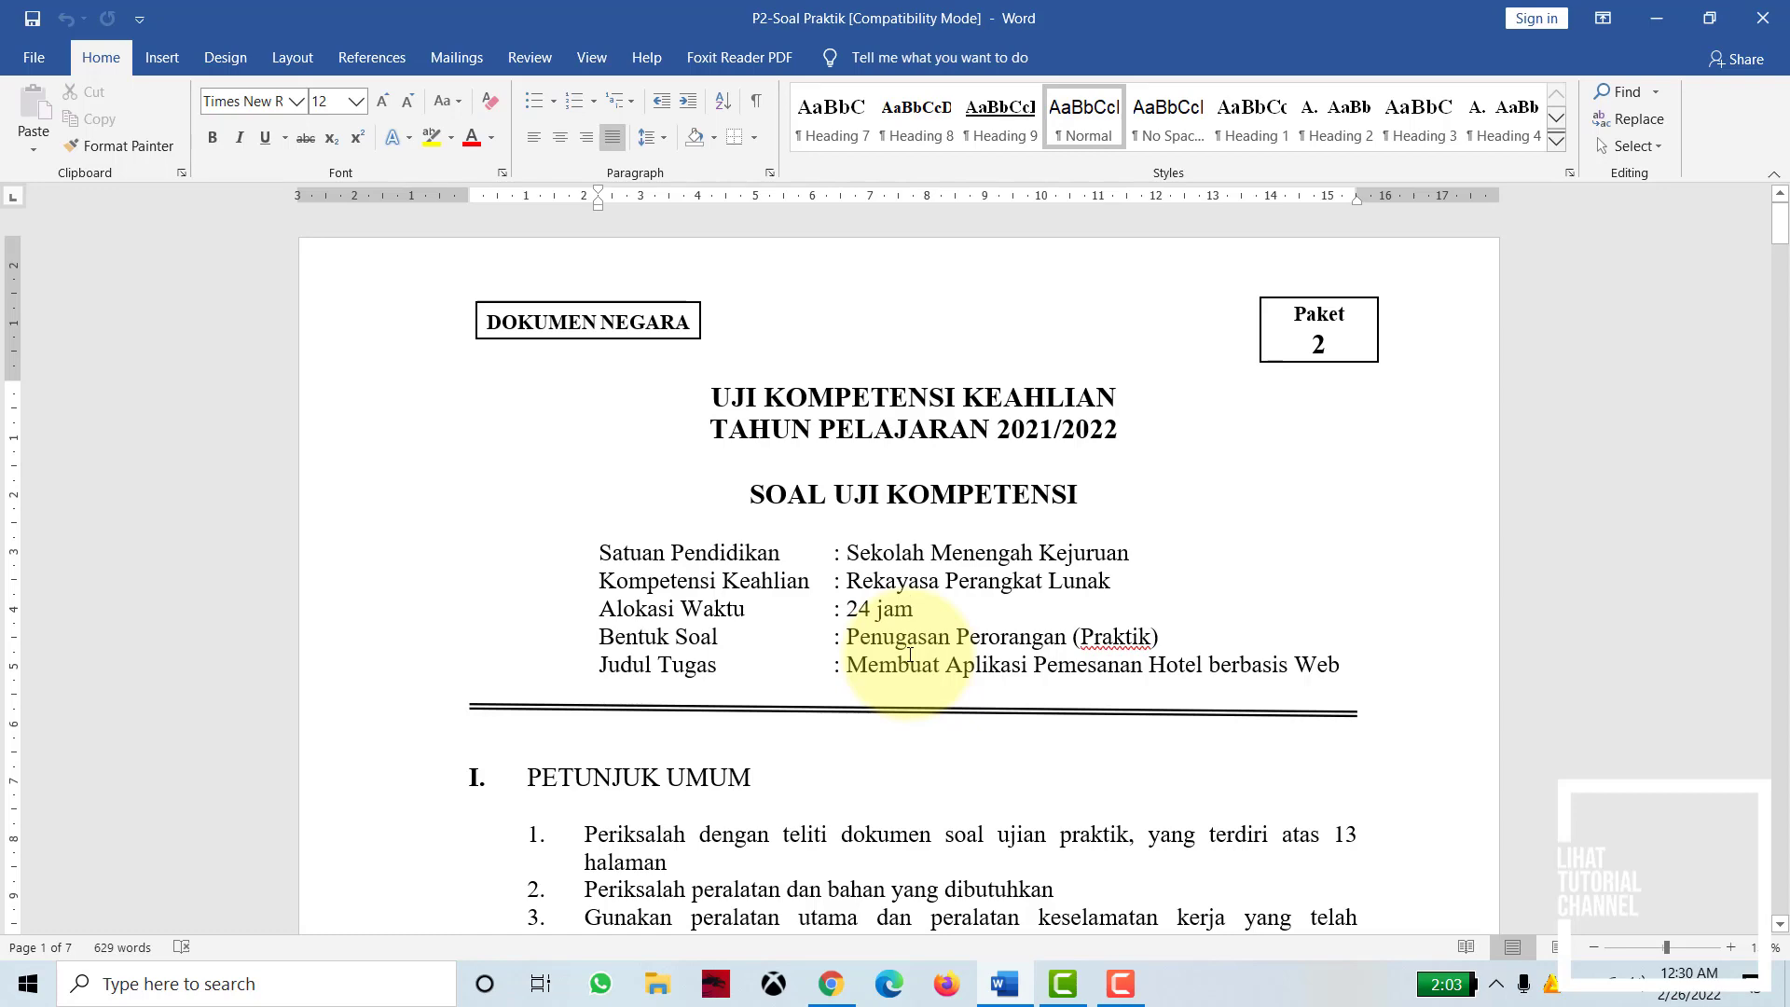
Step: Review the exam document's general instructions and the equipment and software list
{"action": "scroll", "coordinate": [839, 694], "scroll_direction": "down", "scroll_amount": 4}
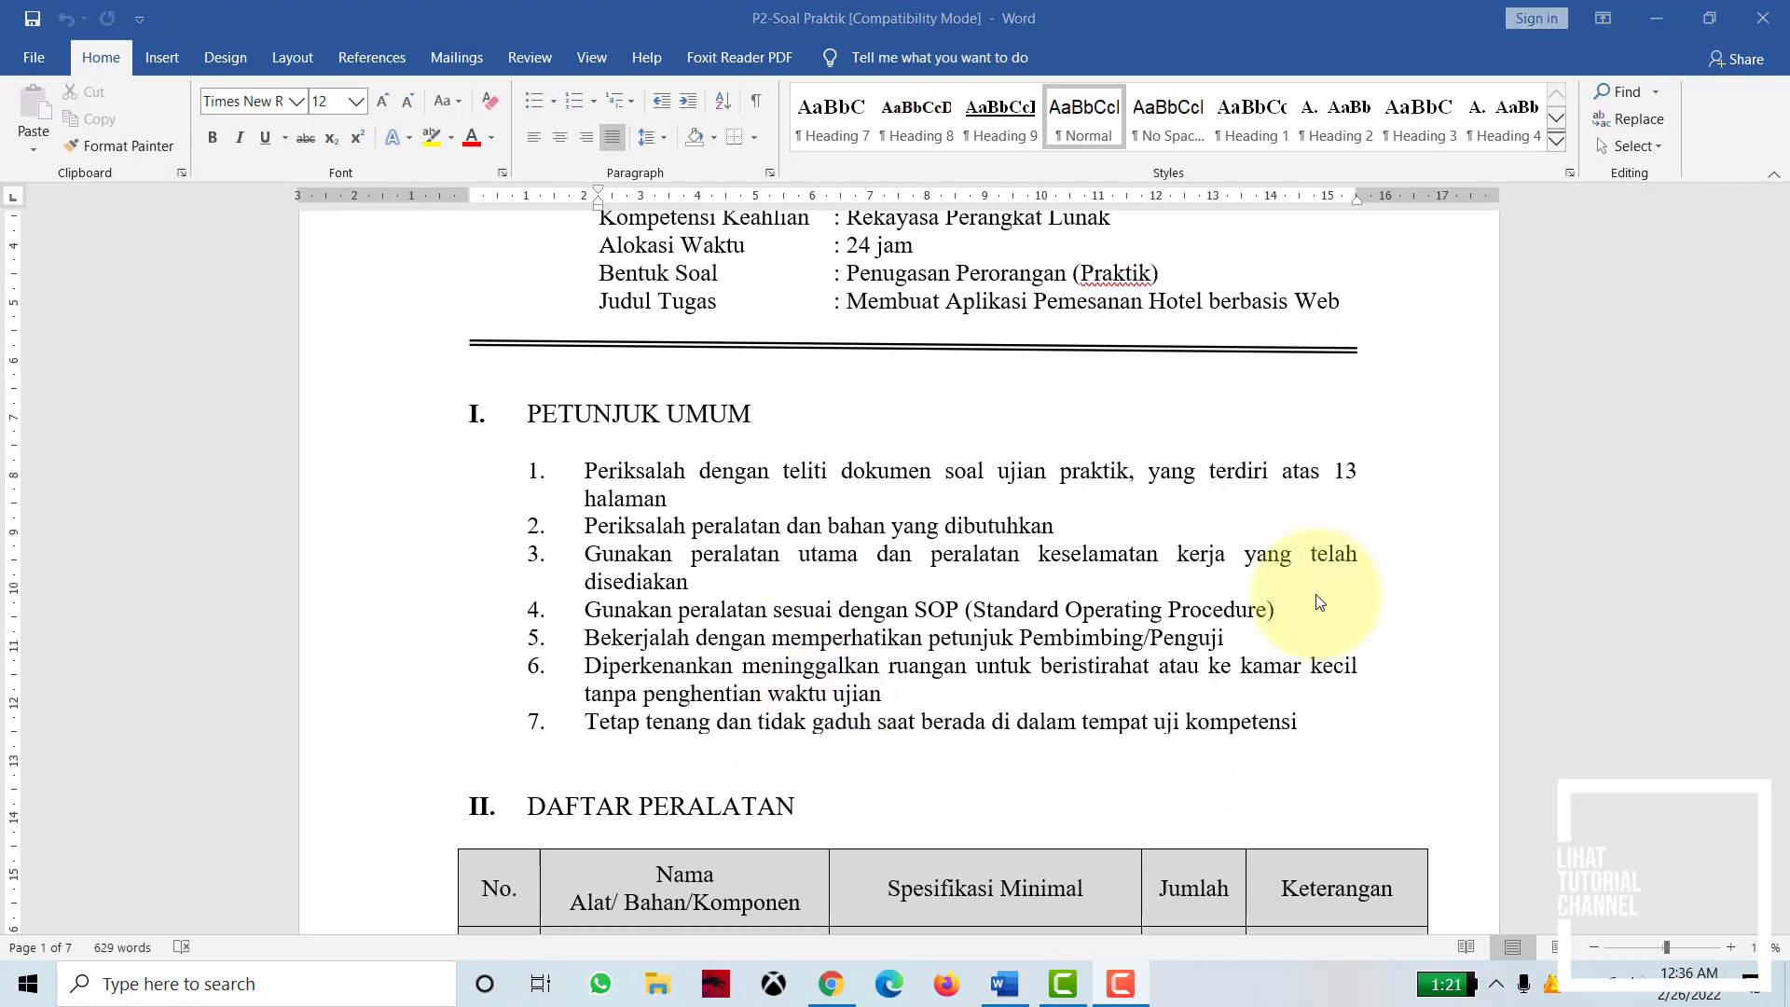
{"action": "scroll", "coordinate": [1318, 602], "scroll_direction": "down", "scroll_amount": 4}
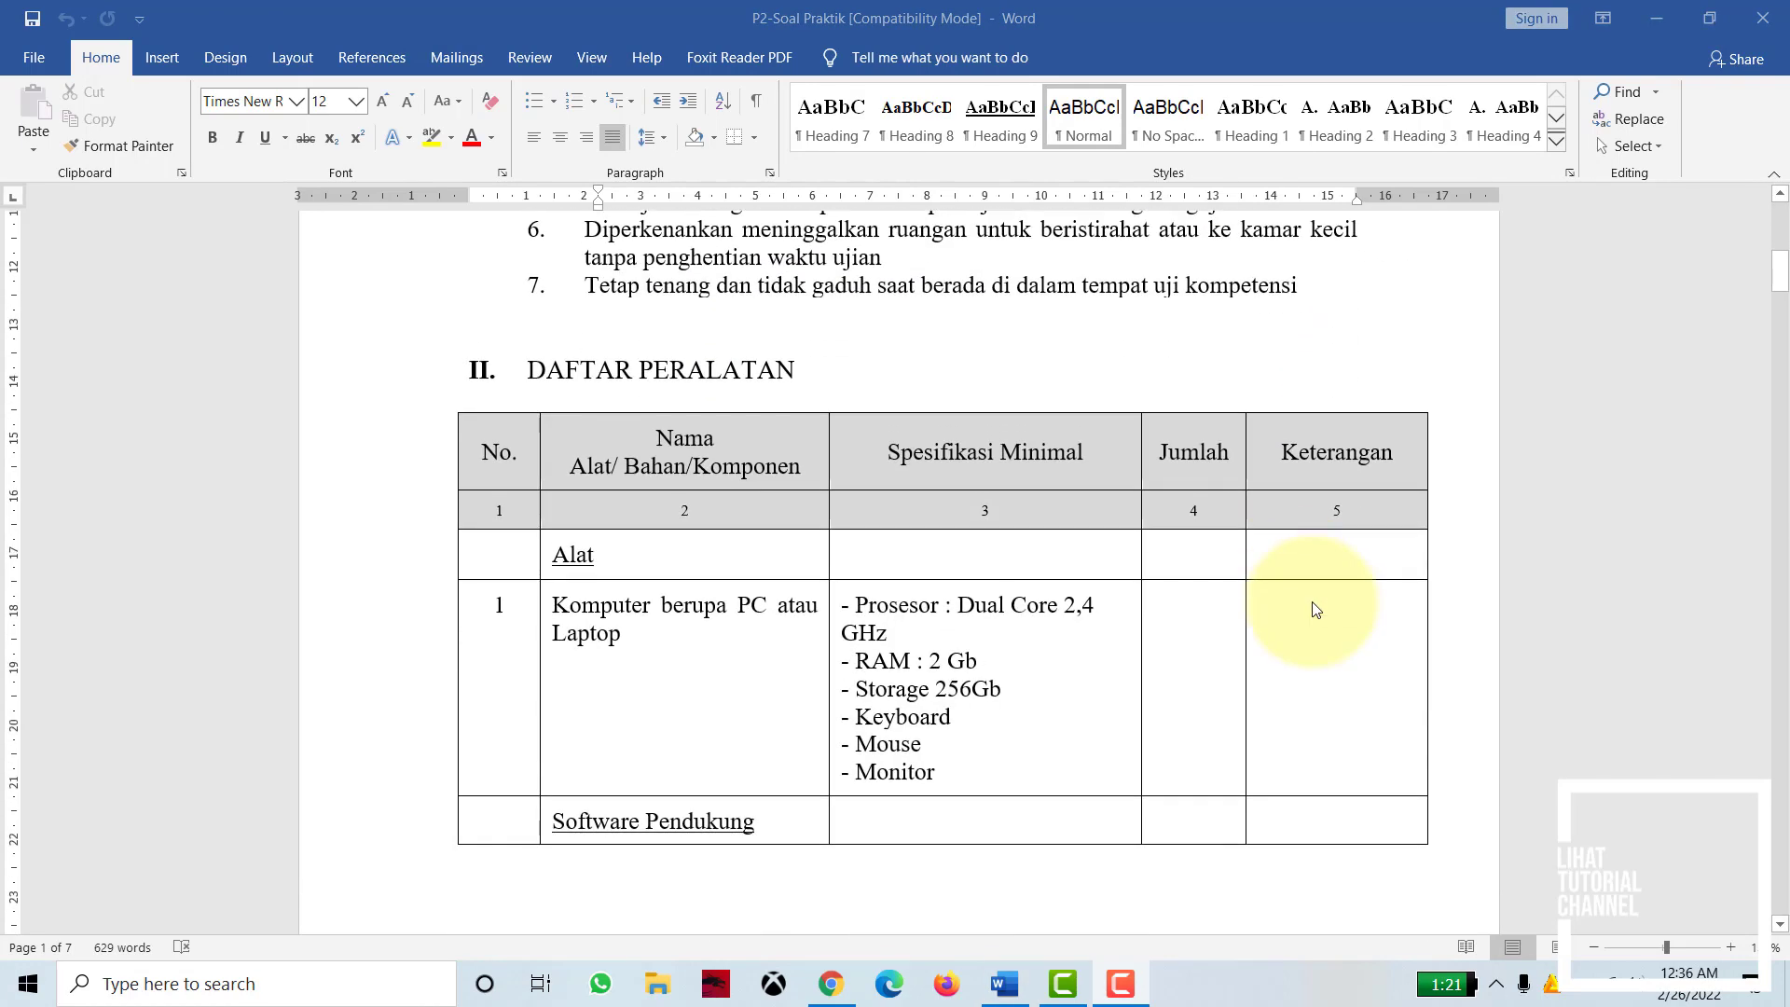
{"action": "scroll", "coordinate": [1314, 610], "scroll_direction": "down", "scroll_amount": 5}
{"action": "scroll", "coordinate": [1313, 610], "scroll_direction": "down", "scroll_amount": 7}
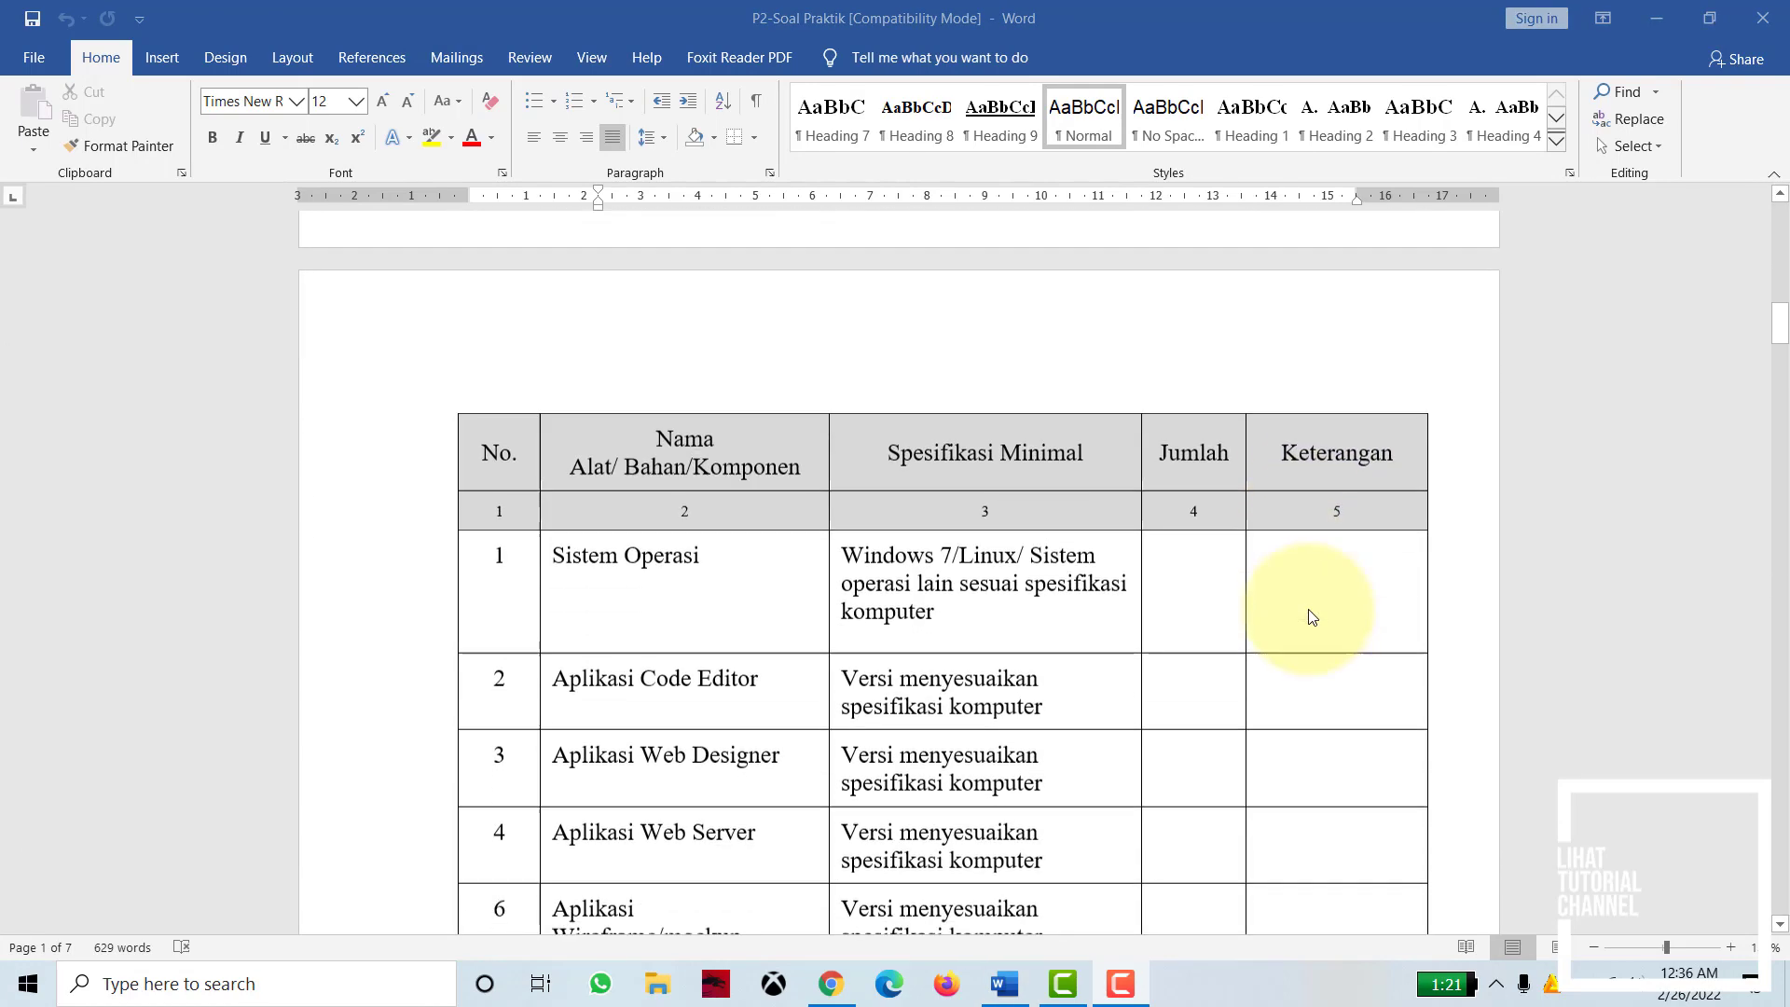
{"action": "scroll", "coordinate": [1312, 616], "scroll_direction": "down", "scroll_amount": 2}
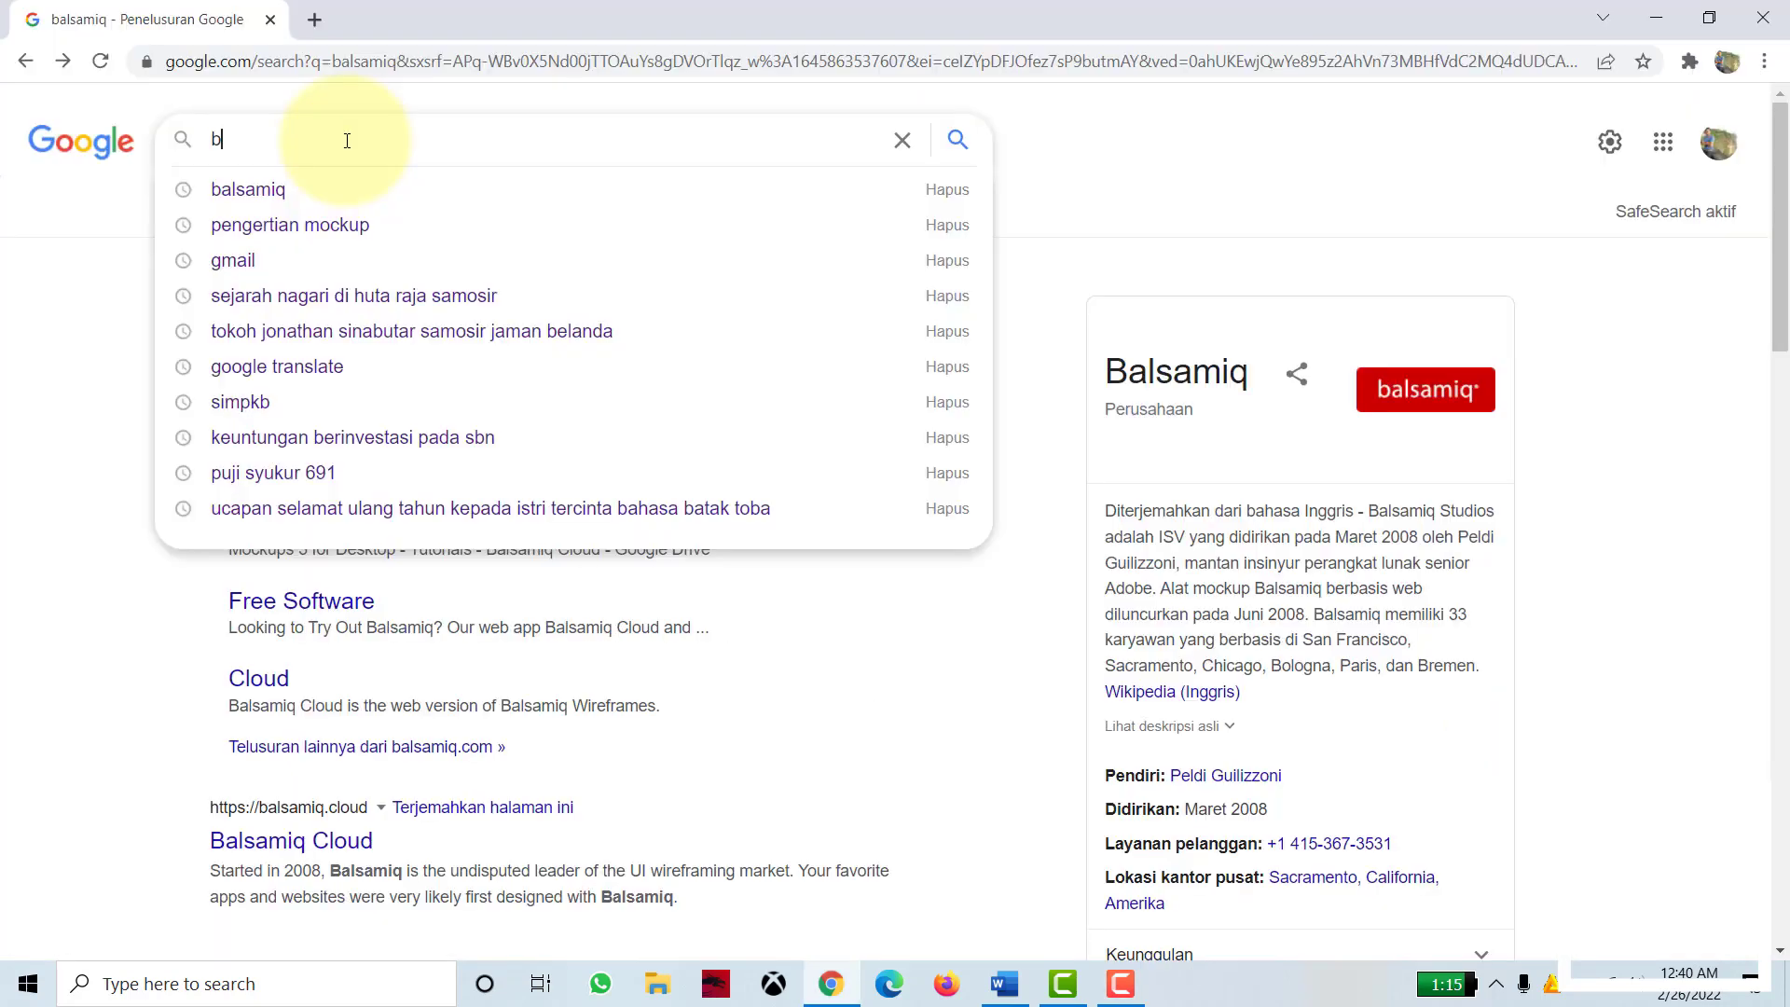
Step: Search Google for "balsamiq" and open the Balsamiq for Desktop page
{"action": "type", "text": "ba"}
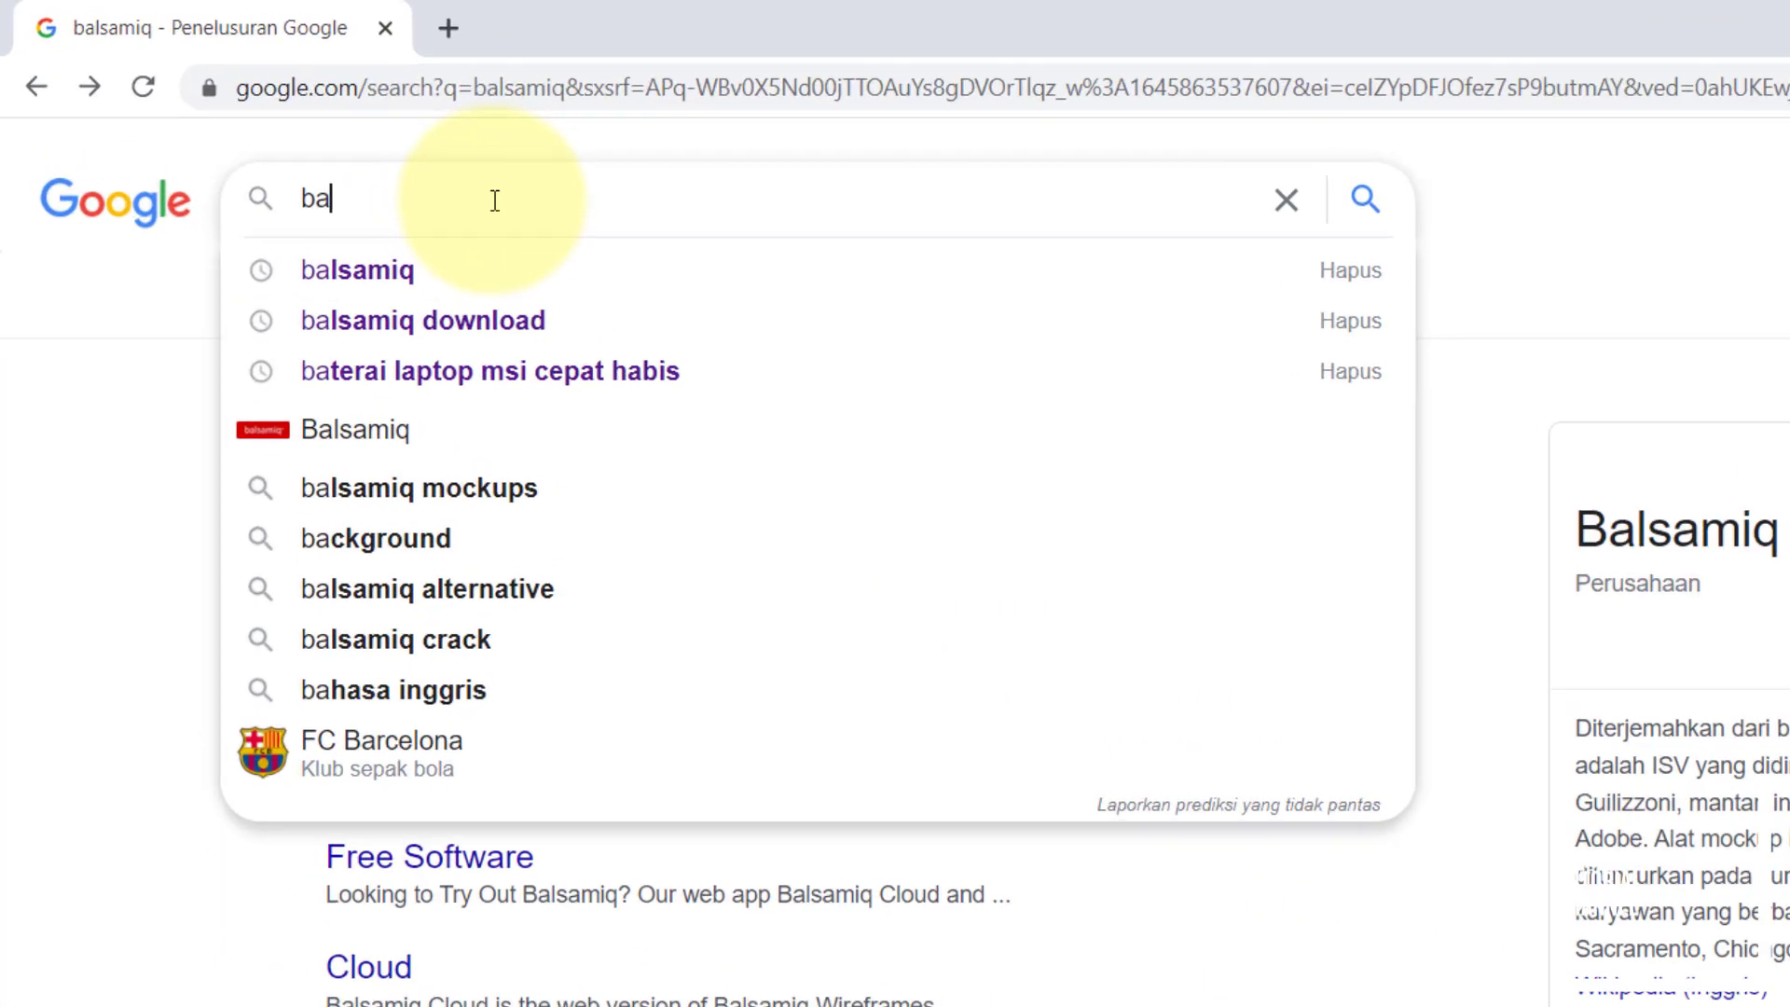
{"action": "type", "text": "lsq"}
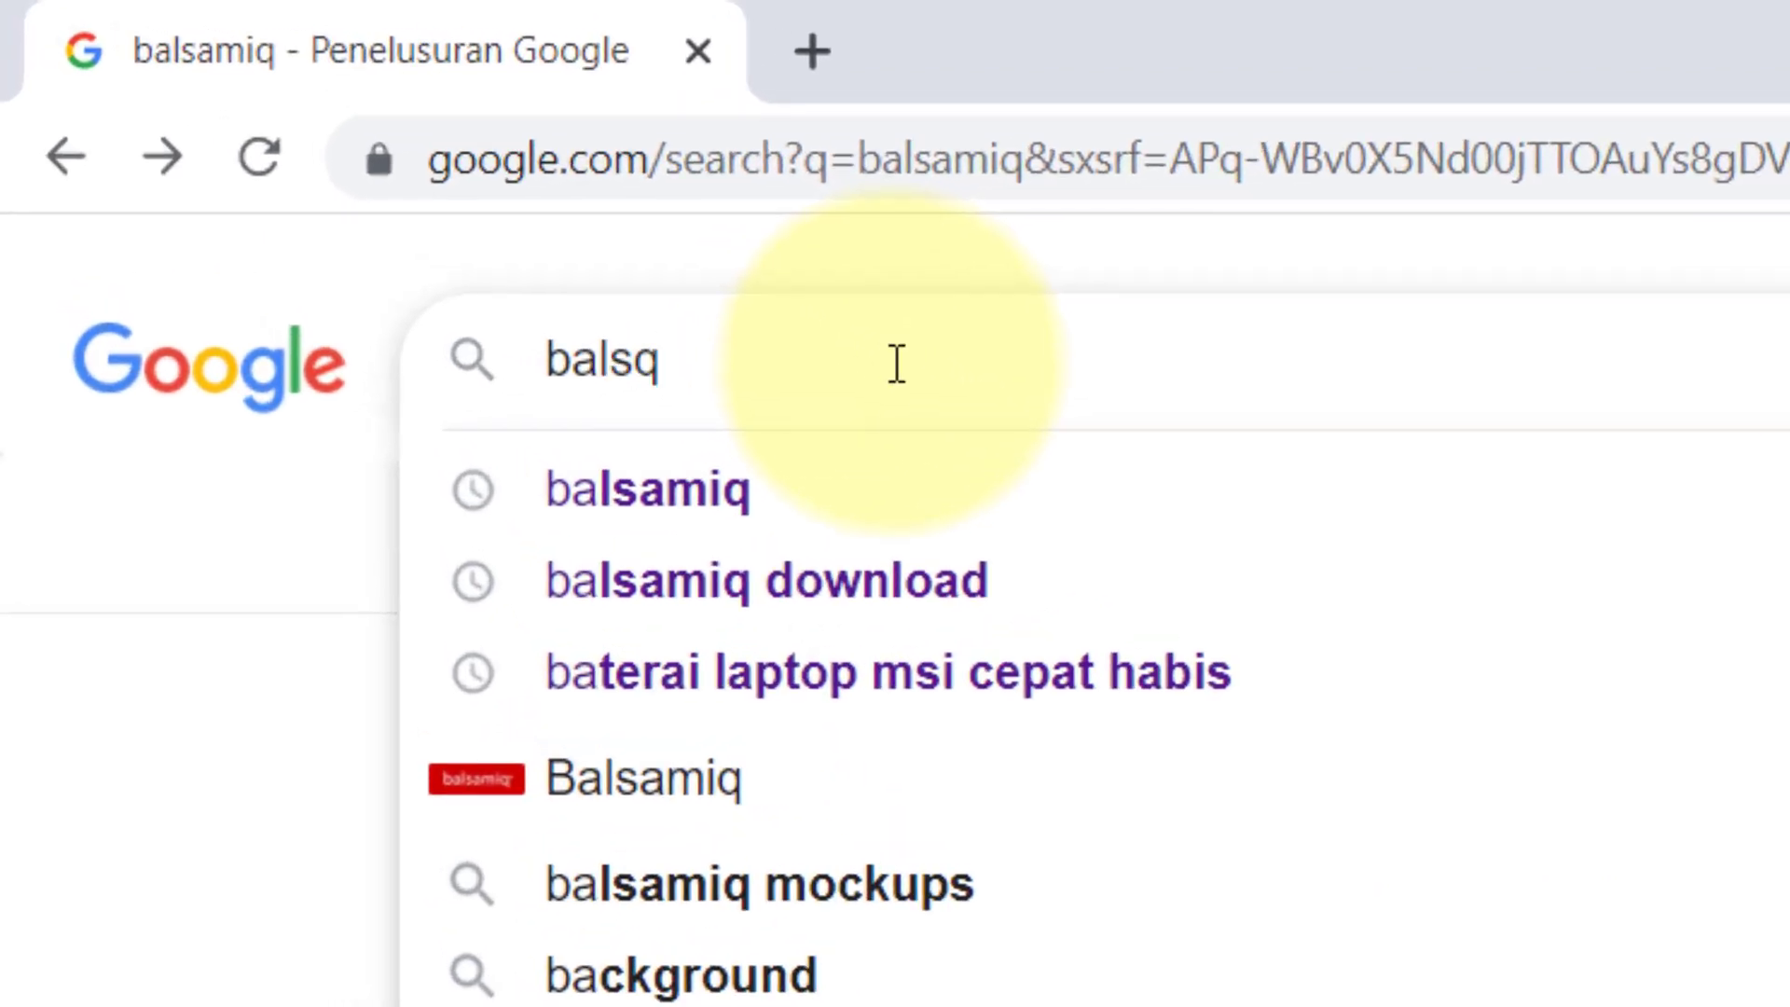
{"action": "key", "text": "BackSpace"}
{"action": "type", "text": "amiq"}
{"action": "key", "text": "Return"}
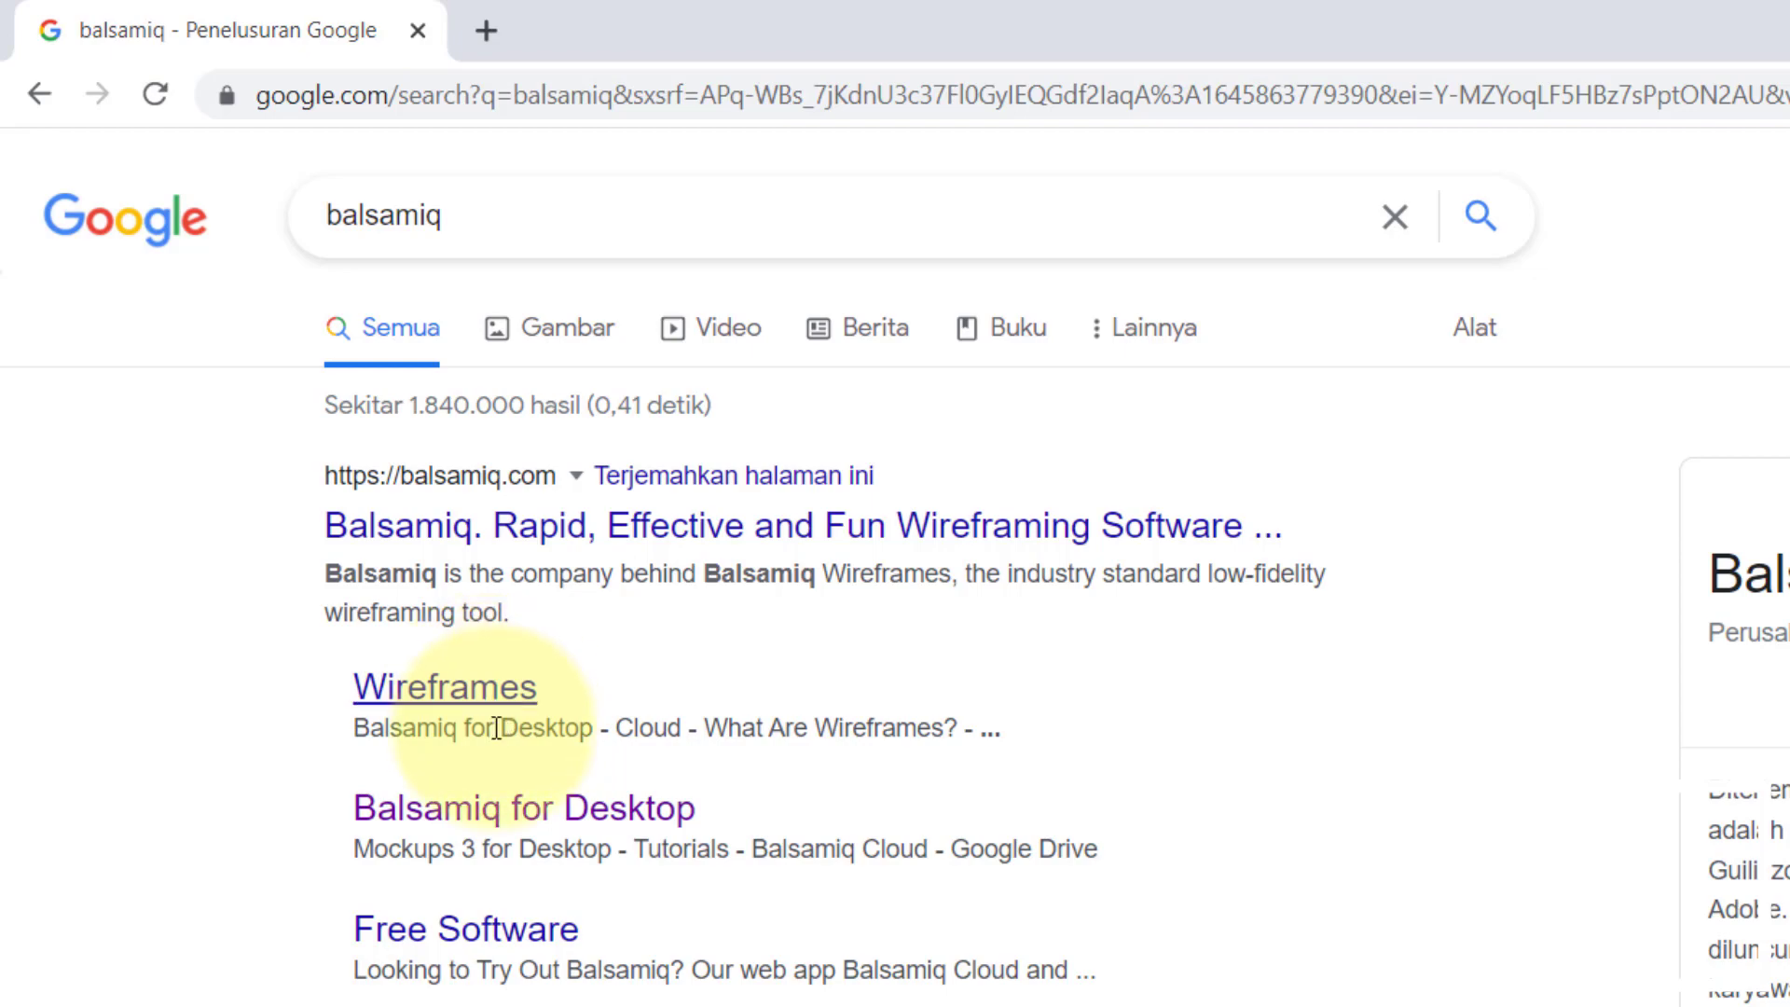
{"action": "left_click", "coordinate": [593, 825]}
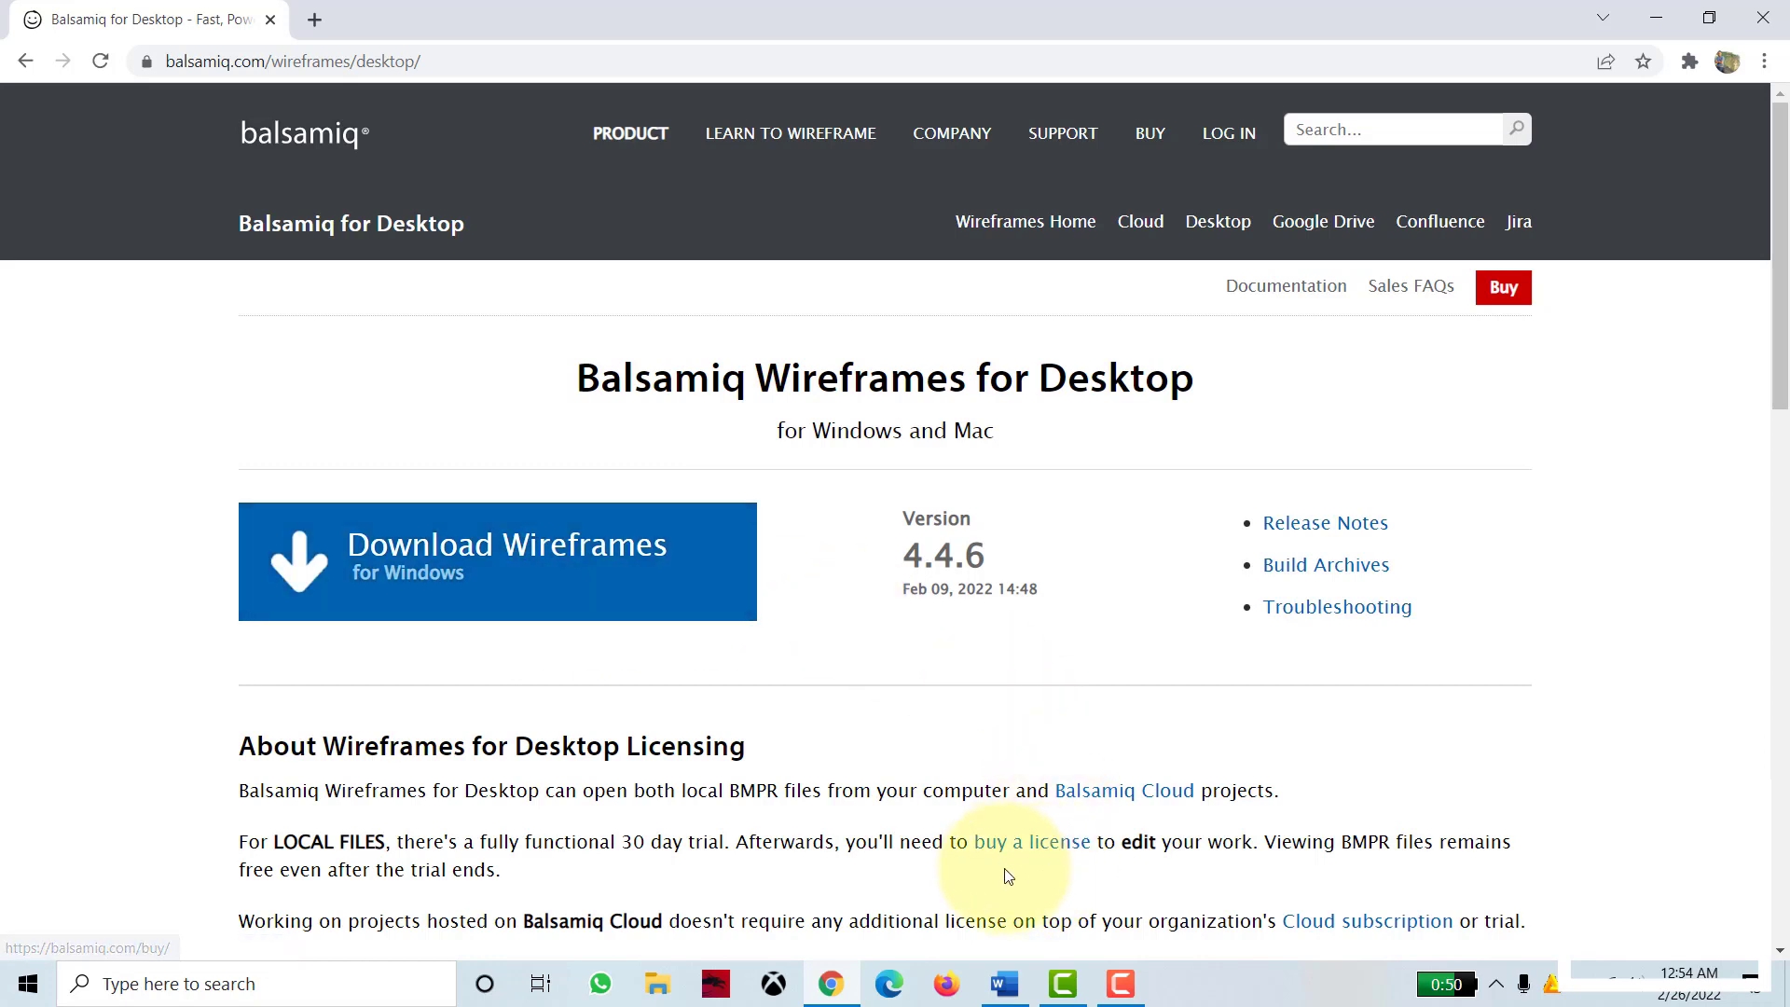
Step: Find the installed Balsamiq Wireframes app, launch it and maximize its window
{"action": "left_click", "coordinate": [356, 984]}
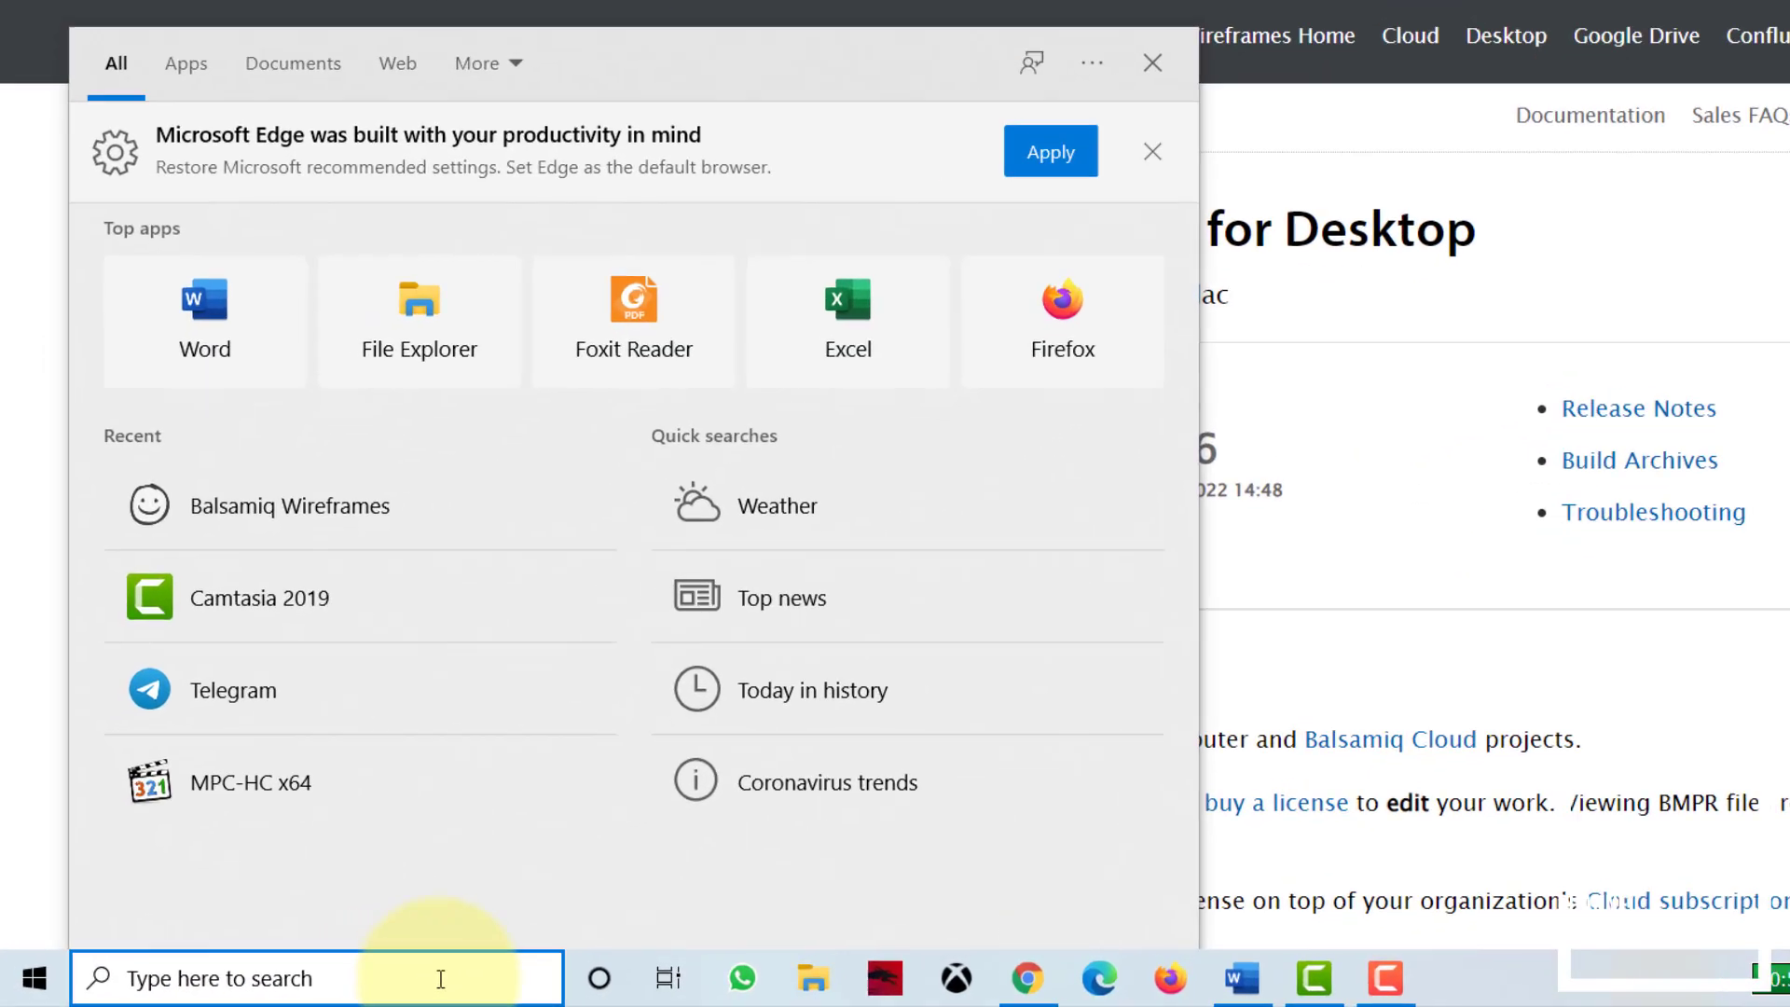
{"action": "type", "text": "balsamiq"}
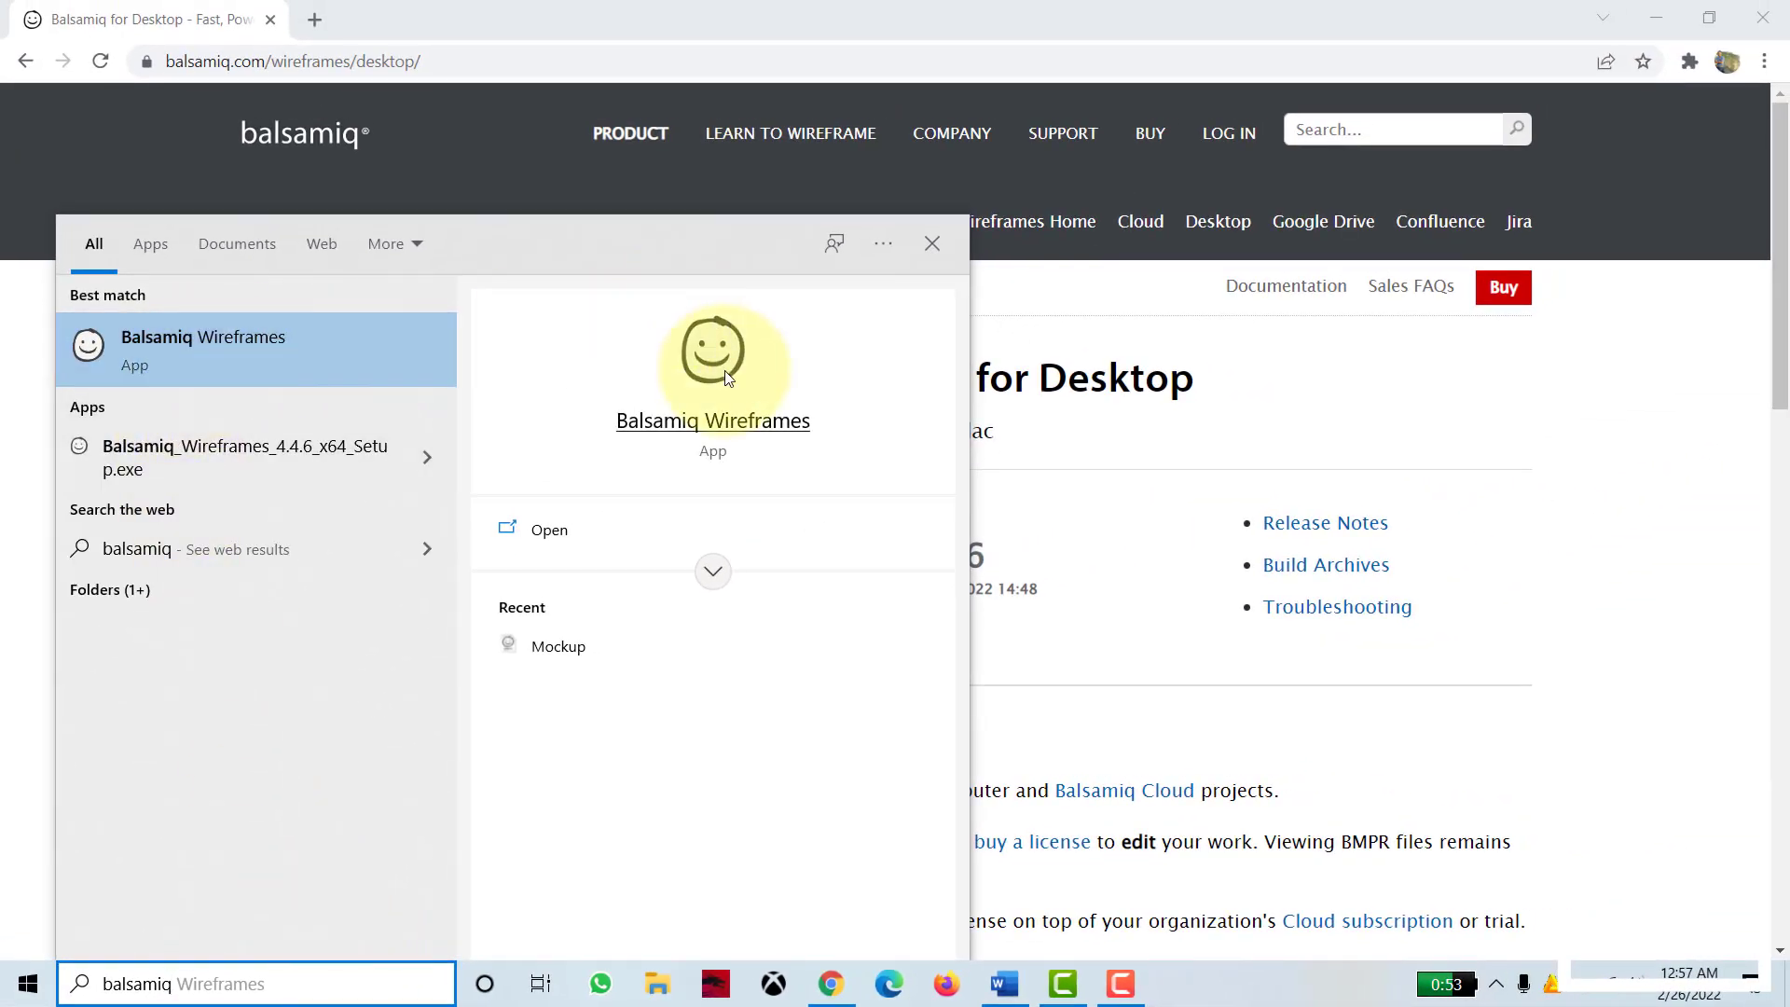
{"action": "left_click", "coordinate": [708, 347]}
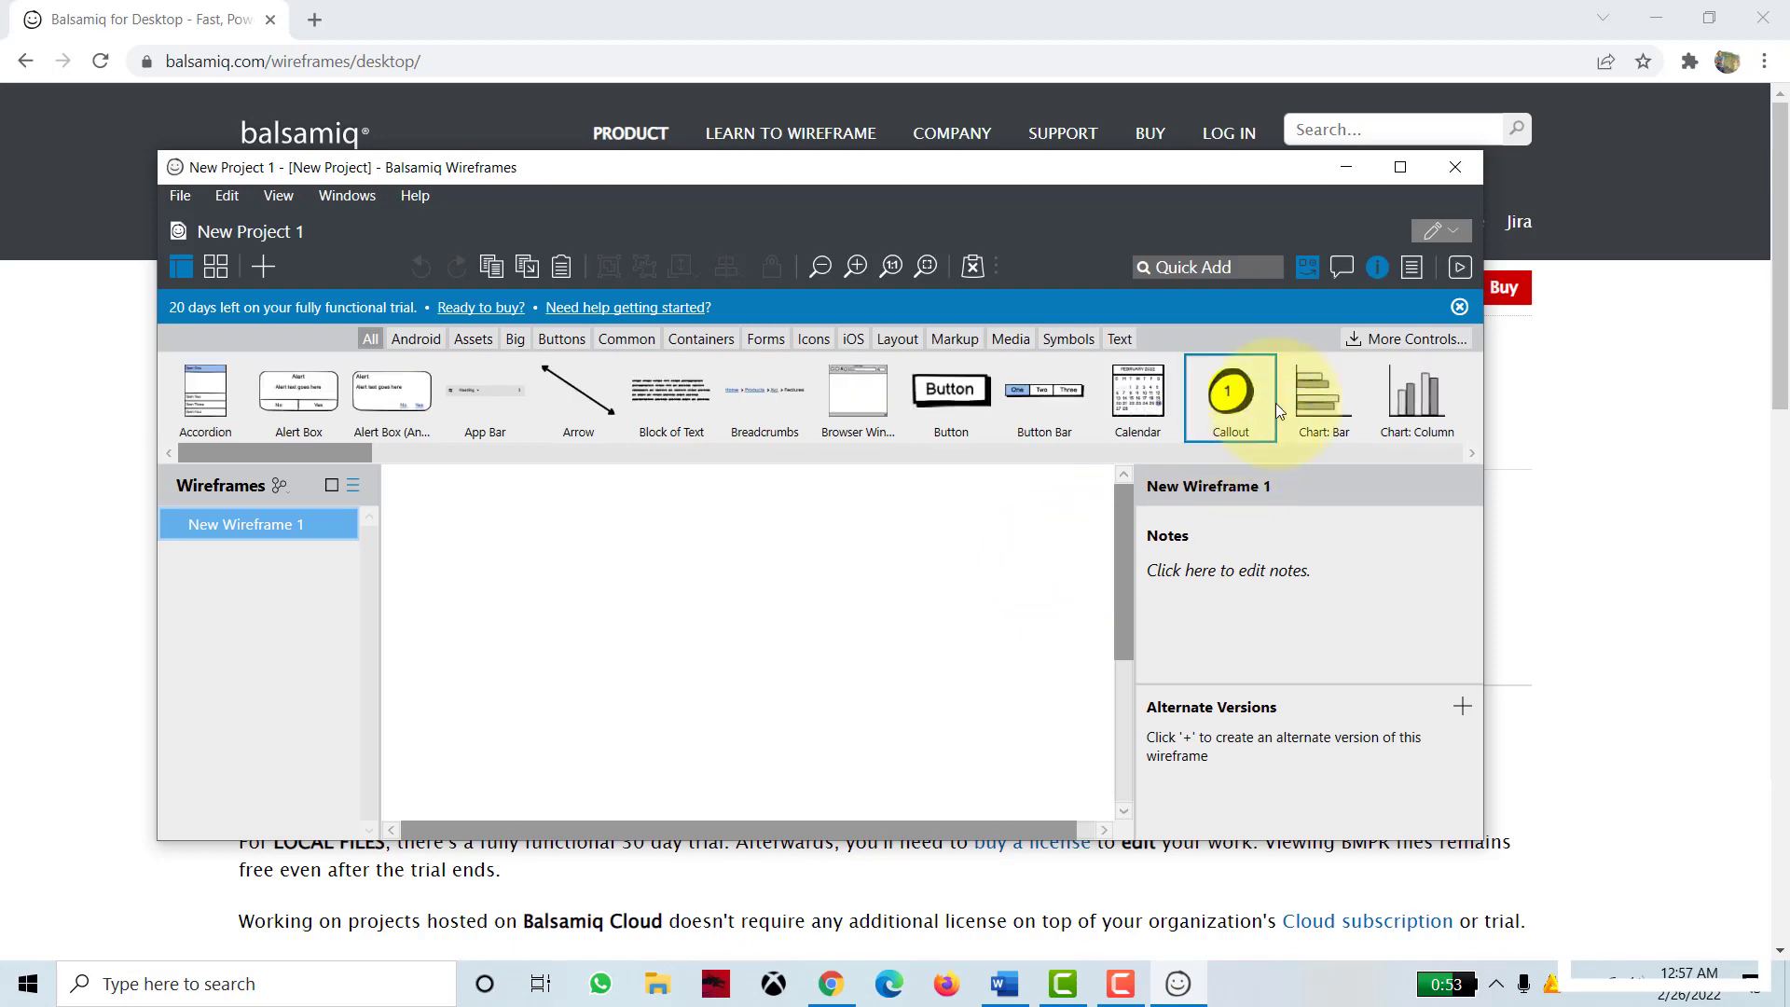
{"action": "left_click", "coordinate": [1400, 168]}
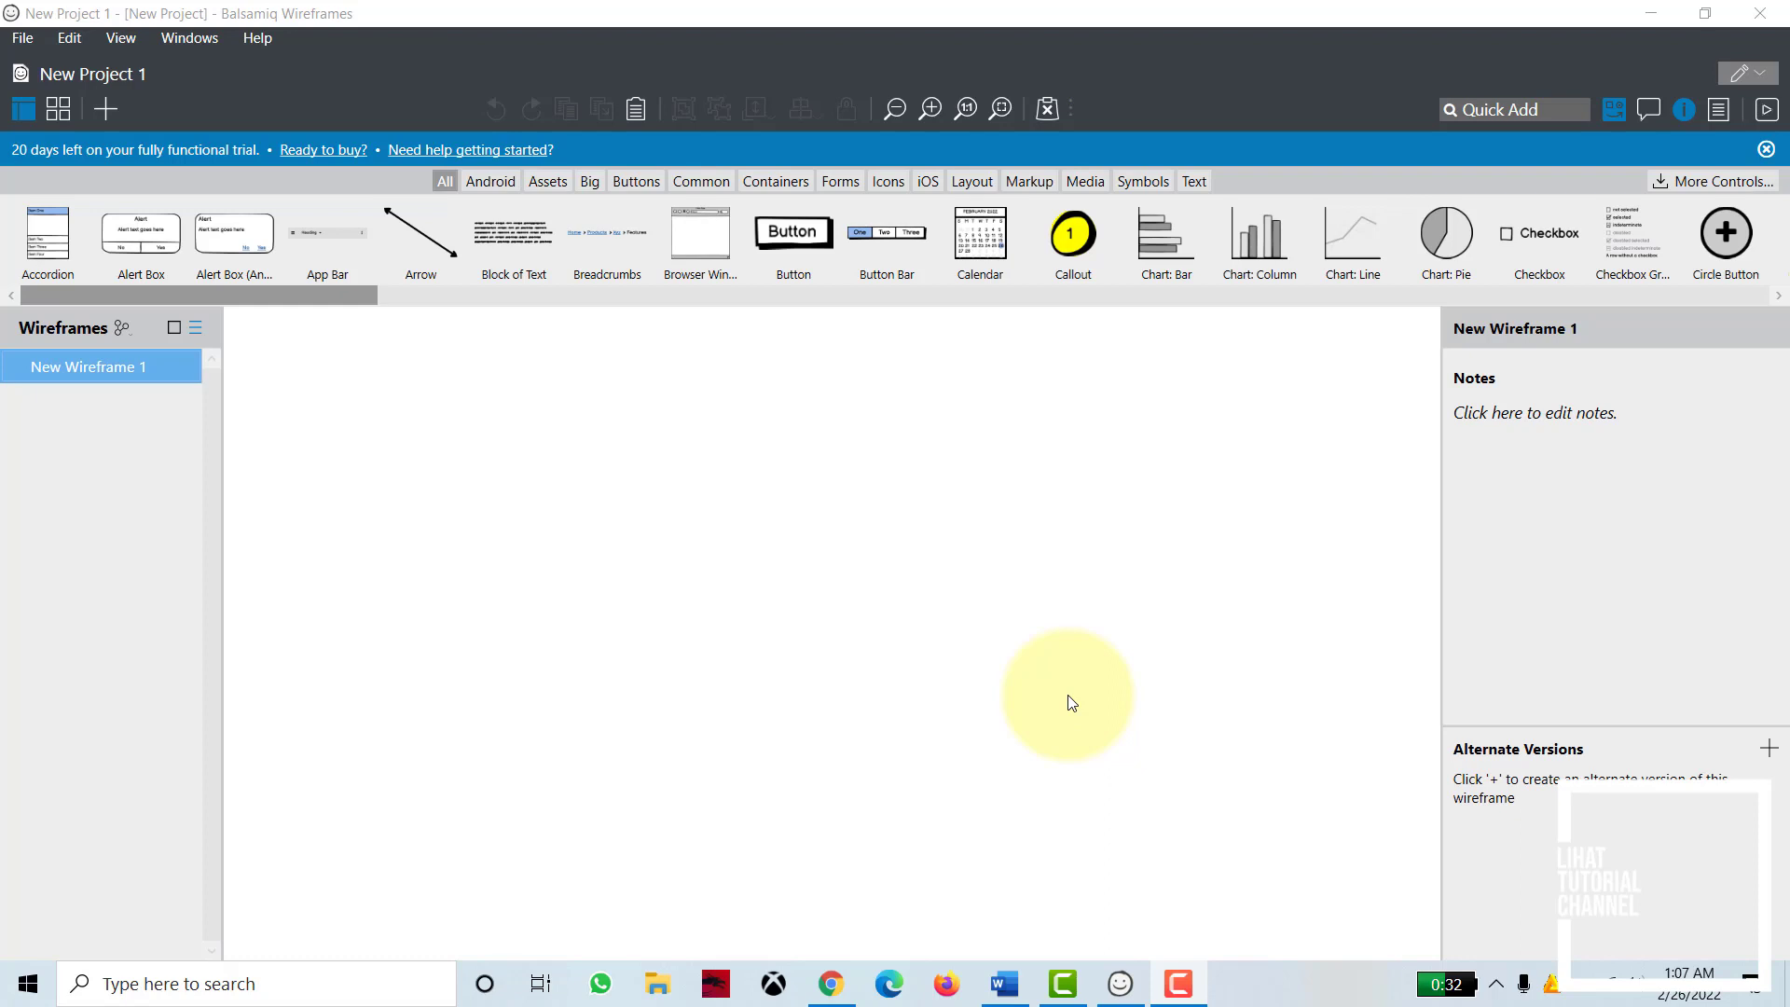
Step: Switch to the Word exam document and examine the layout of the HOTEL HEBAT home page mockup
{"action": "left_click", "coordinate": [1004, 984]}
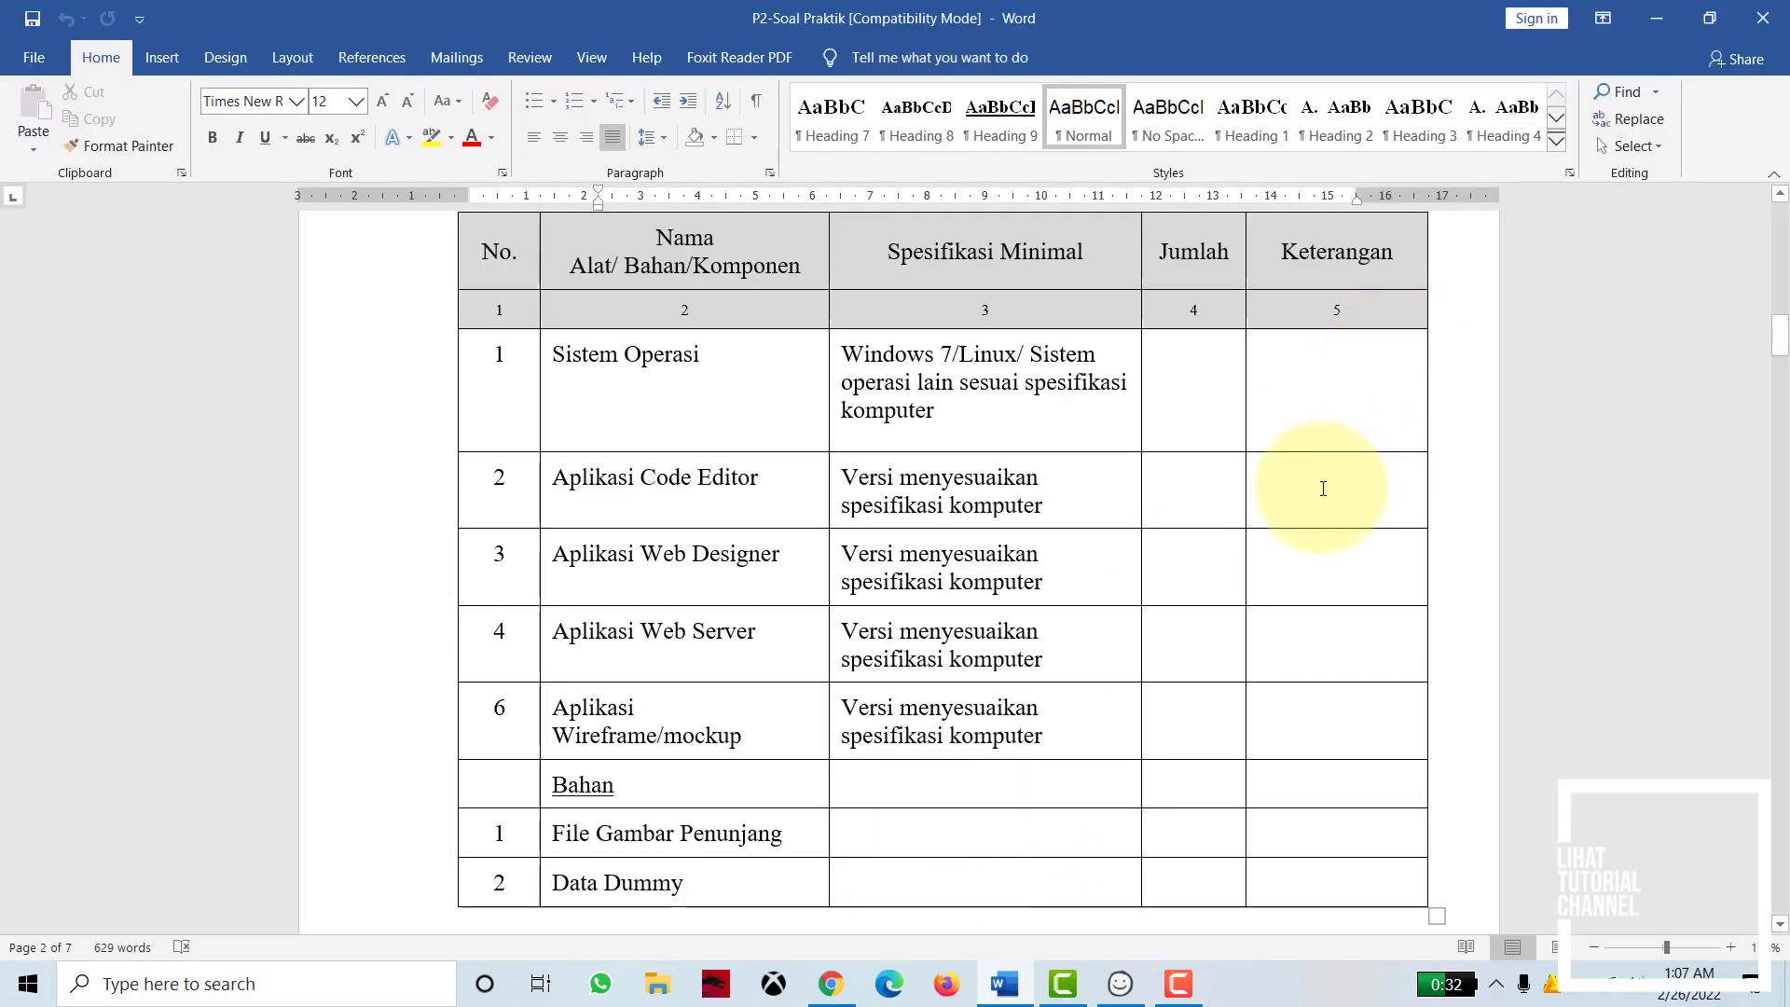
{"action": "scroll", "coordinate": [1329, 494], "scroll_direction": "down", "scroll_amount": 1}
{"action": "scroll", "coordinate": [1329, 494], "scroll_direction": "down", "scroll_amount": 4}
{"action": "left_click_drag", "start_coordinate": [1781, 351], "coordinate": [1780, 527]}
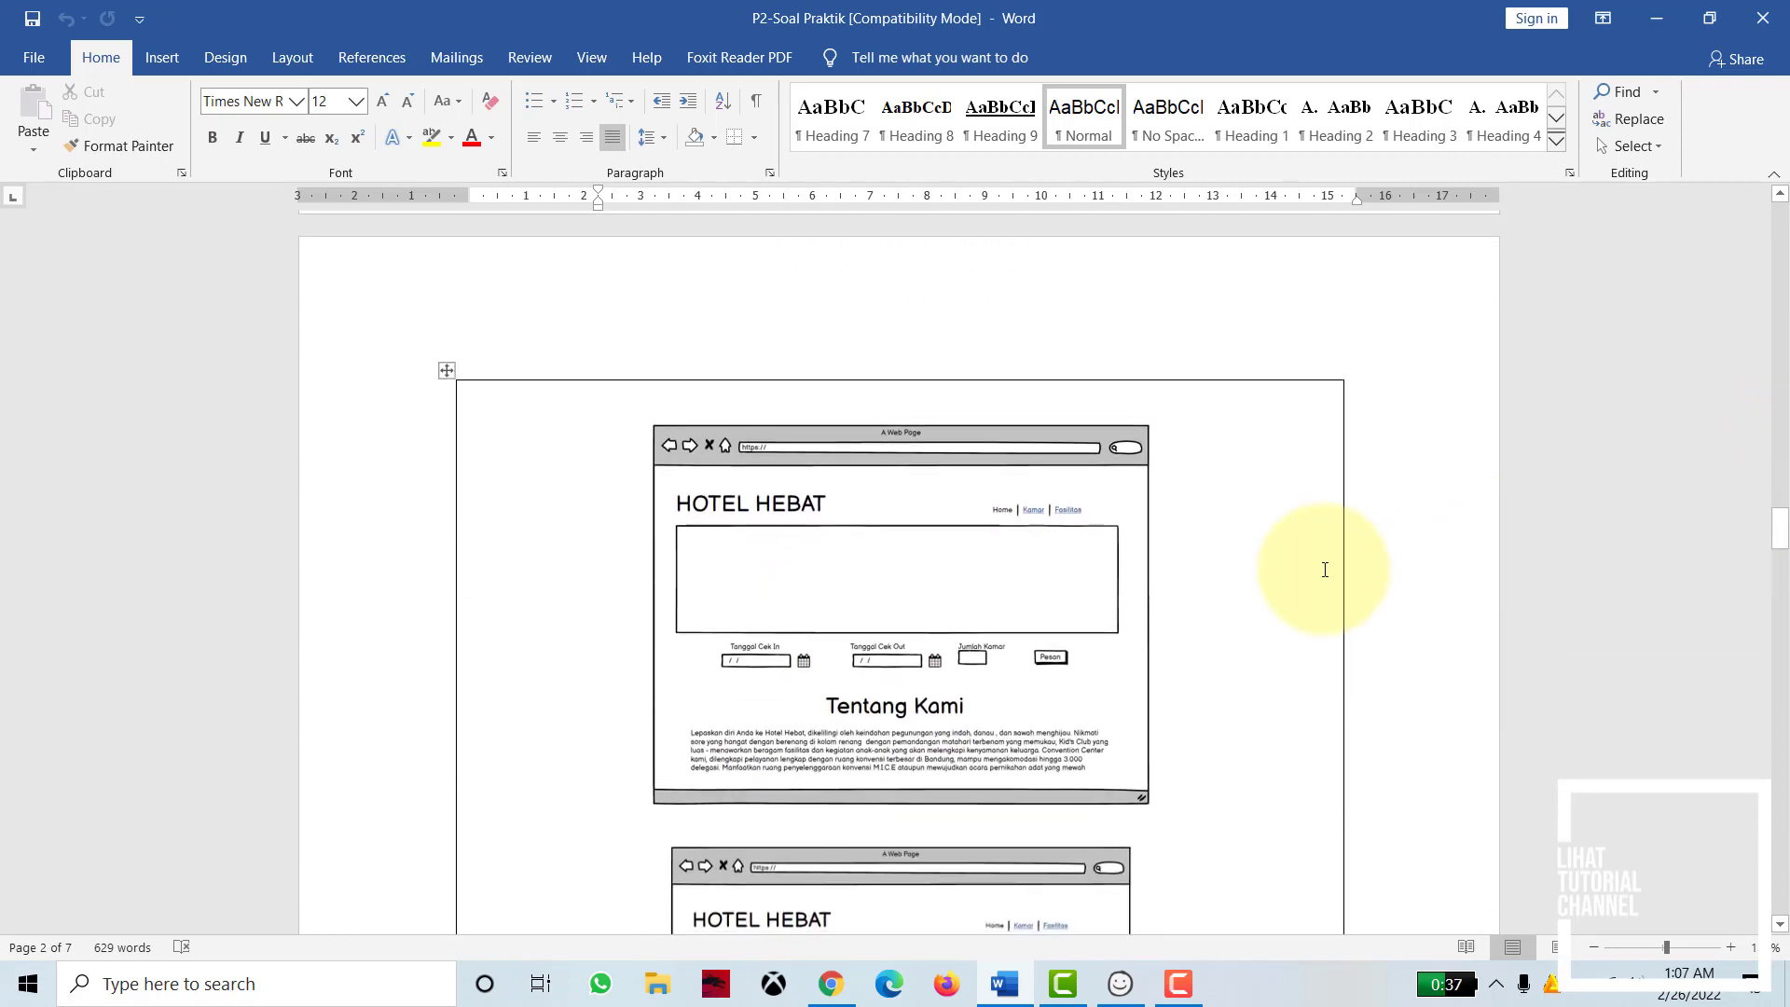
{"action": "scroll", "coordinate": [1325, 569], "scroll_direction": "up", "scroll_amount": 4}
{"action": "scroll", "coordinate": [1325, 569], "scroll_direction": "down", "scroll_amount": 5}
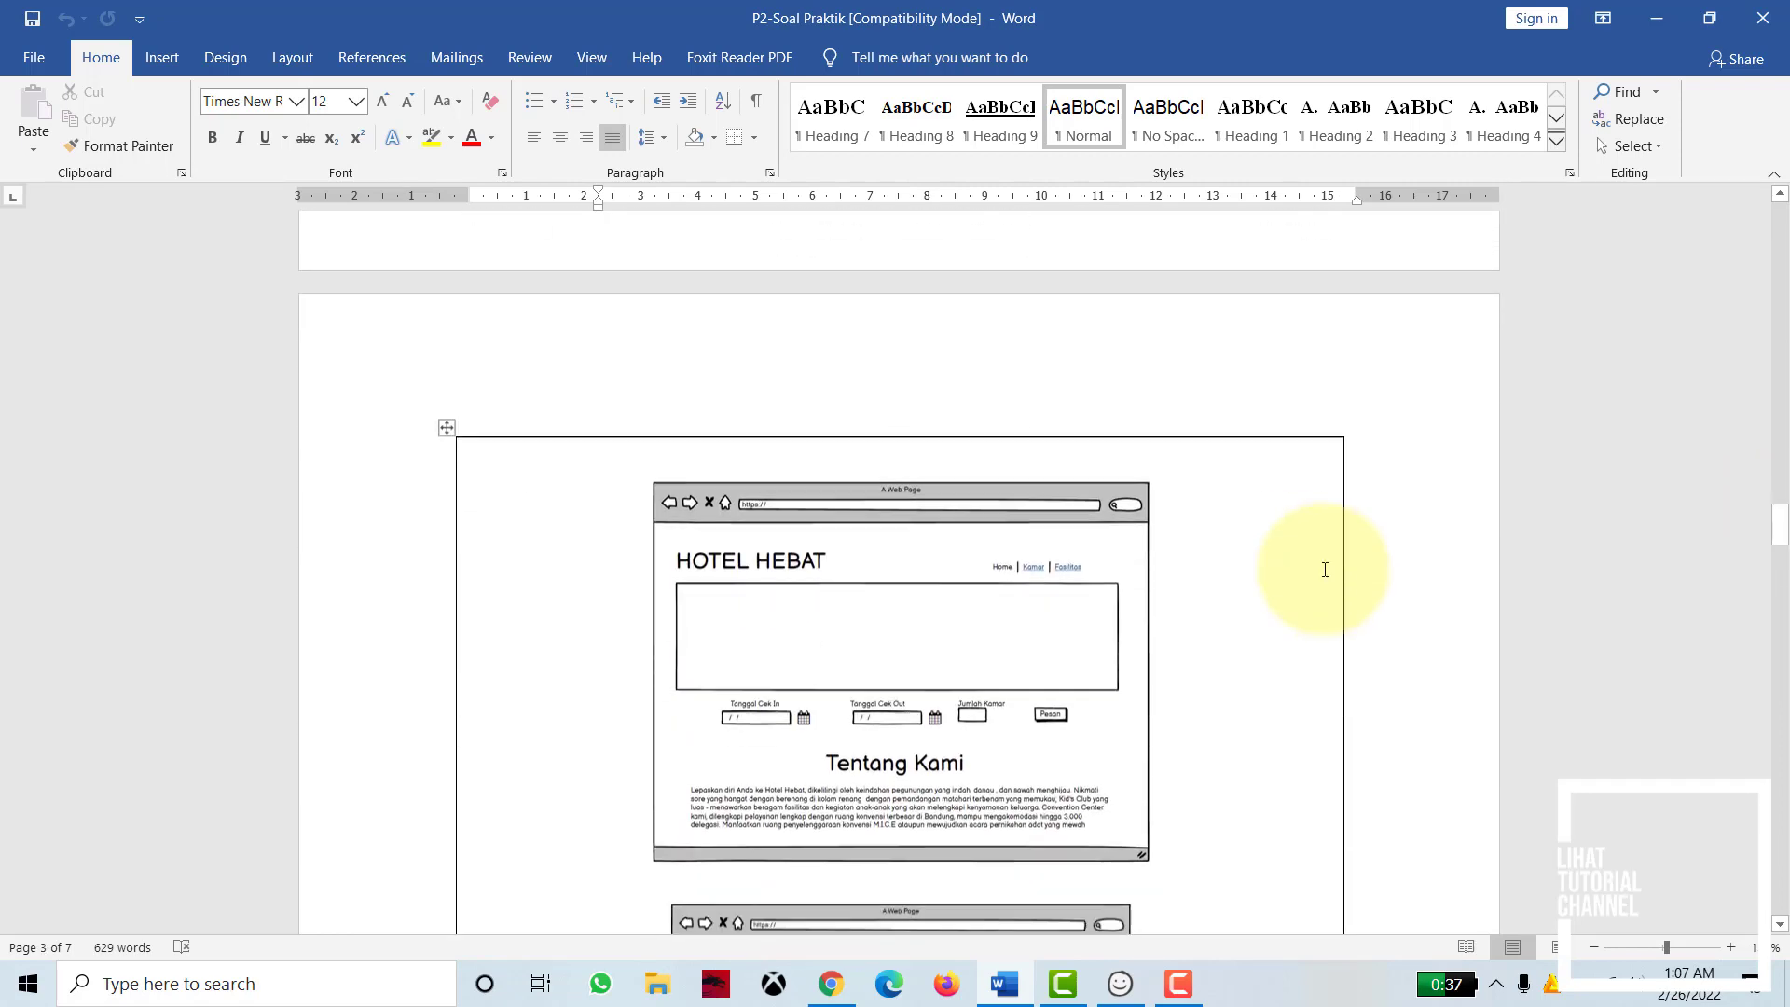
{"action": "scroll", "coordinate": [1325, 569], "scroll_direction": "down", "scroll_amount": 2}
{"action": "scroll", "coordinate": [1326, 571], "scroll_direction": "up", "scroll_amount": 2}
{"action": "scroll", "coordinate": [1321, 556], "scroll_direction": "up", "scroll_amount": 5, "text": "ctrl"}
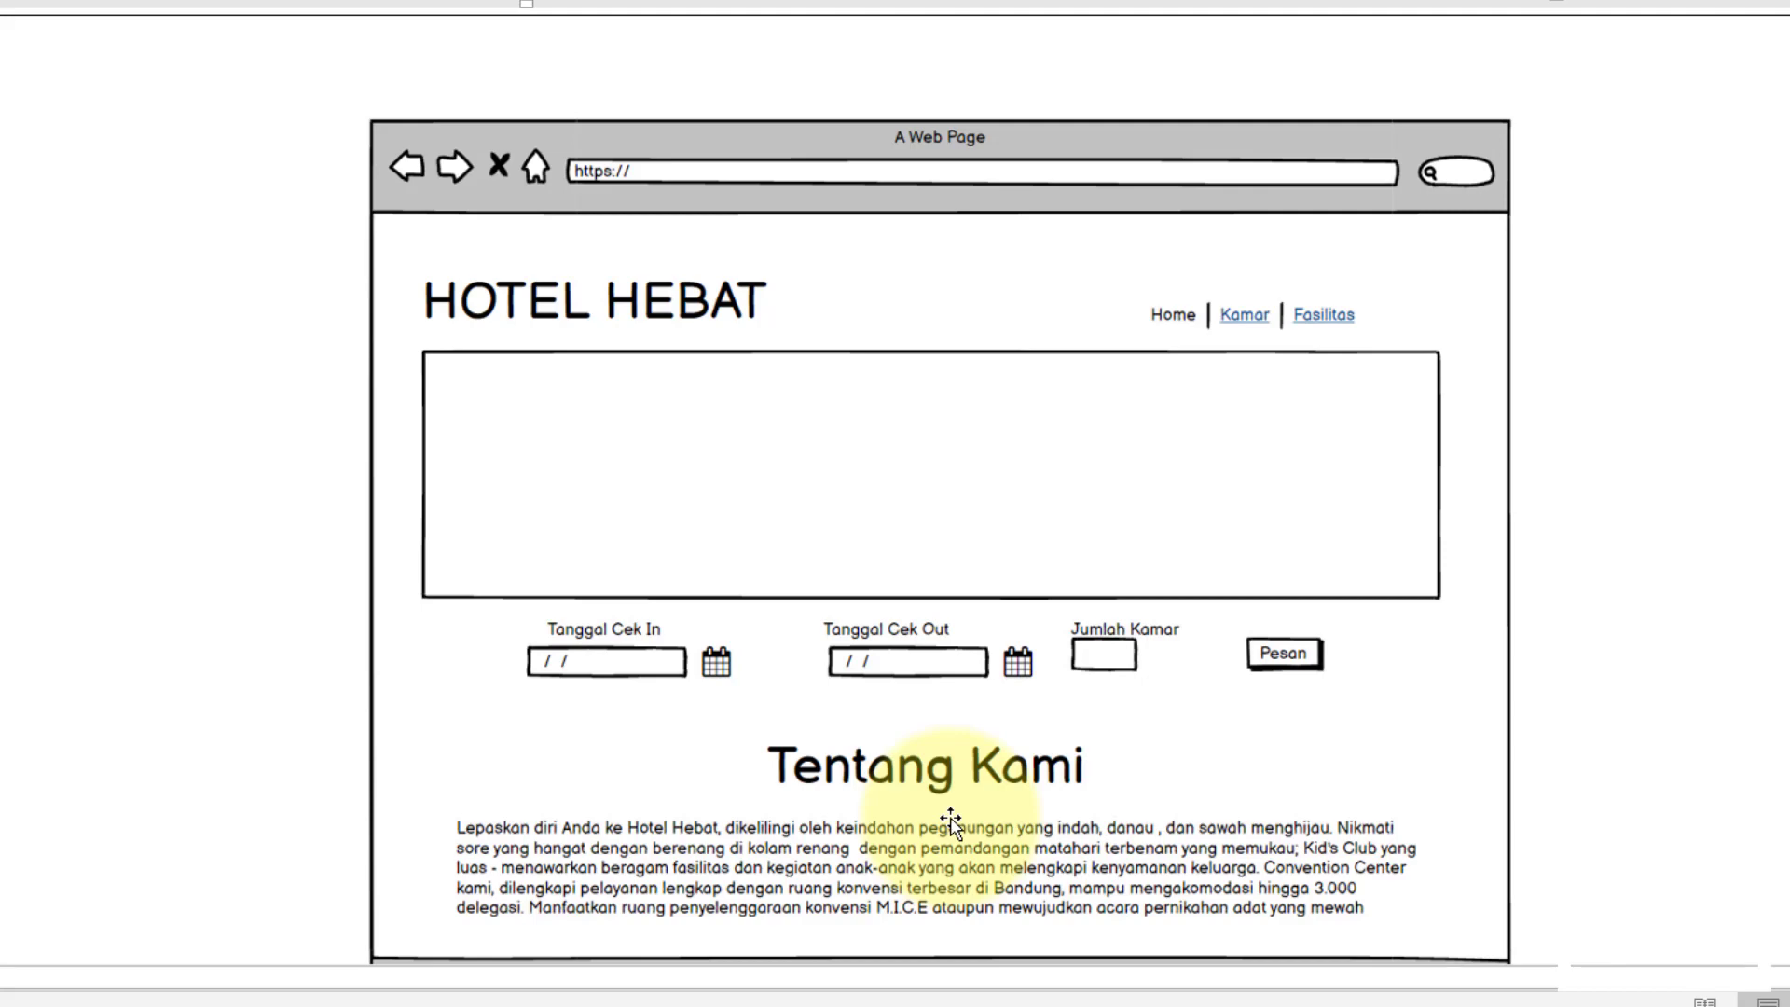
{"action": "scroll", "coordinate": [951, 820], "scroll_direction": "down", "scroll_amount": 3}
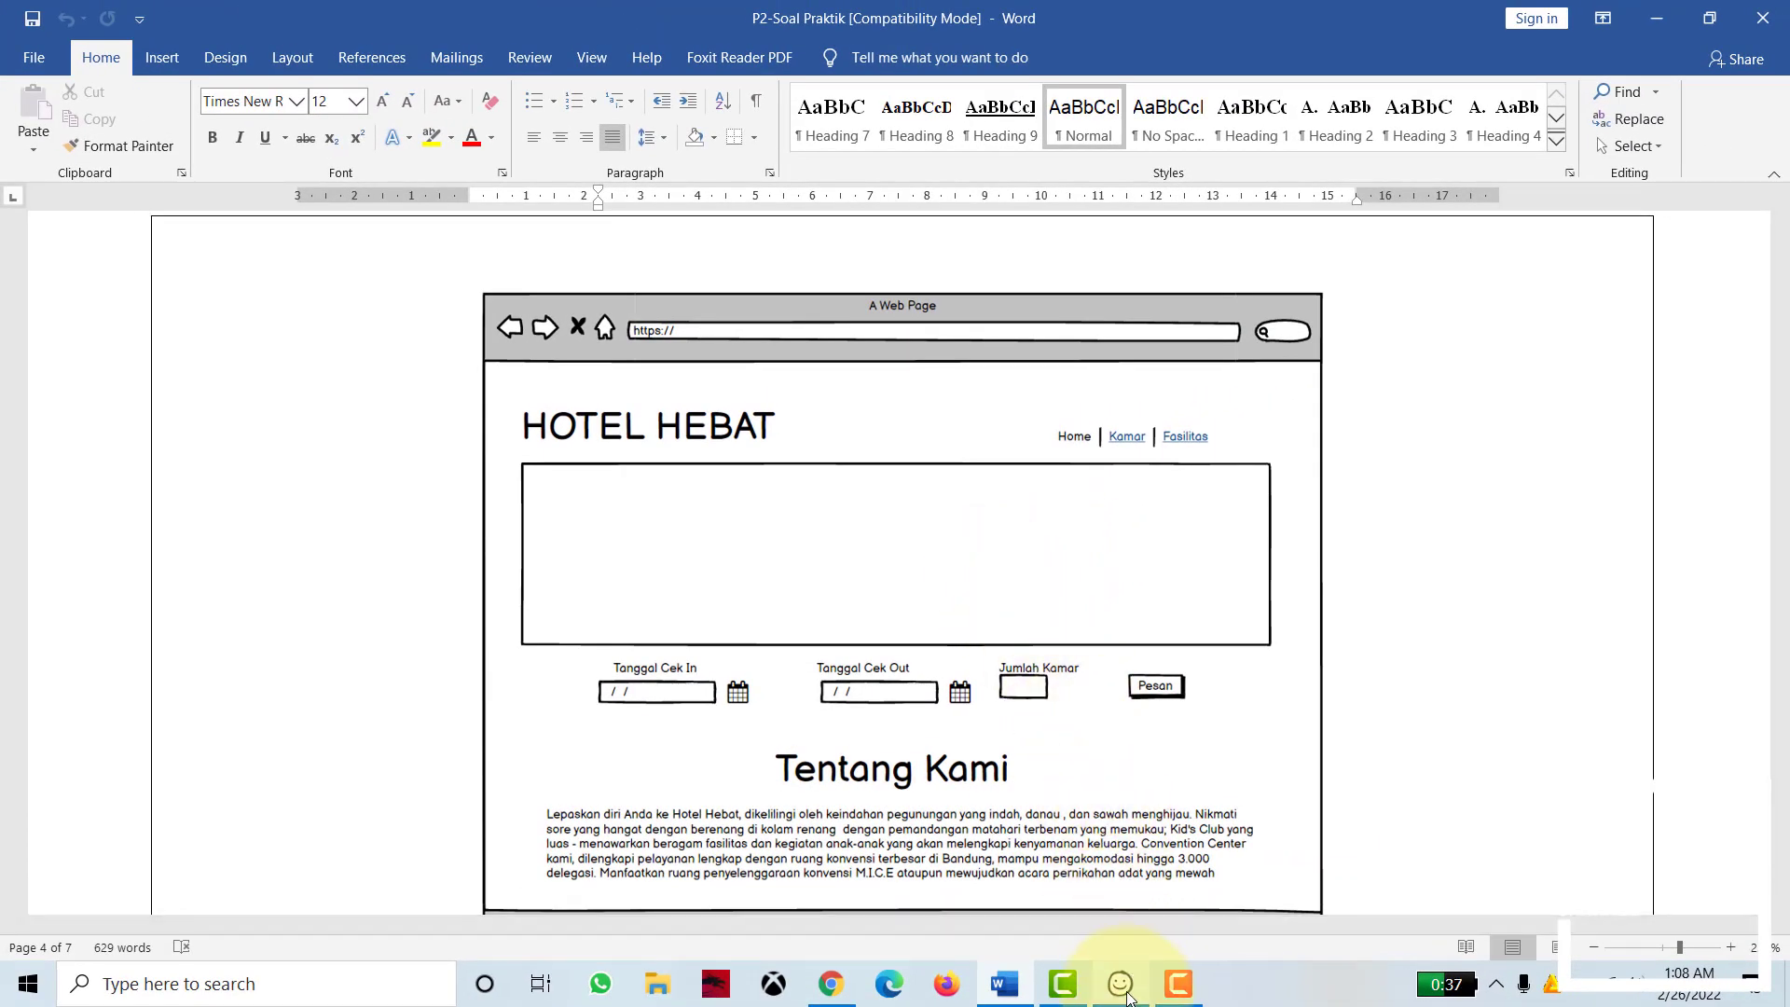
Step: Switch to Balsamiq Wireframes and add a Browser Window control to New Wireframe 1, keeping its default text
{"action": "mouse_move", "coordinate": [1120, 983]}
{"action": "left_click", "coordinate": [1068, 905]}
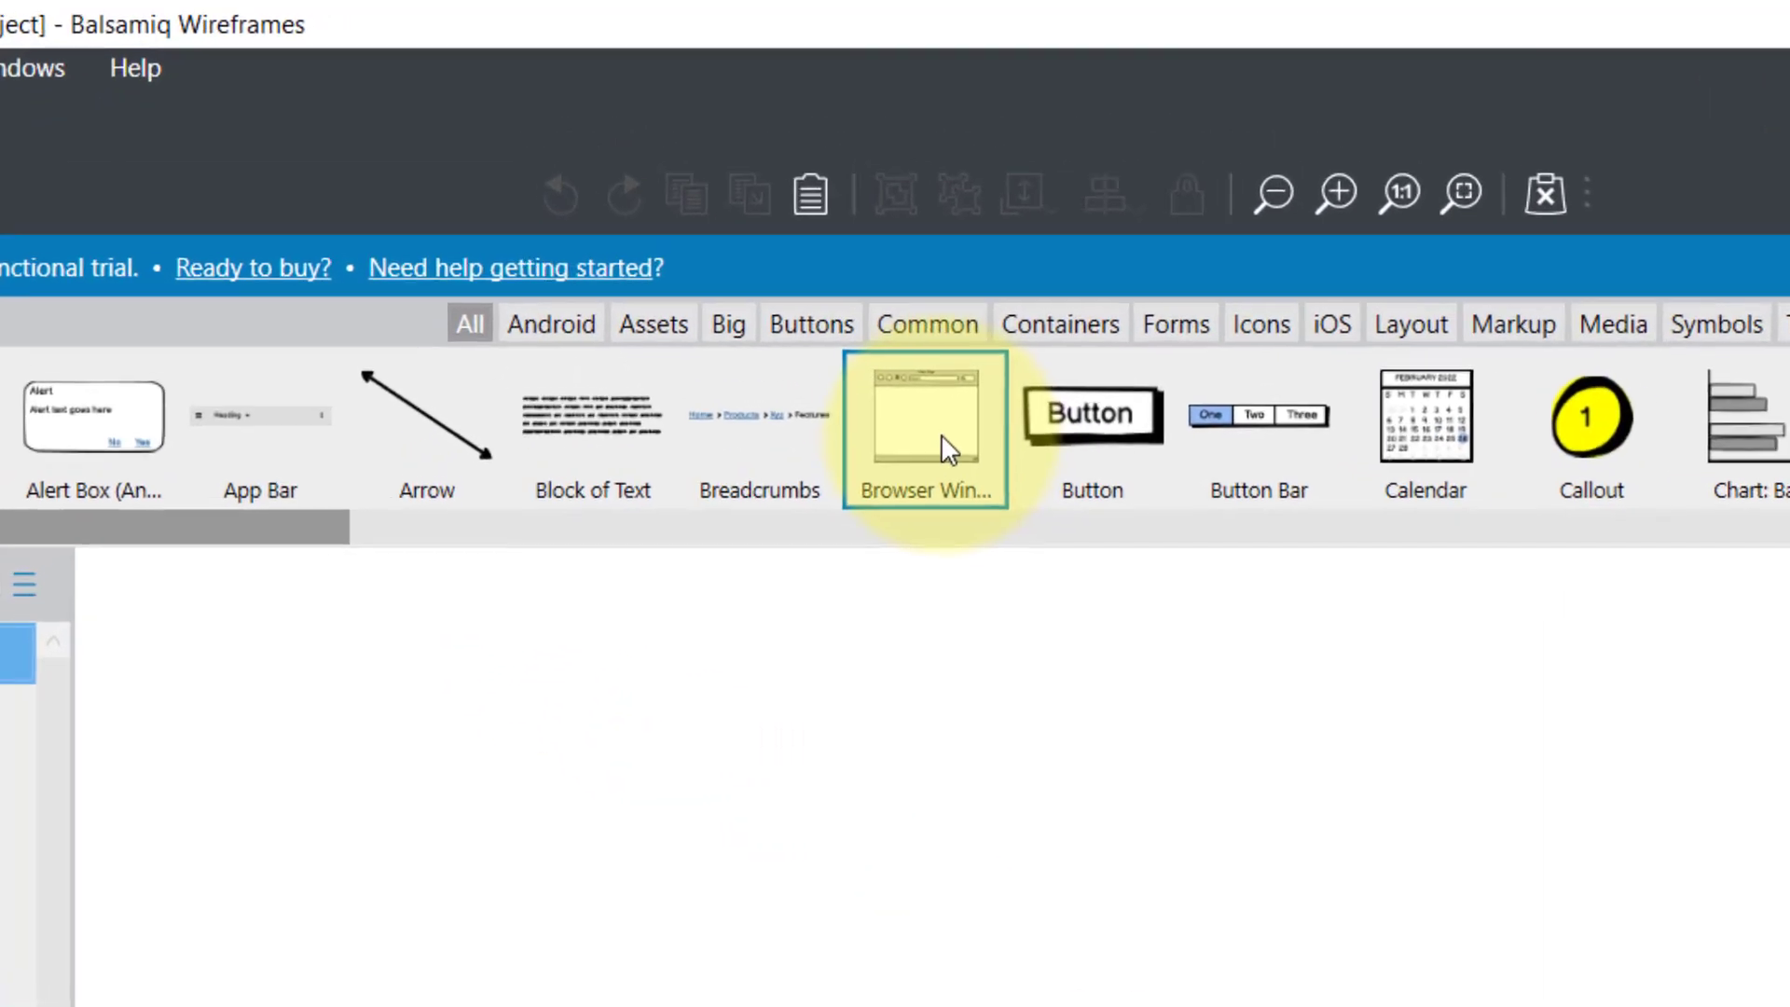
{"action": "left_click_drag", "start_coordinate": [711, 250], "coordinate": [712, 293]}
{"action": "left_click_drag", "start_coordinate": [834, 421], "coordinate": [948, 984]}
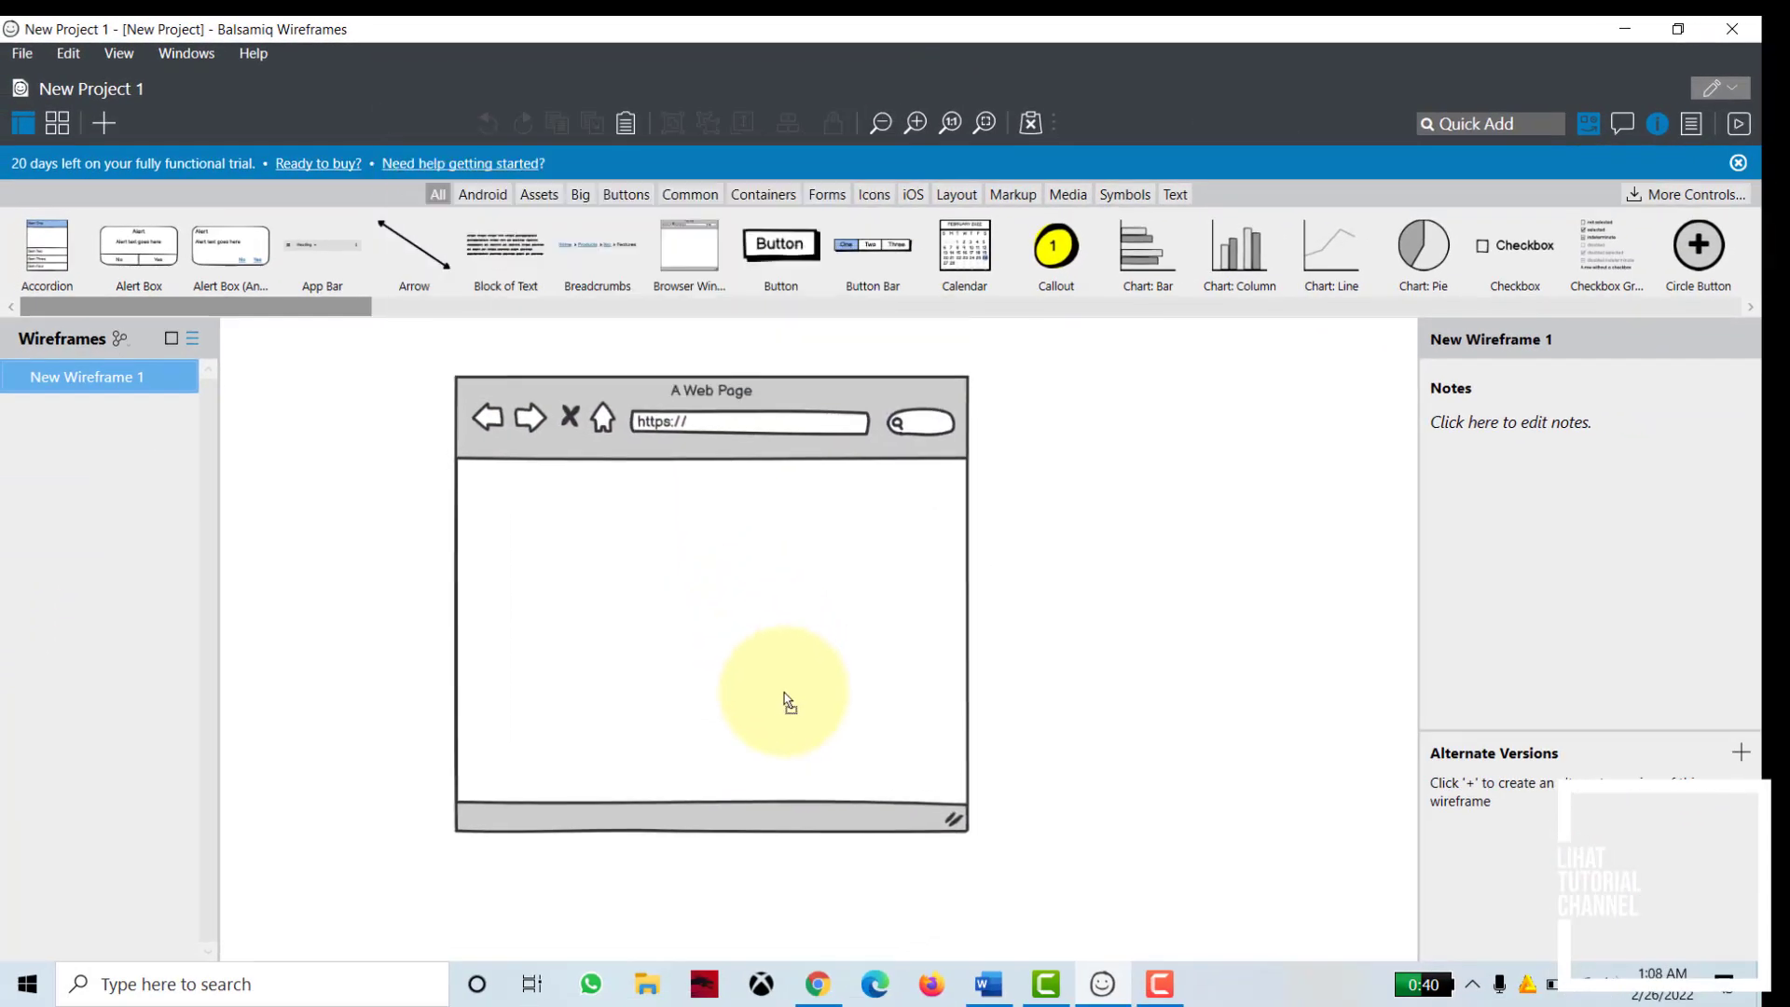
{"action": "double_click", "coordinate": [948, 985]}
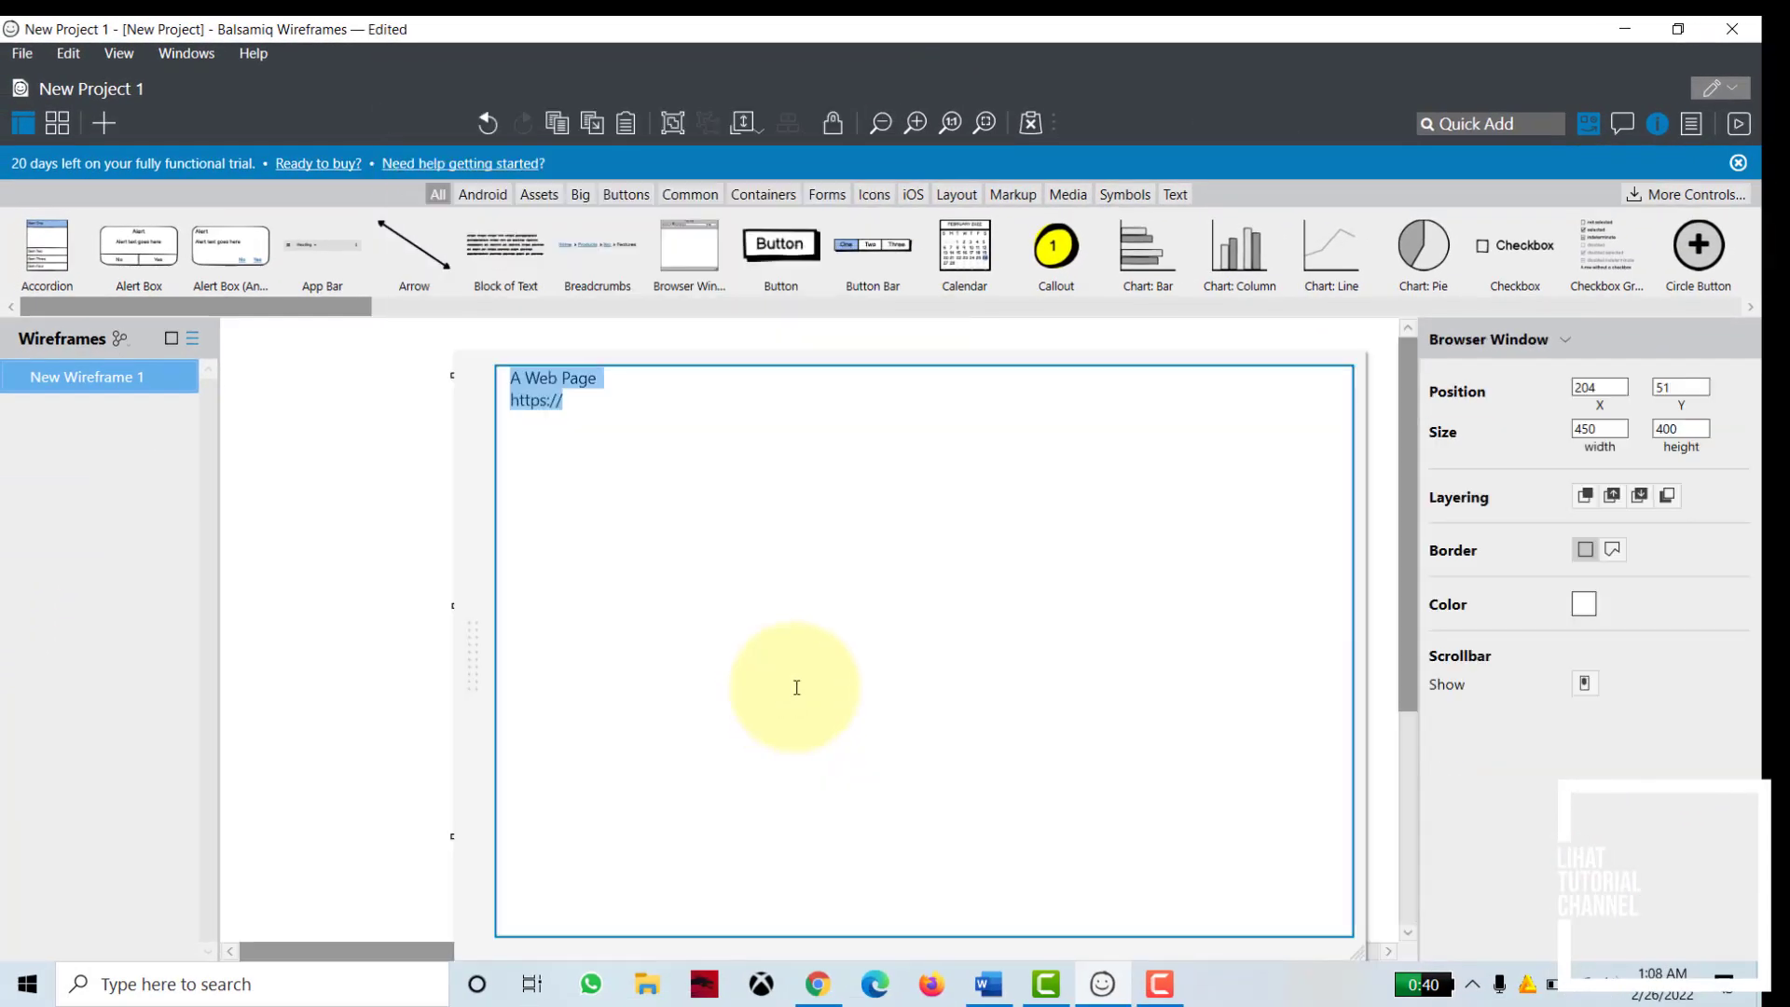
{"action": "left_click", "coordinate": [429, 500]}
Step: Move the browser window to about X 28, Y 16 and enlarge it to about 983 by 518
{"action": "left_click", "coordinate": [614, 484]}
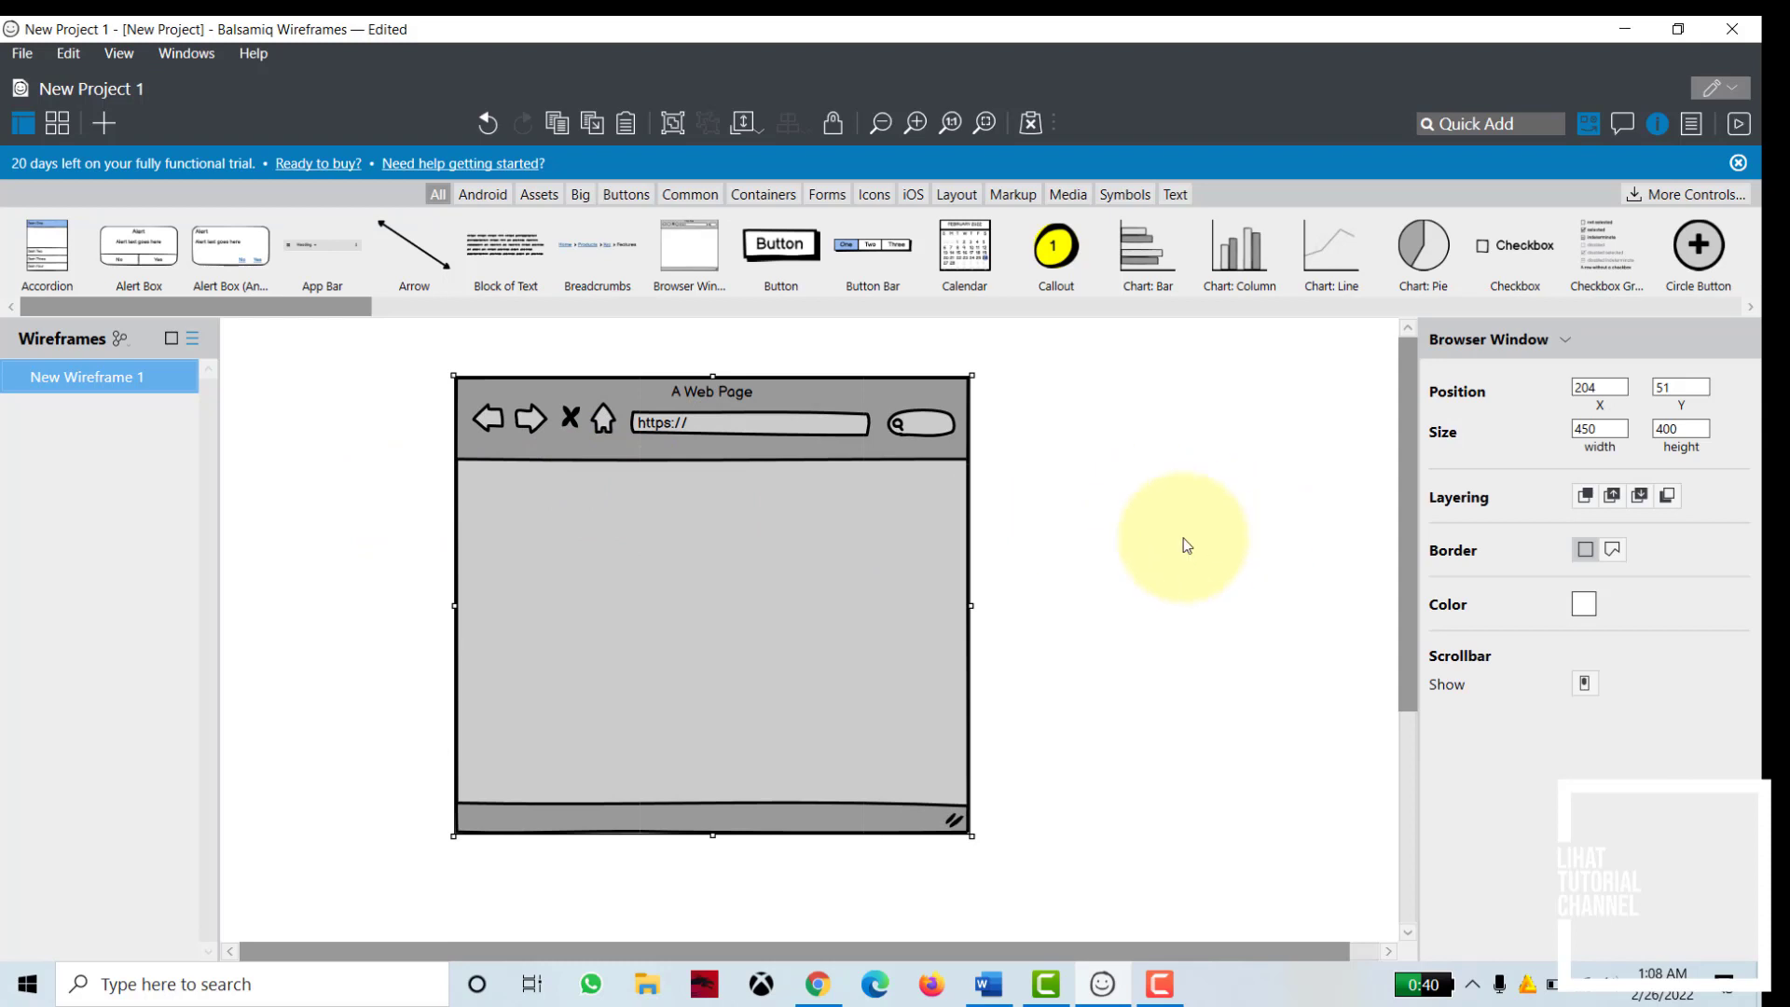
{"action": "left_click", "coordinate": [1008, 558]}
{"action": "left_click_drag", "start_coordinate": [736, 520], "coordinate": [532, 488]}
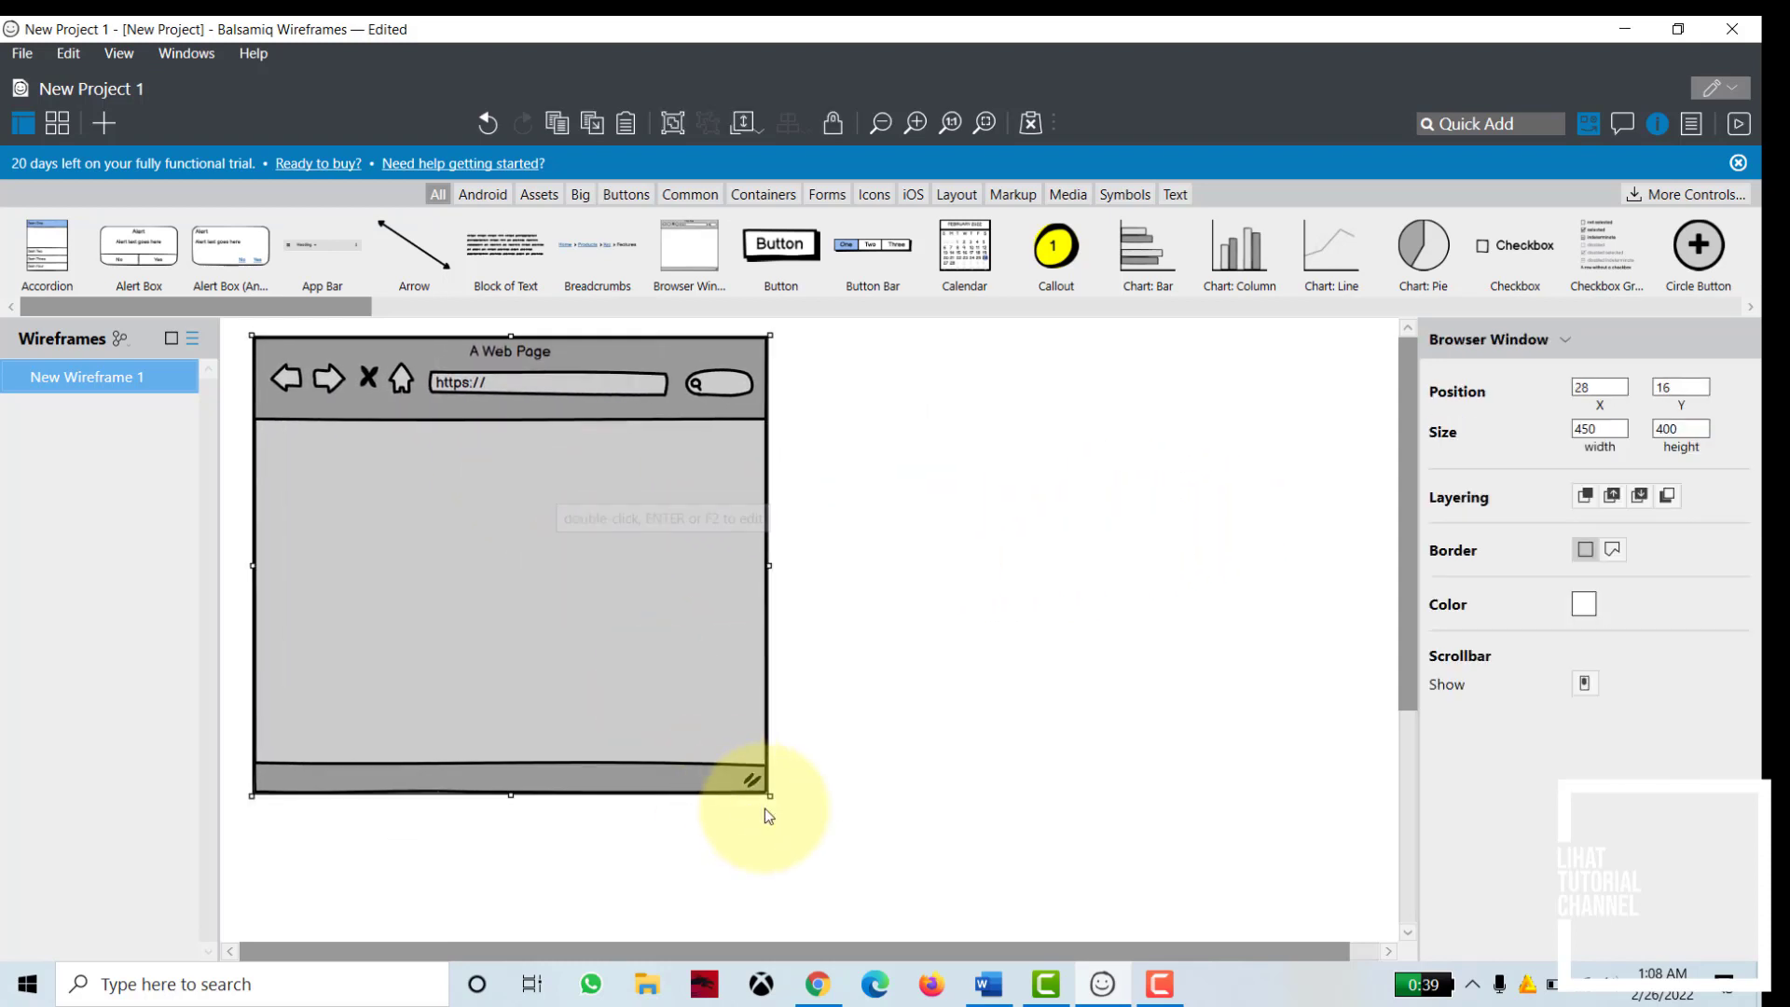
{"action": "left_click_drag", "start_coordinate": [772, 798], "coordinate": [1382, 932]}
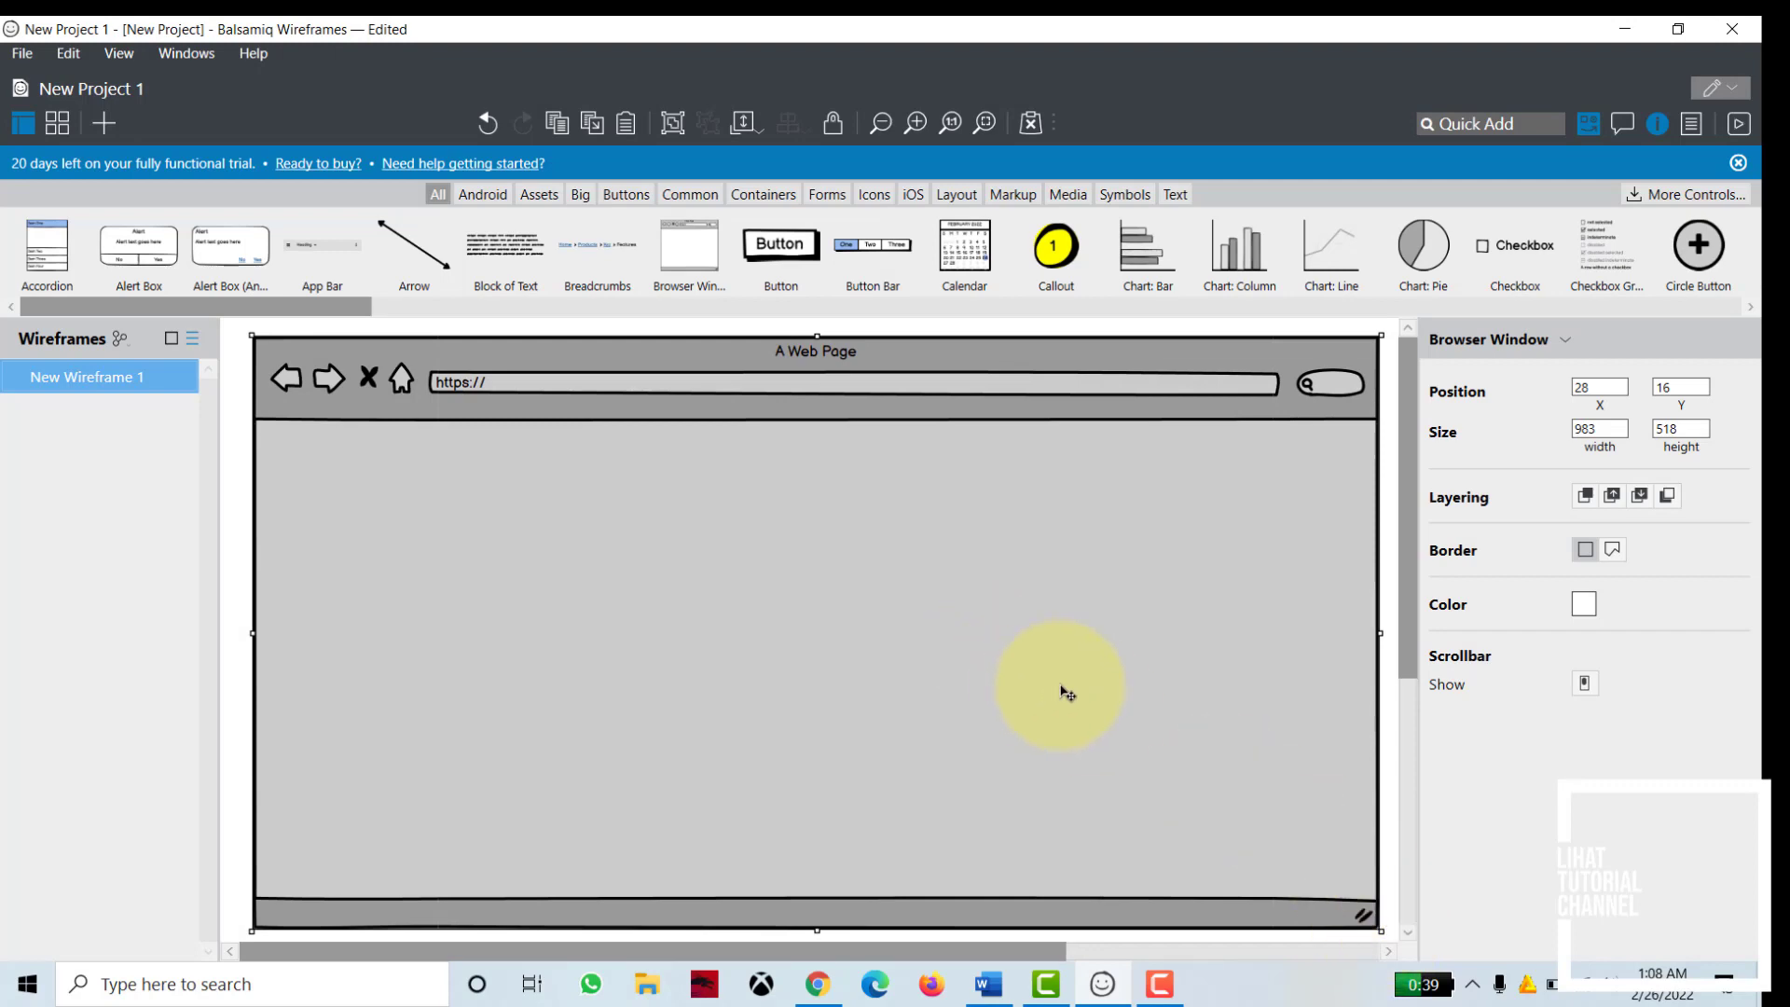
{"action": "left_click", "coordinate": [236, 500]}
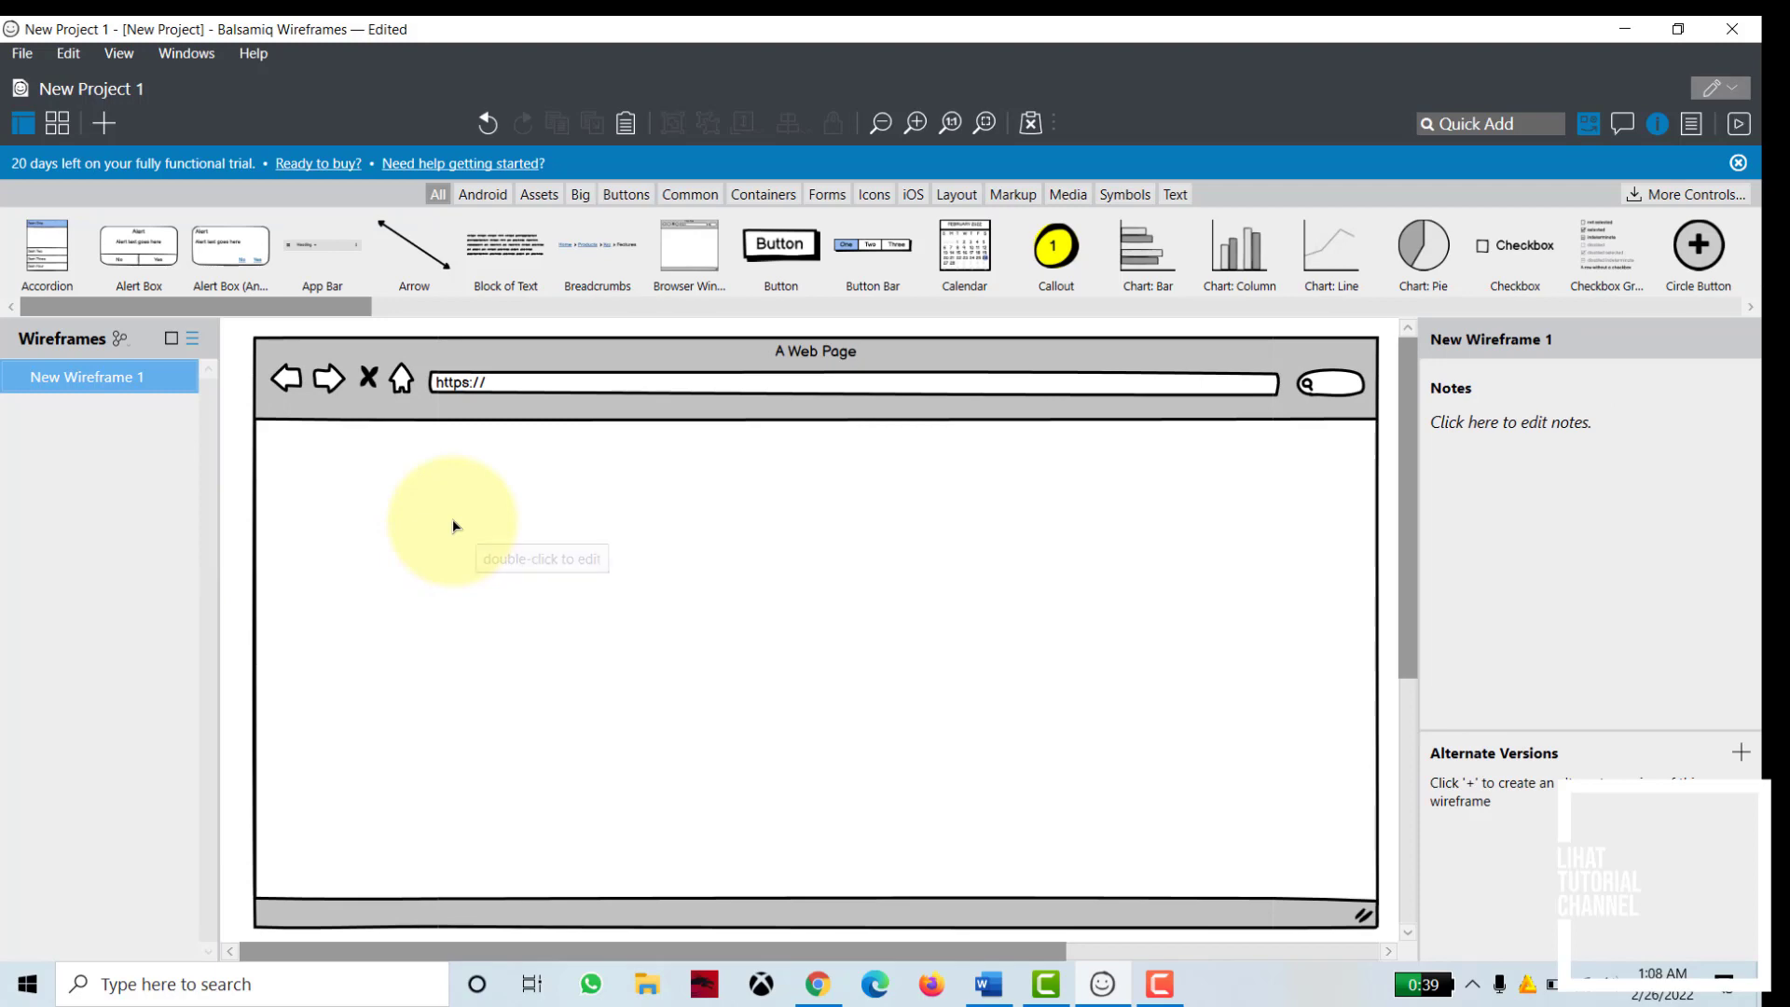
Step: Check the Word mockup, then add a Text control inside the browser window just below its header, at about X 63, Y 106
{"action": "left_click", "coordinate": [988, 983]}
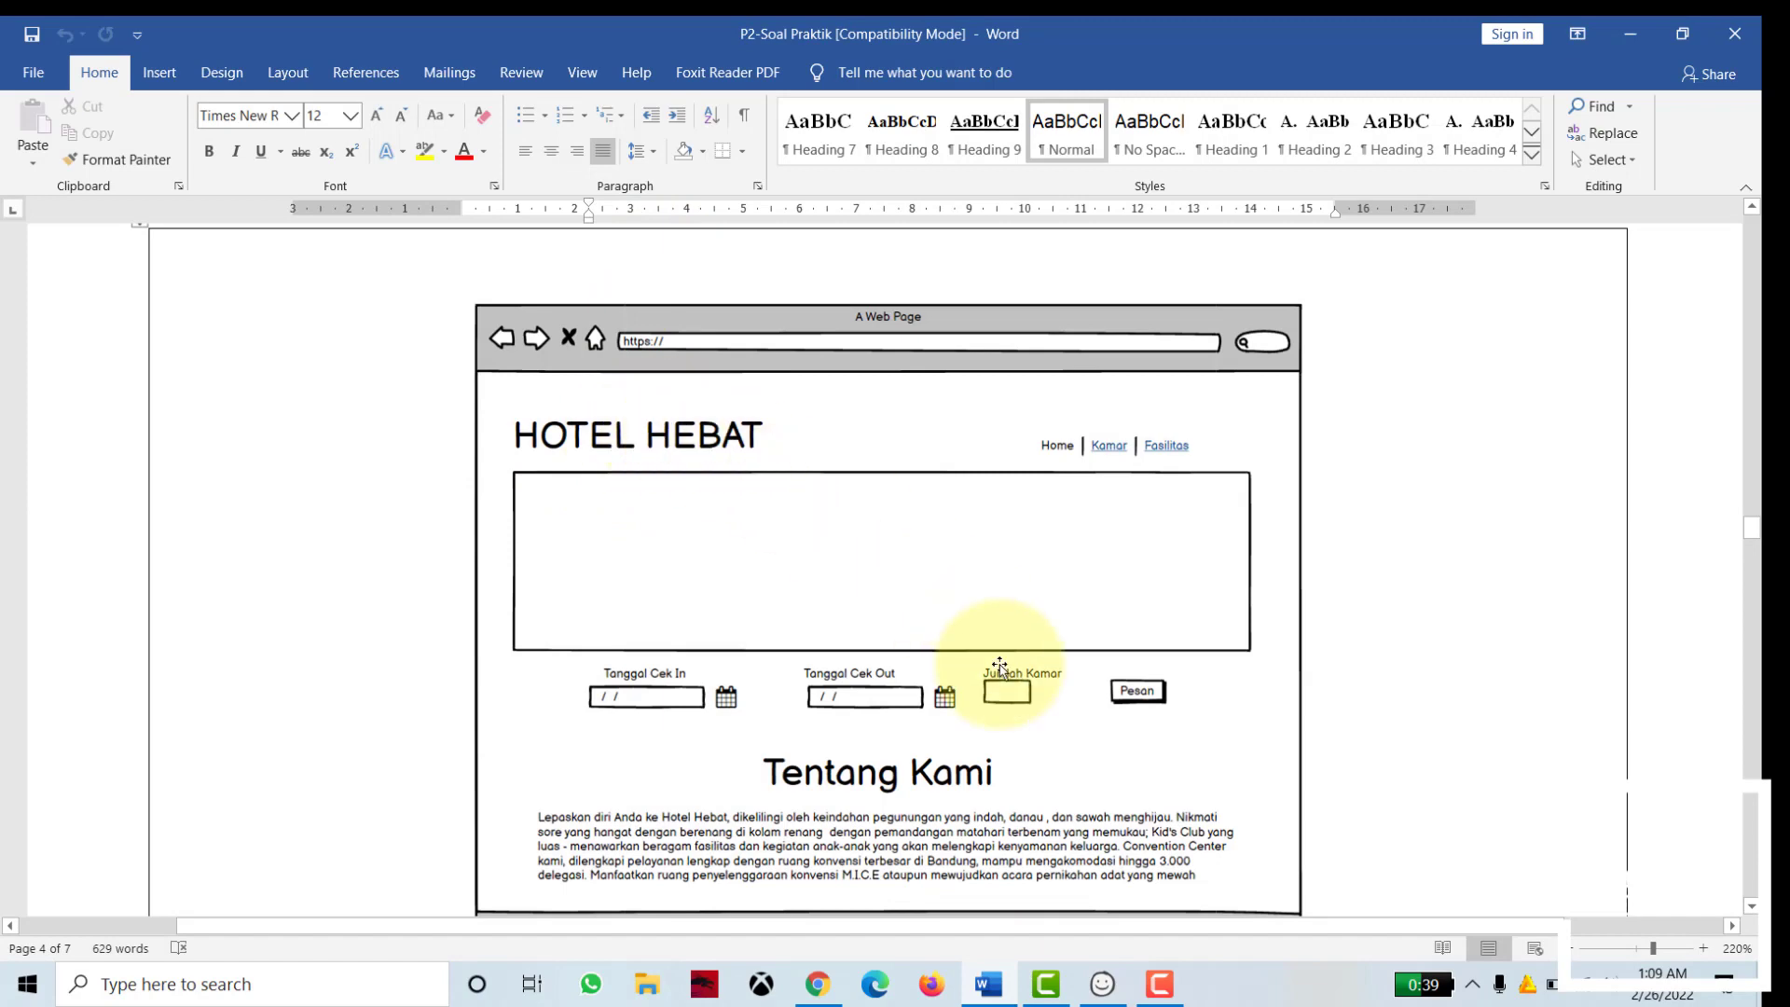
{"action": "left_click", "coordinate": [1102, 985]}
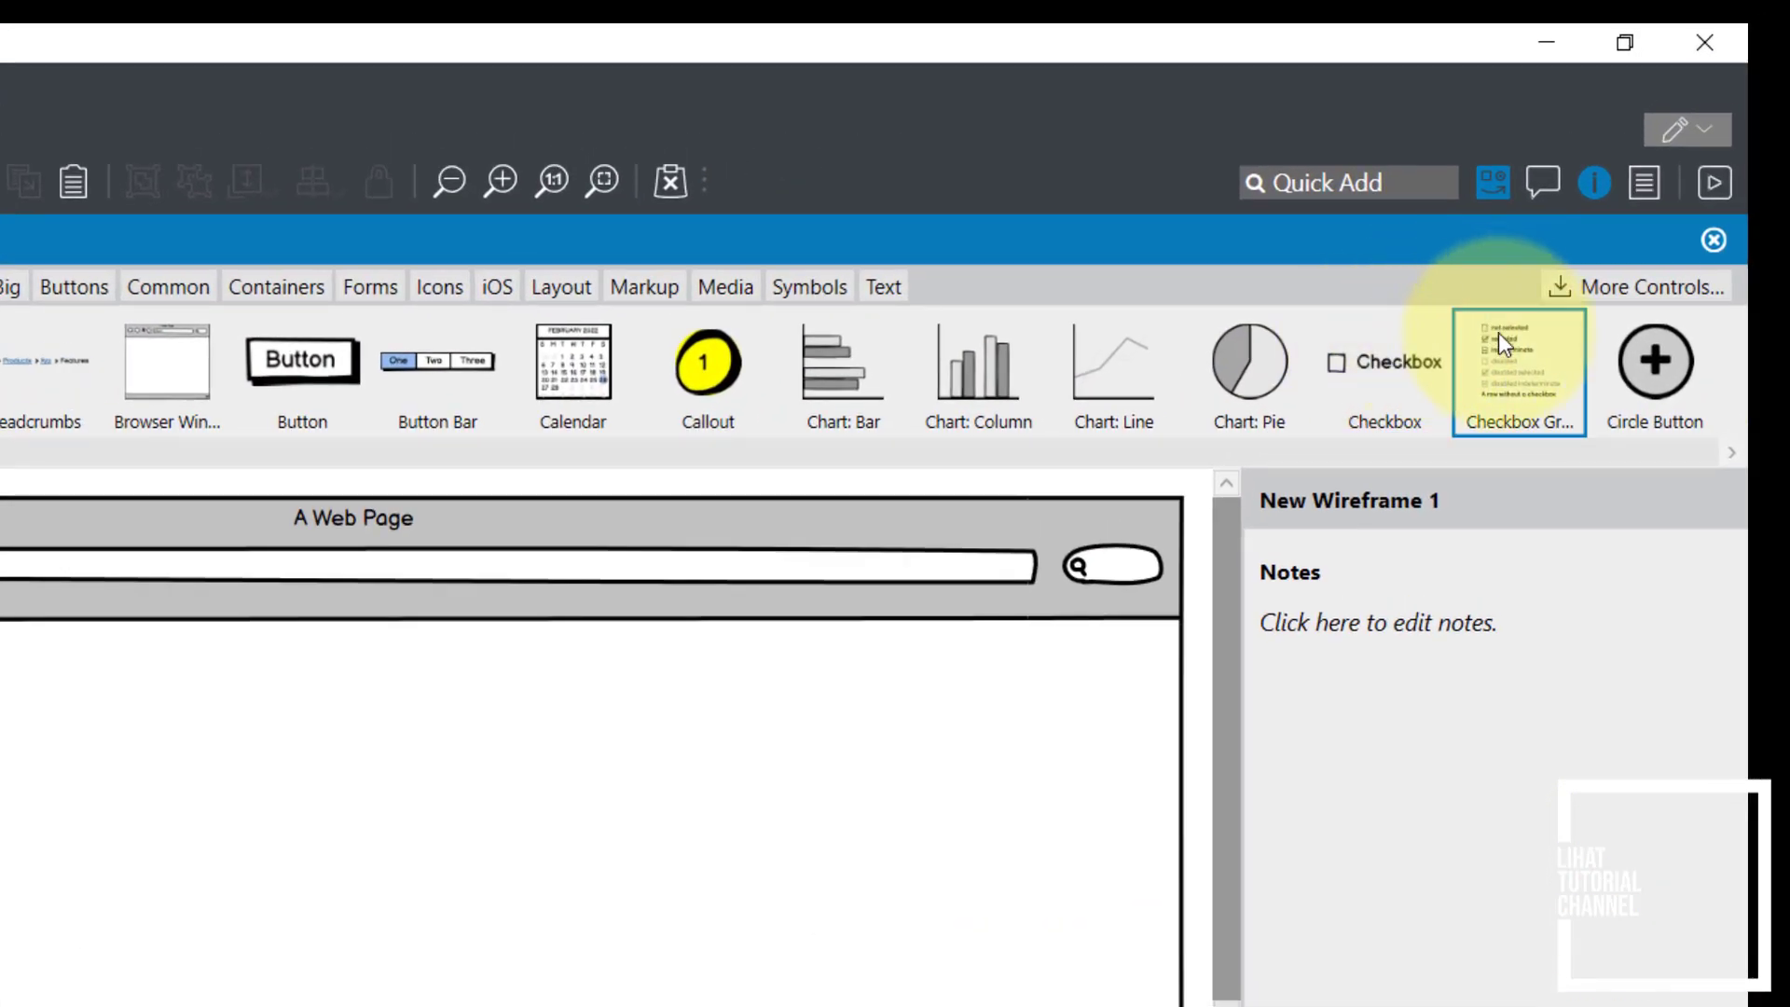
{"action": "left_click", "coordinate": [1354, 179]}
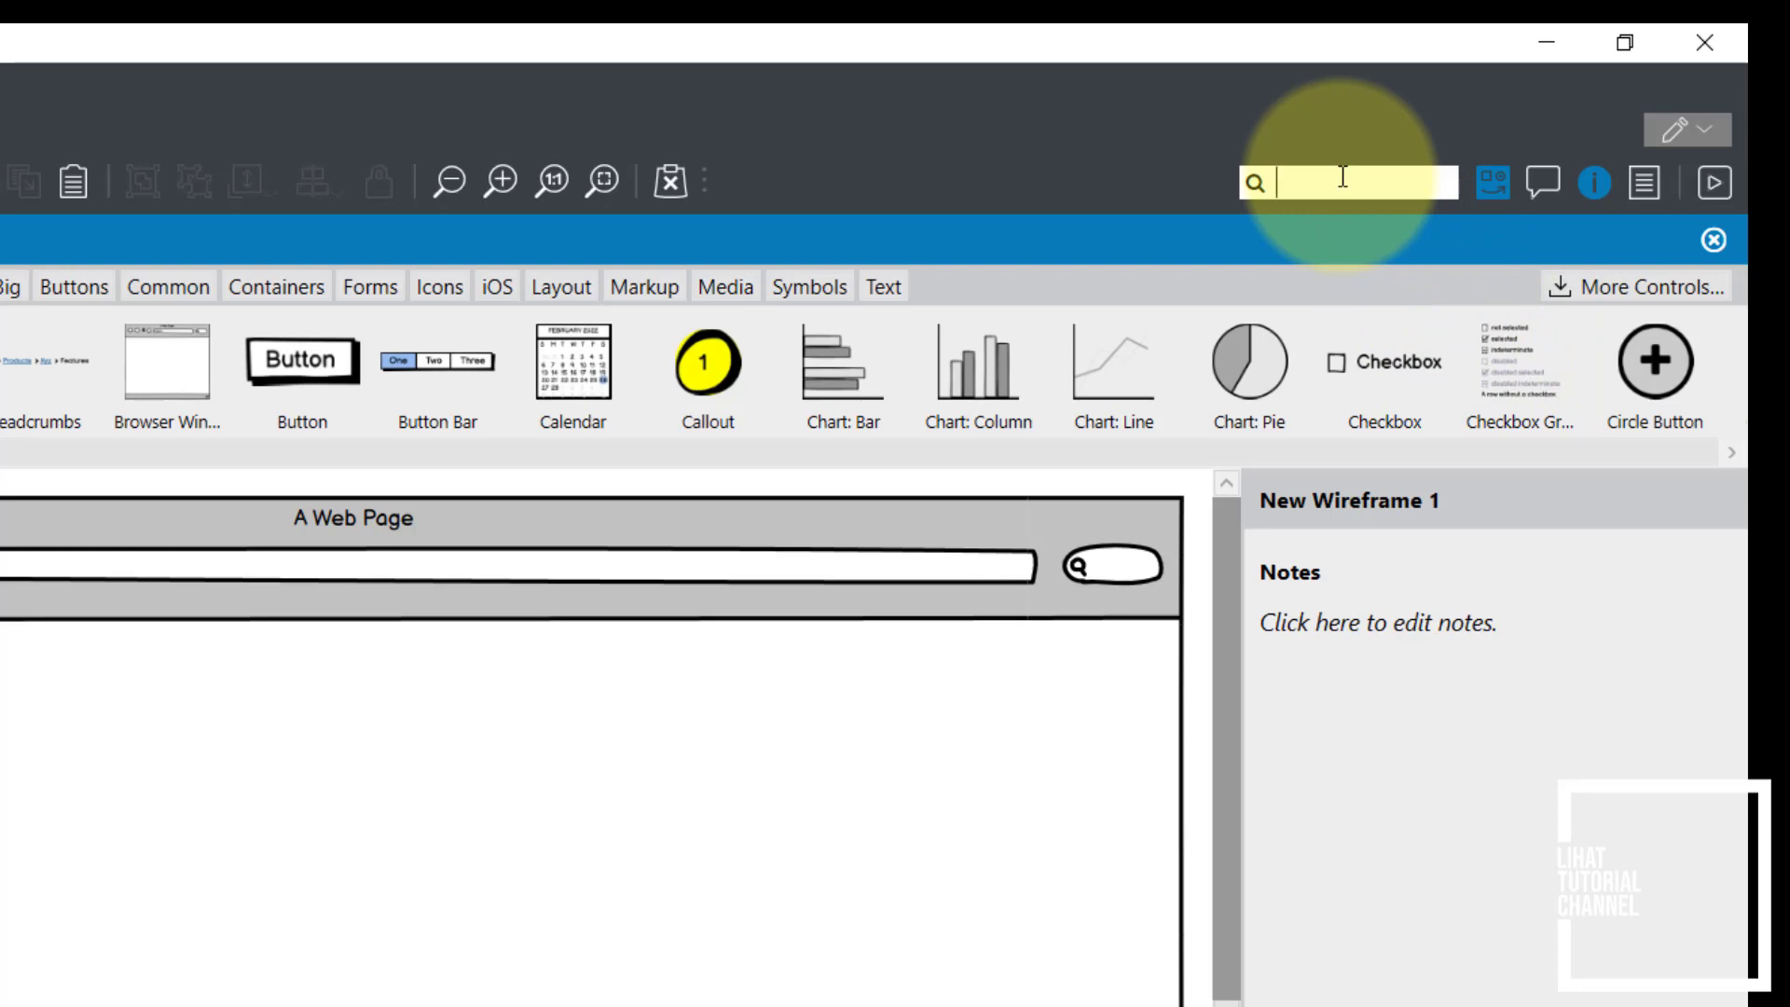
{"action": "type", "text": "text"}
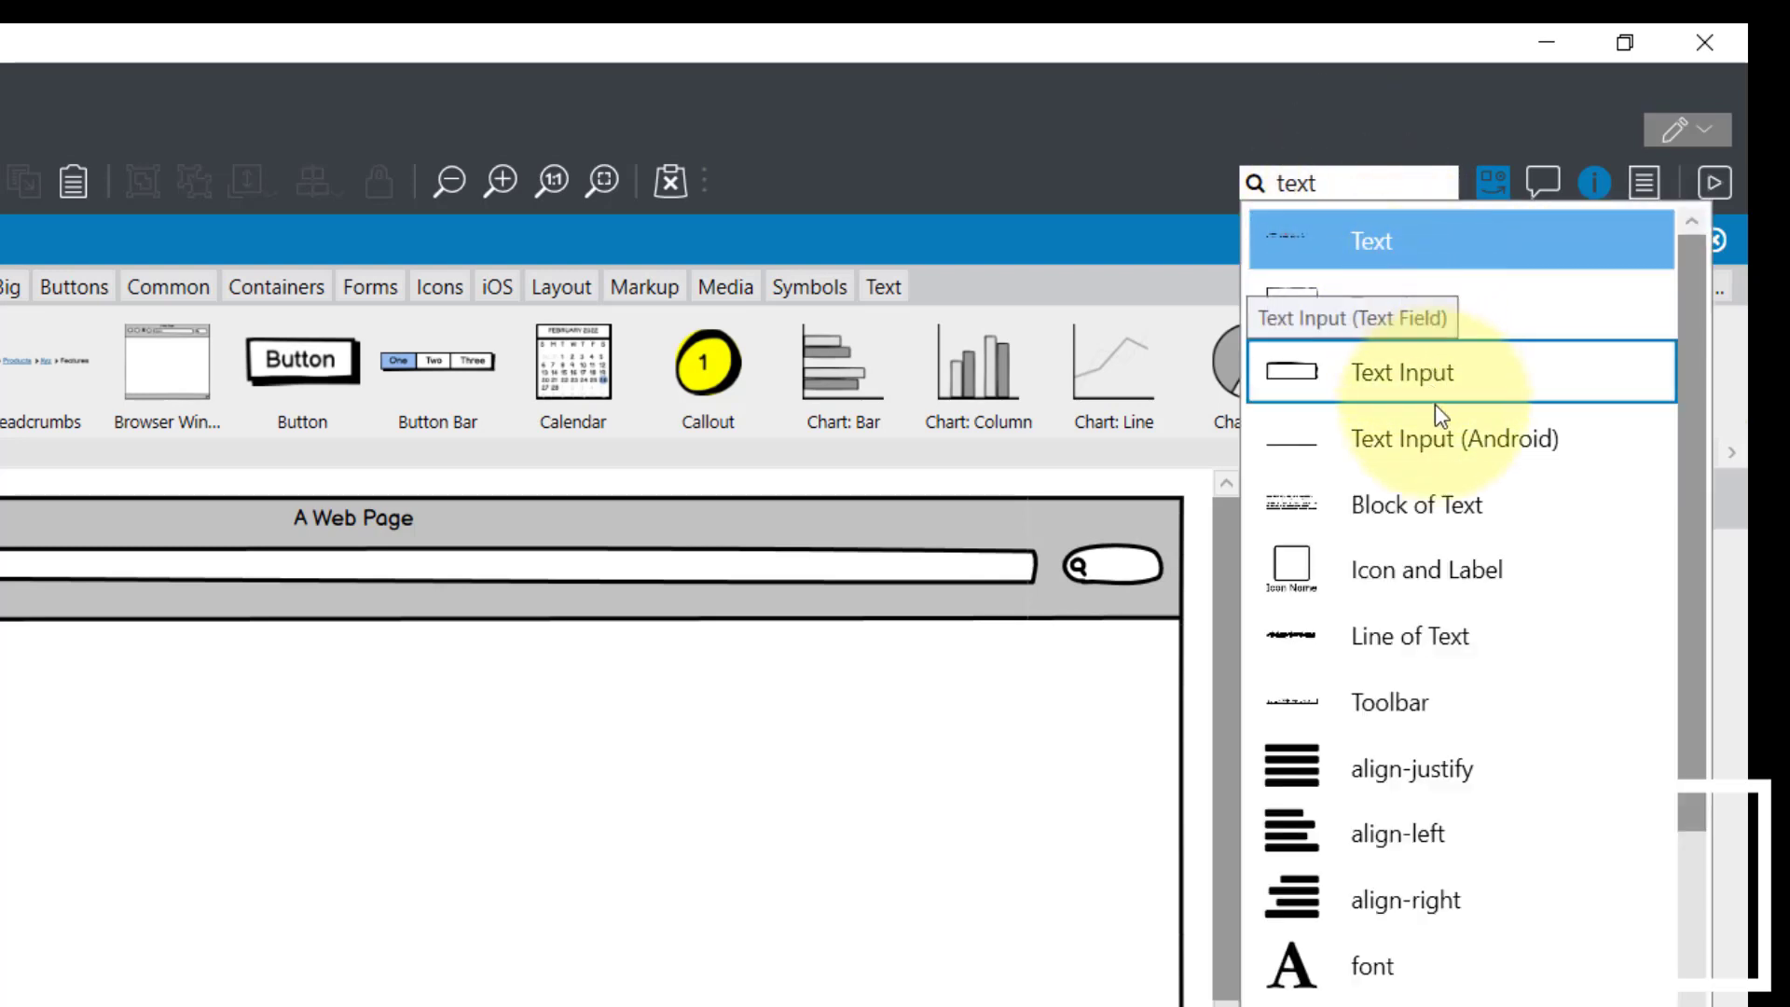
{"action": "key", "text": "Return"}
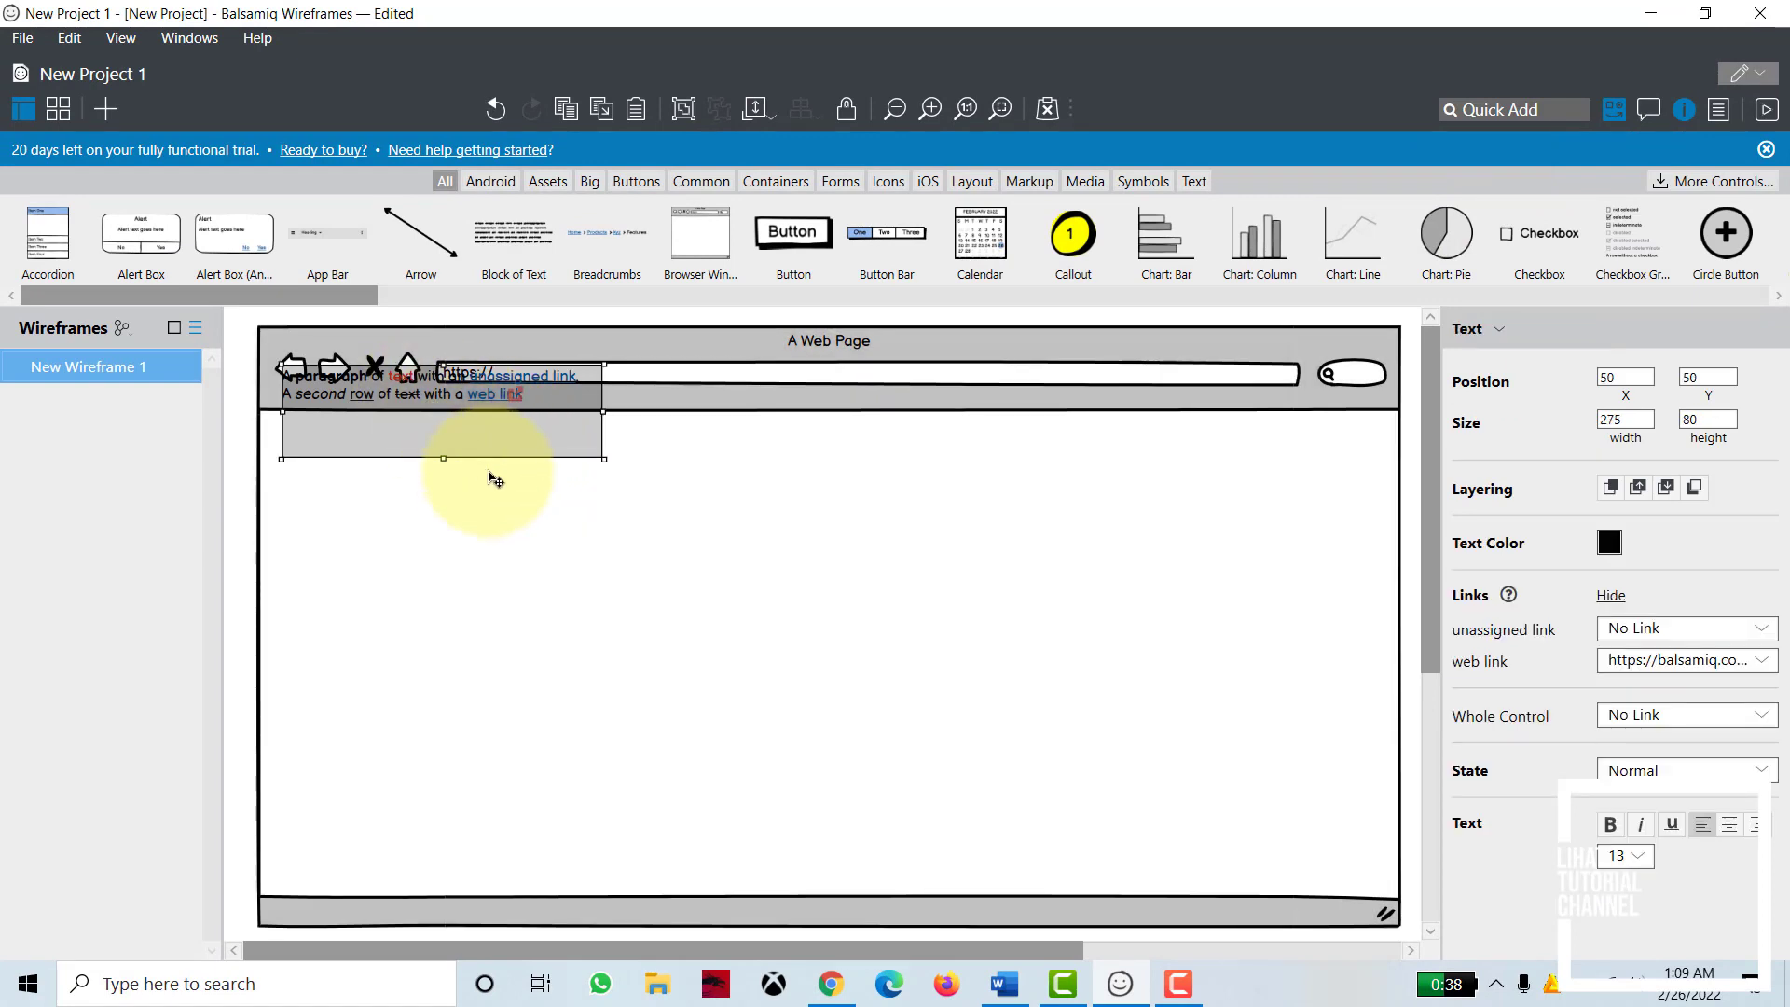
{"action": "mouse_move", "coordinate": [495, 480]}
{"action": "left_mouse_down"}
{"action": "mouse_move", "coordinate": [528, 522]}
{"action": "mouse_move", "coordinate": [508, 529]}
{"action": "mouse_move", "coordinate": [511, 510]}
{"action": "left_mouse_up"}
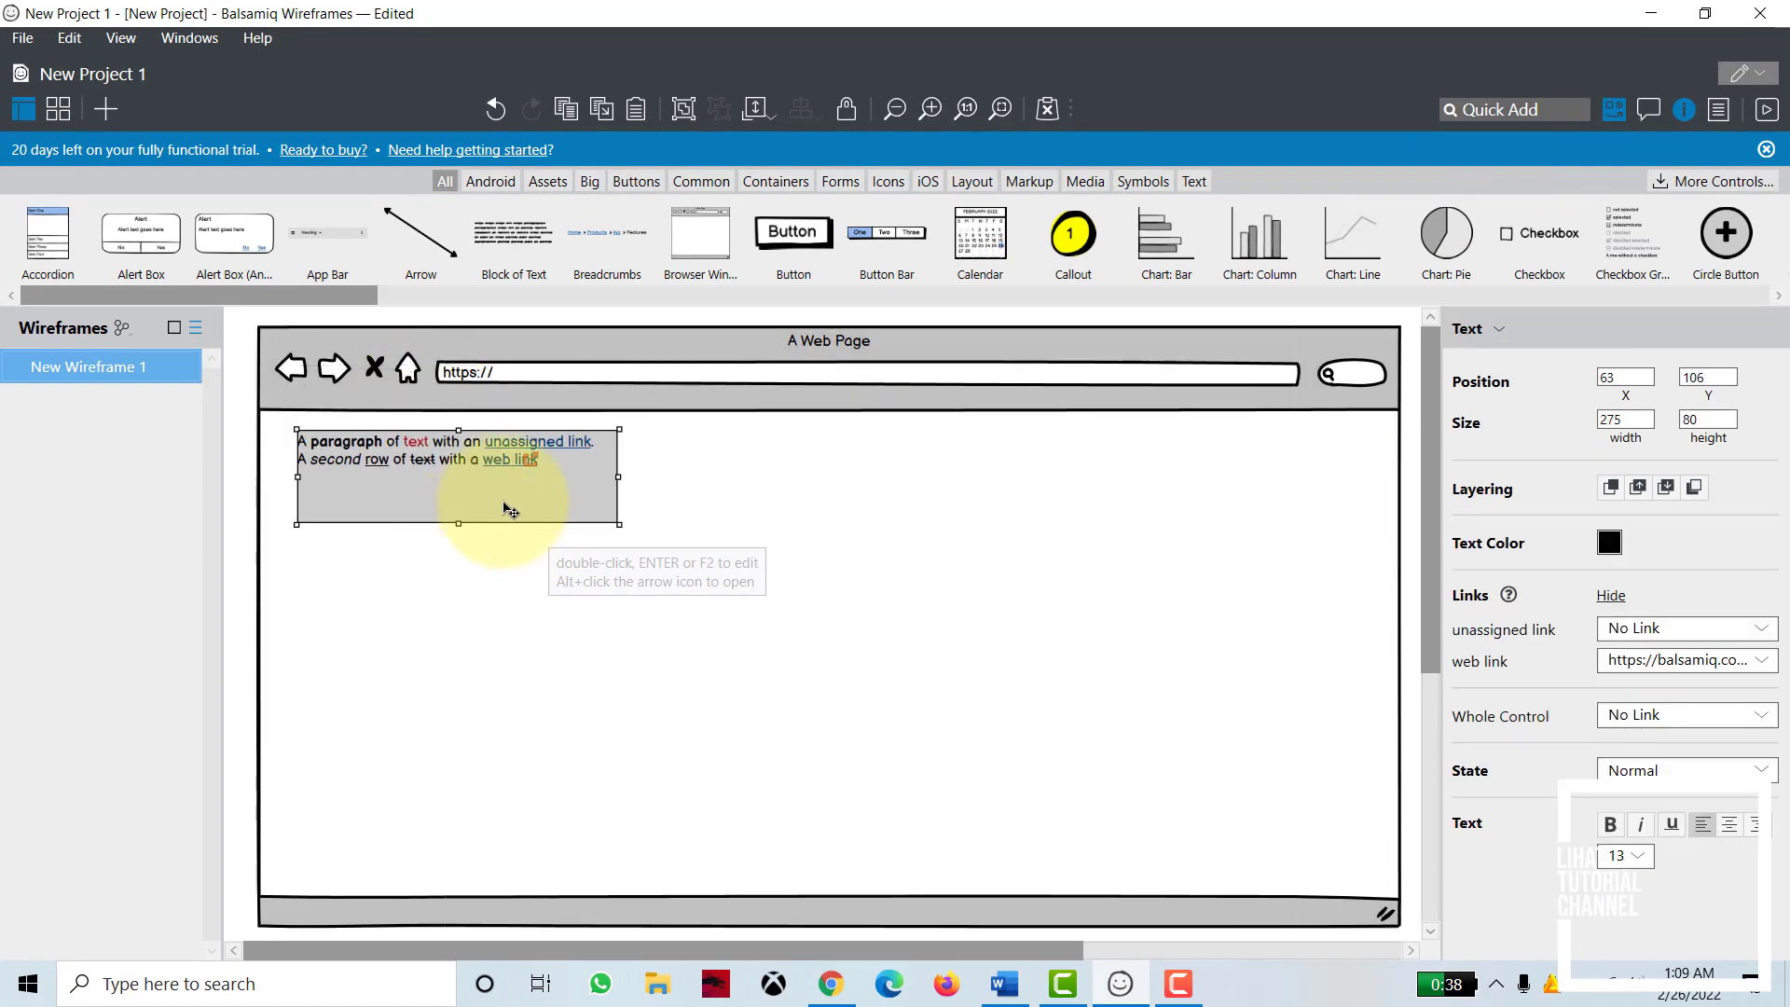
Step: Replace the Text control's placeholder content with "HOTEL HEBAT"
{"action": "double_click", "coordinate": [513, 466]}
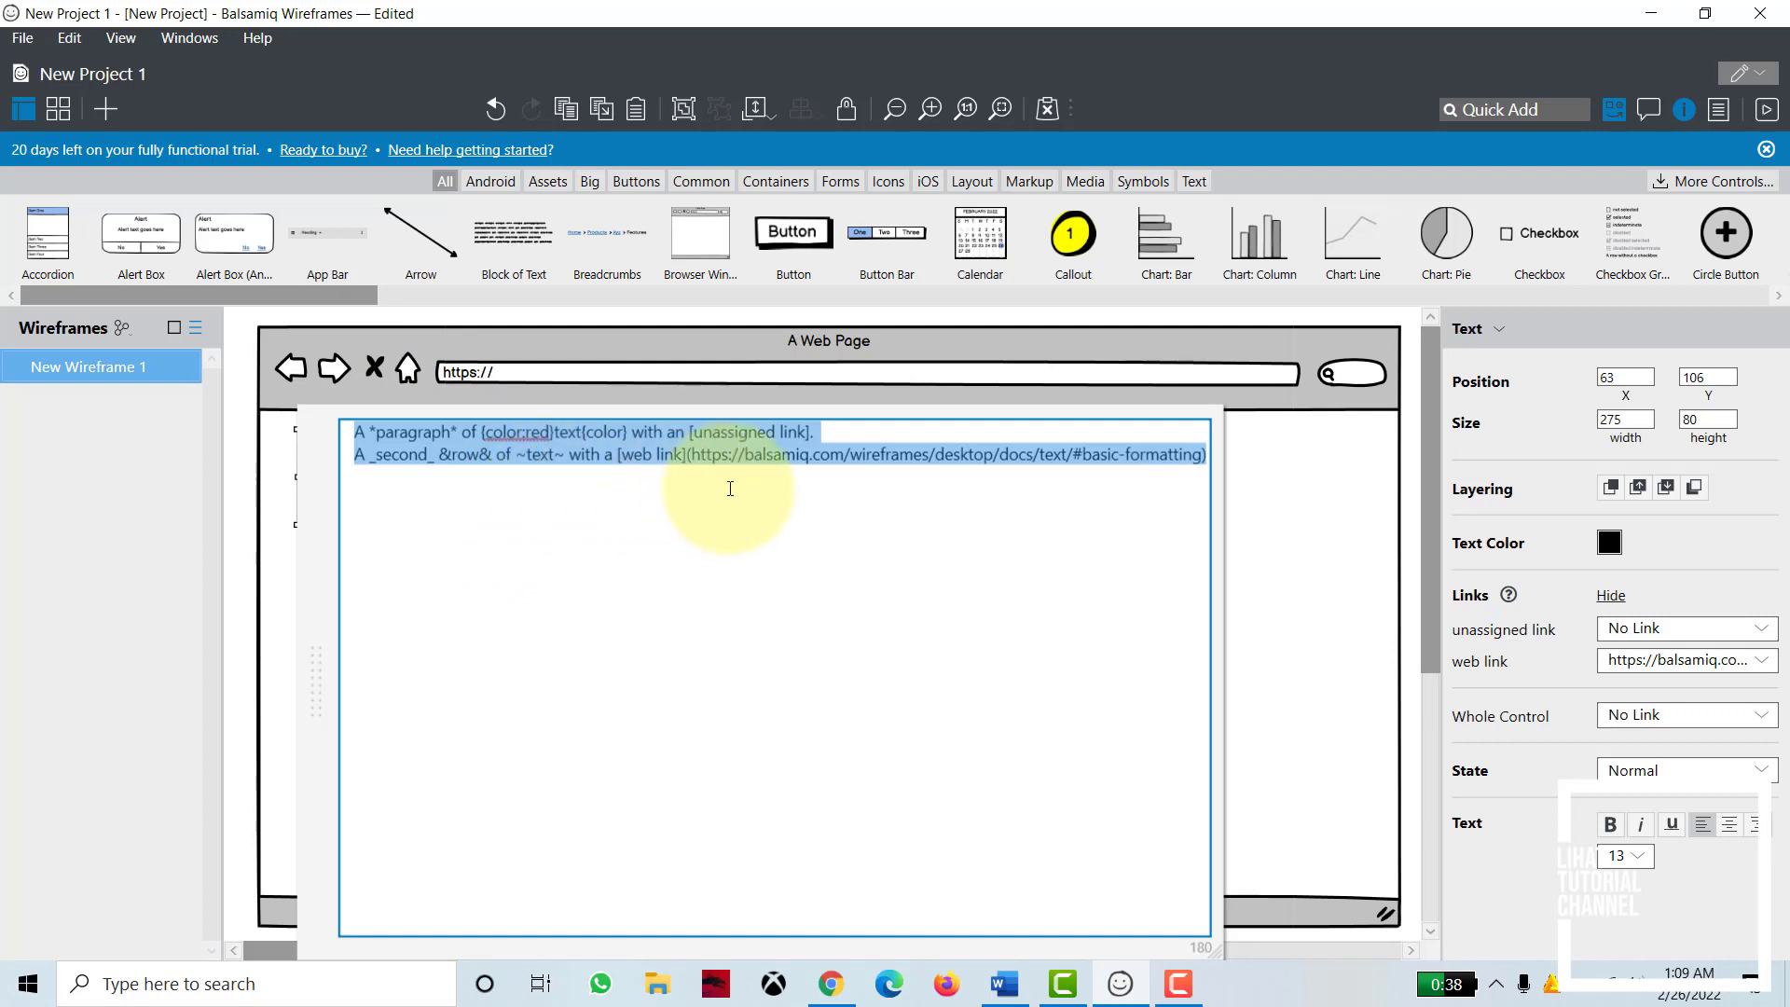
{"action": "type", "text": "HOTEL HEBAT"}
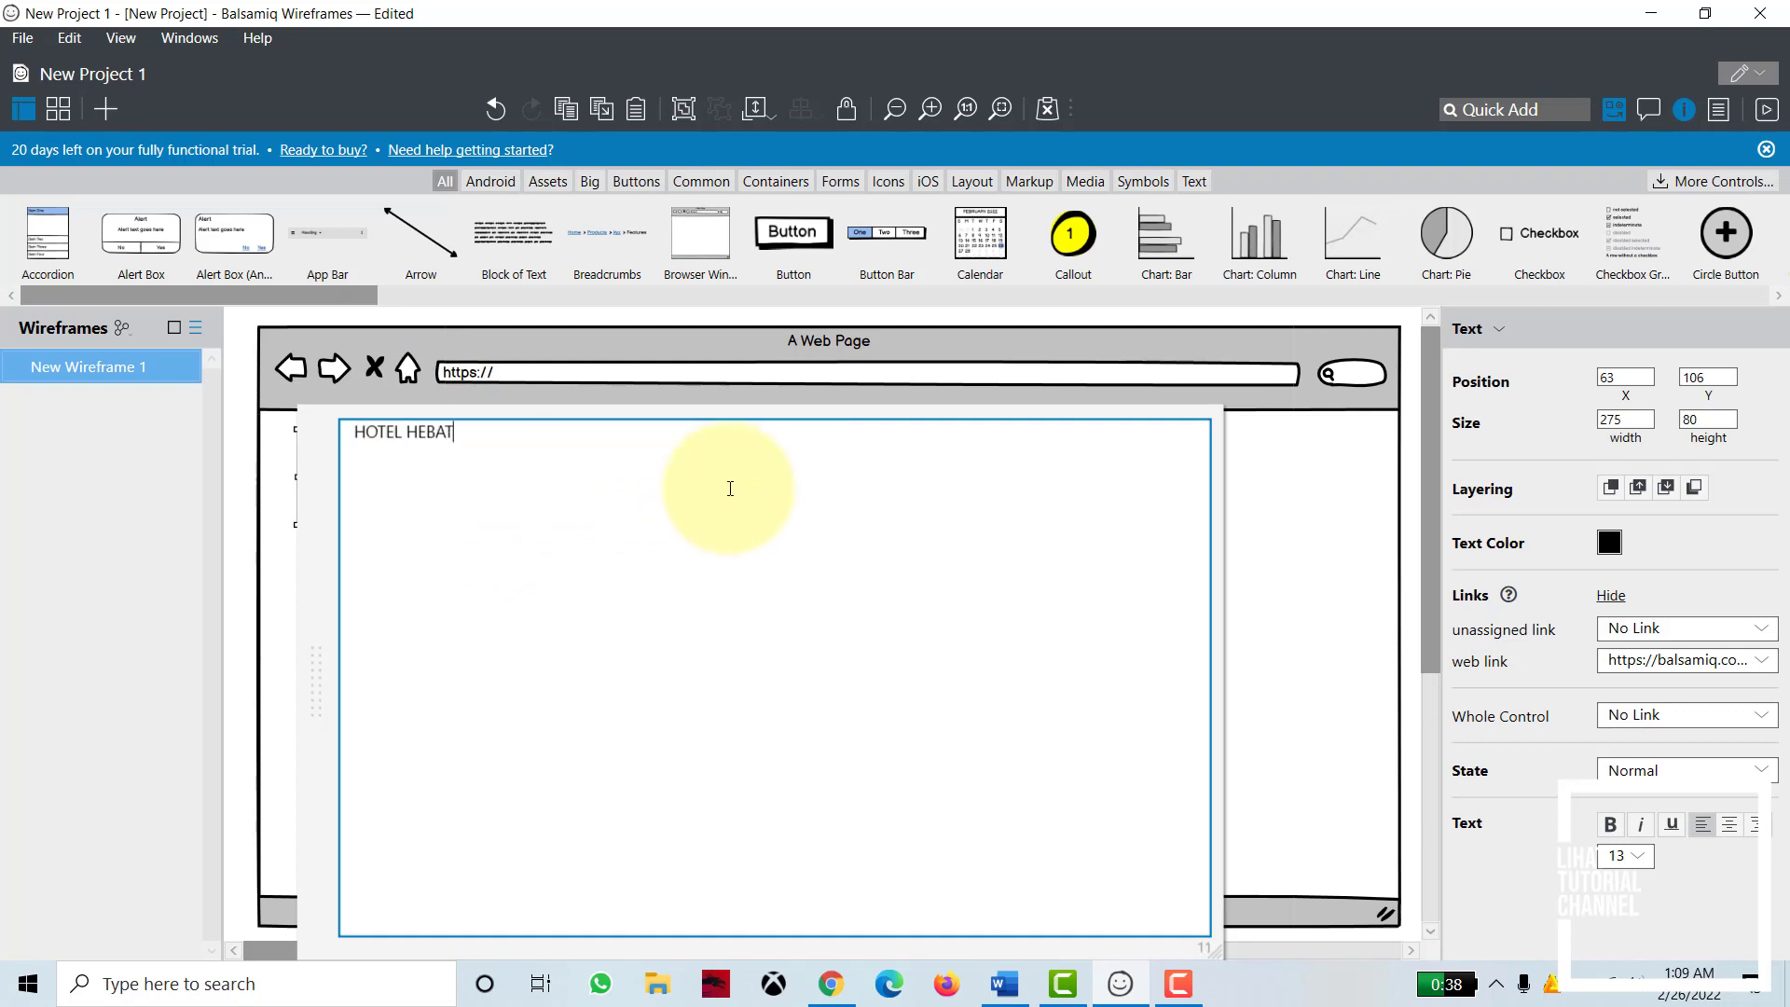
{"action": "left_click", "coordinate": [1333, 657]}
{"action": "left_click", "coordinate": [541, 627]}
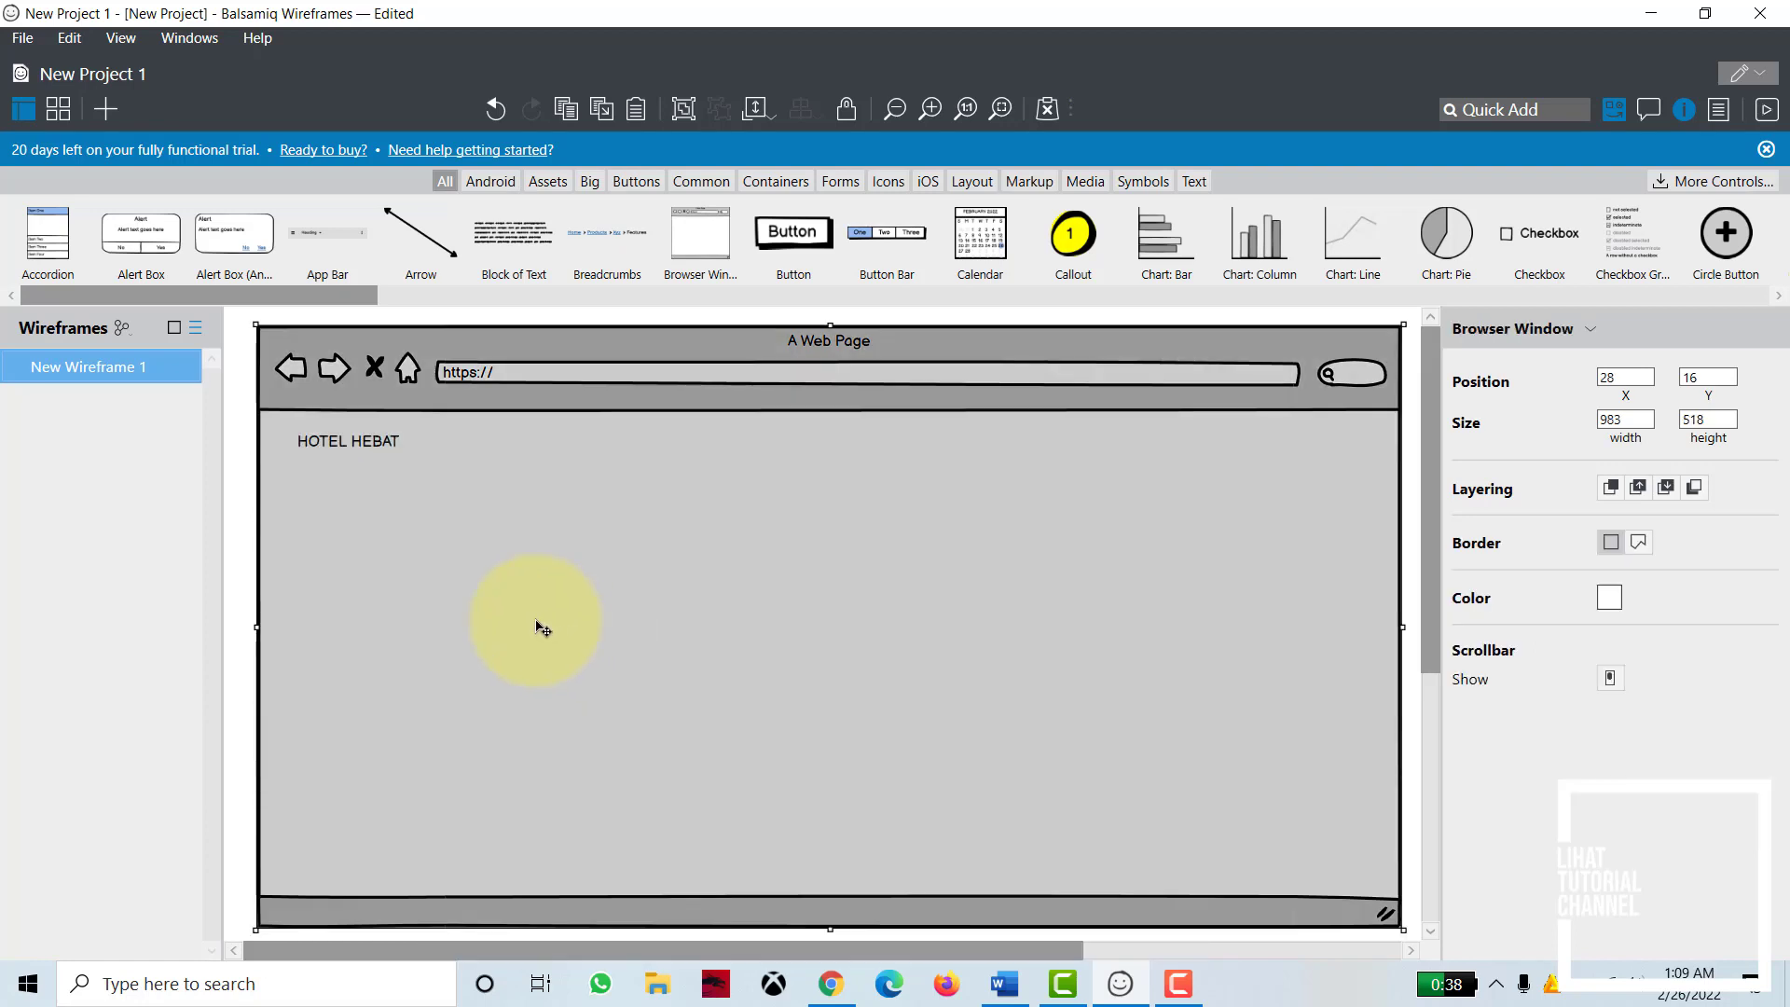
{"action": "left_click", "coordinate": [247, 497]}
Step: Make the HOTEL HEBAT title text bold and set its font size to 24
{"action": "left_click", "coordinate": [398, 454]}
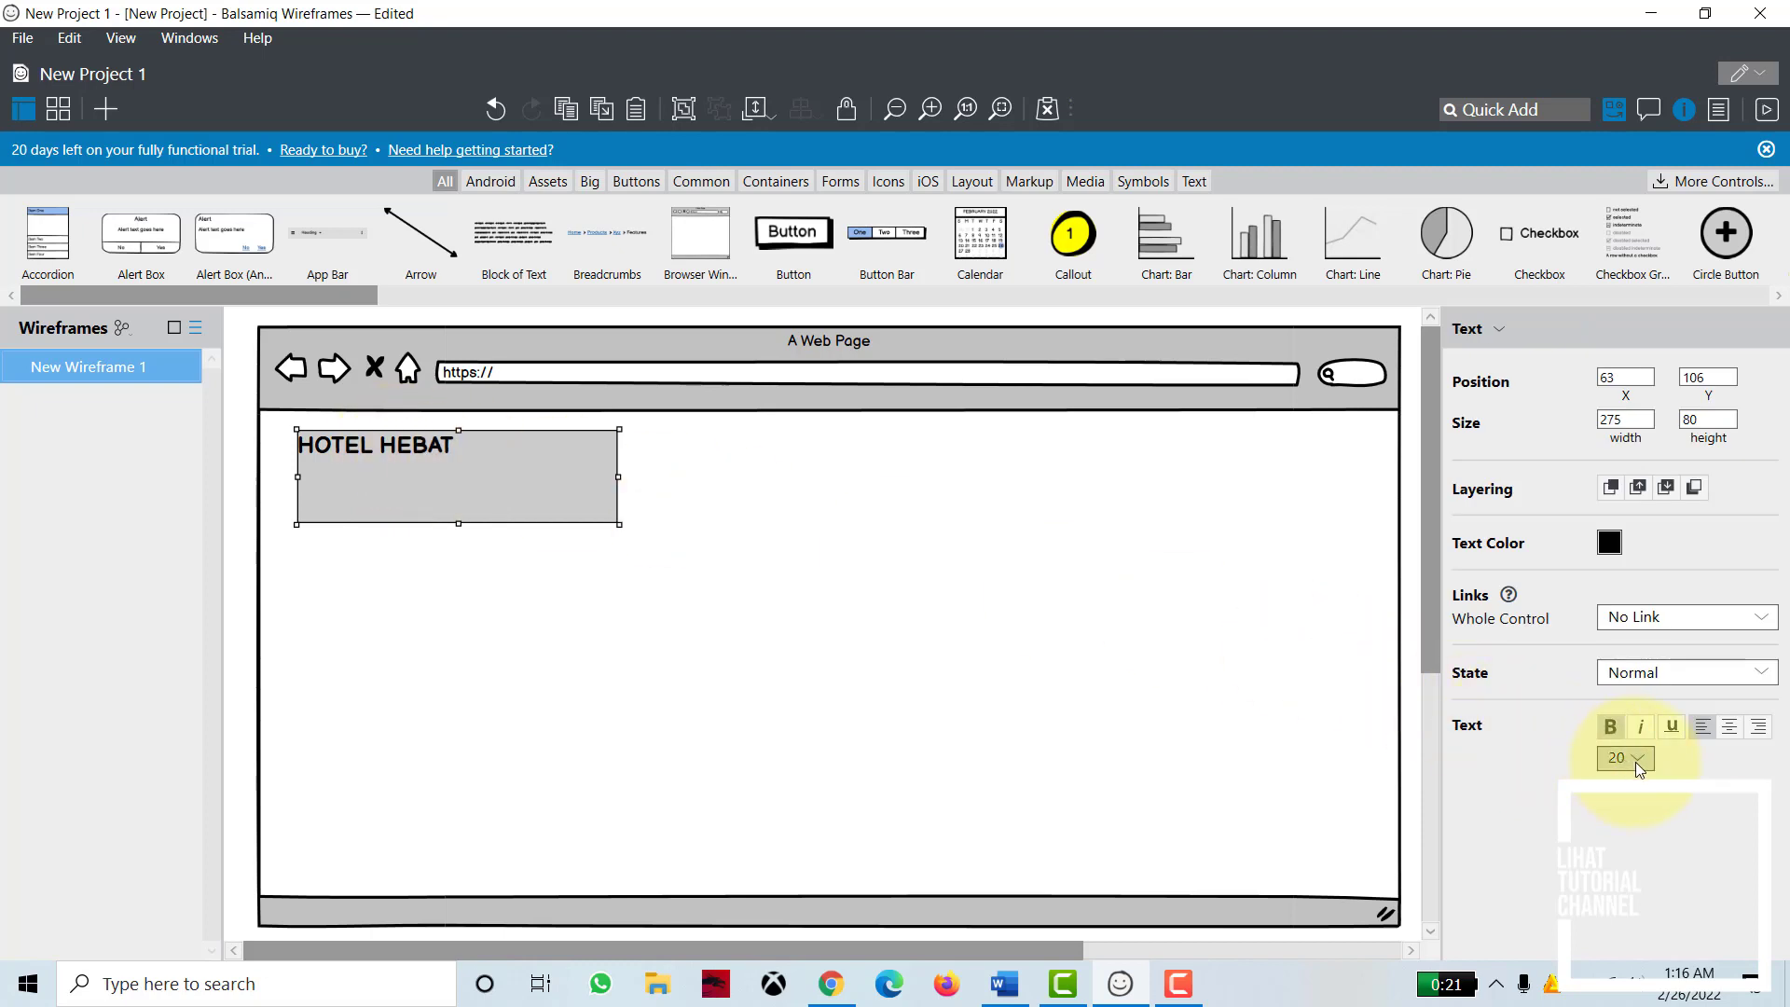
{"action": "left_click", "coordinate": [1635, 763]}
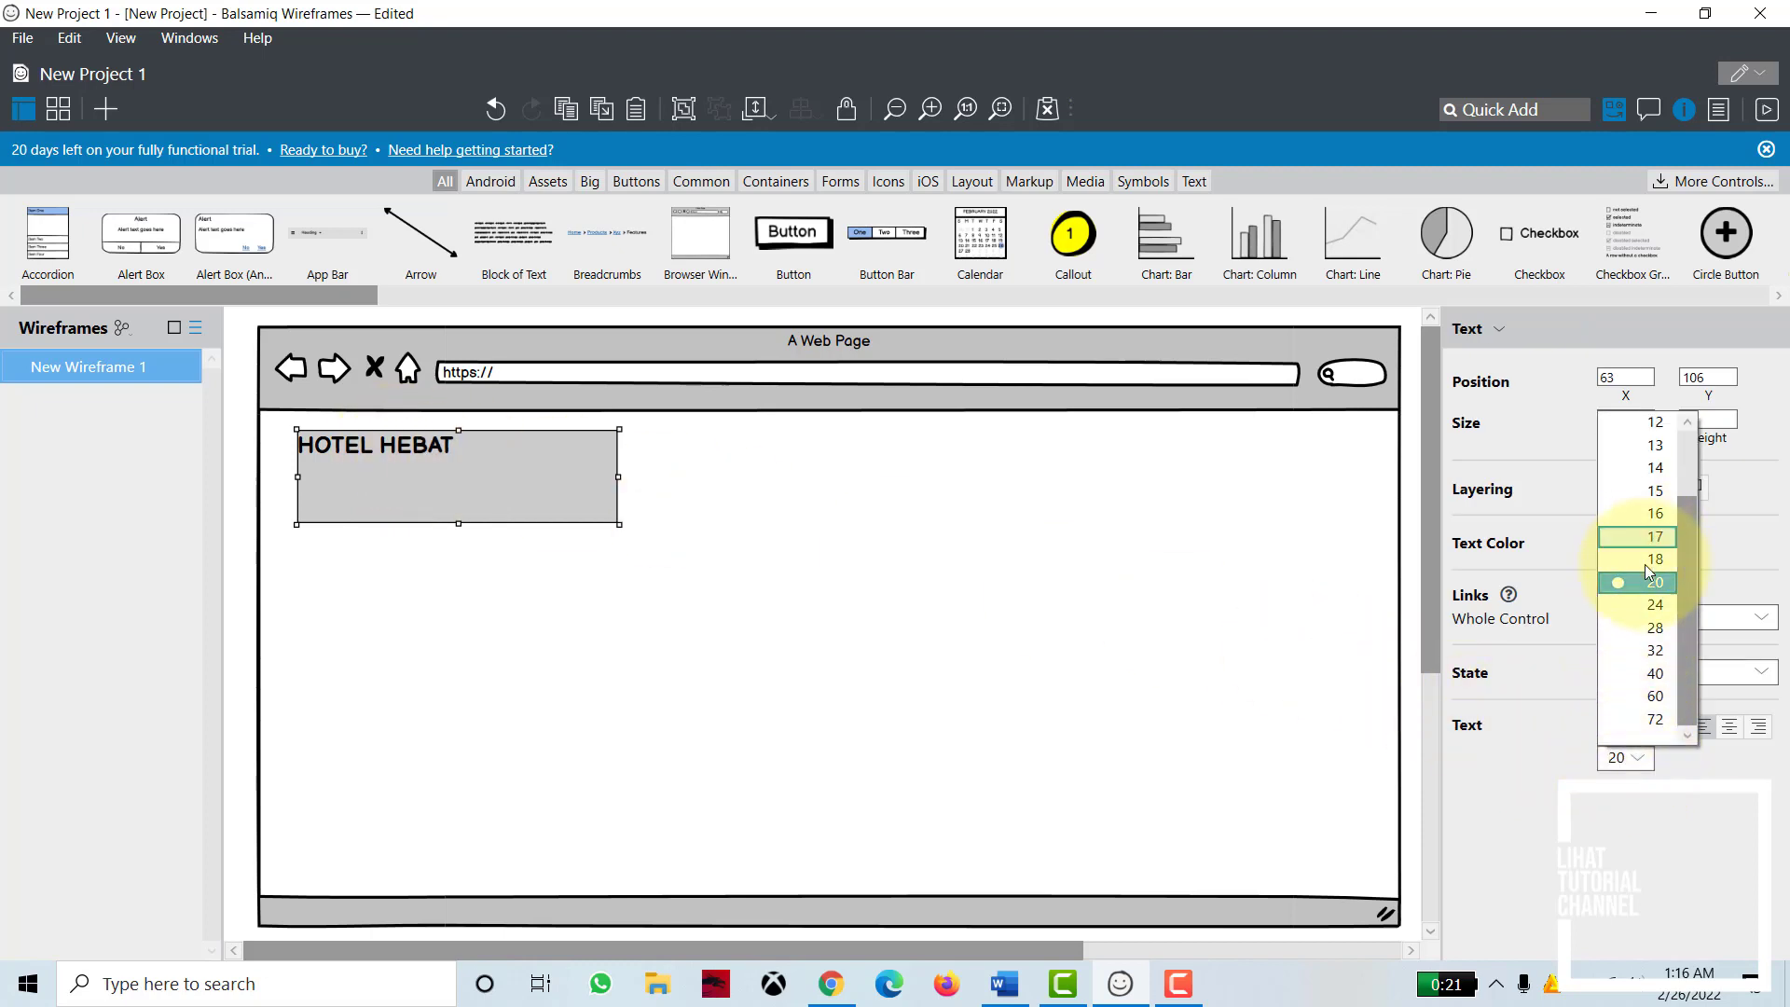
{"action": "left_click", "coordinate": [1649, 606]}
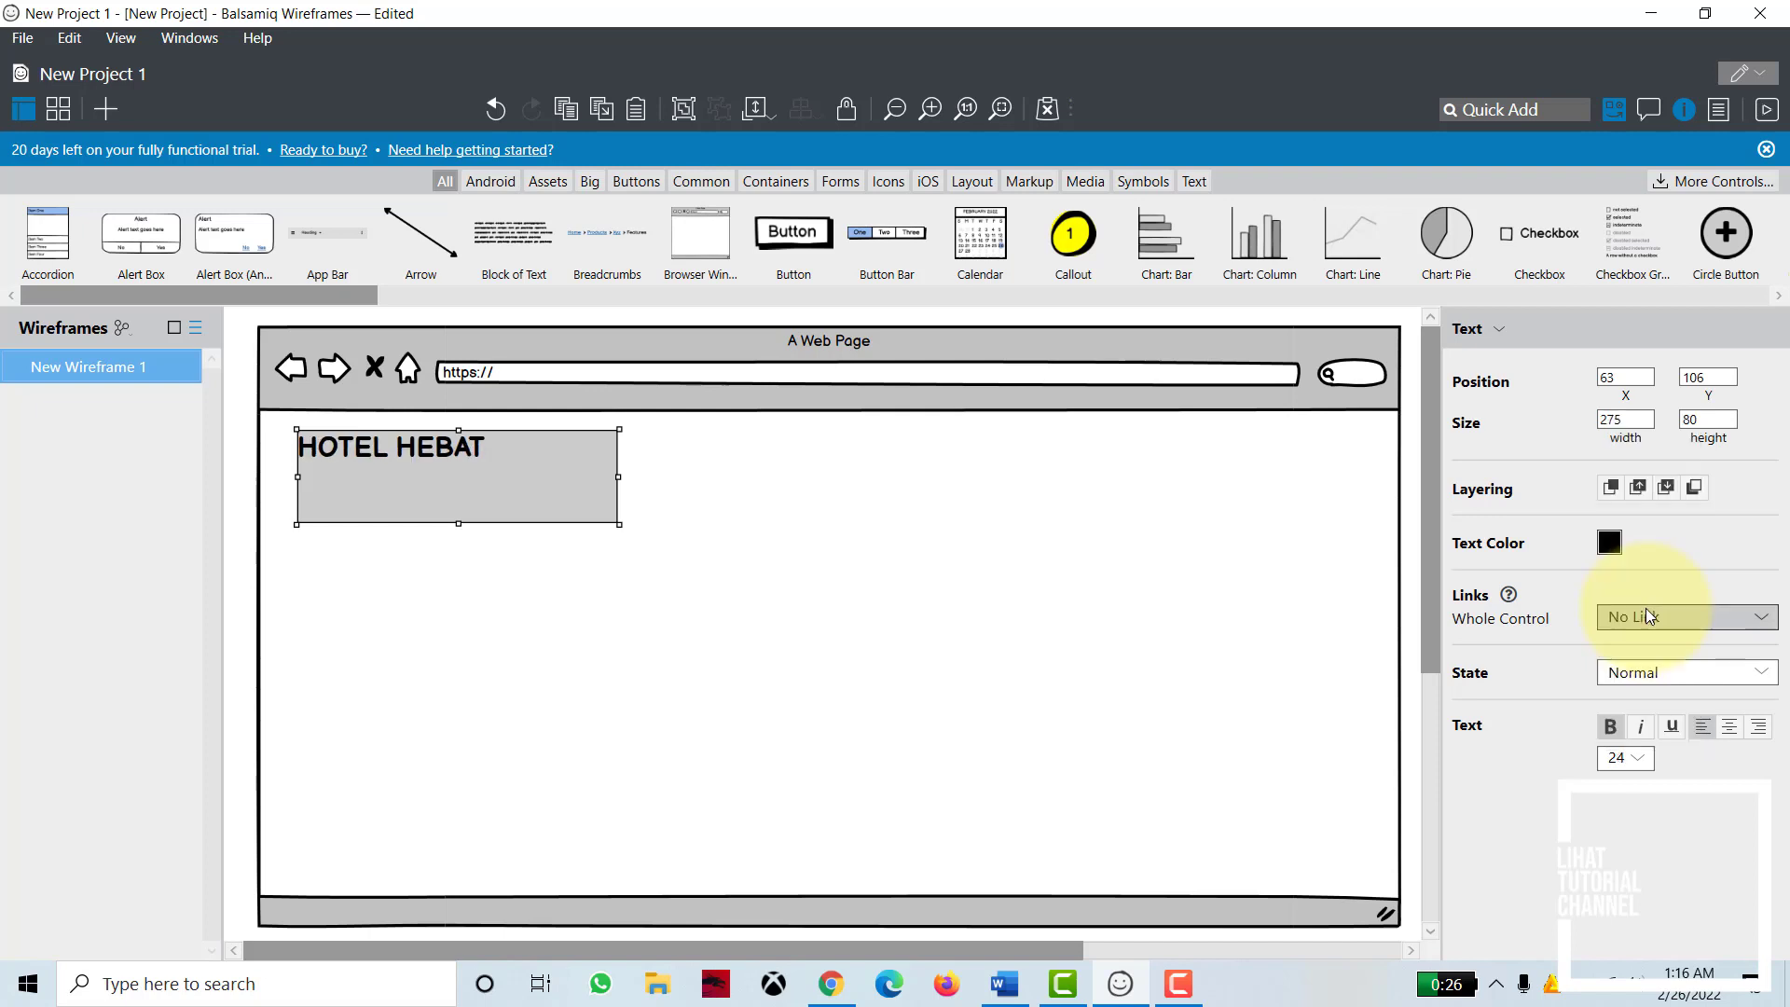
{"action": "left_click", "coordinate": [626, 597]}
{"action": "left_click", "coordinate": [418, 489]}
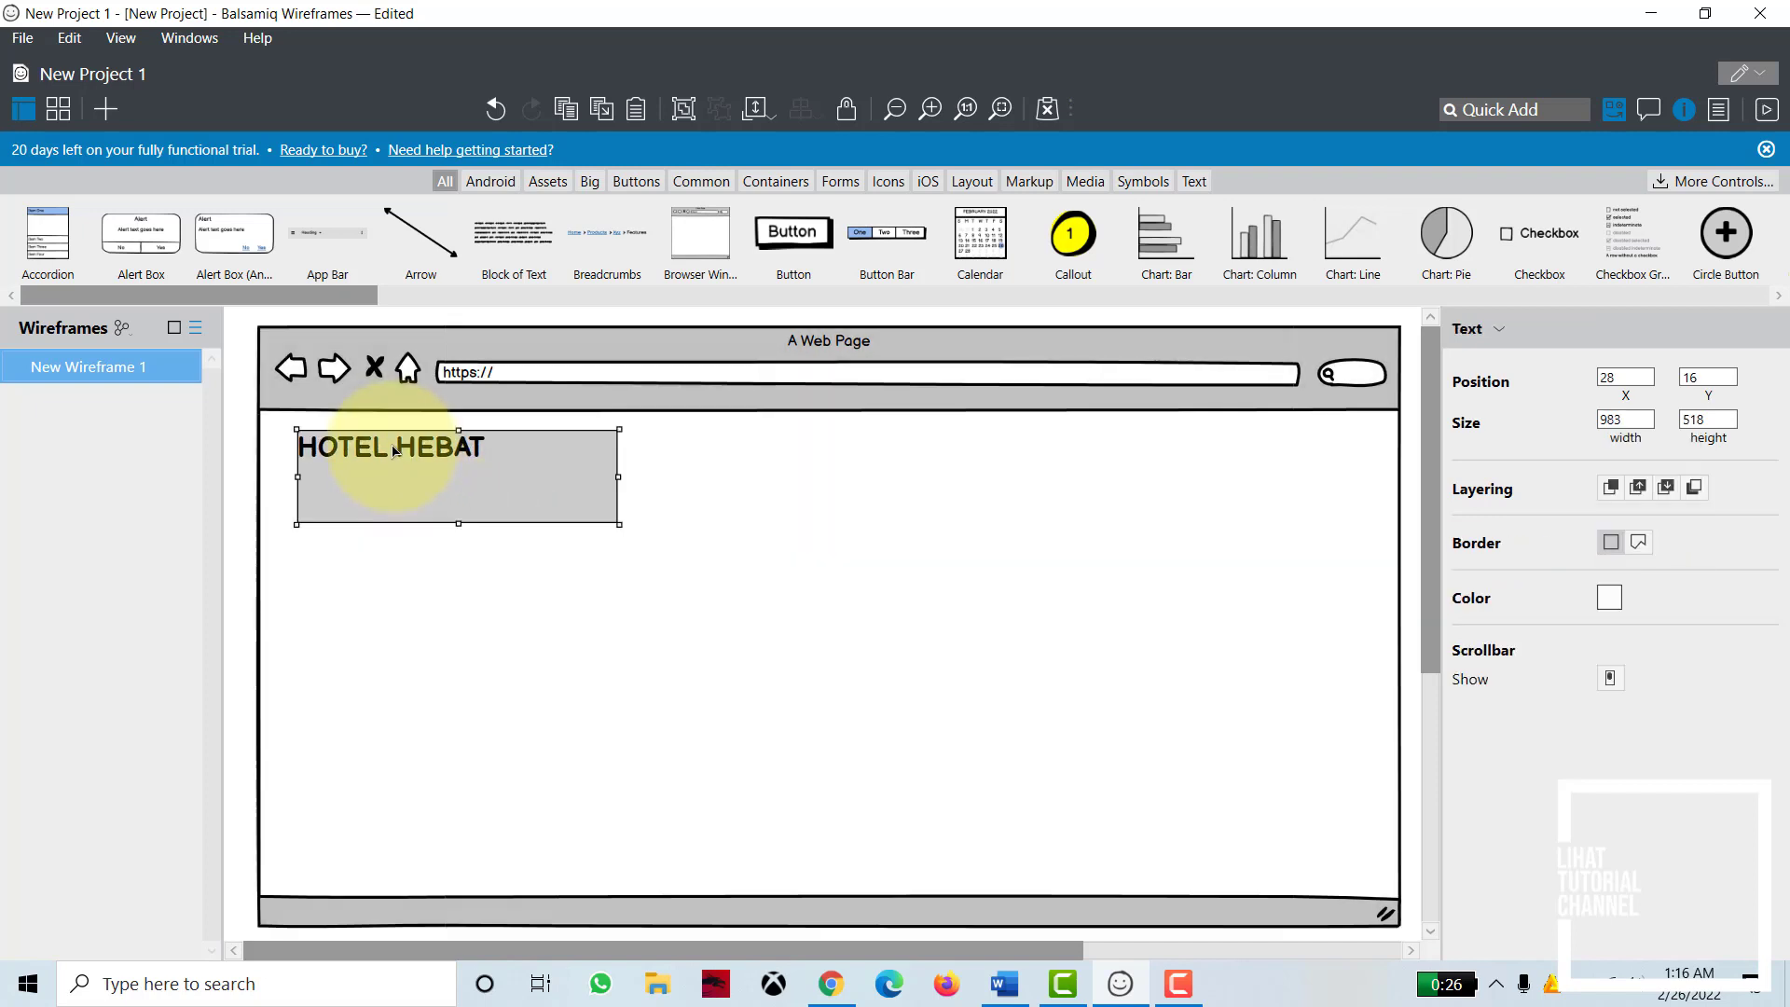
{"action": "left_click", "coordinate": [240, 528]}
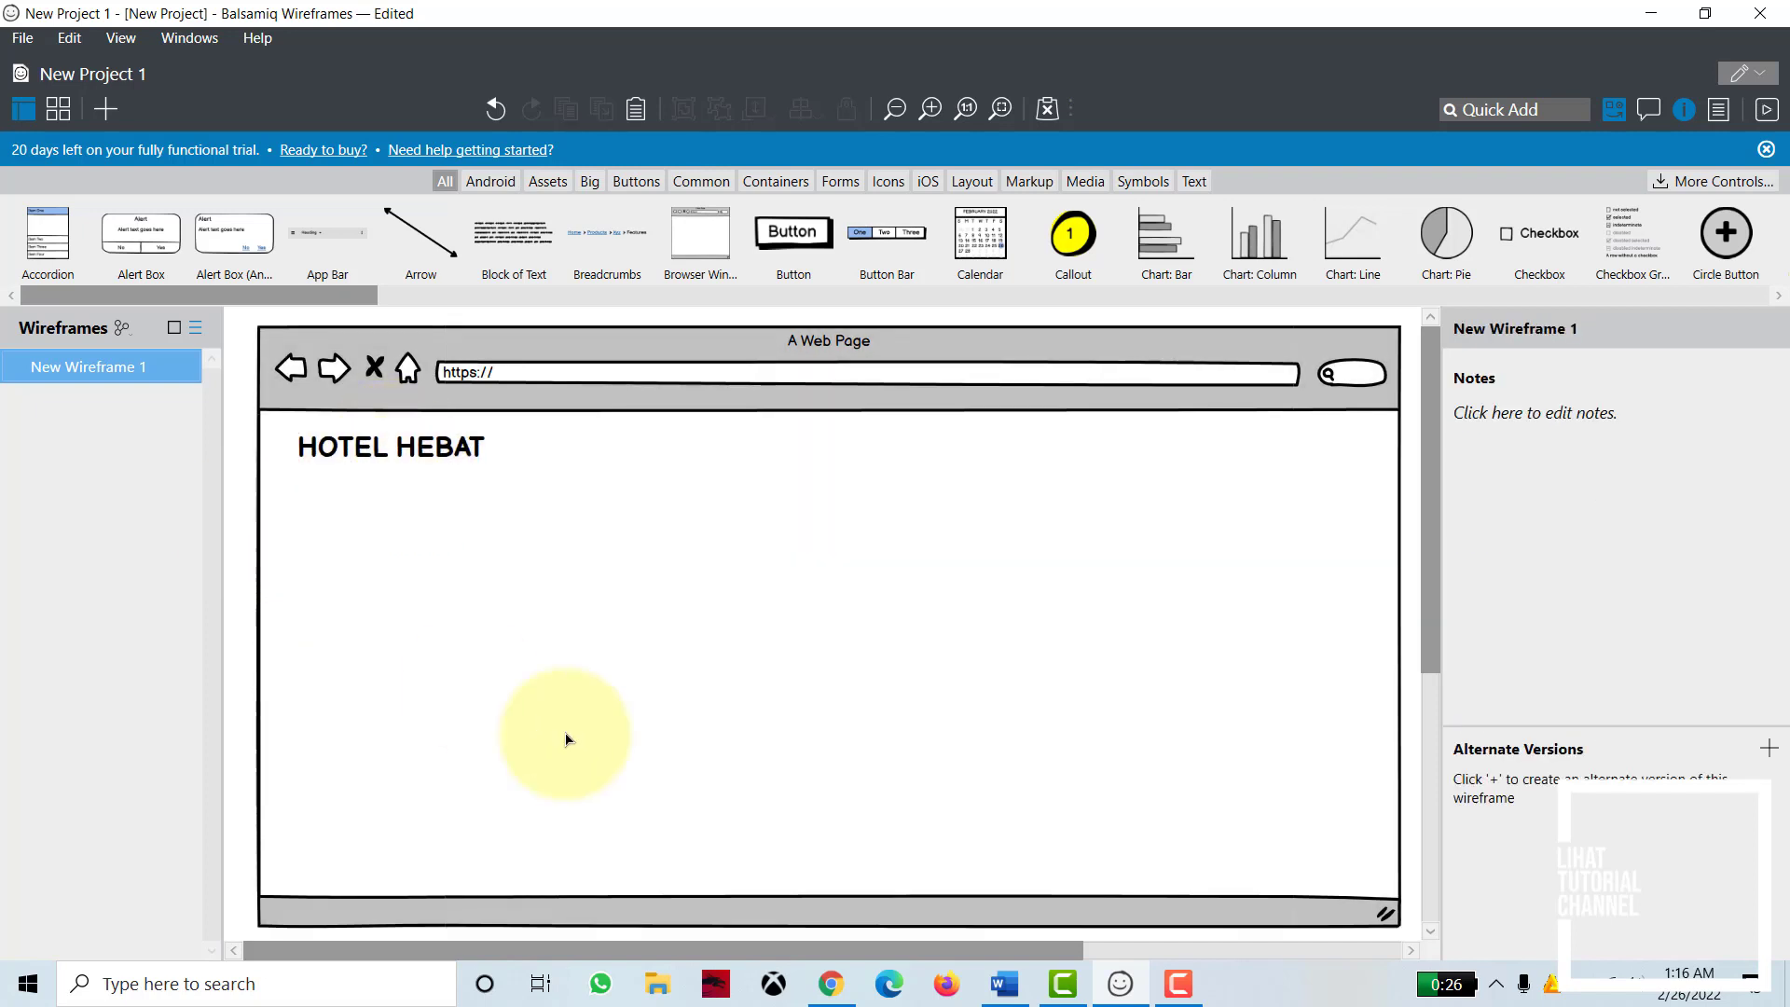
Step: Check the navigation links in the Word mockup, then add a Button Bar in Balsamiq Wireframes at about X 680, Y 113
{"action": "left_click", "coordinate": [1003, 983]}
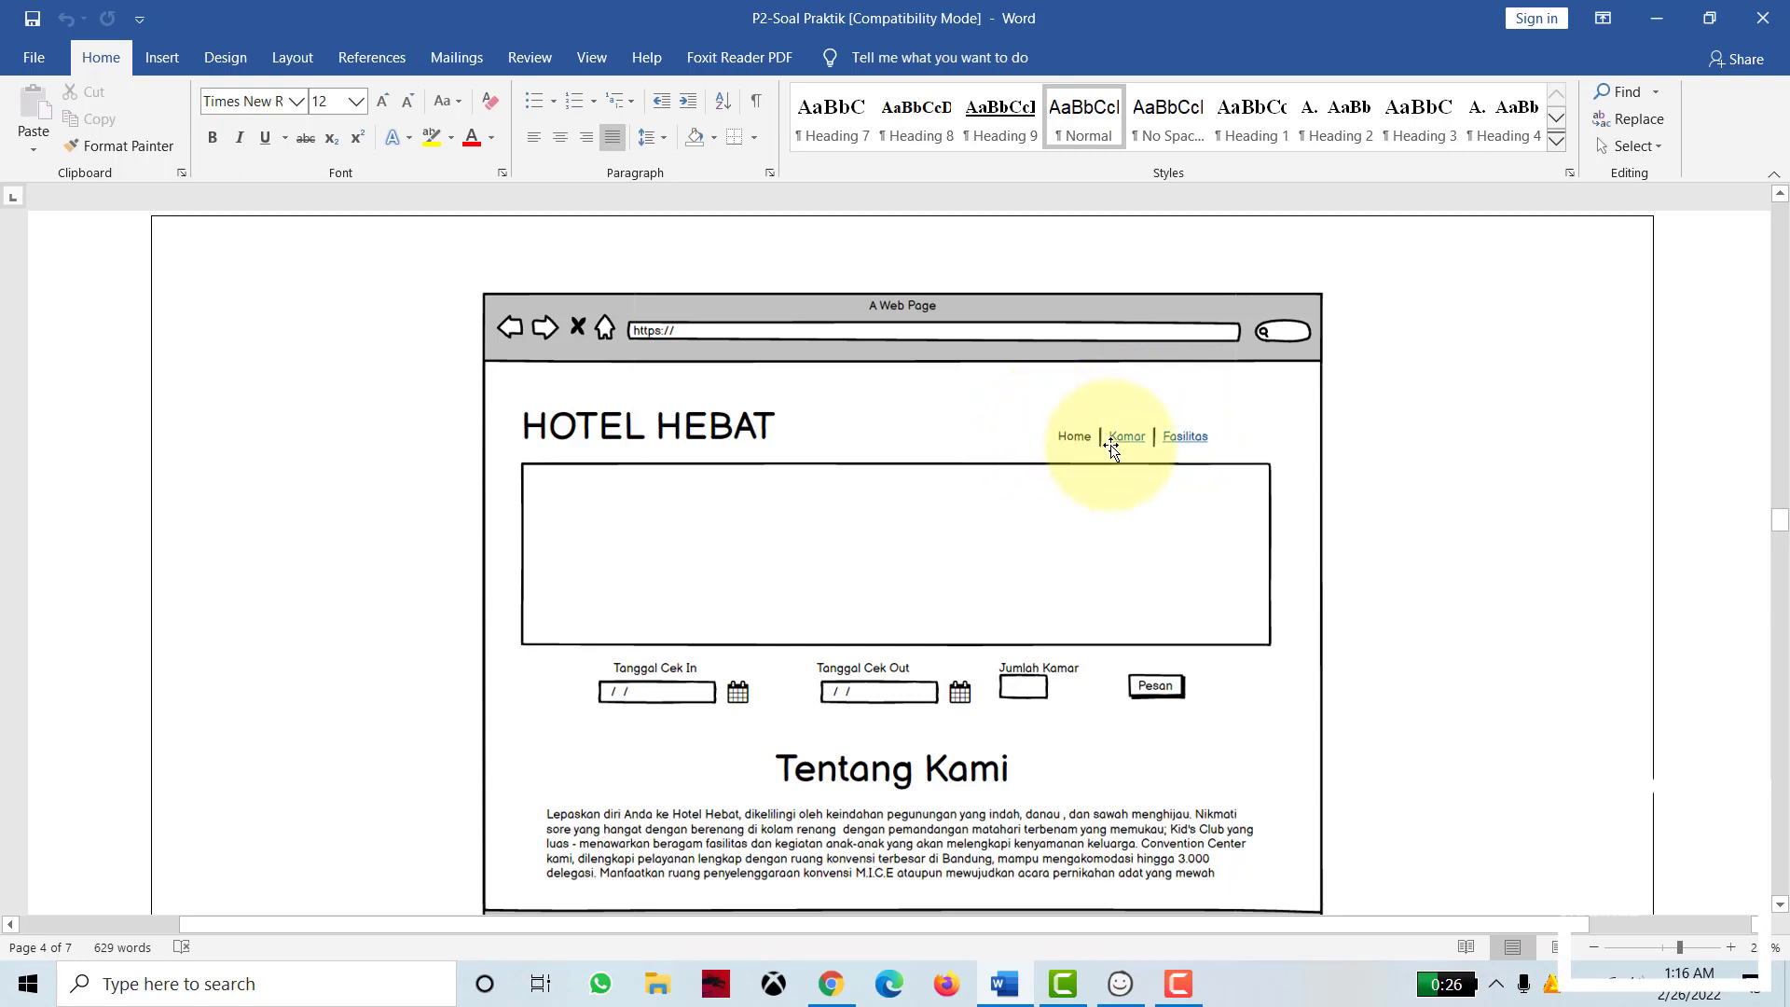
{"action": "left_click", "coordinate": [1119, 983]}
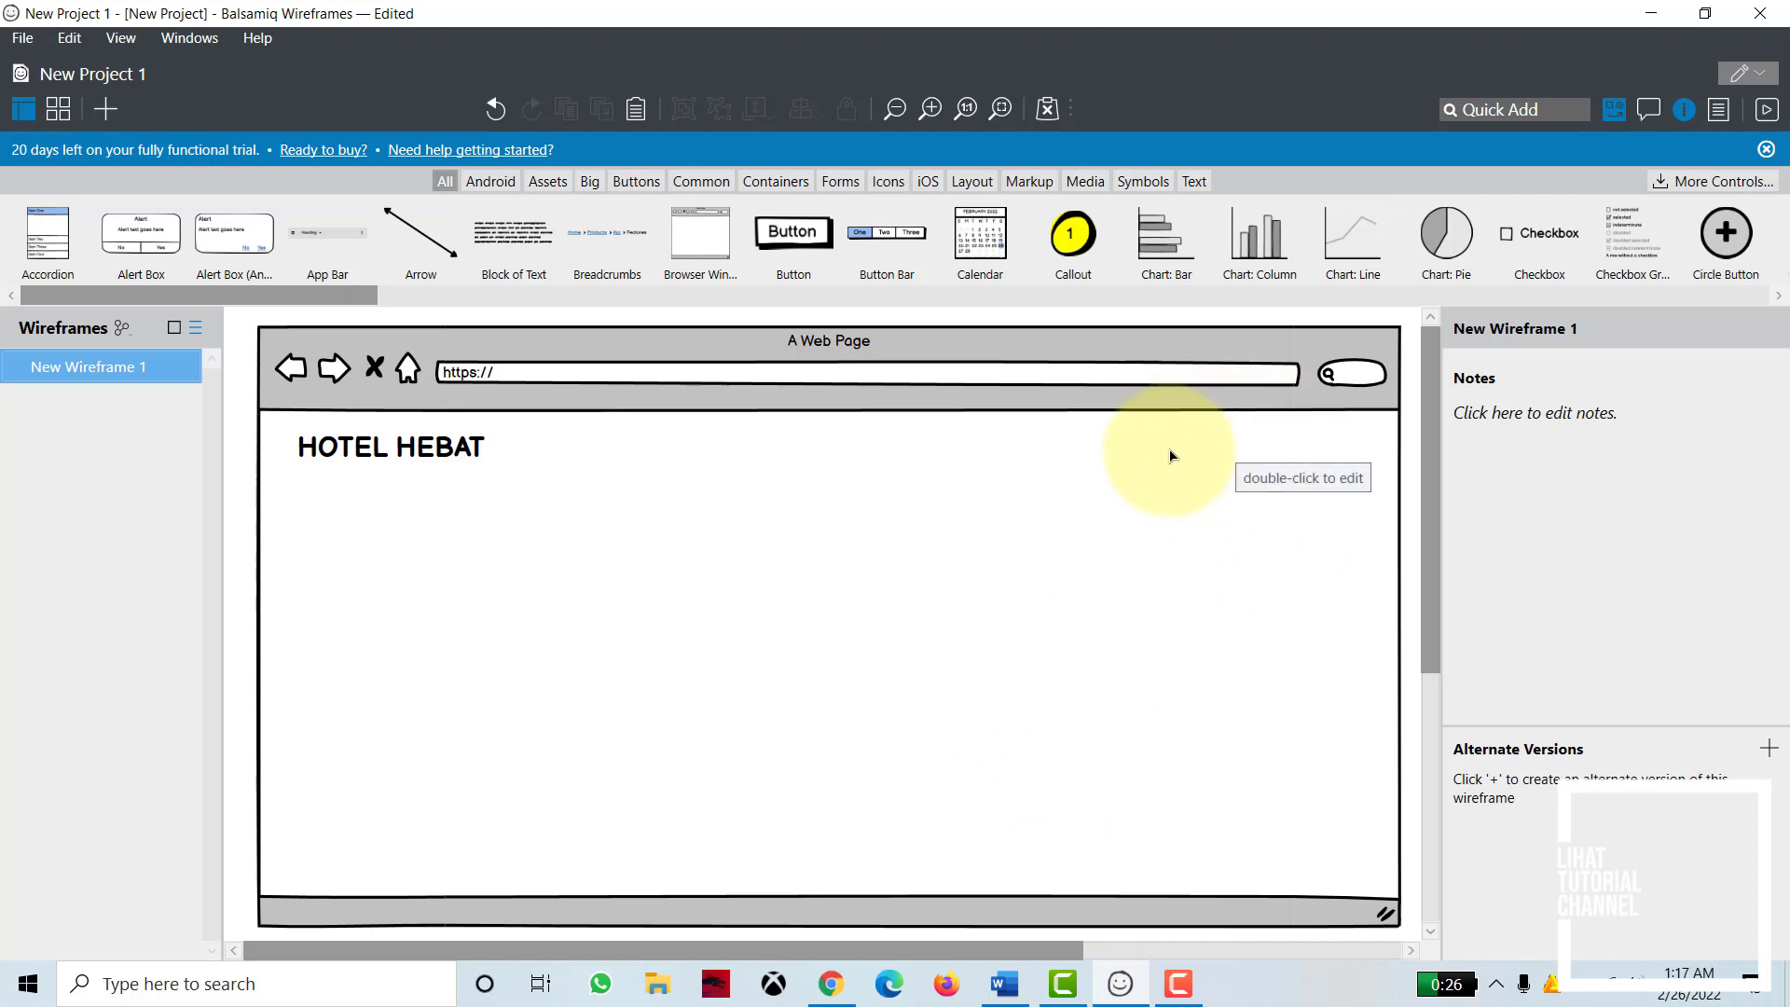
{"action": "left_click", "coordinate": [891, 265]}
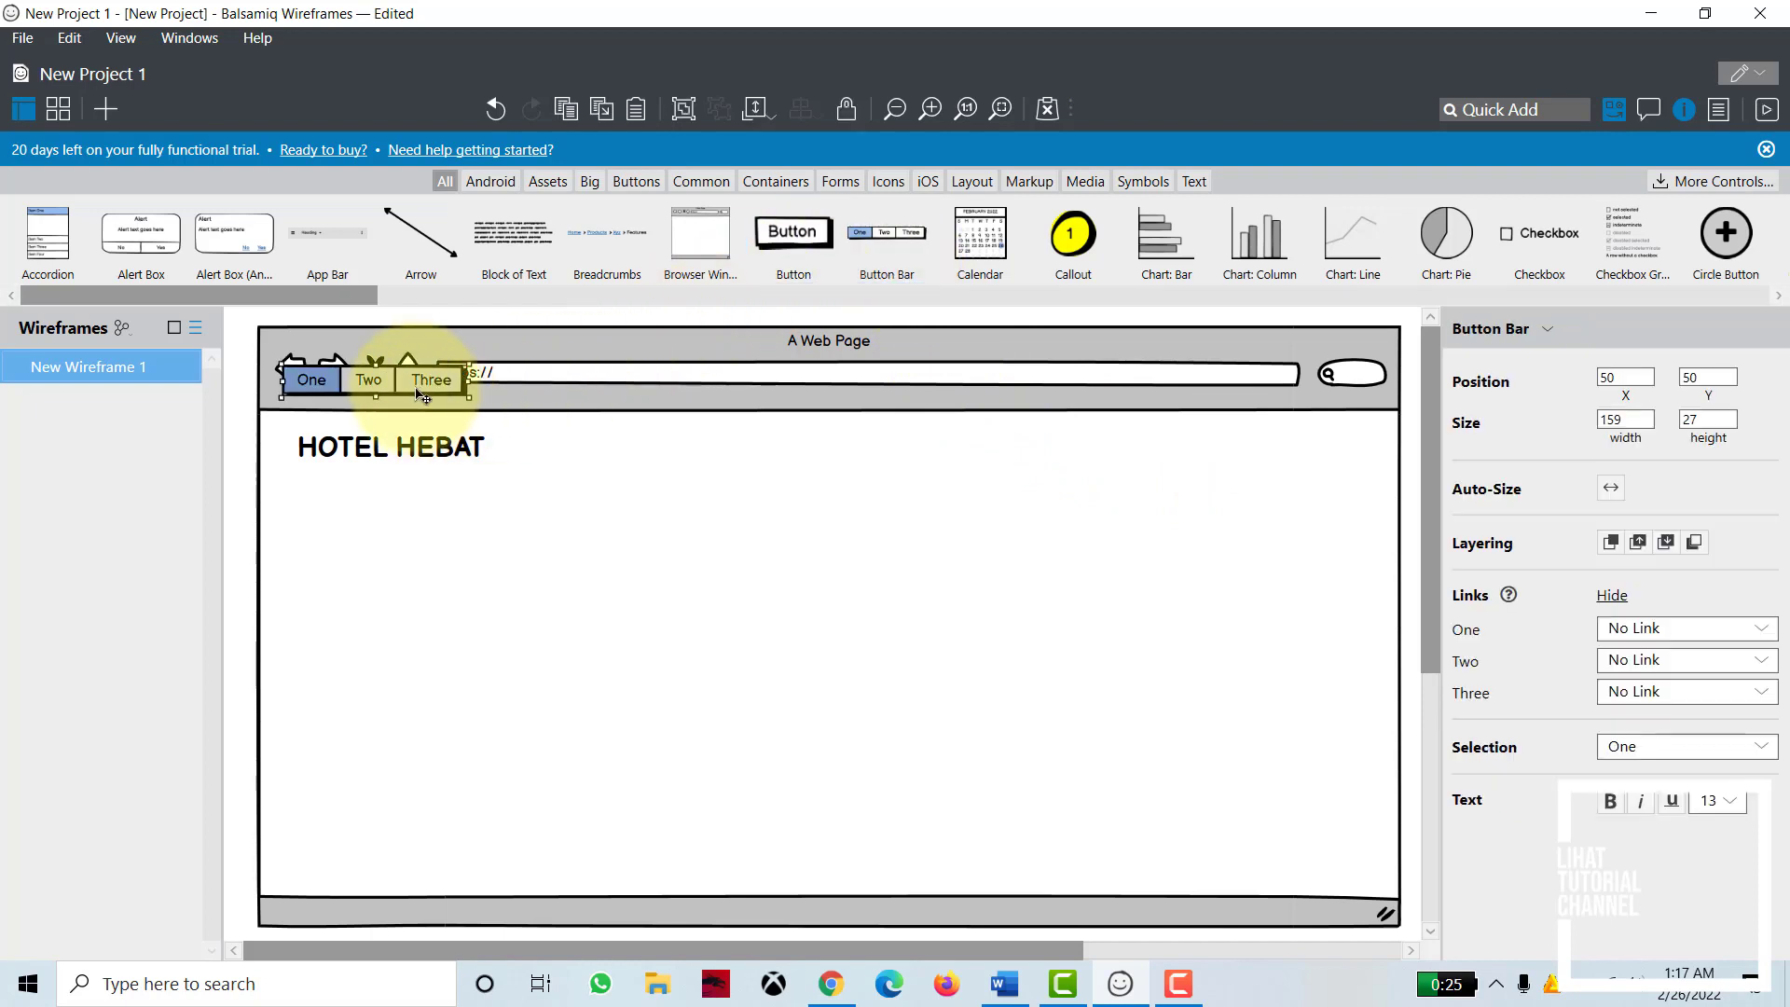
{"action": "left_click_drag", "start_coordinate": [431, 392], "coordinate": [1149, 464]}
{"action": "left_click", "coordinate": [1067, 464]}
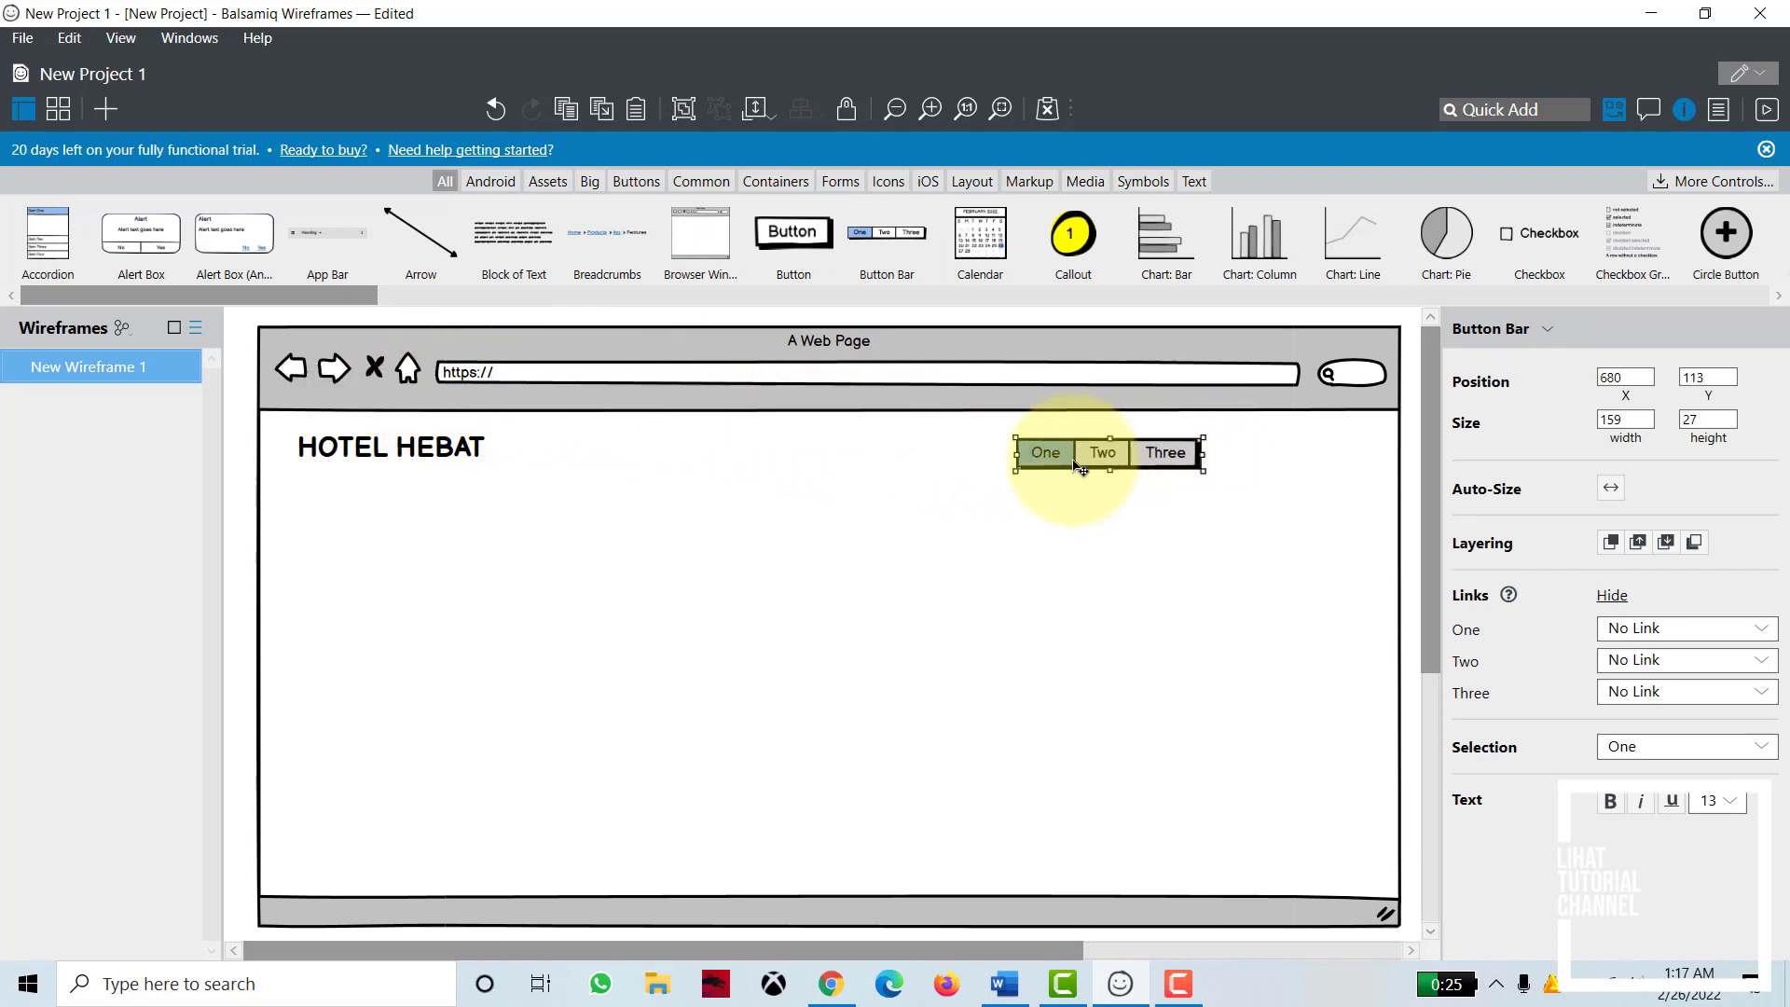
Step: Replace the button bar's labels with HOME, KAMAR, FASILITAS and LOGIN
{"action": "double_click", "coordinate": [1056, 465]}
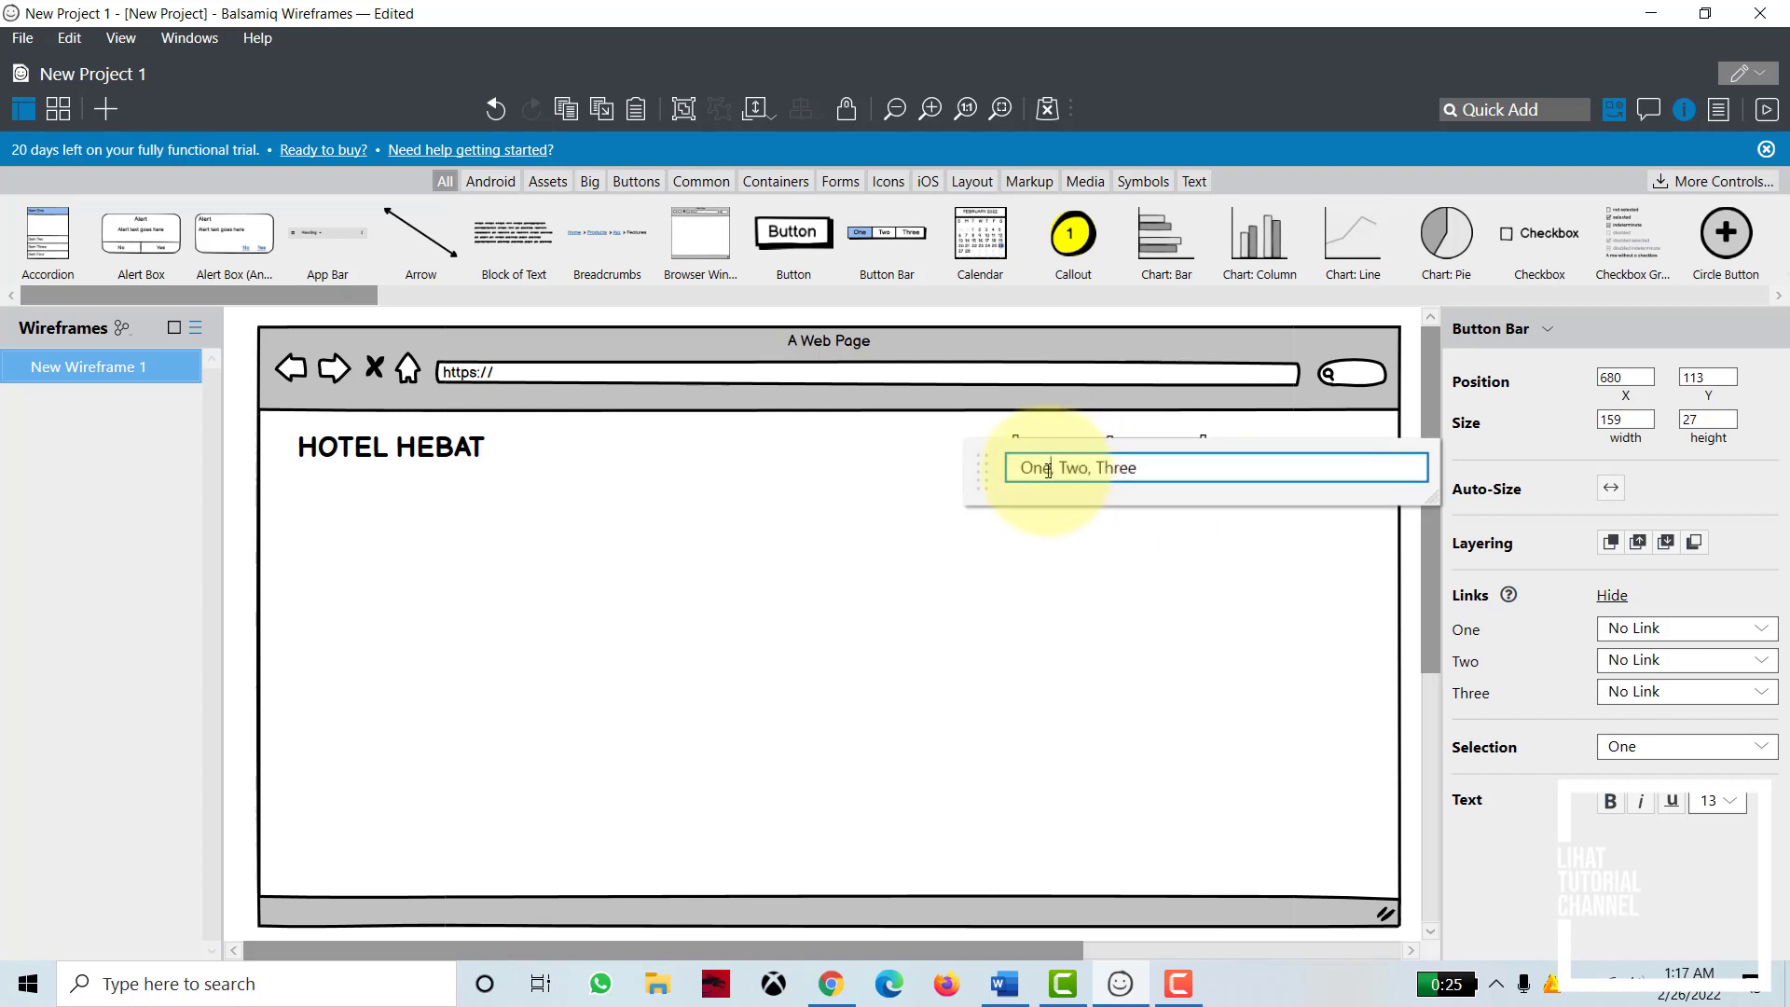
{"action": "double_click", "coordinate": [1036, 468]}
{"action": "type", "text": "HOME"}
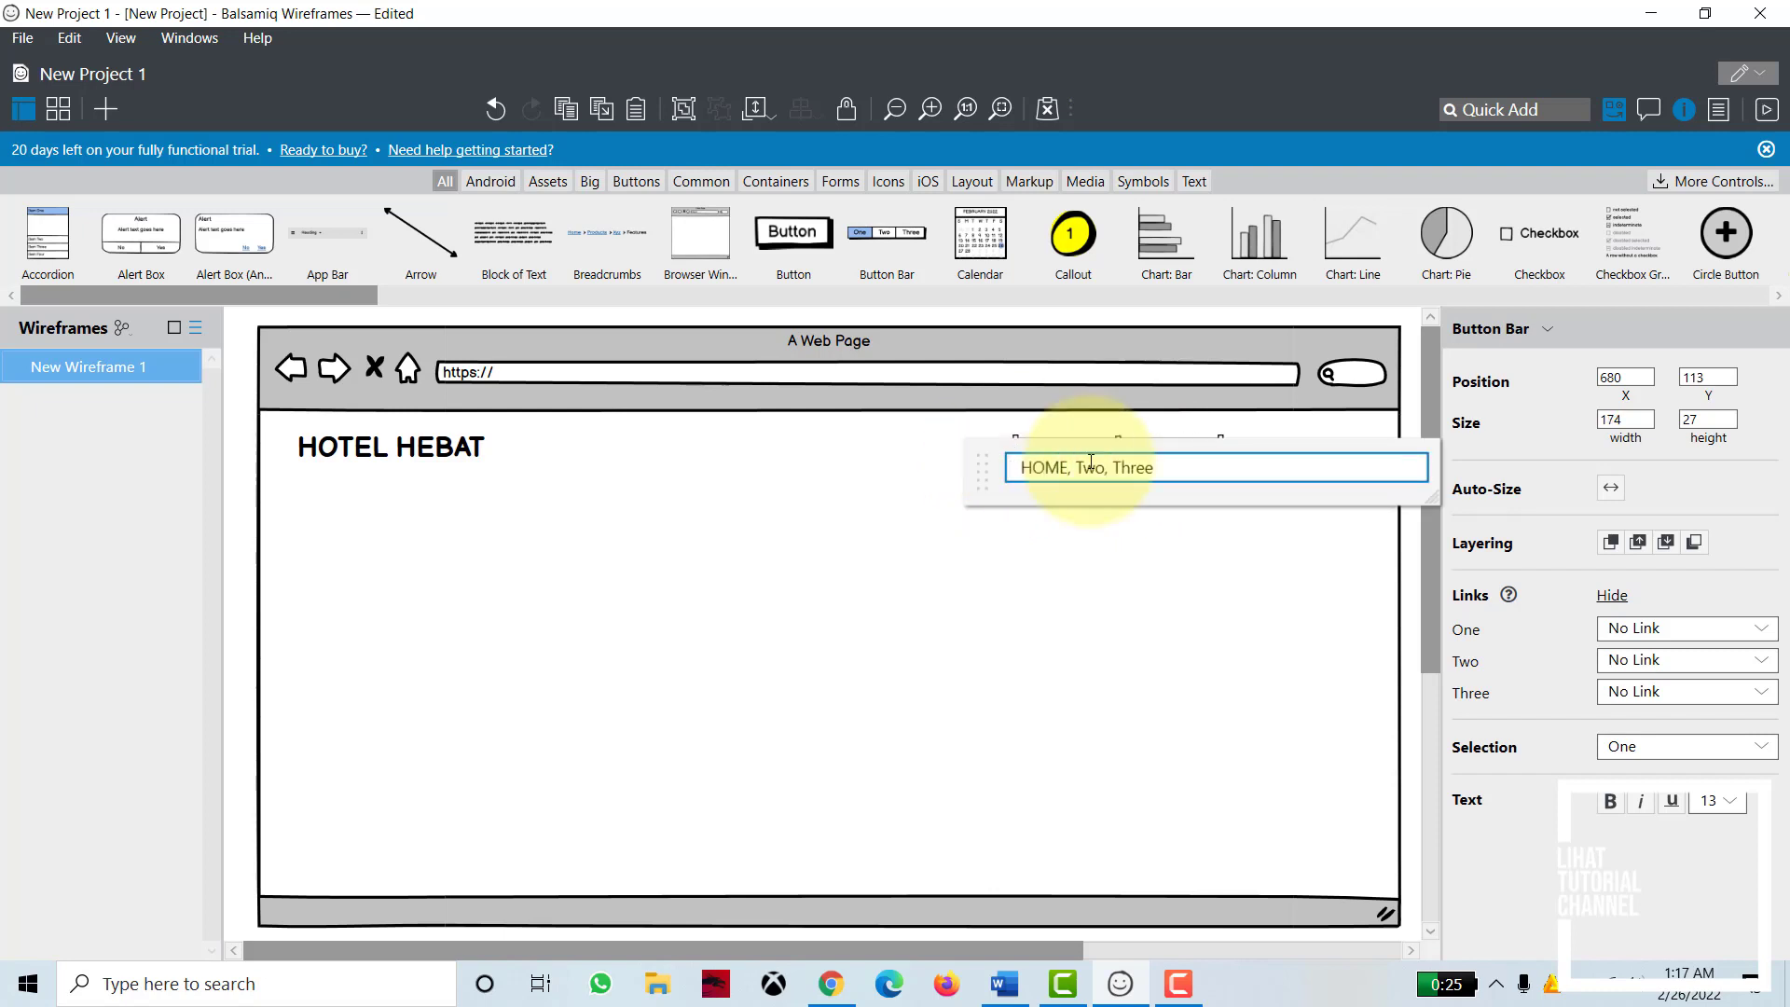
{"action": "double_click", "coordinate": [1091, 467]}
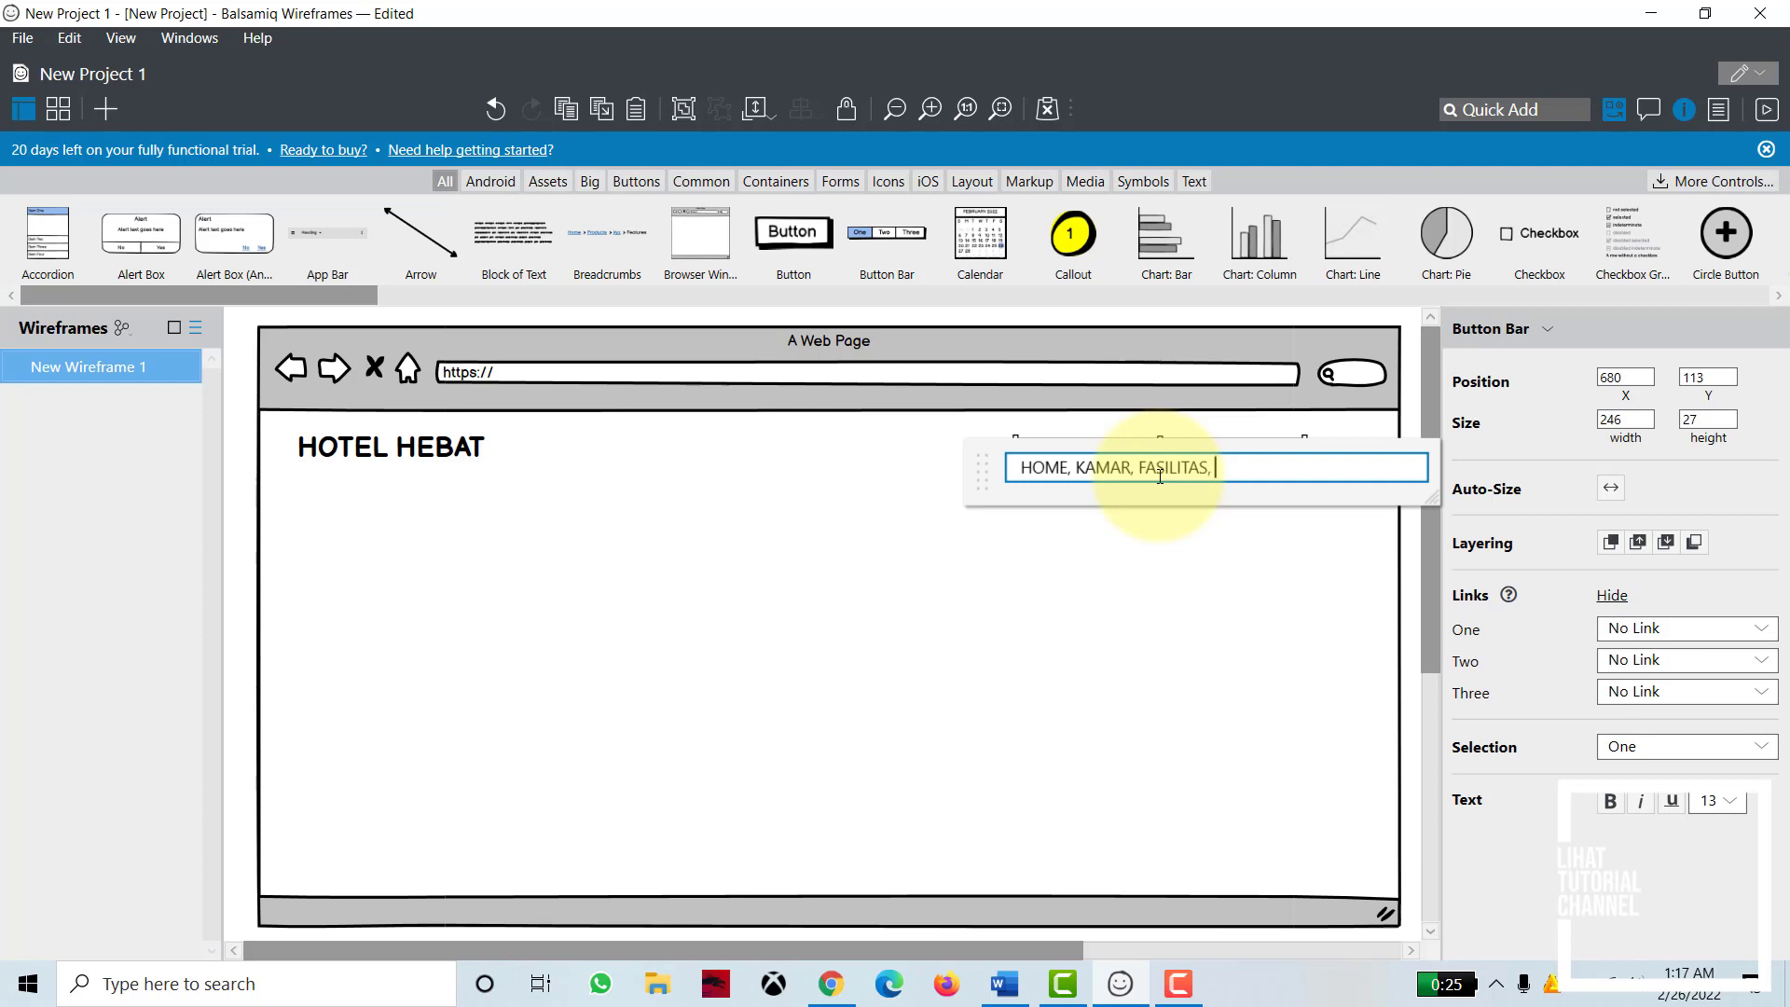
{"action": "left_click", "coordinate": [1212, 559]}
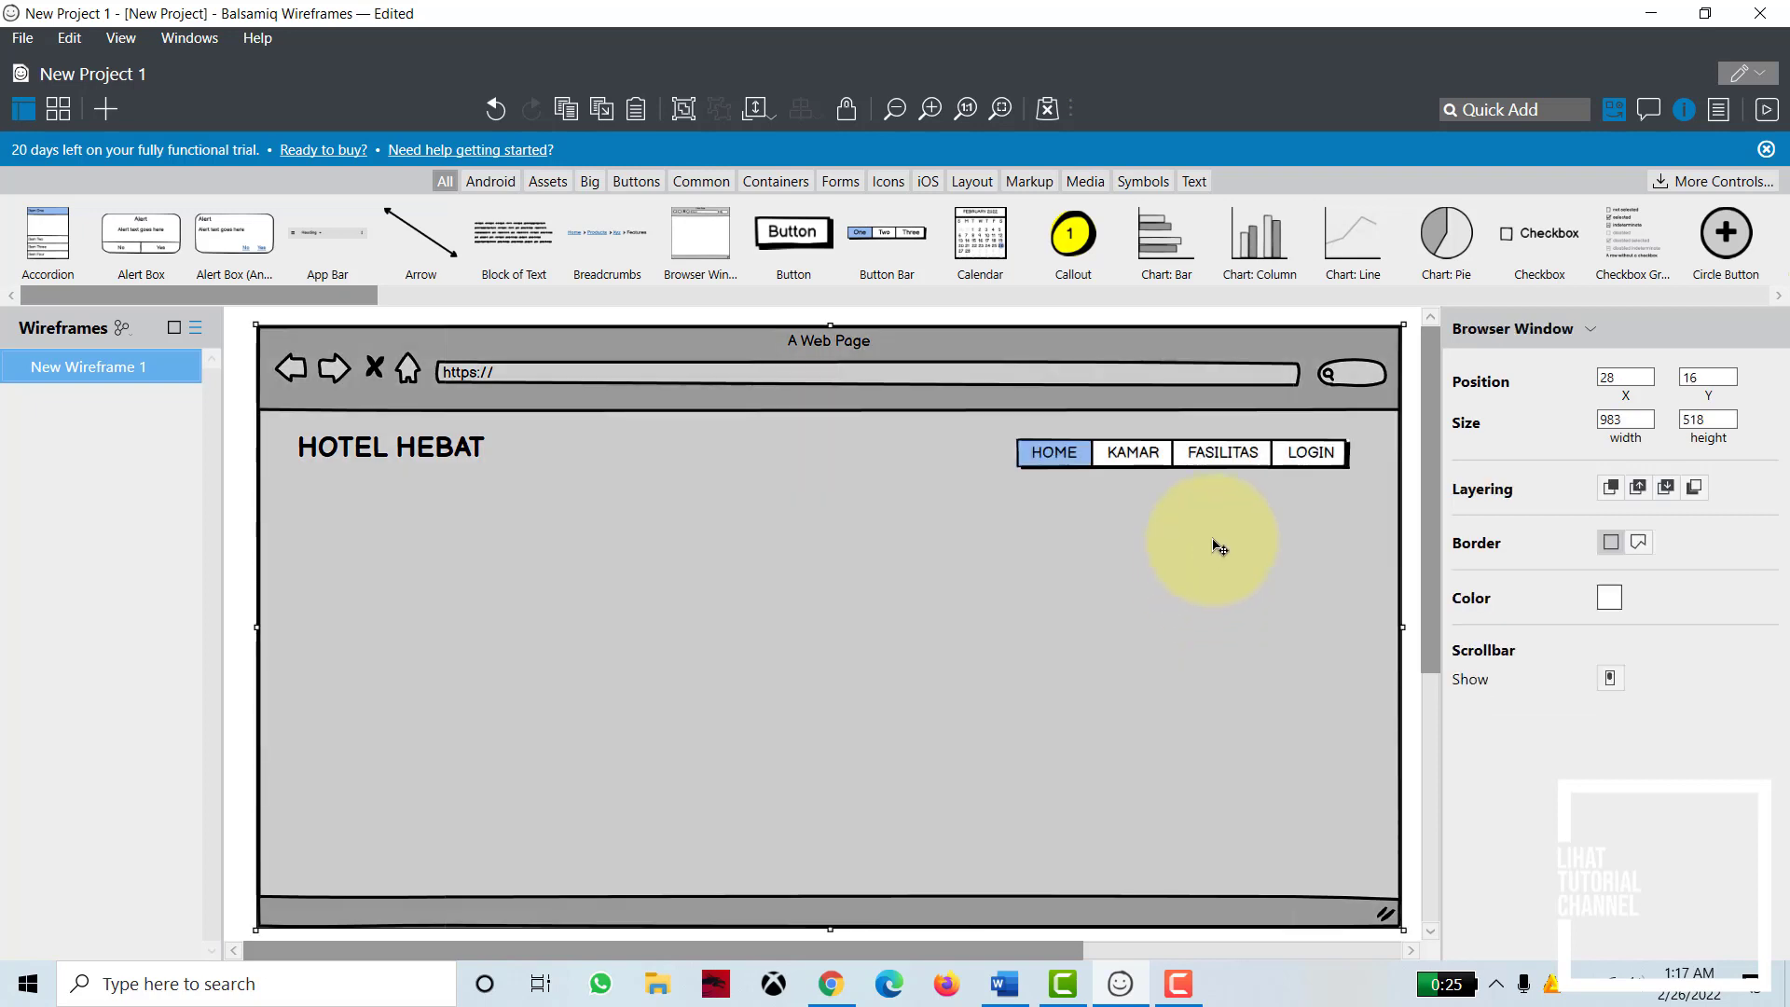
Step: Move the button bar to about X 708, Y 106, in line with the HOTEL HEBAT title
{"action": "left_click", "coordinate": [1283, 469]}
{"action": "left_click_drag", "start_coordinate": [1283, 469], "coordinate": [1313, 459]}
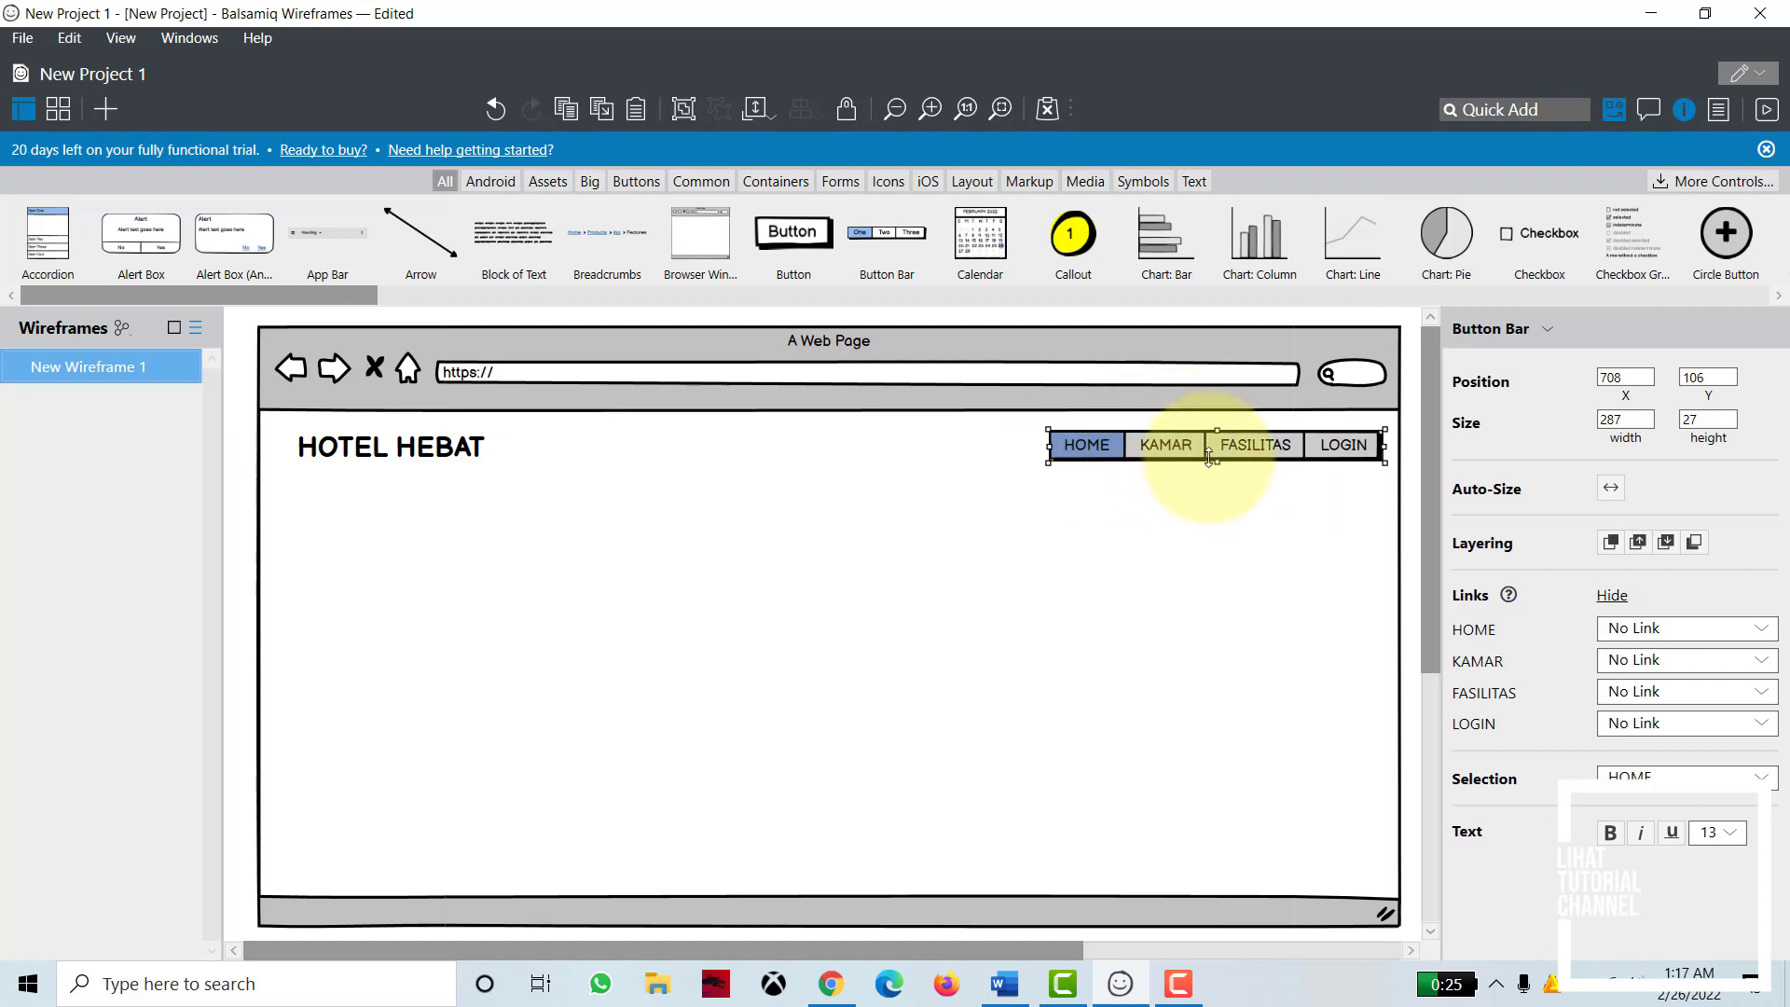
{"action": "left_click", "coordinate": [1193, 536]}
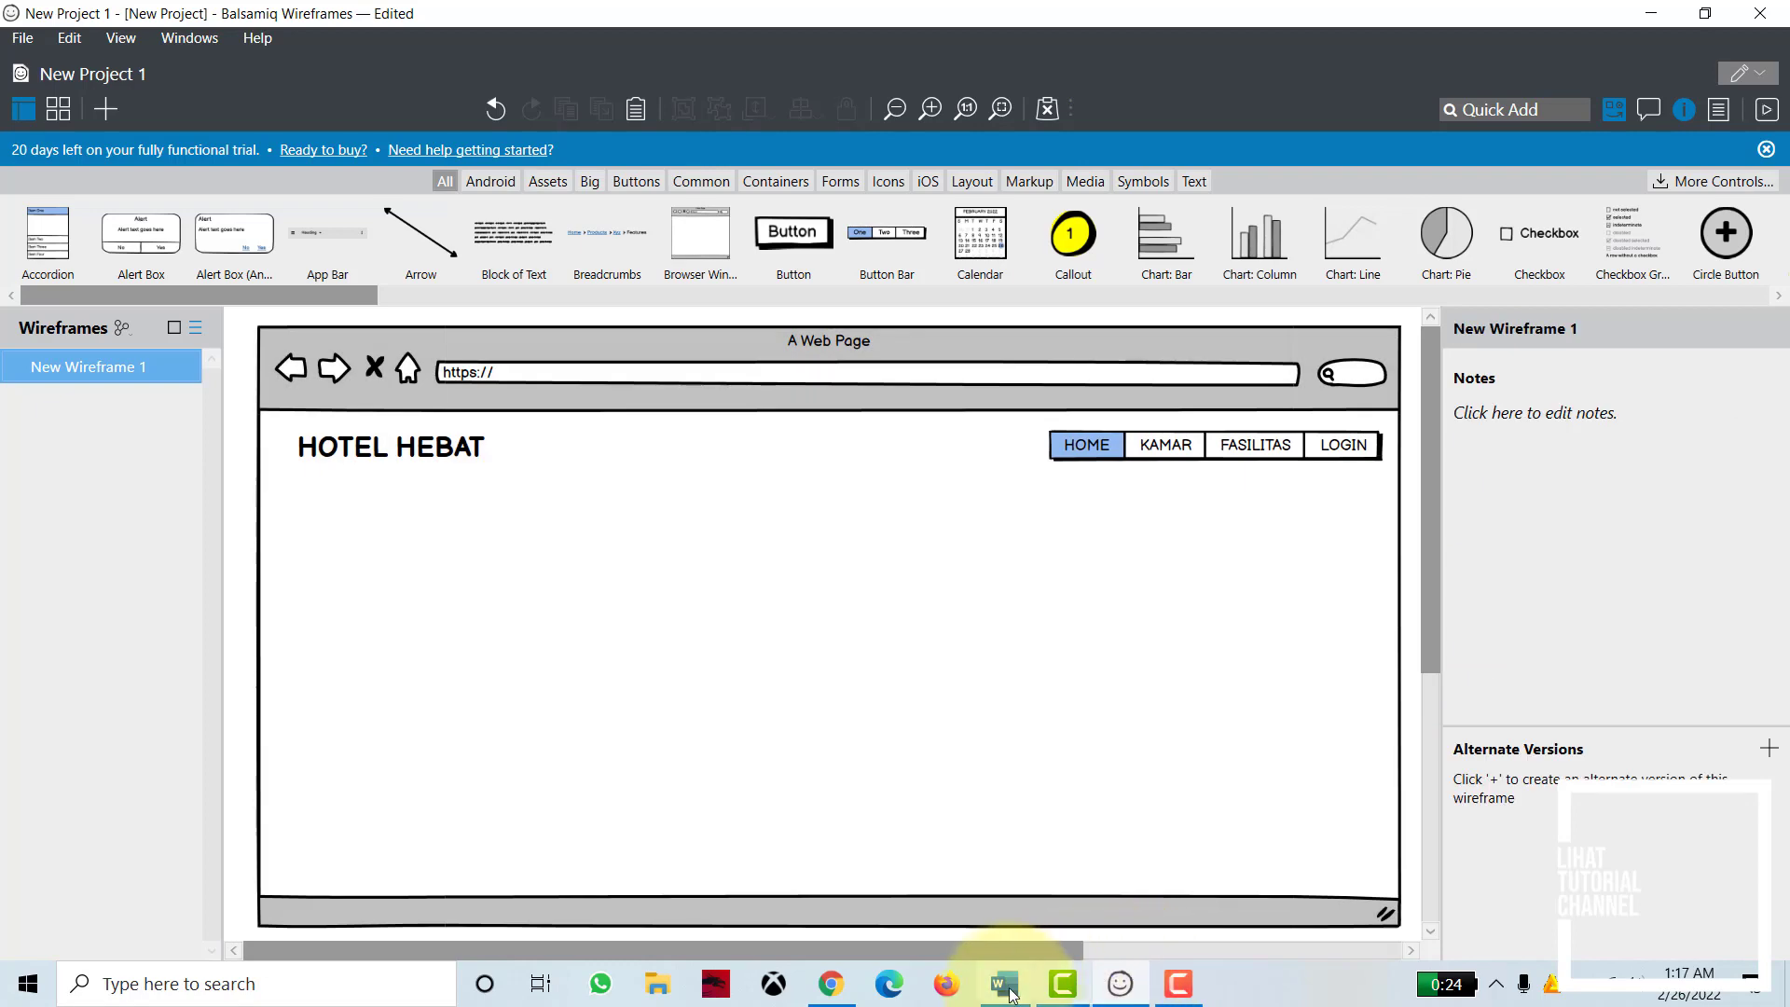
Step: Check the Word mockup, then add a Text Input in Balsamiq Wireframes below the title at about X 63, Y 141, about 932 wide
{"action": "left_click", "coordinate": [1004, 983]}
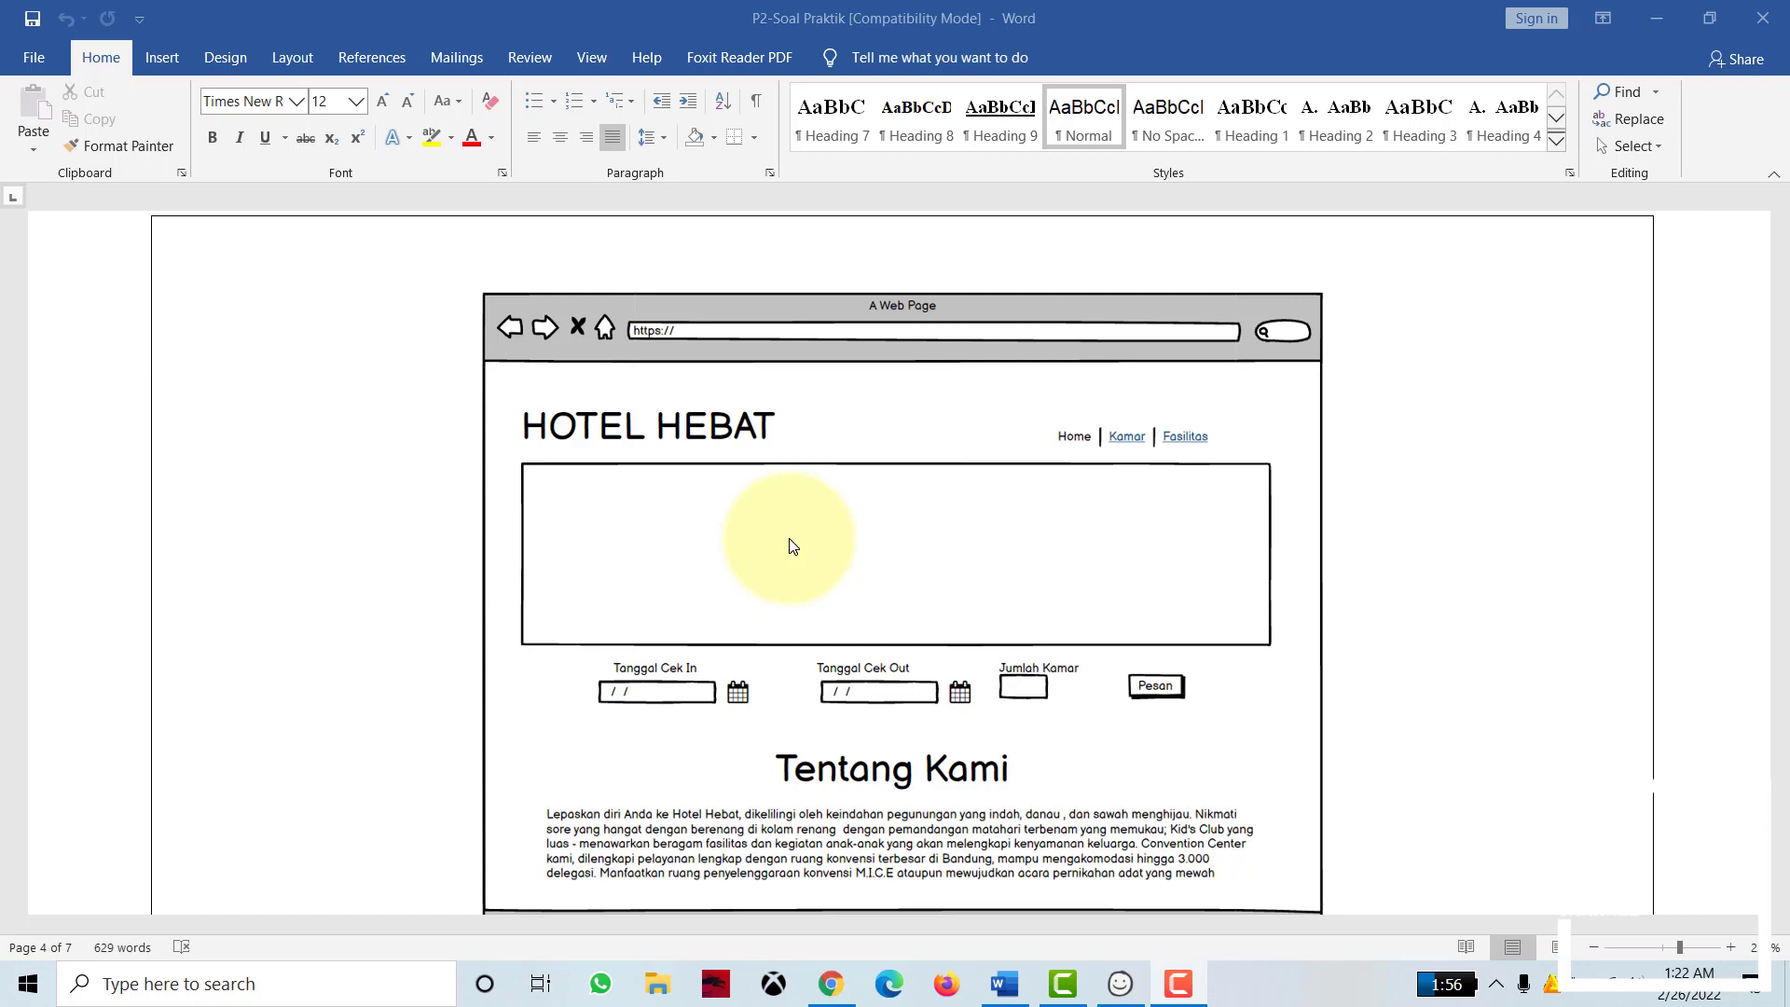
{"action": "mouse_move", "coordinate": [1110, 999]}
{"action": "left_click", "coordinate": [1048, 893]}
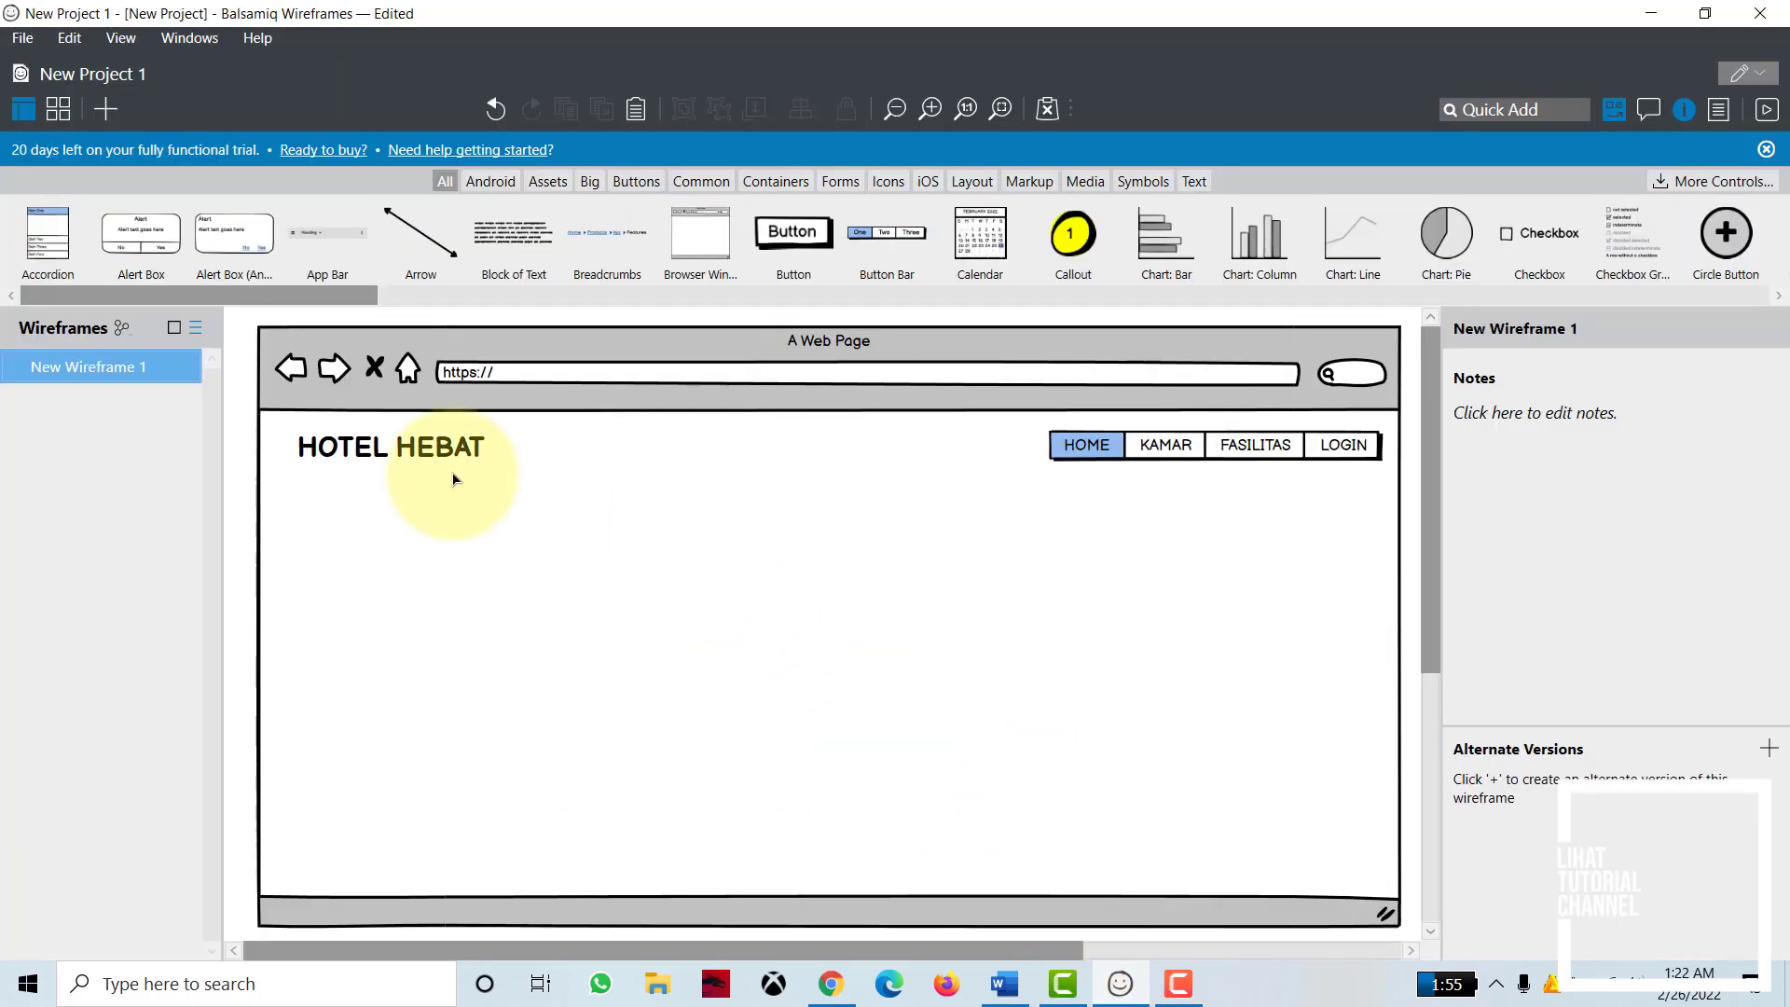
{"action": "left_click", "coordinate": [688, 550]}
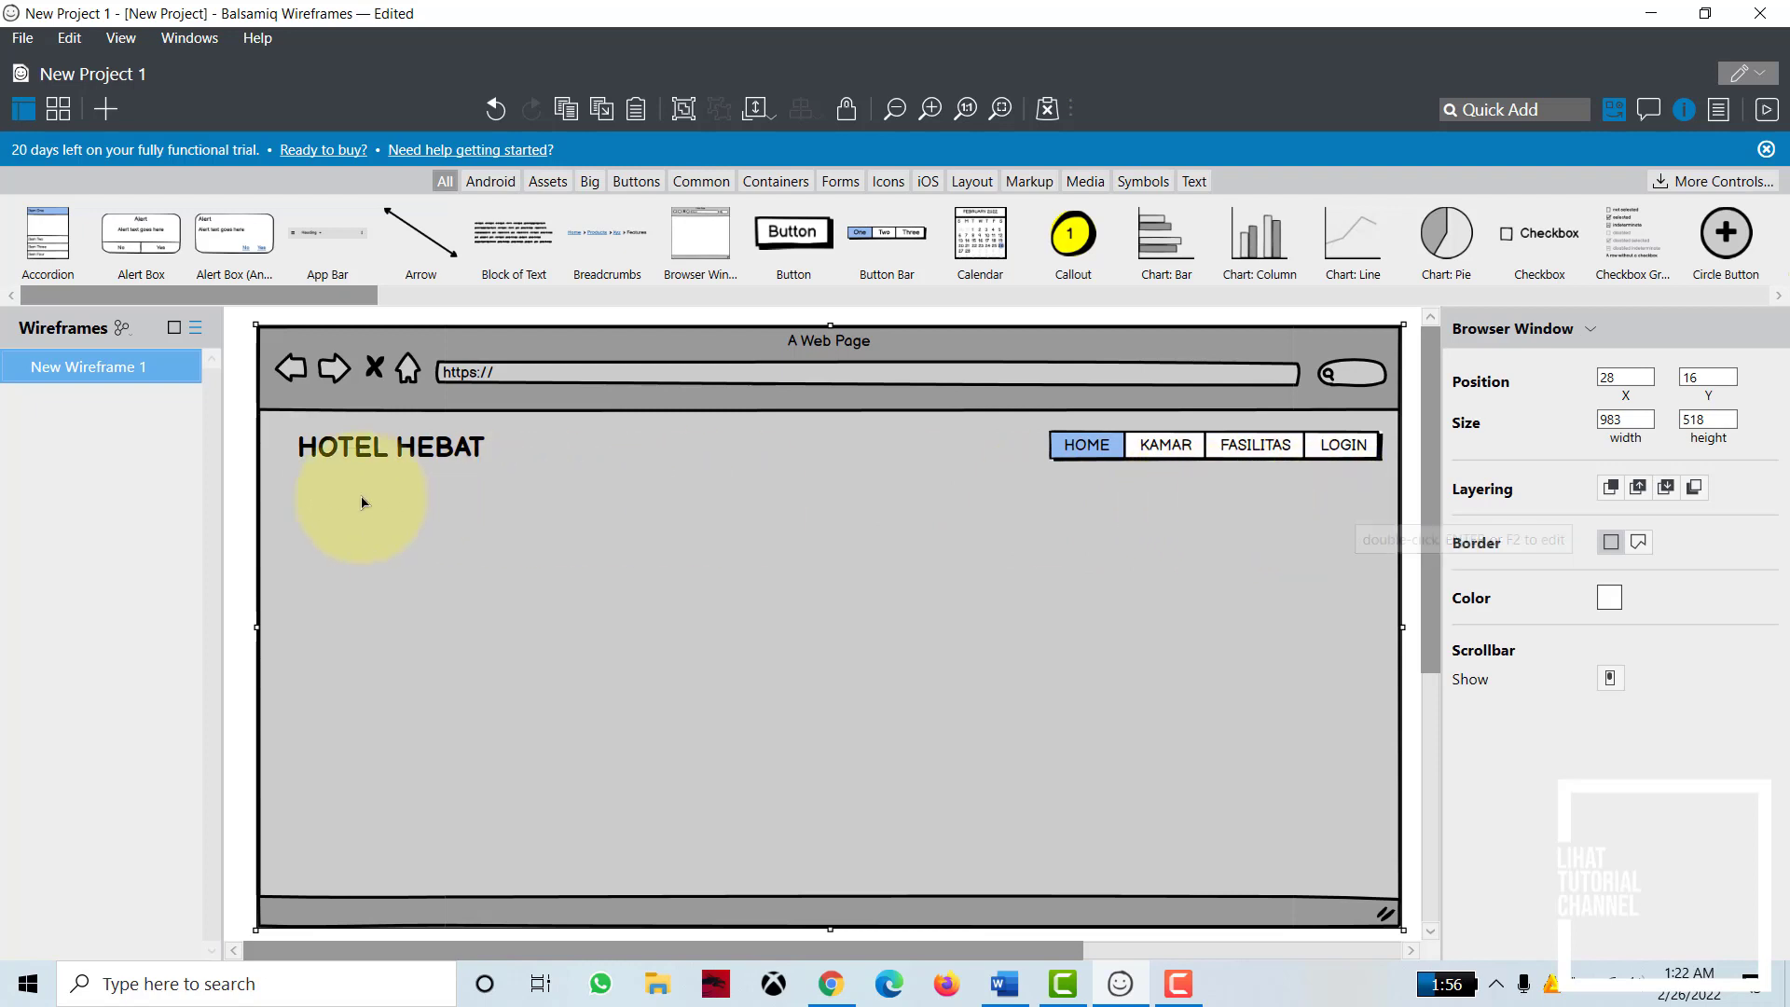
{"action": "left_click", "coordinate": [250, 495]}
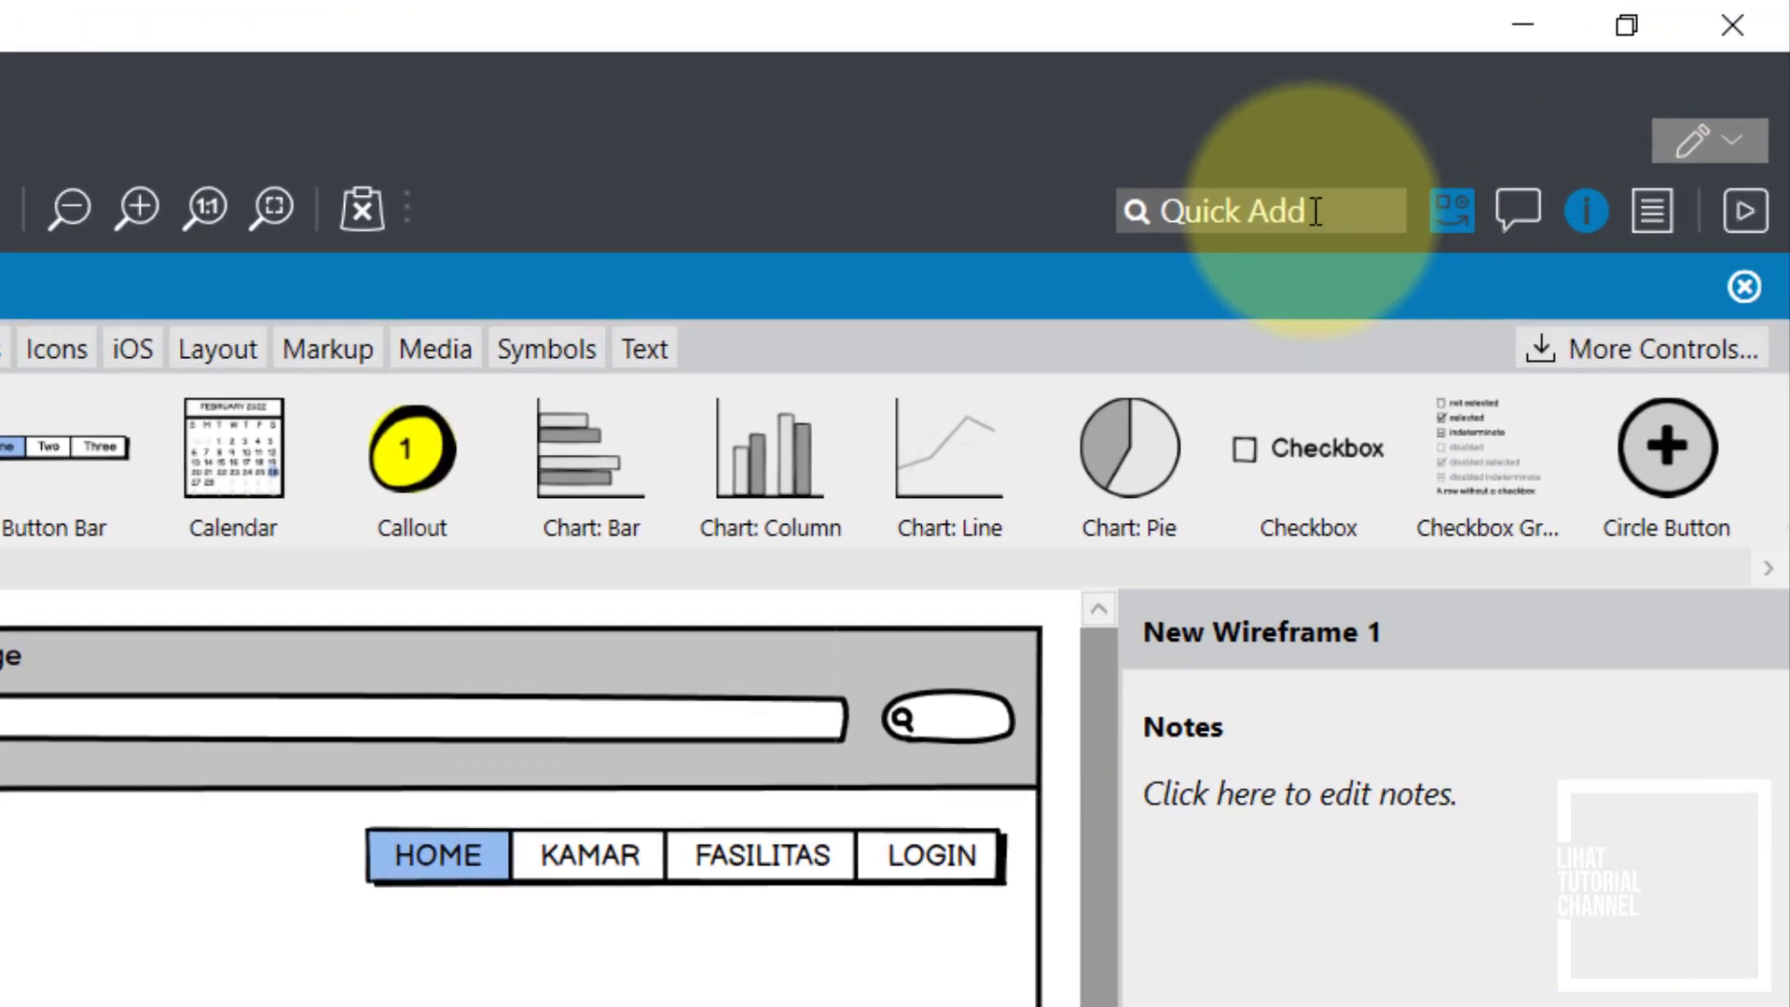
{"action": "left_click", "coordinate": [1300, 209]}
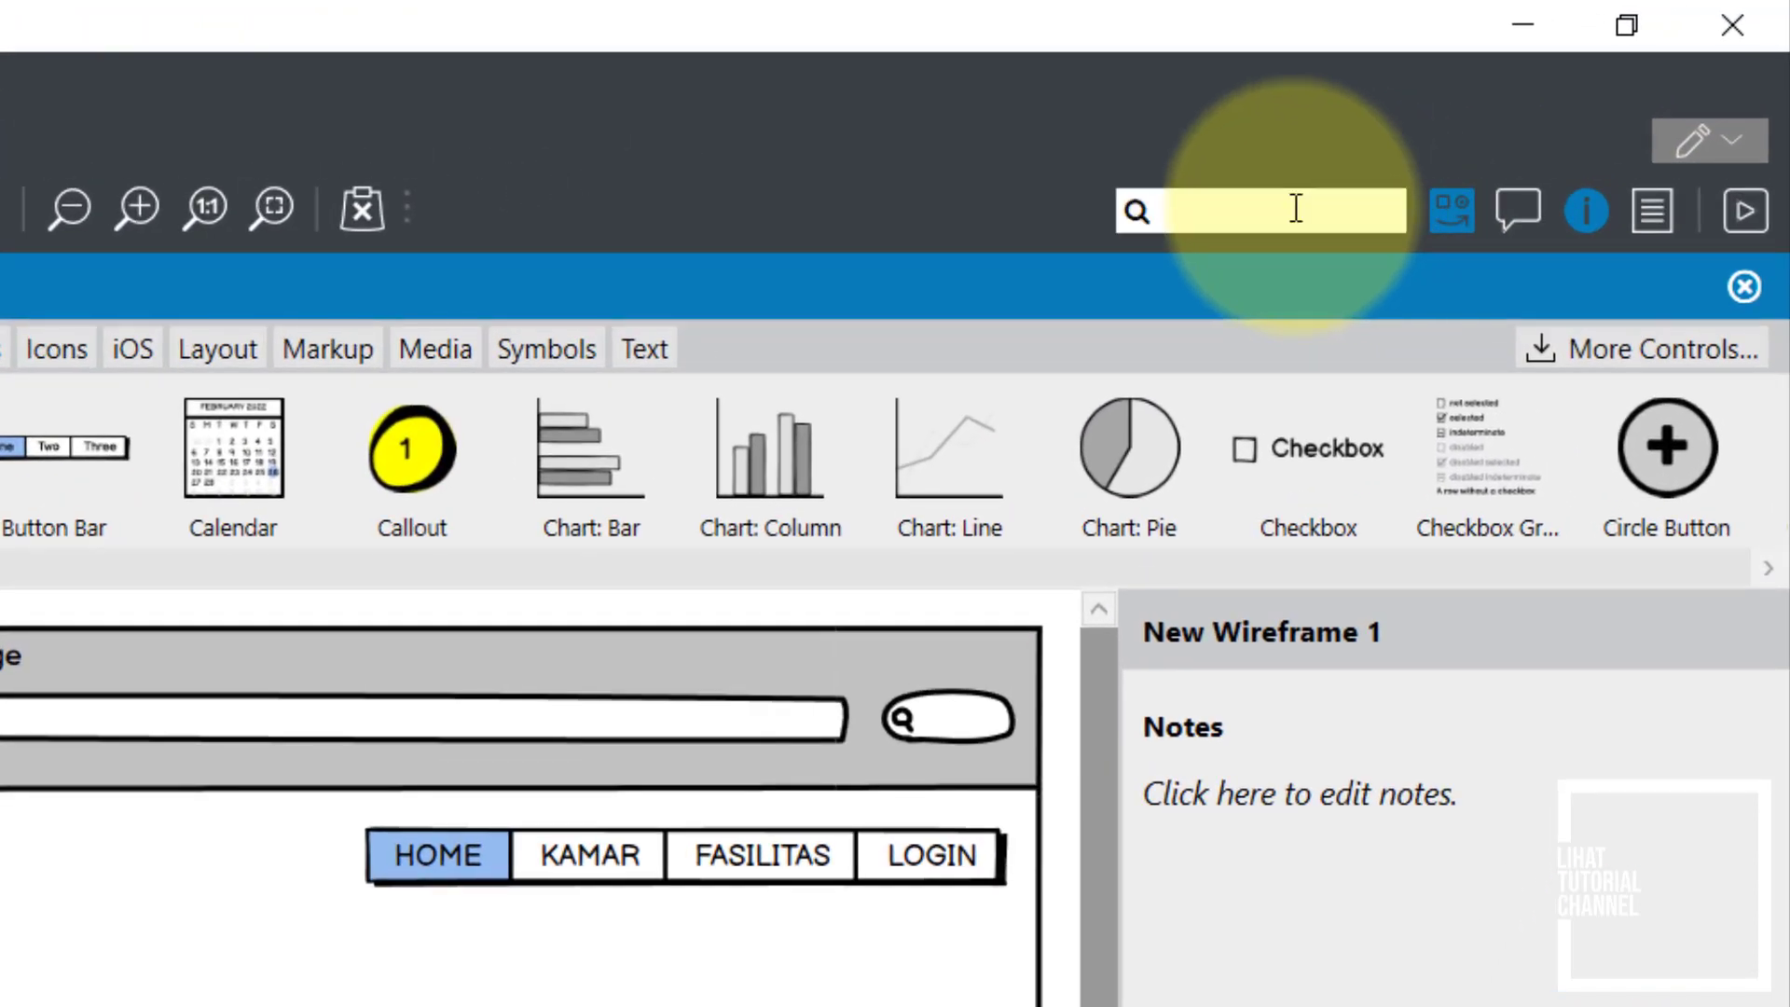
{"action": "type", "text": "TEXT"}
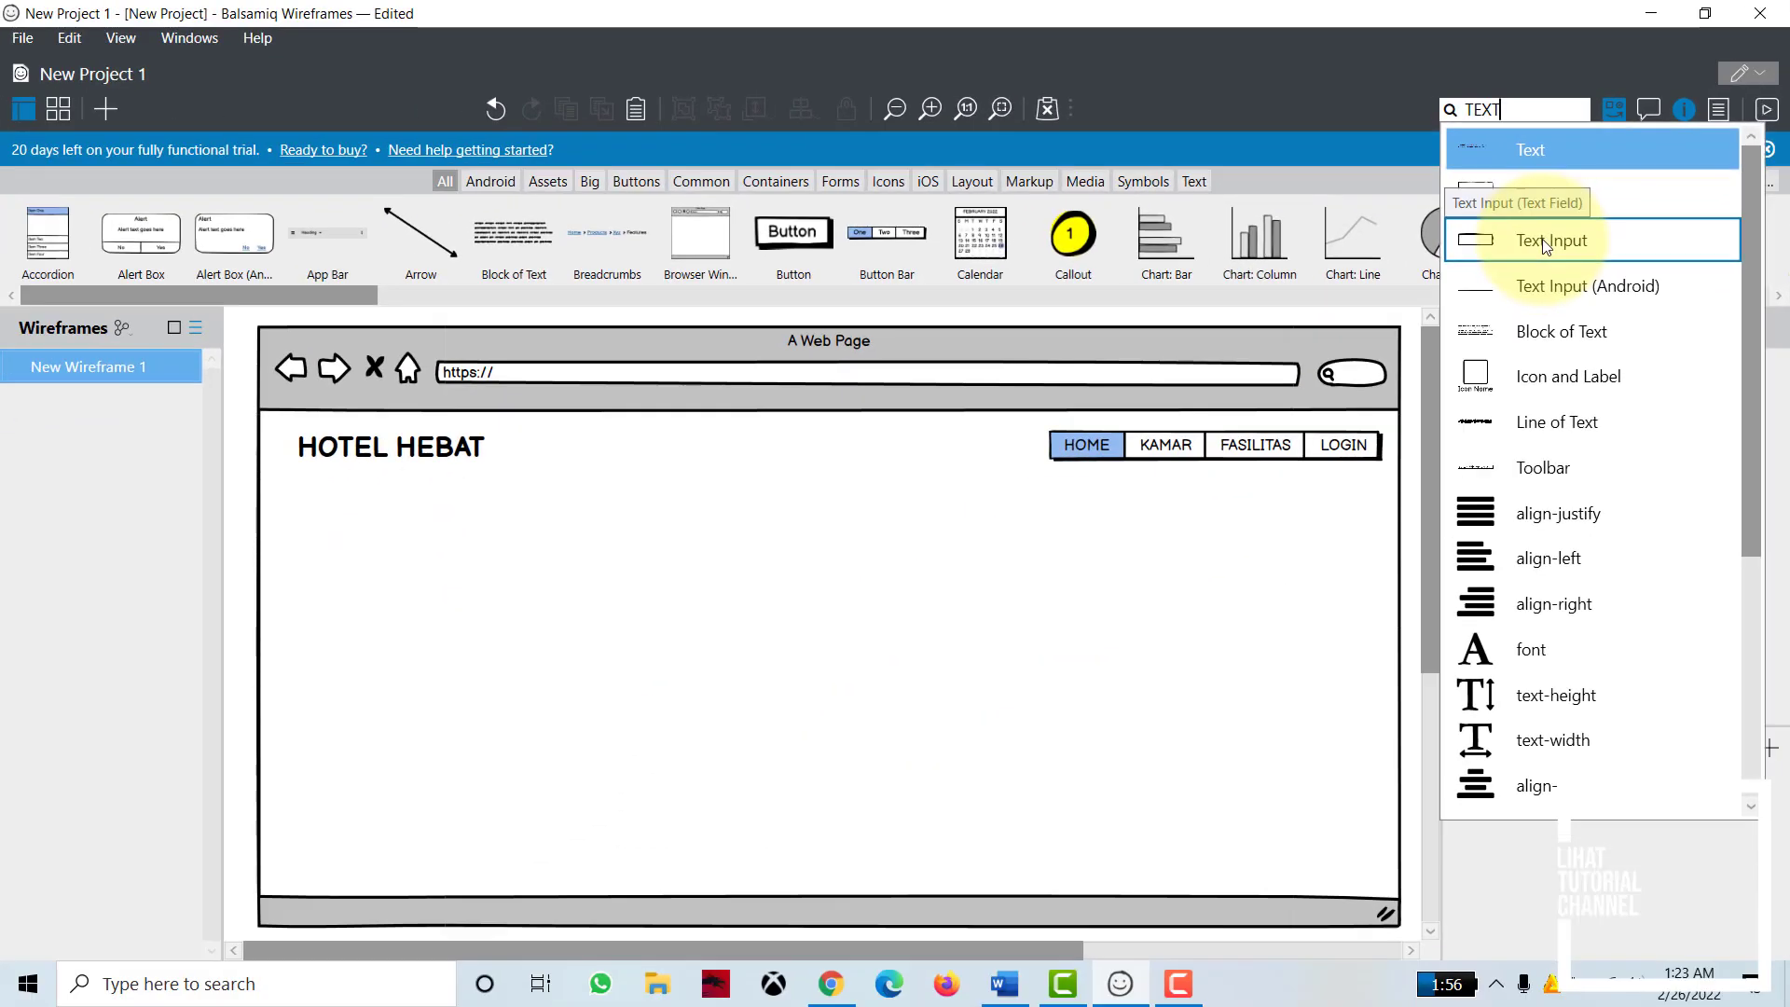
{"action": "left_click", "coordinate": [1543, 242]}
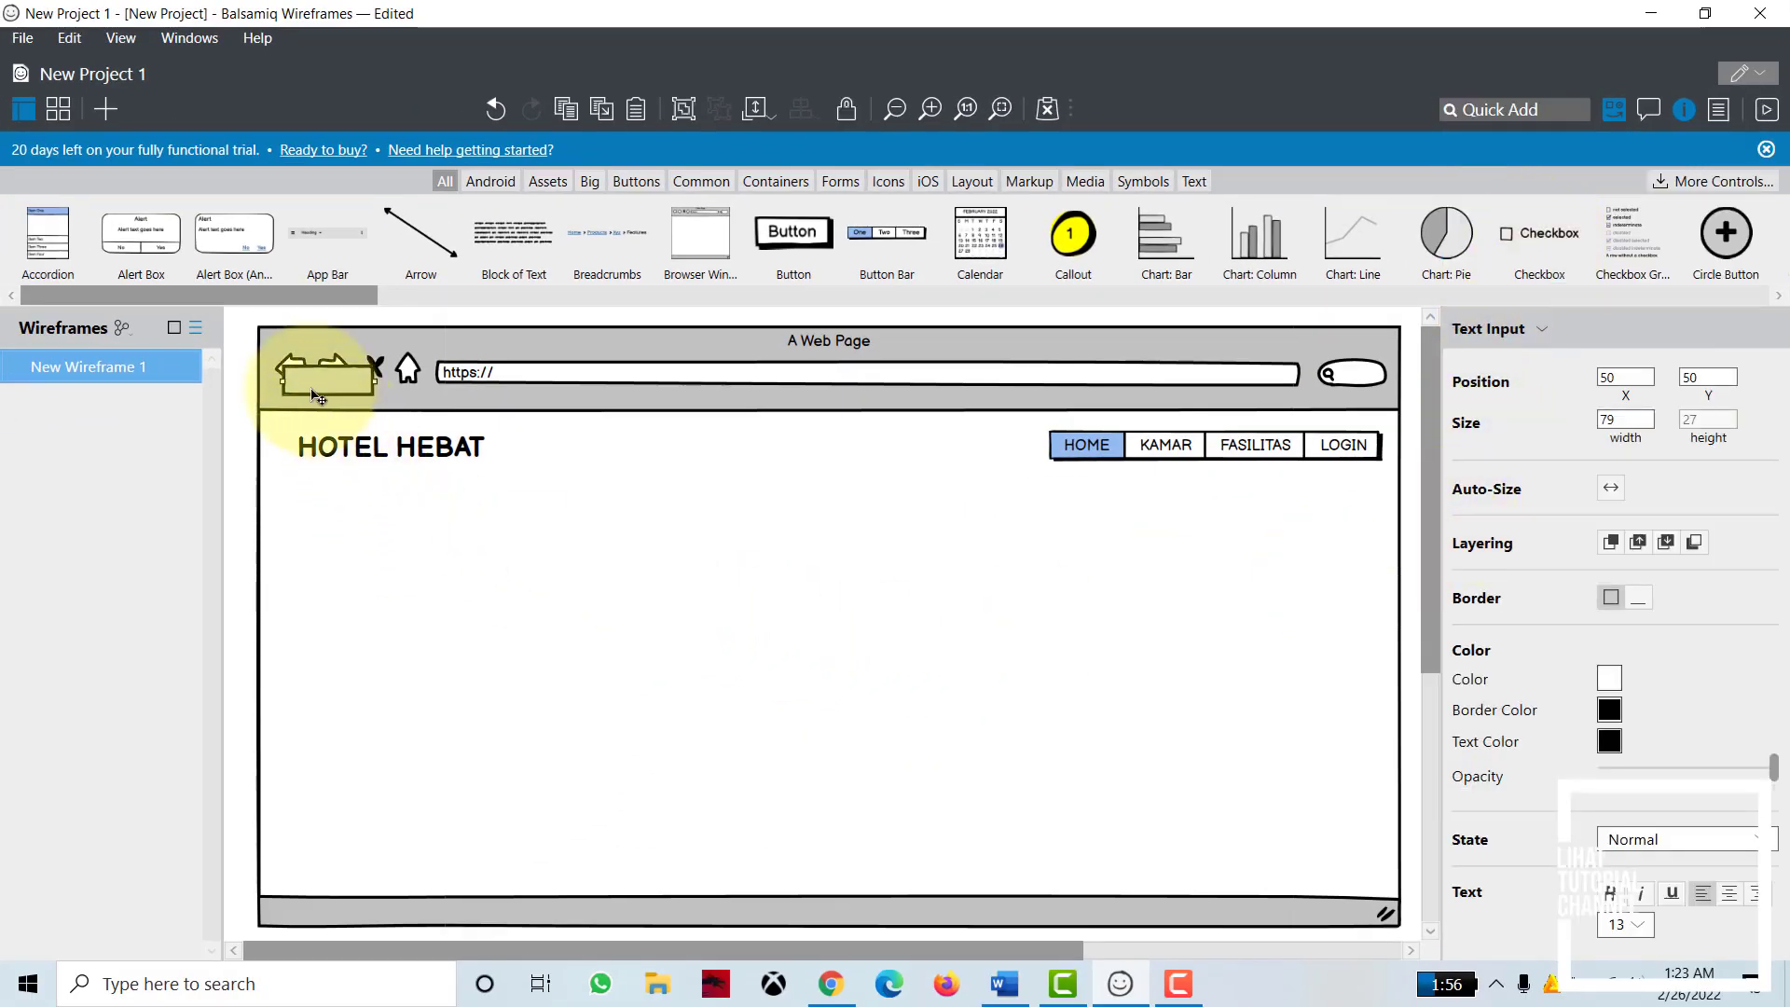
{"action": "left_click_drag", "start_coordinate": [310, 391], "coordinate": [308, 492]}
{"action": "left_click_drag", "start_coordinate": [300, 495], "coordinate": [1378, 516]}
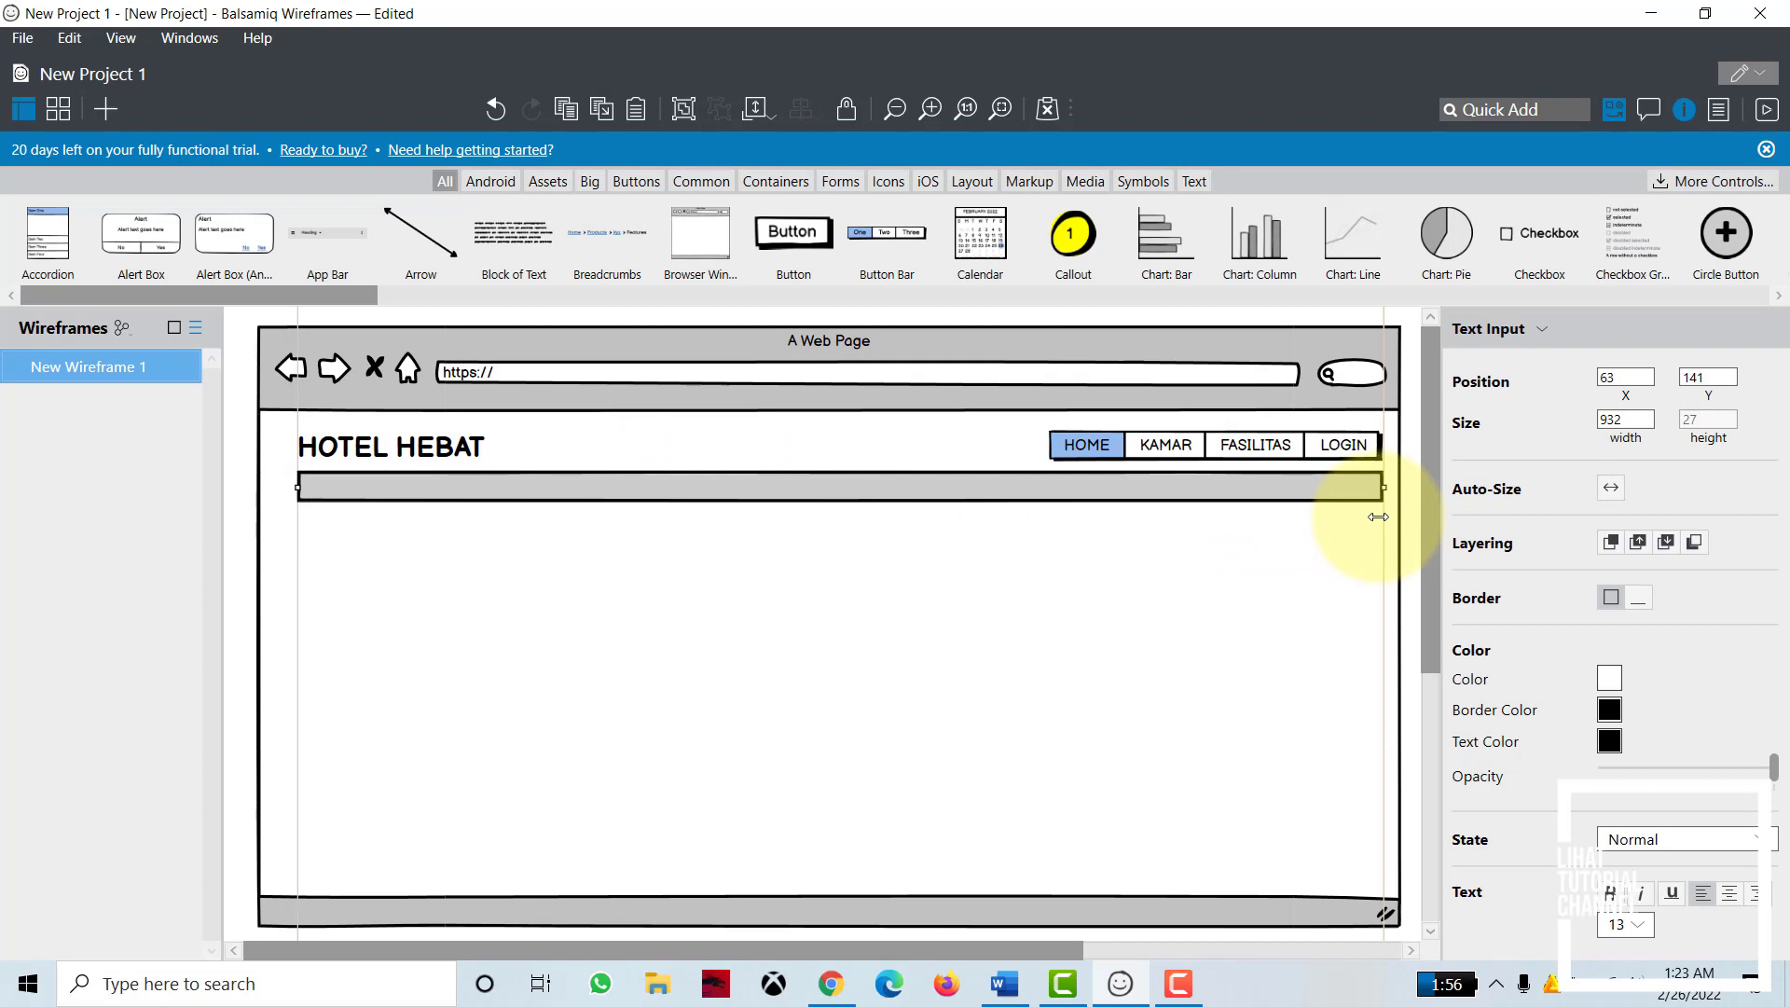
Step: Fill the wide text input with "Selamat Datang di Website Kami......" and centre its text
{"action": "double_click", "coordinate": [886, 499]}
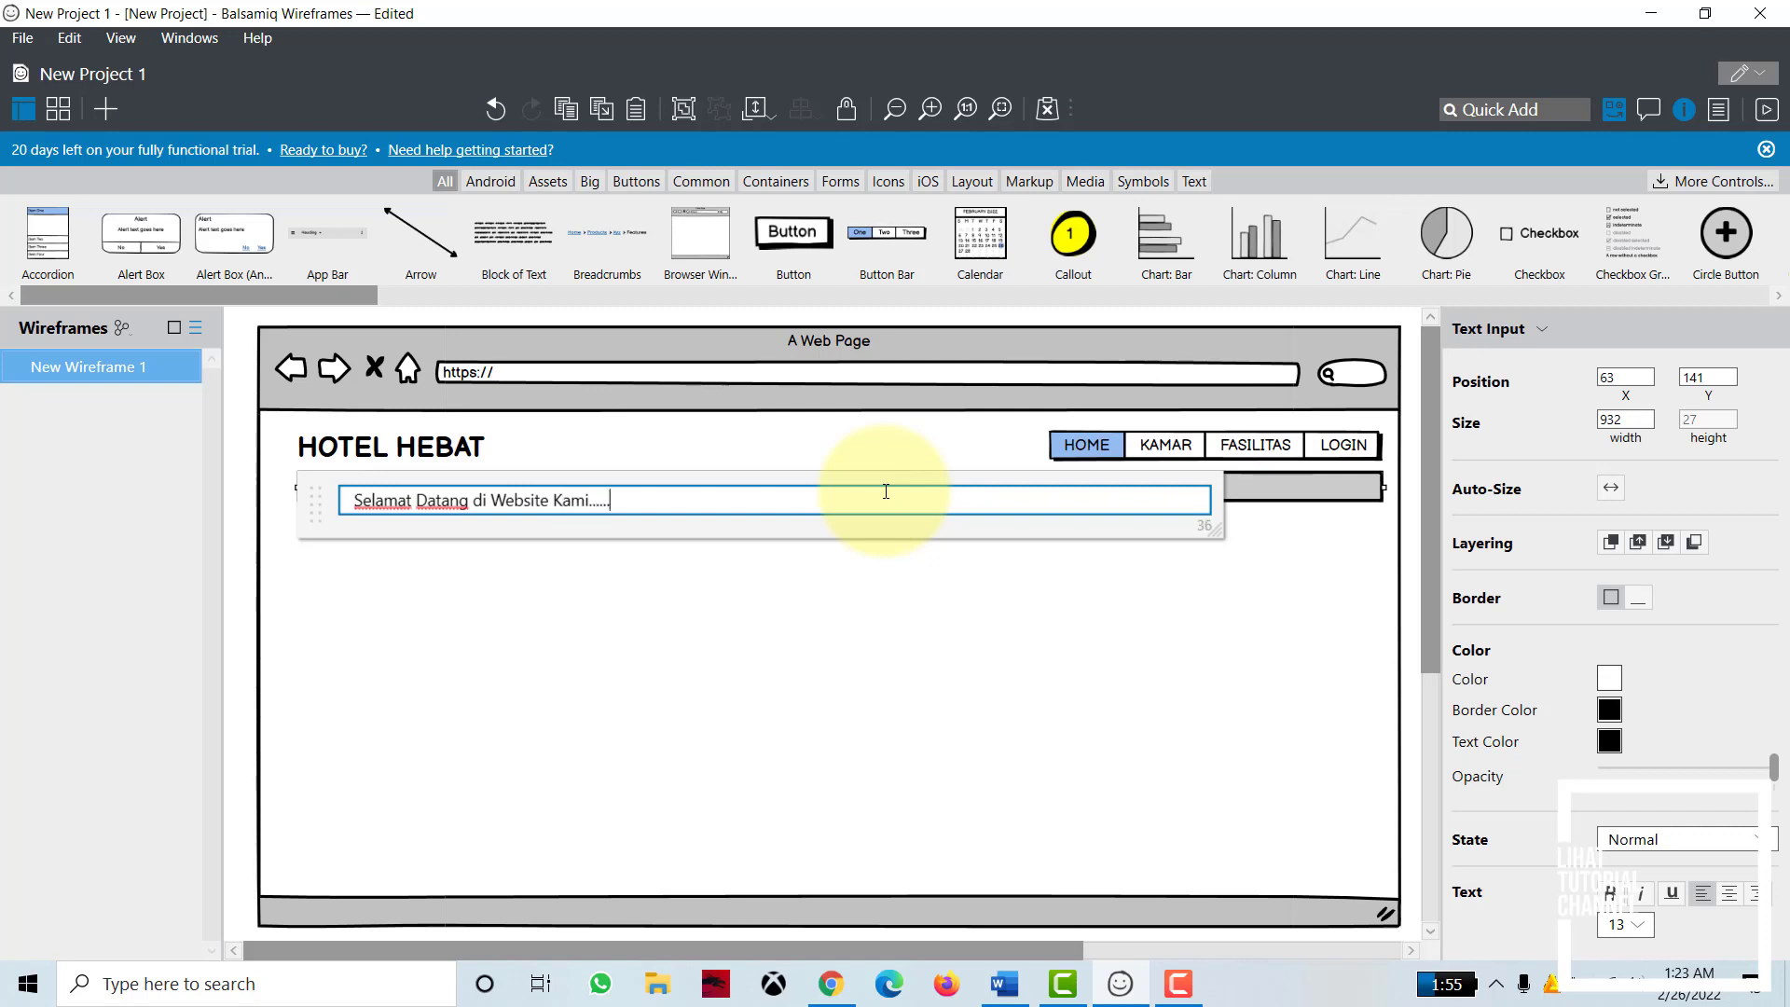
{"action": "left_click", "coordinate": [338, 593]}
{"action": "left_click", "coordinate": [438, 495]}
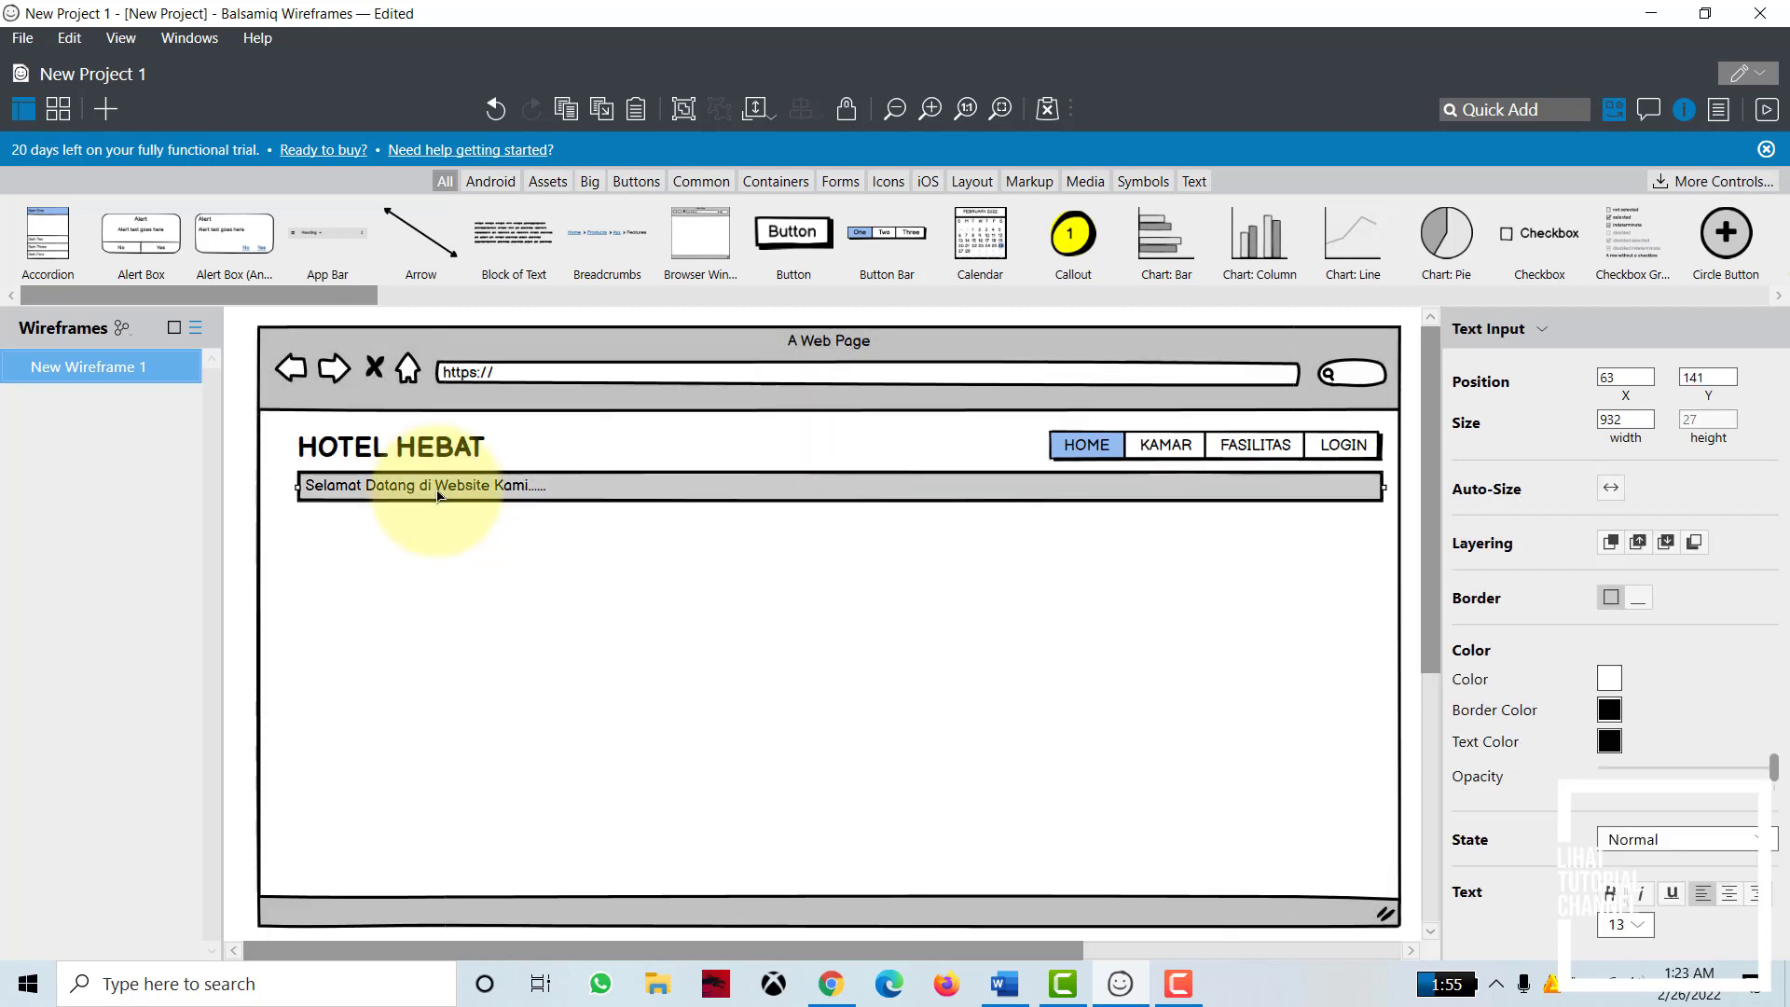
{"action": "left_click", "coordinate": [1731, 895]}
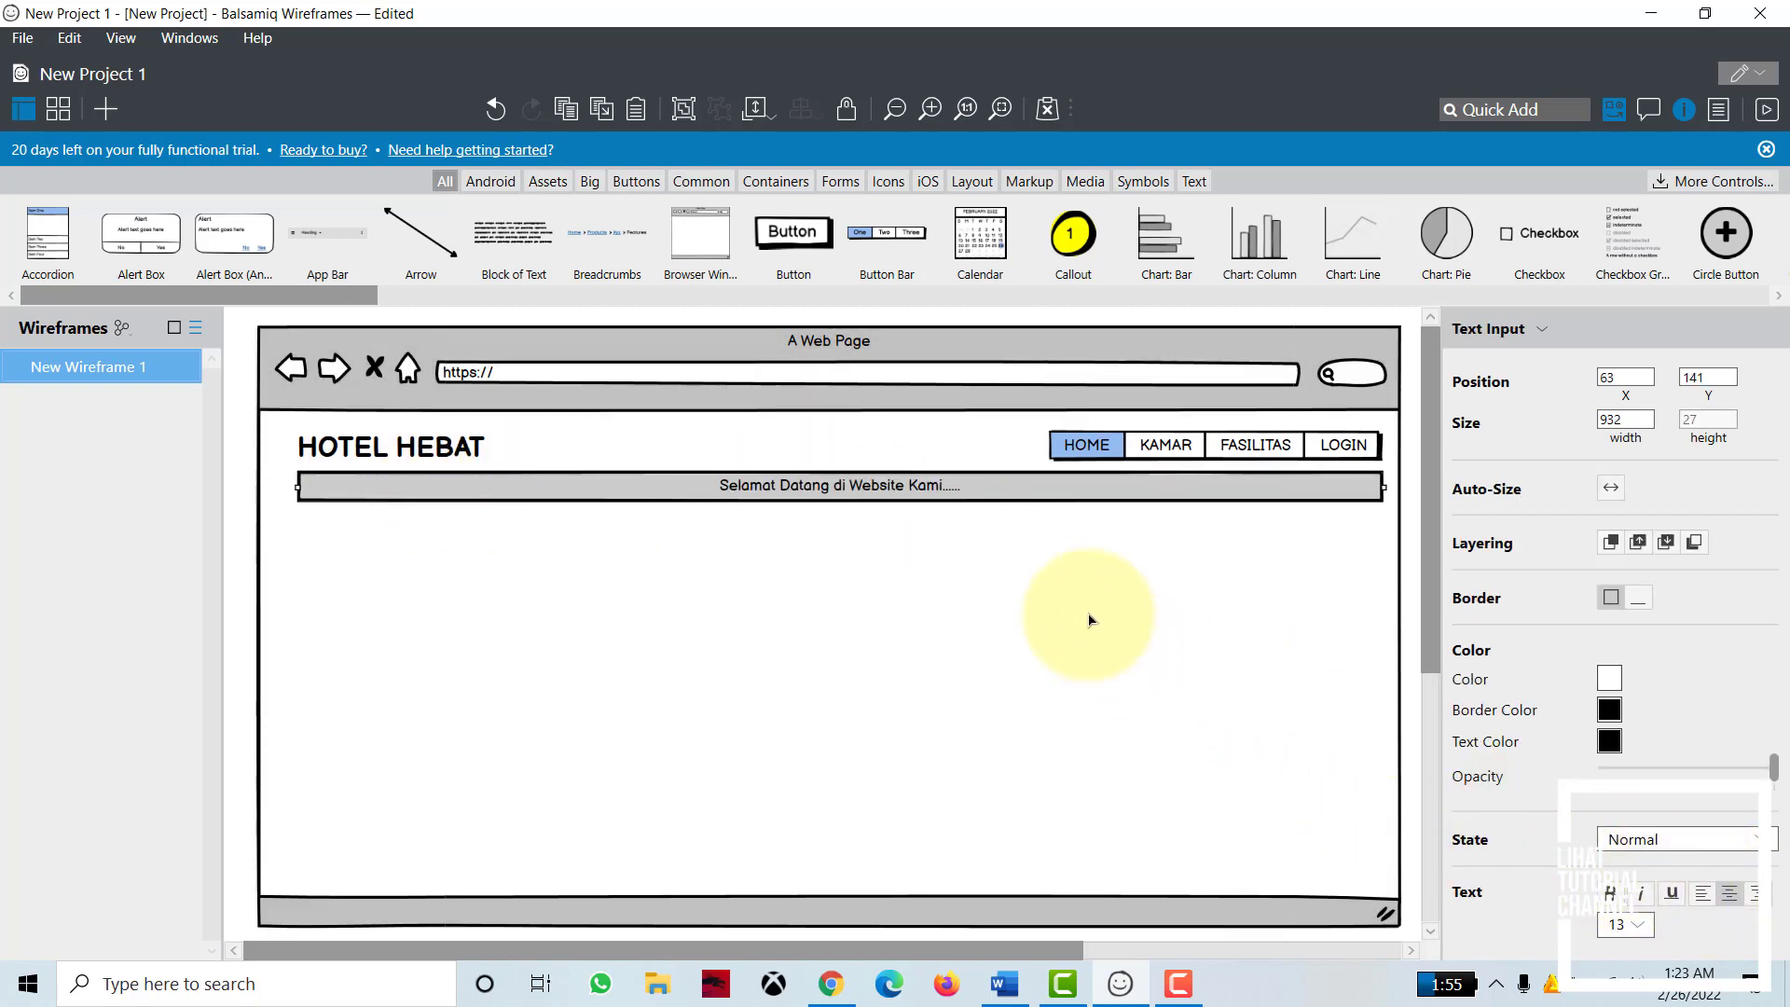
{"action": "left_click", "coordinate": [1091, 620]}
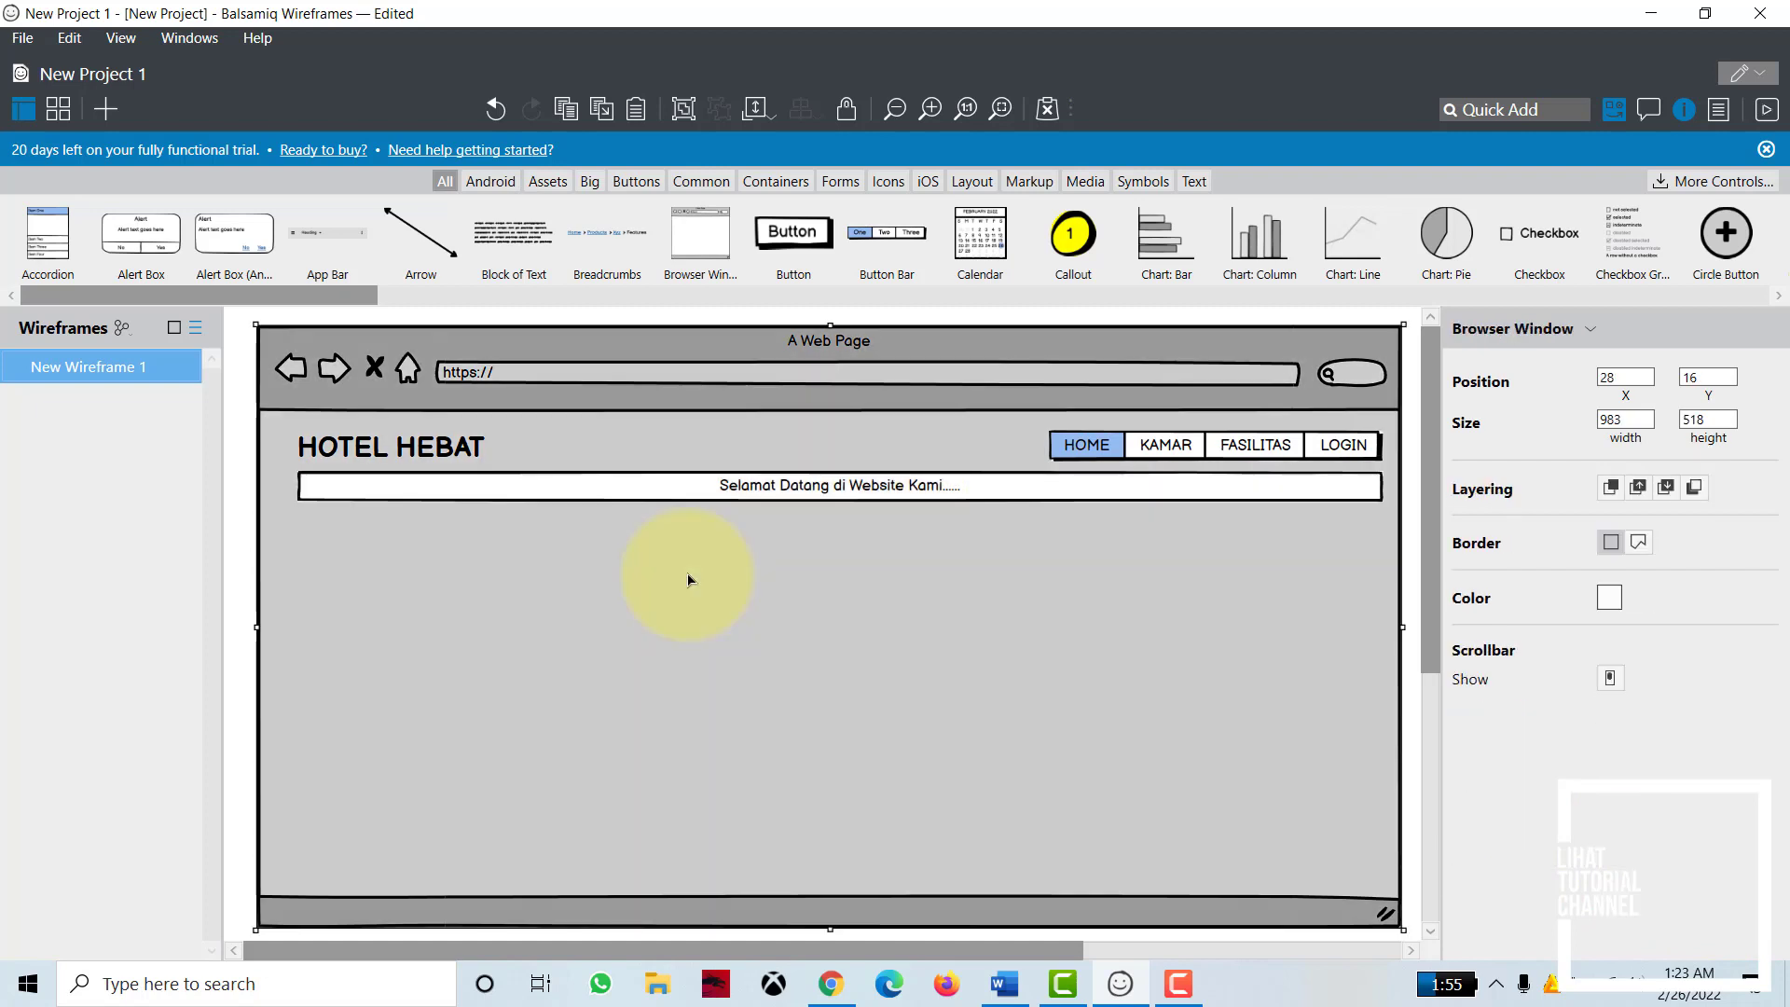
Step: Add a Text control below the welcome banner, at about X 63, Y 186
{"action": "left_click", "coordinate": [1491, 110]}
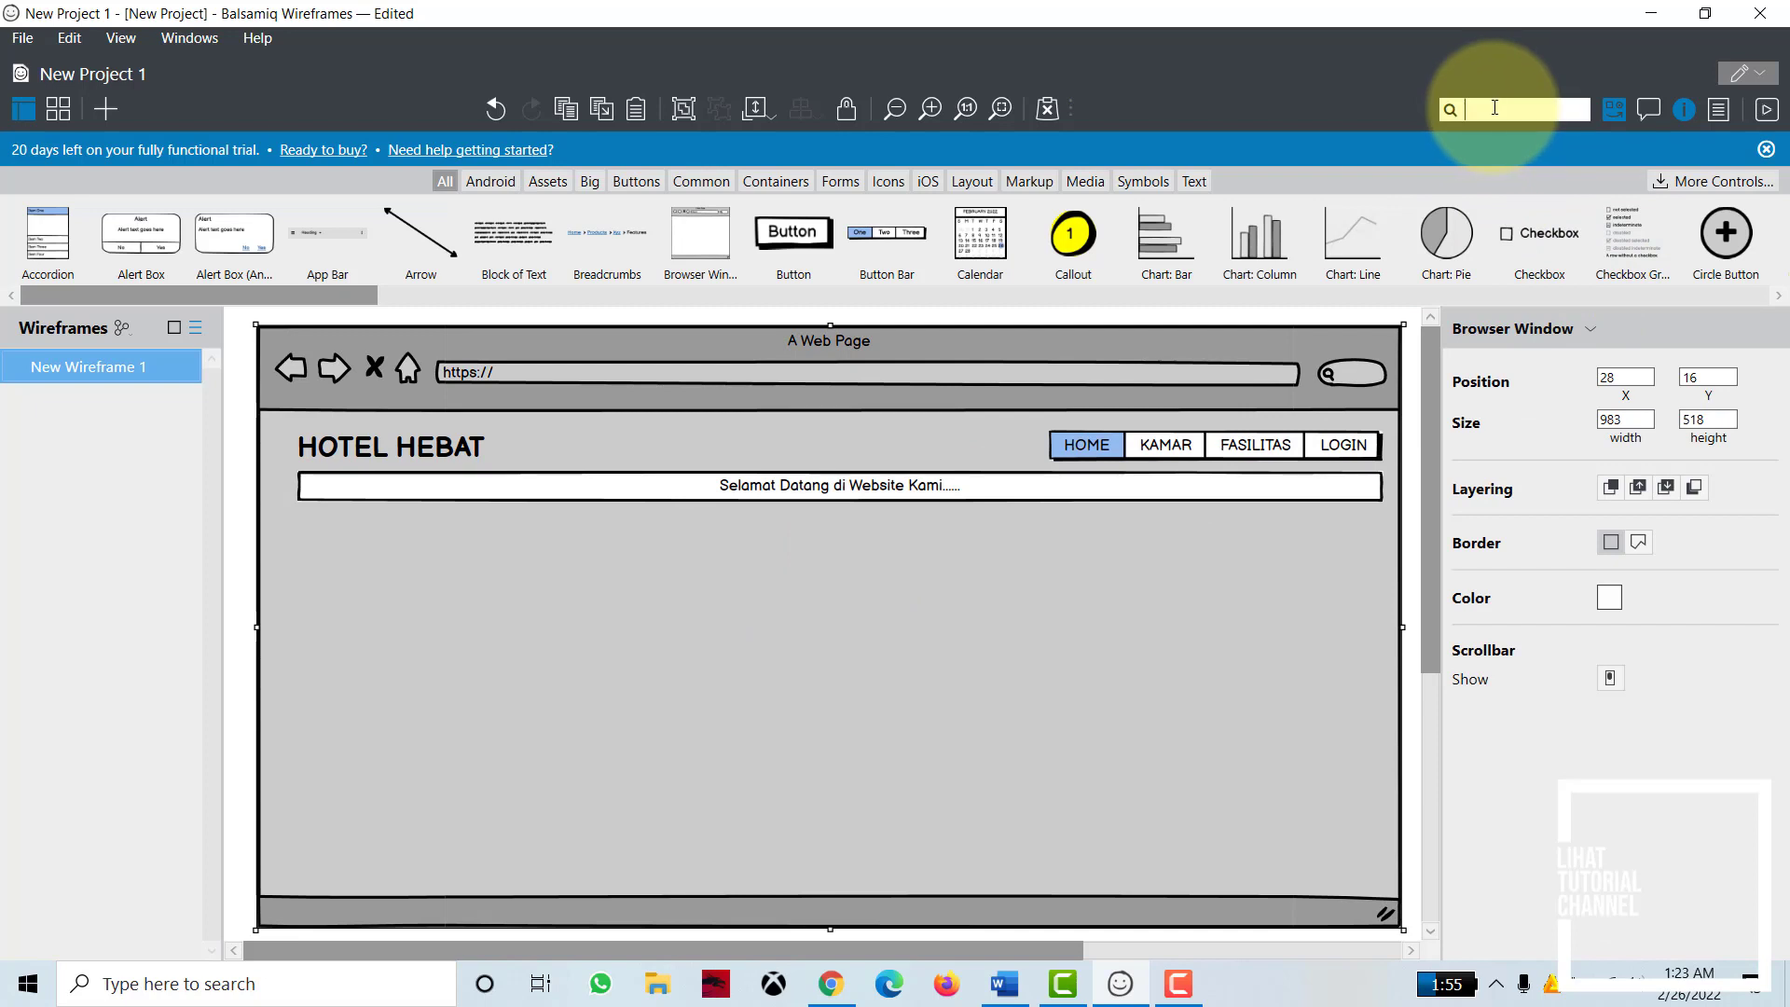
{"action": "type", "text": "text"}
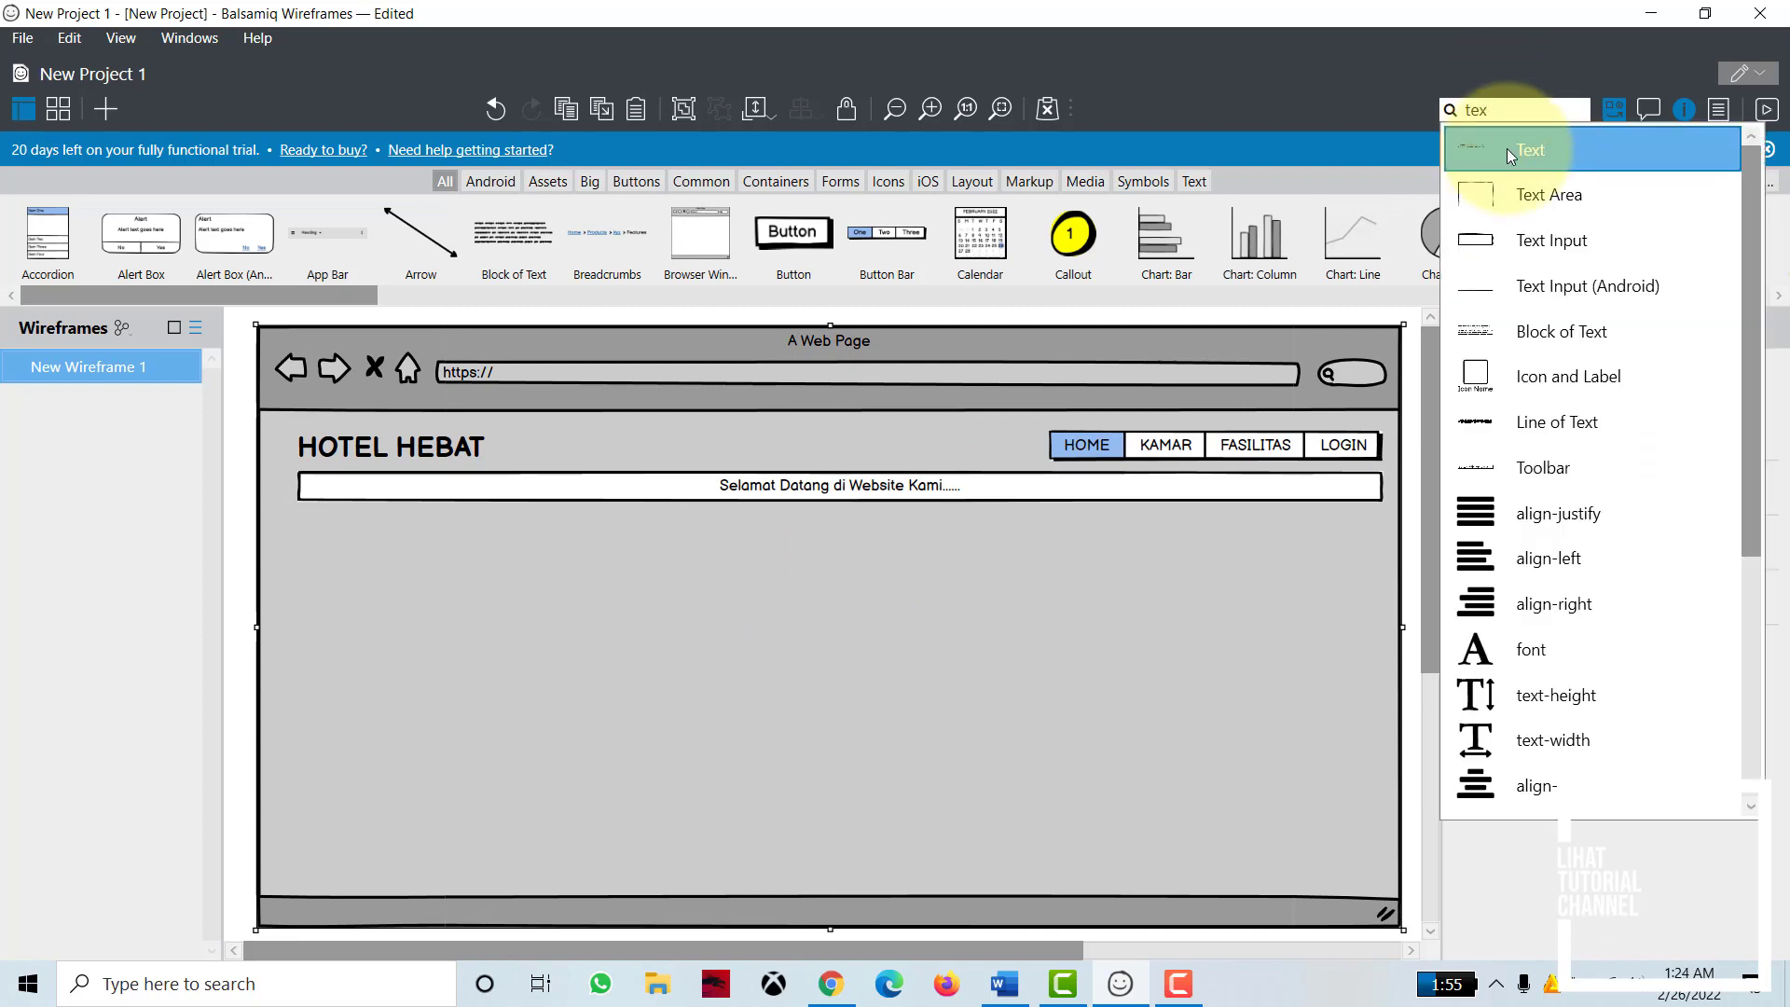
{"action": "key", "text": "Return"}
{"action": "left_click_drag", "start_coordinate": [546, 448], "coordinate": [559, 606]}
Step: Replace the new Text control's placeholder content with "Pilih Kelas Kamar"
{"action": "double_click", "coordinate": [485, 559]}
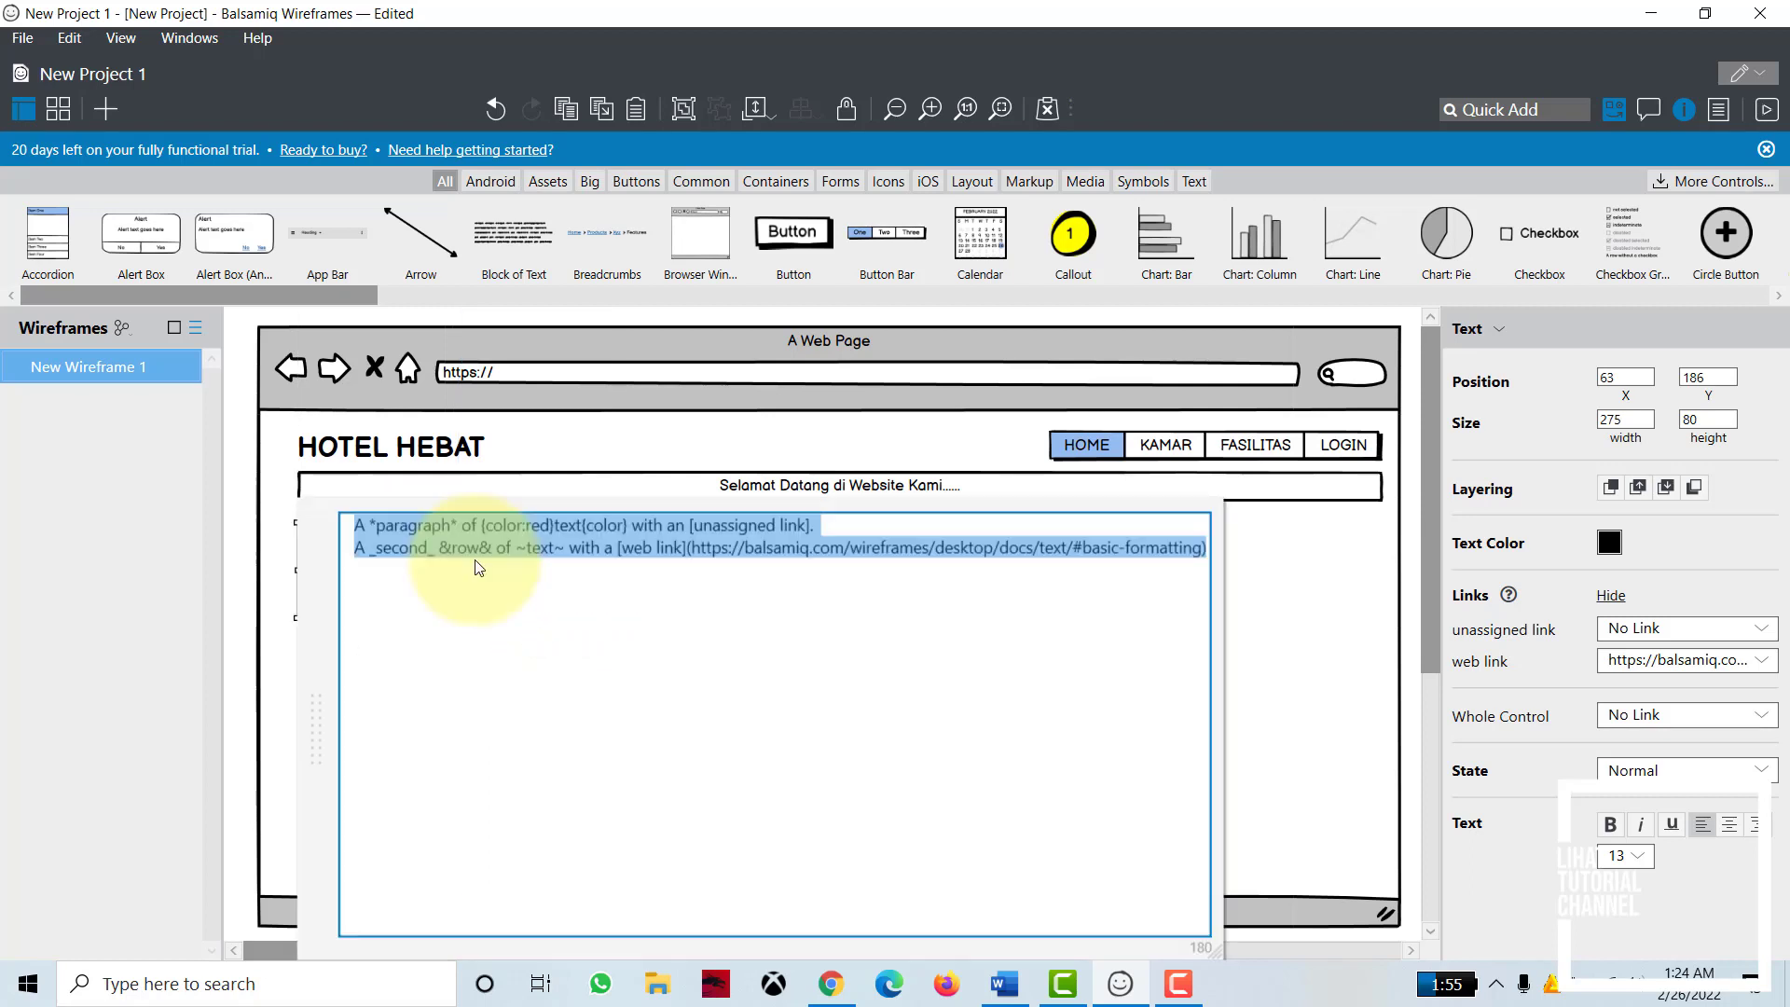
{"action": "type", "text": "Pilih Kelas Kamar"}
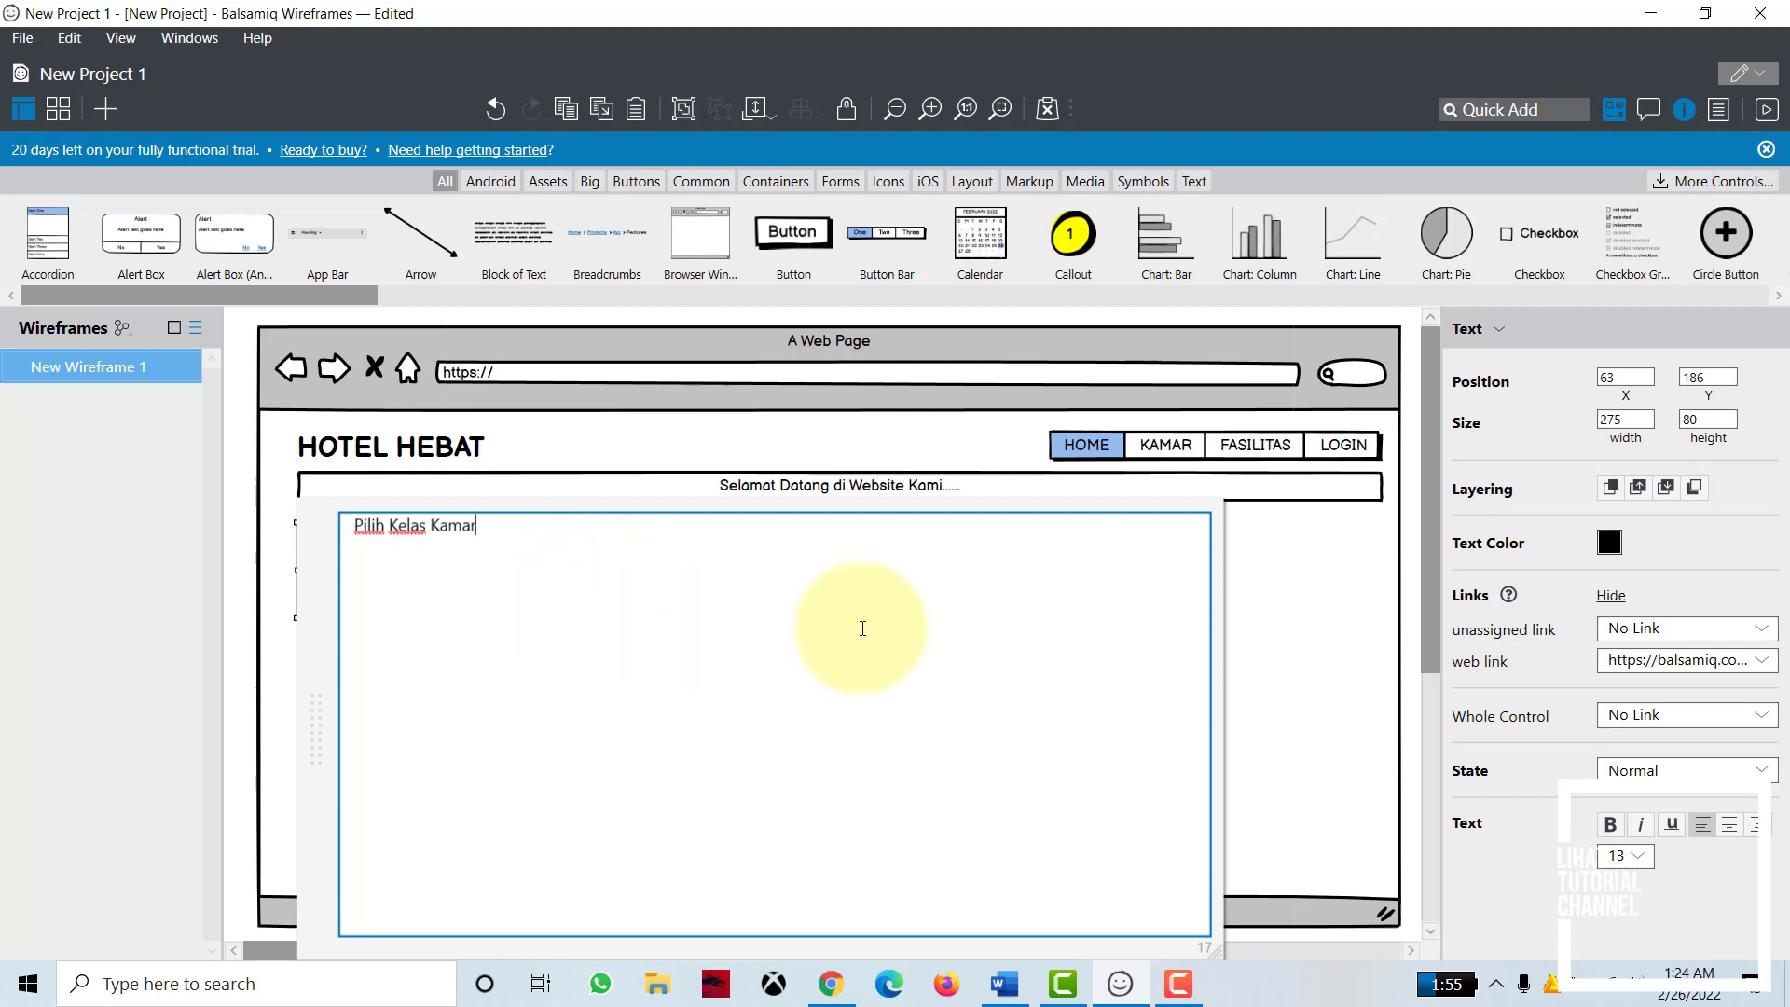
{"action": "left_click", "coordinate": [244, 548]}
{"action": "left_click", "coordinate": [484, 594]}
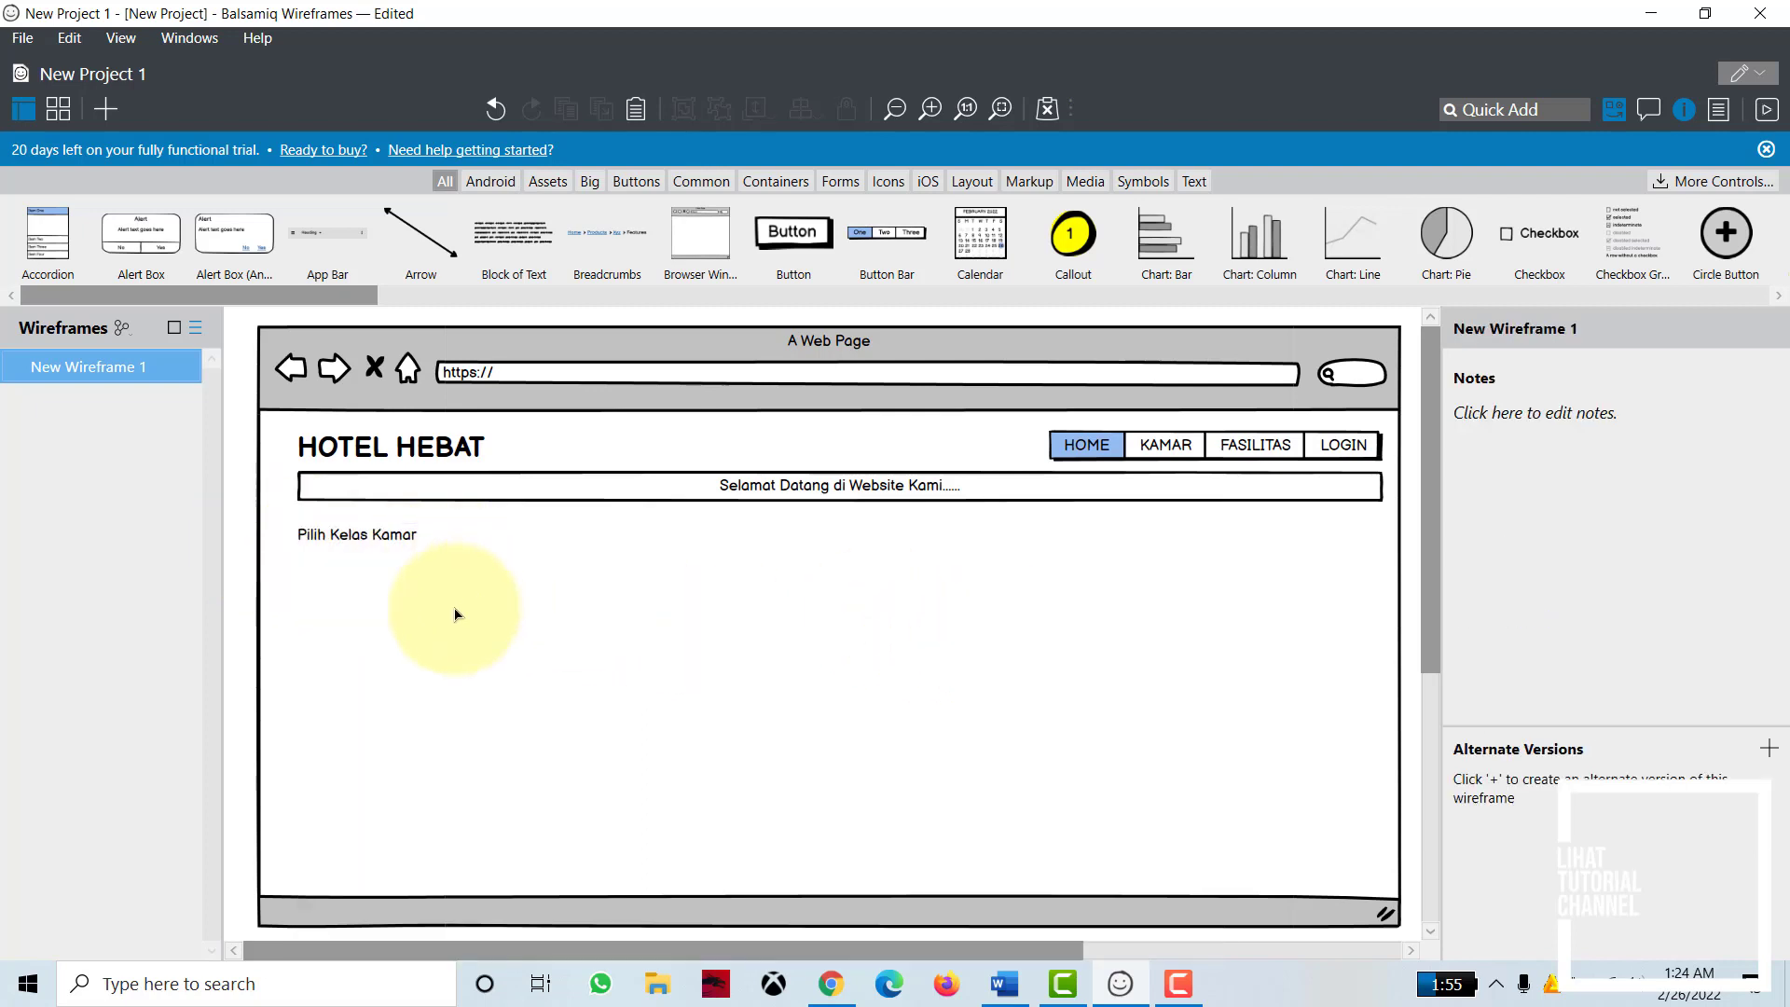
Step: Shrink the "Pilih Kelas Kamar" text box to about 119 by 22 so it fits its label
{"action": "left_click", "coordinate": [396, 544]}
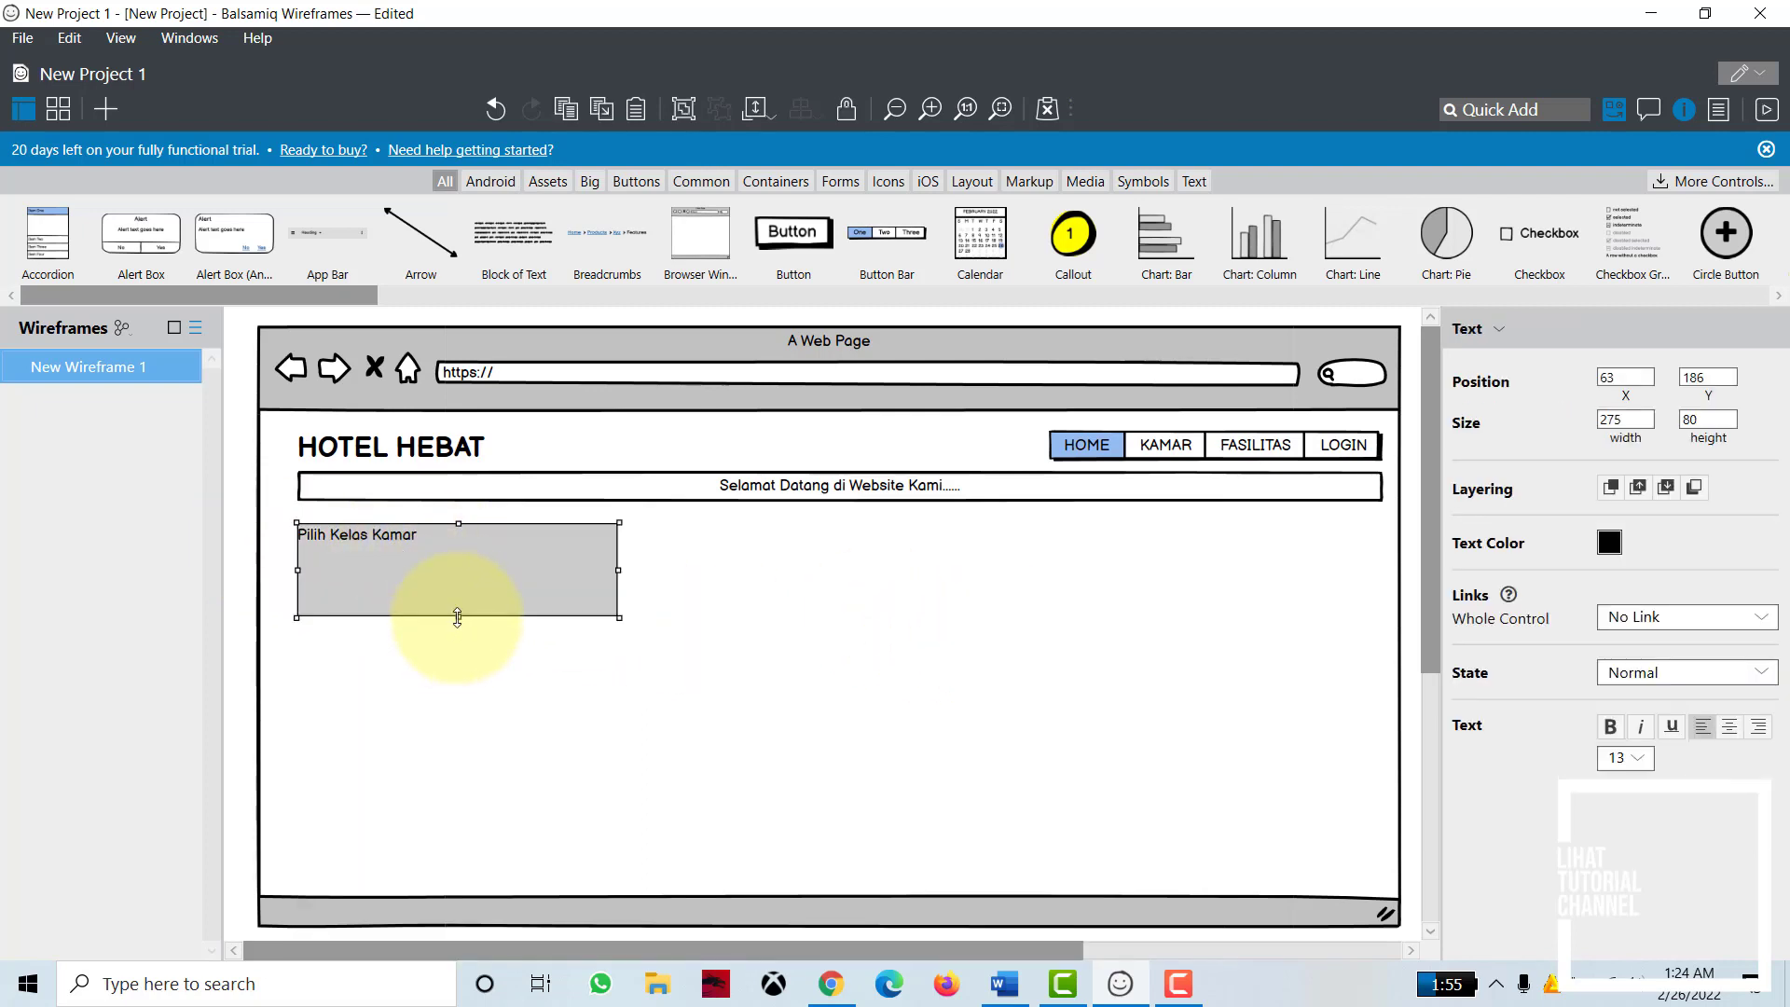
{"action": "left_click_drag", "start_coordinate": [458, 617], "coordinate": [462, 549]}
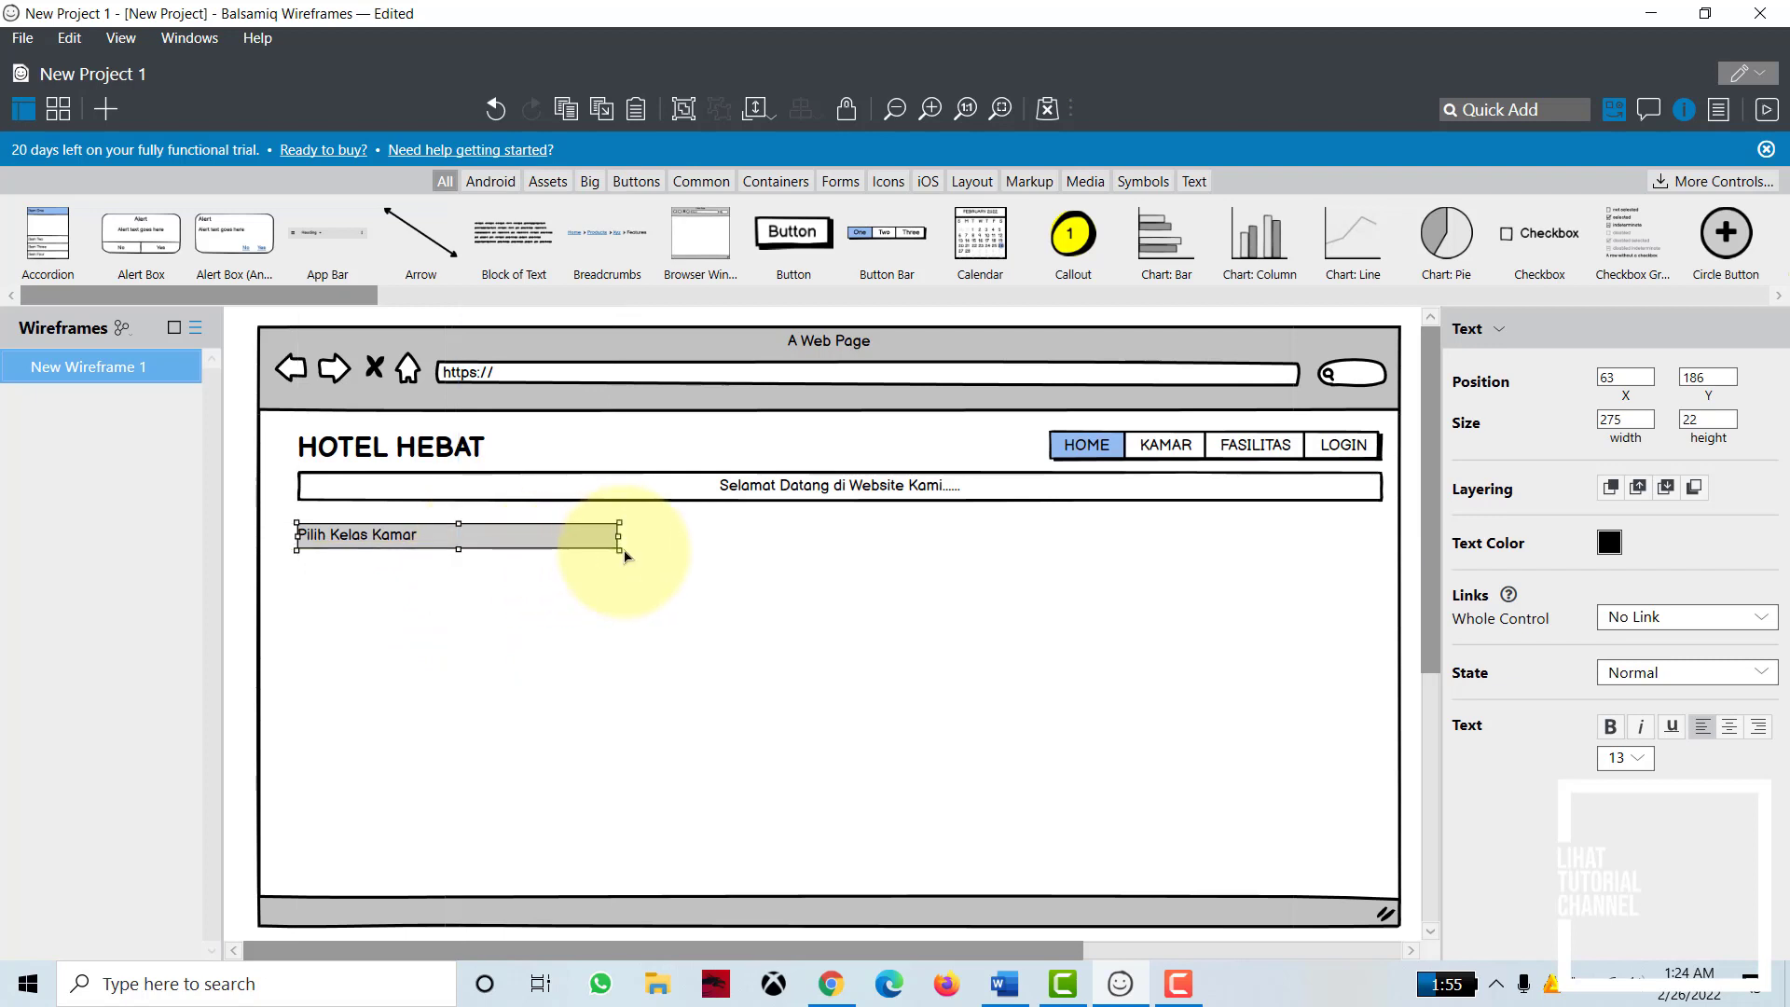
{"action": "left_click_drag", "start_coordinate": [618, 540], "coordinate": [437, 539]}
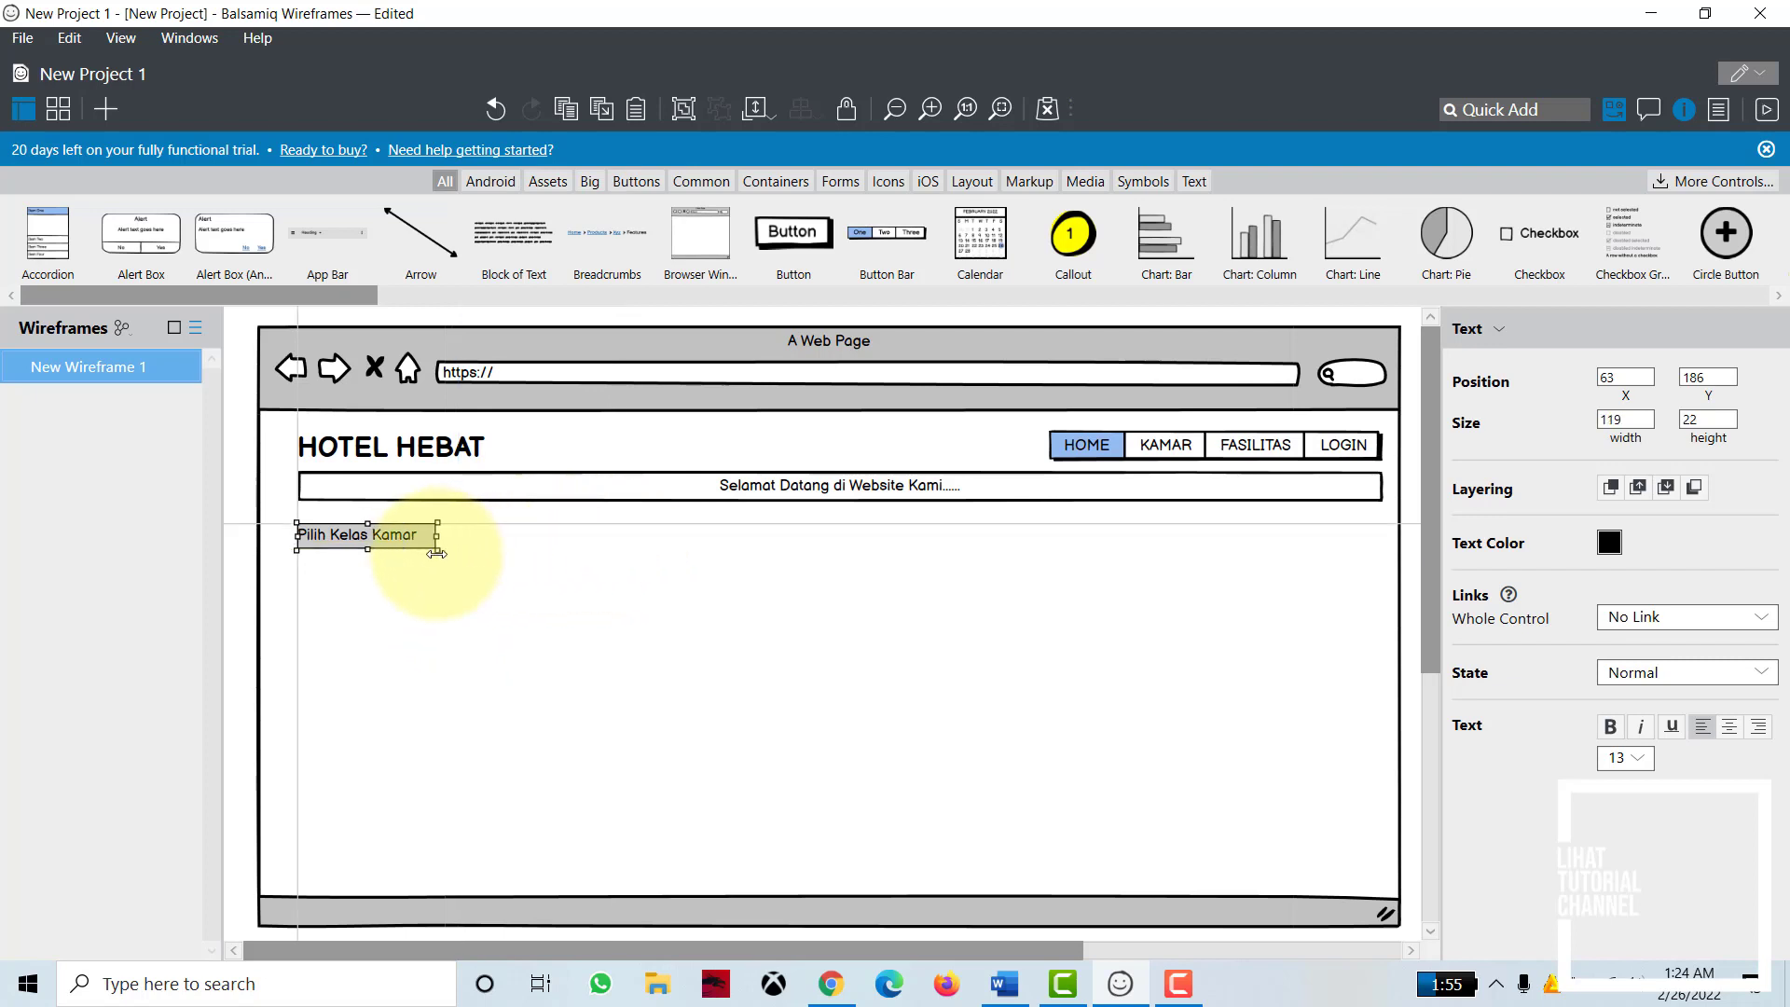
Step: Add a ComboBox under the "Pilih Kelas Kamar" label, at about X 63, Y 207, and set its text to "Pilih Kelas Kamar"
{"action": "left_click", "coordinate": [248, 517]}
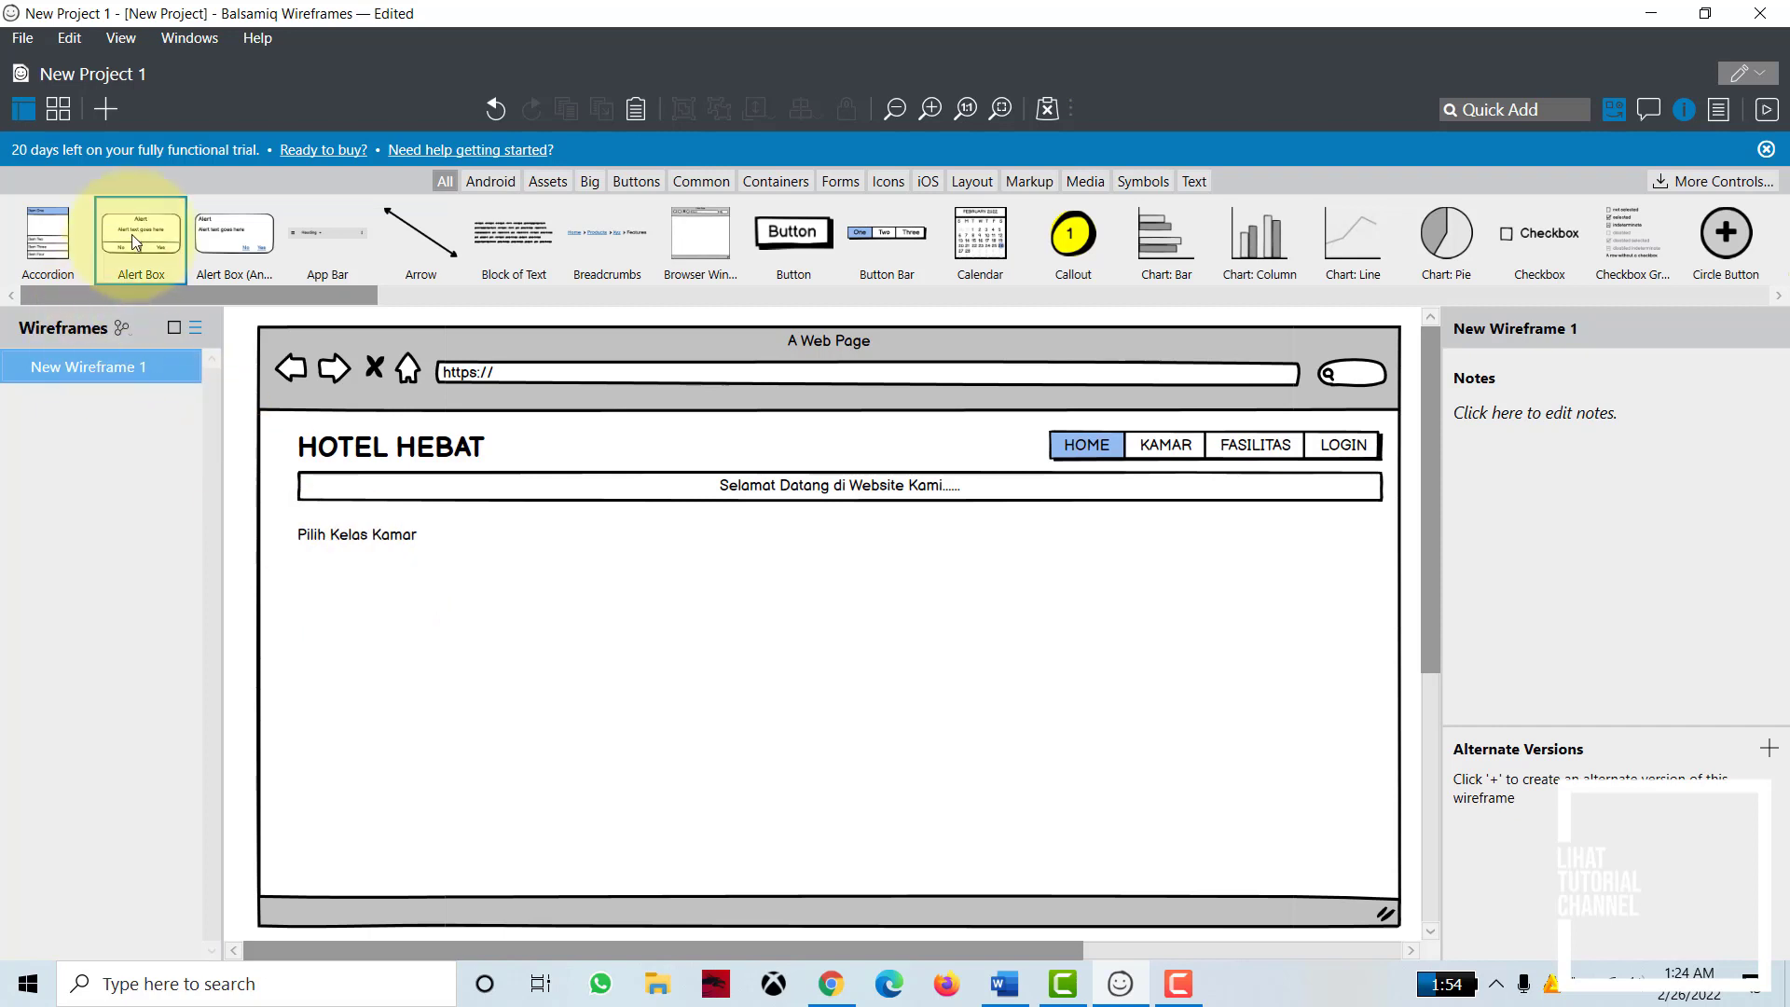
{"action": "left_click_drag", "start_coordinate": [313, 293], "coordinate": [469, 294]}
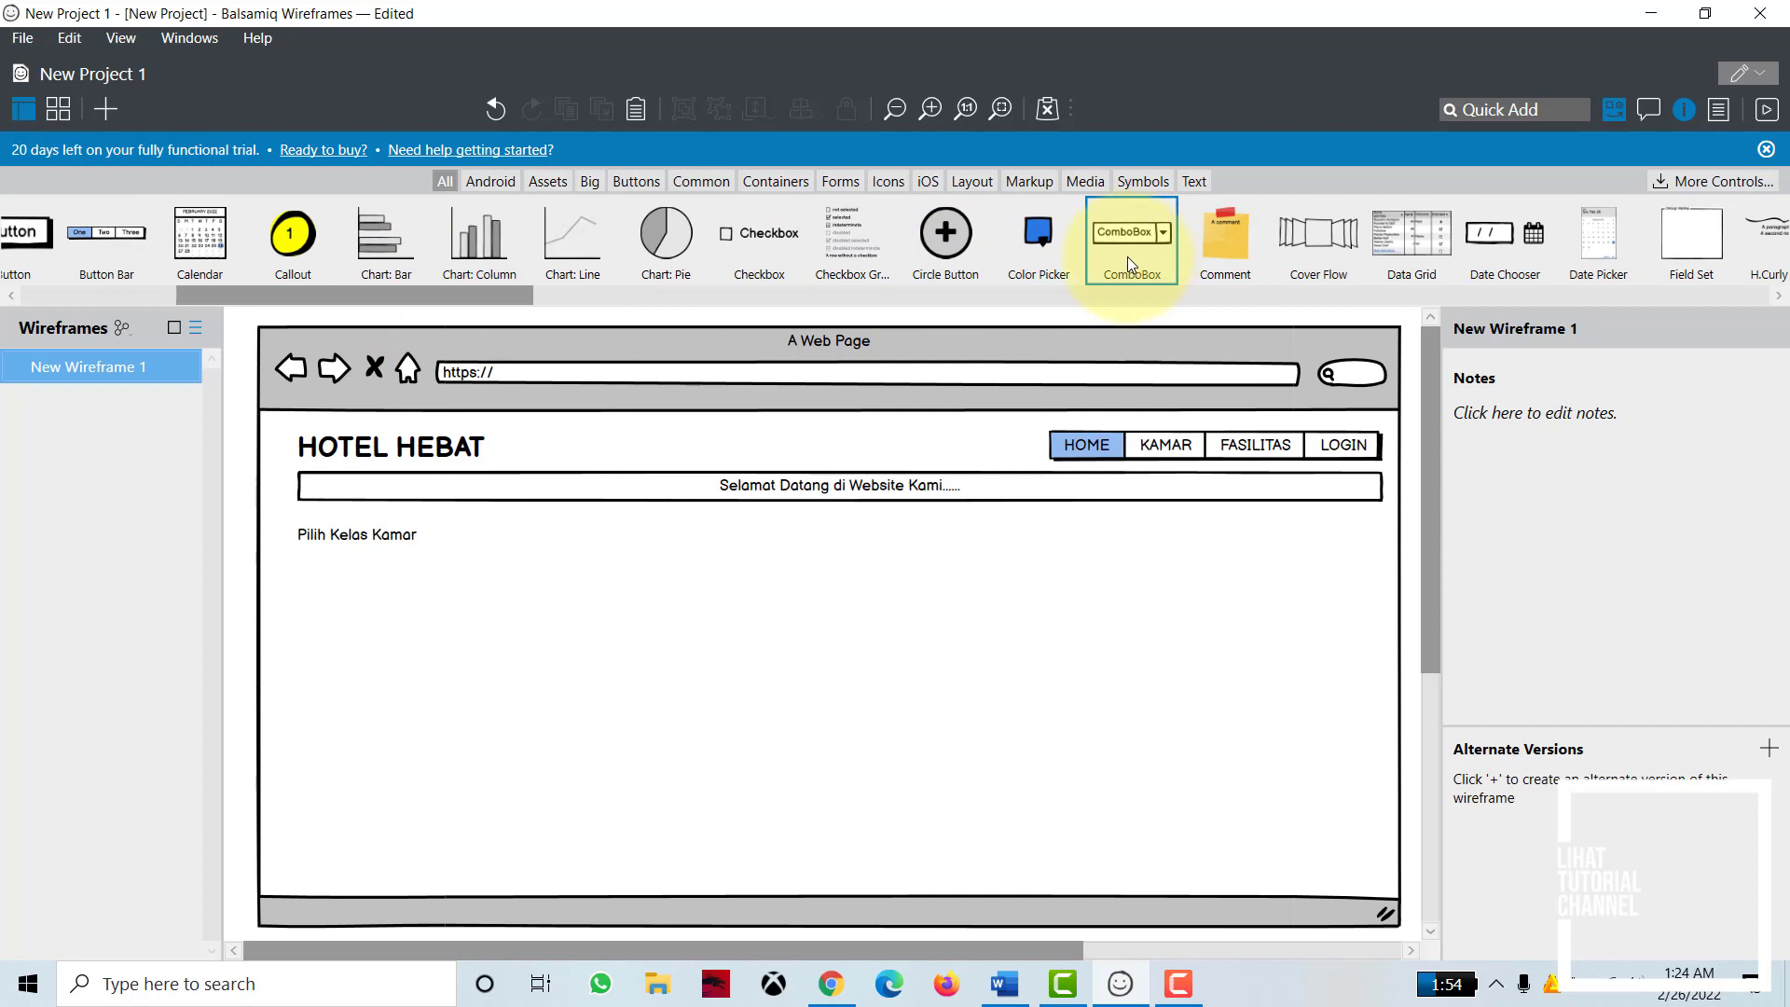
{"action": "left_click_drag", "start_coordinate": [1127, 256], "coordinate": [373, 606]}
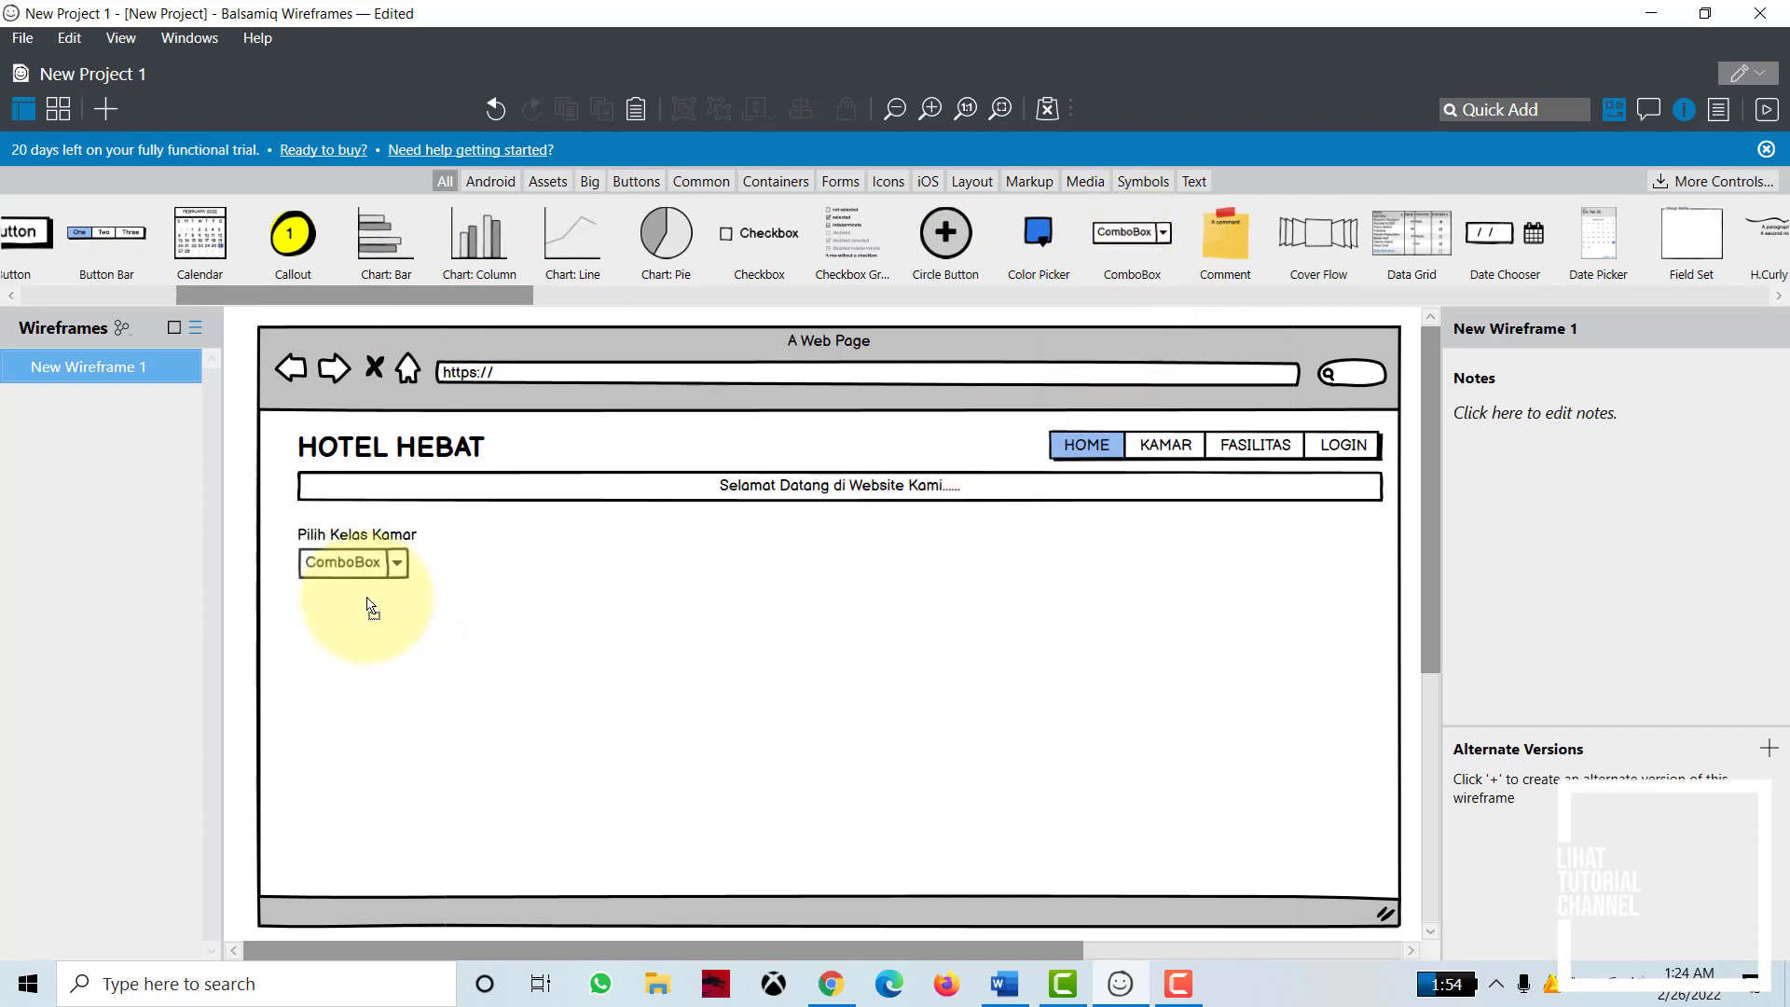
{"action": "double_click", "coordinate": [399, 565]}
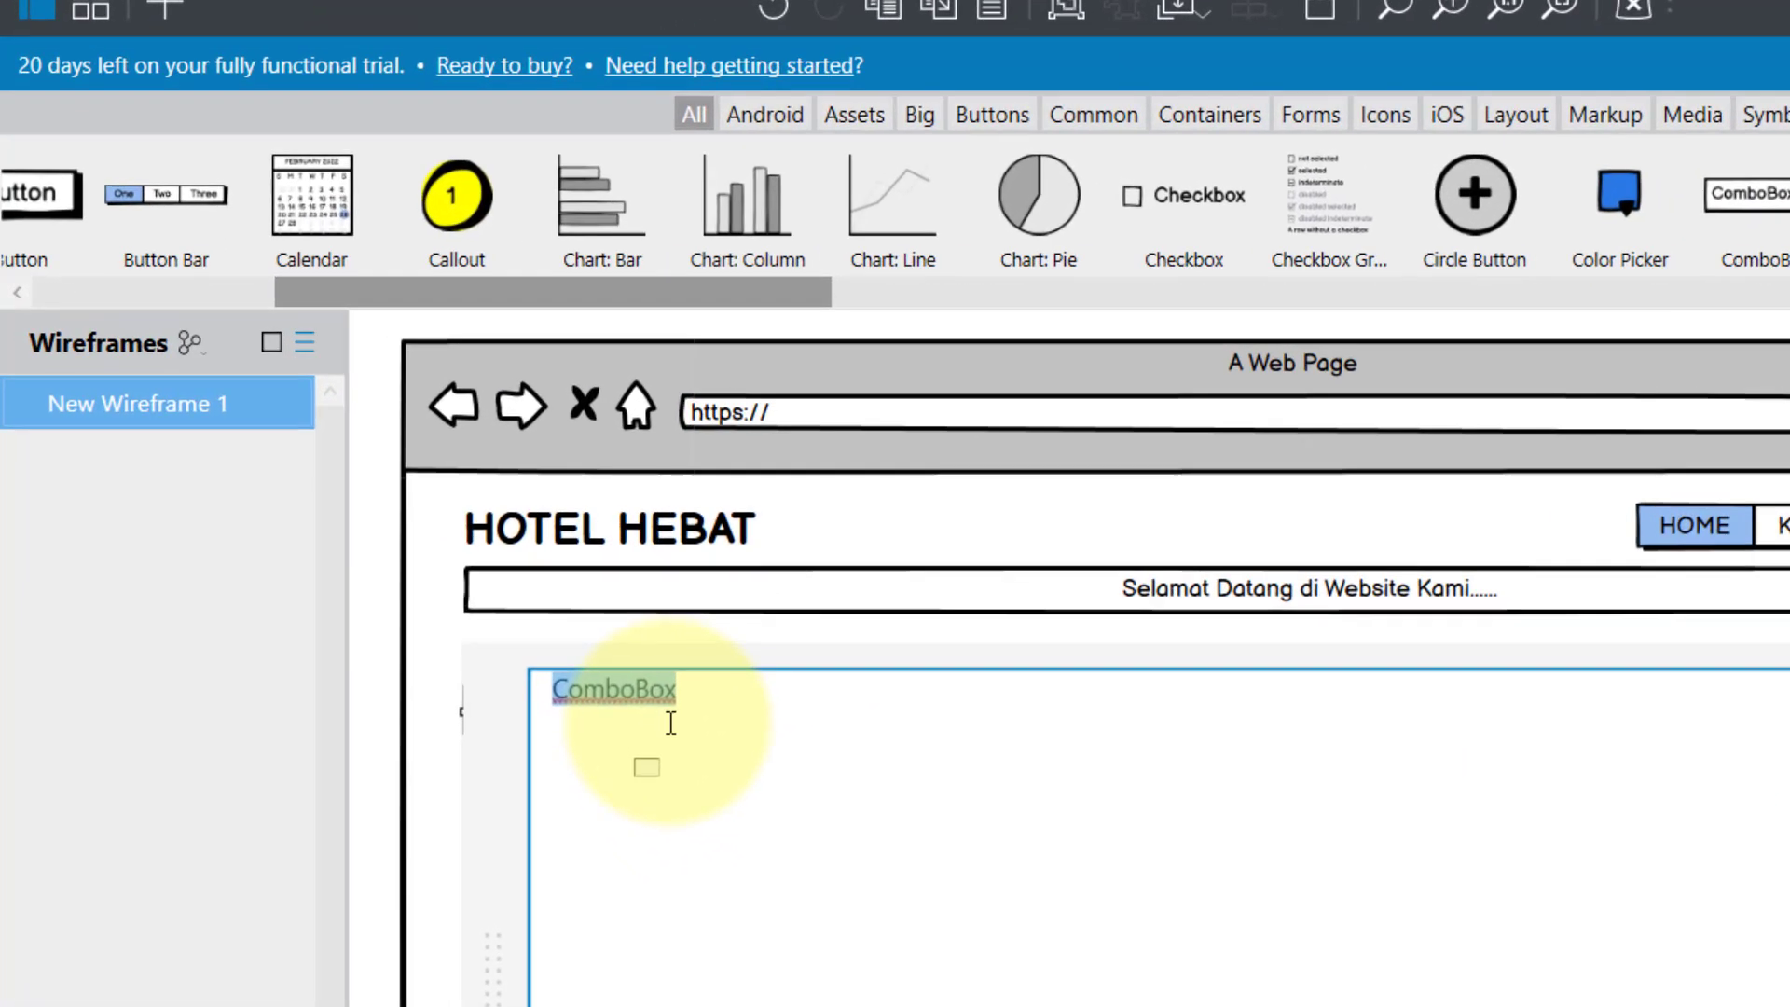
{"action": "type", "text": "Pilih Kela"}
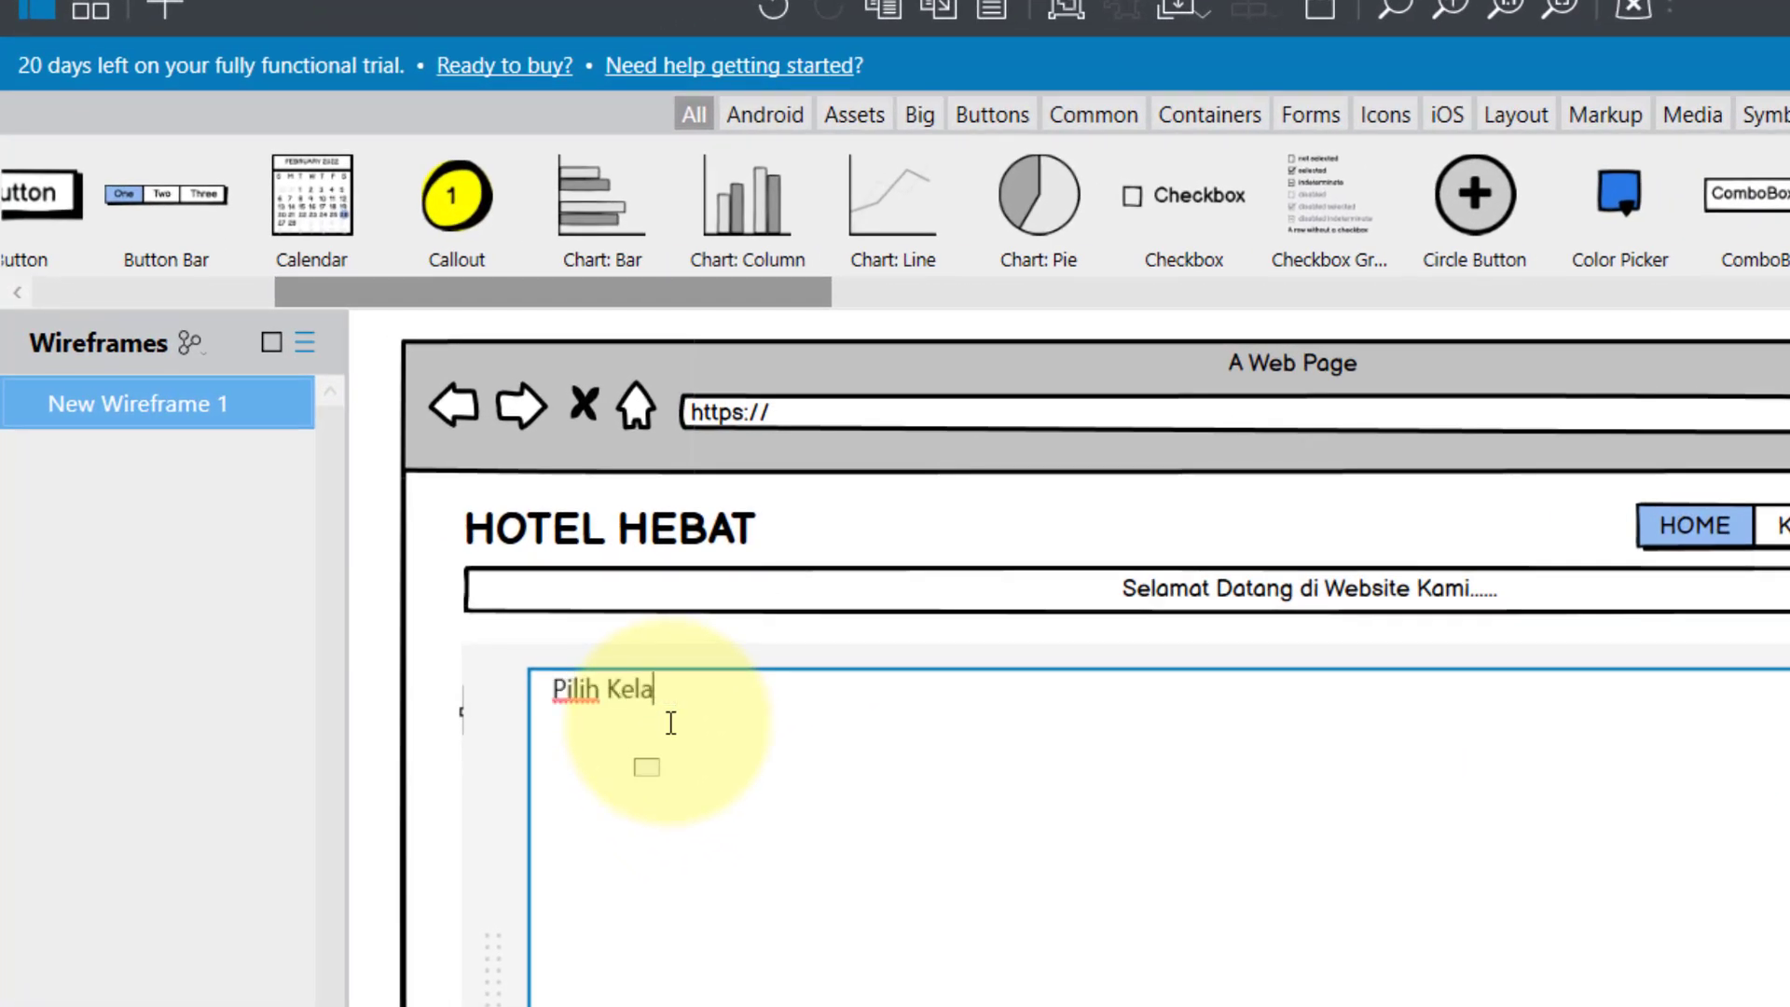
{"action": "type", "text": "s Kamar"}
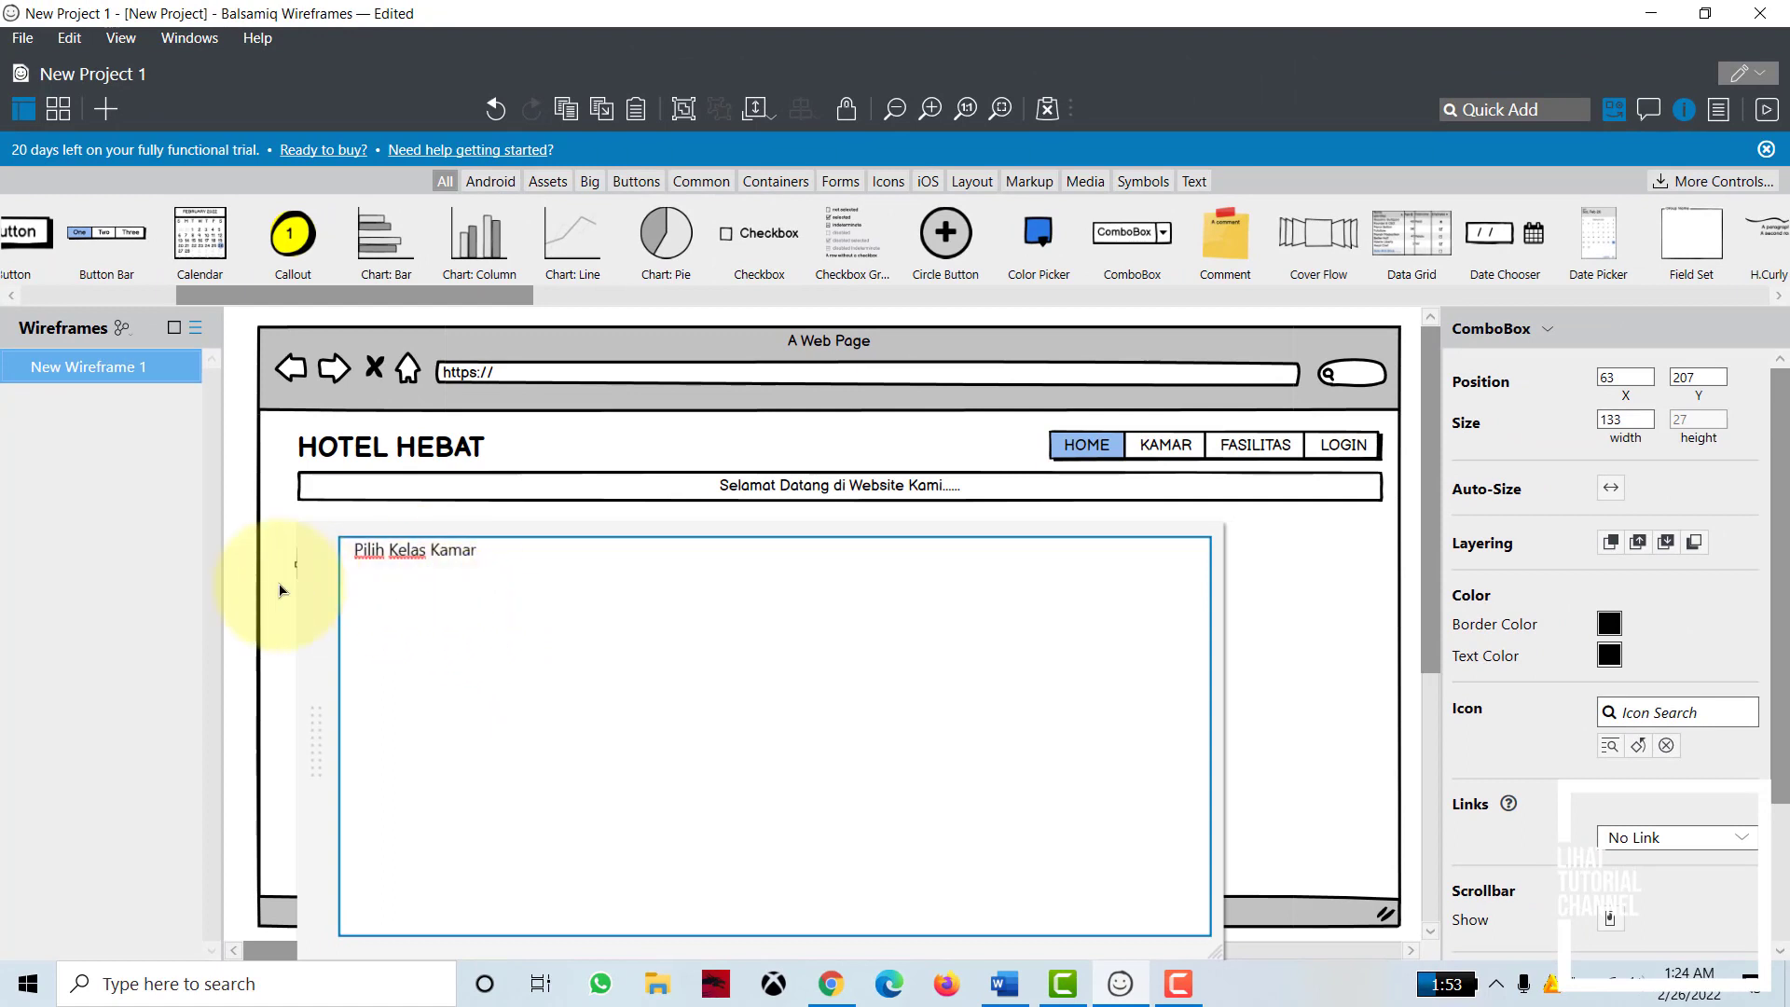
{"action": "left_click", "coordinate": [280, 589]}
Step: Move the "Pilih Kelas Kamar" label and its ComboBox slightly up, with the ComboBox at about Y 202
{"action": "left_click", "coordinate": [357, 580]}
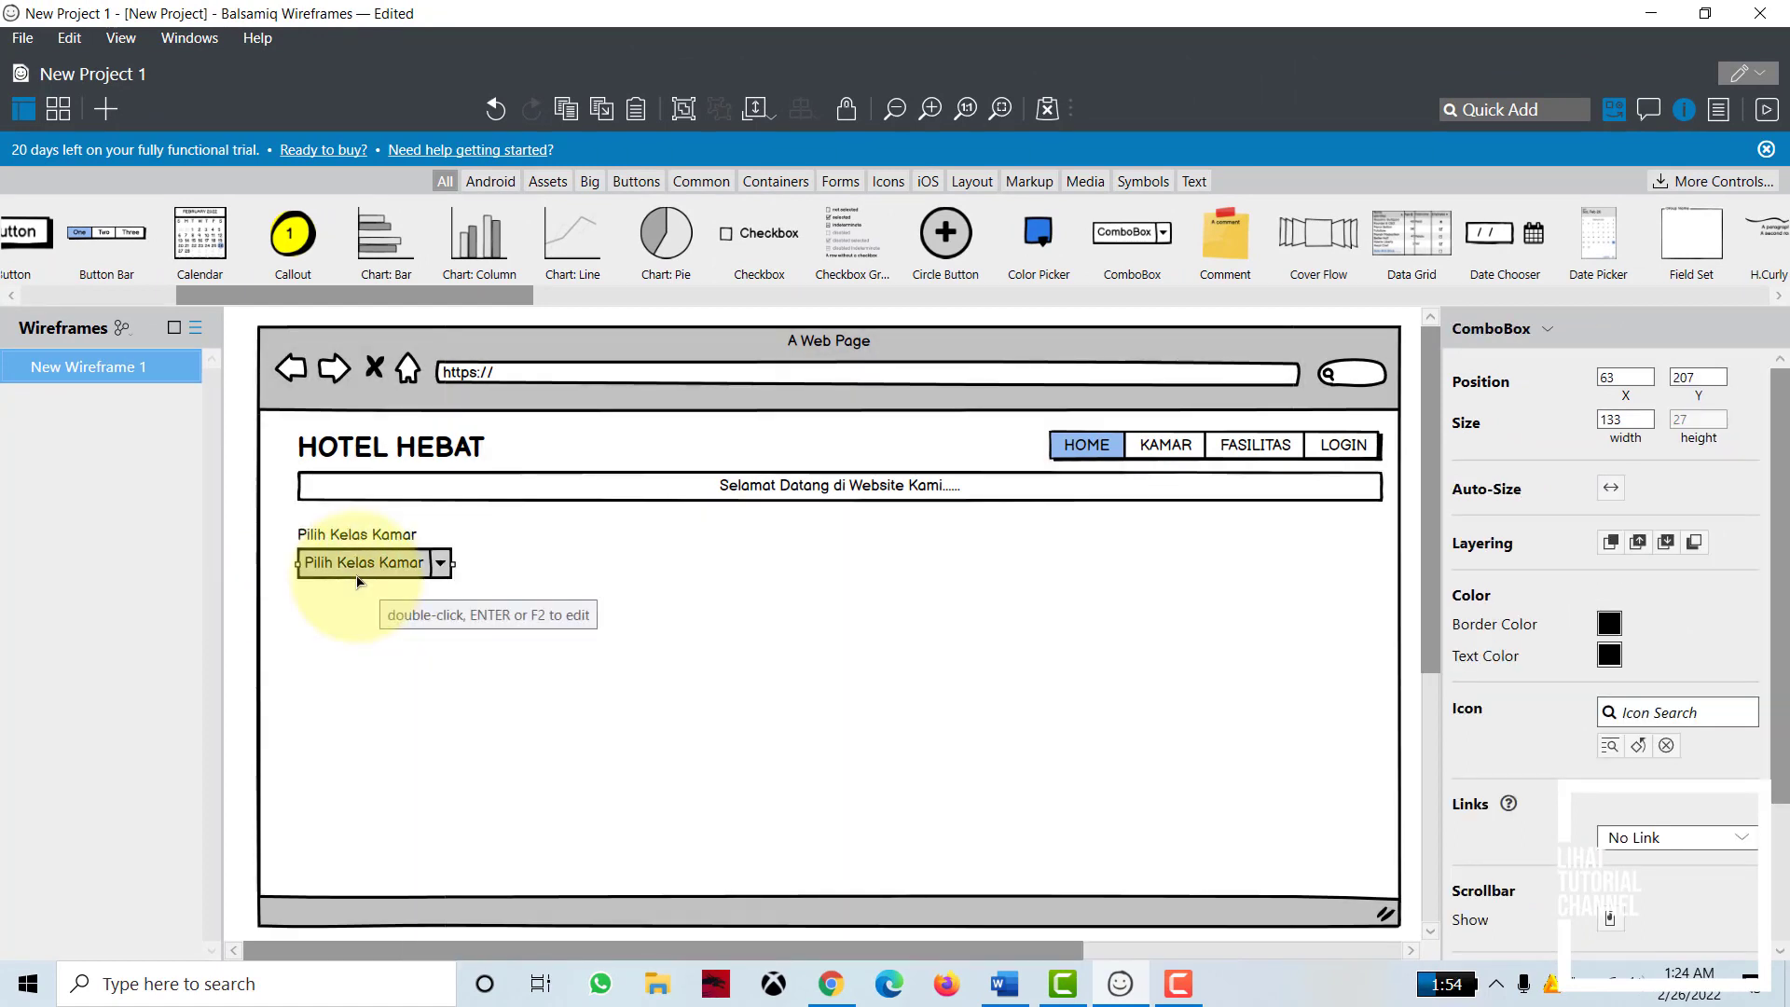
{"action": "left_click", "coordinate": [361, 538]}
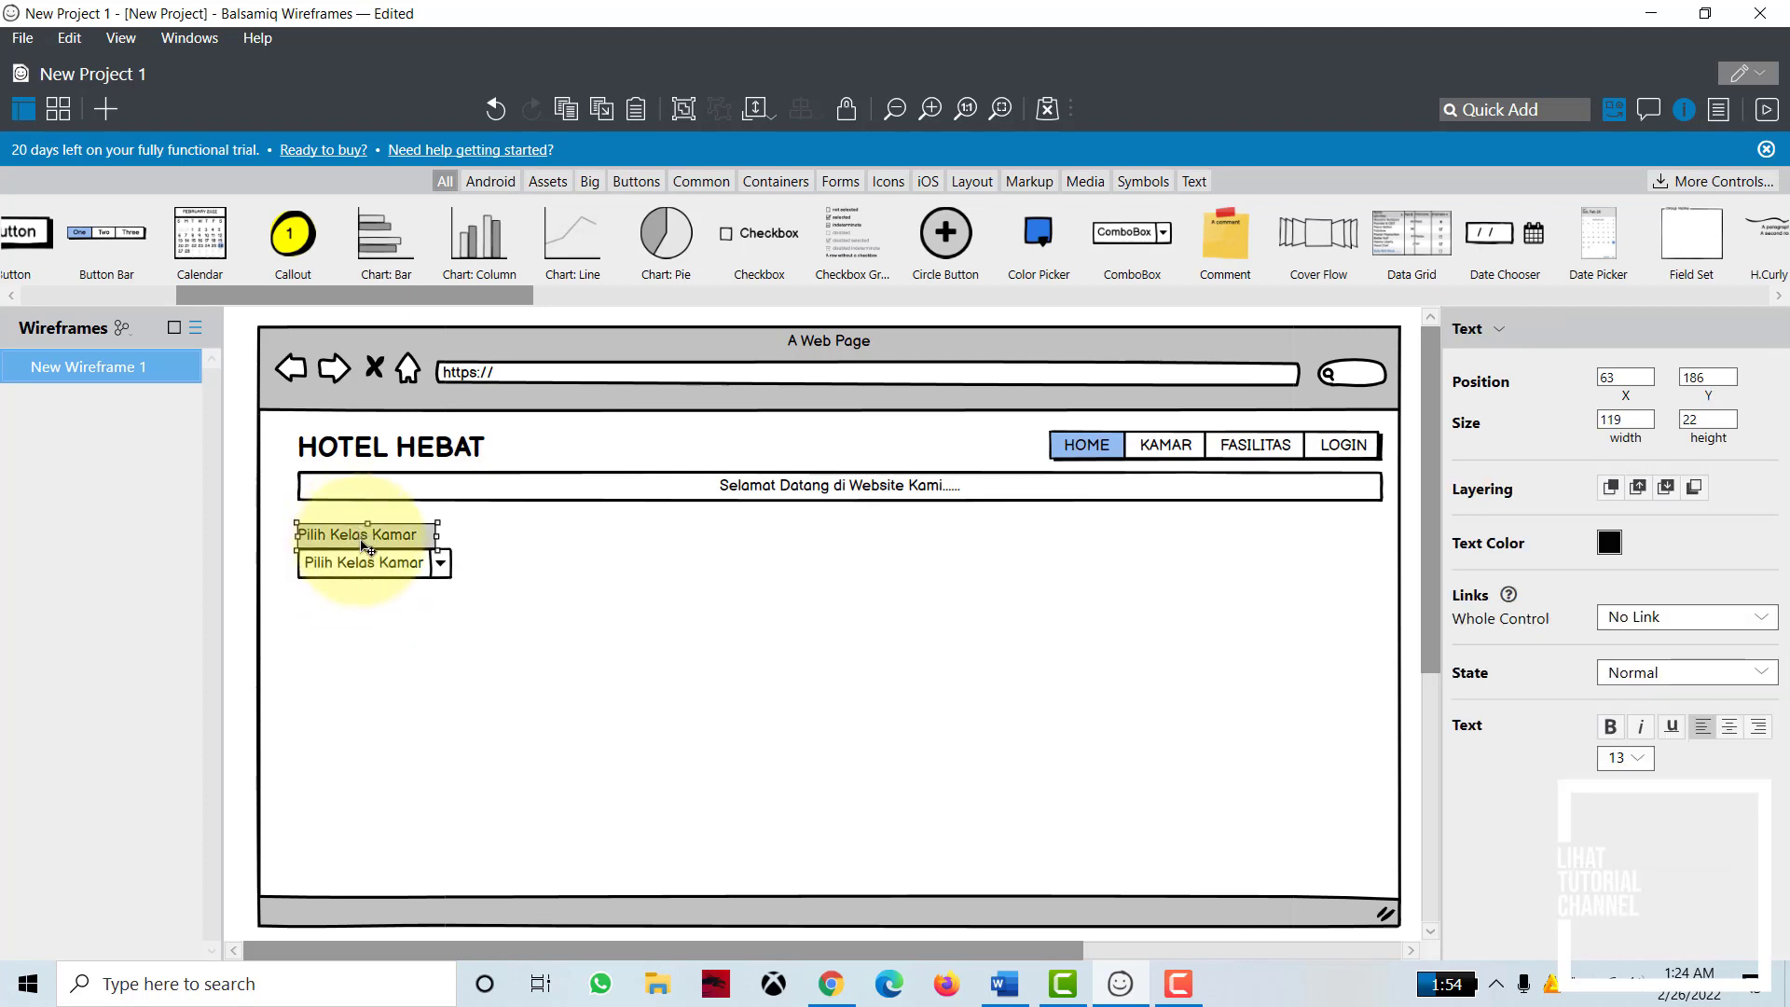
{"action": "left_click_drag", "start_coordinate": [364, 546], "coordinate": [364, 562]}
{"action": "left_click", "coordinate": [363, 564]}
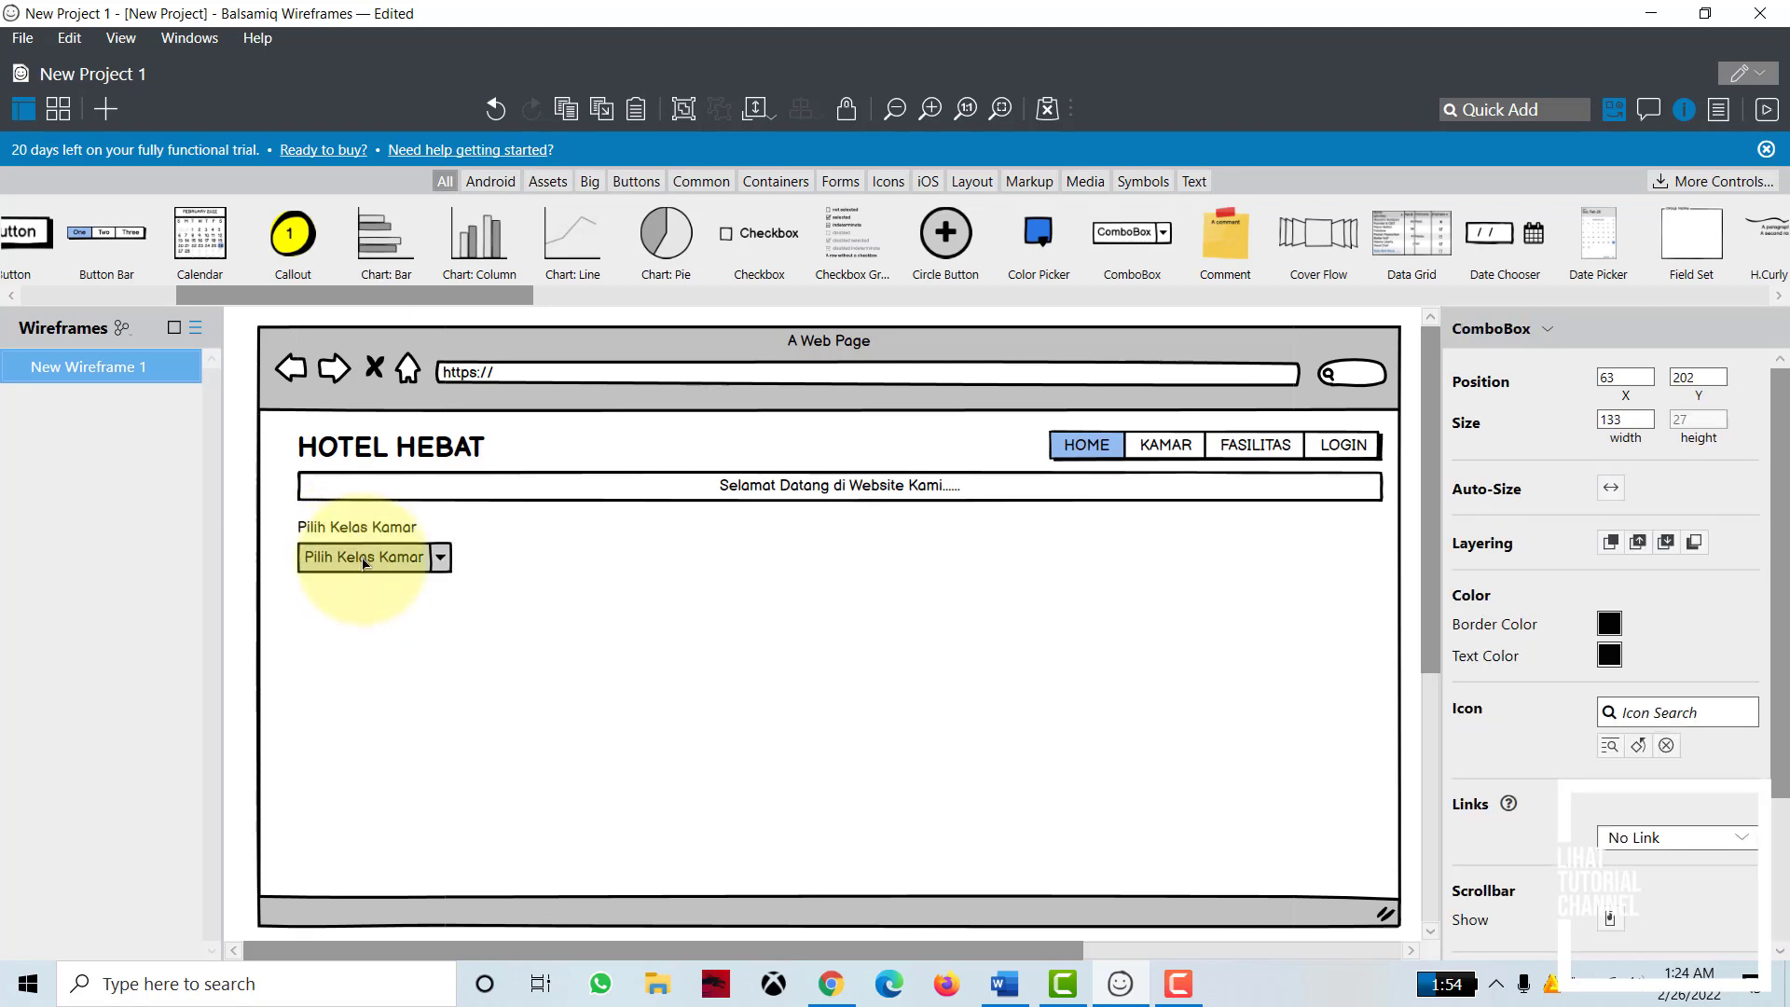
{"action": "left_click", "coordinate": [251, 548]}
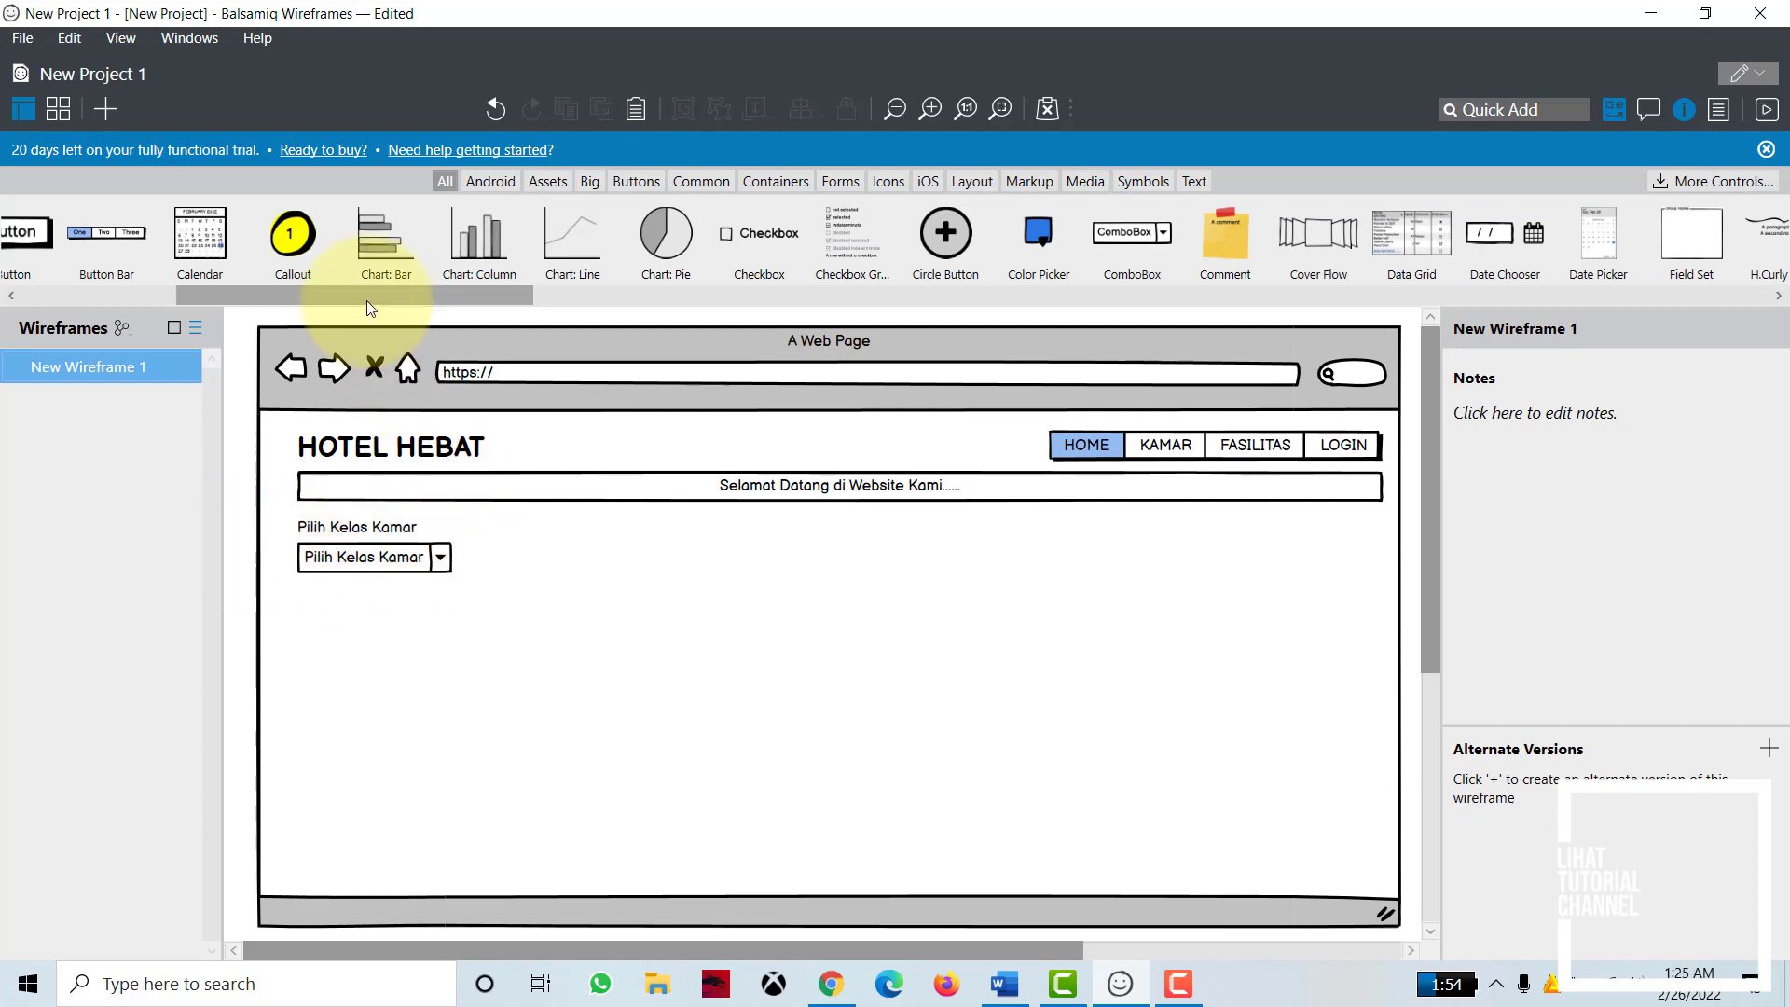
Step: Add an H.Rule below the ComboBox at about X 63, Y 235, stretched to about 932 wide to match the welcome banner
{"action": "left_click_drag", "start_coordinate": [367, 298], "coordinate": [490, 293]}
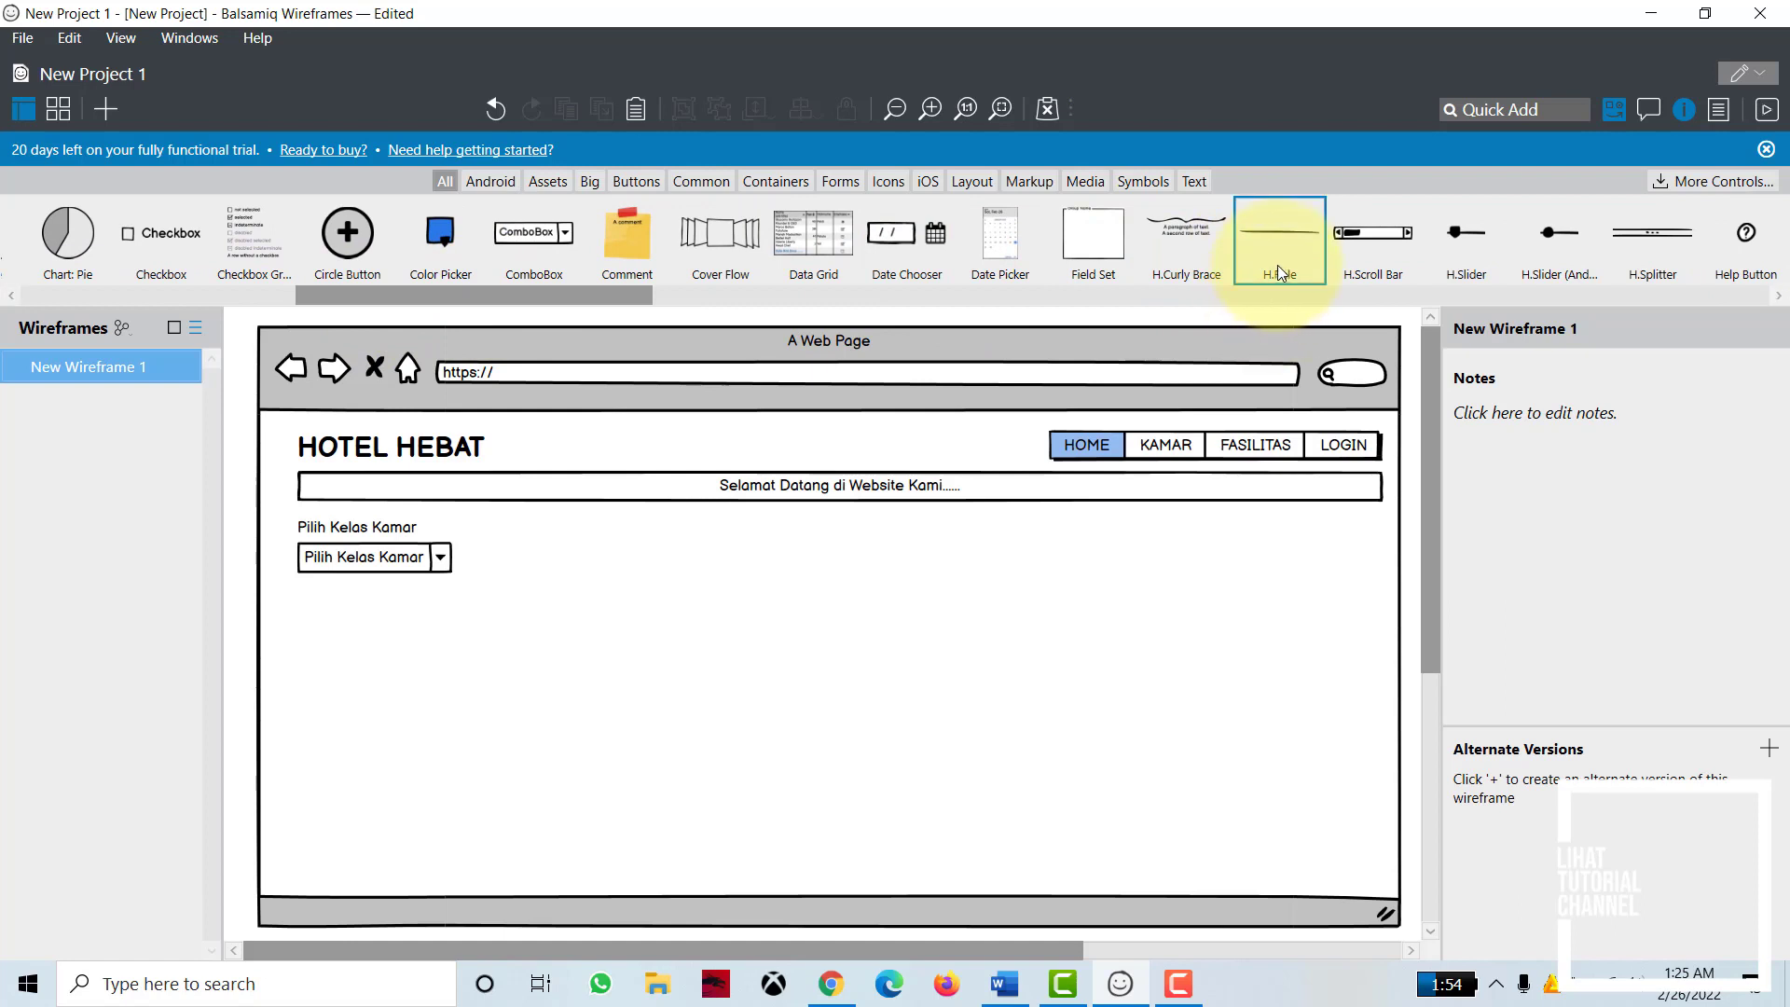
{"action": "left_click_drag", "start_coordinate": [1279, 272], "coordinate": [1366, 593]}
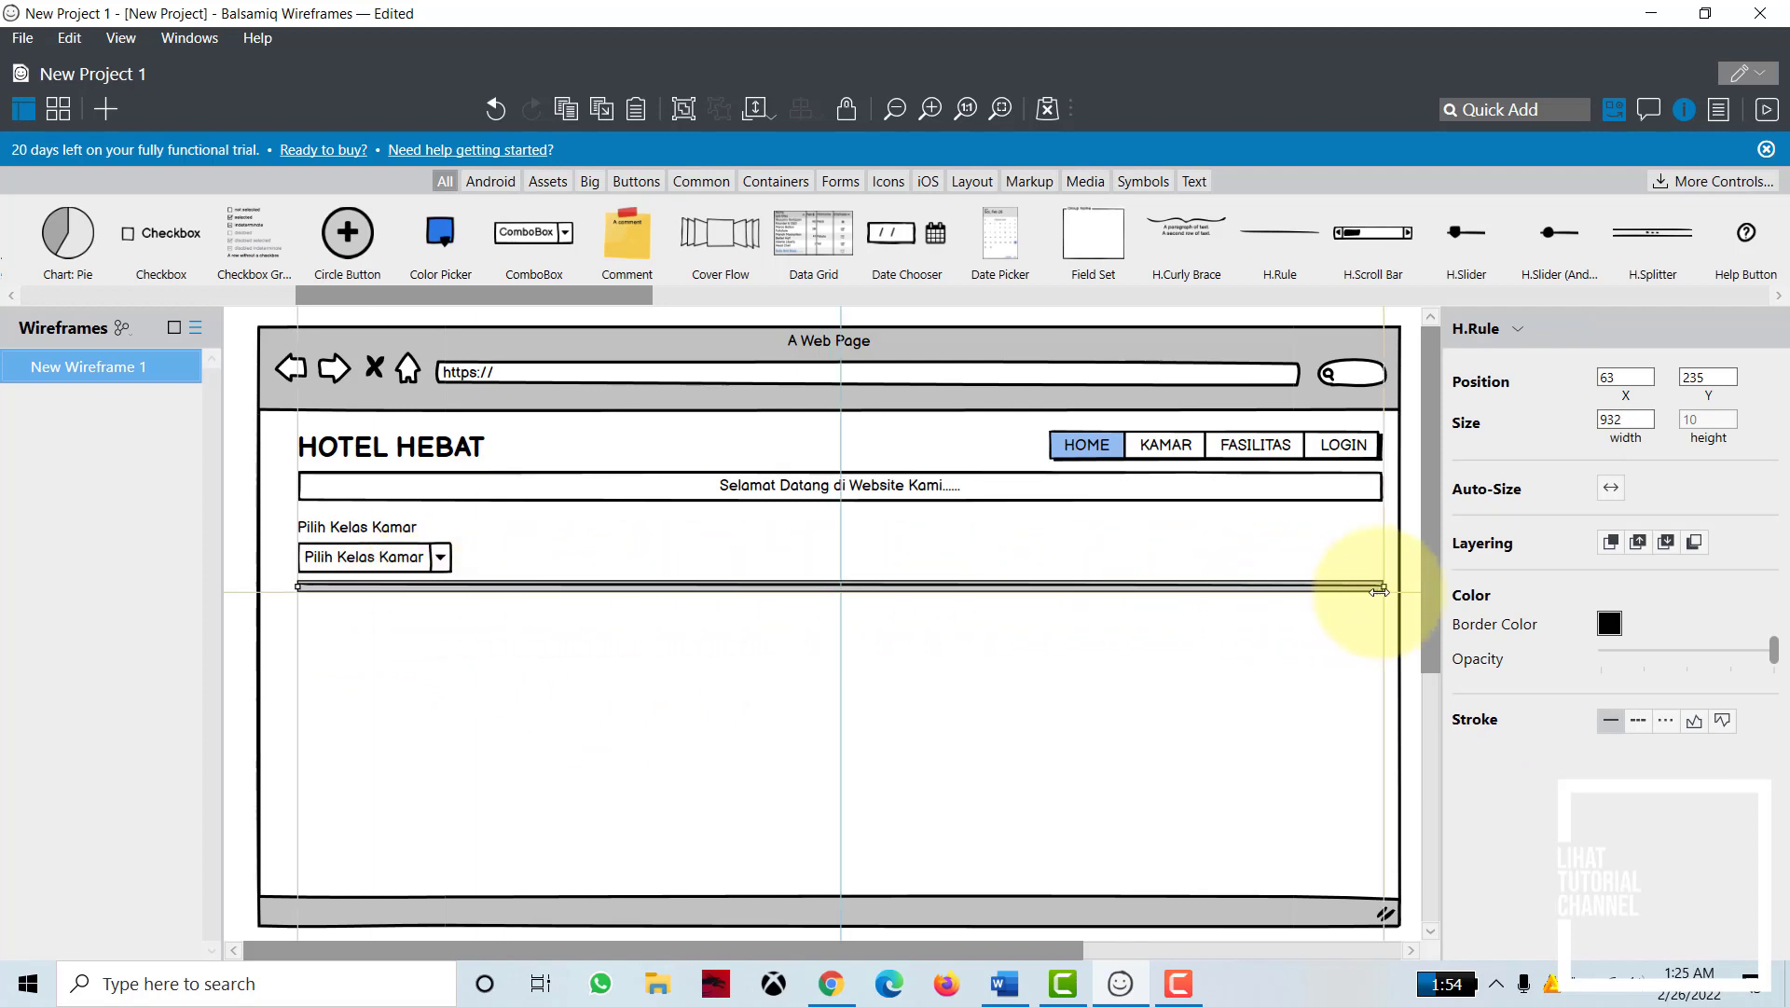
{"action": "left_click", "coordinate": [1244, 665]}
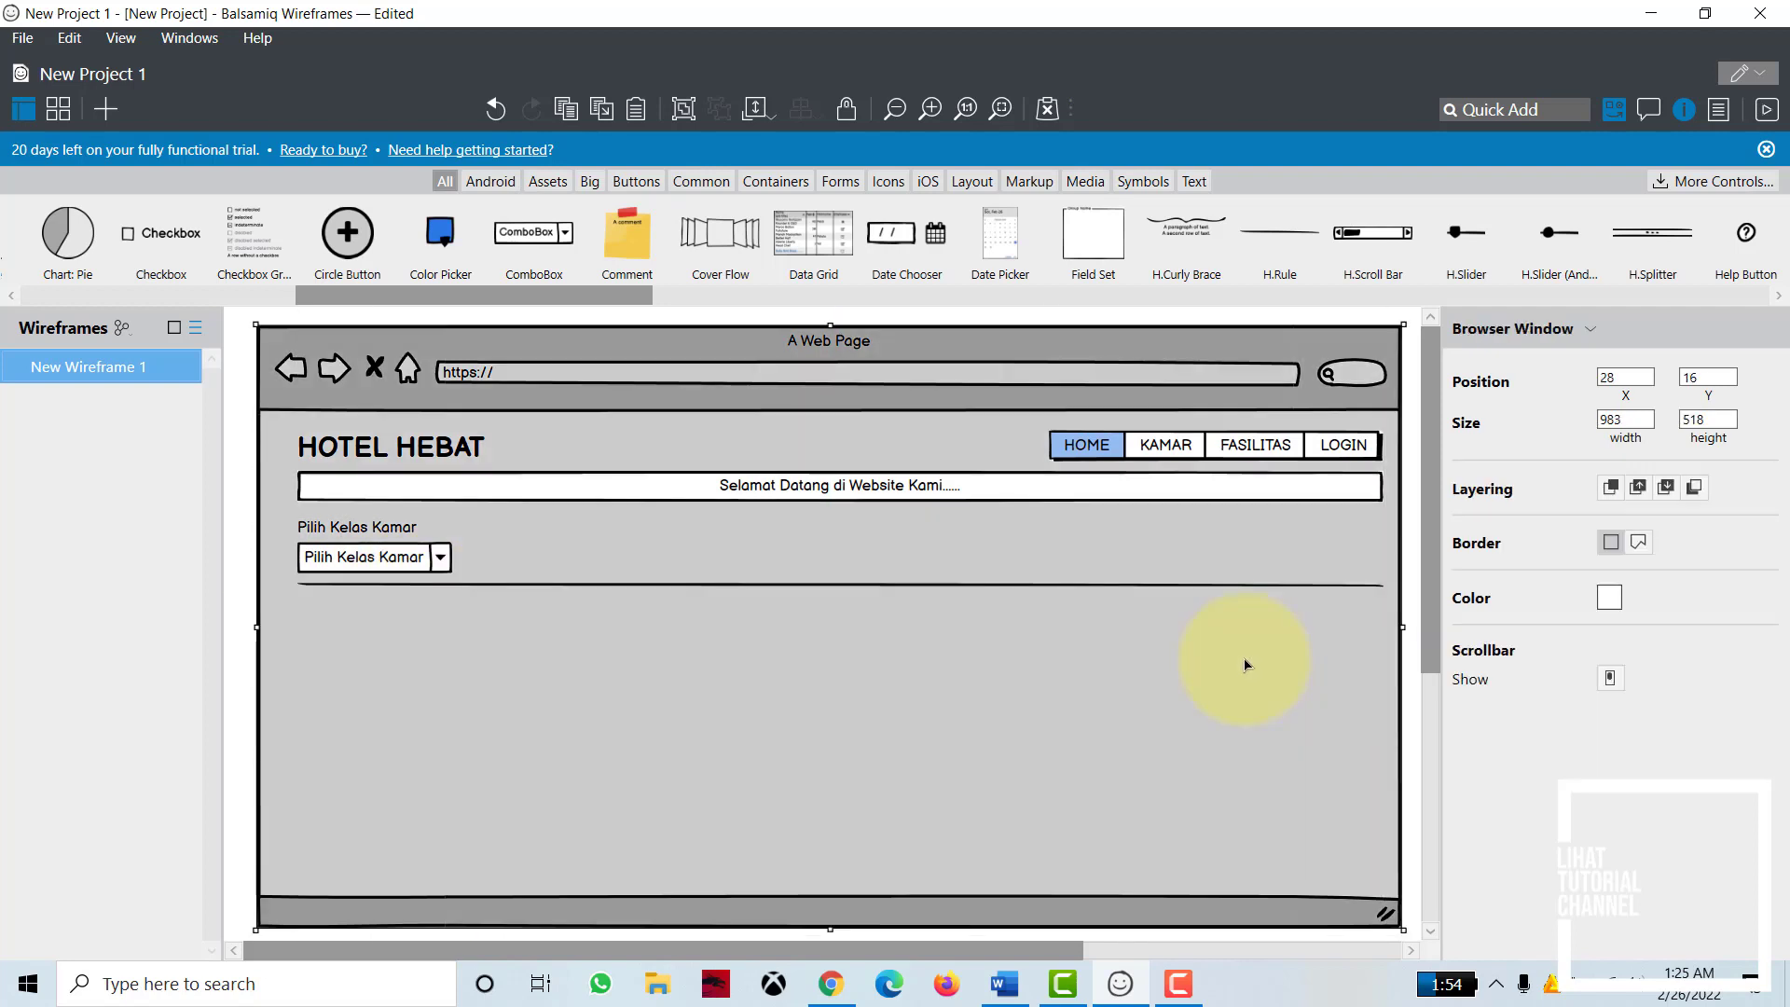
{"action": "left_click", "coordinate": [244, 551]}
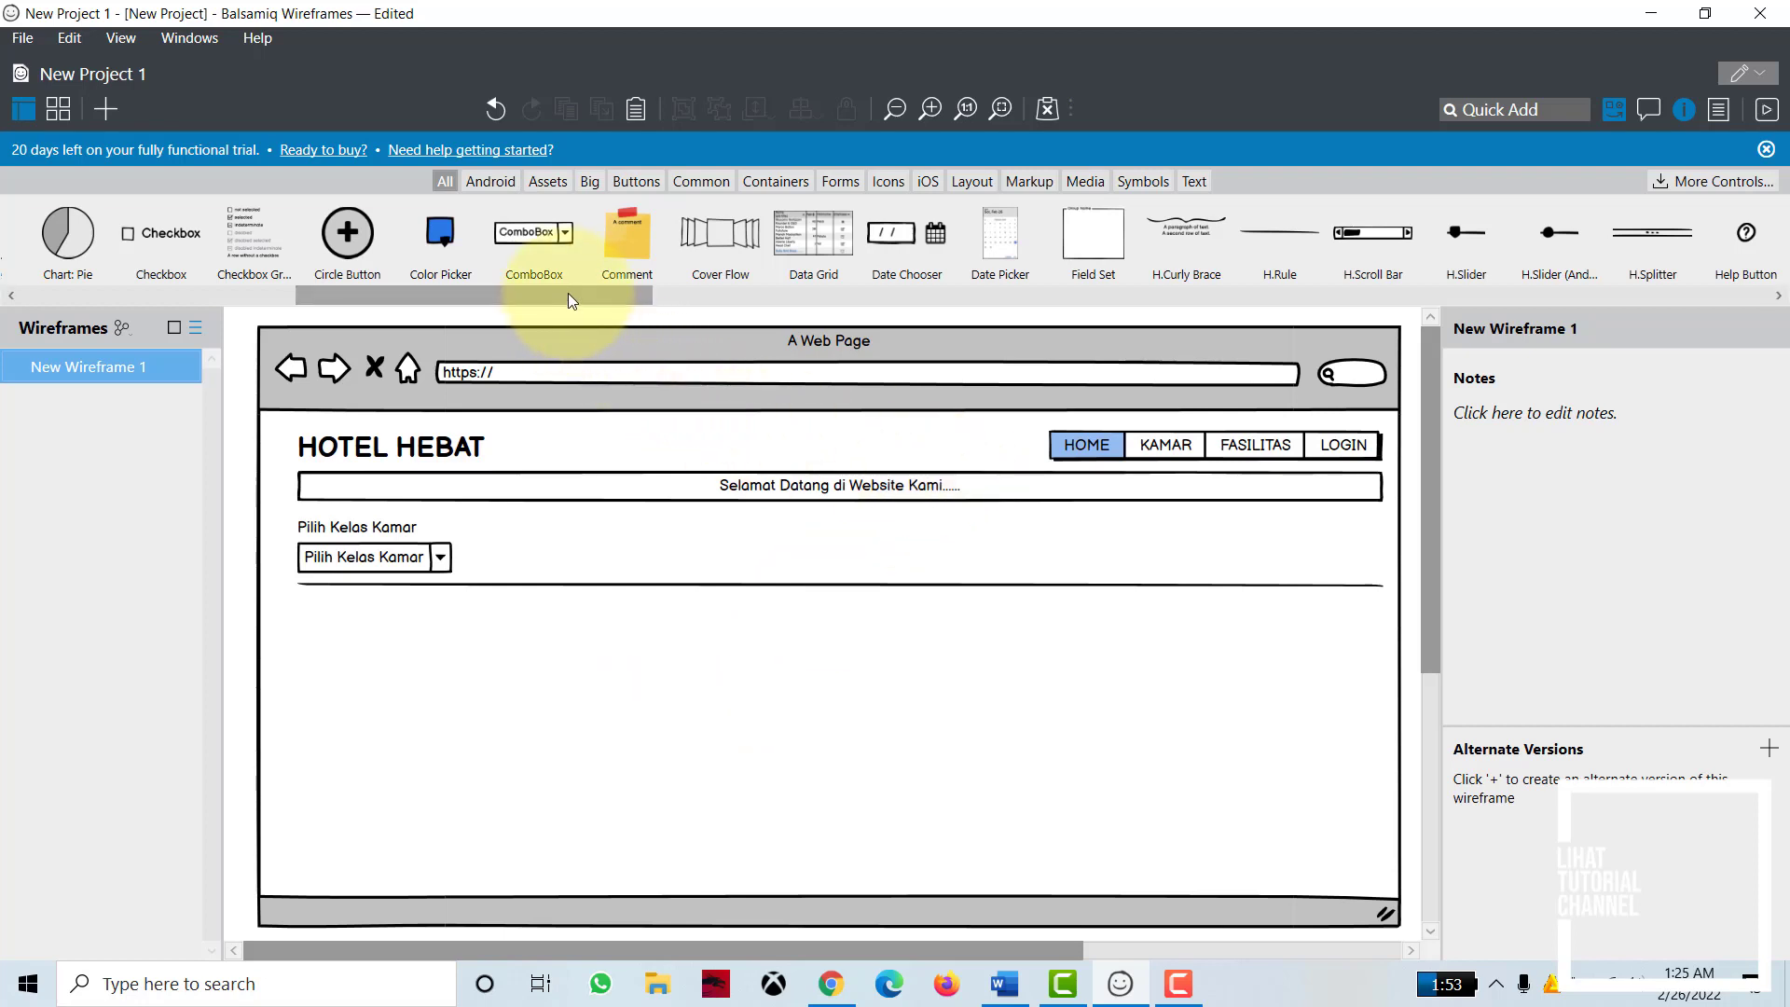
Step: Add an Image placeholder below the horizontal rule, aligned with the ComboBox's left edge
{"action": "left_click_drag", "start_coordinate": [568, 292], "coordinate": [699, 291]}
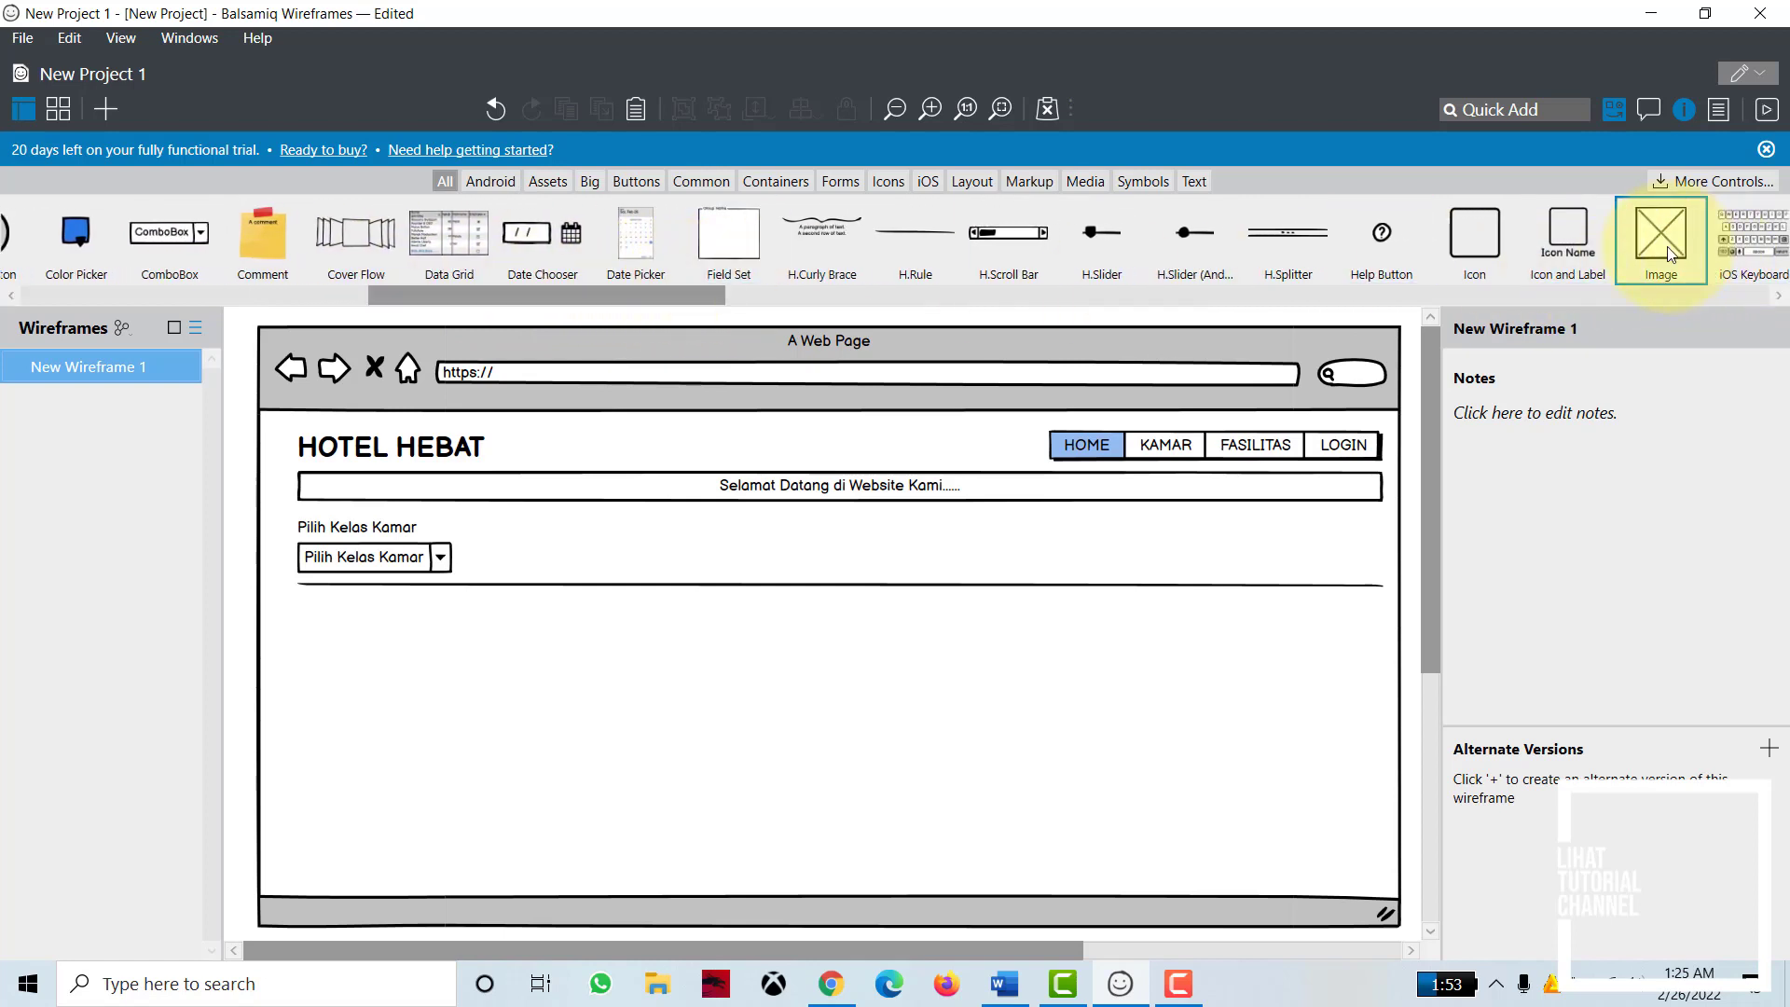
{"action": "left_click_drag", "start_coordinate": [1670, 271], "coordinate": [354, 669]}
{"action": "left_click", "coordinate": [460, 672]}
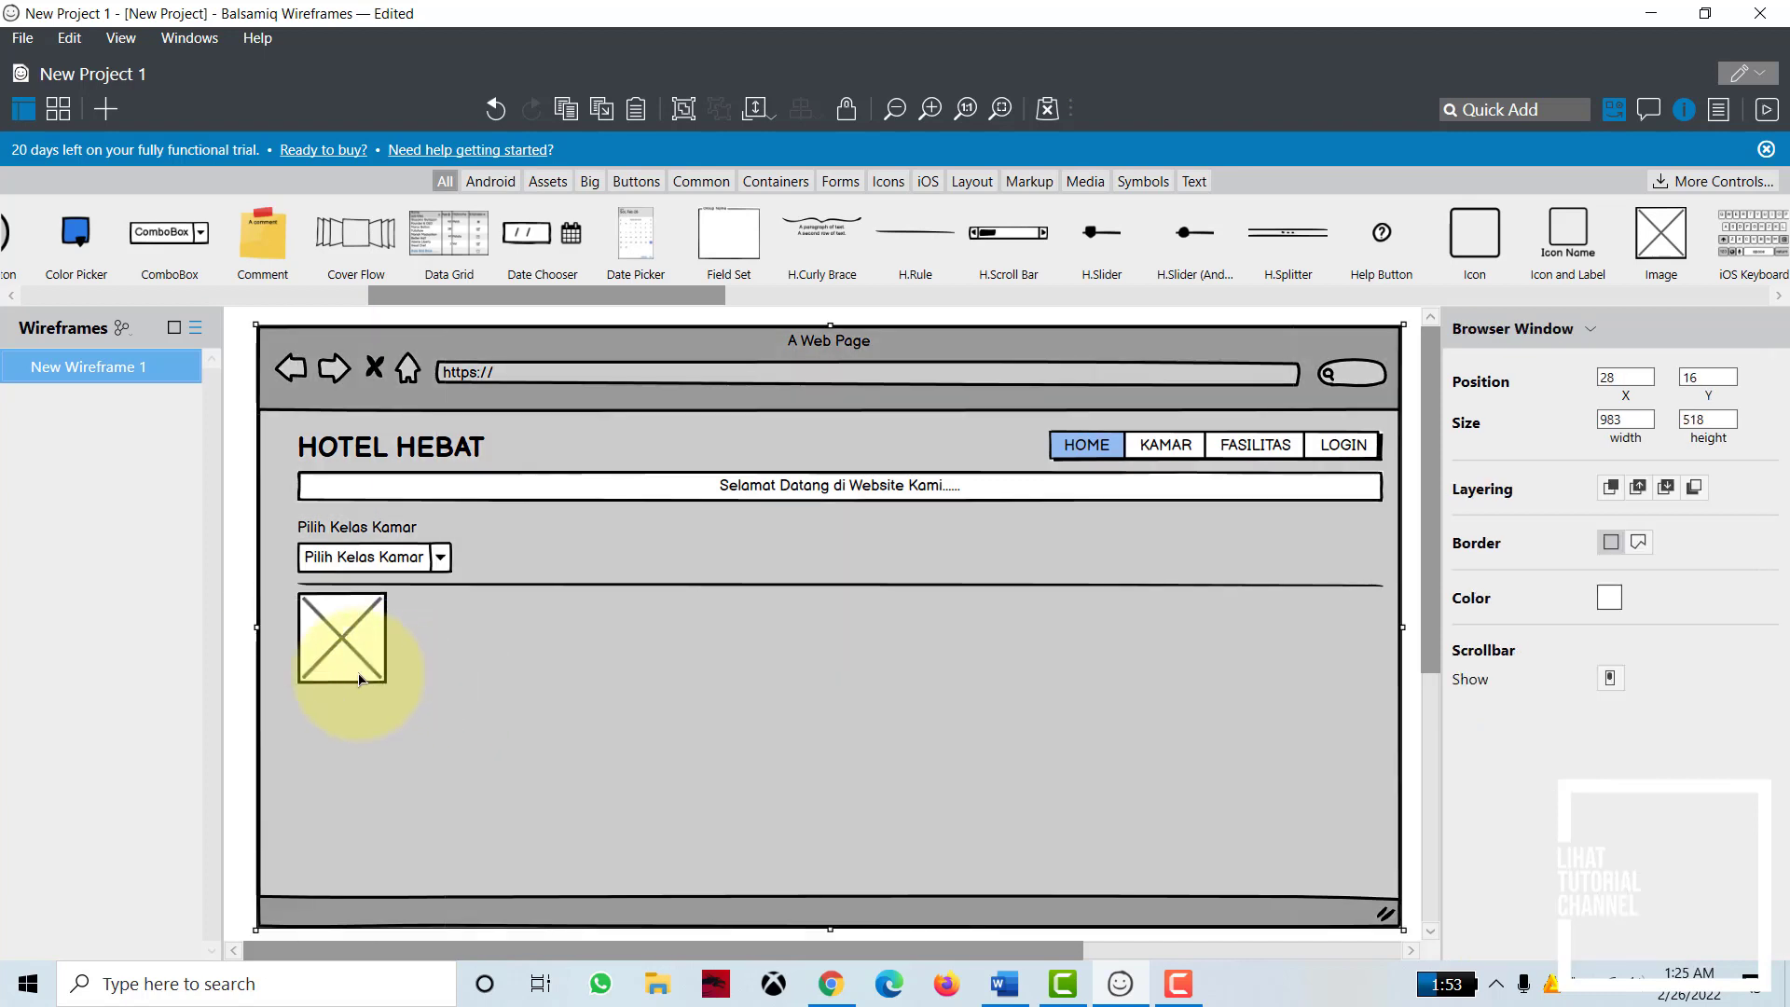
Step: Enlarge the Image placeholder to about 201 by 167, keeping its upper-left corner at X 63, Y 245
{"action": "left_click", "coordinate": [364, 633]}
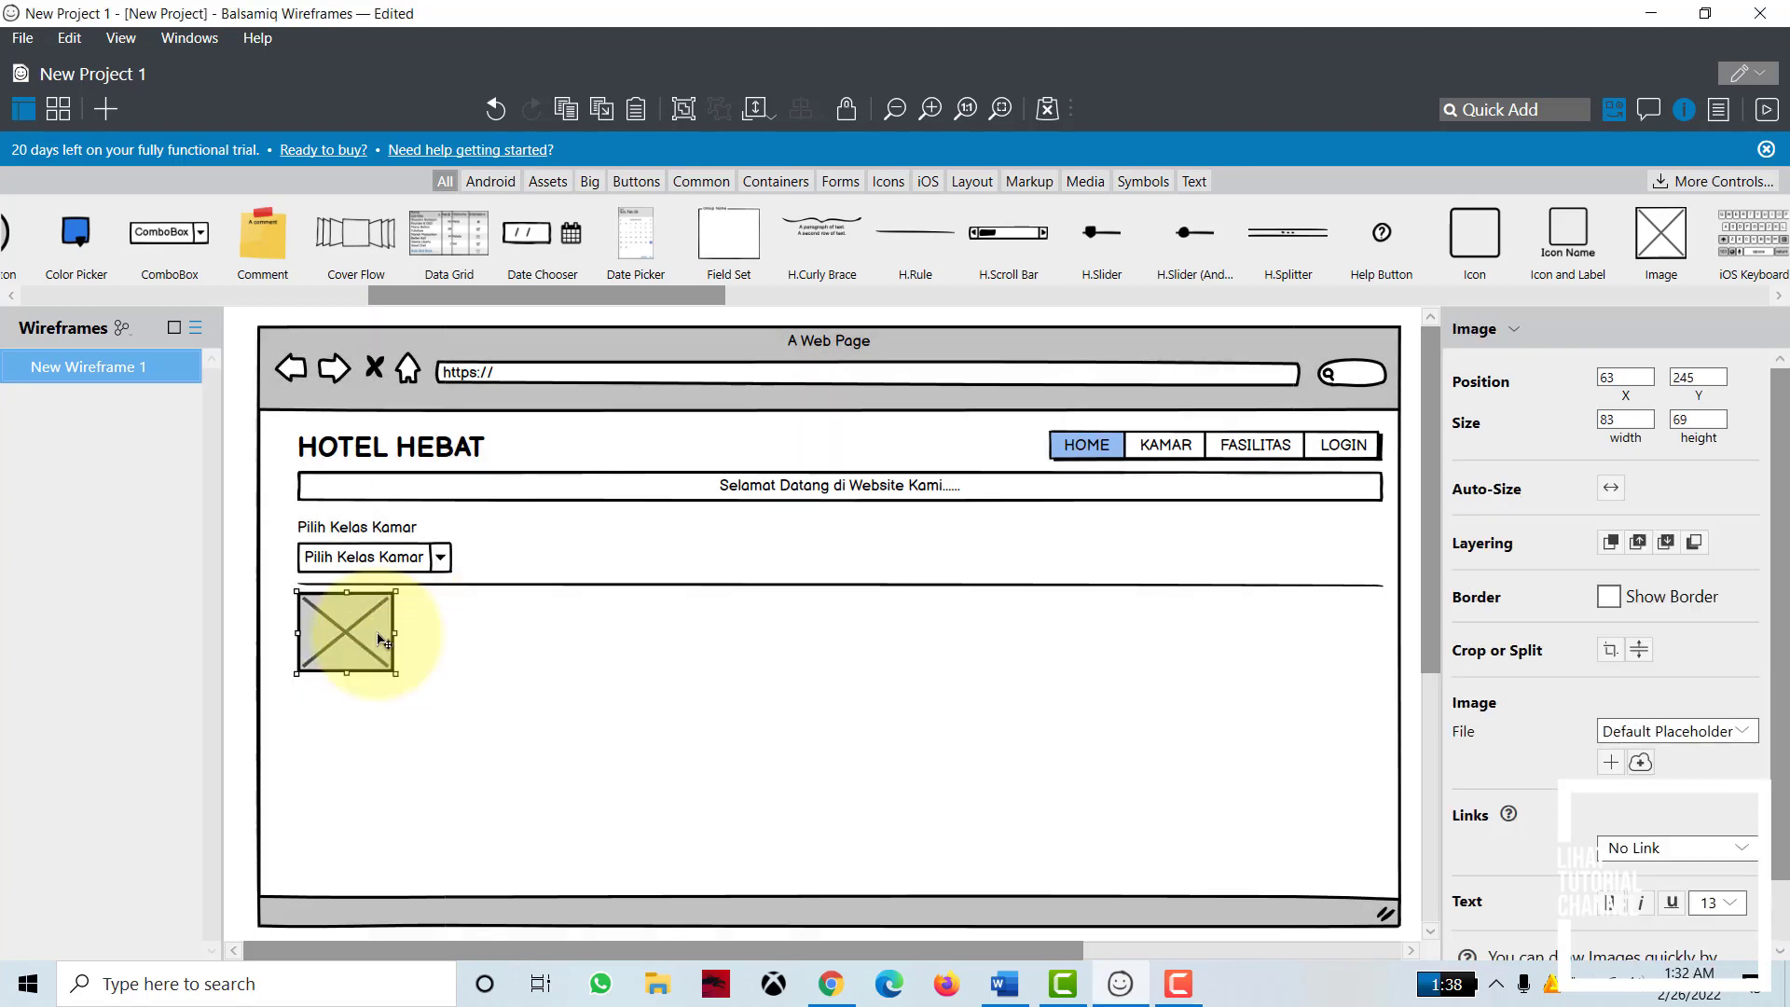
{"action": "left_click", "coordinate": [397, 680]}
{"action": "left_click", "coordinate": [360, 647]}
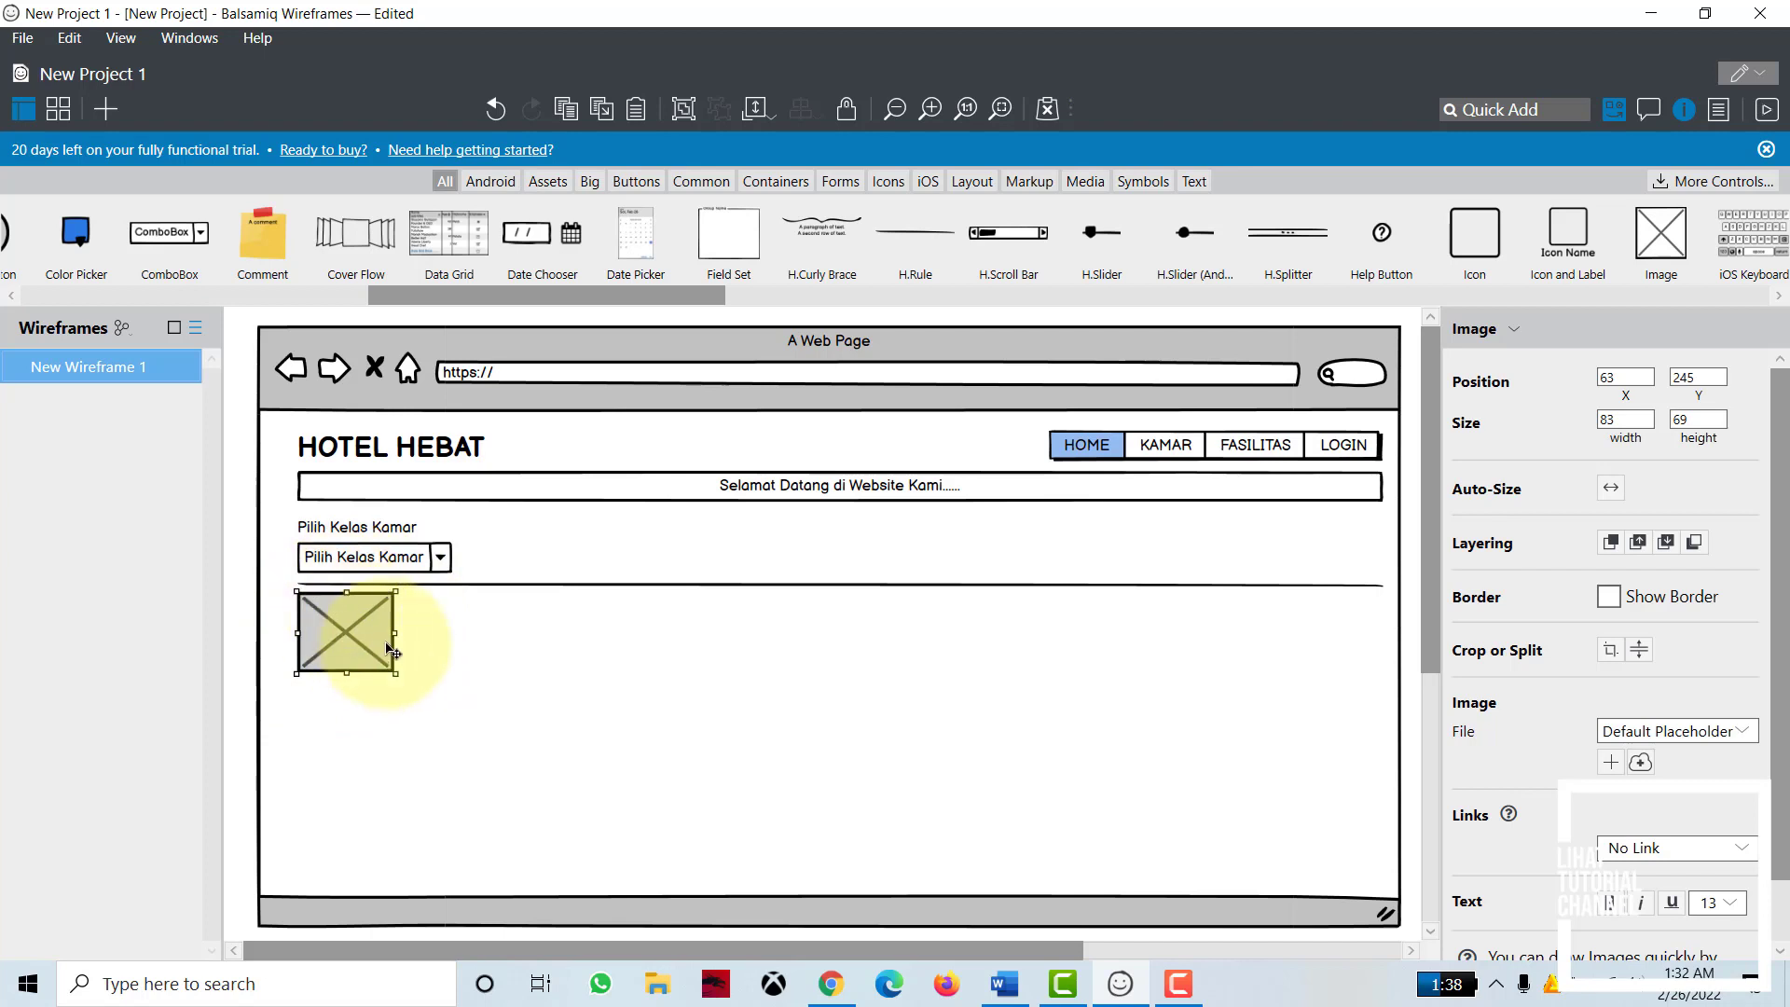
{"action": "left_click_drag", "start_coordinate": [395, 674], "coordinate": [394, 677]}
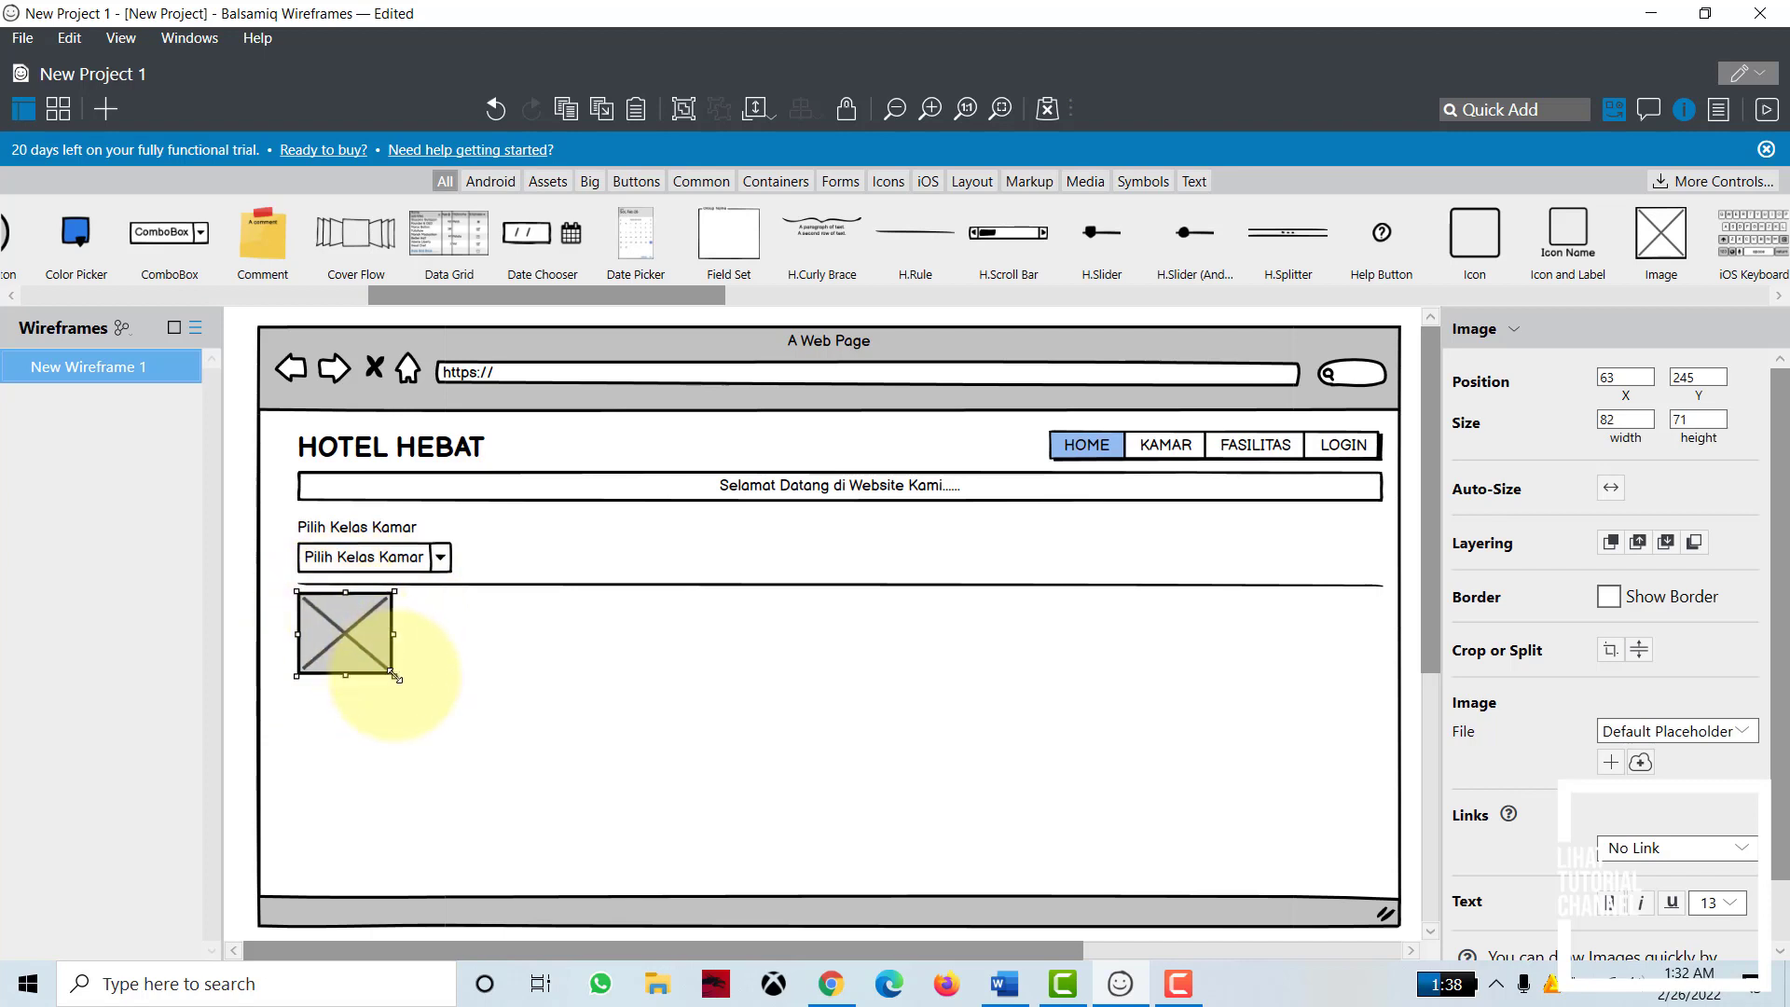
{"action": "left_click_drag", "start_coordinate": [395, 677], "coordinate": [532, 817]}
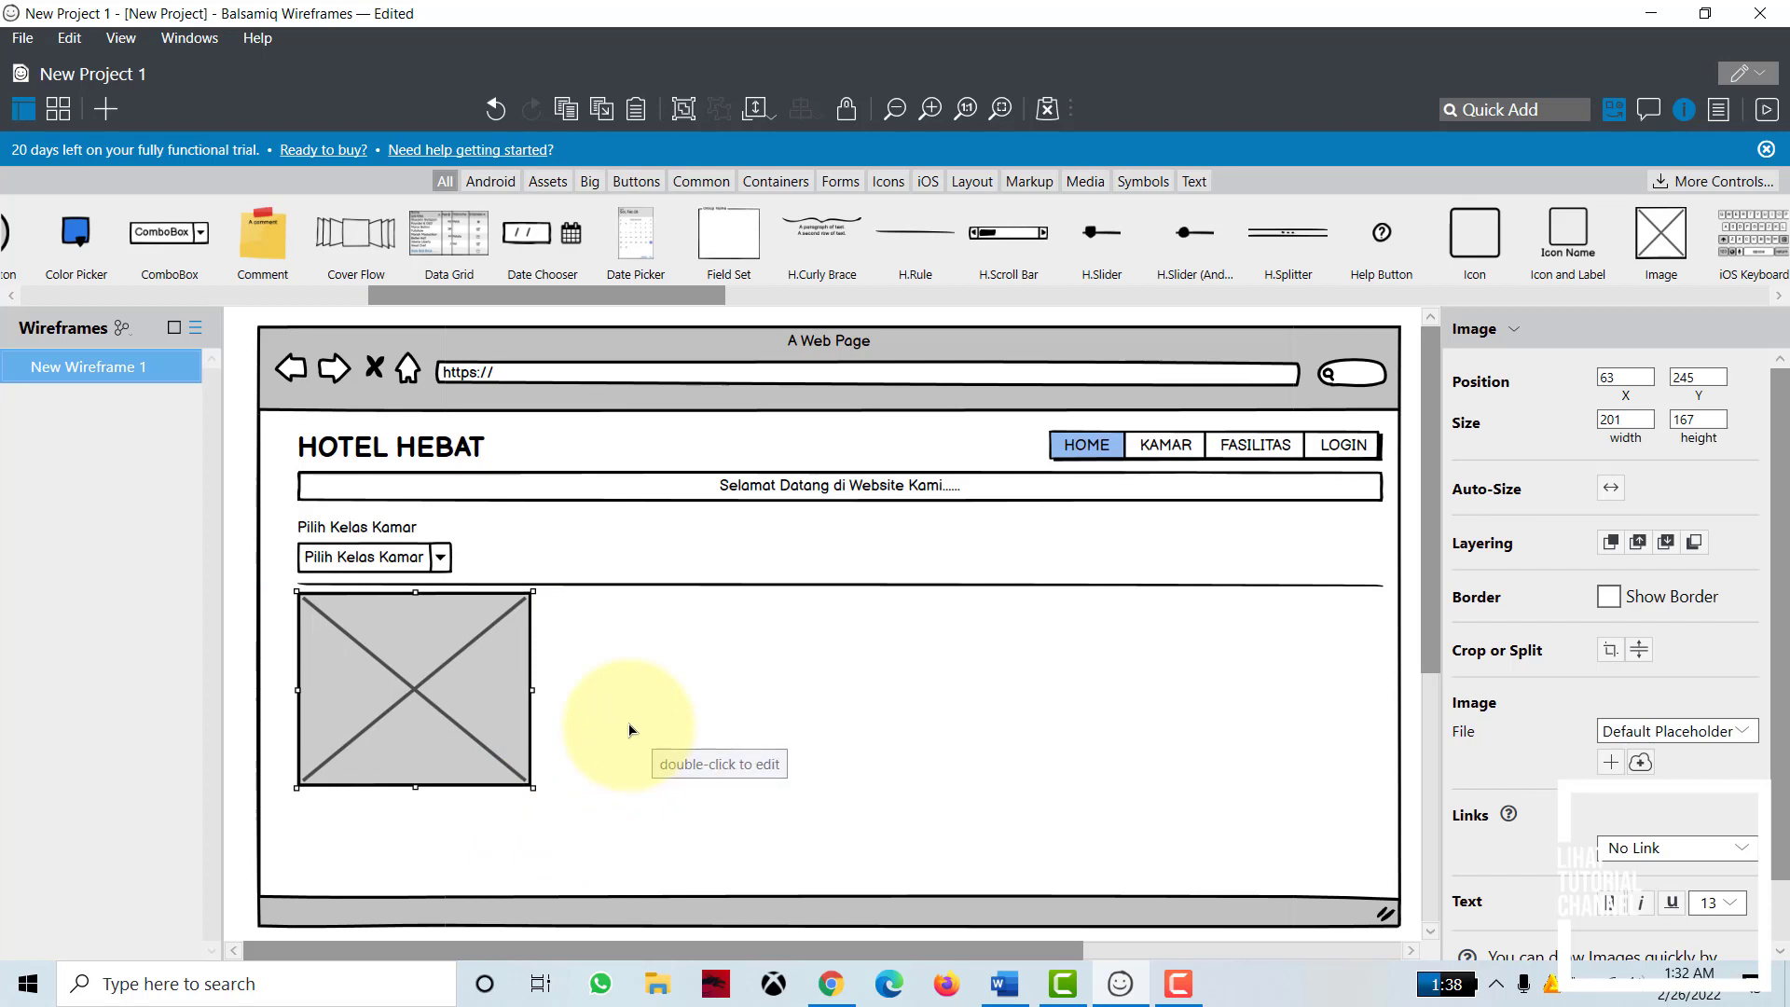
{"action": "left_click", "coordinate": [627, 726]}
Step: Copy the Image placeholder and place the duplicate beside it at about X 280, Y 245
{"action": "left_click", "coordinate": [496, 706]}
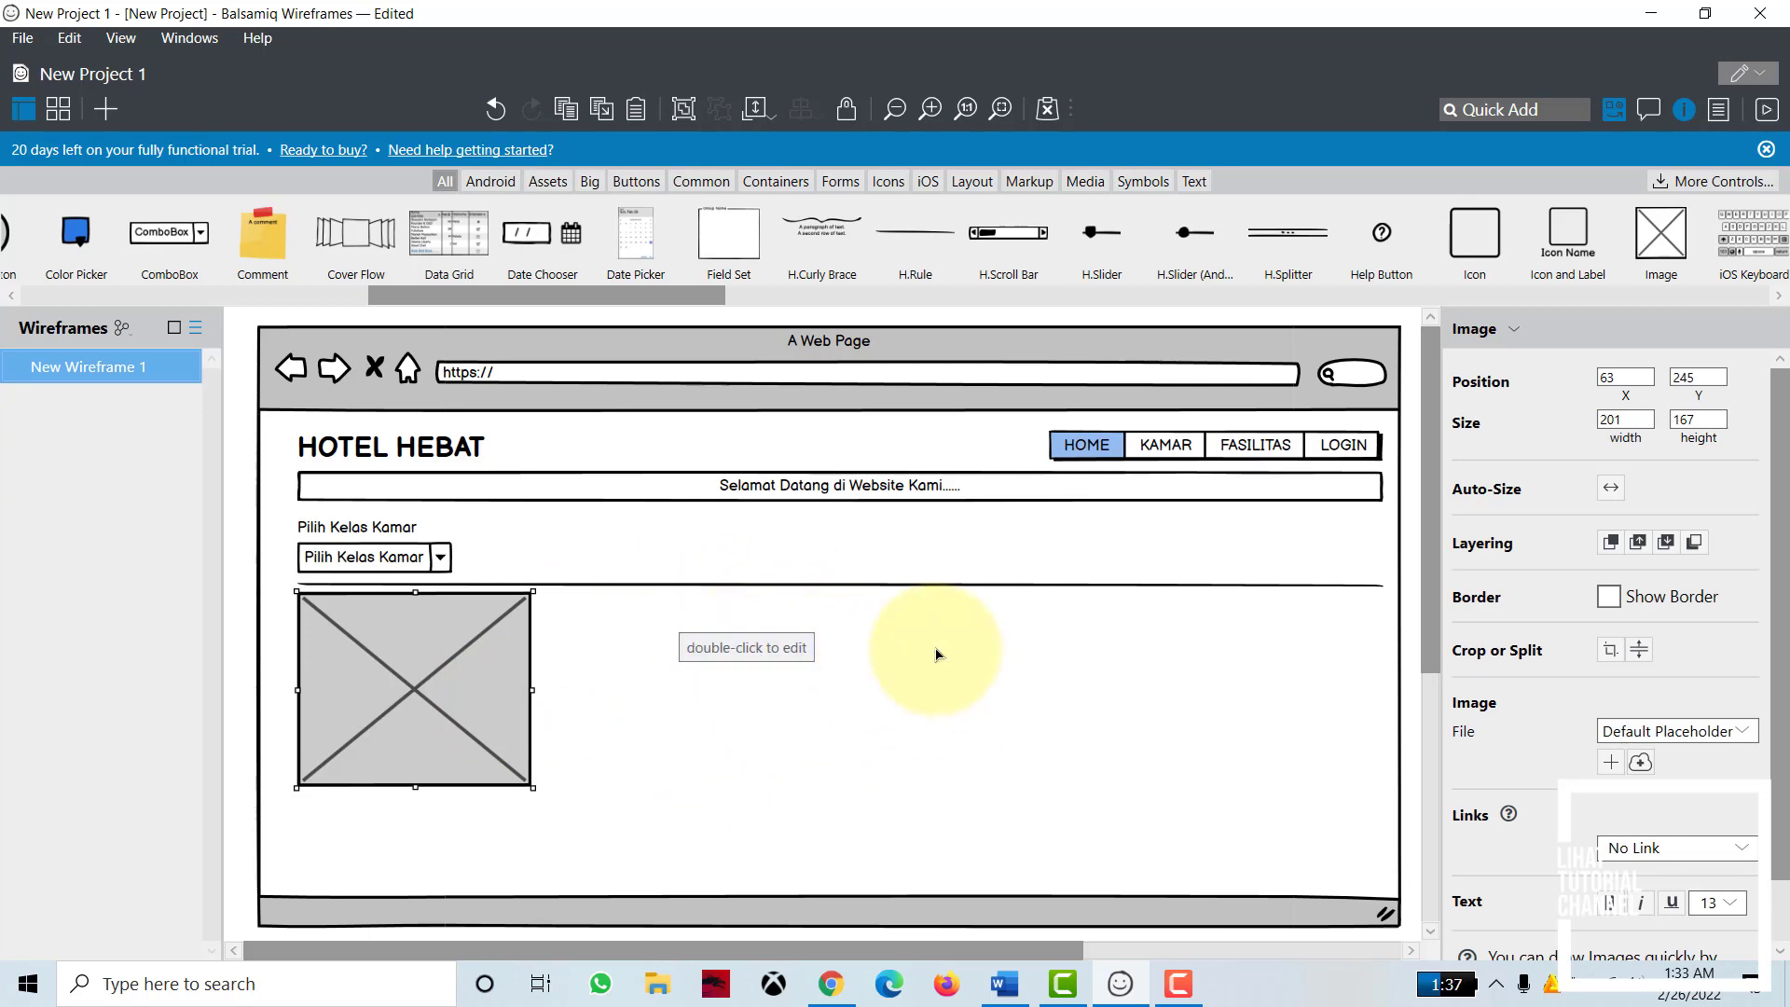
{"action": "right_click", "coordinate": [501, 725]}
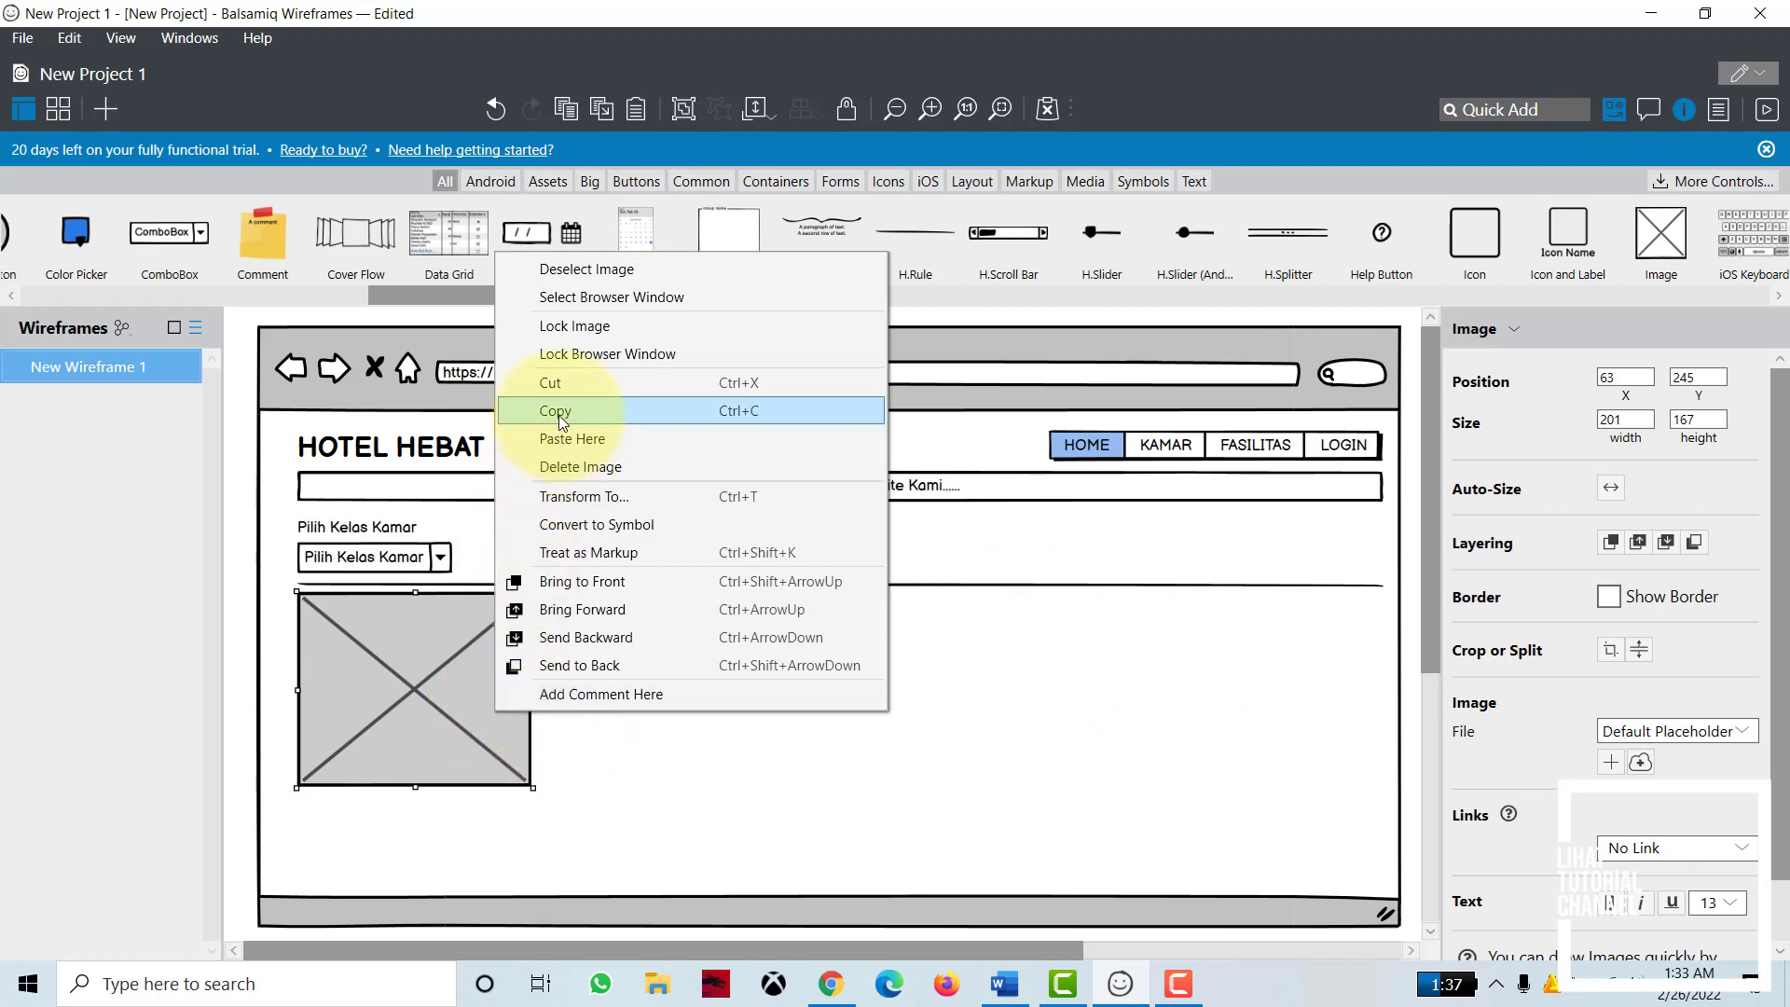
{"action": "left_click", "coordinate": [518, 407]}
{"action": "left_click", "coordinate": [685, 715]}
{"action": "right_click", "coordinate": [686, 714]}
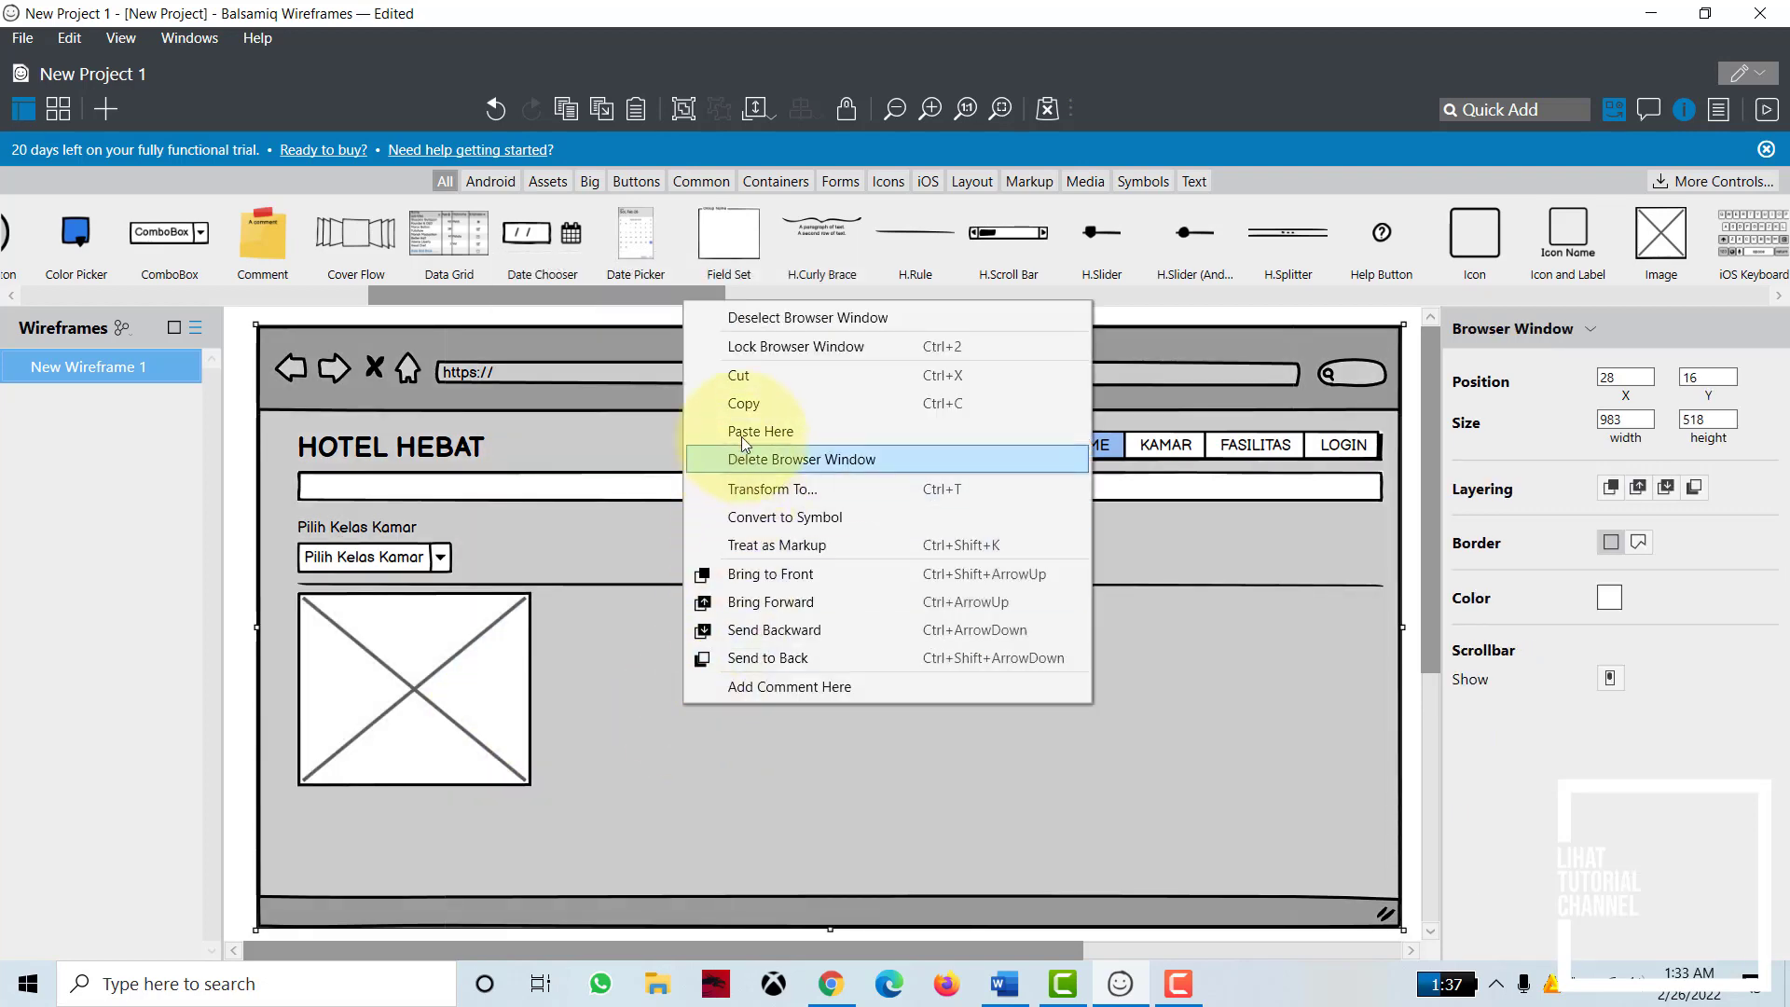
{"action": "left_click", "coordinate": [775, 433]}
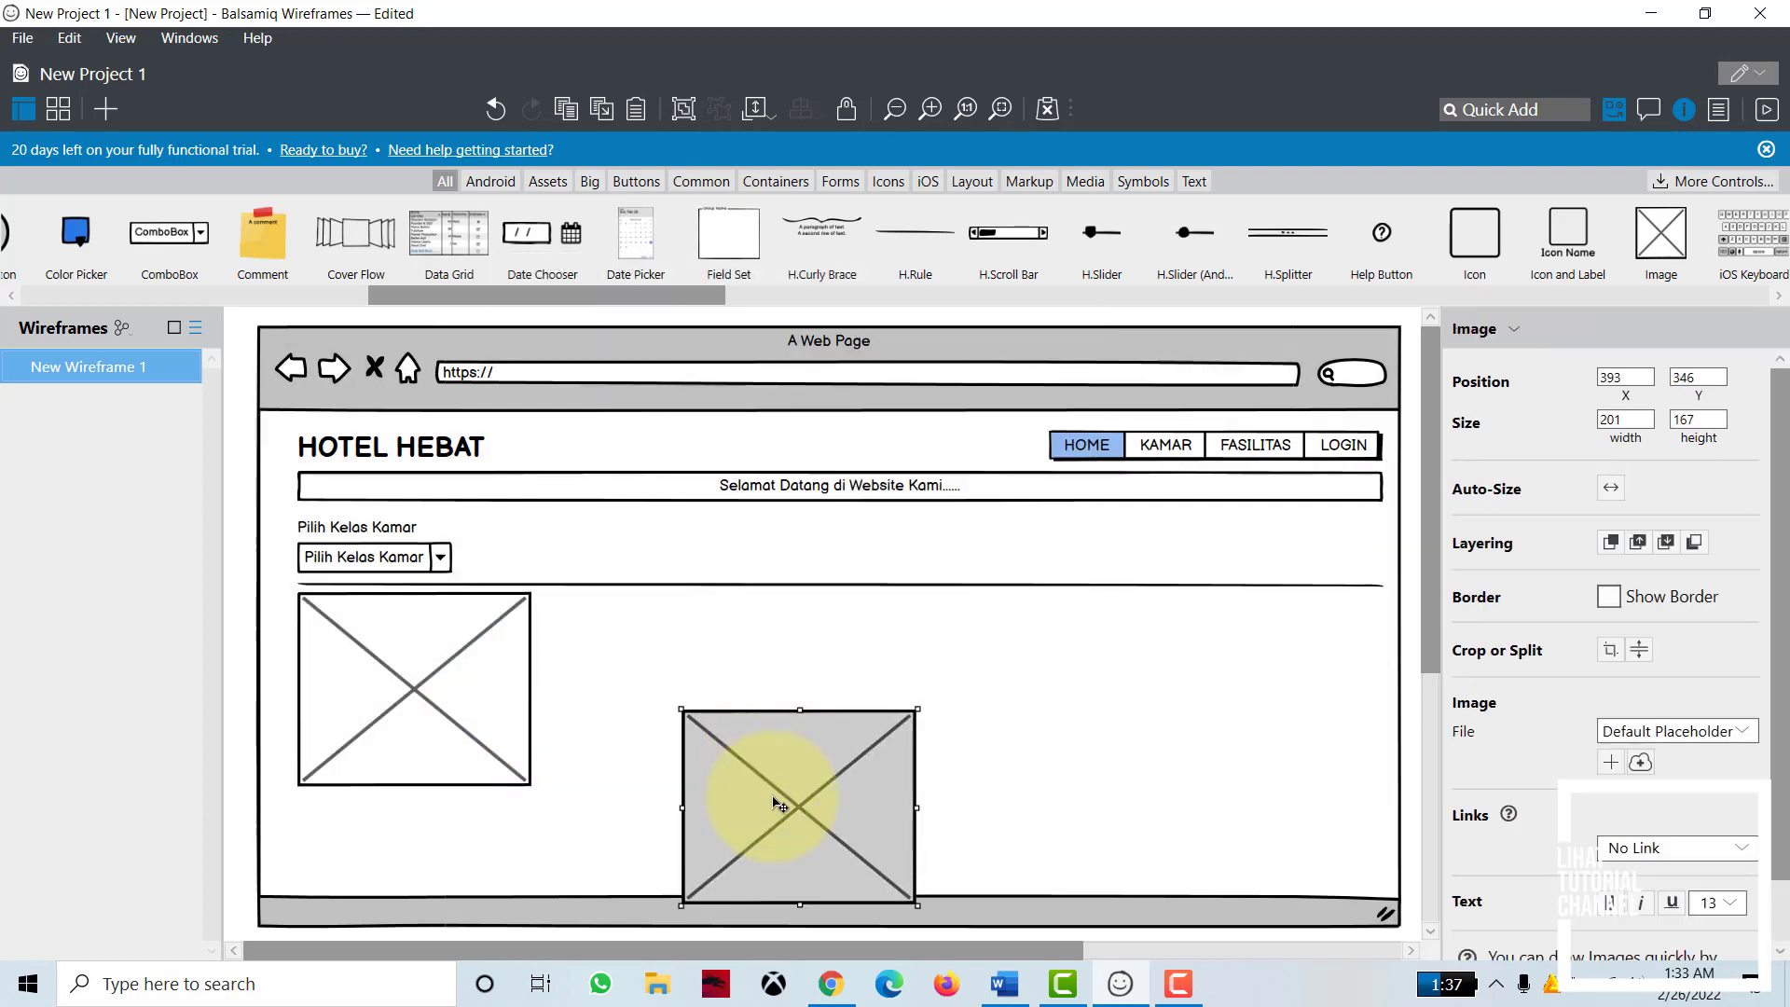
{"action": "left_click_drag", "start_coordinate": [772, 738], "coordinate": [644, 692]}
Step: Paste a third Image placeholder and align it in the row, with the same gap after the second
{"action": "left_click", "coordinate": [855, 699]}
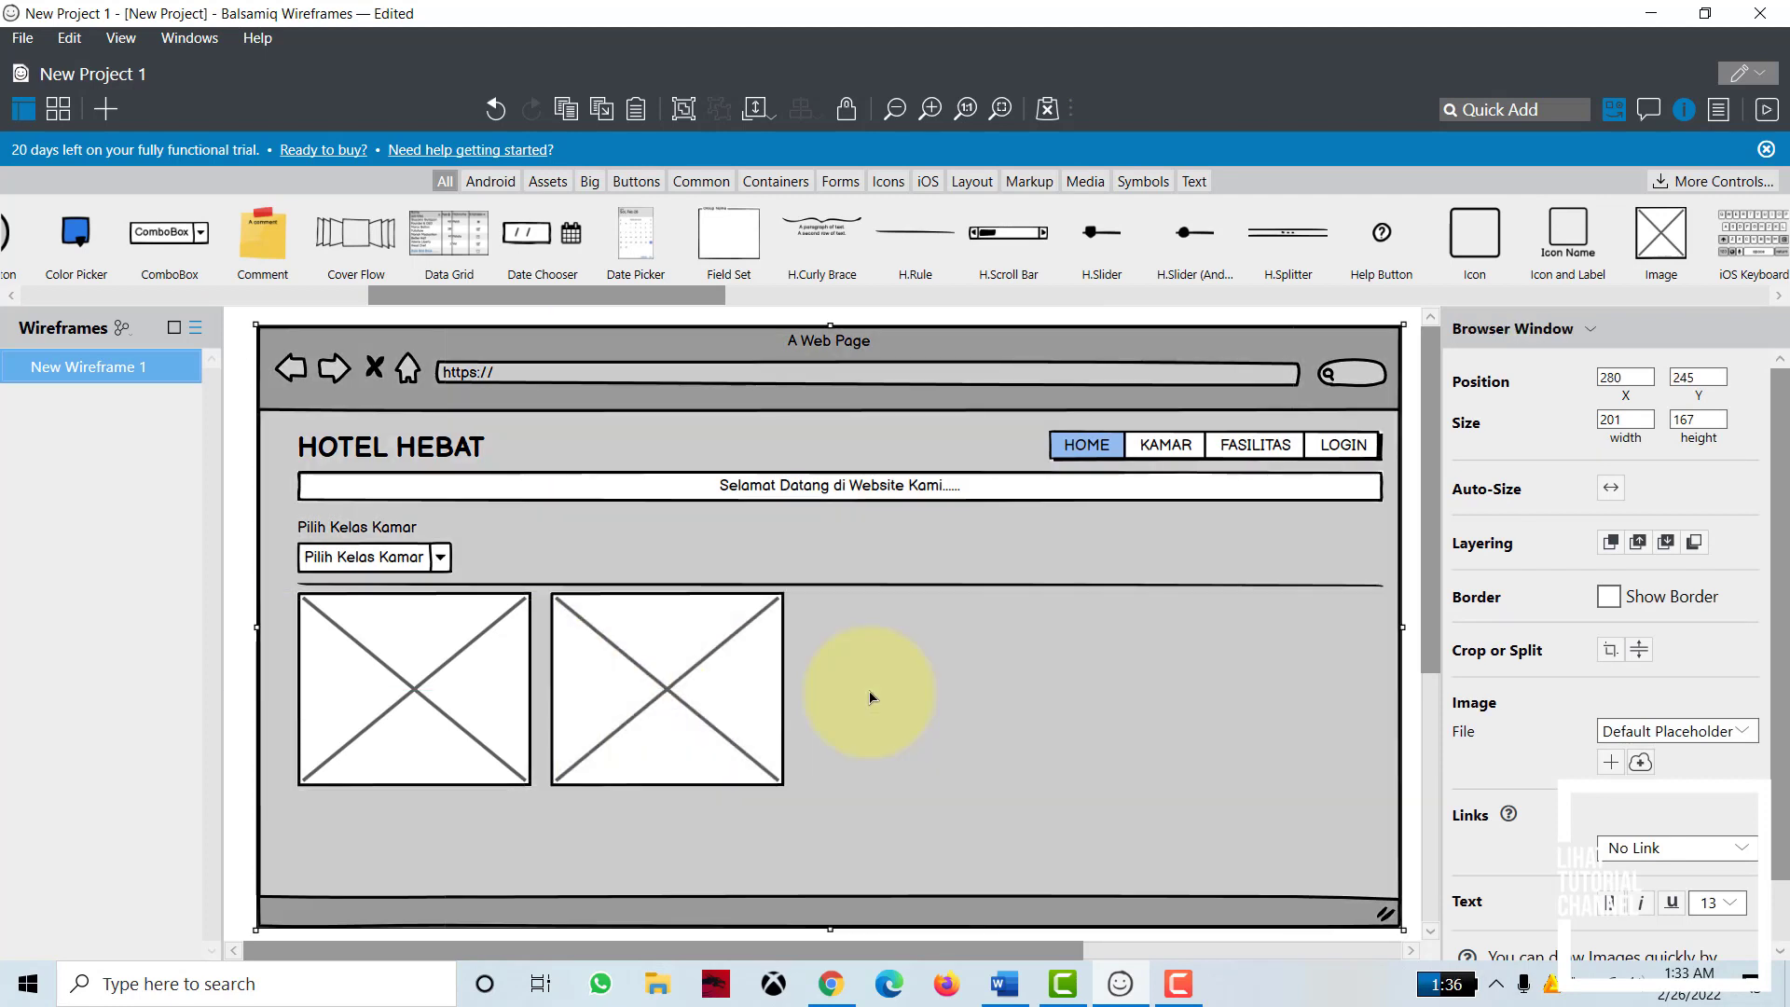
{"action": "right_click", "coordinate": [869, 690]}
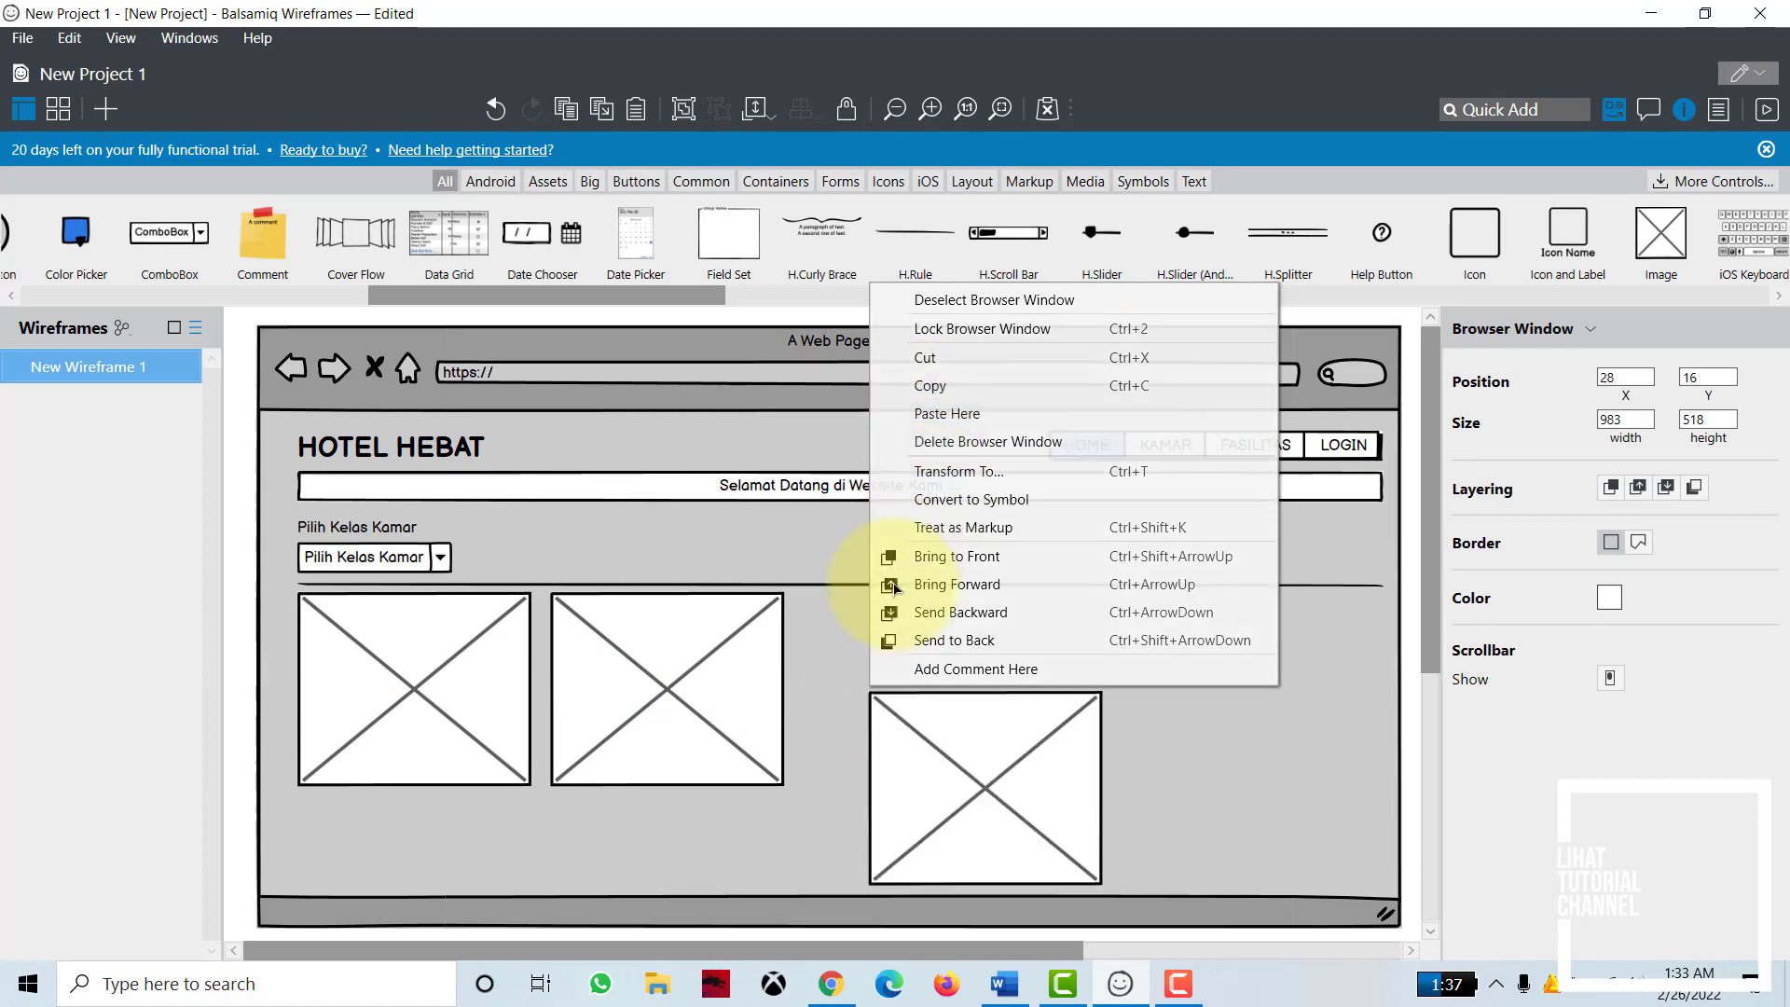
{"action": "left_click", "coordinate": [932, 413]}
{"action": "left_click_drag", "start_coordinate": [886, 706], "coordinate": [833, 644]}
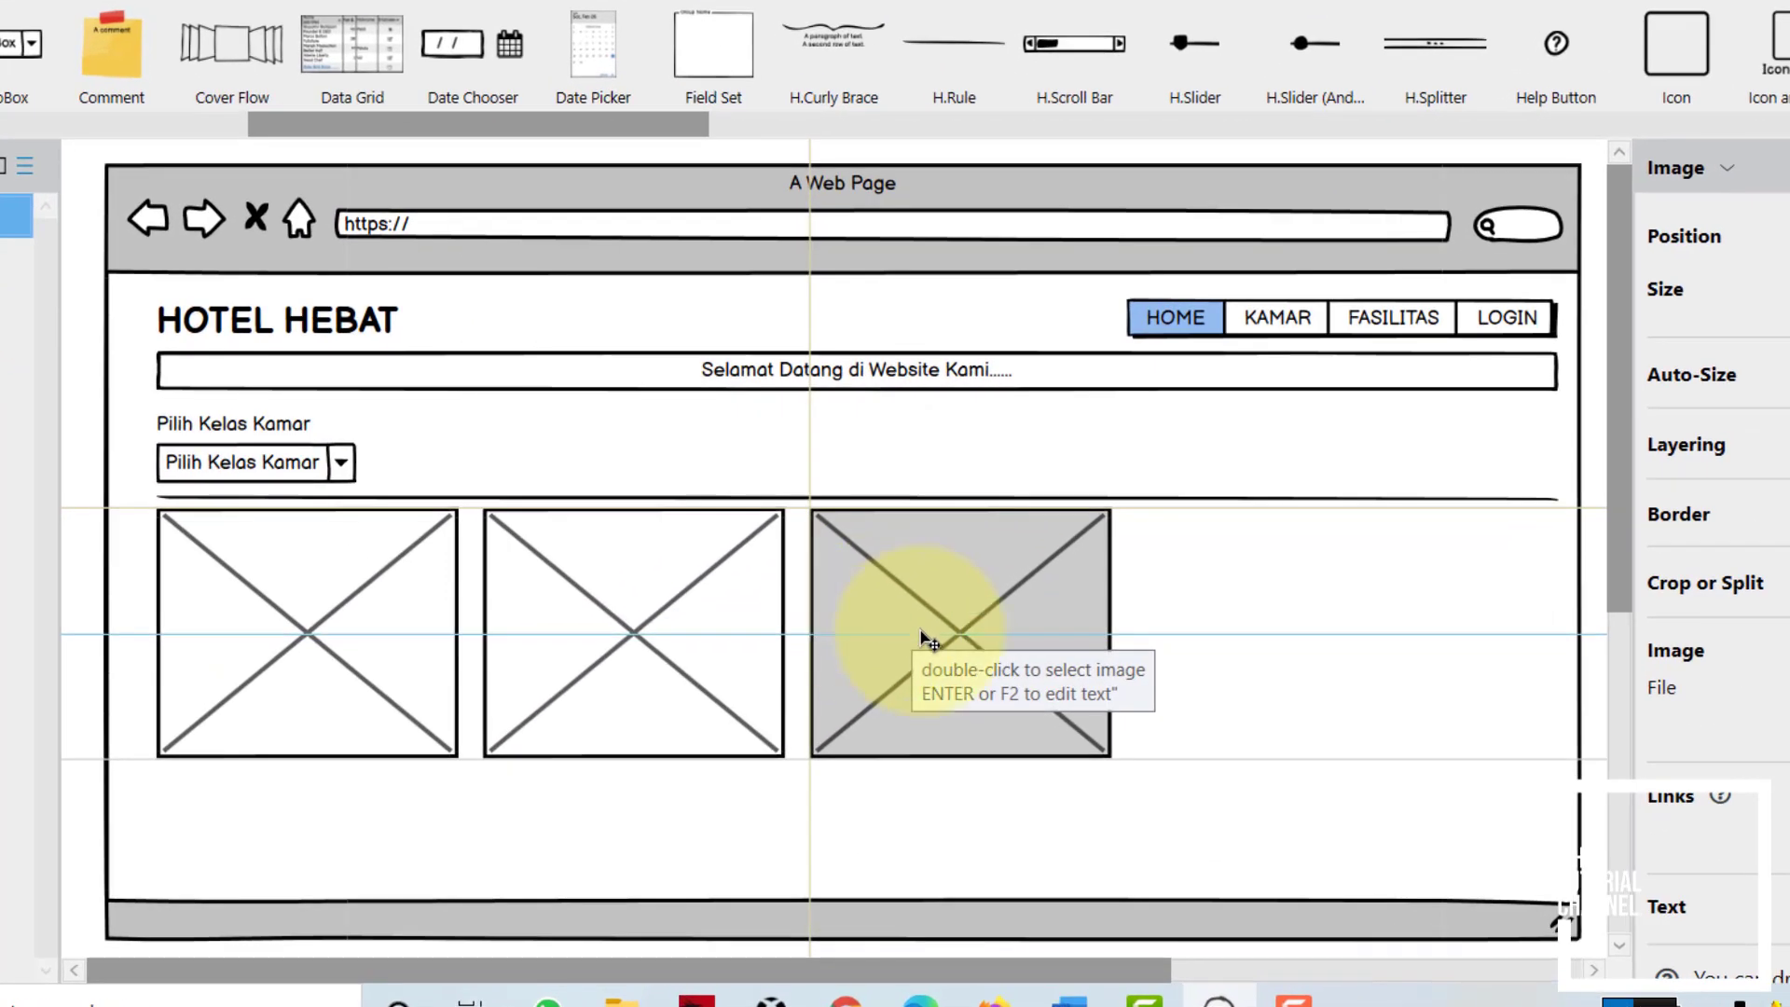
Step: Paste a fourth Image placeholder and align it at the right end of the row, near the horizontal rule's end
{"action": "left_click", "coordinate": [1225, 737]}
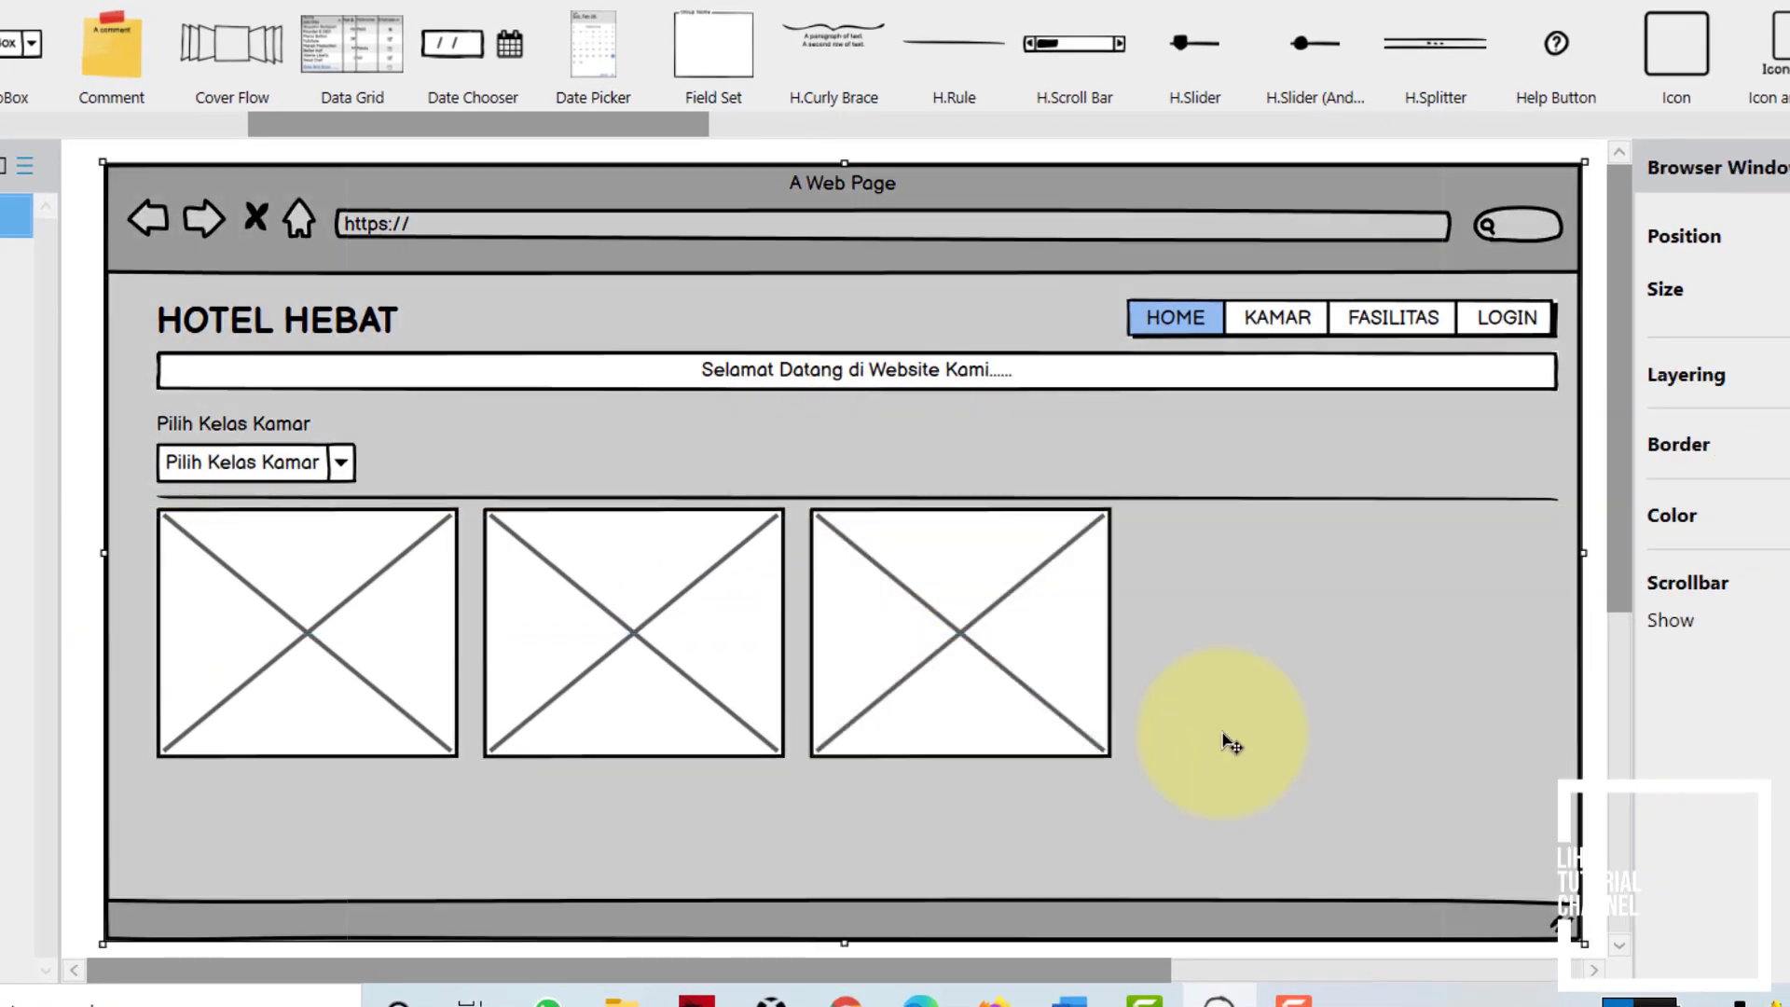
{"action": "right_click", "coordinate": [1224, 734]}
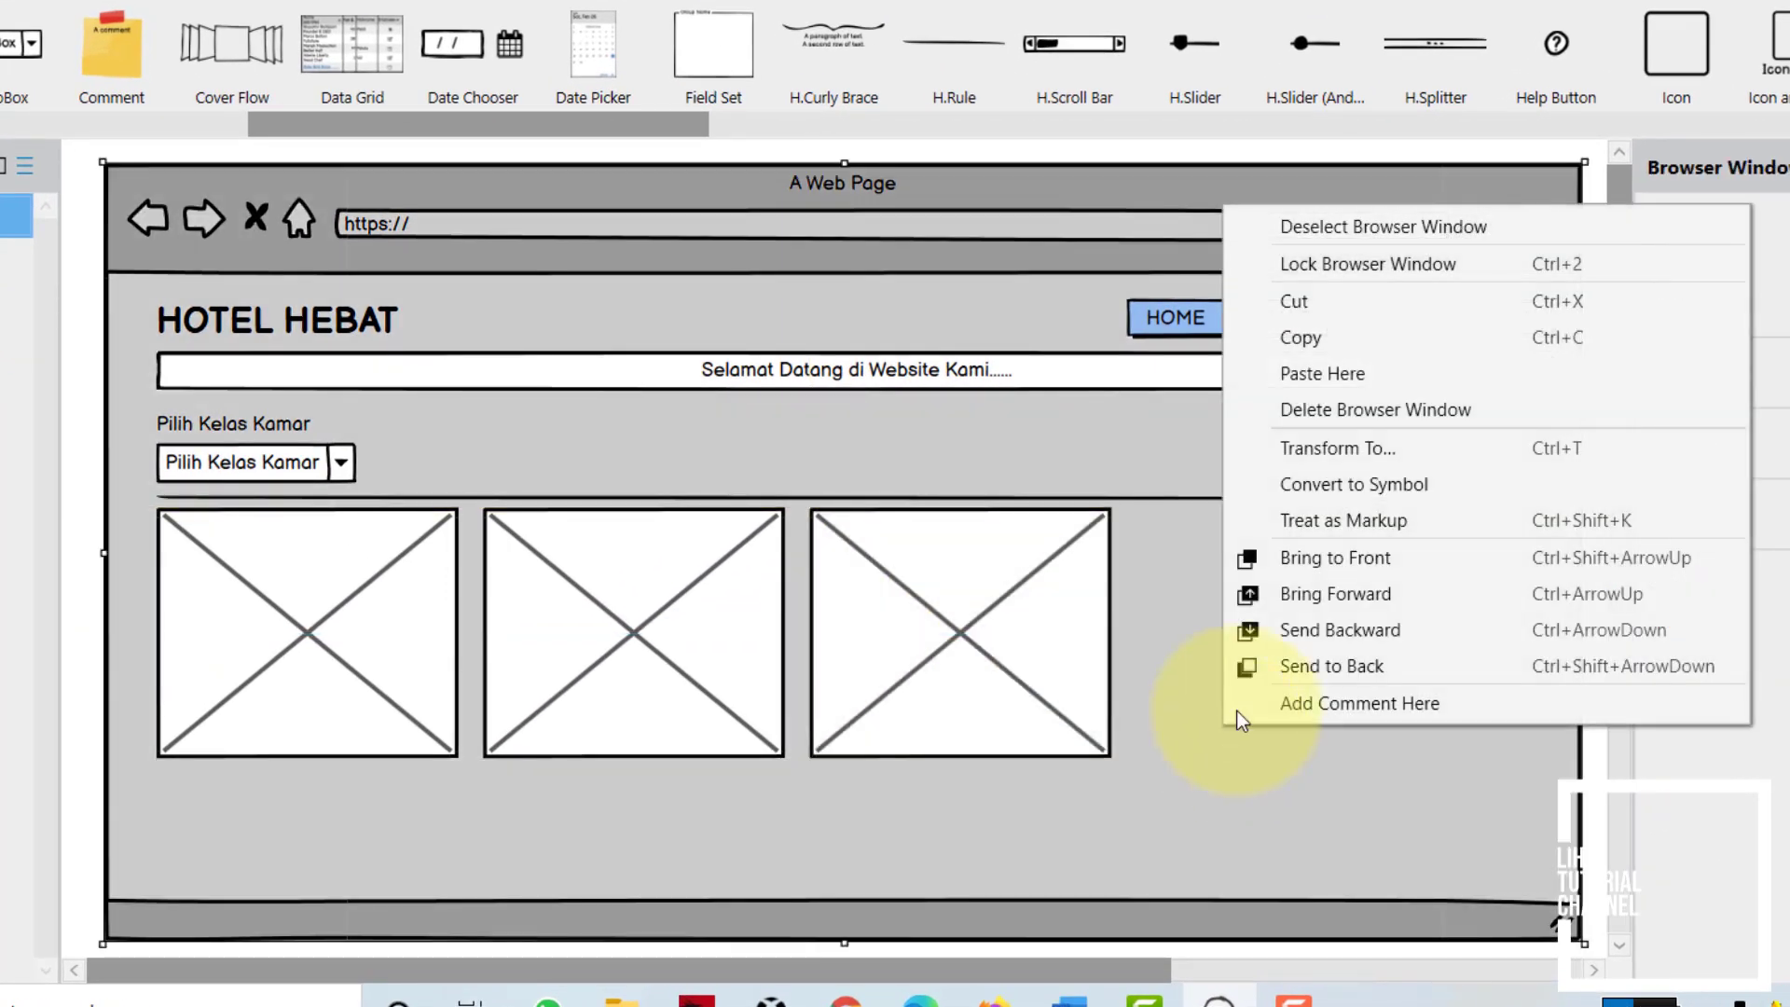
{"action": "left_click", "coordinate": [1291, 372]}
{"action": "left_click_drag", "start_coordinate": [1299, 787], "coordinate": [1330, 640]}
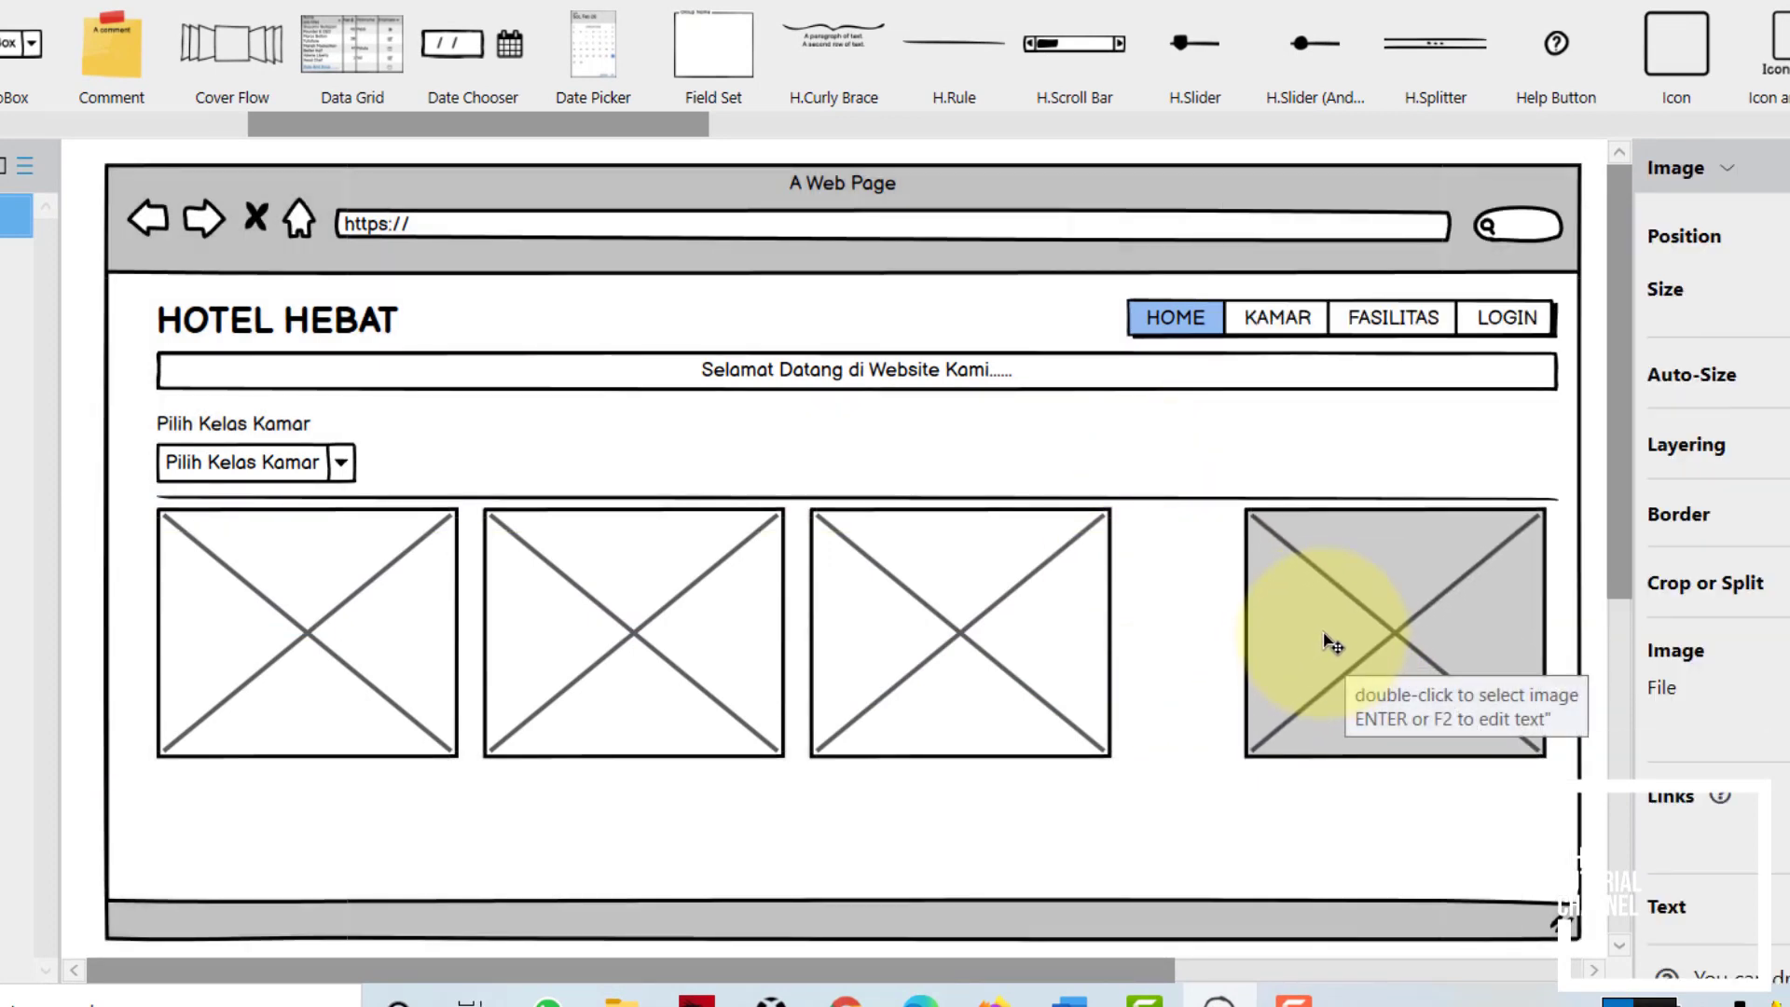
Step: Shift the second and third Image placeholders along the row so all four are spaced roughly evenly
{"action": "left_click", "coordinate": [1018, 681]}
{"action": "left_click_drag", "start_coordinate": [1018, 681], "coordinate": [1048, 681]}
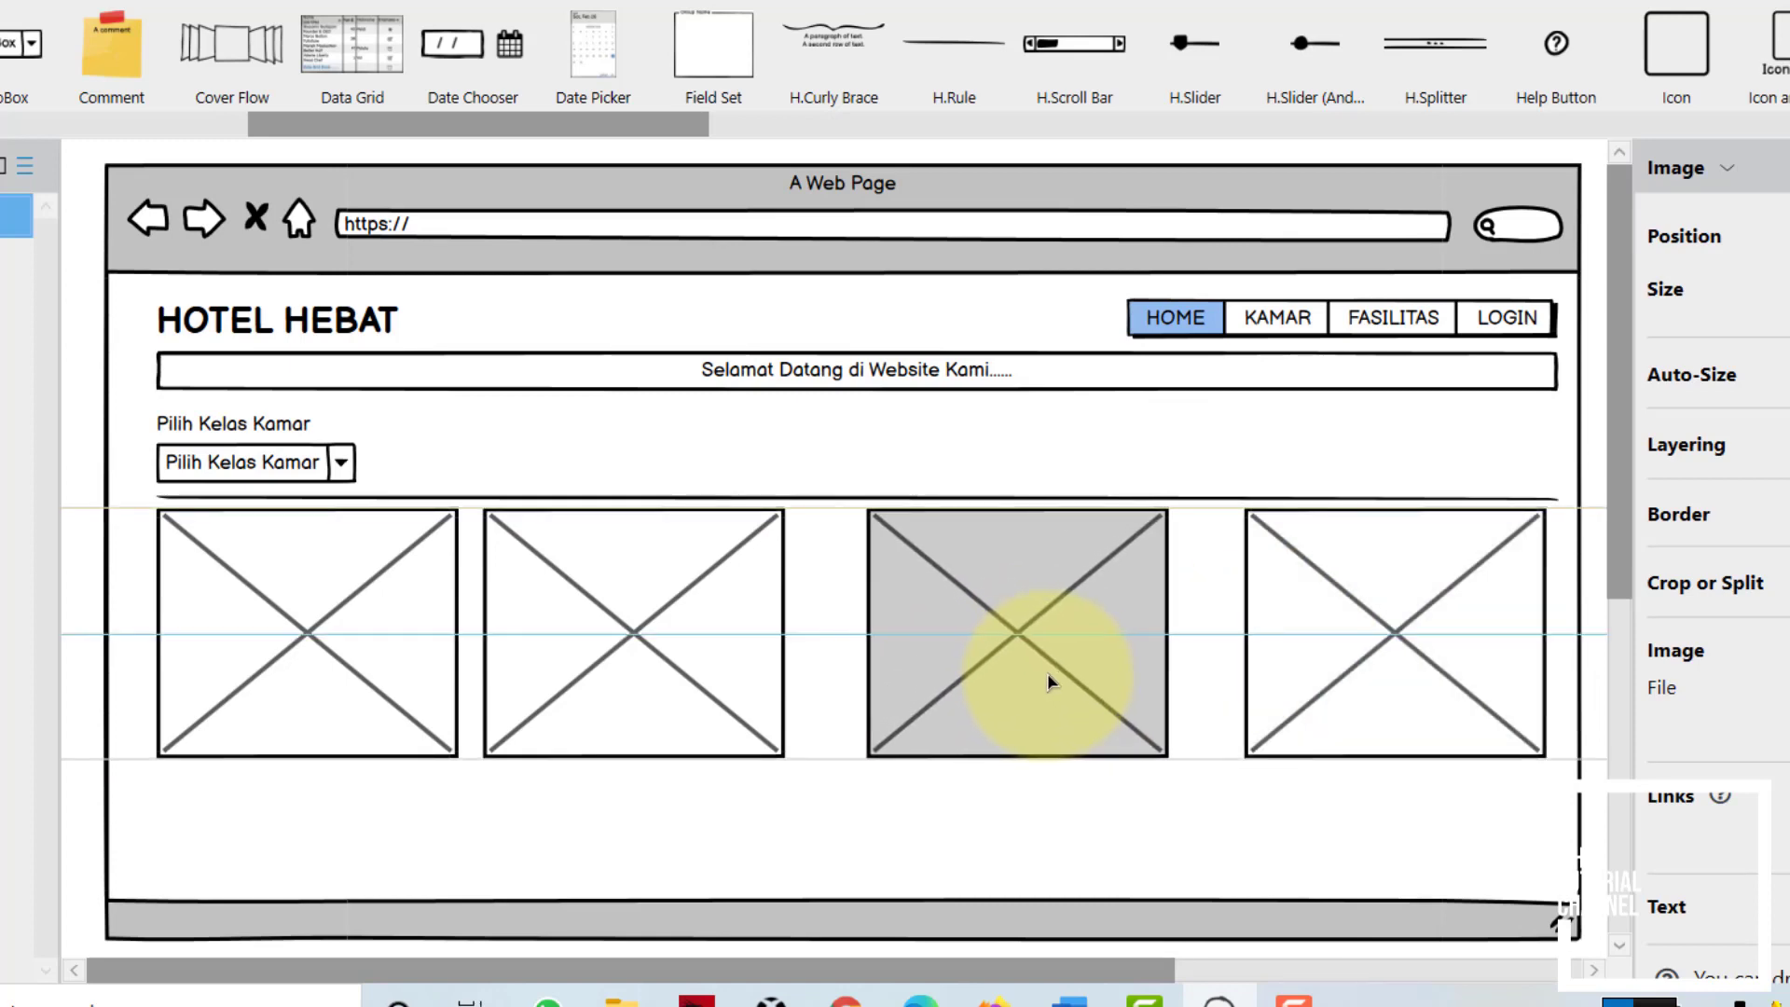
{"action": "left_click", "coordinate": [732, 687]}
{"action": "left_click_drag", "start_coordinate": [732, 687], "coordinate": [743, 687]}
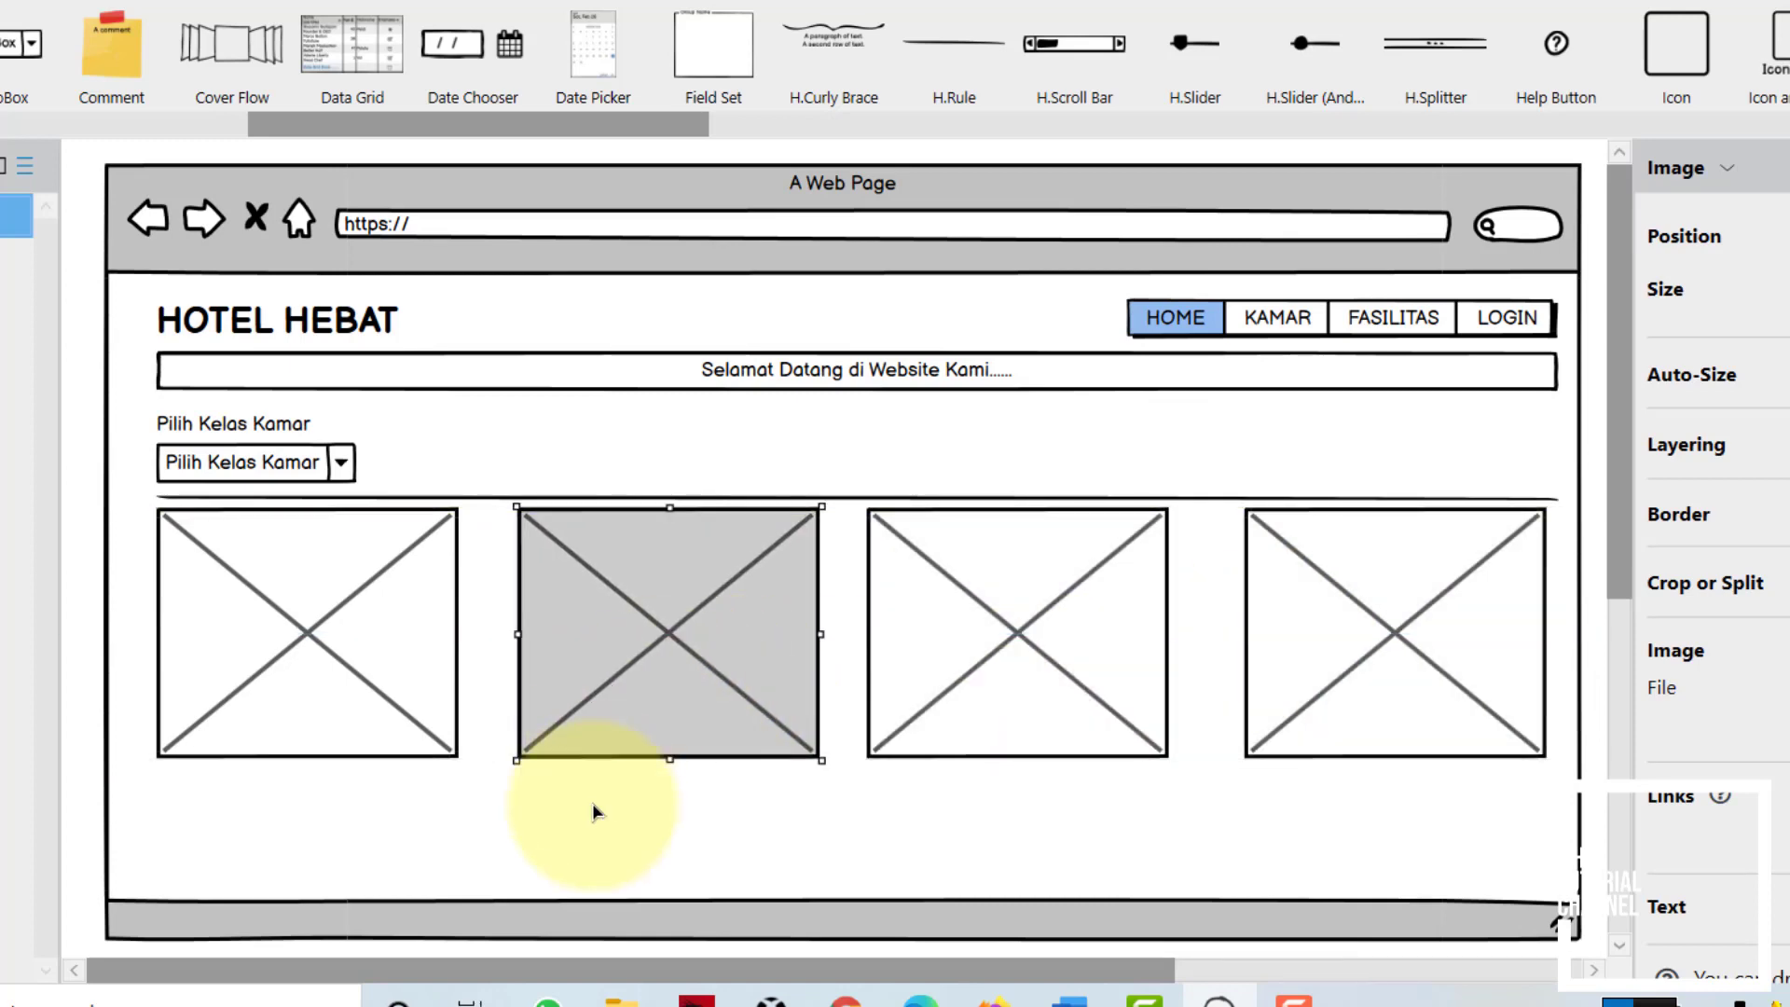
{"action": "left_click_drag", "start_coordinate": [553, 721], "coordinate": [560, 711]}
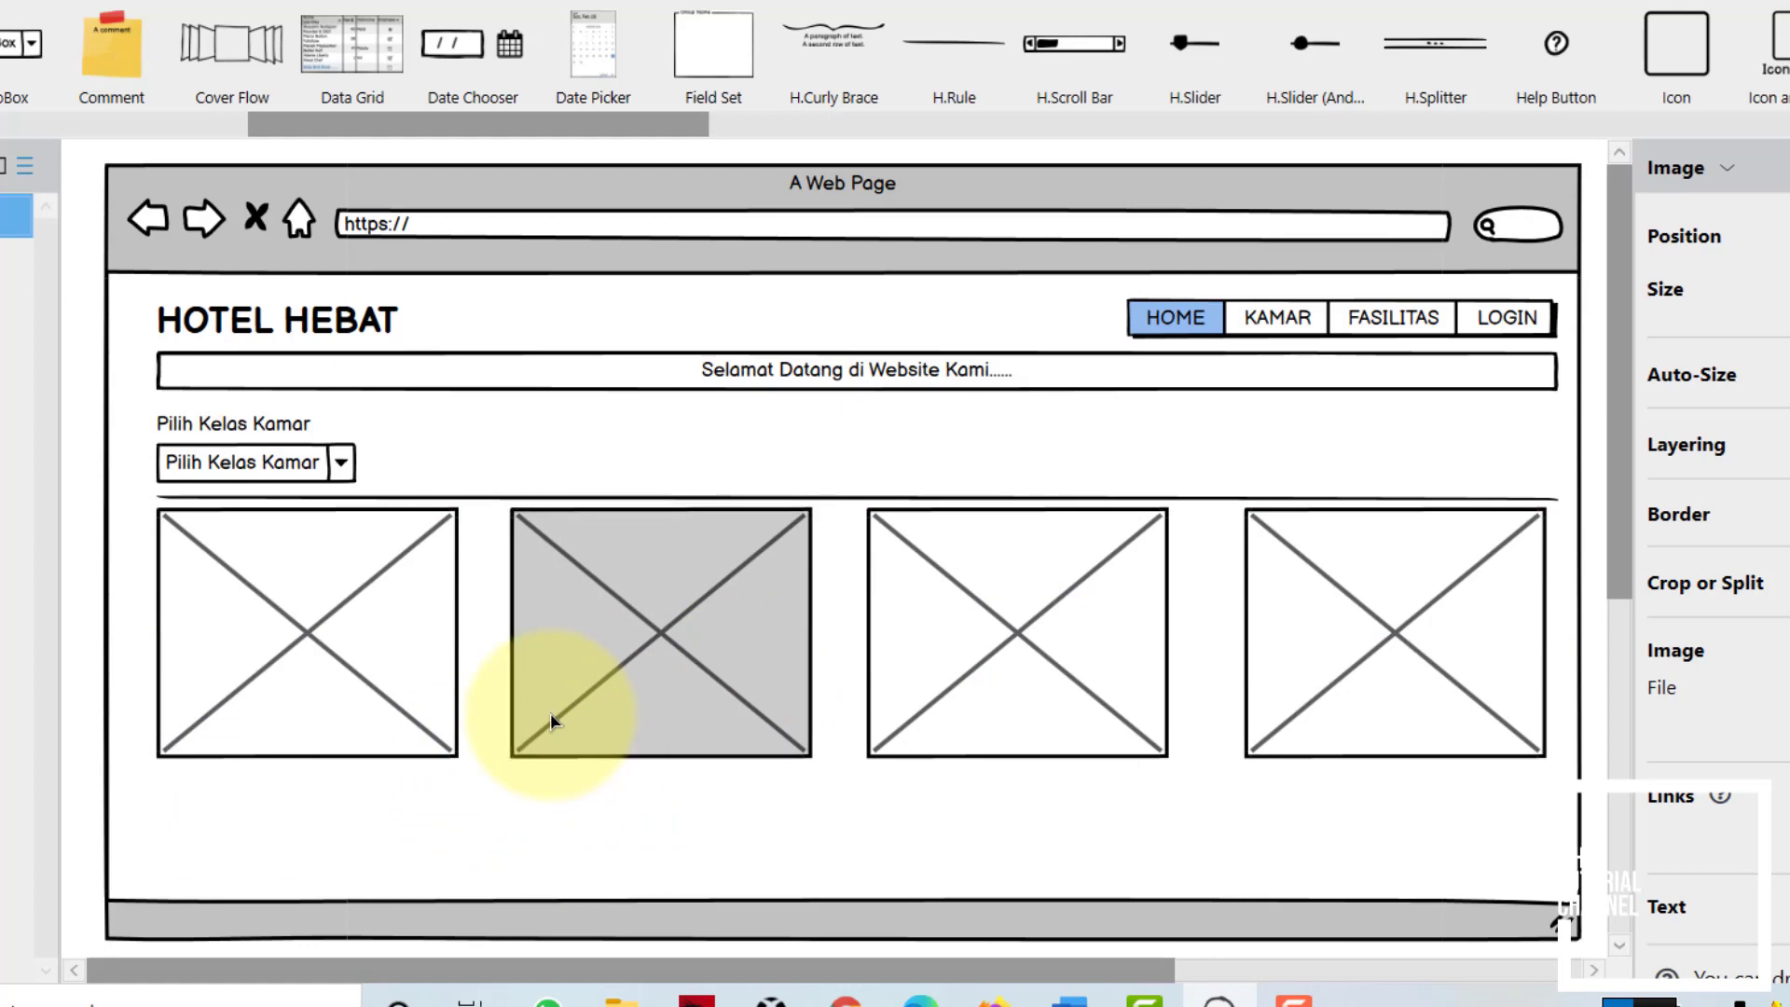
{"action": "left_click", "coordinate": [87, 606]}
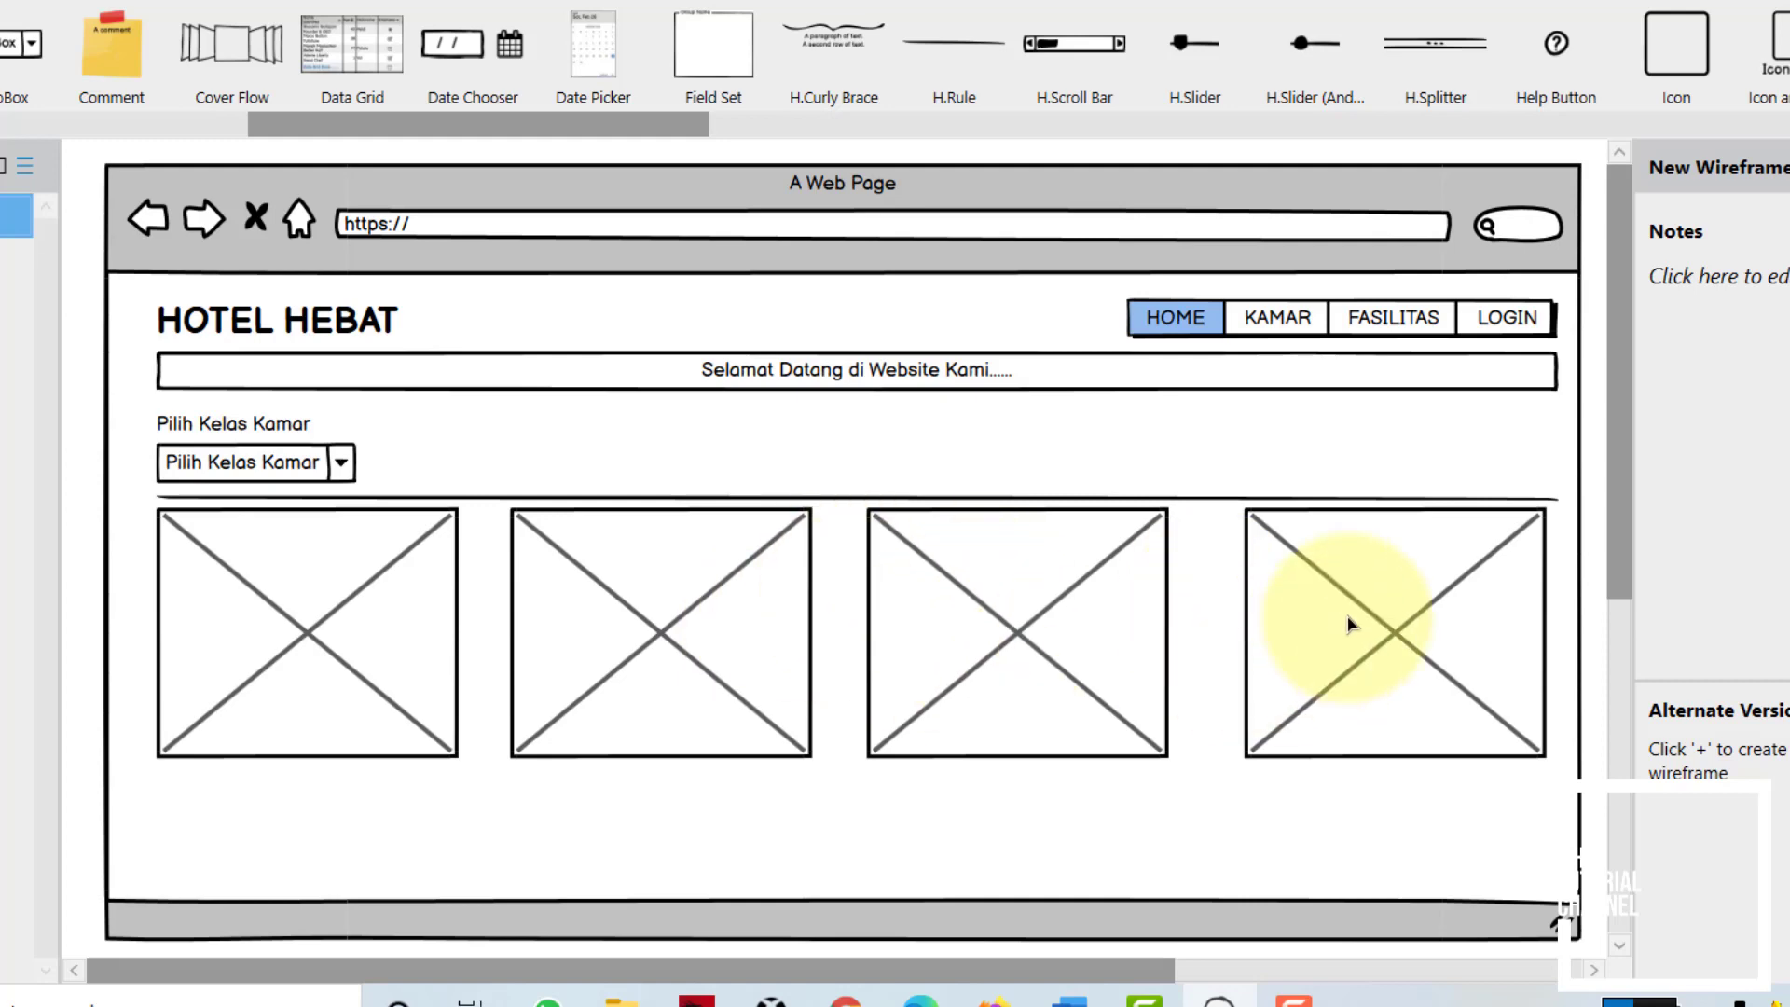
{"action": "left_click", "coordinate": [1145, 648]}
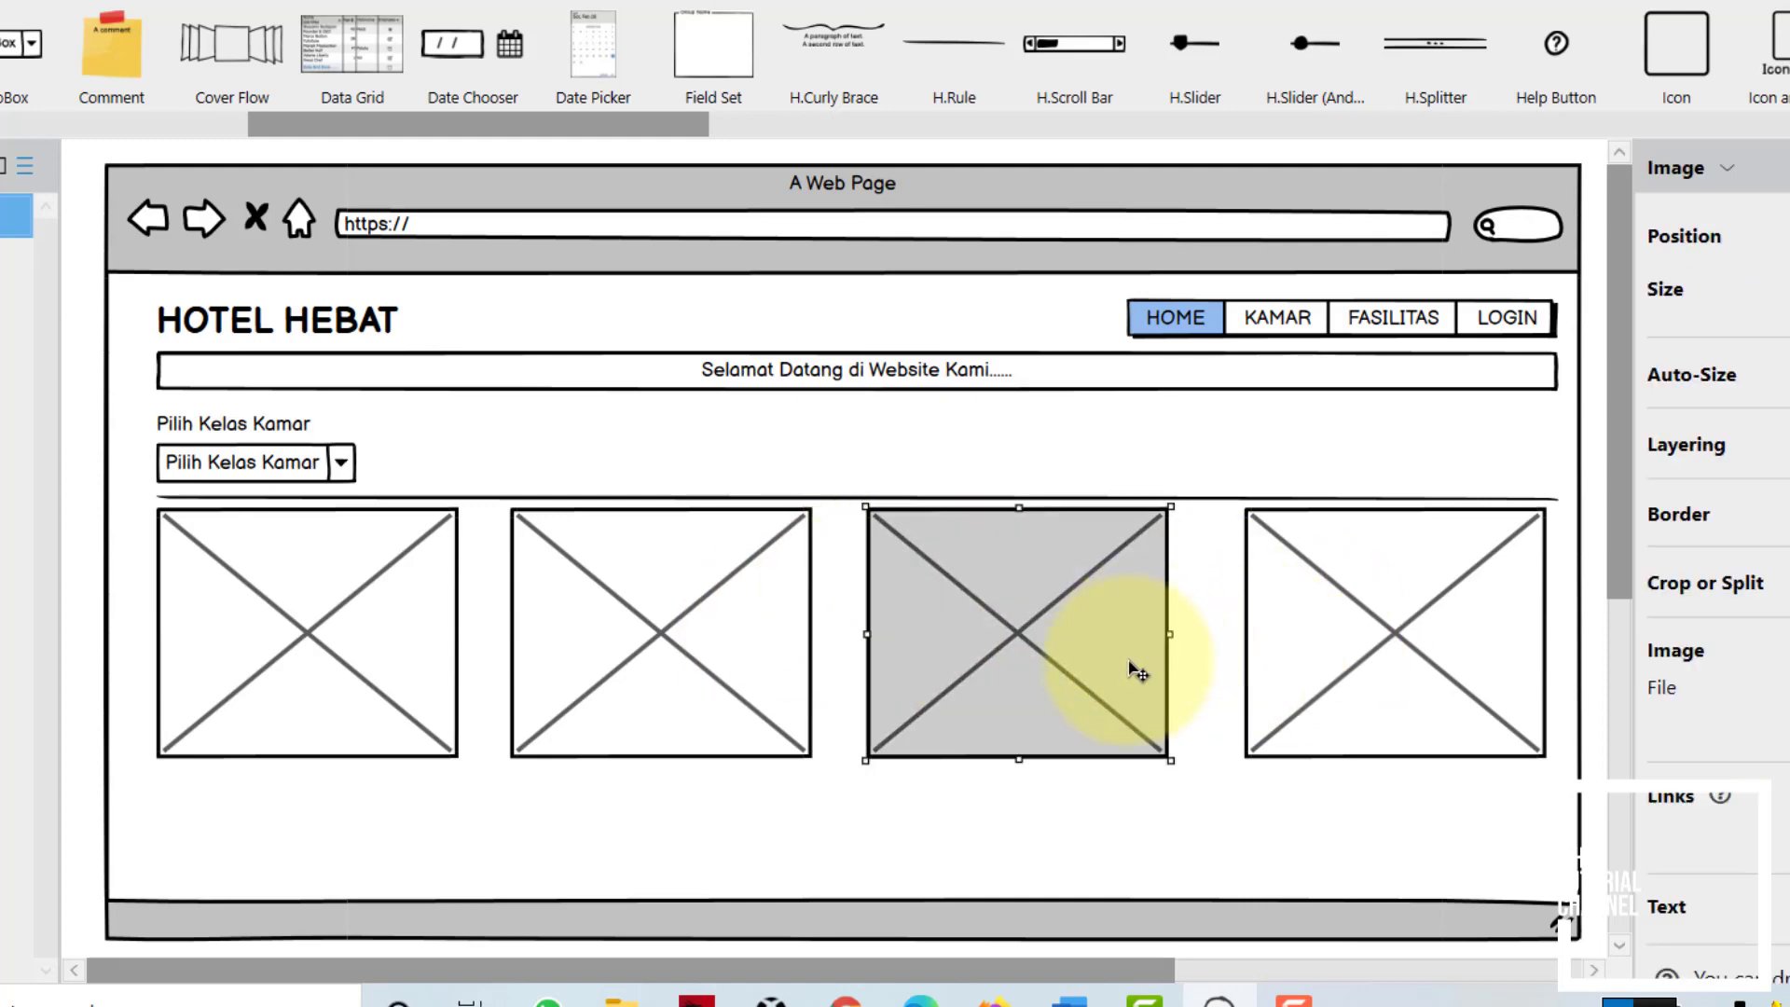
{"action": "left_click", "coordinate": [316, 813]}
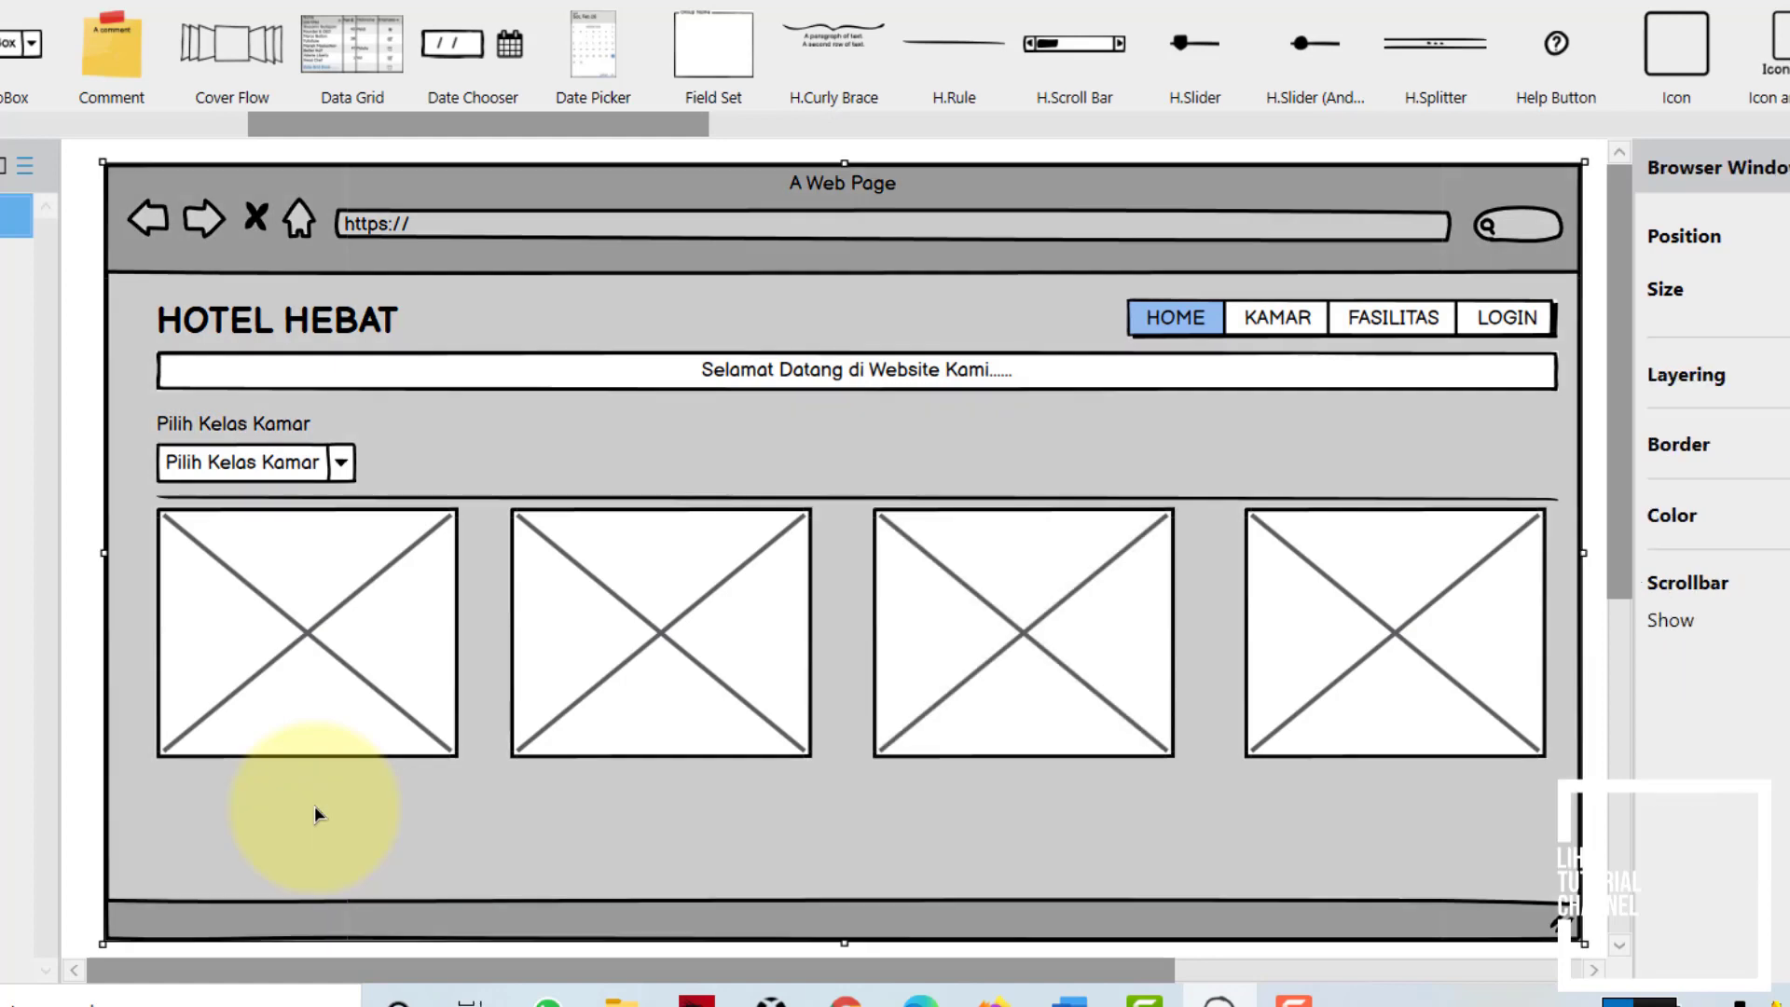
Step: Copy the HOTEL HEBAT heading and place the duplicate directly under the first Image placeholder
{"action": "left_click", "coordinate": [298, 711]}
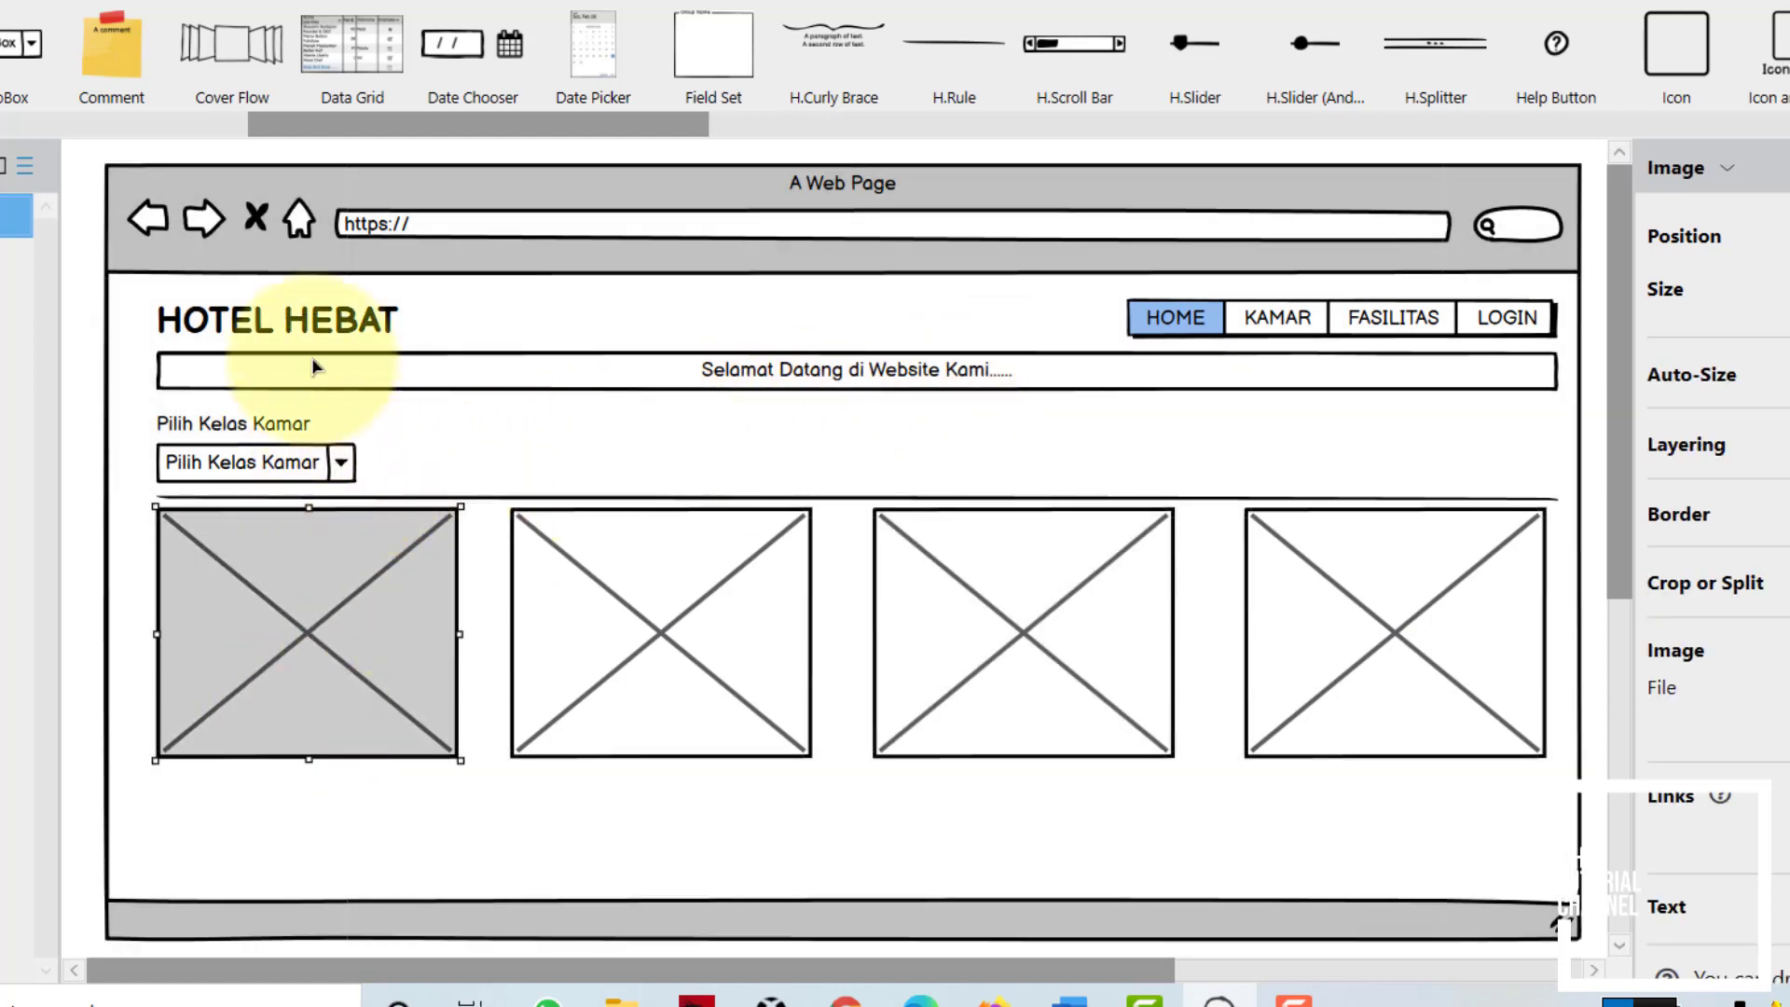
{"action": "left_click", "coordinate": [311, 322]}
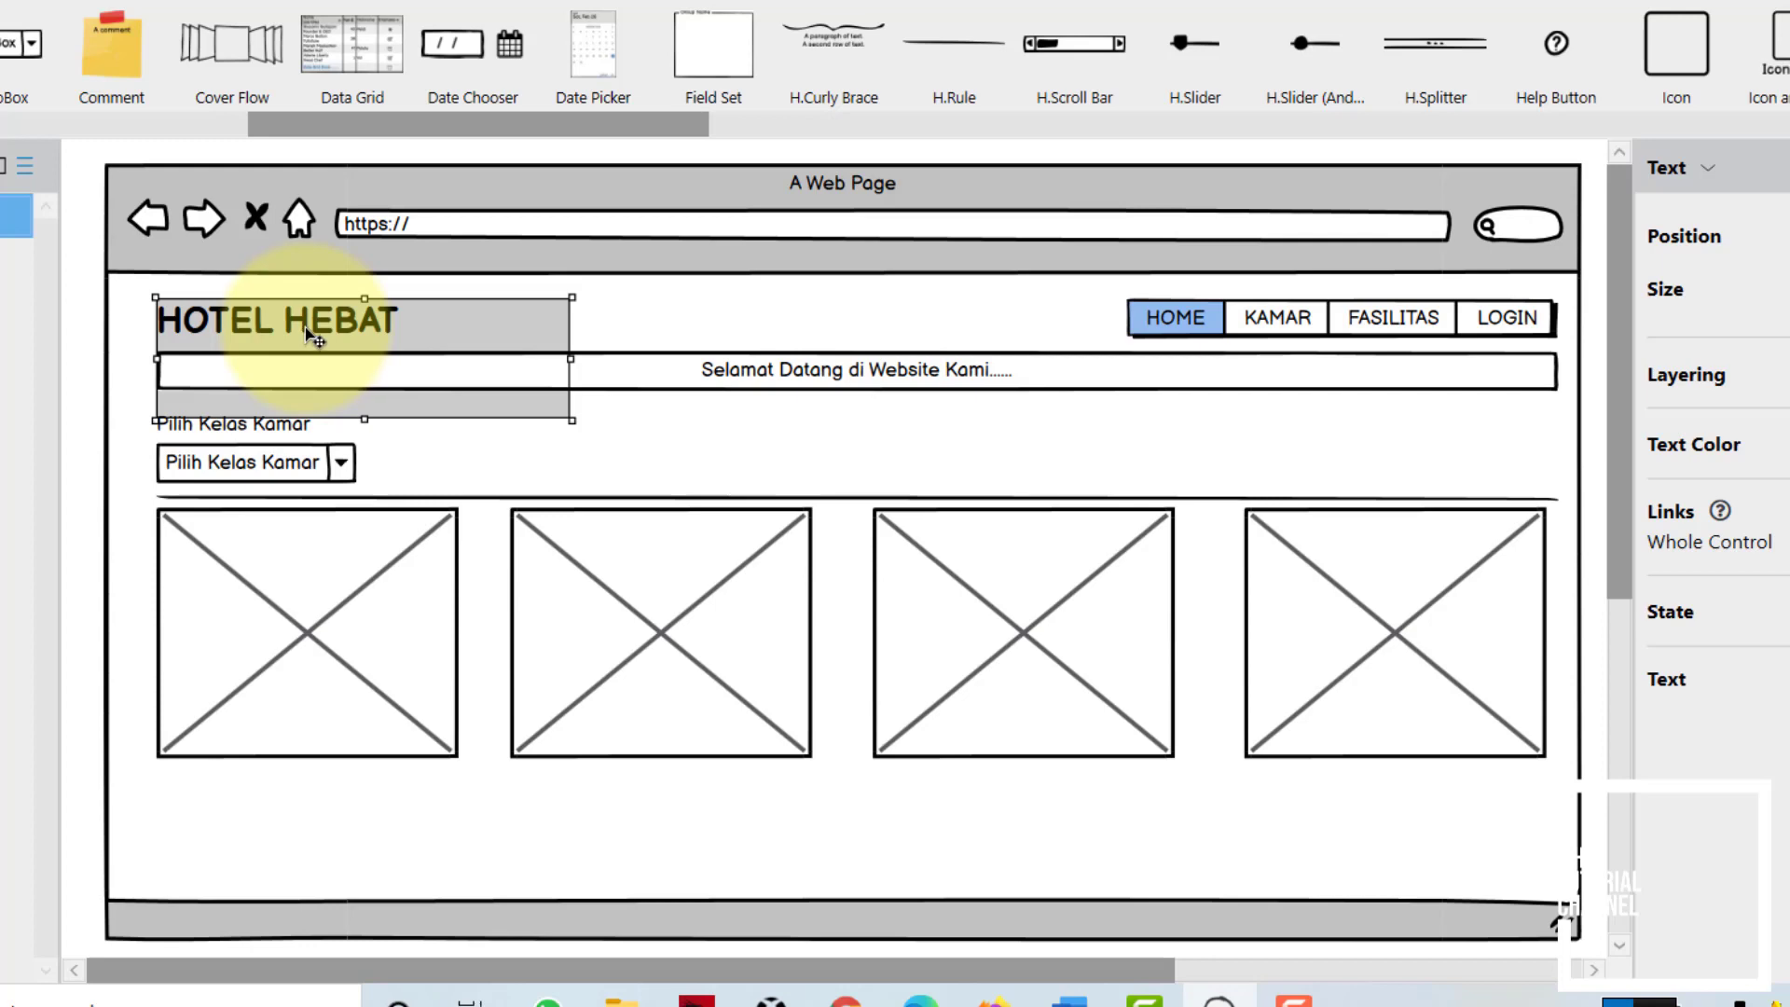
{"action": "right_click", "coordinate": [309, 332]}
{"action": "left_click", "coordinate": [432, 535]}
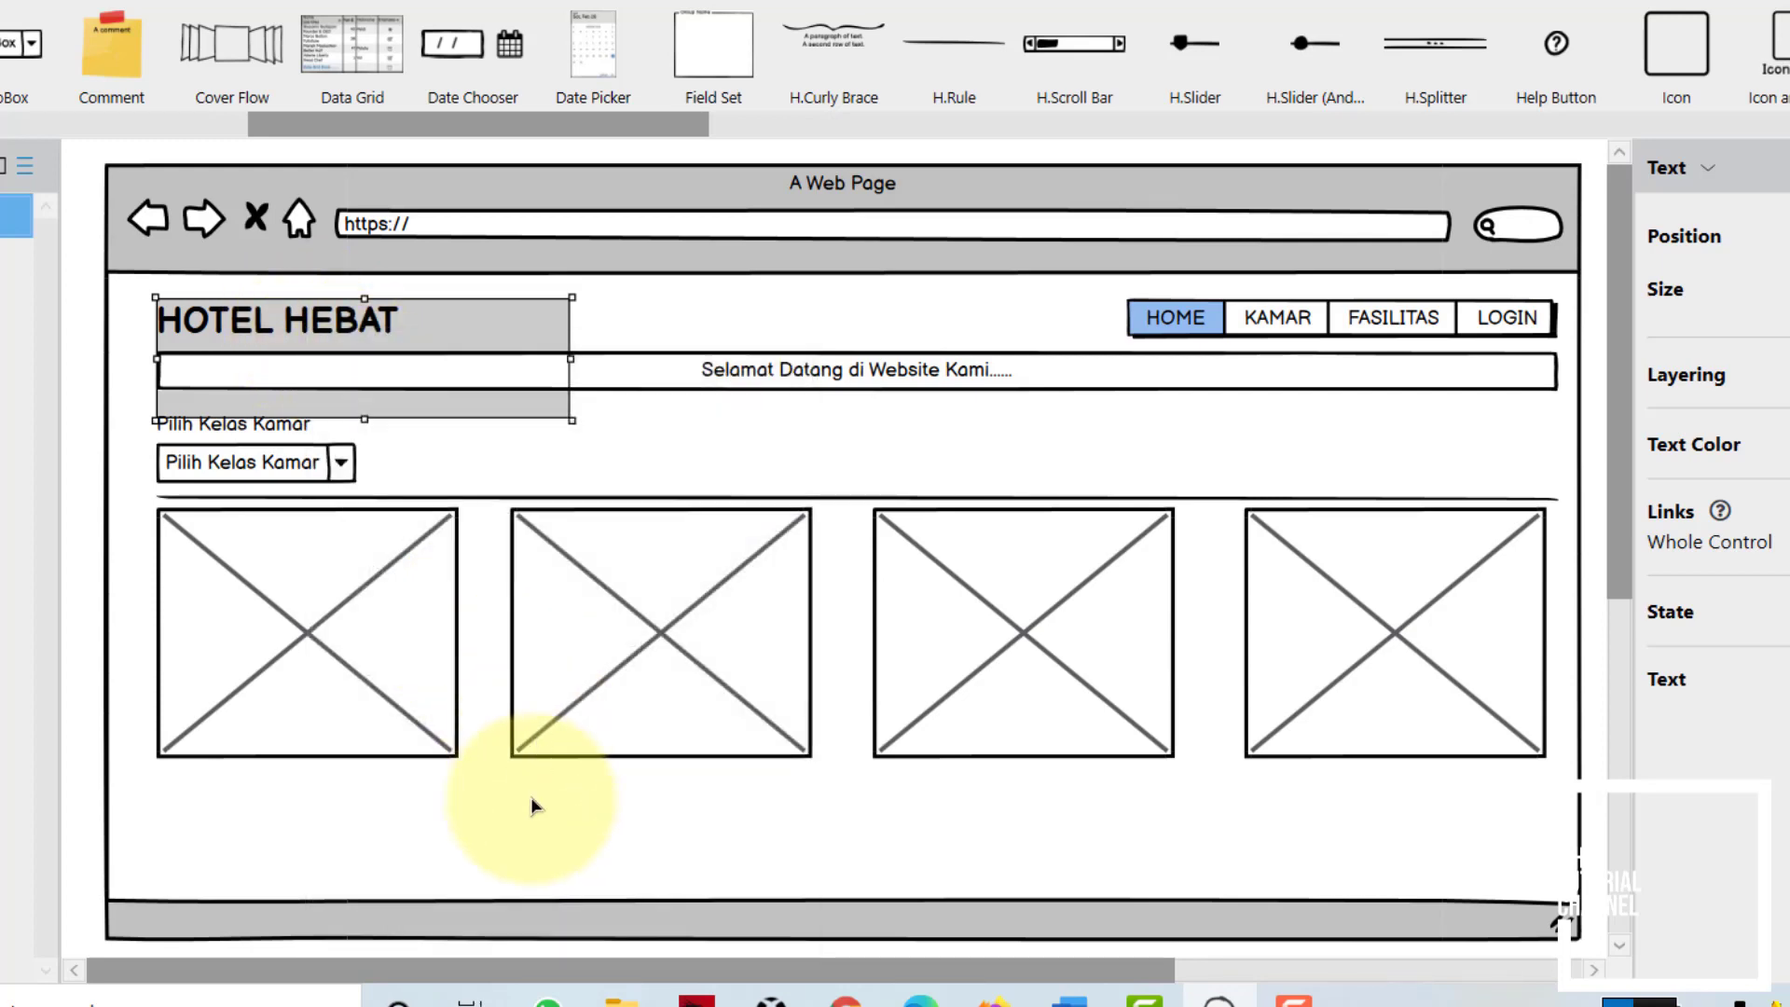
{"action": "left_click", "coordinate": [533, 806]}
{"action": "right_click", "coordinate": [535, 803]}
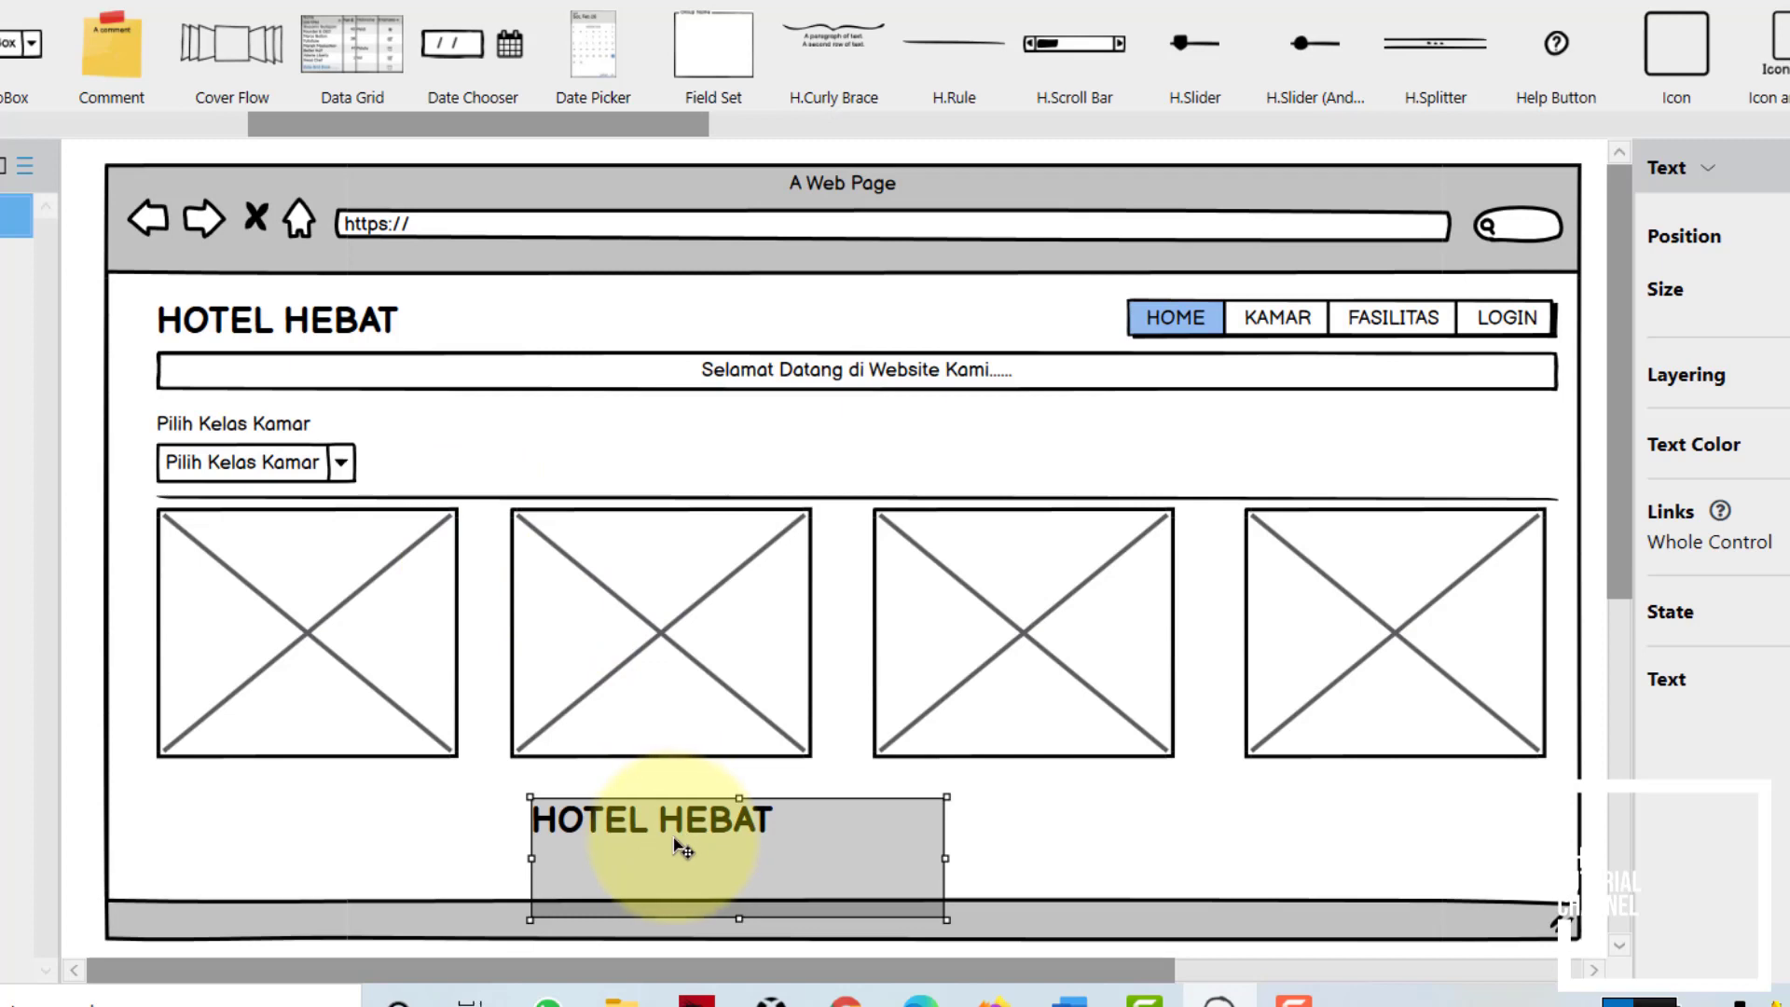
{"action": "left_click_drag", "start_coordinate": [664, 836], "coordinate": [321, 792]}
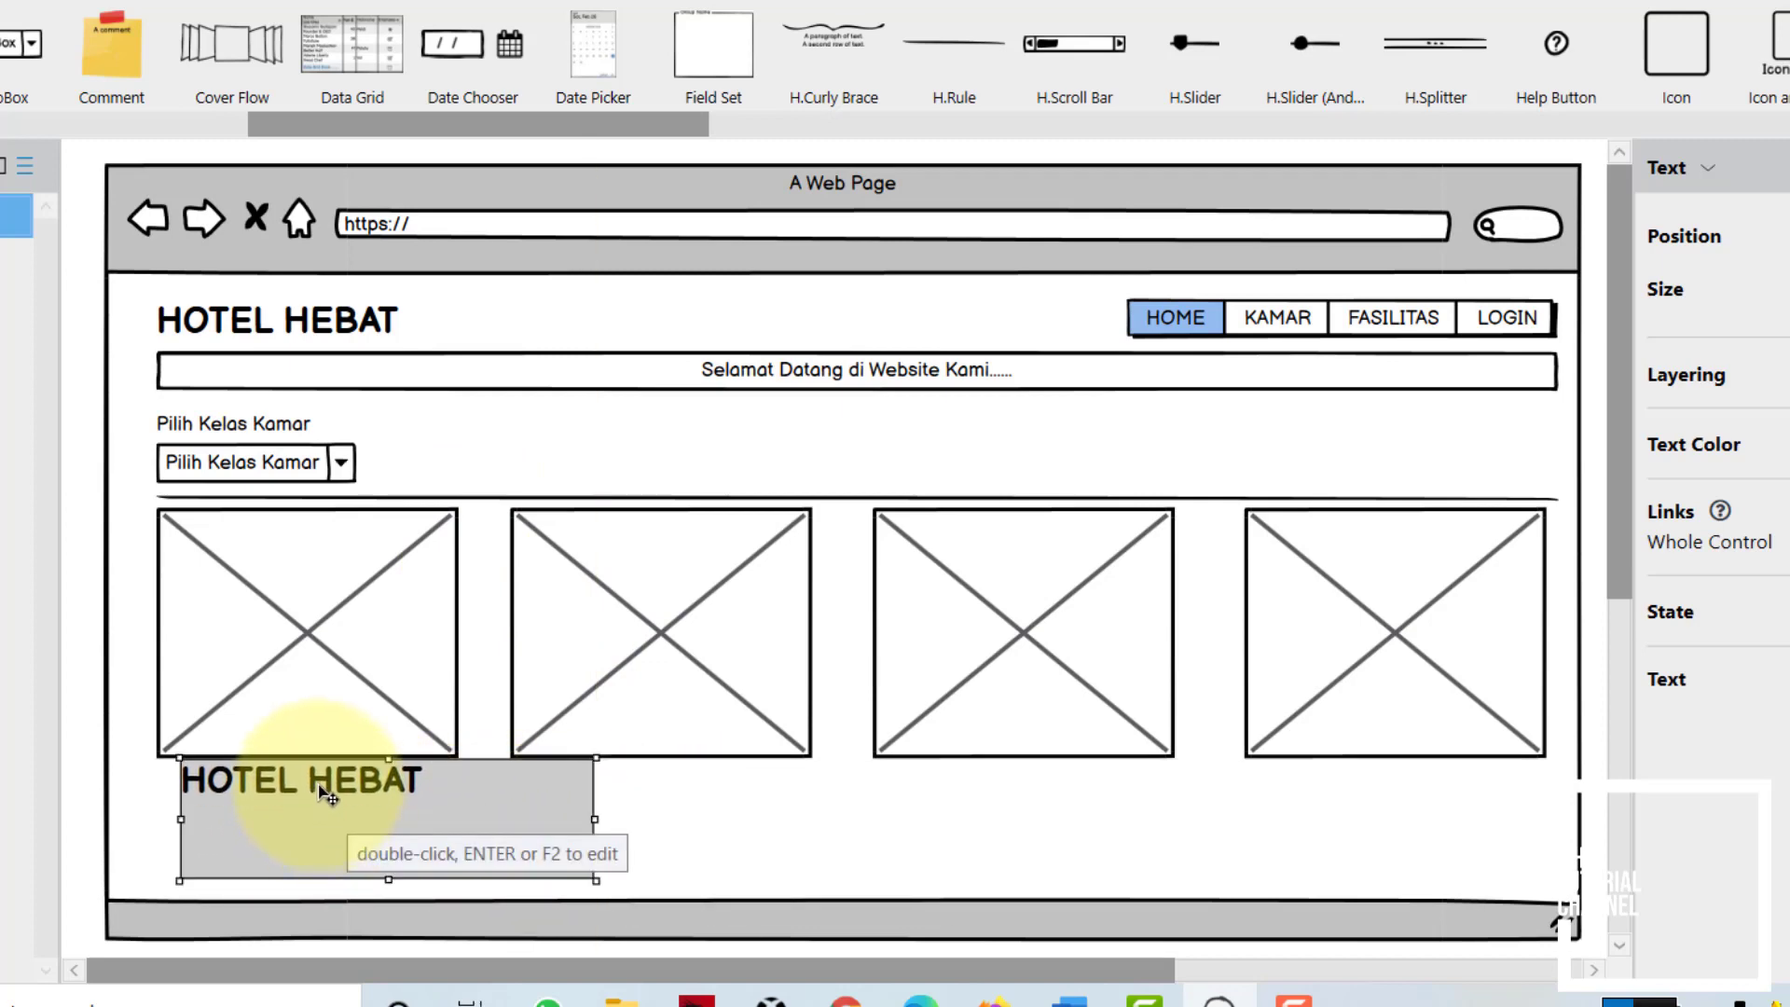
Step: Replace the duplicated heading's text with "Rp. 800.000"
{"action": "double_click", "coordinate": [322, 793]}
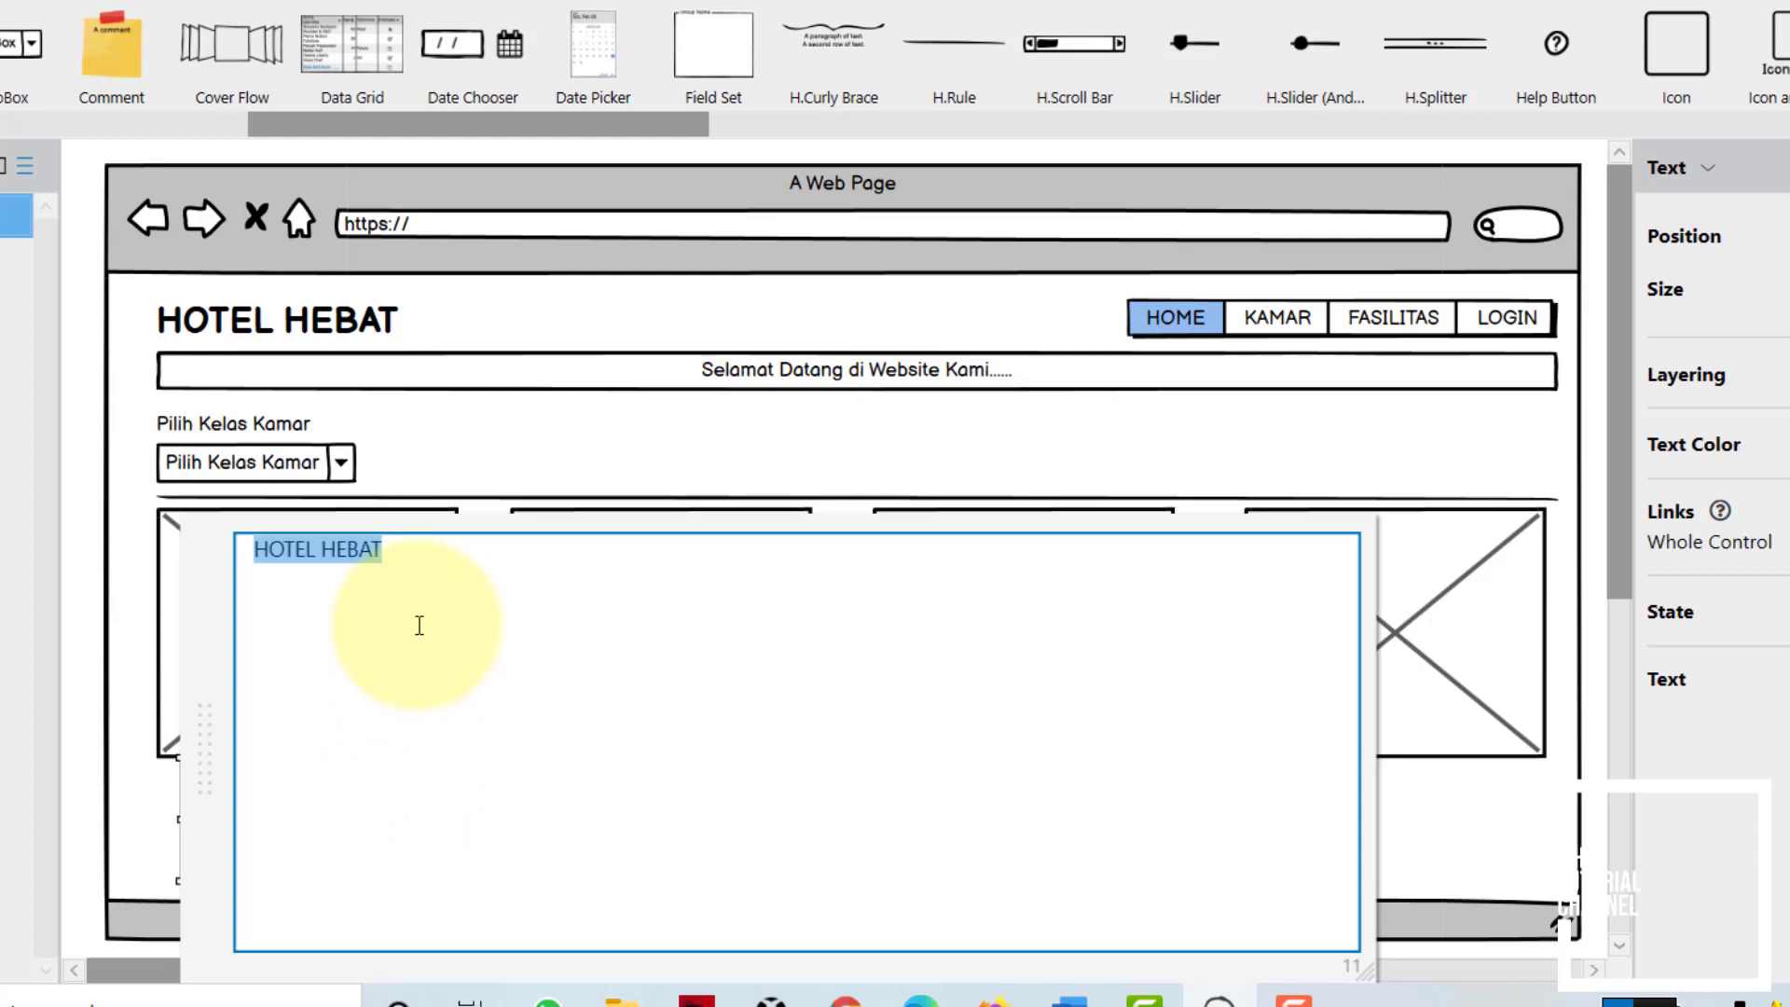
{"action": "type", "text": "Rp. 800.000"}
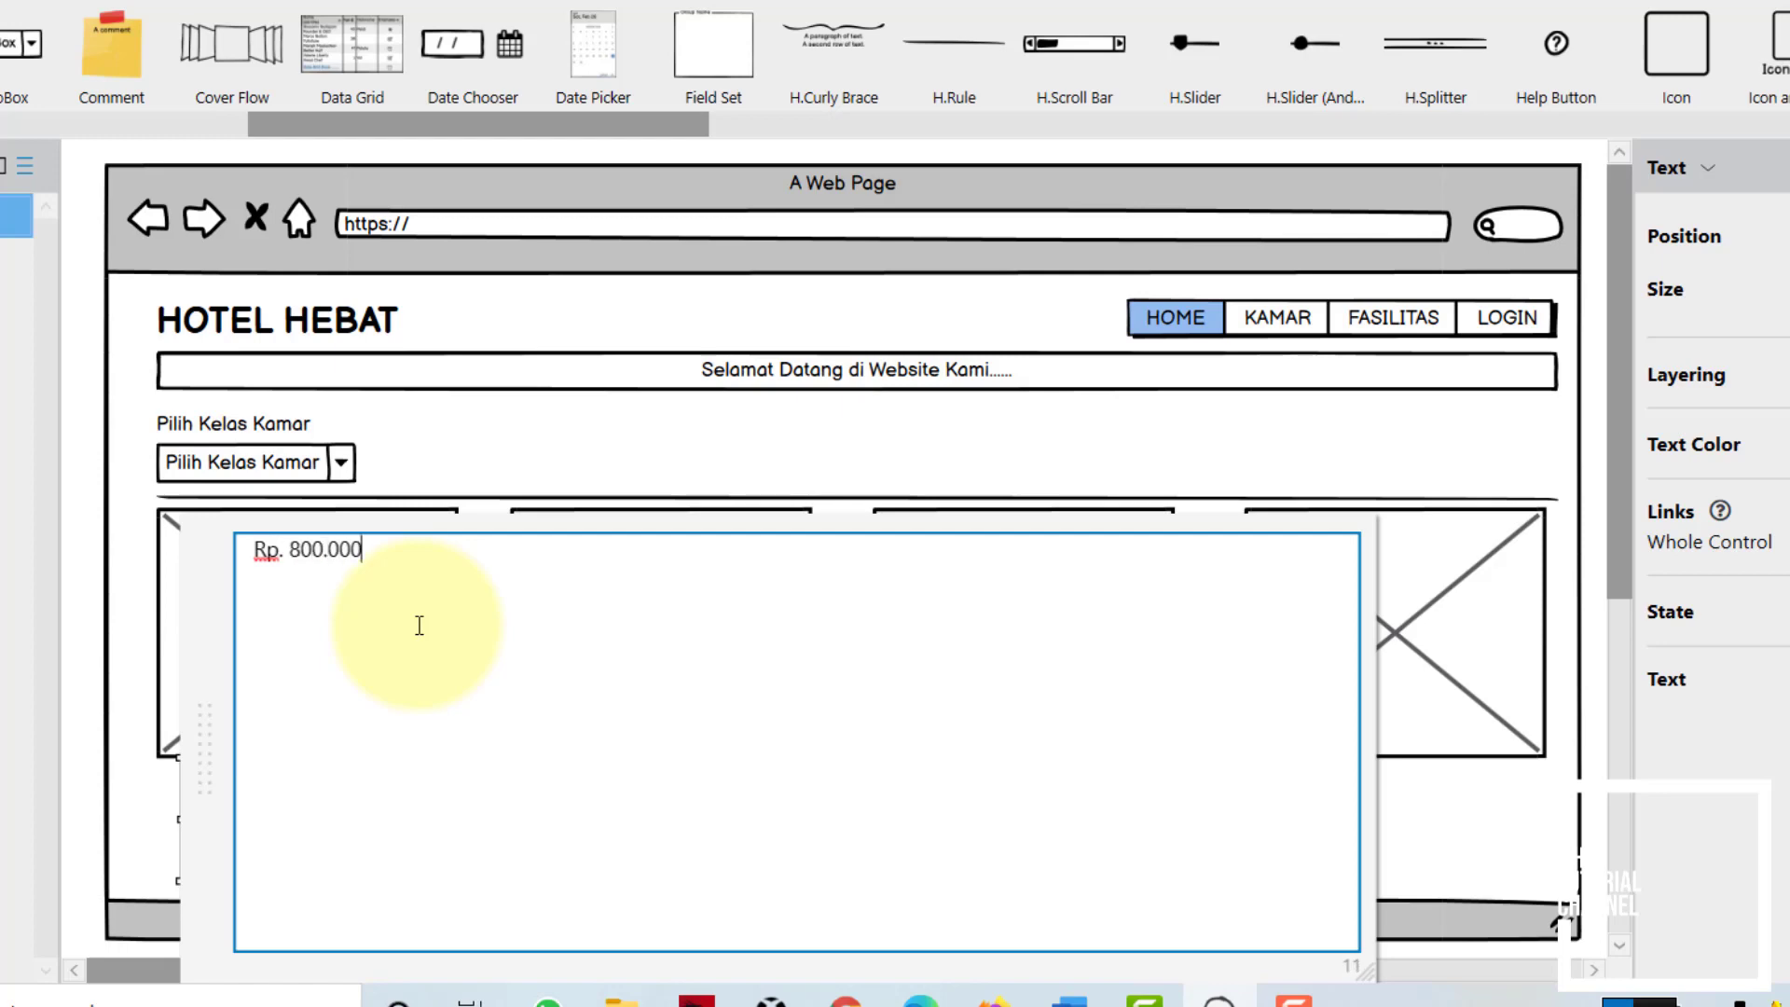
{"action": "left_click", "coordinate": [98, 607]}
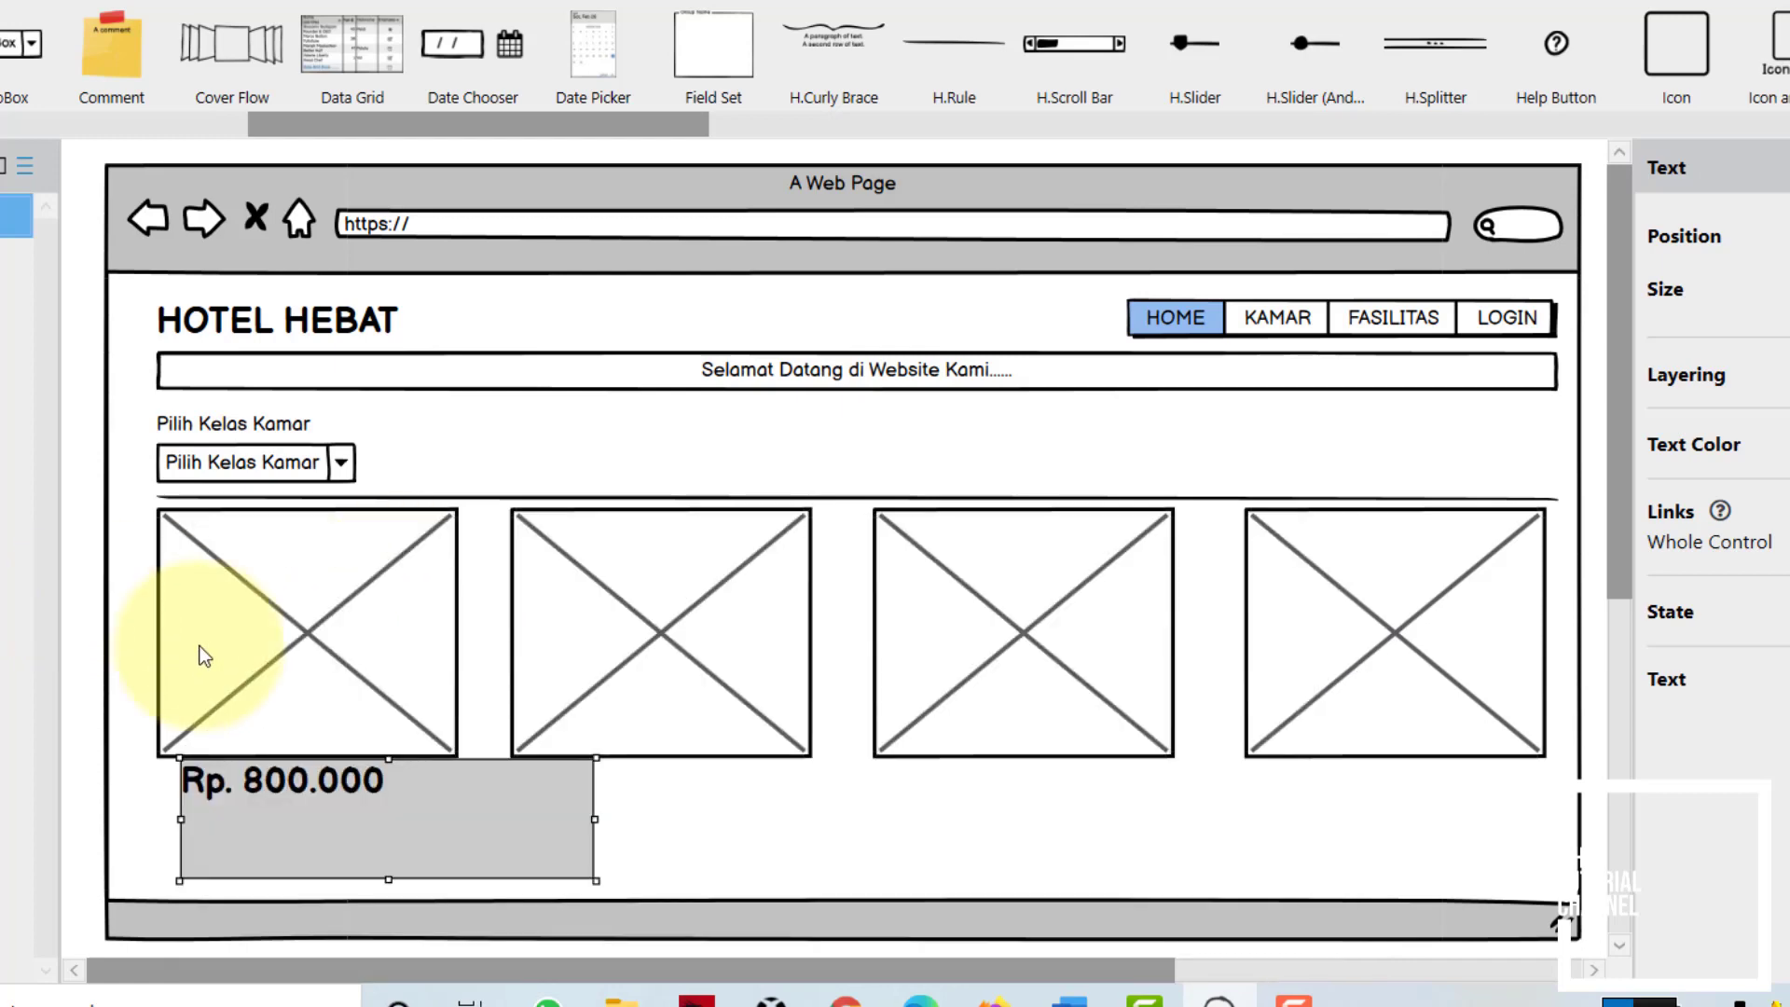
Step: Shrink the Rp. 800.000 text box to about 151 by 38 and centre it under the first Image placeholder, at about X 88, Y 412
{"action": "left_click", "coordinate": [370, 799]}
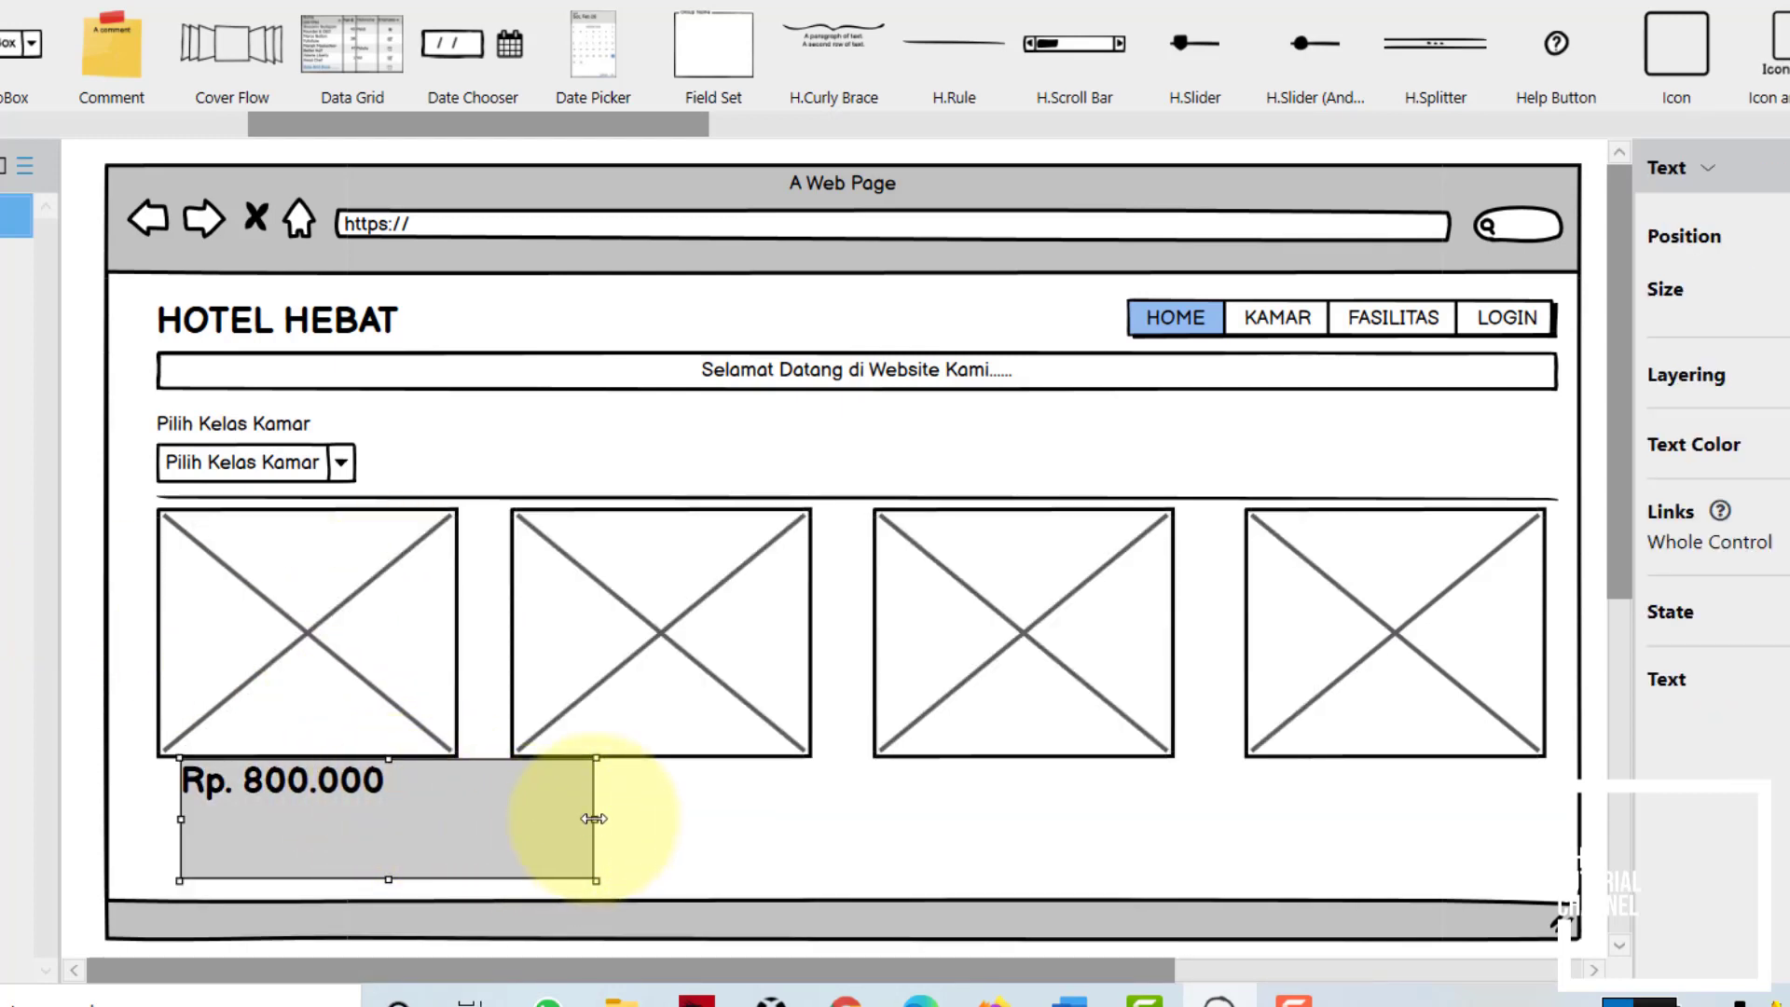
{"action": "left_click_drag", "start_coordinate": [594, 819], "coordinate": [411, 818]}
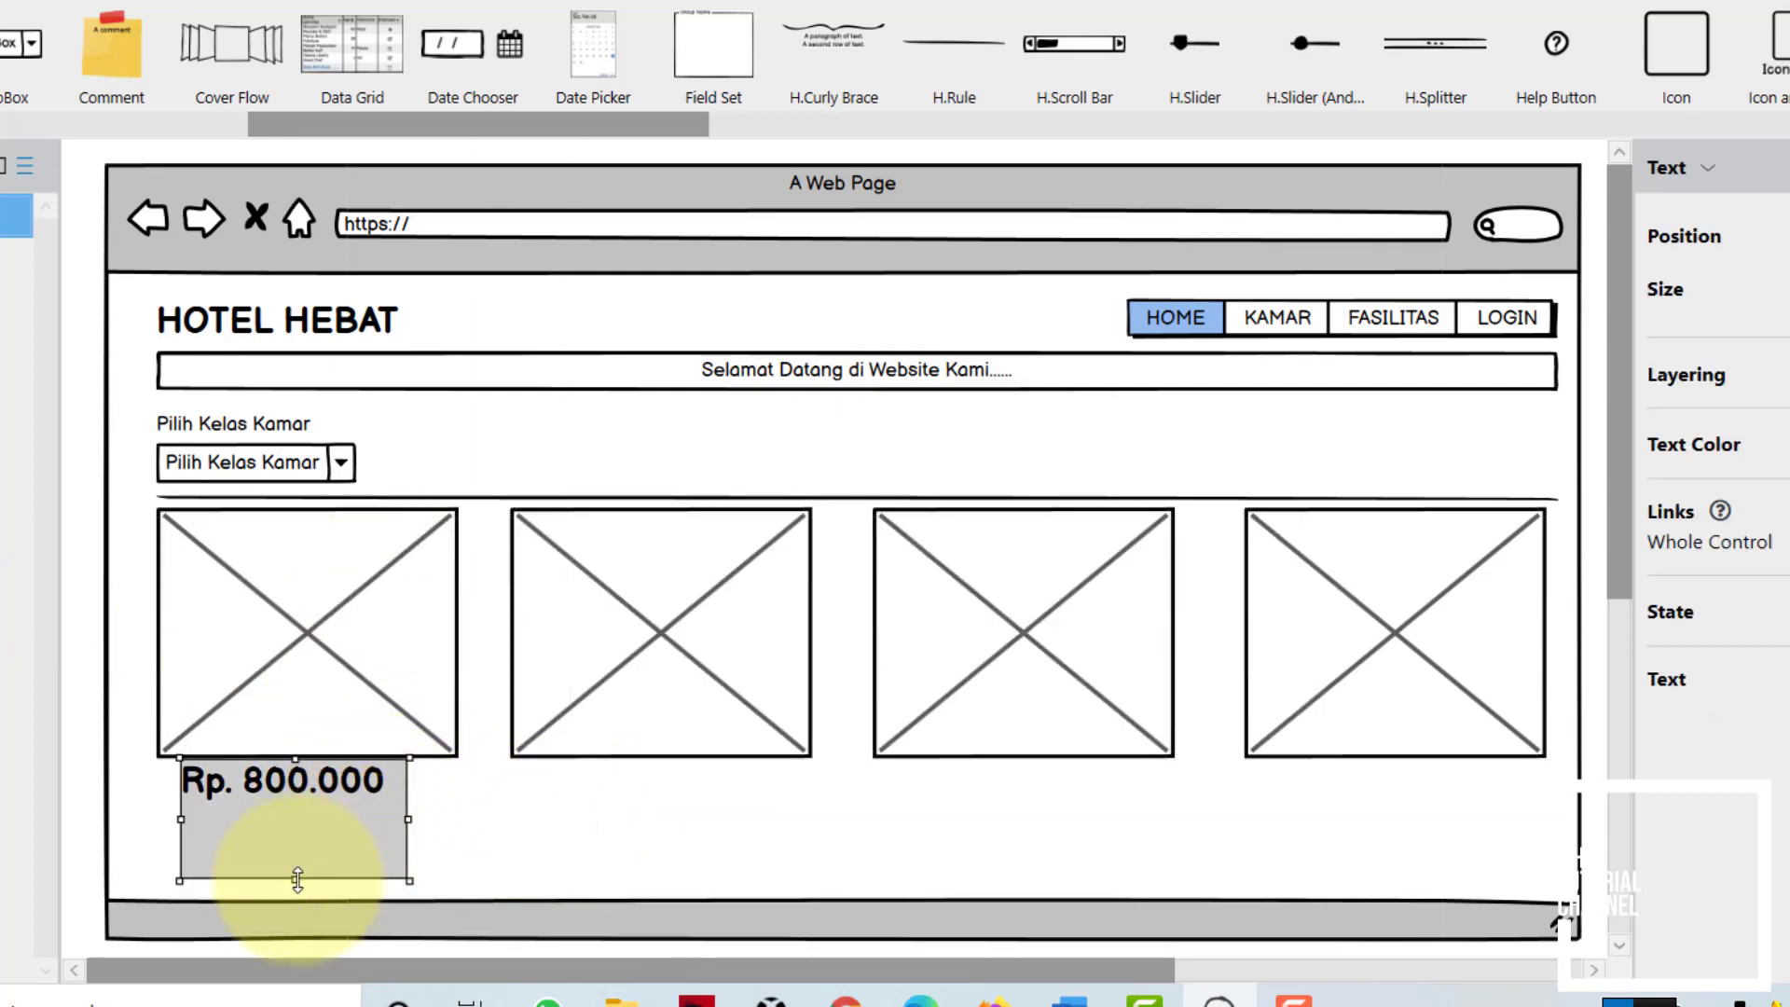
{"action": "left_click_drag", "start_coordinate": [297, 880], "coordinate": [337, 801]}
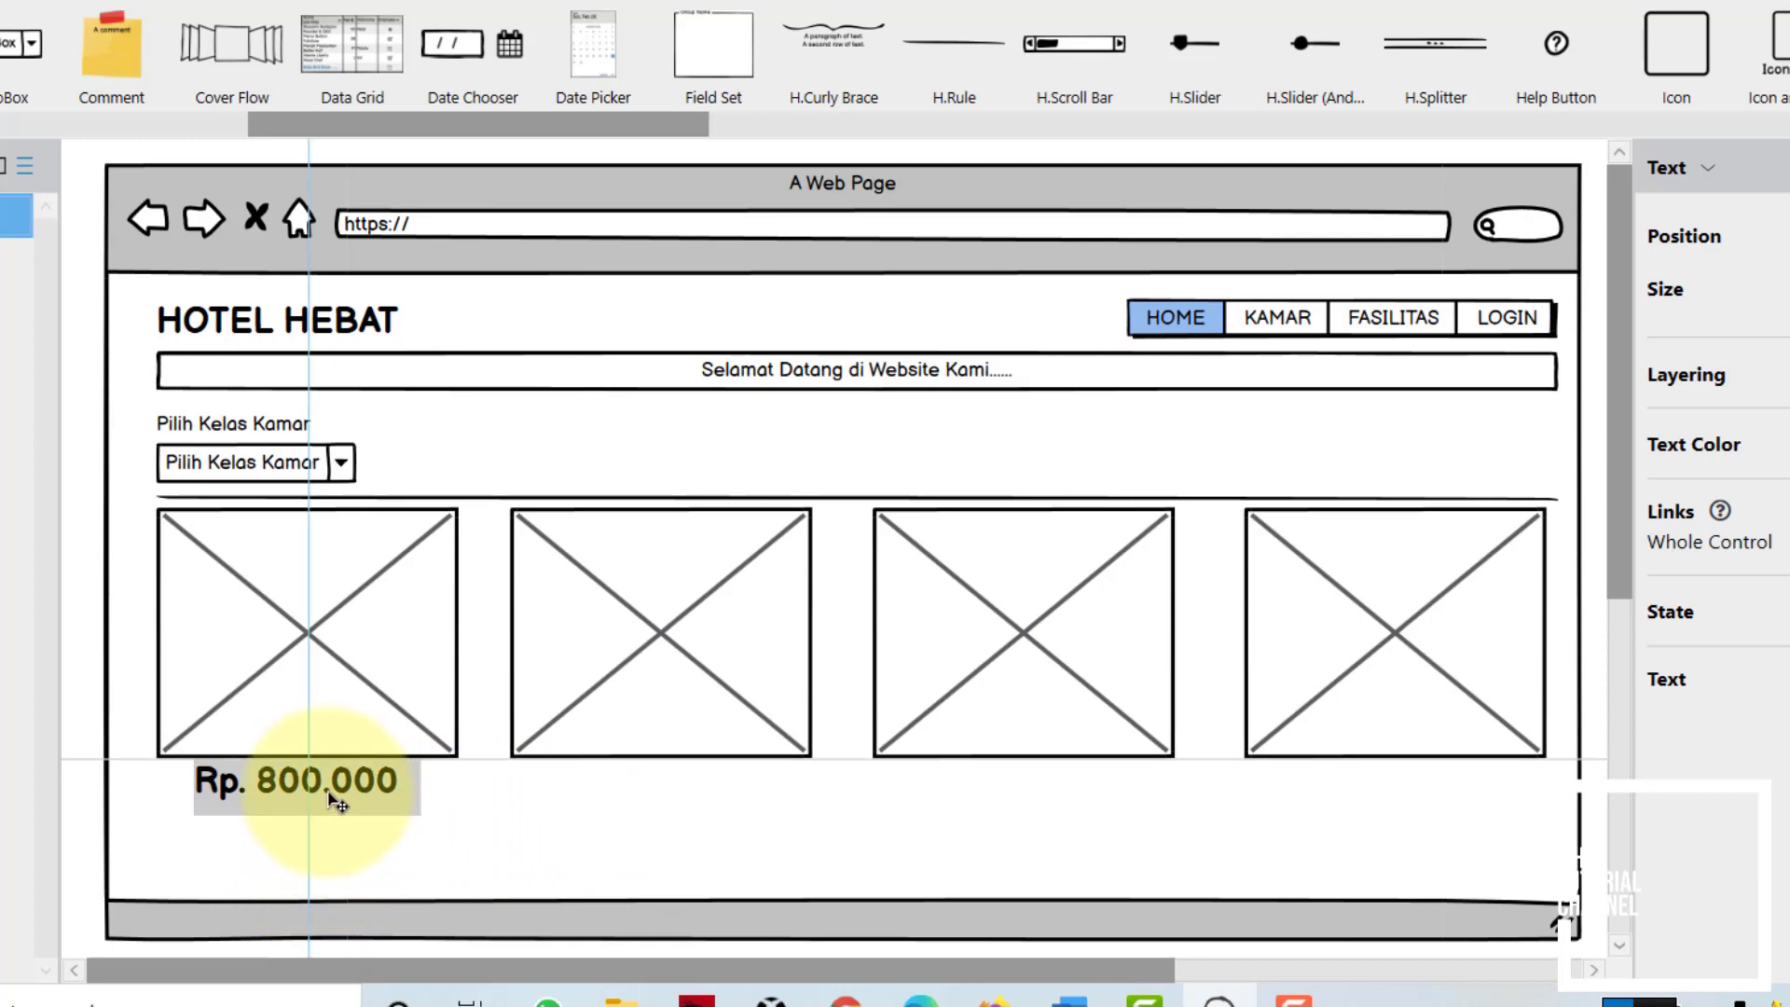
{"action": "left_click", "coordinate": [83, 647]}
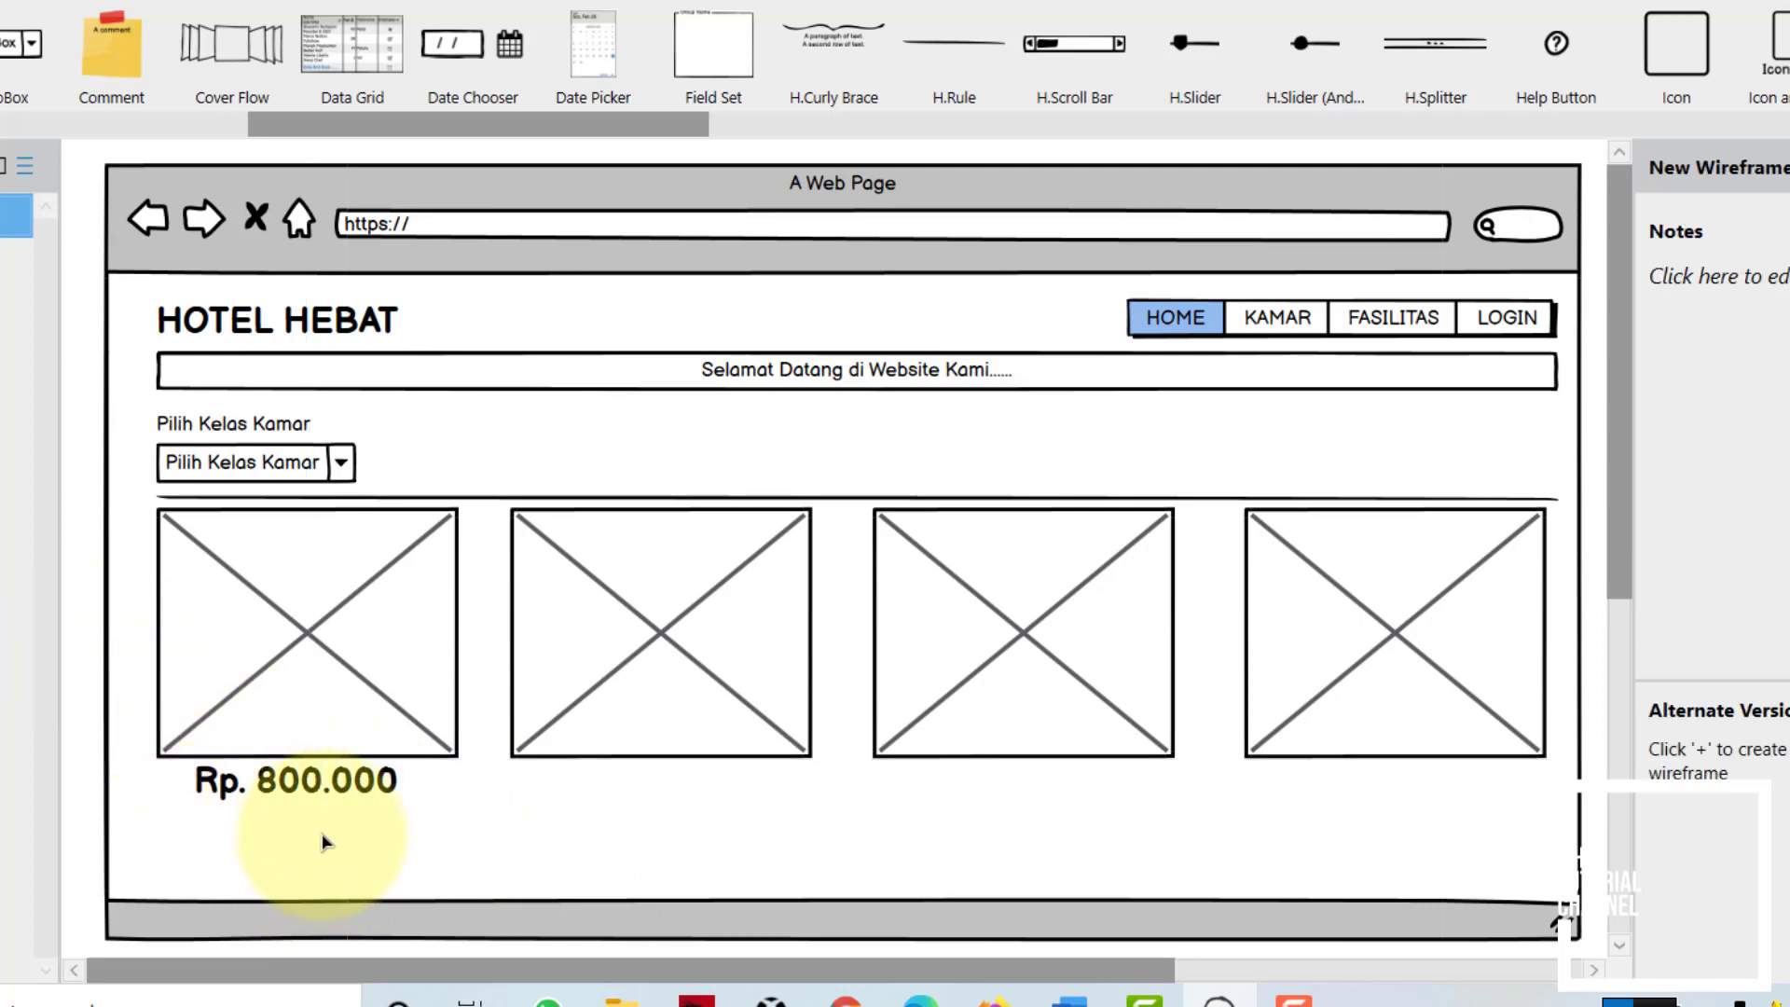
Step: Copy the Rp. 800.000 text and place the duplicate directly beneath it, at about X 88, Y 438
{"action": "left_click", "coordinate": [304, 793]}
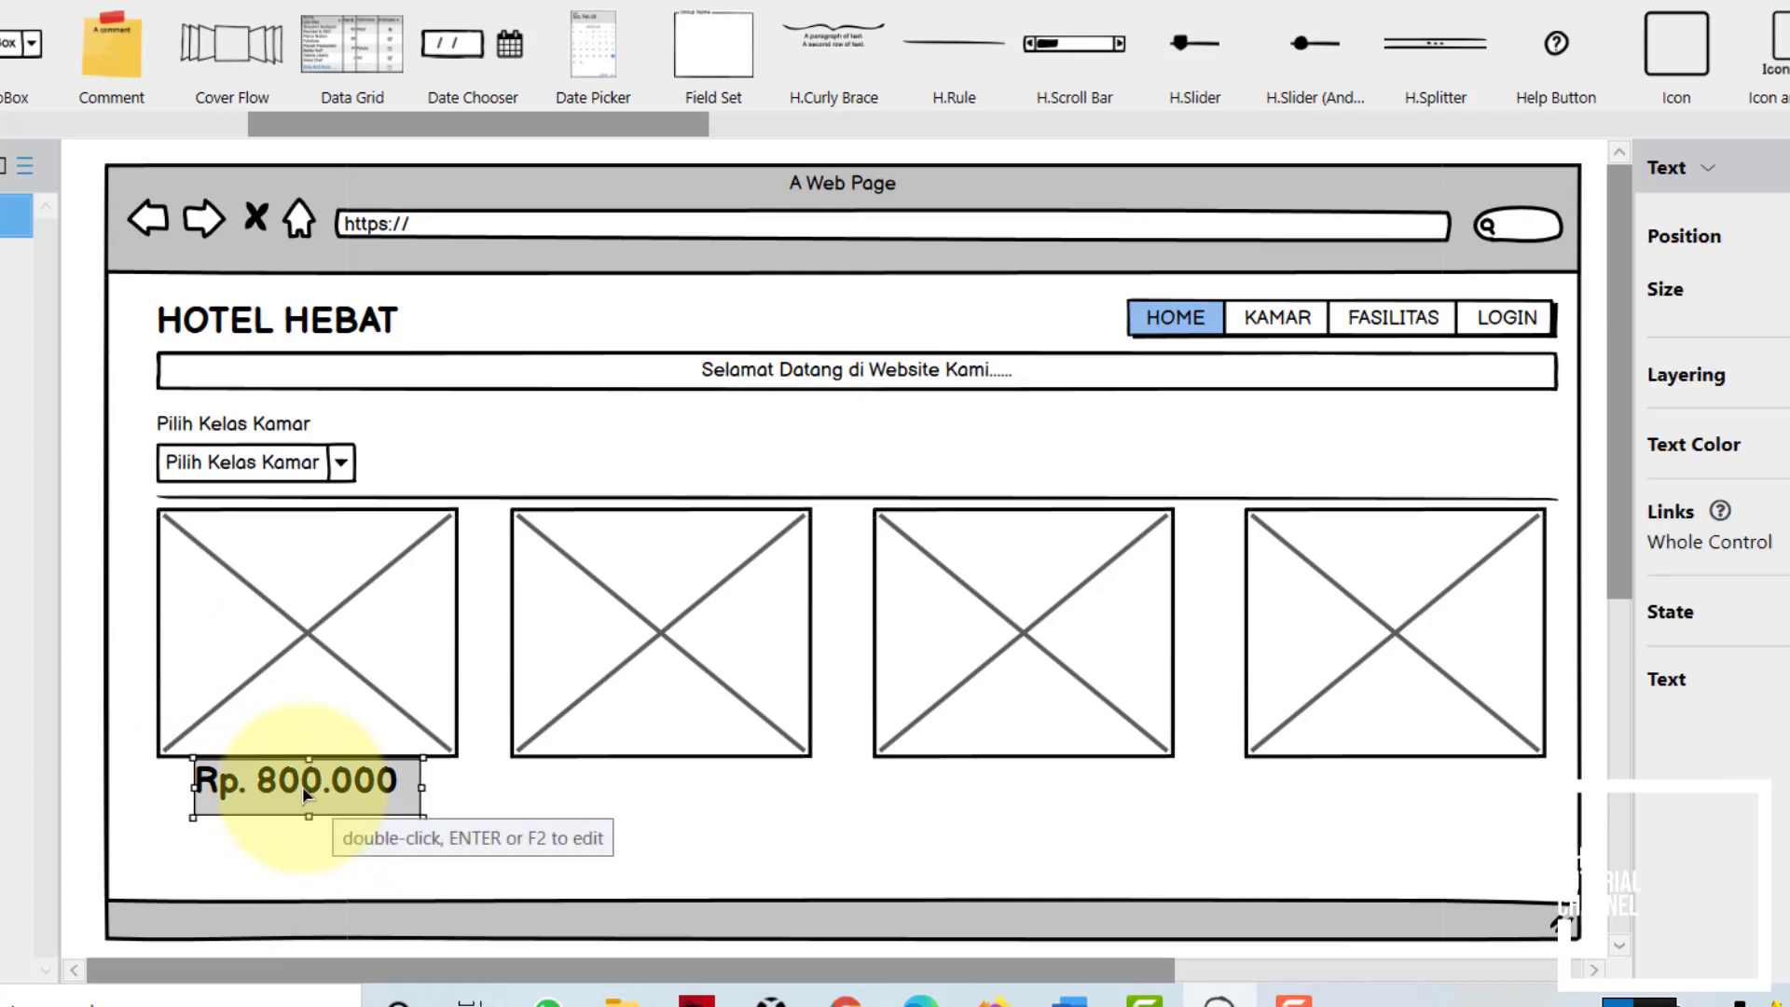
{"action": "right_click", "coordinate": [304, 793]}
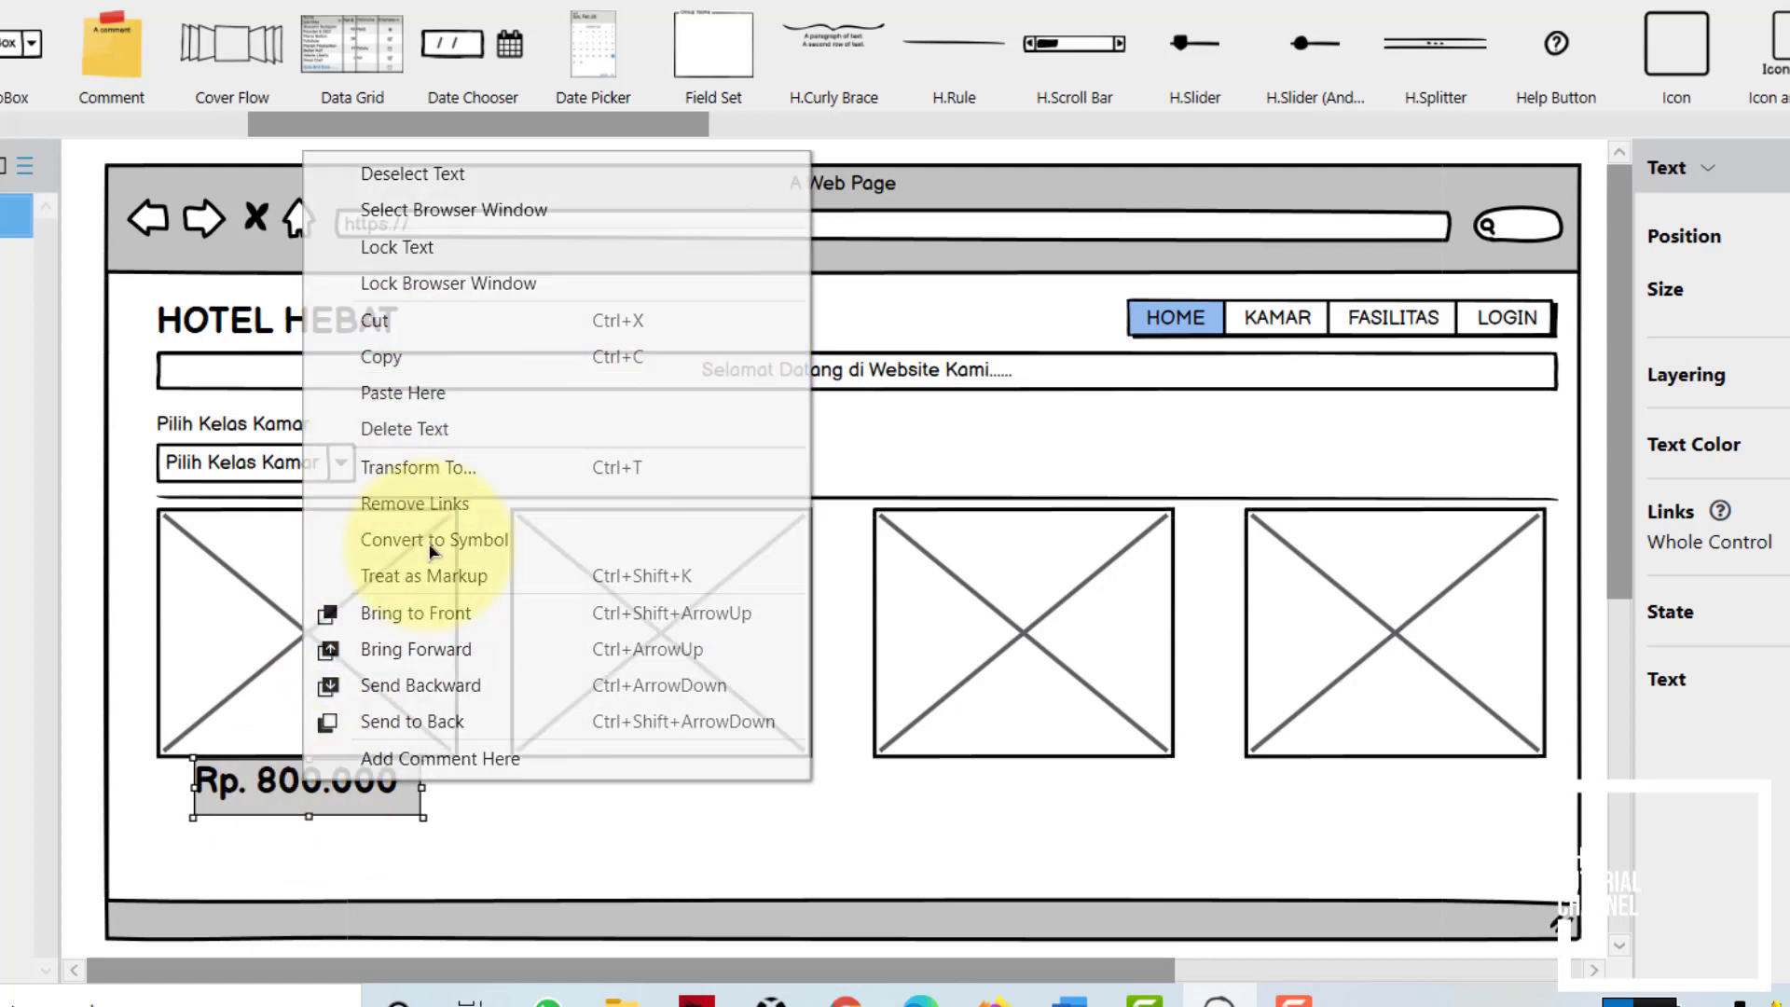
{"action": "key", "text": "Escape"}
{"action": "left_click", "coordinate": [494, 814]}
{"action": "right_click", "coordinate": [493, 816]}
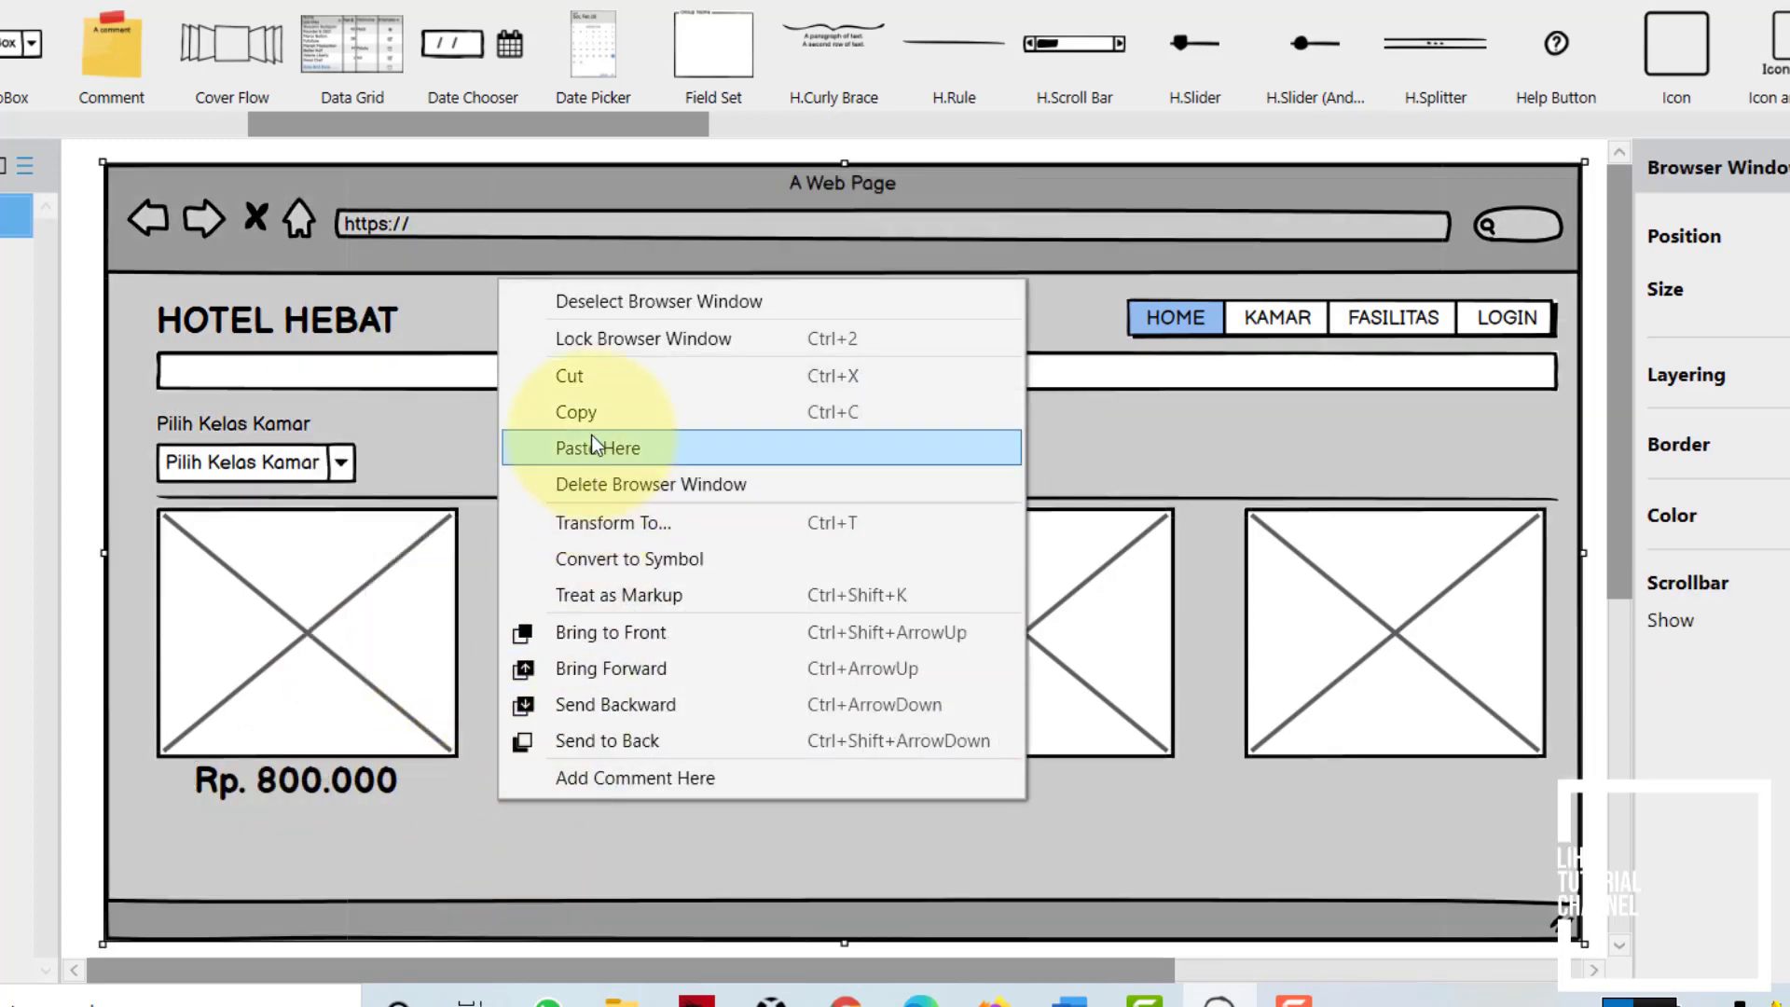
{"action": "left_click", "coordinate": [606, 455]}
{"action": "left_click_drag", "start_coordinate": [570, 839], "coordinate": [270, 838]}
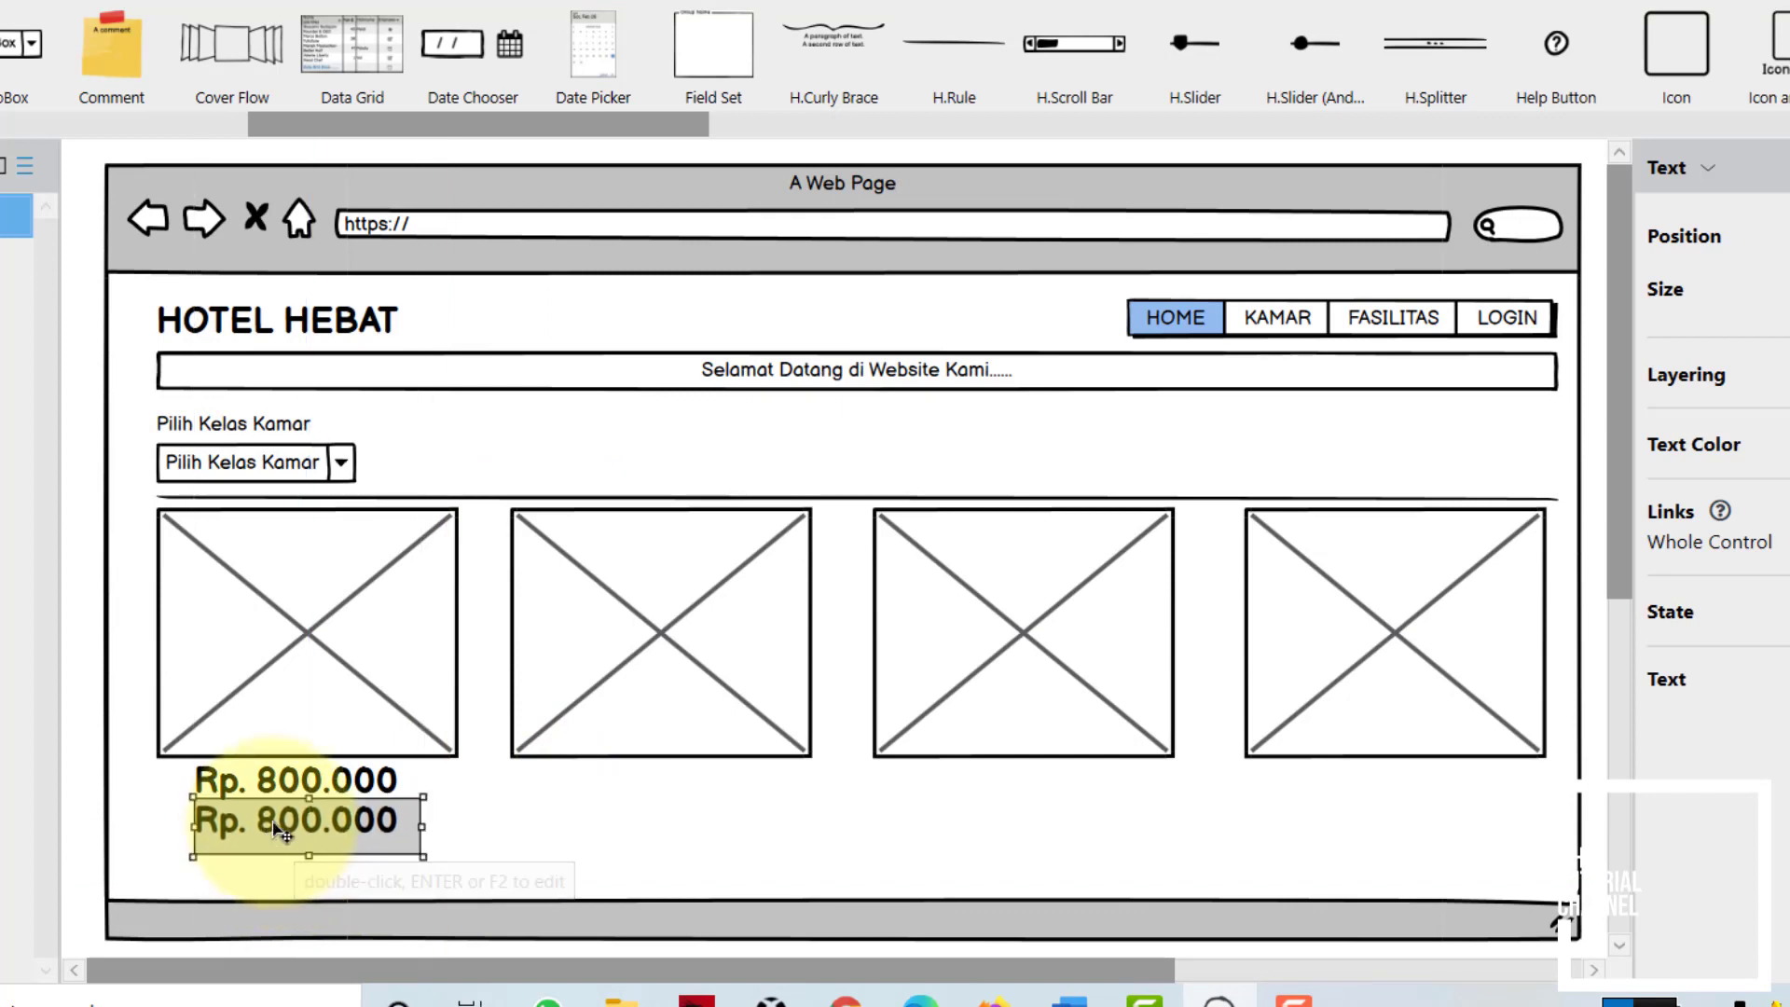
Step: Replace the lower price text with "Suite"
{"action": "double_click", "coordinate": [284, 827]}
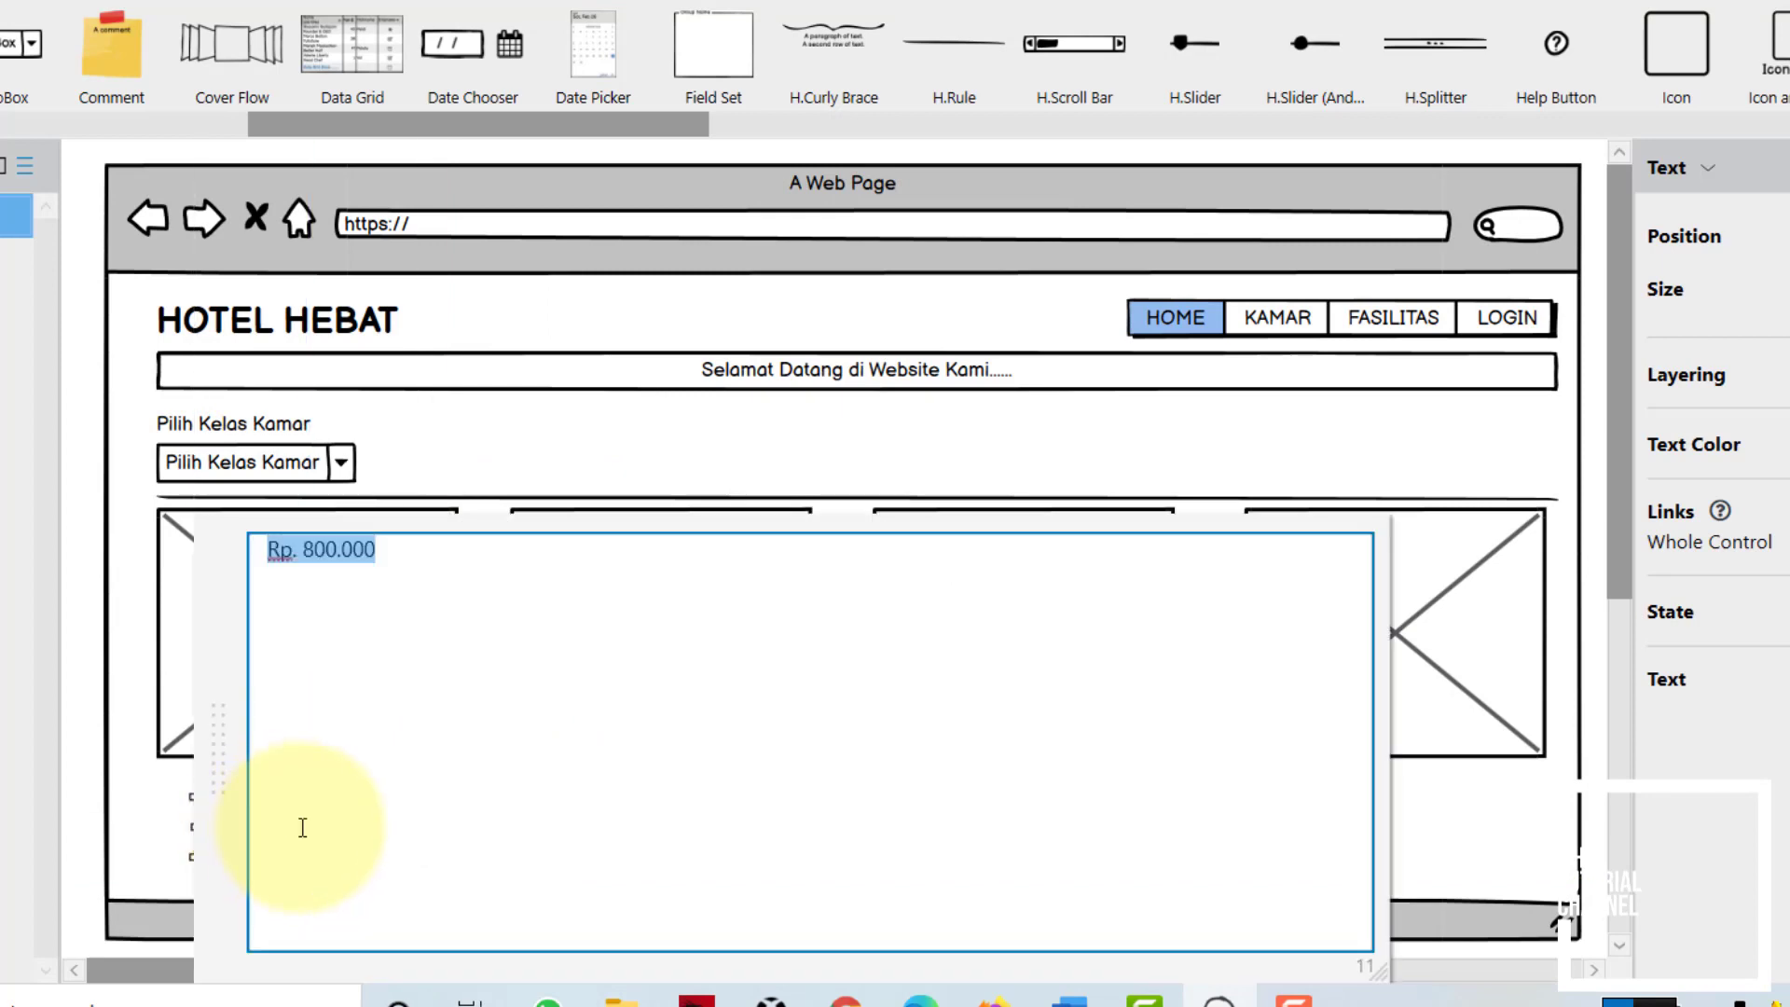
{"action": "type", "text": "X"}
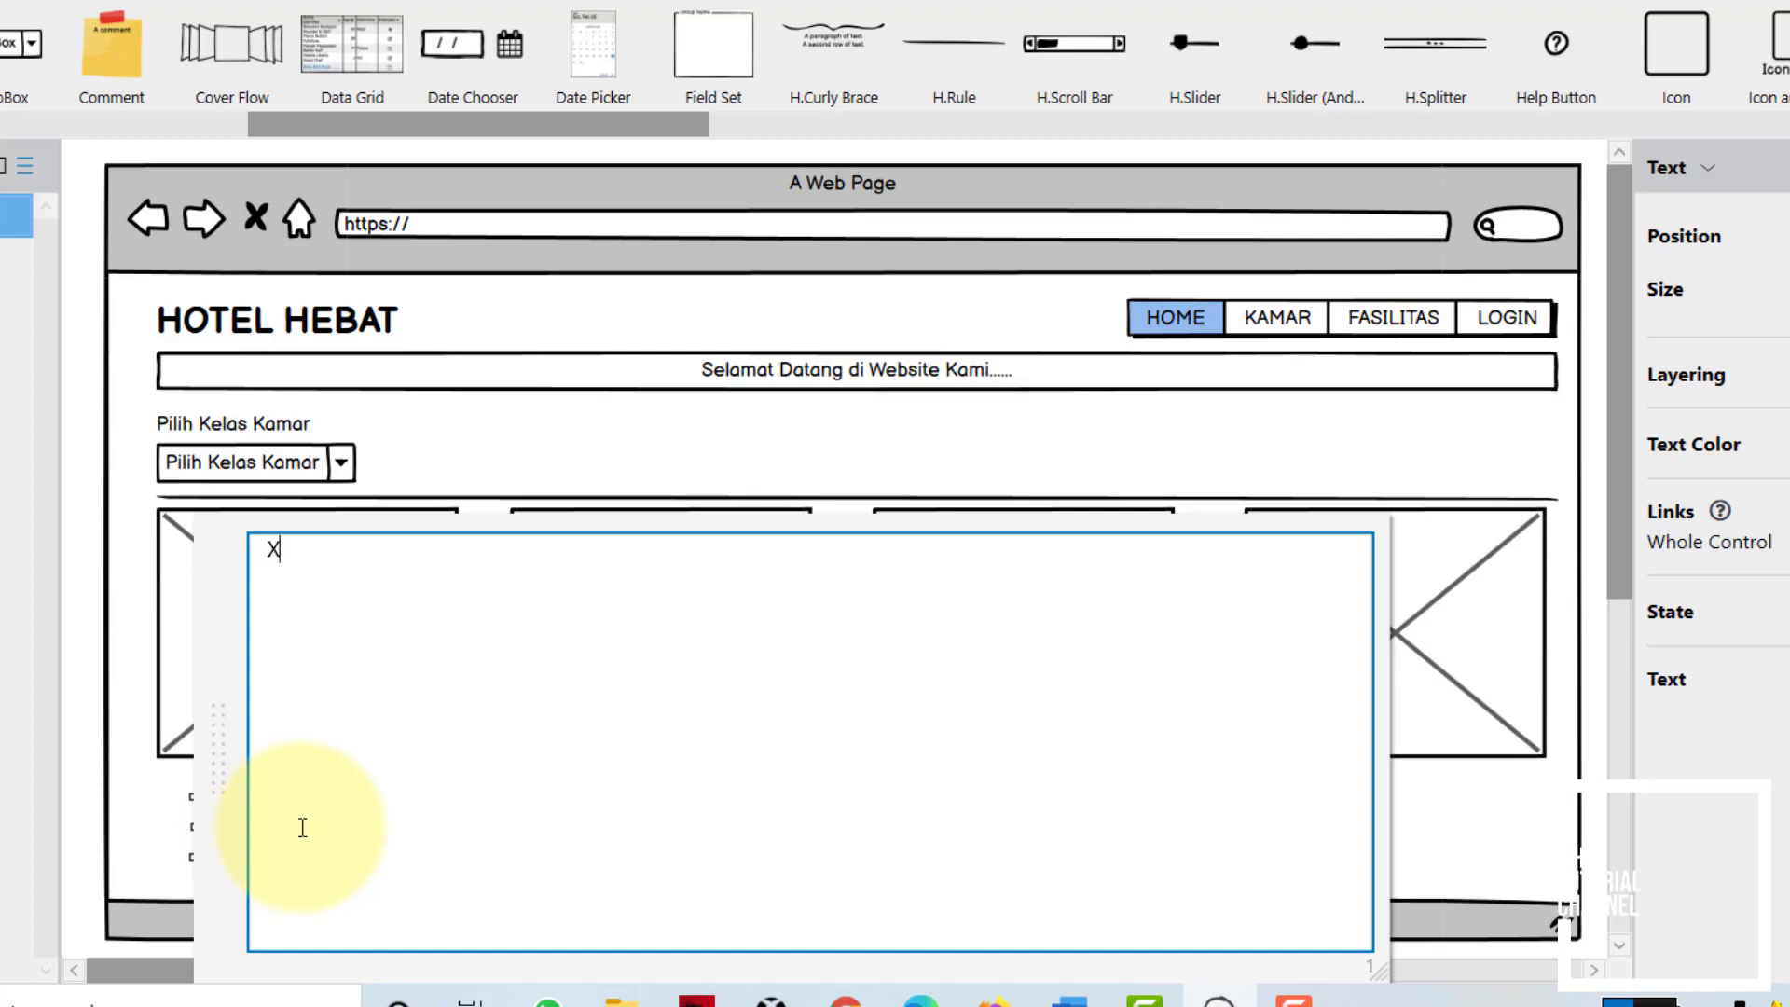
{"action": "type", "text": "Suite"}
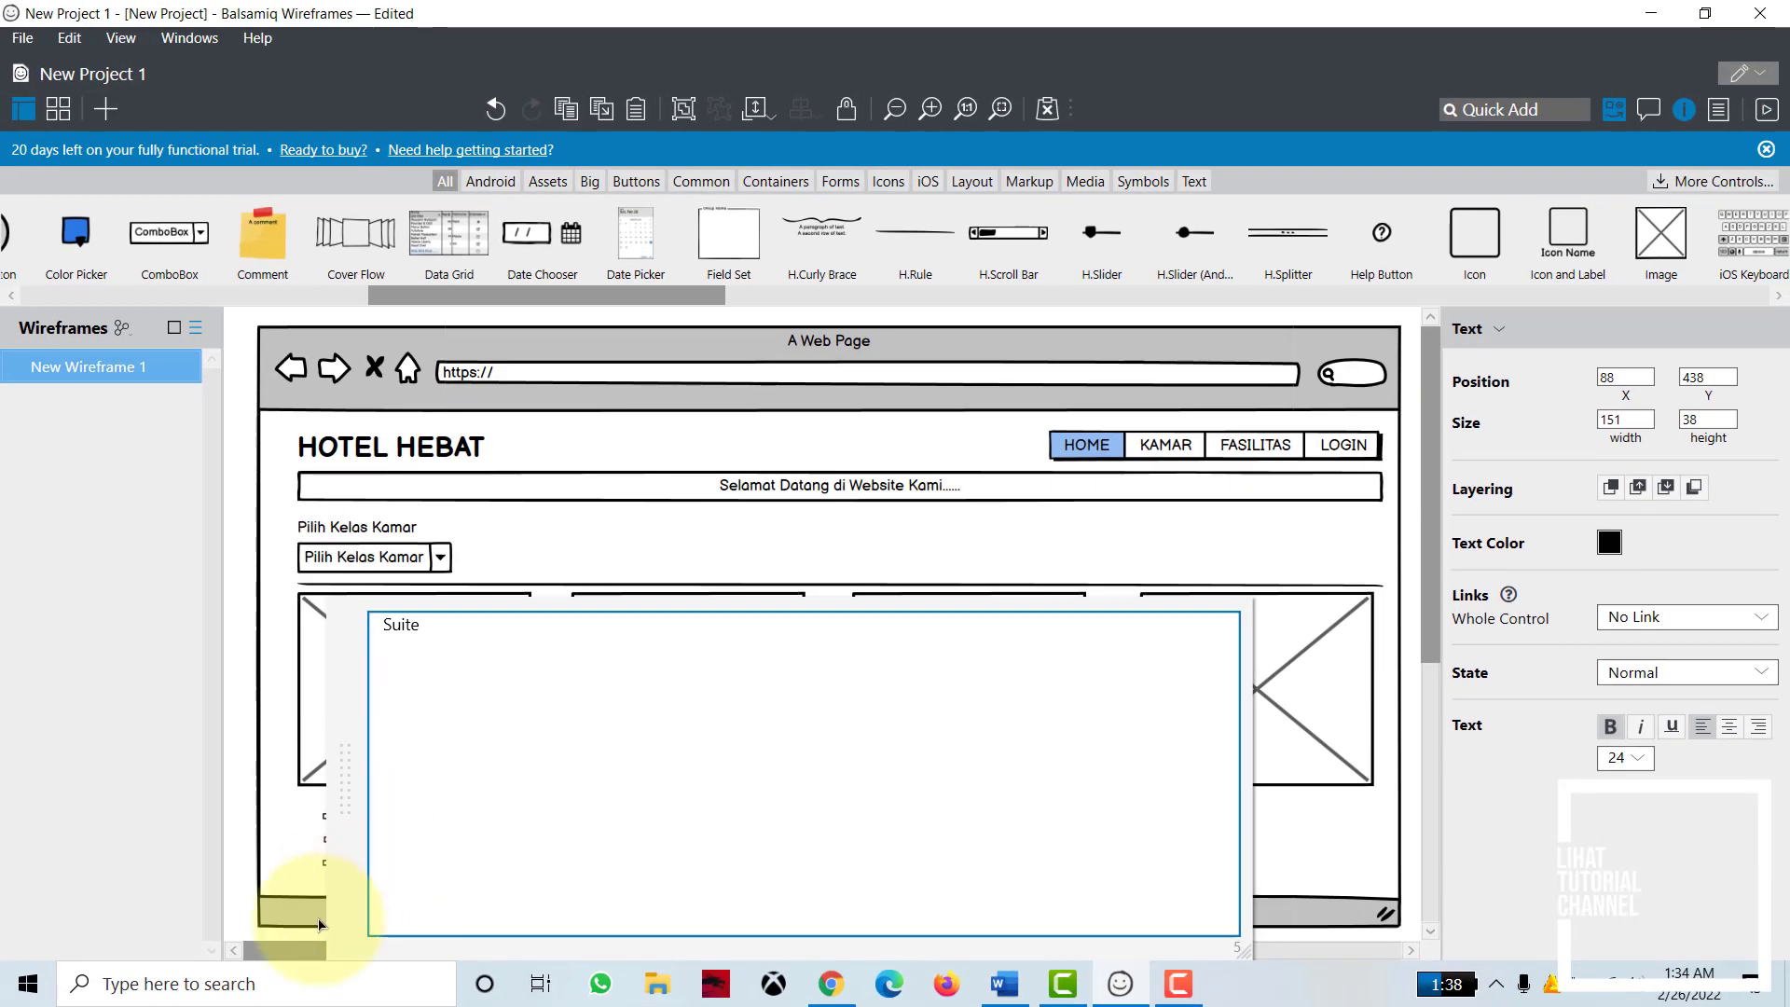
{"action": "left_click", "coordinate": [298, 854]}
{"action": "left_click", "coordinate": [373, 839]}
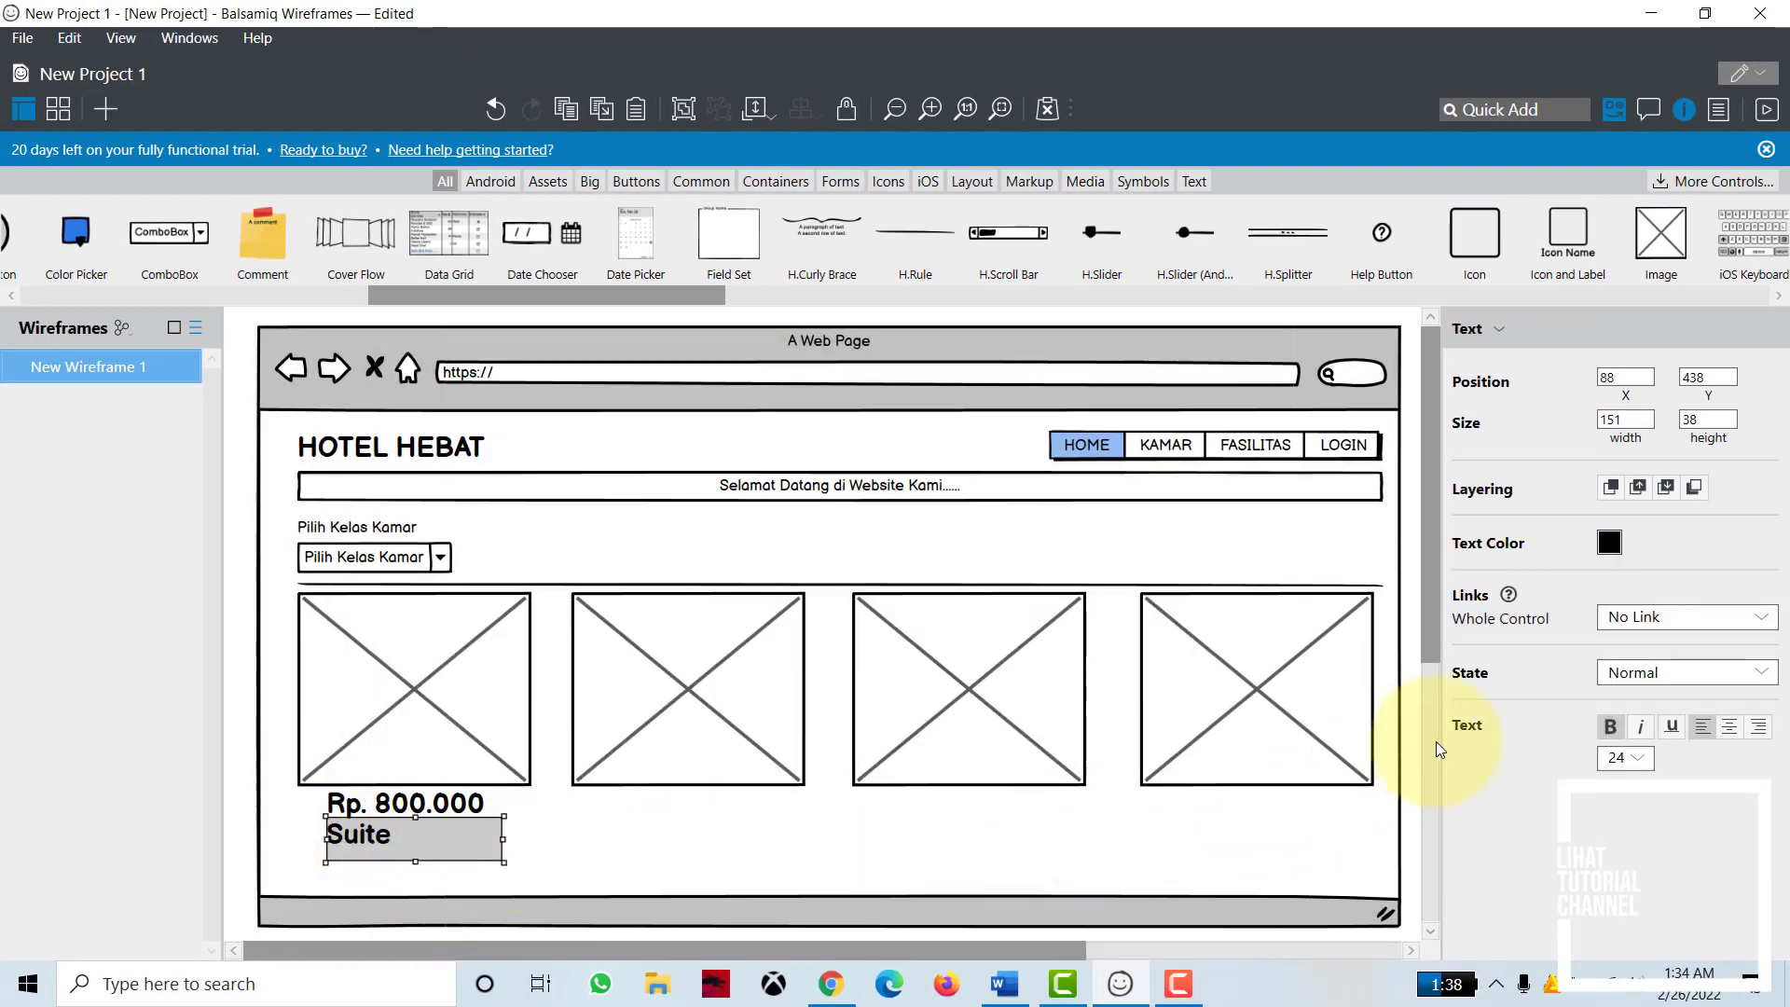
Step: Centre-align the Suite text and nudge its box to sit centred below the price
{"action": "left_click", "coordinate": [1731, 730]}
{"action": "left_click_drag", "start_coordinate": [436, 845], "coordinate": [429, 843]}
{"action": "left_click", "coordinate": [250, 738]}
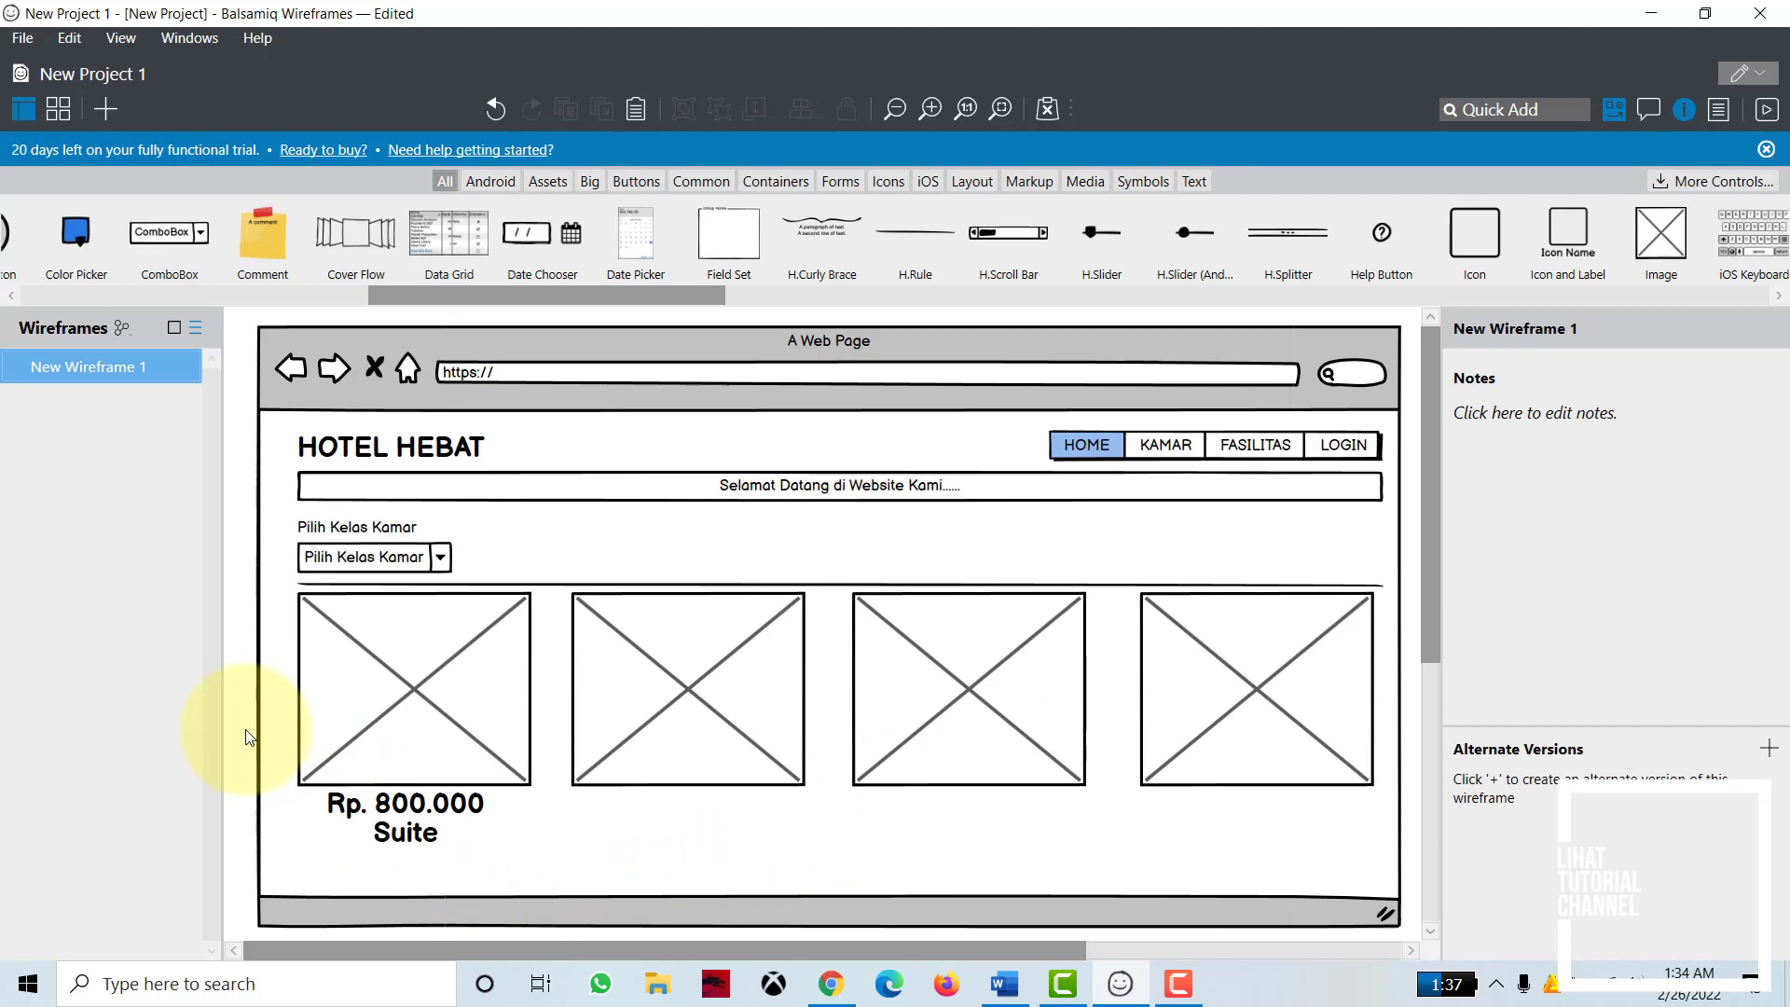
Step: Select the price and Suite texts together and move them down to about Y 428, leaving a gap under the first Image placeholder
{"action": "left_click", "coordinate": [419, 814]}
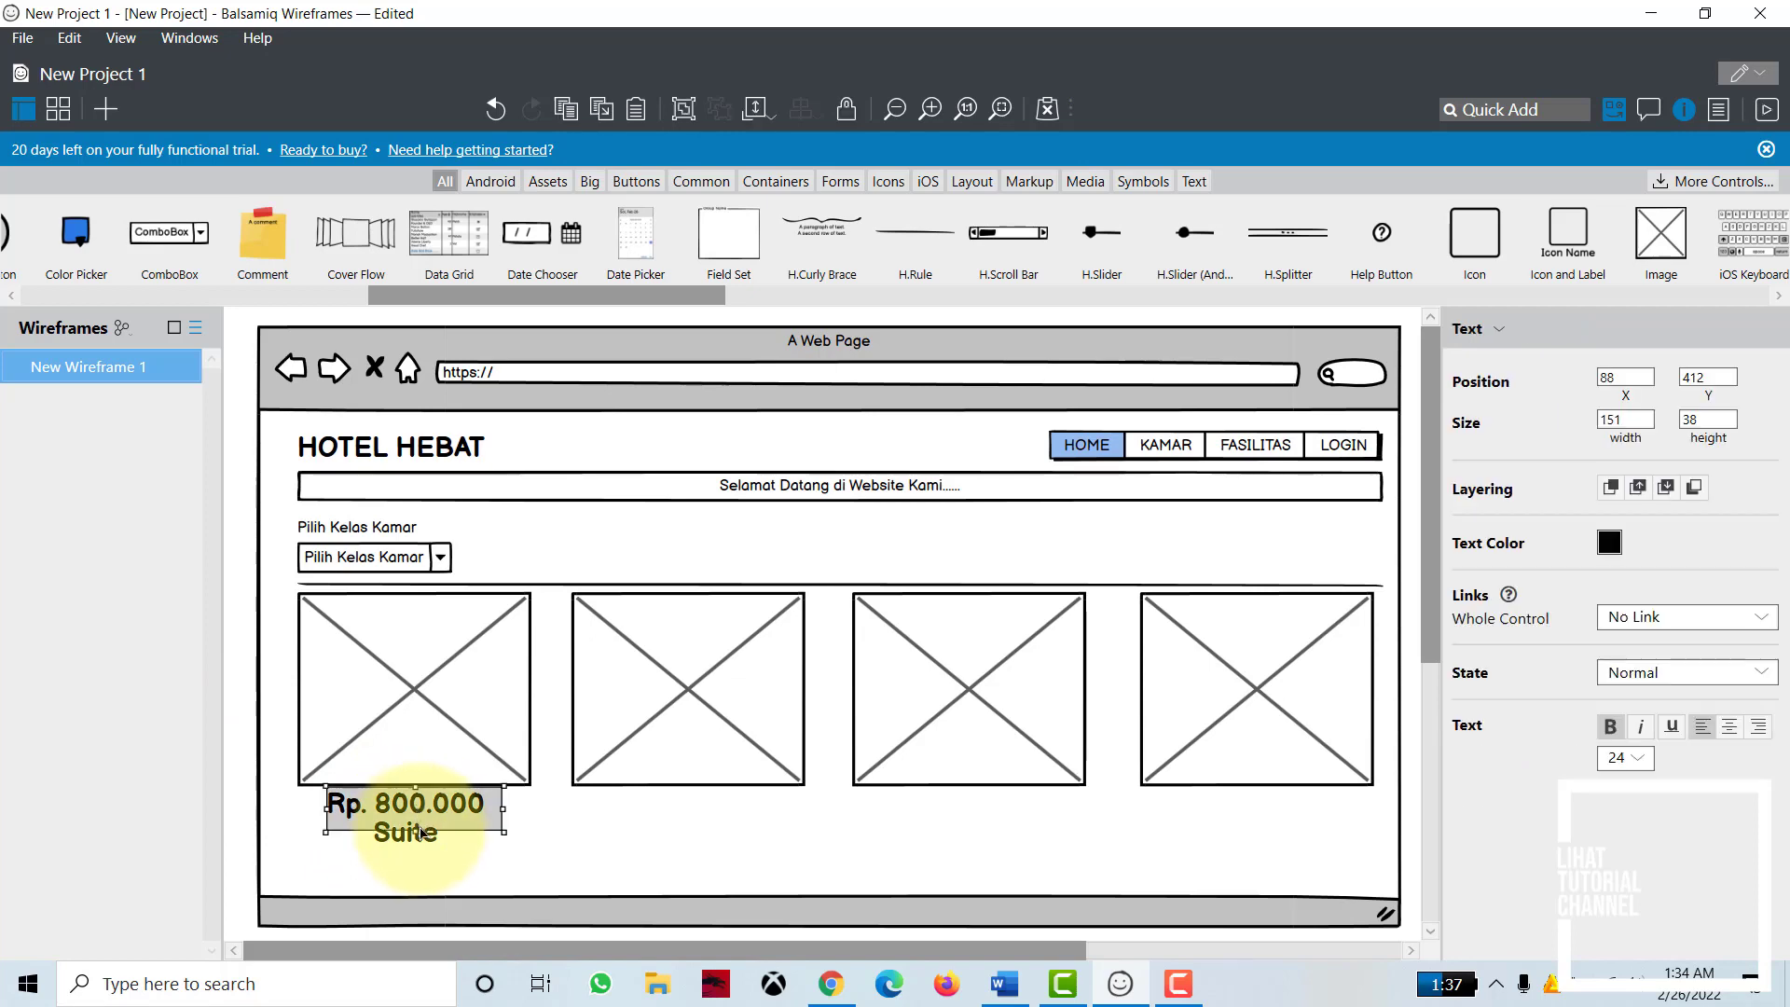
{"action": "left_click", "coordinate": [431, 846]}
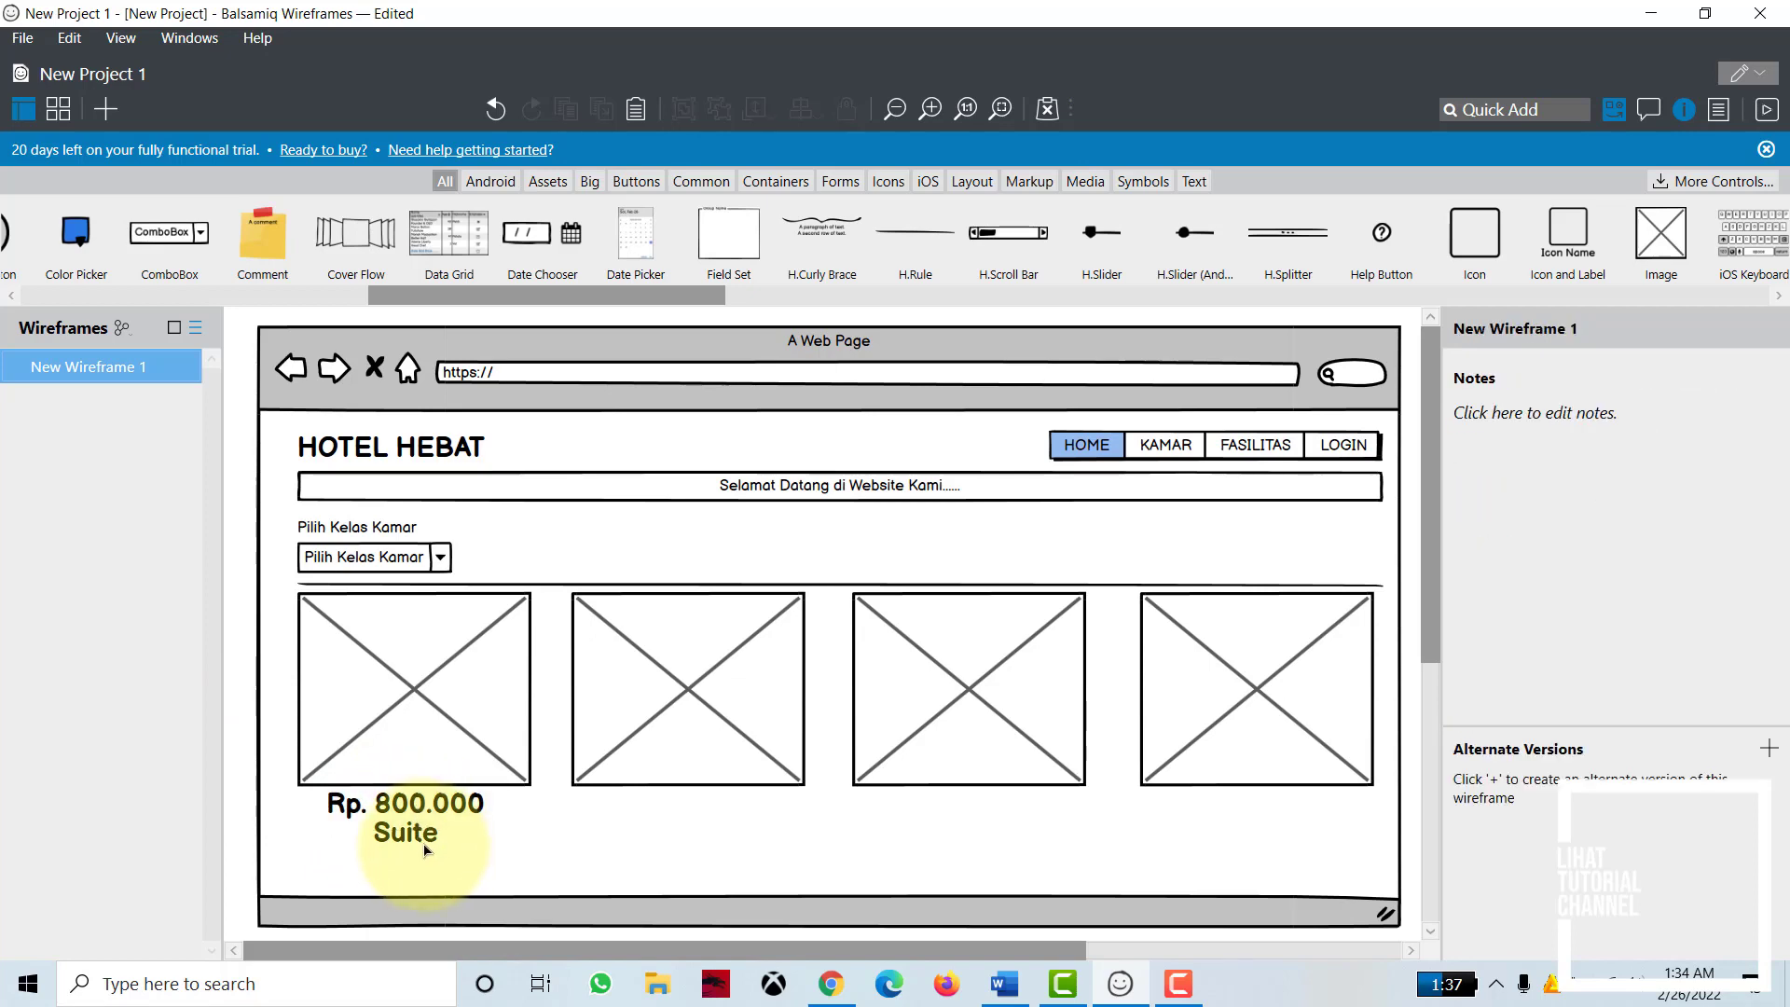
{"action": "left_click", "coordinate": [425, 834]}
{"action": "left_click", "coordinate": [431, 809], "text": "shift"}
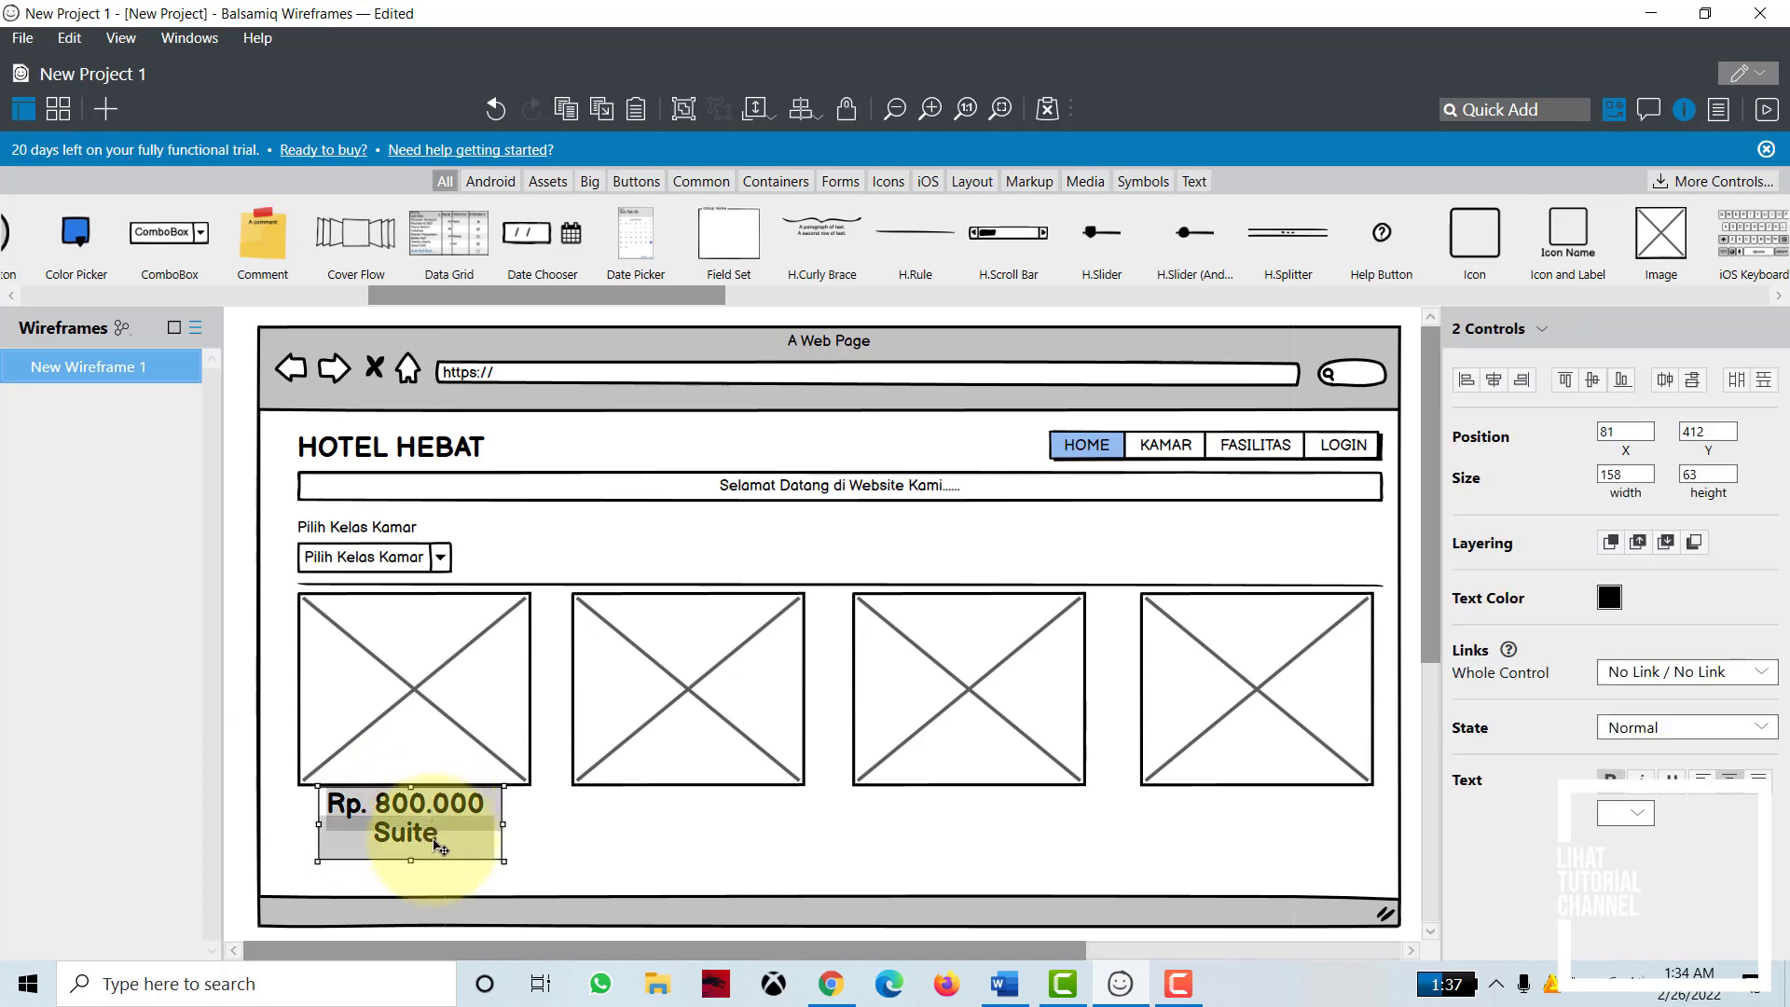
{"action": "left_click_drag", "start_coordinate": [440, 846], "coordinate": [426, 866]}
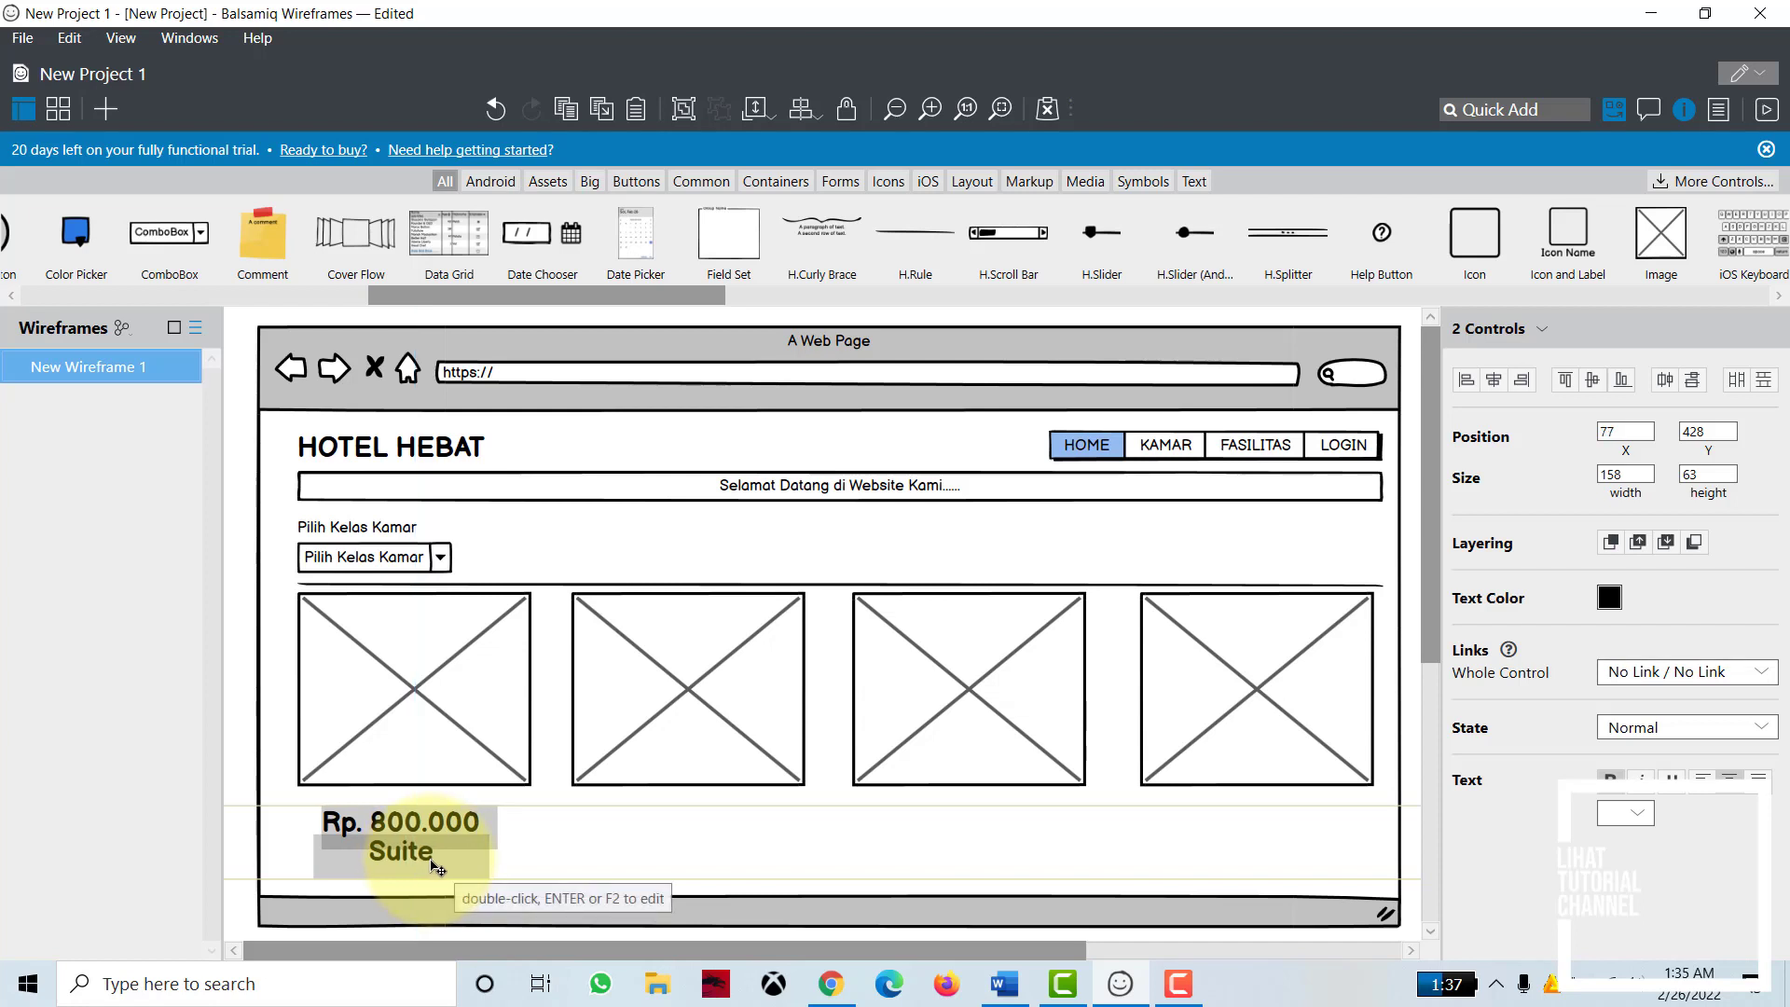
{"action": "left_click", "coordinate": [408, 794]}
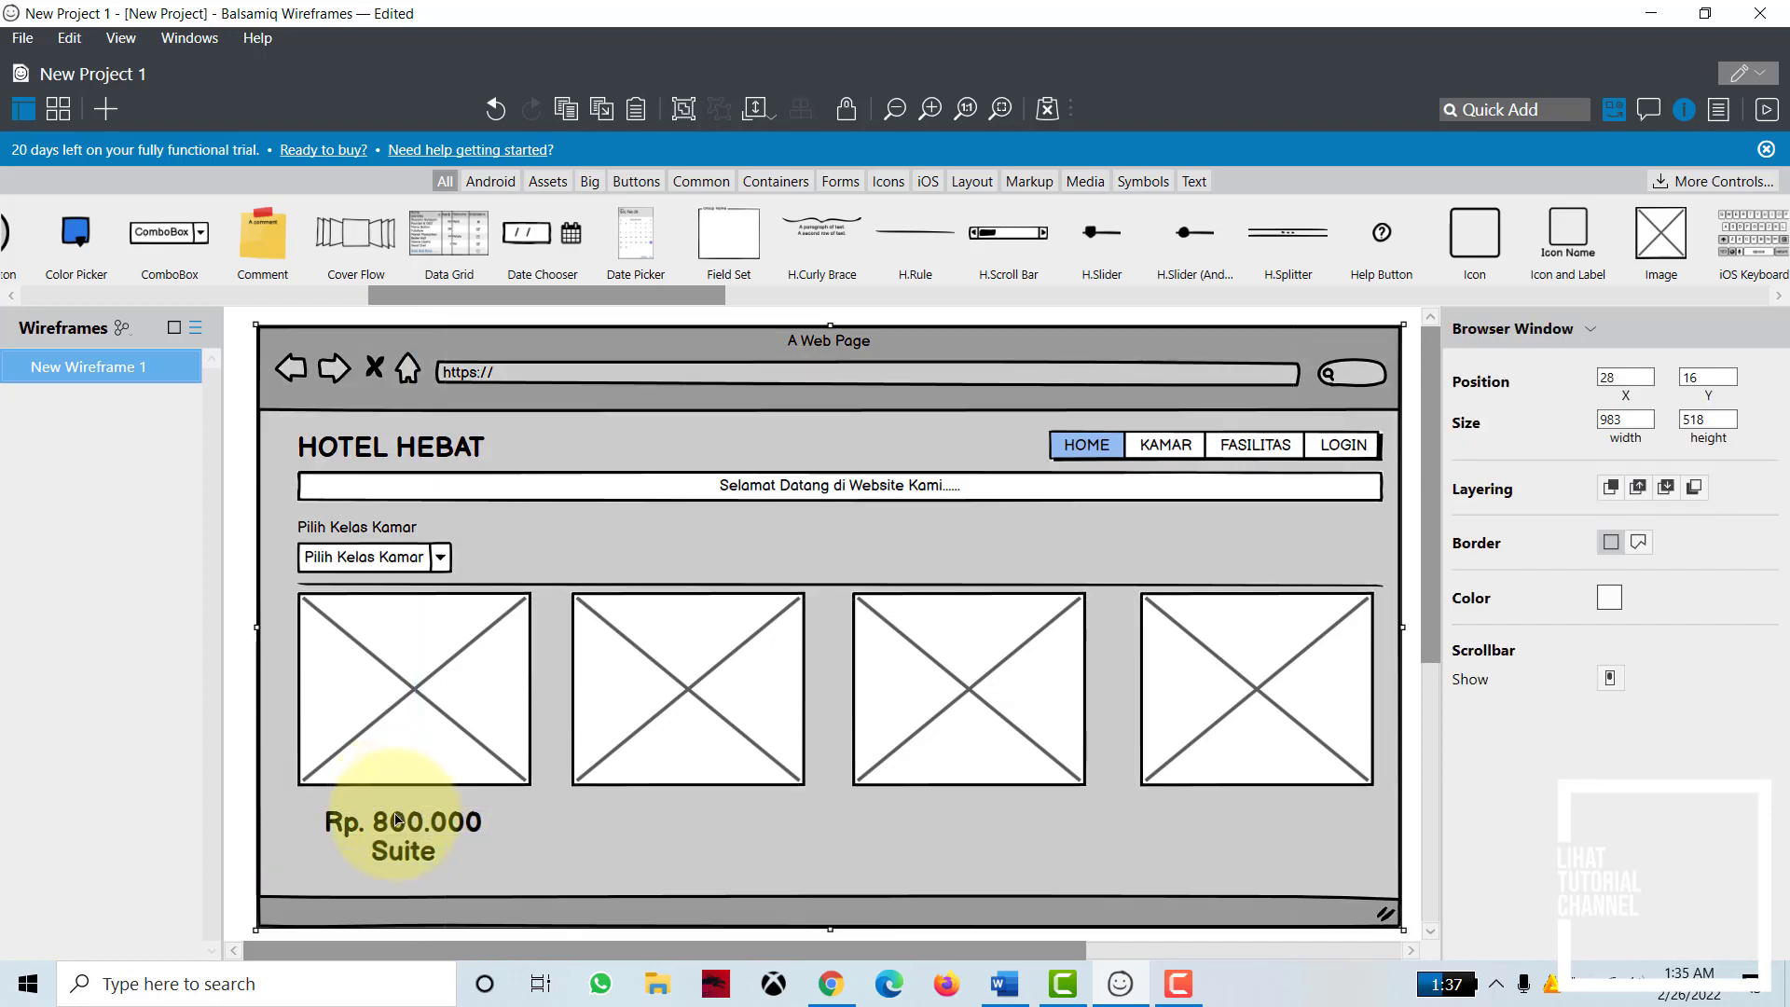
{"action": "left_click", "coordinate": [398, 824]}
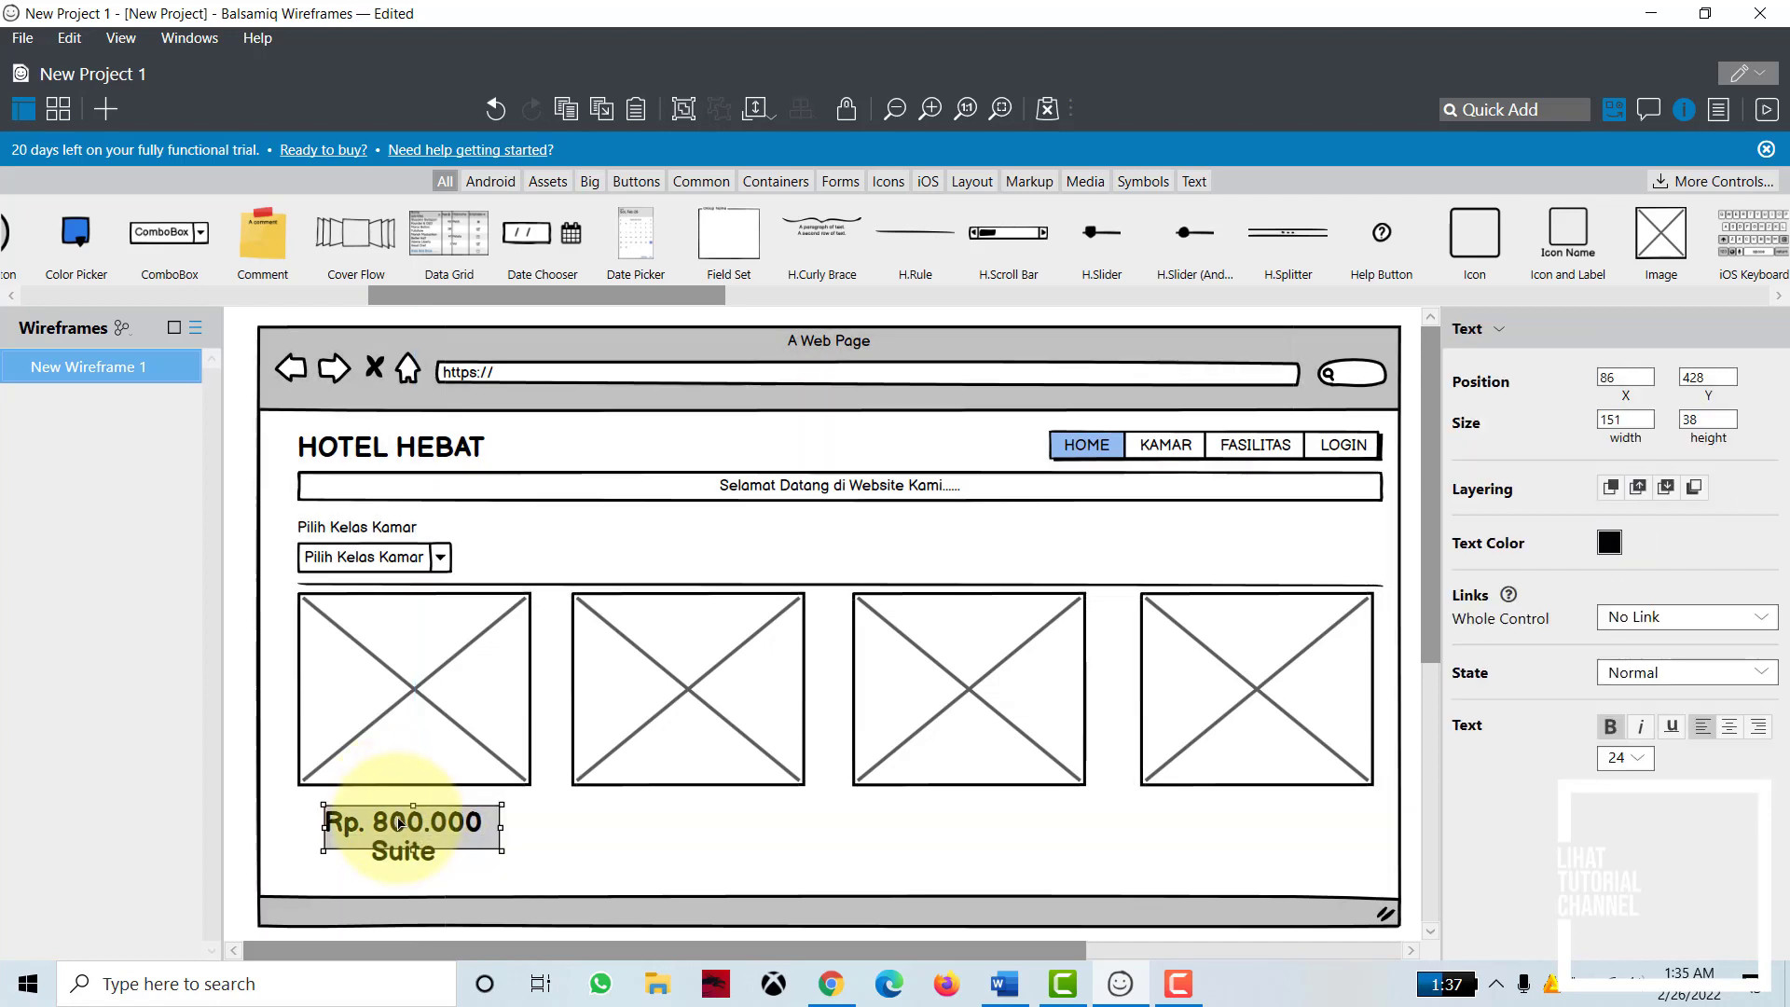
{"action": "left_click", "coordinate": [550, 843]}
{"action": "right_click", "coordinate": [553, 843]}
{"action": "left_click", "coordinate": [619, 539]}
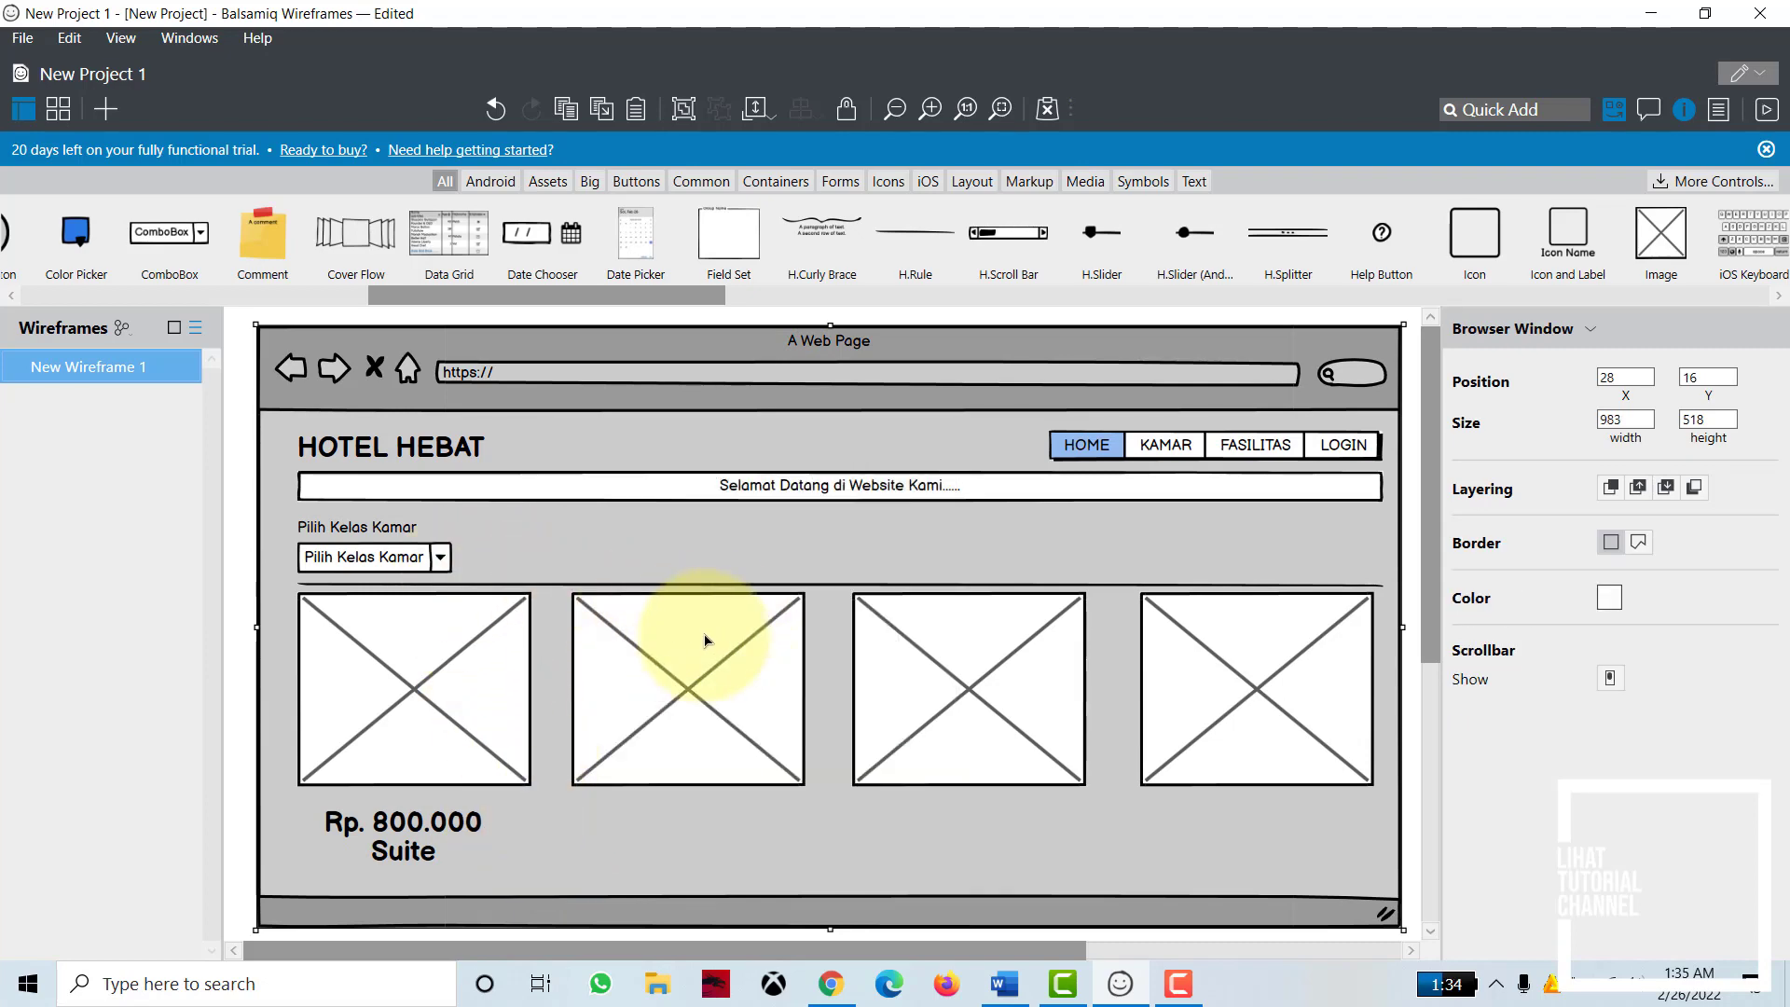
Step: Copy the Rp. 800.000 text and place the duplicate directly above the original, at about X 86, Y 405
{"action": "left_click", "coordinate": [426, 832]}
{"action": "right_click", "coordinate": [426, 832]}
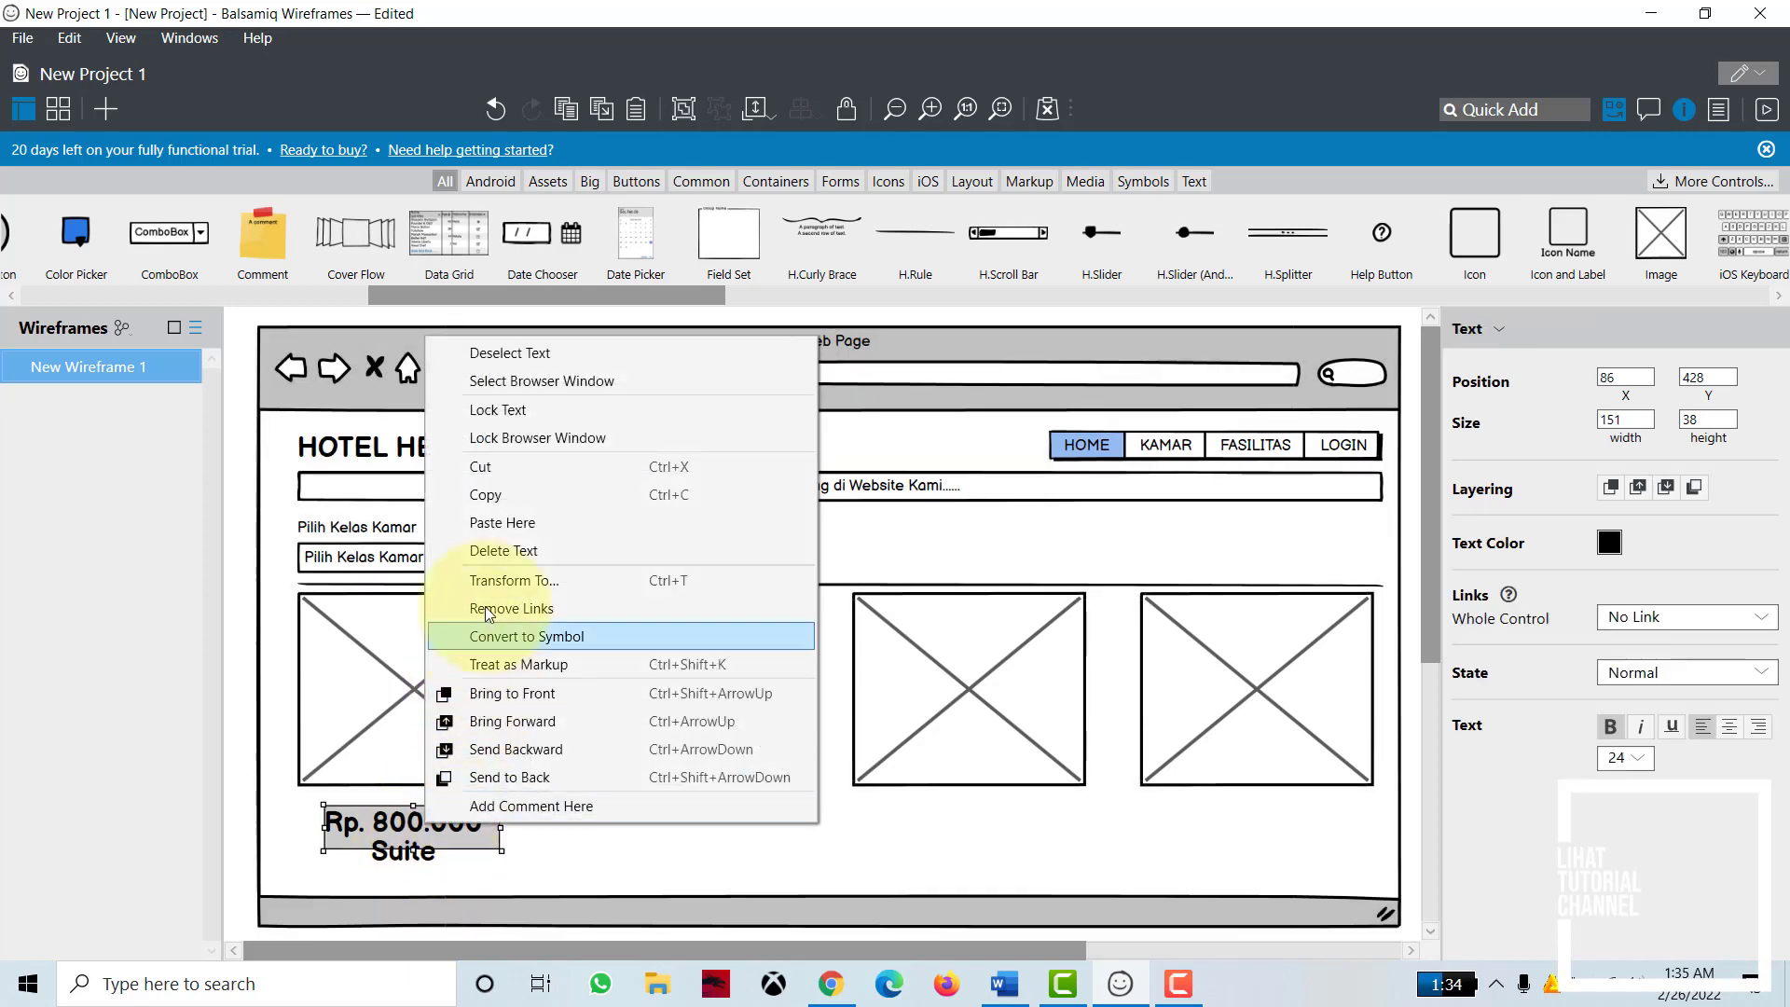
{"action": "left_click", "coordinate": [511, 489]}
{"action": "left_click", "coordinate": [570, 837]}
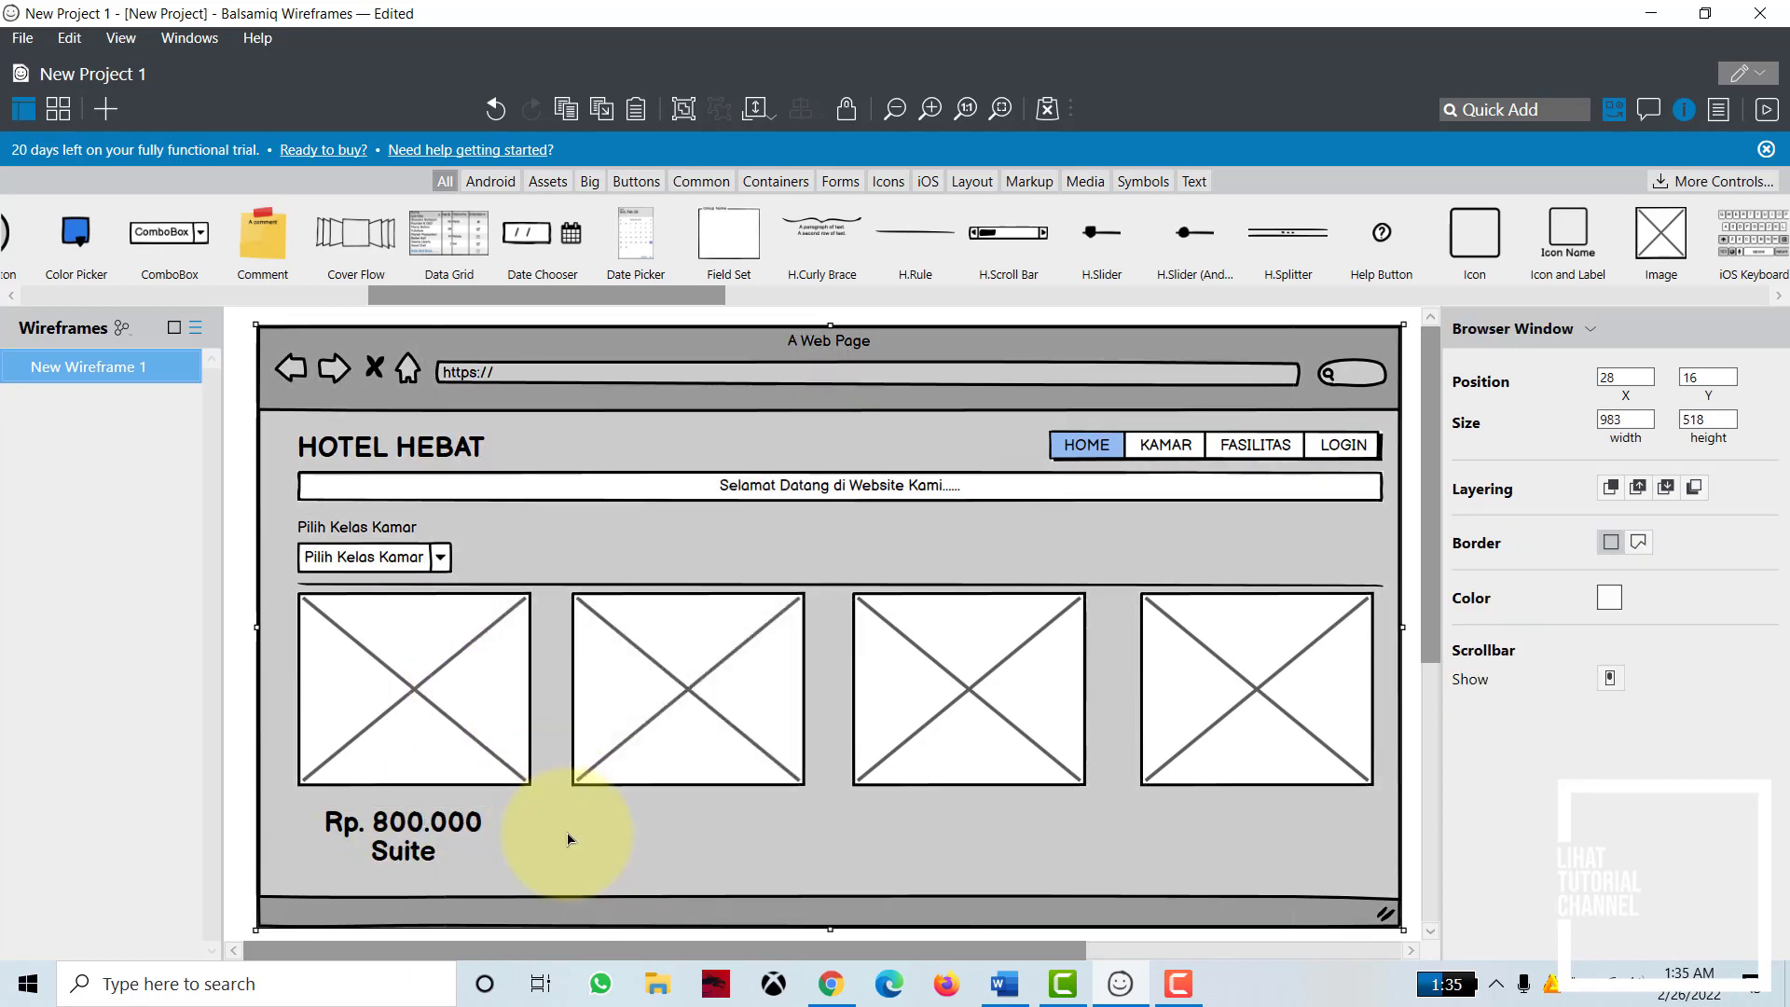
{"action": "right_click", "coordinate": [571, 837]}
{"action": "left_click", "coordinate": [667, 554]}
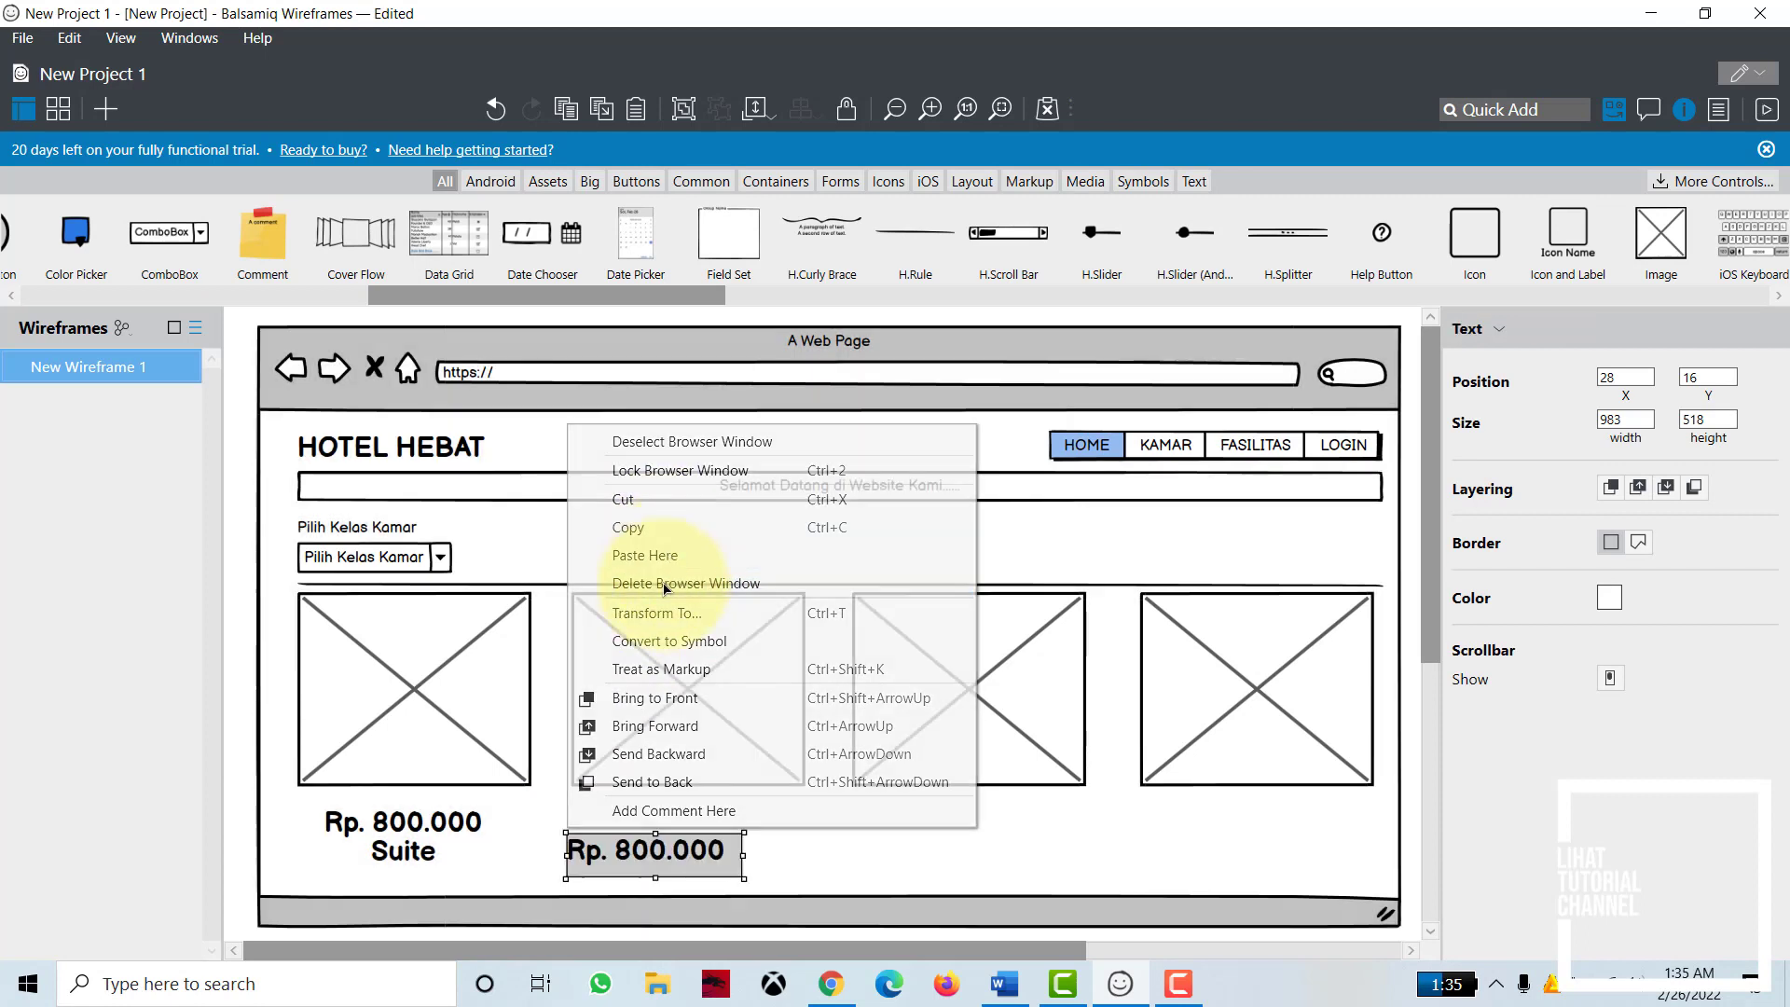
{"action": "left_click_drag", "start_coordinate": [634, 853], "coordinate": [382, 808]}
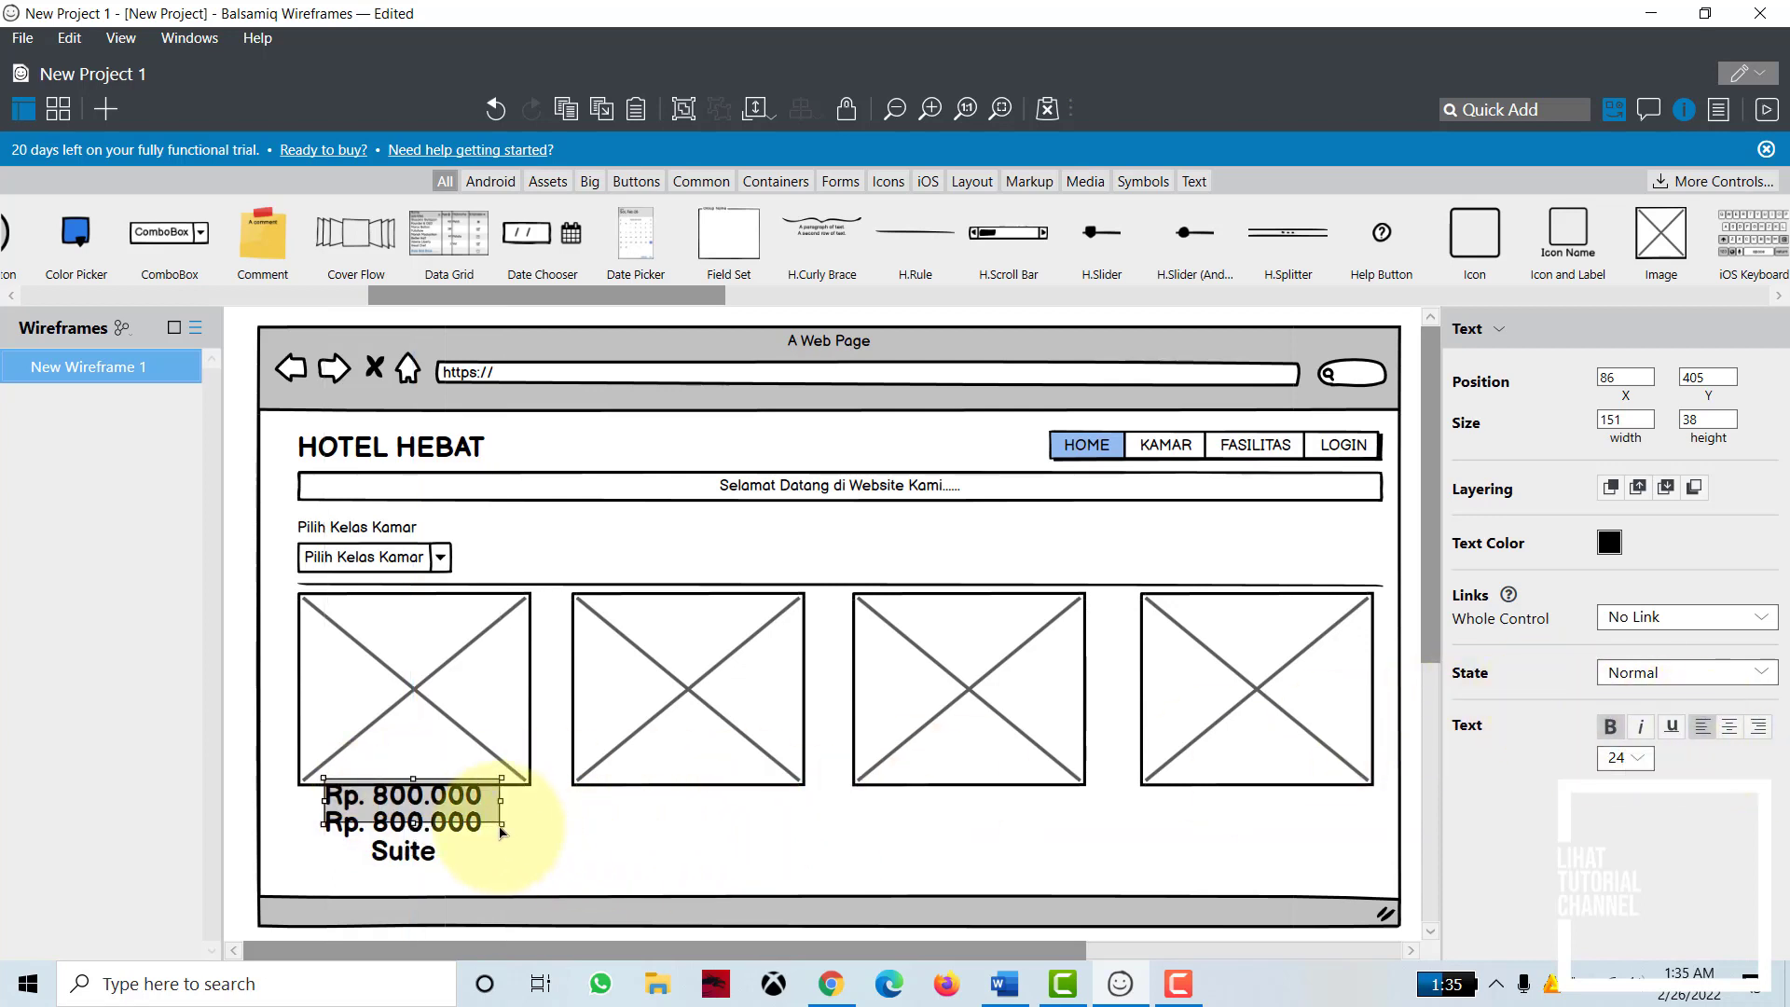
Step: Replace the upper price text with the room number "101"
{"action": "double_click", "coordinate": [449, 800]}
{"action": "type", "text": "101"}
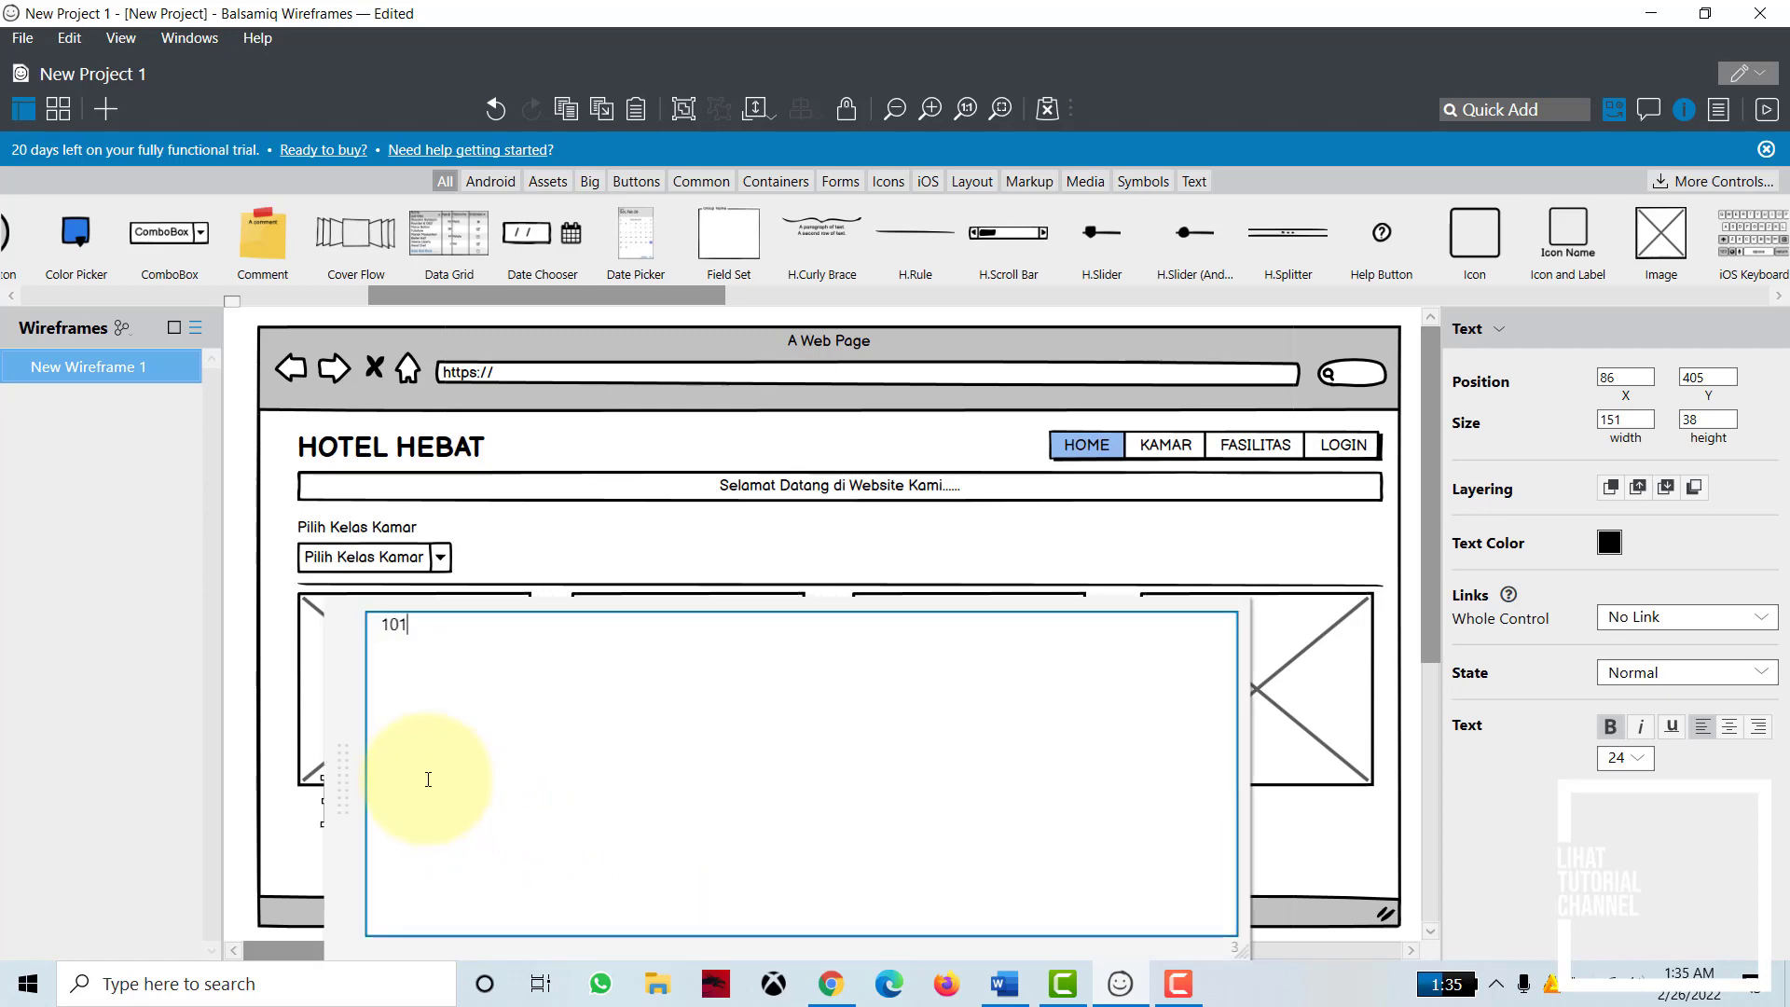
{"action": "left_click", "coordinate": [247, 695]}
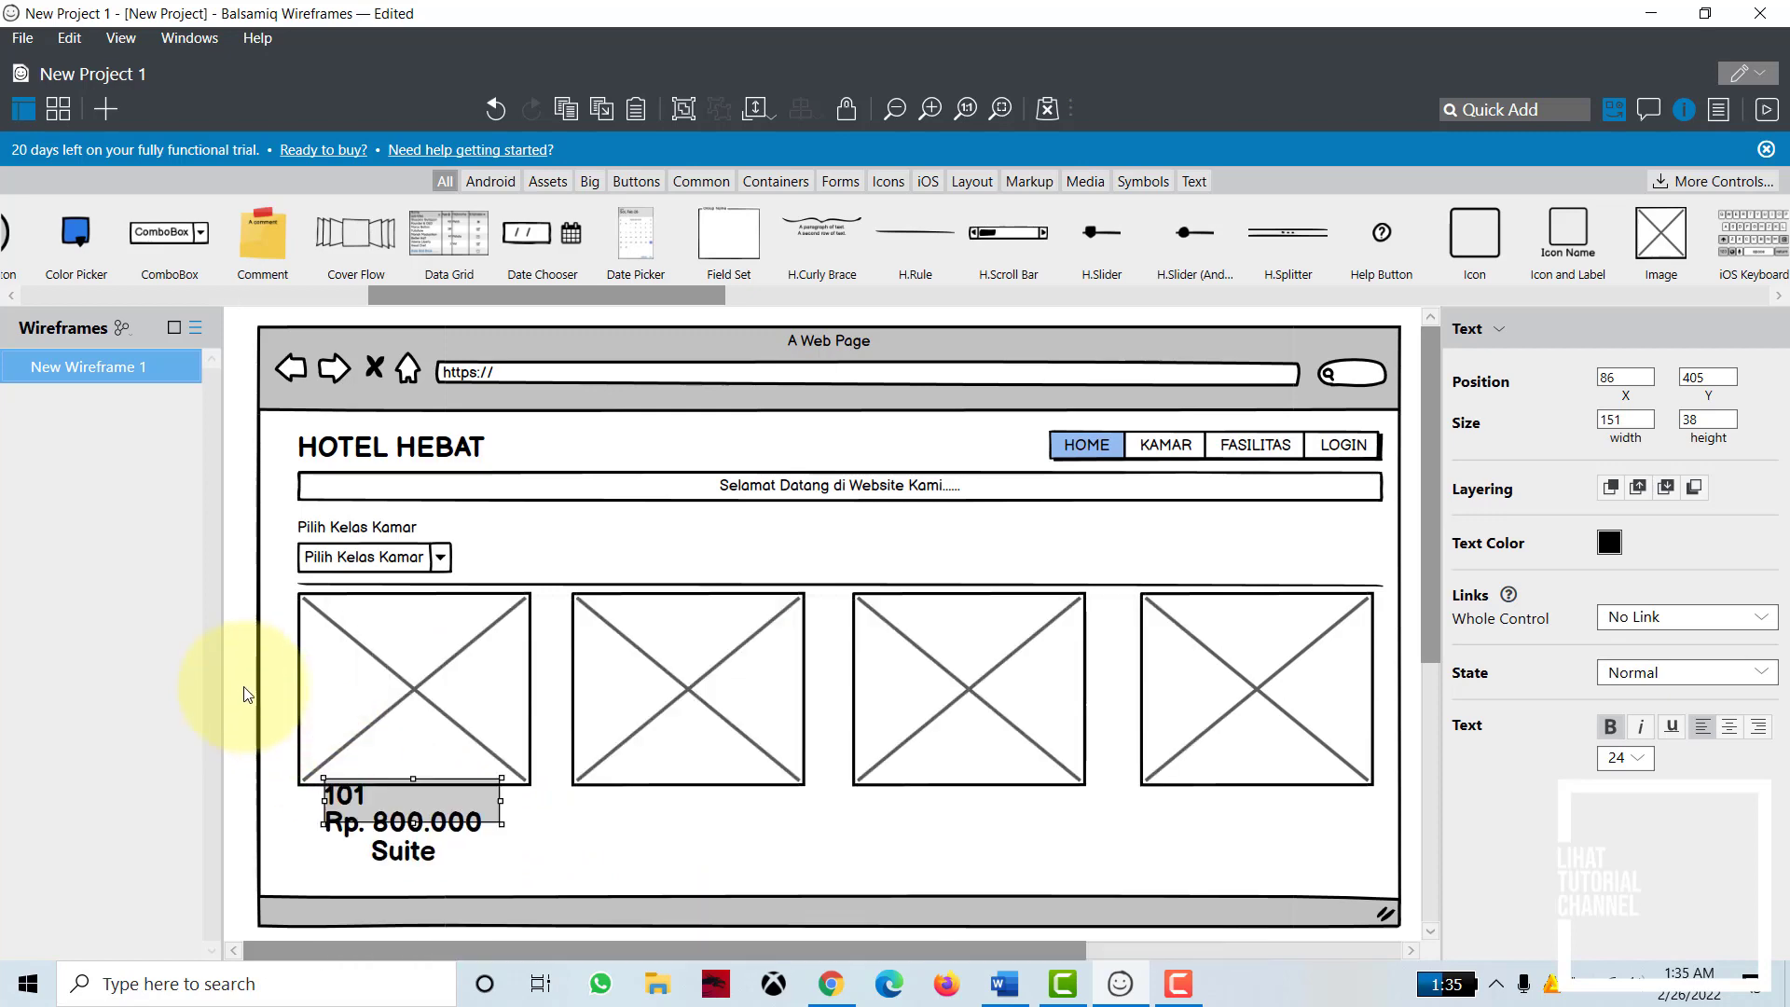
Step: Centre-align the 101 text, reduce its box height to about 23, and move it to about X 79 so it sits centred above the price
{"action": "left_click", "coordinate": [343, 794]}
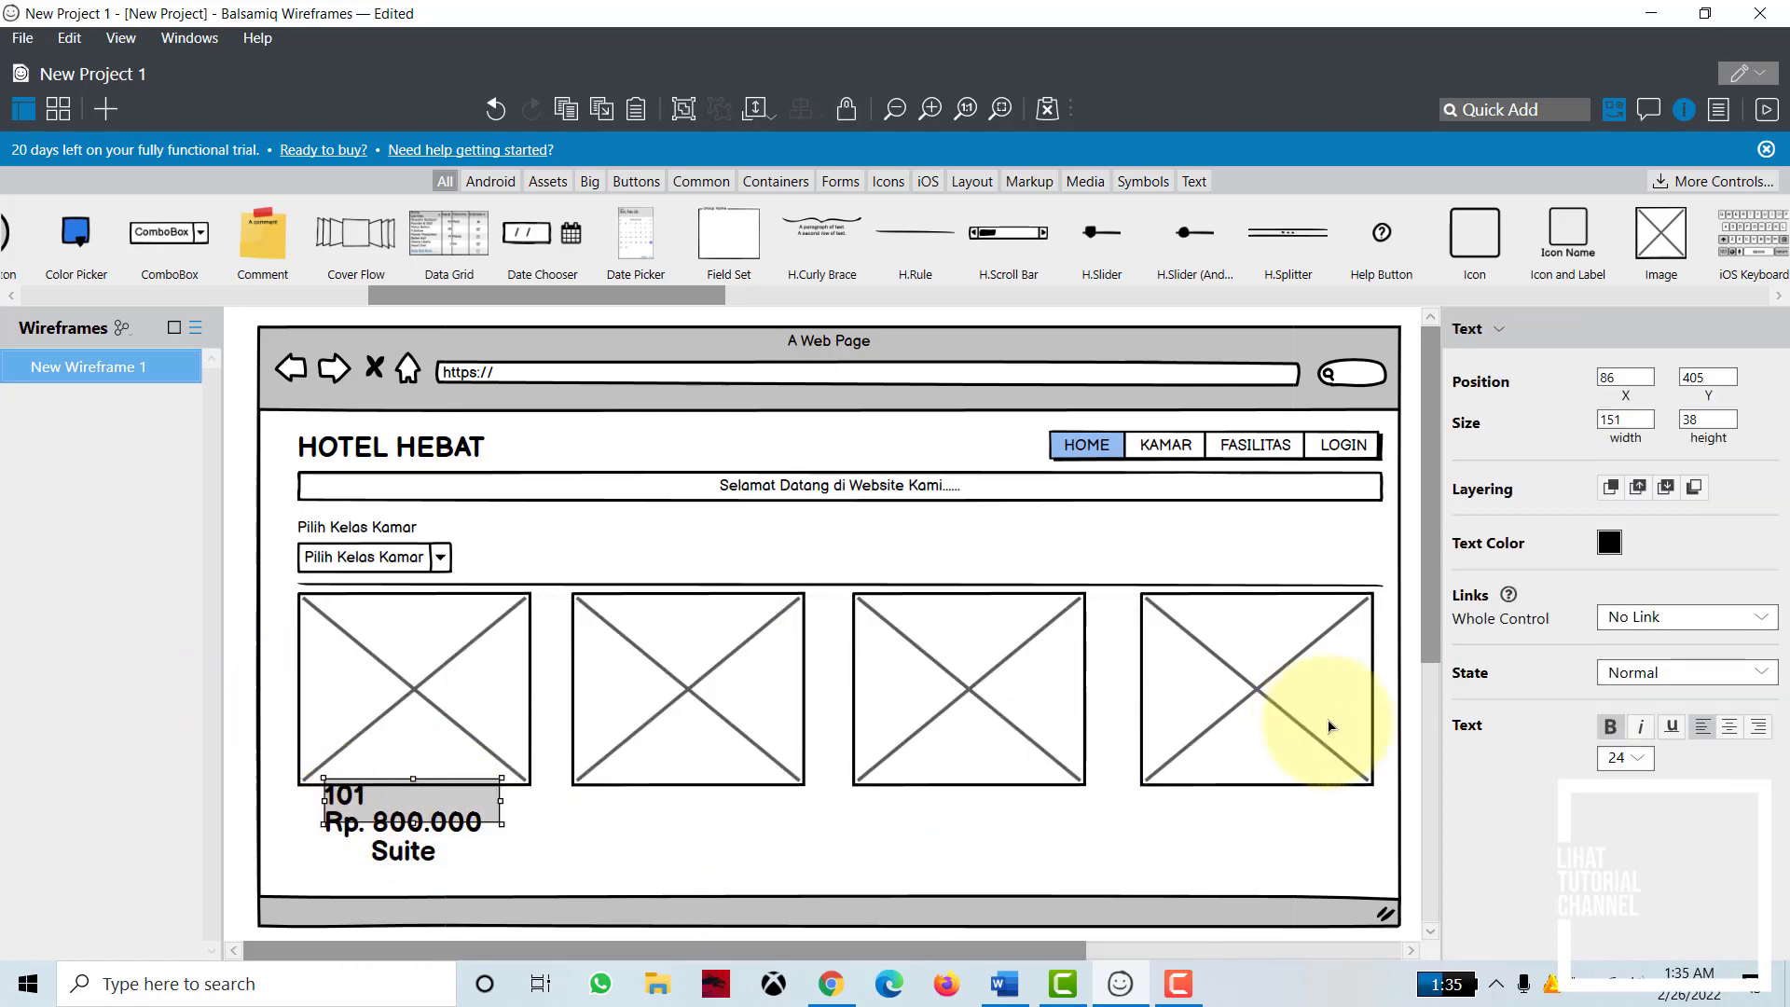
{"action": "left_click", "coordinate": [1729, 727]}
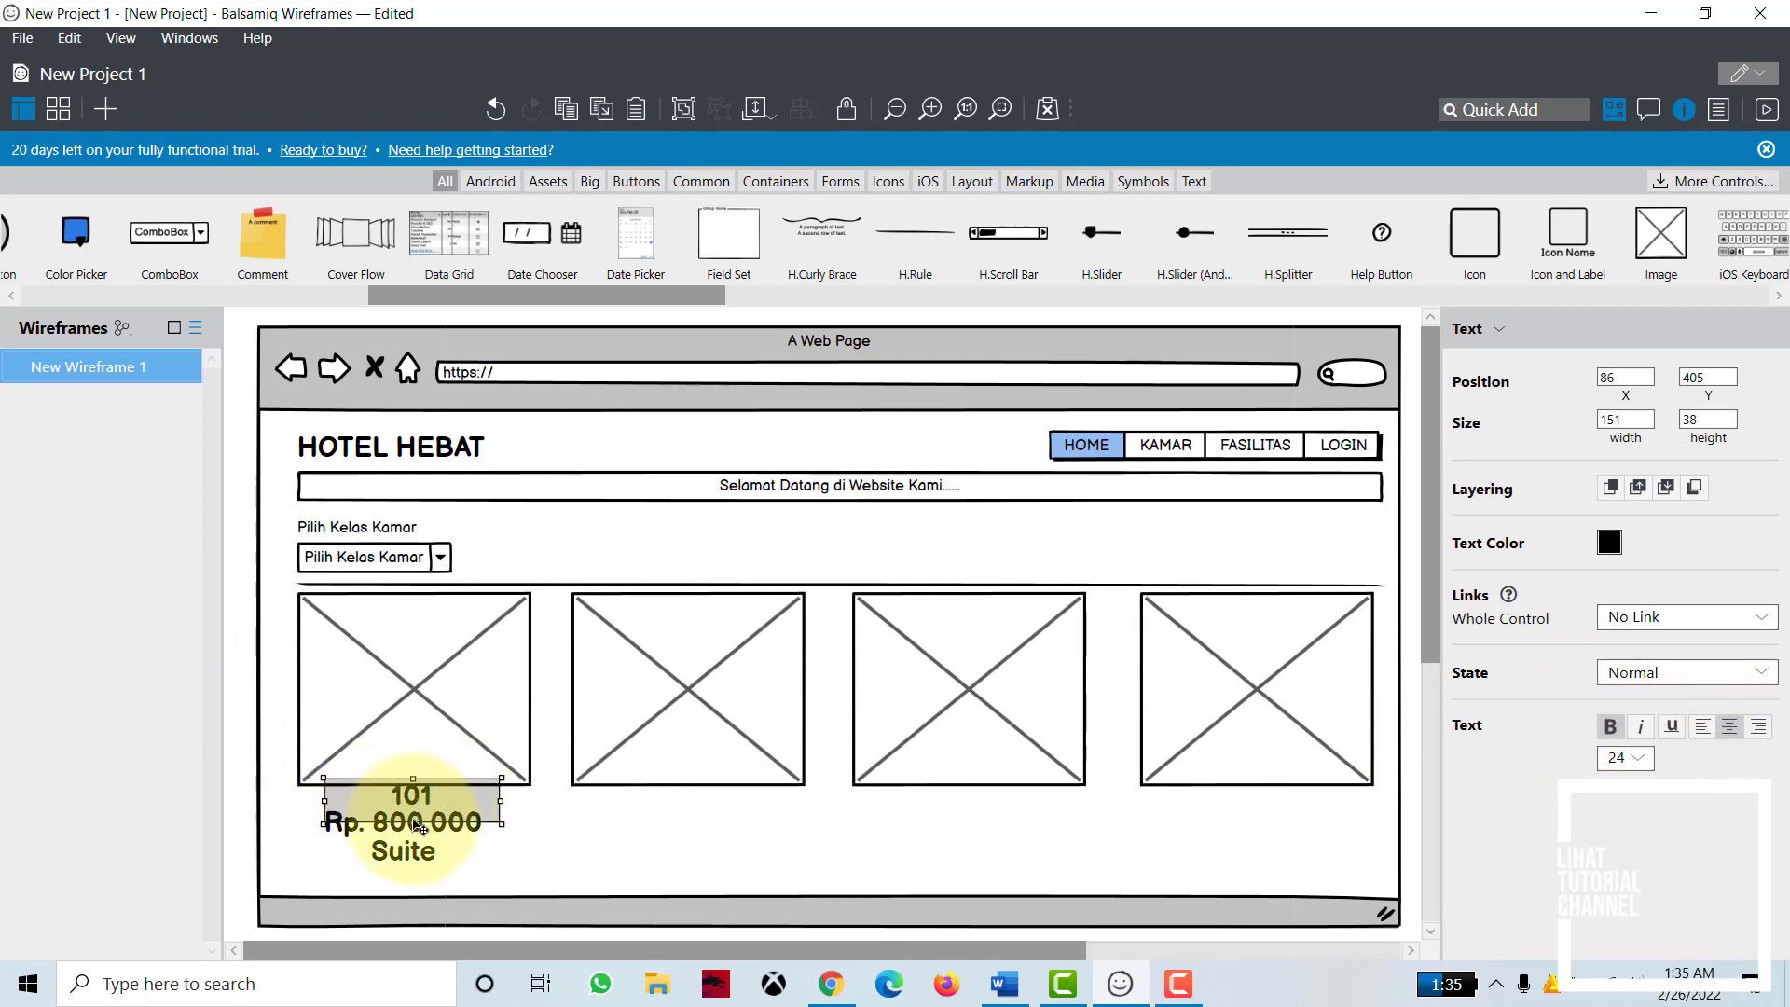
{"action": "left_click_drag", "start_coordinate": [416, 824], "coordinate": [422, 804]}
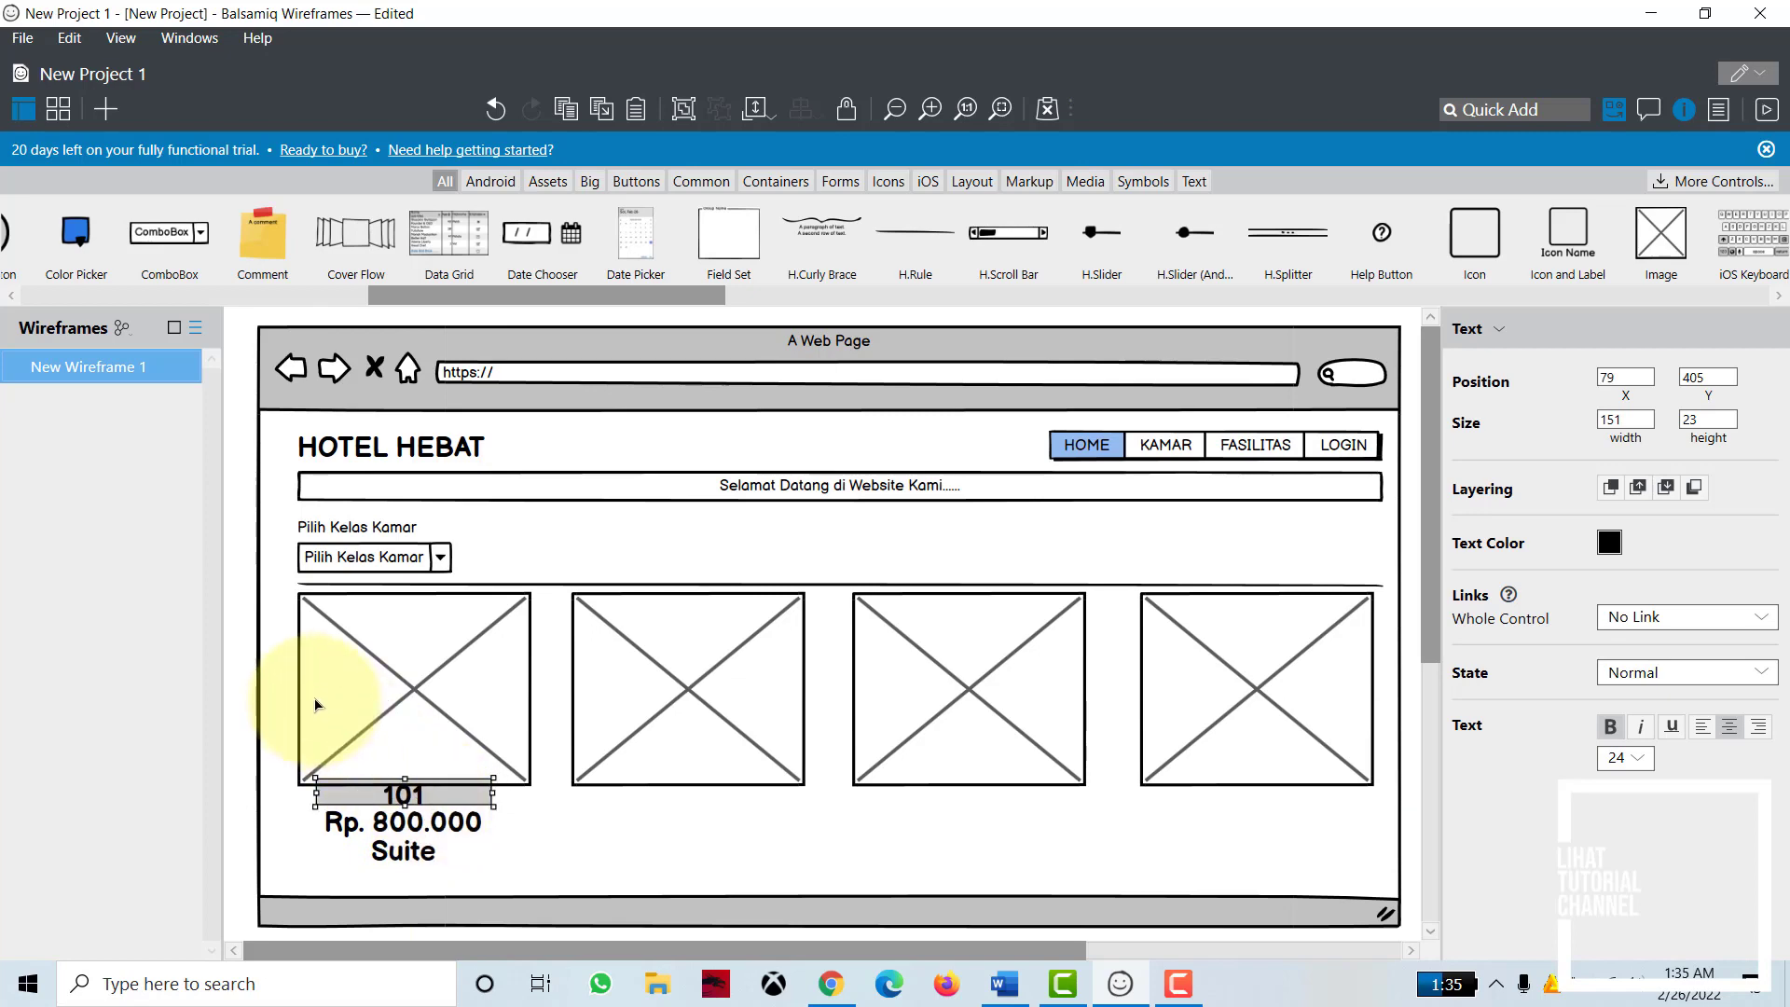
{"action": "left_click", "coordinate": [252, 691]}
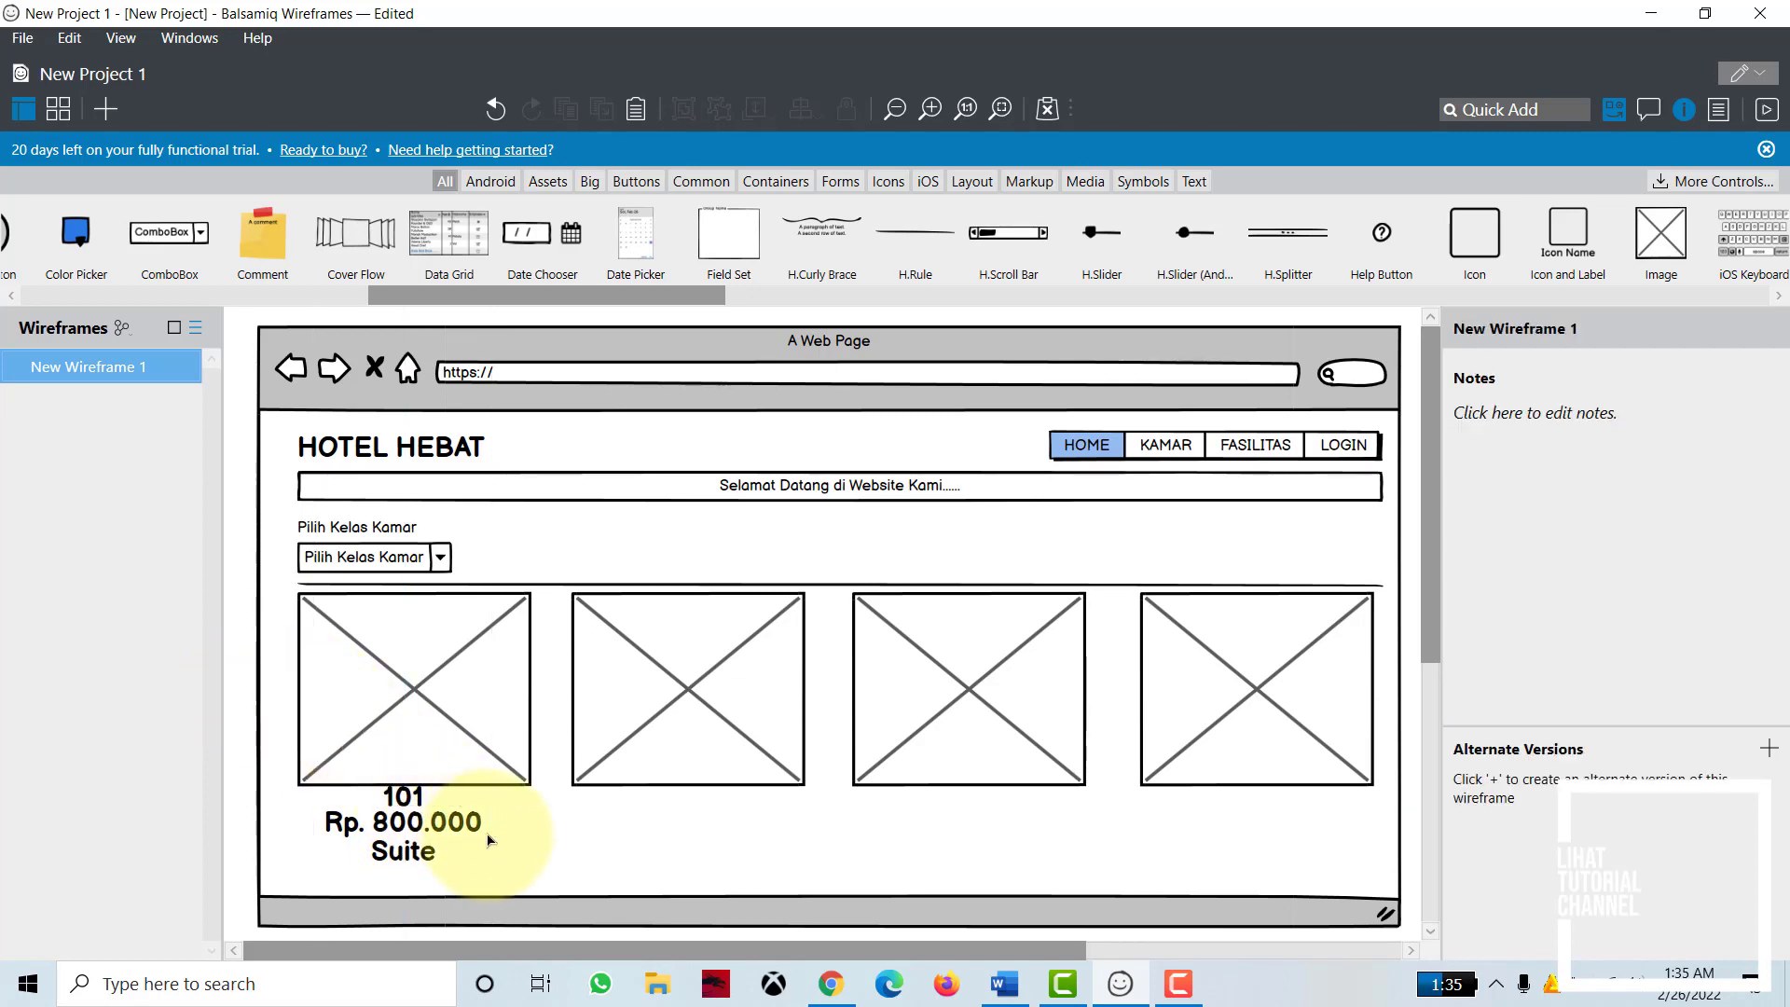
Step: Select the Suite, price and 101 texts together and move them down to about Y 410, just below the first image placeholder
{"action": "left_click", "coordinate": [433, 839]}
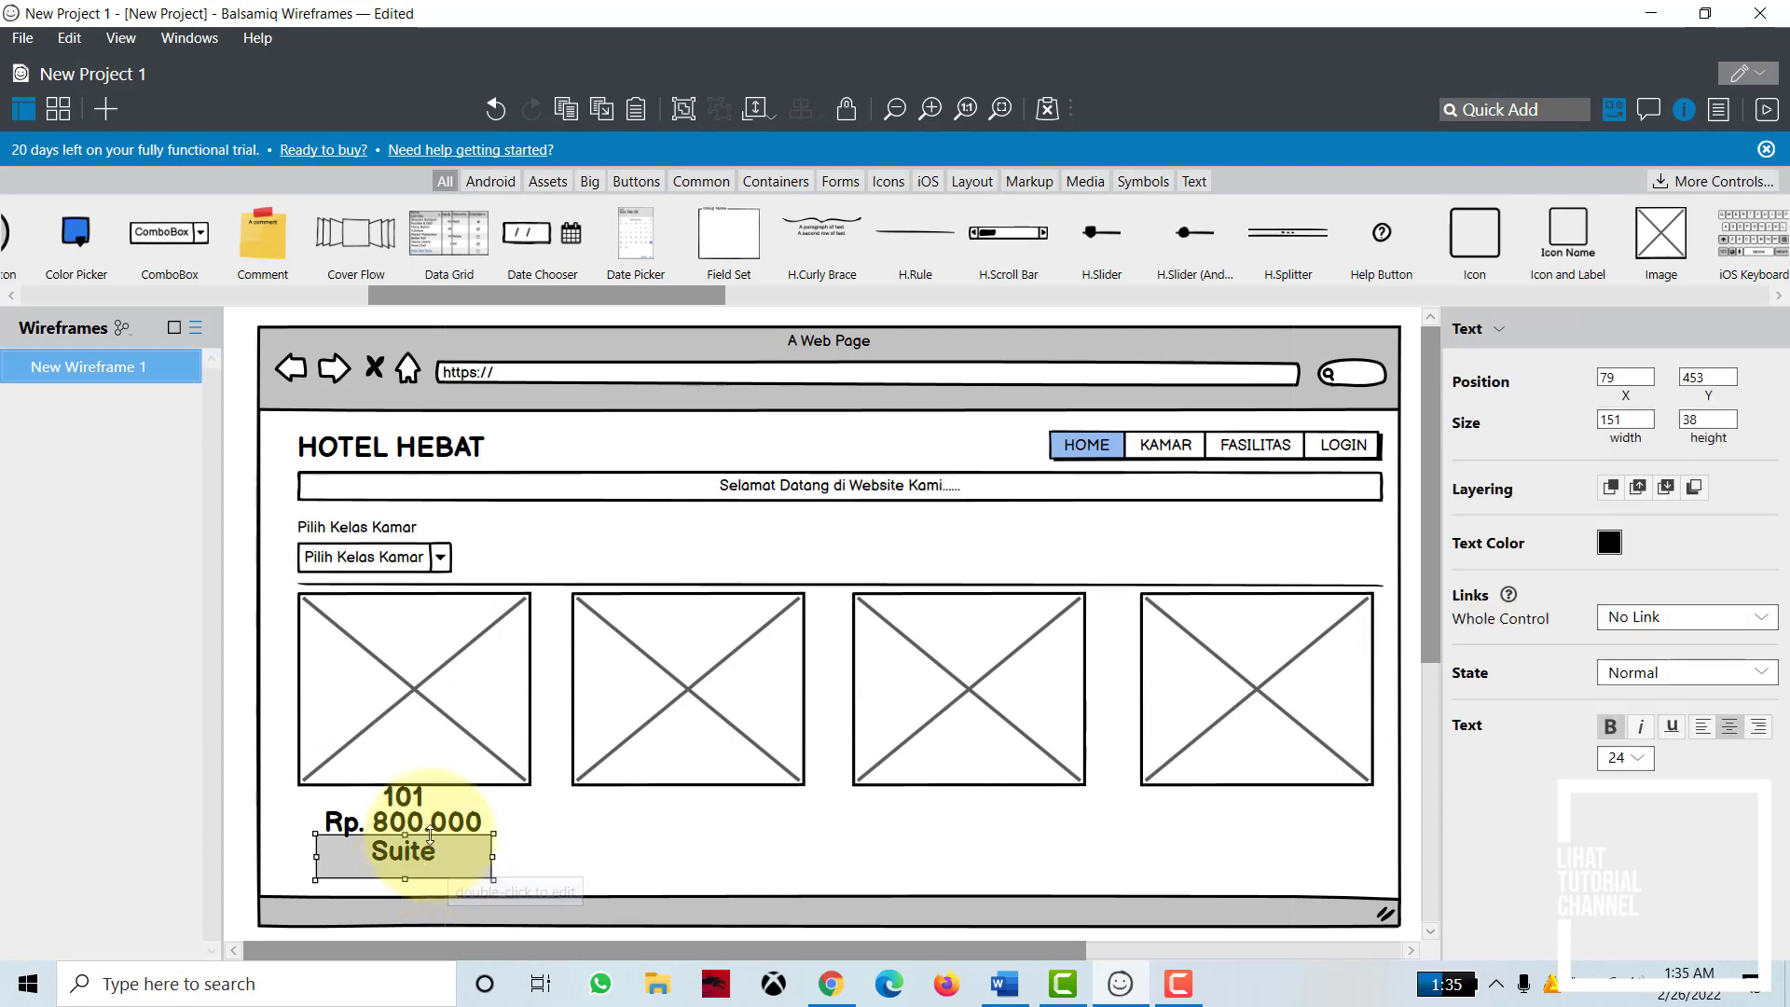
{"action": "left_click", "coordinate": [433, 829], "text": "shift"}
{"action": "left_click", "coordinate": [416, 795], "text": "shift"}
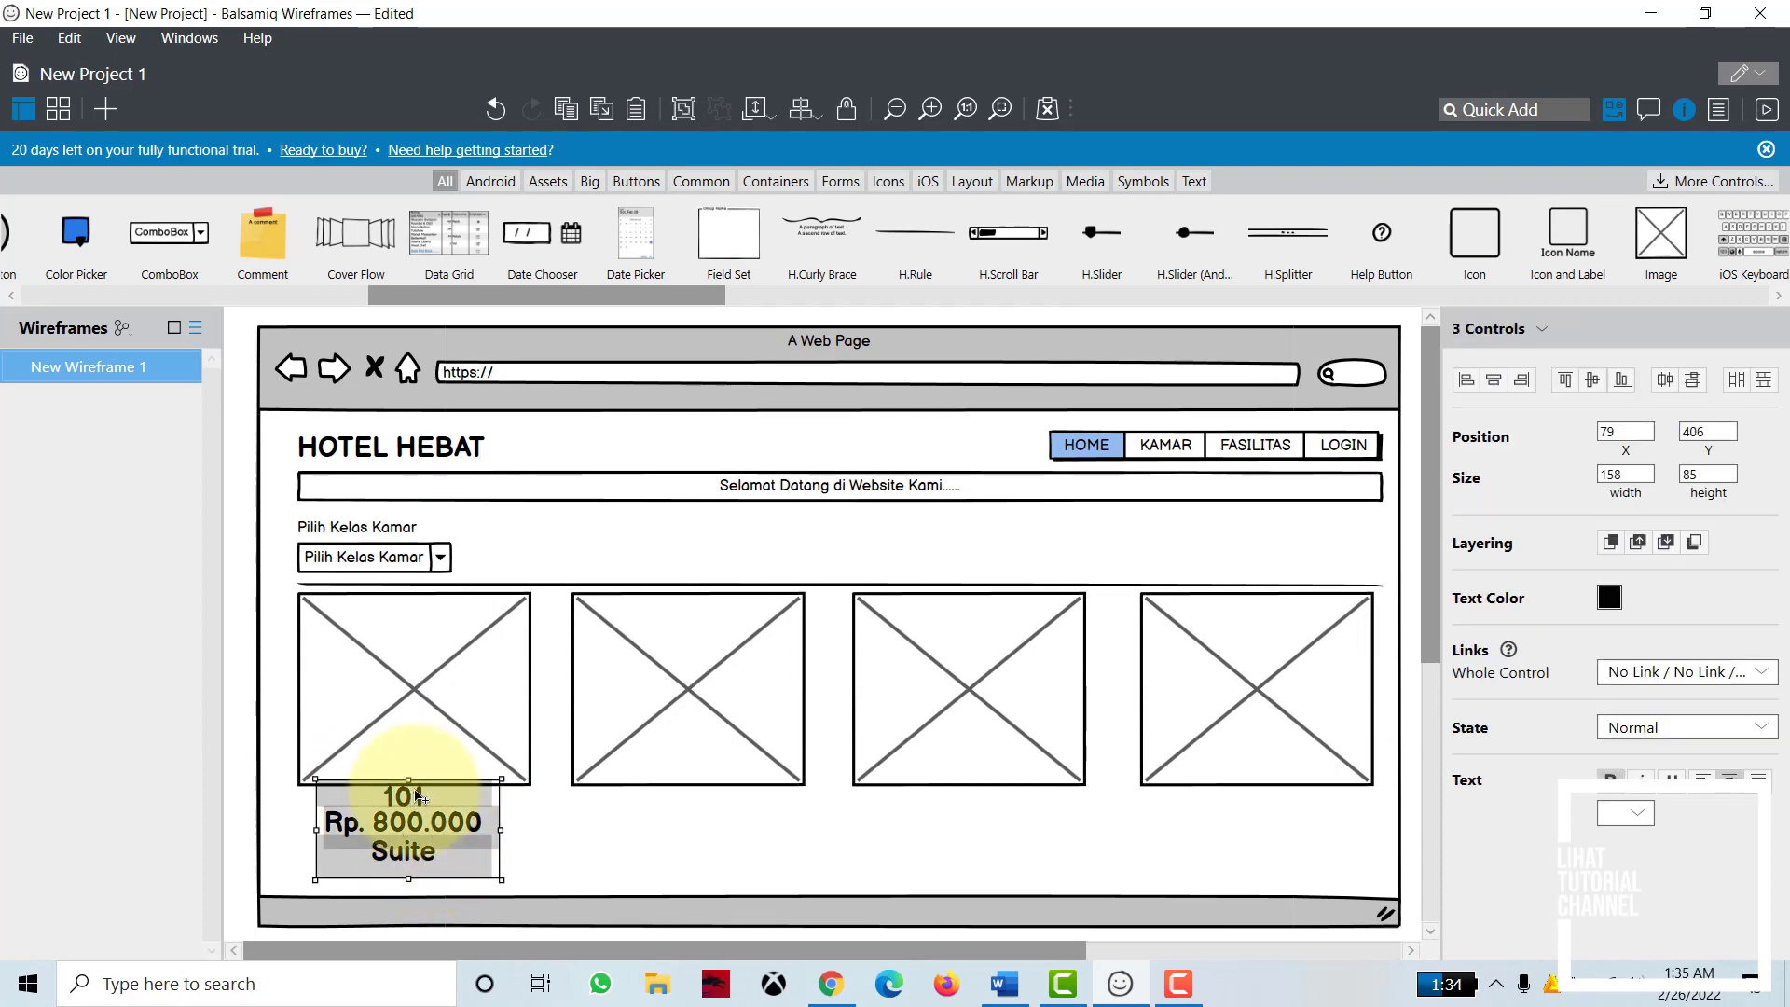
{"action": "left_click_drag", "start_coordinate": [417, 796], "coordinate": [418, 799]}
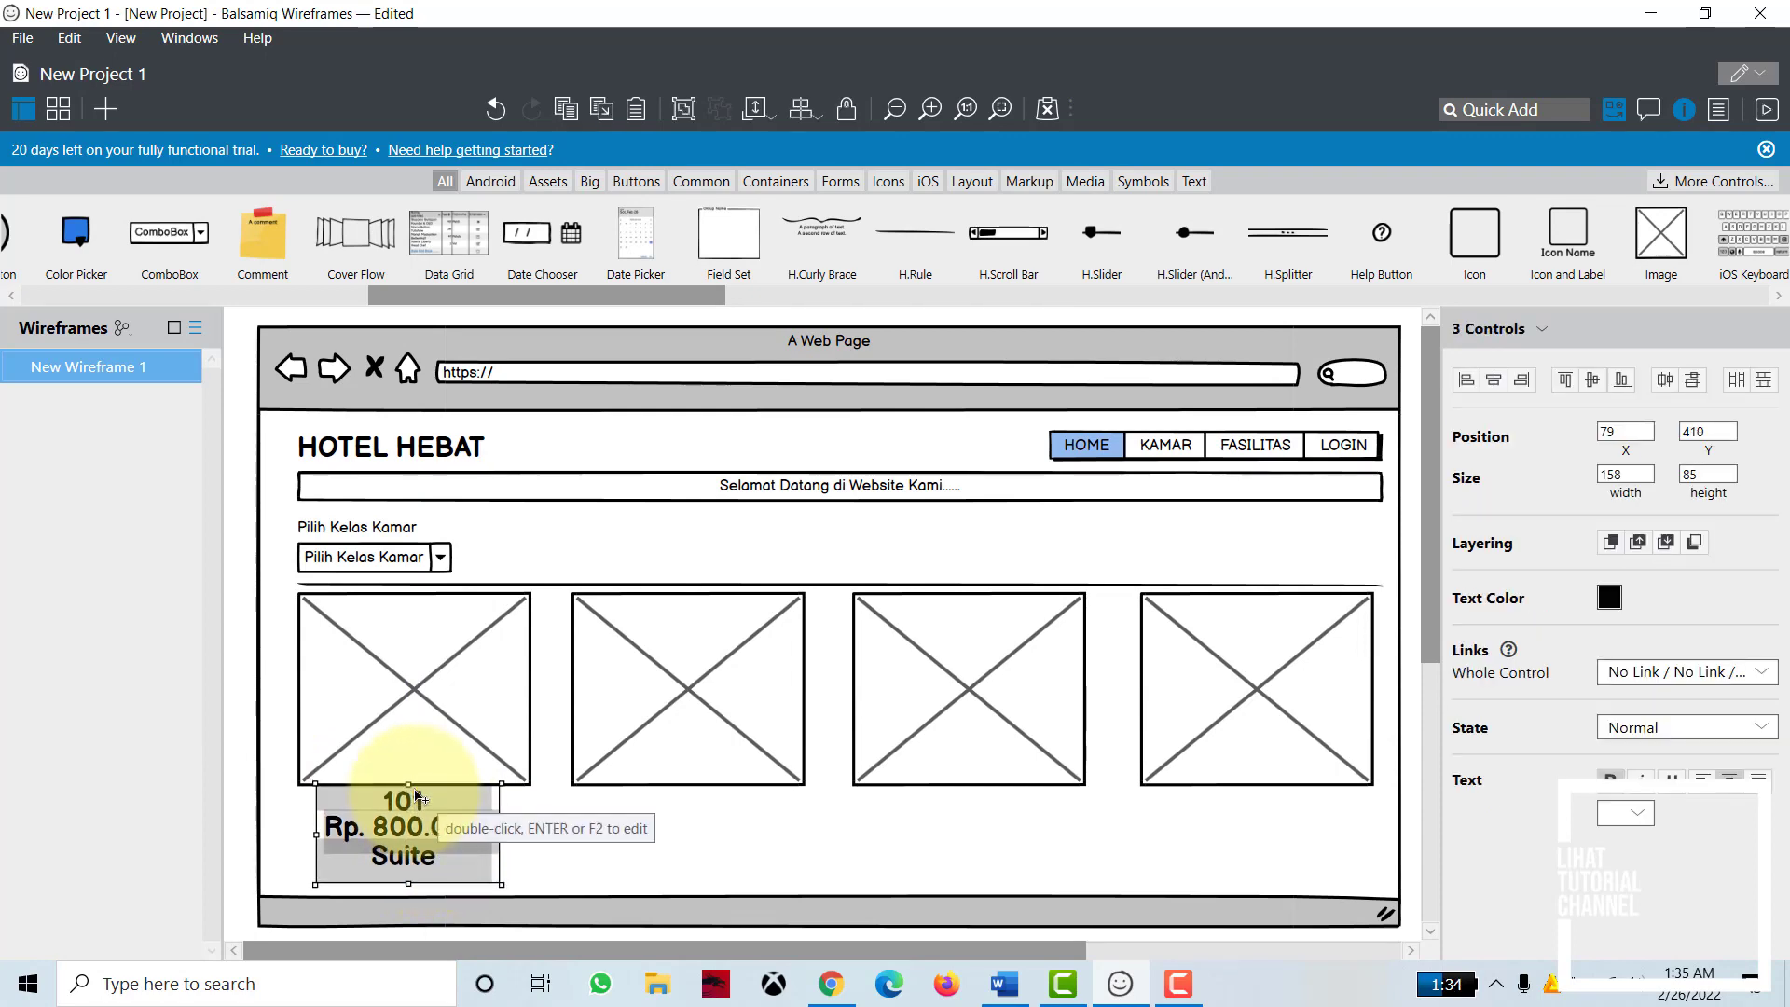
Step: Extend the Browser Window downward to a height of about 618, adding room below the captions
{"action": "left_click", "coordinate": [630, 839]}
{"action": "scroll", "coordinate": [643, 830], "scroll_direction": "down", "scroll_amount": 3}
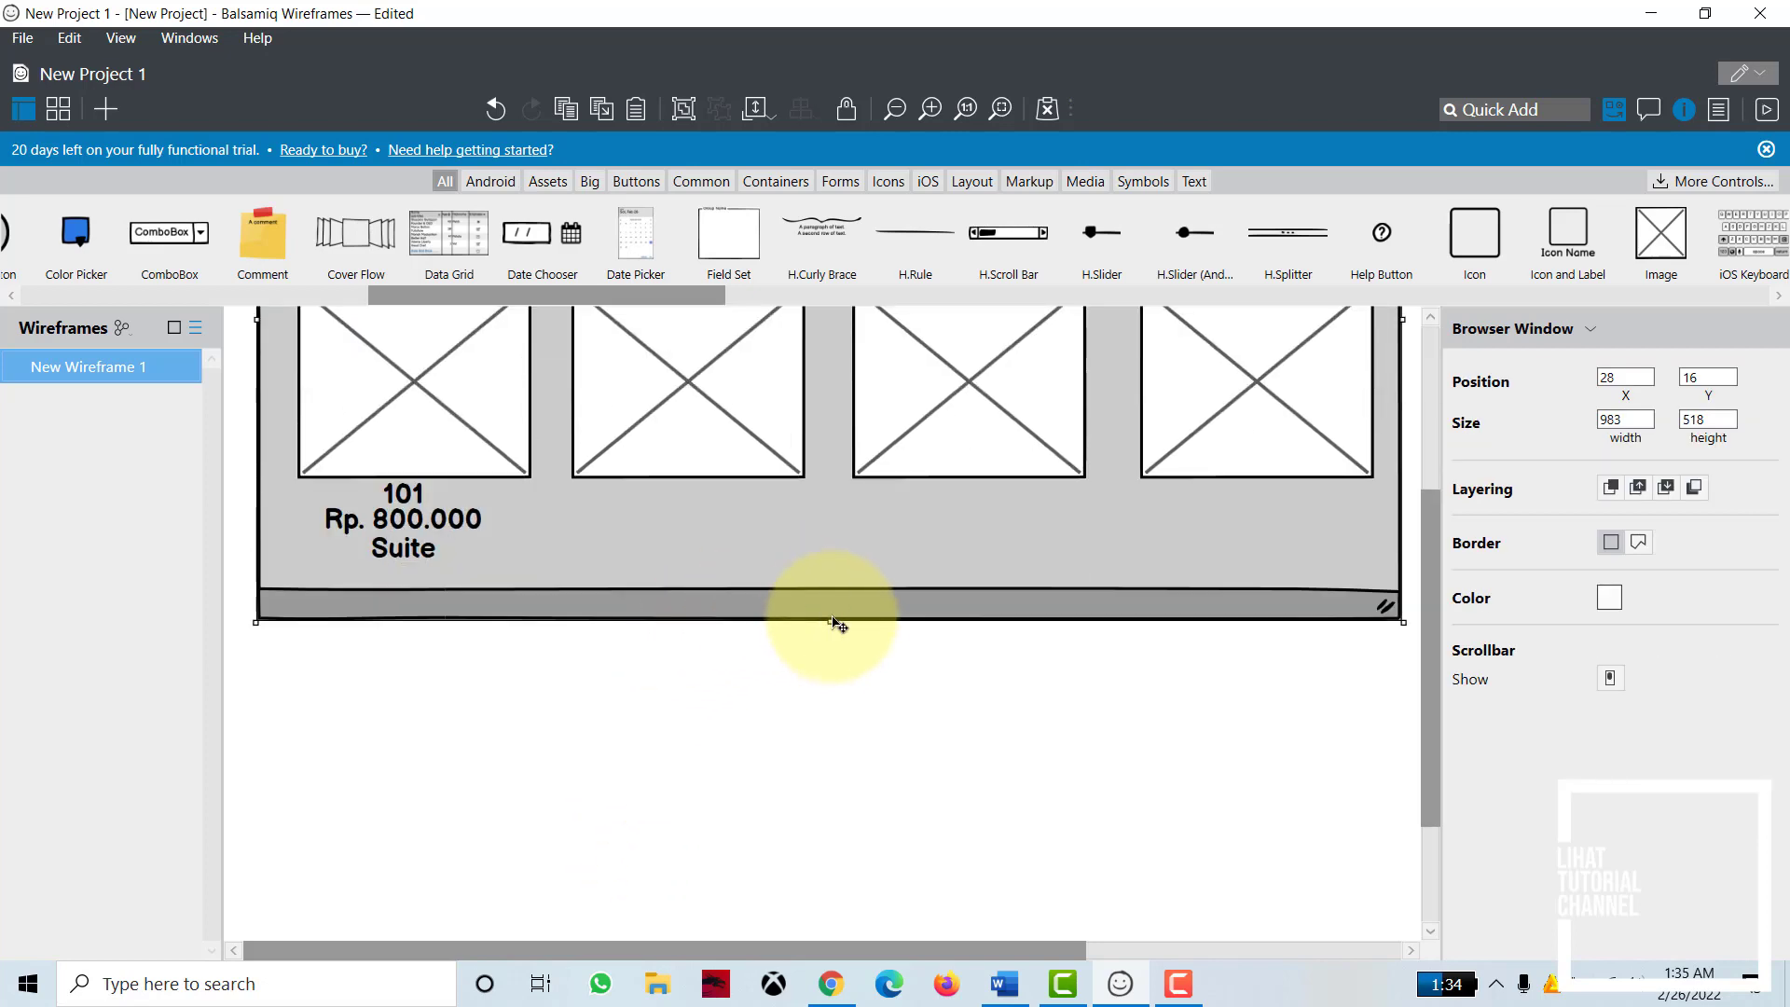
{"action": "left_click_drag", "start_coordinate": [832, 619], "coordinate": [842, 736]}
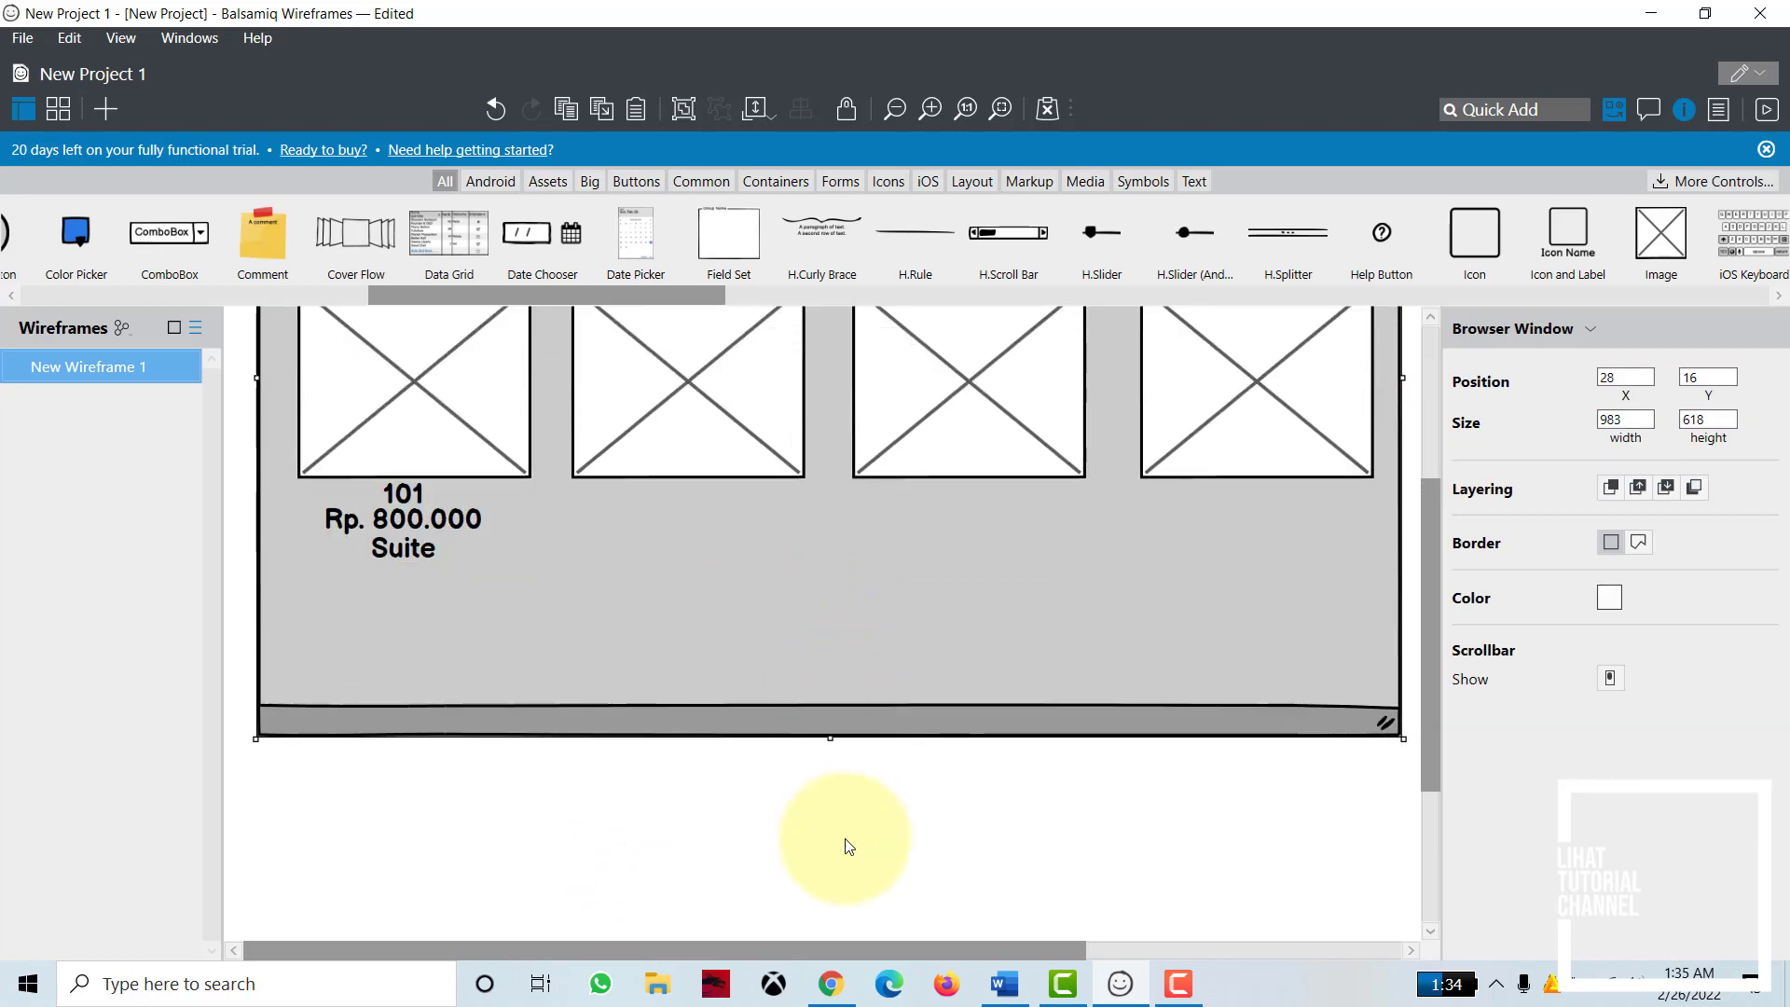
{"action": "left_click", "coordinate": [848, 843]}
{"action": "scroll", "coordinate": [848, 846], "scroll_direction": "up", "scroll_amount": 2}
{"action": "scroll", "coordinate": [848, 829], "scroll_direction": "up", "scroll_amount": 1}
{"action": "scroll", "coordinate": [845, 727], "scroll_direction": "down", "scroll_amount": 1}
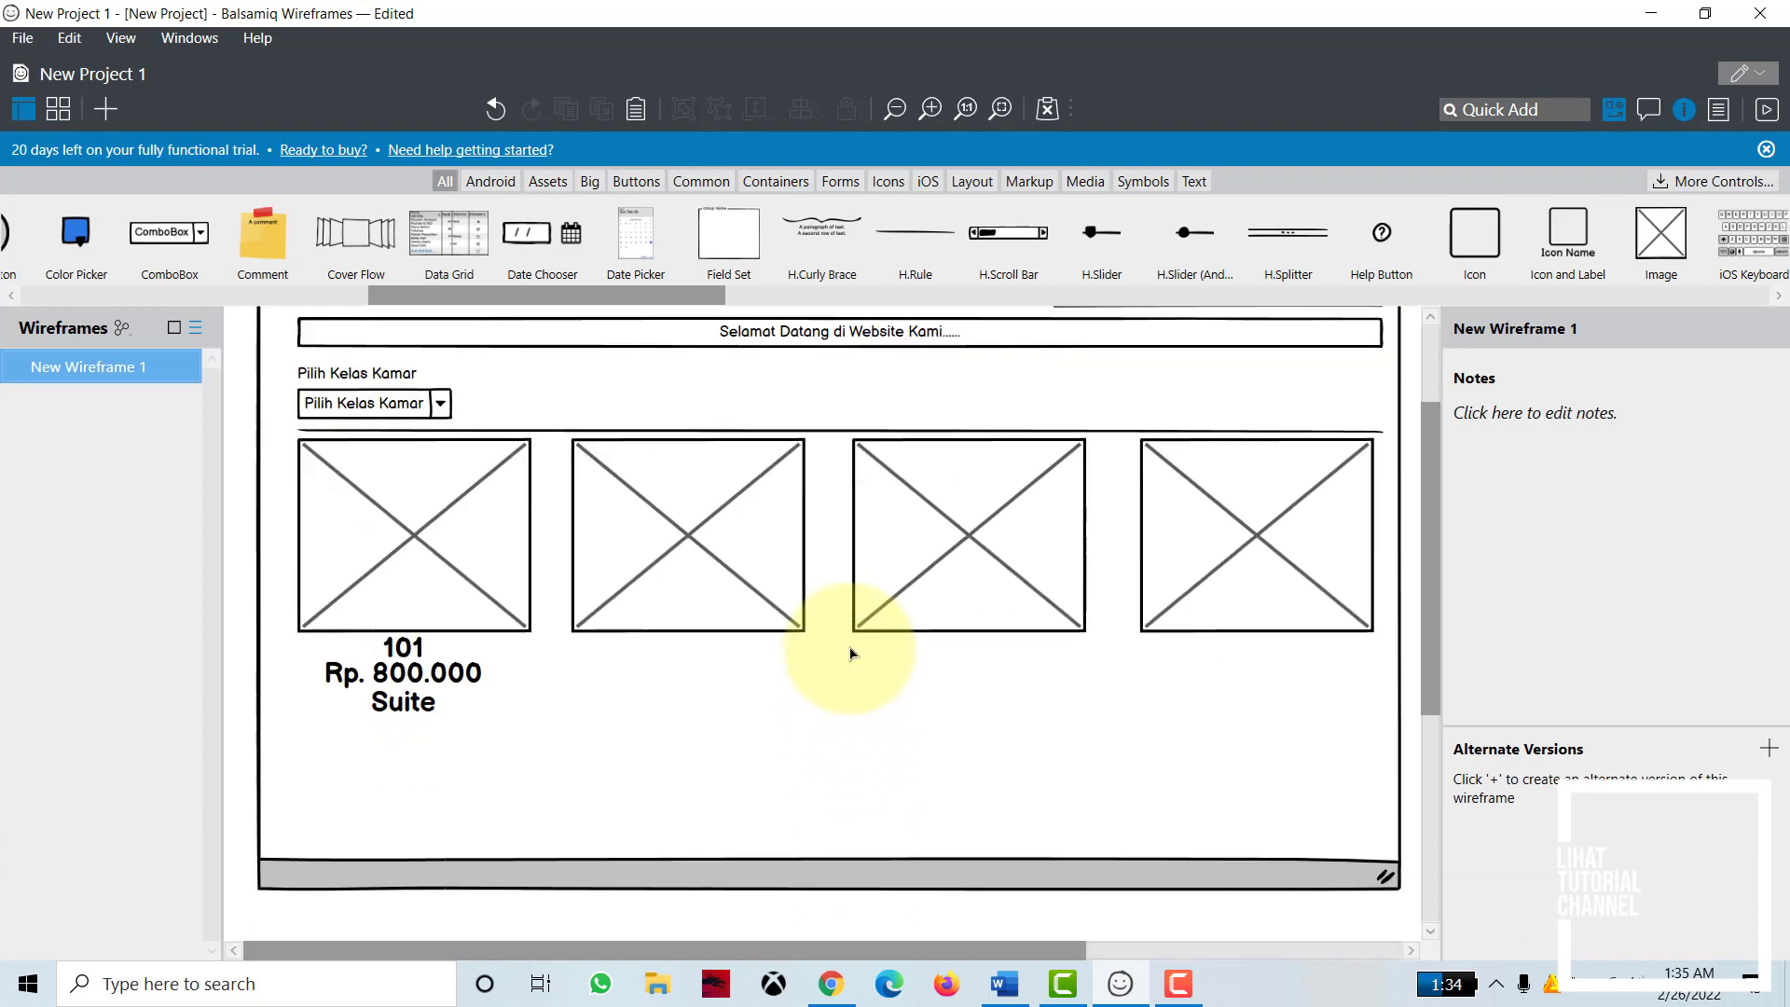
{"action": "scroll", "coordinate": [849, 648], "scroll_direction": "up", "scroll_amount": 1}
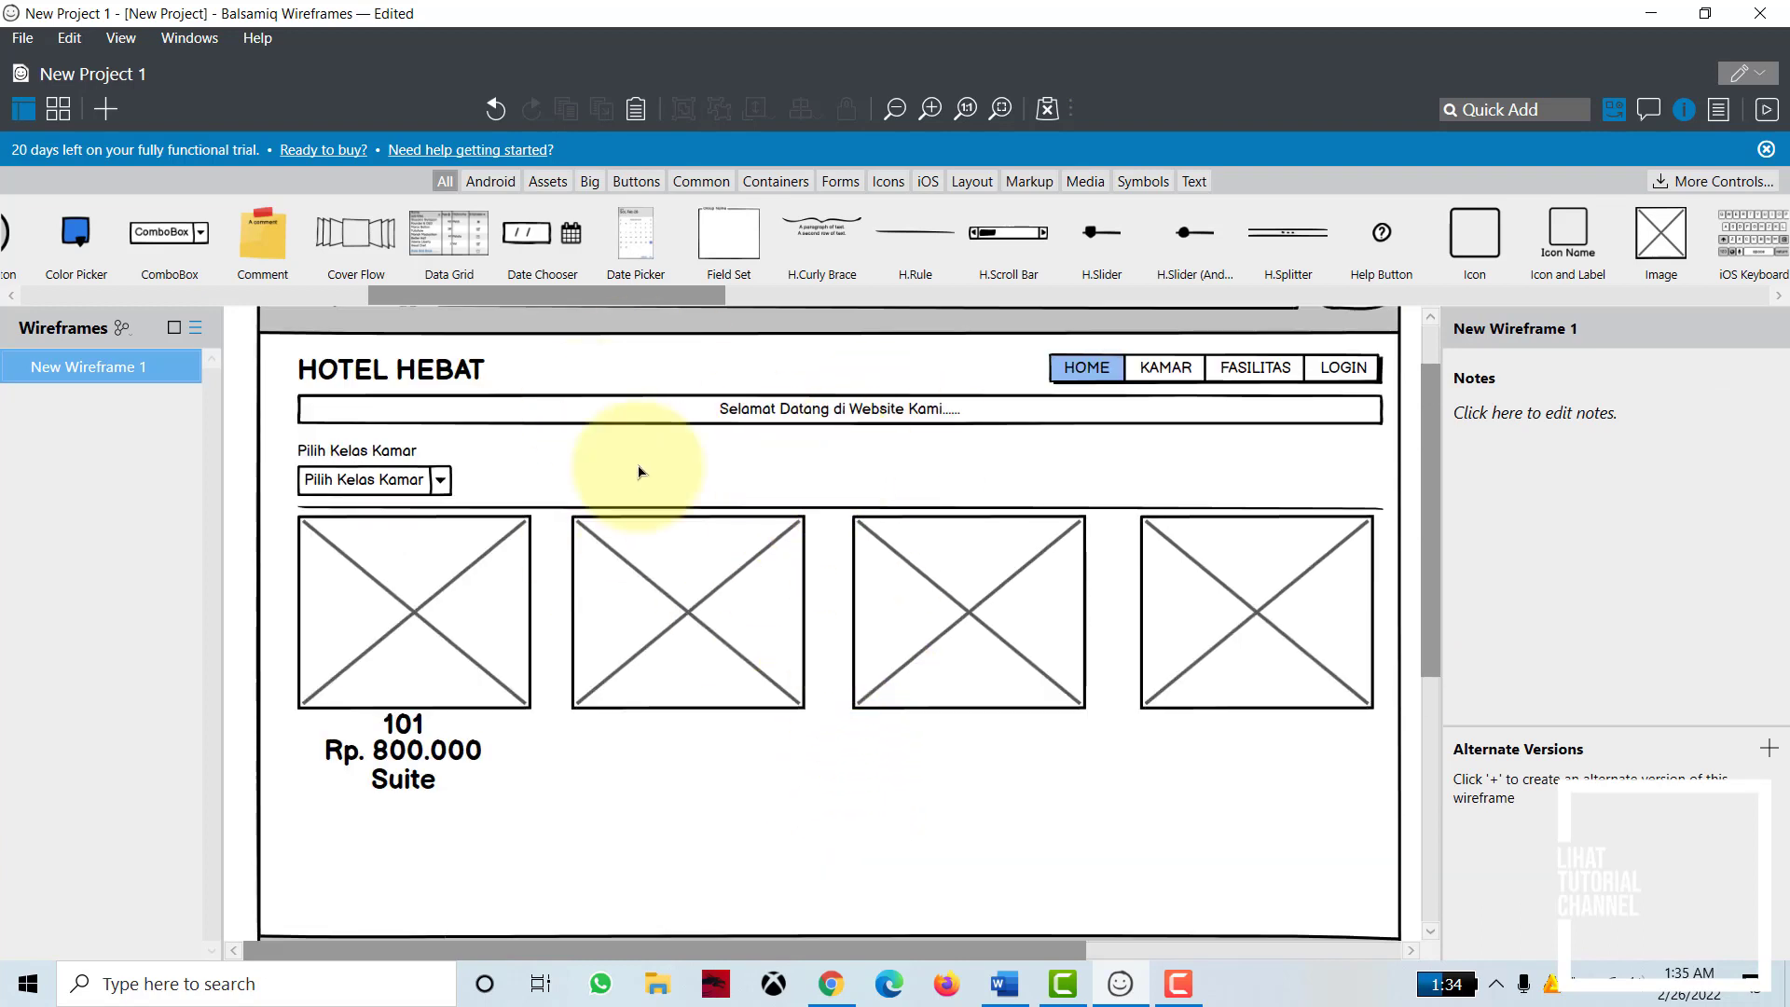
Step: Move the divider line, four image placeholders and caption texts down together, leaving space beneath the room class combo box
{"action": "left_click", "coordinate": [896, 110]}
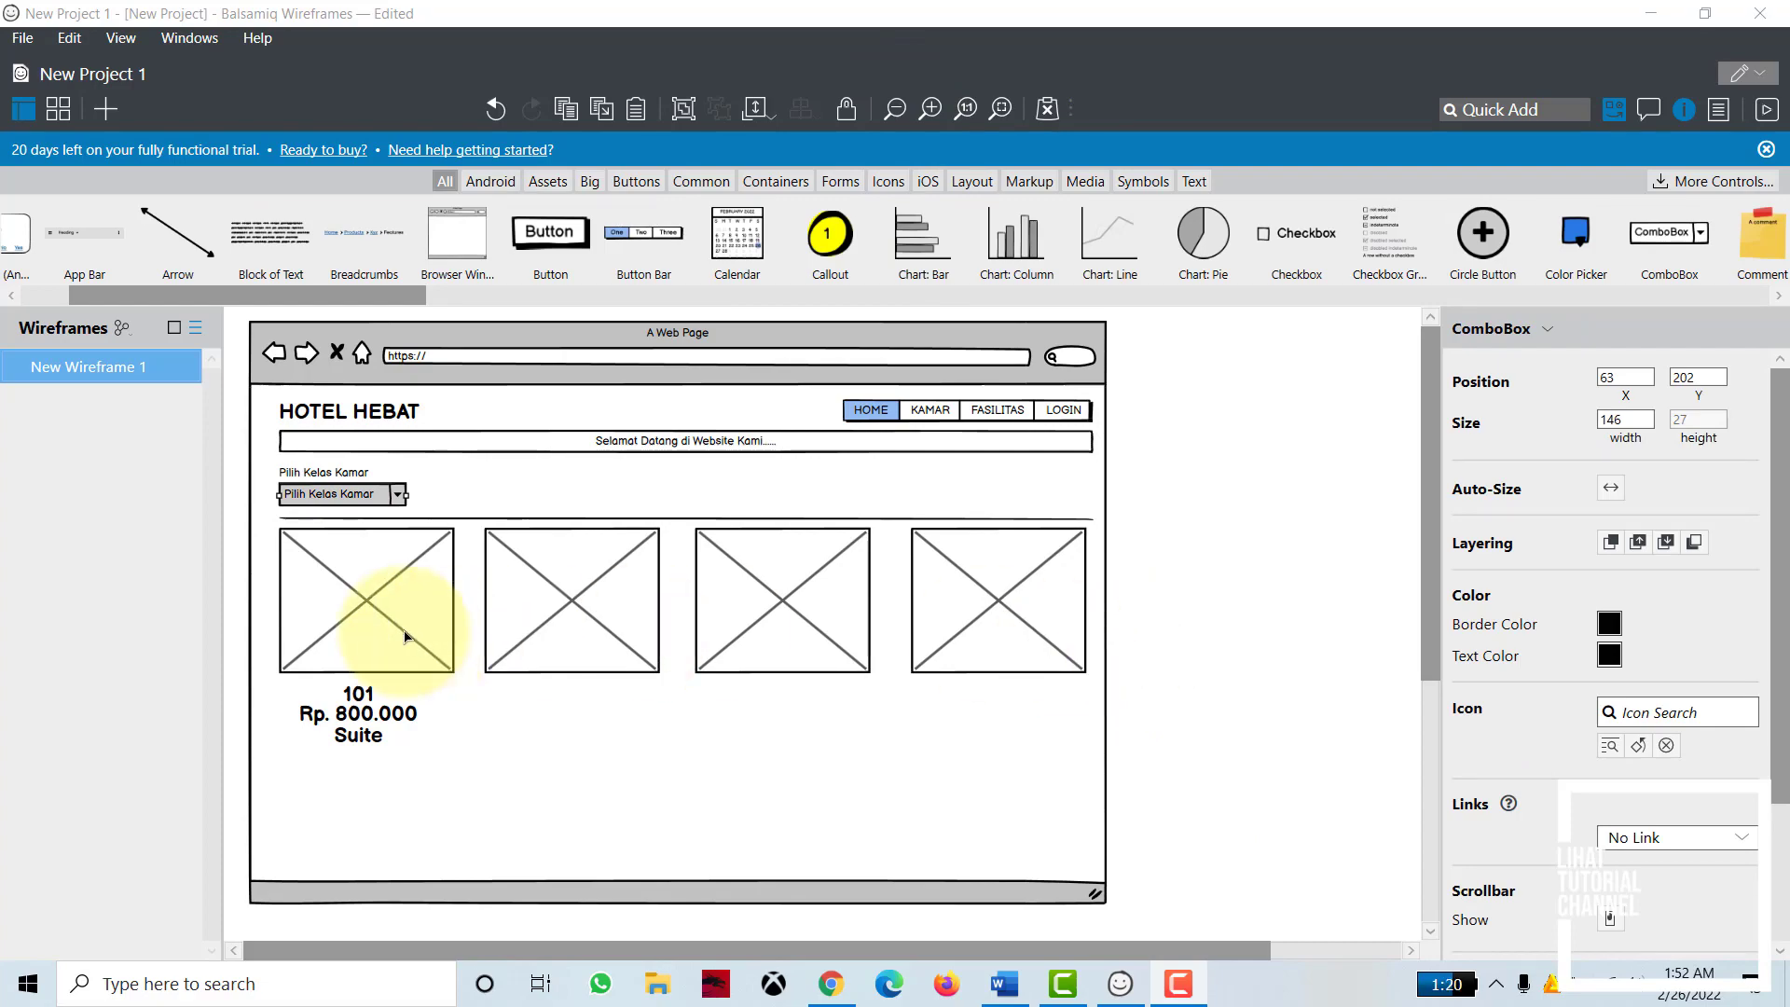
{"action": "left_click", "coordinate": [337, 519]}
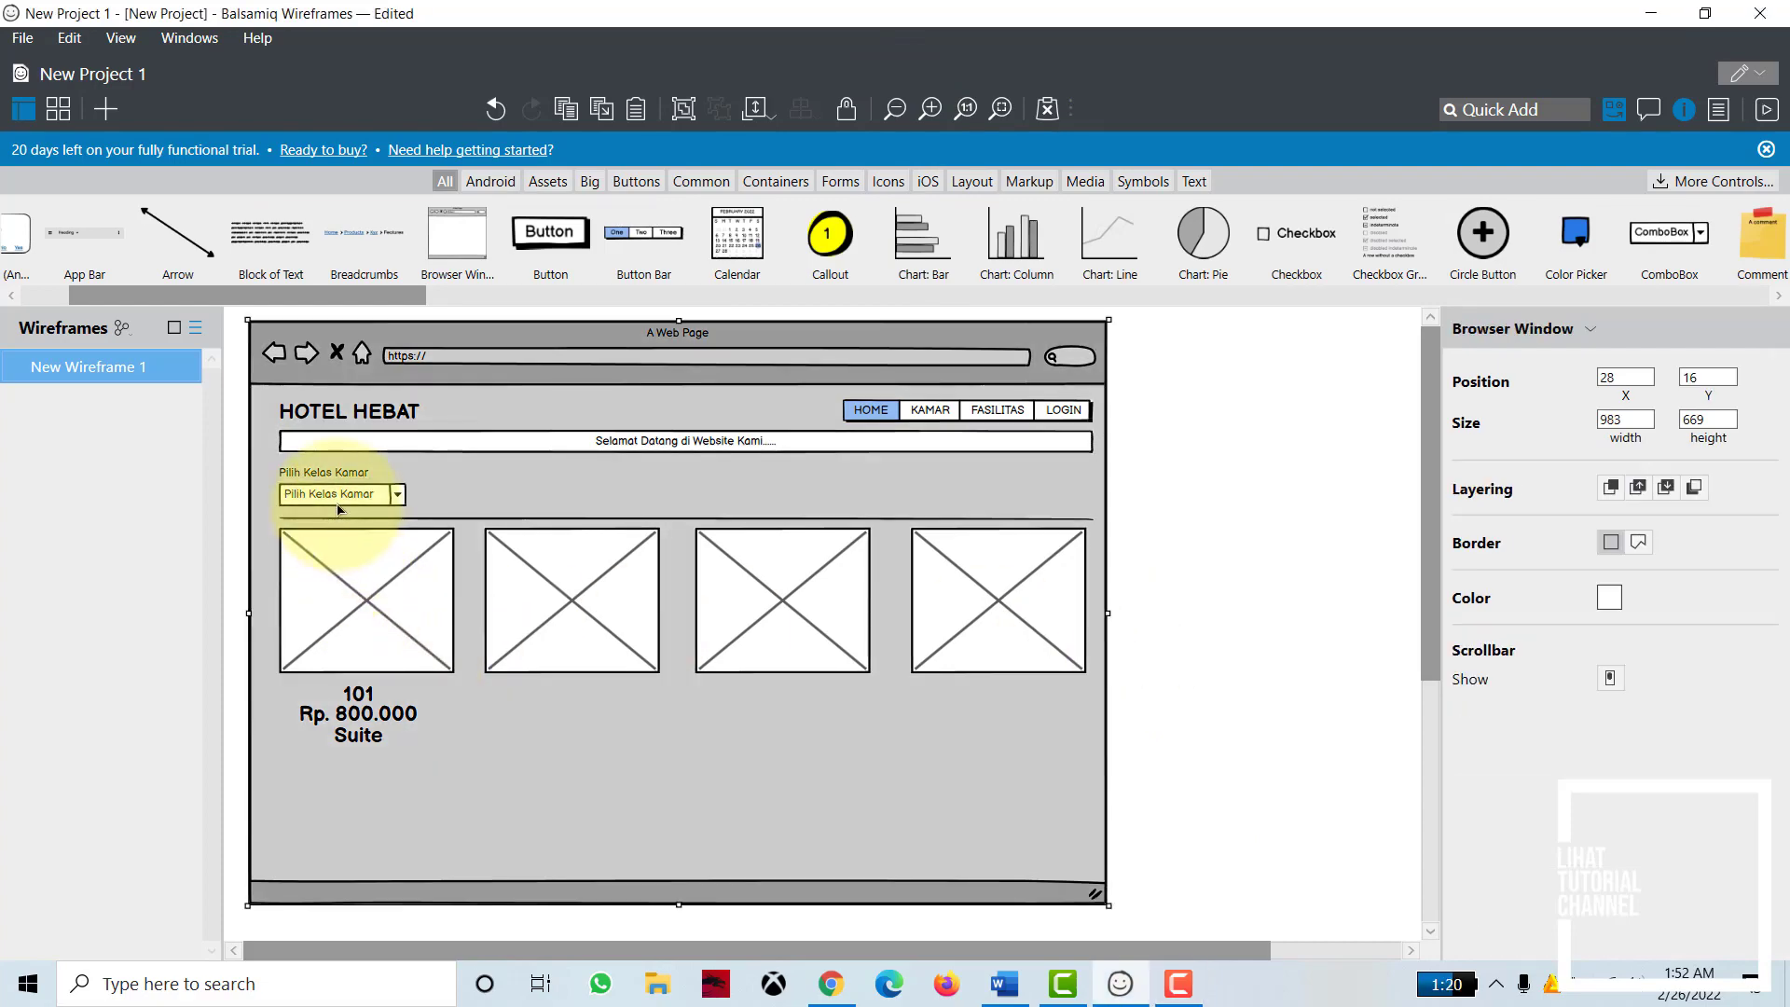
{"action": "left_click", "coordinate": [337, 506]}
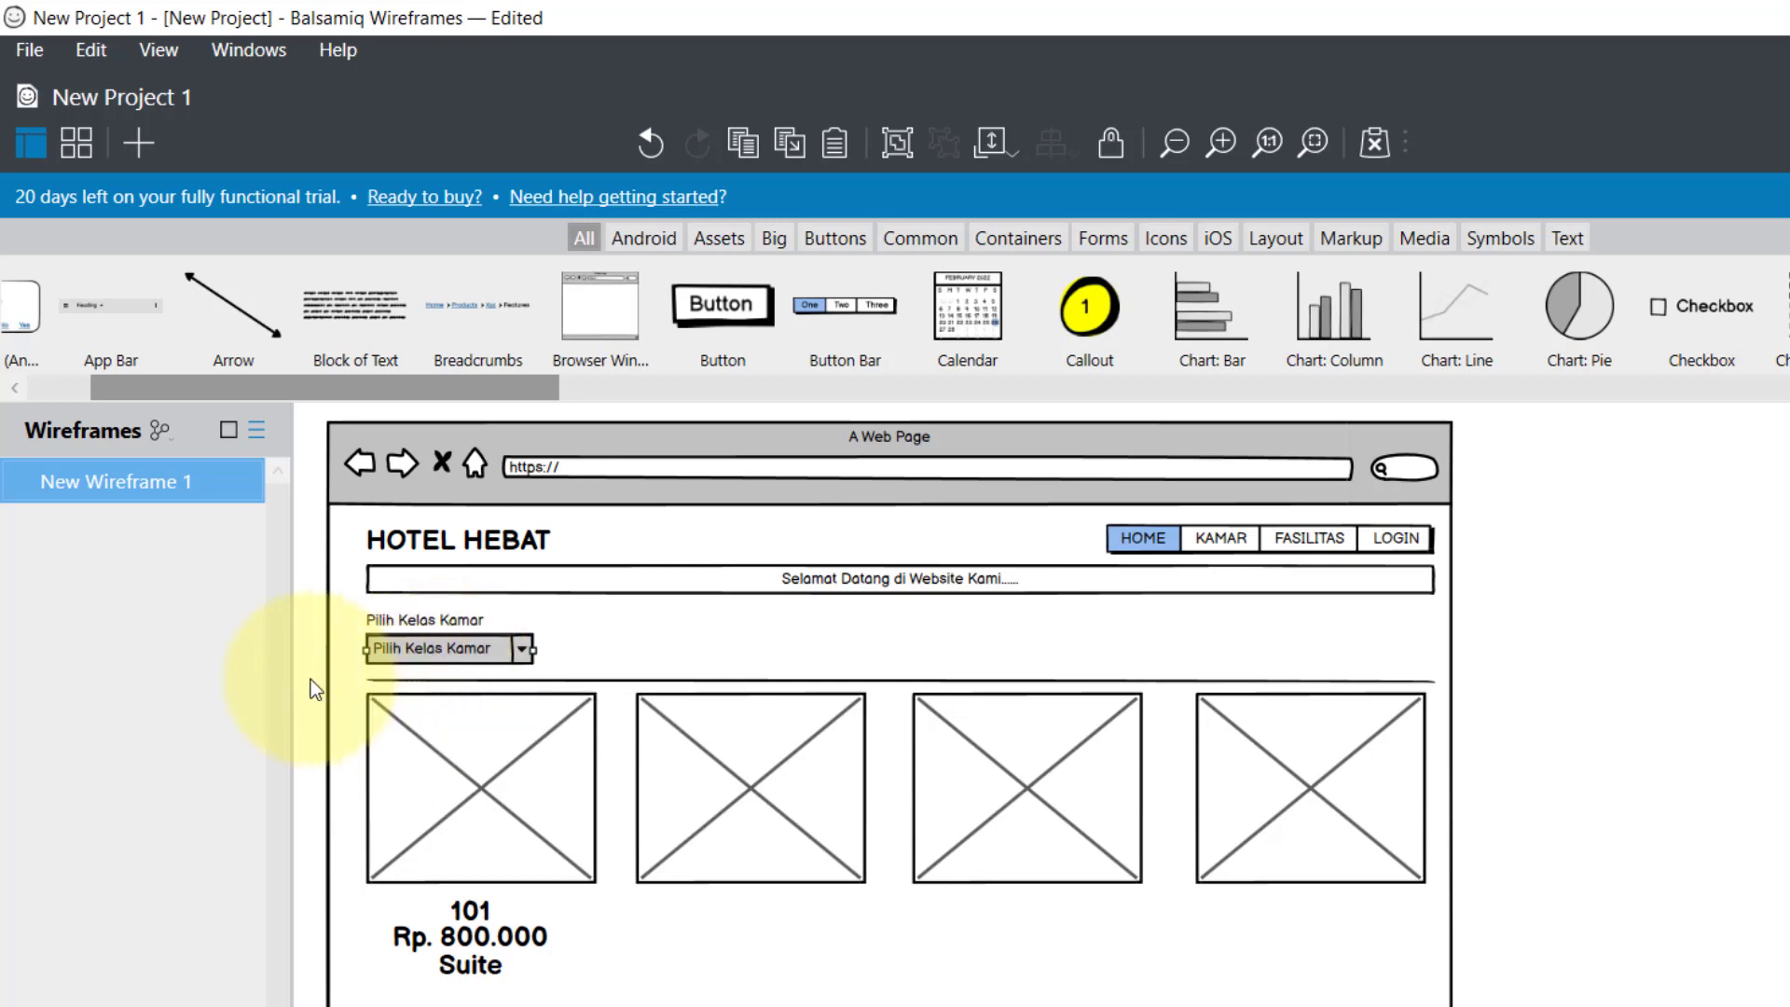
{"action": "mouse_move", "coordinate": [311, 673]}
{"action": "left_mouse_down"}
{"action": "mouse_move", "coordinate": [613, 710]}
{"action": "mouse_move", "coordinate": [1021, 712]}
{"action": "mouse_move", "coordinate": [1406, 792]}
{"action": "mouse_move", "coordinate": [1478, 855]}
{"action": "mouse_move", "coordinate": [1505, 943]}
{"action": "mouse_move", "coordinate": [1490, 997]}
{"action": "left_mouse_up"}
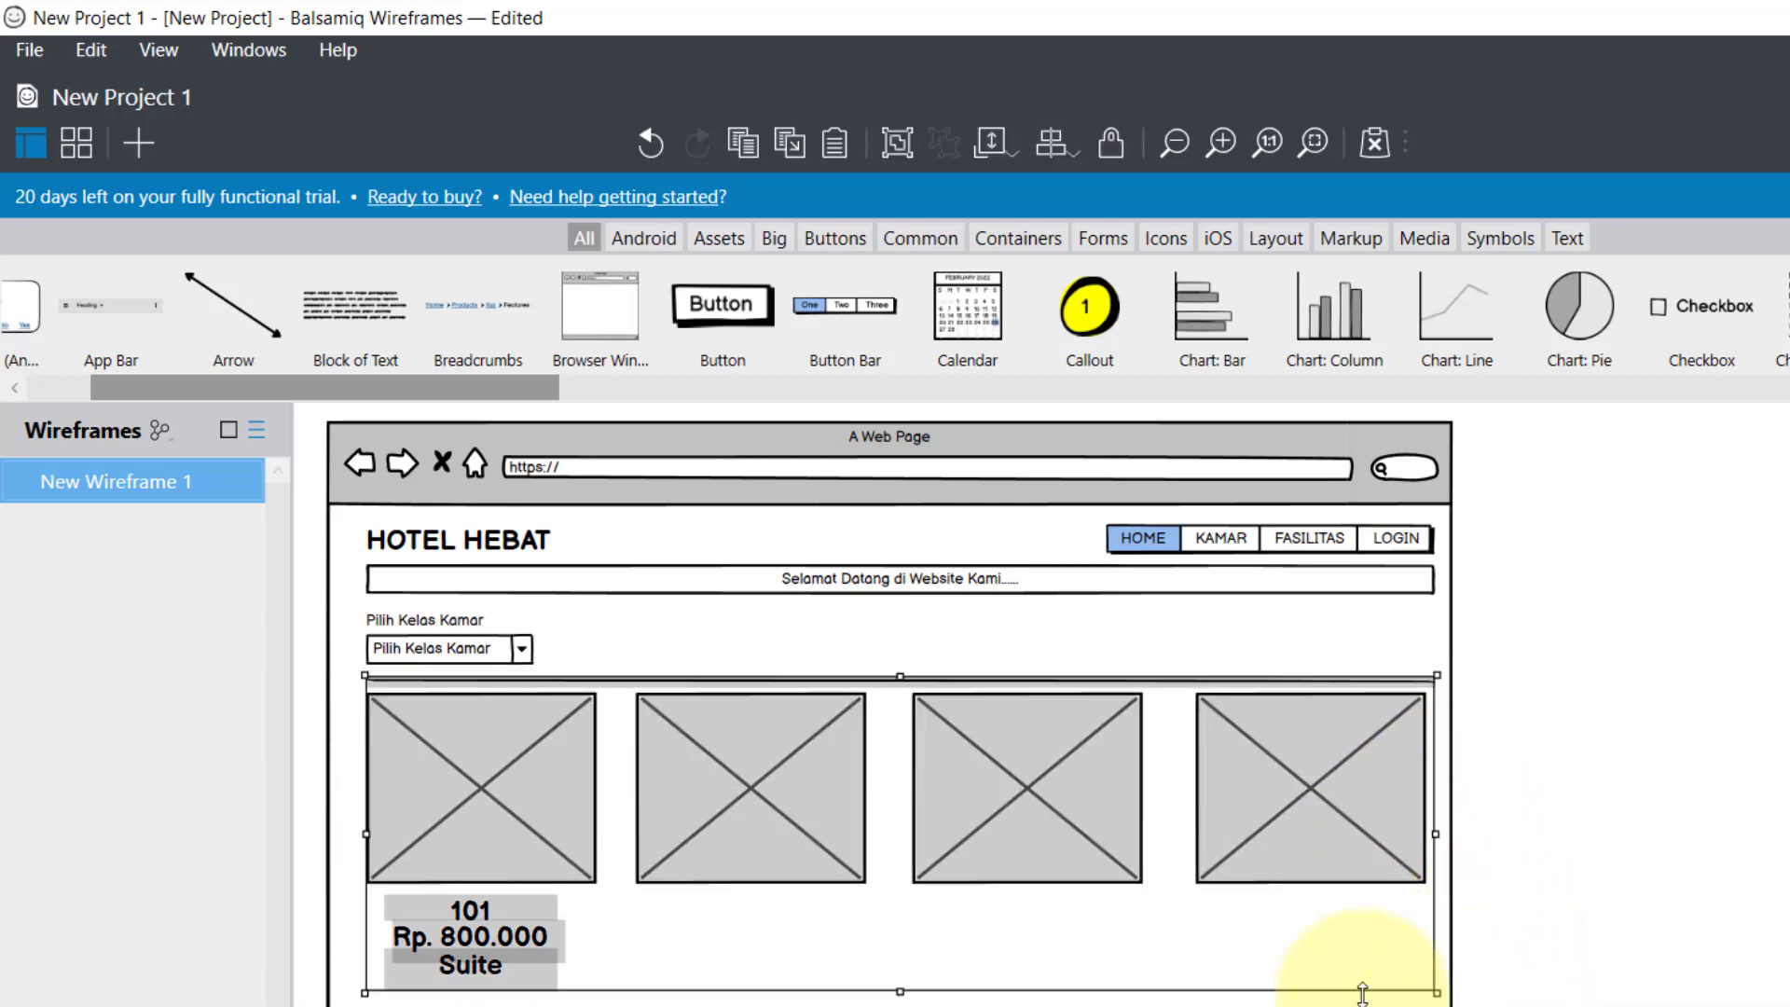
{"action": "left_click_drag", "start_coordinate": [1043, 873], "coordinate": [1041, 917]}
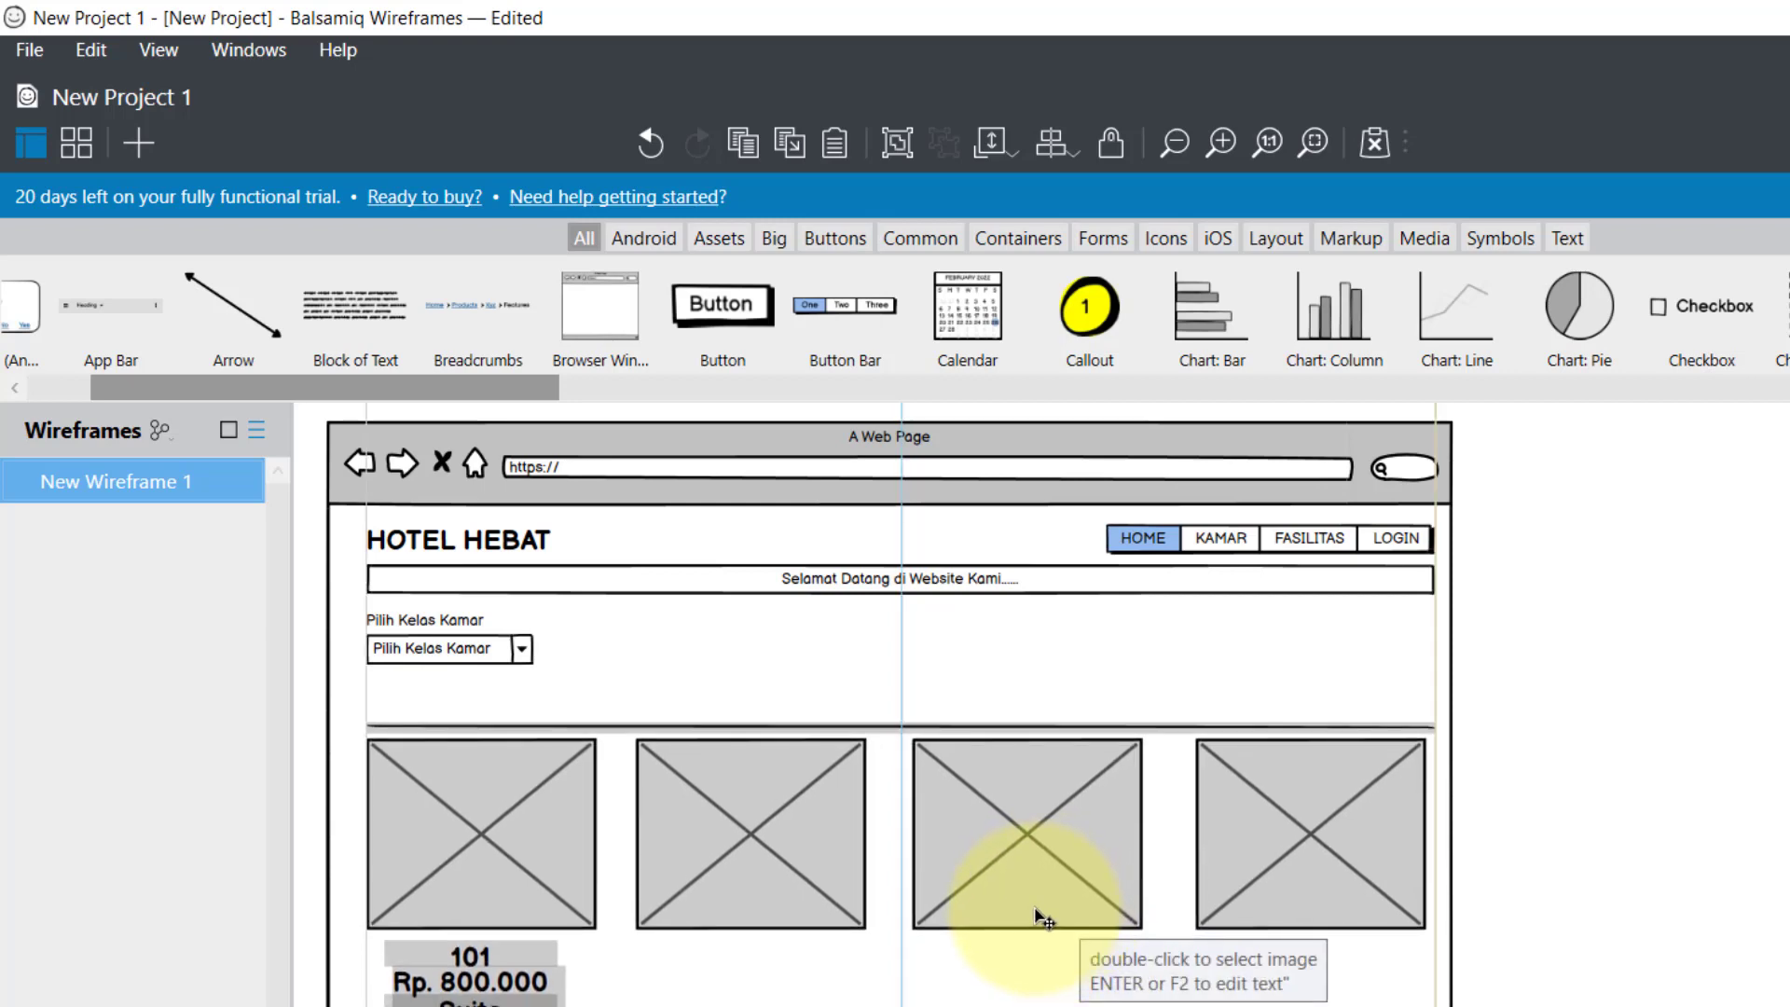
{"action": "left_click", "coordinate": [653, 708]}
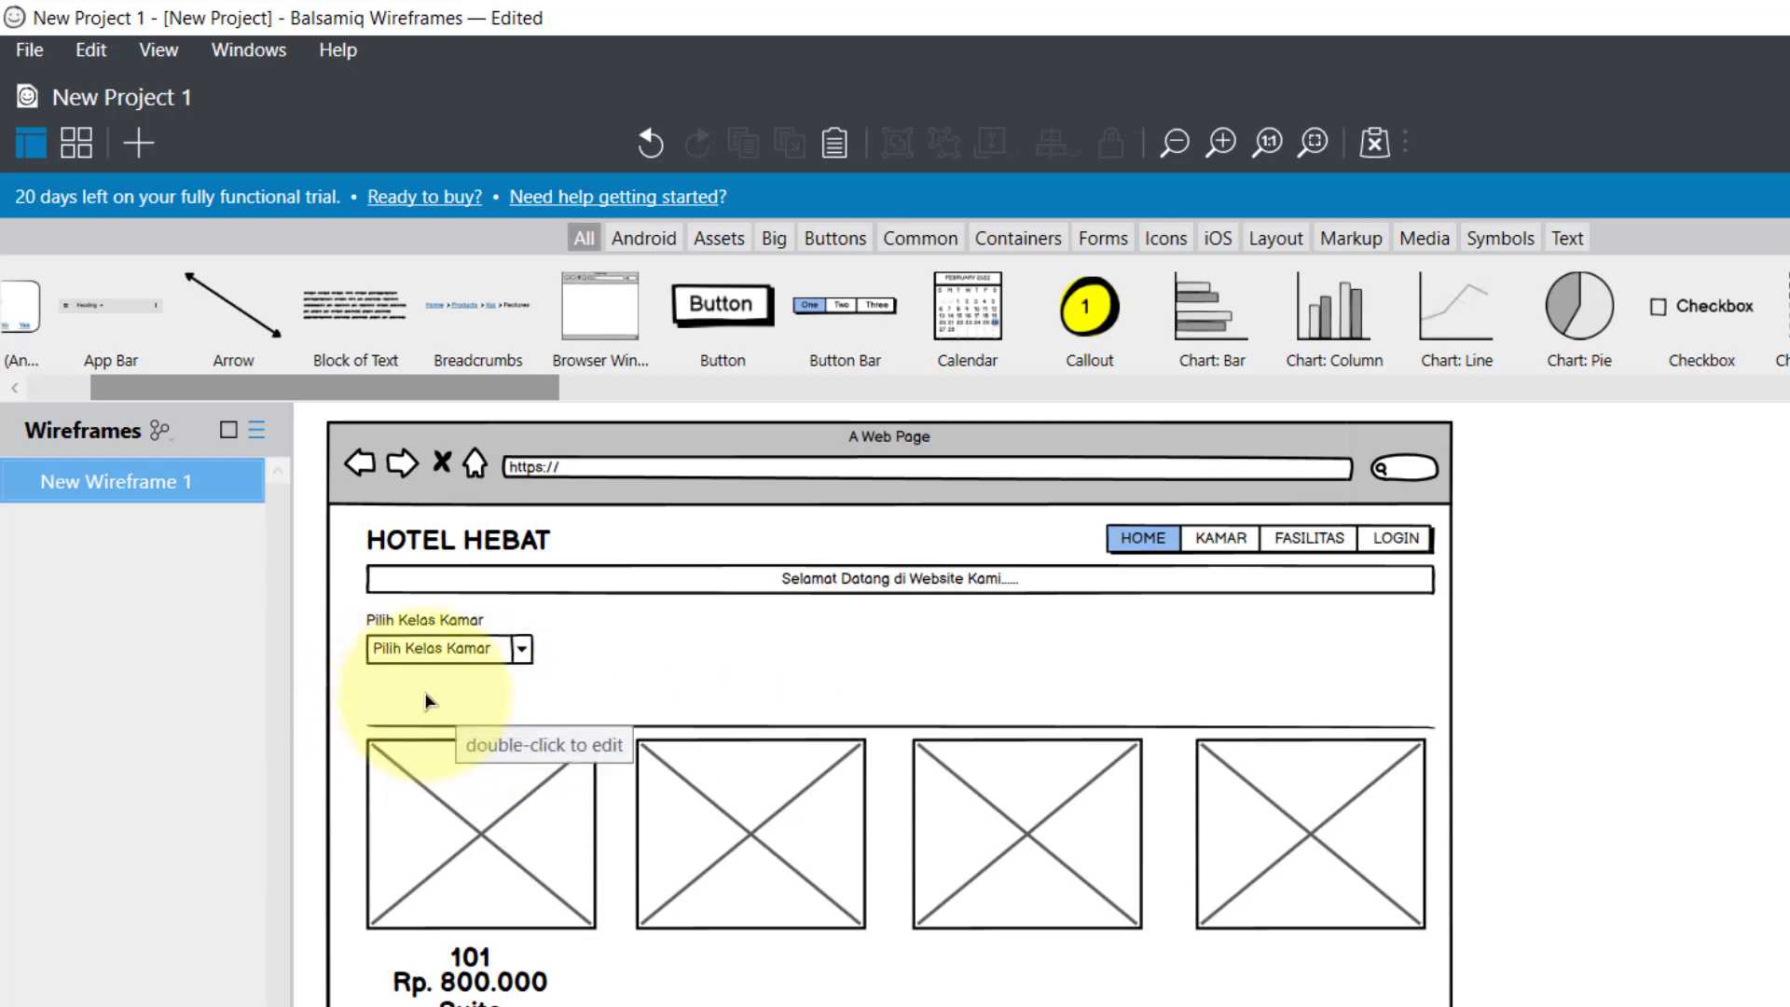
Step: Stretch the Pilih Kelas Kamar combo box to match the full width of the welcome banner
{"action": "left_click", "coordinate": [430, 651]}
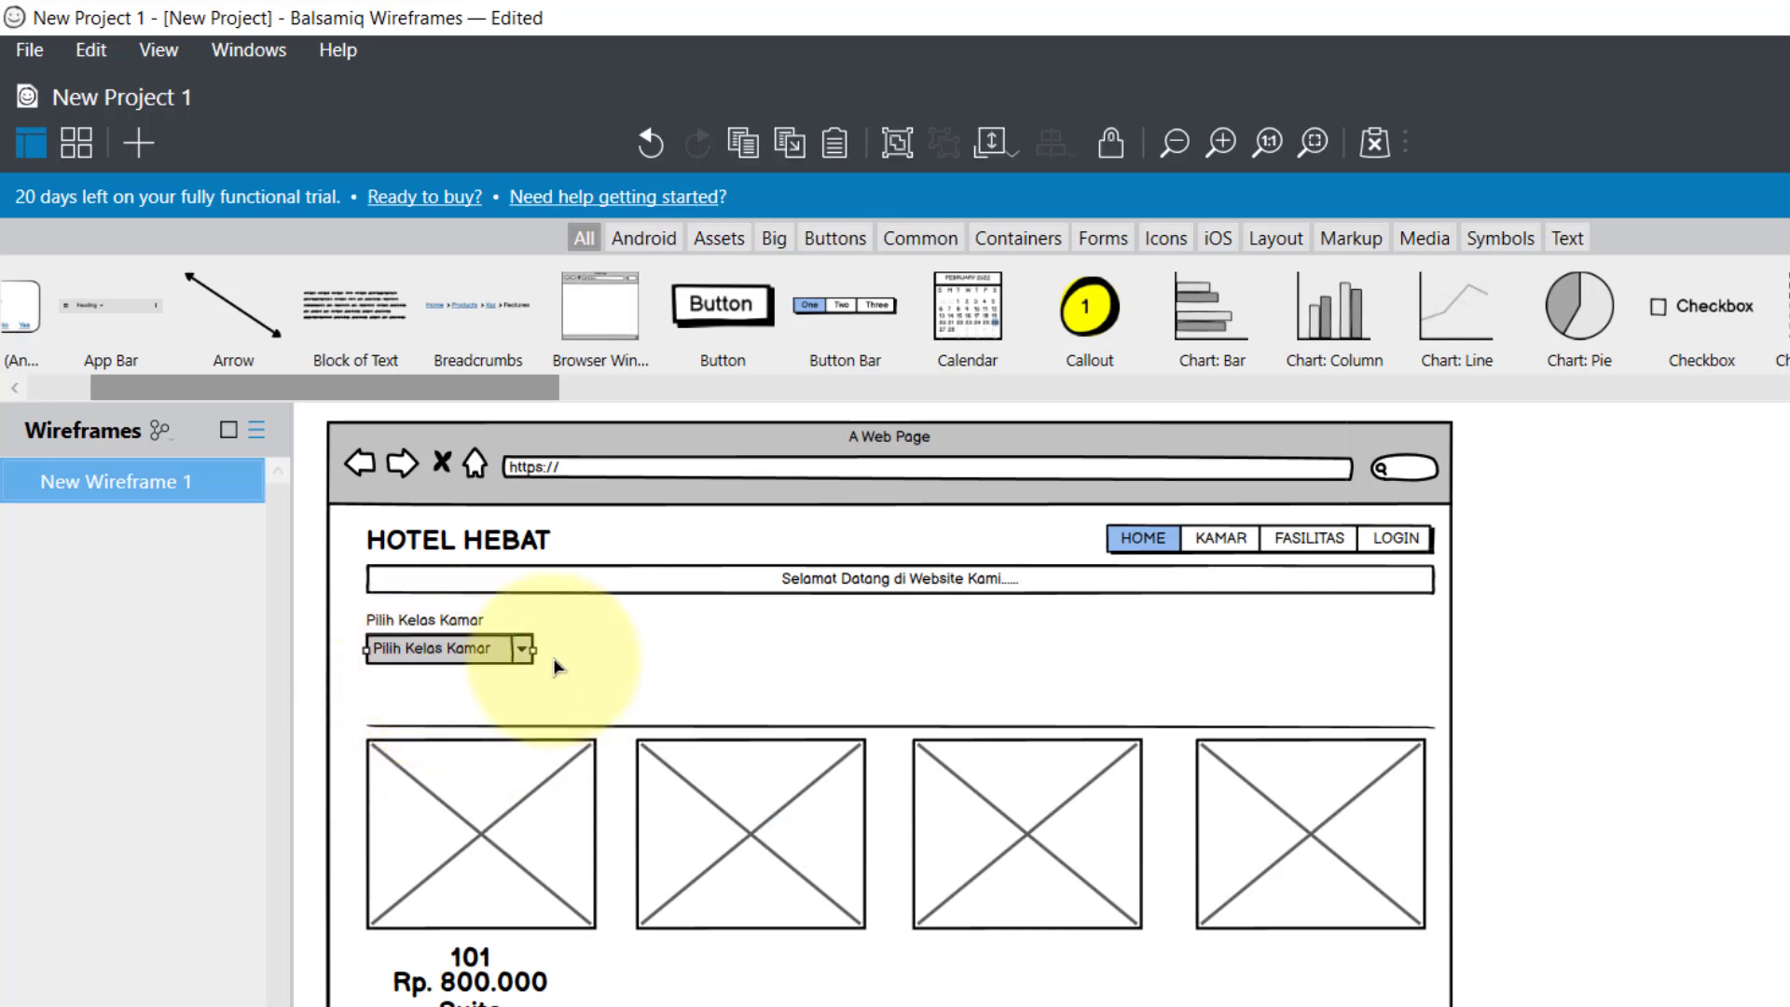
{"action": "left_click_drag", "start_coordinate": [536, 649], "coordinate": [1428, 704]}
{"action": "left_click_drag", "start_coordinate": [1297, 682], "coordinate": [1441, 687]}
{"action": "left_click", "coordinate": [1522, 691]}
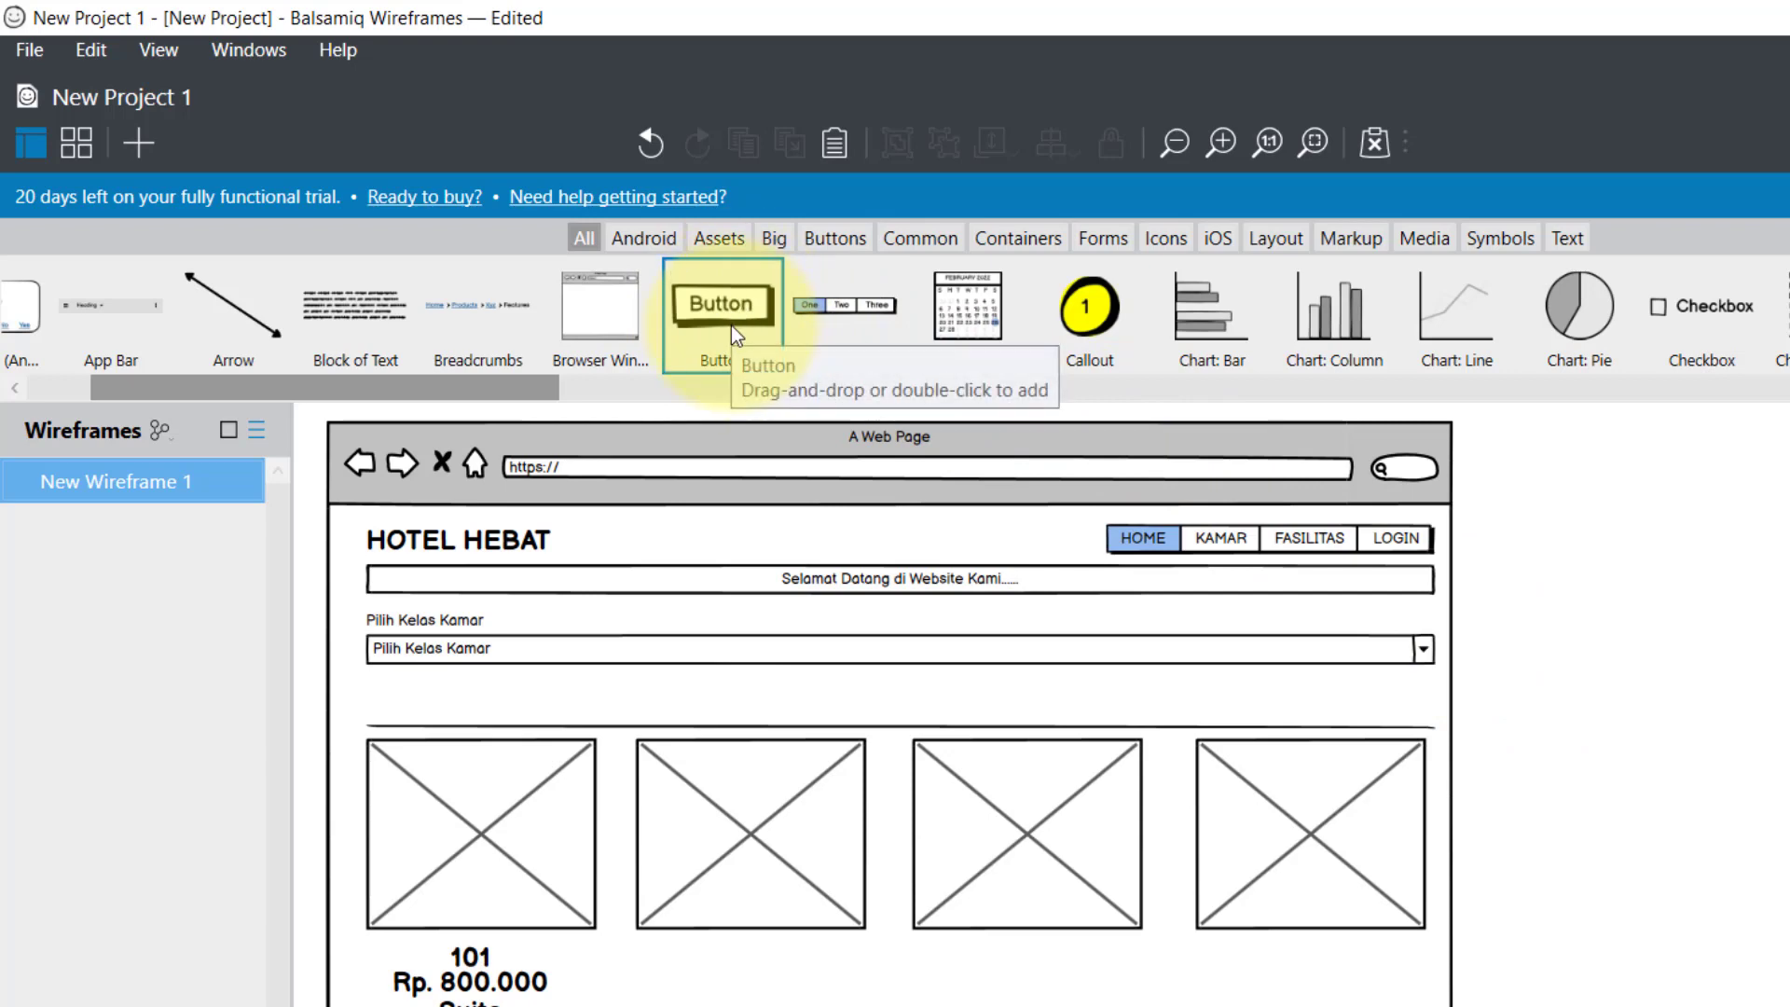
Step: Add a Button beneath the Pilih Kelas Kamar combo box, labelled "Click Untuk Mencari Kelas Kamar"
{"action": "left_click_drag", "start_coordinate": [731, 326], "coordinate": [415, 711]}
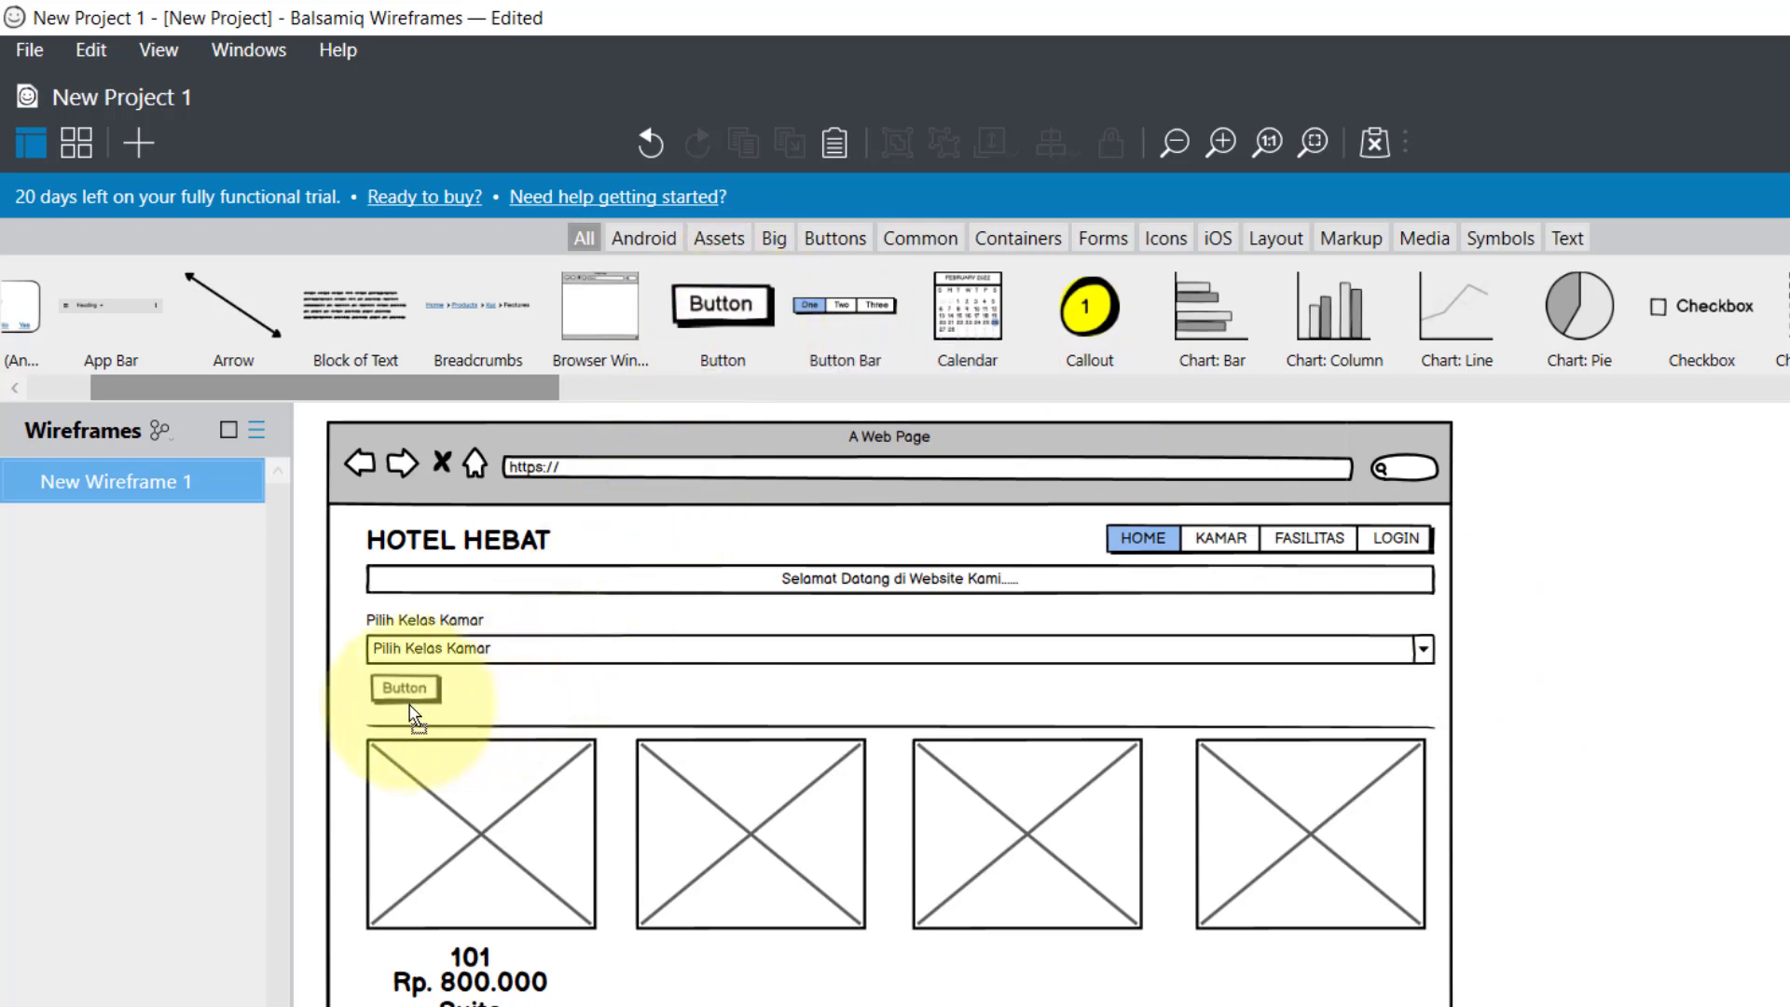
{"action": "double_click", "coordinate": [436, 708]}
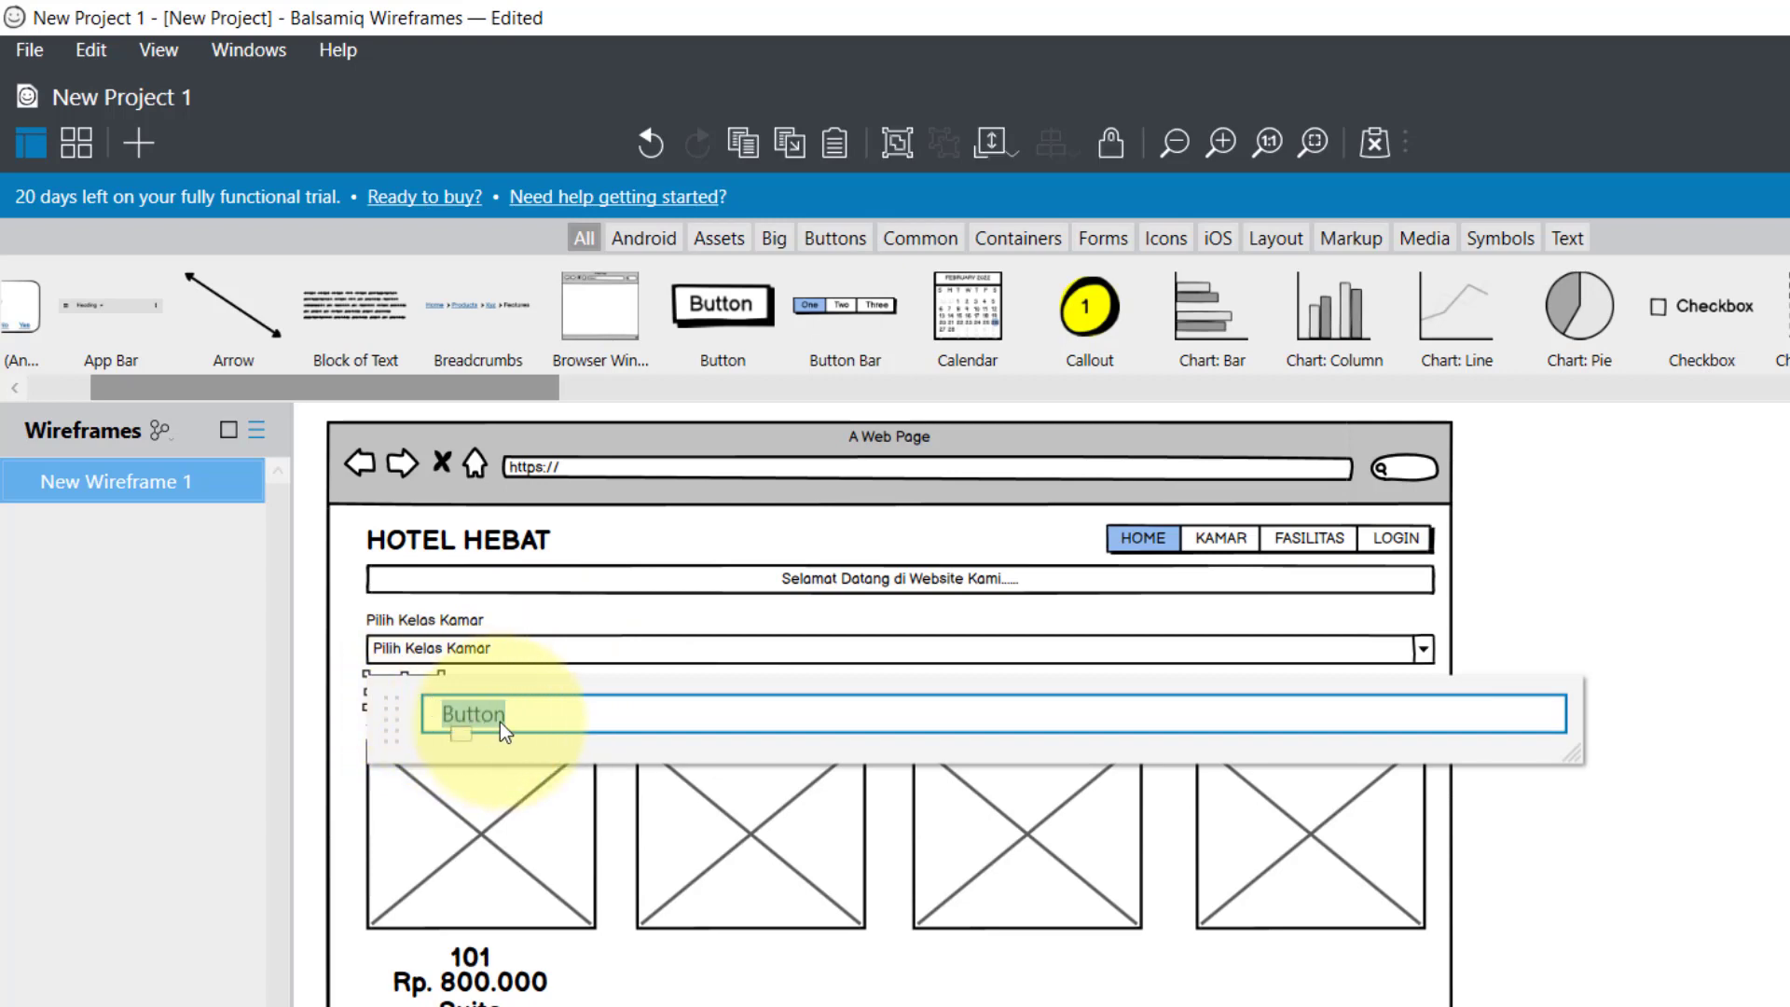
{"action": "type", "text": "Click Untuik Me"}
{"action": "key", "text": "BackSpace"}
{"action": "key", "text": "BackSpace"}
{"action": "key", "text": "BackSpace"}
{"action": "key", "text": "BackSpace"}
{"action": "key", "text": "BackSpace"}
{"action": "type", "text": "k Mencari Kelas Kamar"}
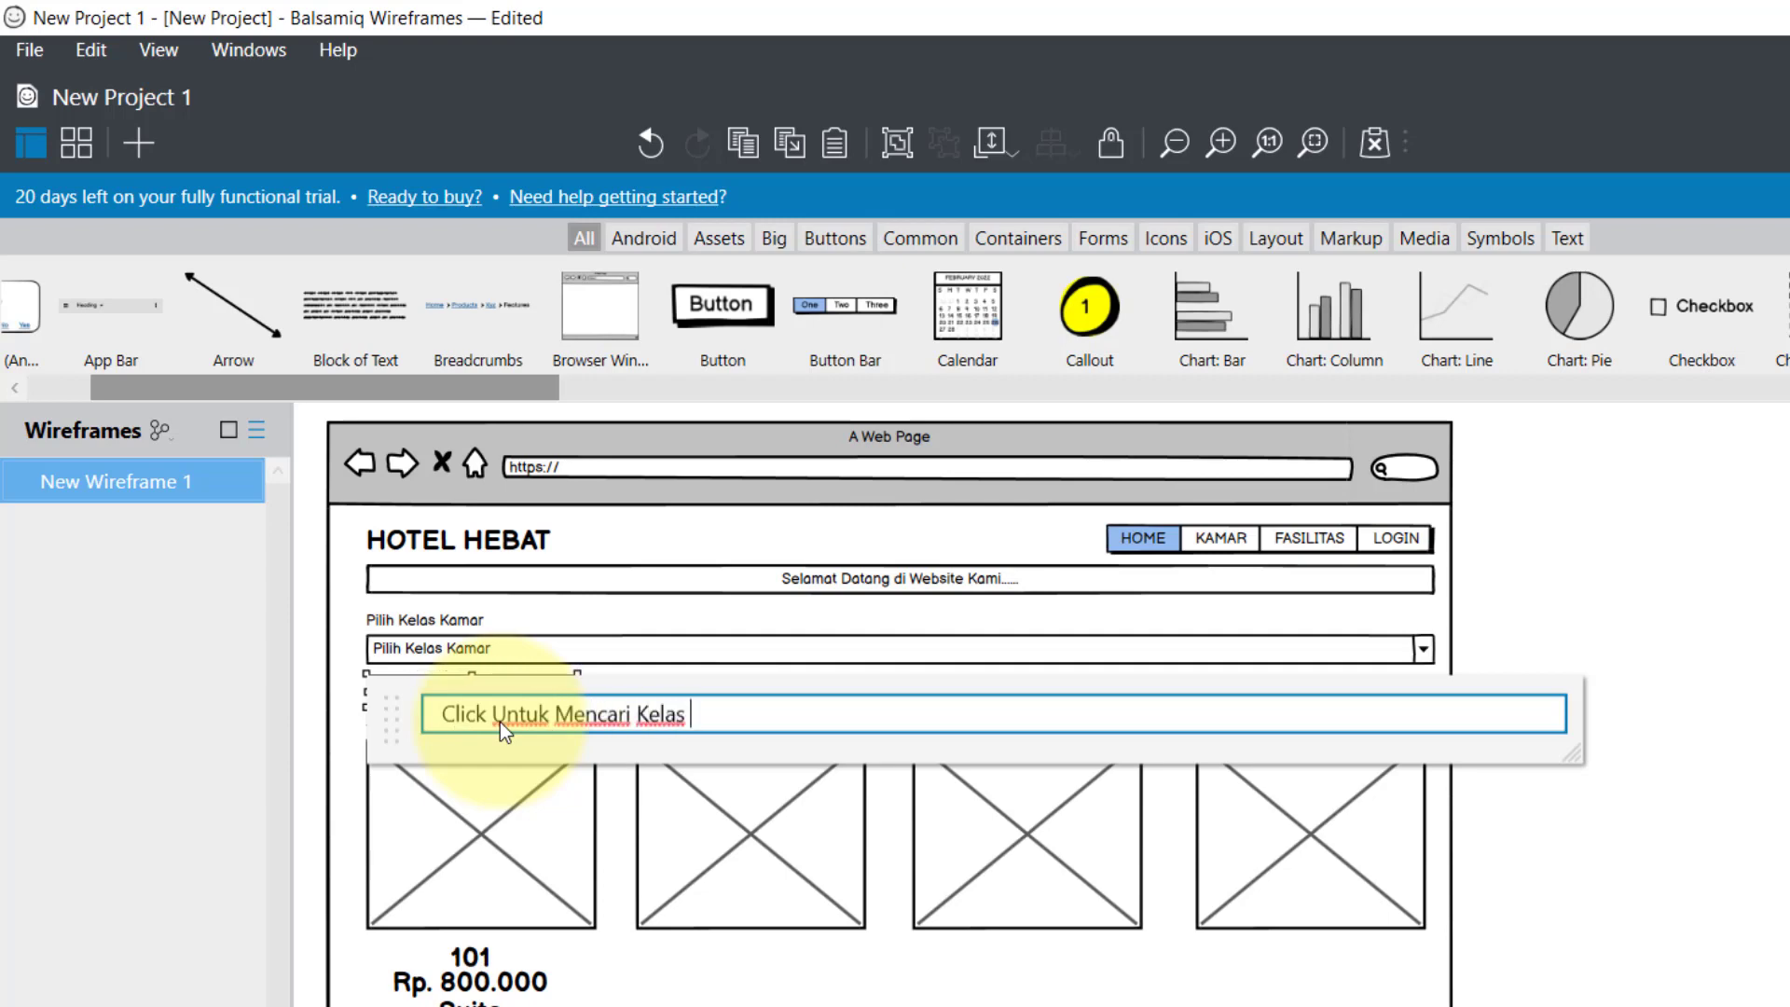
{"action": "left_click", "coordinate": [1454, 778]}
Step: Resize the search button to about 931 wide and 39 high, spanning the same width as the combo box above it
{"action": "left_click", "coordinate": [599, 703]}
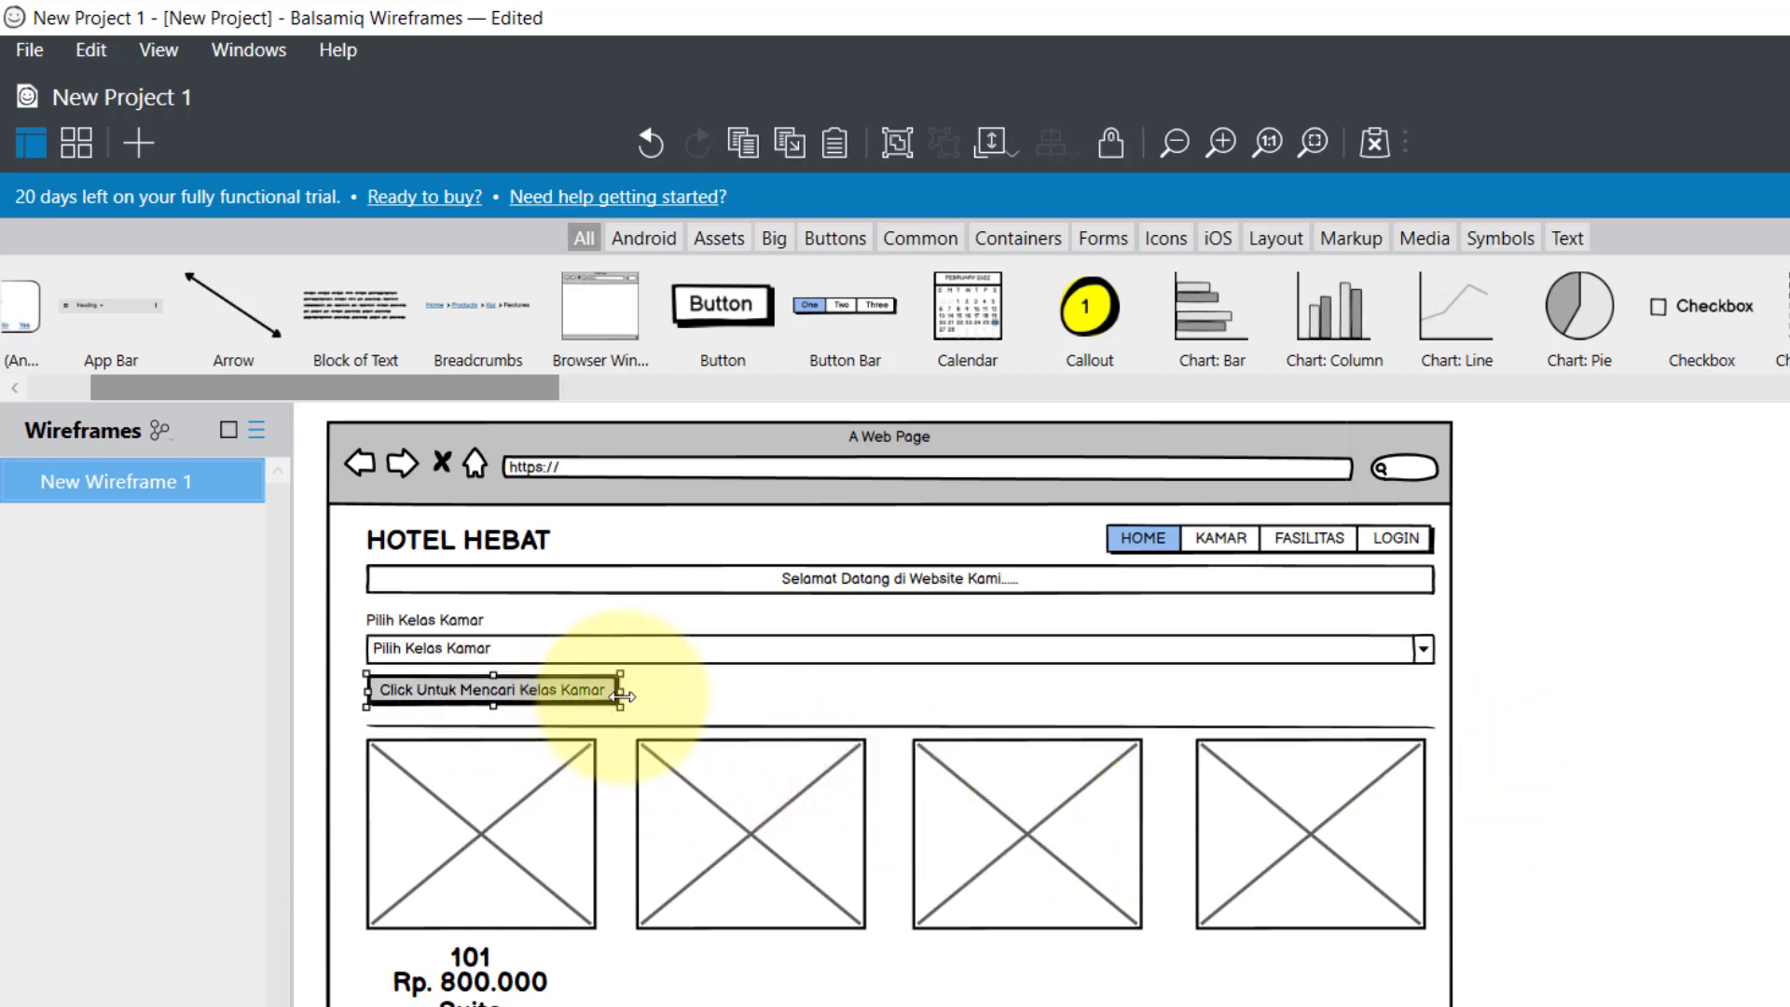
{"action": "left_click_drag", "start_coordinate": [620, 695], "coordinate": [1437, 730]}
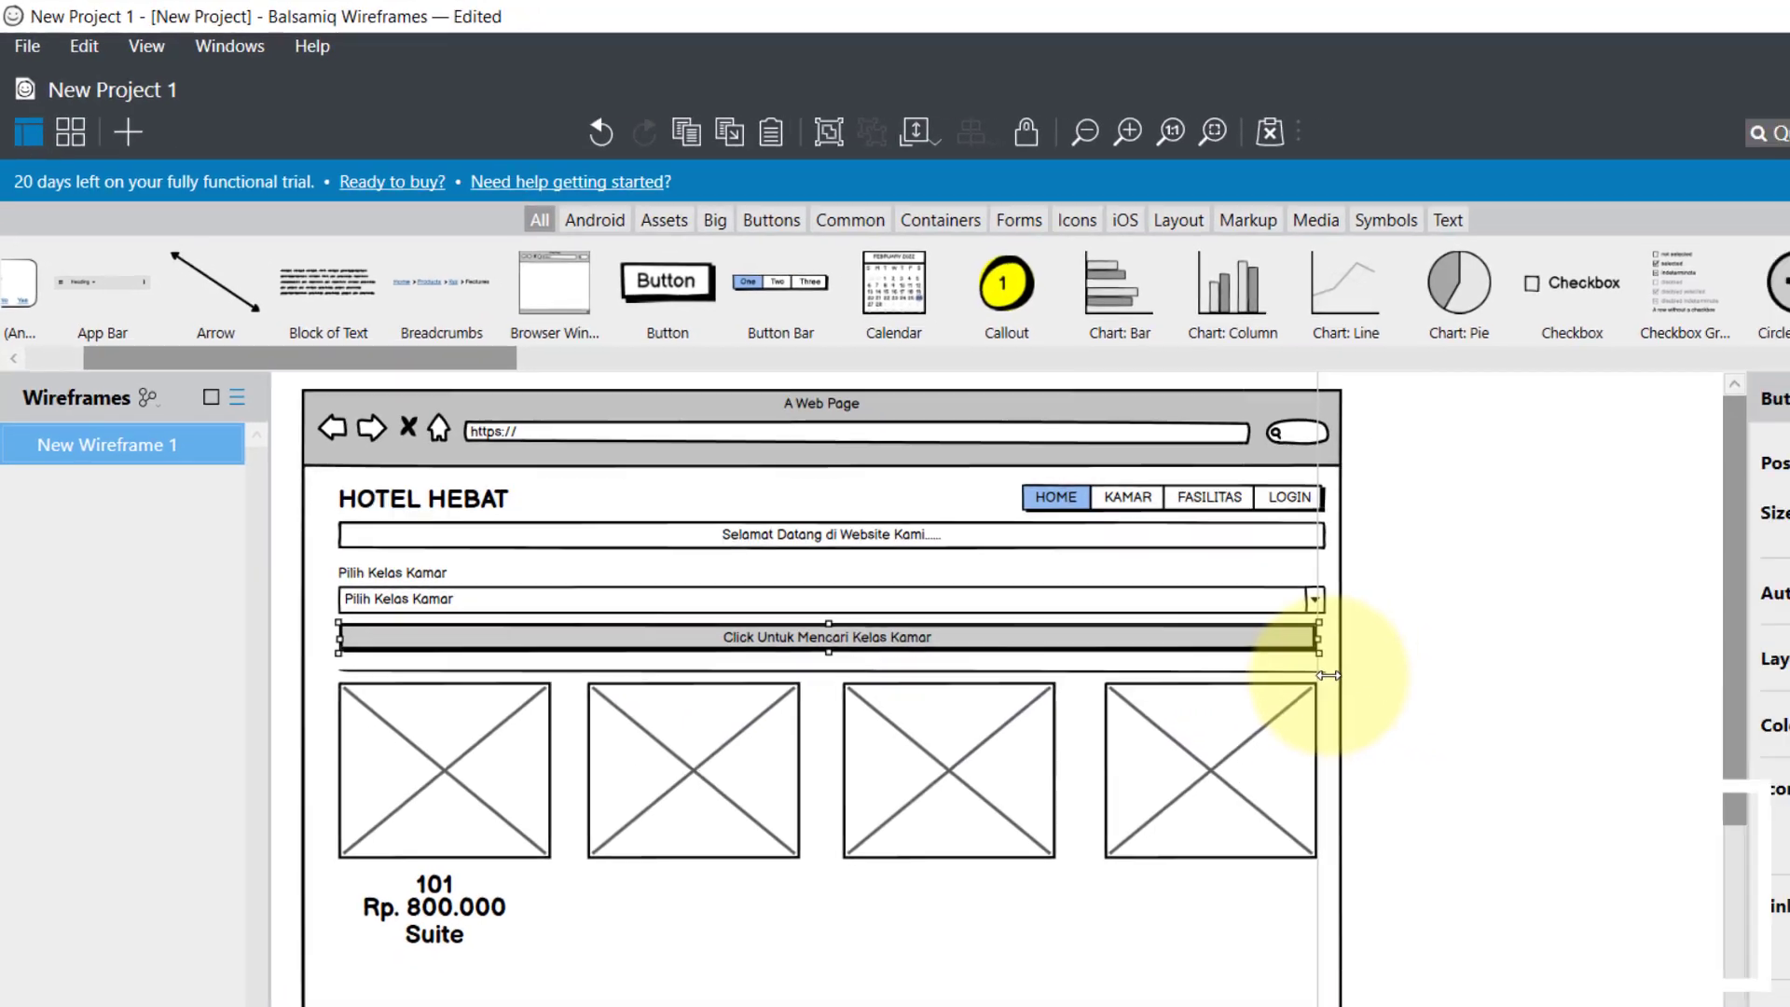
{"action": "left_click_drag", "start_coordinate": [1327, 675], "coordinate": [569, 696]}
{"action": "left_click_drag", "start_coordinate": [469, 574], "coordinate": [1091, 569]}
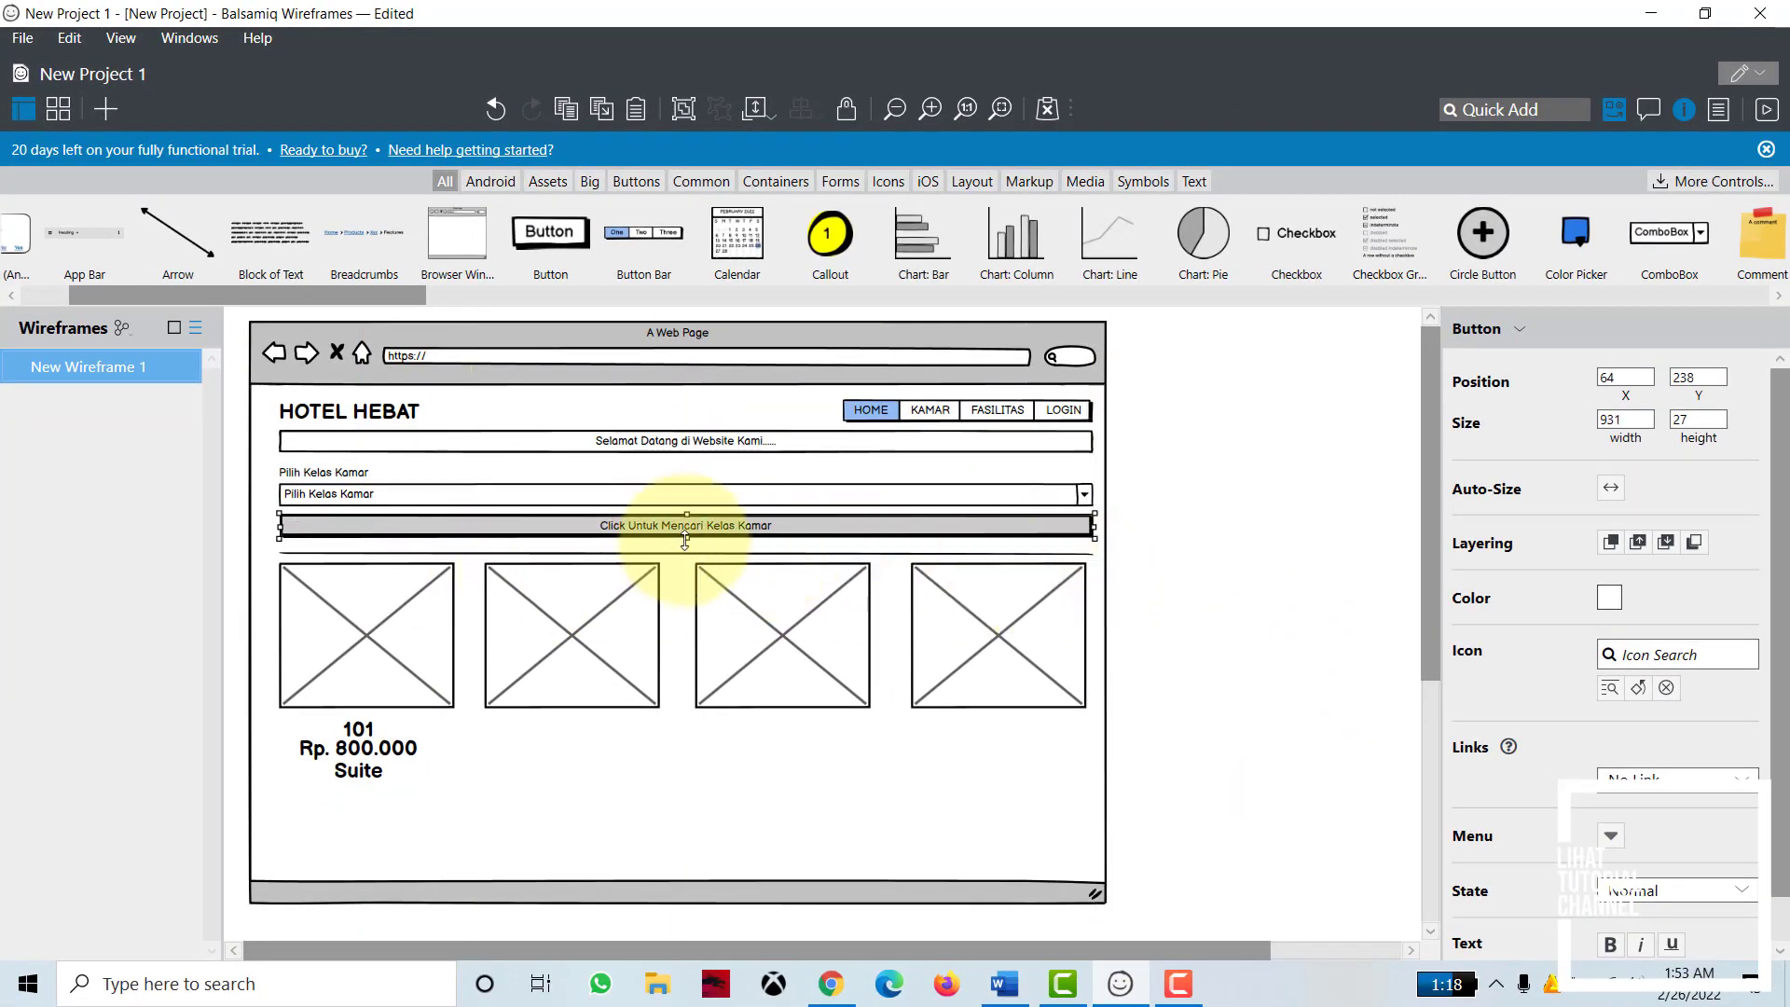
{"action": "left_click_drag", "start_coordinate": [685, 538], "coordinate": [689, 545]}
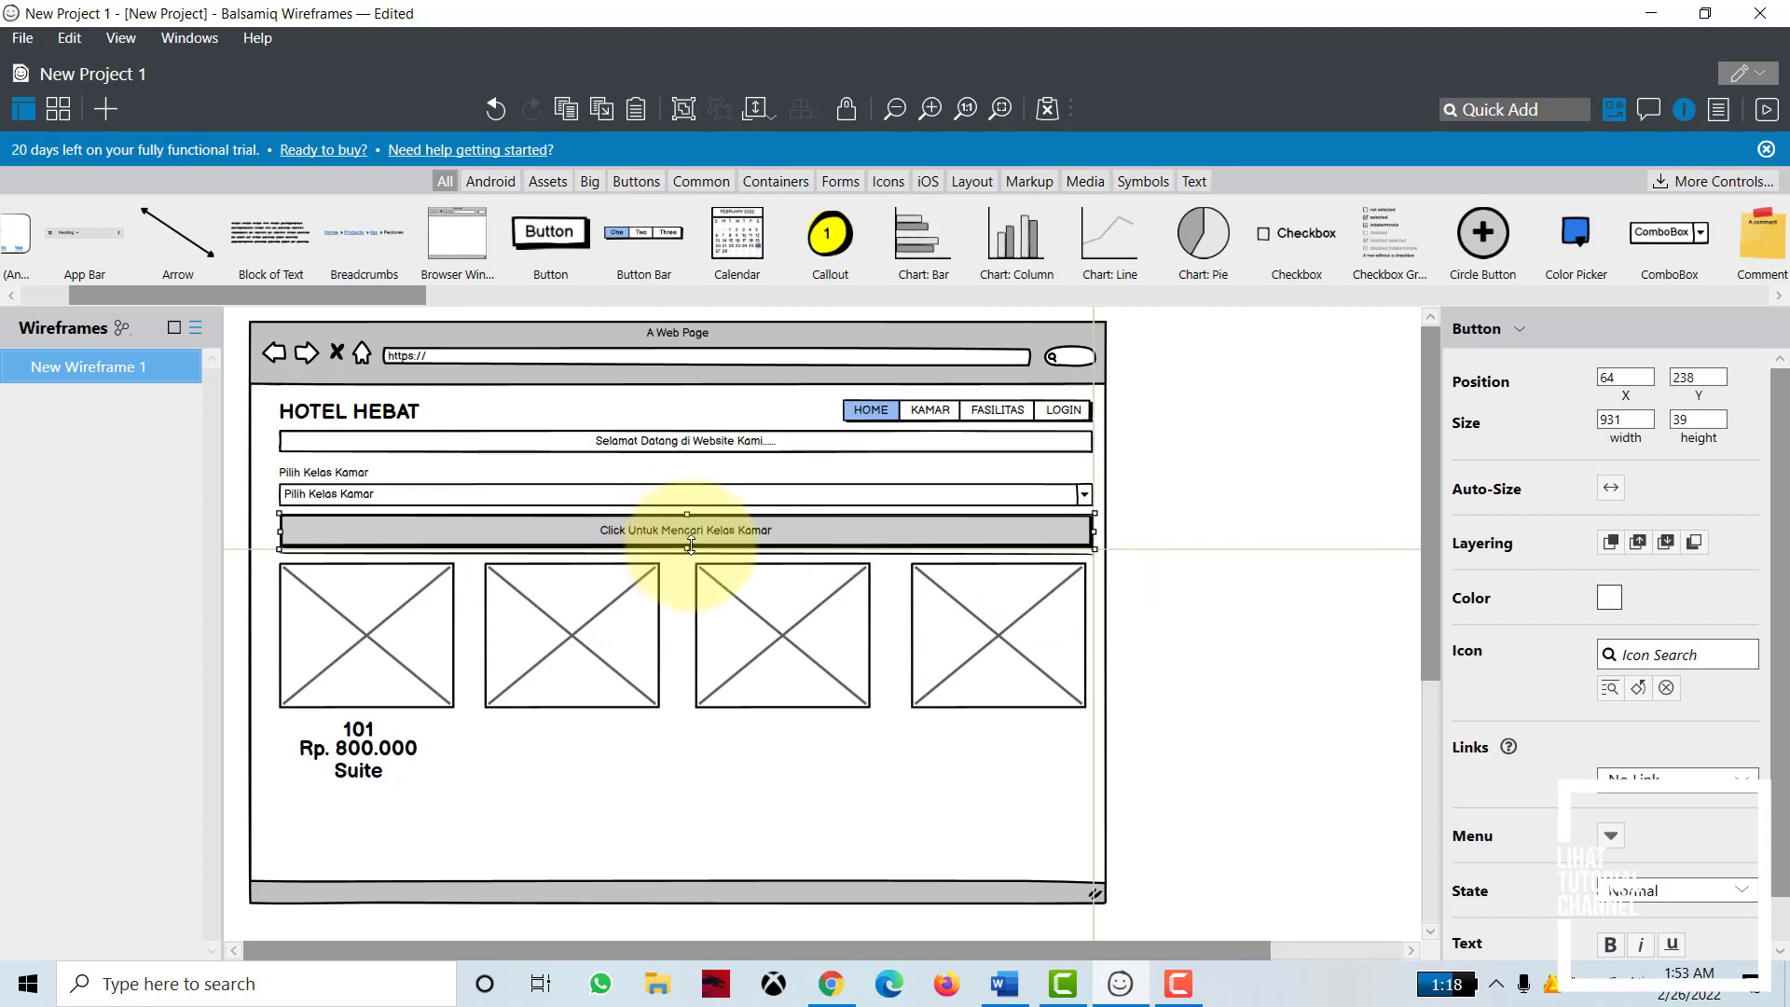
Step: Duplicate the Click Untuk Mencari Kelas Kamar button and place the copy beneath the Suite caption of the first image
{"action": "left_click", "coordinate": [1166, 639]}
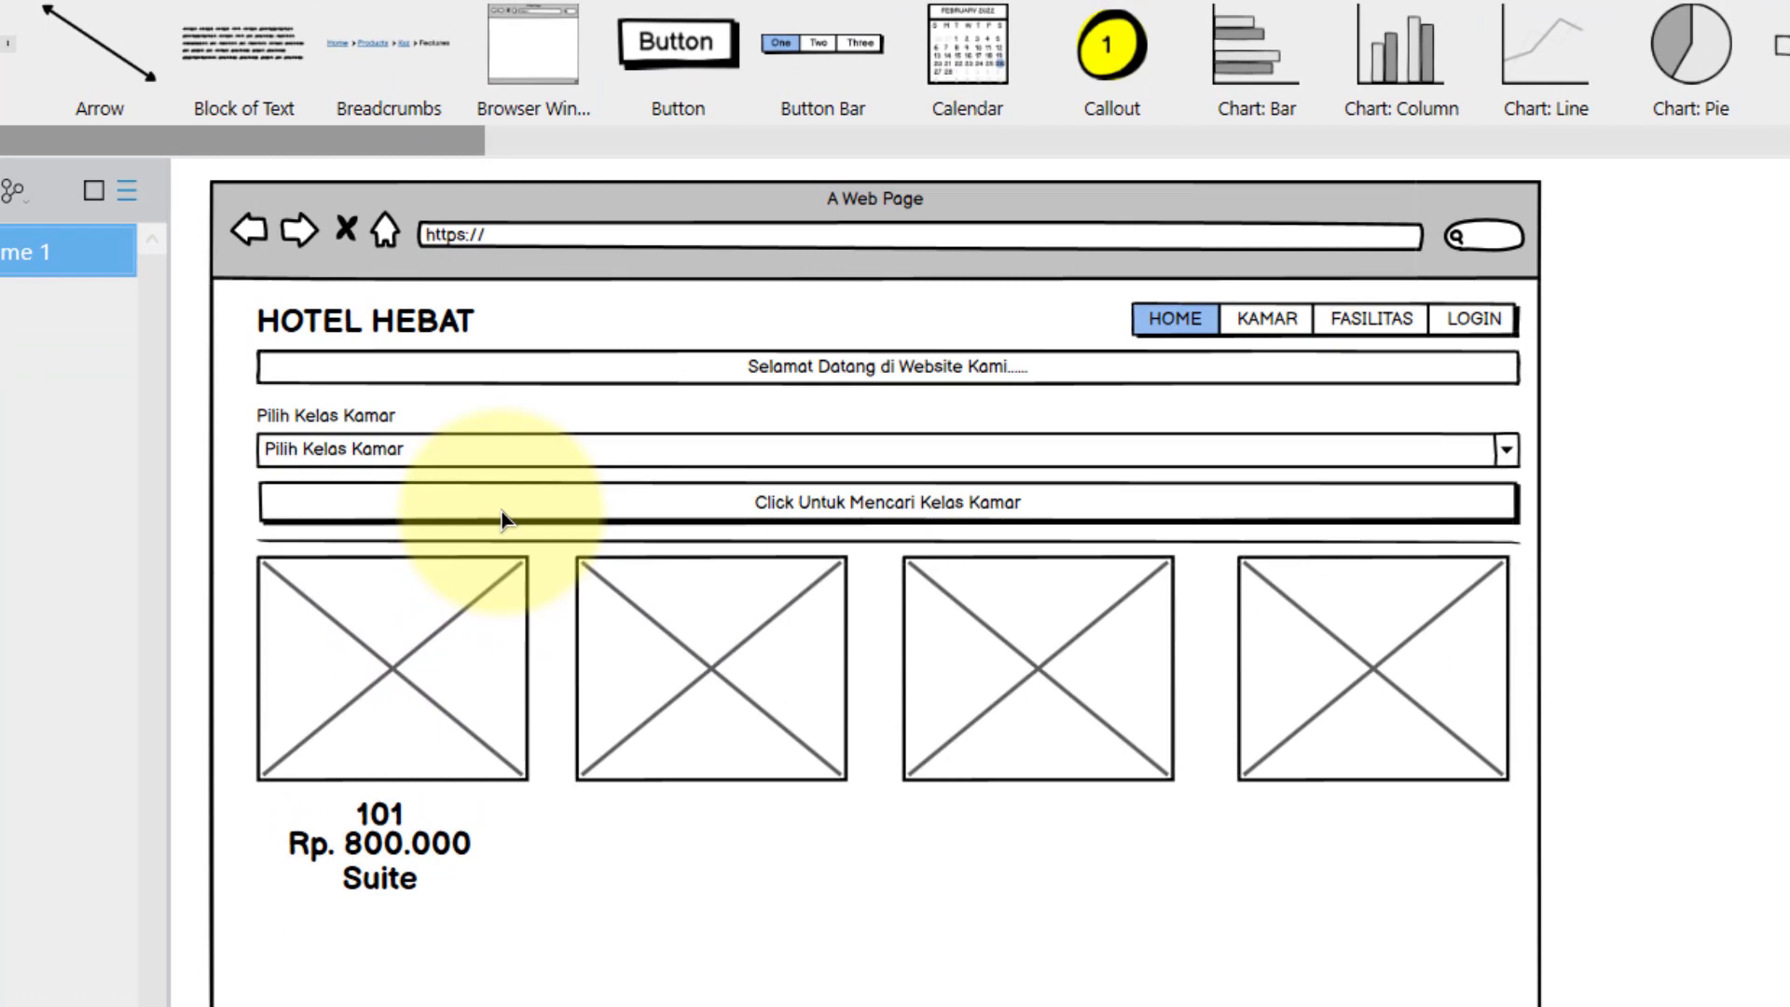
{"action": "left_click", "coordinate": [501, 514]}
{"action": "right_click", "coordinate": [502, 514]}
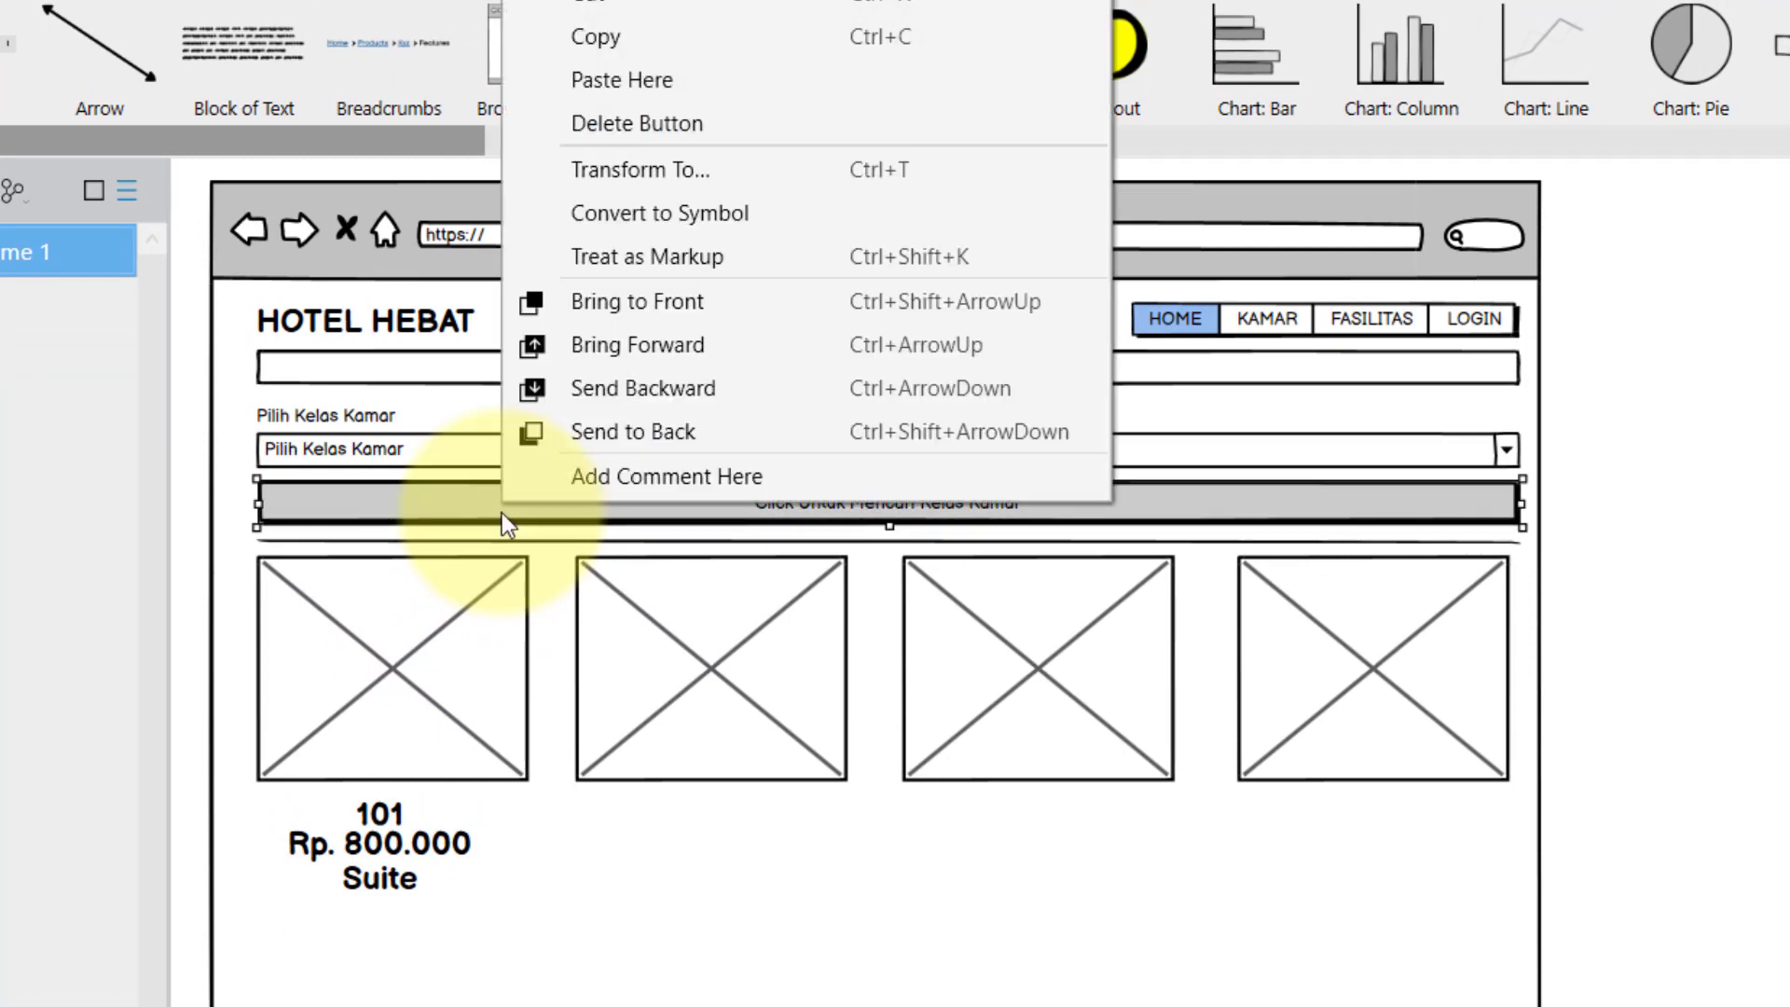
{"action": "left_click", "coordinate": [612, 43]}
{"action": "left_click", "coordinate": [591, 933]}
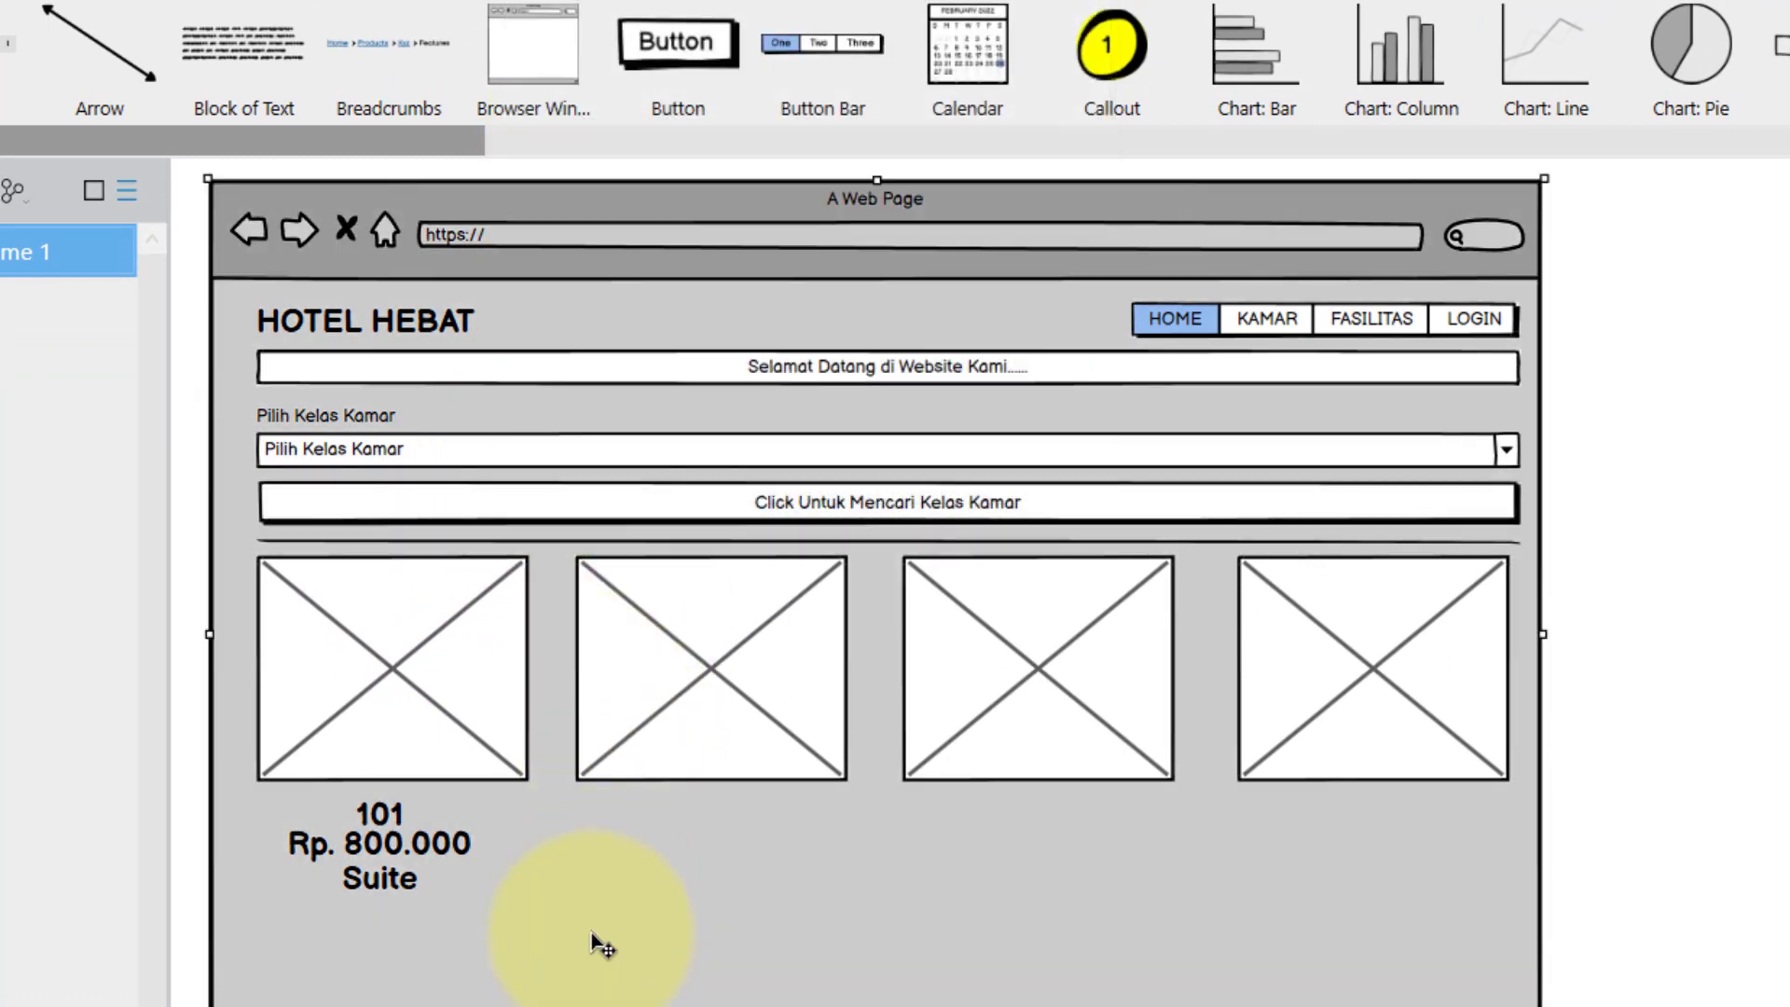
{"action": "right_click", "coordinate": [591, 933]}
{"action": "left_click", "coordinate": [697, 504]}
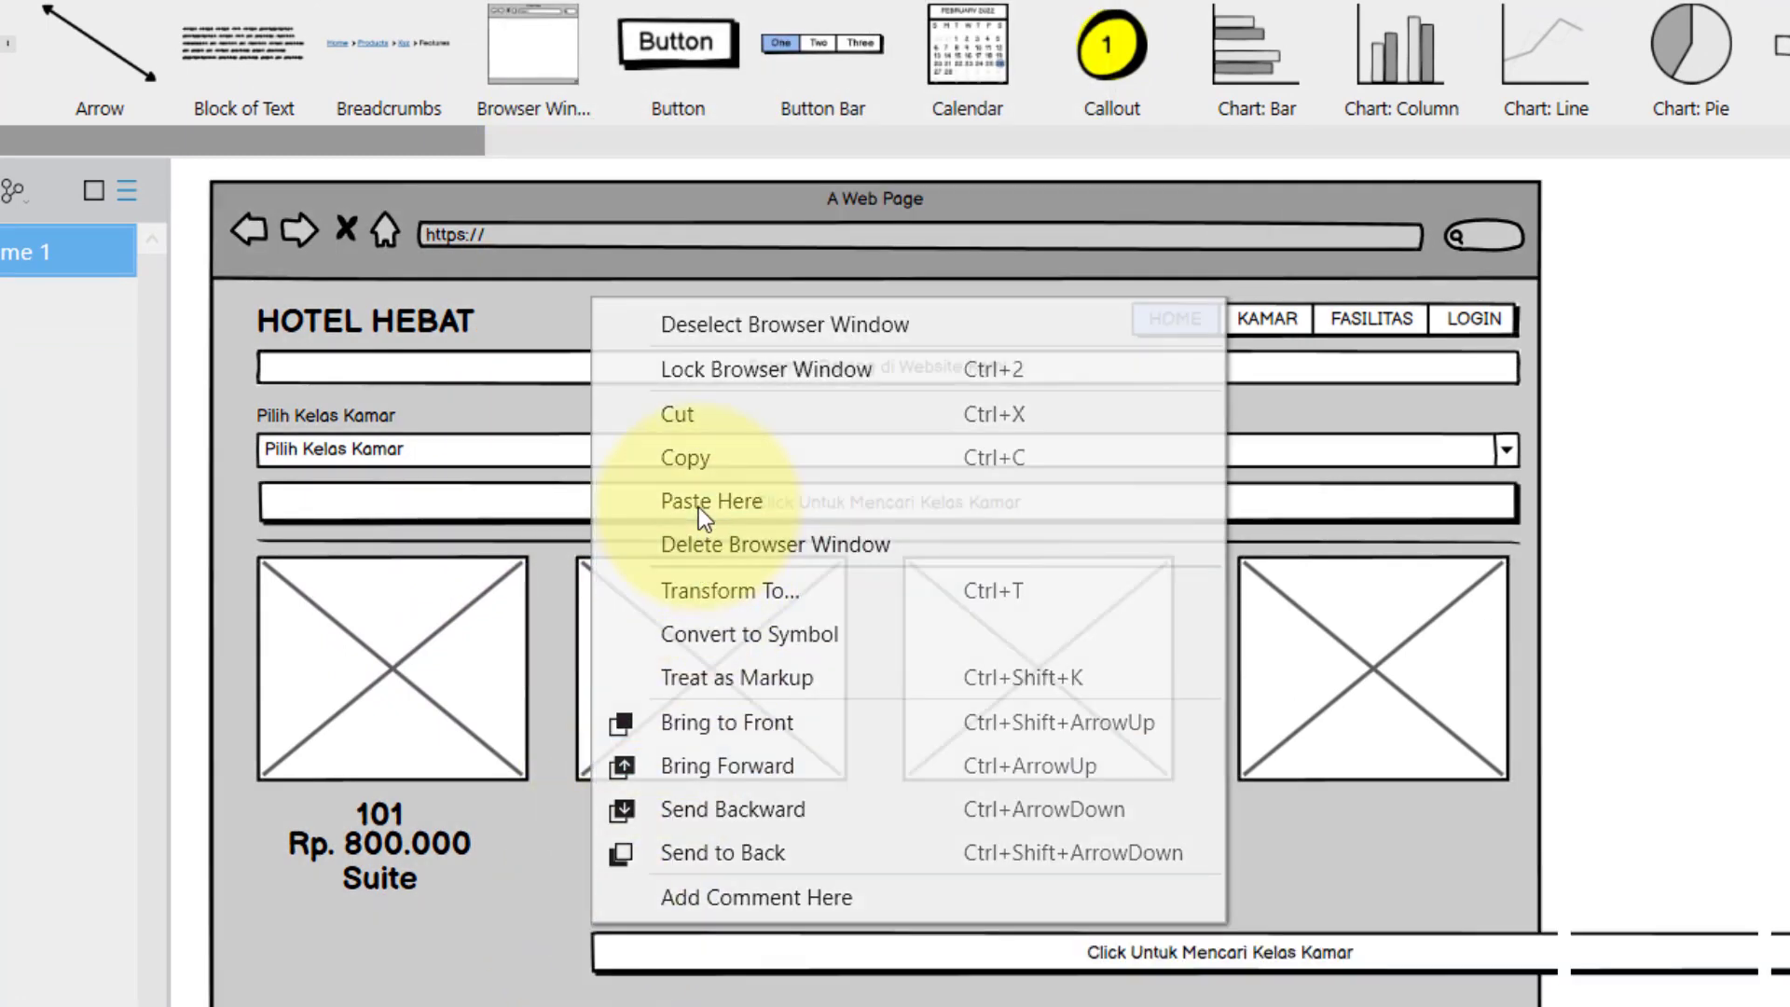
{"action": "left_click_drag", "start_coordinate": [697, 968], "coordinate": [355, 947]}
Step: Change the label of the duplicated button to "Selengkapnya ...."
{"action": "double_click", "coordinate": [356, 948]}
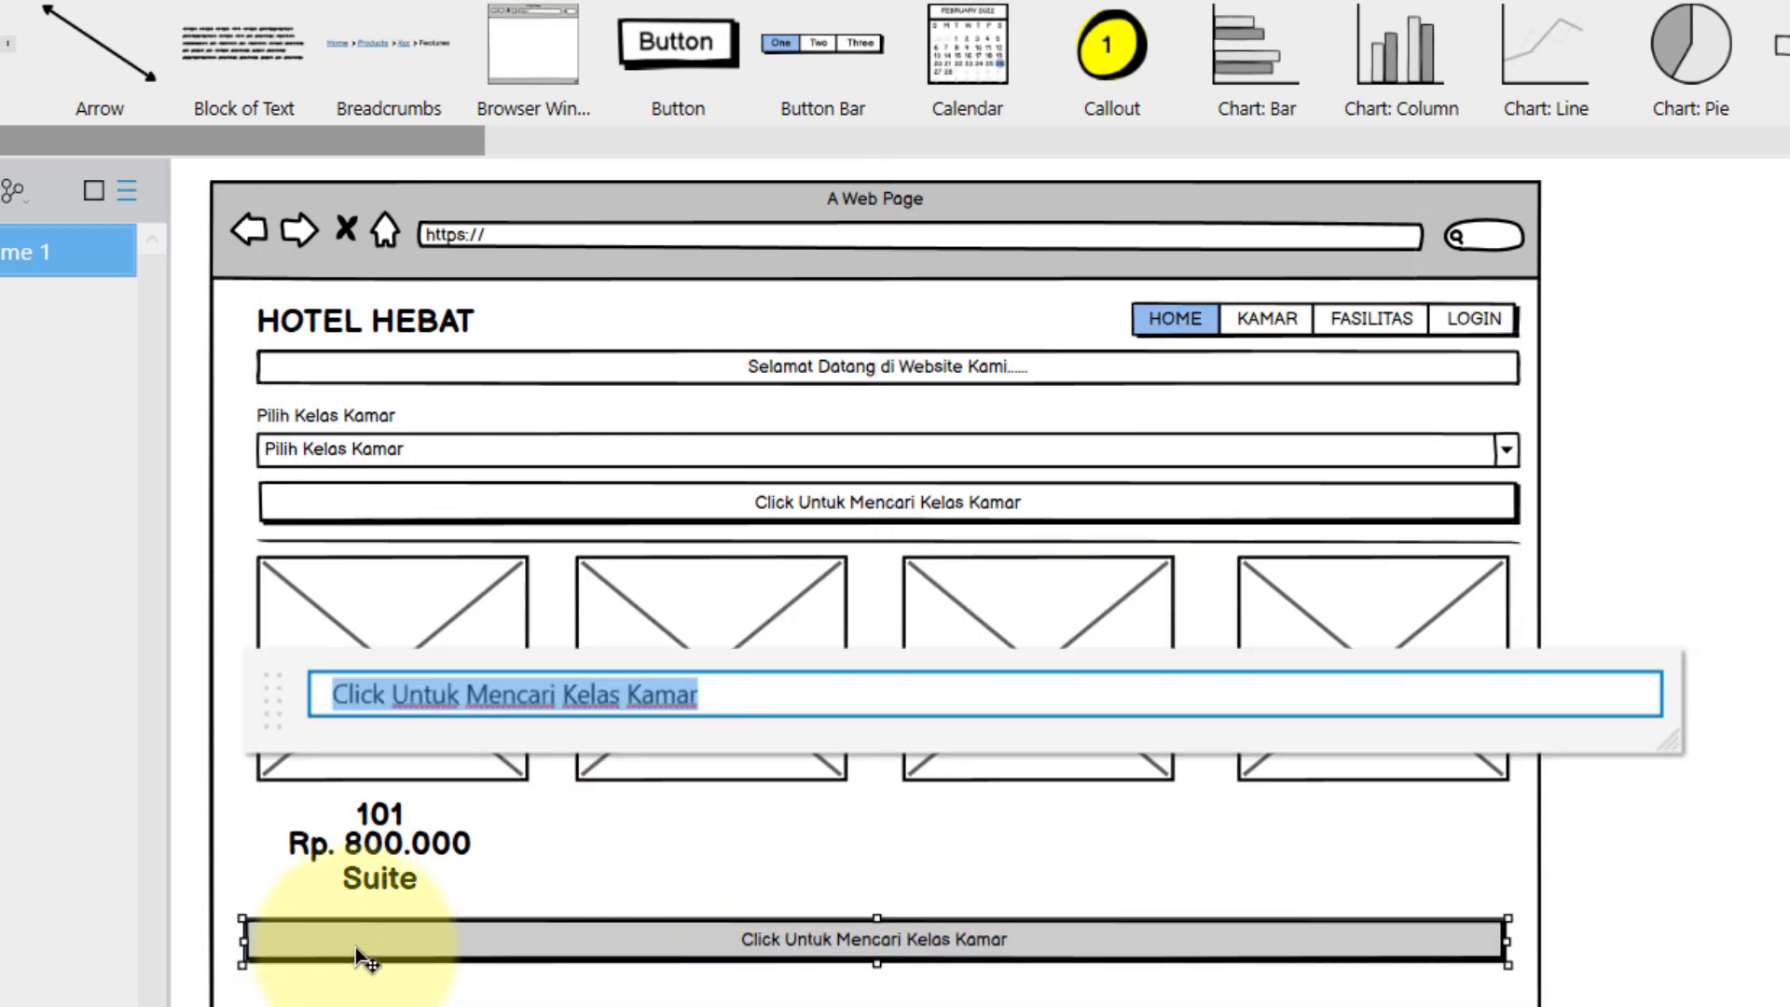
{"action": "type", "text": "Selengk"}
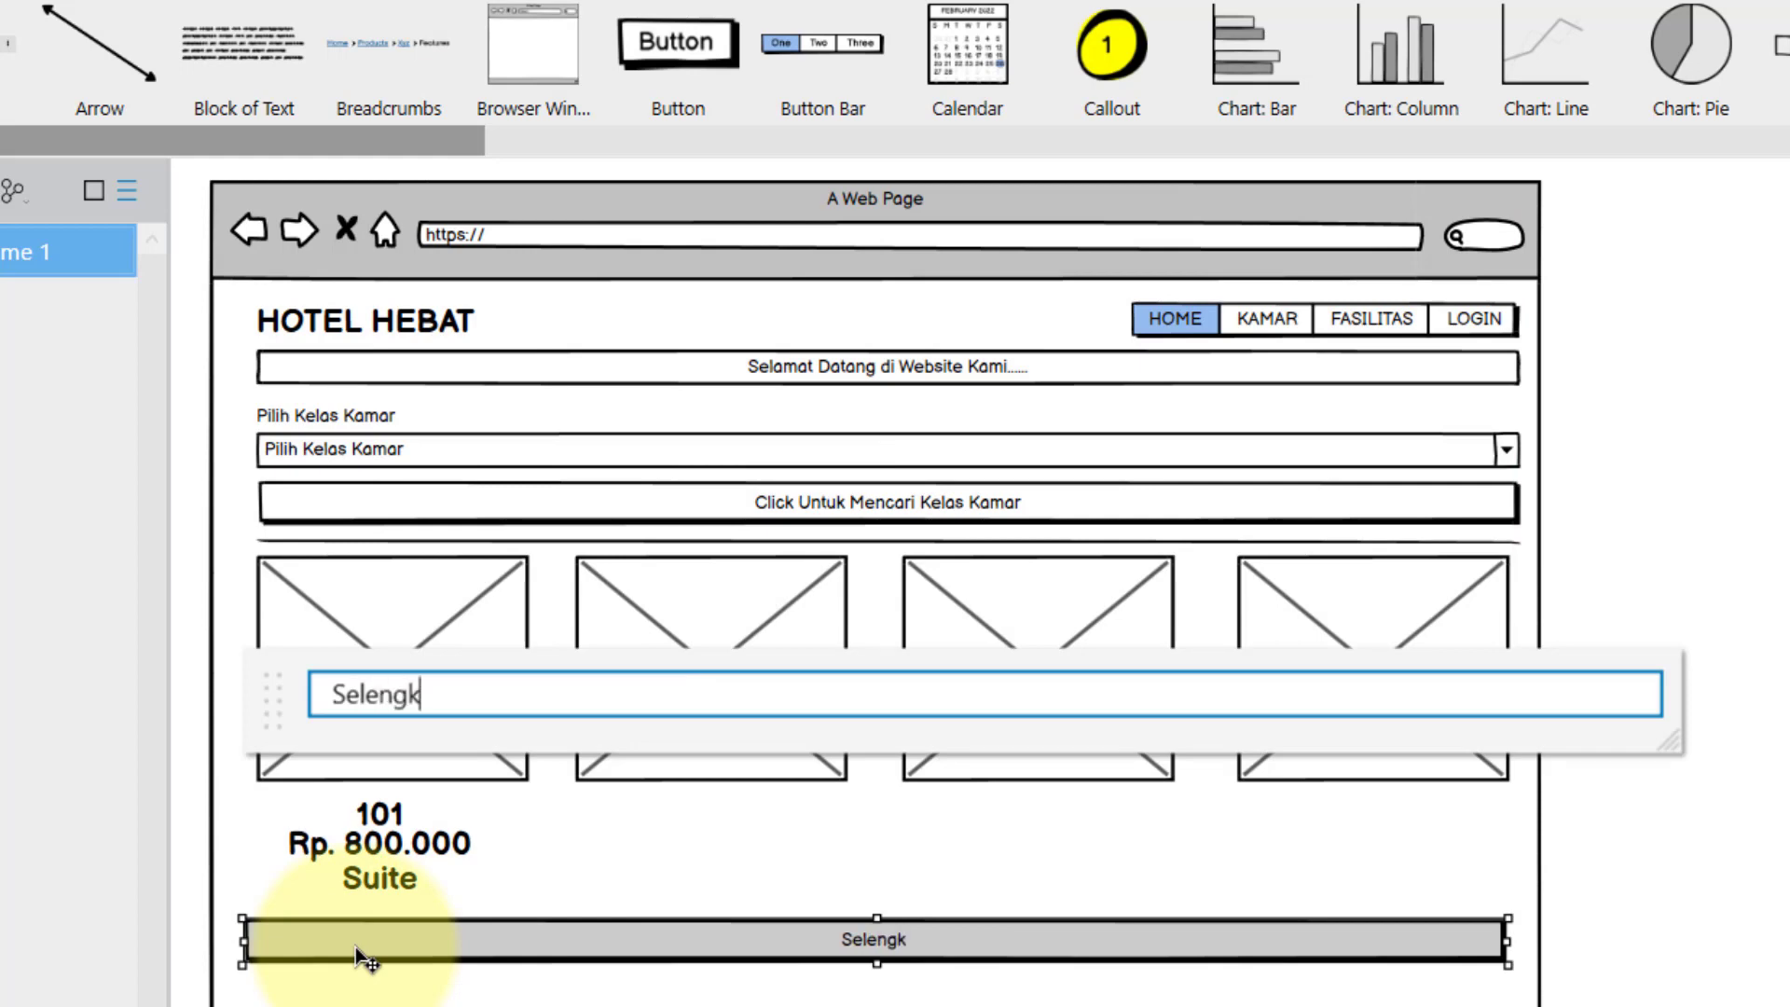
{"action": "type", "text": "apnya ...."}
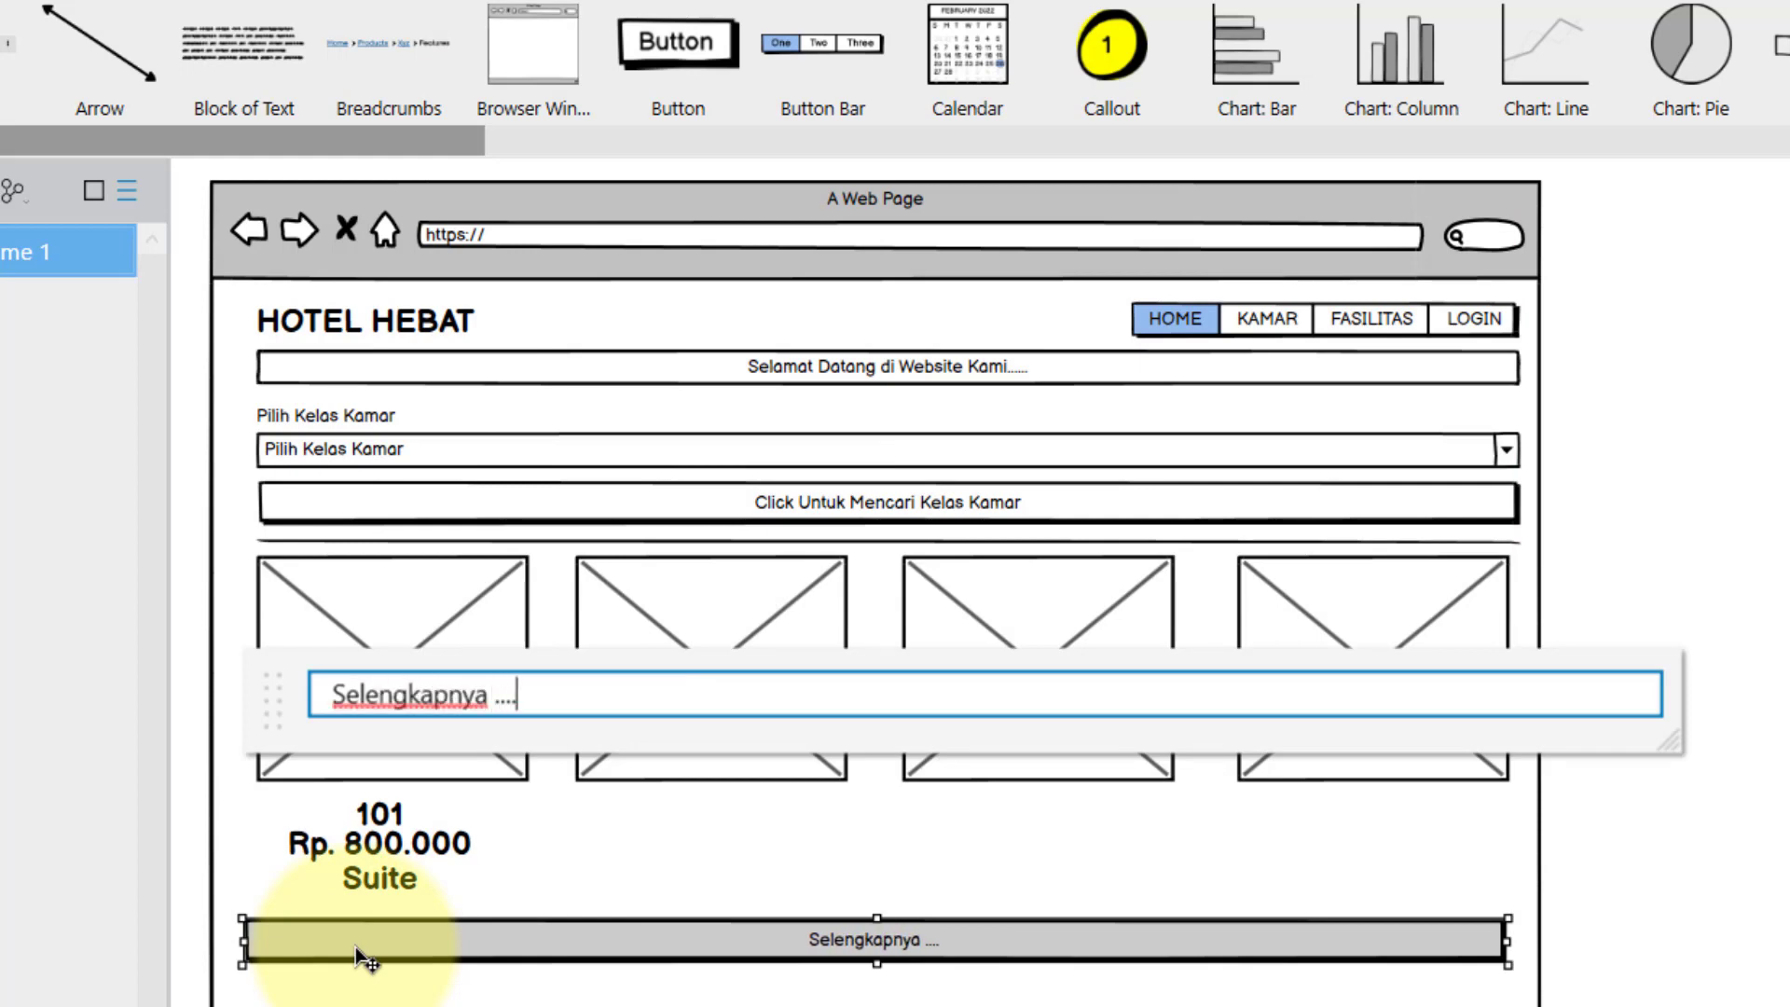
{"action": "left_click", "coordinate": [1066, 859]}
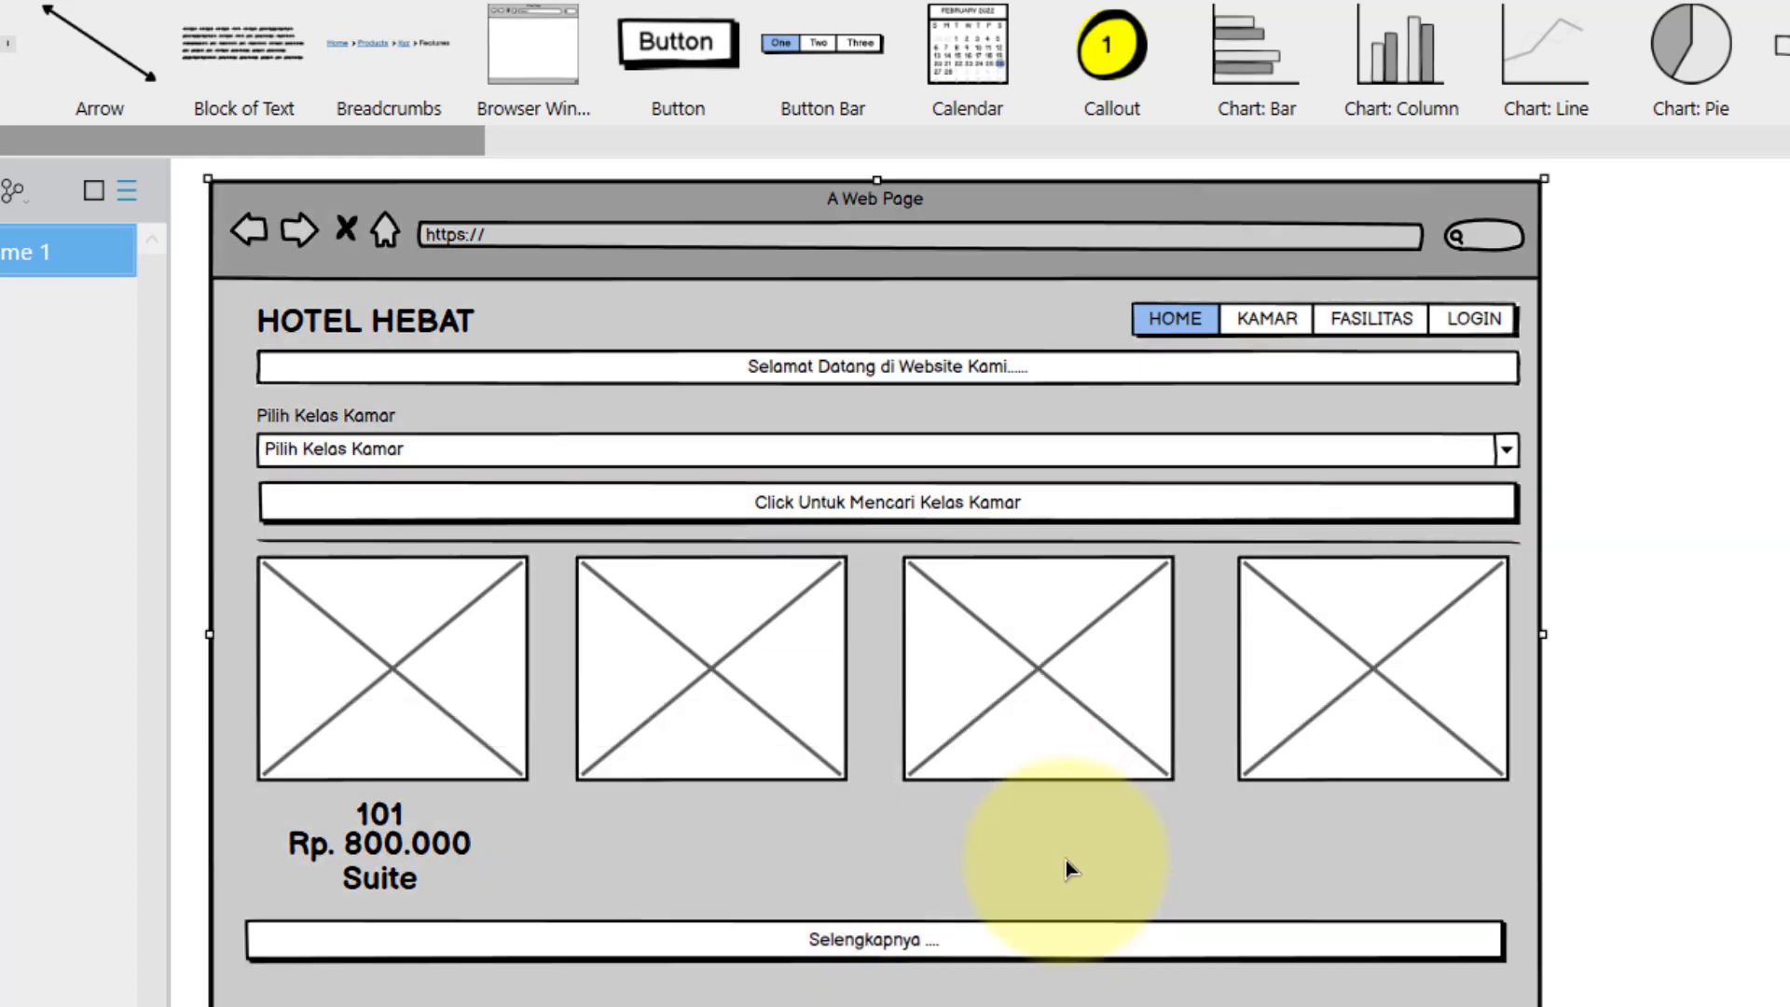
Step: Resize the Selengkapnya button to about 216 wide and 42 high, matching the first image's width, and leave space beneath the Suite caption
{"action": "left_click", "coordinate": [1005, 953]}
{"action": "left_click_drag", "start_coordinate": [1507, 941], "coordinate": [530, 941]}
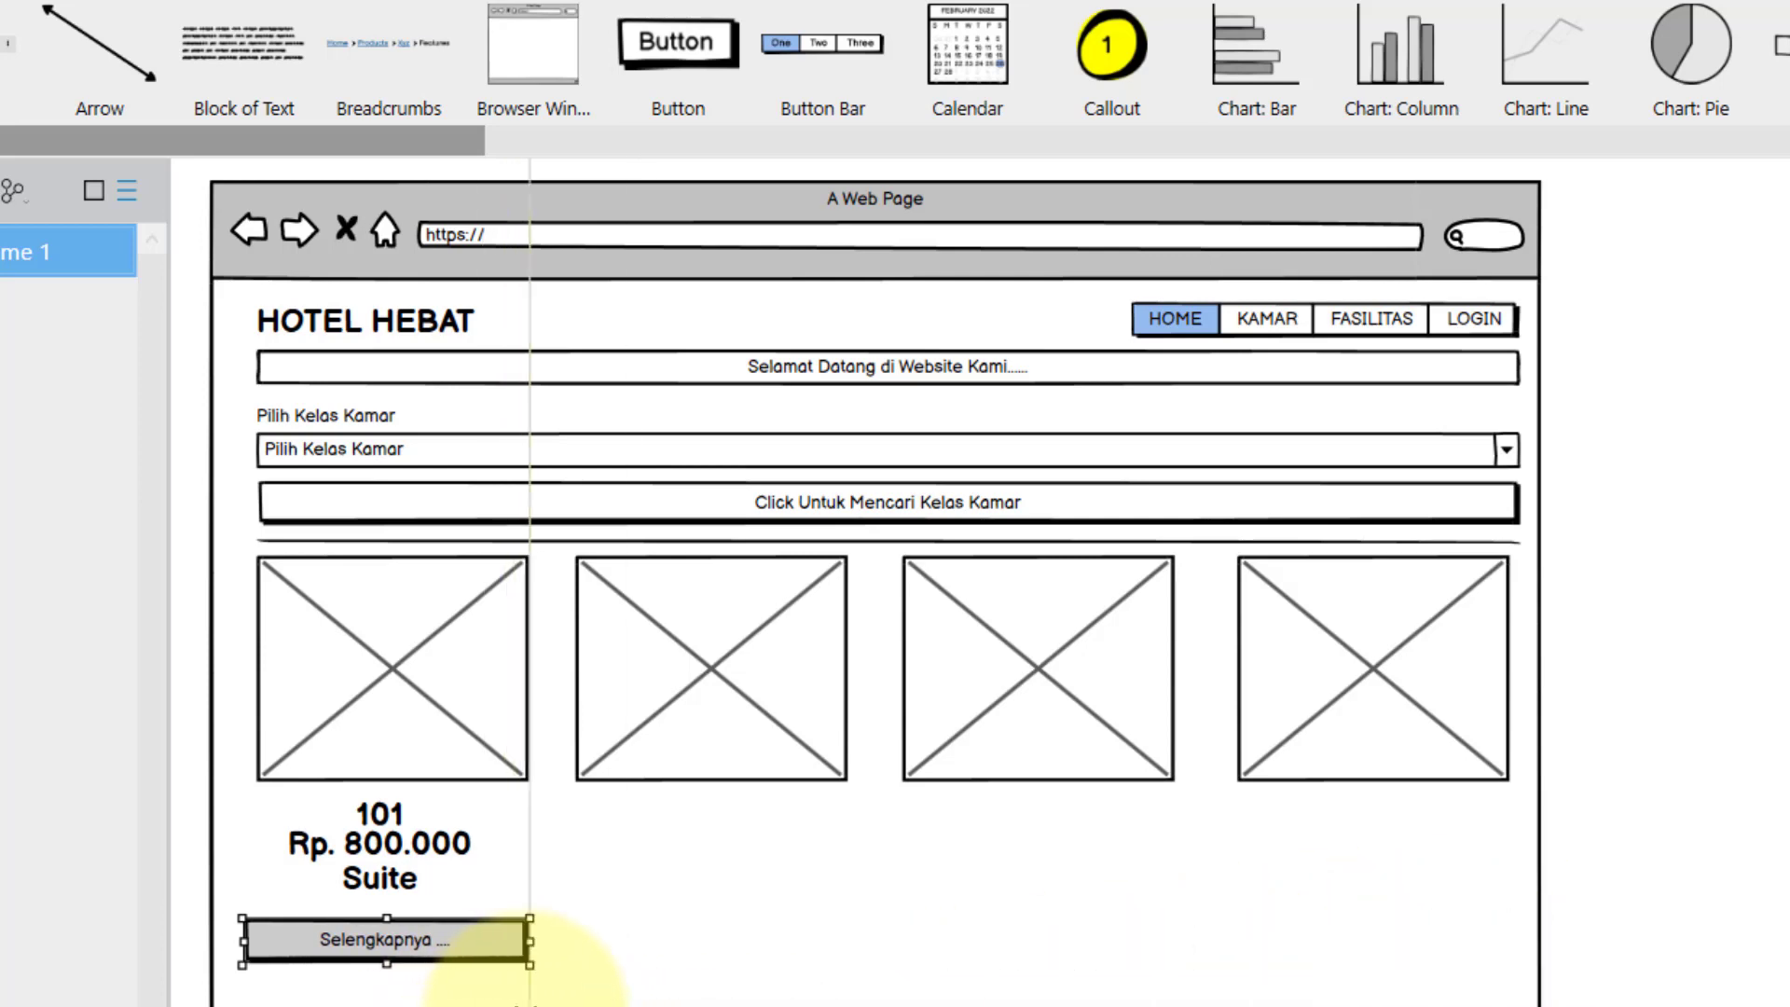
{"action": "left_click_drag", "start_coordinate": [531, 1003], "coordinate": [539, 998]}
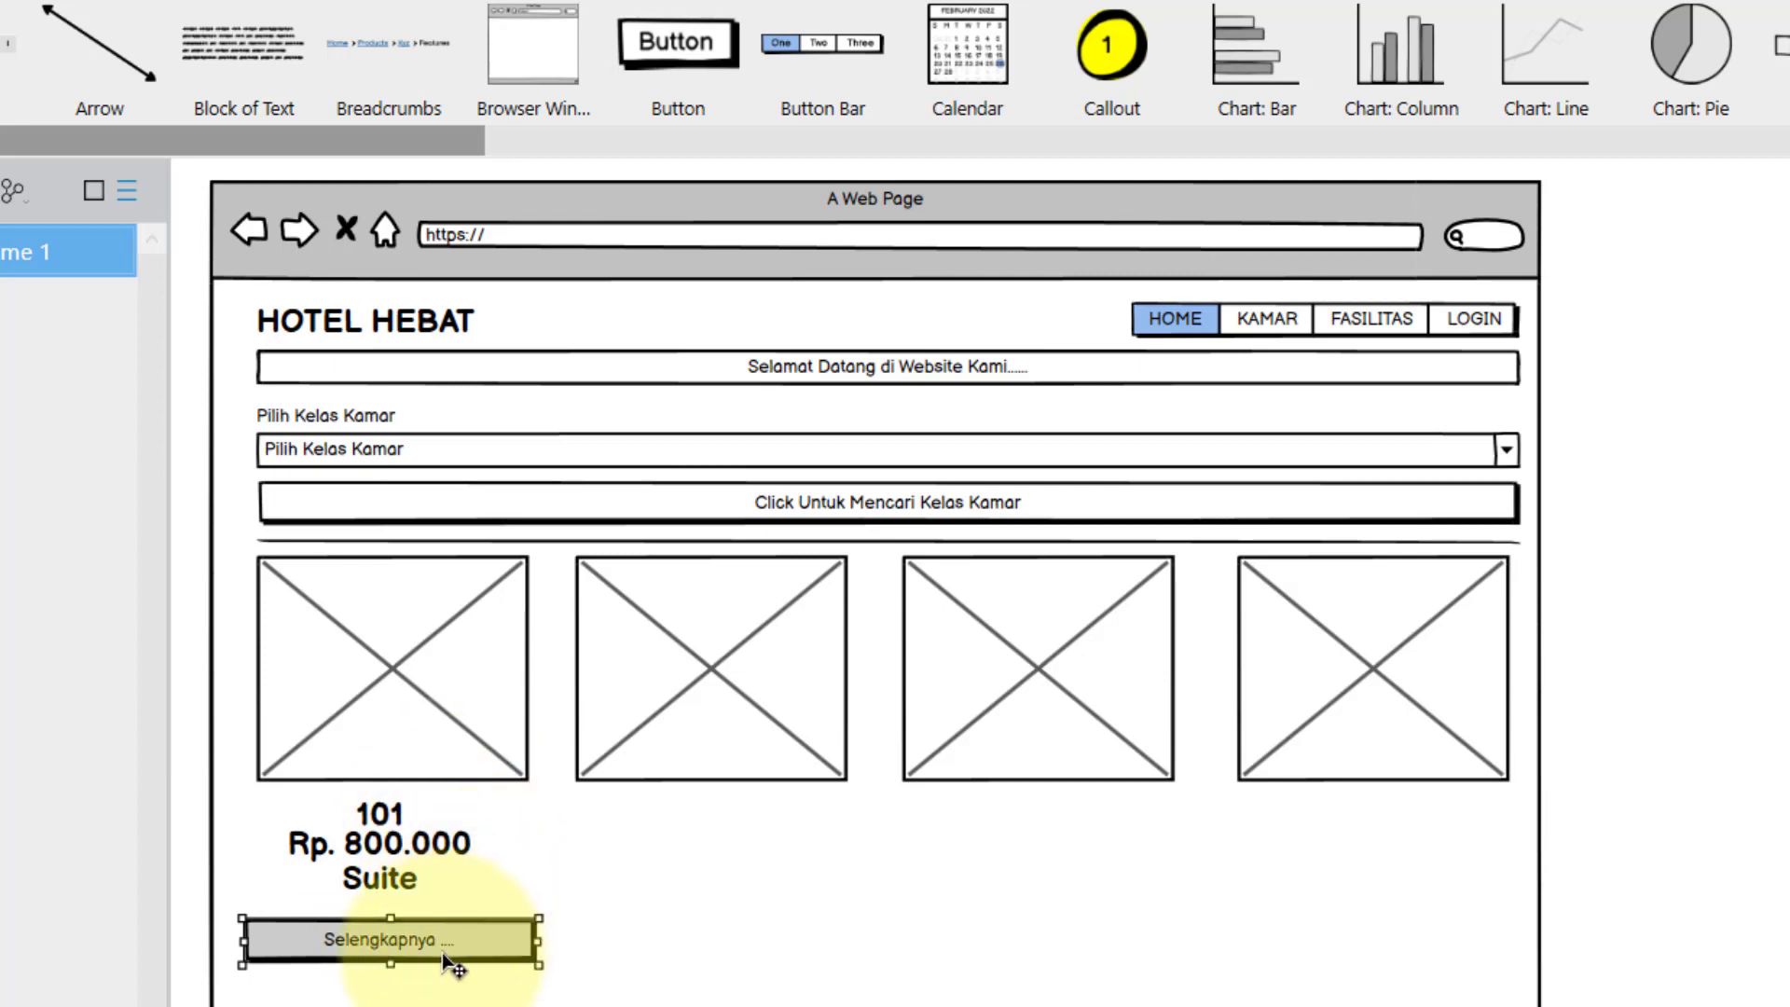
{"action": "left_click_drag", "start_coordinate": [393, 966], "coordinate": [427, 969]}
{"action": "left_click", "coordinate": [381, 895]}
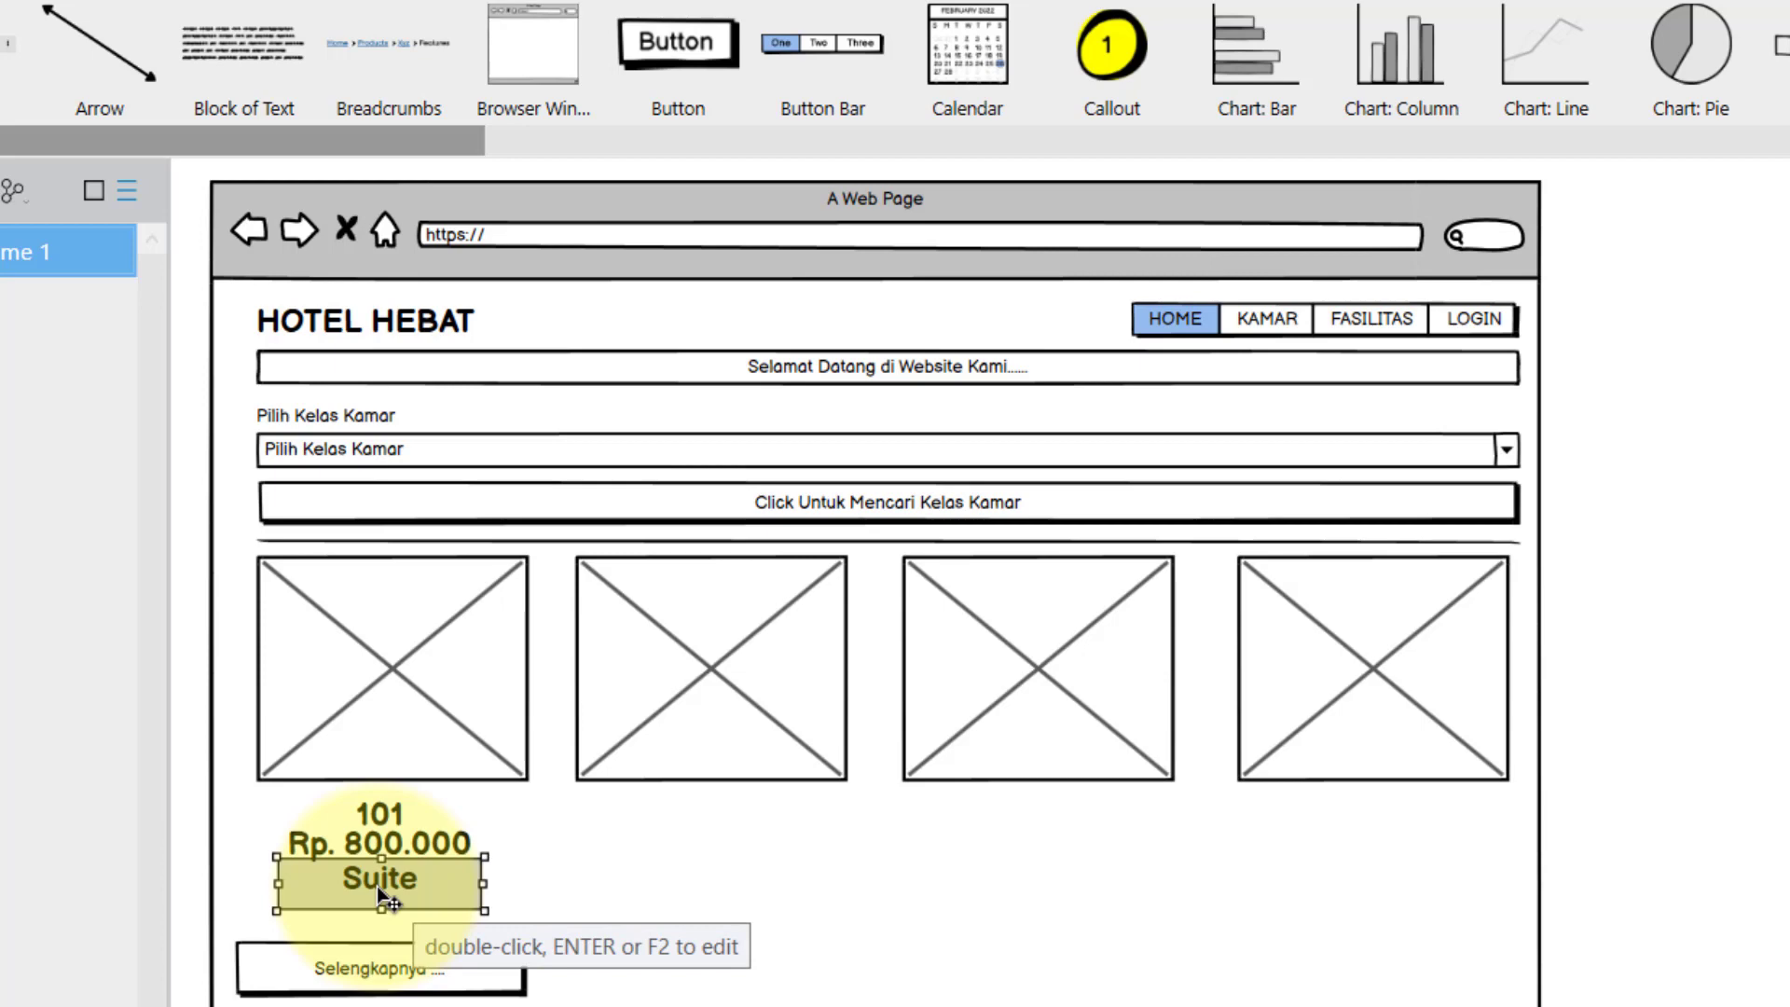
{"action": "left_click", "coordinate": [1669, 946]}
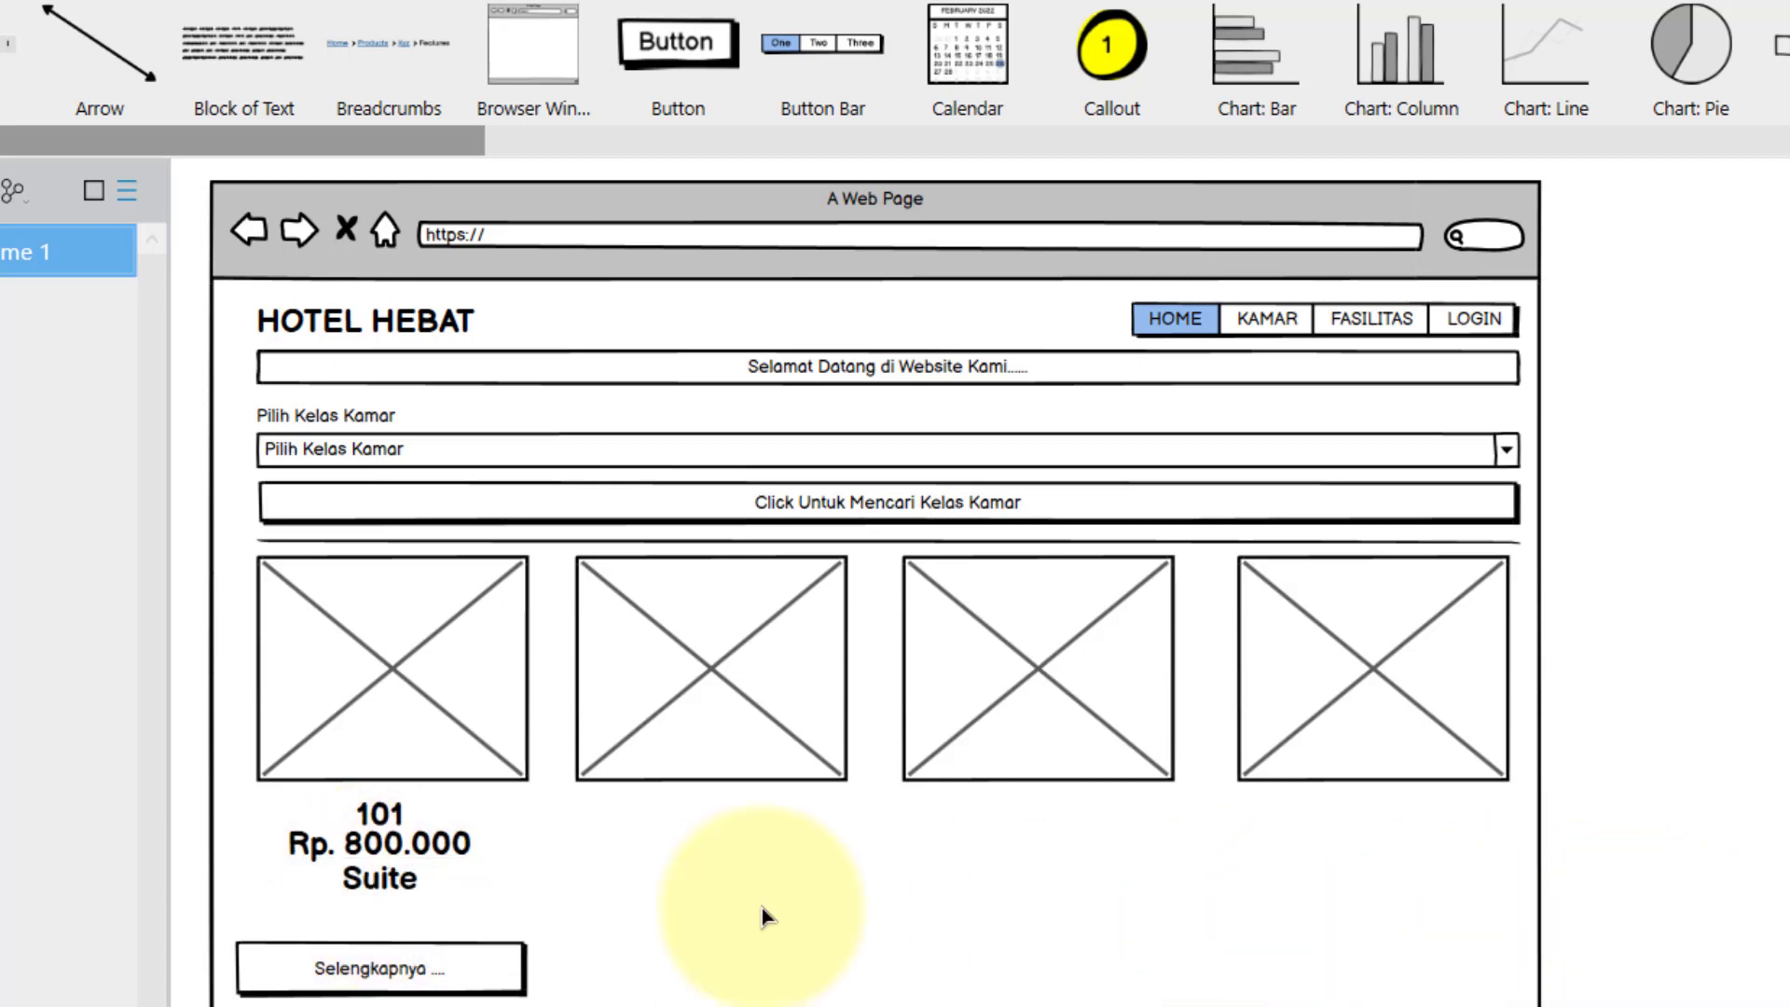
Step: Duplicate the Suite caption and align the copy directly beneath the original, above the Selengkapnya button
{"action": "left_click", "coordinate": [379, 890]}
{"action": "right_click", "coordinate": [378, 887]}
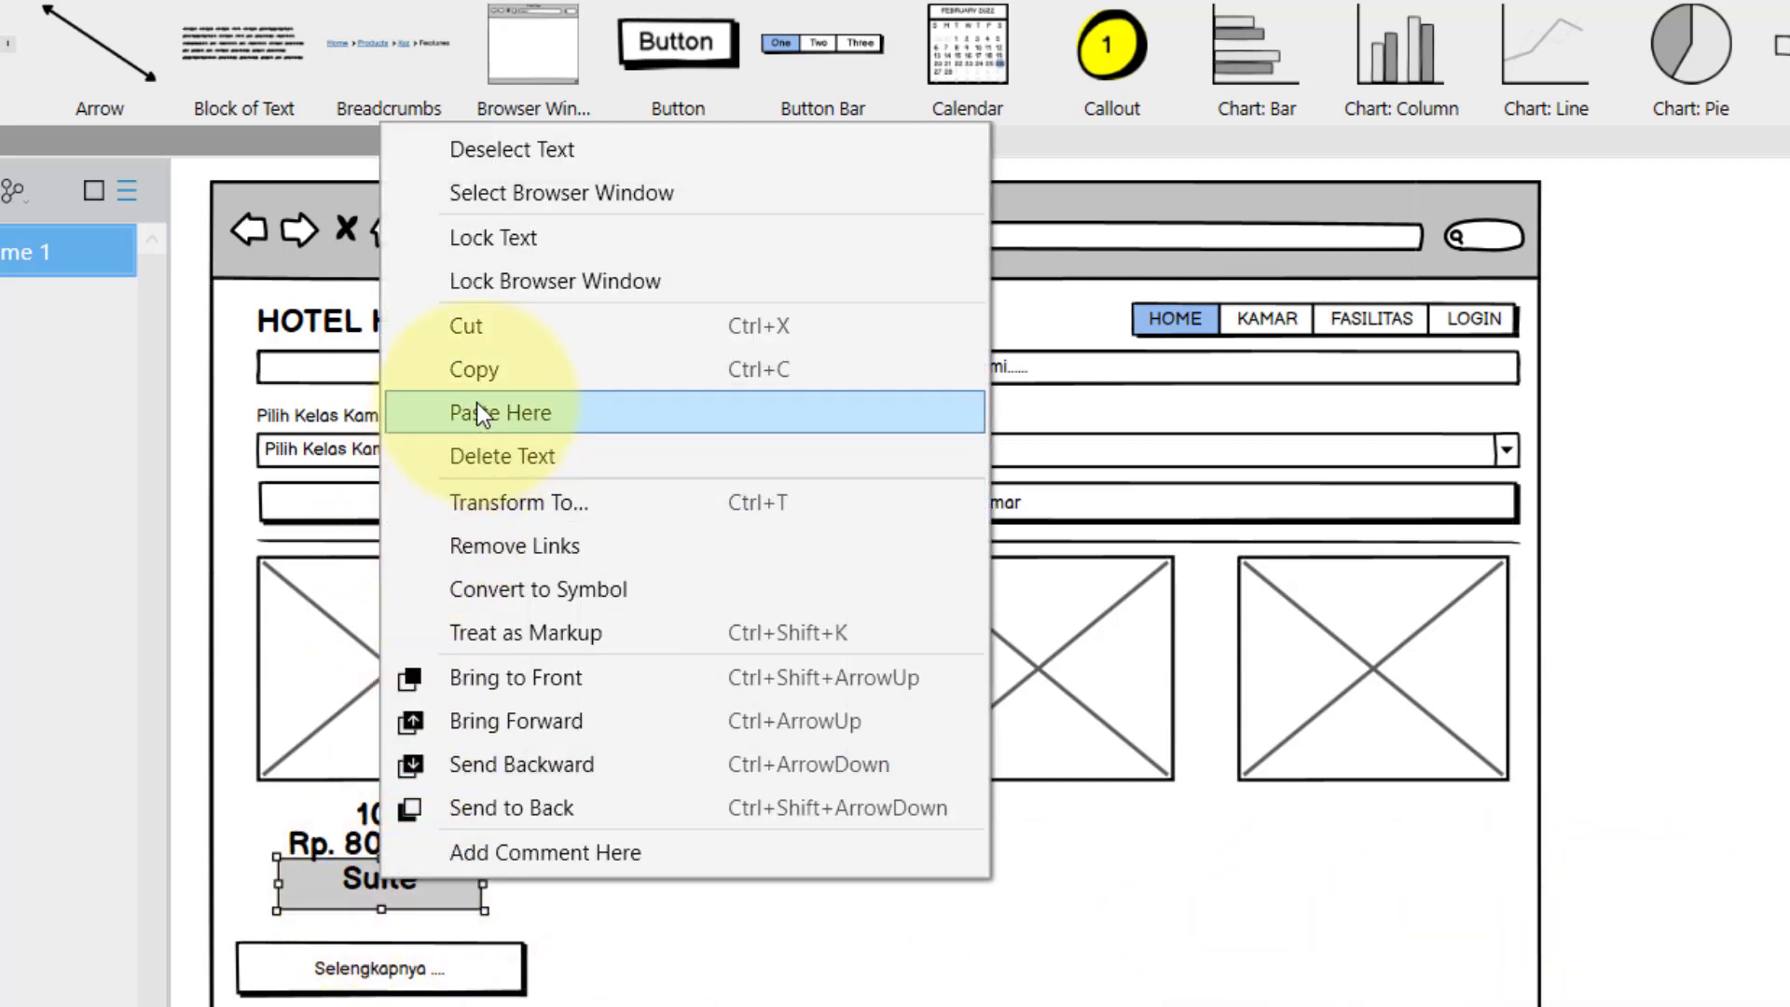
{"action": "left_click", "coordinate": [619, 965]}
{"action": "right_click", "coordinate": [619, 970]}
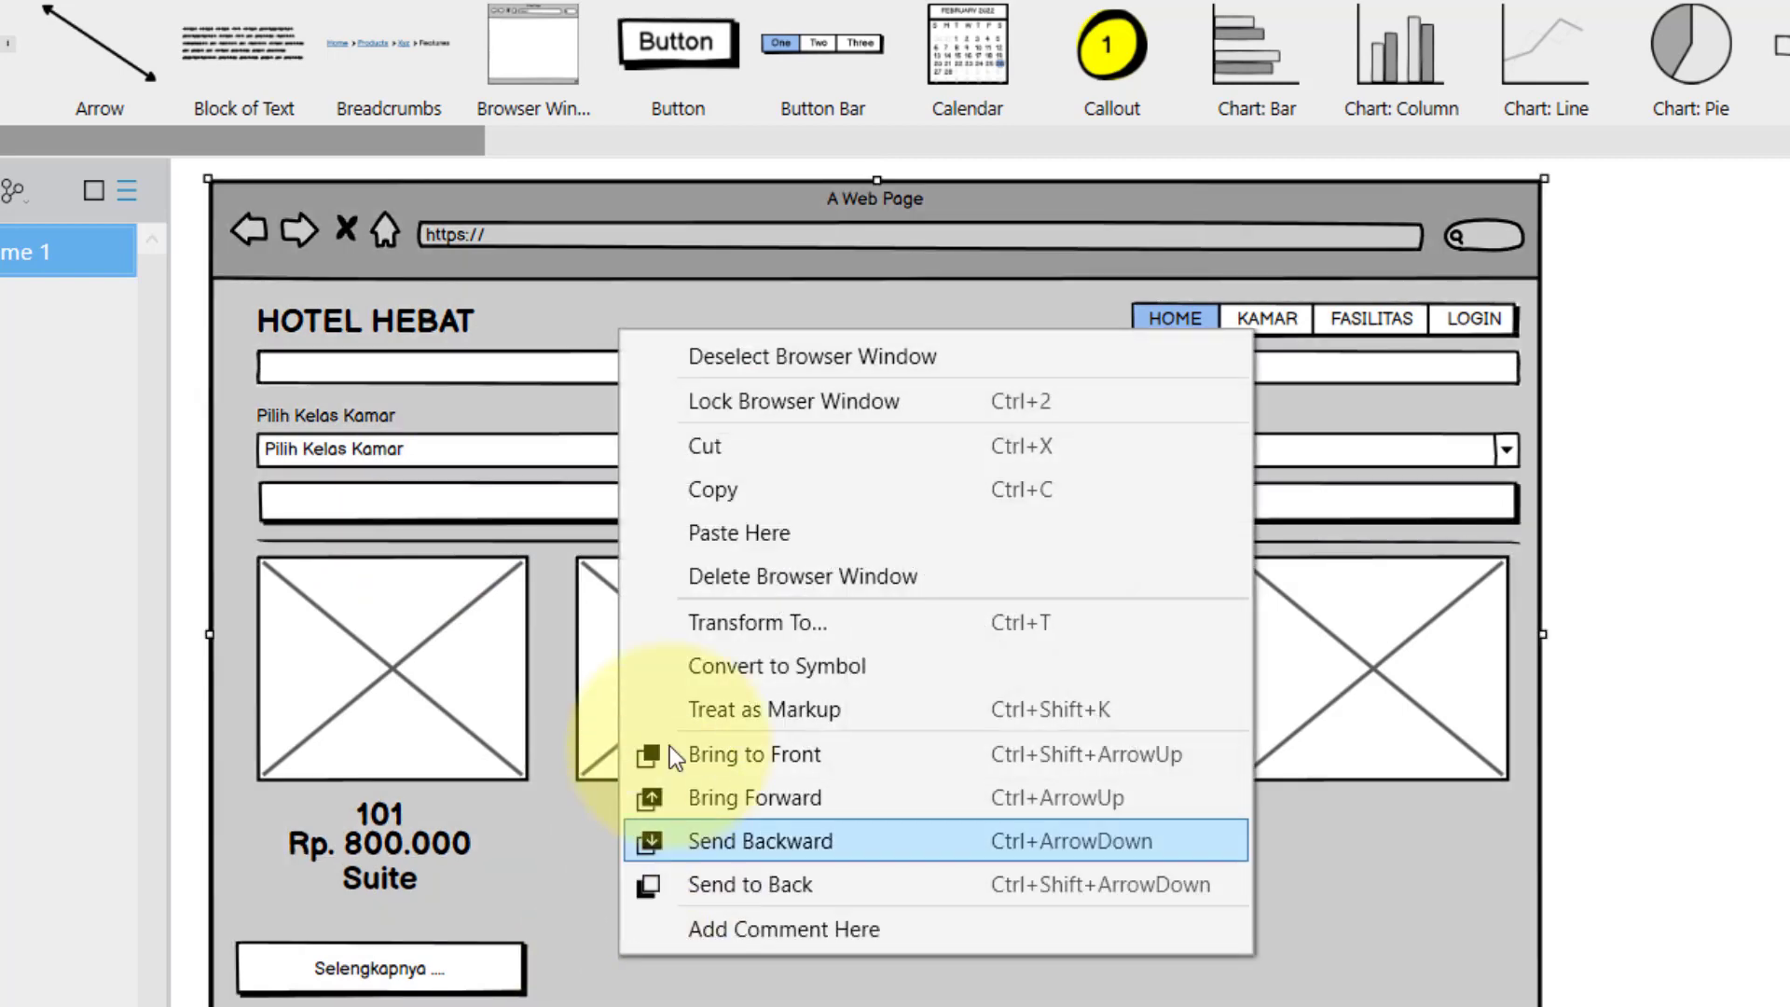
{"action": "left_click", "coordinate": [725, 533]}
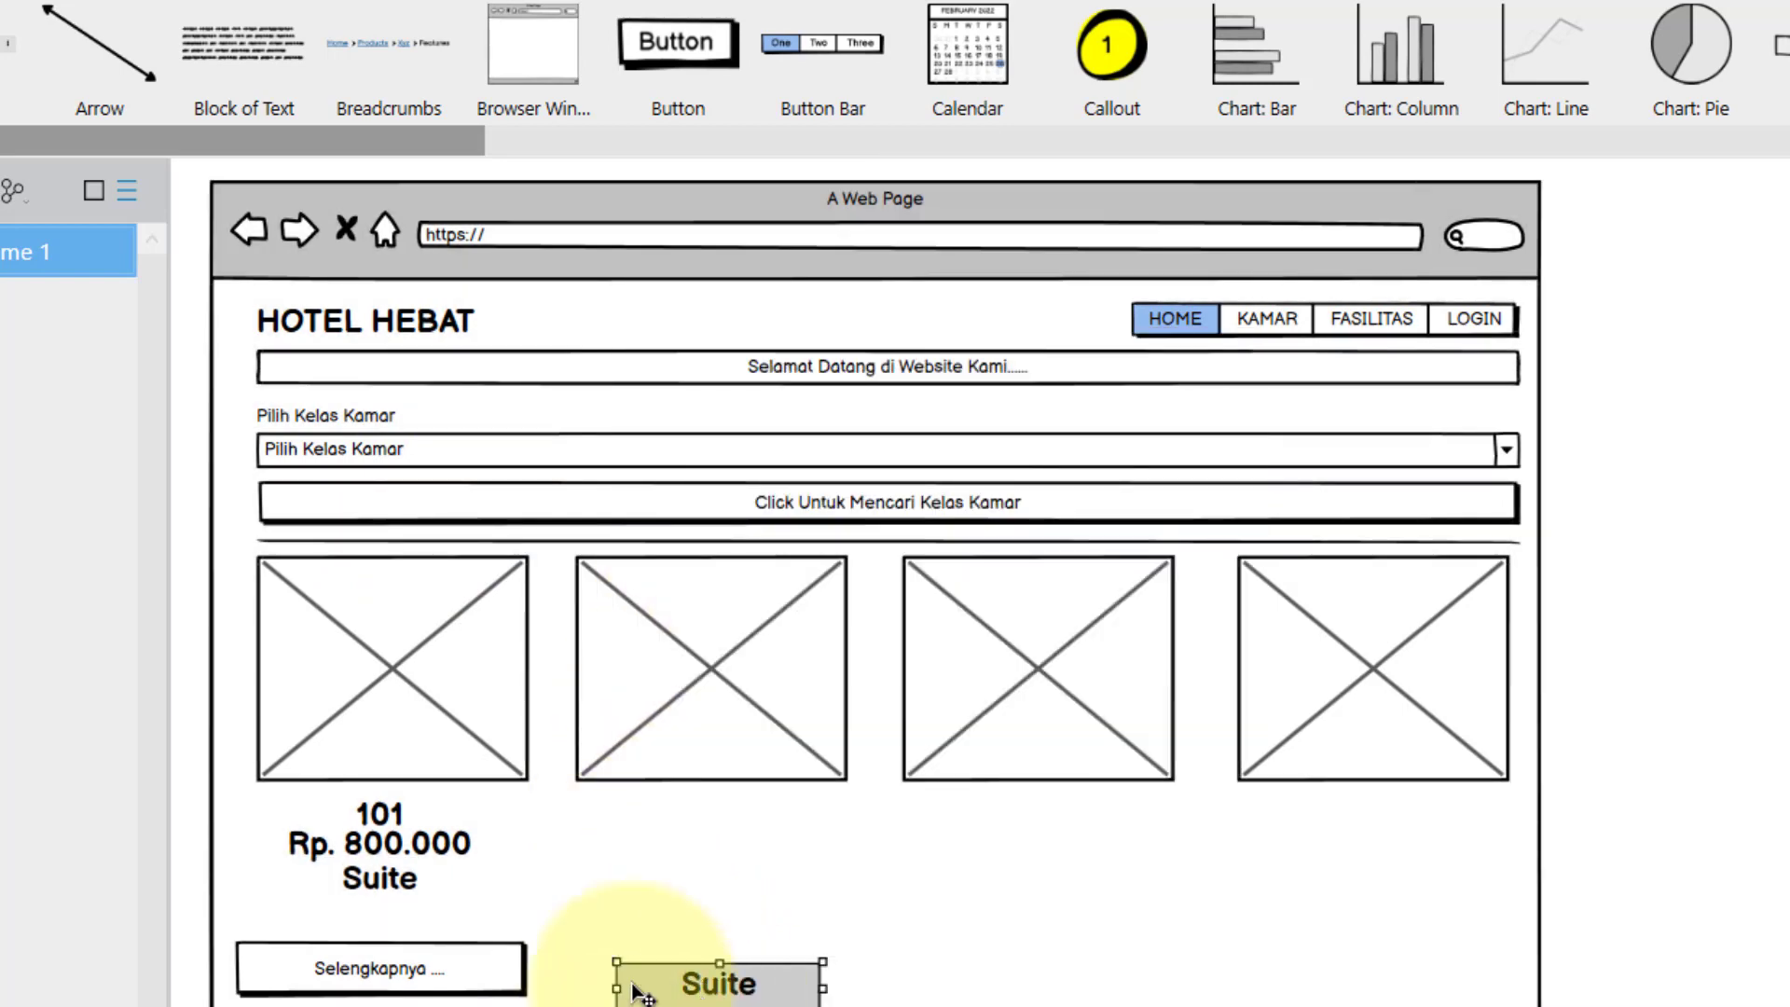
{"action": "left_click_drag", "start_coordinate": [637, 991], "coordinate": [373, 928]}
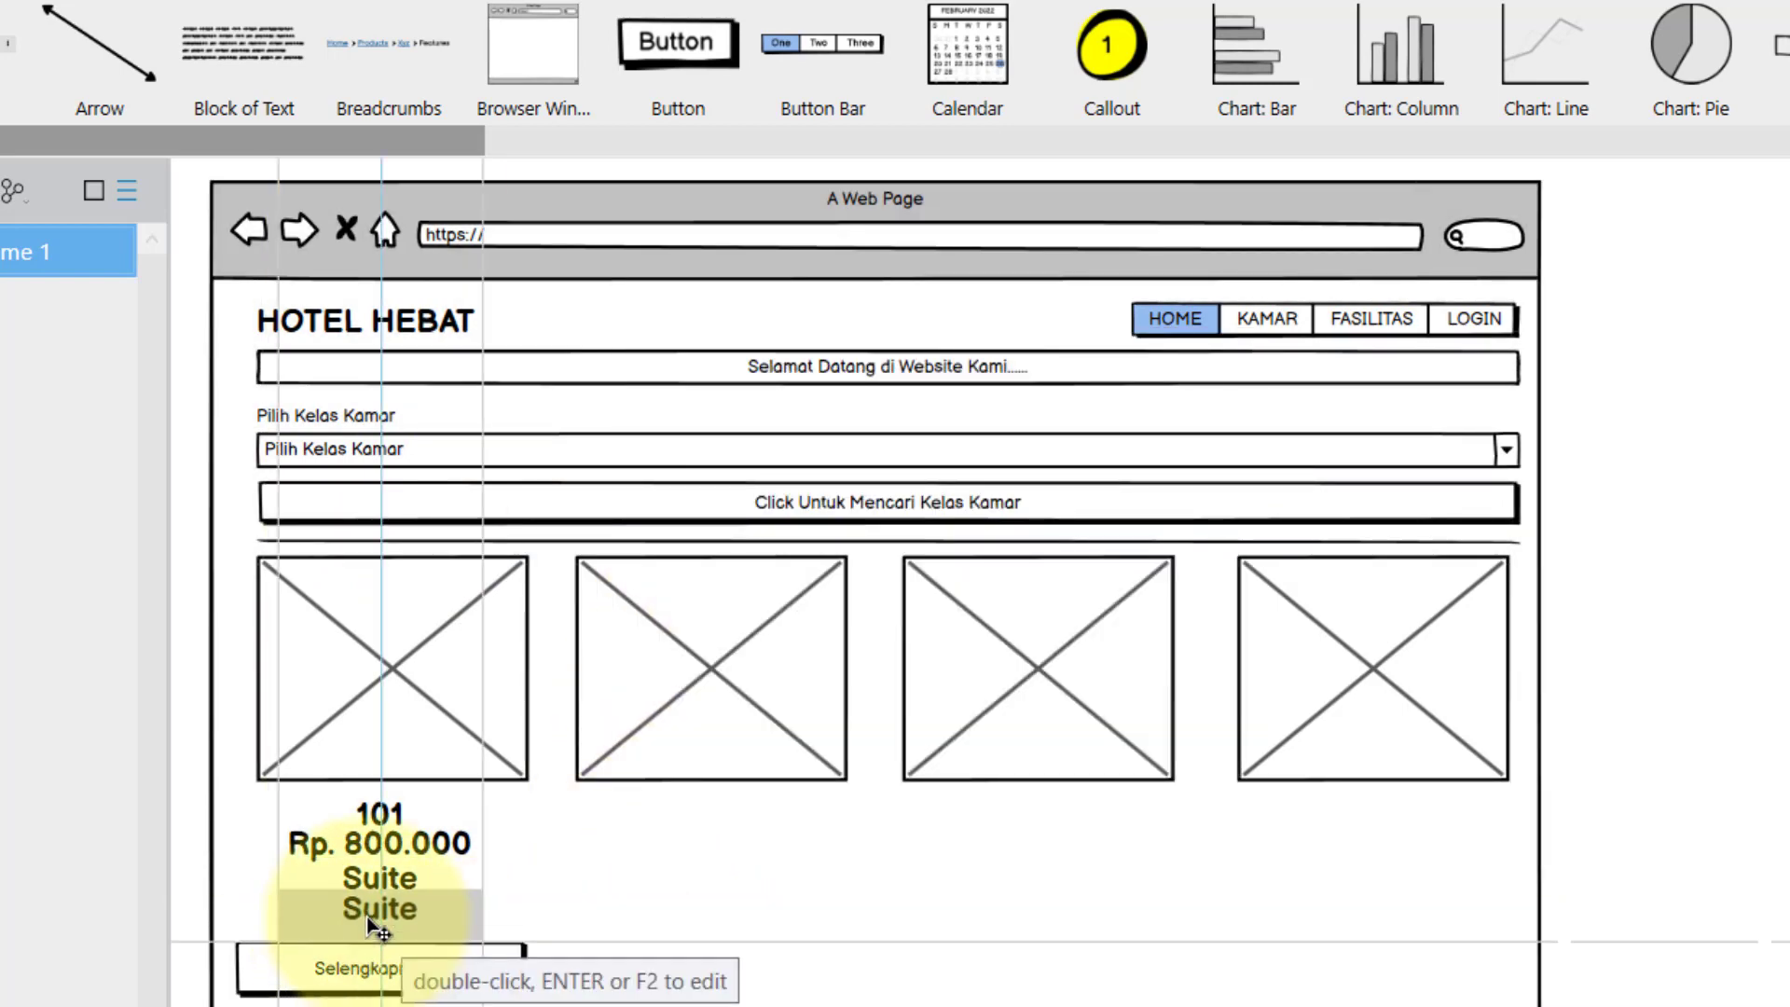
Step: Change the duplicated caption's text to "Kamar Tersedia"
{"action": "double_click", "coordinate": [372, 928]}
{"action": "type", "text": "Ka"}
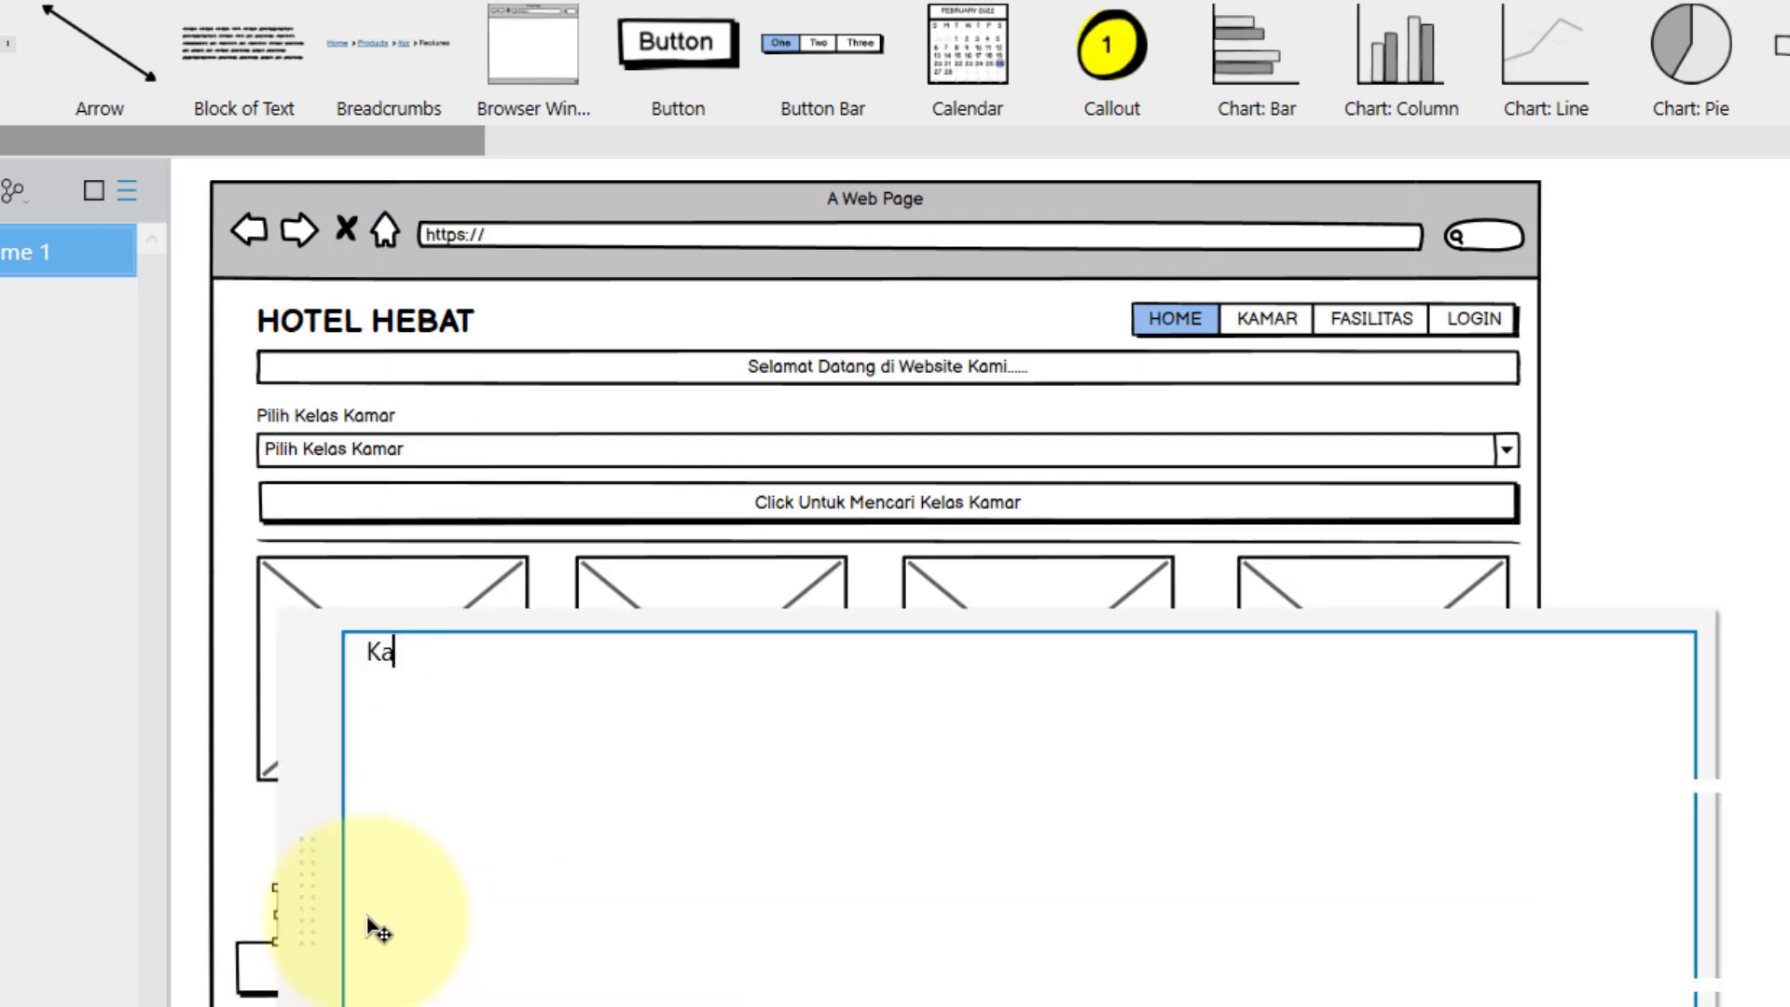
{"action": "type", "text": "mar Tersedi"}
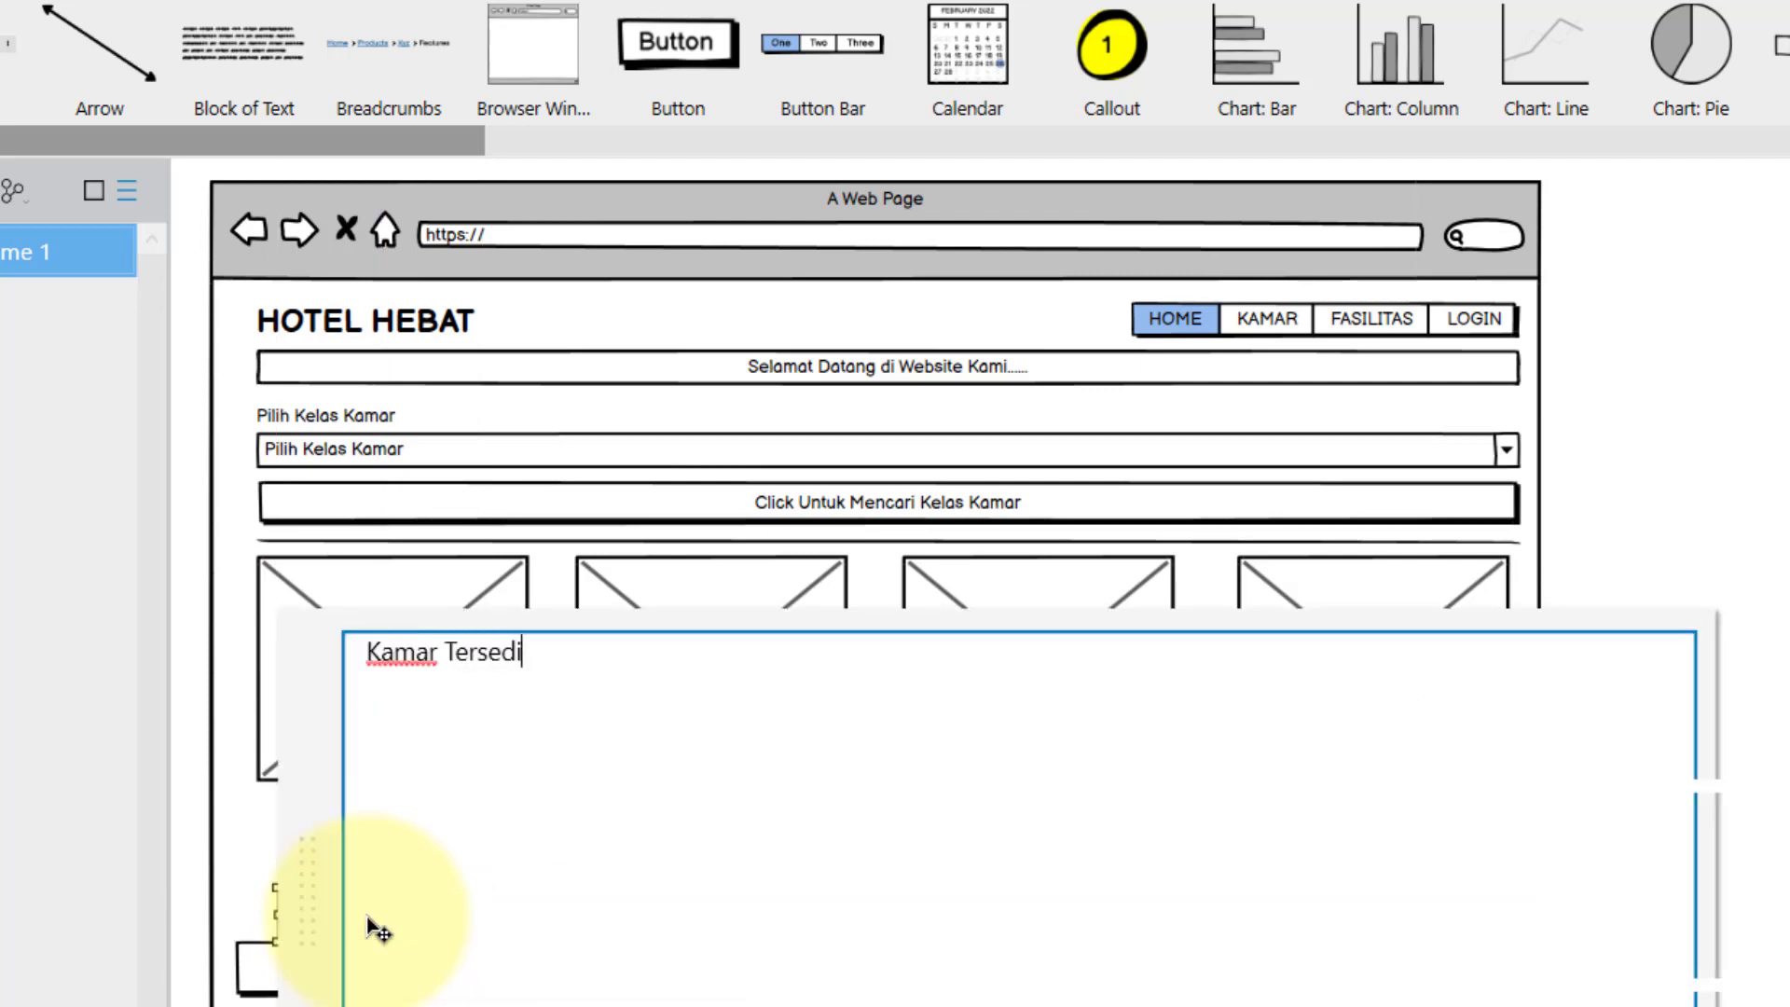
{"action": "type", "text": "a"}
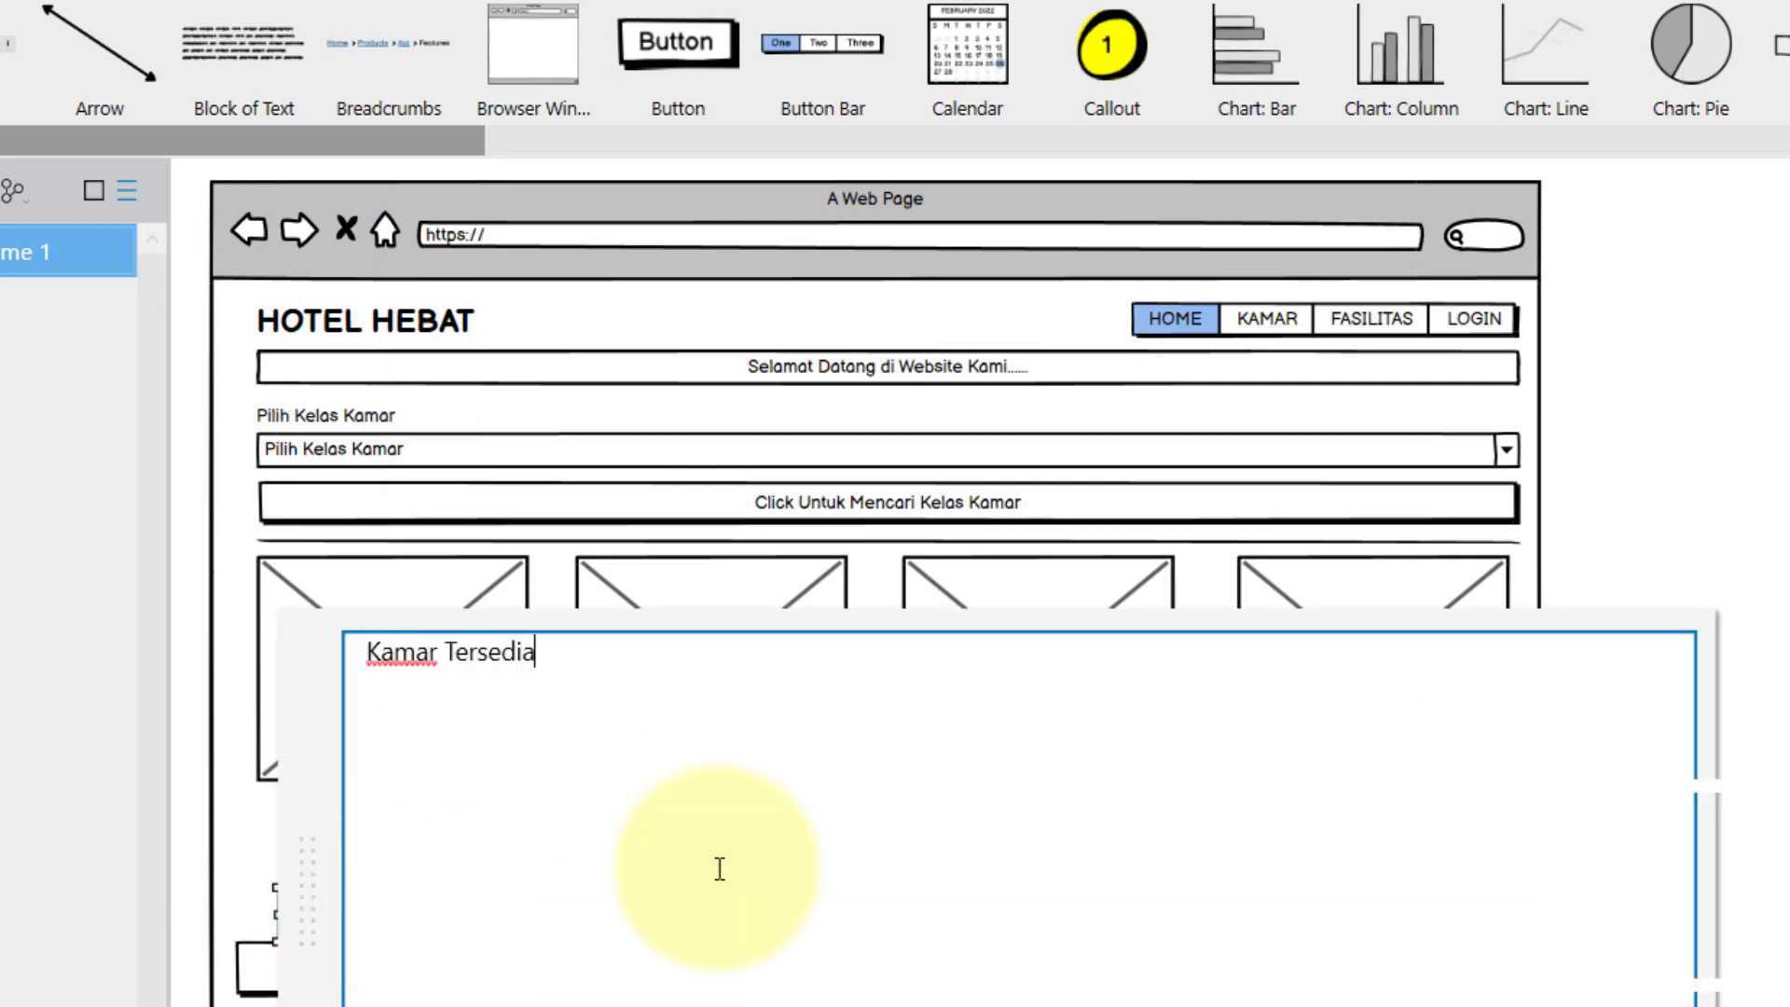
{"action": "left_click", "coordinate": [1697, 557]}
Step: Widen the Kamar Tersedia caption to fit on one line and position it just beneath Suite
{"action": "left_click", "coordinate": [391, 914]}
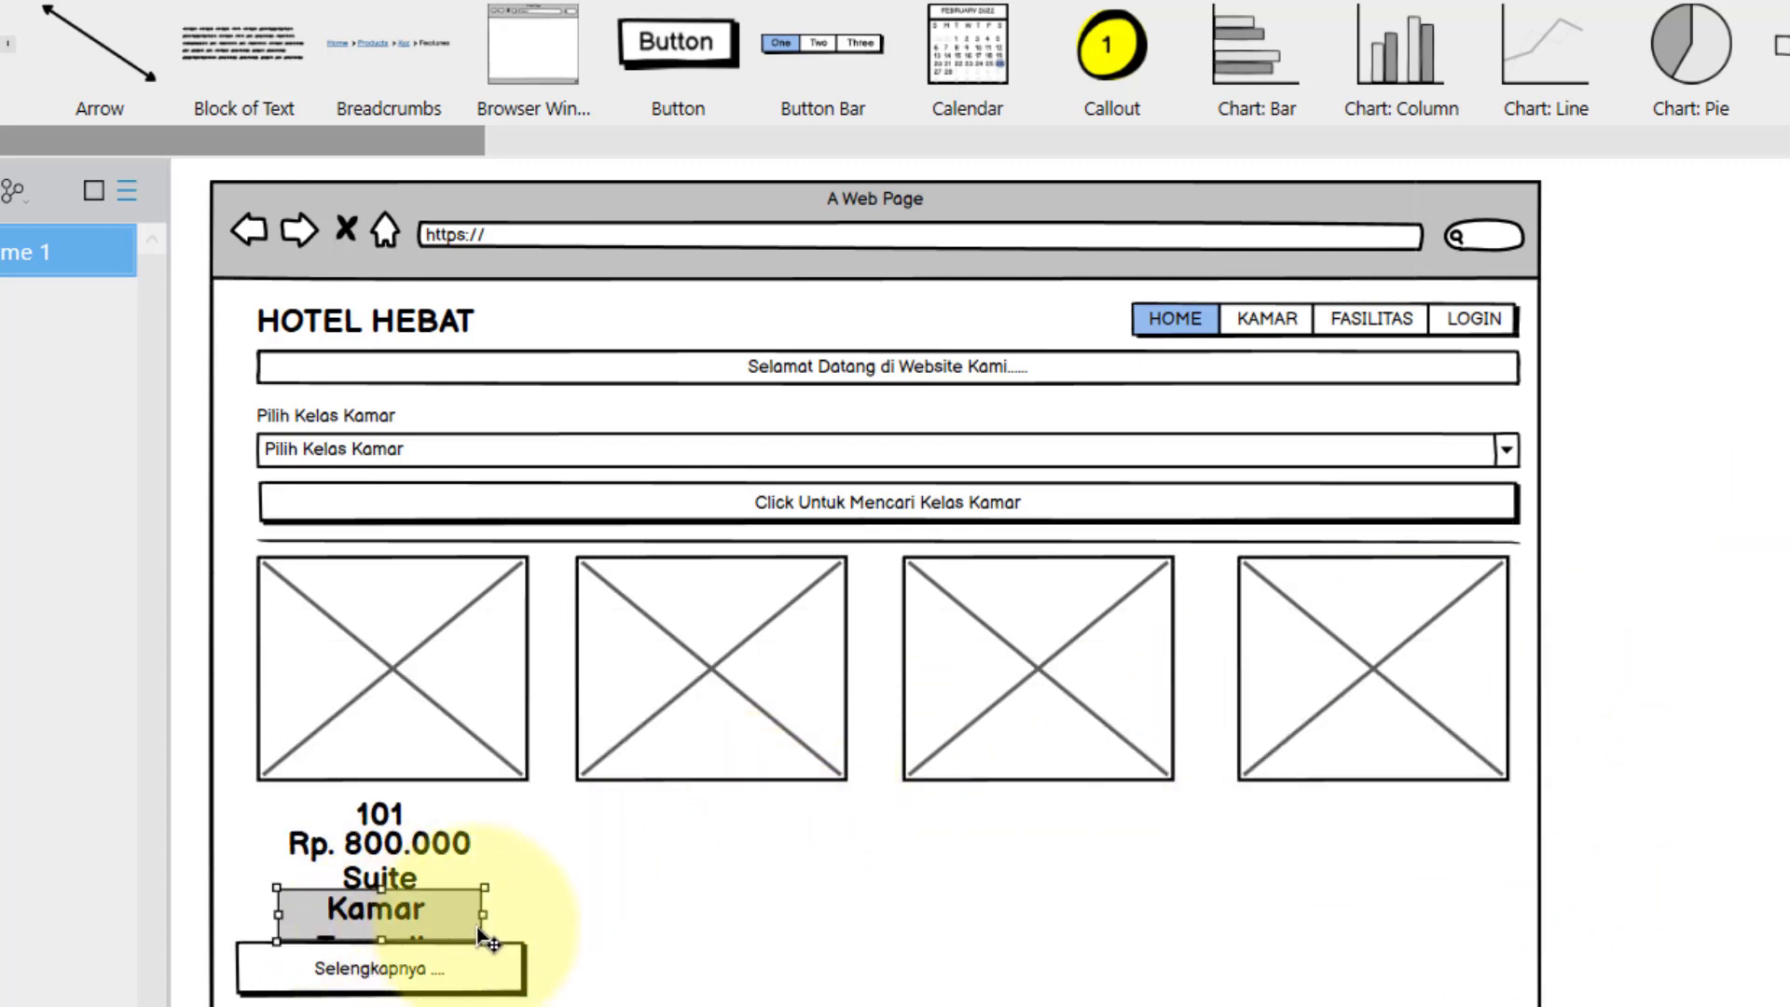
{"action": "mouse_move", "coordinate": [484, 915]}
{"action": "left_mouse_down"}
{"action": "mouse_move", "coordinate": [550, 913]}
{"action": "mouse_move", "coordinate": [456, 927]}
{"action": "left_mouse_up"}
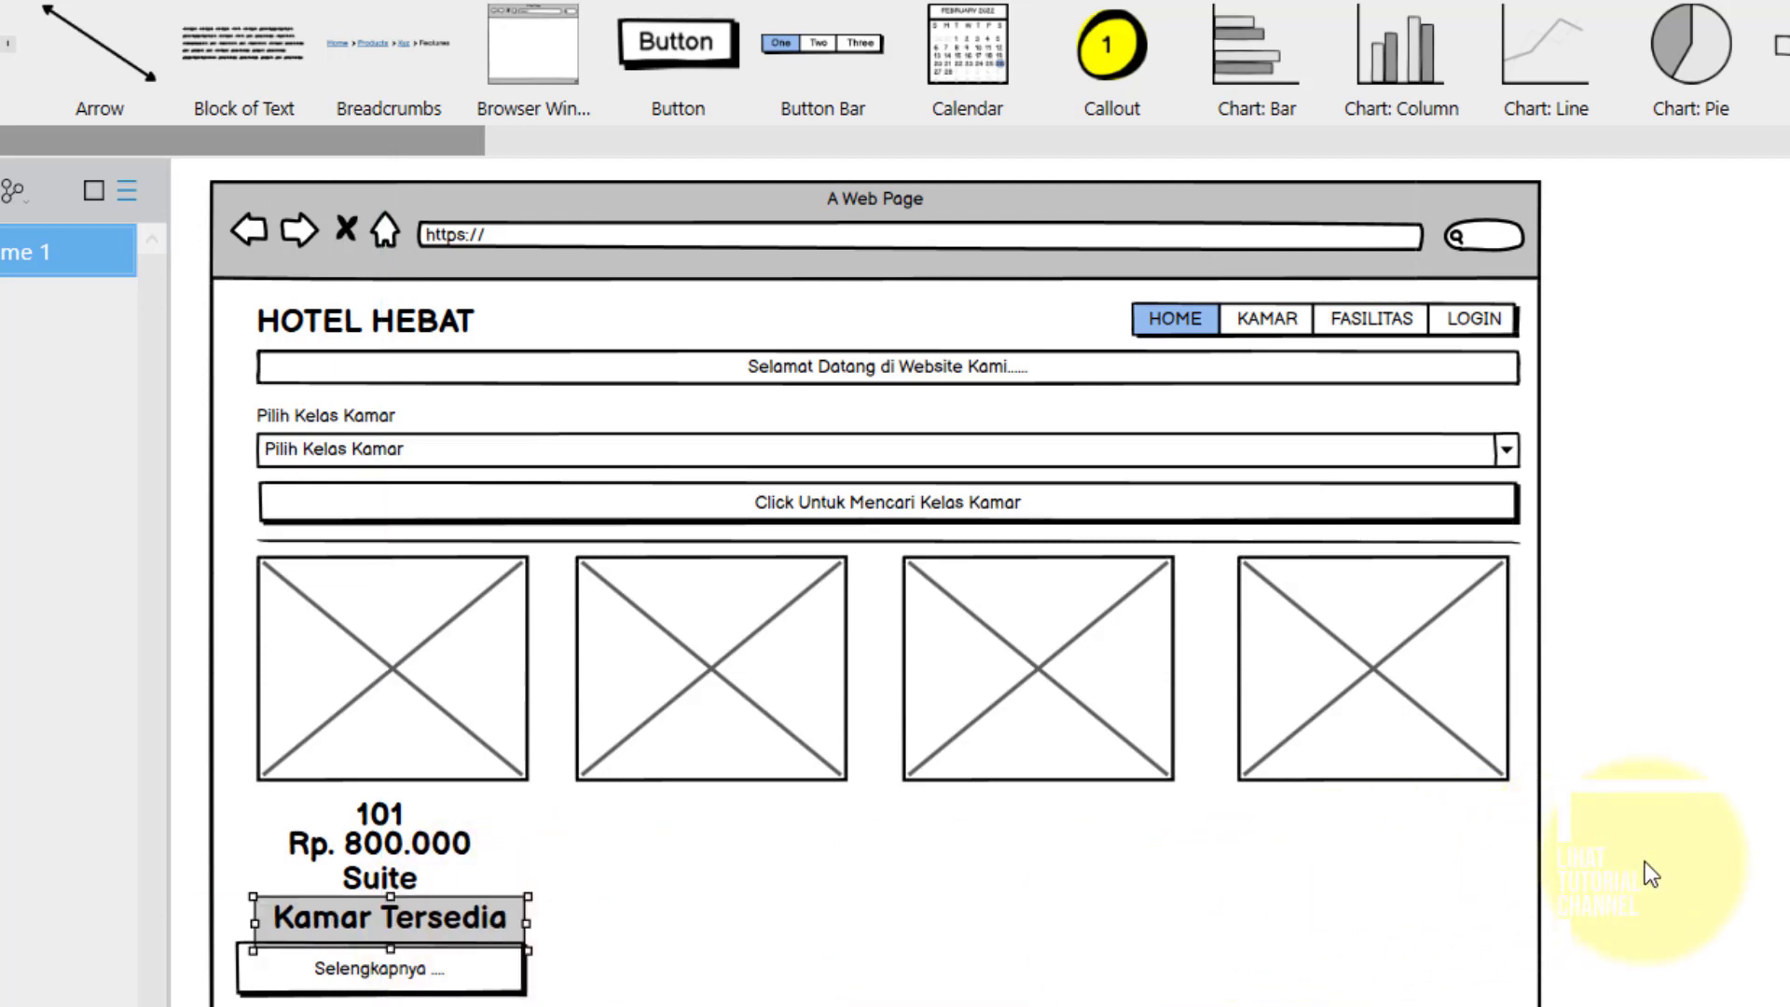
{"action": "left_click", "coordinate": [1649, 871]}
Step: Shift the Selengkapnya button slightly so that it is centred beneath the Kamar Tersedia caption
{"action": "left_click", "coordinate": [366, 982]}
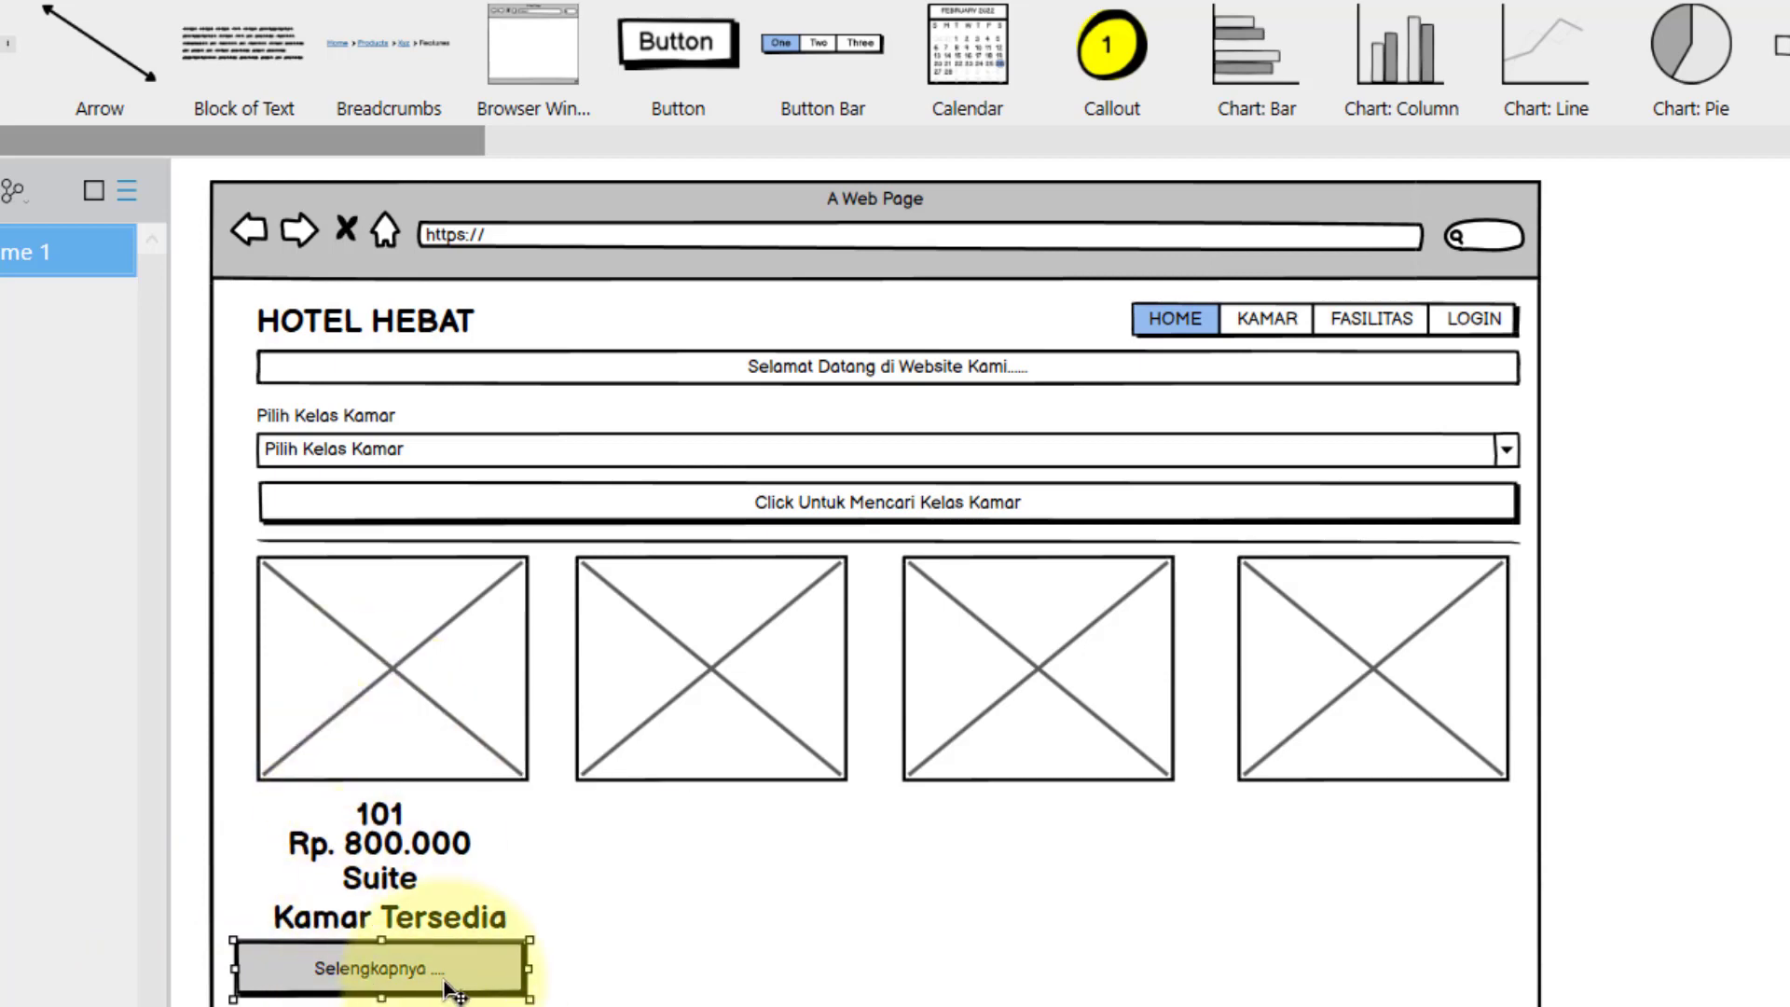
{"action": "left_click_drag", "start_coordinate": [445, 986], "coordinate": [455, 983]}
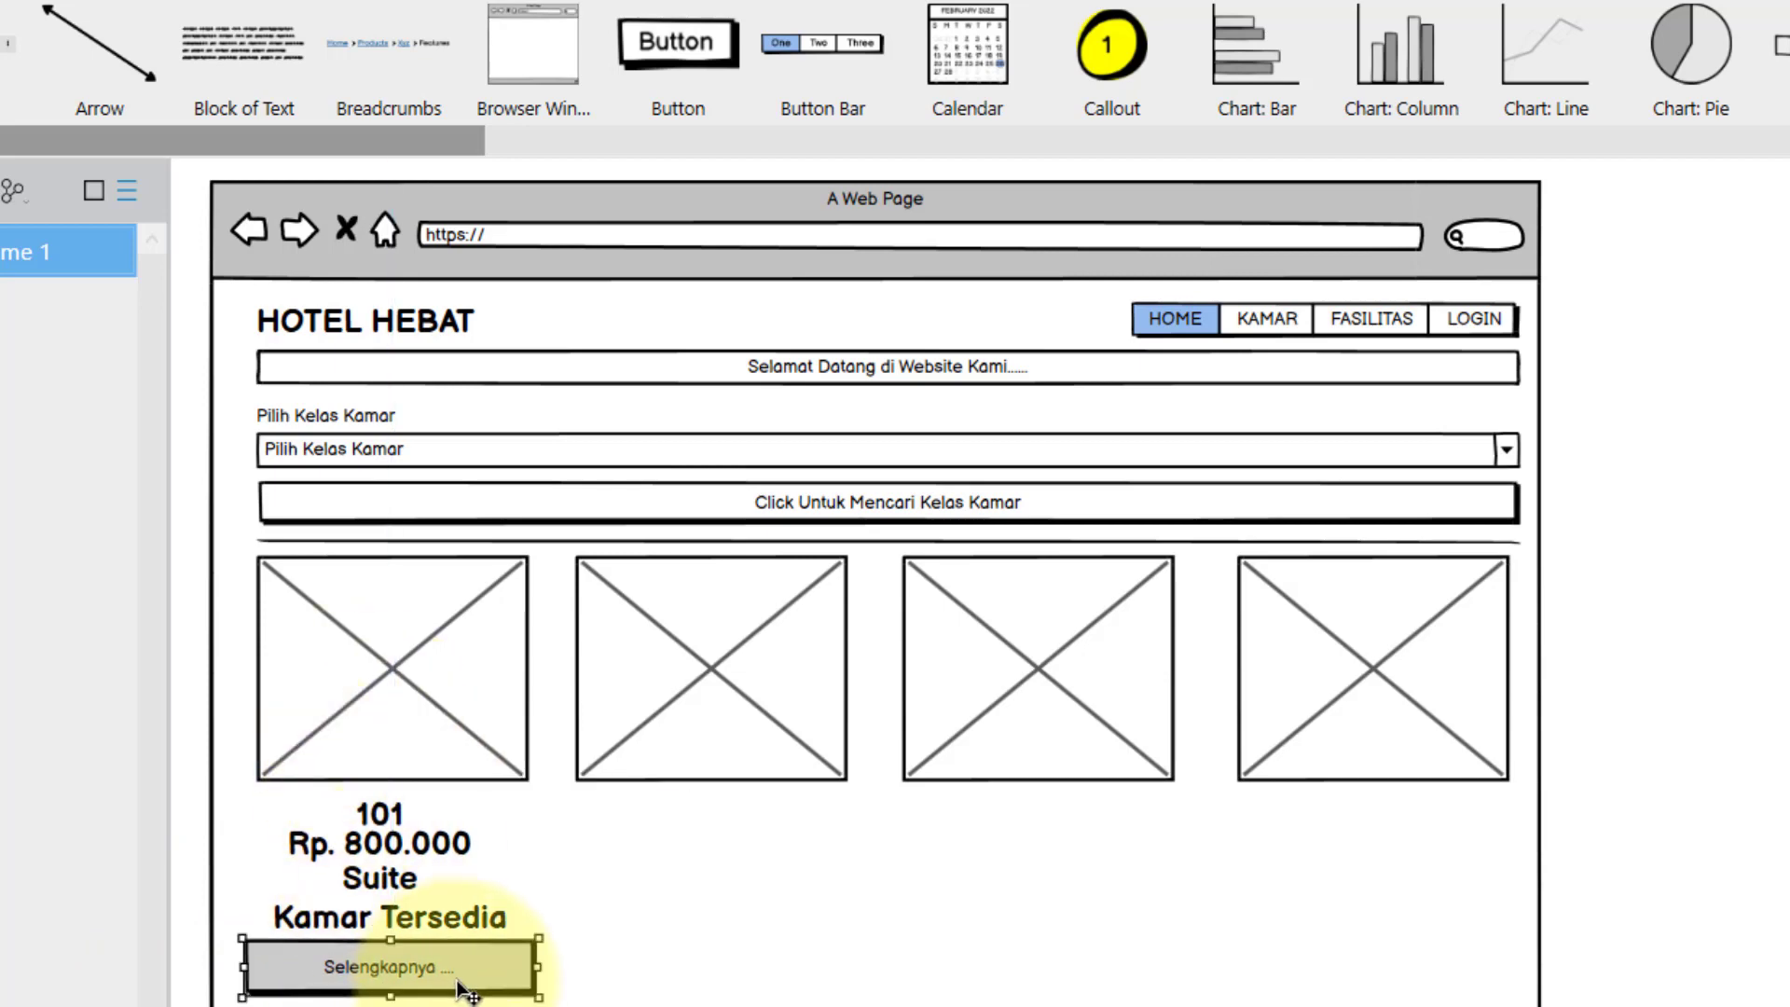
{"action": "left_click", "coordinate": [1775, 850]}
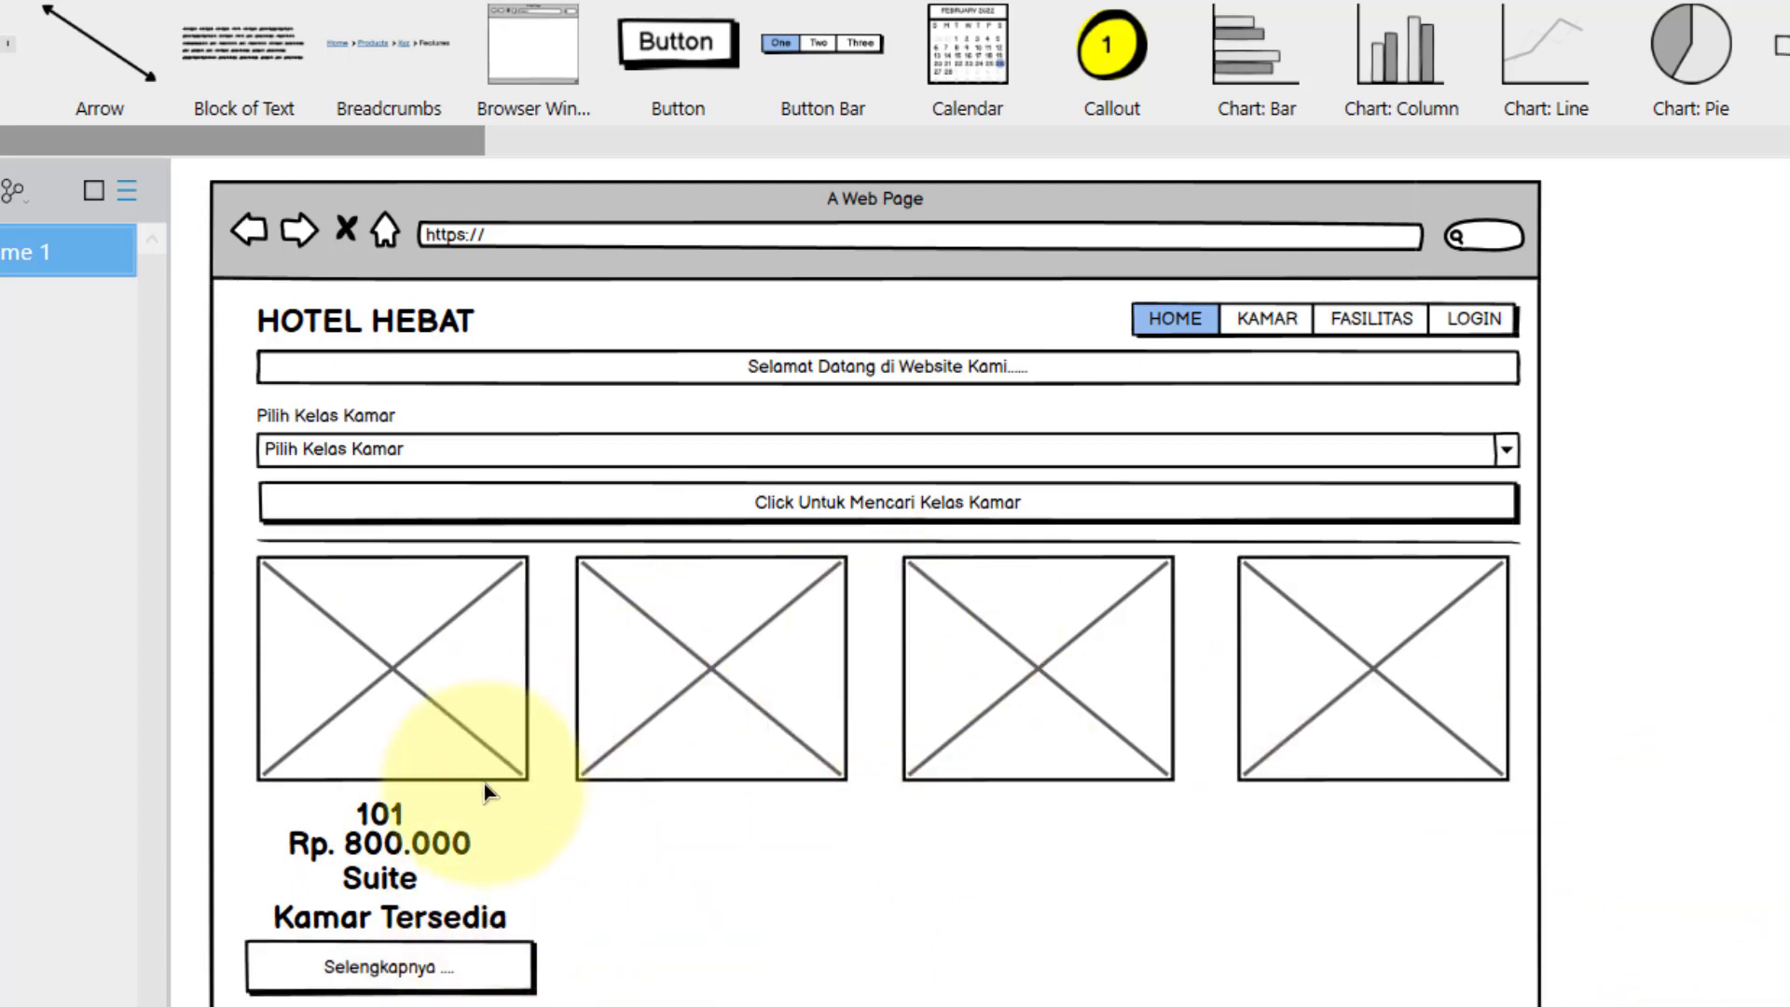
Step: Set the text size of the Selengkapnya button to 16
{"action": "left_click", "coordinate": [417, 988]}
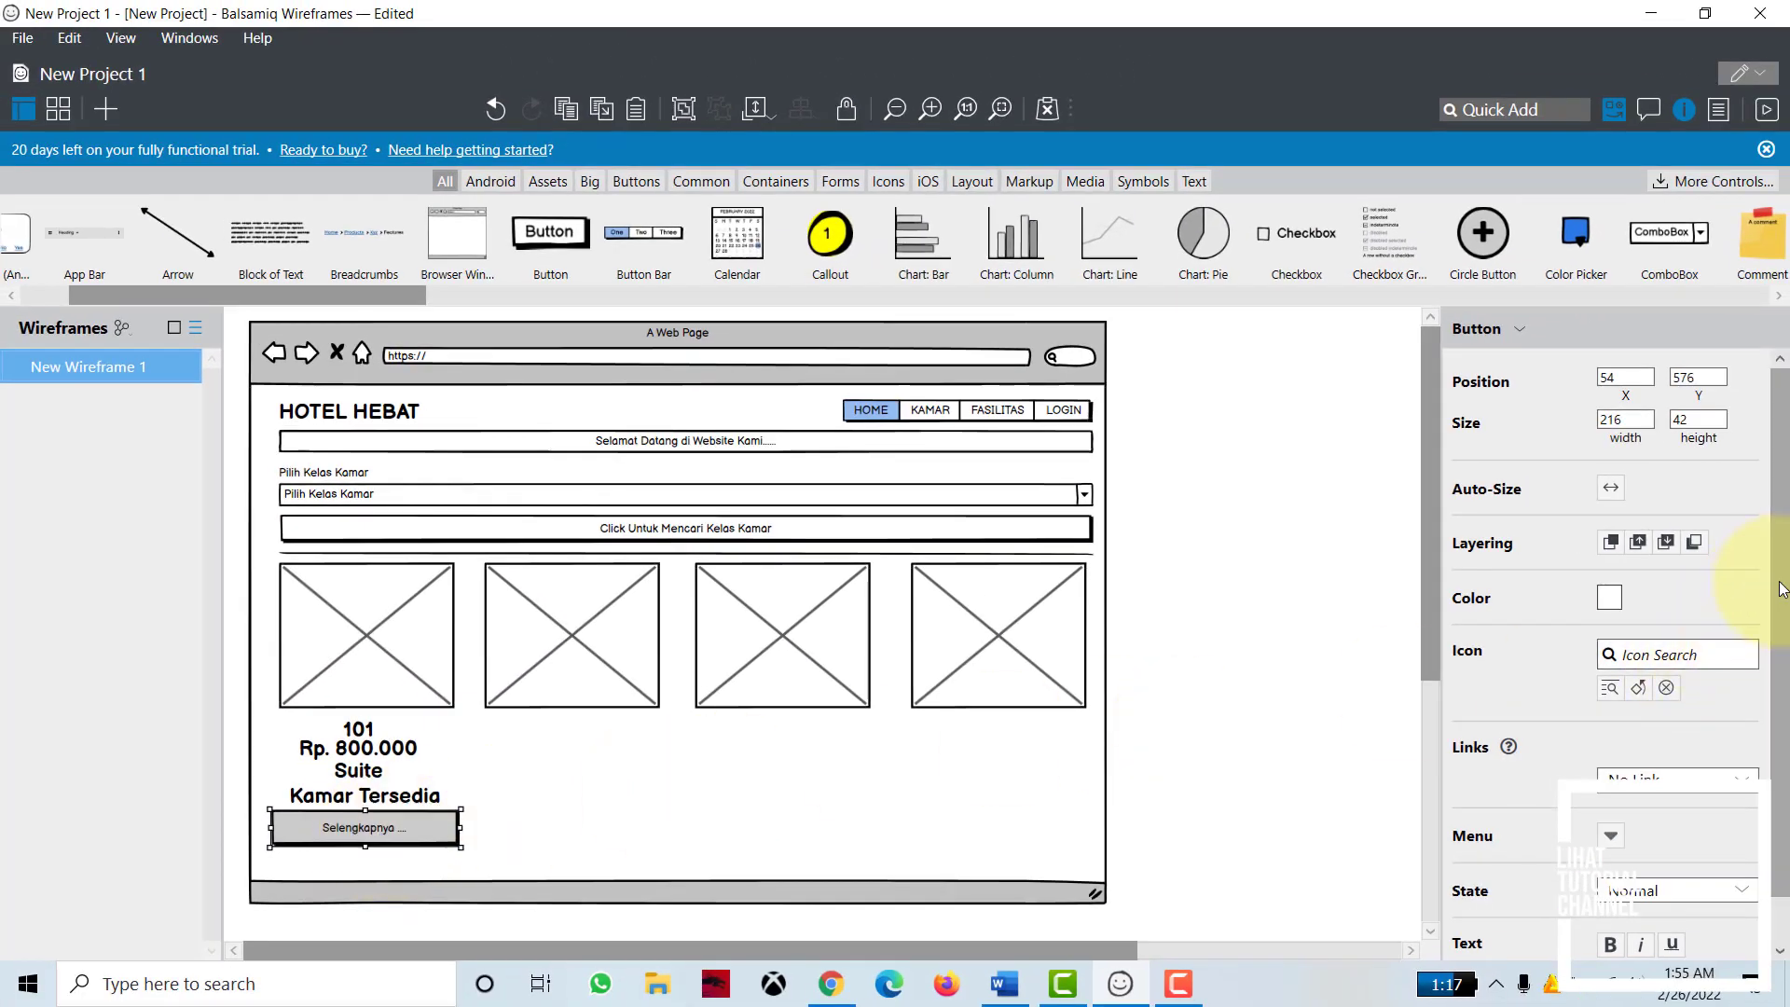
{"action": "scroll", "coordinate": [1782, 690], "scroll_direction": "down", "scroll_amount": 2}
{"action": "left_click", "coordinate": [1705, 912]}
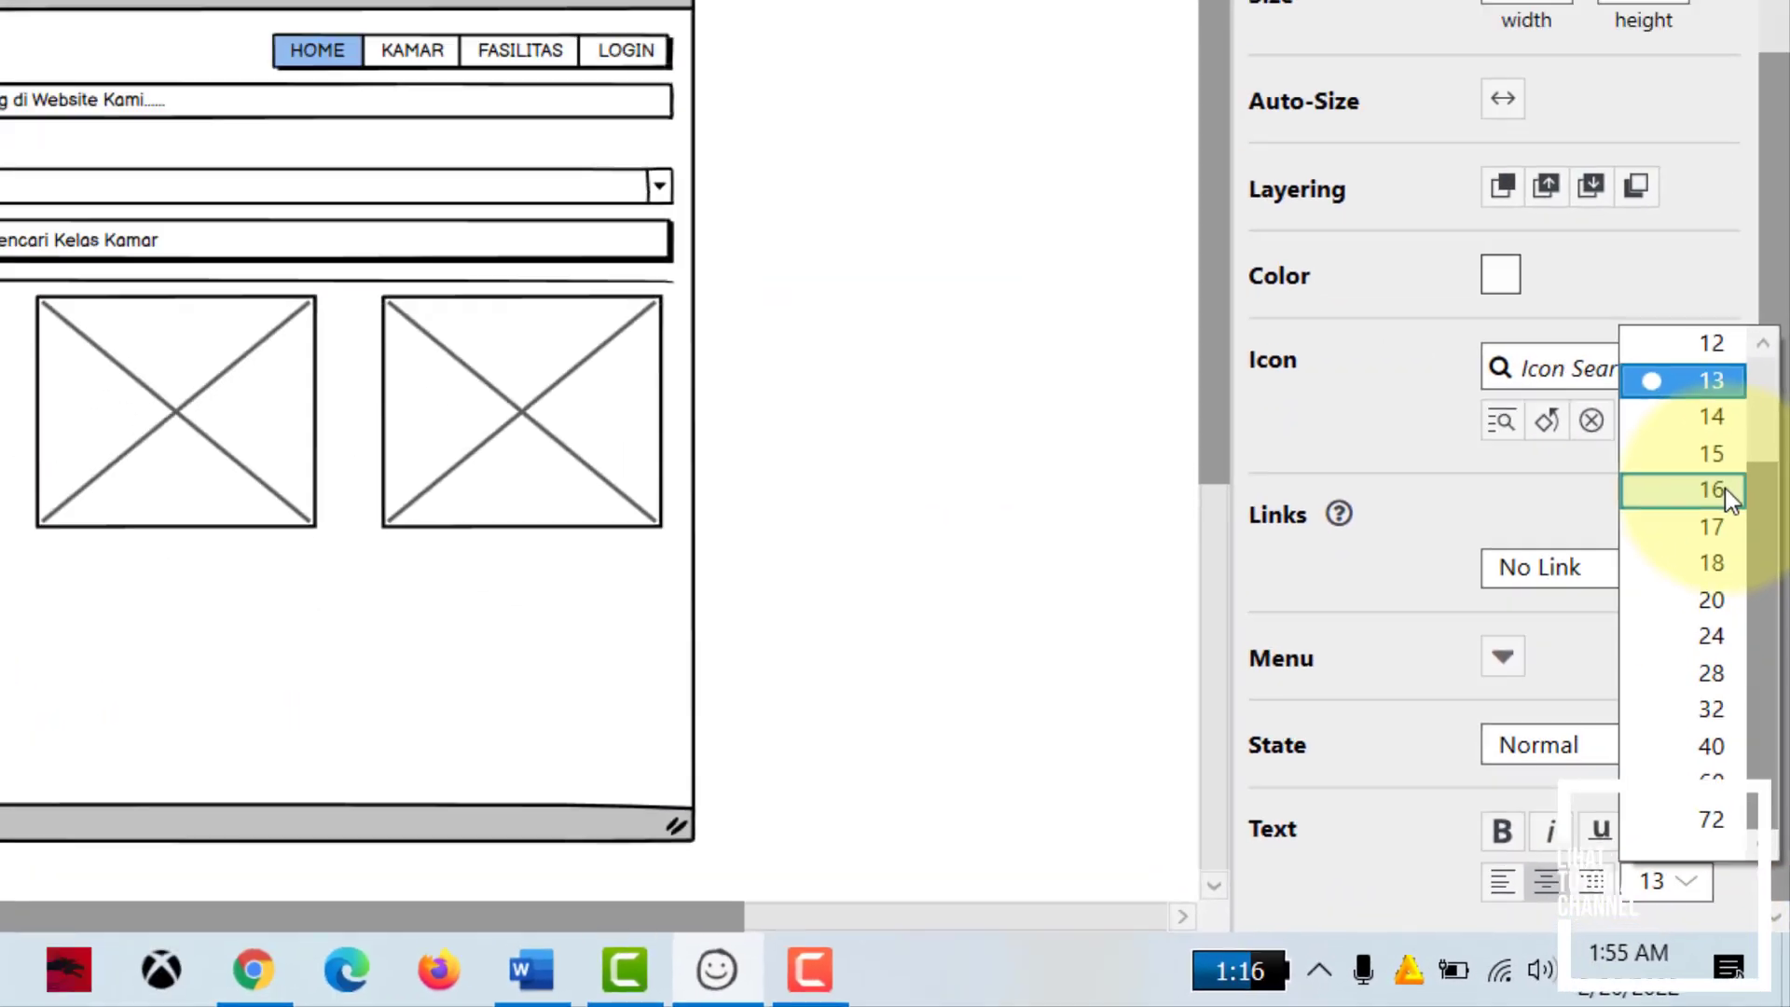
{"action": "left_click", "coordinate": [1720, 328]}
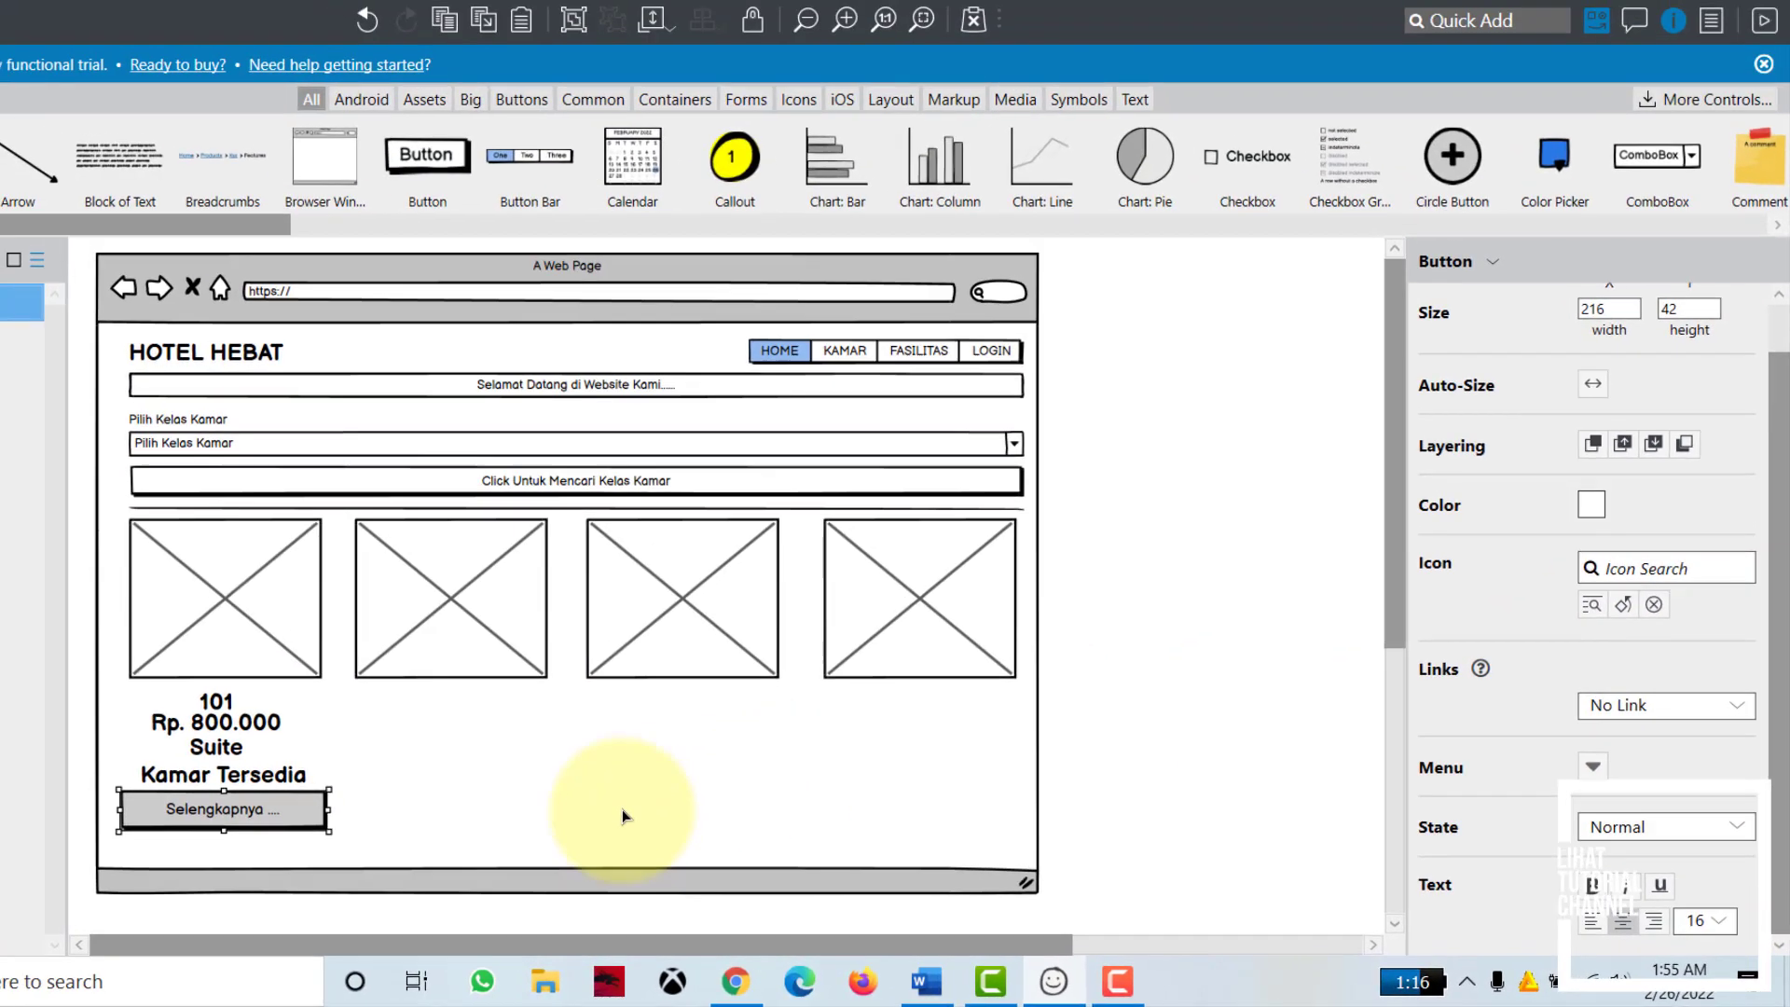
{"action": "left_click", "coordinate": [1146, 746]}
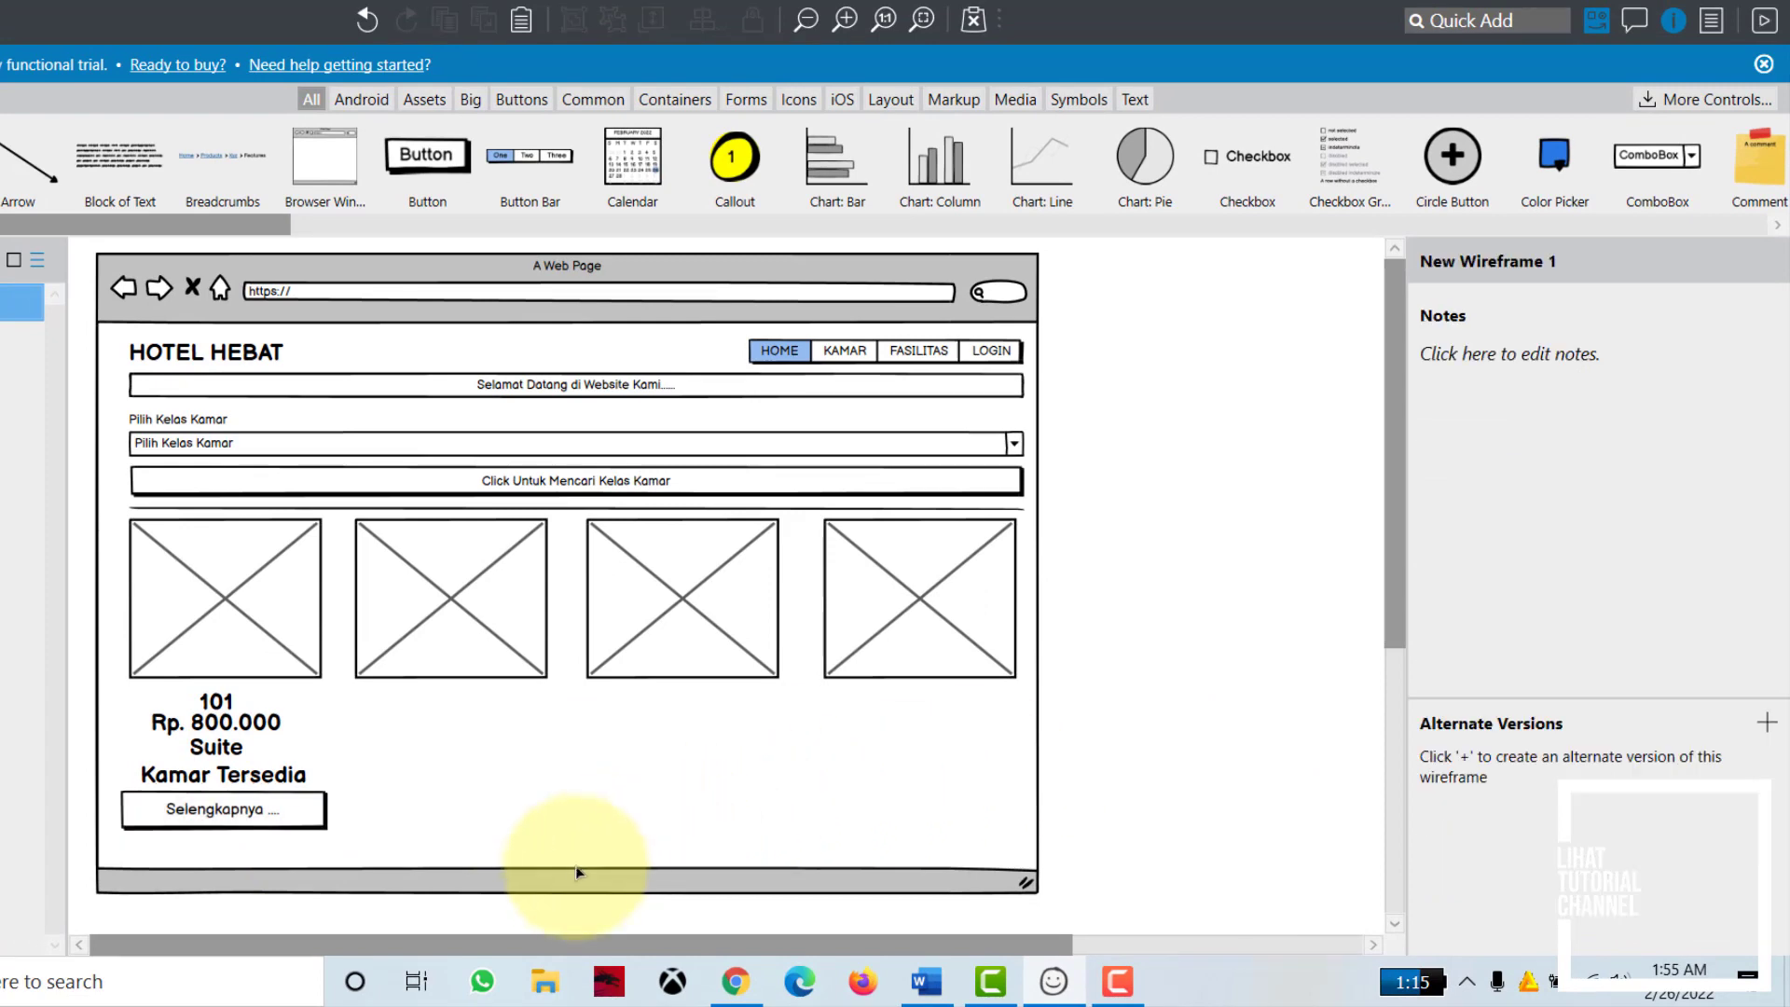
Step: Extend the lower edge of the Browser Window to make more room beneath the Selengkapnya button
{"action": "left_click", "coordinate": [565, 881]}
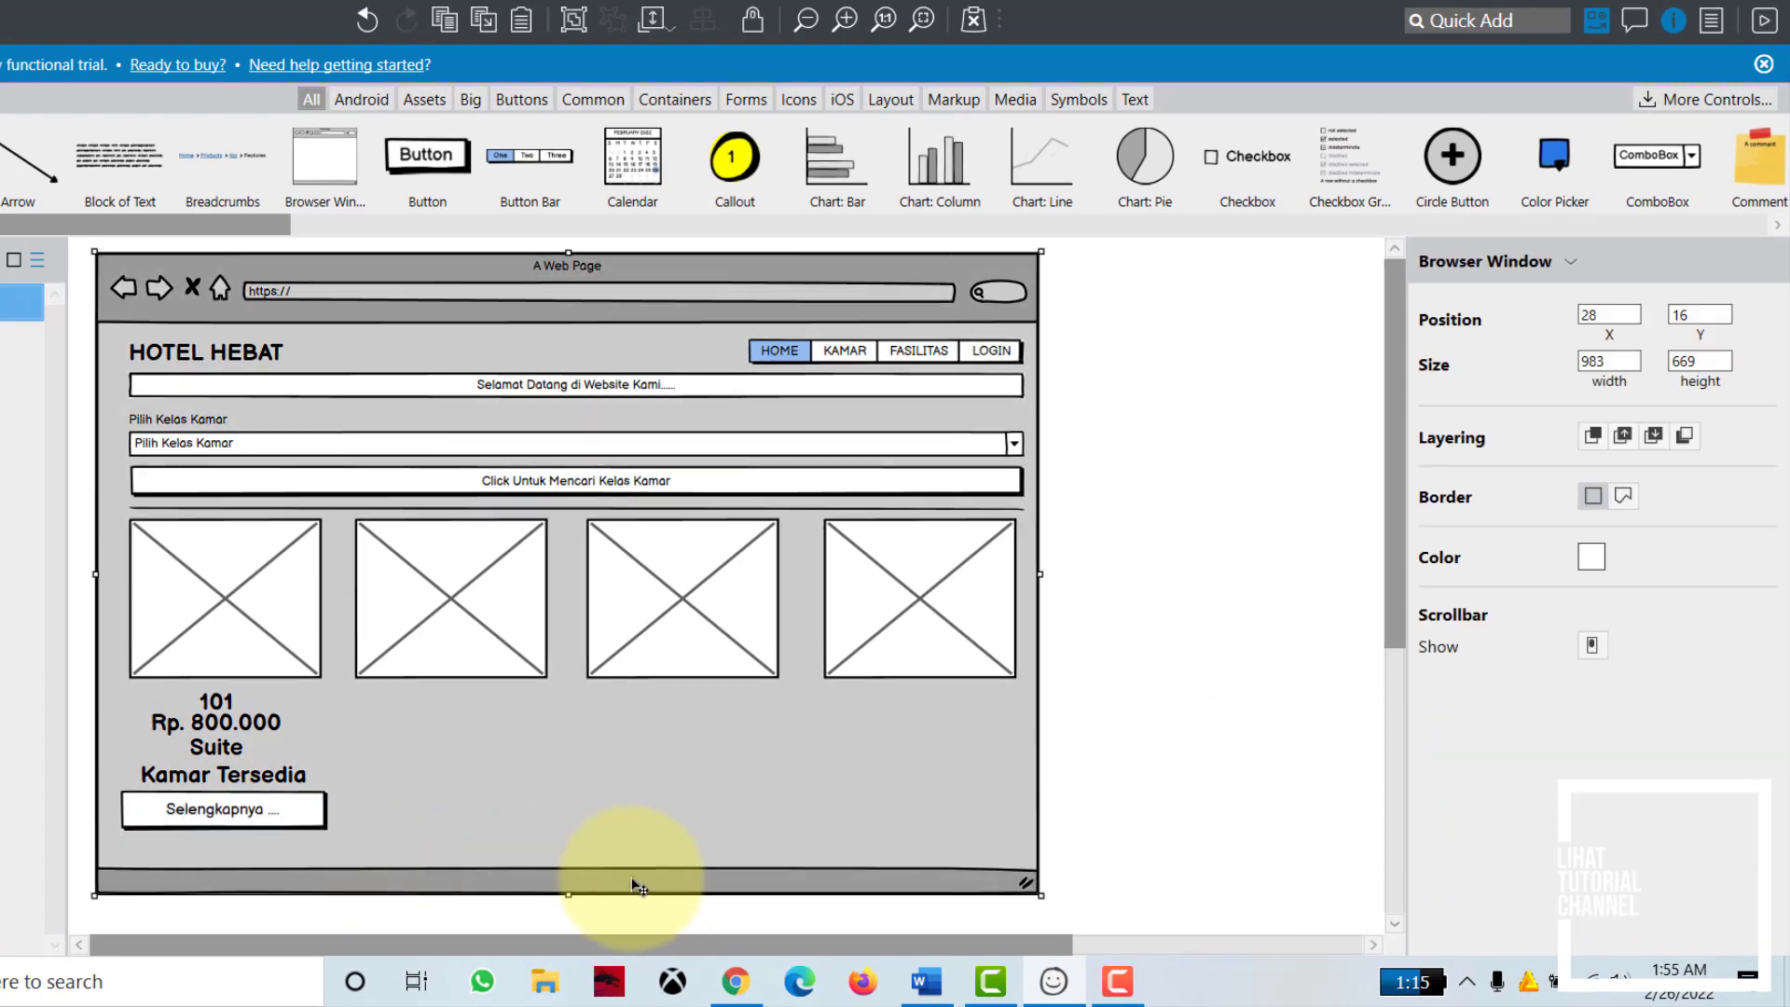
{"action": "left_click_drag", "start_coordinate": [568, 895], "coordinate": [568, 926]}
{"action": "left_click", "coordinate": [1067, 826]}
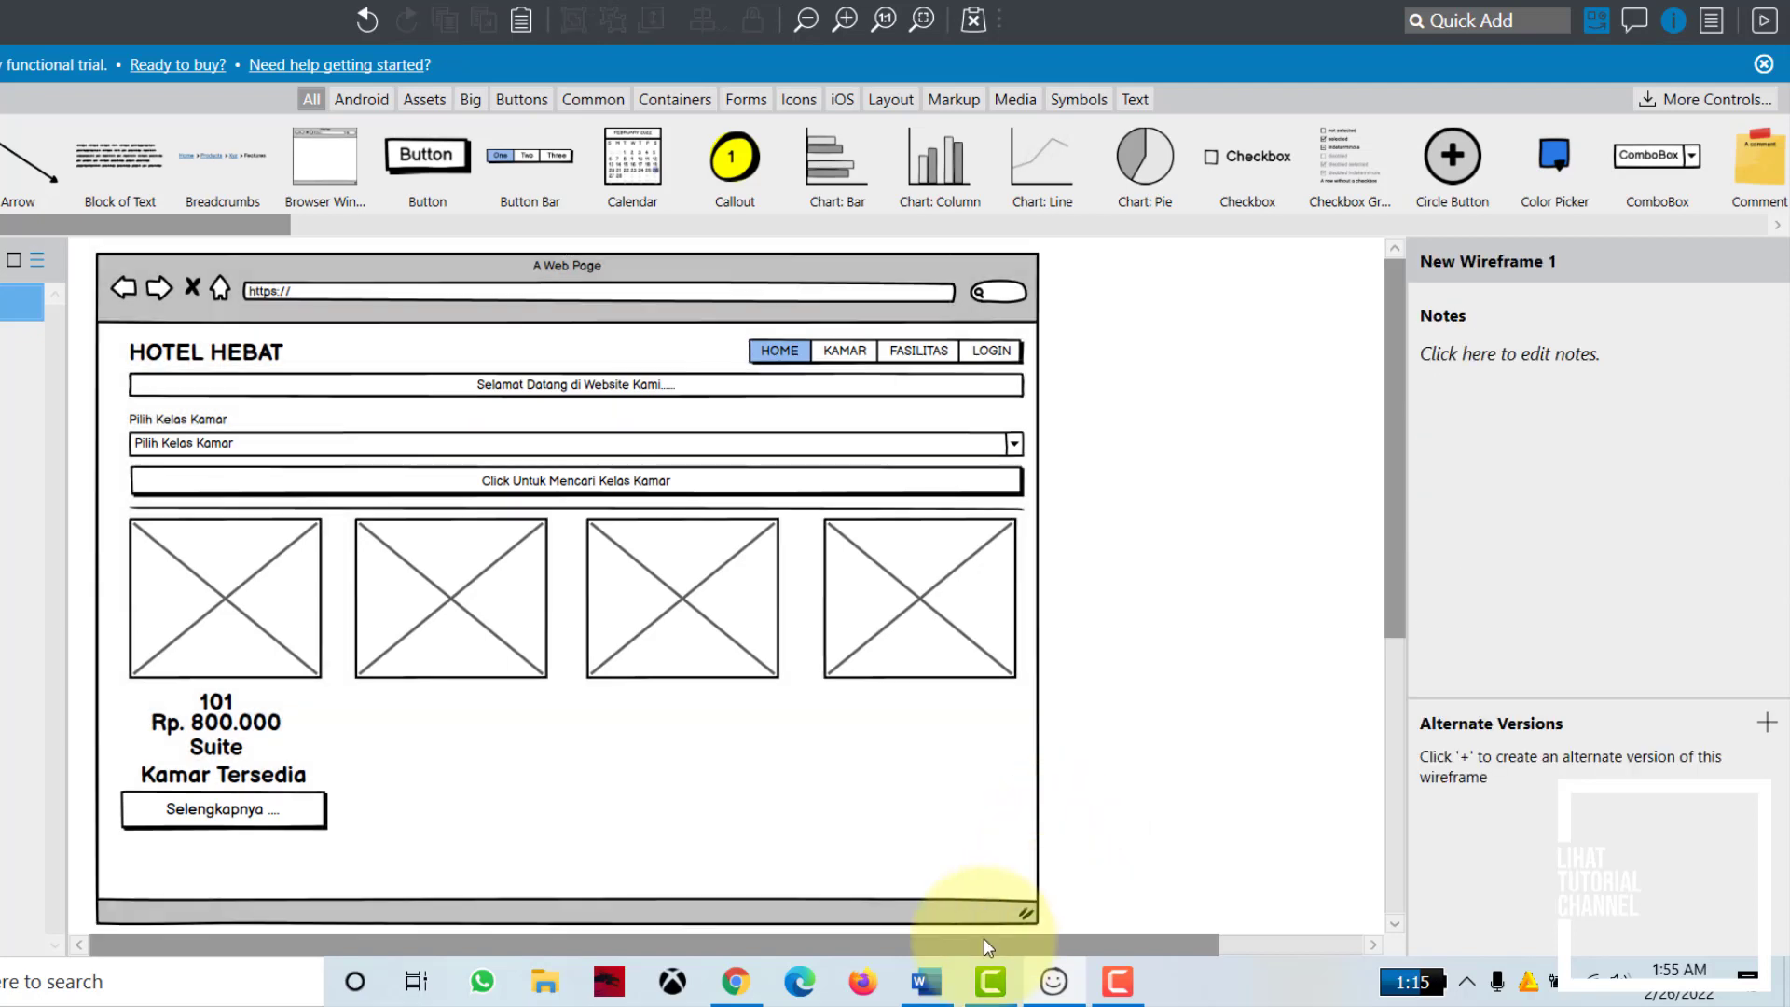
Step: Check the reference page in Word, and duplicate the HOTEL HEBAT heading into the empty lower middle area of the Browser Window
{"action": "left_click", "coordinate": [927, 983]}
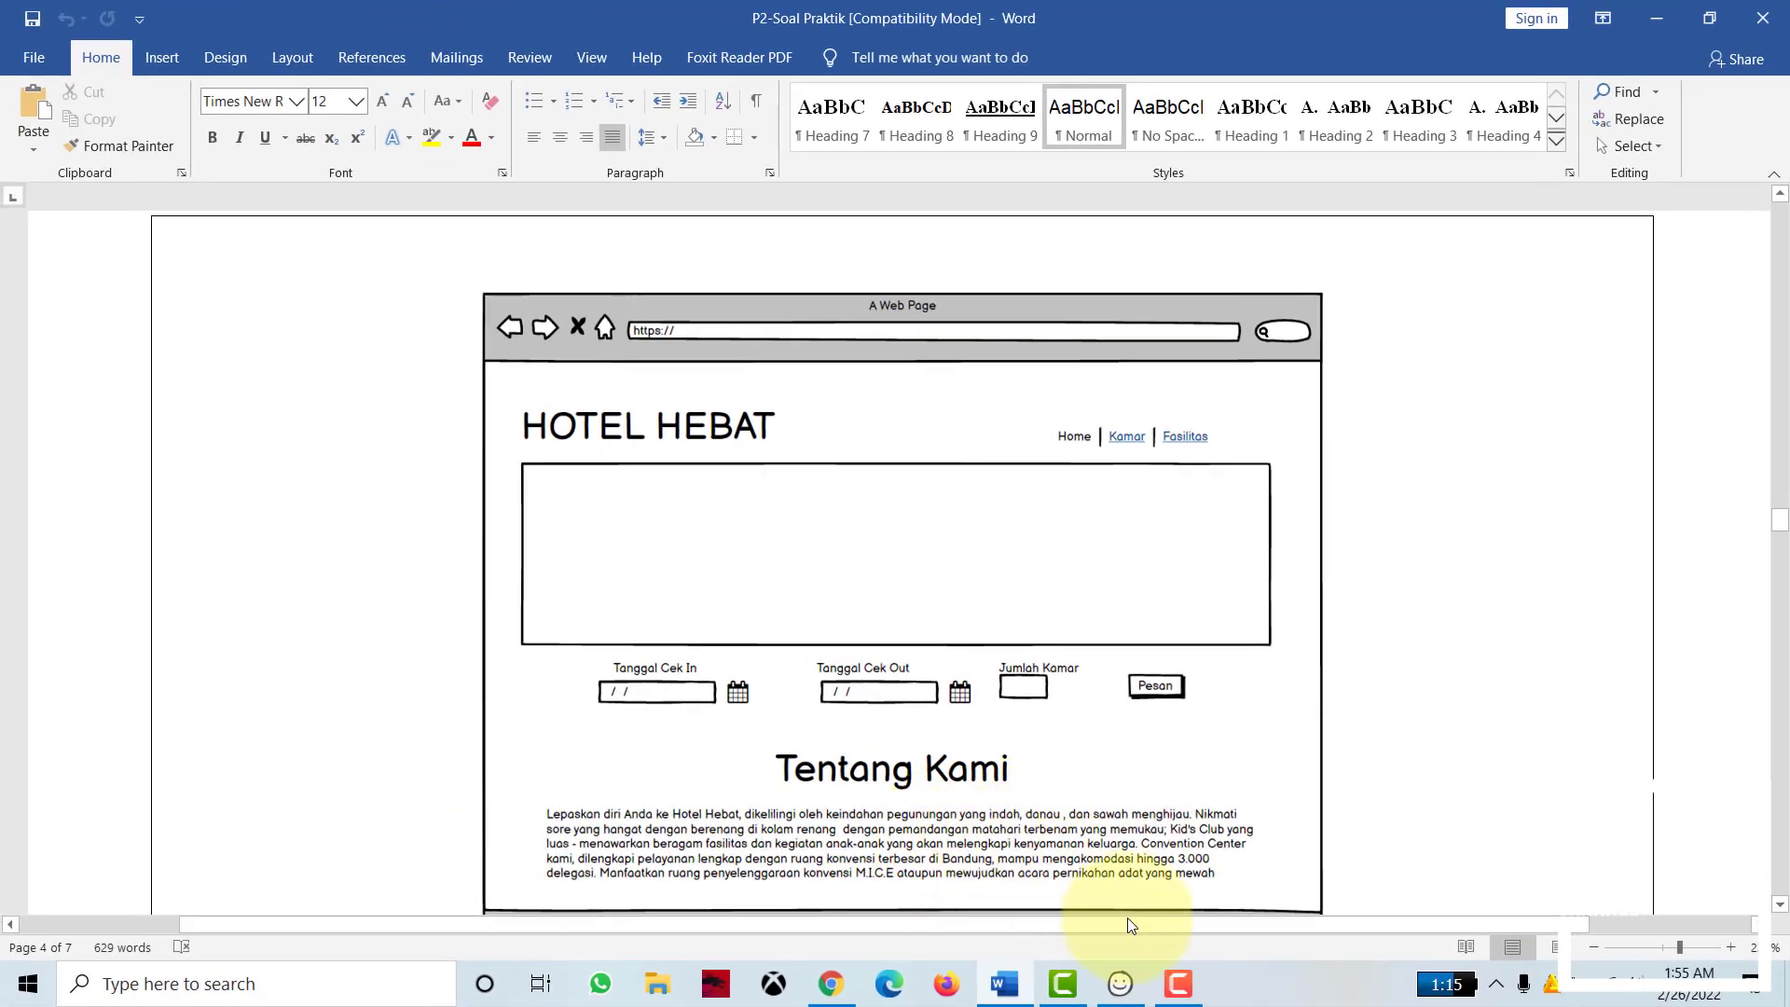
{"action": "left_click", "coordinate": [1122, 984]}
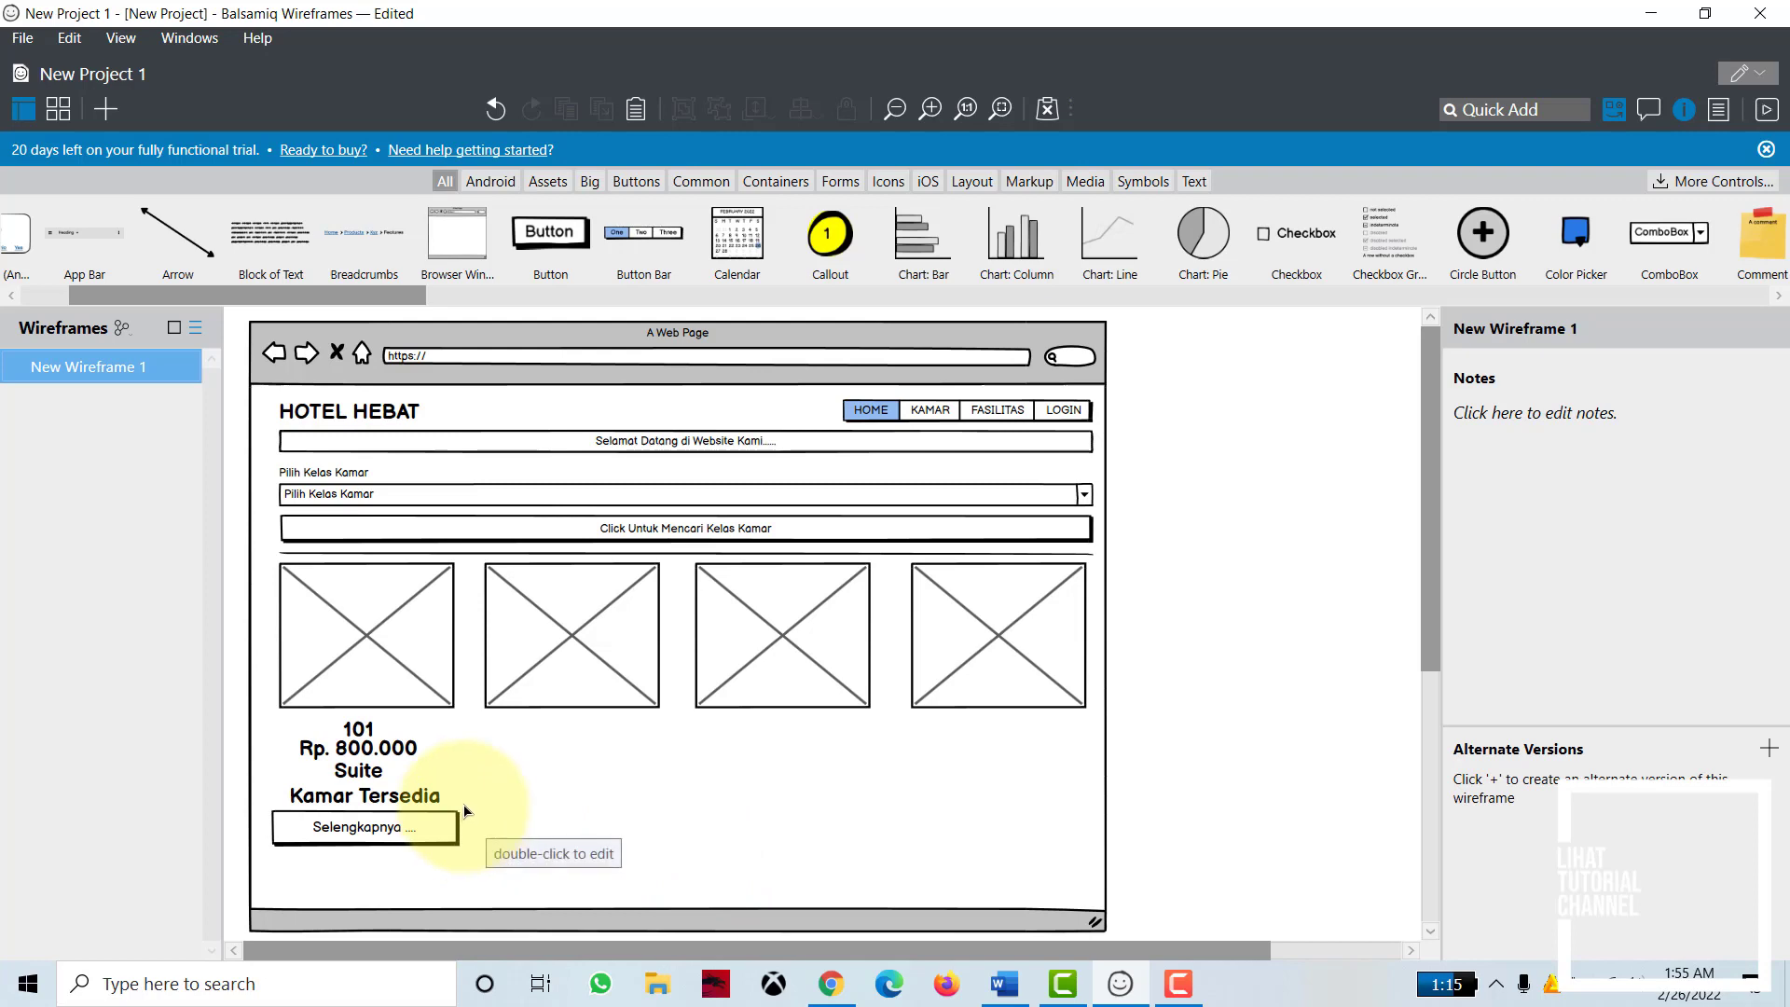
{"action": "left_click", "coordinate": [384, 431]}
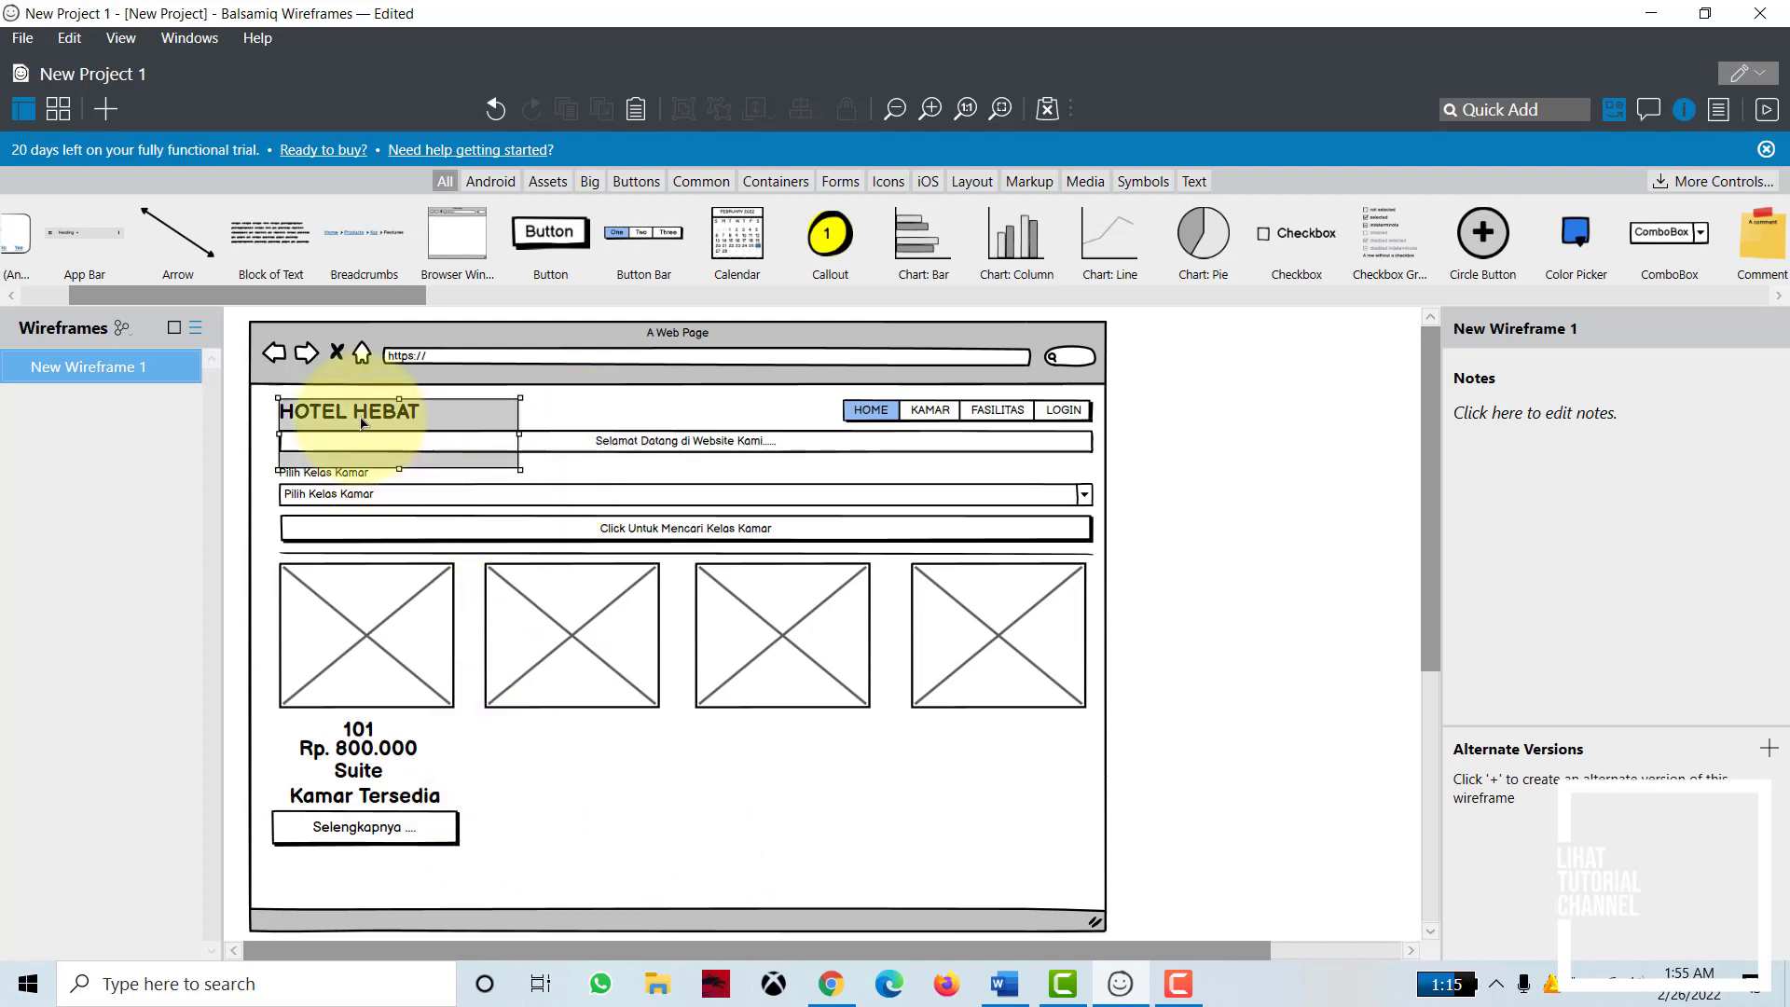
{"action": "right_click", "coordinate": [388, 427]}
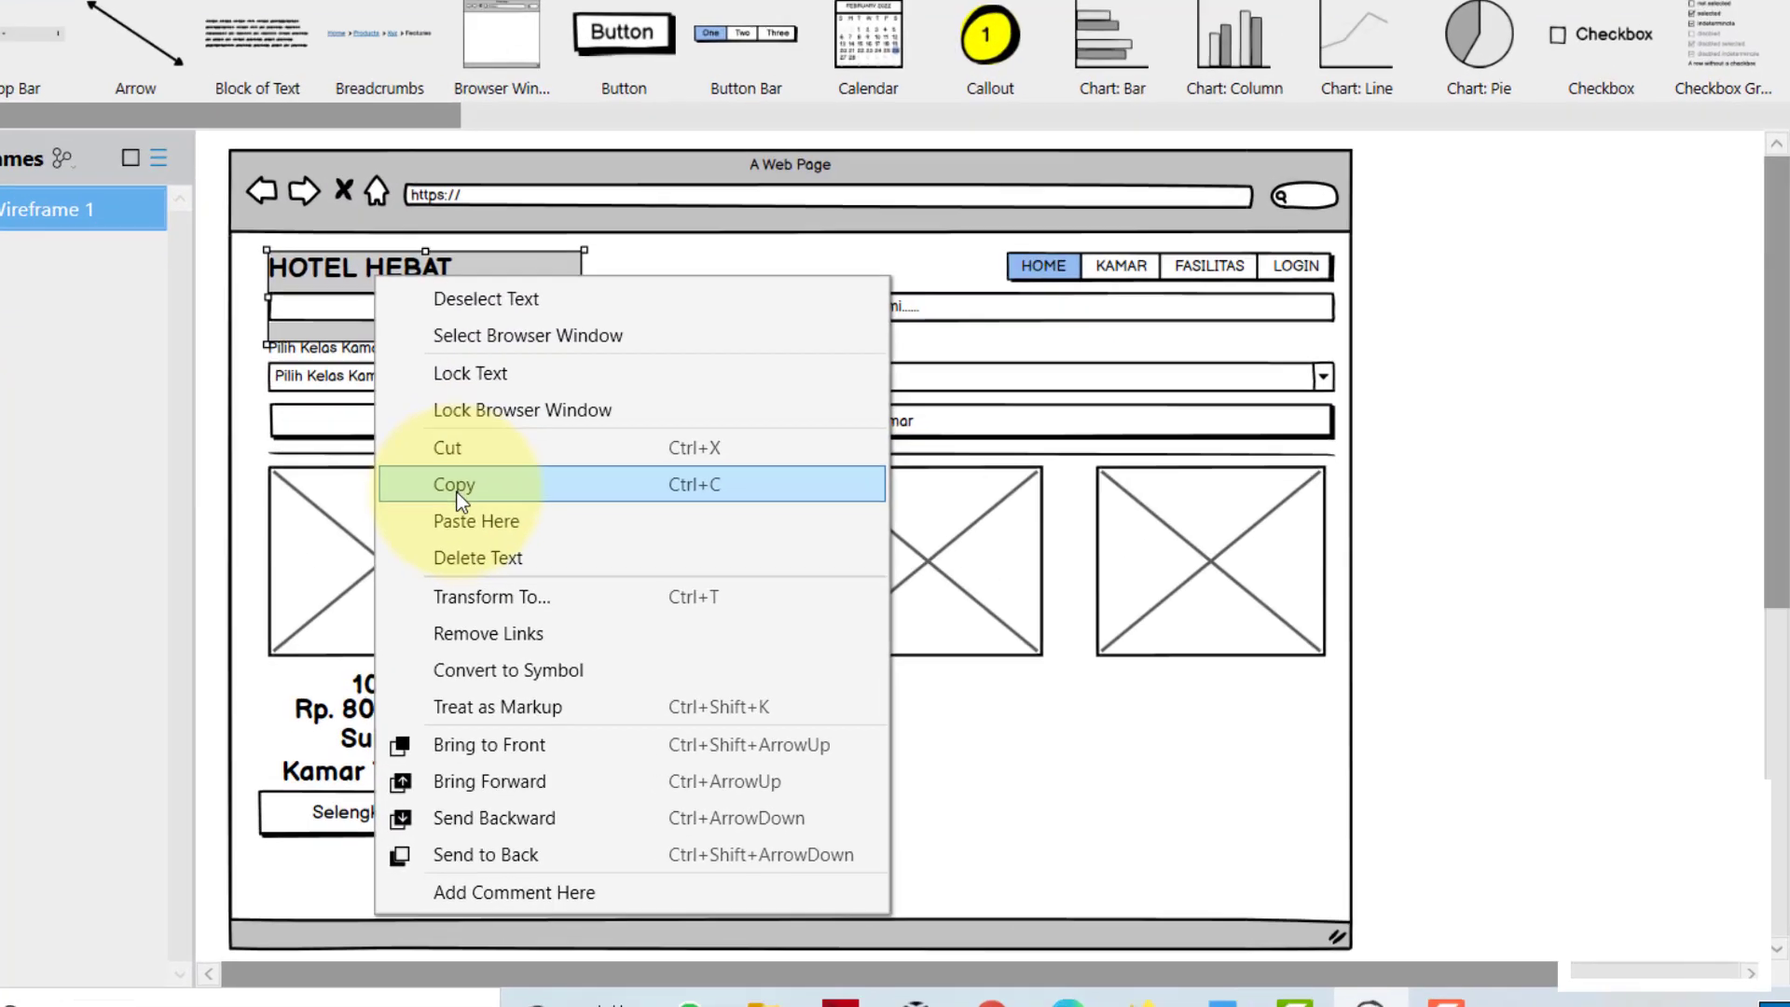
{"action": "left_click", "coordinate": [421, 576]}
{"action": "right_click", "coordinate": [696, 757]}
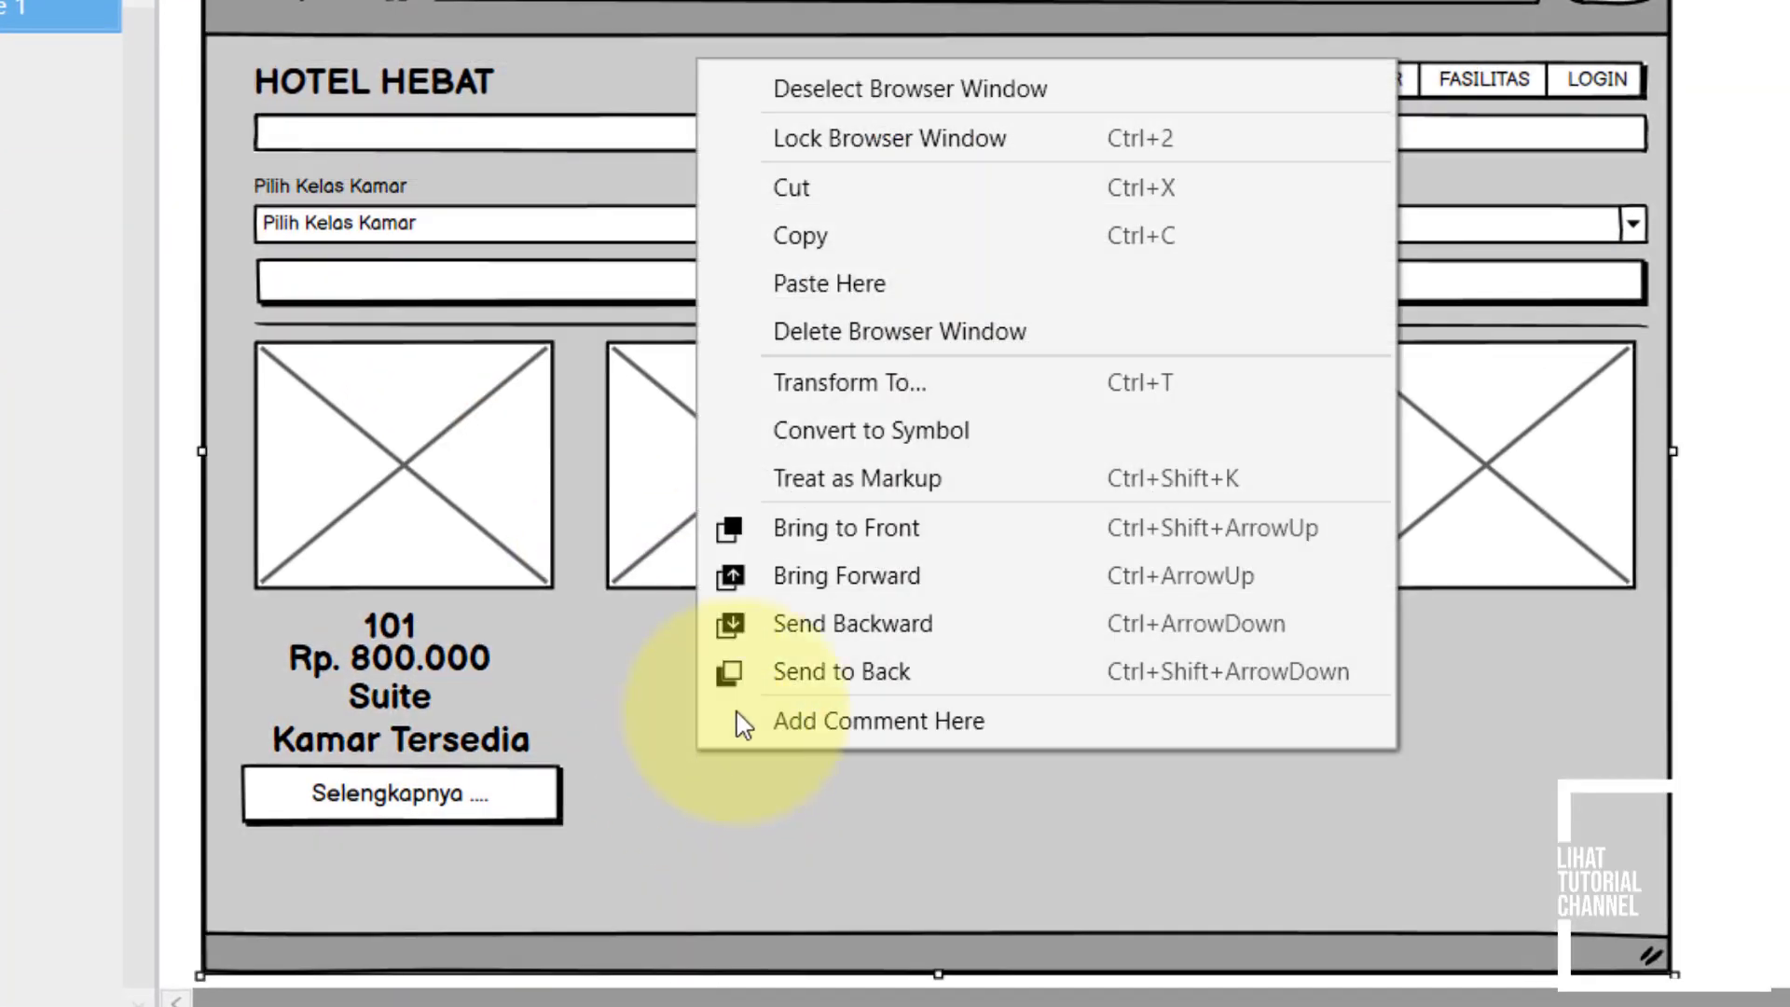
{"action": "left_click", "coordinate": [843, 280]}
{"action": "left_click_drag", "start_coordinate": [852, 809], "coordinate": [878, 874]}
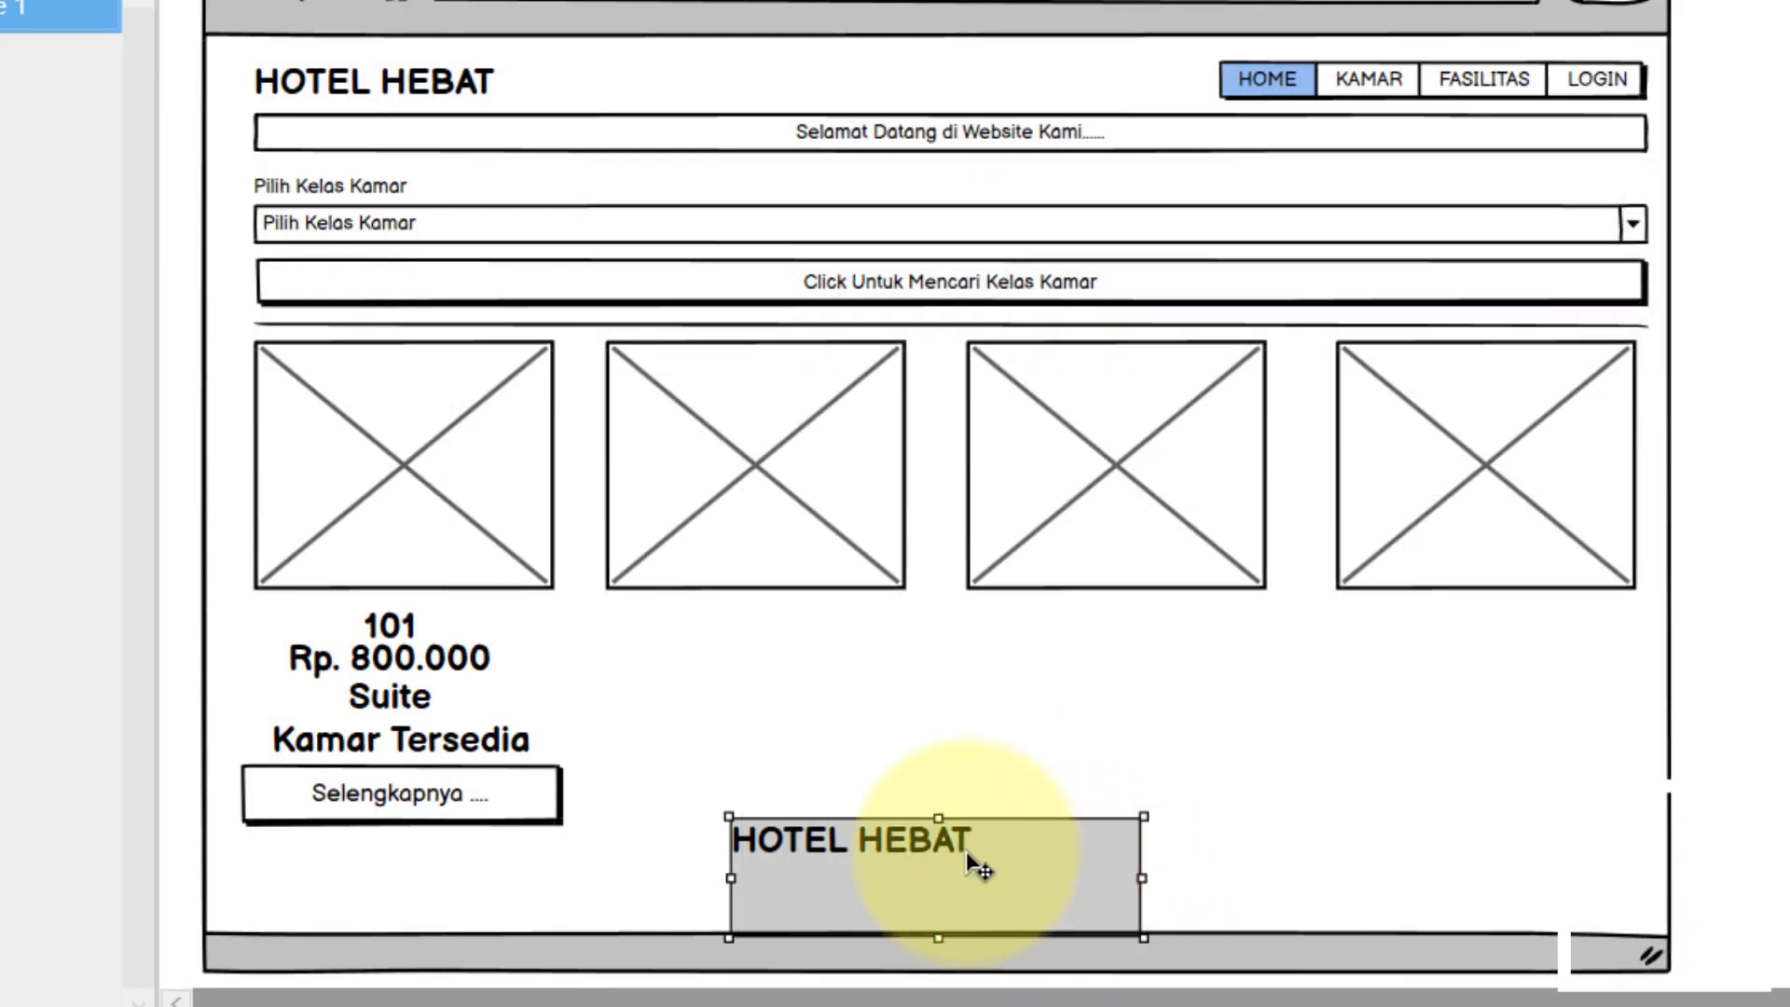
Step: Change the text of the copied heading to "Tentang Kami"
{"action": "double_click", "coordinate": [898, 844]}
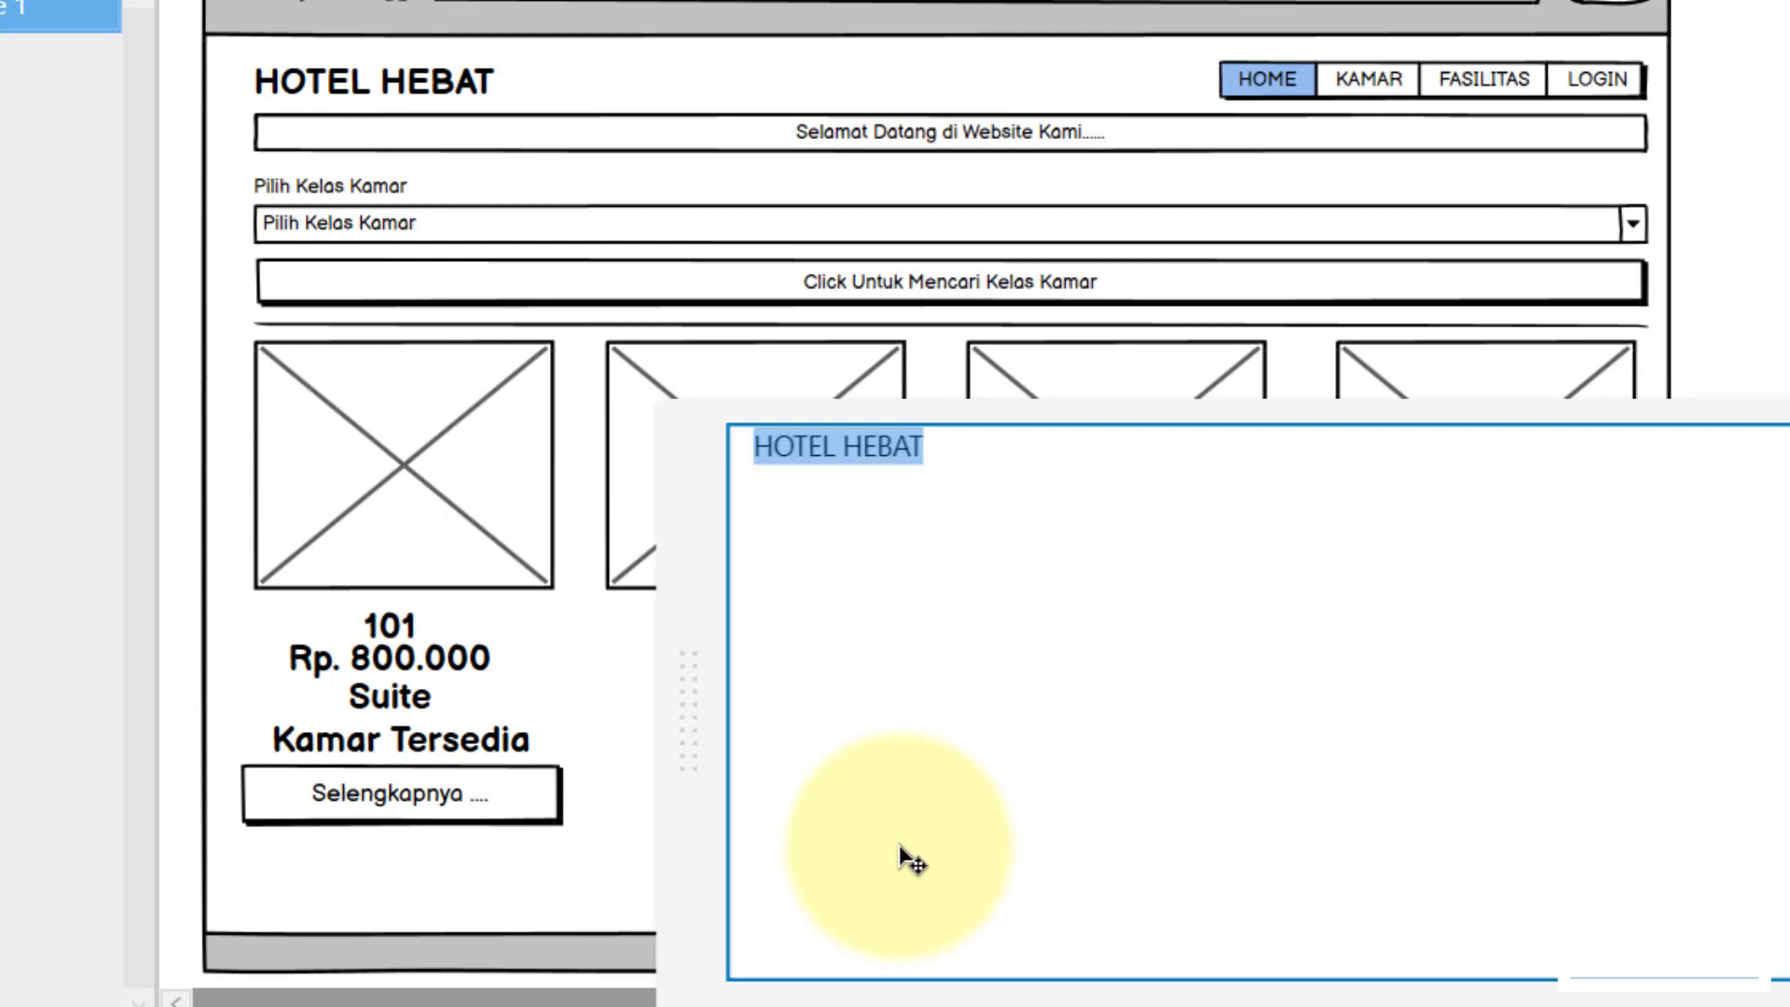
{"action": "type", "text": "Tentang Kami"}
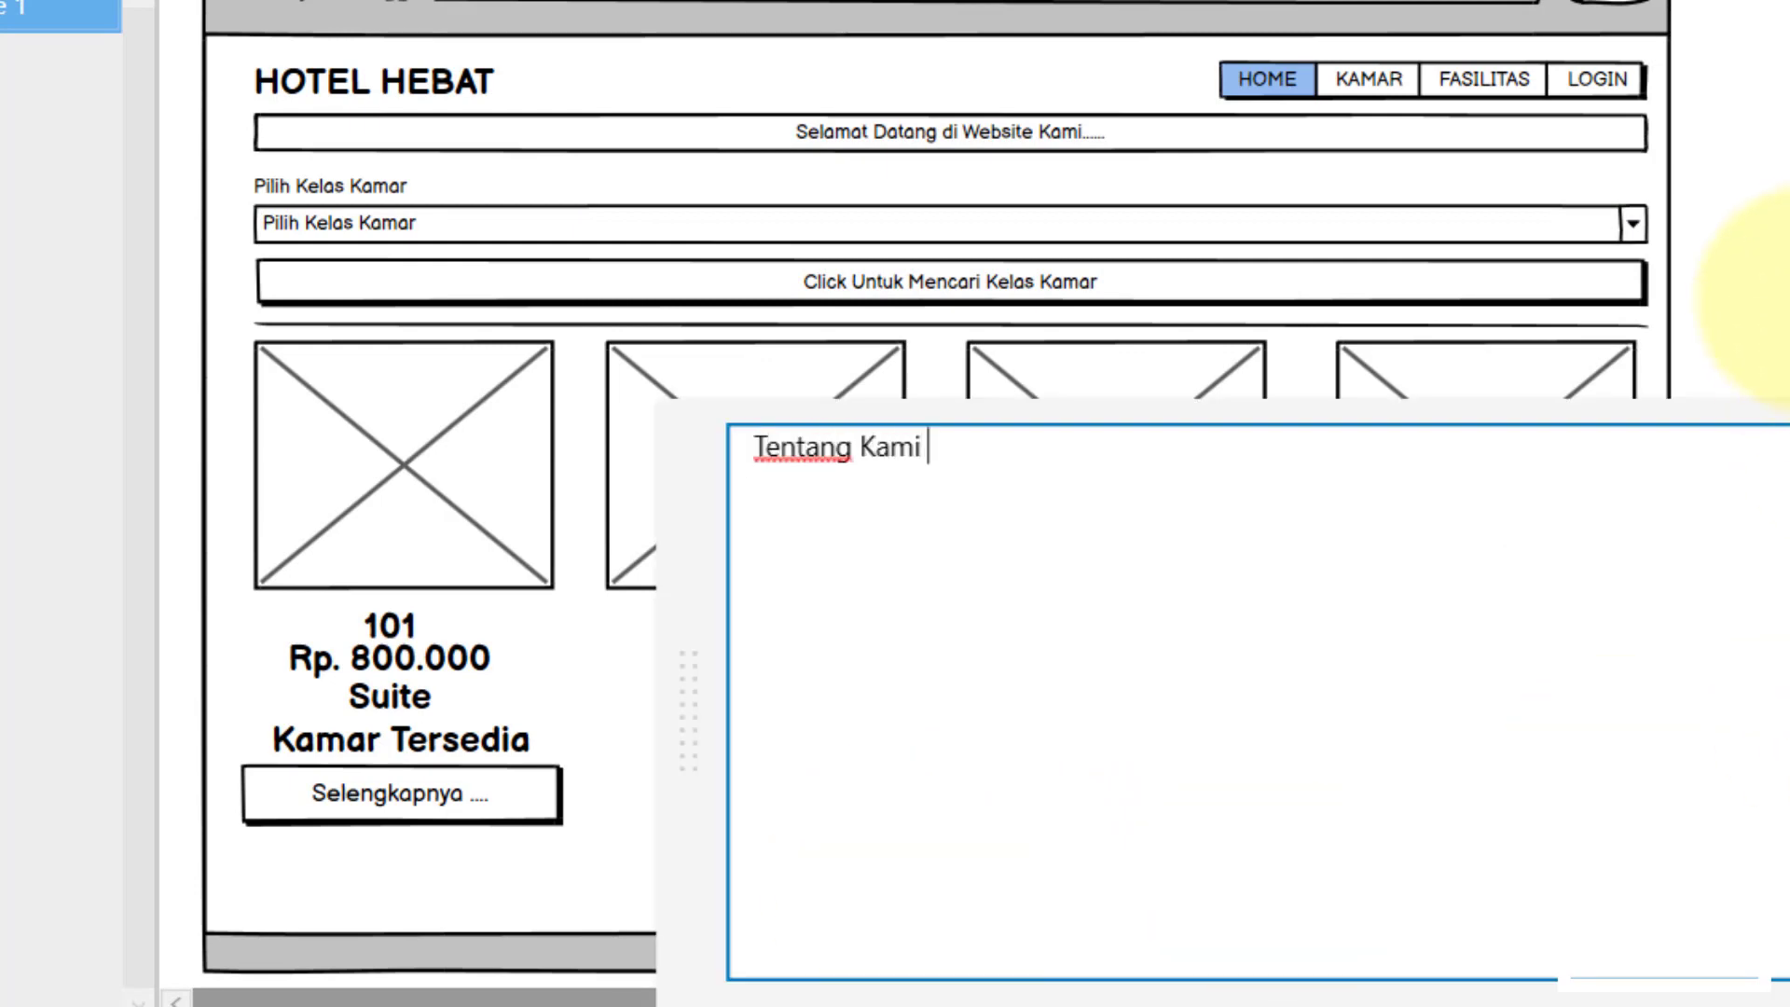
{"action": "left_click", "coordinate": [1757, 270]}
{"action": "left_click", "coordinate": [906, 845]}
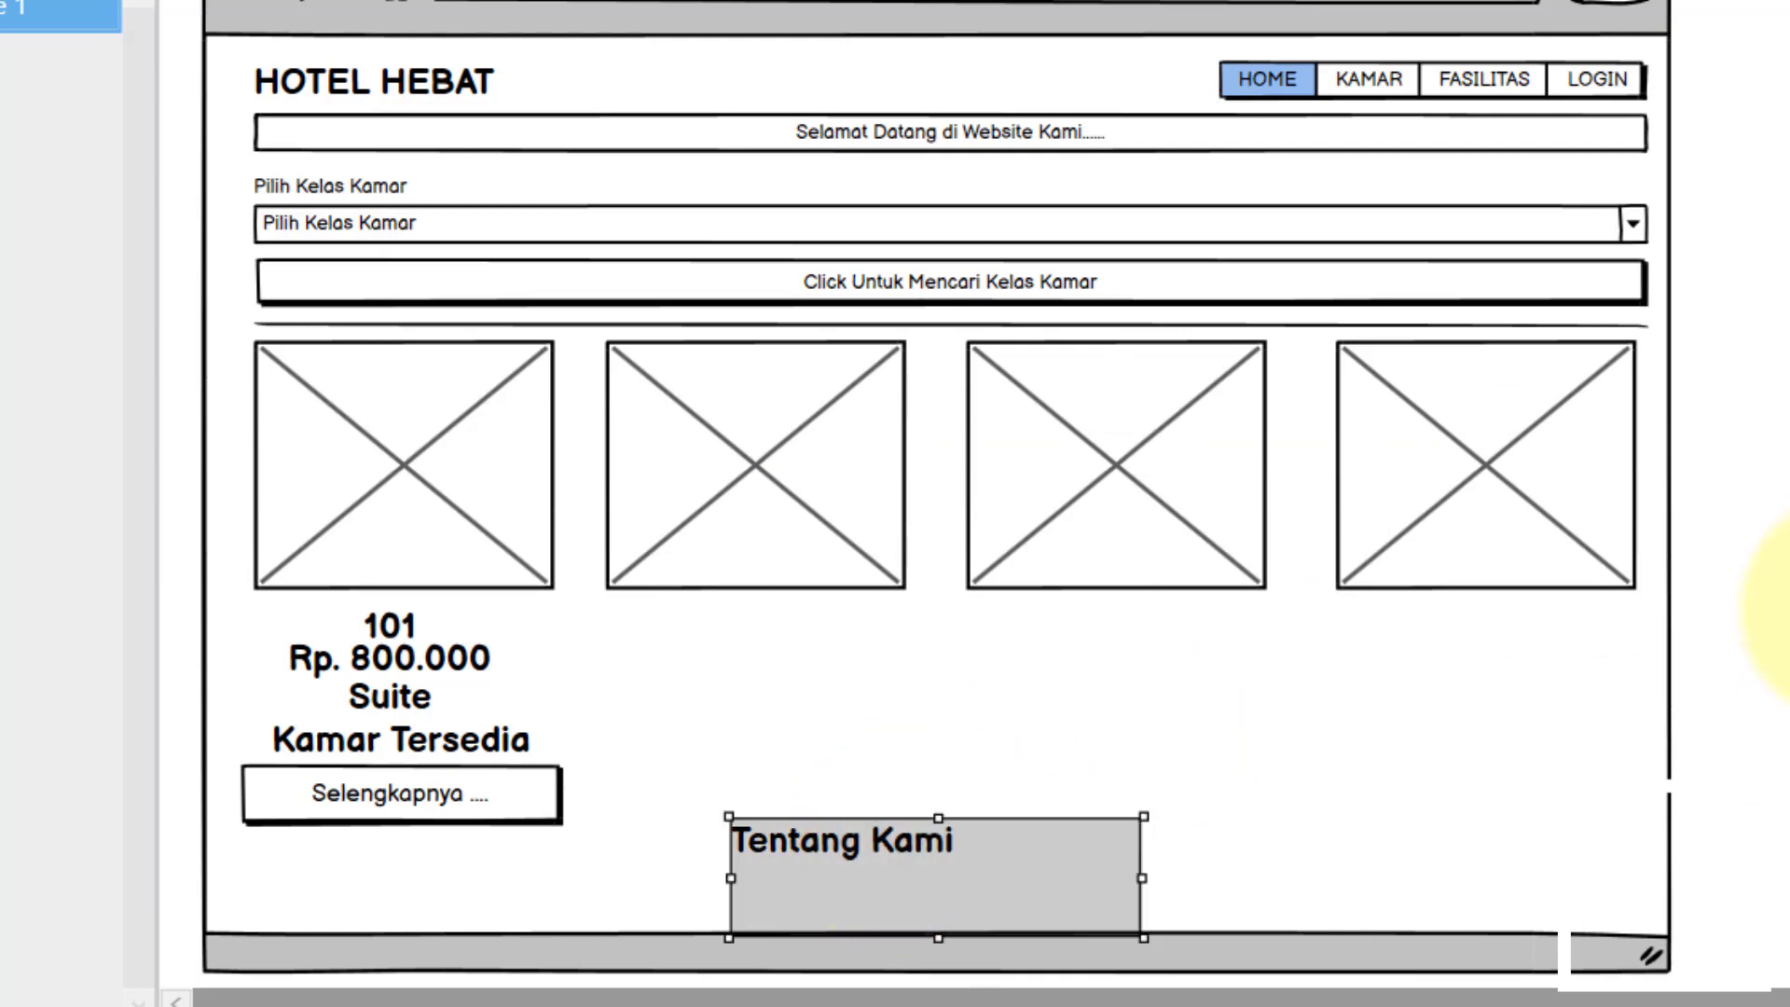
{"action": "left_click", "coordinate": [1440, 708]}
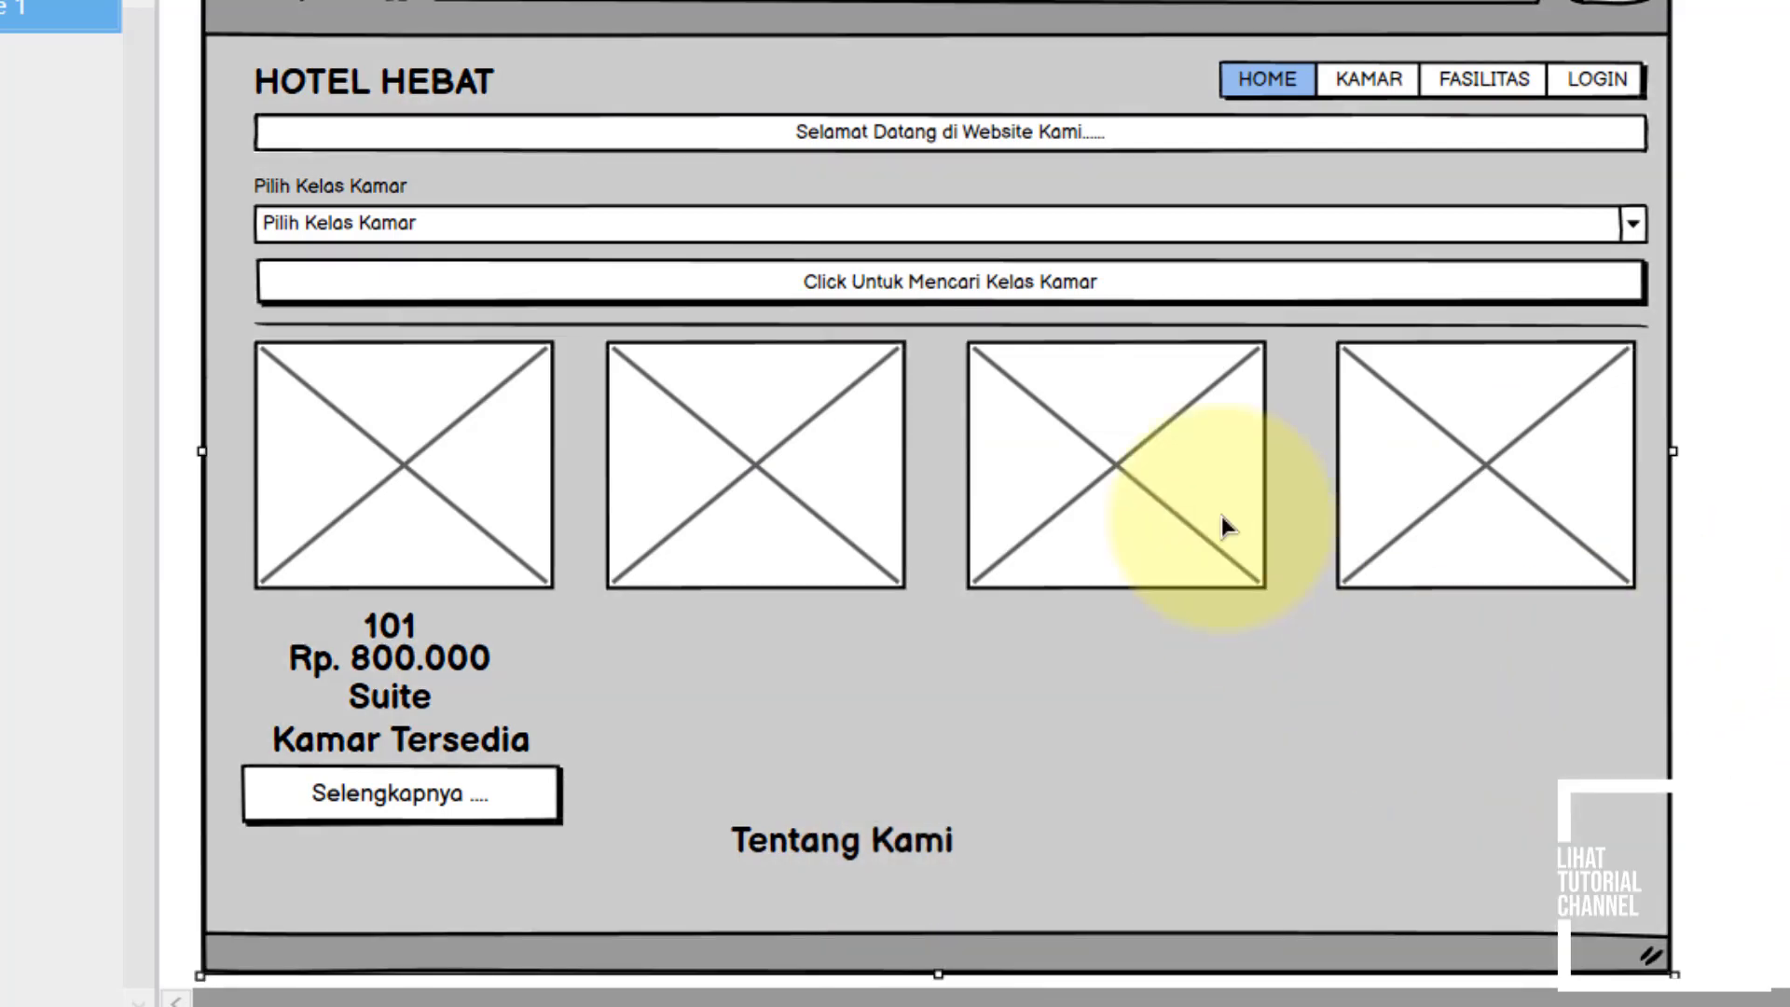
Step: Duplicate the small Pilih Kelas Kamar label and place the copy beneath the Selengkapnya button, aligned with the left edge of the images
{"action": "left_click", "coordinate": [337, 194]}
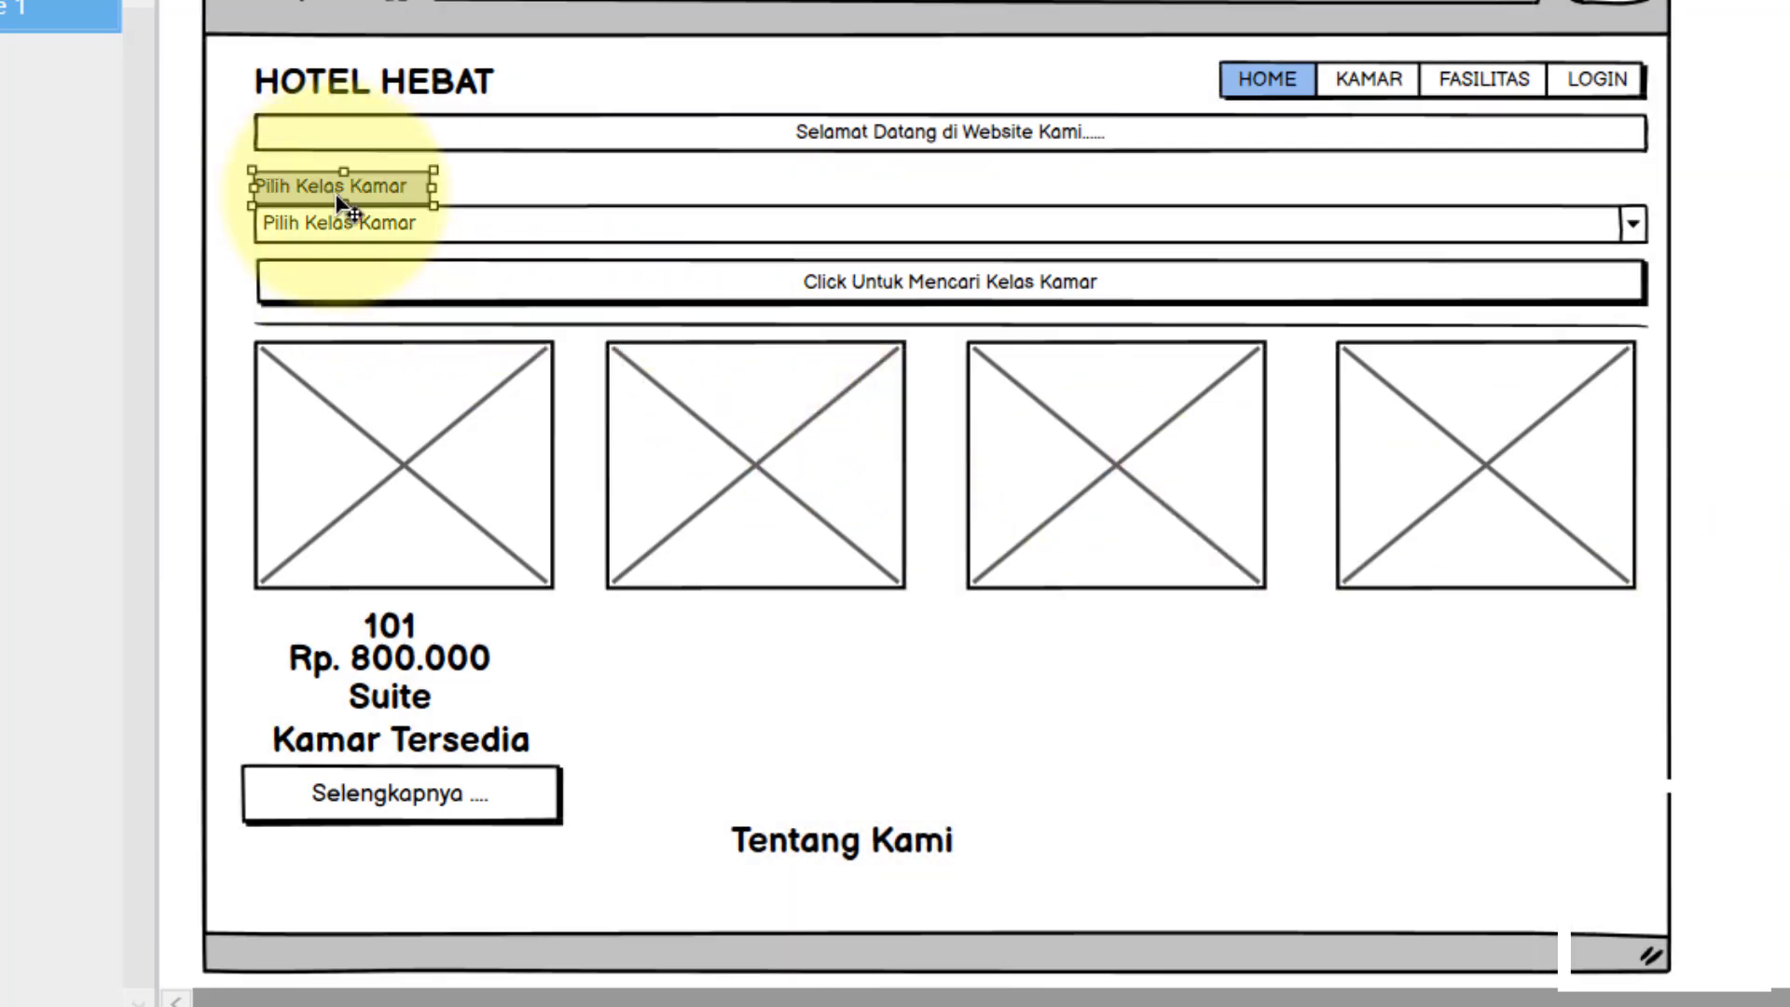
{"action": "right_click", "coordinate": [347, 194]}
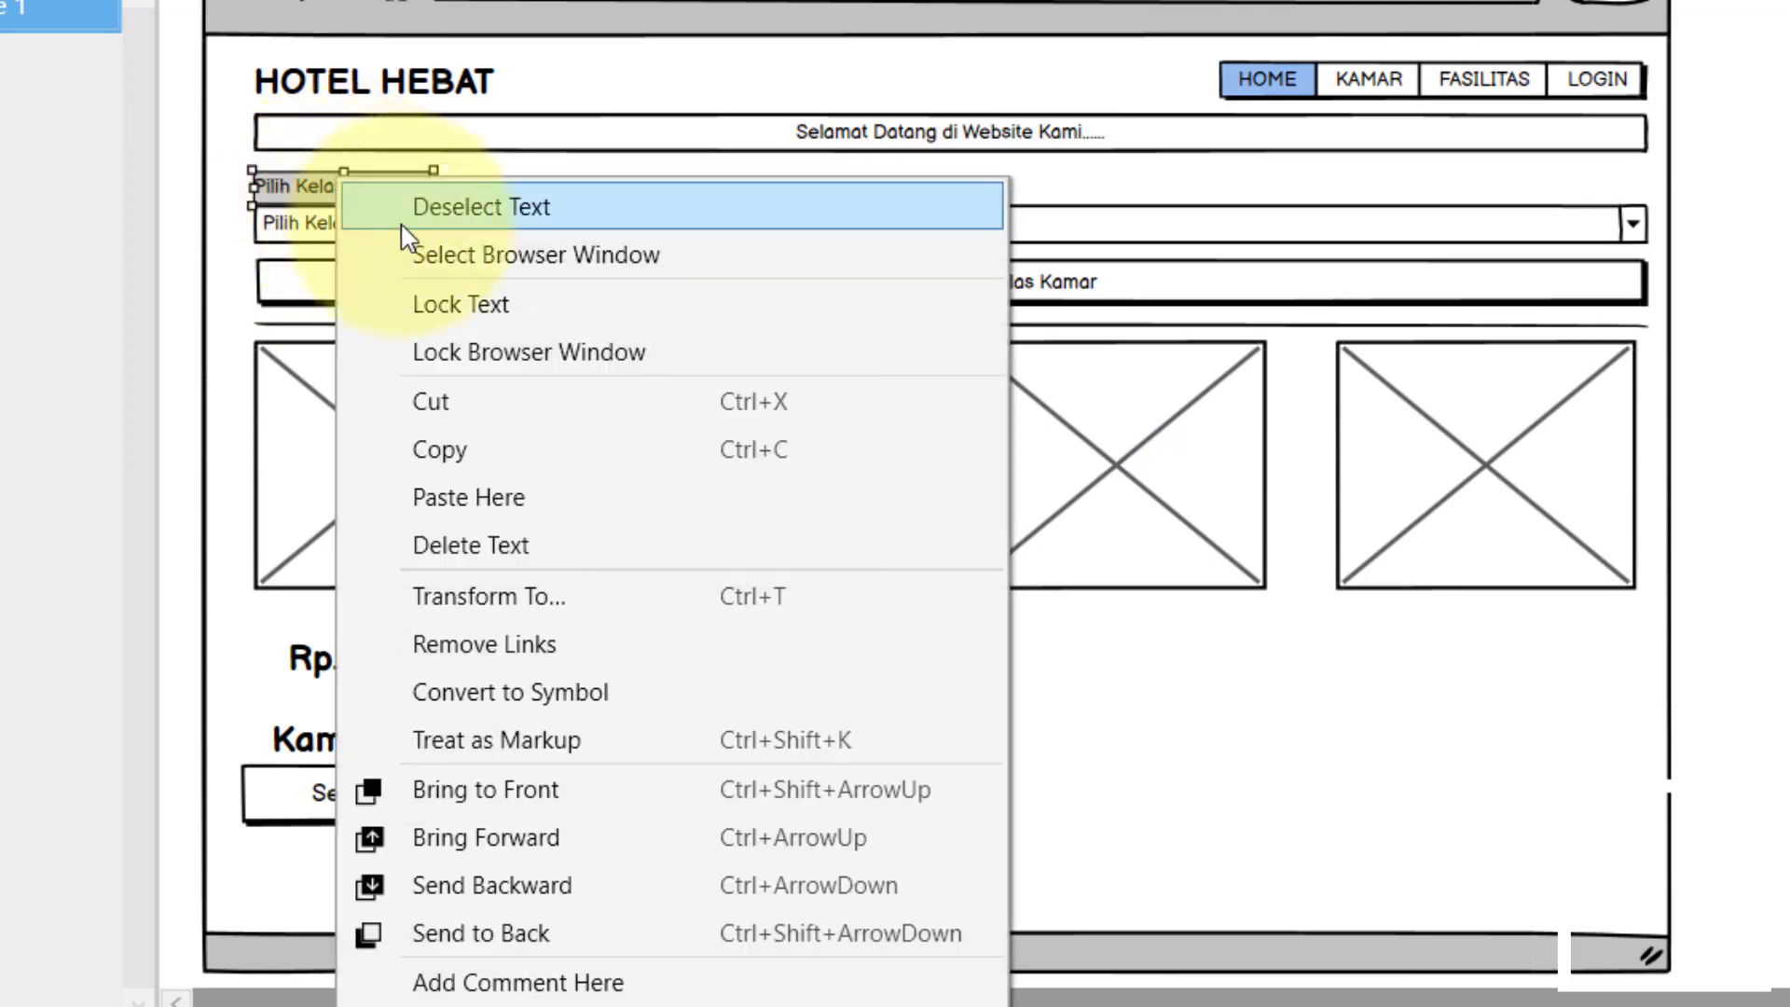
{"action": "left_click", "coordinate": [464, 448]}
{"action": "left_click", "coordinate": [1232, 833]}
{"action": "right_click", "coordinate": [1232, 833]}
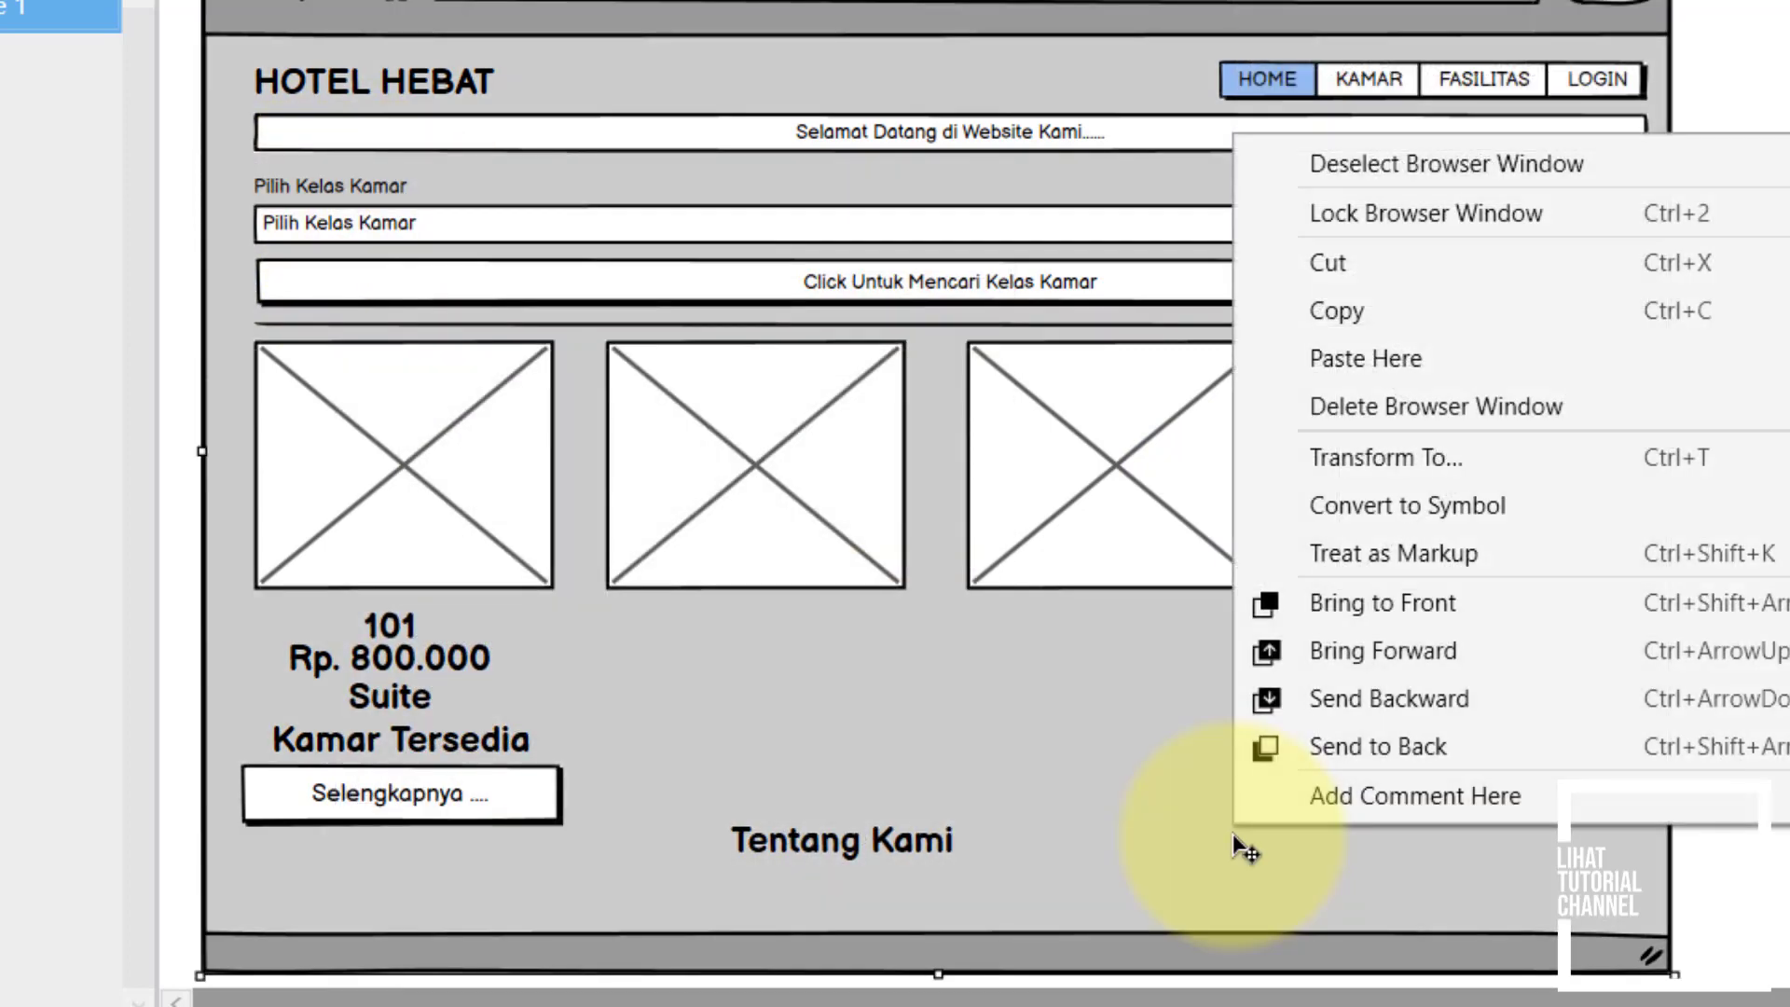
{"action": "left_click", "coordinate": [1389, 361]}
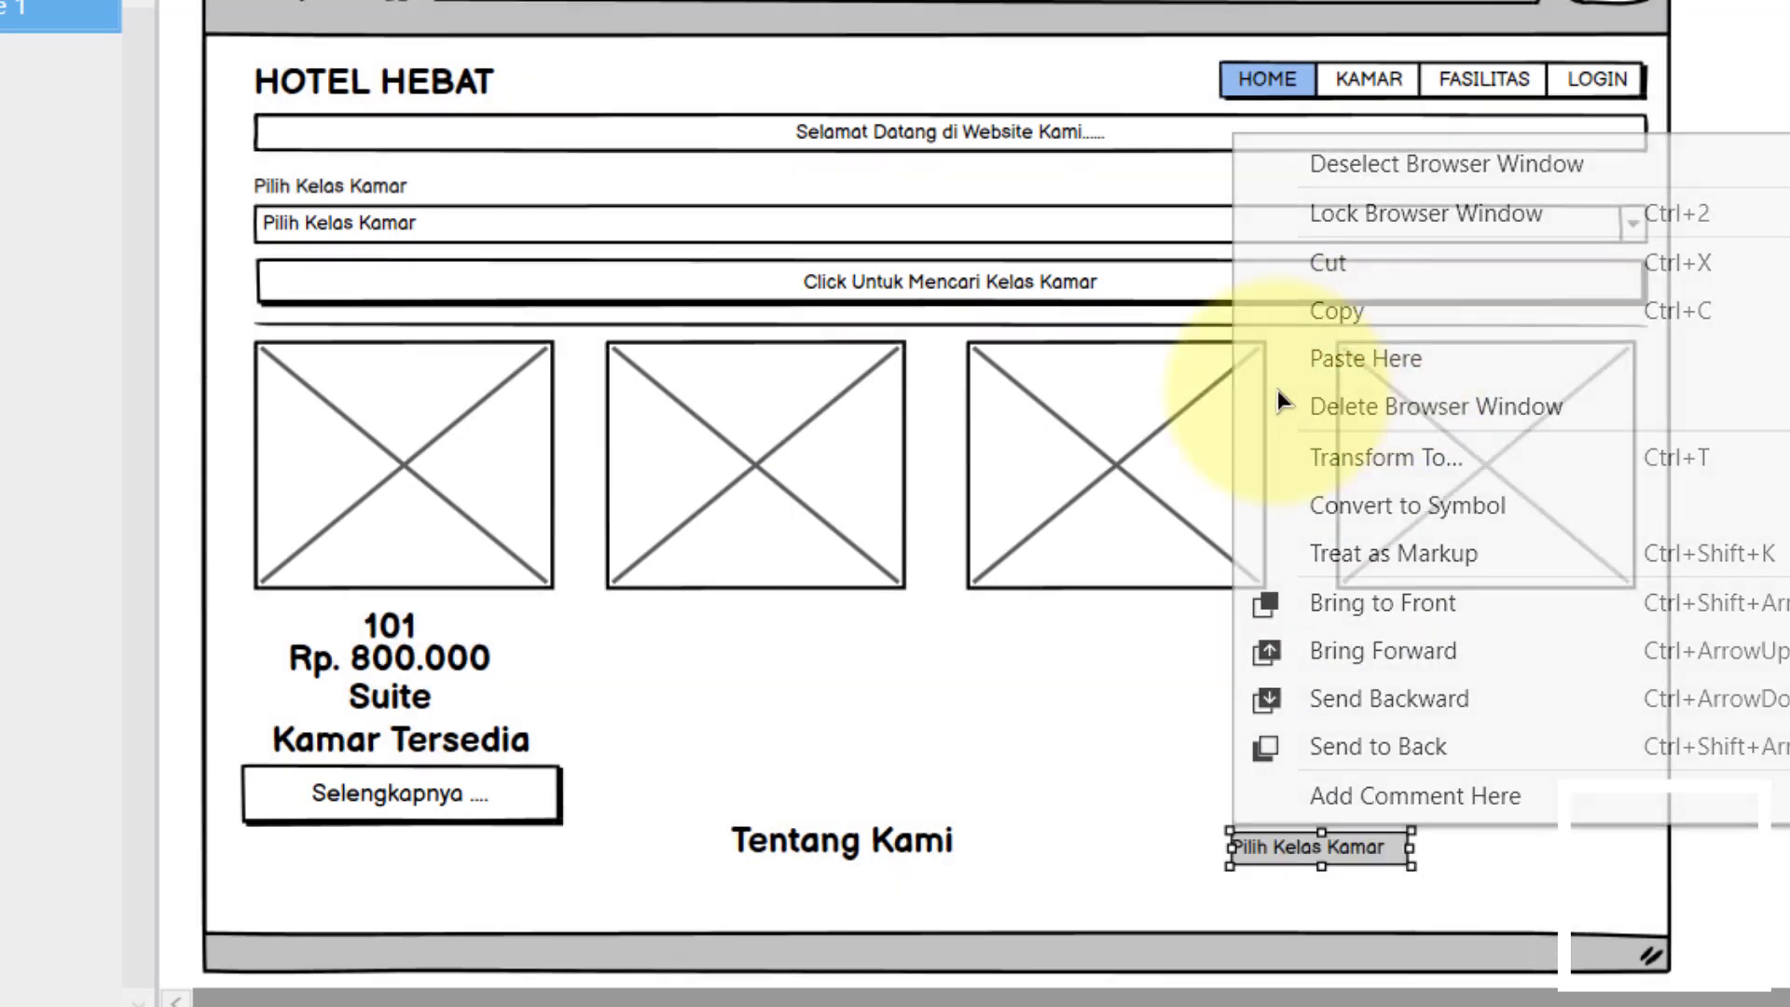
{"action": "left_click_drag", "start_coordinate": [1271, 843], "coordinate": [291, 887]}
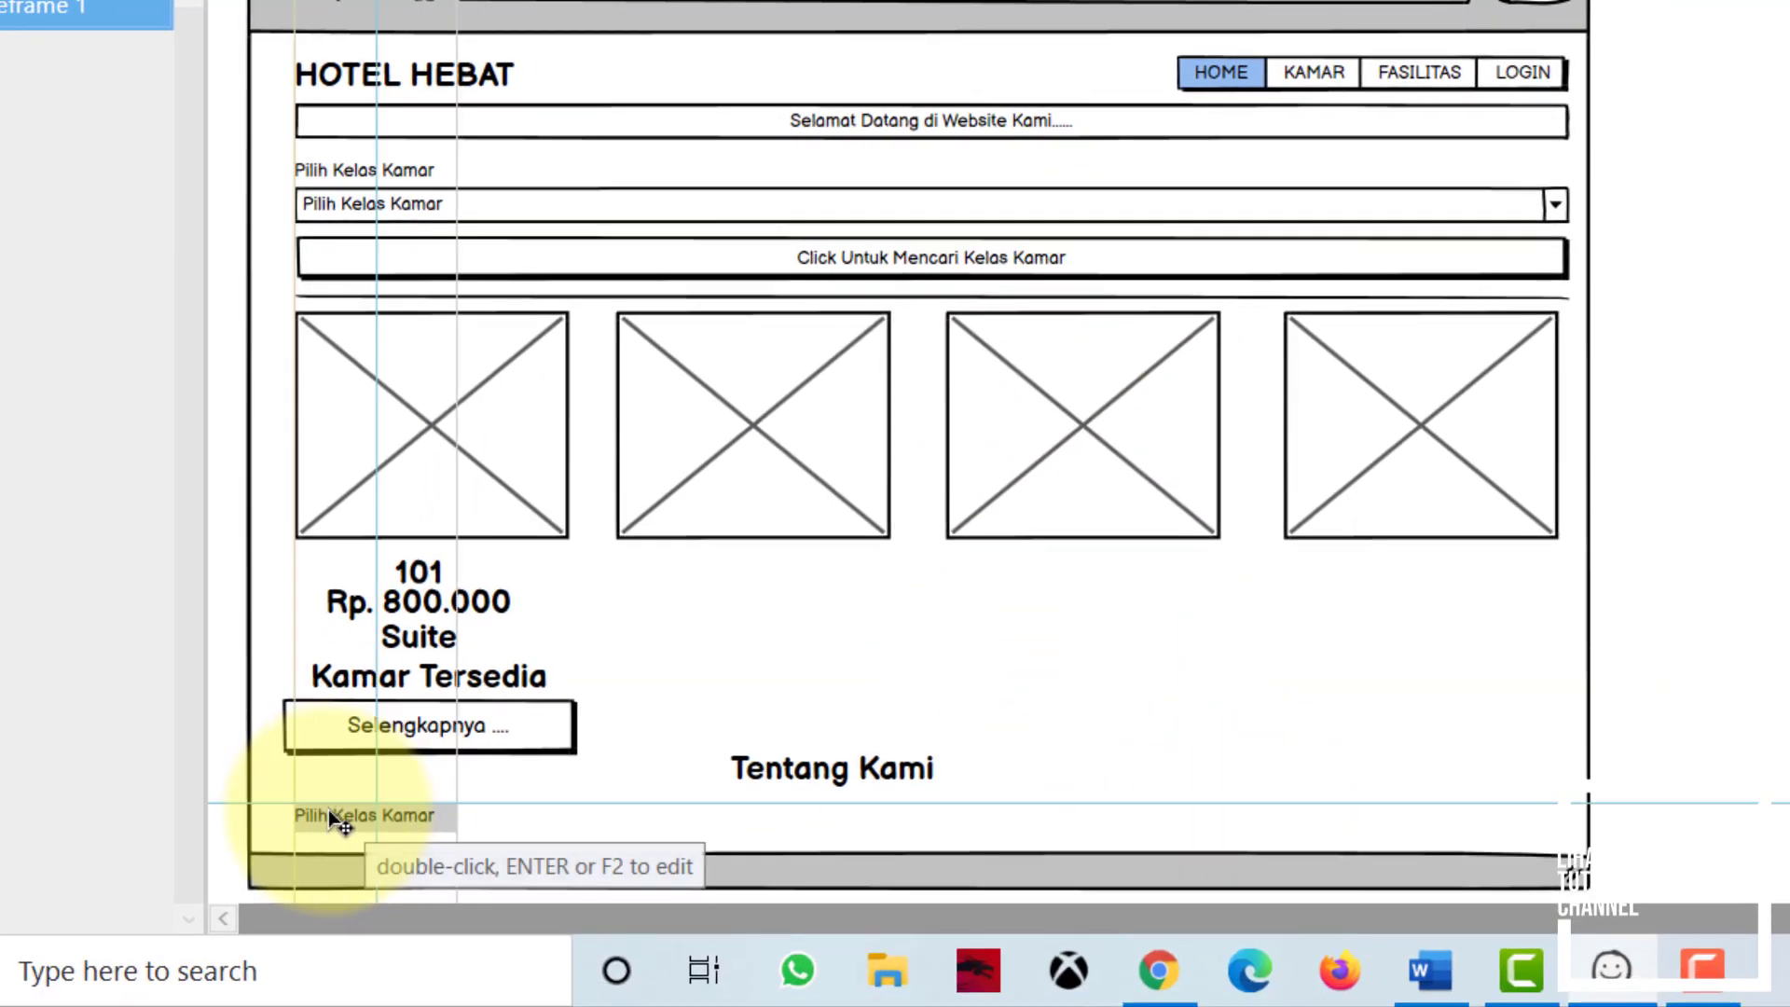
{"action": "left_click_drag", "start_coordinate": [329, 809], "coordinate": [330, 811]}
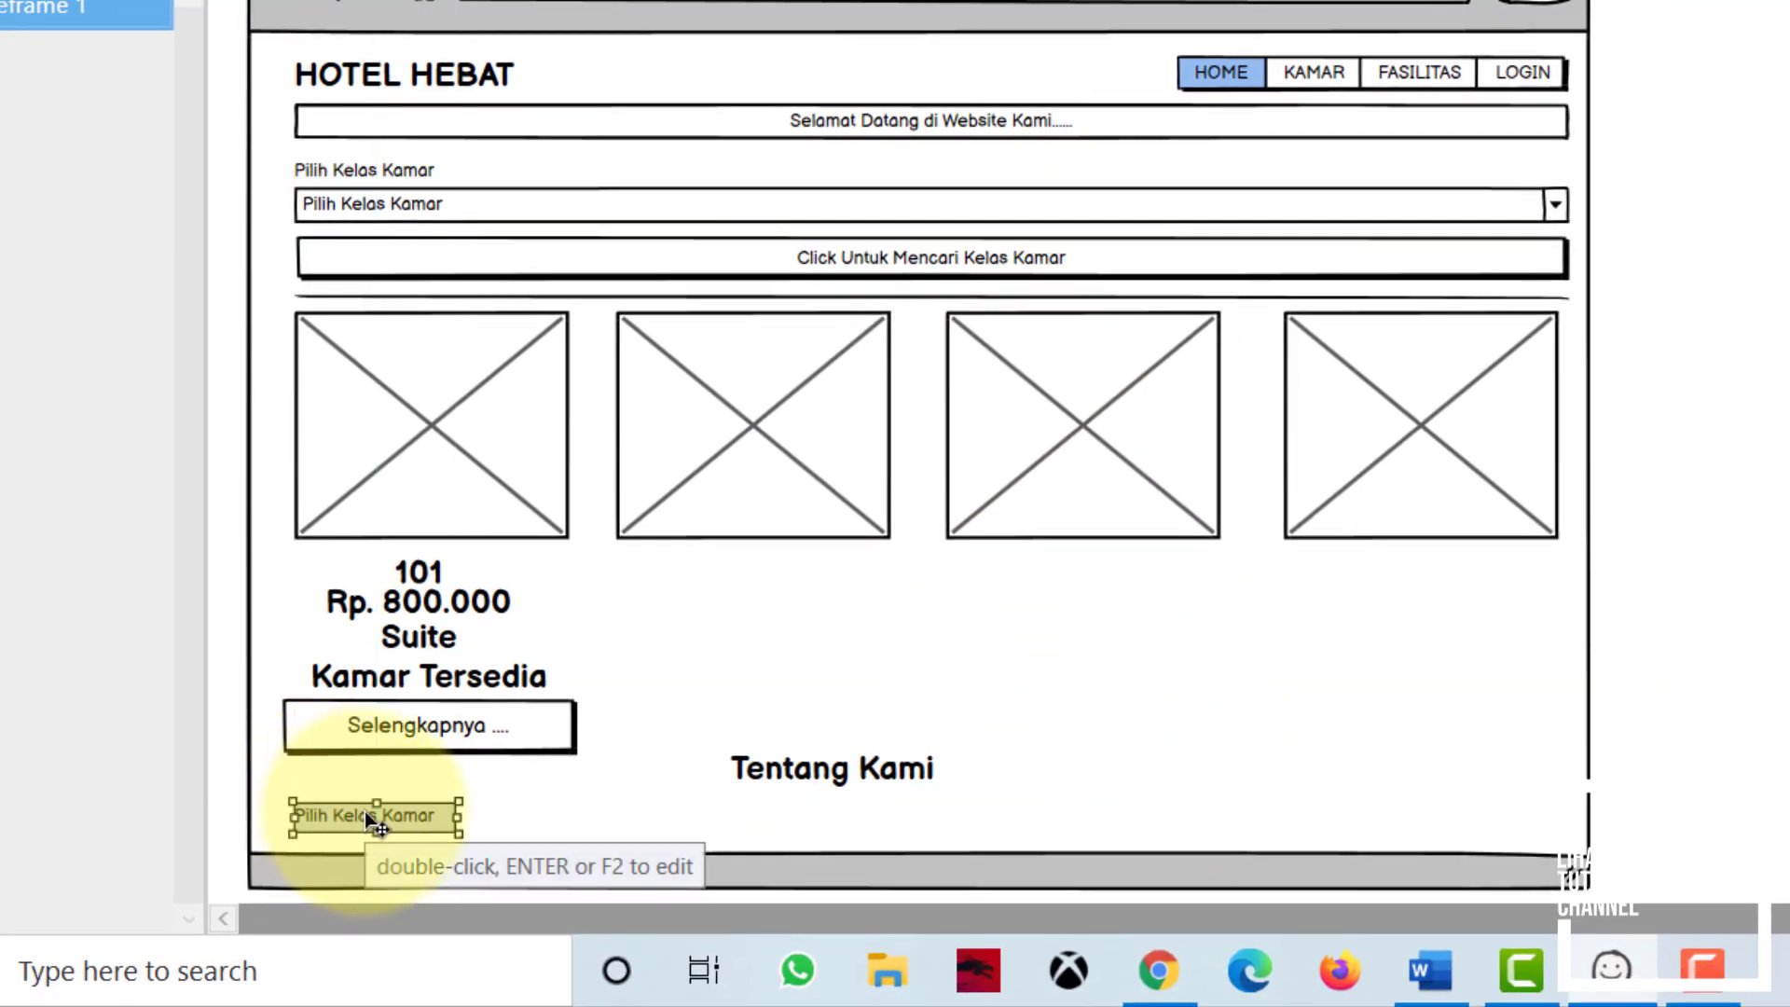
Step: Consult the Word reference and replace the copied label's text with "Lepaskan diri anda ke Hotel Hebat. Dikelilingi oleh pemandangan indah, pengunungan hebat dllll."
{"action": "left_click", "coordinate": [1436, 979]}
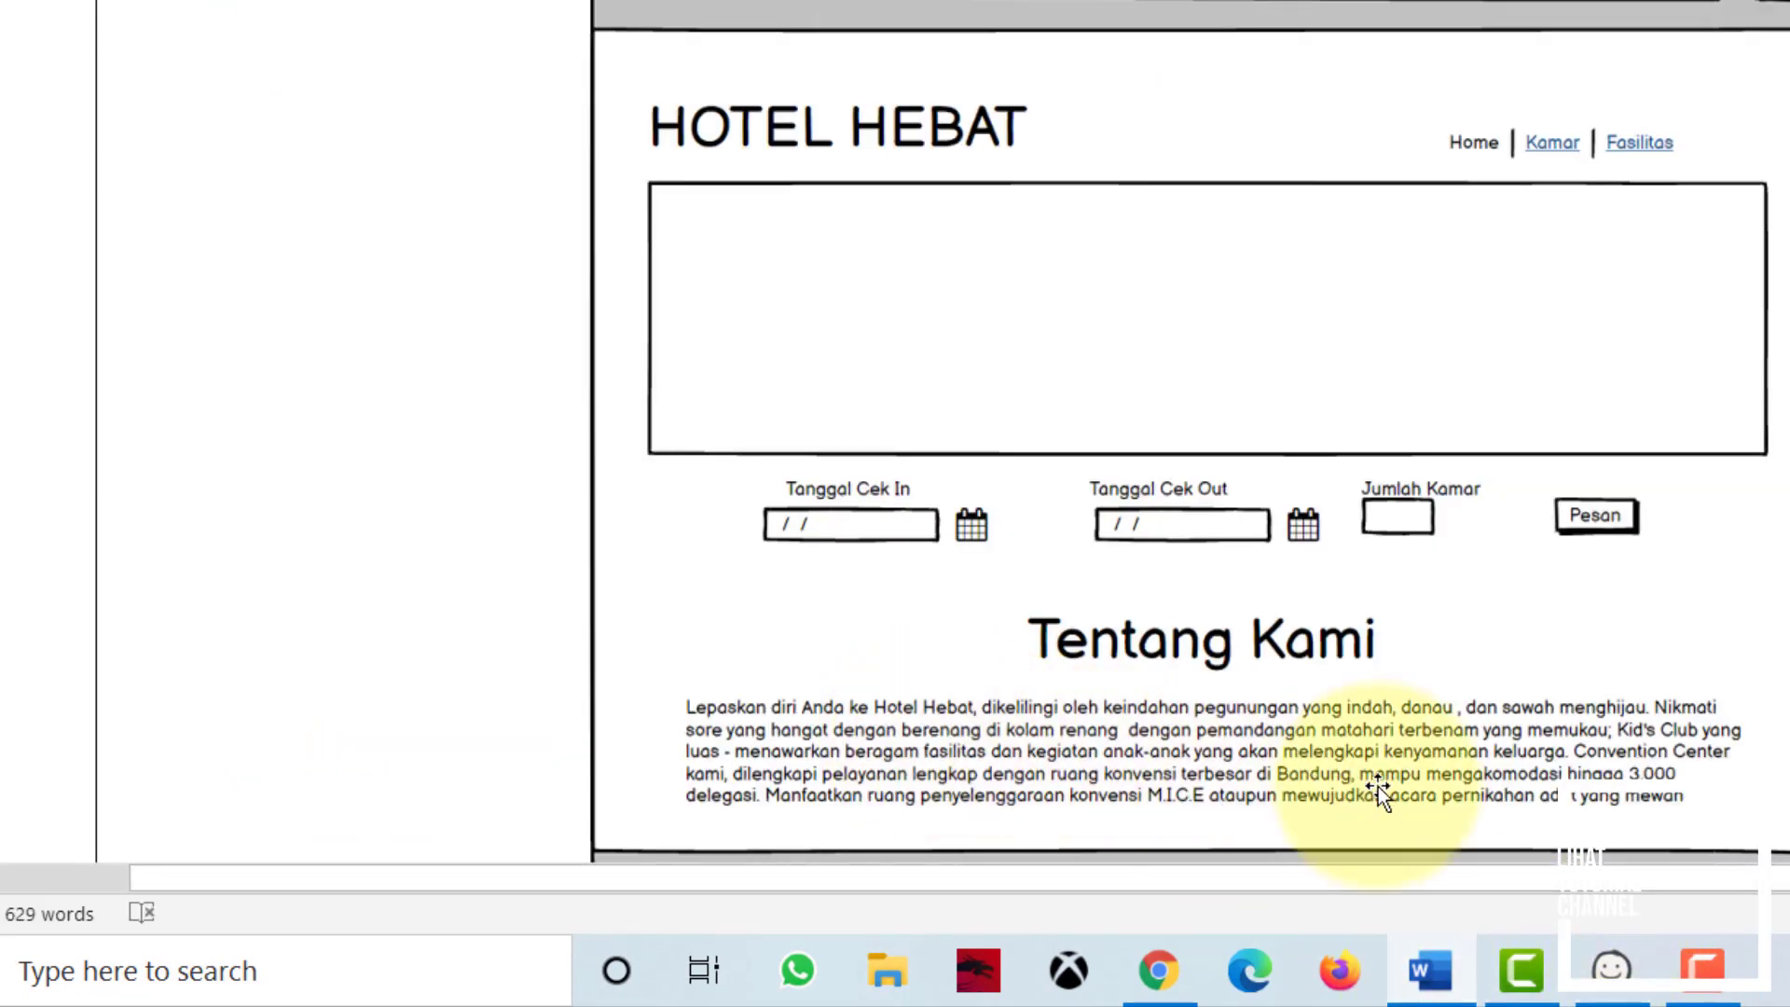
{"action": "left_click", "coordinate": [1609, 975]}
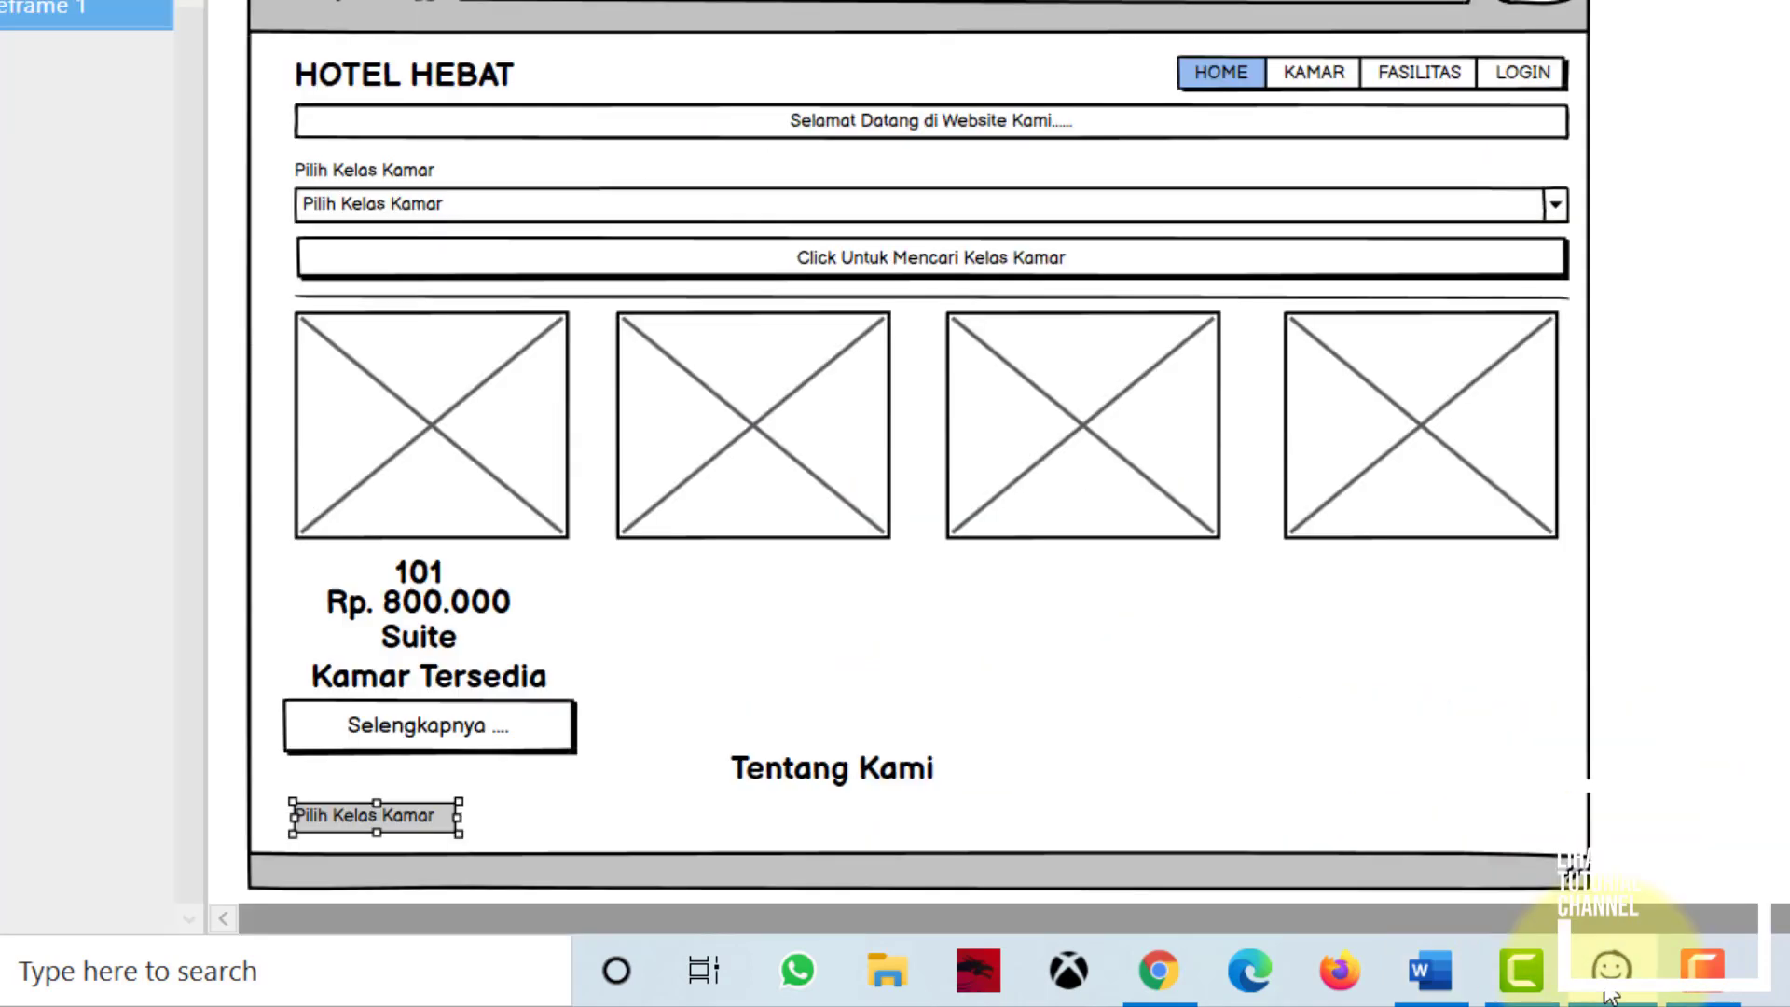
{"action": "double_click", "coordinate": [440, 815]}
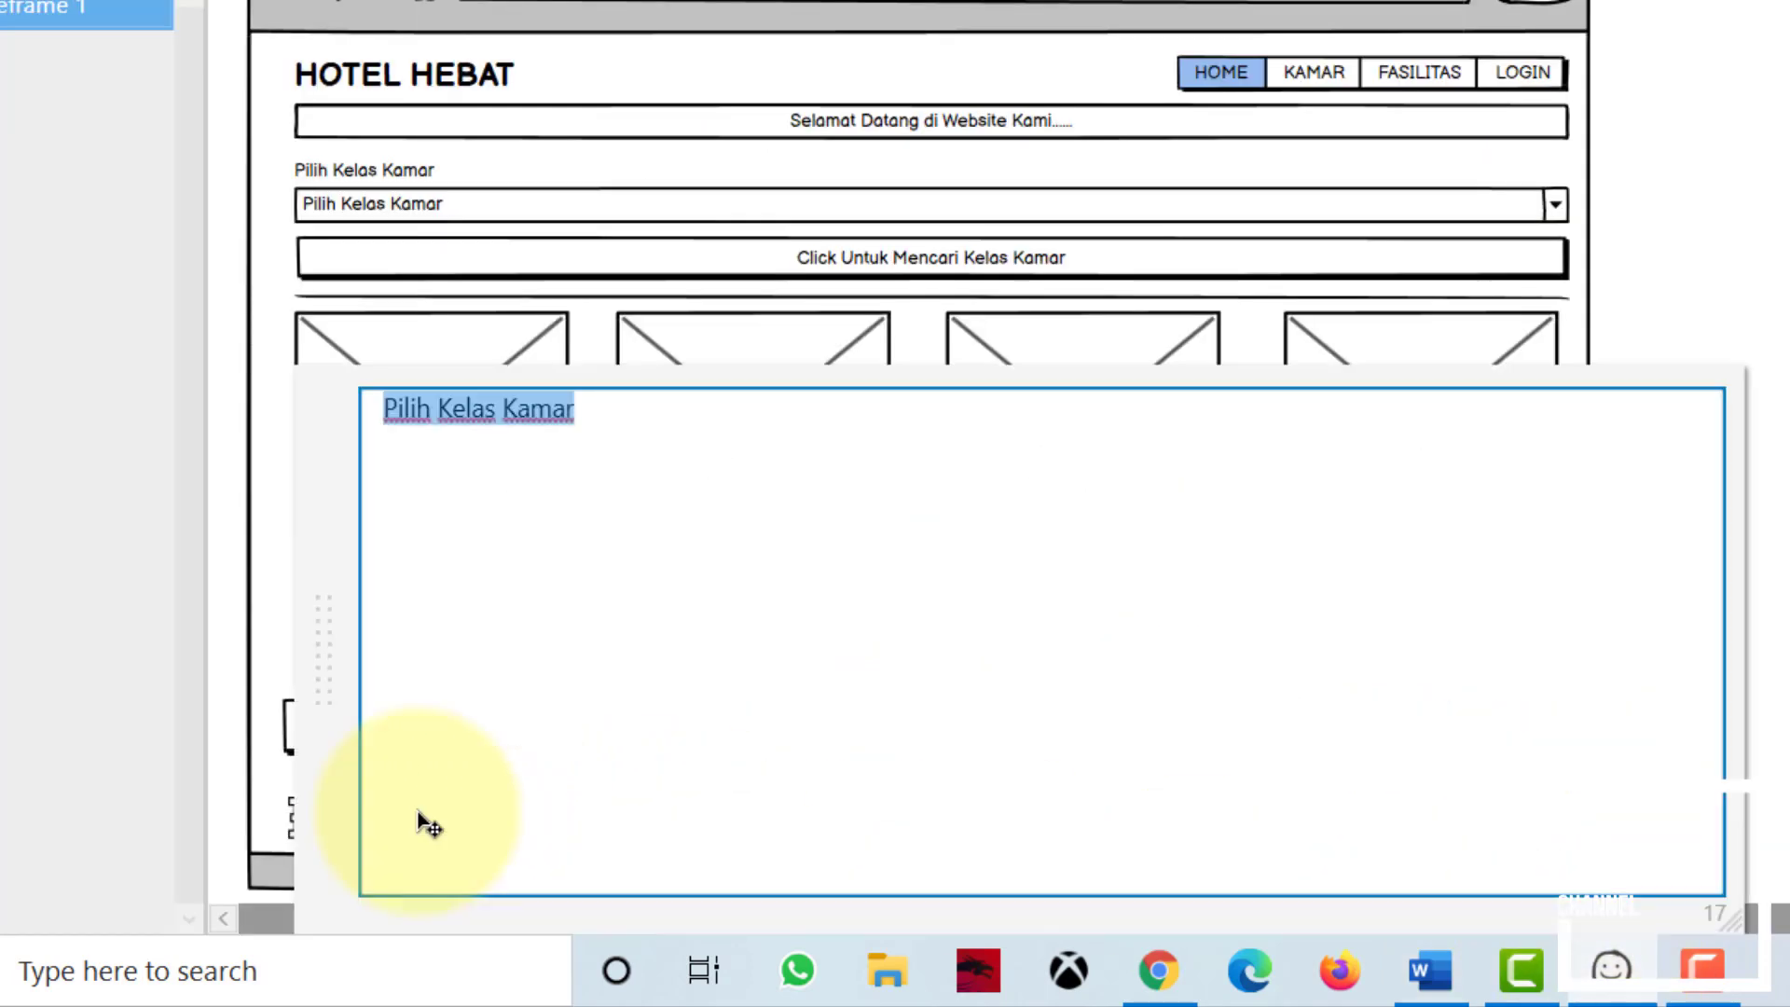
{"action": "type", "text": "Lepaskan di"}
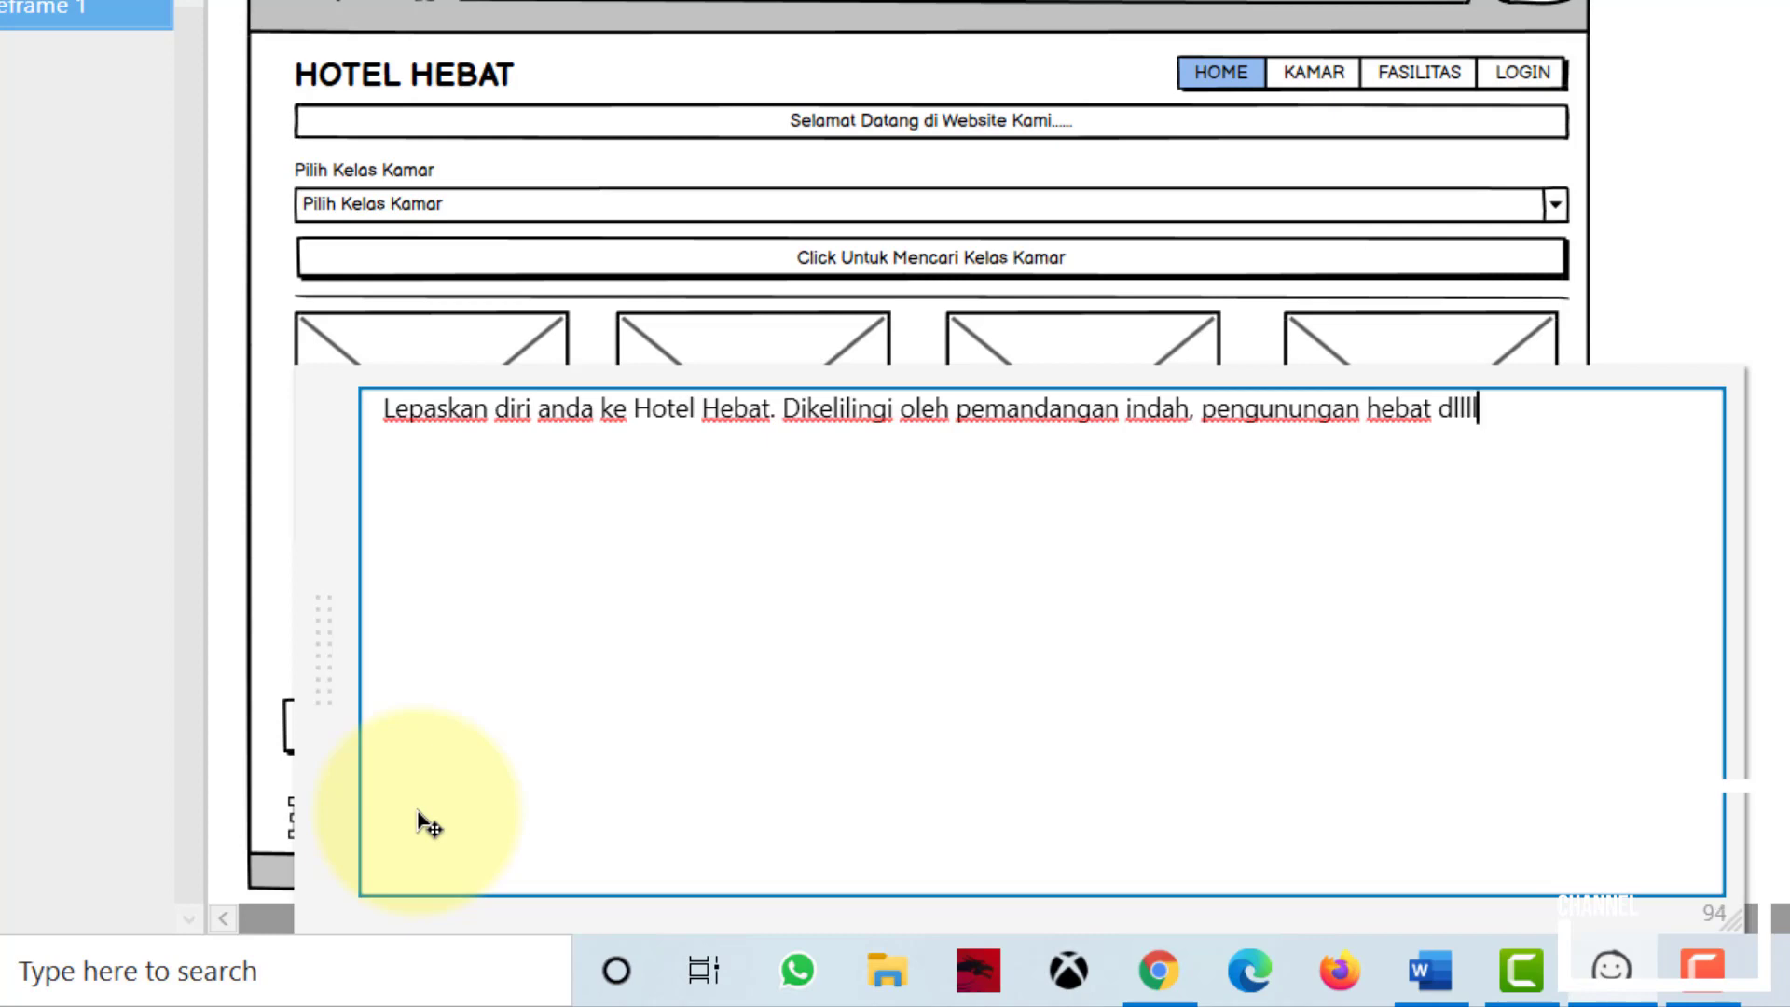
{"action": "type", "text": "."}
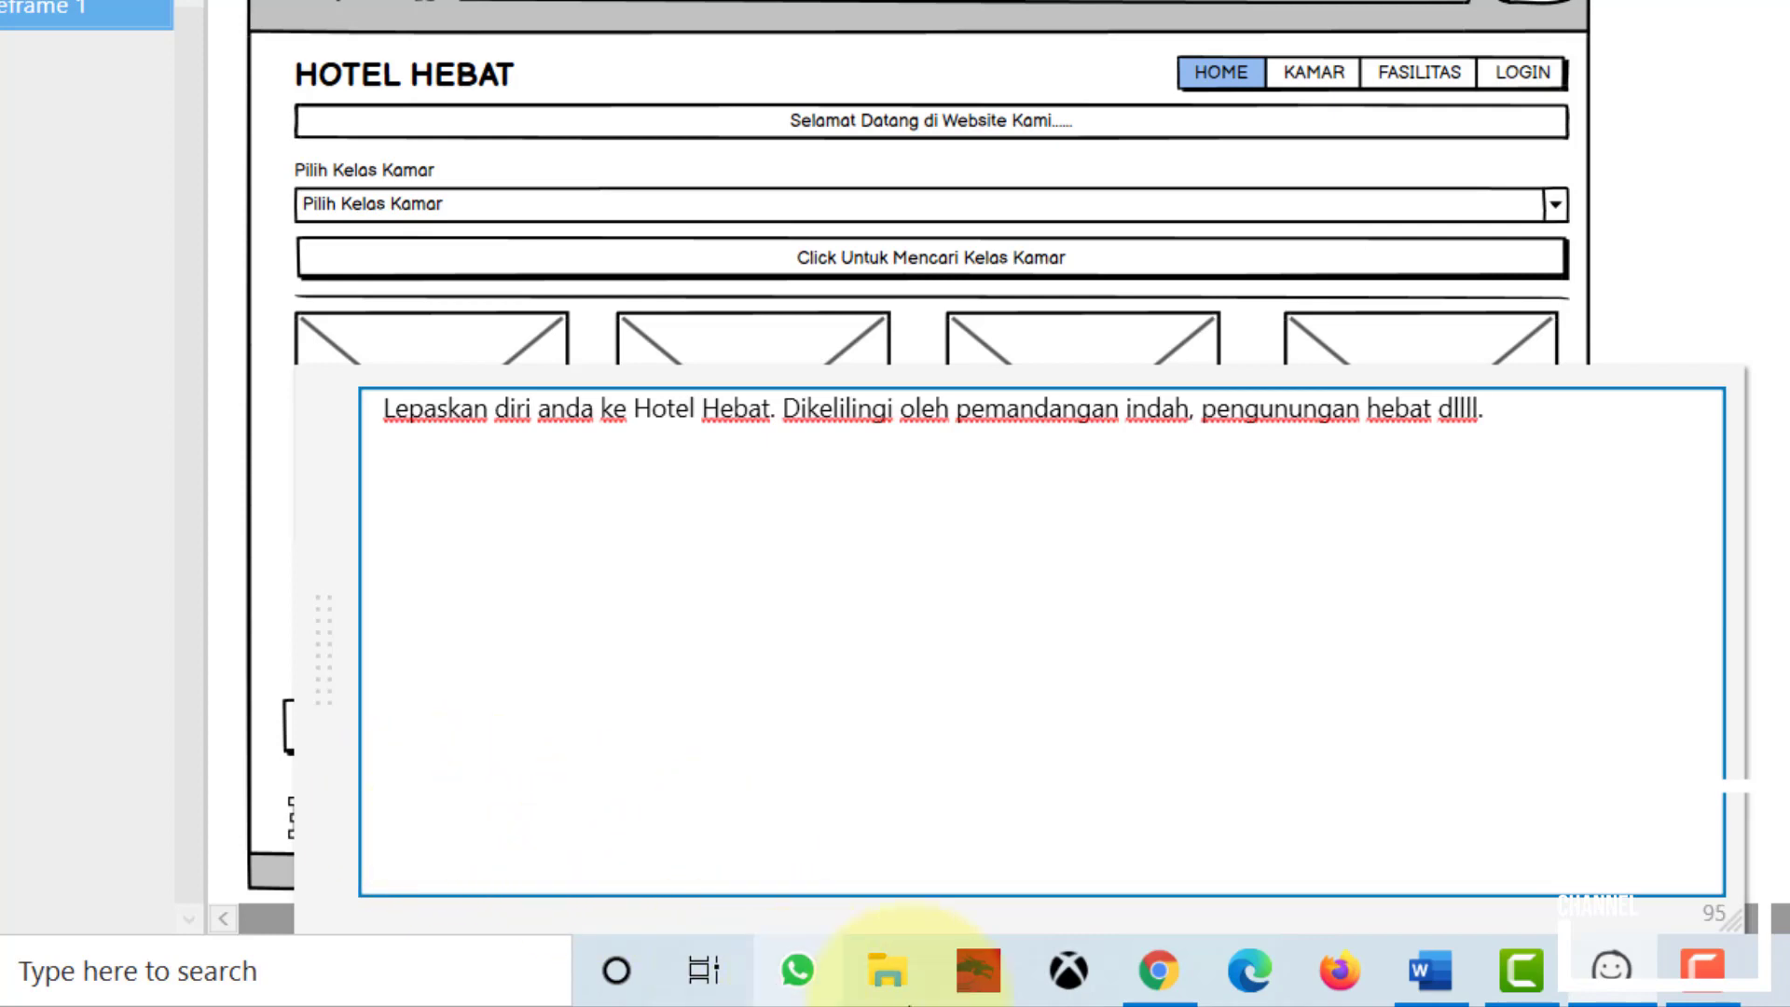
Step: Fill out the description by copying its text and repeating it five more times within the same text element
{"action": "left_click_drag", "start_coordinate": [1446, 489], "coordinate": [353, 411]}
{"action": "left_click", "coordinate": [1529, 413]}
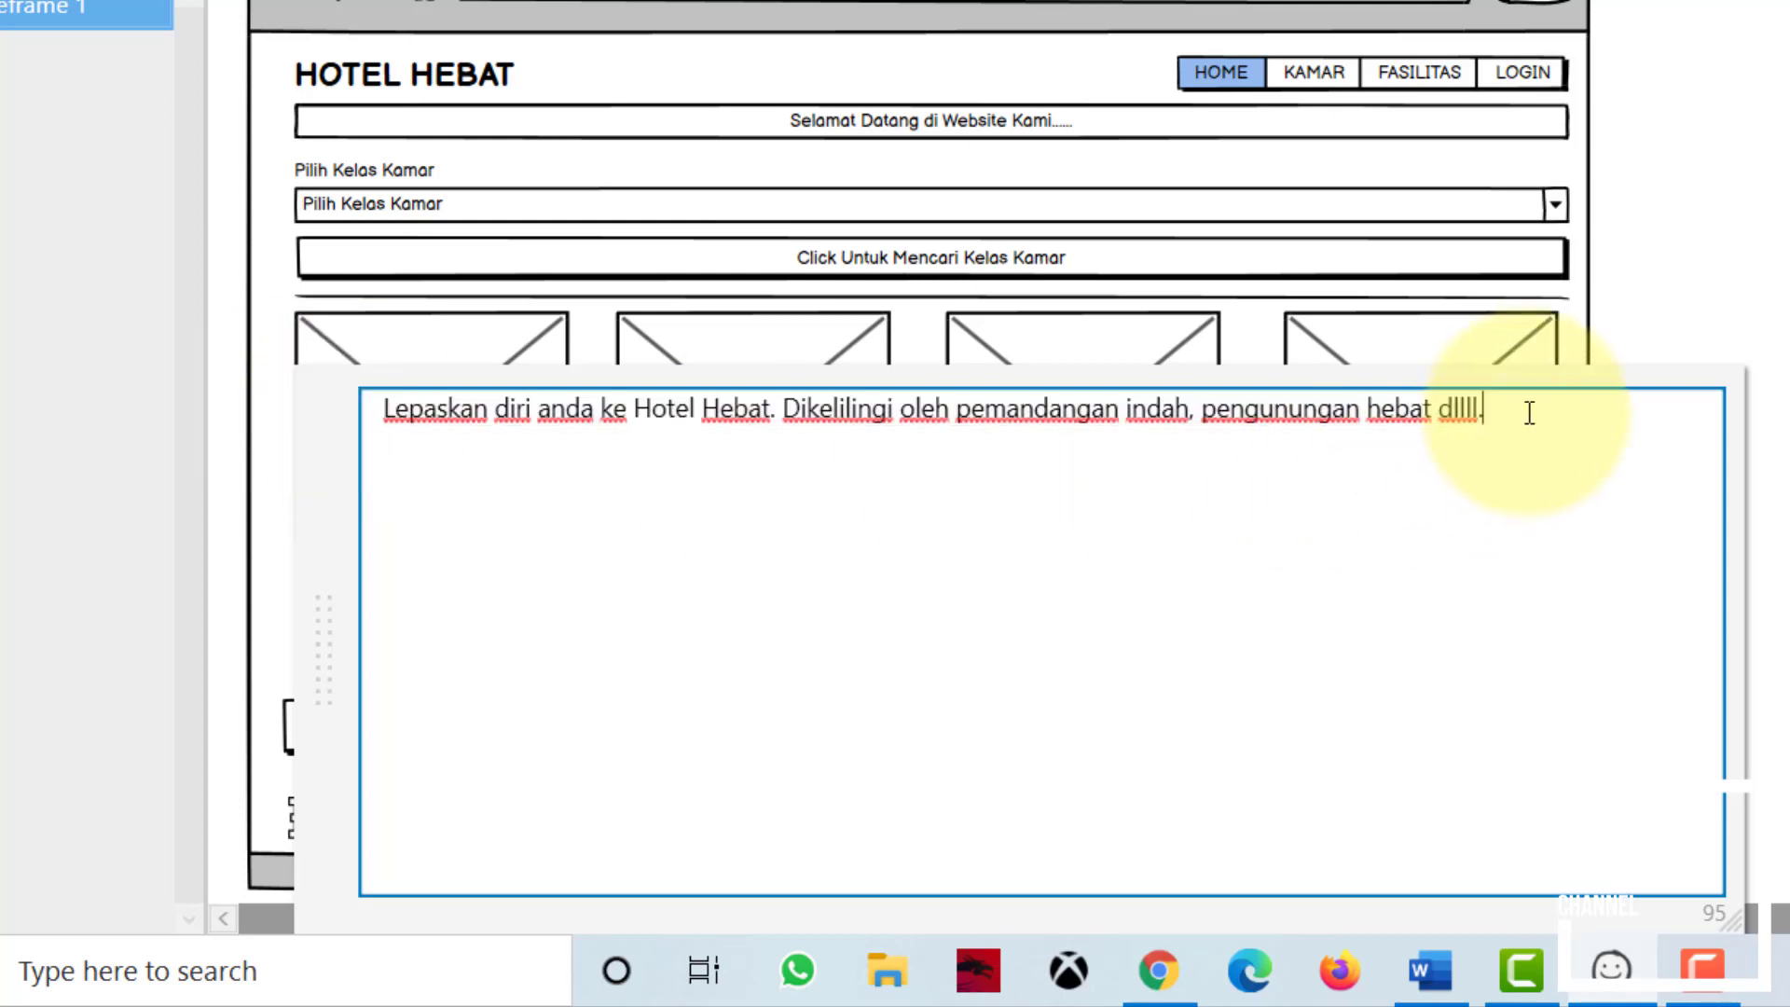
{"action": "key", "text": "ctrl+v"}
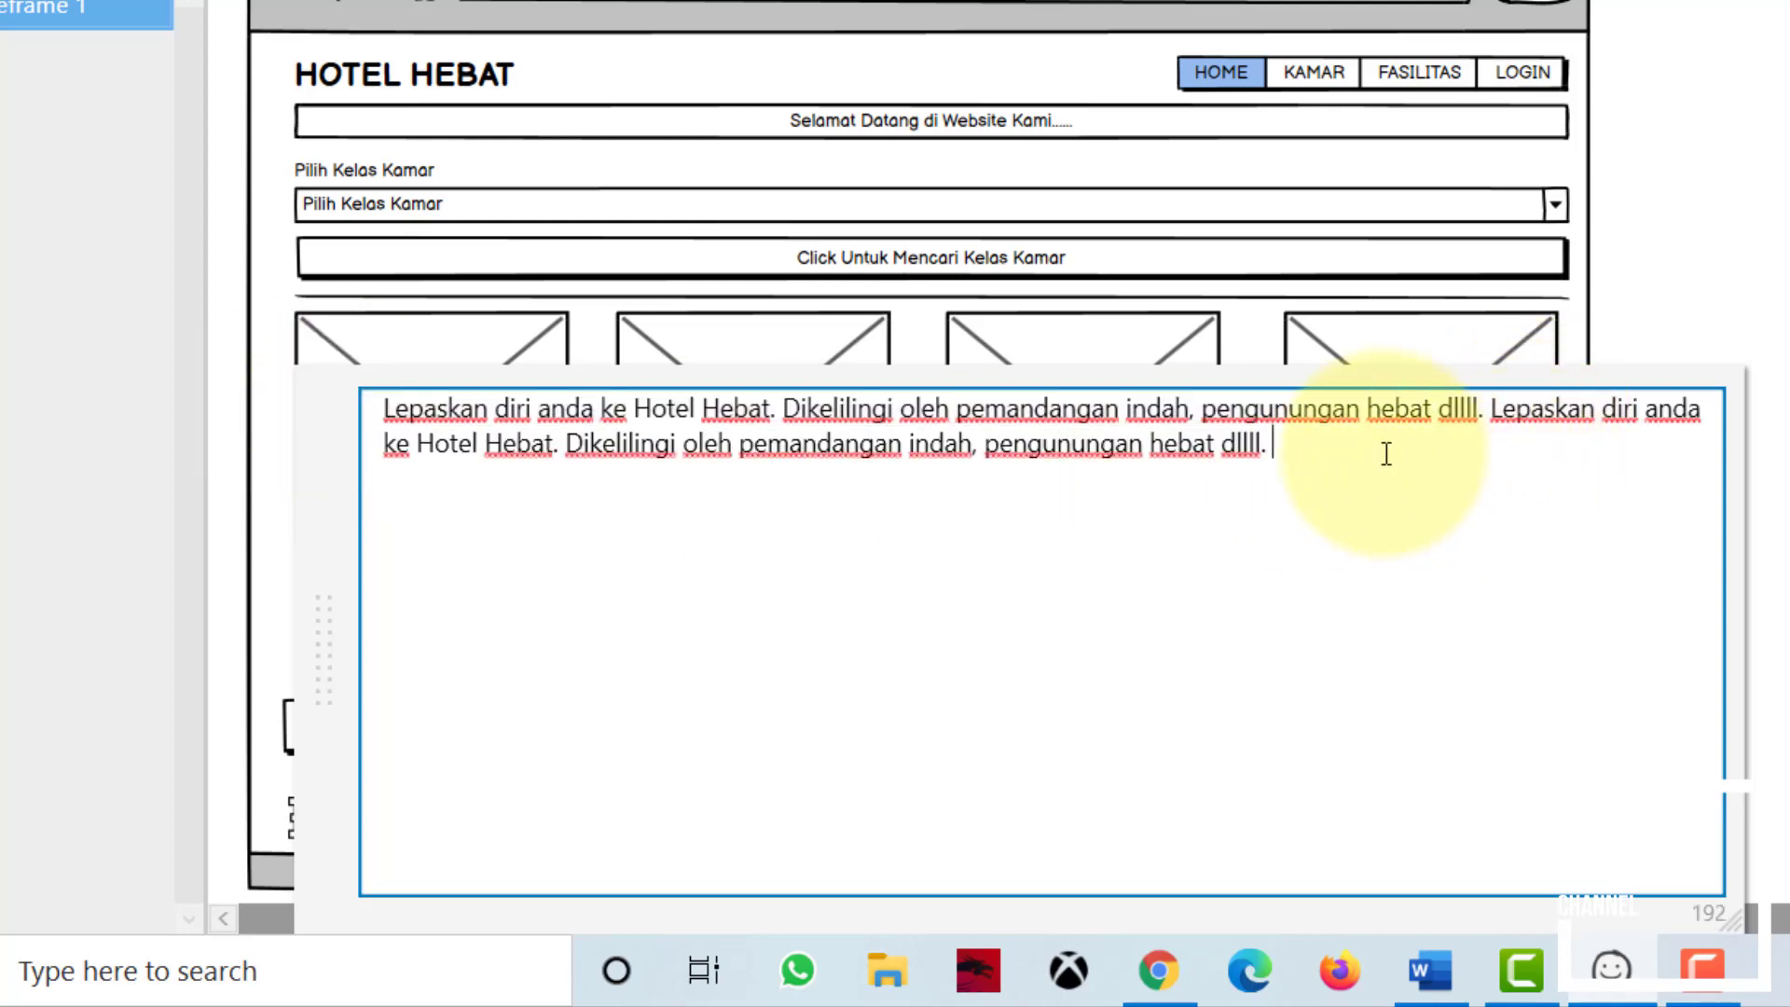
{"action": "key", "text": "ctrl+v"}
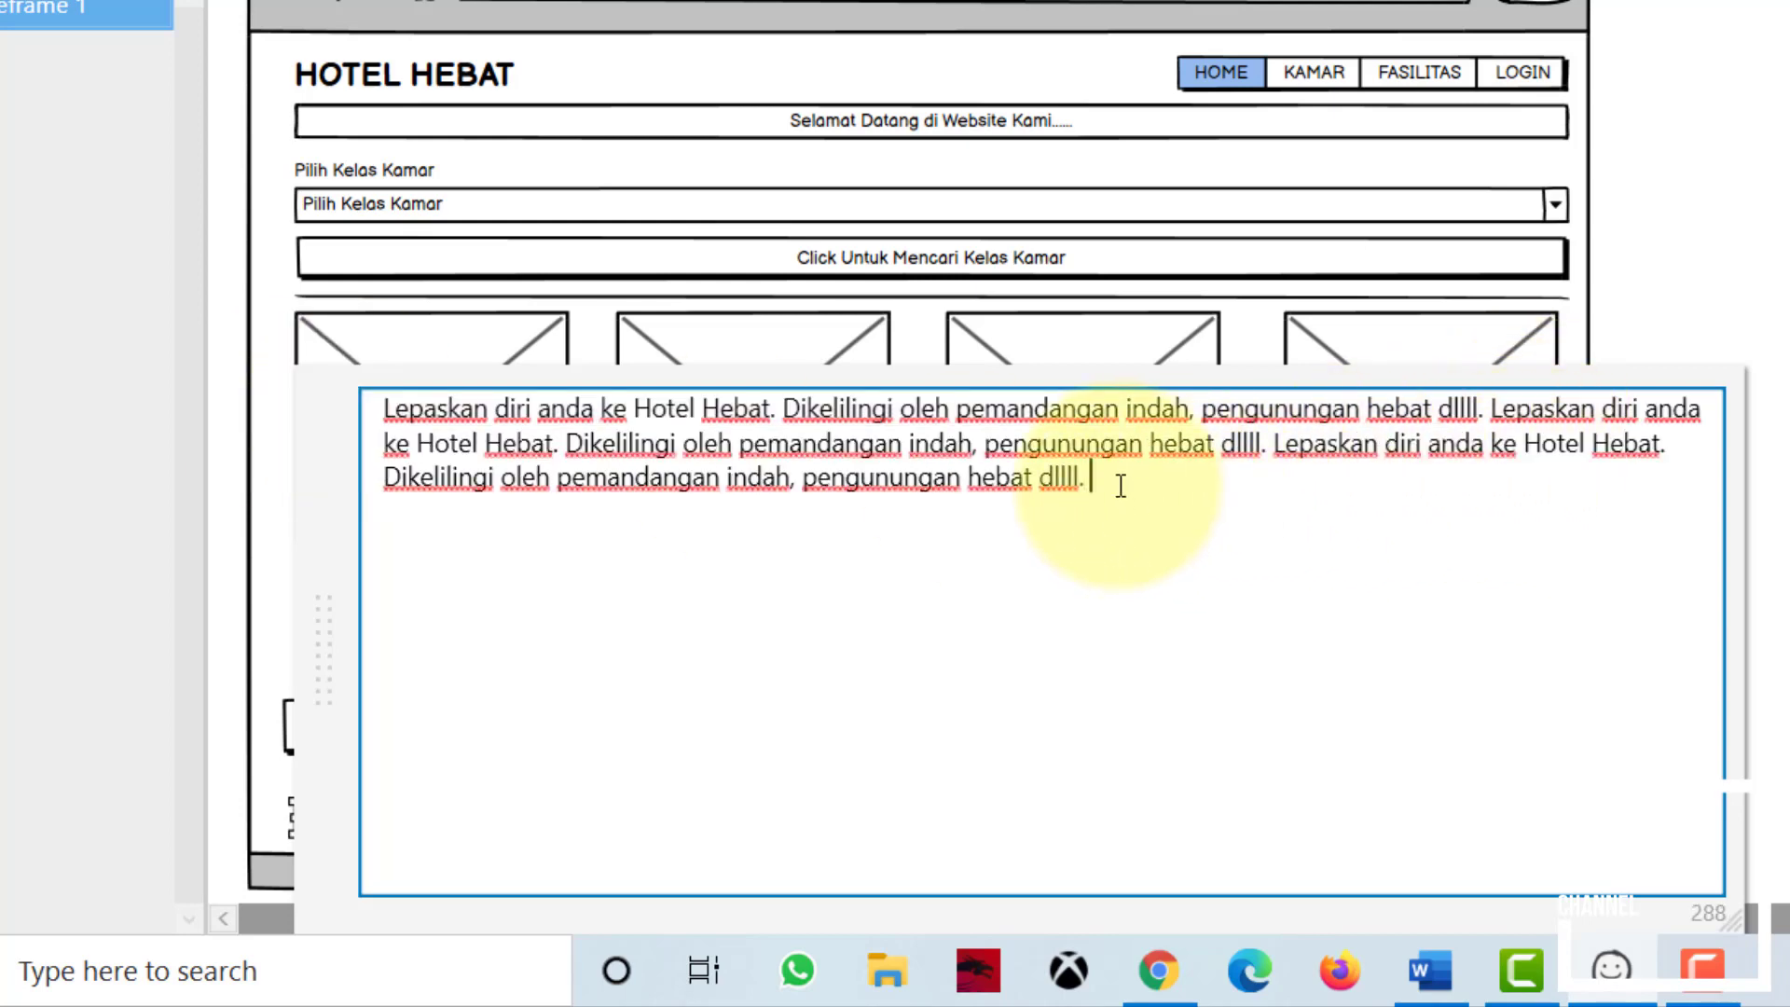
{"action": "key", "text": "ctrl+v"}
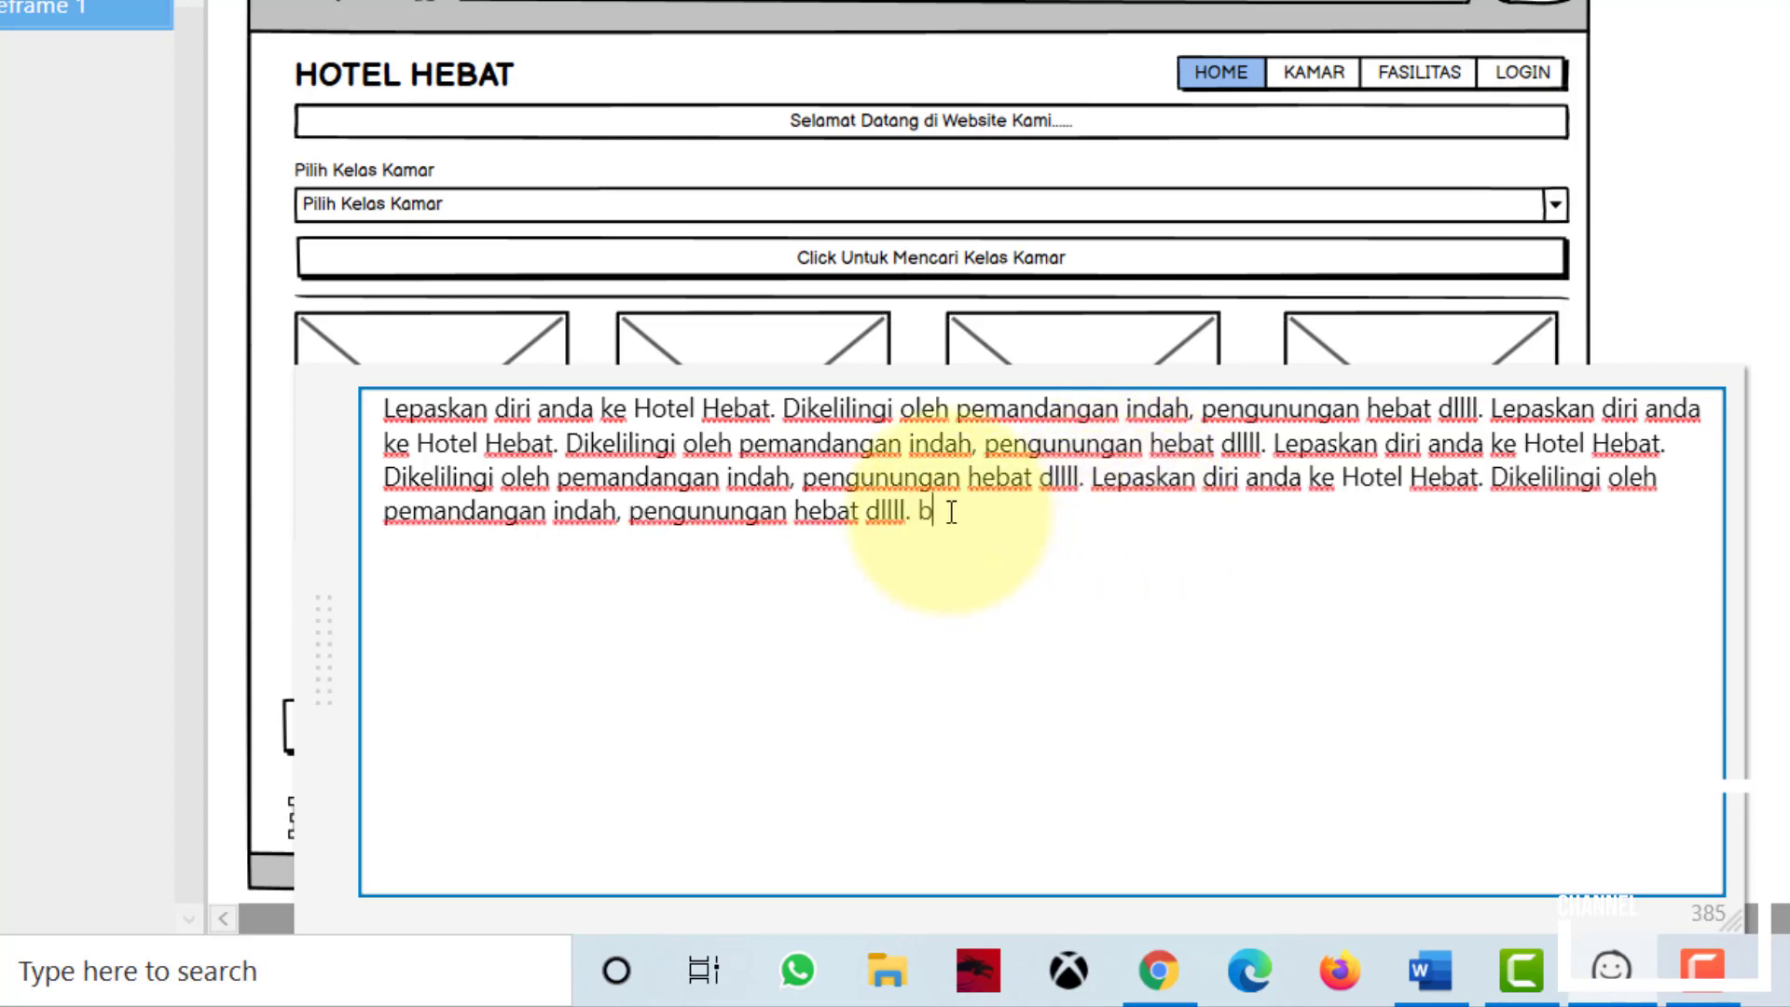
{"action": "key", "text": "ctrl+v"}
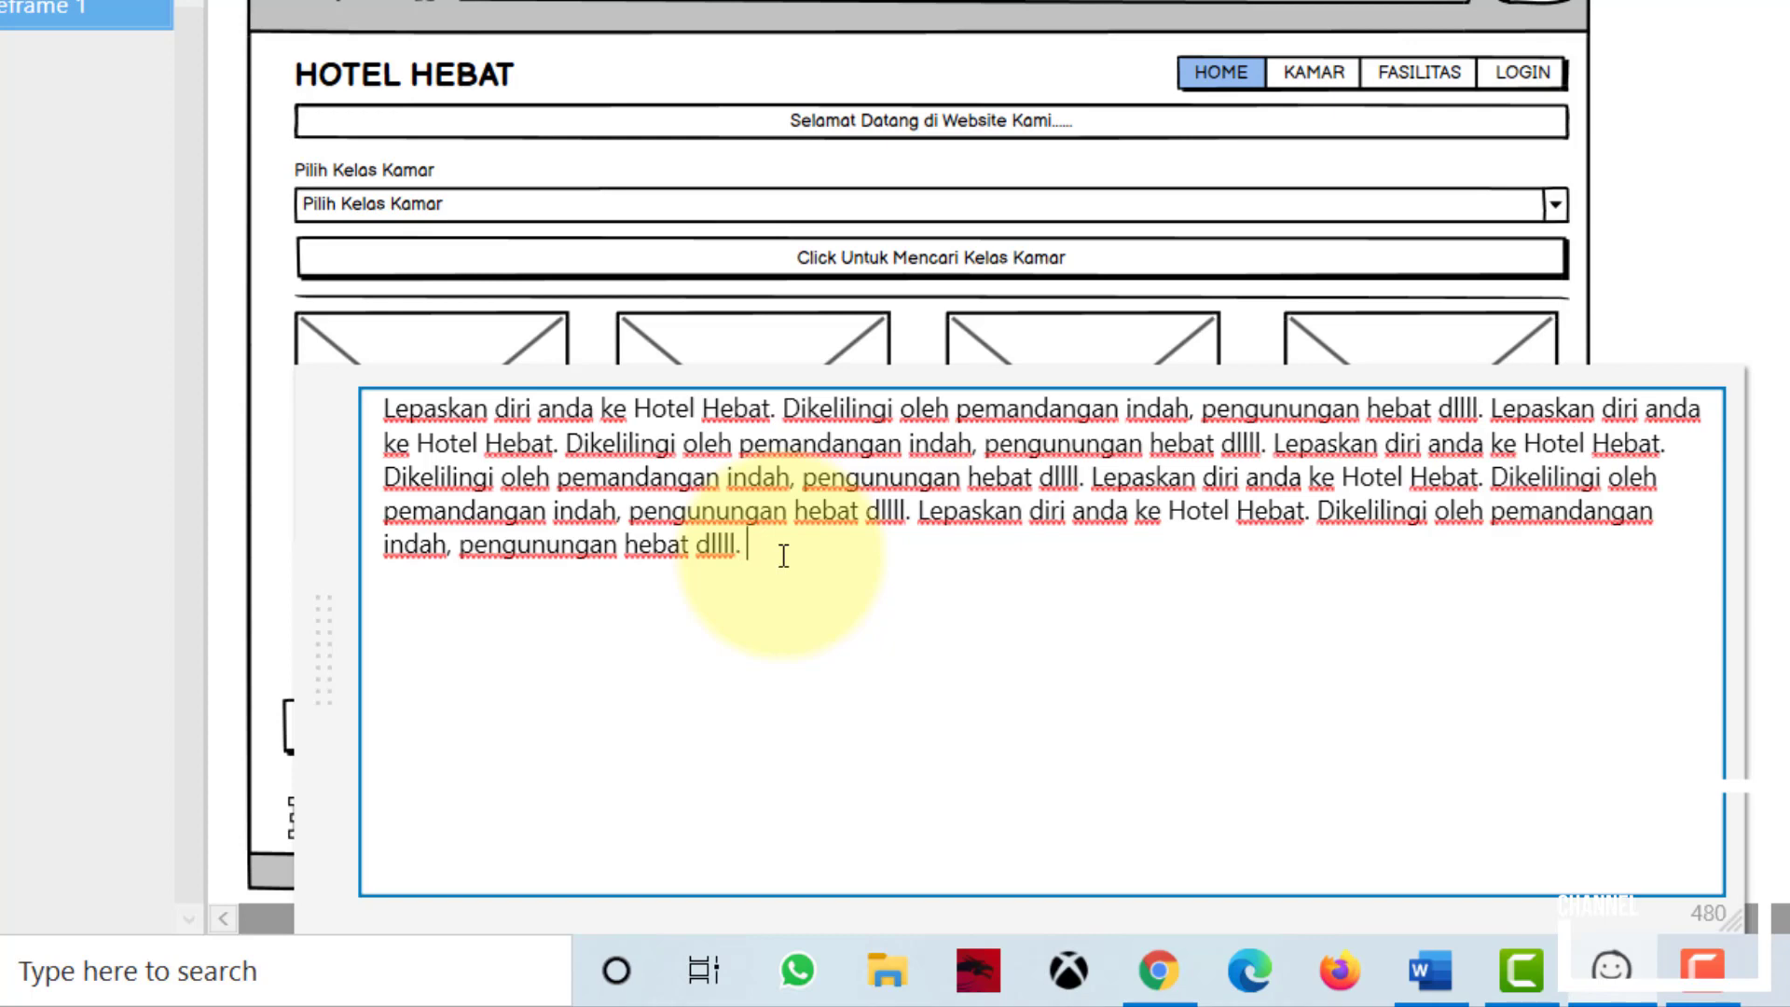
{"action": "key", "text": "ctrl+v"}
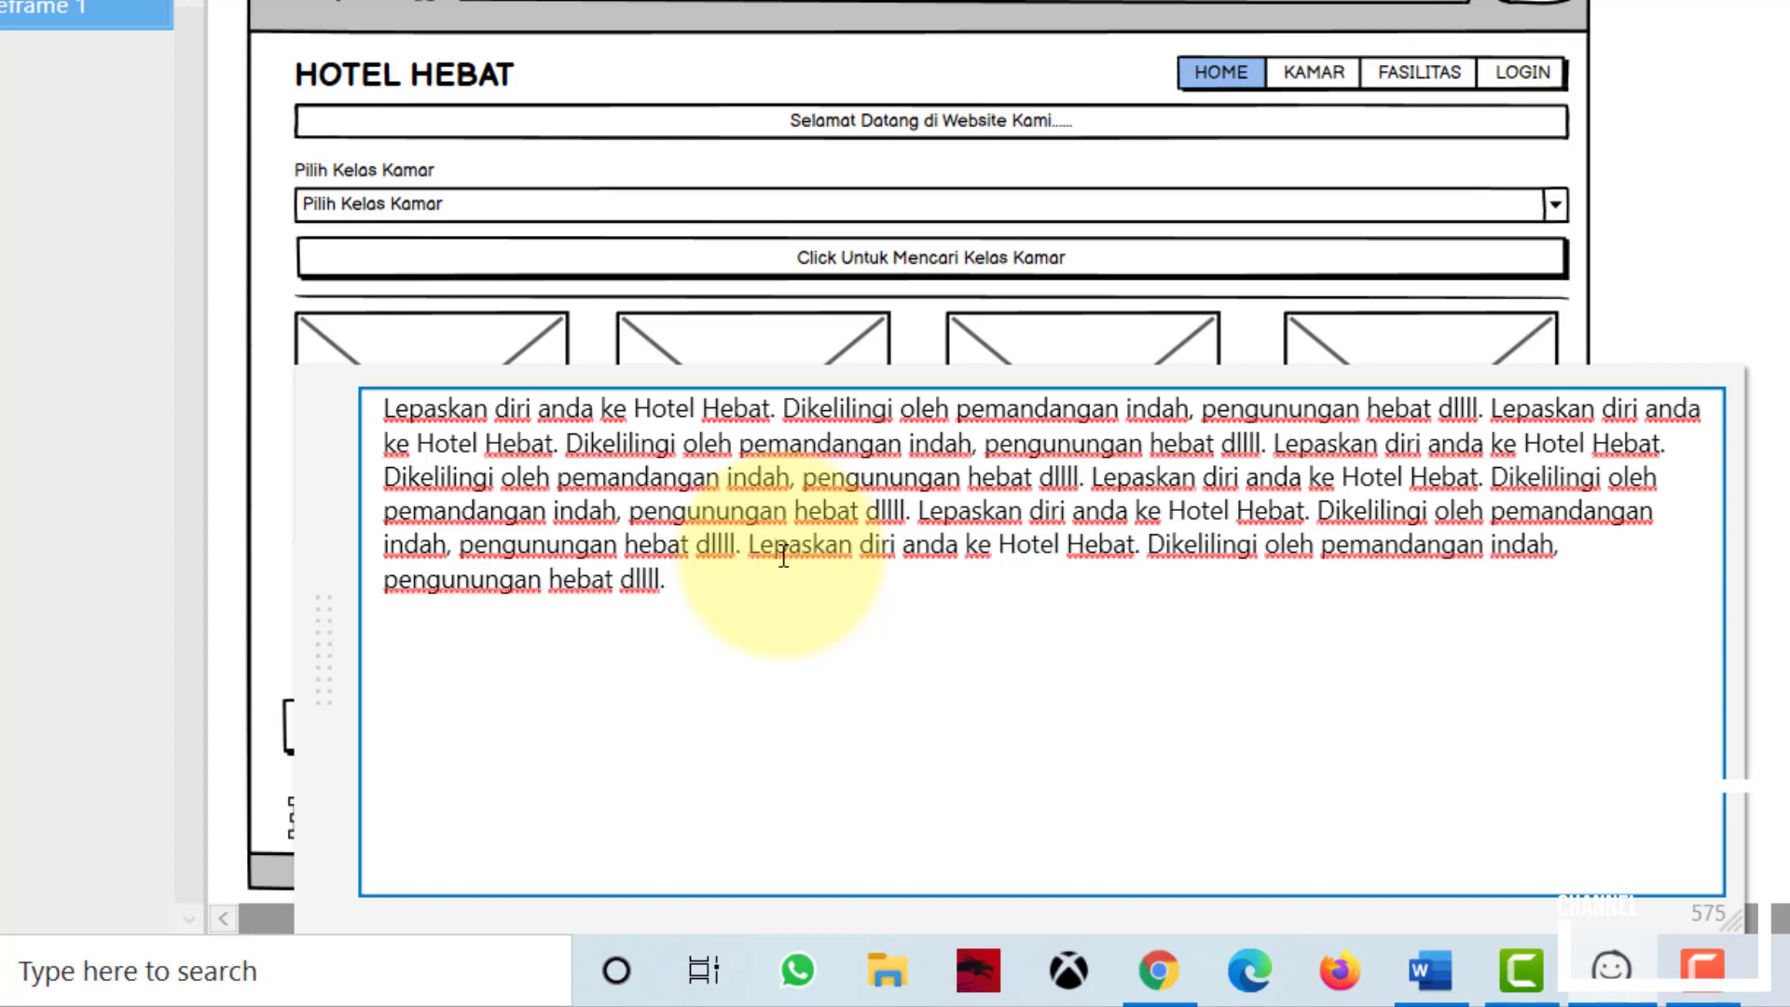
{"action": "left_click", "coordinate": [1776, 694]}
Step: Widen the description text to the full content width and extend its upper edge so that all its lines fit
{"action": "left_click", "coordinate": [409, 832]}
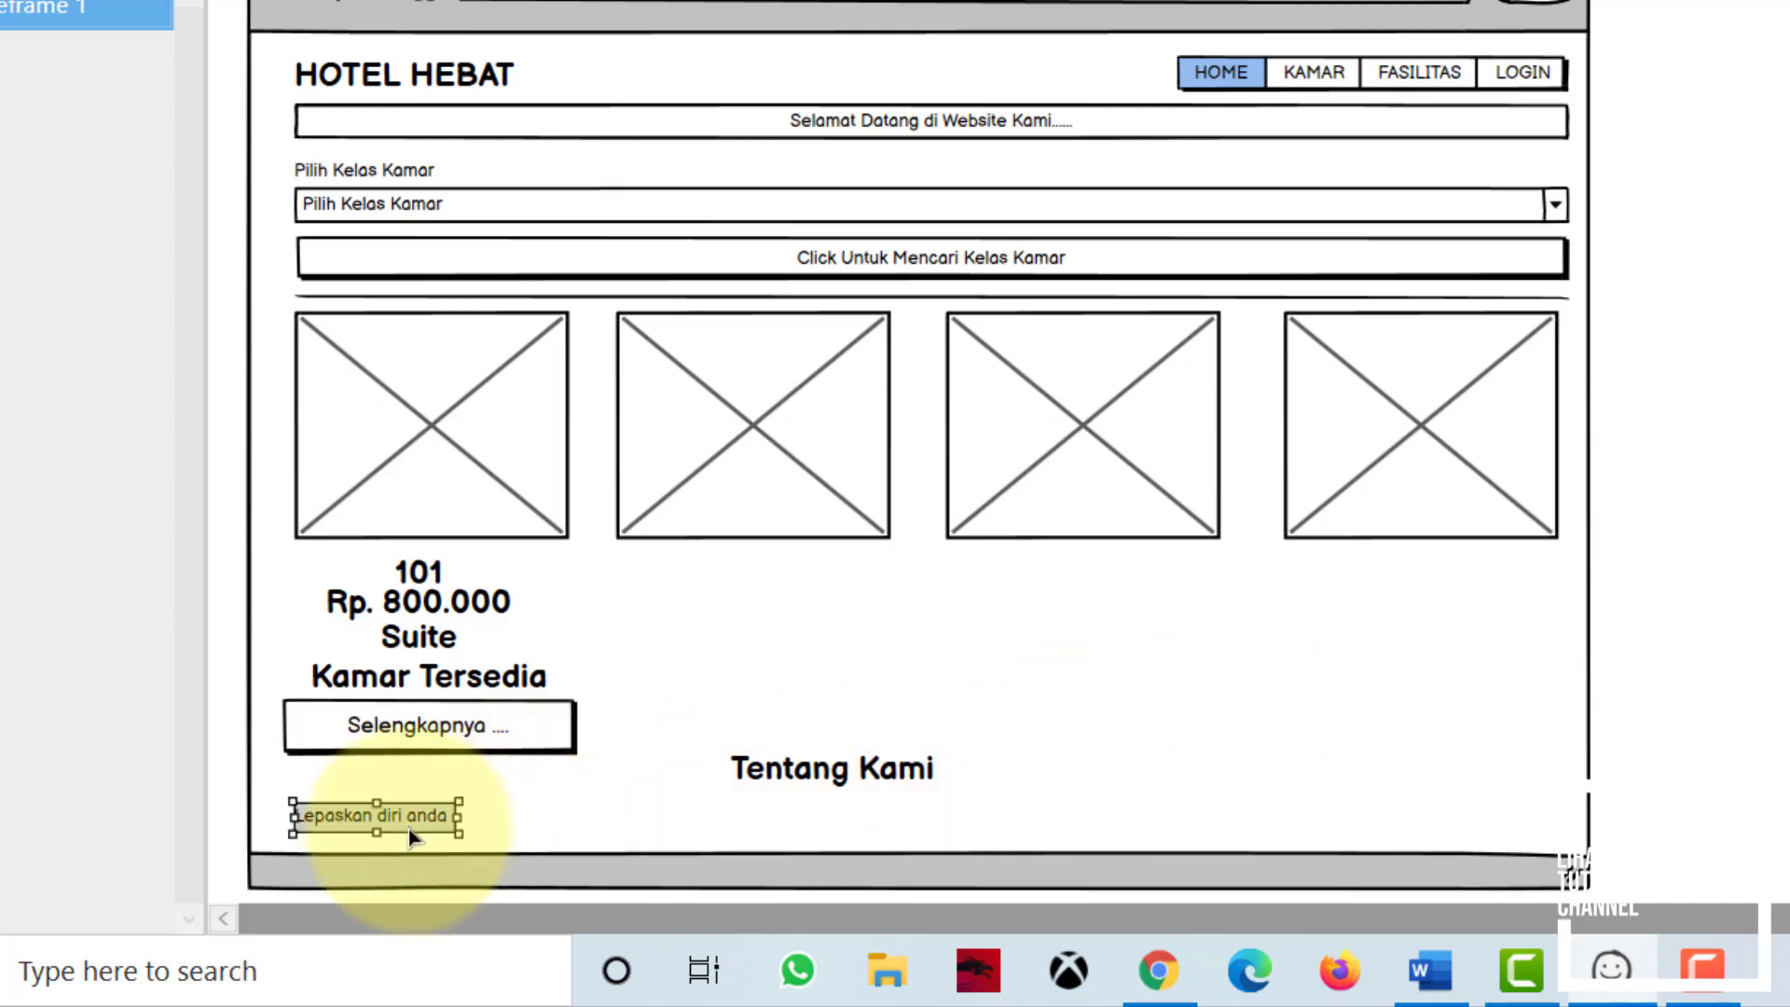
{"action": "left_click_drag", "start_coordinate": [458, 817], "coordinate": [1573, 822]}
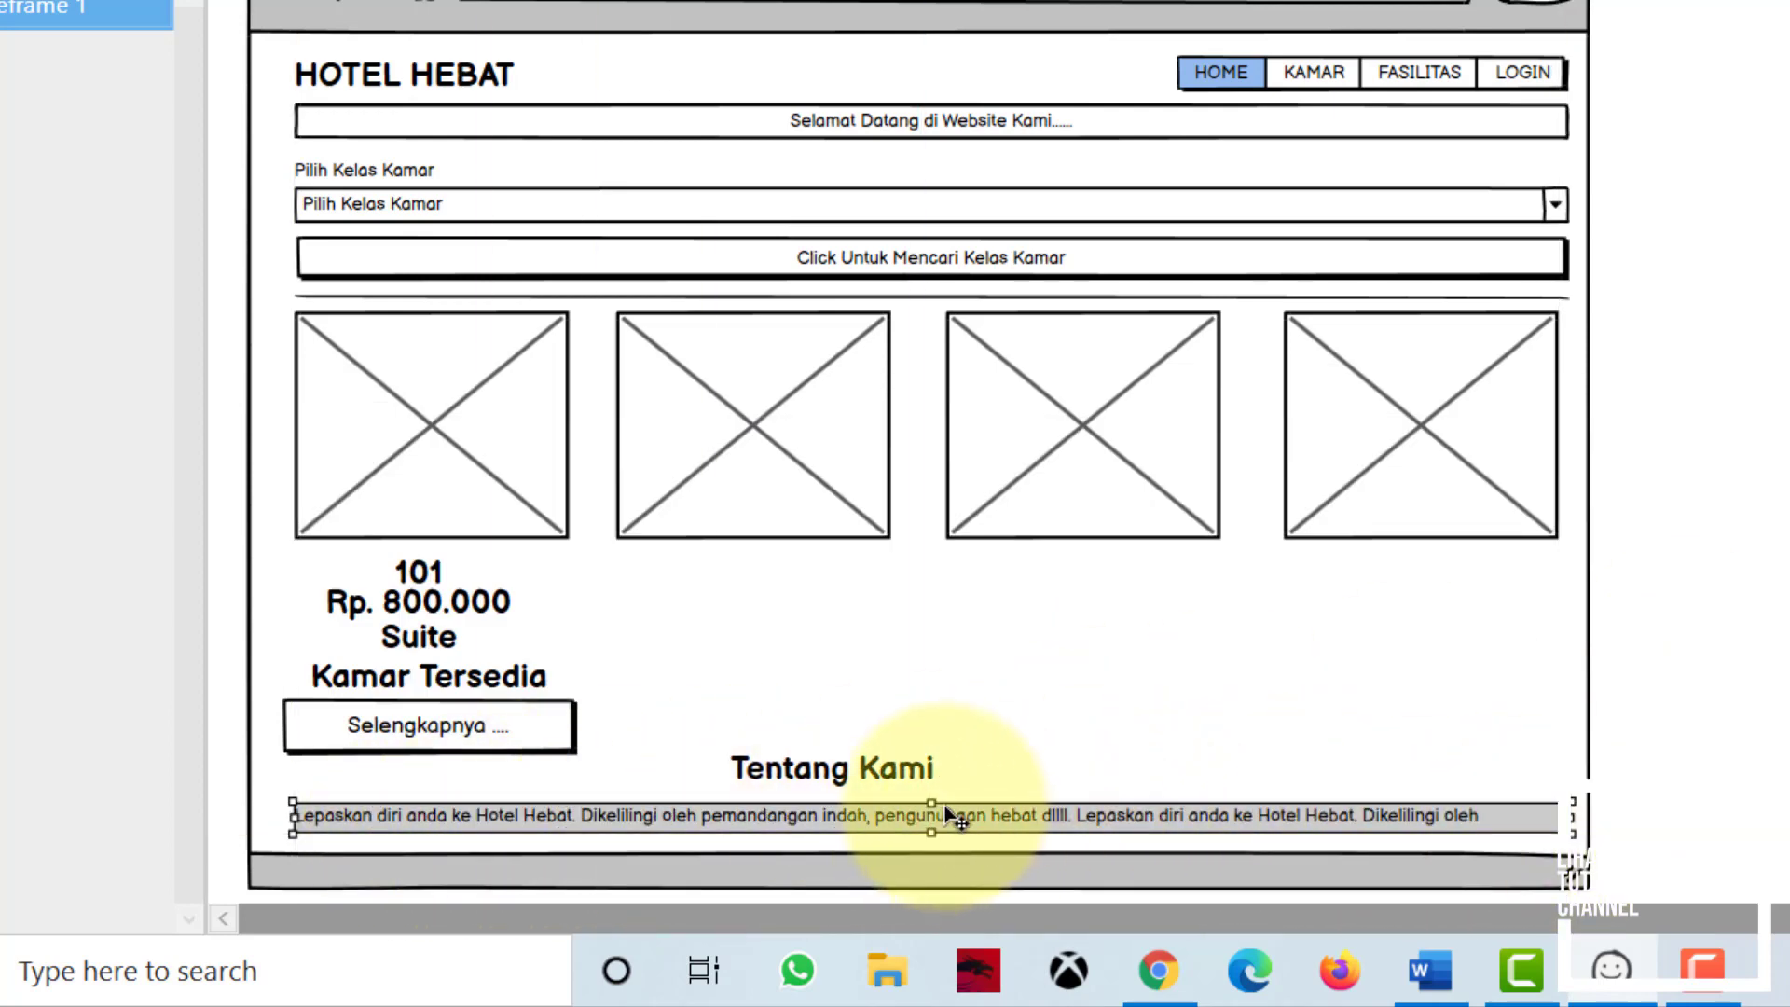
{"action": "left_click_drag", "start_coordinate": [934, 798], "coordinate": [968, 722]}
Step: Extend the lower edge of the Browser Window to a size of about 983 x 768
{"action": "left_click", "coordinate": [976, 674]}
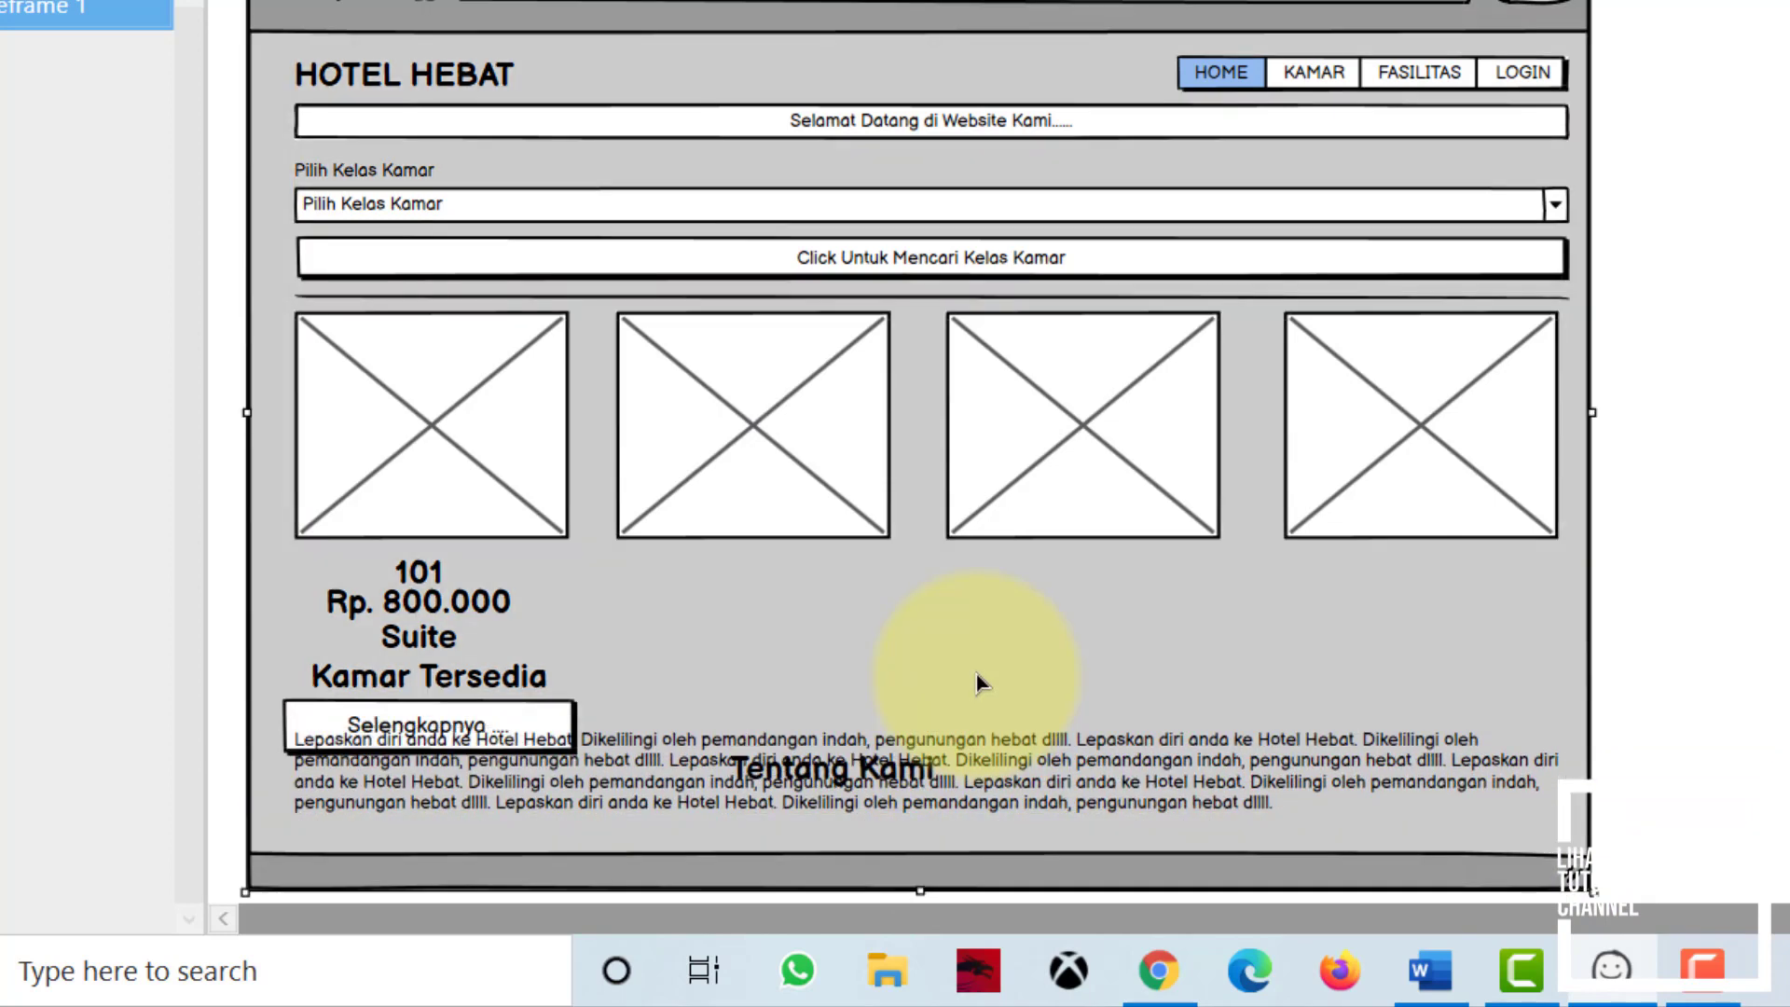
{"action": "scroll", "coordinate": [1450, 668], "scroll_direction": "down", "scroll_amount": 3}
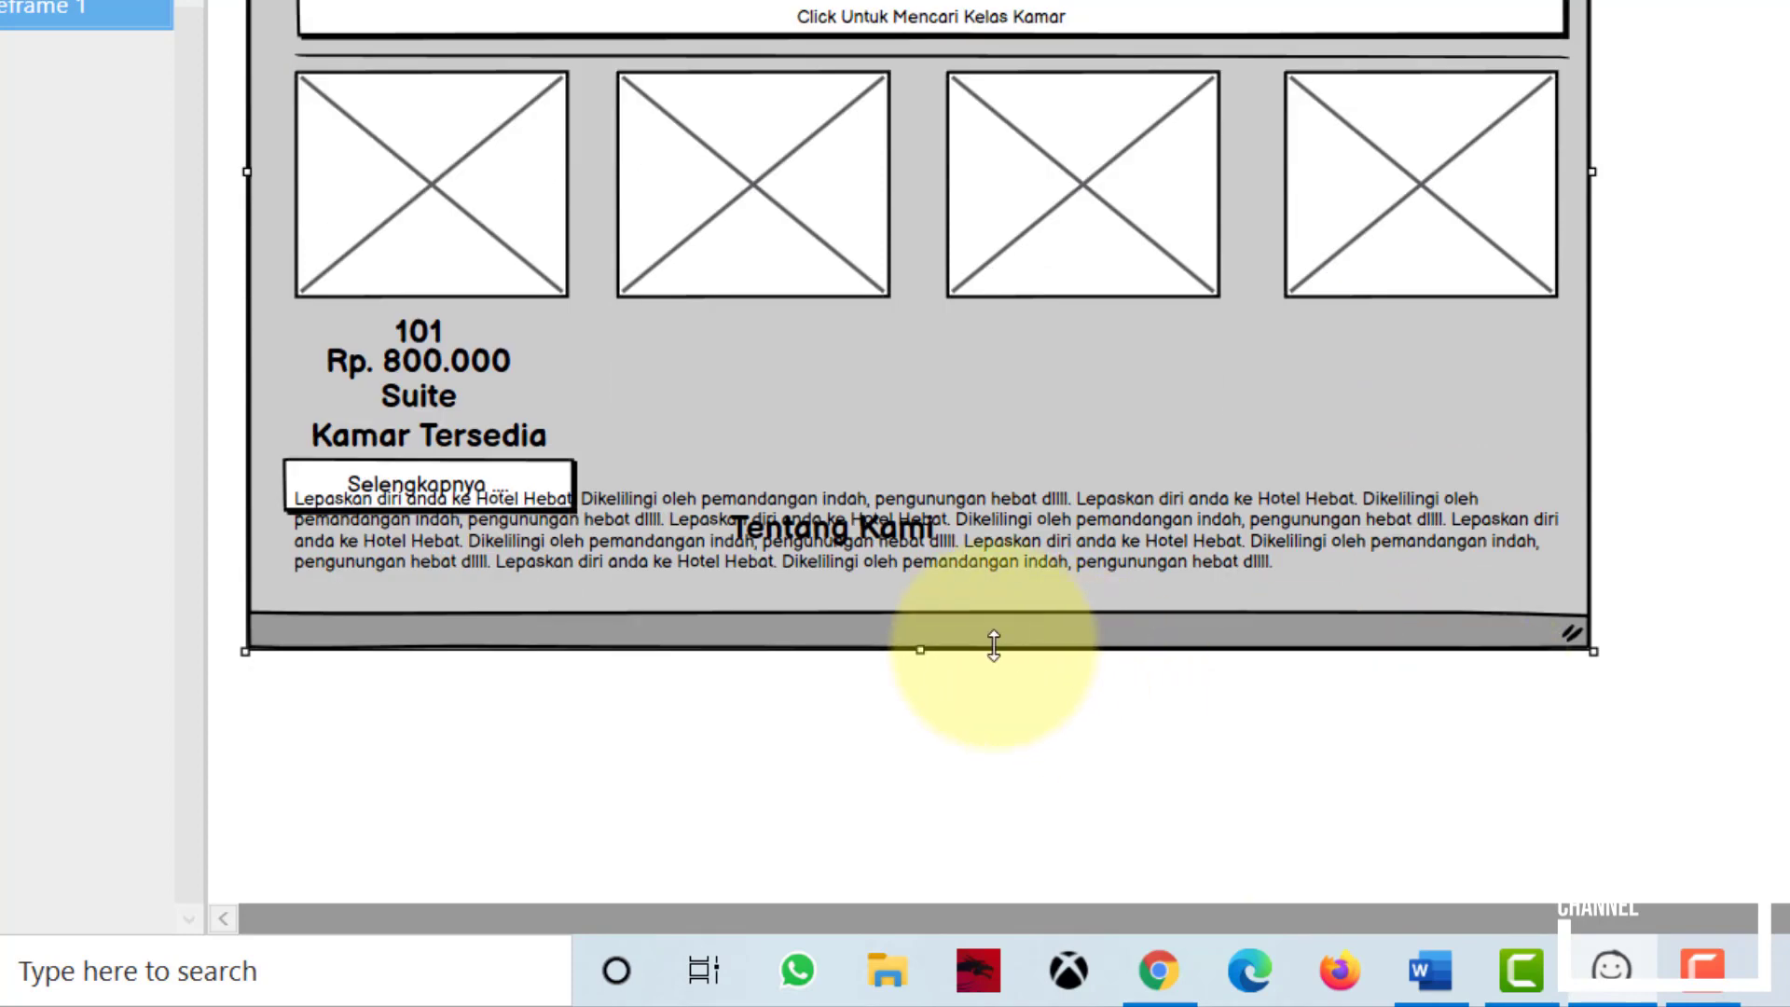
{"action": "left_click_drag", "start_coordinate": [922, 664], "coordinate": [930, 751]}
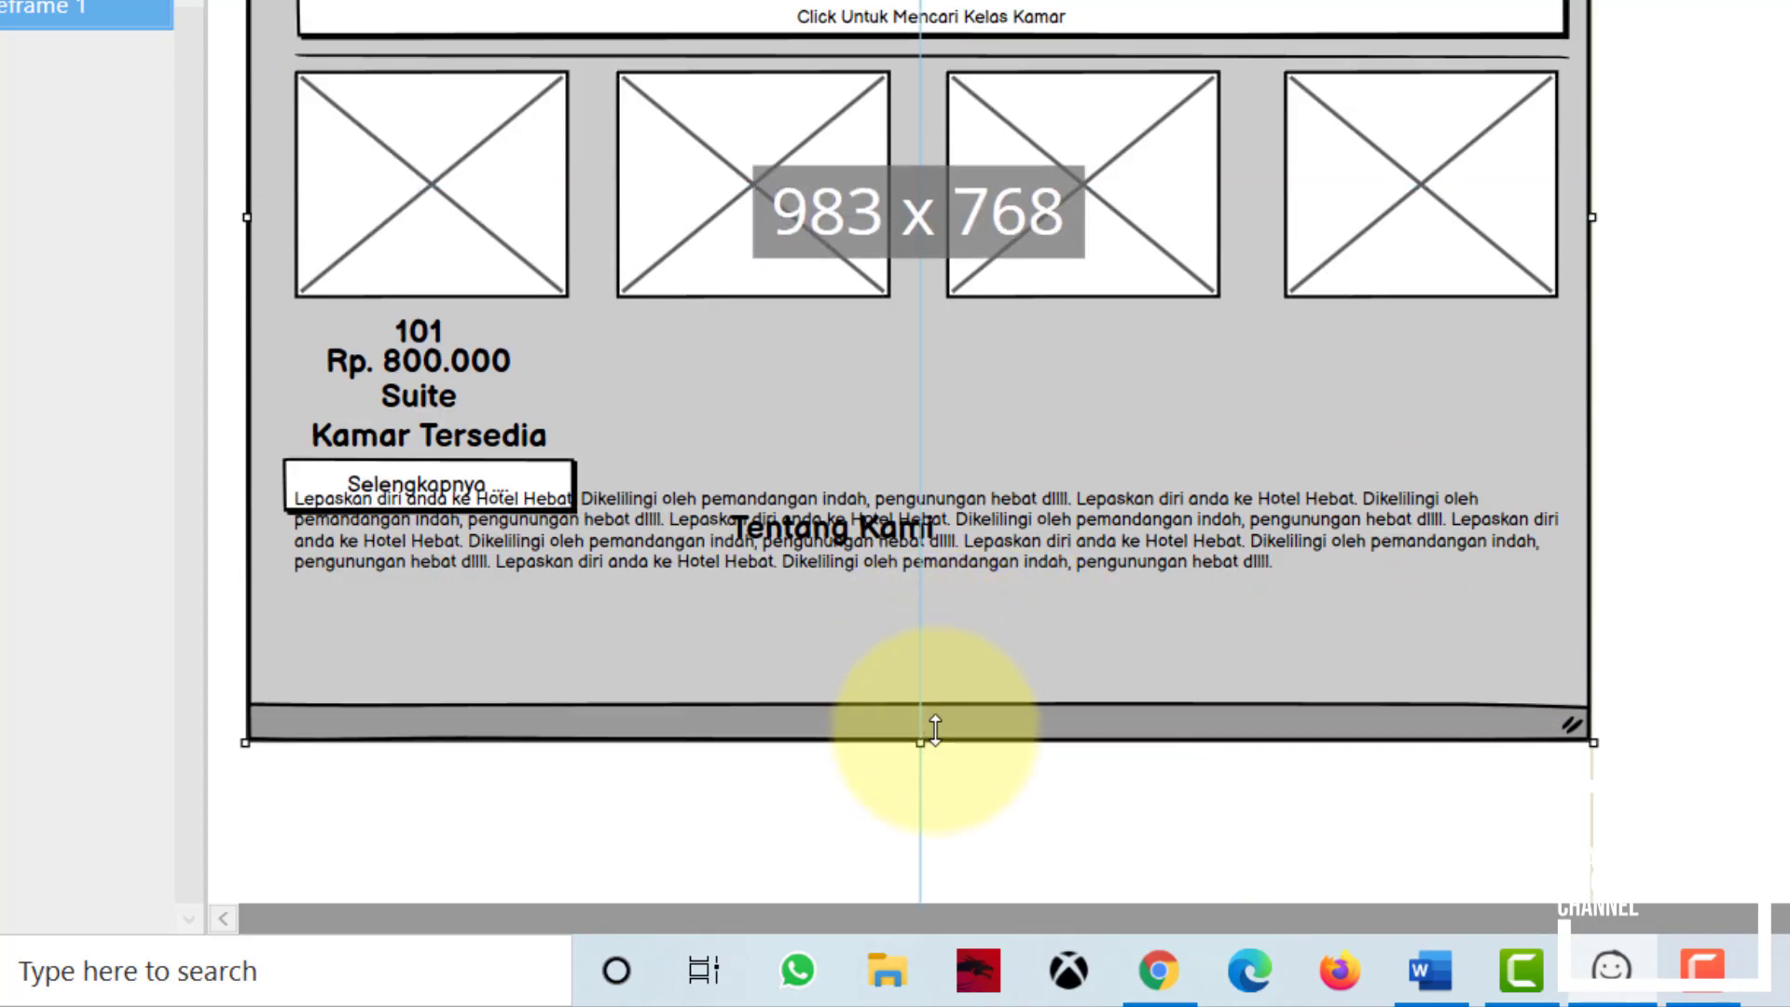
Step: Move the description paragraph down below the Selengkapnya button and centre the Tentang Kami heading just above it
{"action": "left_click", "coordinate": [1132, 564]}
{"action": "left_click_drag", "start_coordinate": [1133, 564], "coordinate": [1126, 613]}
{"action": "left_click", "coordinate": [875, 530]}
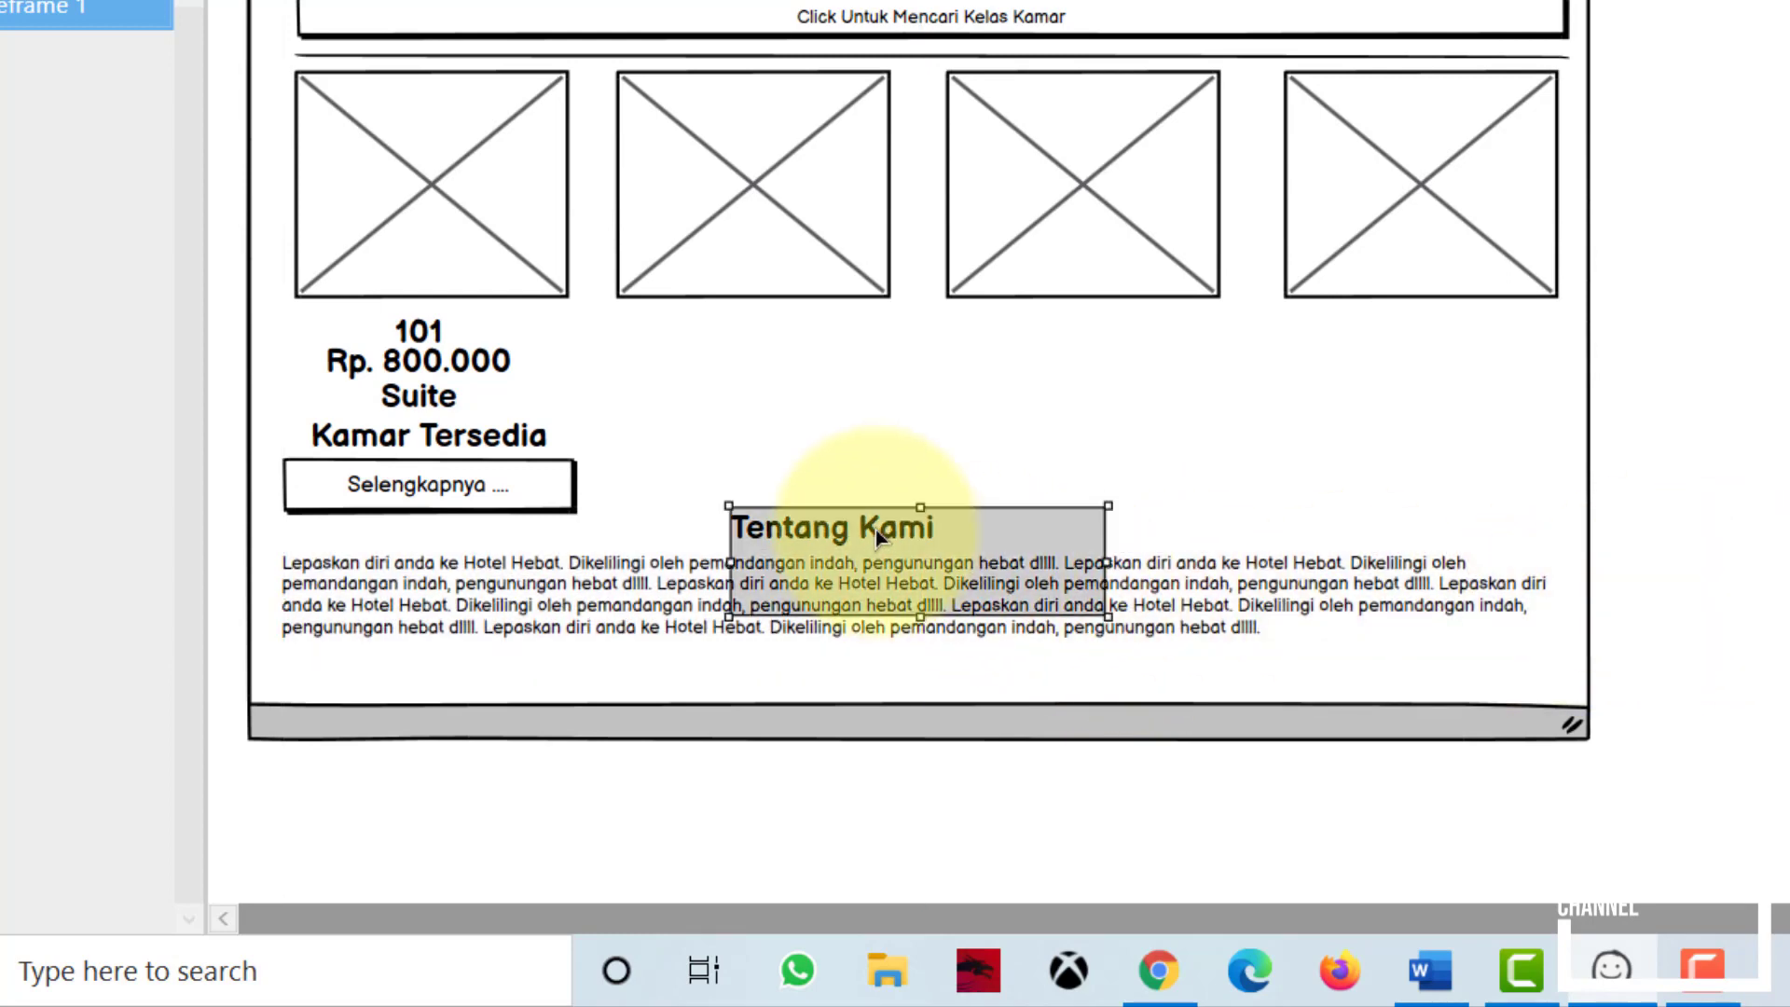
{"action": "left_click_drag", "start_coordinate": [903, 550], "coordinate": [950, 548]}
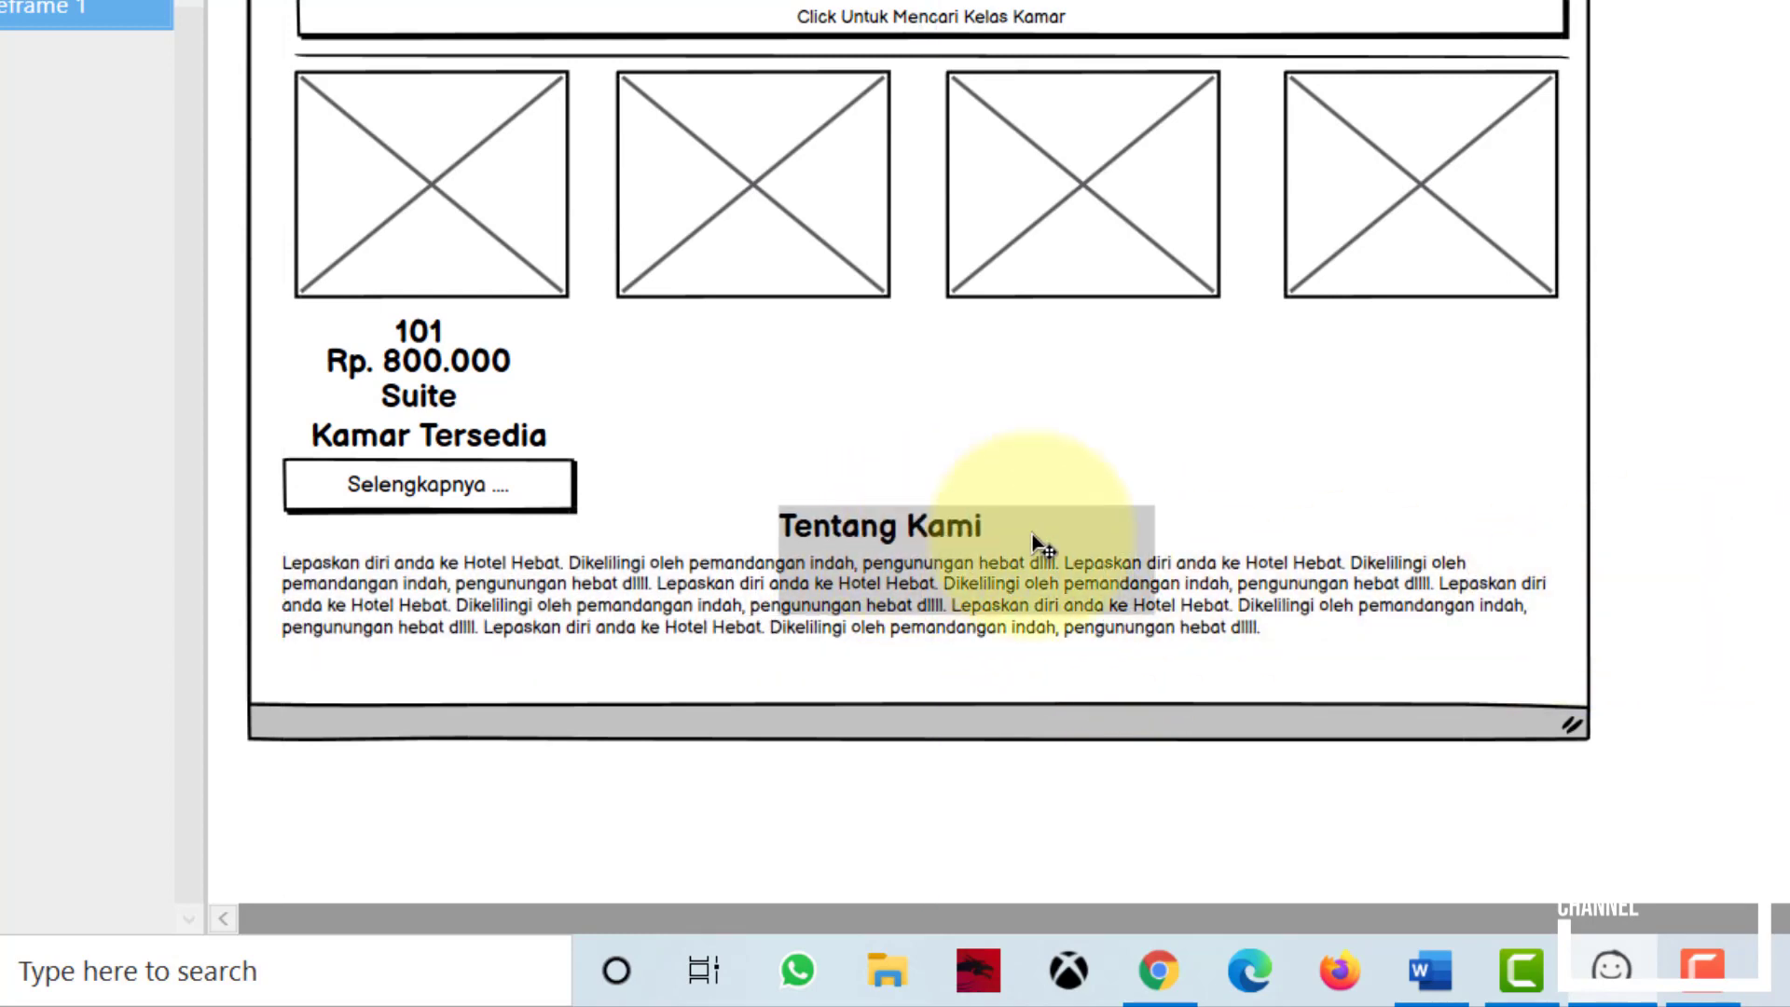
{"action": "left_click", "coordinate": [1750, 600]}
{"action": "scroll", "coordinate": [1213, 696], "scroll_direction": "up", "scroll_amount": 2}
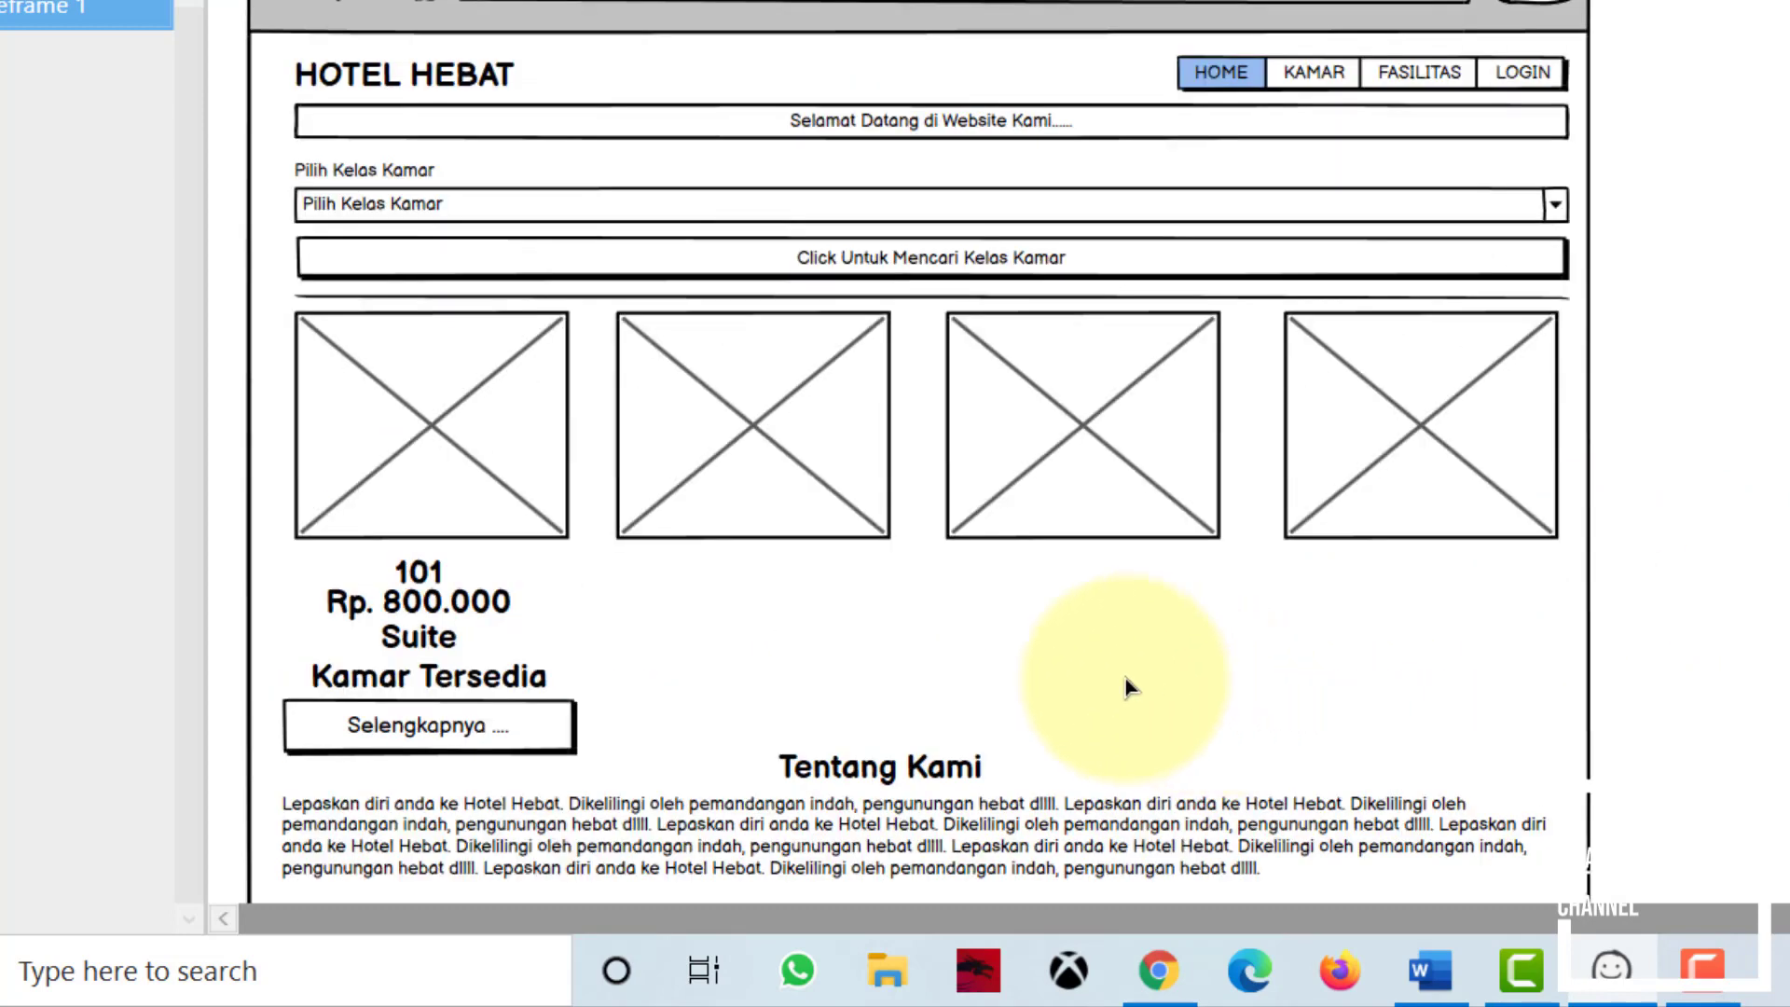
Step: Duplicate the Tentang Kami heading and place the copy just below the description paragraph
{"action": "scroll", "coordinate": [1127, 688], "scroll_direction": "down", "scroll_amount": 1}
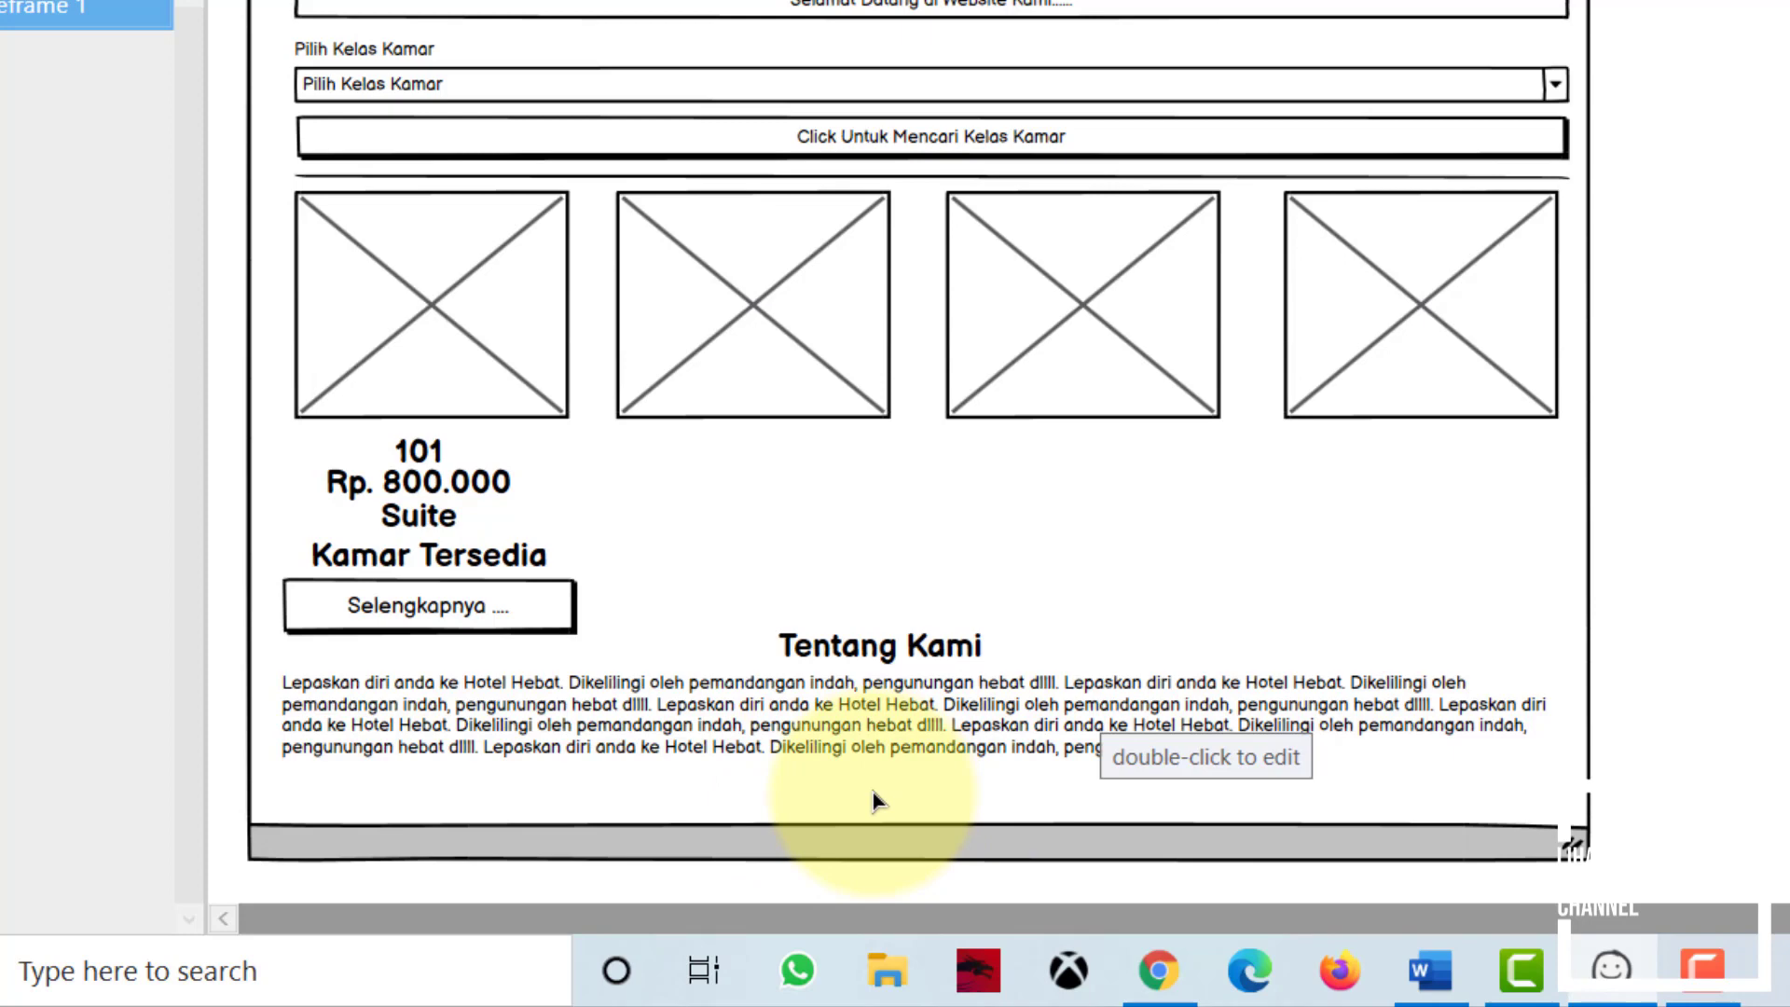
{"action": "left_click", "coordinate": [893, 646]}
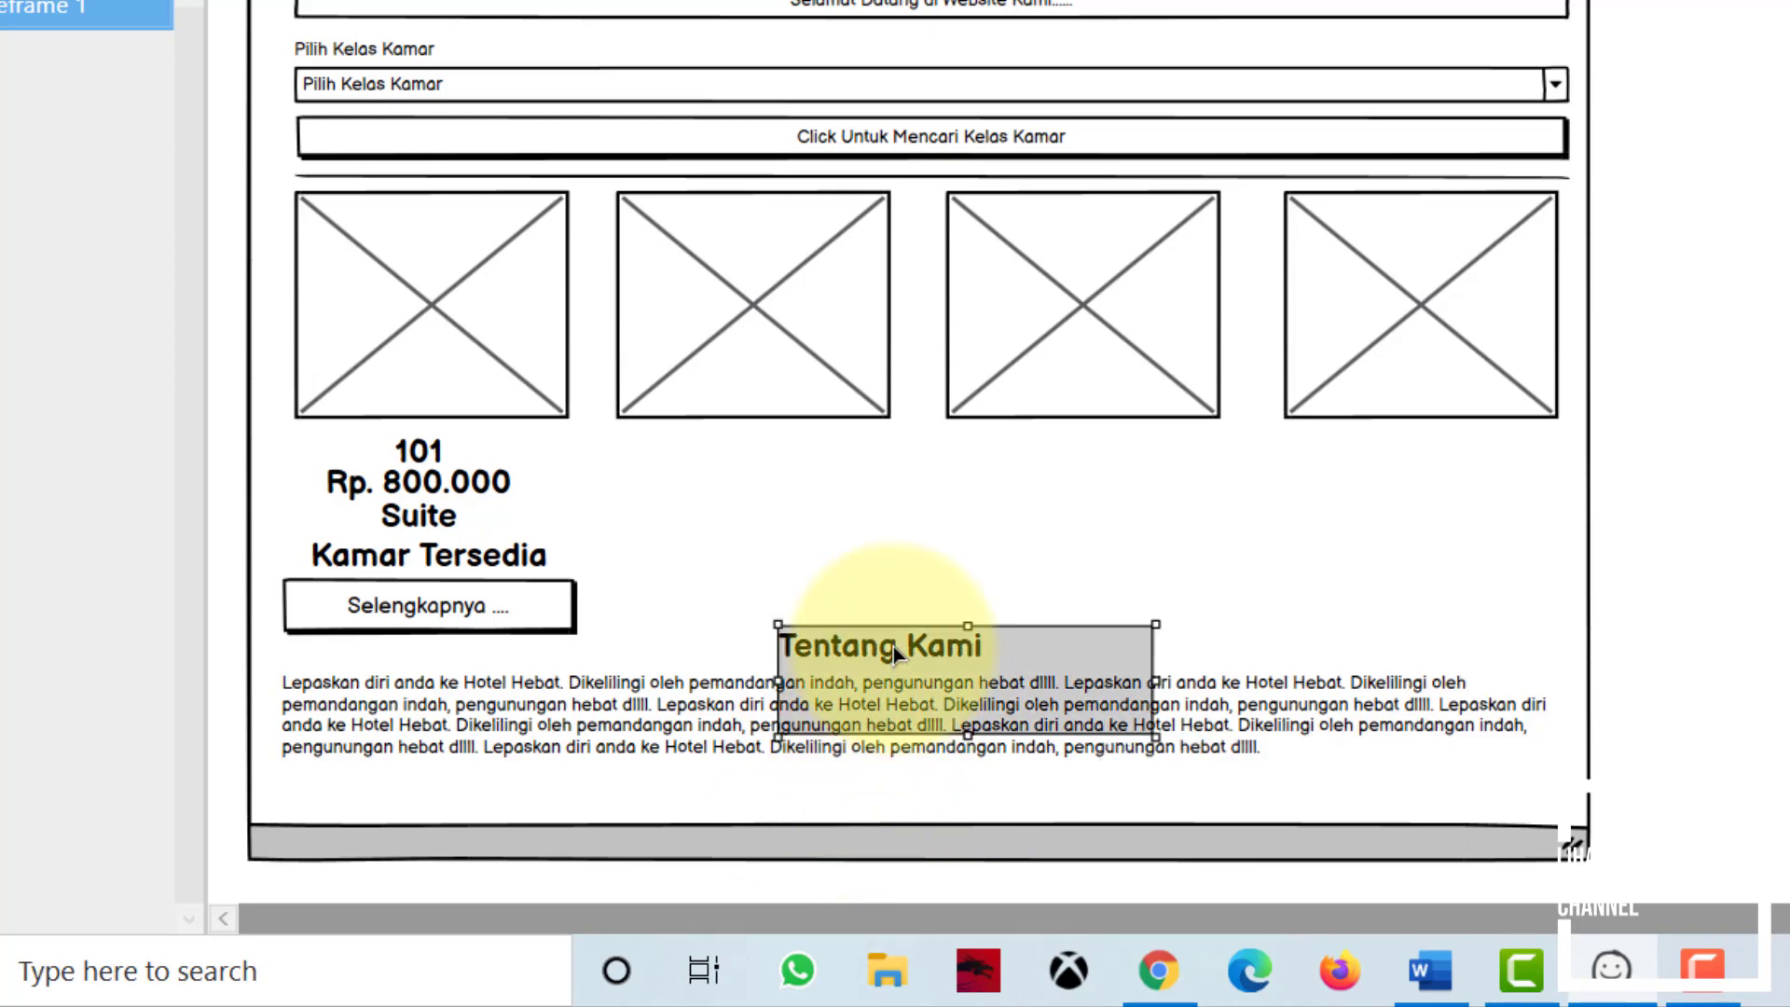
{"action": "right_click", "coordinate": [893, 646]}
{"action": "left_click", "coordinate": [975, 121]}
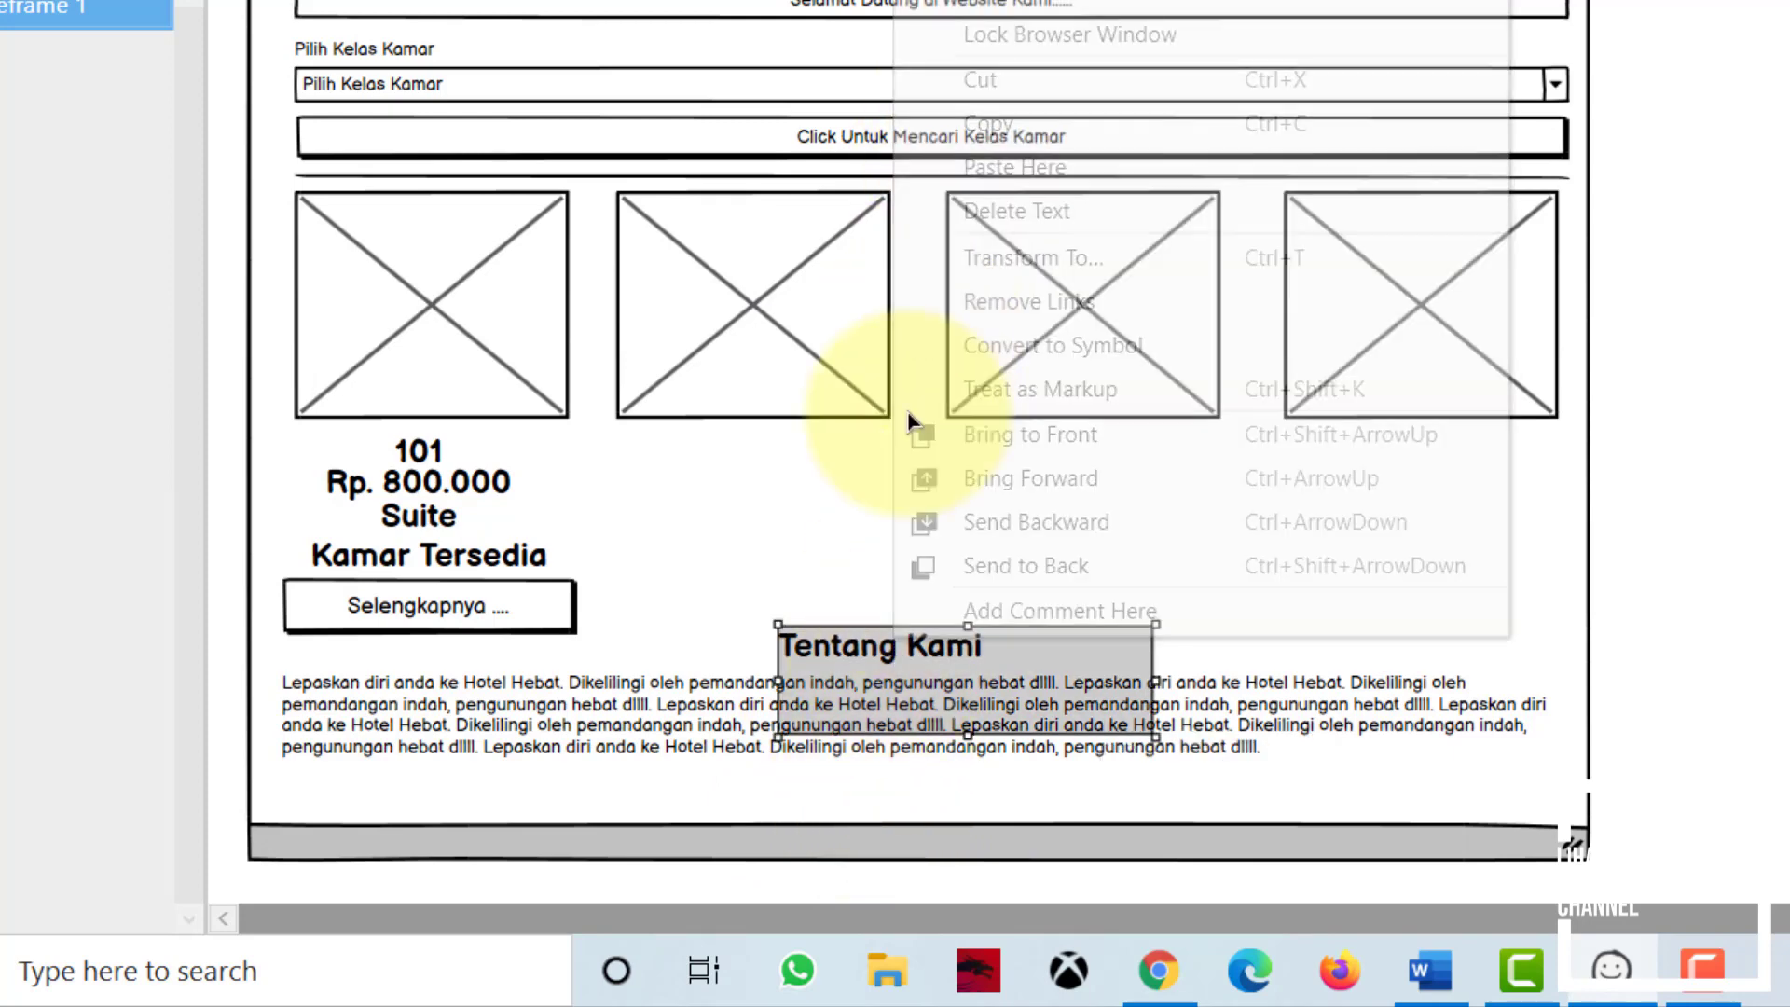
{"action": "left_click", "coordinate": [912, 793]}
{"action": "right_click", "coordinate": [911, 795]}
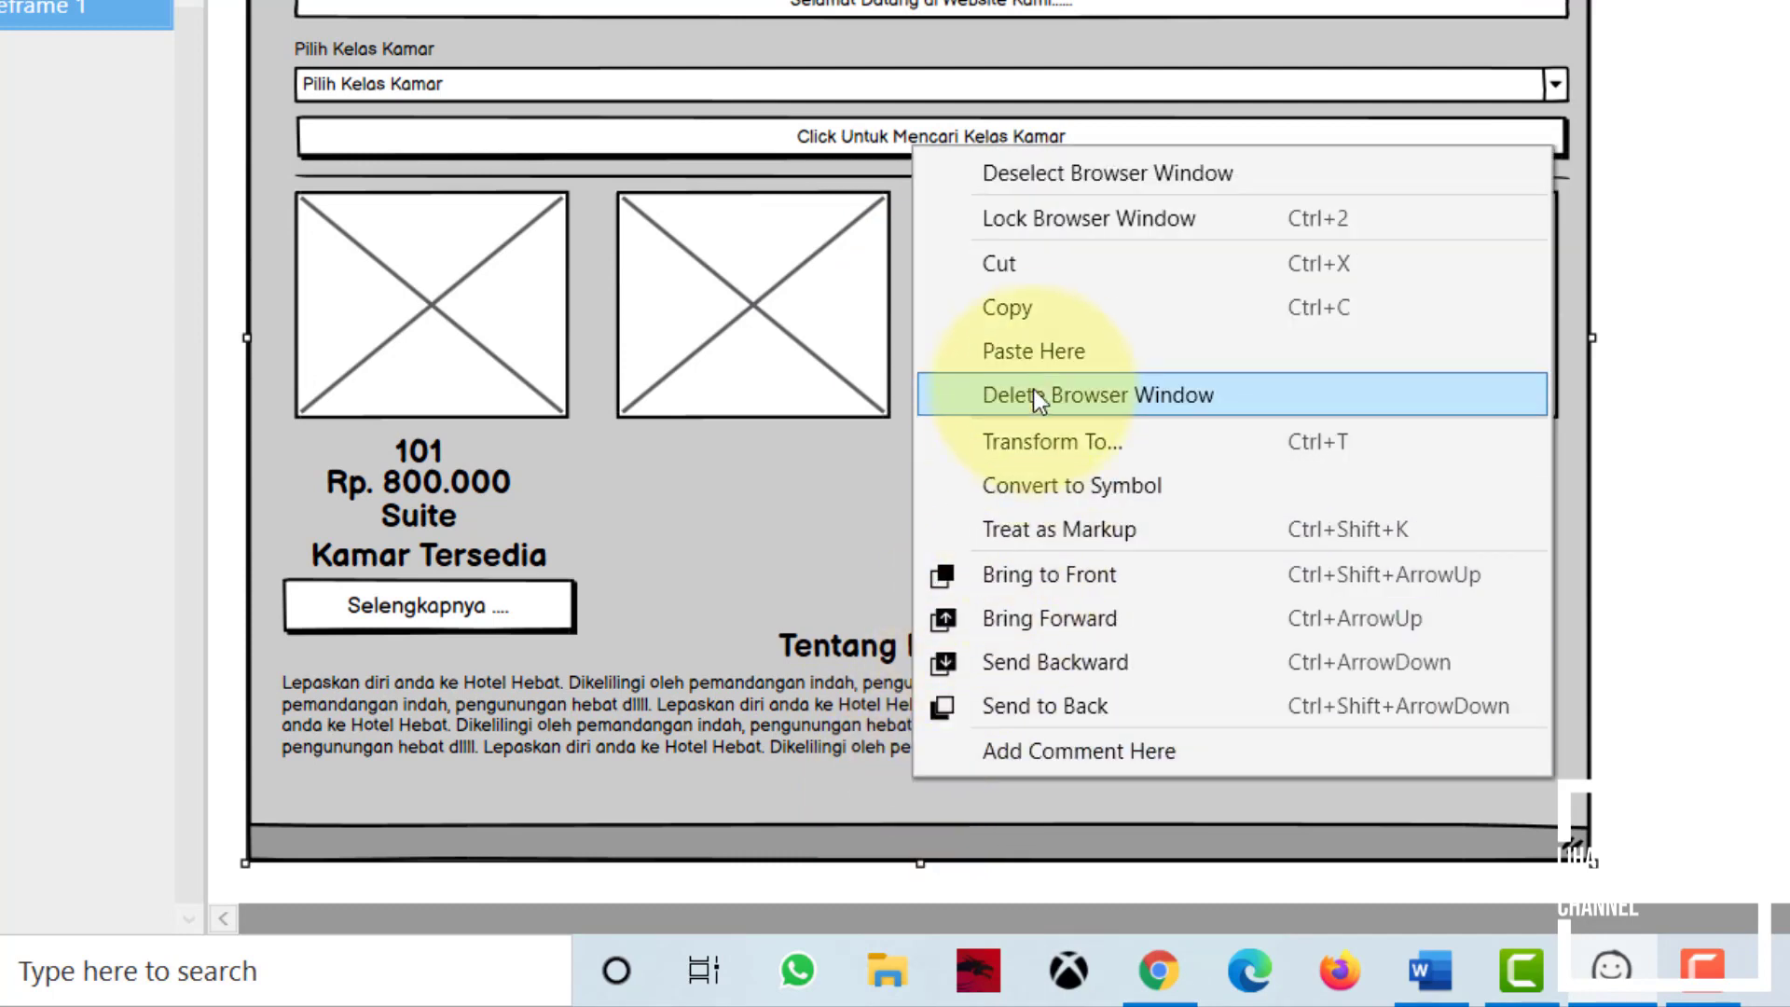
{"action": "left_click", "coordinate": [1031, 351]}
{"action": "left_click_drag", "start_coordinate": [979, 809], "coordinate": [794, 788]}
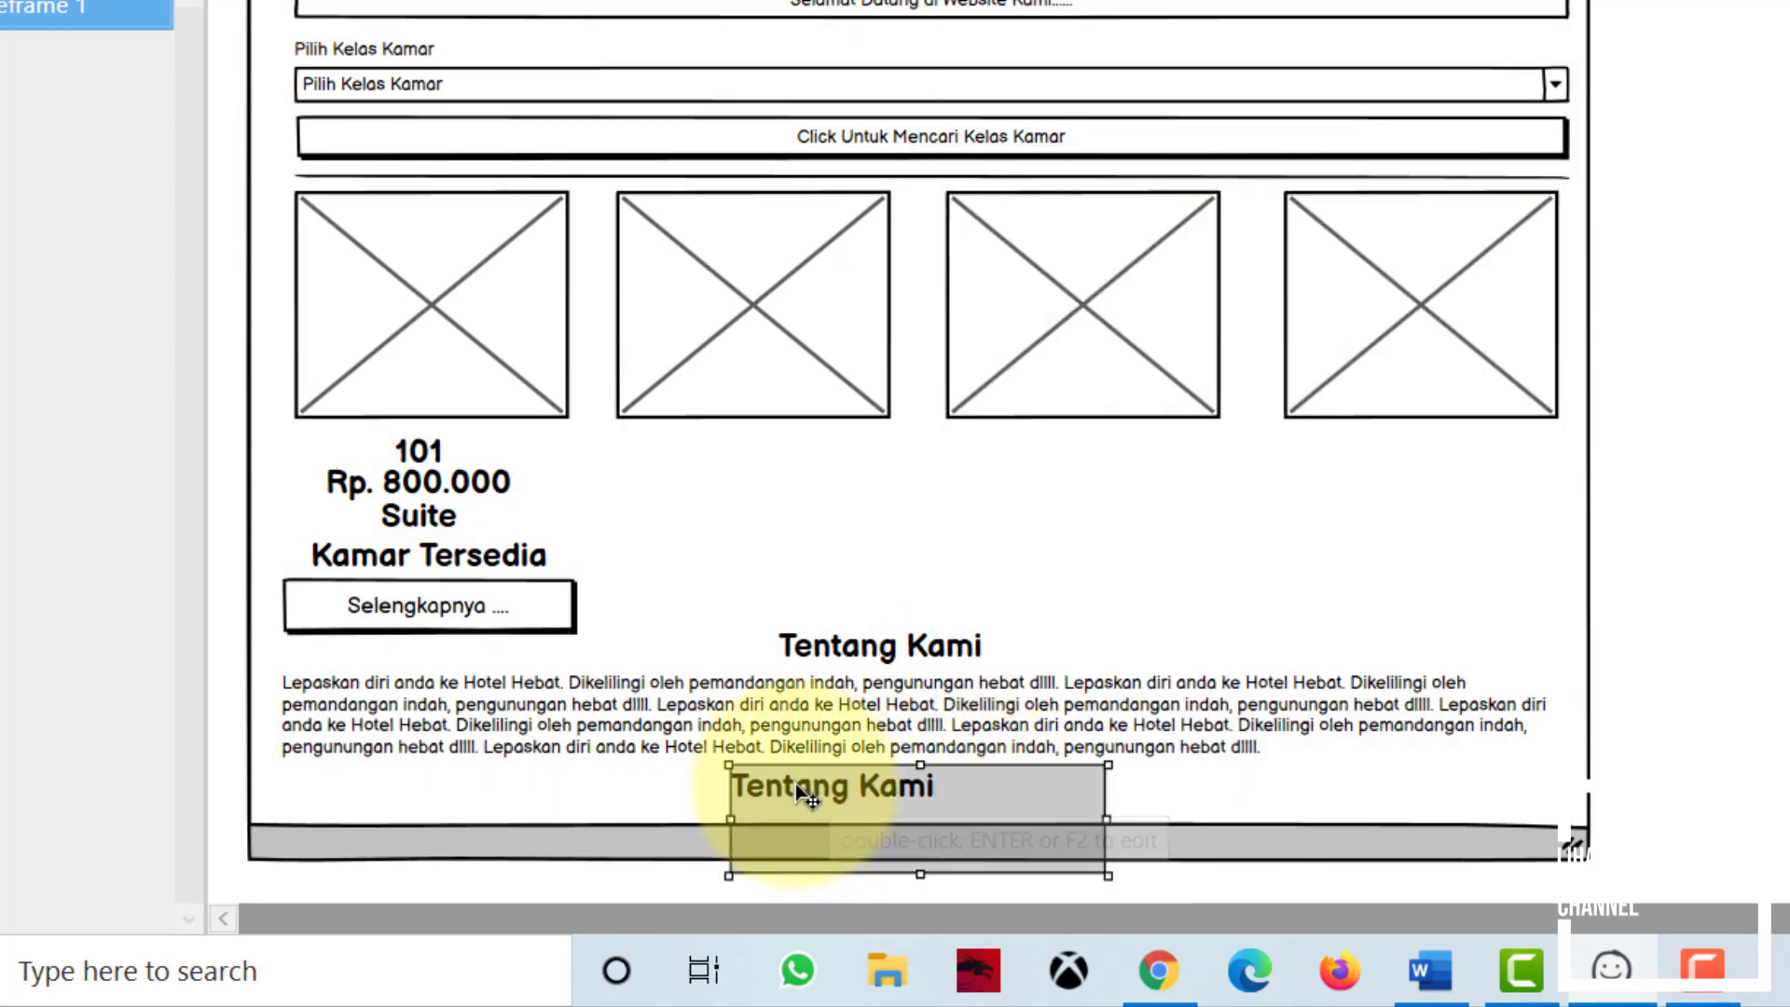
Step: Replace the copied heading's text with "Copyright @ Hotel Hebat 2022"
{"action": "double_click", "coordinate": [794, 783]}
{"action": "type", "text": "Copyright @ Ho"}
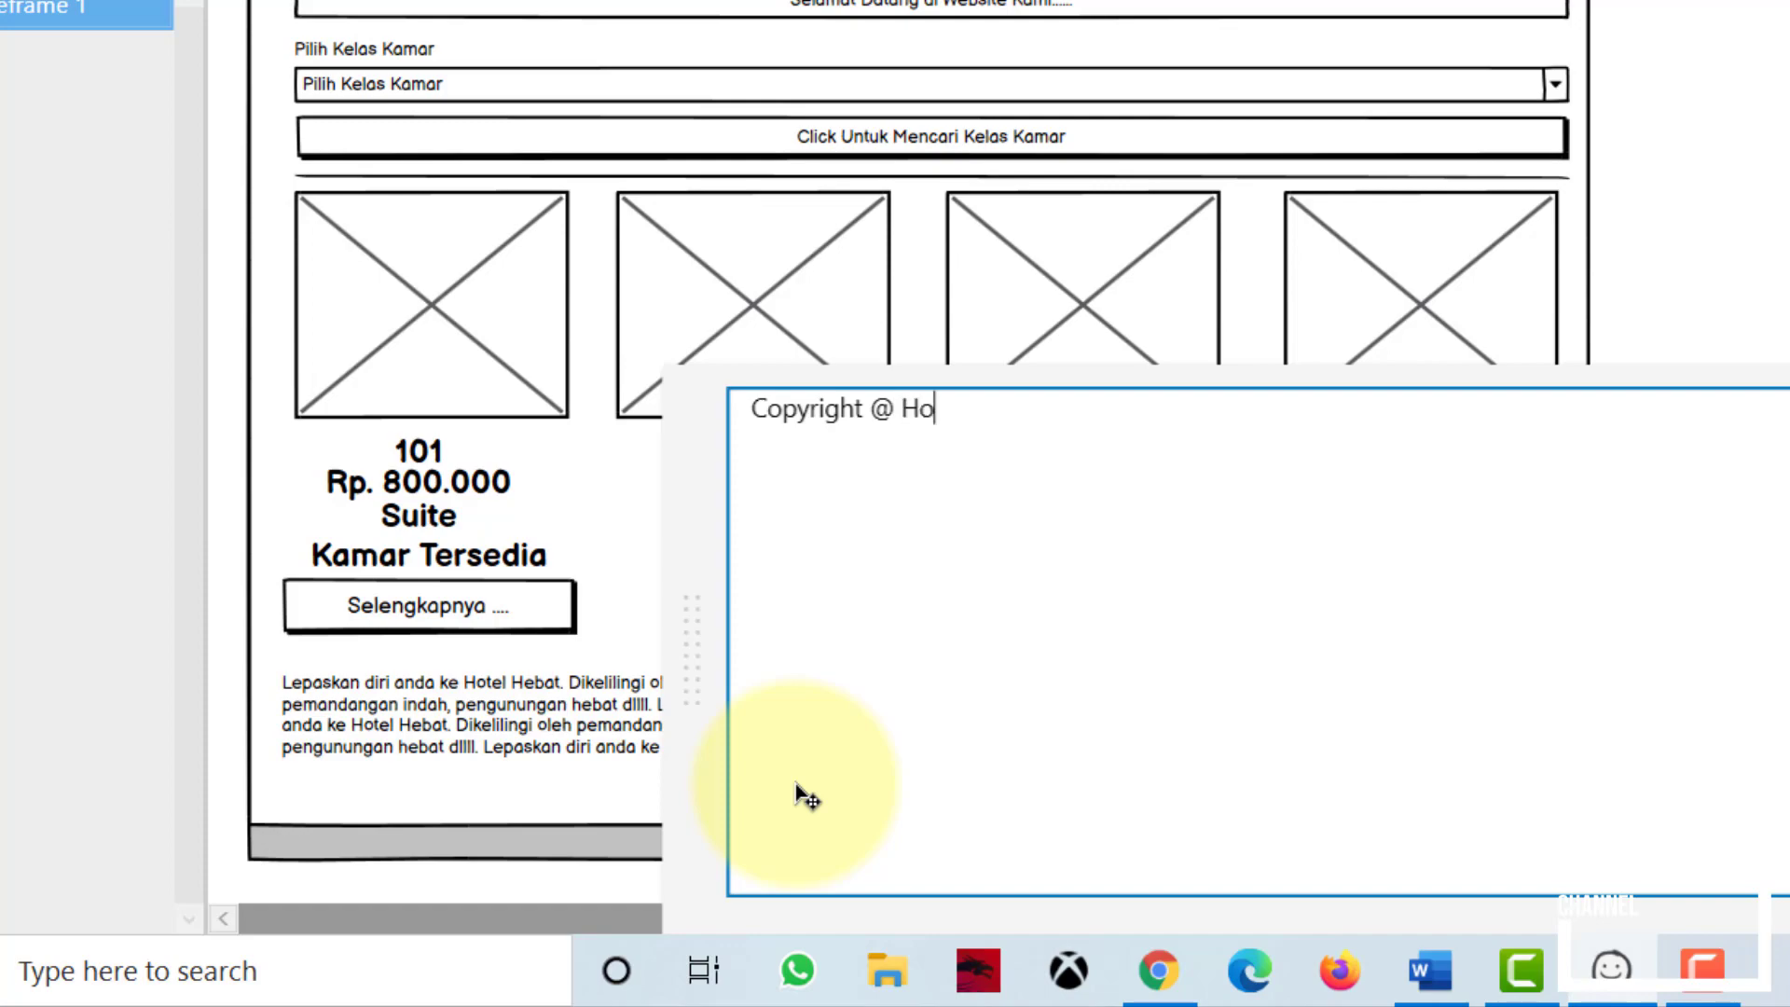
{"action": "type", "text": "tel Hebat "}
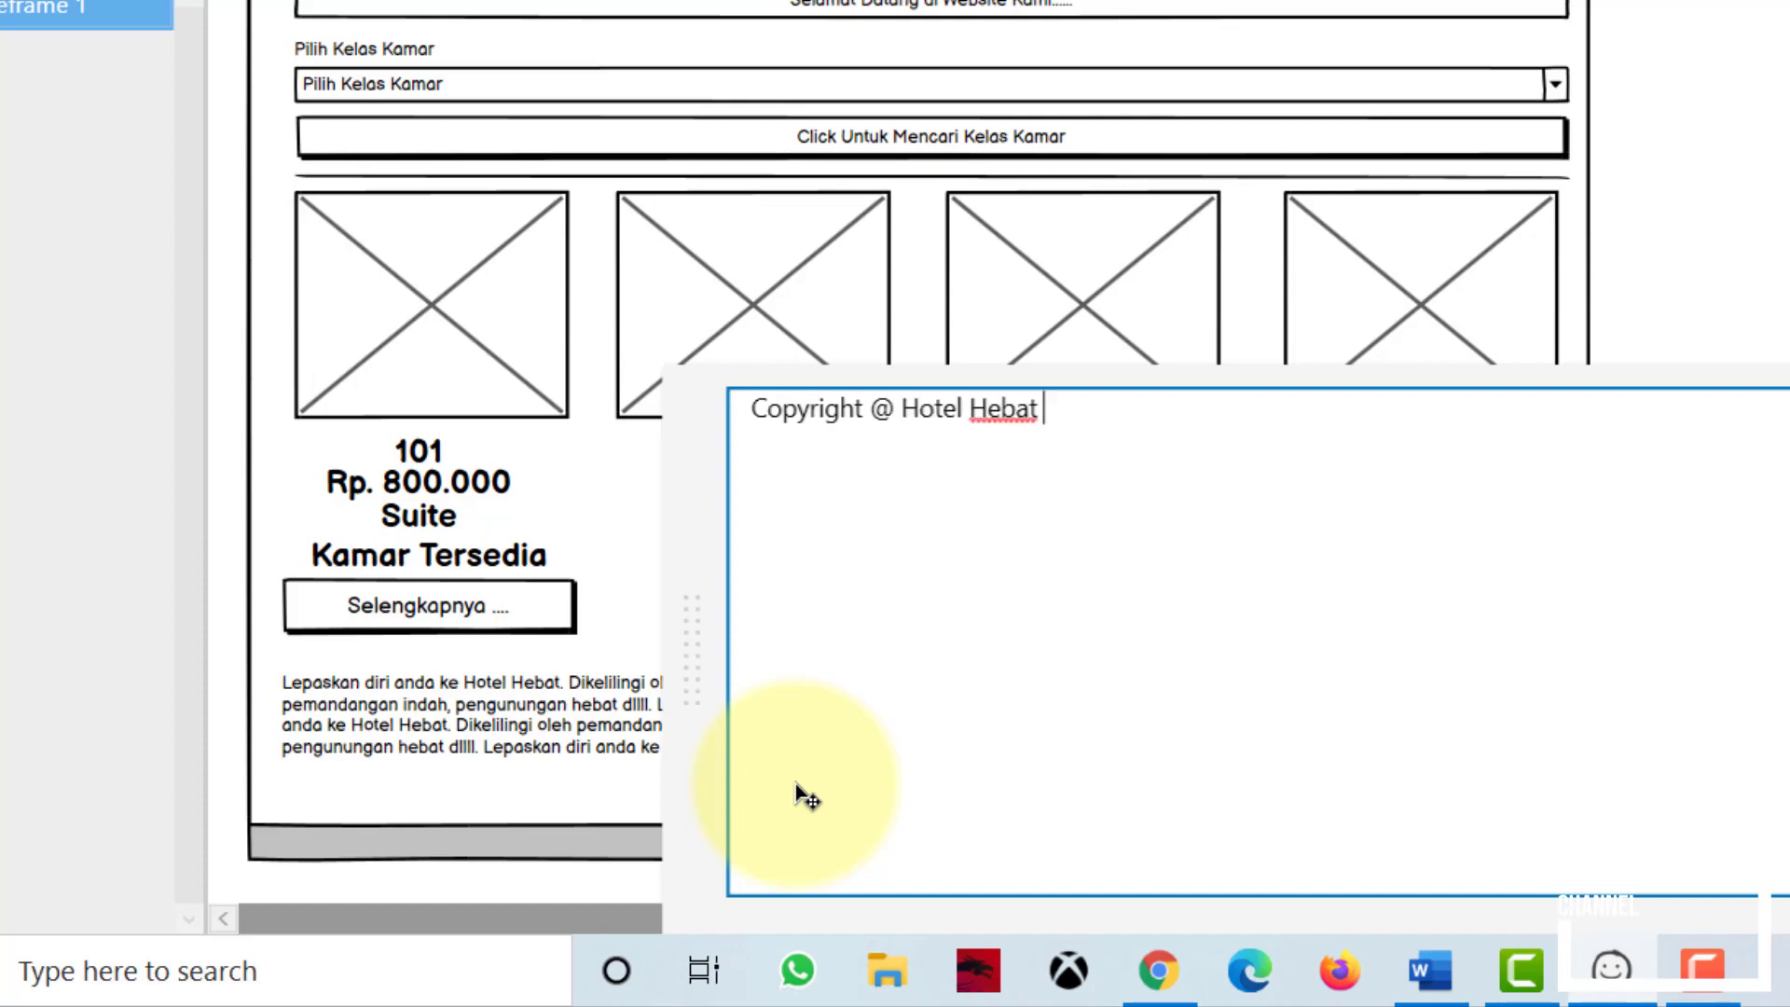
{"action": "type", "text": "2022"}
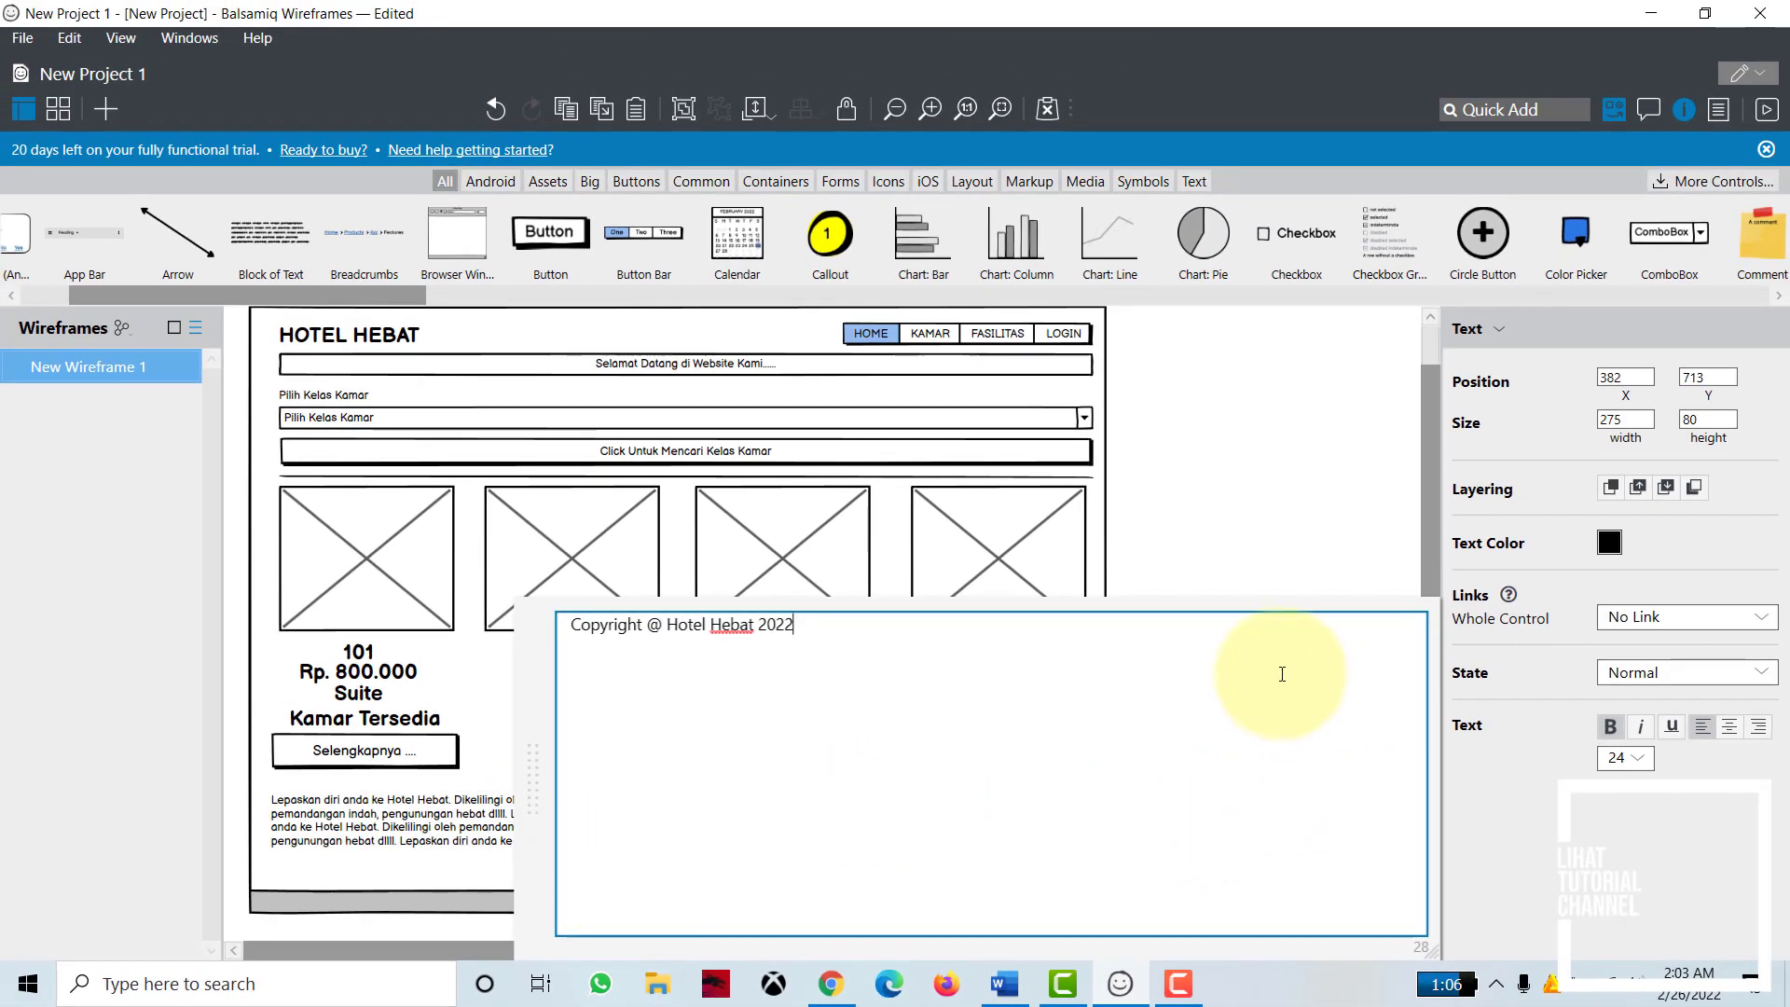
{"action": "left_click", "coordinate": [1189, 559]}
Step: Centre-align the copyright text, resize it to about 404 x 42 so it fits one line, and centre it above the browser window's footer
{"action": "left_click", "coordinate": [653, 904]}
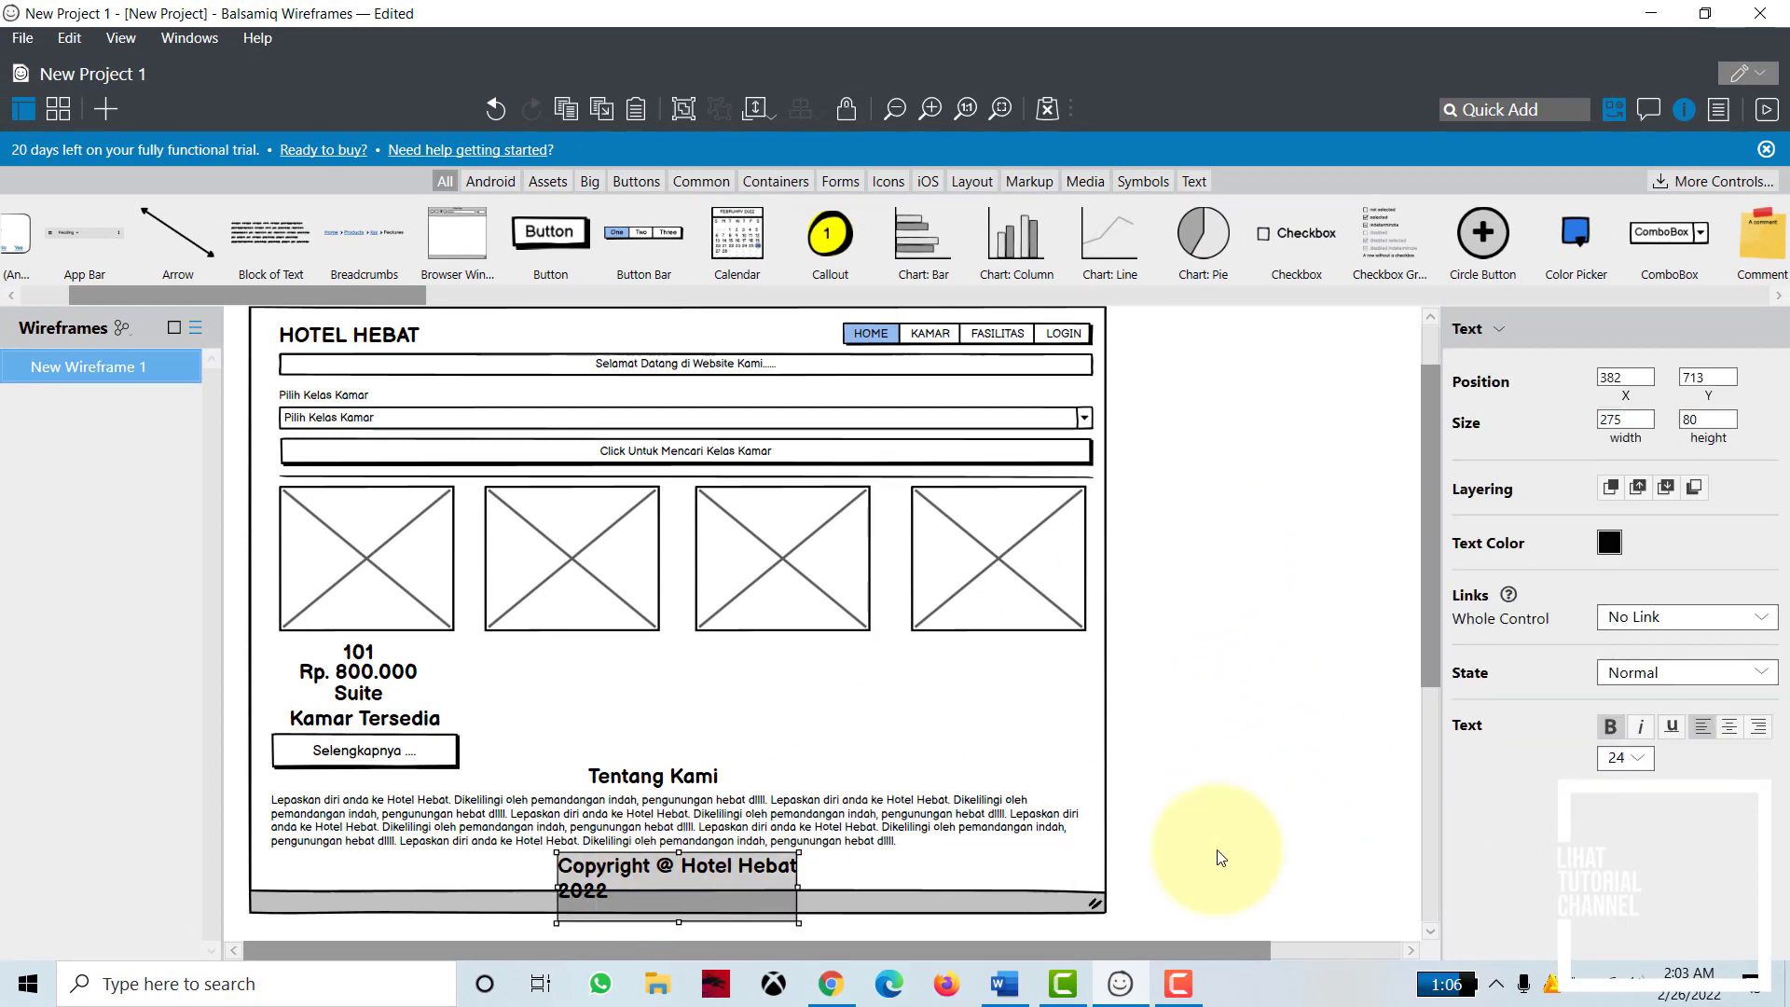
{"action": "left_click", "coordinate": [1729, 729]}
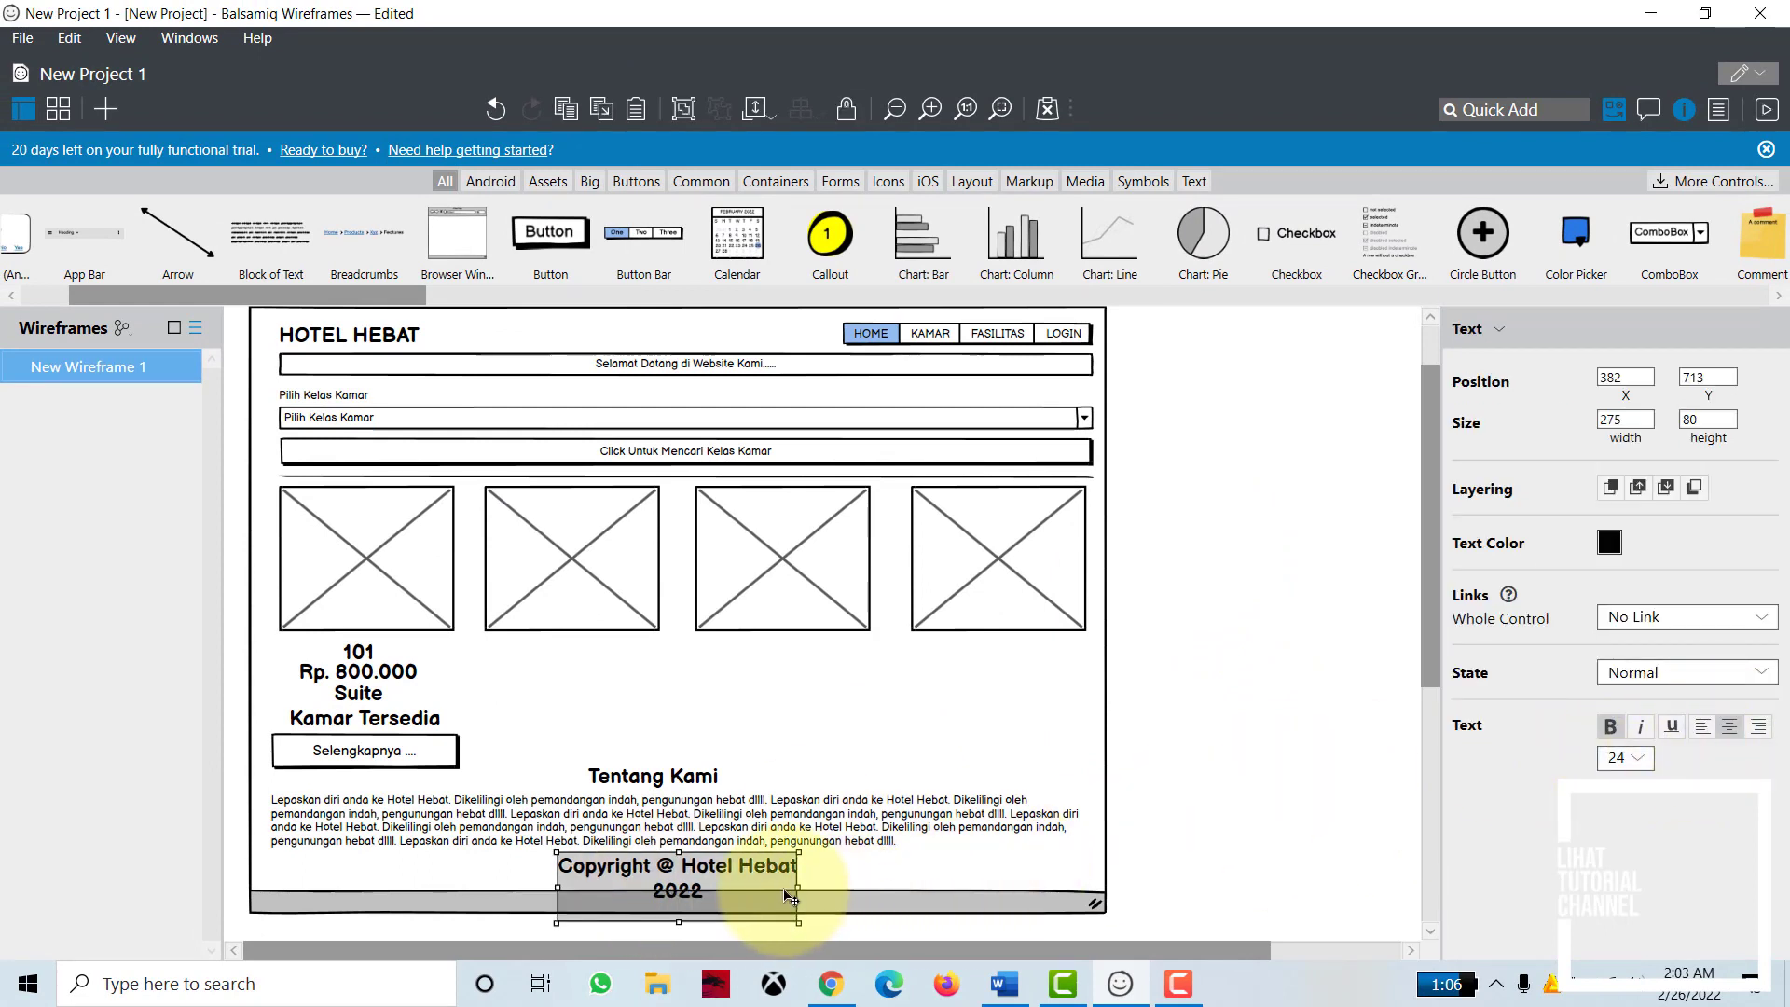
{"action": "left_click_drag", "start_coordinate": [799, 887], "coordinate": [912, 888]}
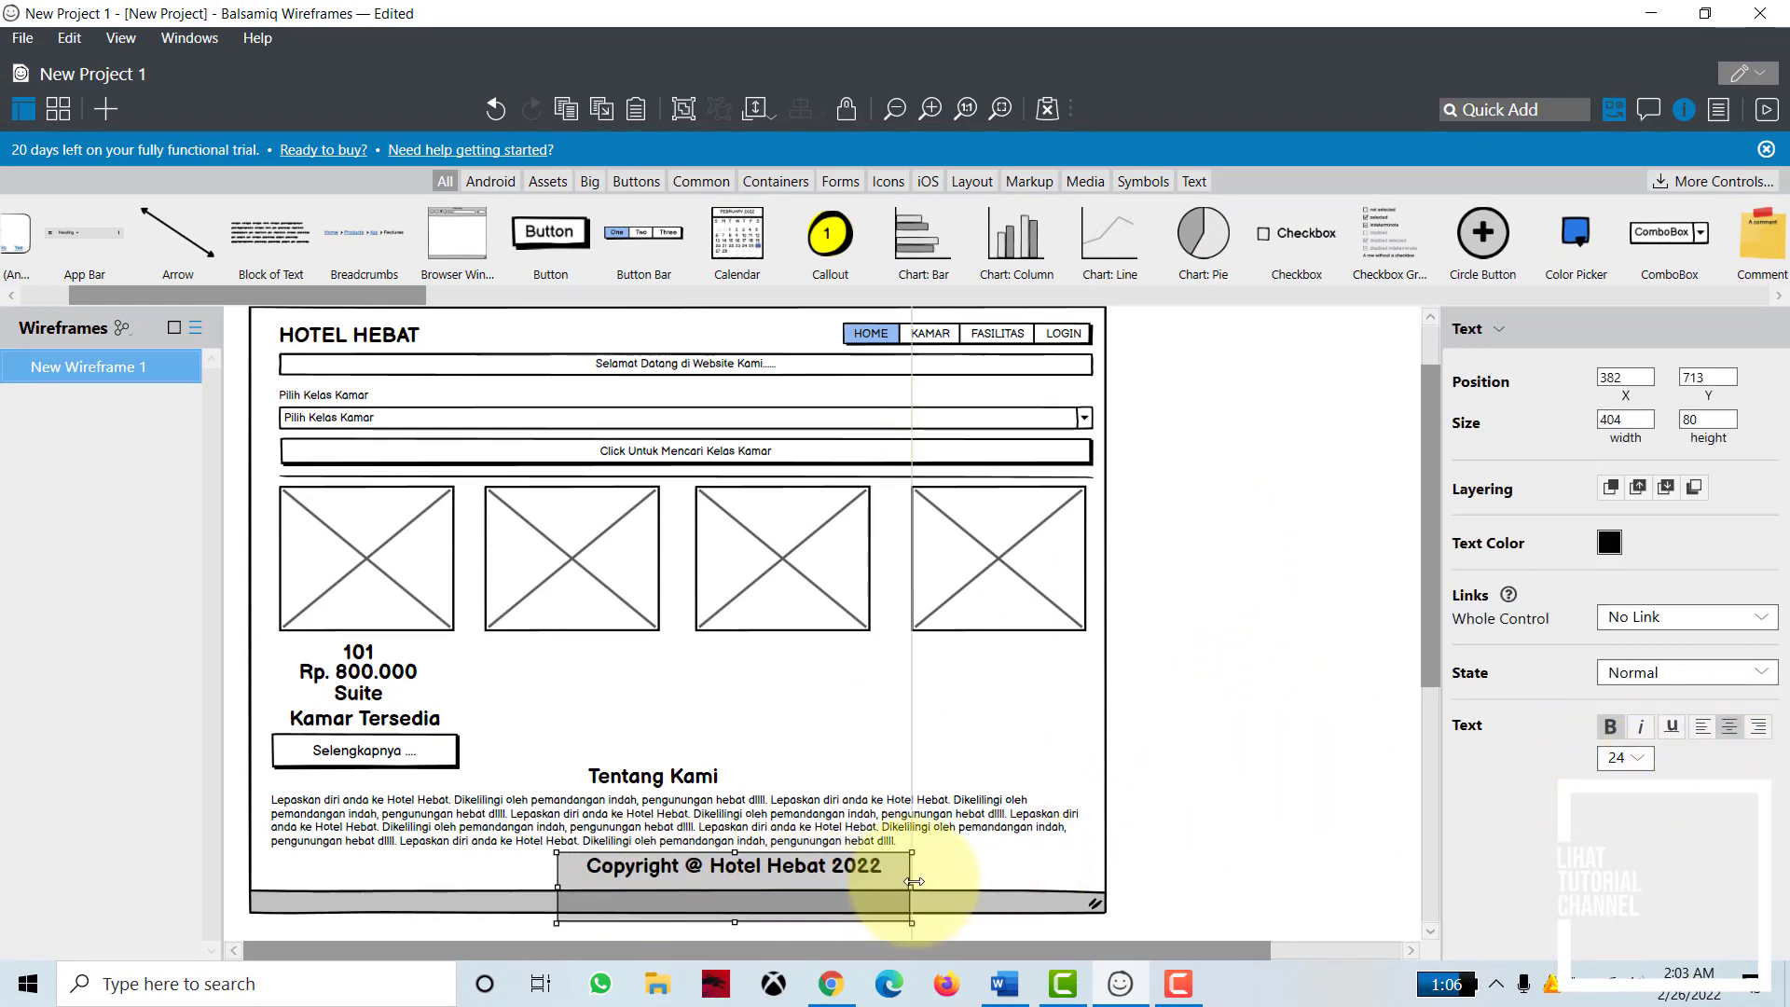
{"action": "left_click_drag", "start_coordinate": [749, 897], "coordinate": [684, 882]}
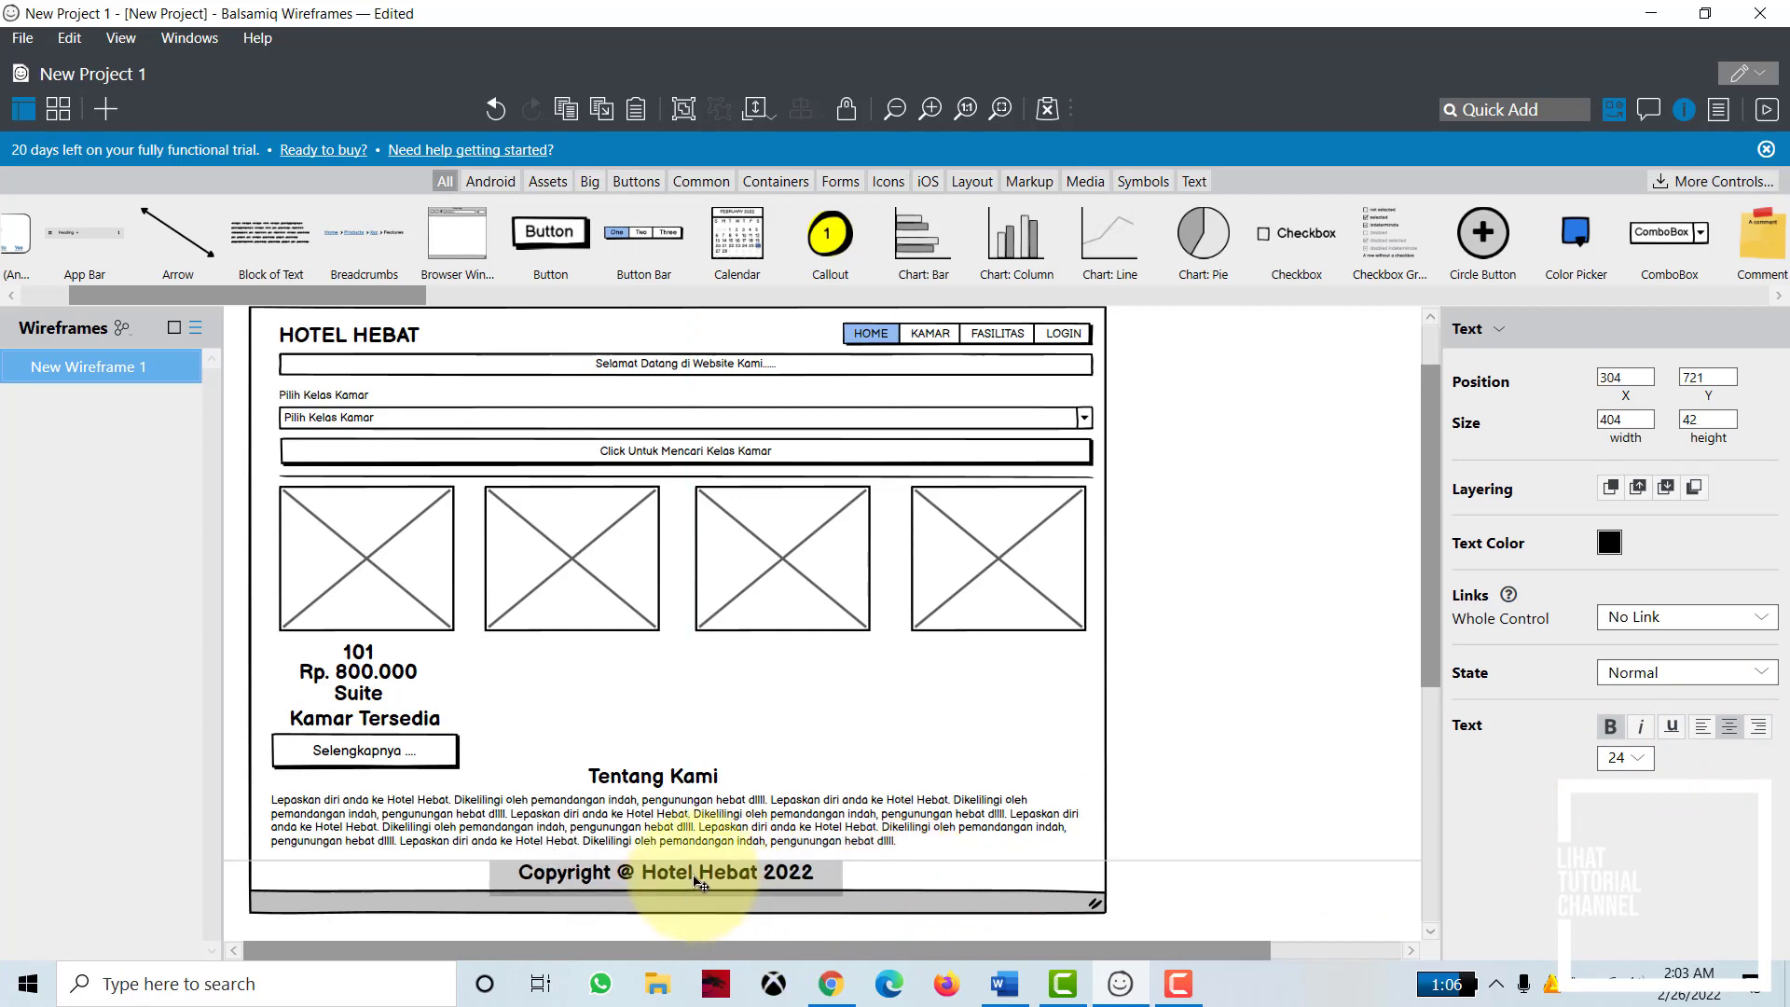
{"action": "left_click", "coordinate": [1165, 829]}
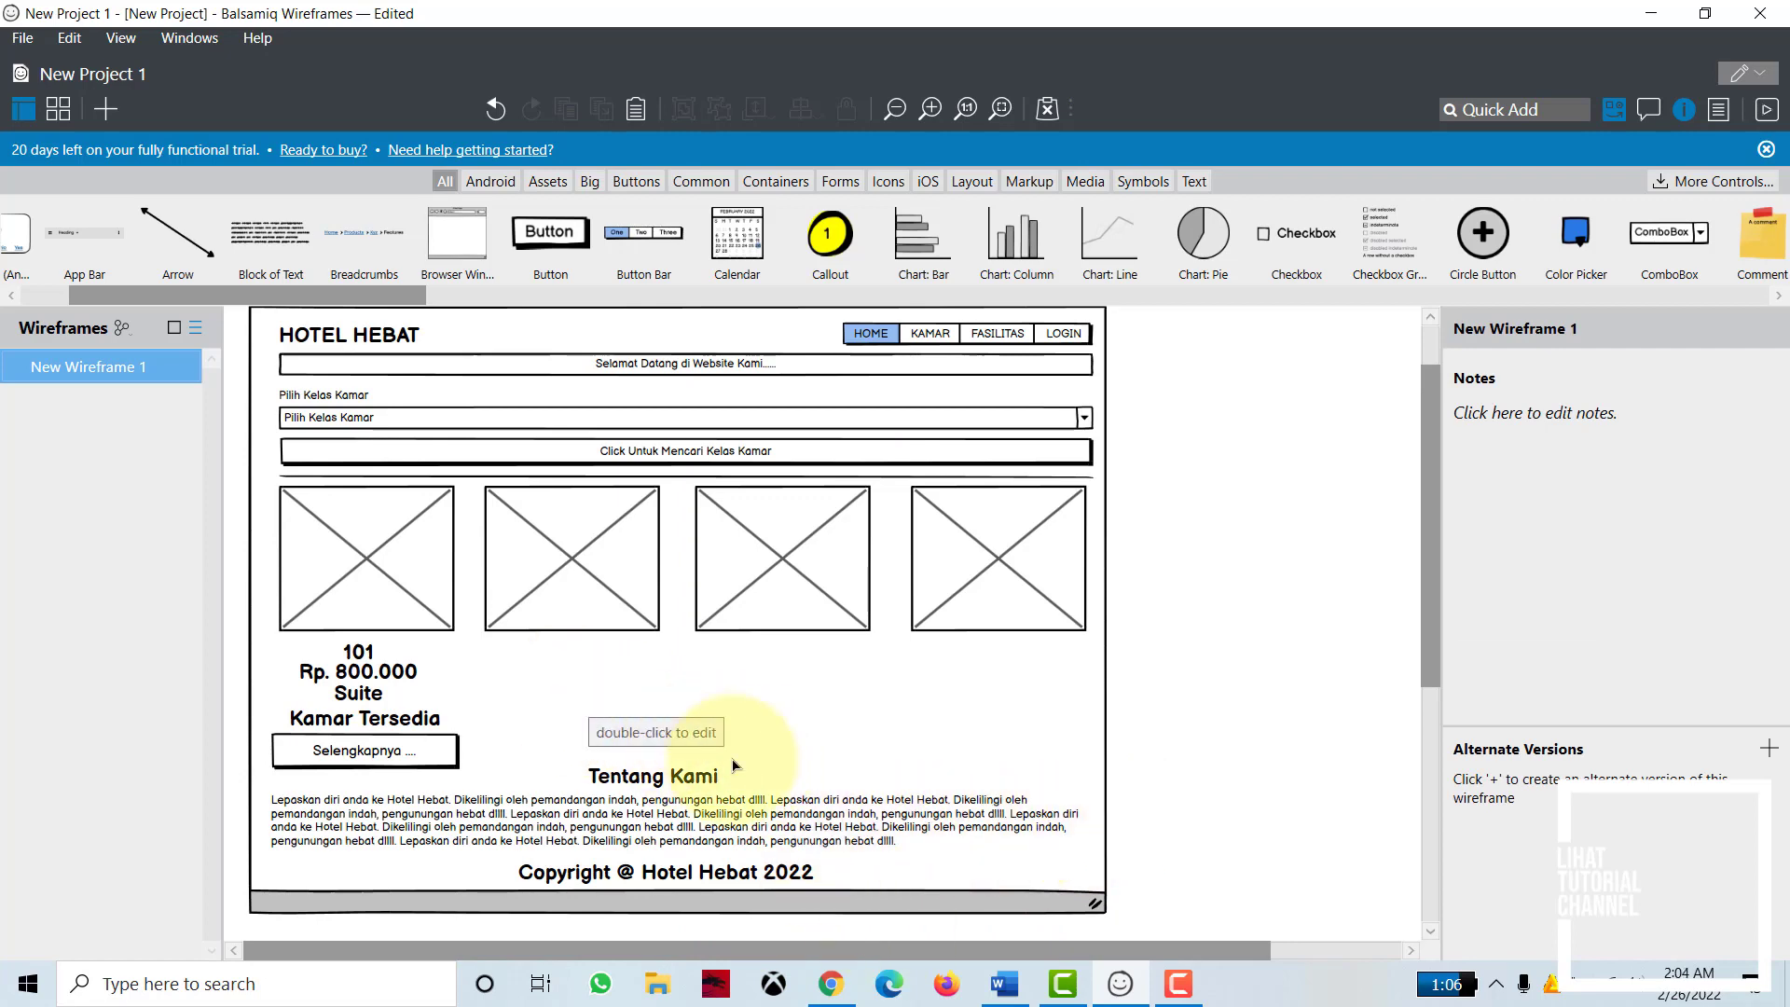
Step: Check the reference page in Word, and back in Balsamiq duplicate the room 101 captions and button beneath the second image
{"action": "left_click", "coordinate": [1007, 981]}
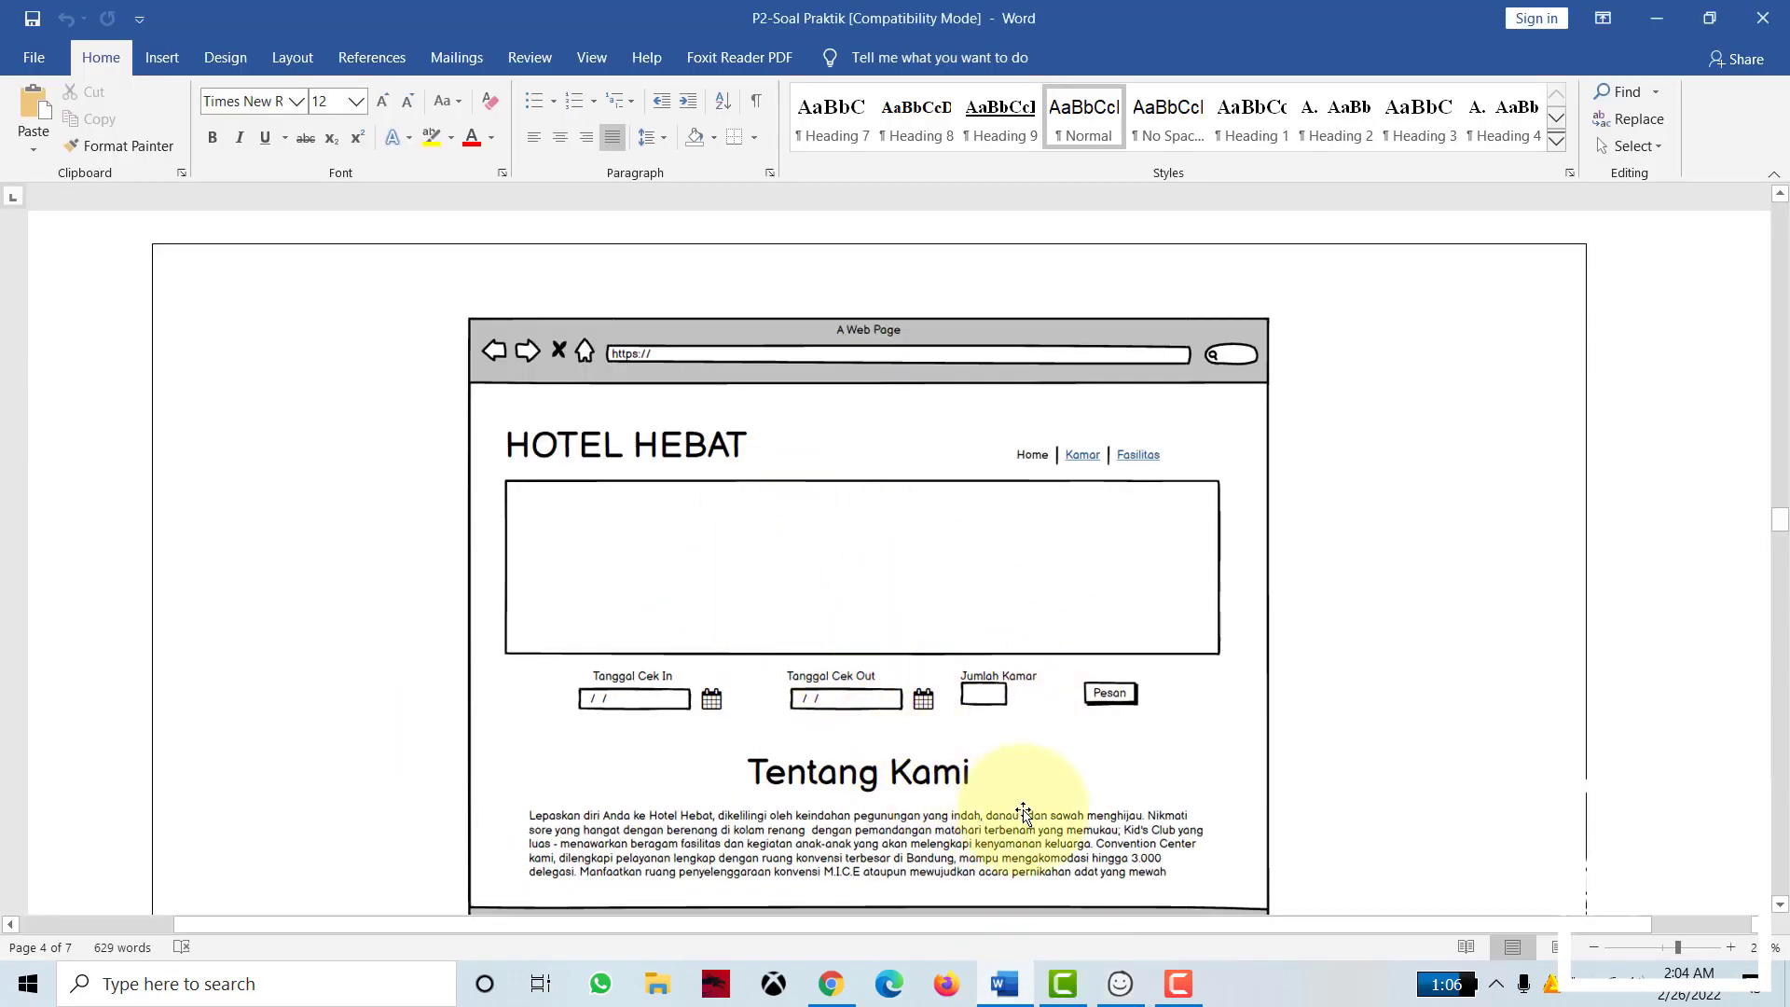
{"action": "left_click", "coordinate": [1119, 983]}
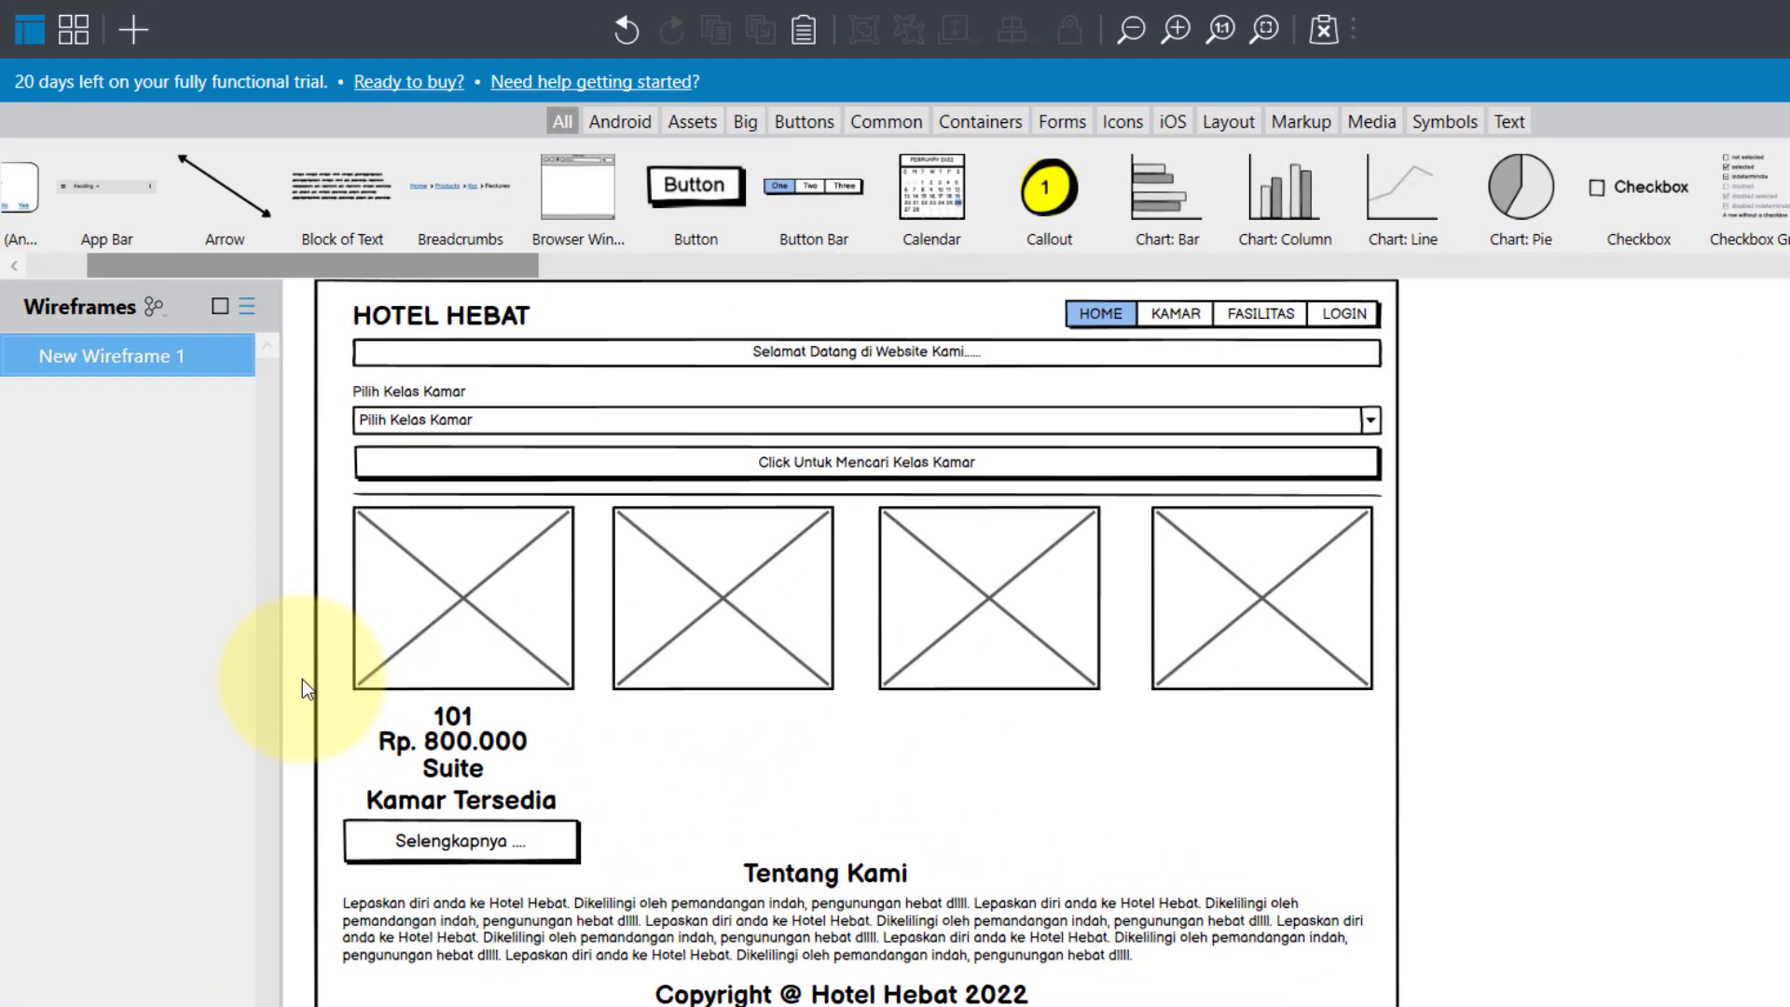
{"action": "left_click_drag", "start_coordinate": [284, 666], "coordinate": [613, 880]}
{"action": "left_click", "coordinate": [773, 769]}
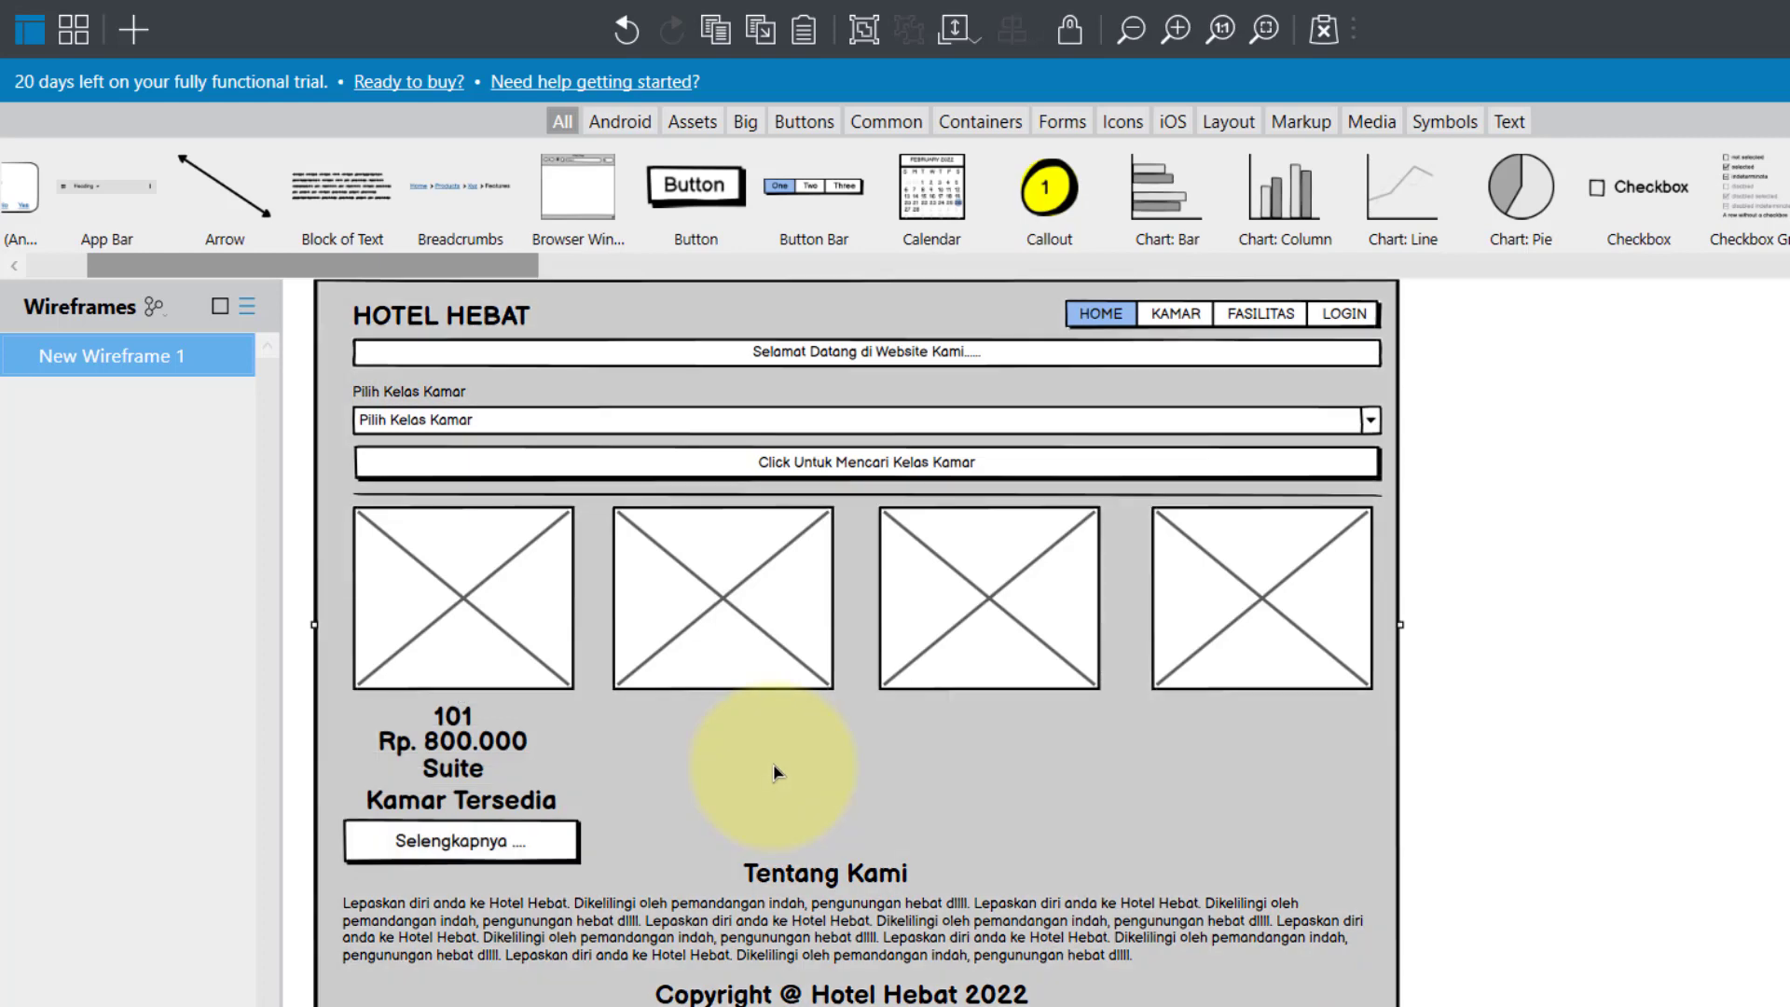
{"action": "right_click", "coordinate": [774, 766]}
{"action": "left_click", "coordinate": [886, 417]}
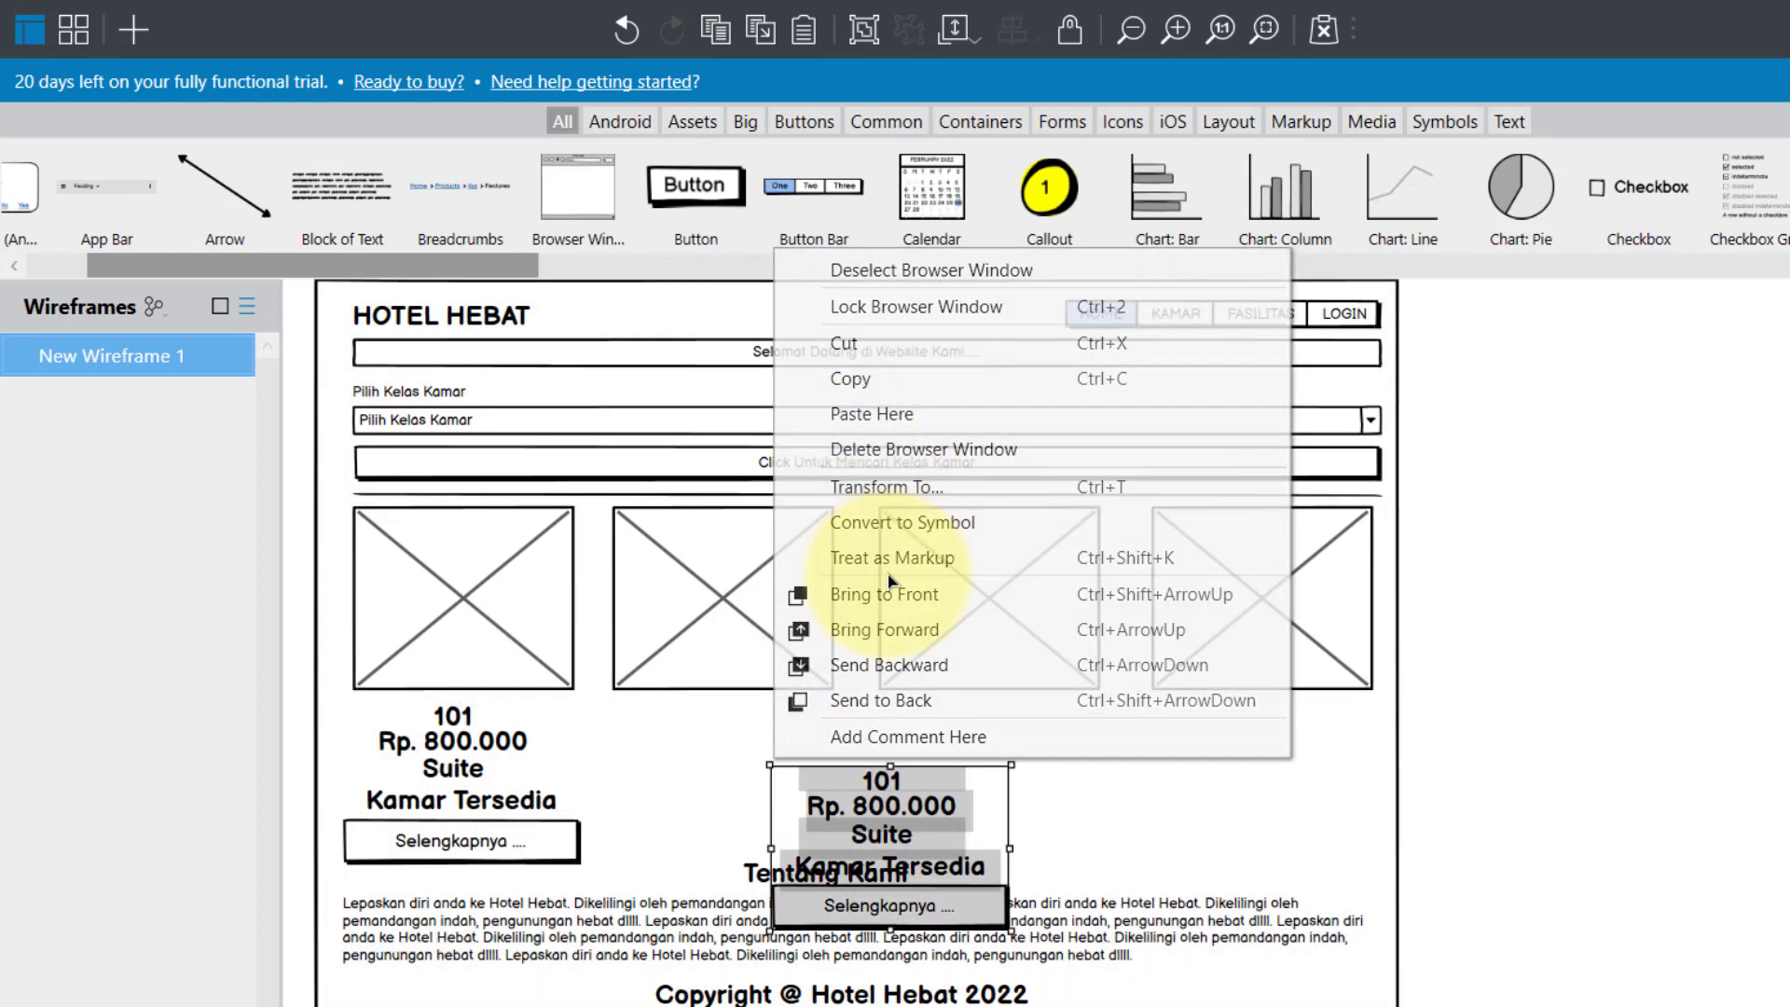
{"action": "left_click_drag", "start_coordinate": [891, 836], "coordinate": [731, 770]}
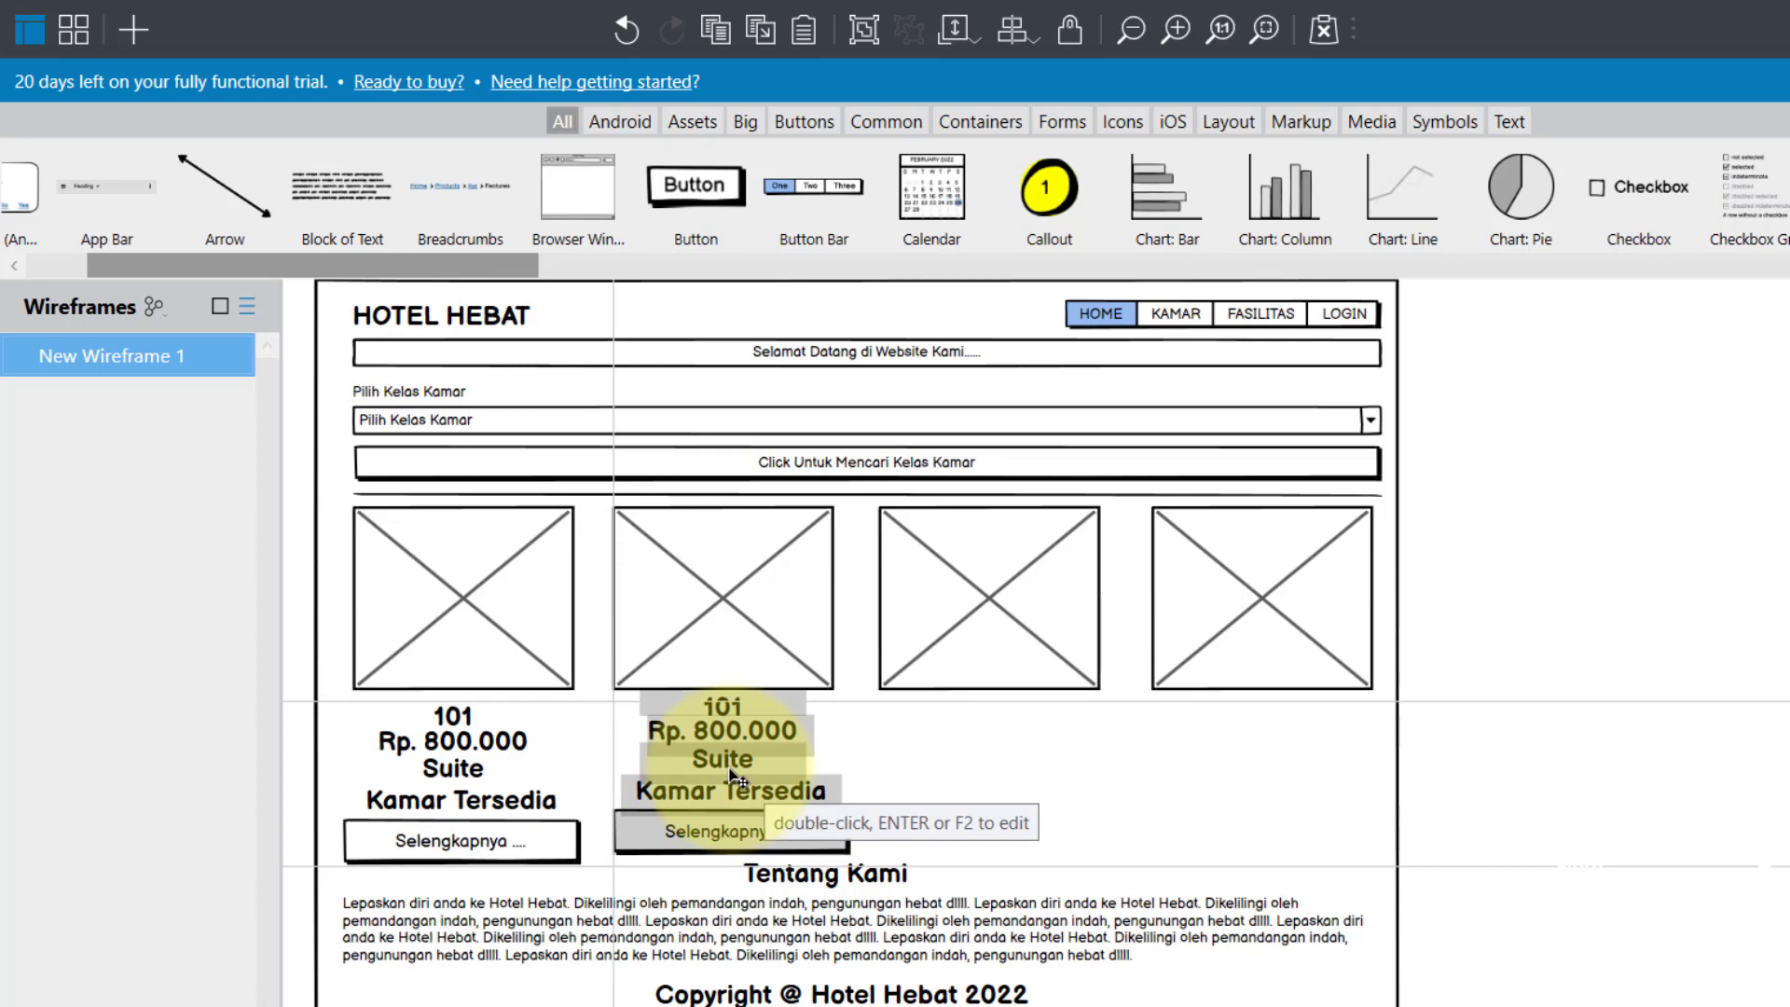
Step: Change the room number under the second image to 102 and its room class to Deluxe
{"action": "double_click", "coordinate": [725, 710]}
{"action": "double_click", "coordinate": [735, 712]}
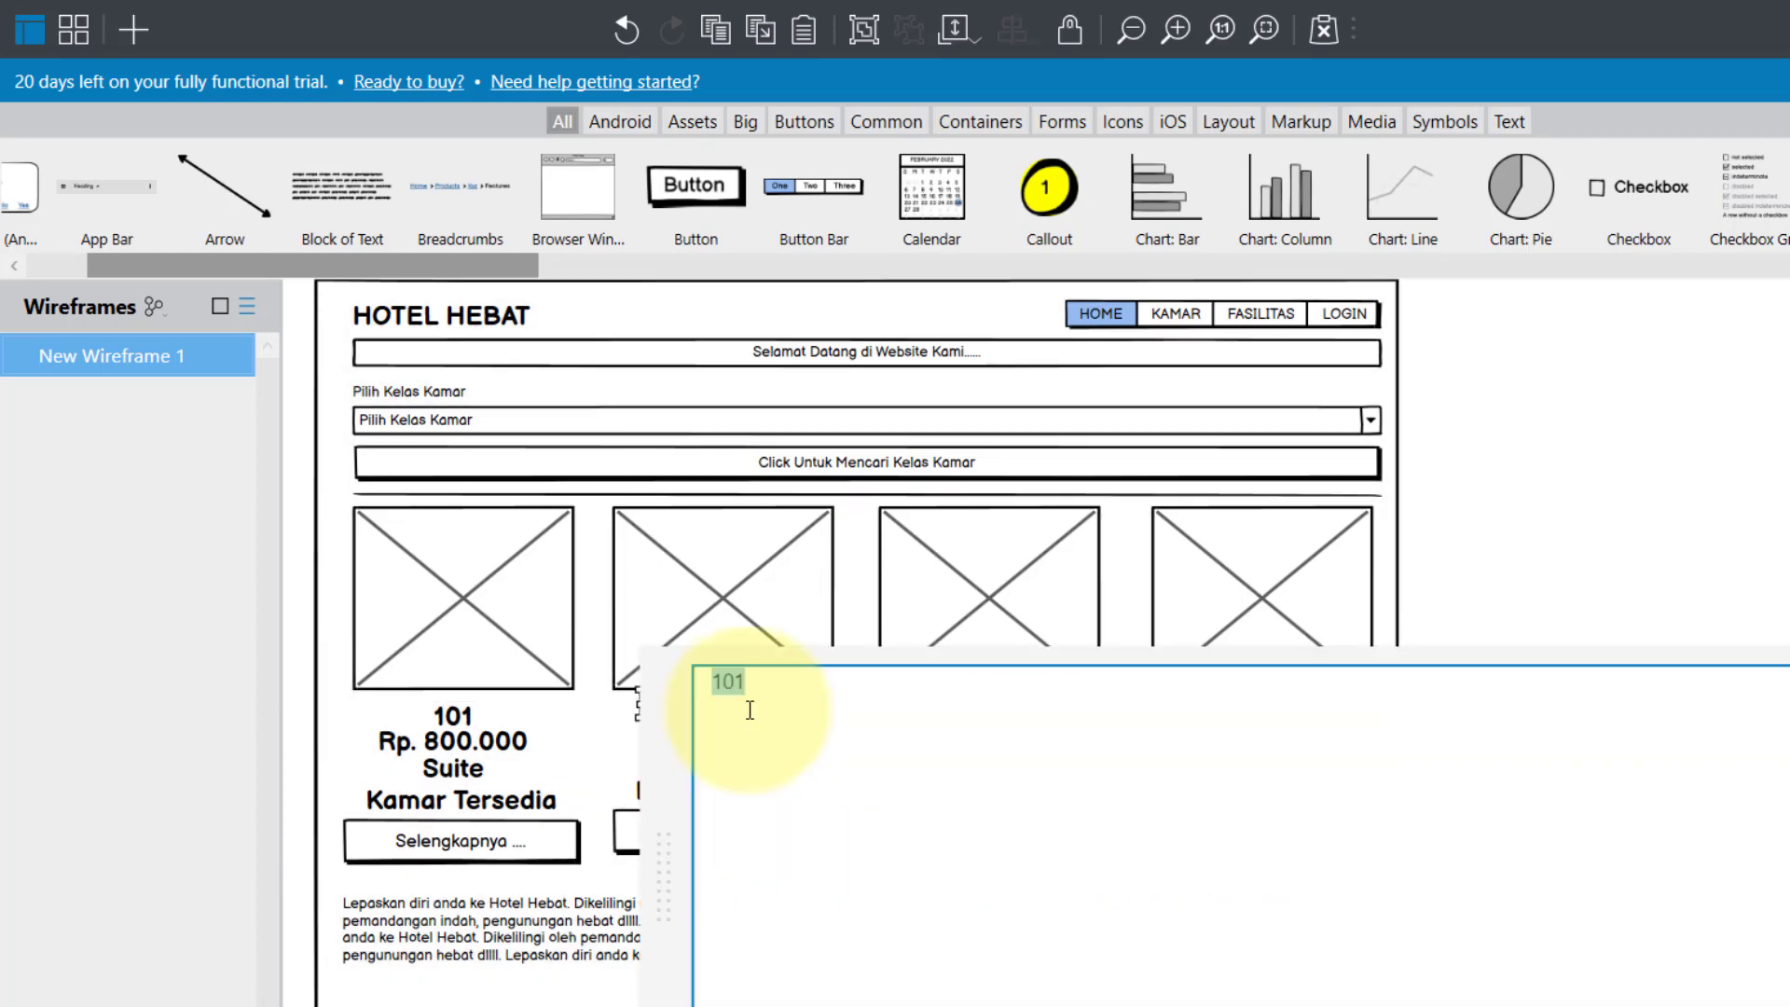
{"action": "left_click", "coordinate": [750, 710]}
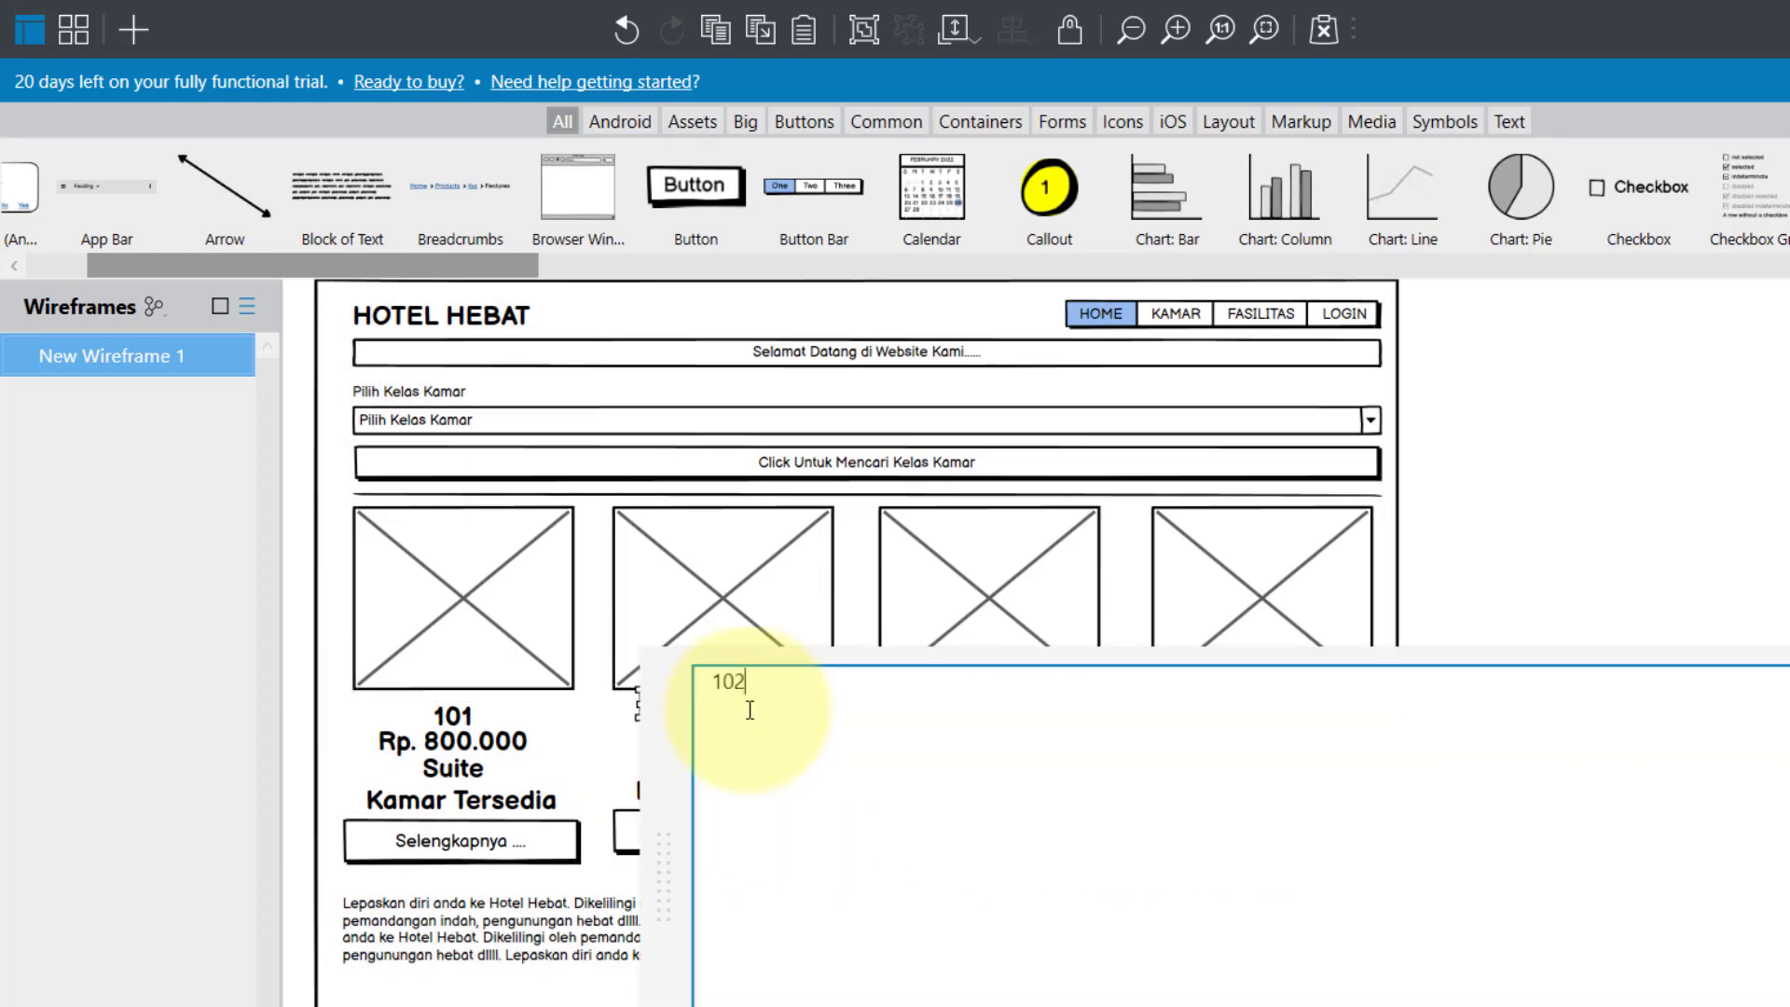
{"action": "left_click", "coordinate": [606, 736]}
{"action": "double_click", "coordinate": [725, 761]}
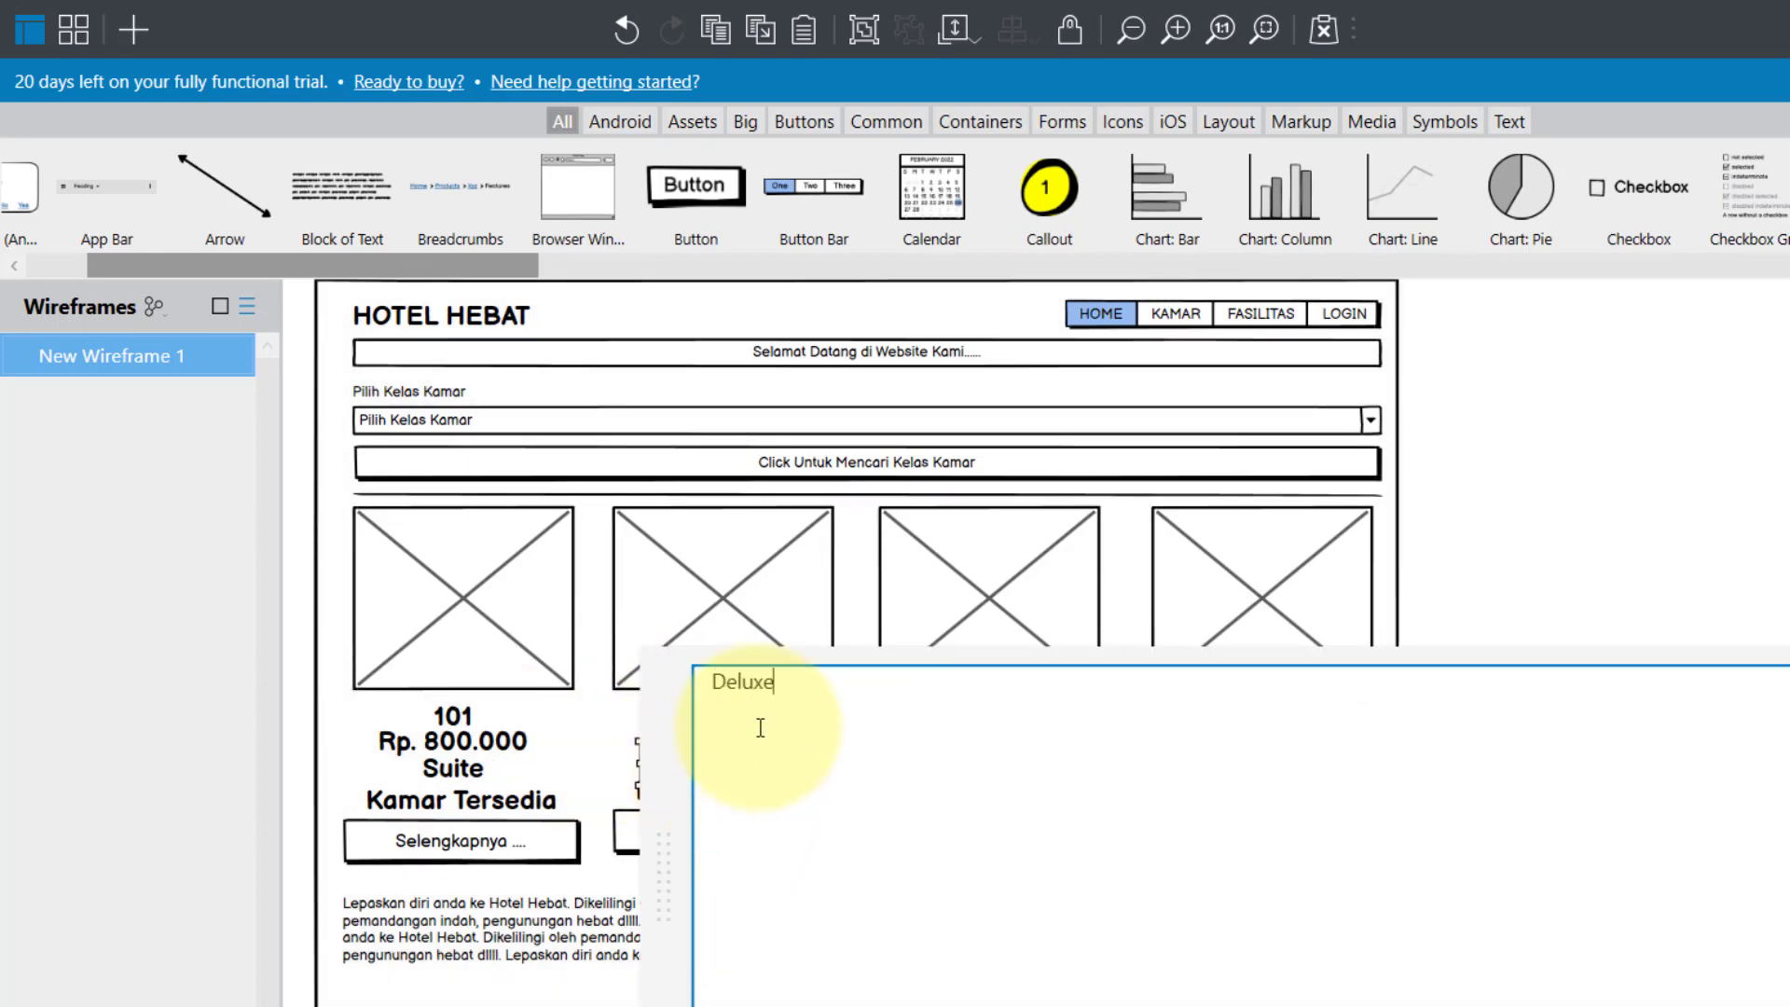
{"action": "left_click", "coordinate": [716, 843]}
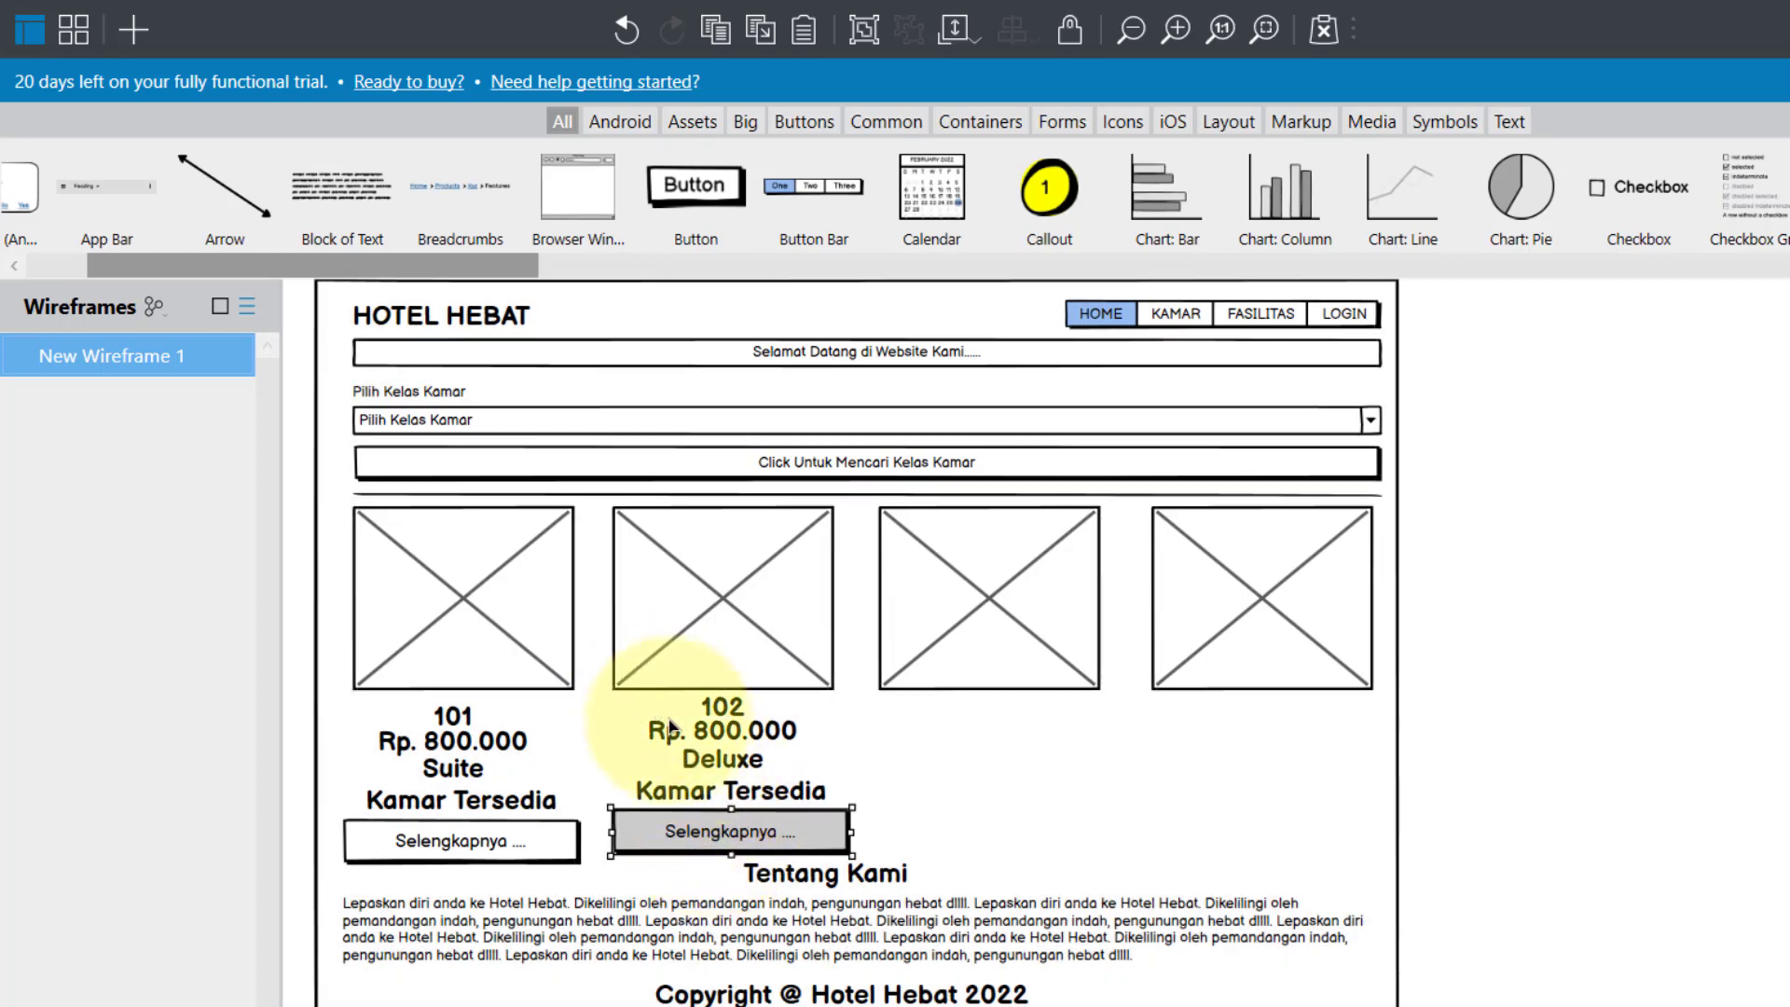
{"action": "left_click_drag", "start_coordinate": [583, 708], "coordinate": [844, 745]}
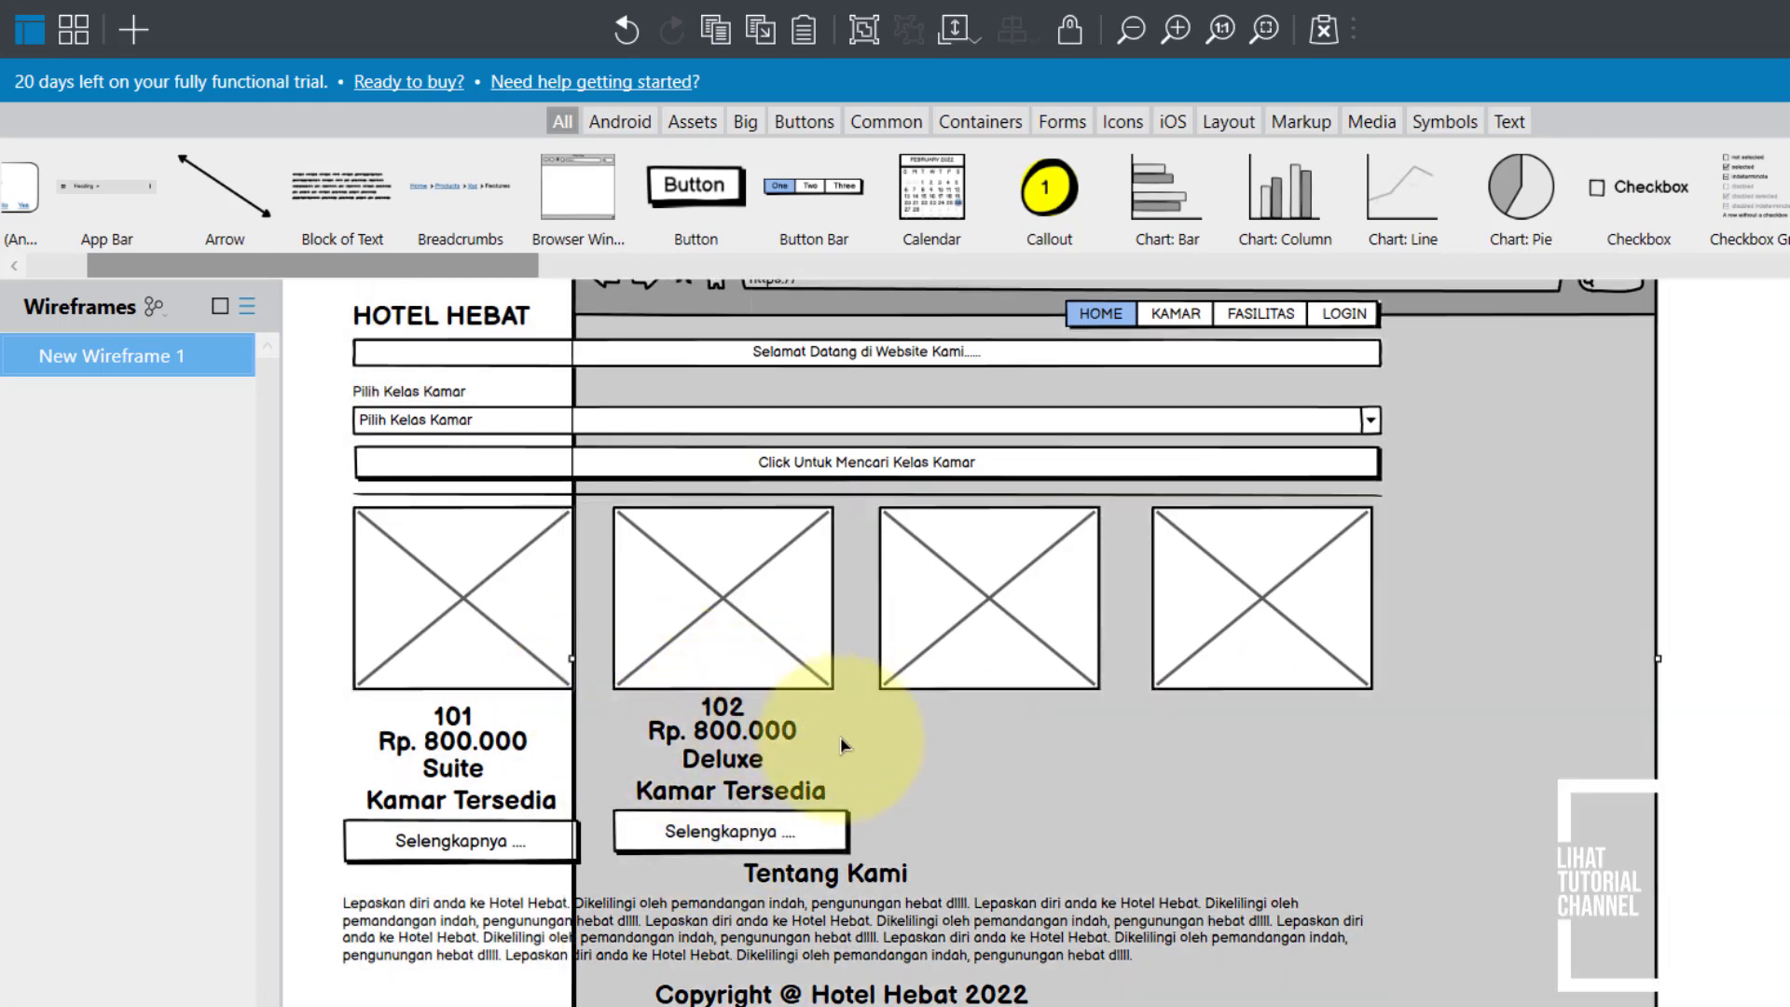
{"action": "key", "text": "ctrl+z"}
{"action": "left_click", "coordinate": [1450, 811]}
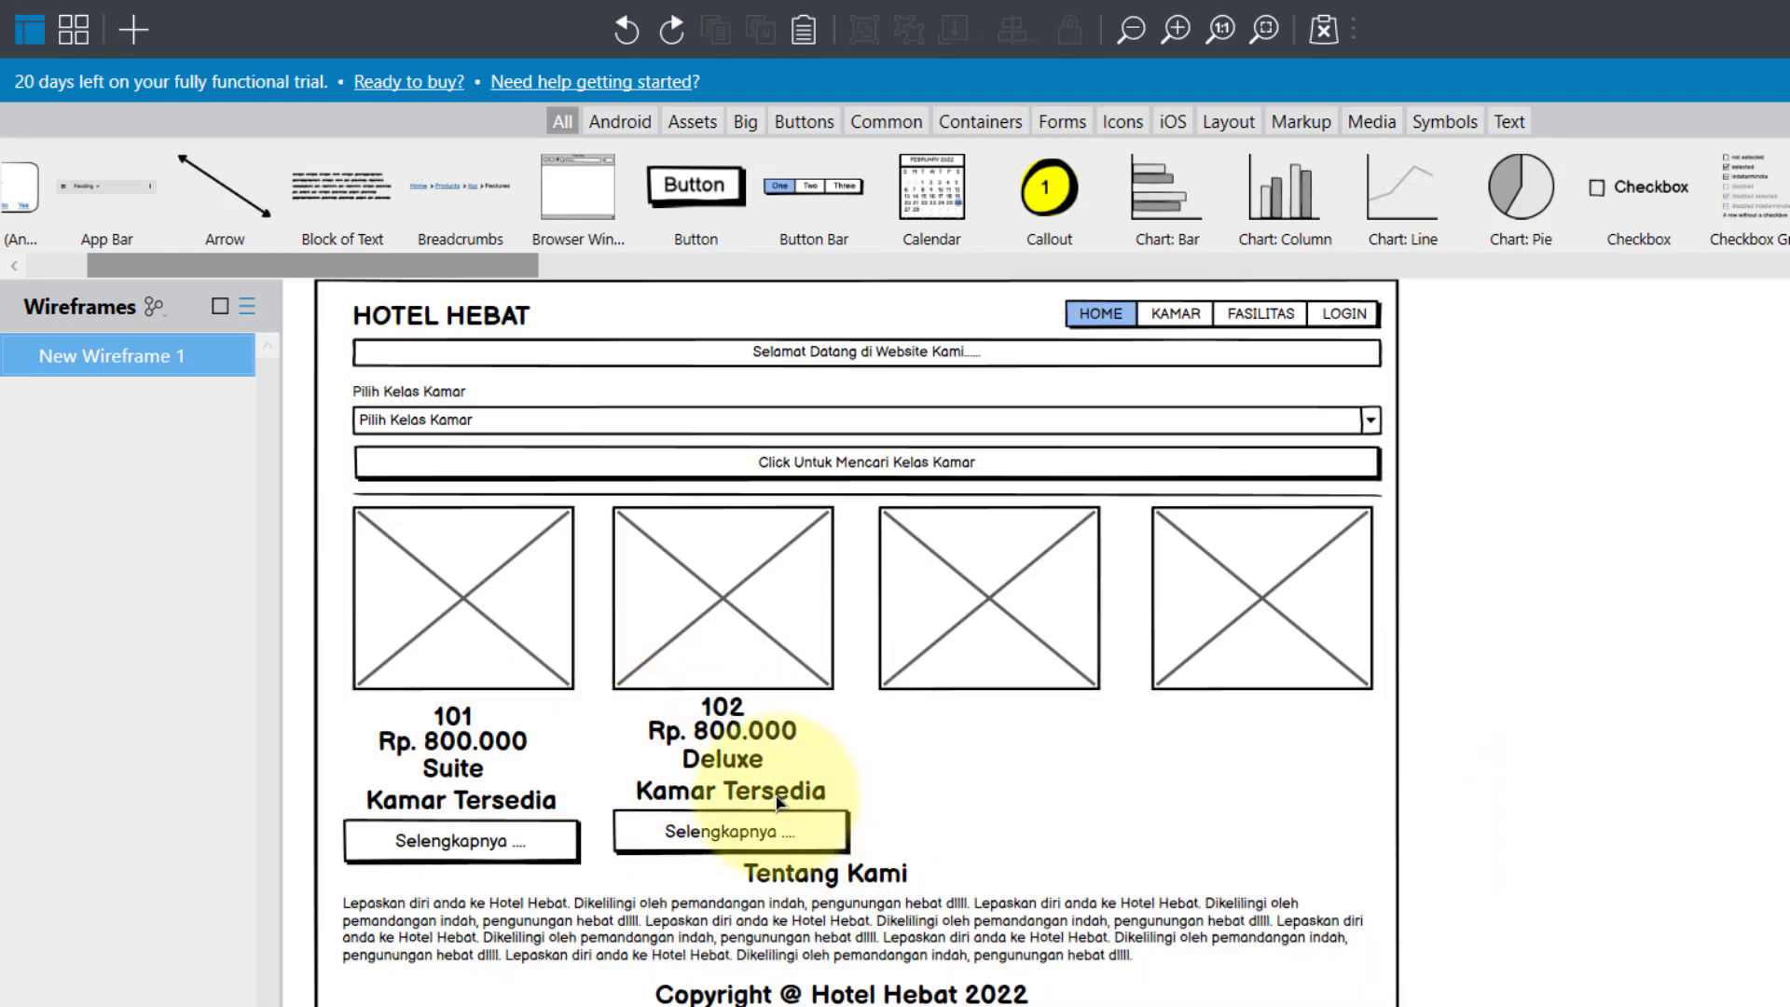
Step: Lower the second Selengkapnya button slightly and nudge the room 101 caption block up so that both buttons line up
{"action": "left_click_drag", "start_coordinate": [739, 841], "coordinate": [739, 849]}
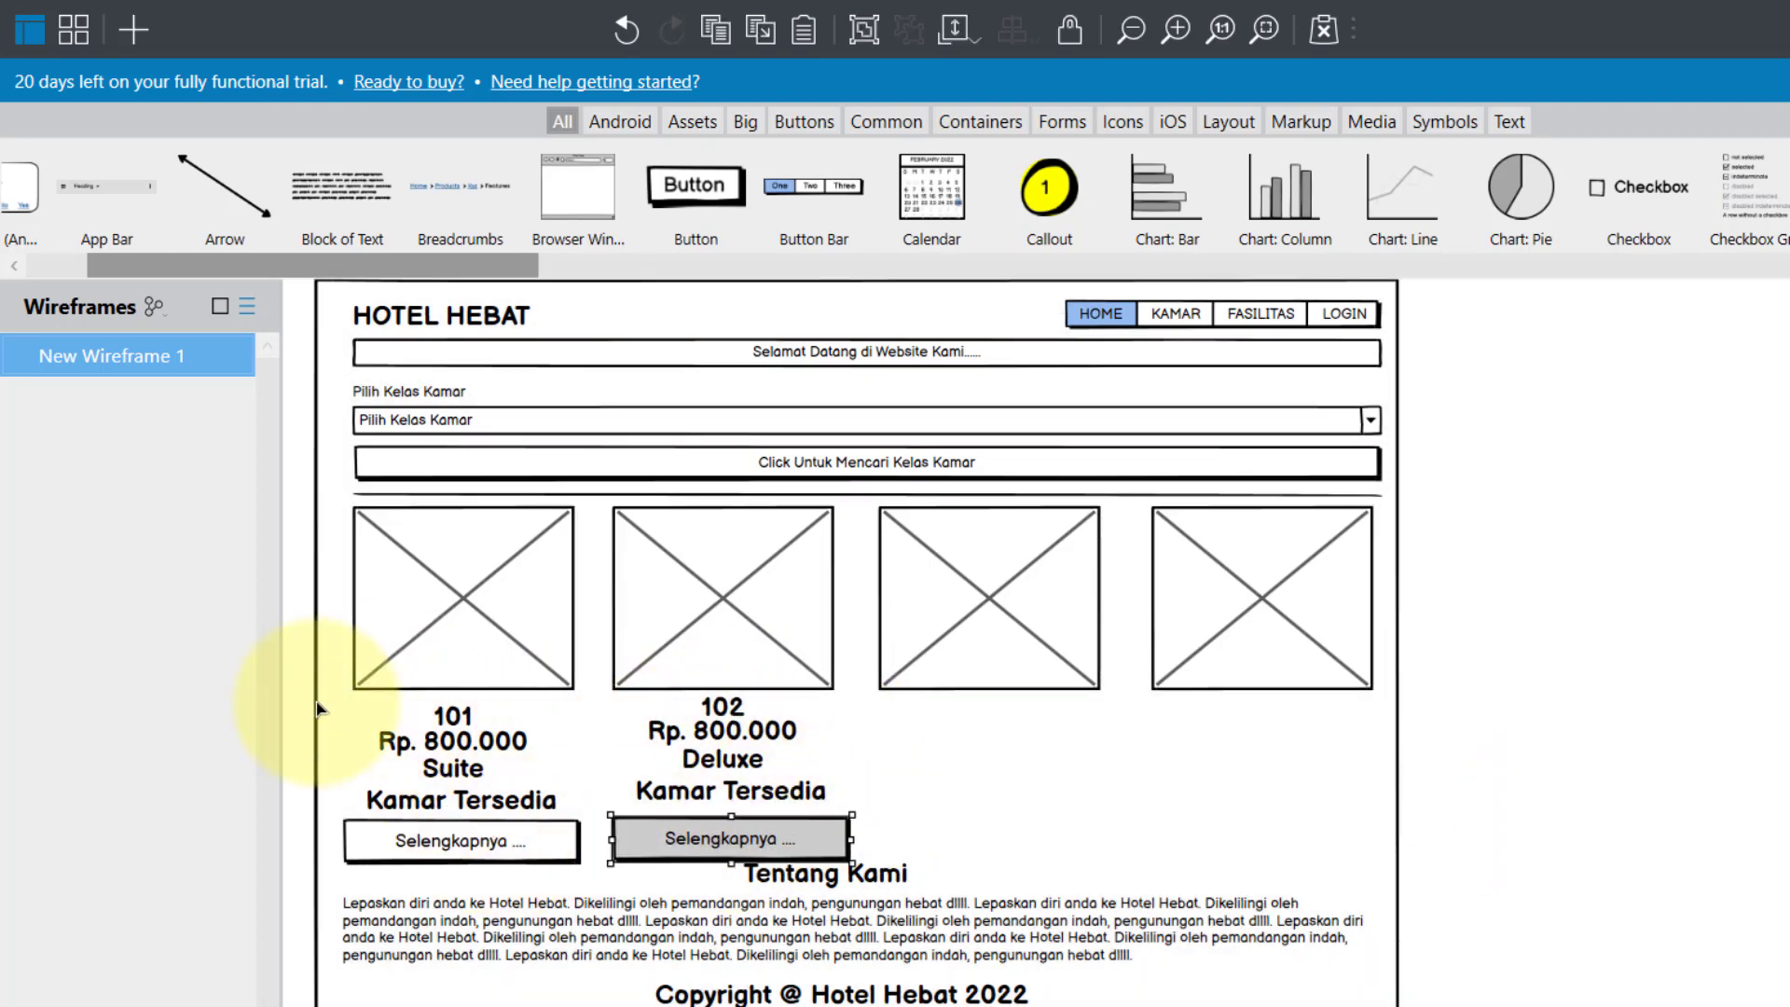
{"action": "left_click_drag", "start_coordinate": [306, 688], "coordinate": [604, 886]}
{"action": "left_click_drag", "start_coordinate": [504, 841], "coordinate": [507, 850]}
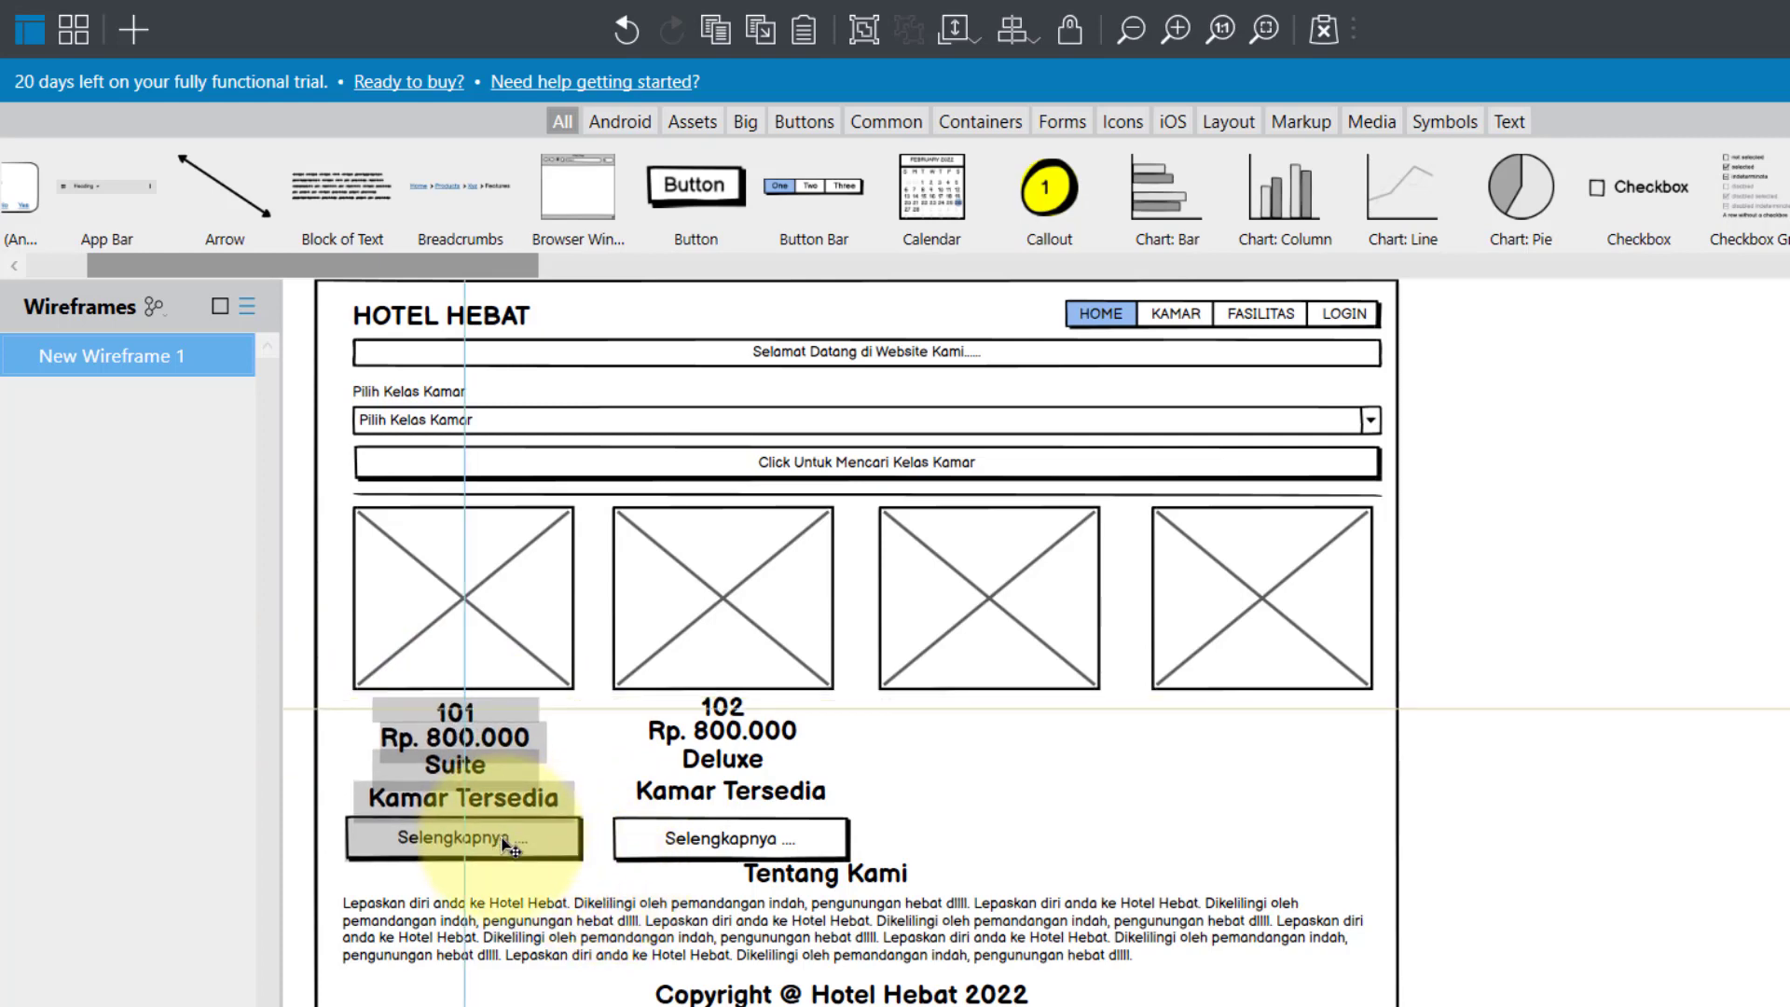
{"action": "left_click", "coordinate": [653, 731]}
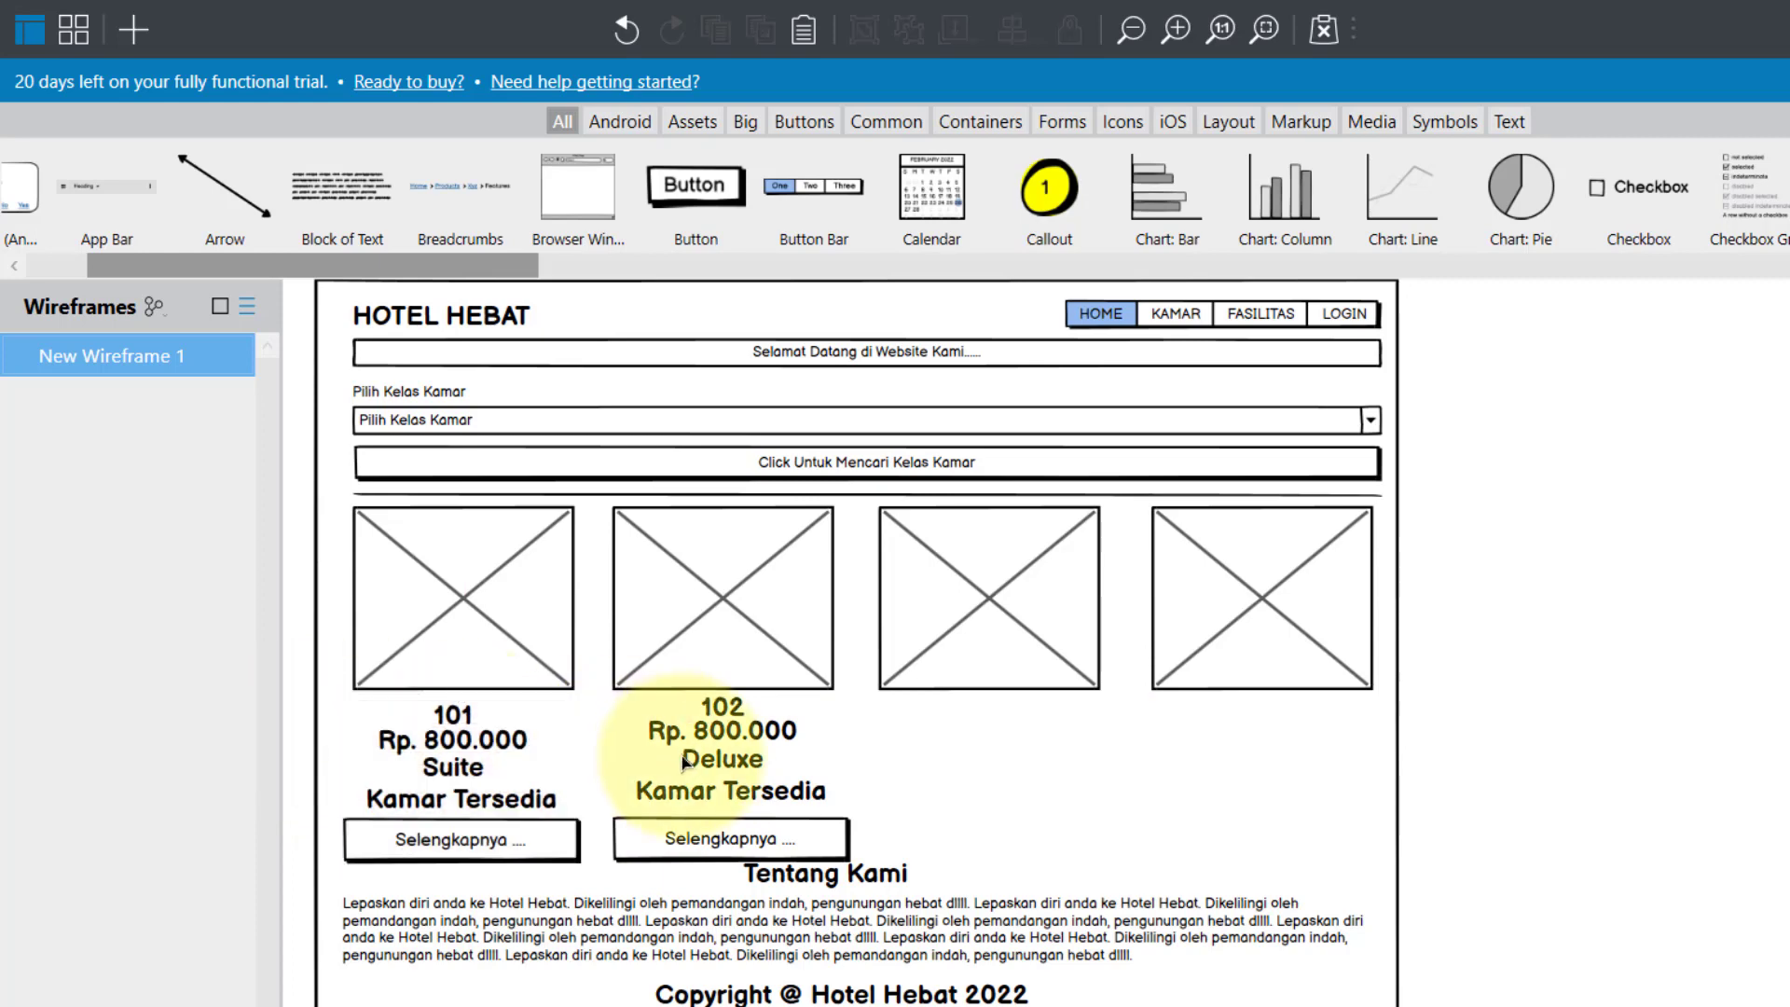
Step: Replace the availability text under the second image with "Kamar Penuih"
{"action": "double_click", "coordinate": [725, 794]}
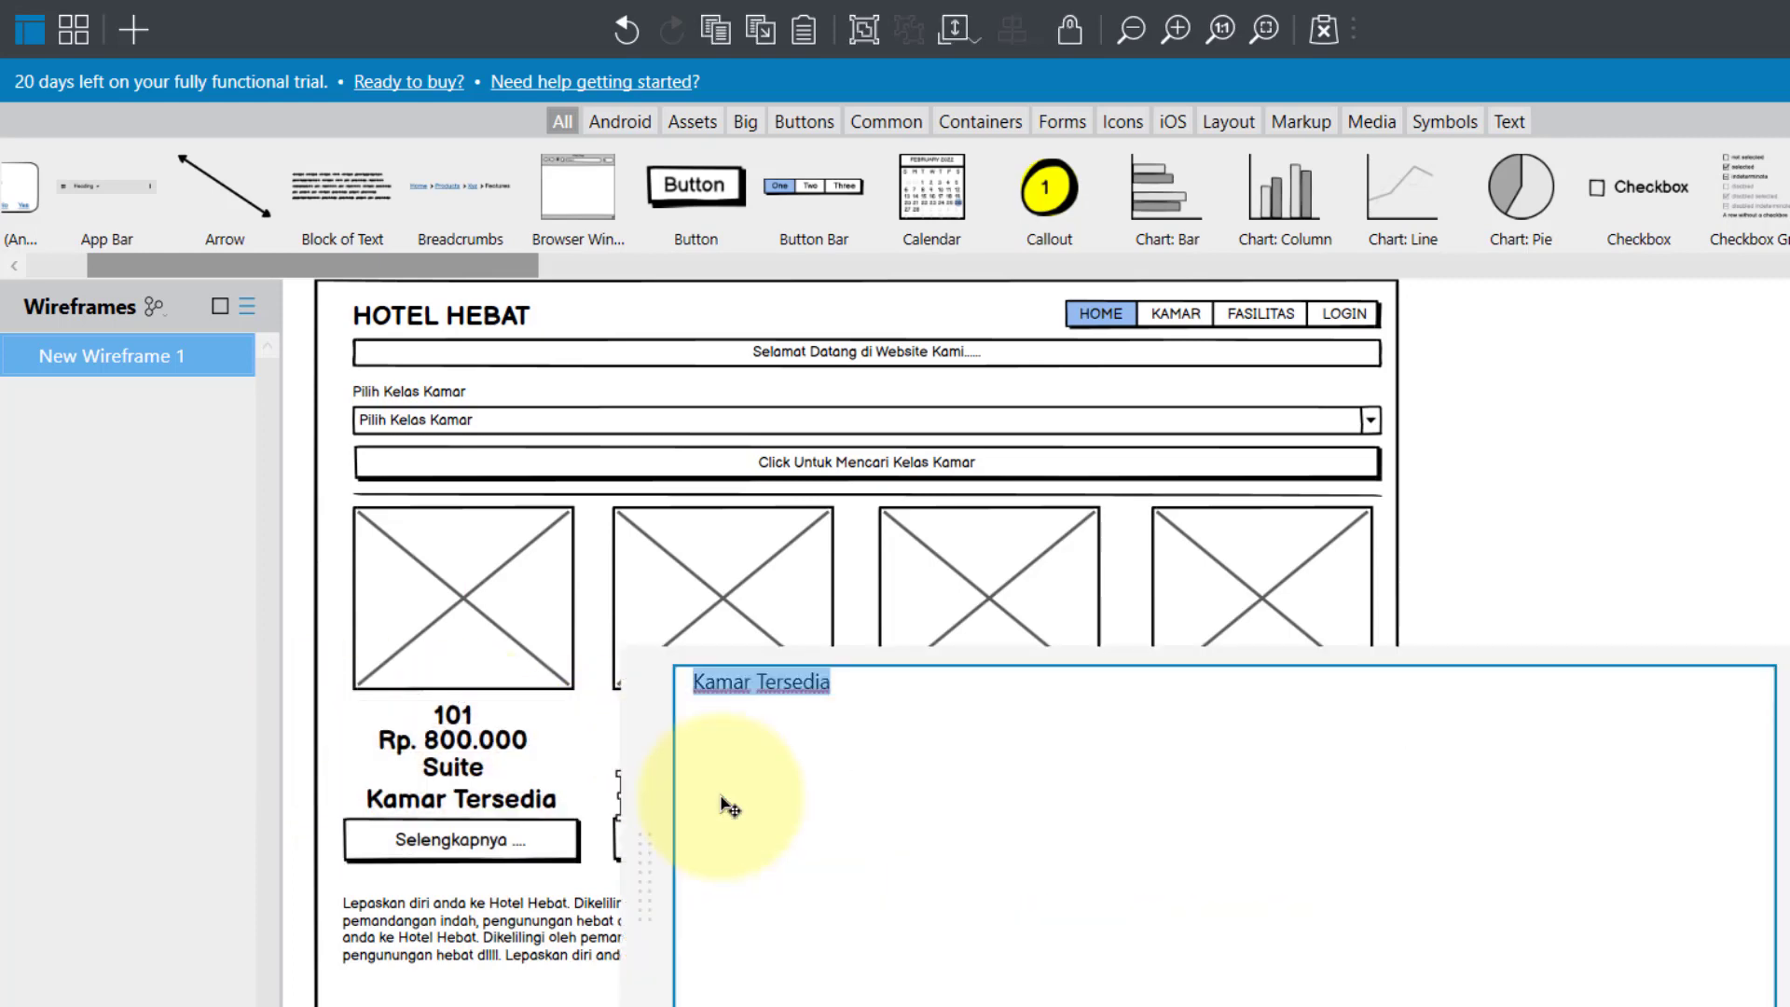
{"action": "type", "text": "Ka"}
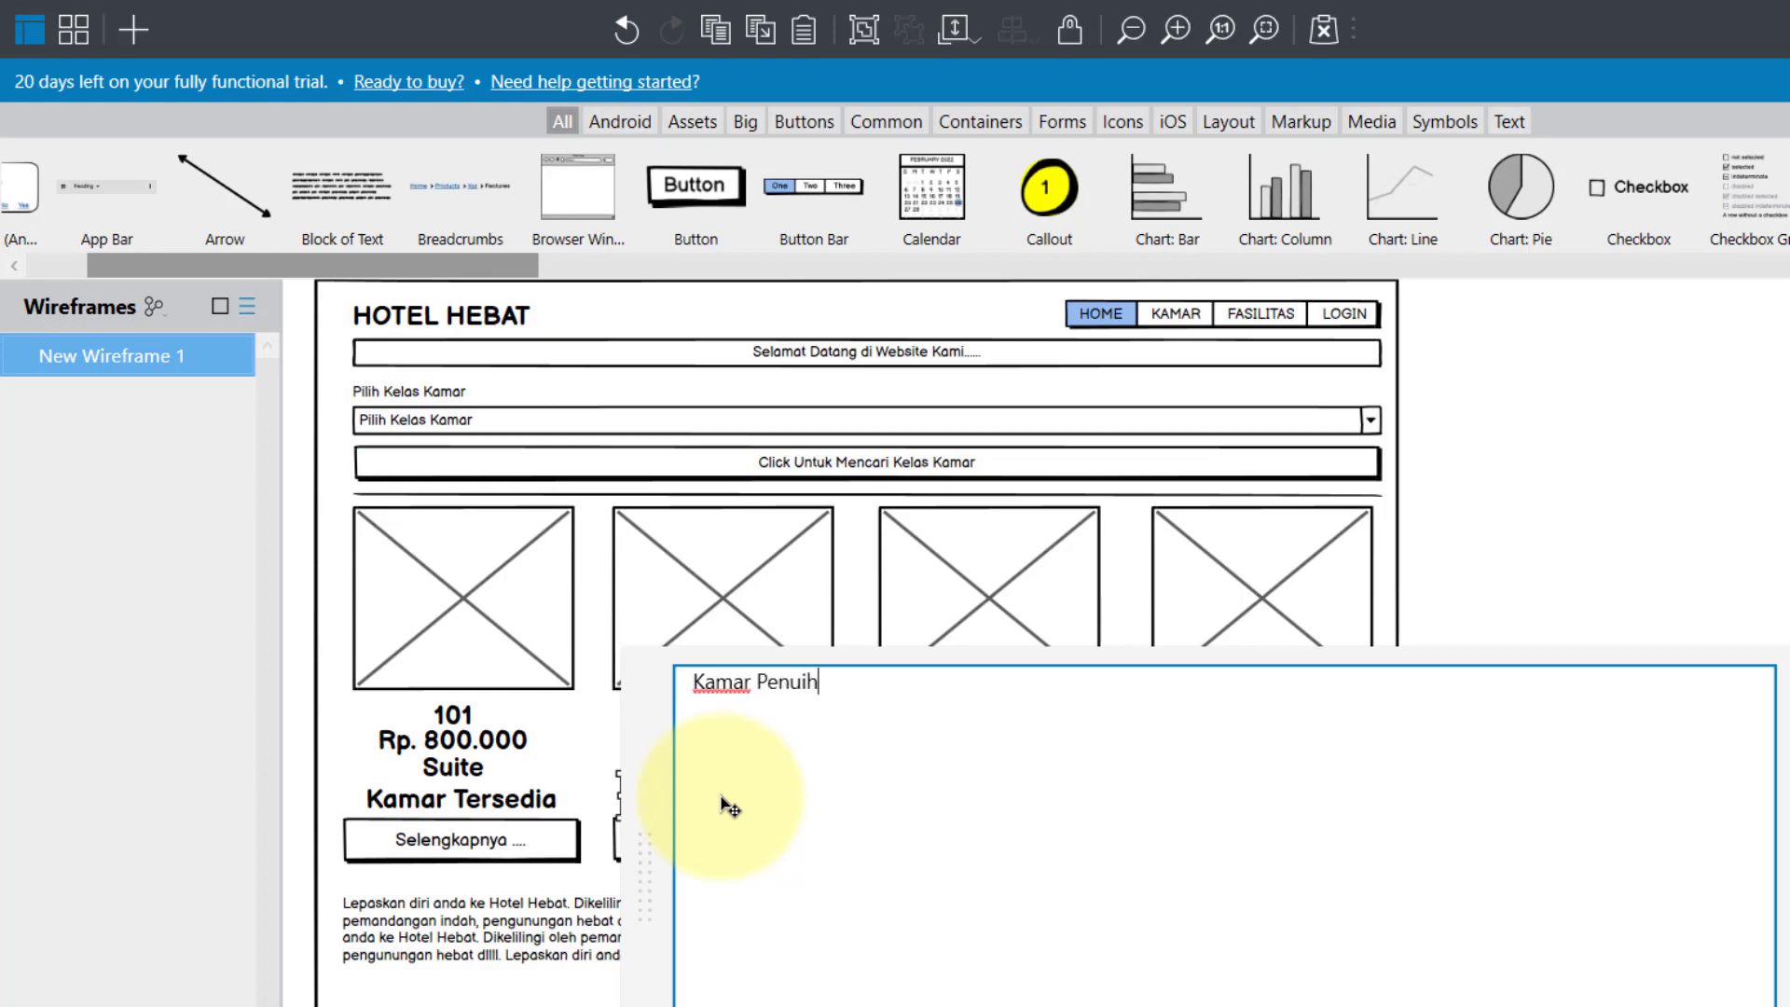
Step: Correct the availability label under room 102 to "Kamar Penuh" and nudge it slightly lower, just above its button
{"action": "left_click", "coordinate": [292, 686]}
{"action": "left_click", "coordinate": [753, 797]}
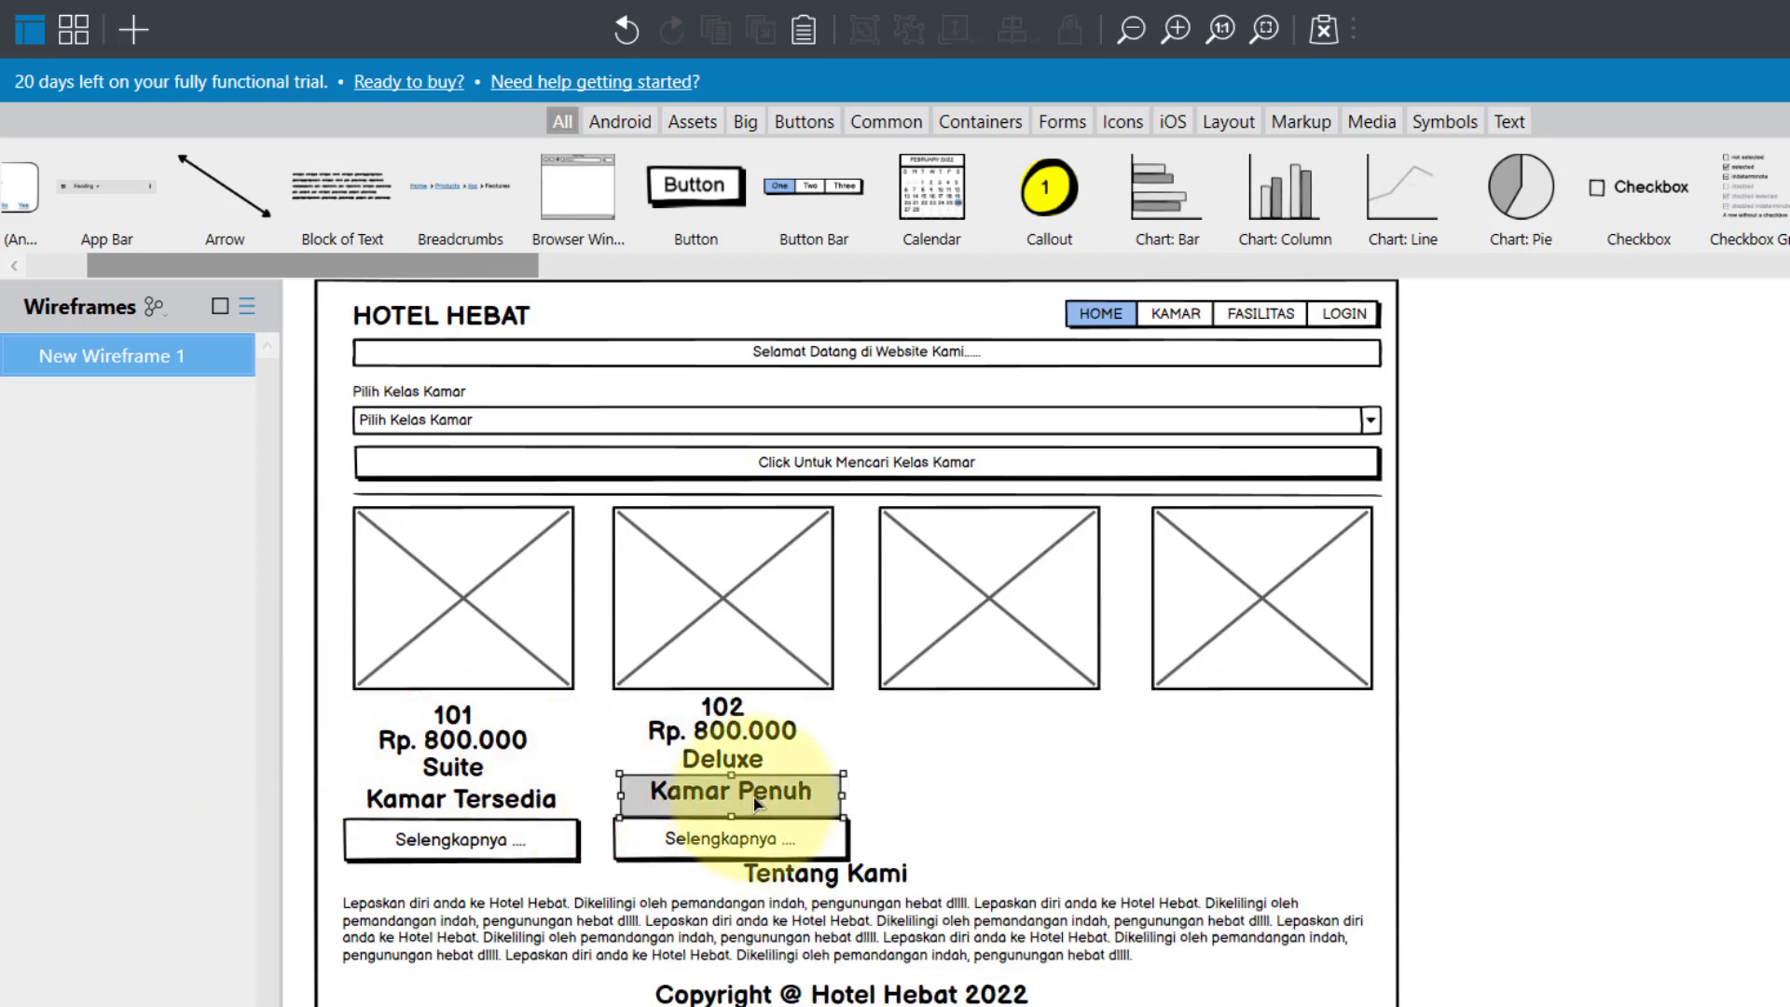
{"action": "left_click_drag", "start_coordinate": [754, 797], "coordinate": [753, 800]}
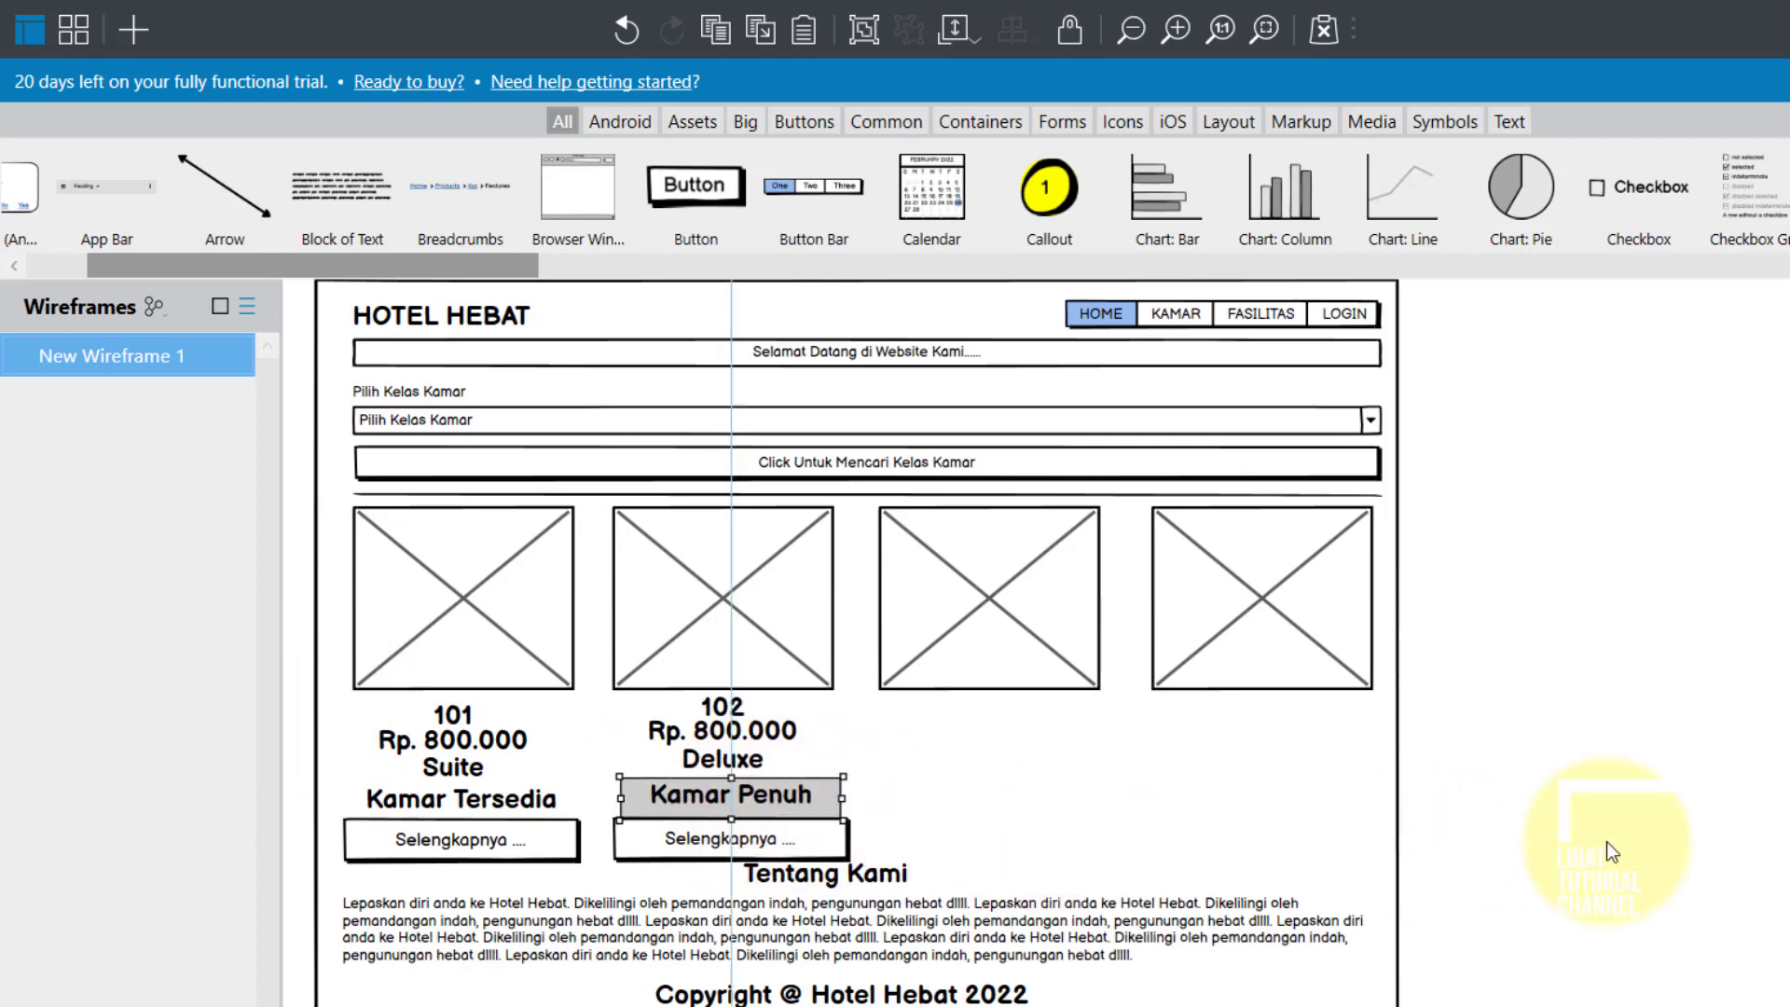
{"action": "left_click", "coordinate": [1610, 850]}
Step: Copy room 101's text labels and Selengkapnya button and place the copy under the third image placeholder
{"action": "left_click_drag", "start_coordinate": [298, 667], "coordinate": [597, 880]}
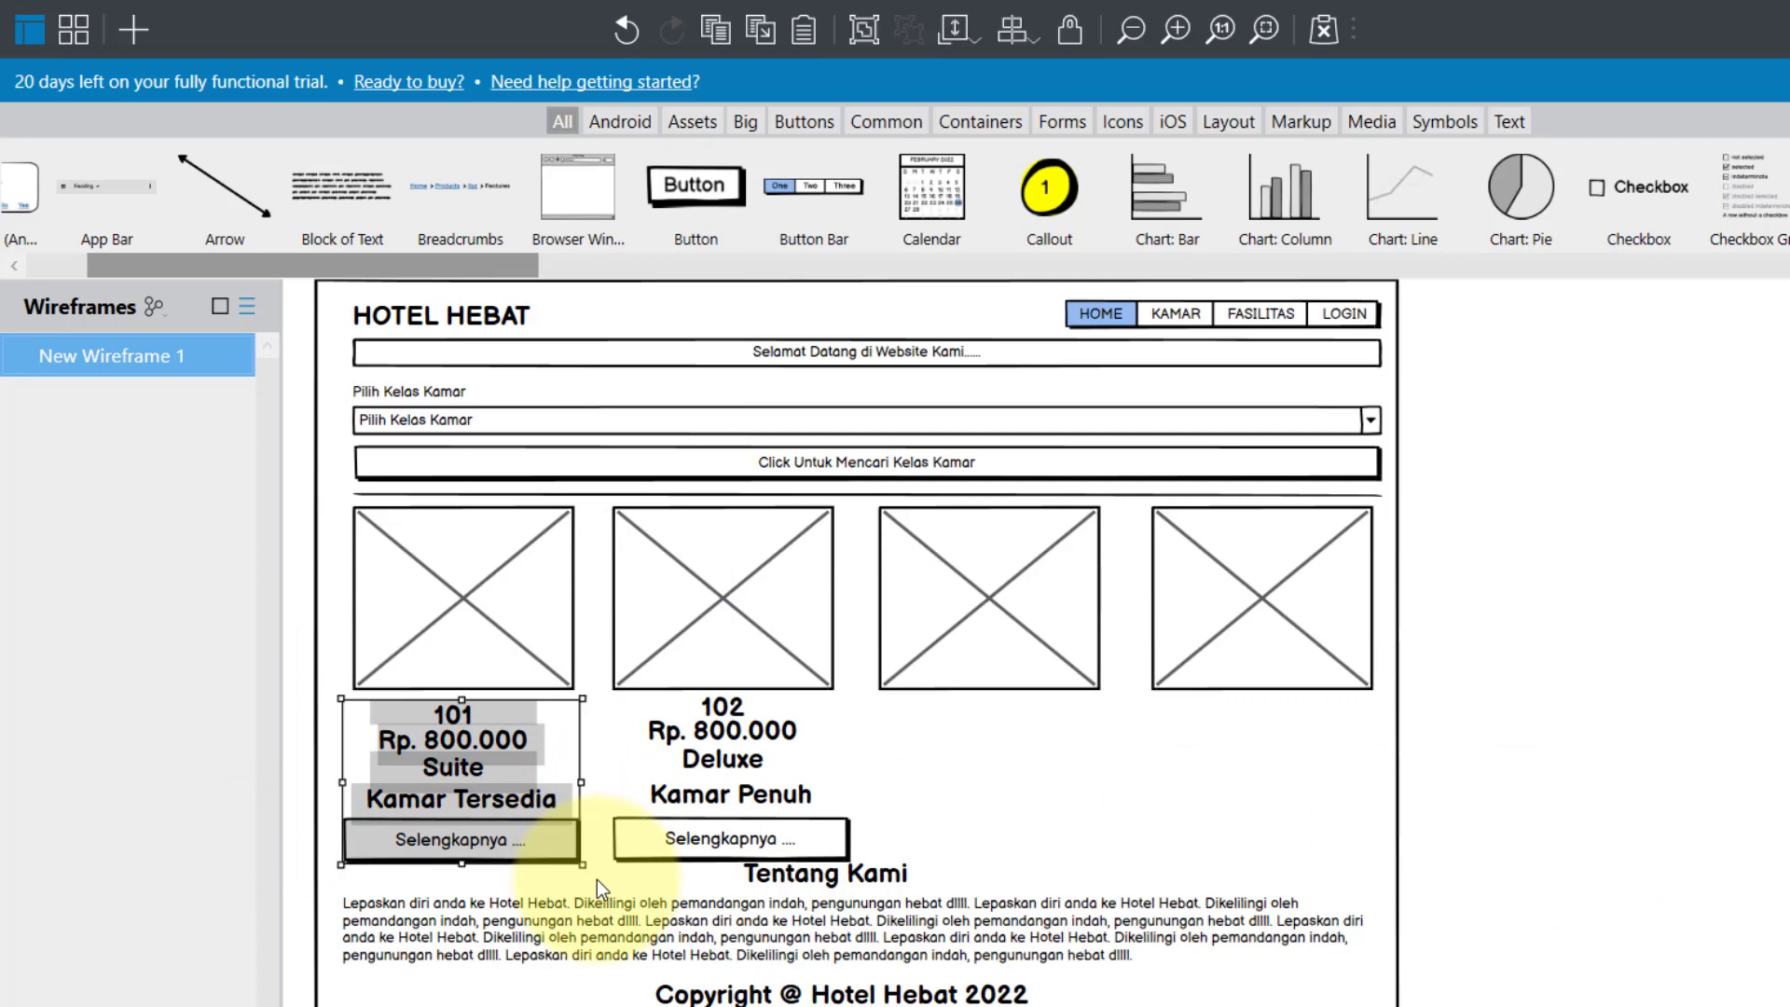
{"action": "right_click", "coordinate": [1047, 820]}
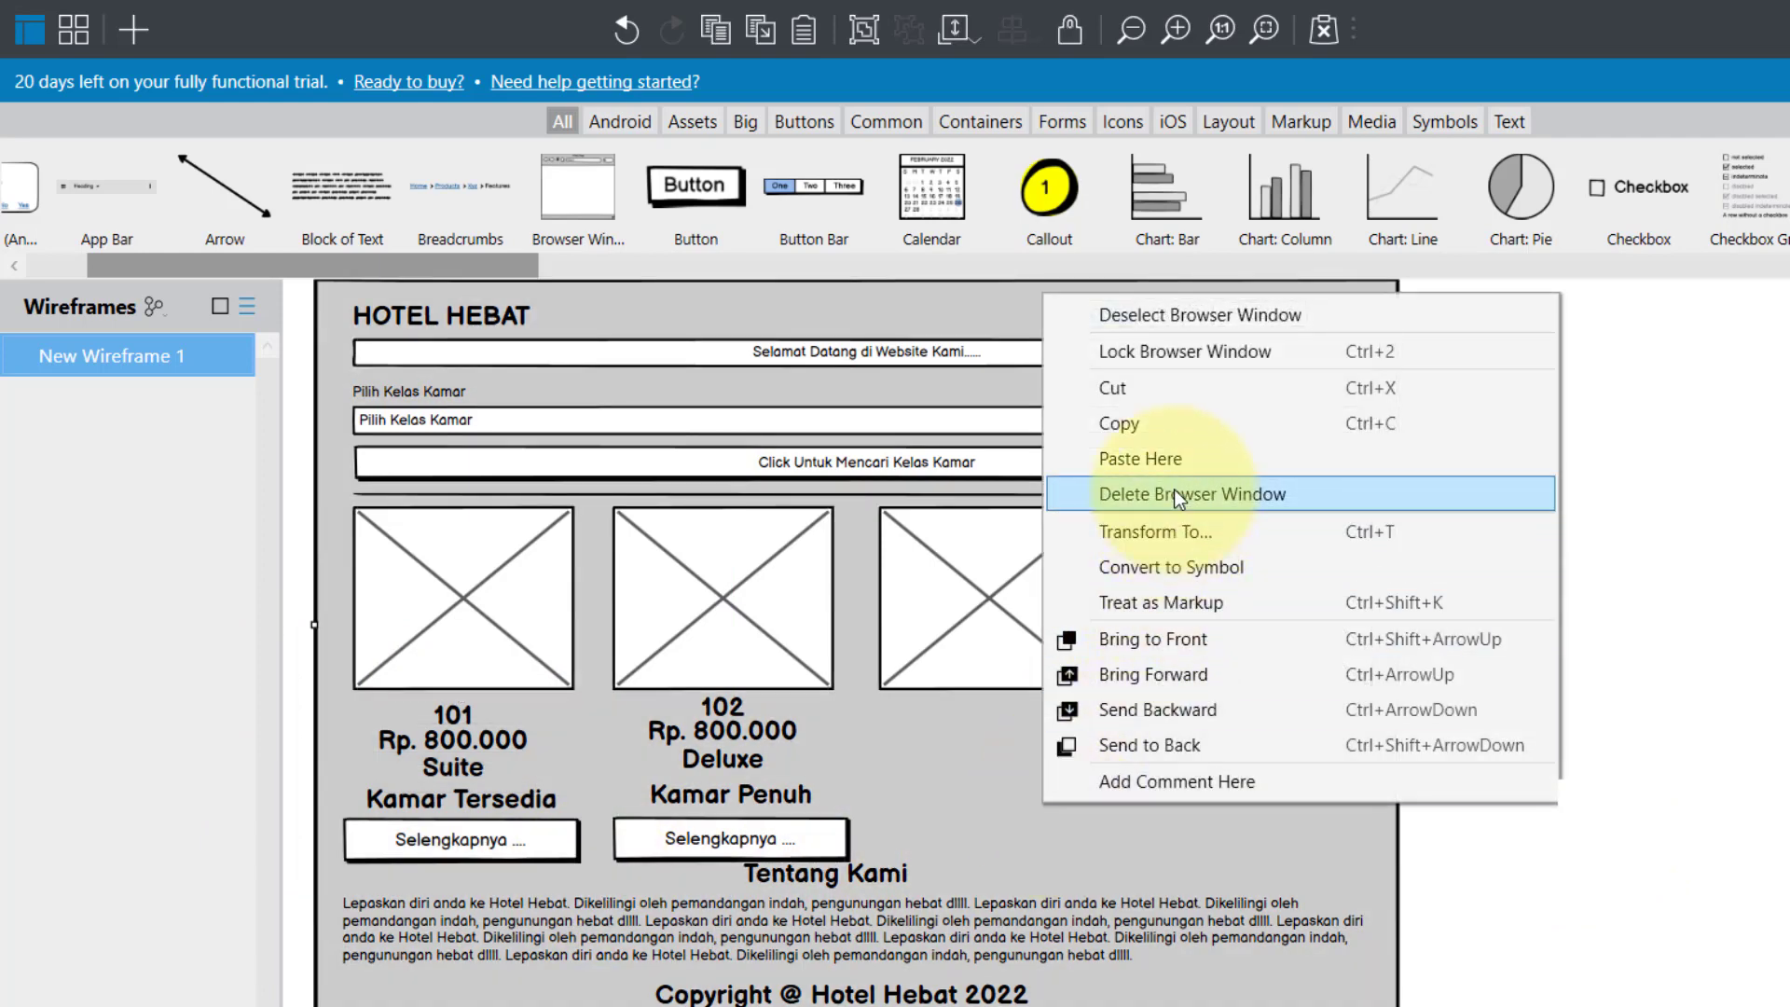
{"action": "left_click", "coordinate": [1203, 459]}
{"action": "left_click_drag", "start_coordinate": [1147, 888], "coordinate": [987, 768]}
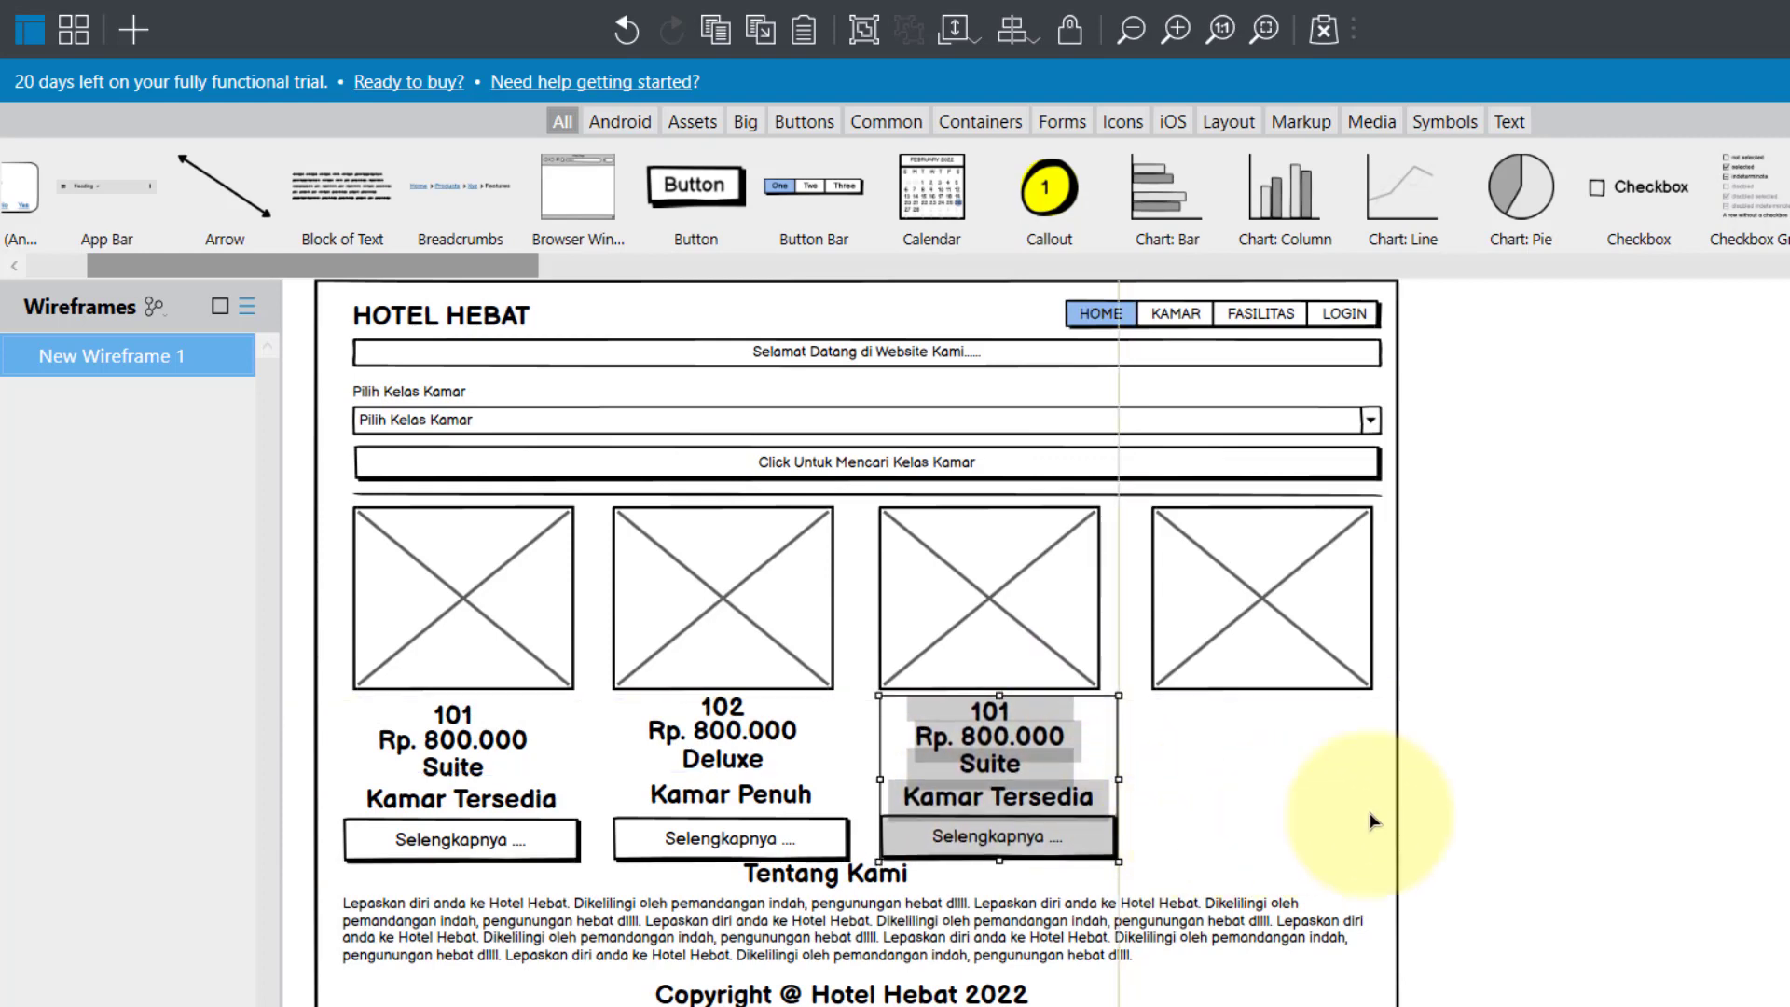
{"action": "key", "text": "Escape"}
Step: Change the room number under the third image placeholder to 103
{"action": "double_click", "coordinate": [1007, 714]}
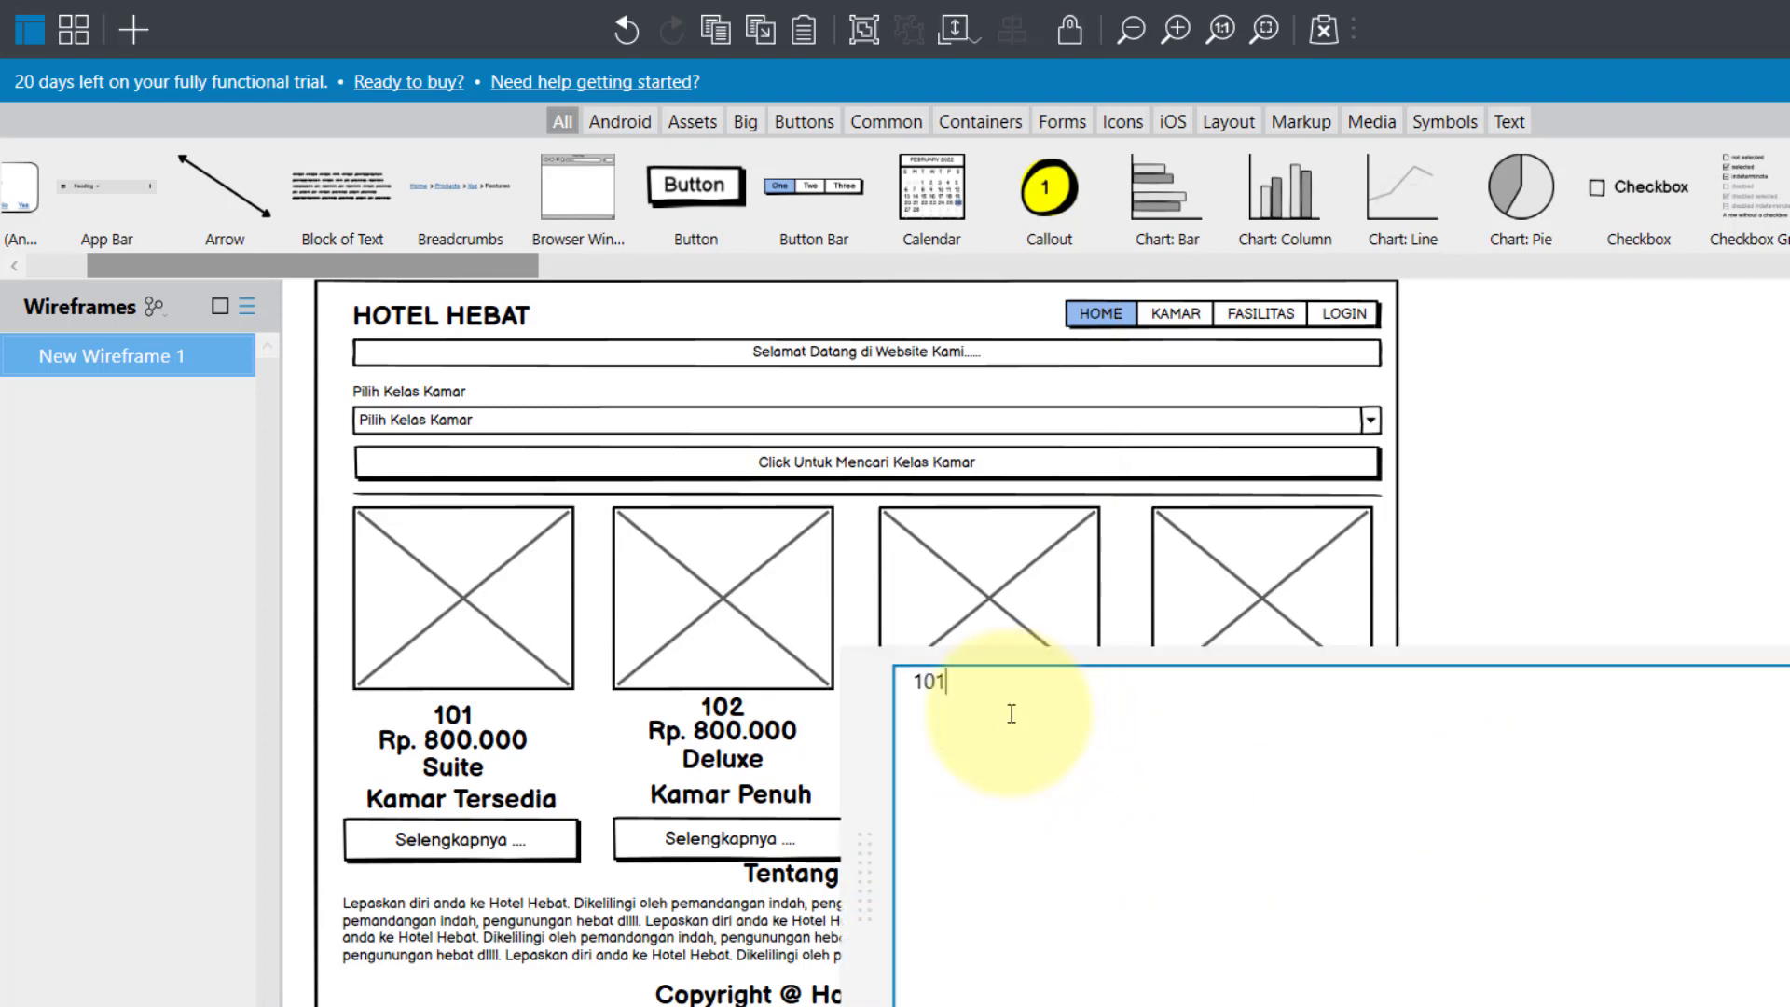
{"action": "type", "text": "3"}
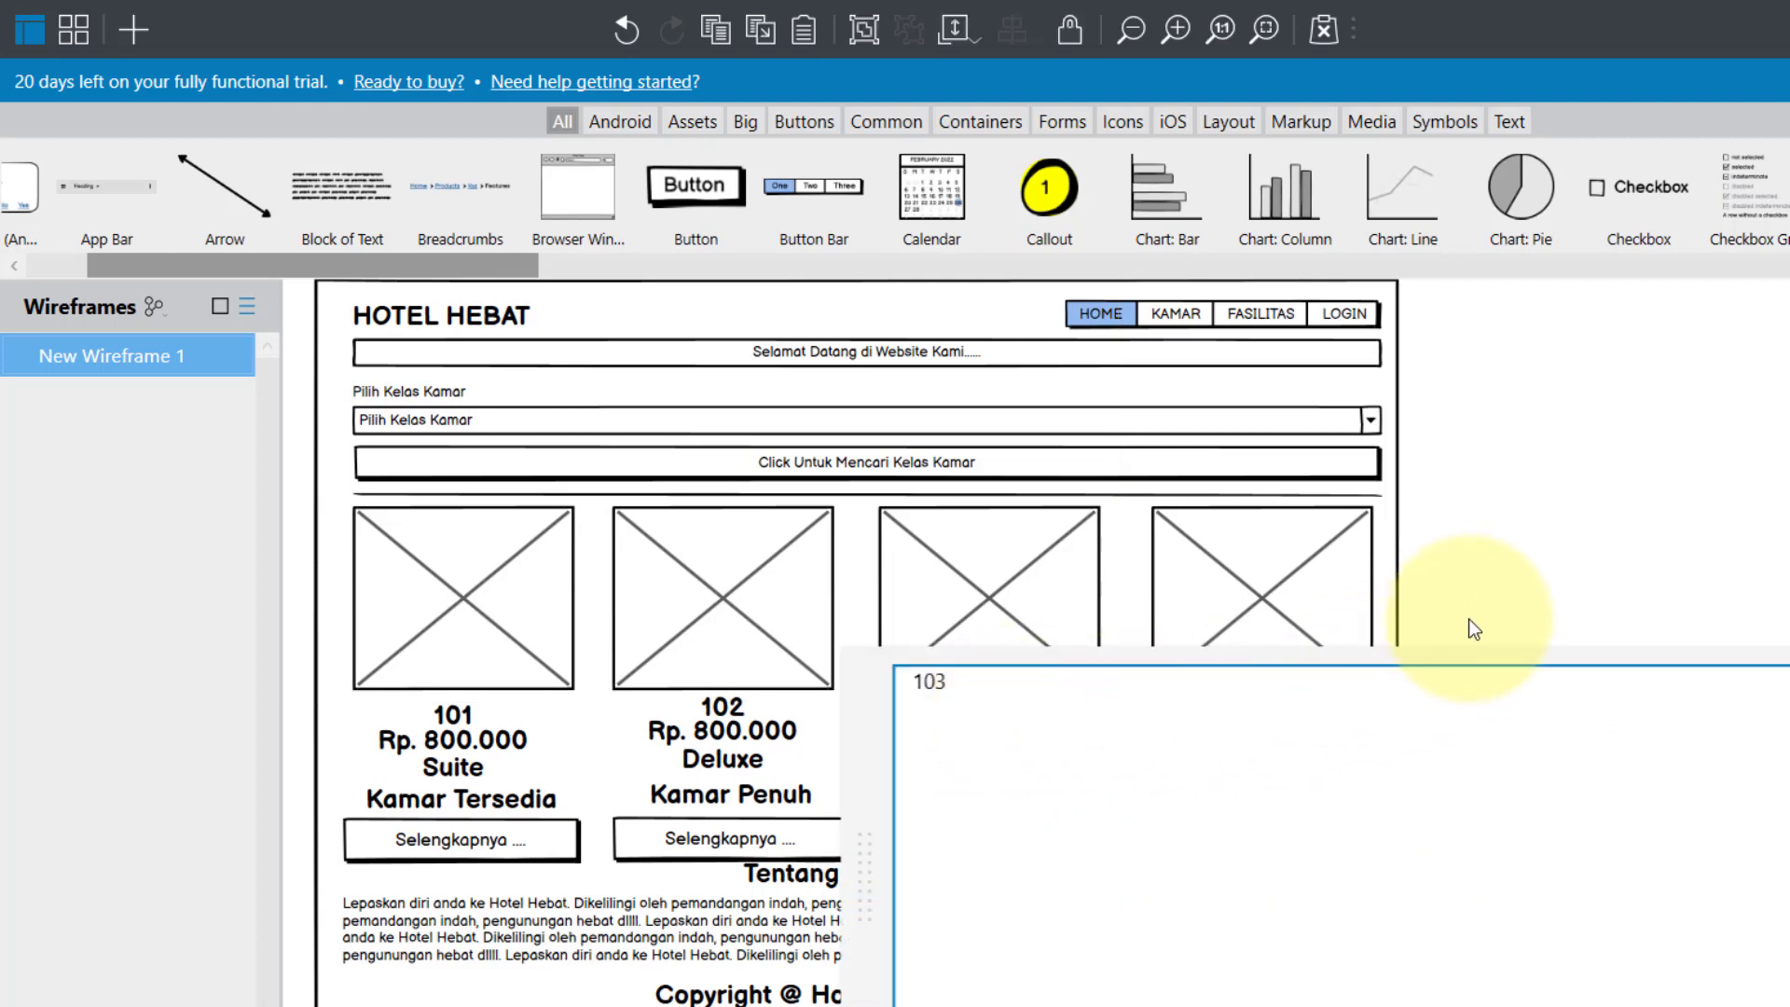
{"action": "left_click", "coordinate": [1471, 627]}
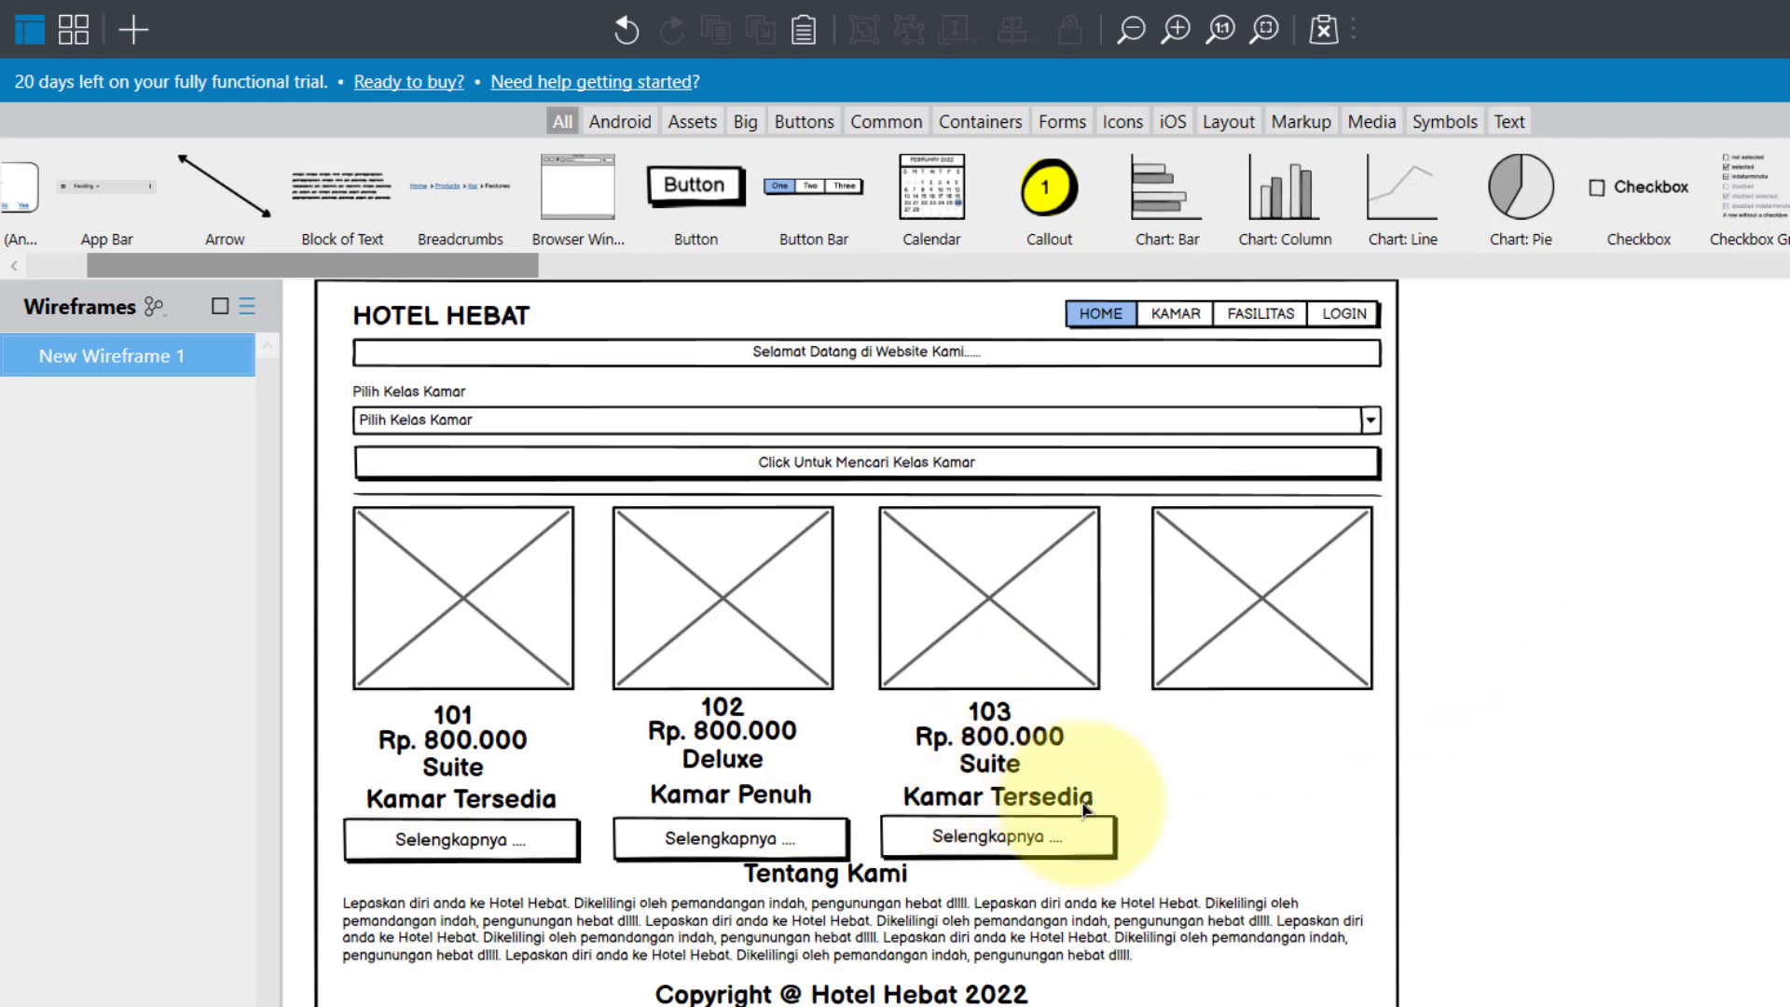
Step: Paste another copy of the room labels and button and position it under the fourth image placeholder
{"action": "right_click", "coordinate": [1235, 794]}
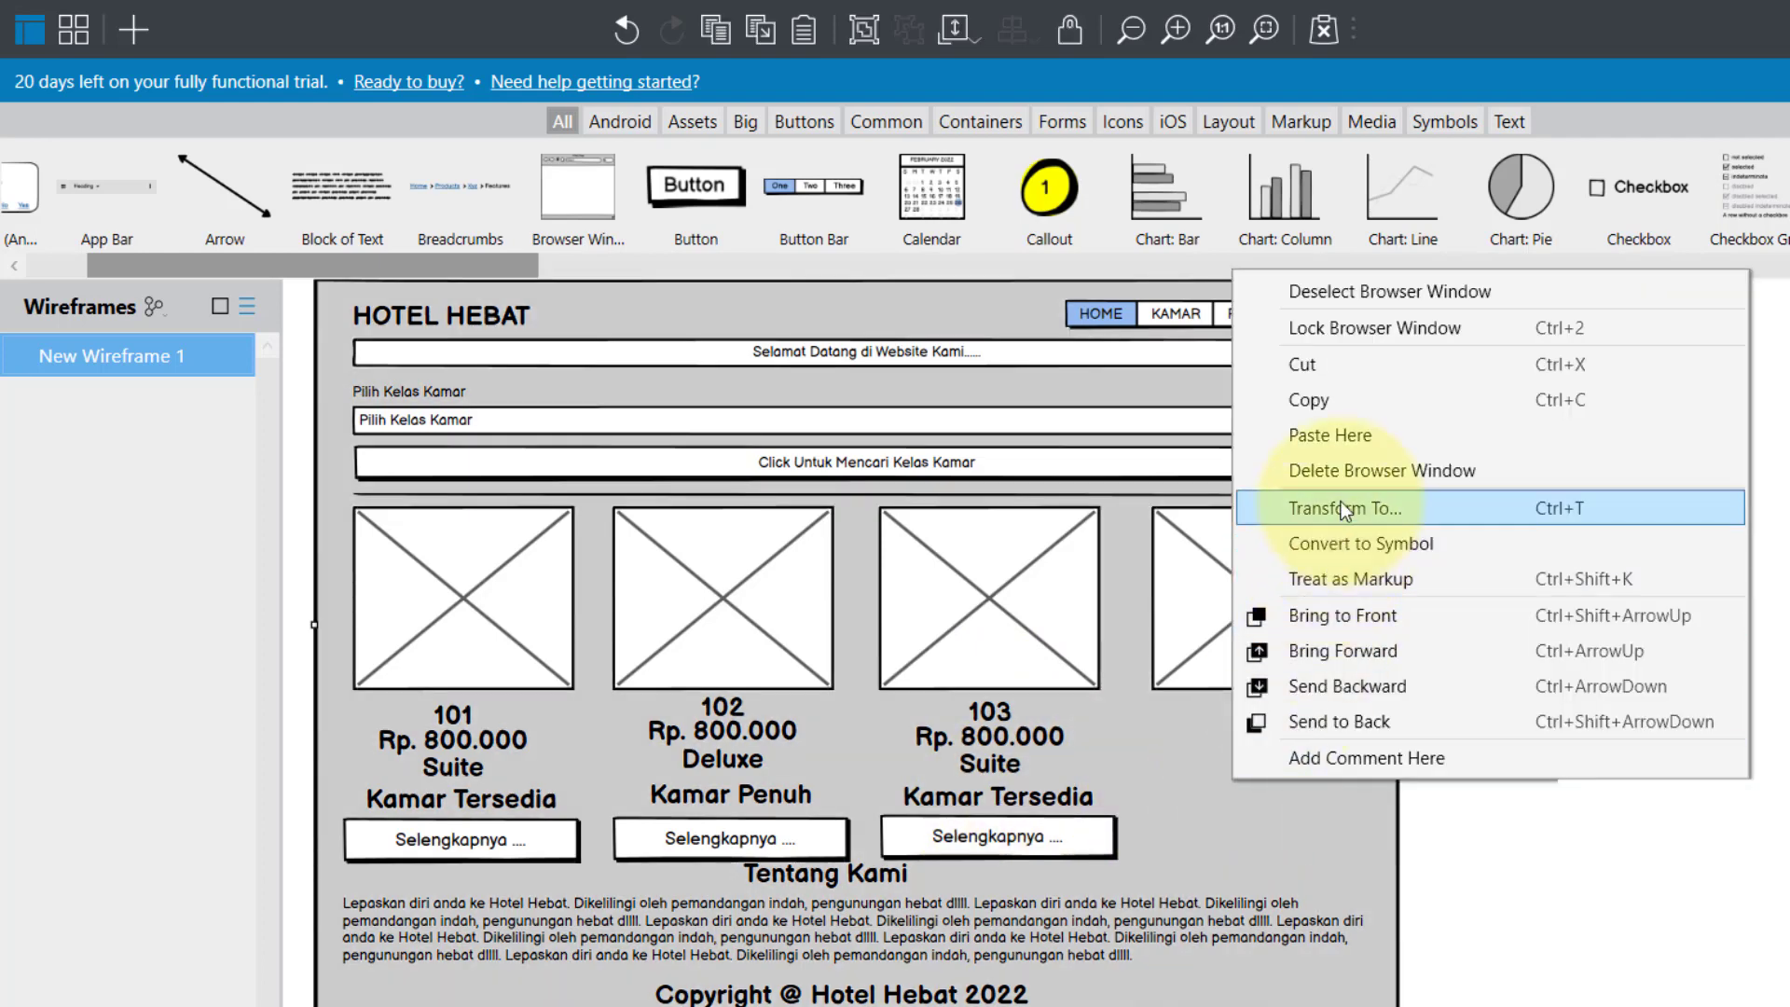
{"action": "left_click", "coordinate": [1350, 436]}
{"action": "left_click_drag", "start_coordinate": [1324, 866], "coordinate": [1255, 796]}
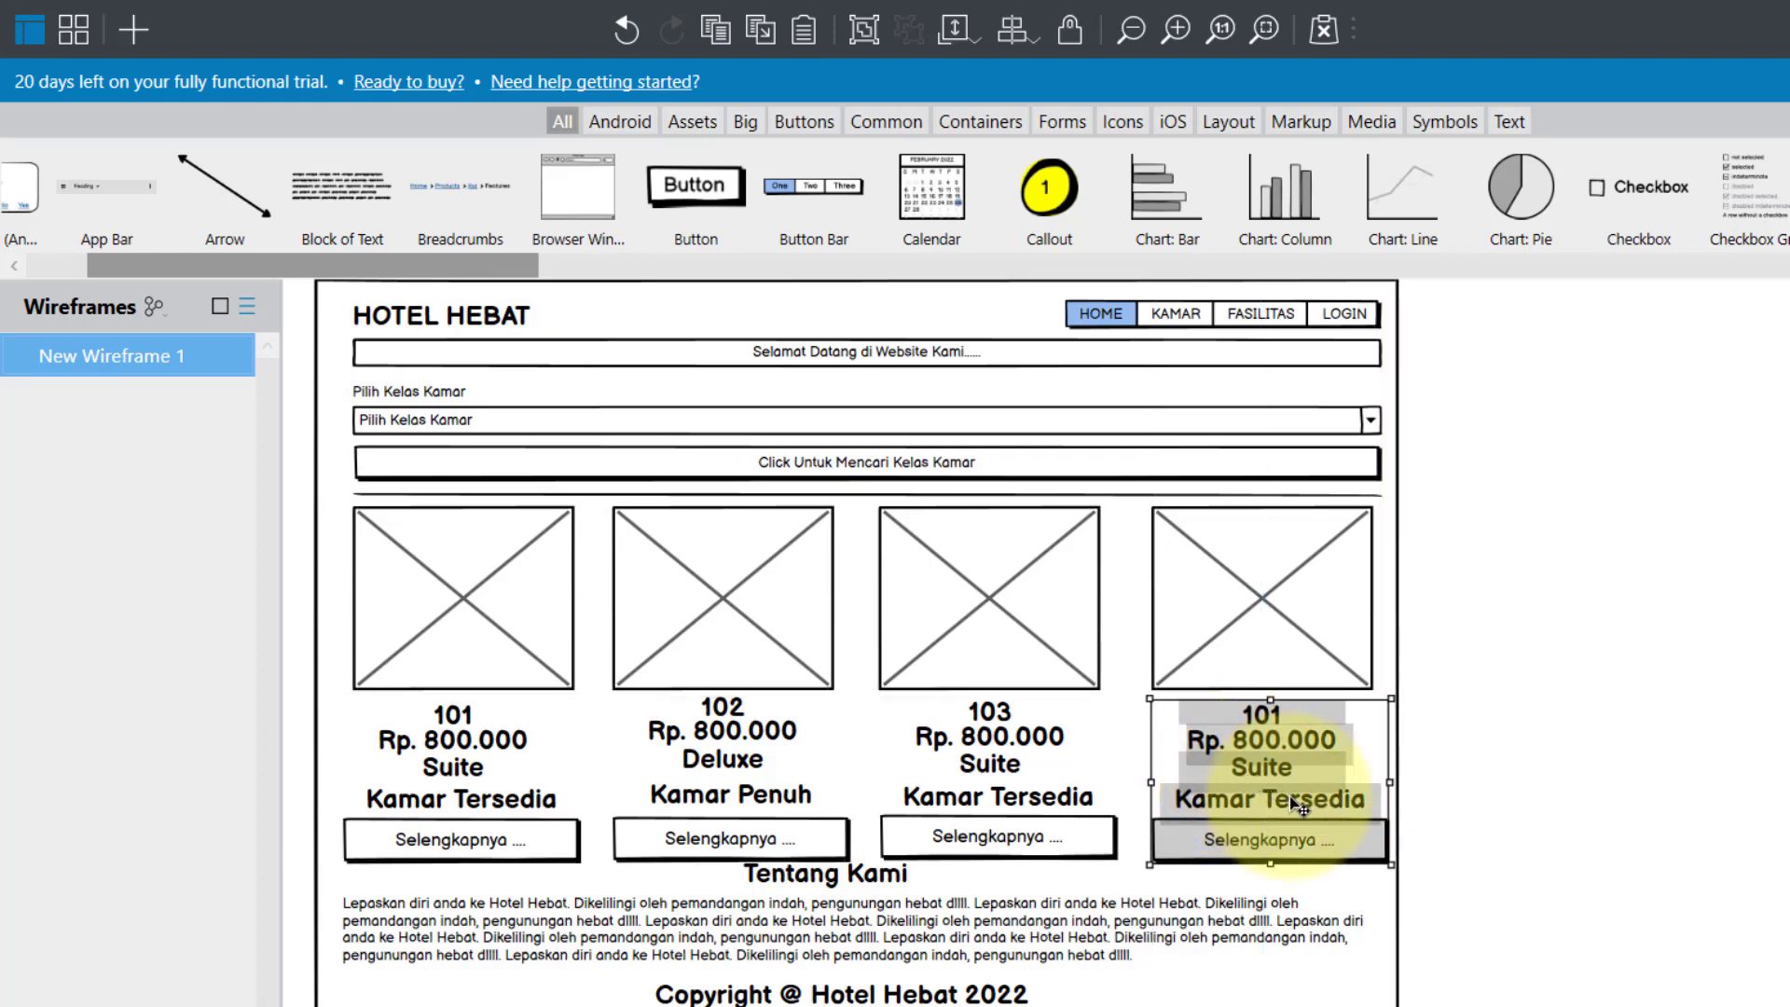
{"action": "left_click", "coordinate": [1478, 766]}
Step: Change the availability label under the fourth image placeholder to "Kamar Penuh"
{"action": "double_click", "coordinate": [1305, 809]}
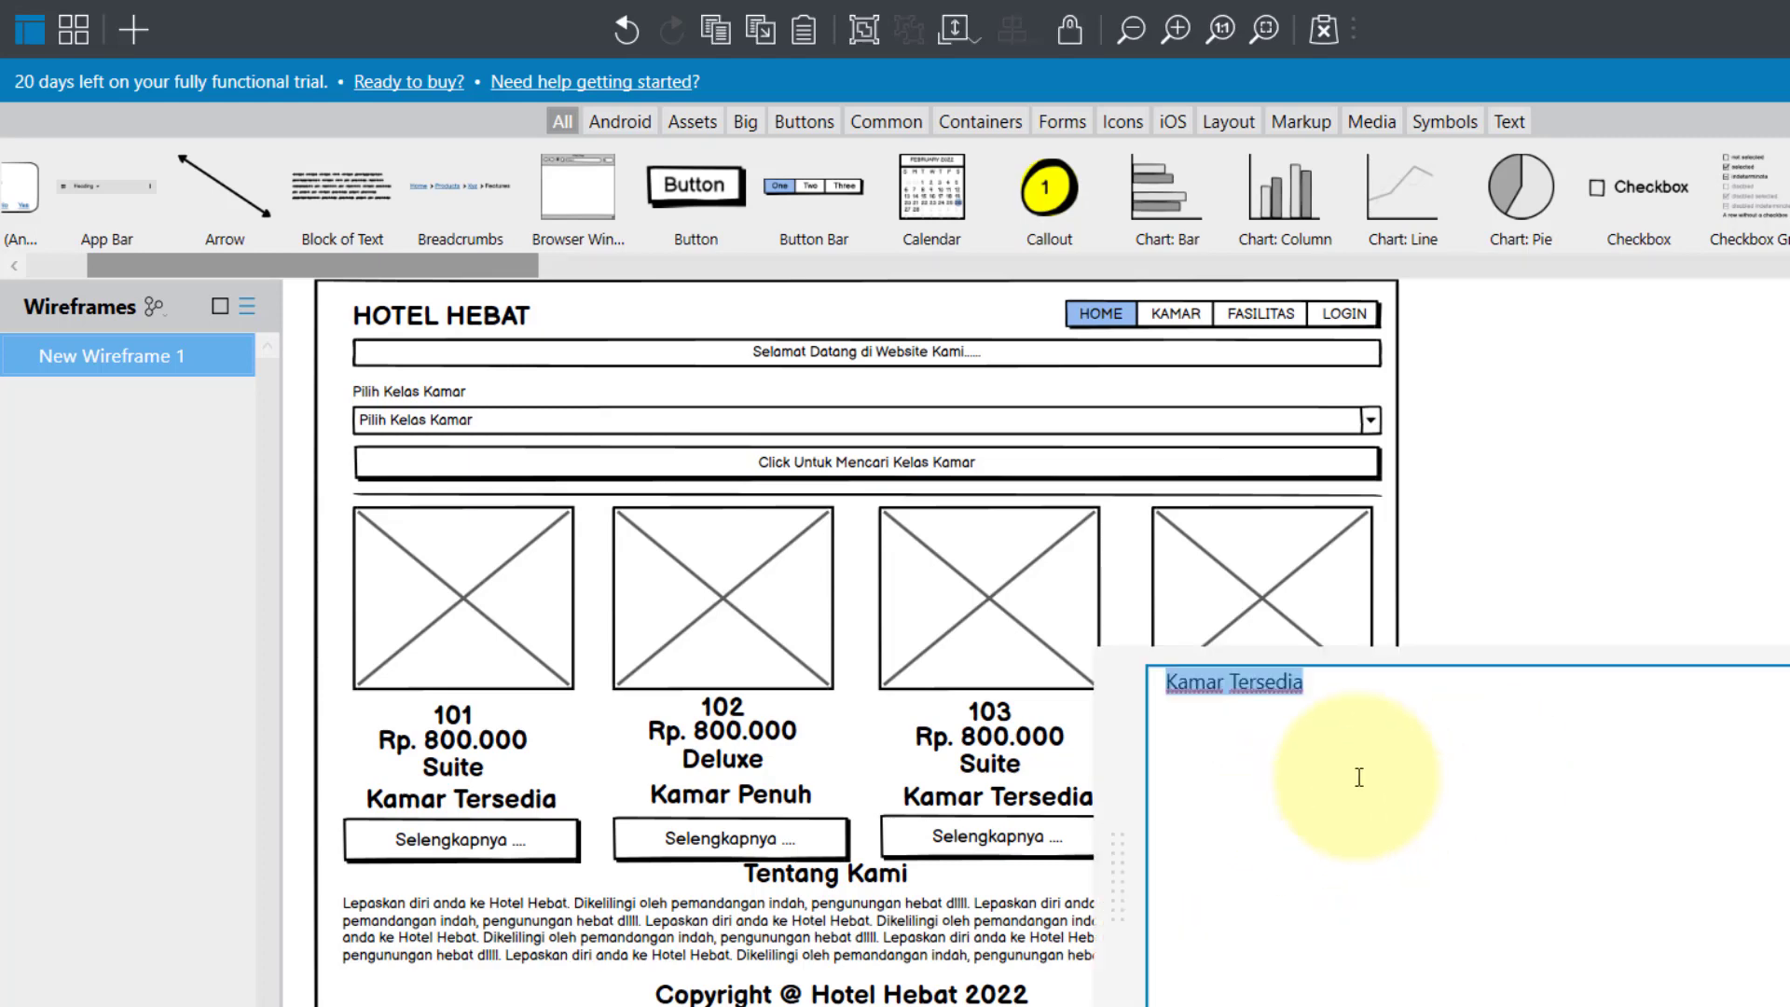
{"action": "type", "text": "Kamar P"}
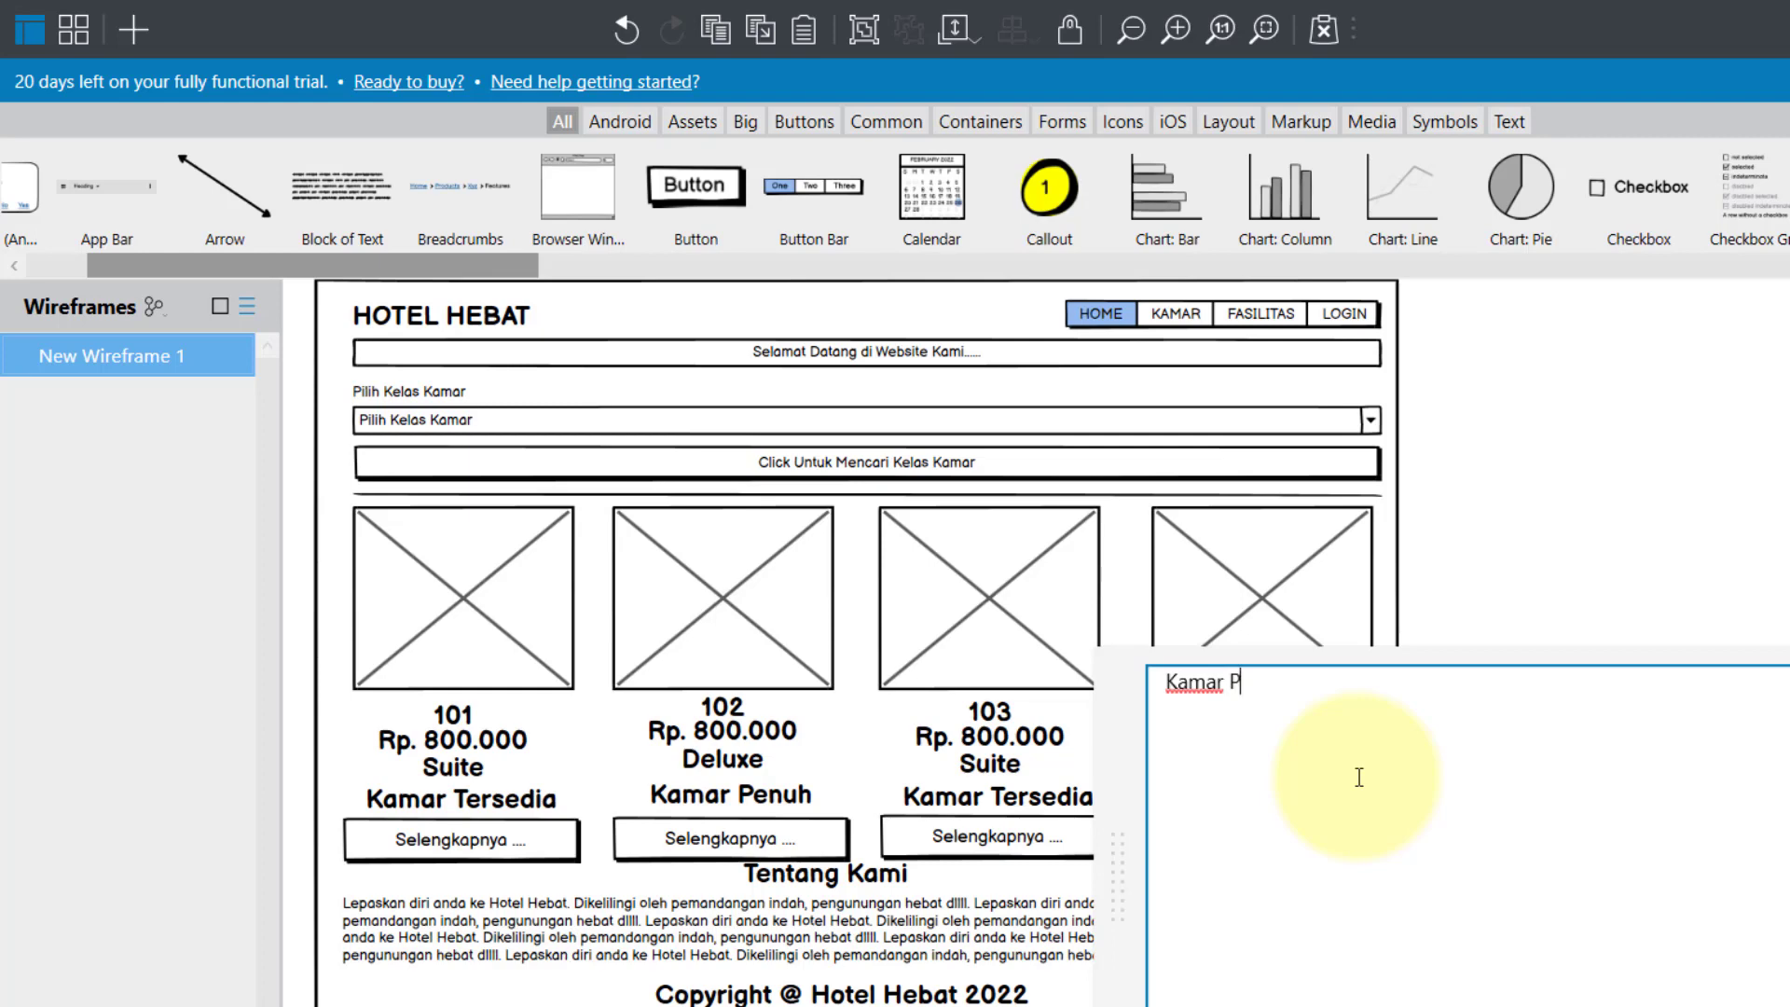
{"action": "type", "text": "enuh"}
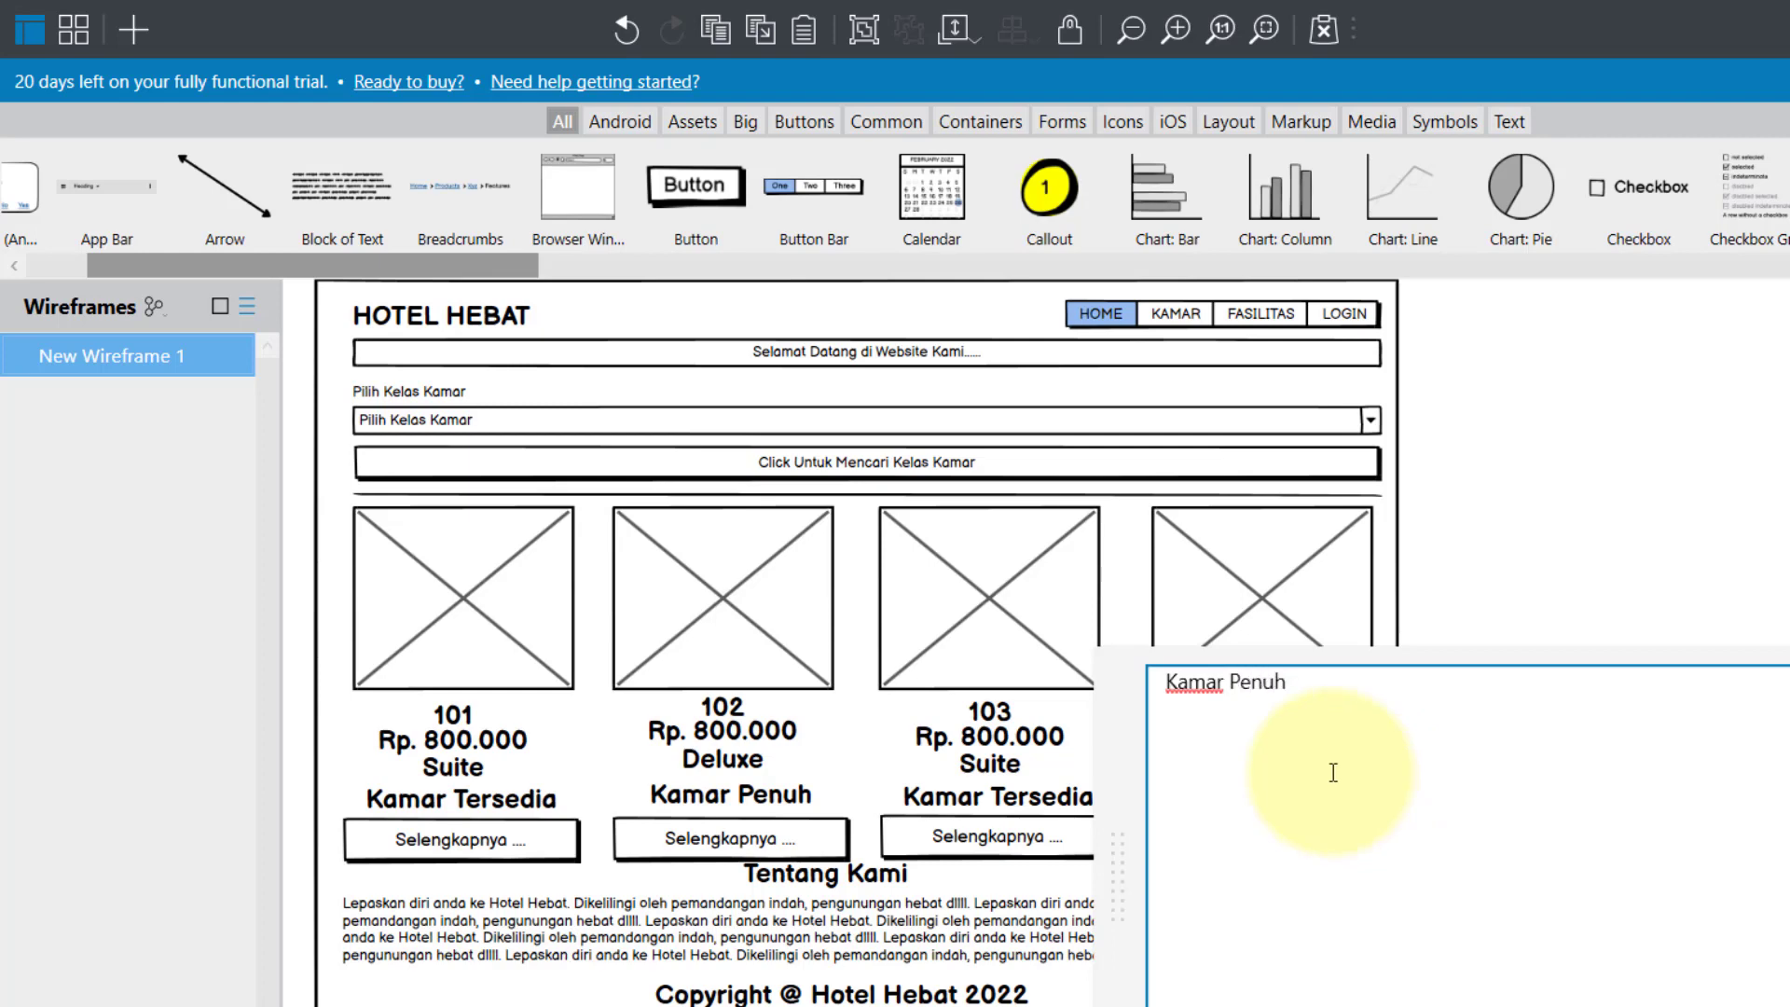
{"action": "left_click", "coordinate": [1514, 566]}
Step: Set the price under the fourth image placeholder to Rp. 700.000
{"action": "double_click", "coordinate": [1275, 746]}
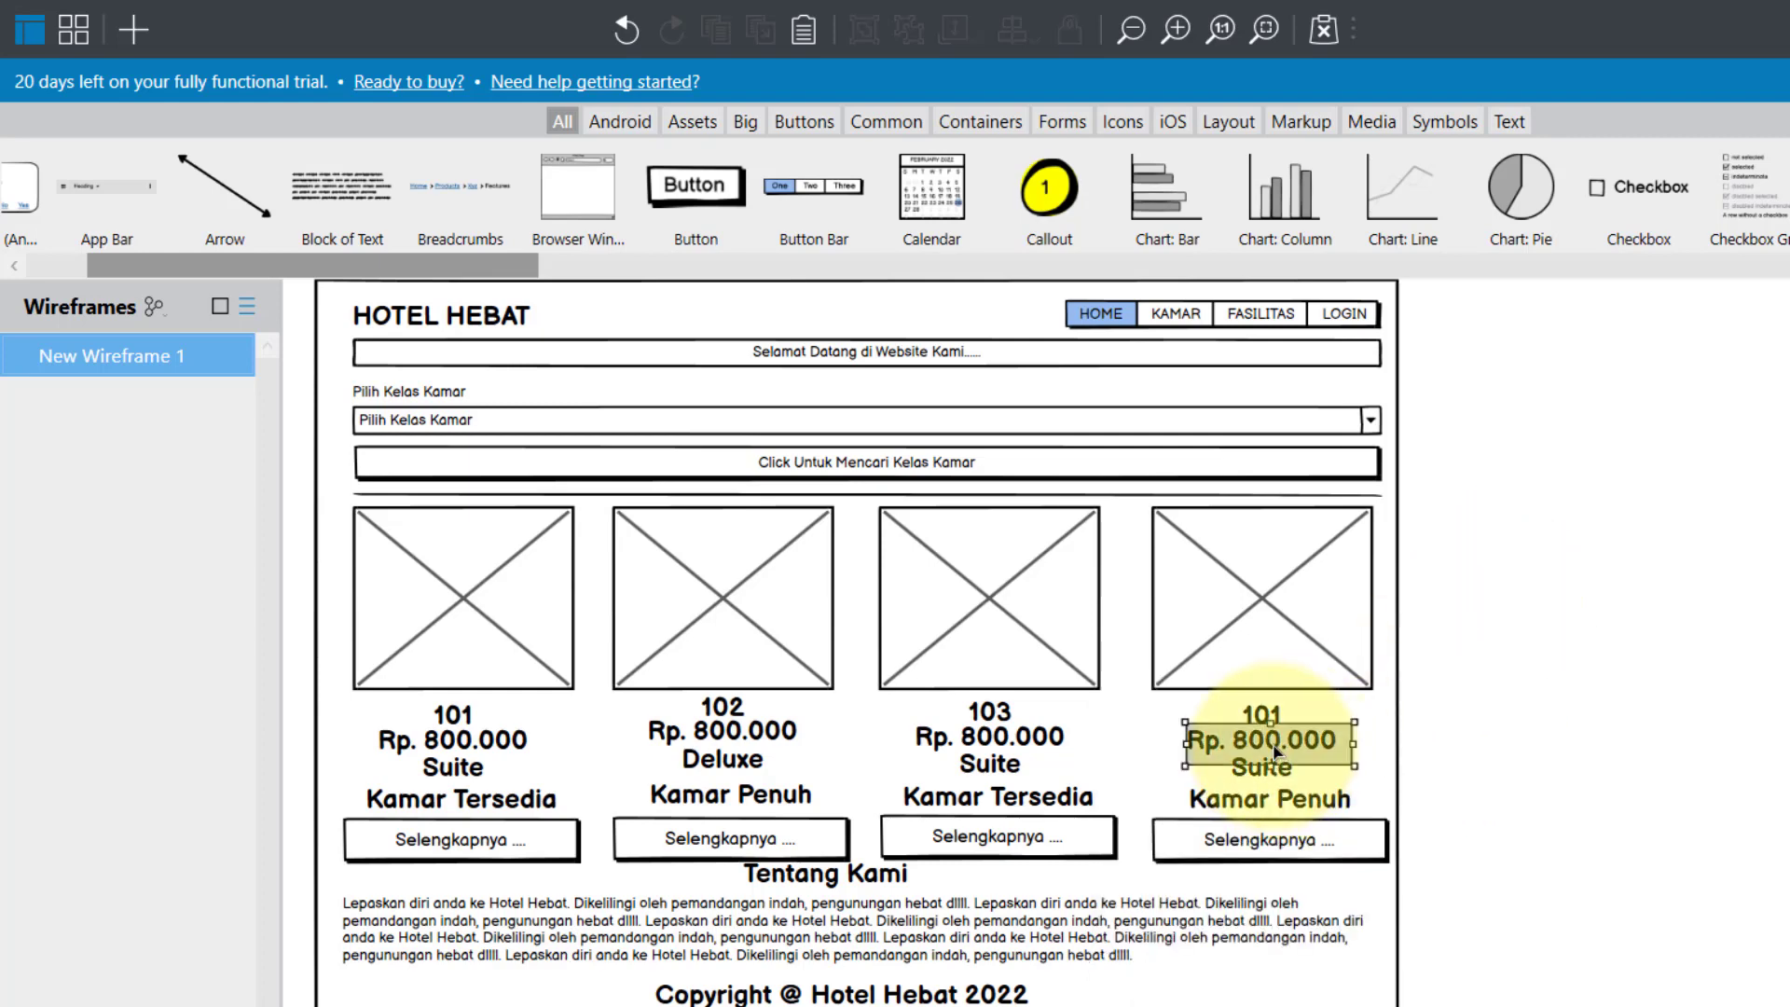
{"action": "left_click", "coordinate": [1236, 686]}
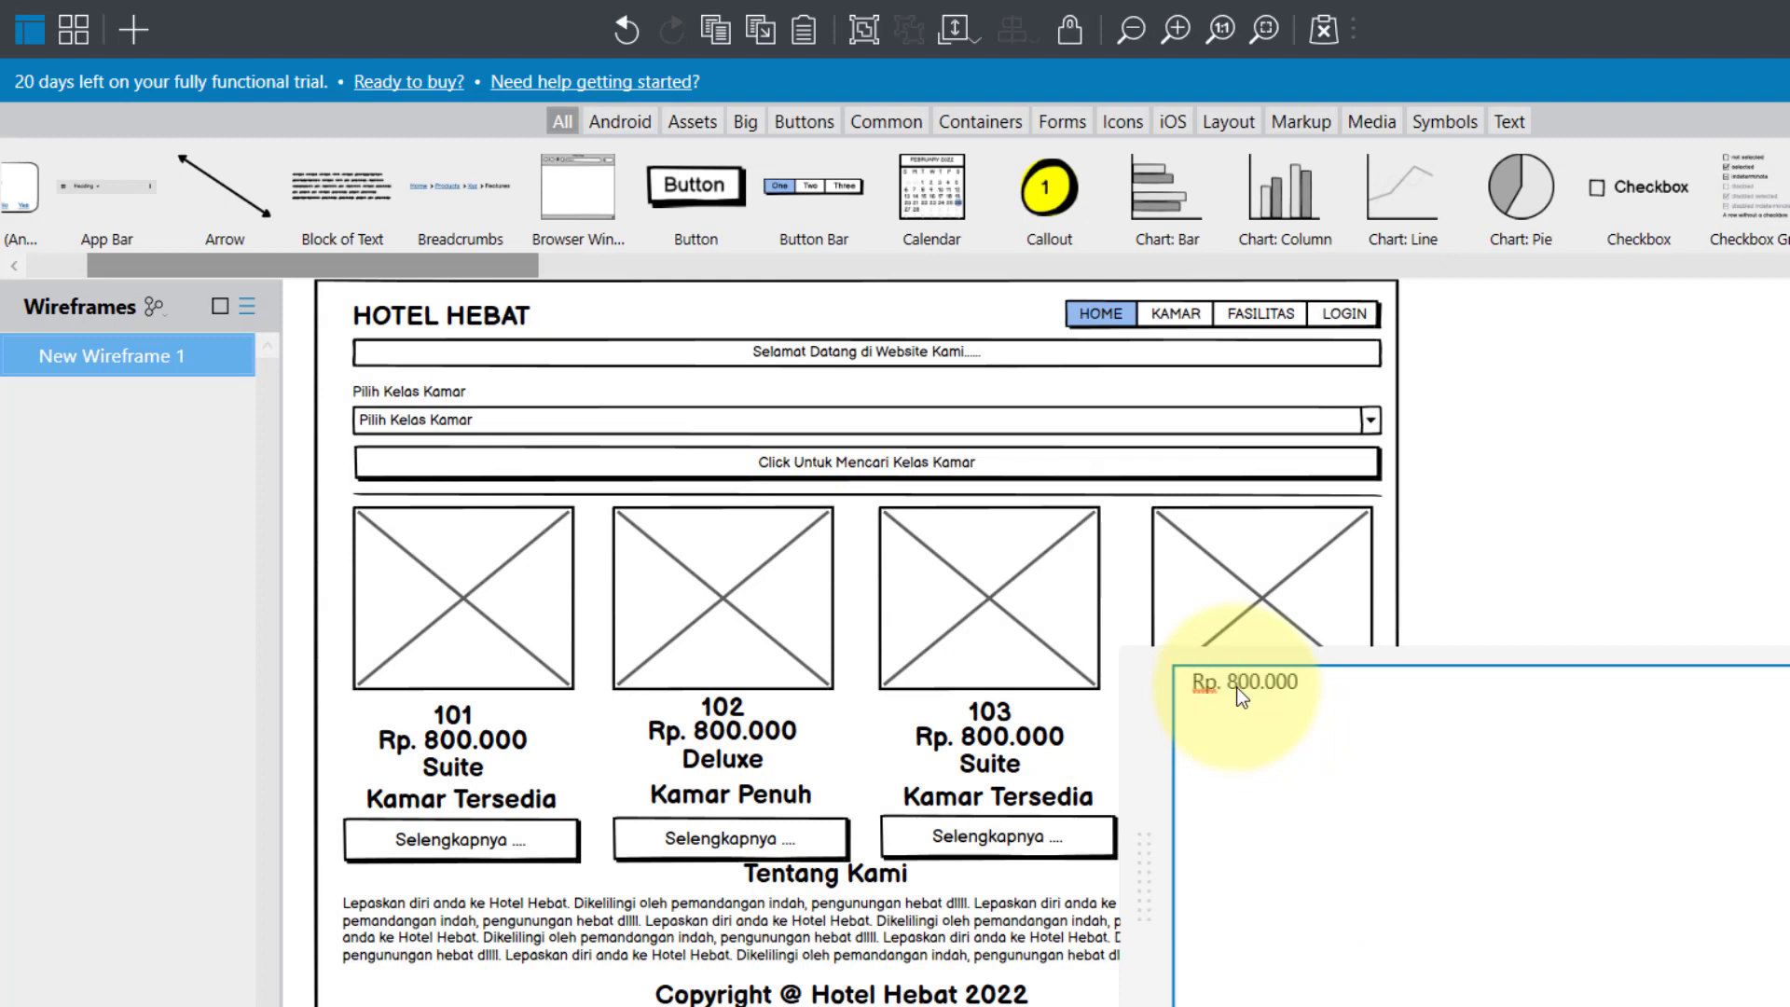
{"action": "key", "text": "BackSpace"}
{"action": "type", "text": "7"}
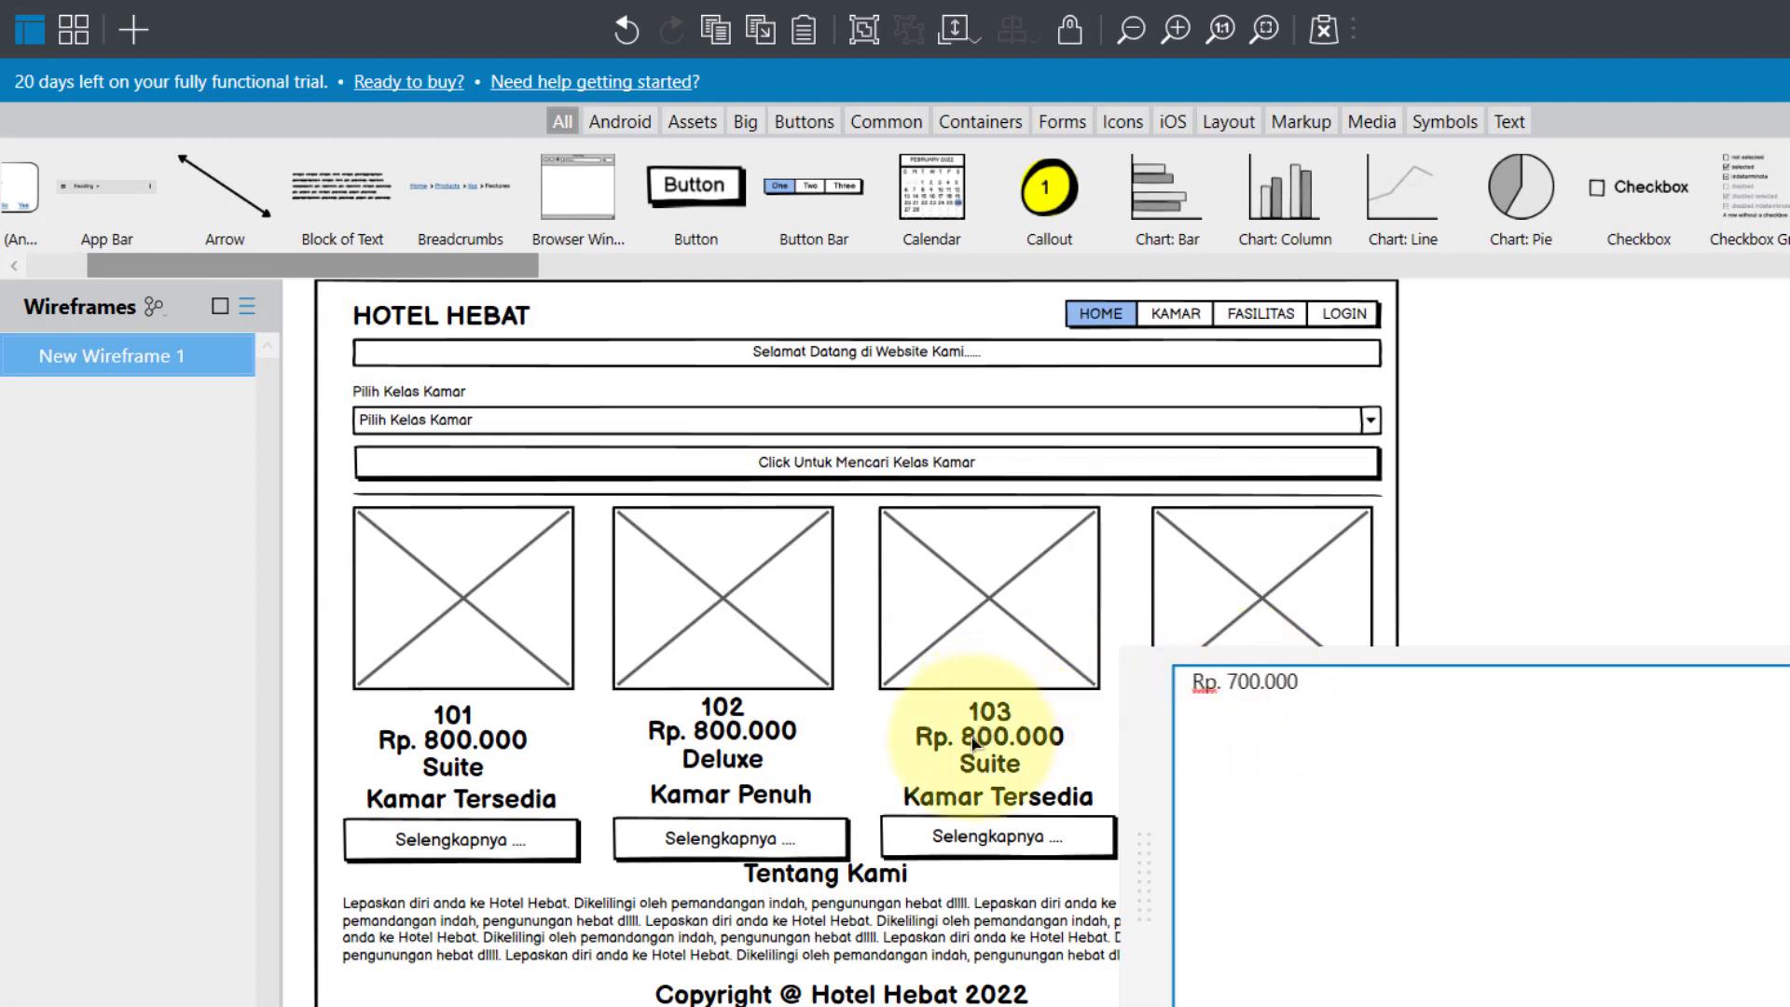
Step: Set room 103's price to Rp. 900.000
{"action": "left_click", "coordinate": [988, 735]}
{"action": "double_click", "coordinate": [988, 734]}
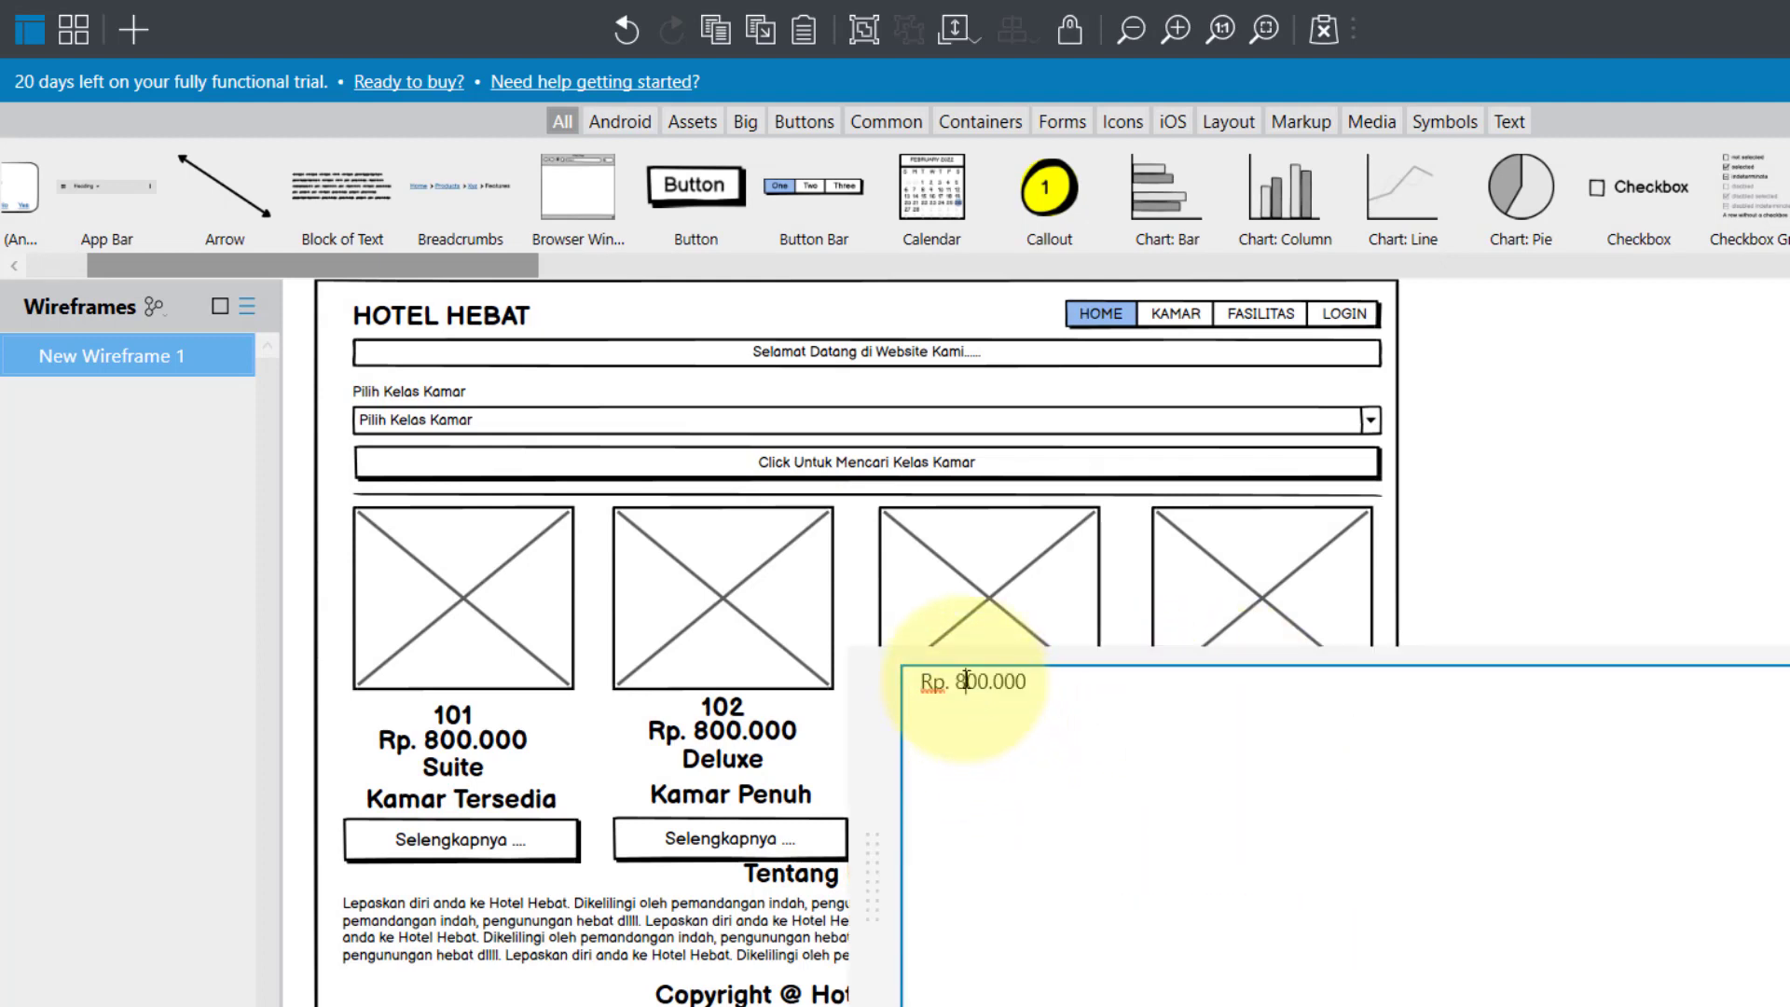
{"action": "left_click", "coordinate": [723, 732]}
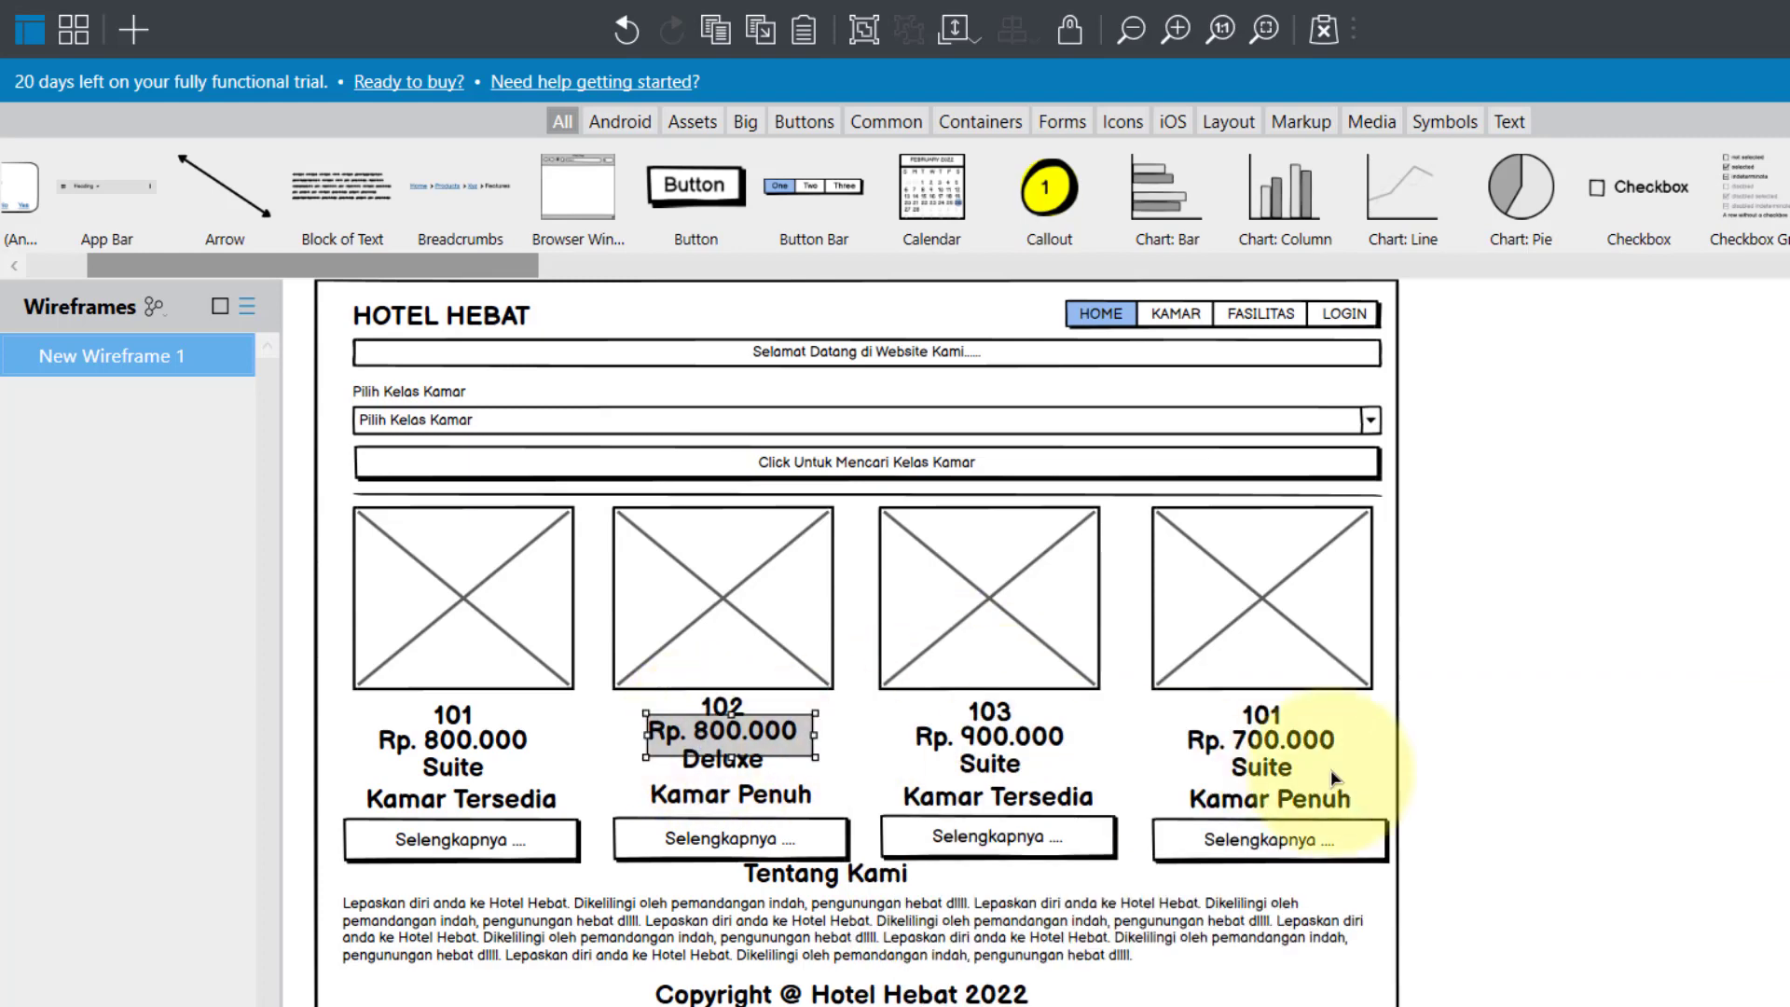
{"action": "left_click", "coordinate": [1534, 774]}
Step: Rename the wireframe as "Halaman Awal"
{"action": "scroll", "coordinate": [1415, 810], "scroll_direction": "up", "scroll_amount": 2}
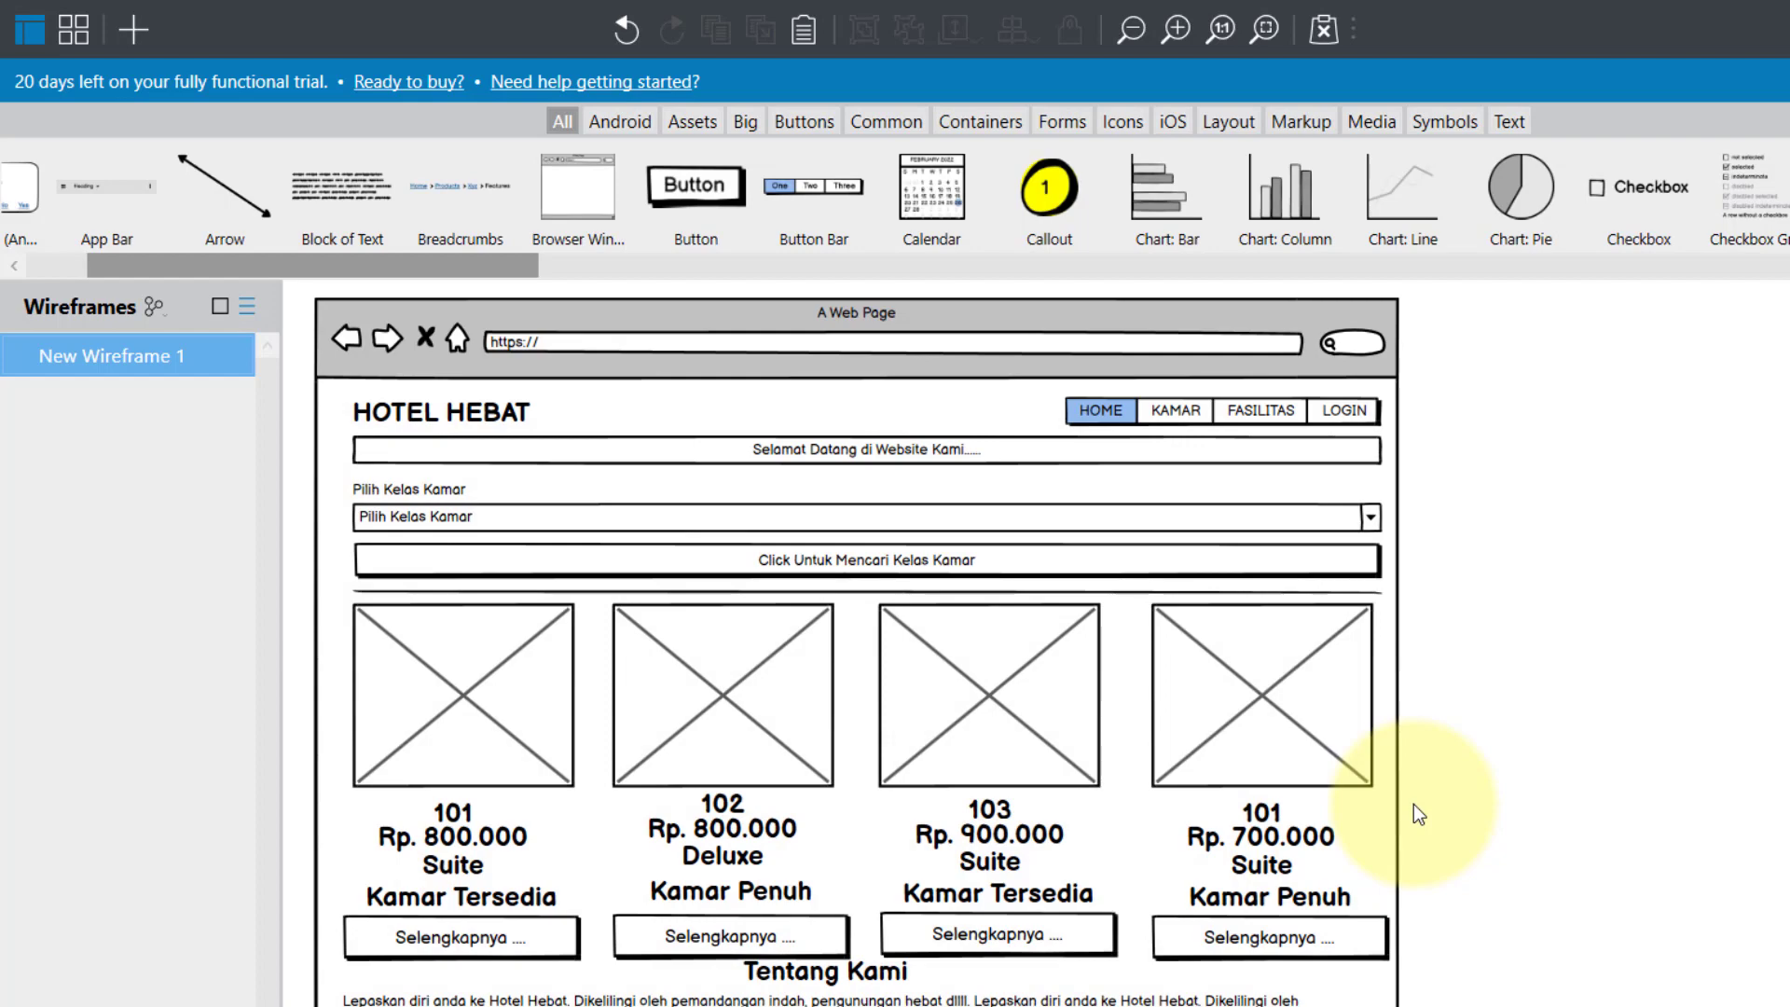
{"action": "scroll", "coordinate": [1329, 818], "scroll_direction": "down", "scroll_amount": 4}
{"action": "scroll", "coordinate": [1261, 829], "scroll_direction": "up", "scroll_amount": 4}
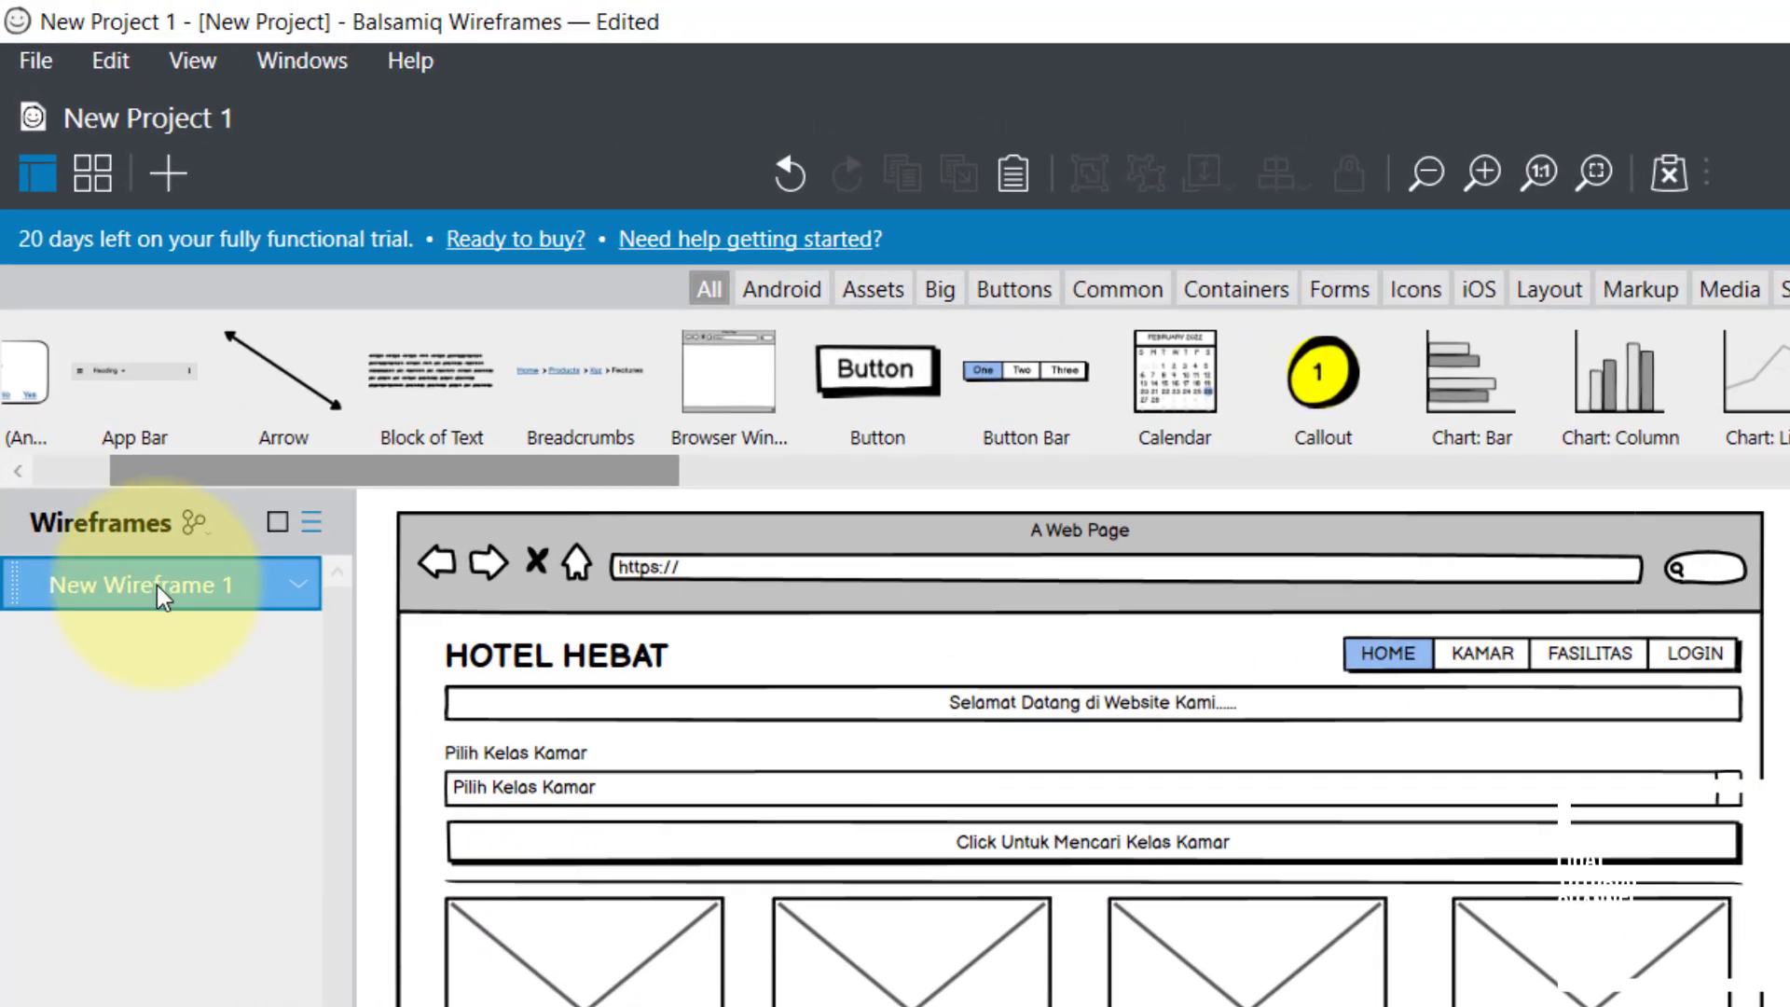
{"action": "right_click", "coordinate": [157, 584]}
{"action": "left_click", "coordinate": [242, 611]}
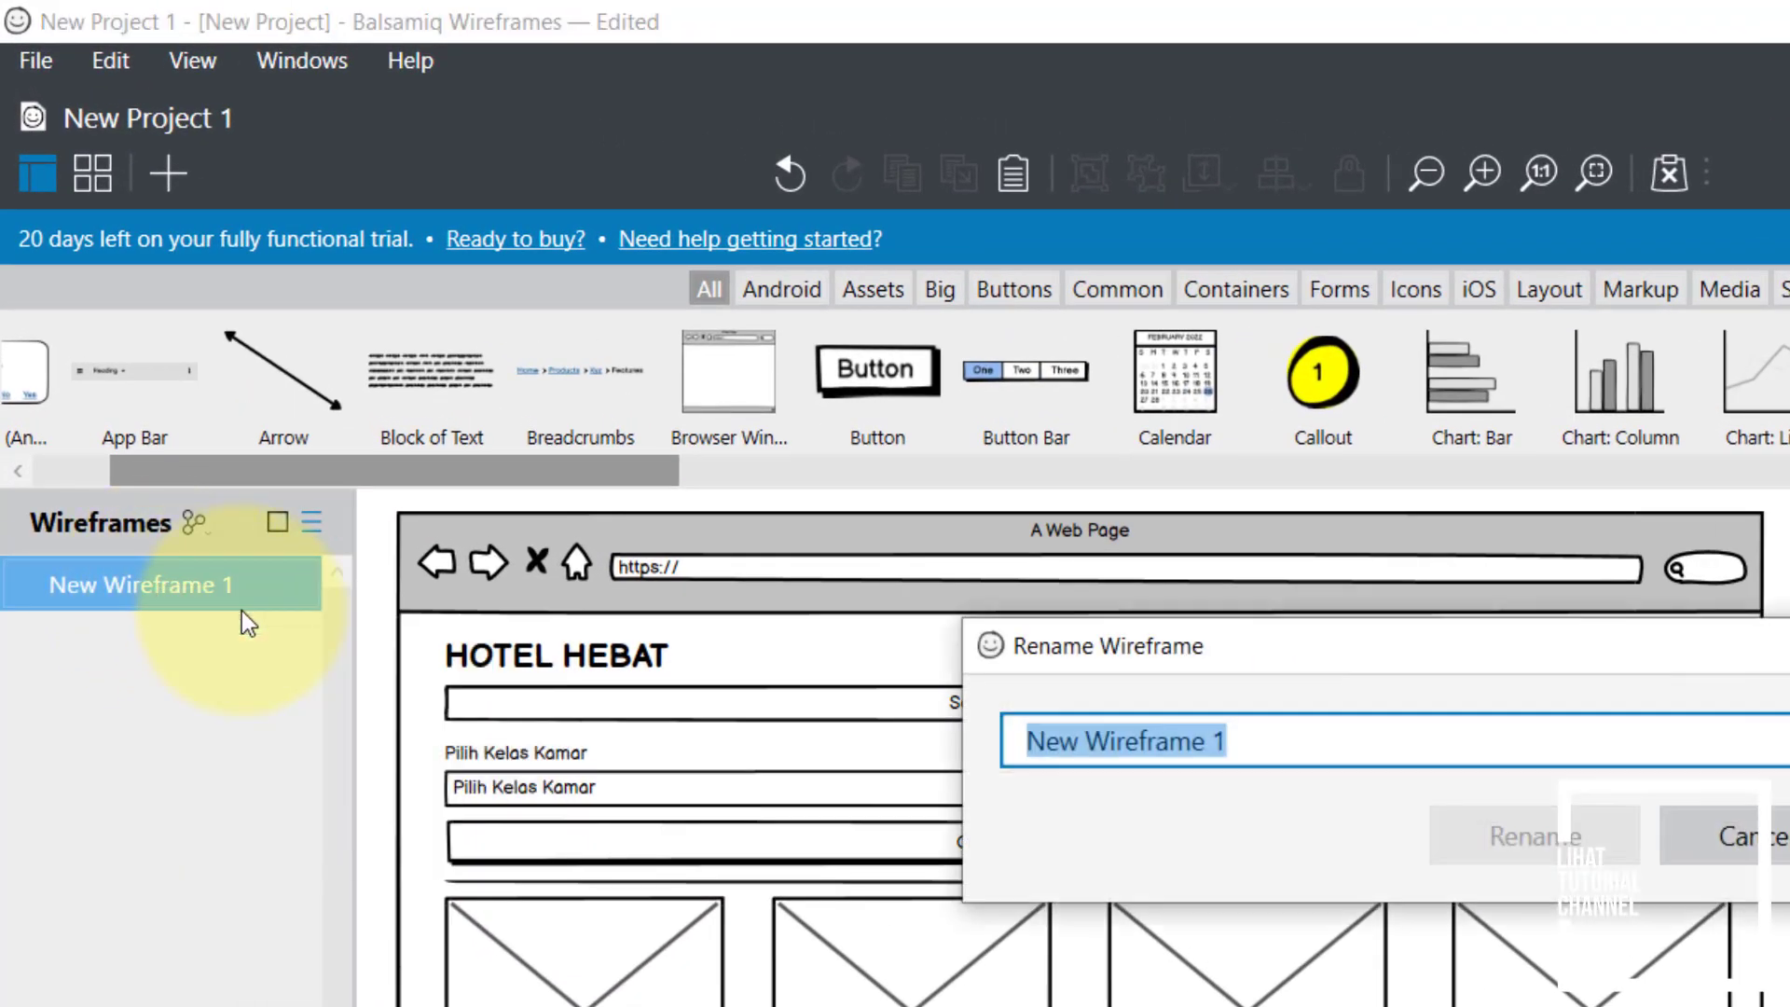
{"action": "type", "text": "Halaman Awal"}
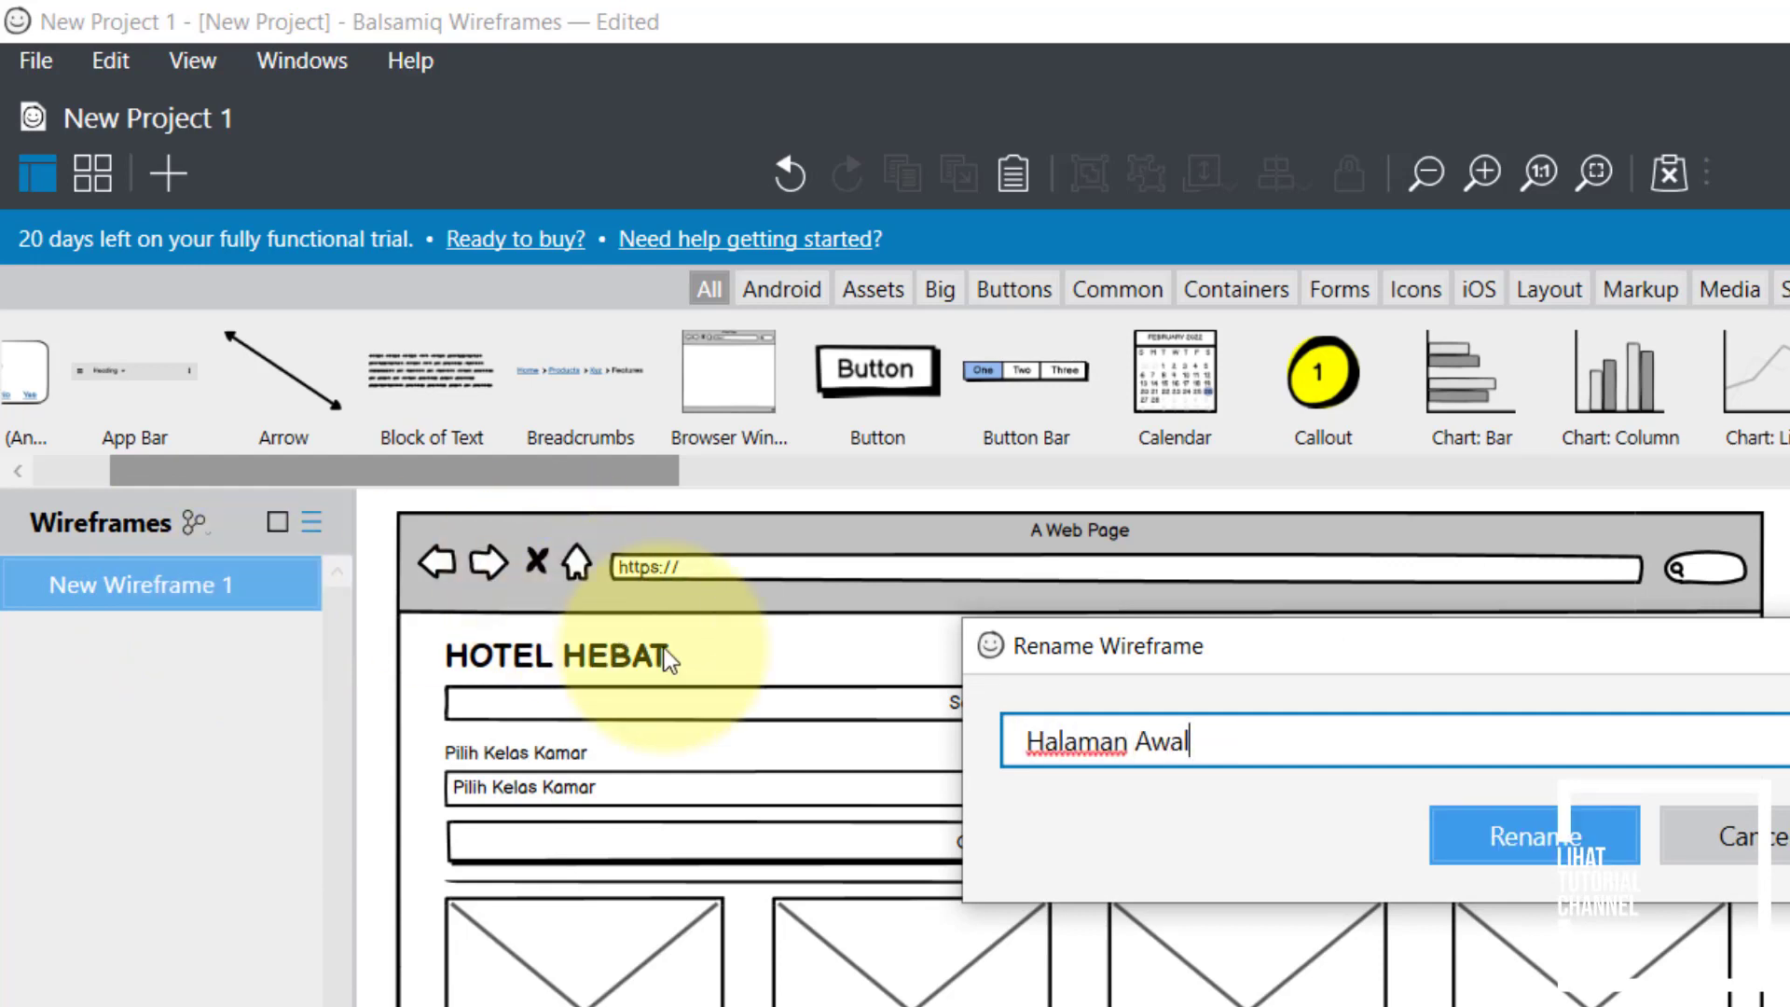
{"action": "left_click", "coordinate": [1495, 833]}
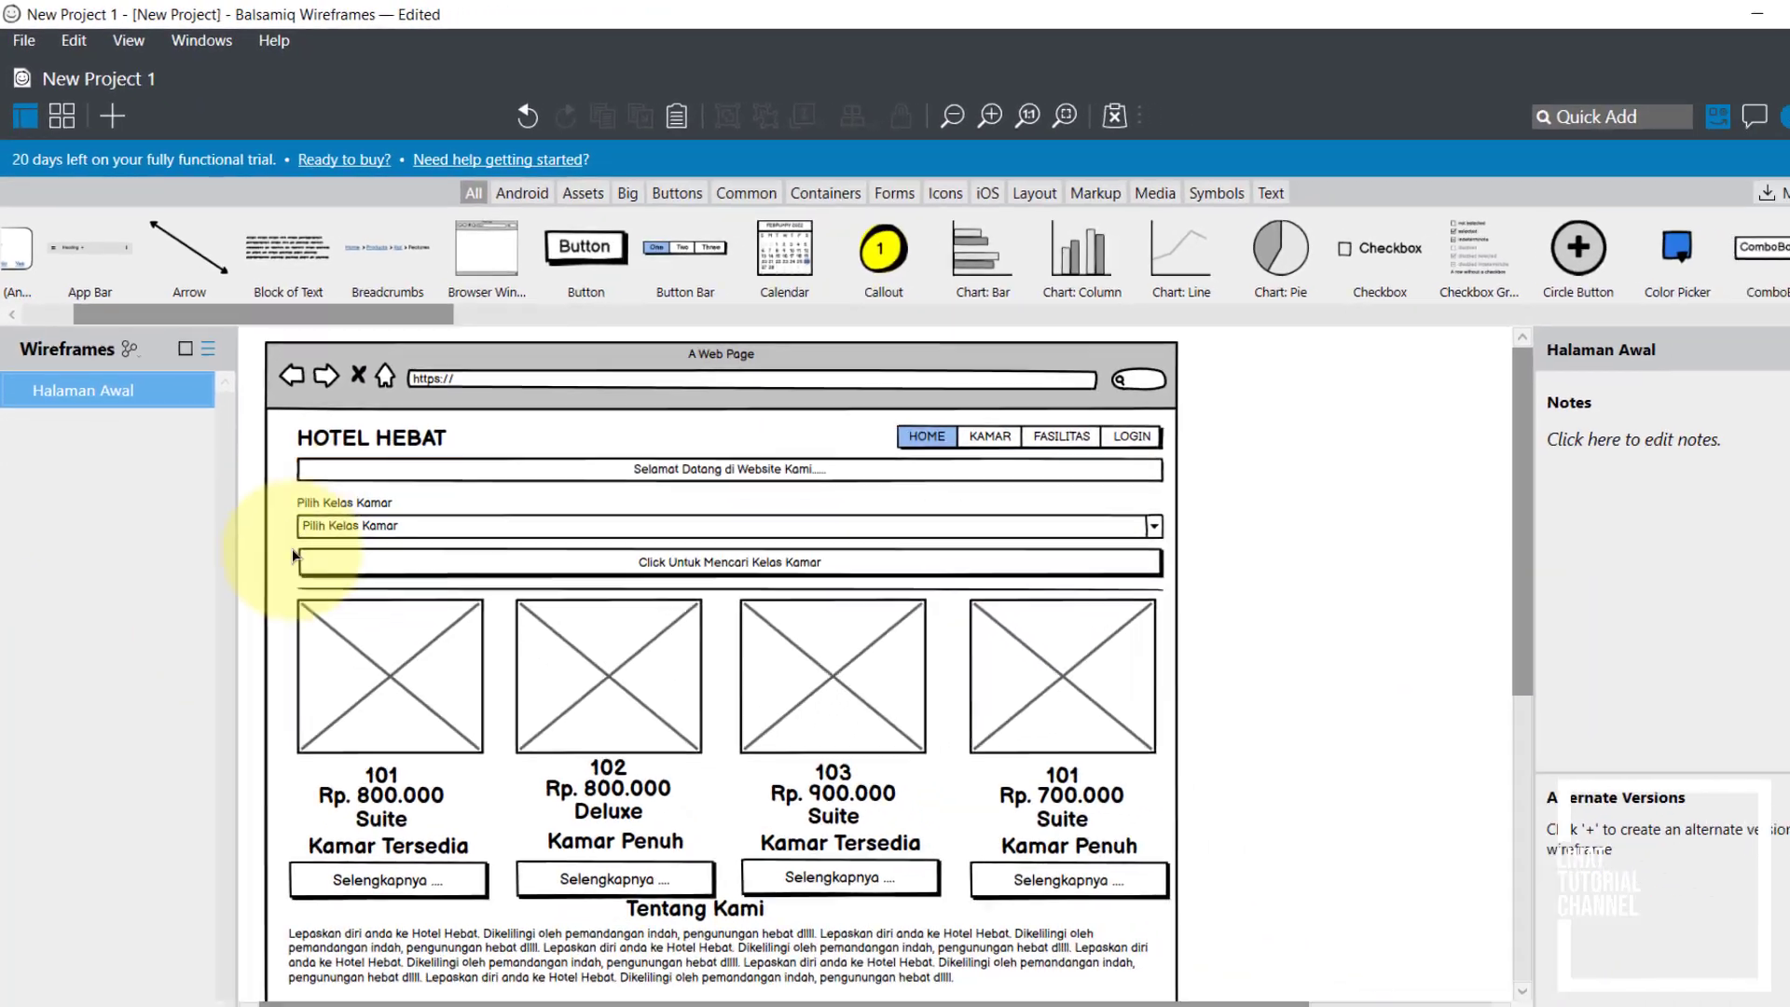
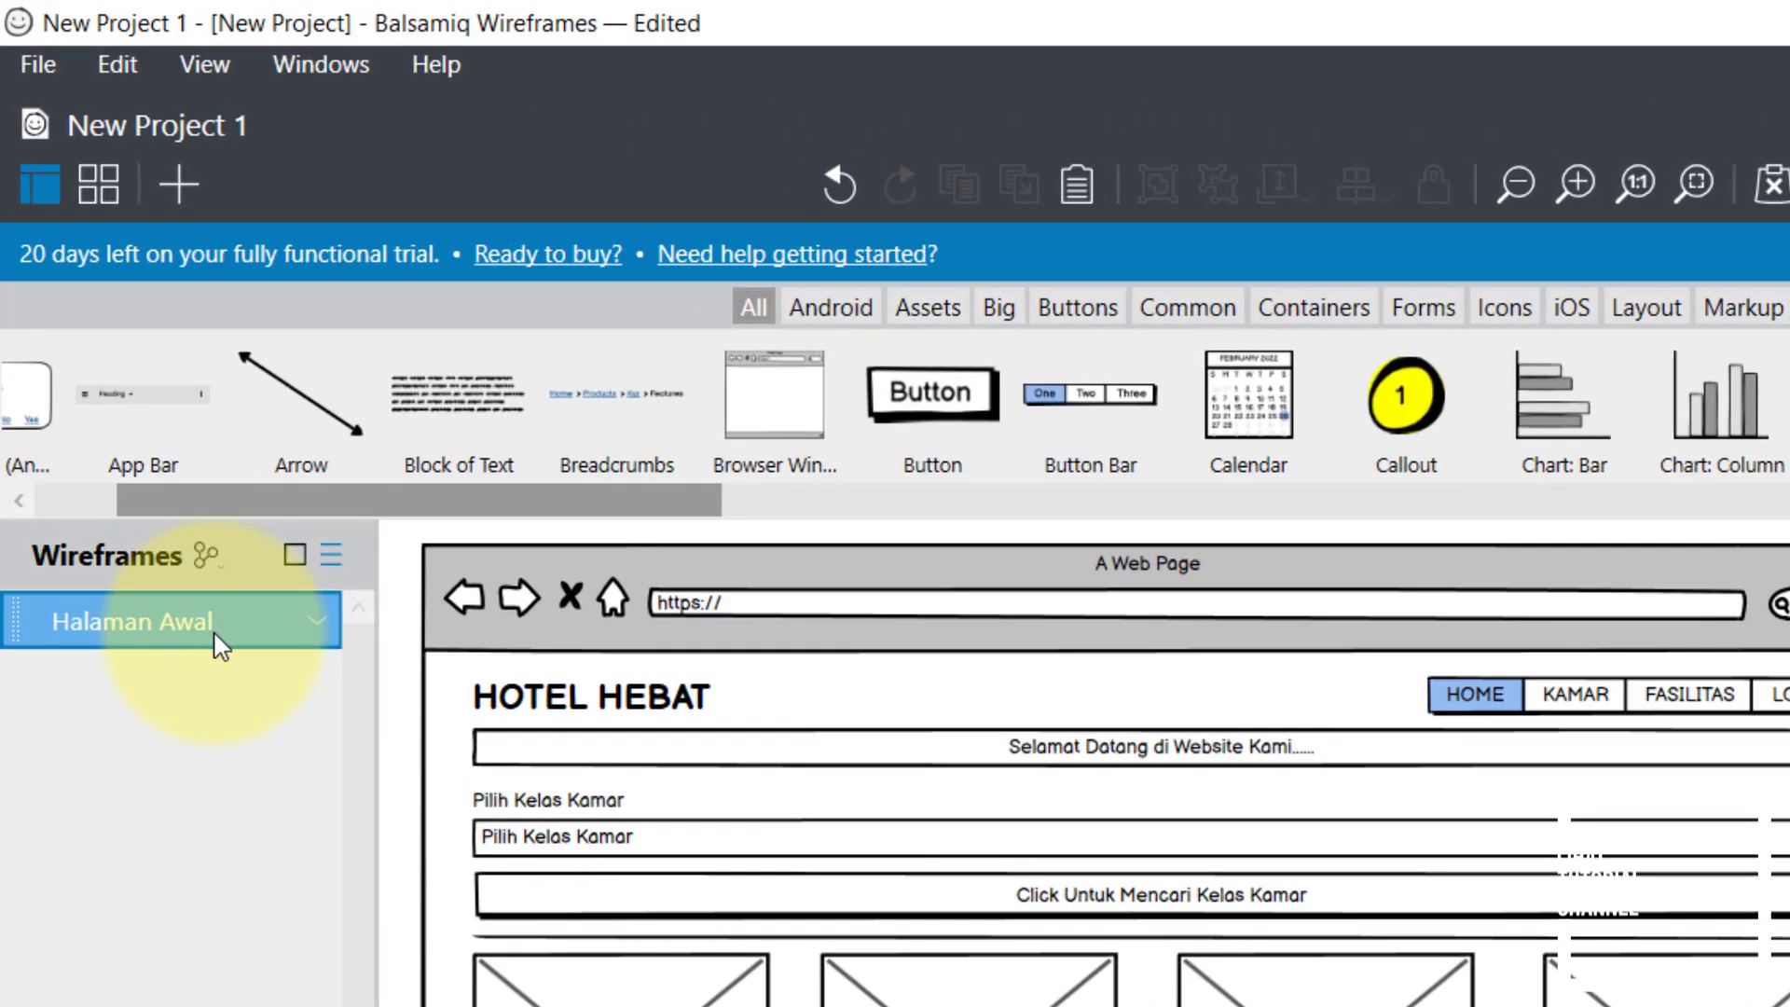
Step: Duplicate the Halaman Awal wireframe and rename the copy "Halaman Selengkapnya ..."
{"action": "right_click", "coordinate": [216, 639]}
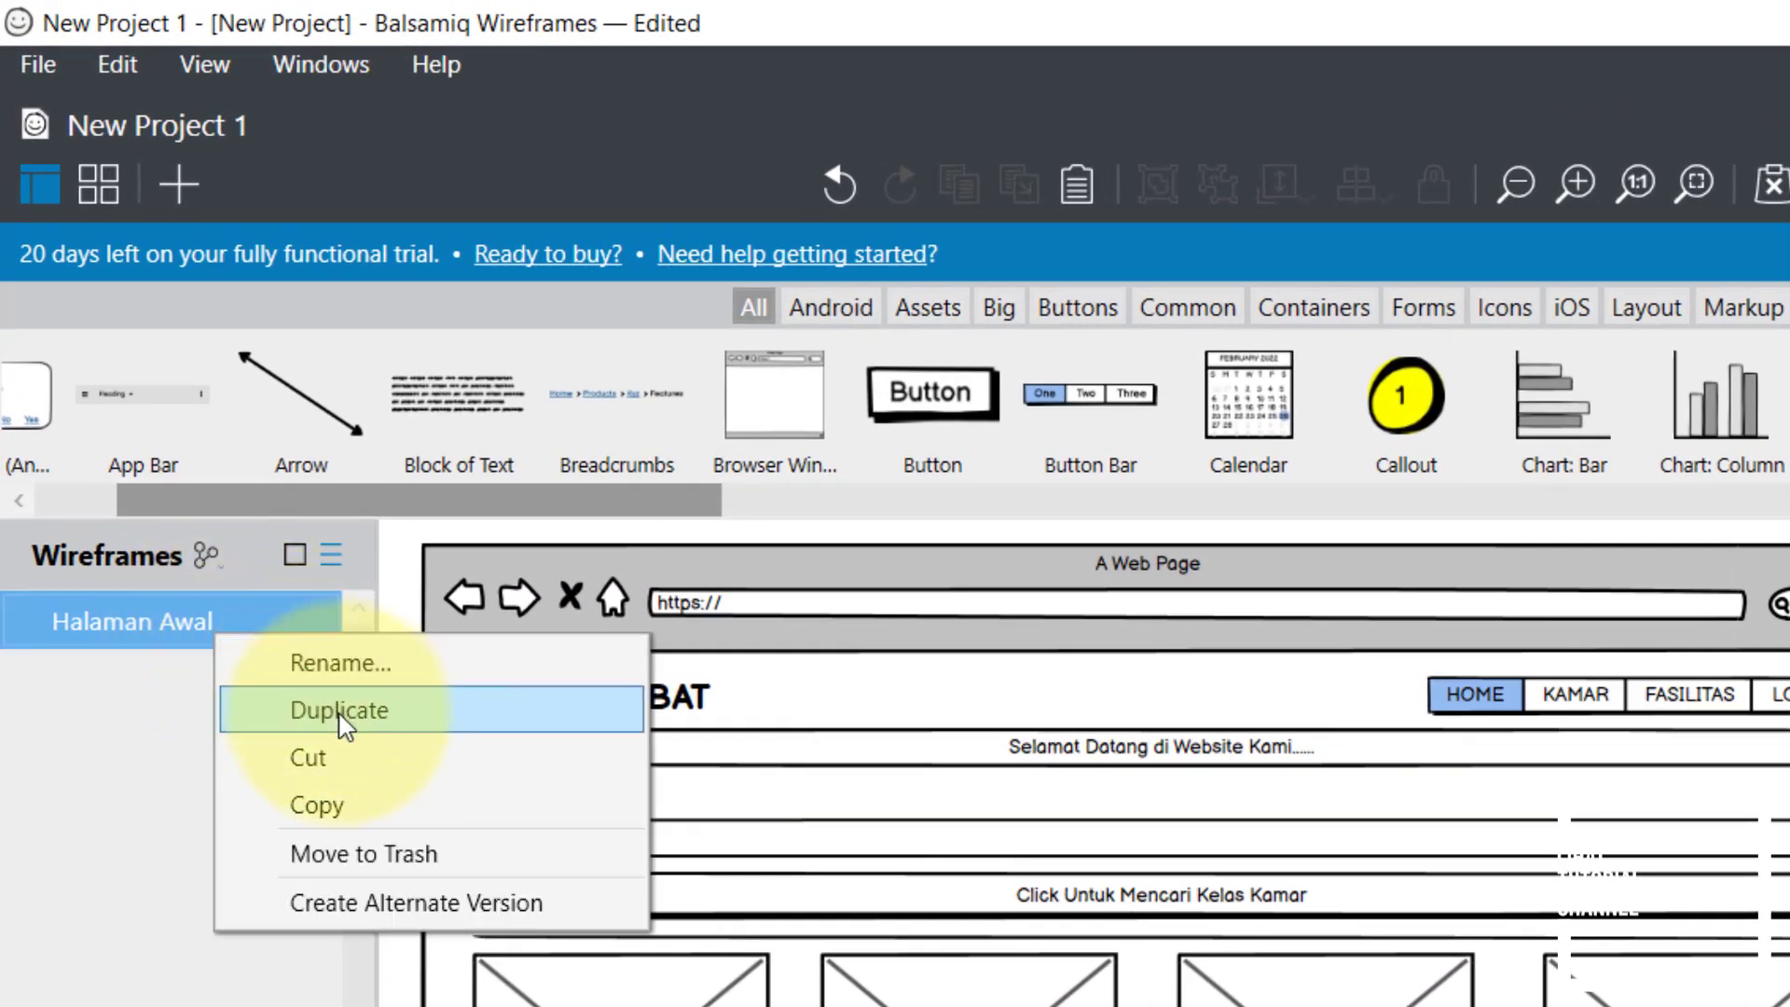
{"action": "left_click", "coordinate": [308, 709]}
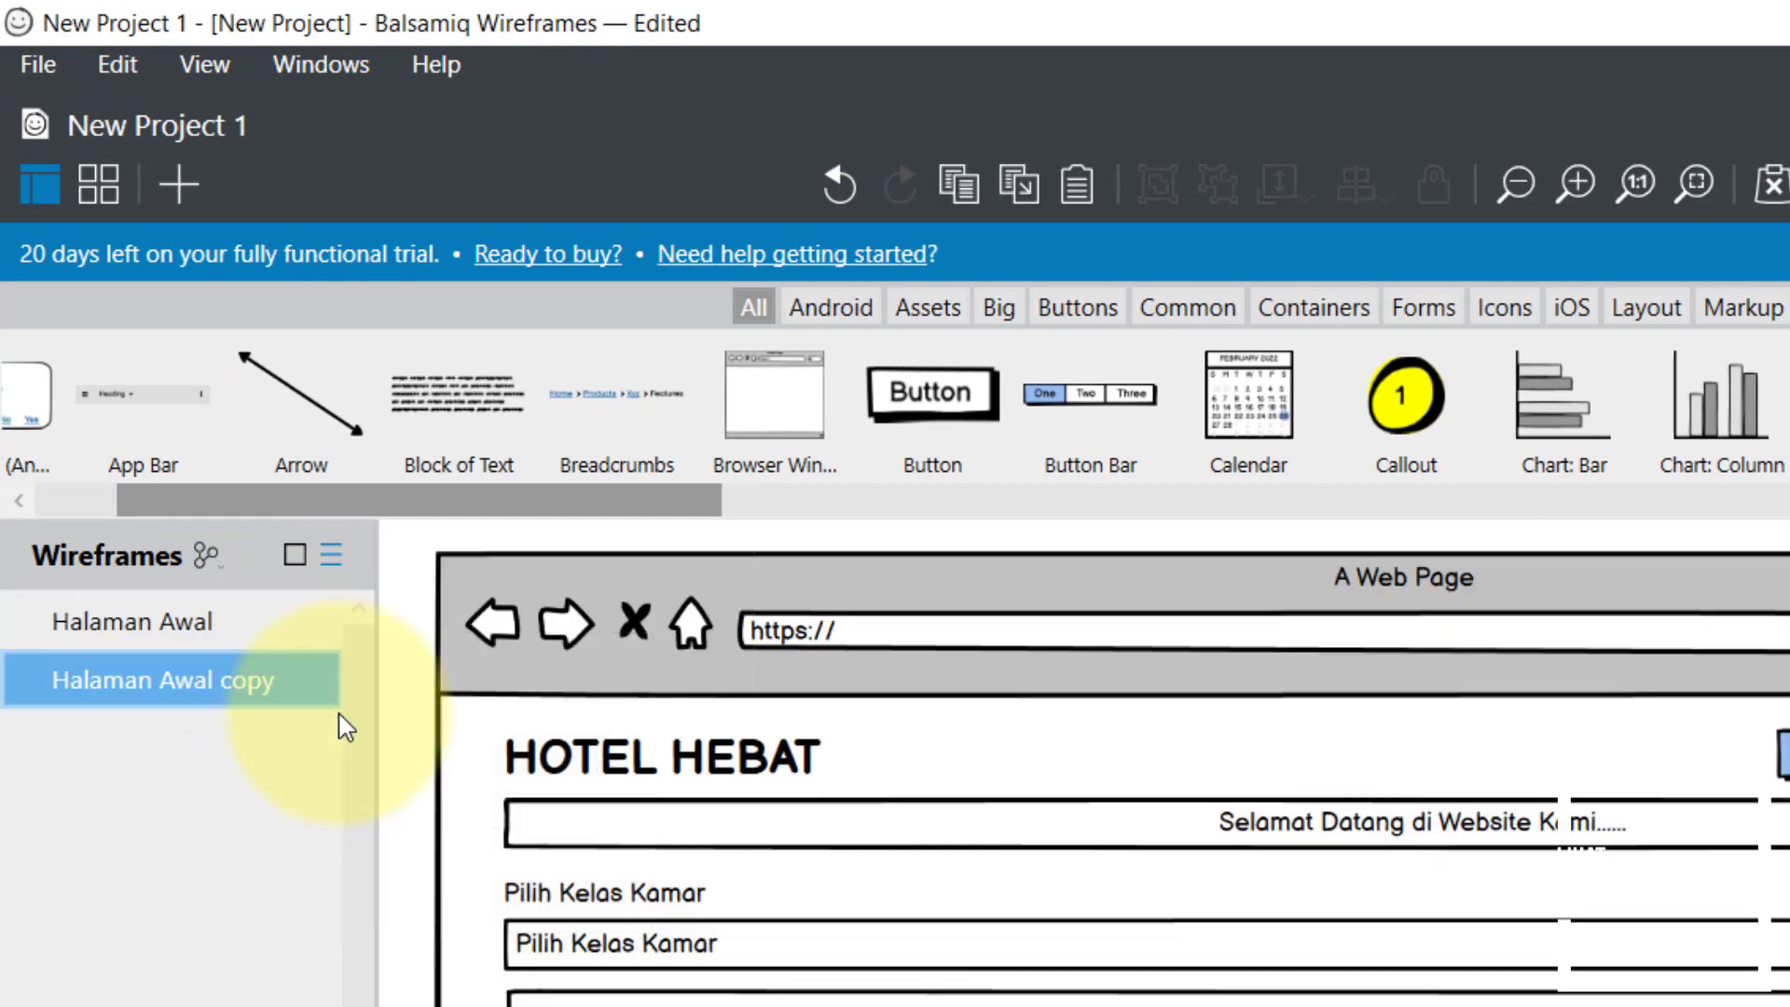
{"action": "right_click", "coordinate": [194, 694]}
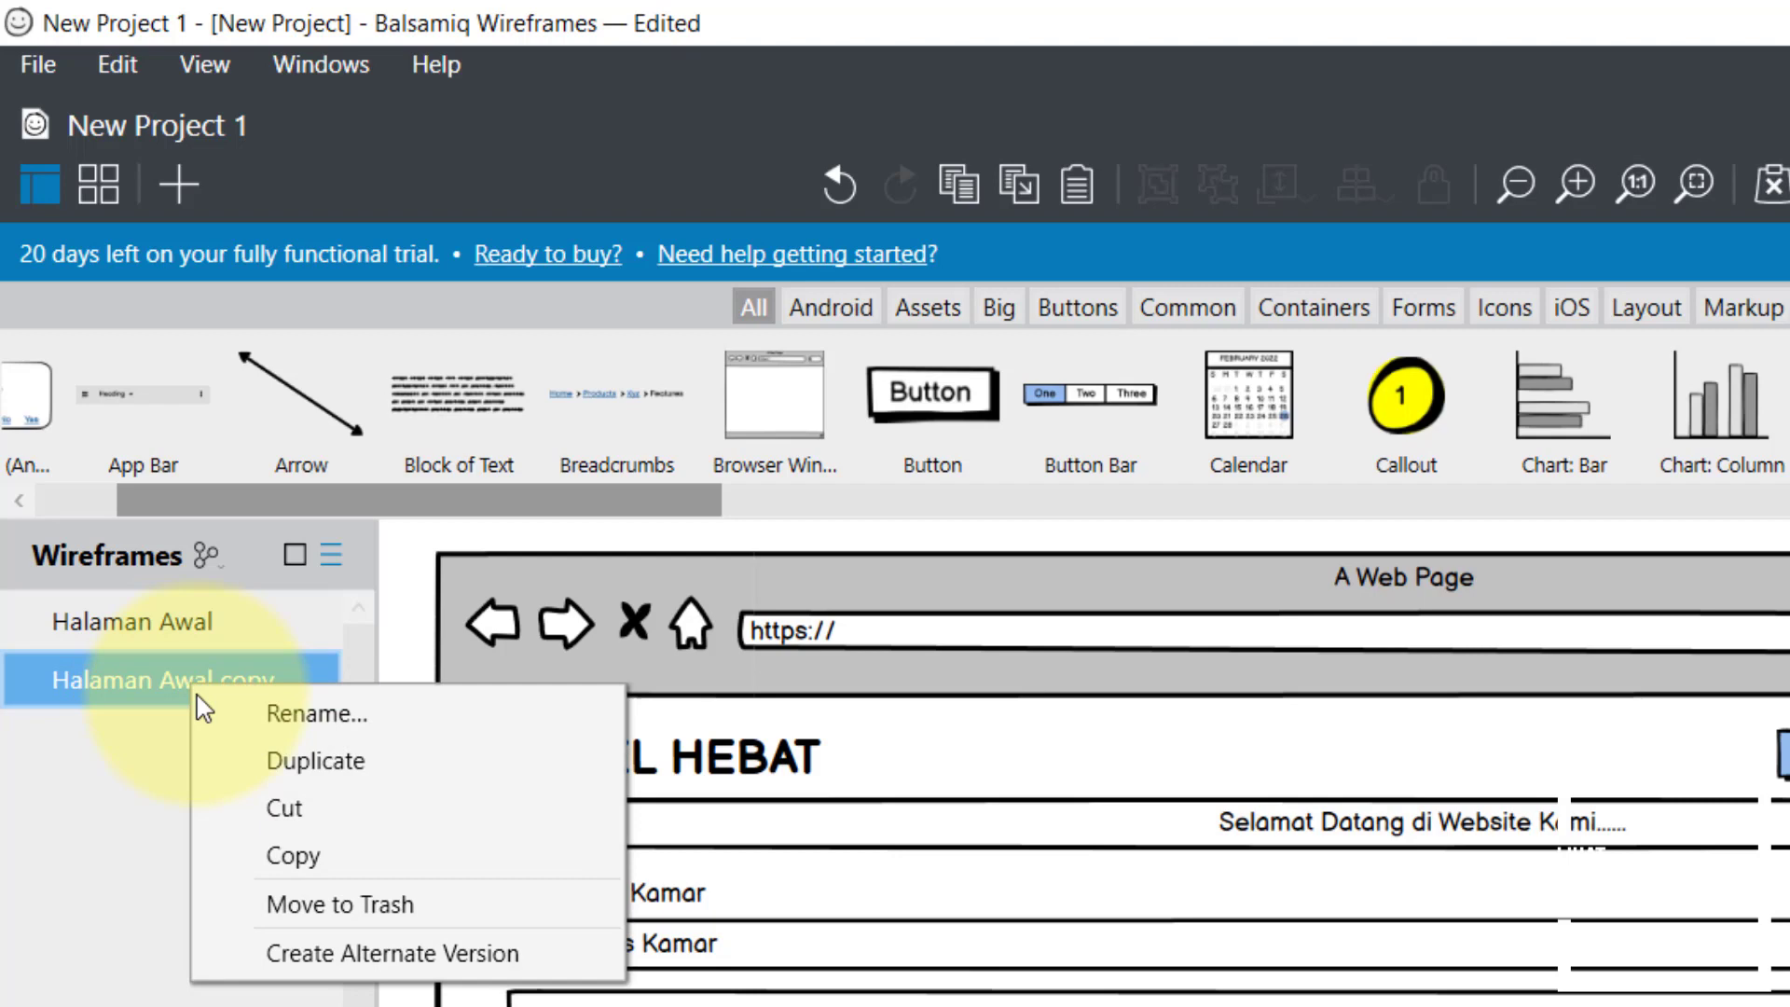
{"action": "left_click", "coordinate": [289, 719]}
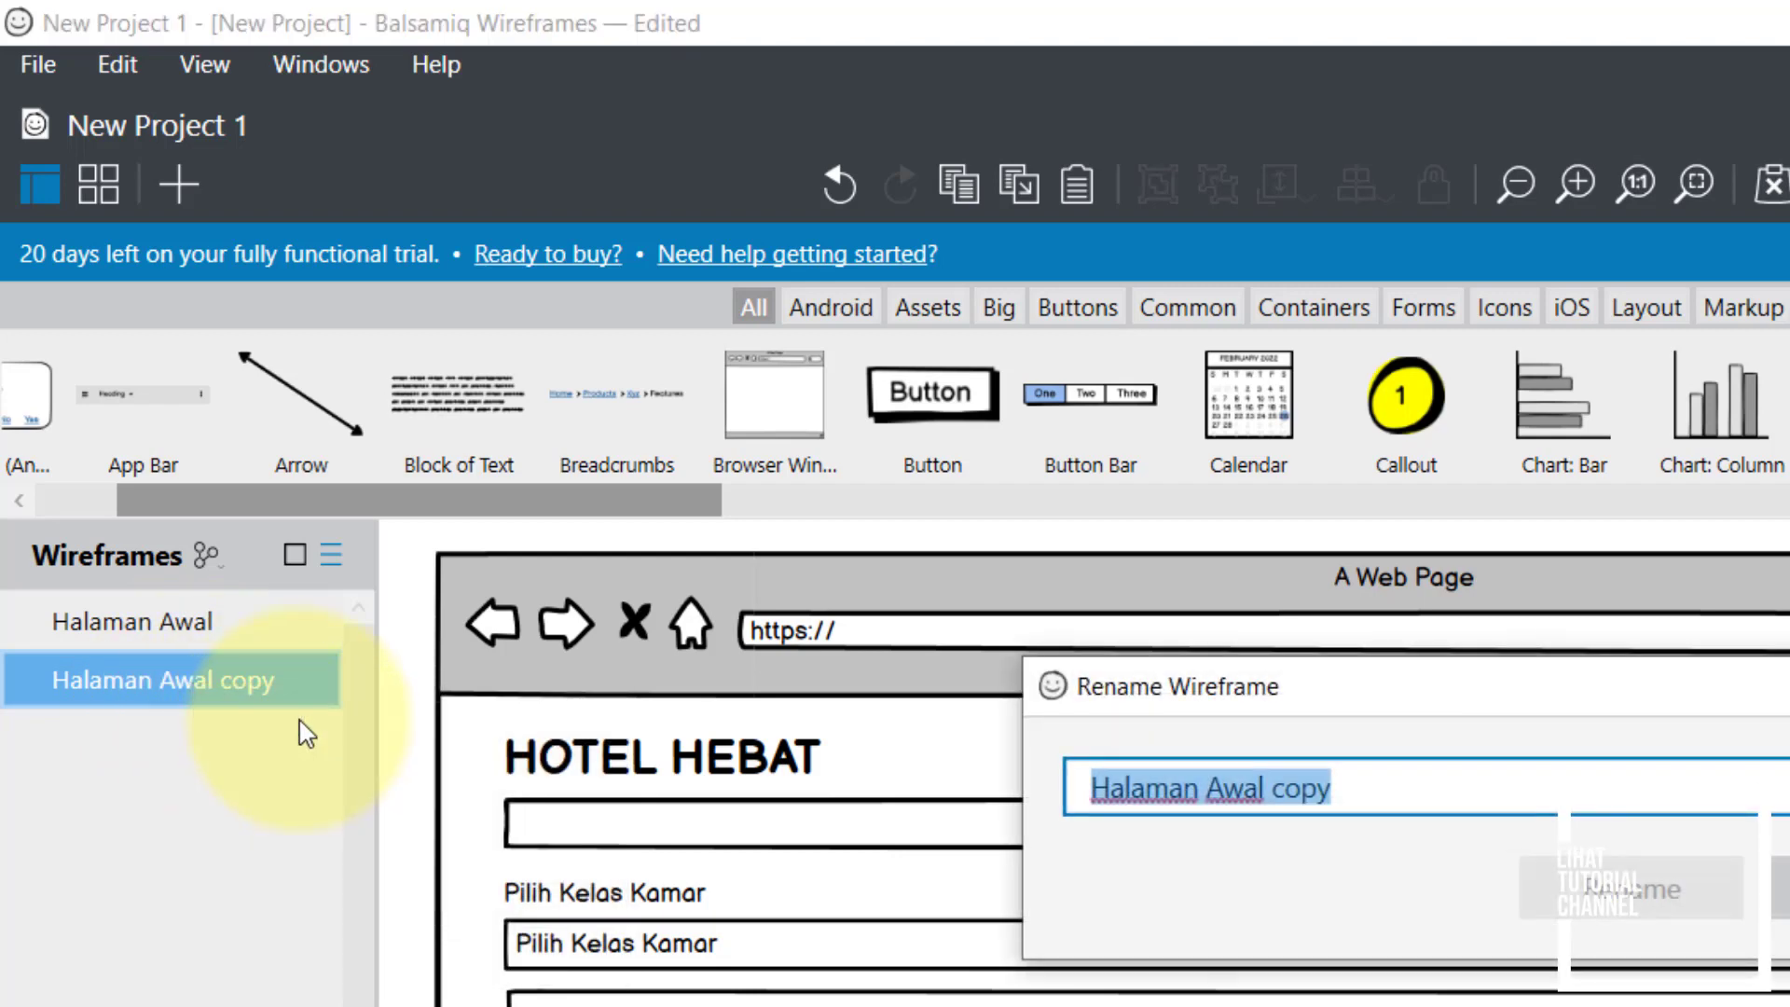
{"action": "type", "text": "Halaman Selengkapnya"}
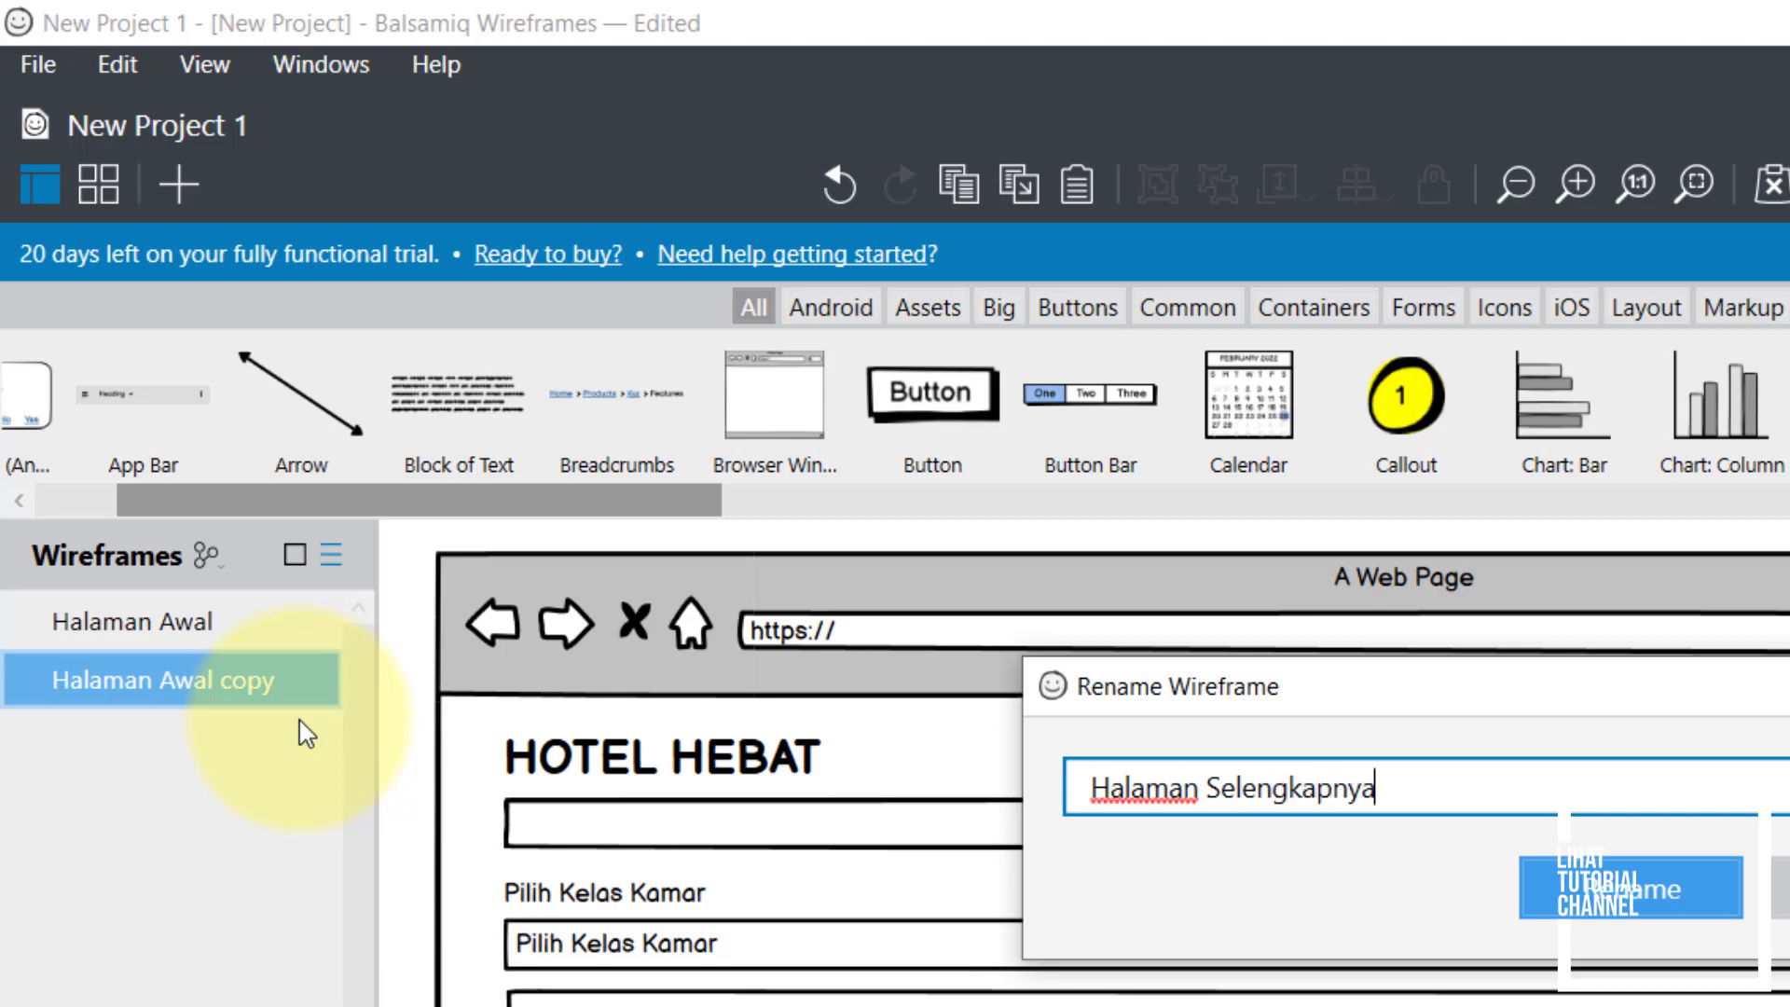
{"action": "type", "text": " ..."}
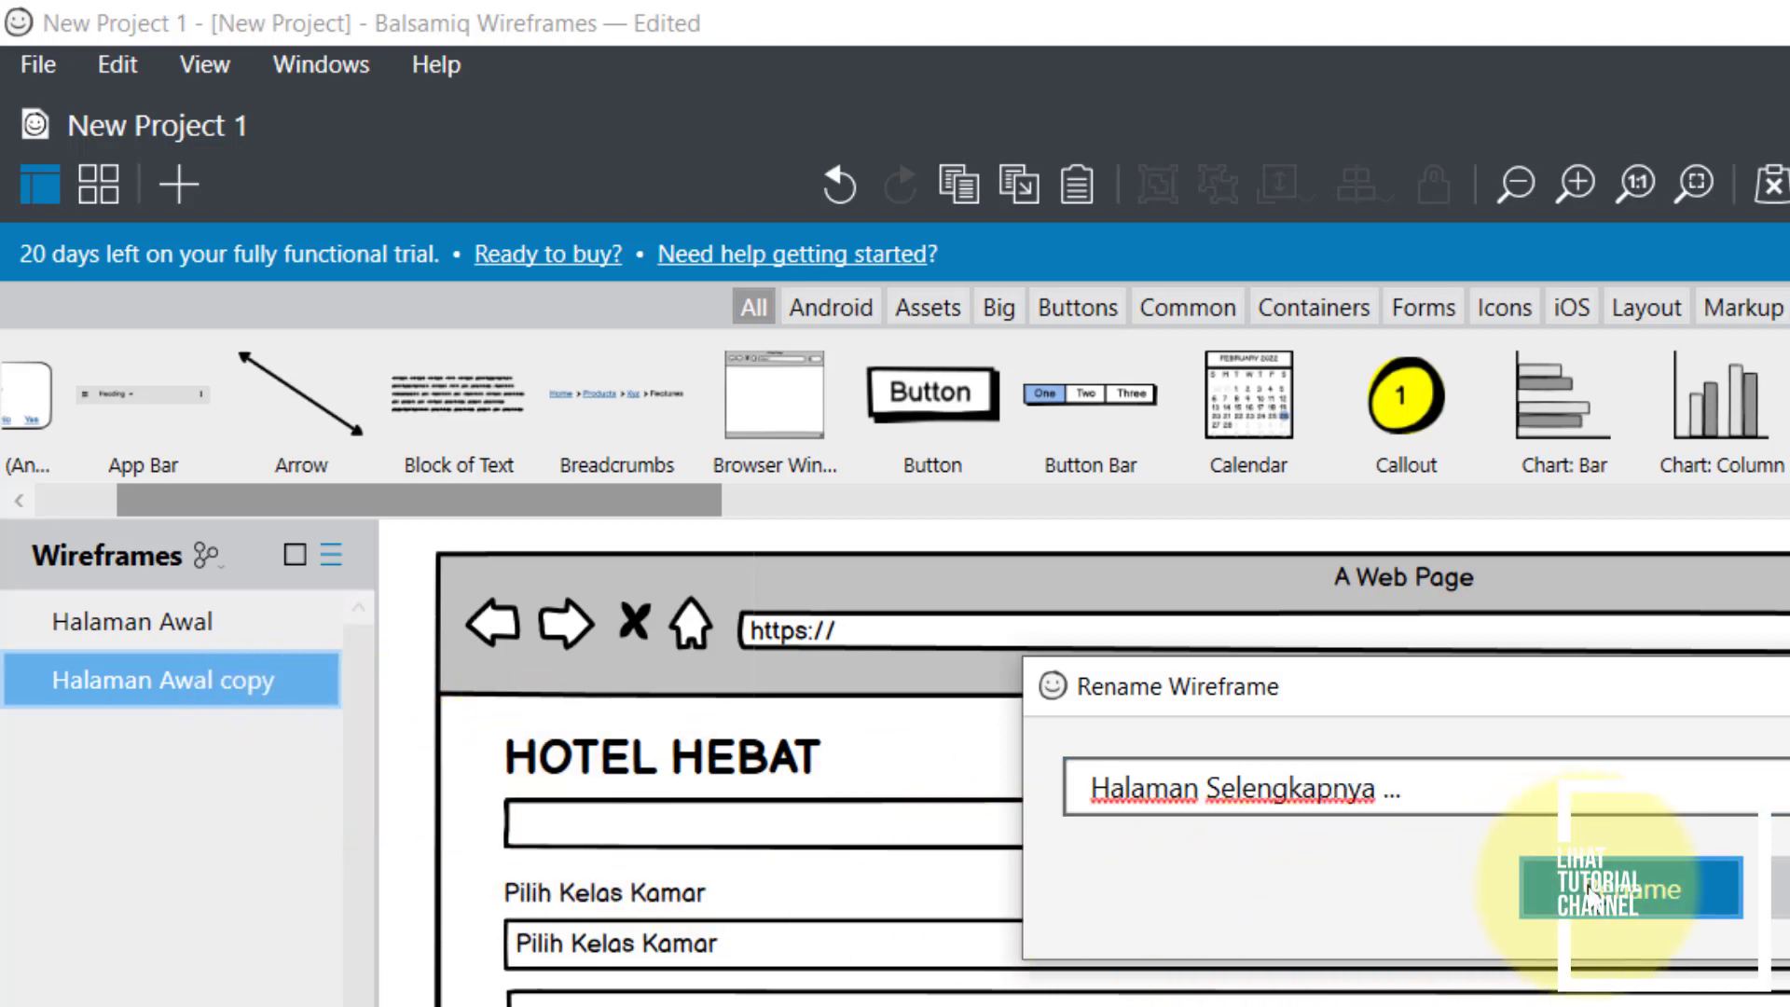
{"action": "left_click", "coordinate": [1622, 872]}
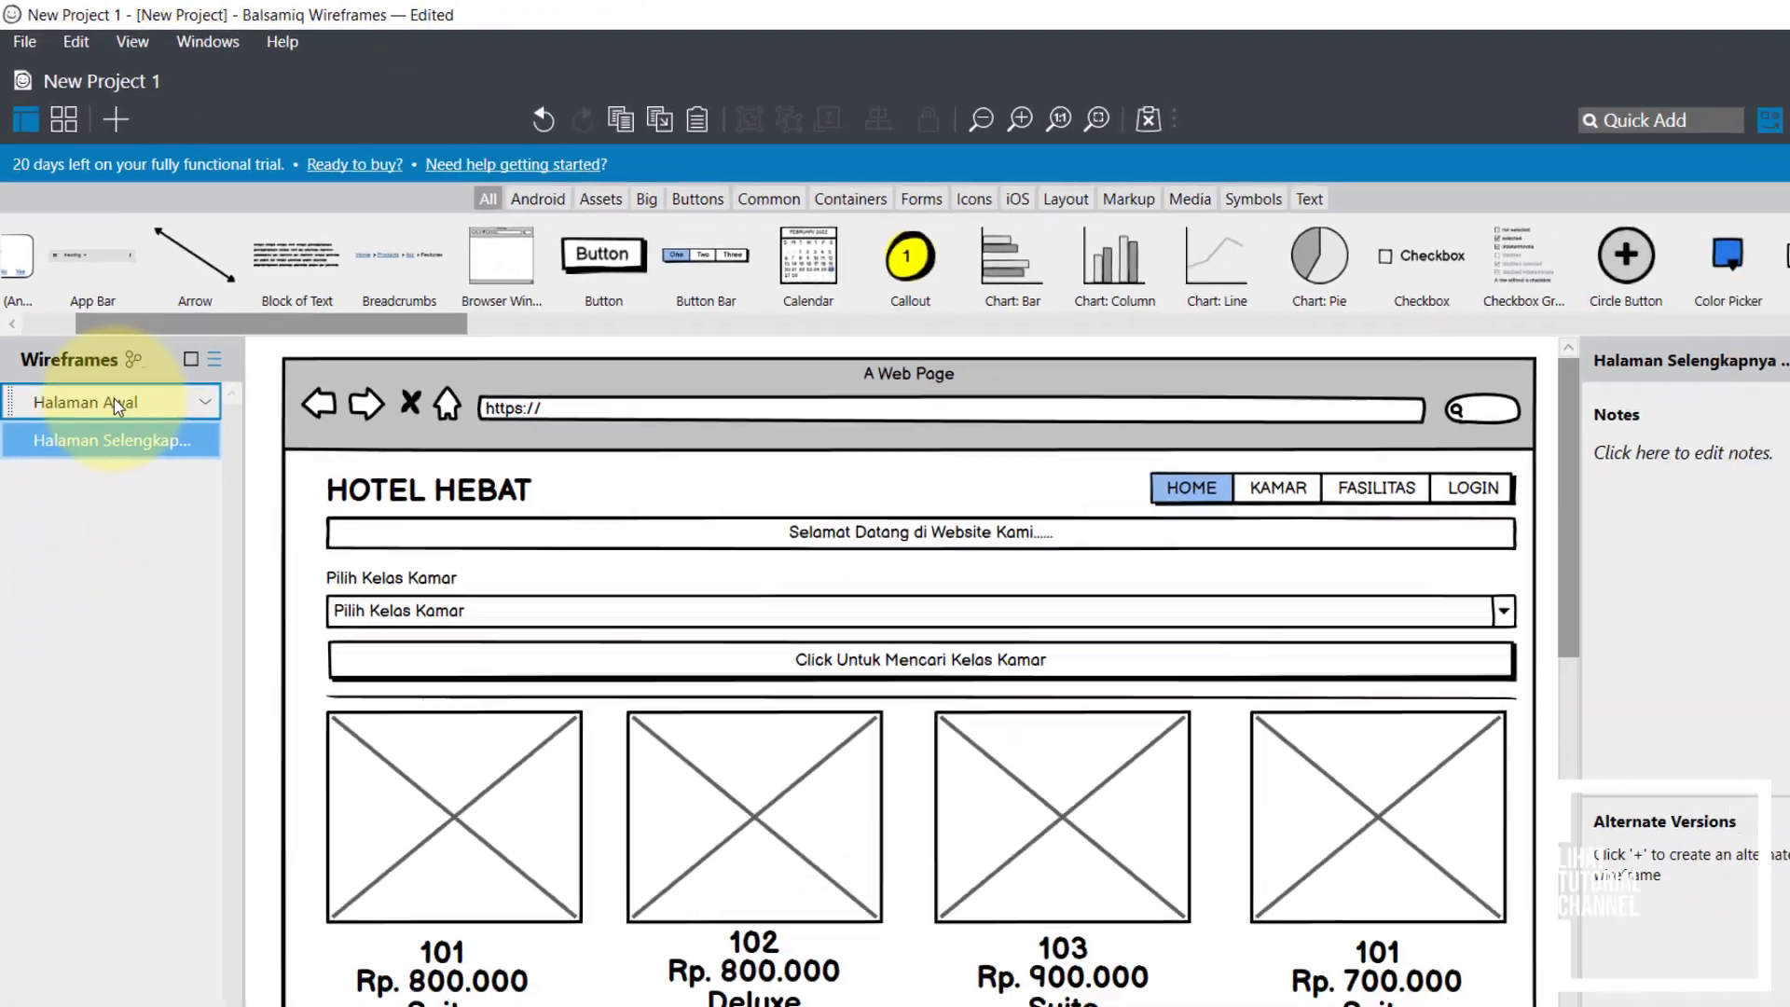
Step: Compare the Halaman Awal and Halaman Selengkapnya wireframes by switching between them, ending on Halaman Awal
{"action": "left_click", "coordinate": [174, 619]}
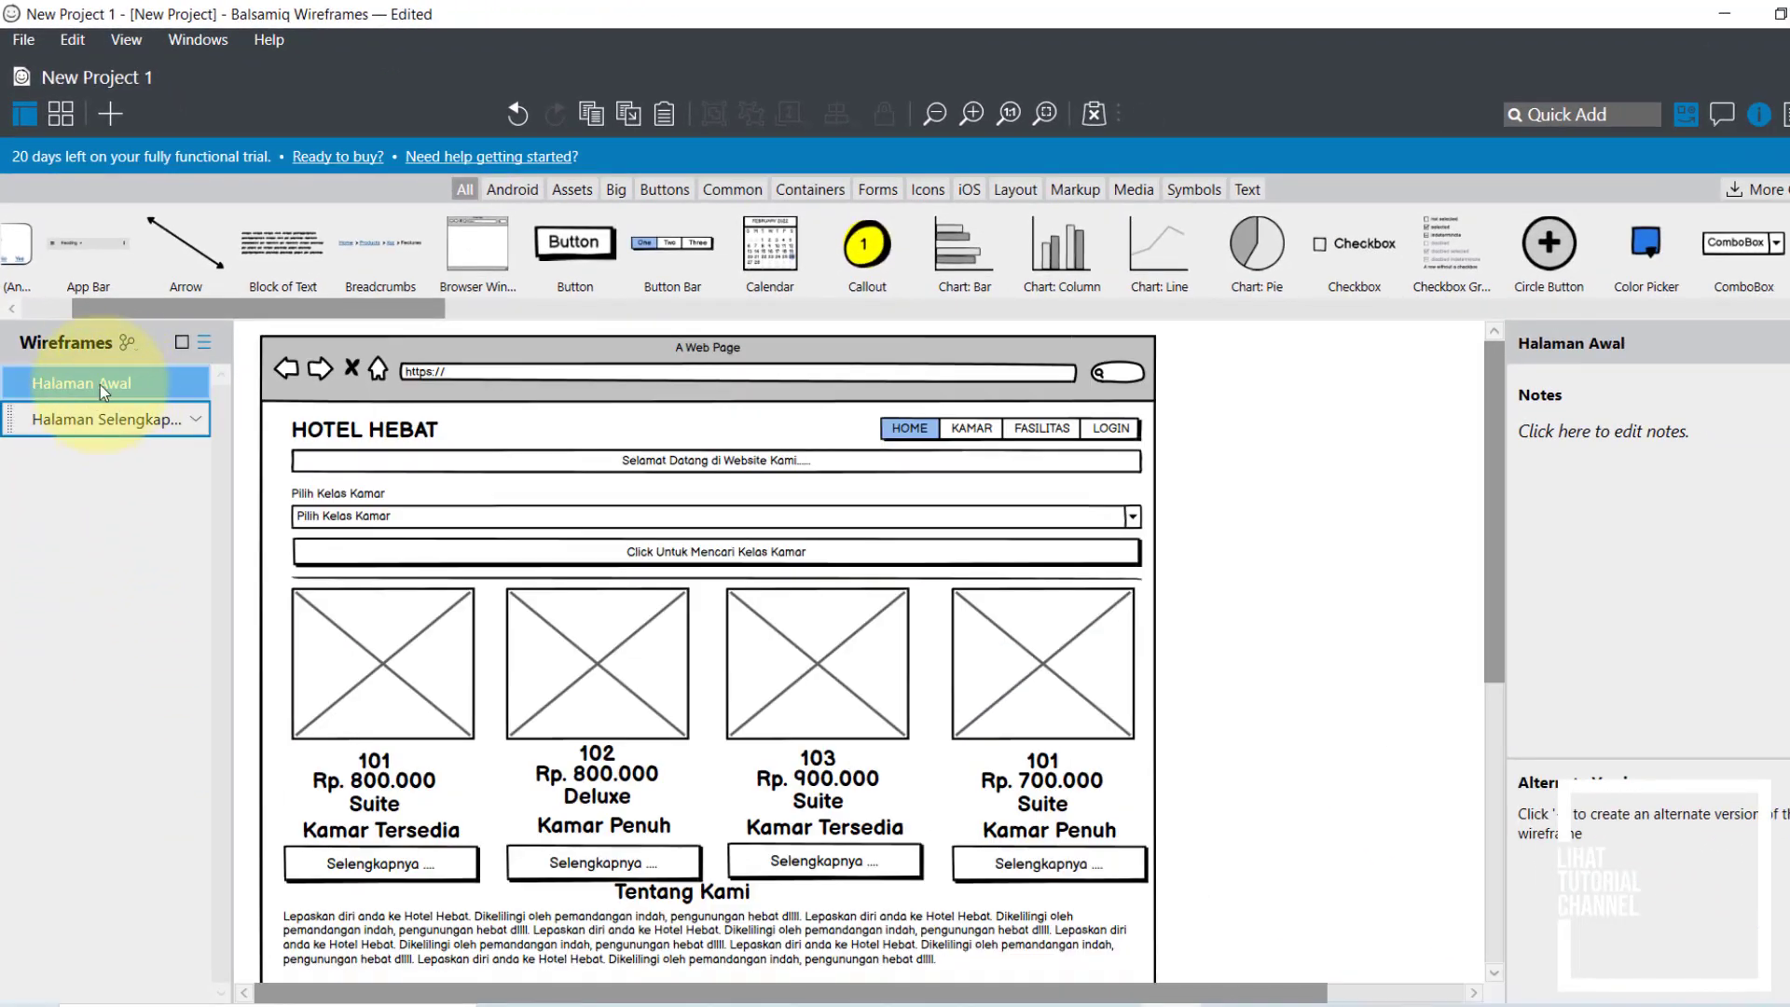
{"action": "left_click", "coordinate": [97, 416]}
{"action": "left_click", "coordinate": [98, 382]}
{"action": "left_click", "coordinate": [98, 421]}
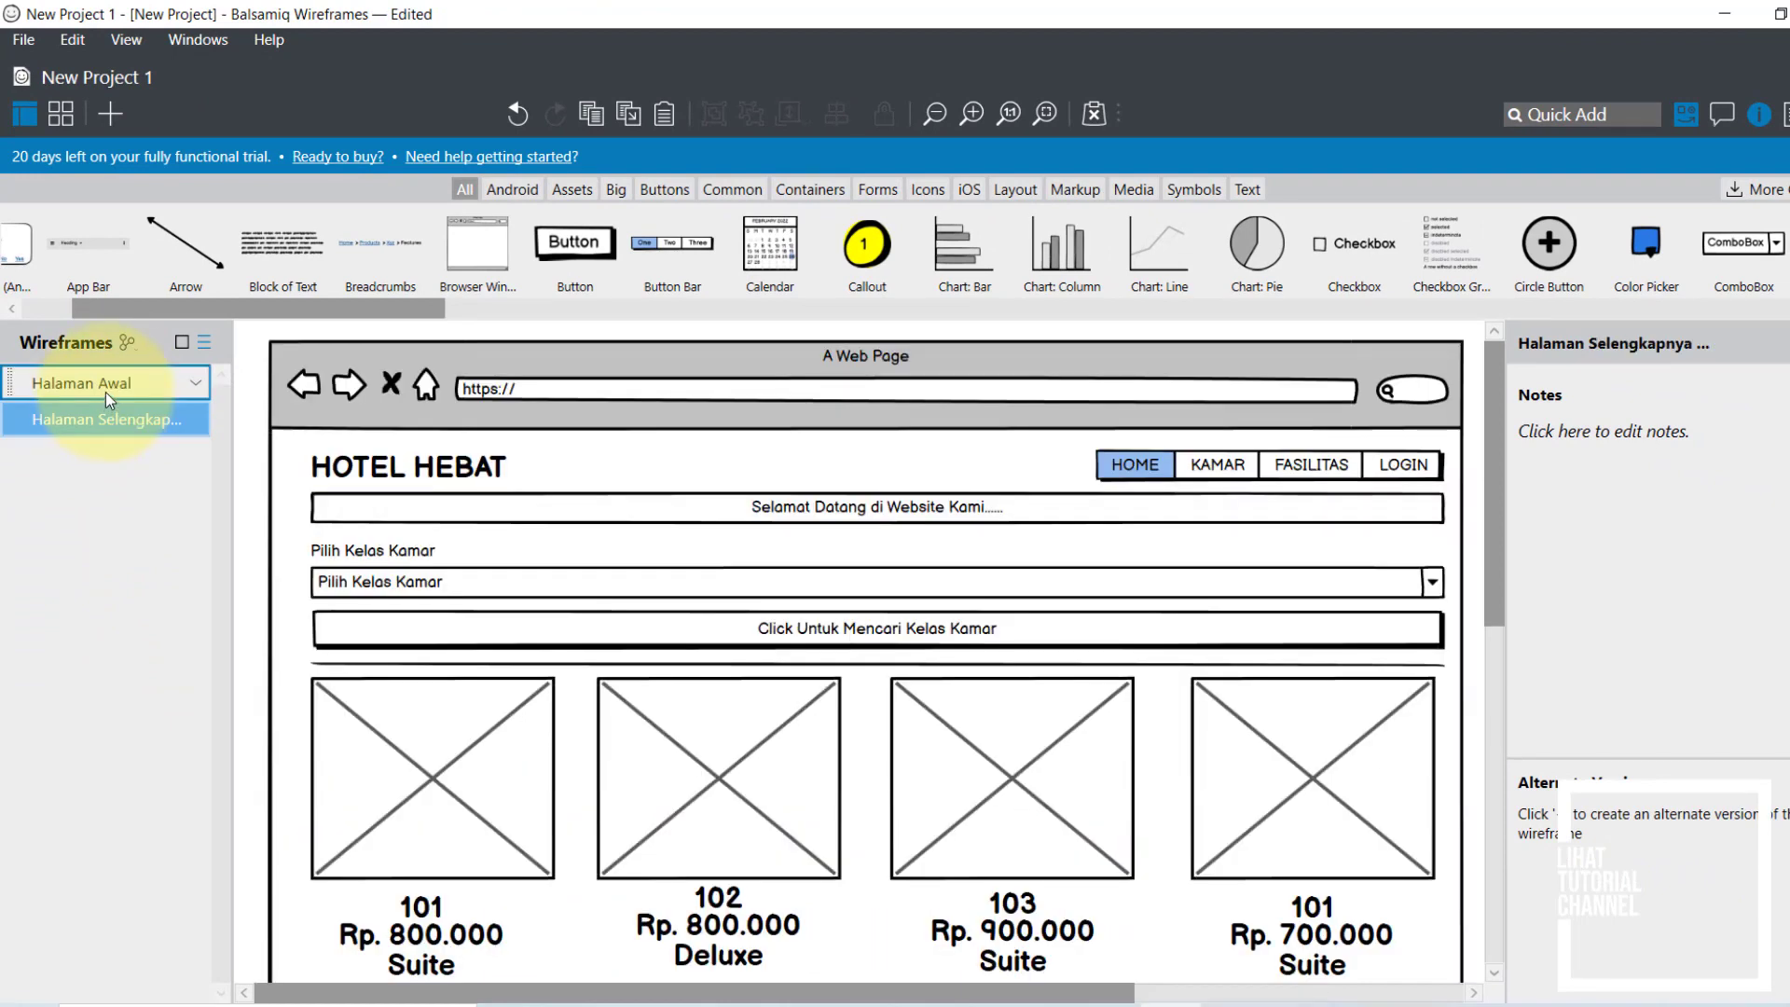
{"action": "left_click", "coordinate": [105, 389]}
{"action": "left_click", "coordinate": [98, 418]}
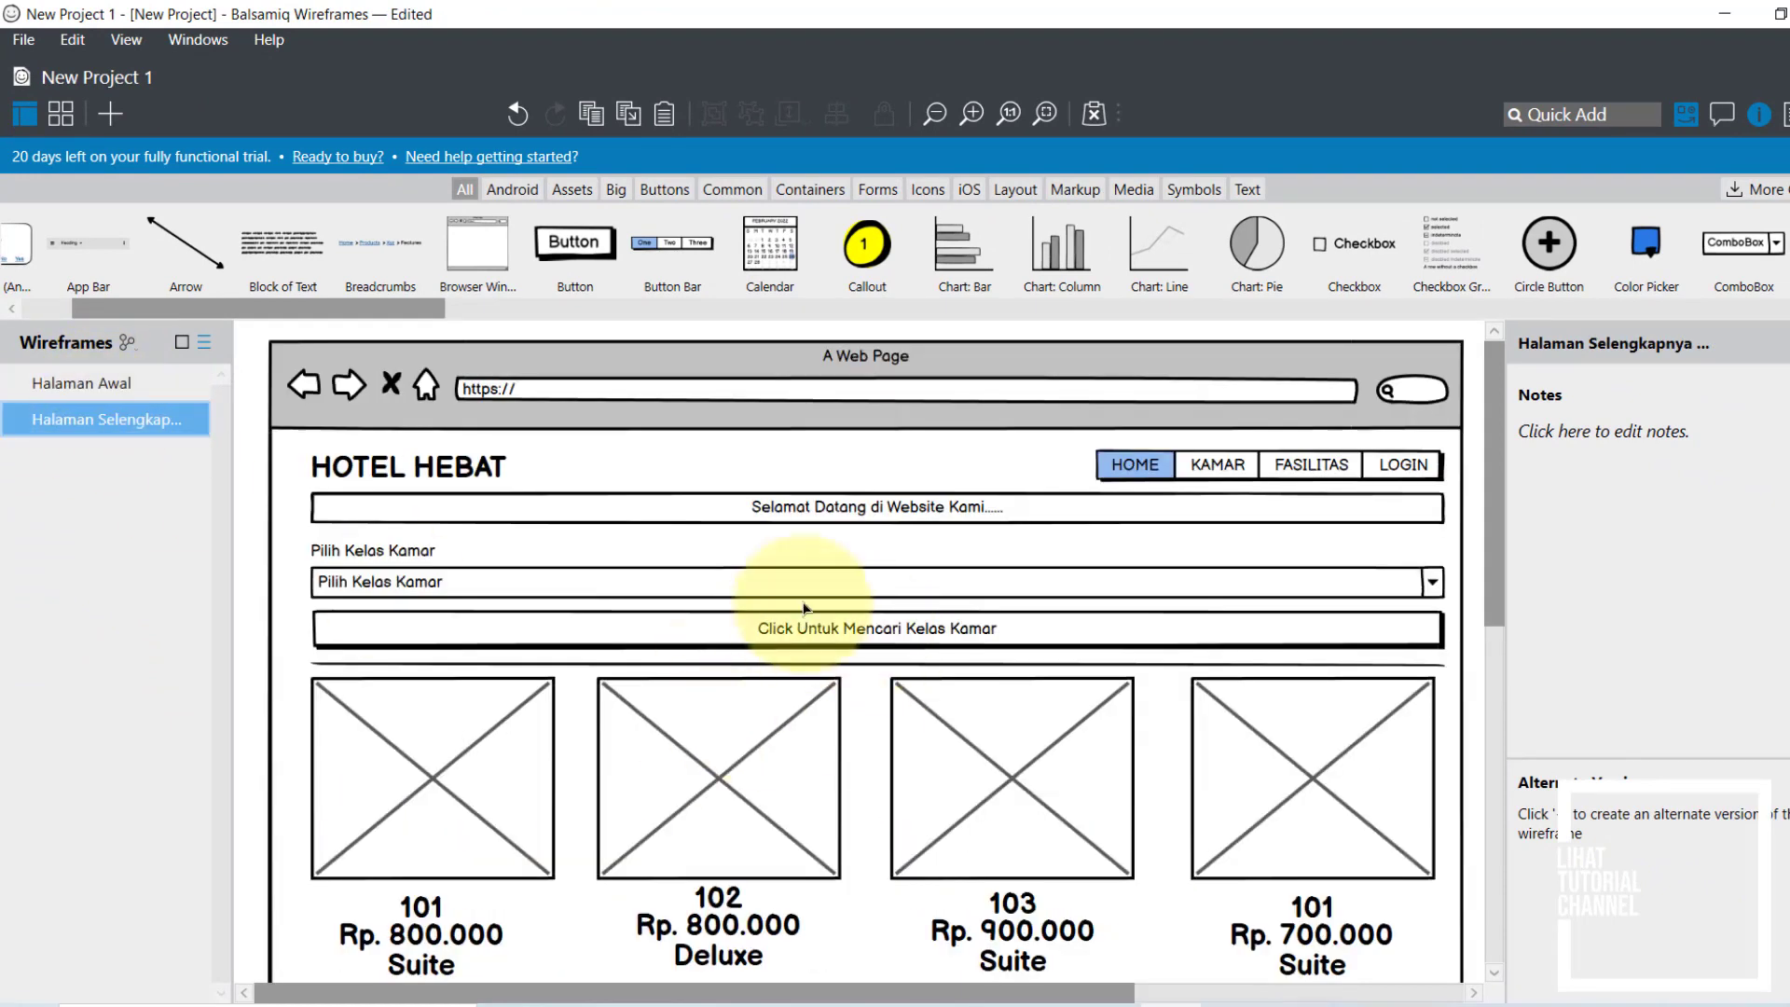
{"action": "left_click", "coordinate": [120, 384]}
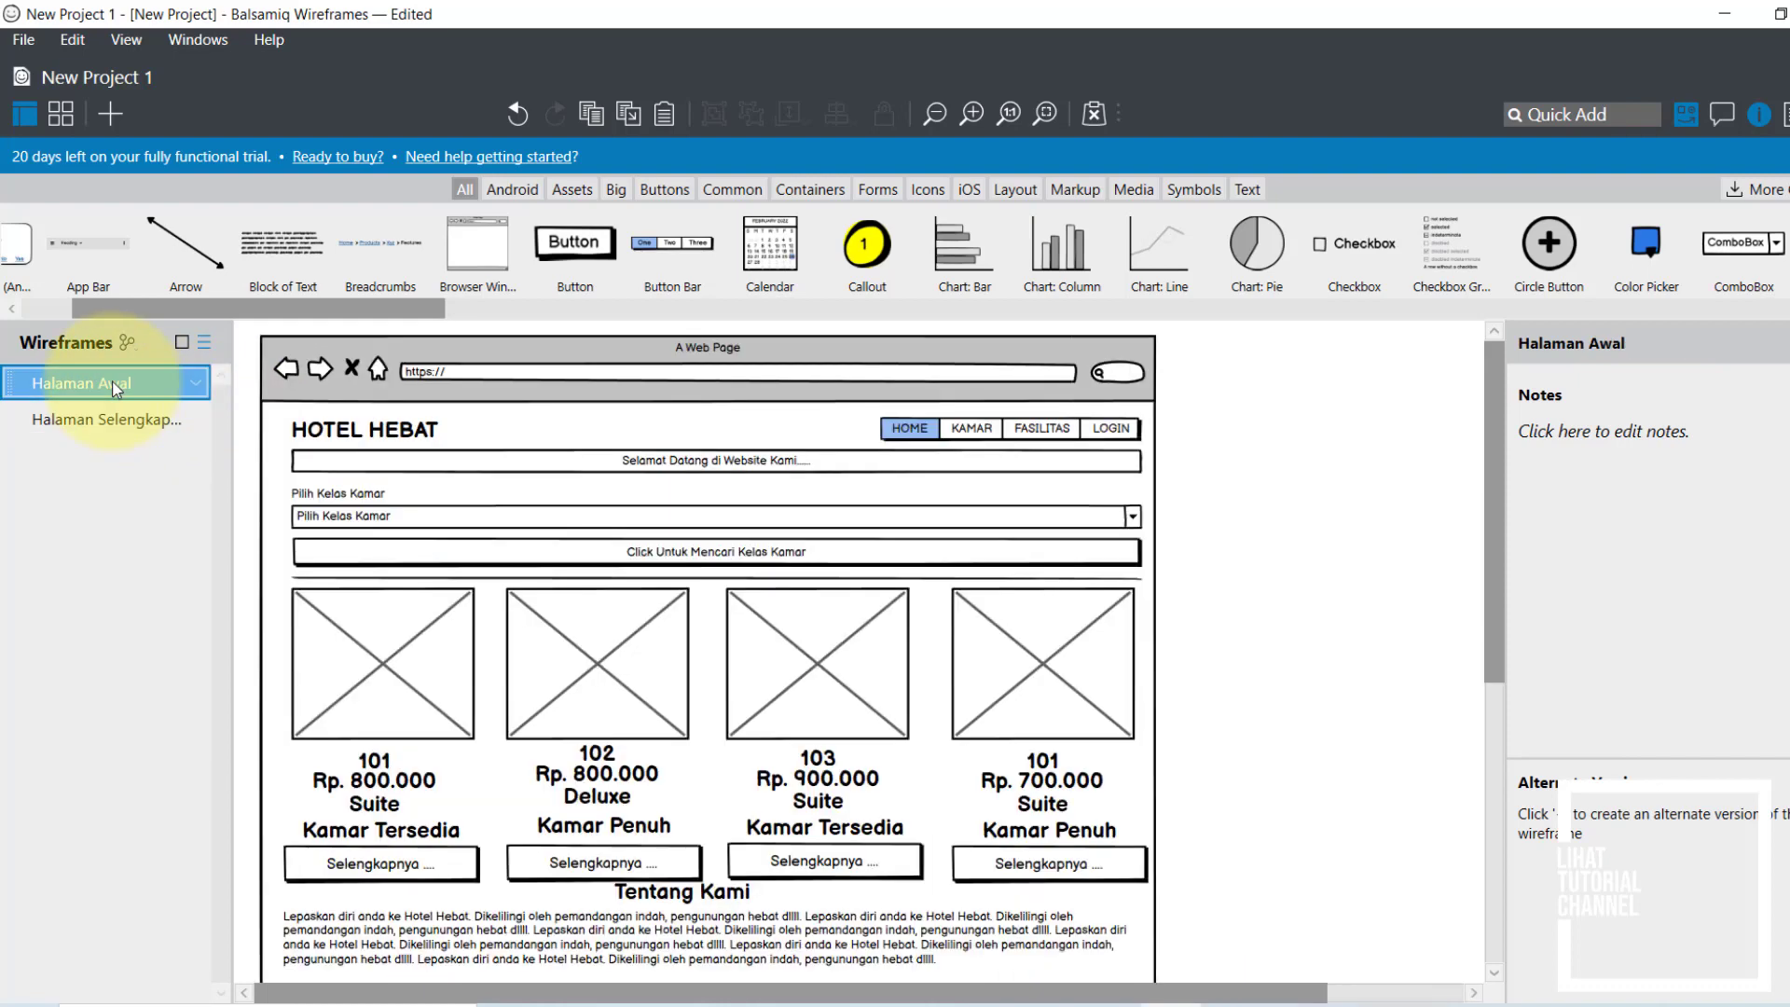
Step: Review both wireframes and the first card's Selengkapnya button on Halaman Awal, finishing on the Halaman Selengkapnya wireframe
{"action": "left_click", "coordinate": [82, 421]}
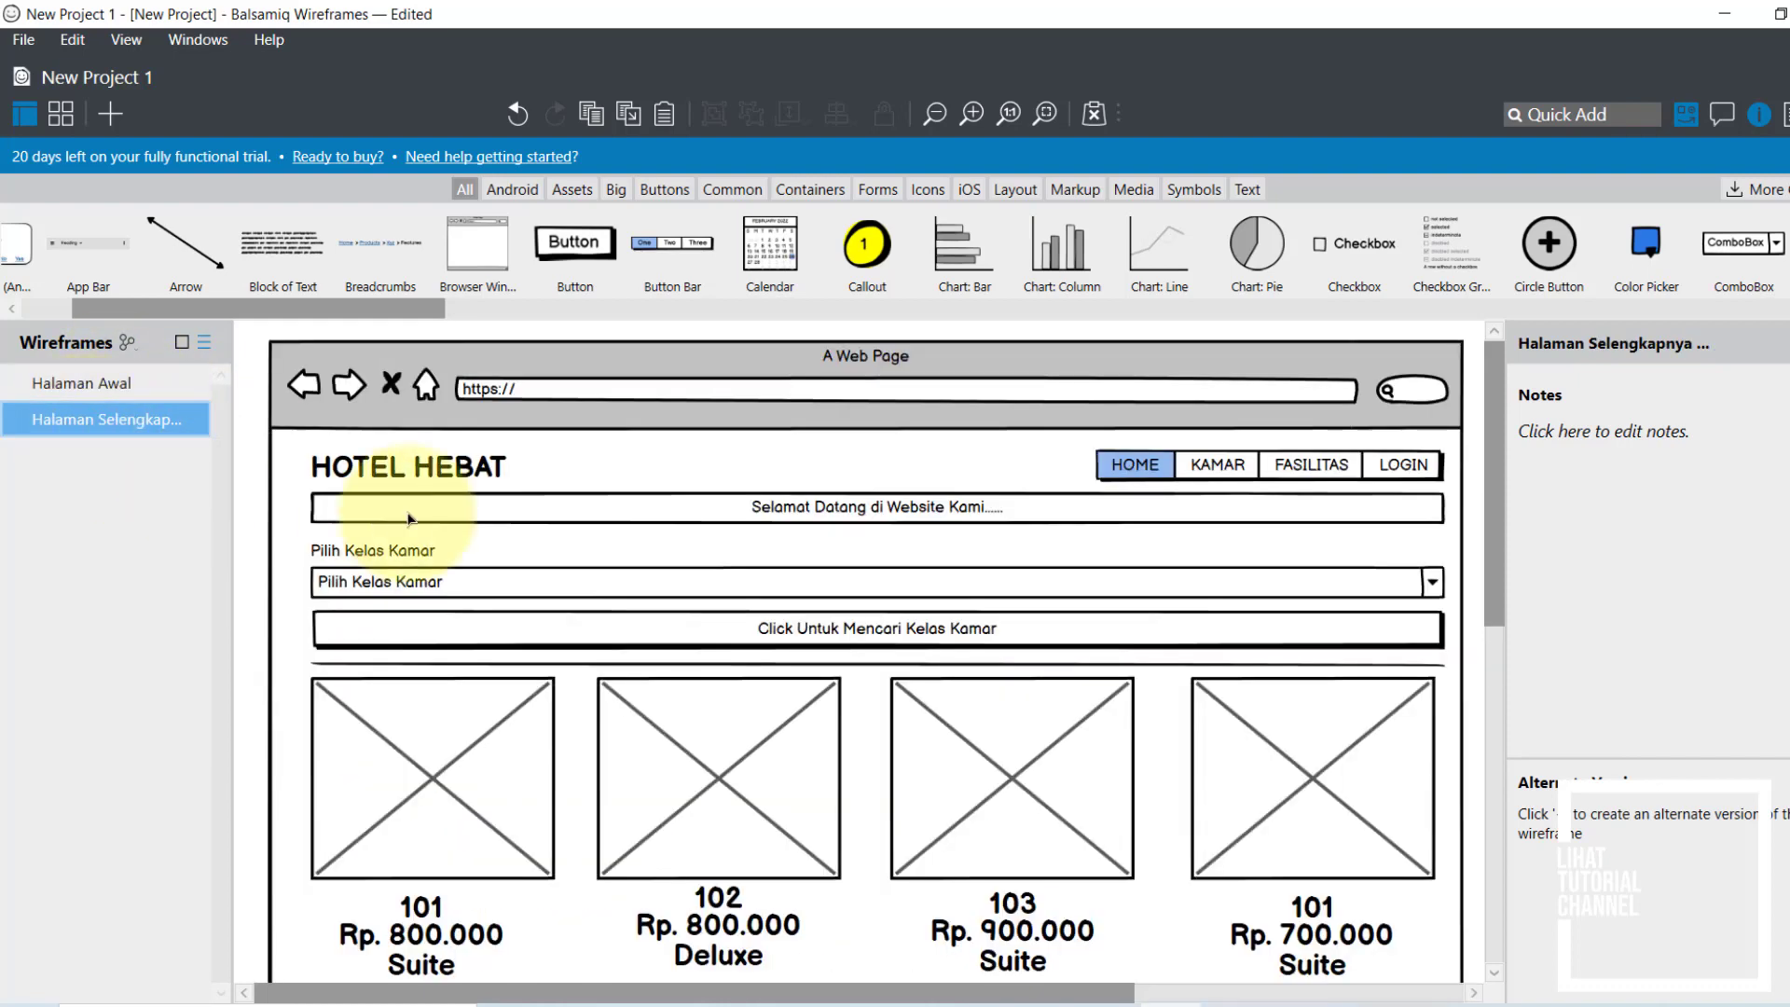
{"action": "left_click", "coordinate": [932, 114]}
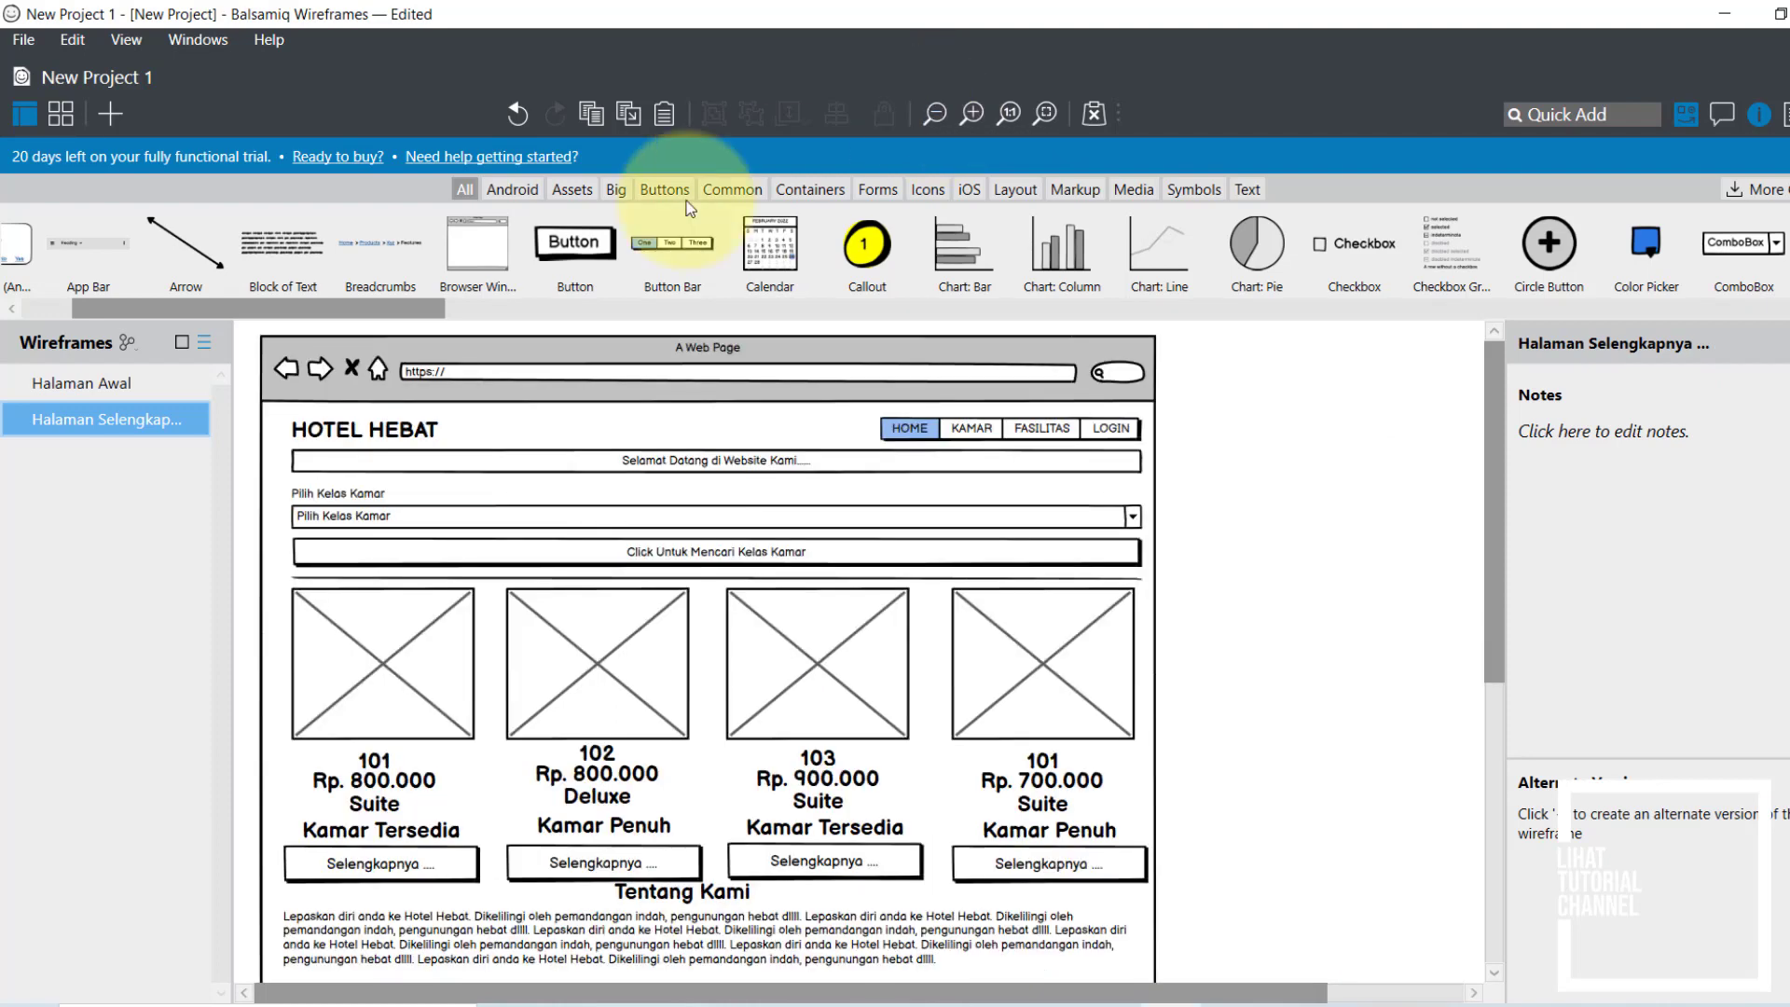
{"action": "left_click", "coordinate": [65, 390]}
{"action": "left_click", "coordinate": [80, 423]}
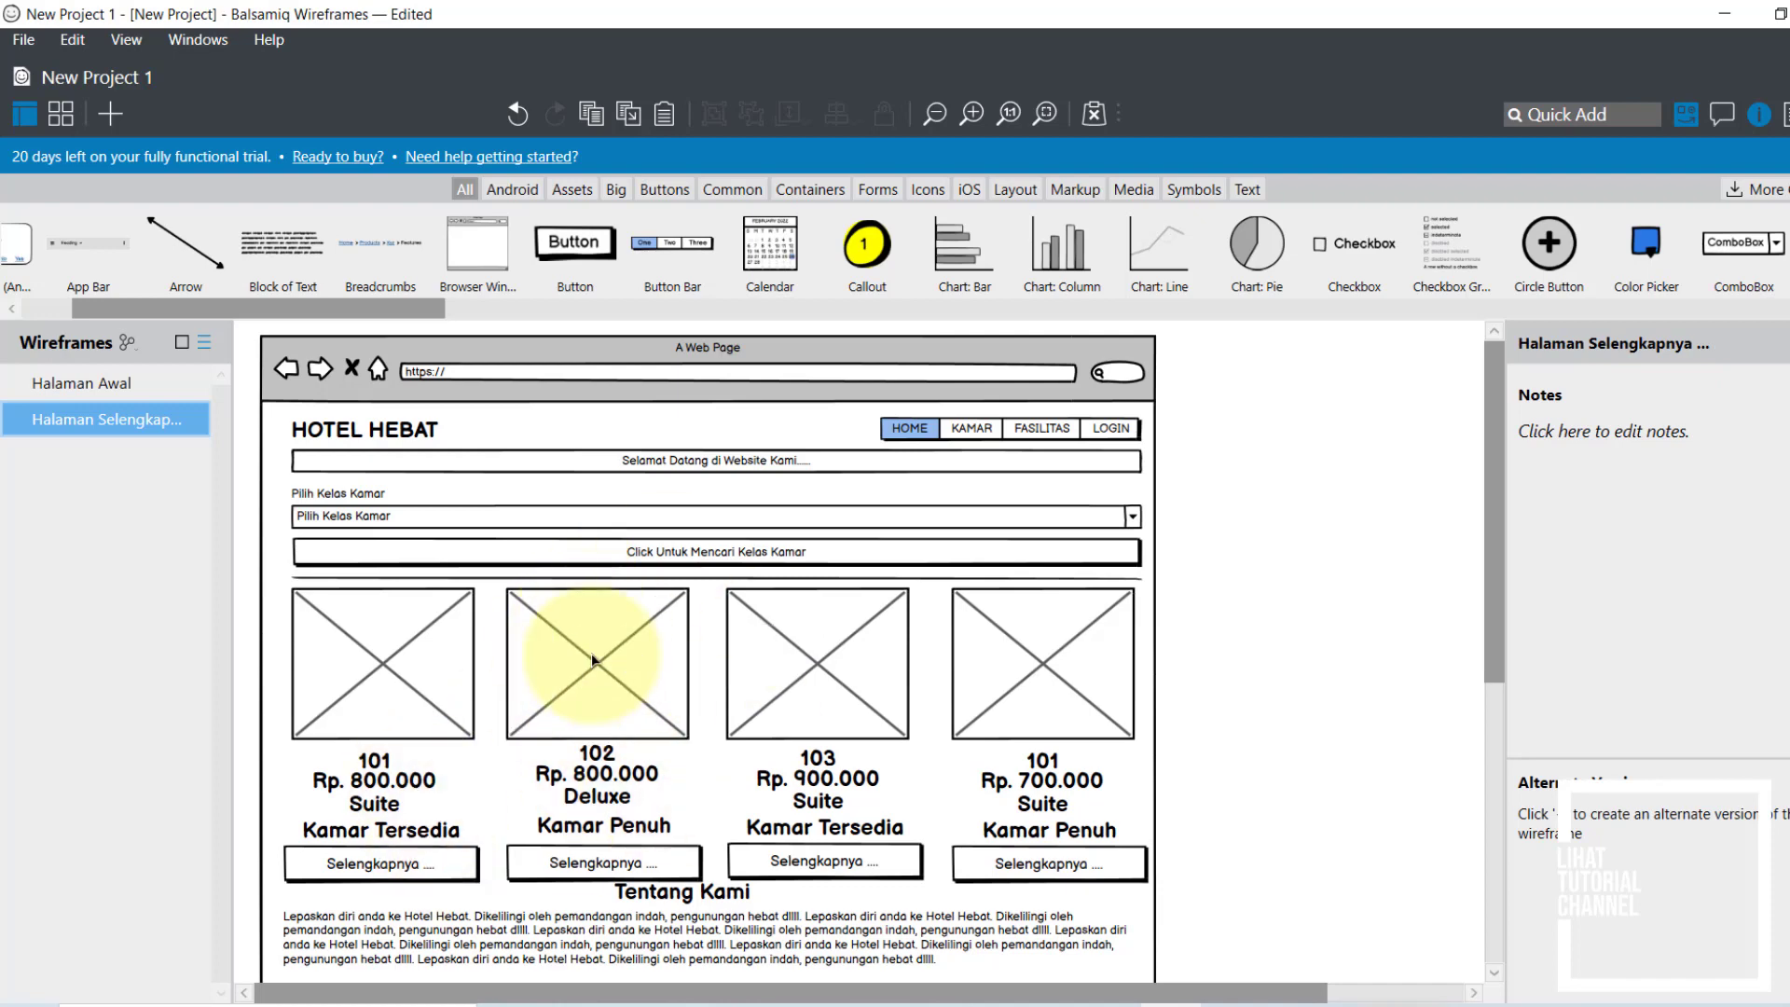
{"action": "left_click", "coordinate": [92, 393]}
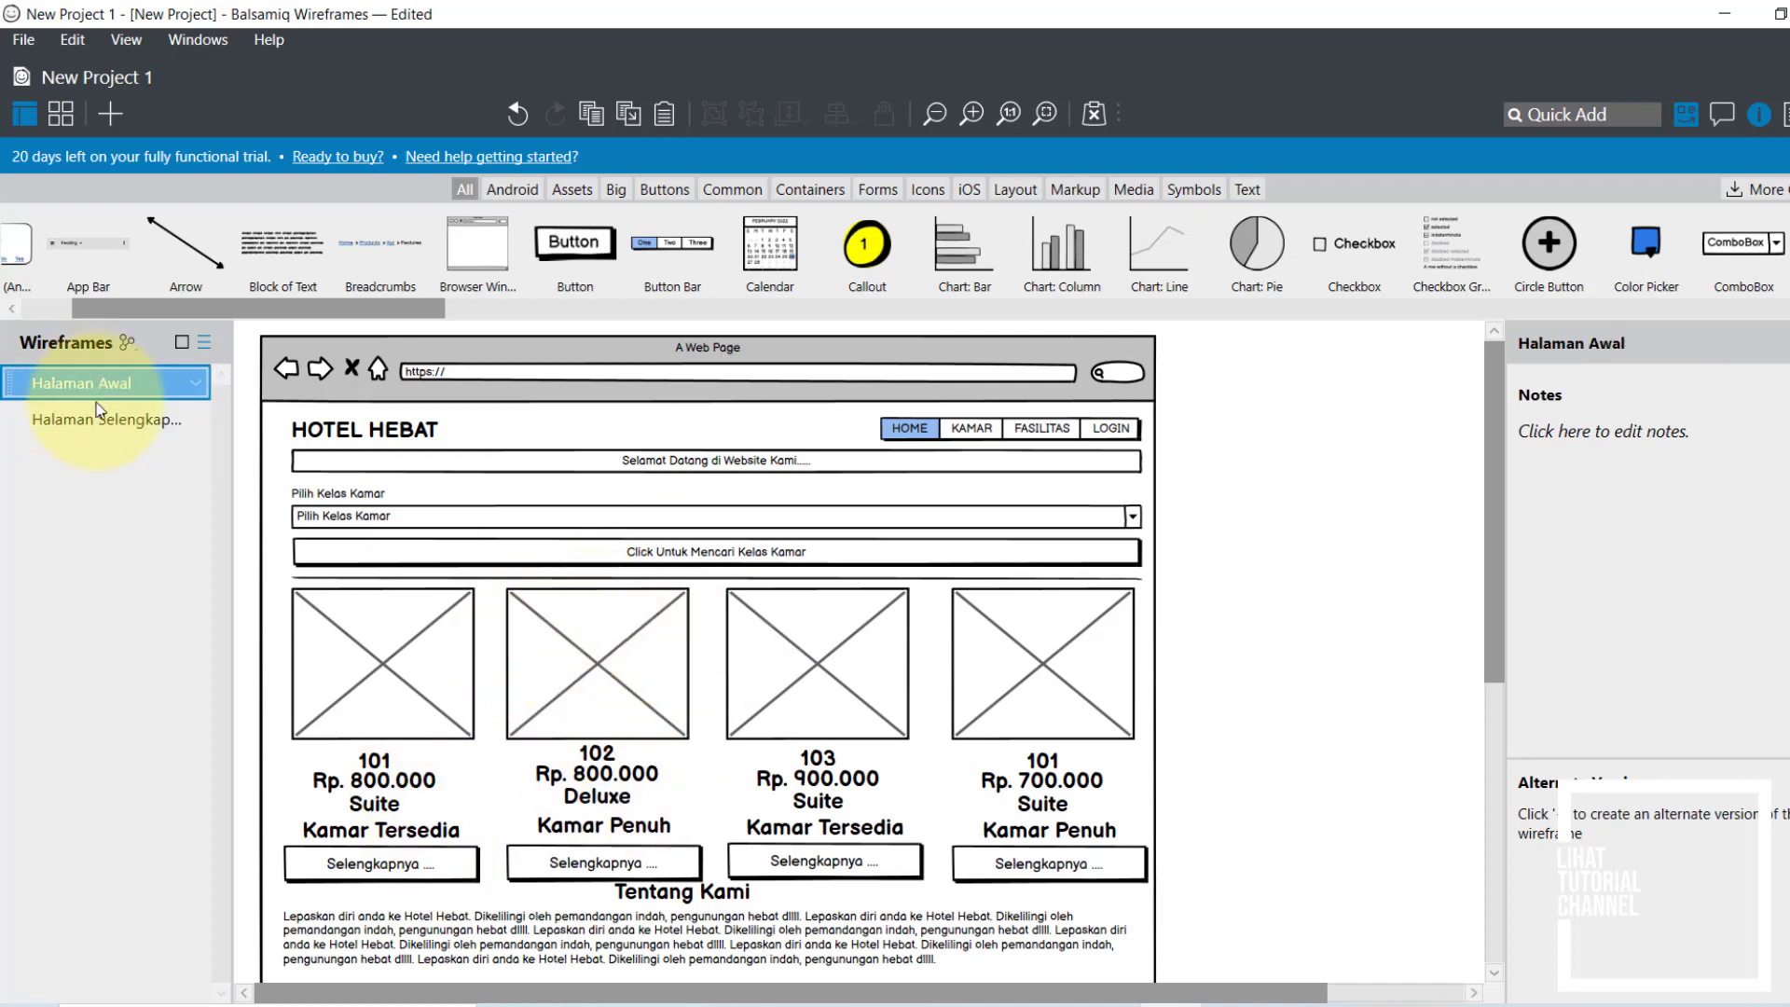
{"action": "left_click", "coordinate": [431, 872]}
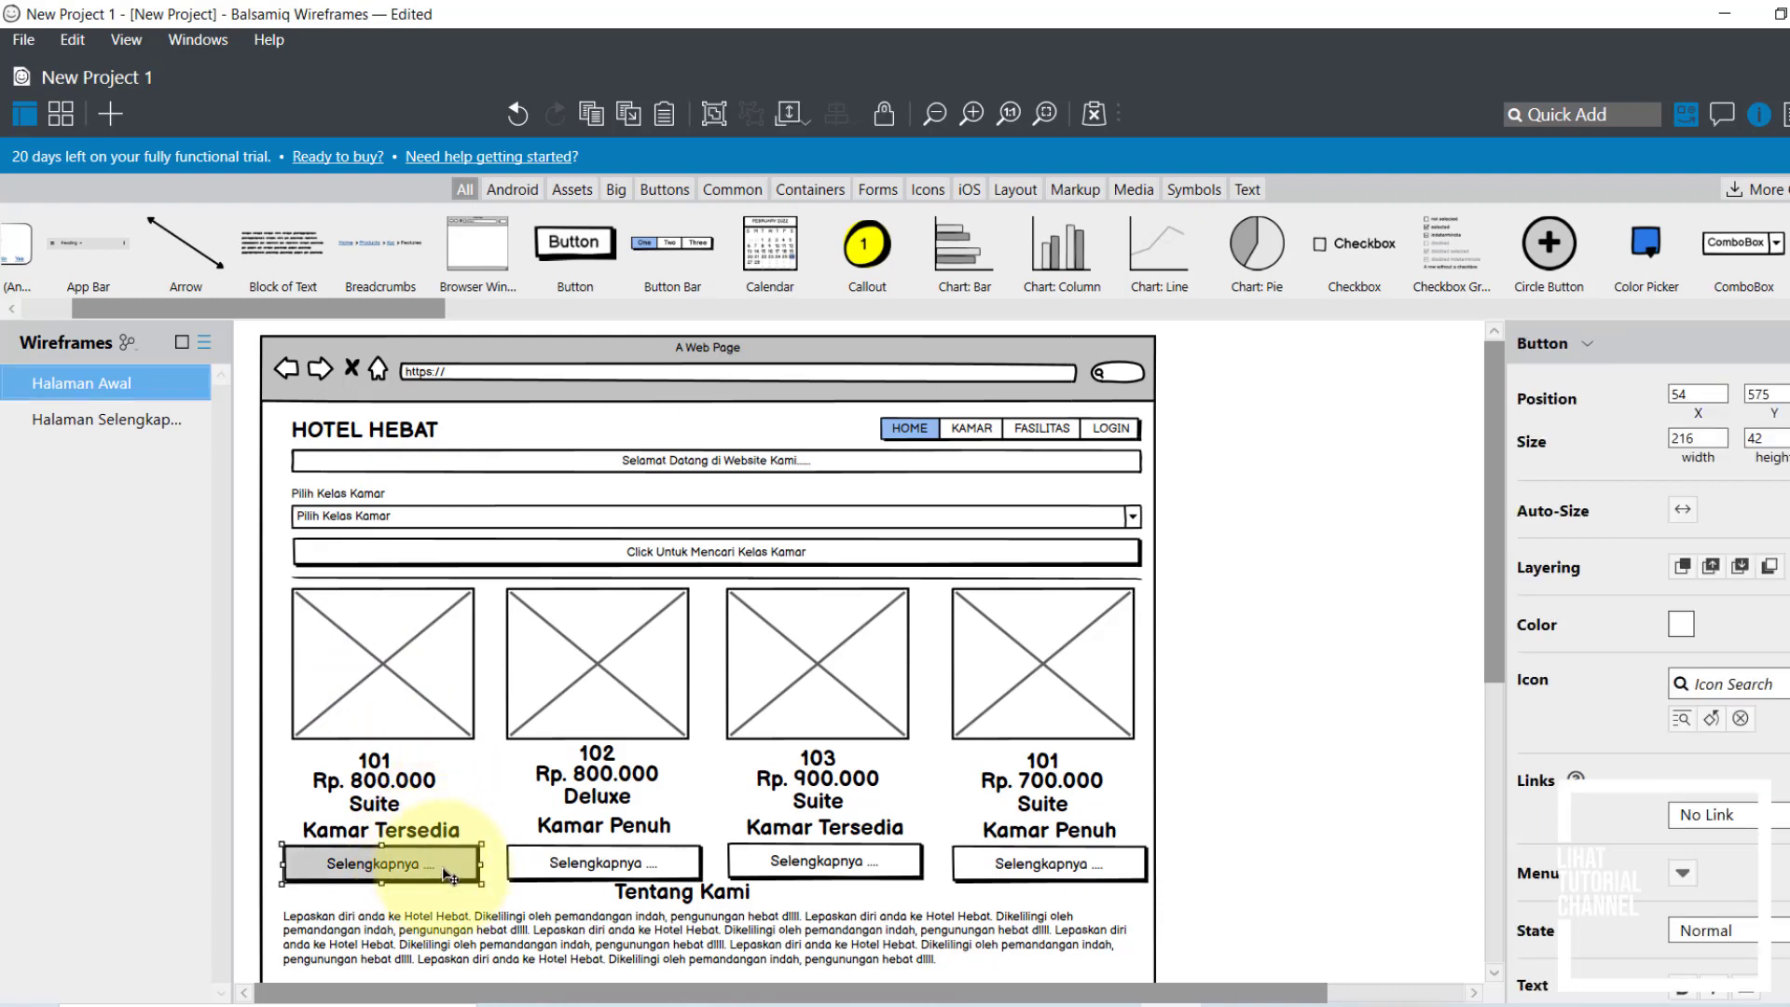
{"action": "left_click", "coordinate": [177, 420]}
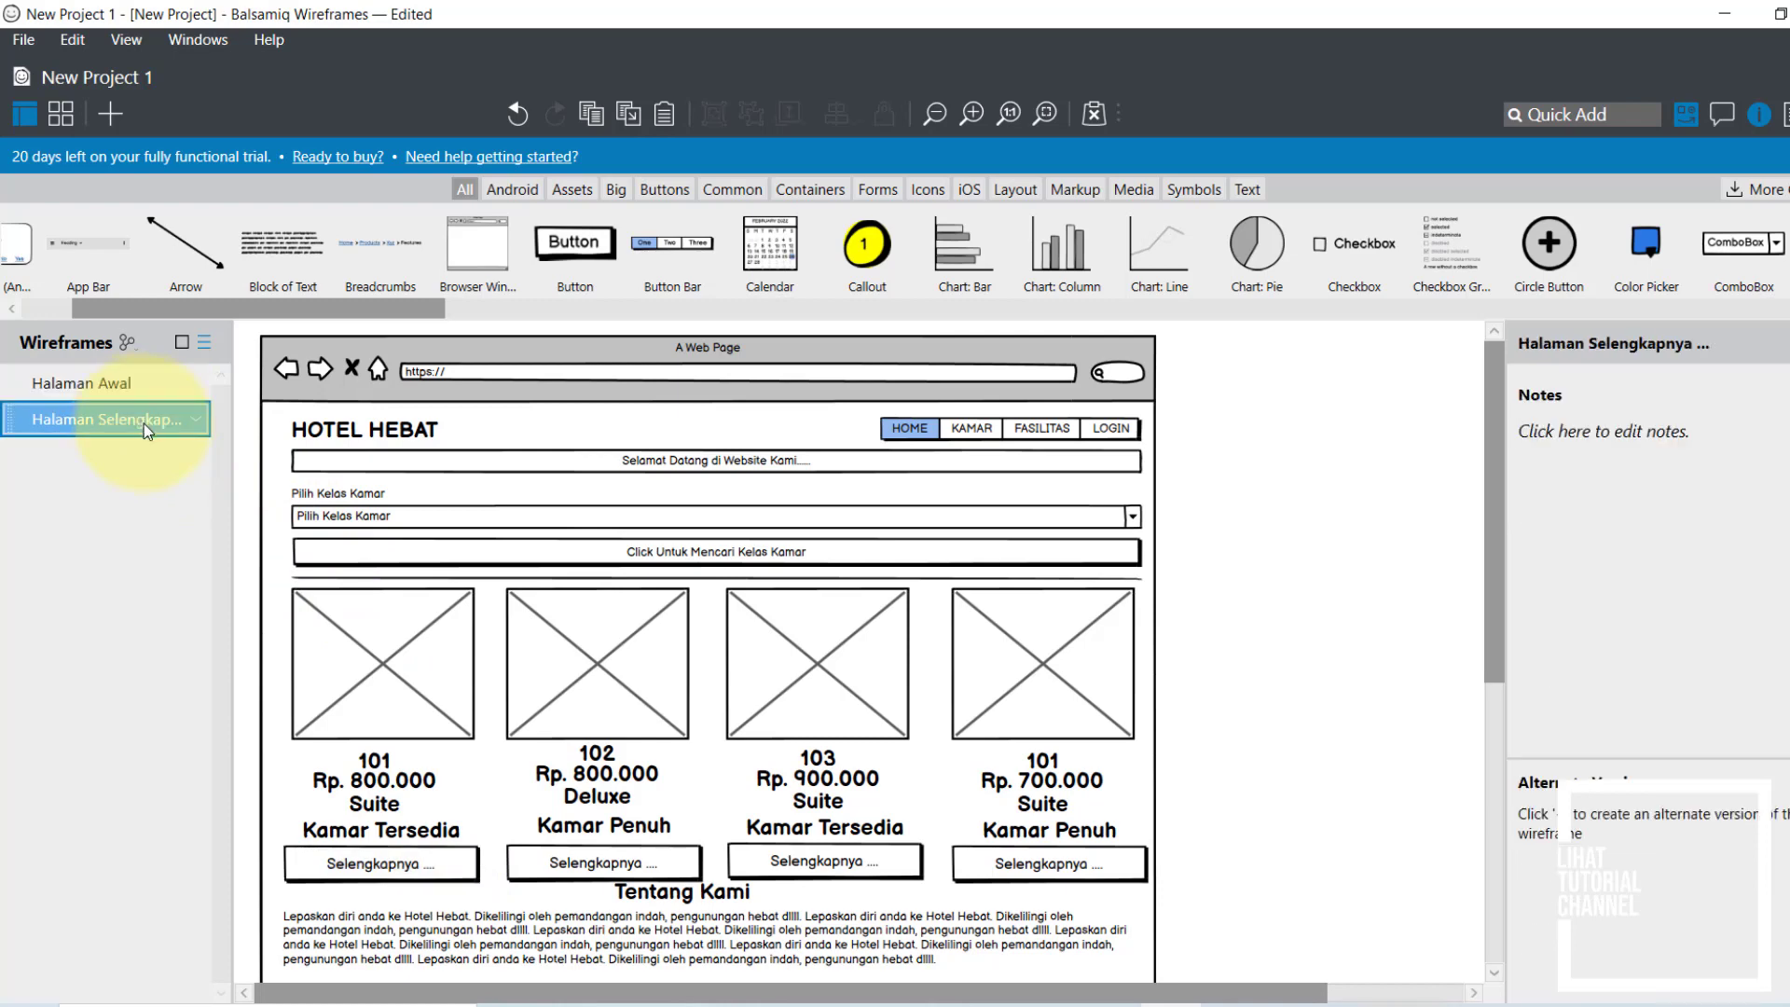
{"action": "left_click", "coordinate": [1291, 647]}
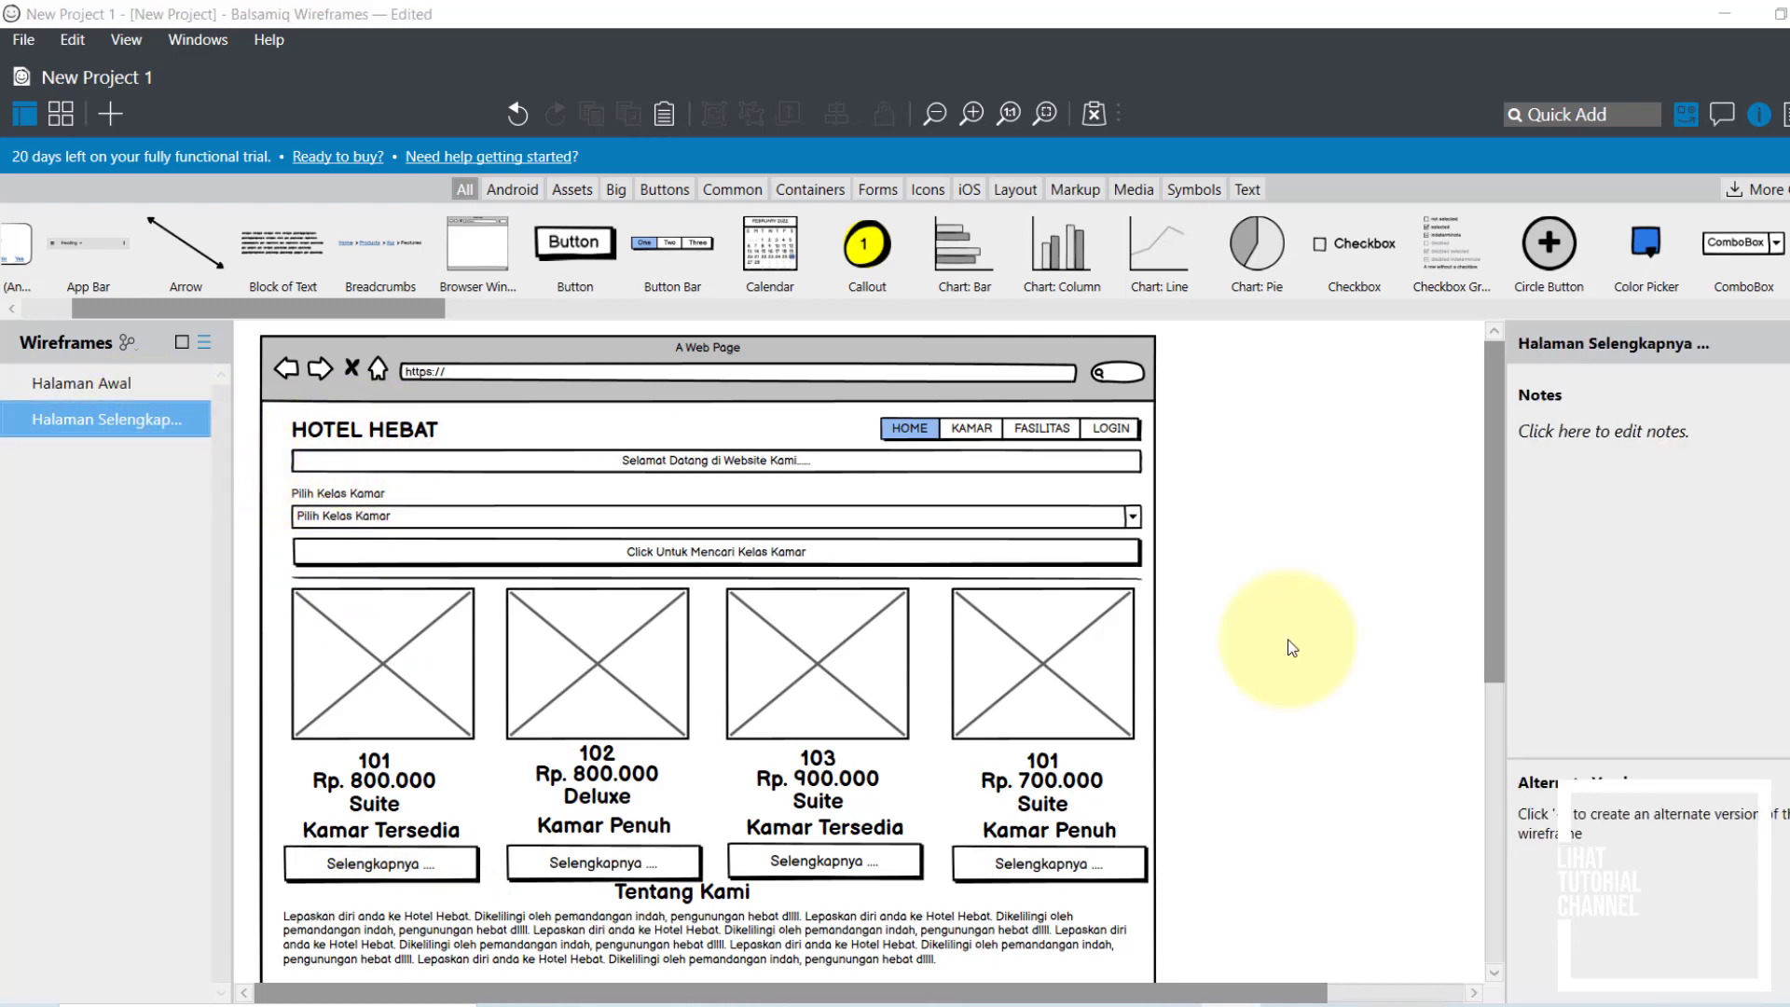
Step: Delete the "Selamat Datang di Website Kami" banner and reduce the height of the HOTEL HEBAT title box
{"action": "left_click", "coordinate": [724, 466]}
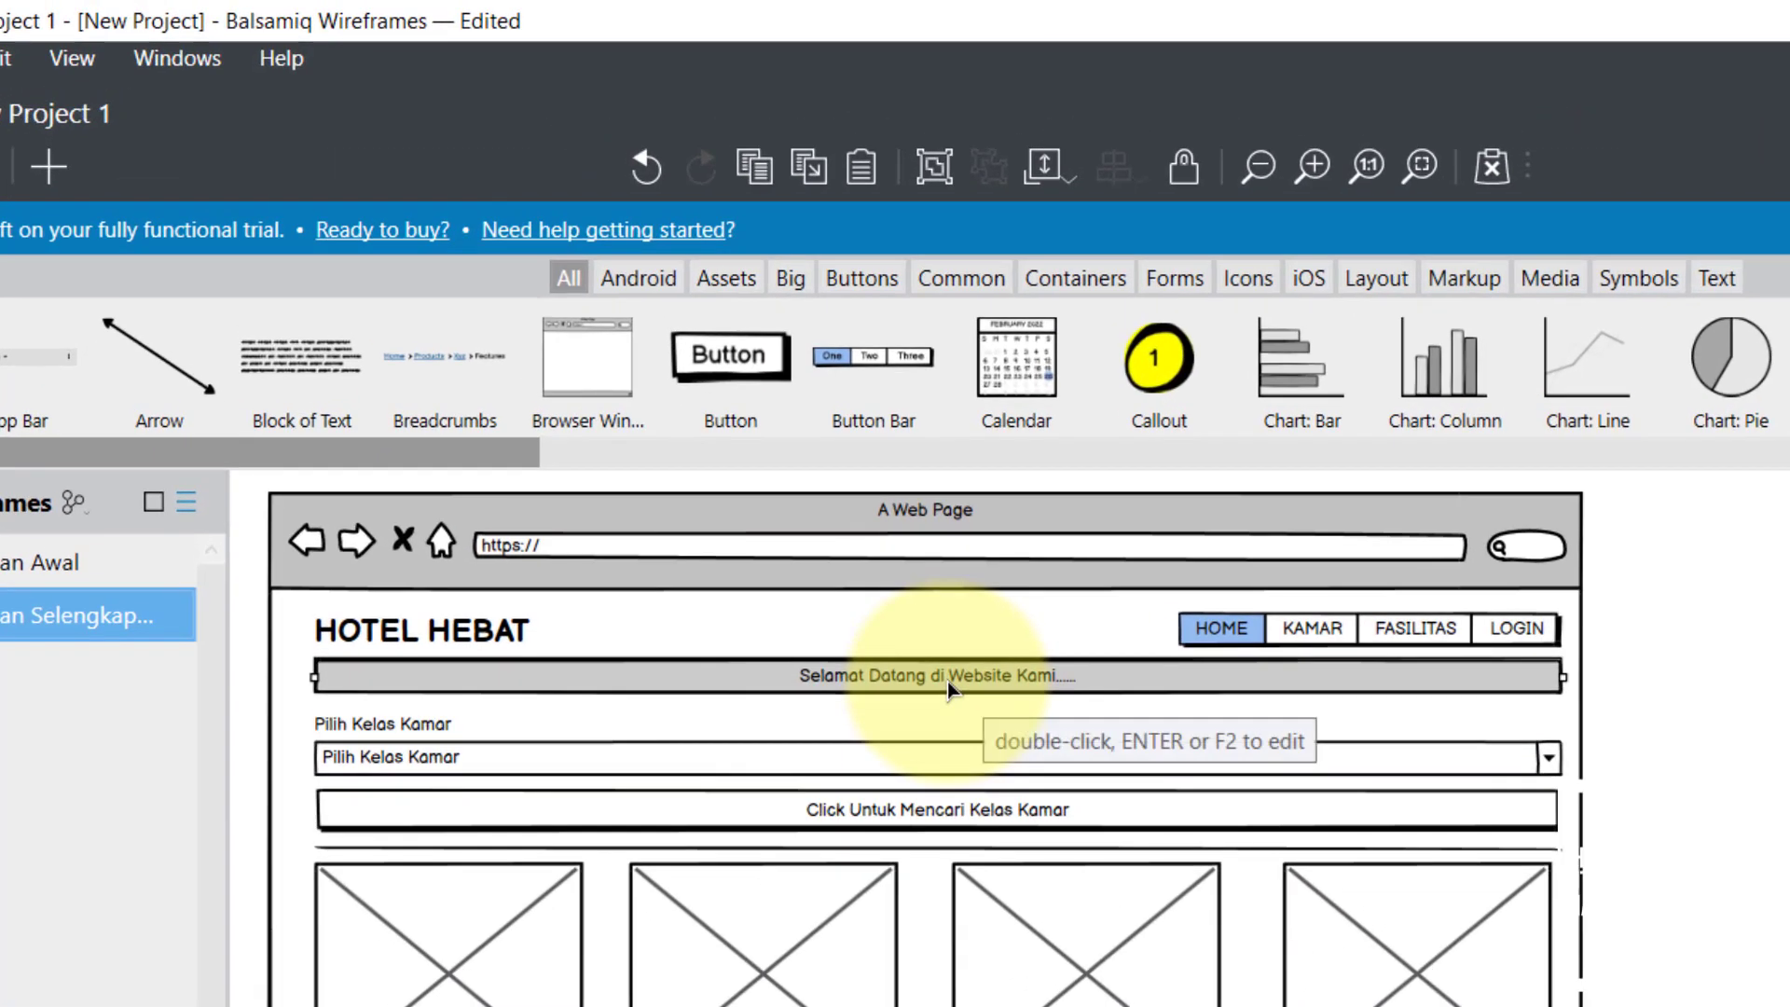
{"action": "key", "text": "Delete"}
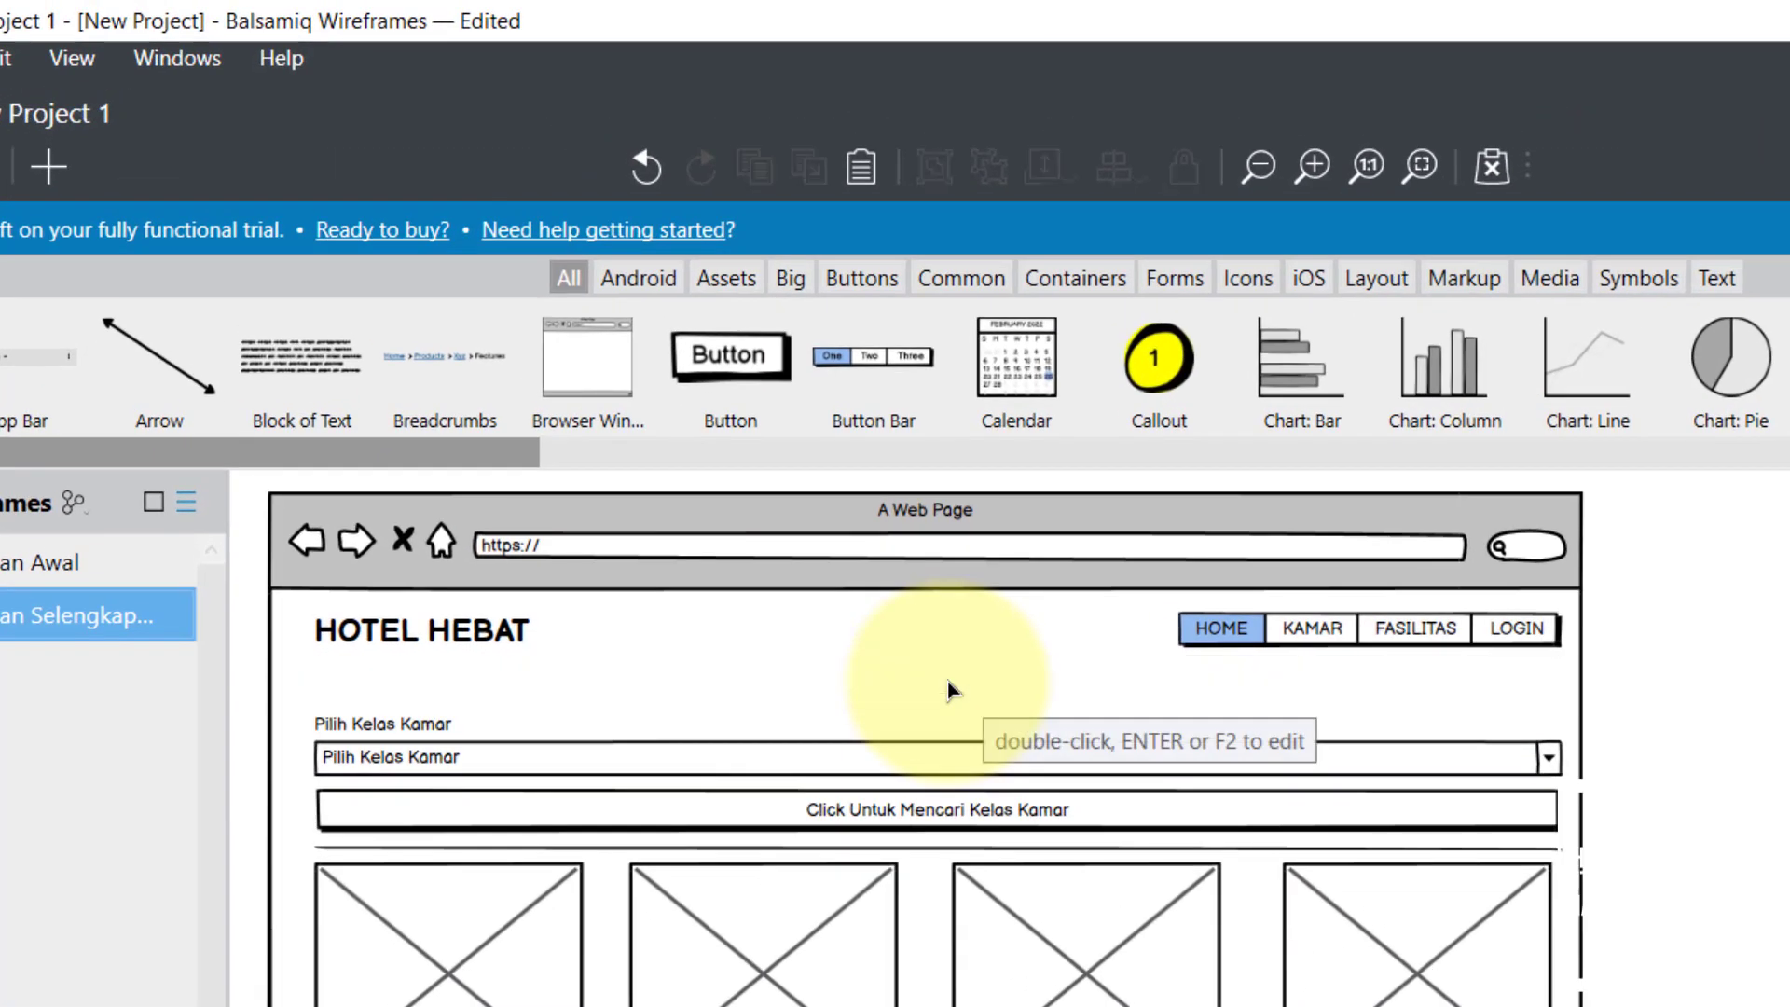
{"action": "left_click", "coordinate": [416, 647]}
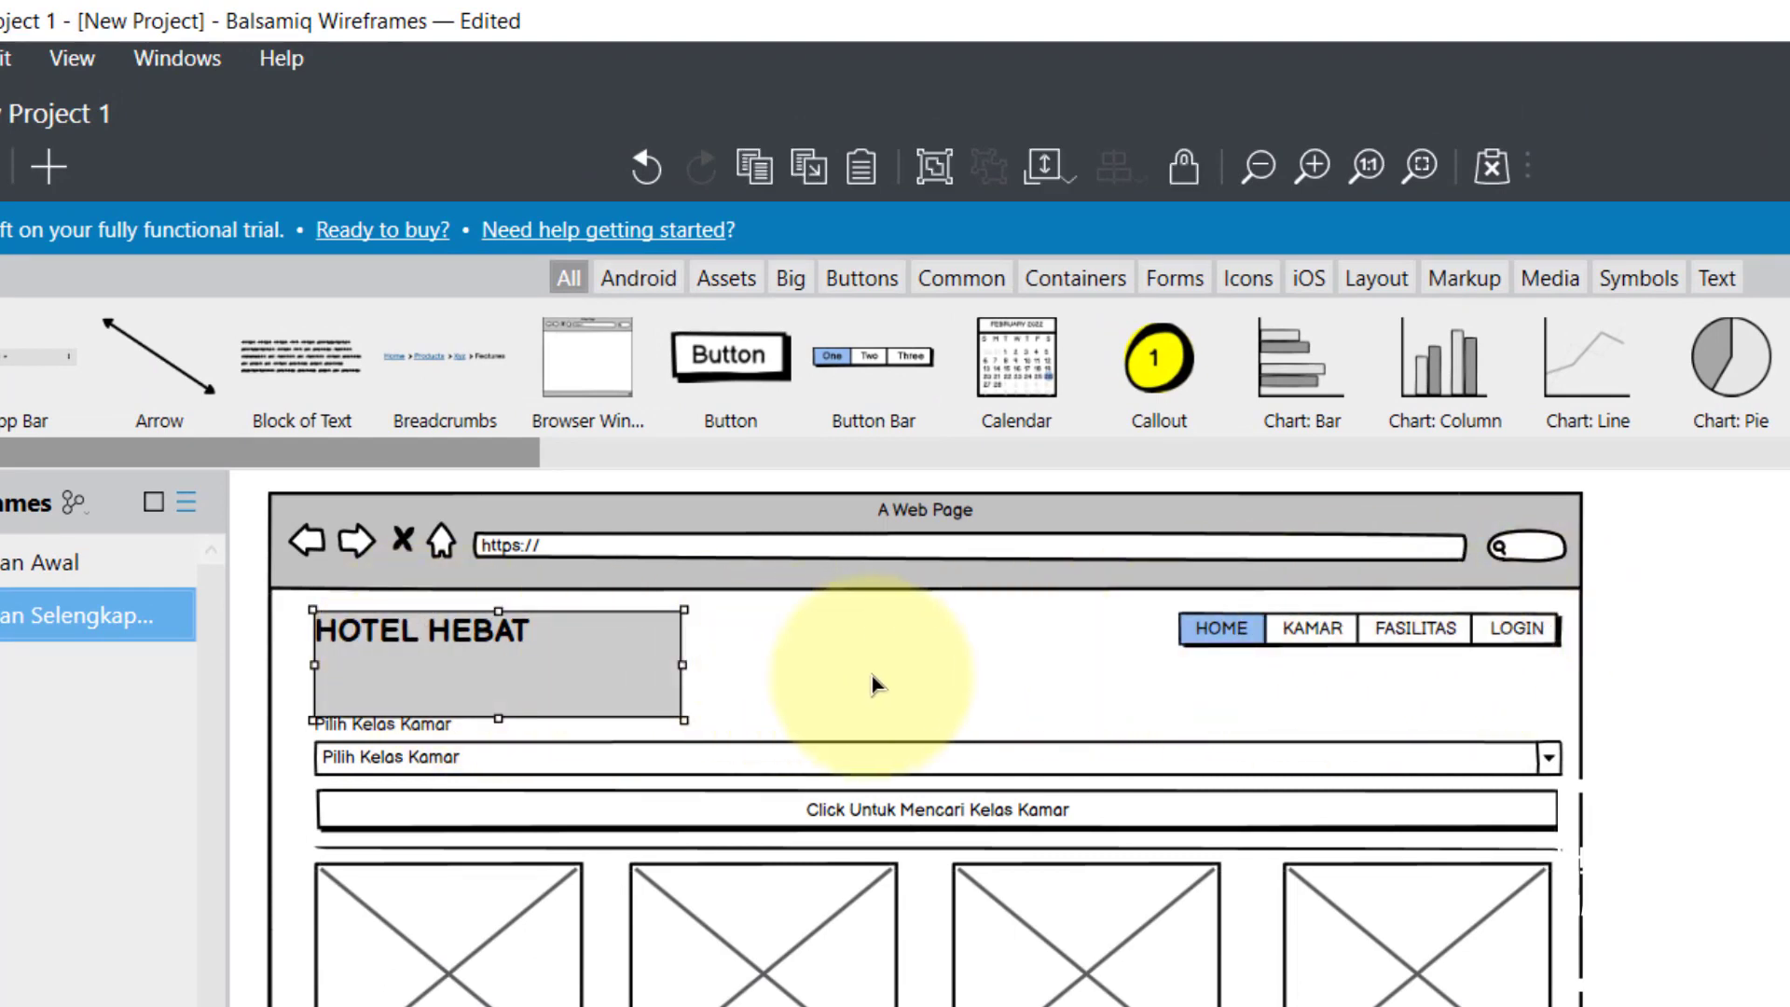
{"action": "left_click_drag", "start_coordinate": [499, 719], "coordinate": [498, 669]}
{"action": "left_click", "coordinate": [1743, 718]}
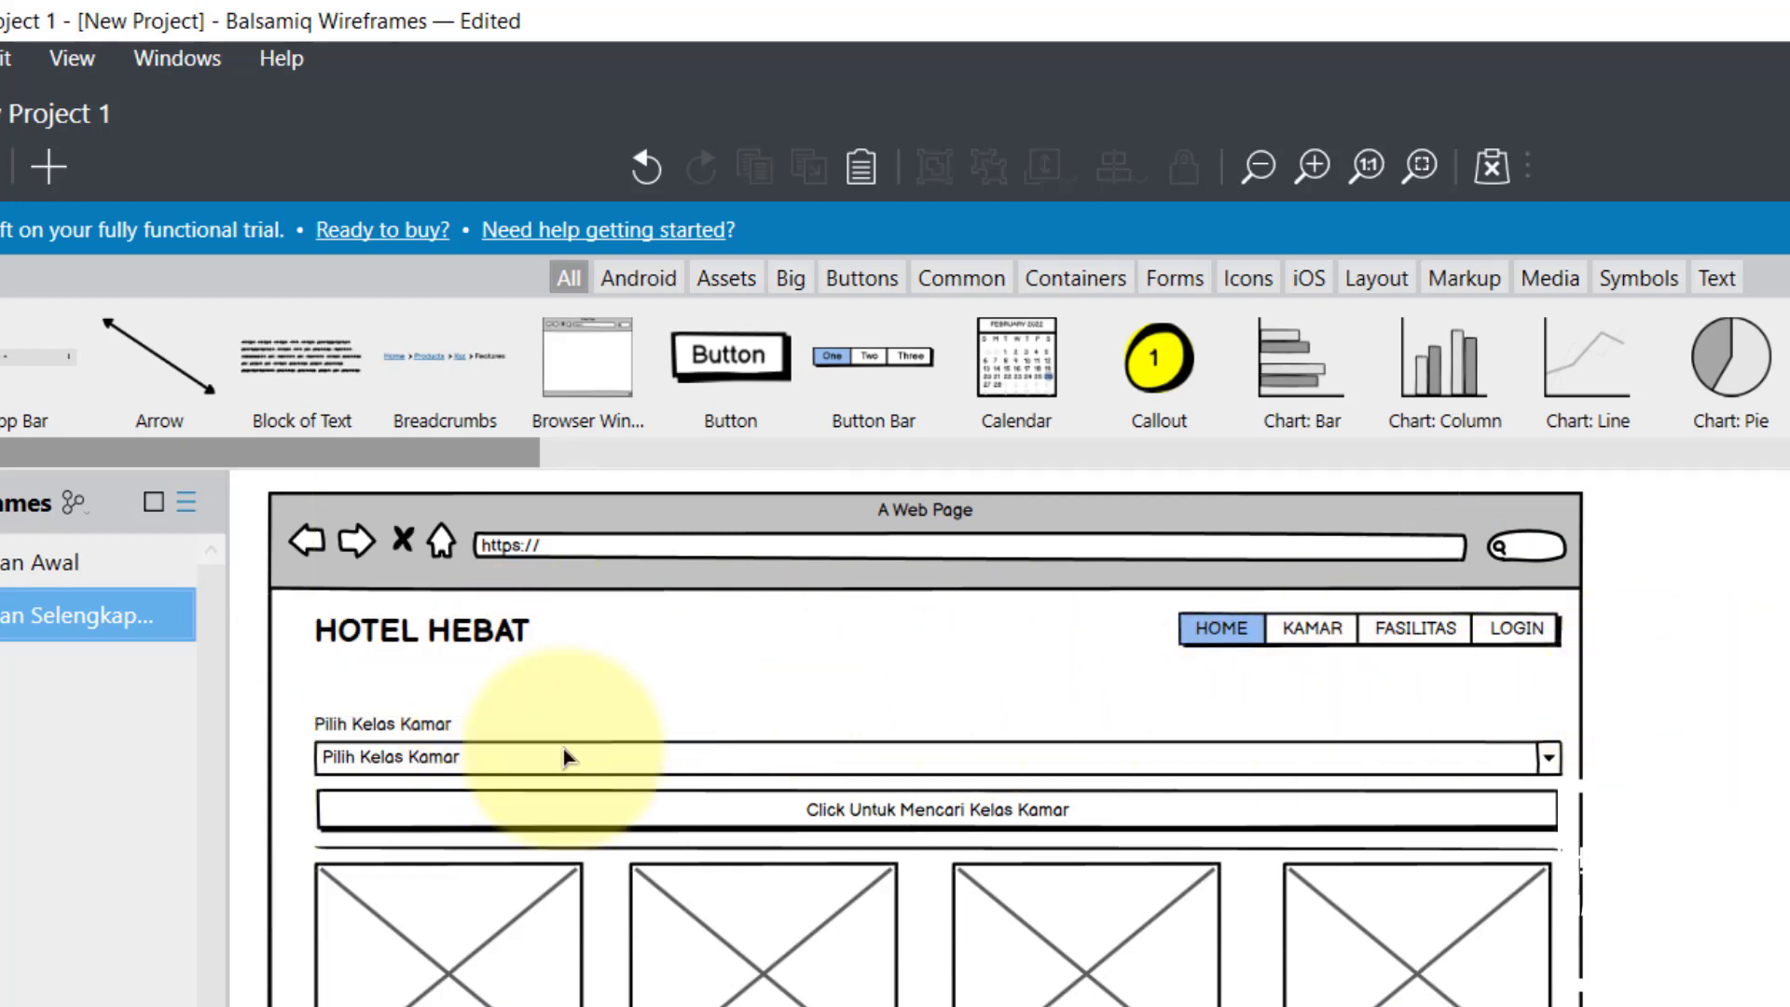
Step: Change the label above the room class dropdown to "Cari Kamar Lain" and make its text box slightly taller
{"action": "left_click", "coordinate": [387, 729]}
{"action": "double_click", "coordinate": [387, 731]}
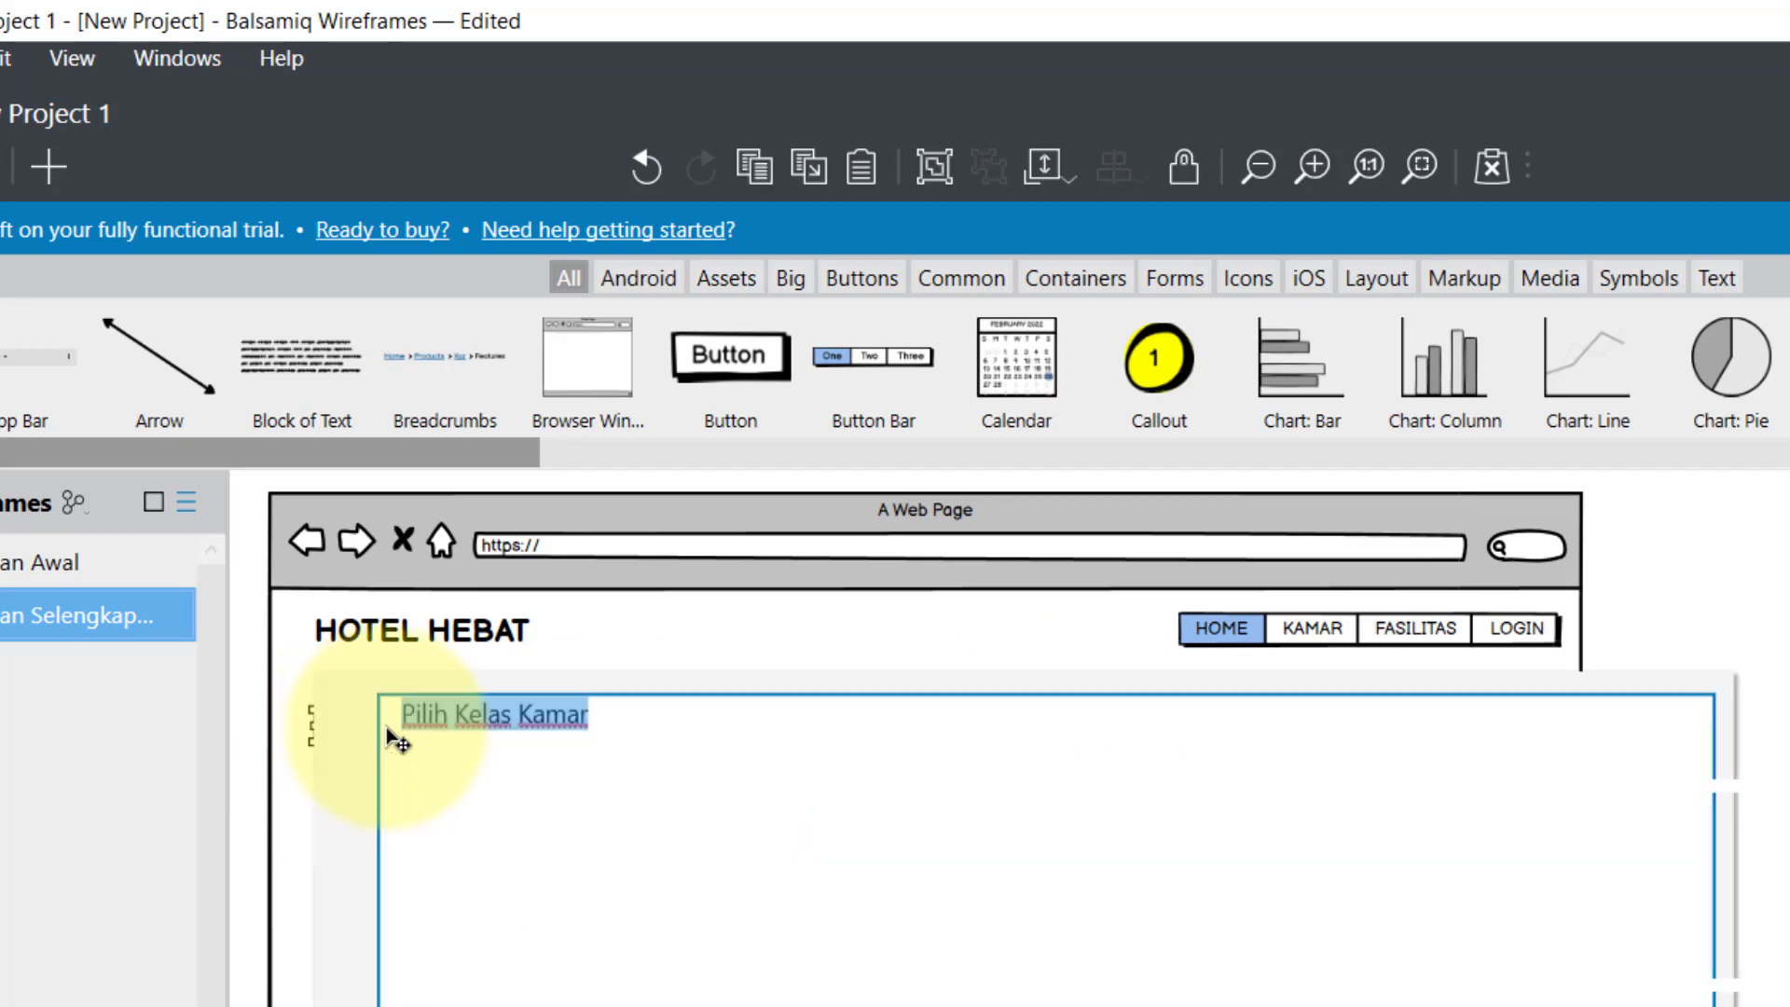
{"action": "type", "text": "Cari Kamar Lain"}
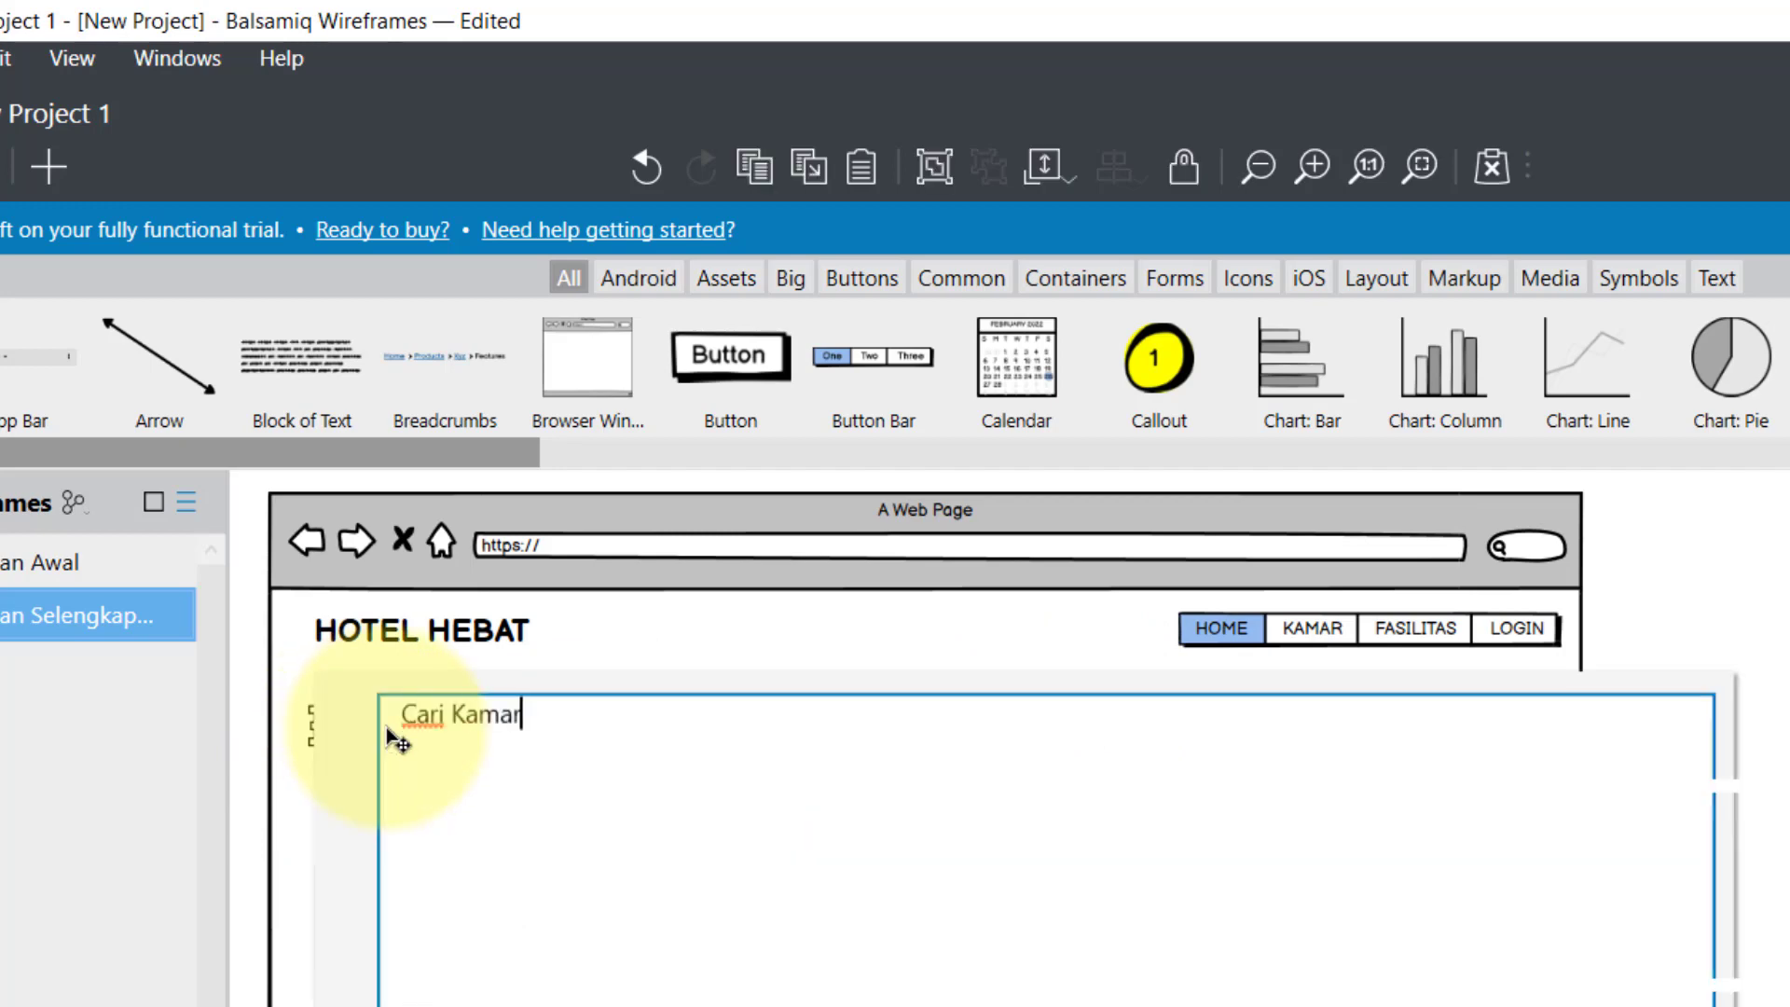
{"action": "left_click", "coordinate": [1649, 619]}
{"action": "left_click", "coordinate": [420, 726]}
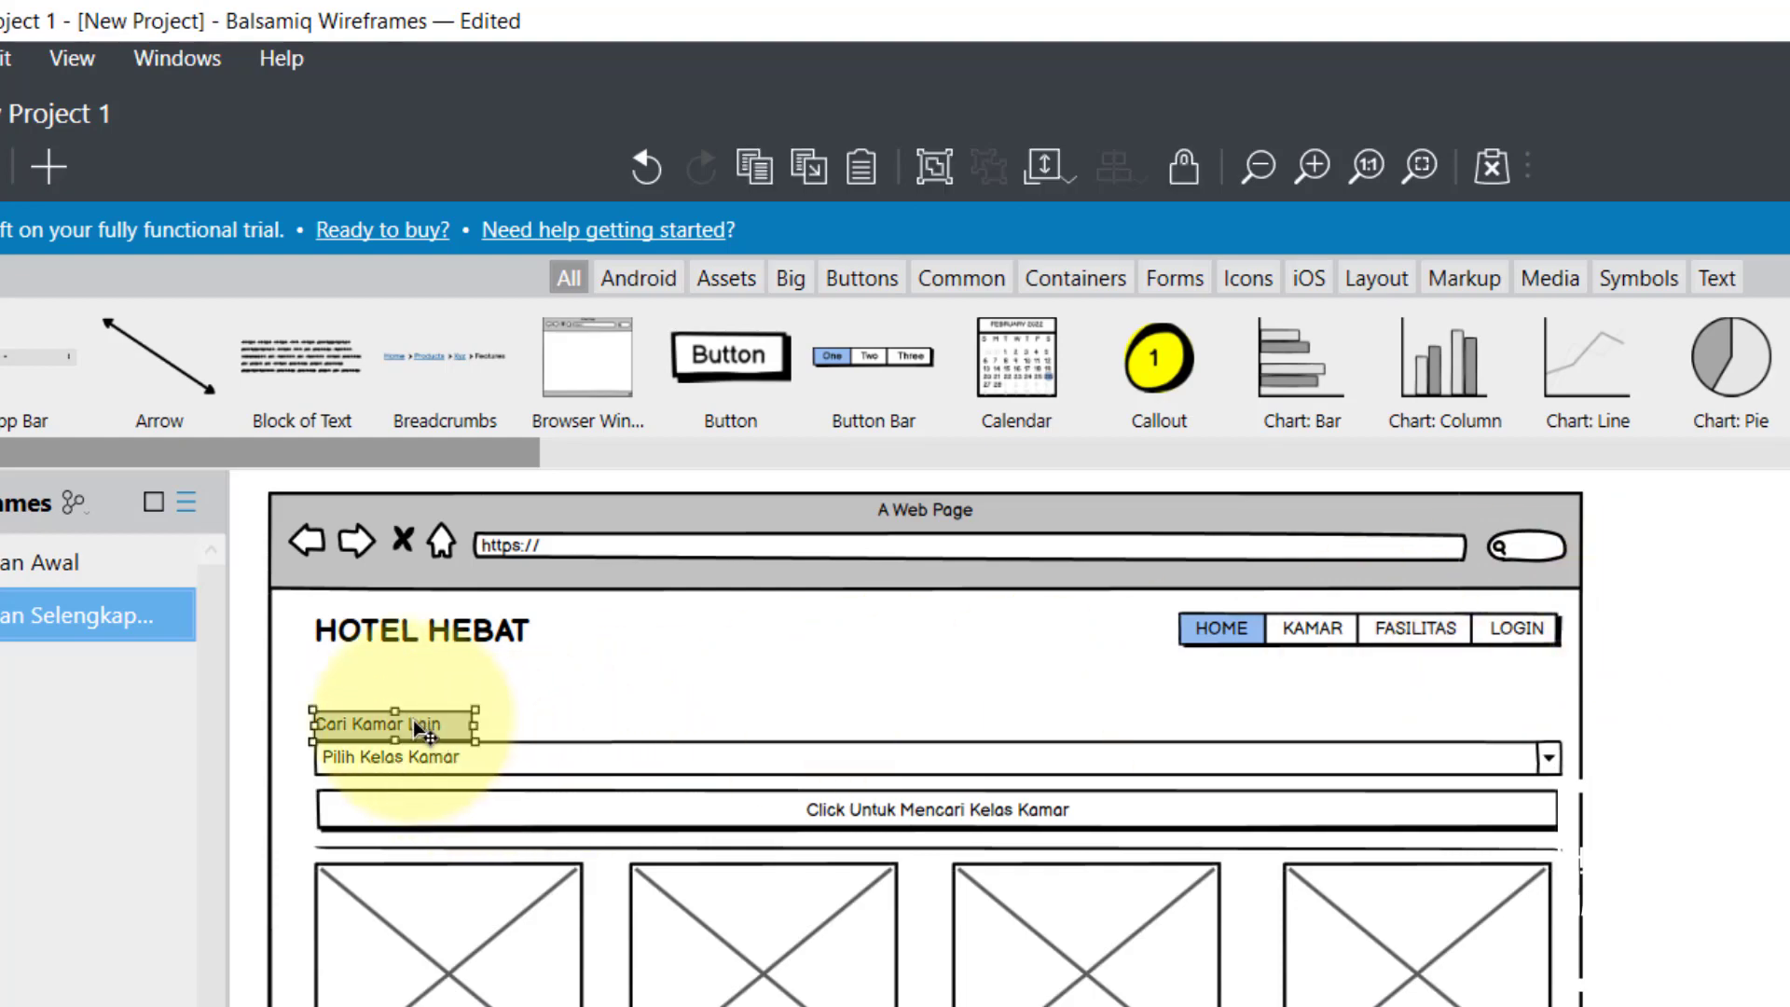
{"action": "left_click_drag", "start_coordinate": [396, 707], "coordinate": [400, 701]}
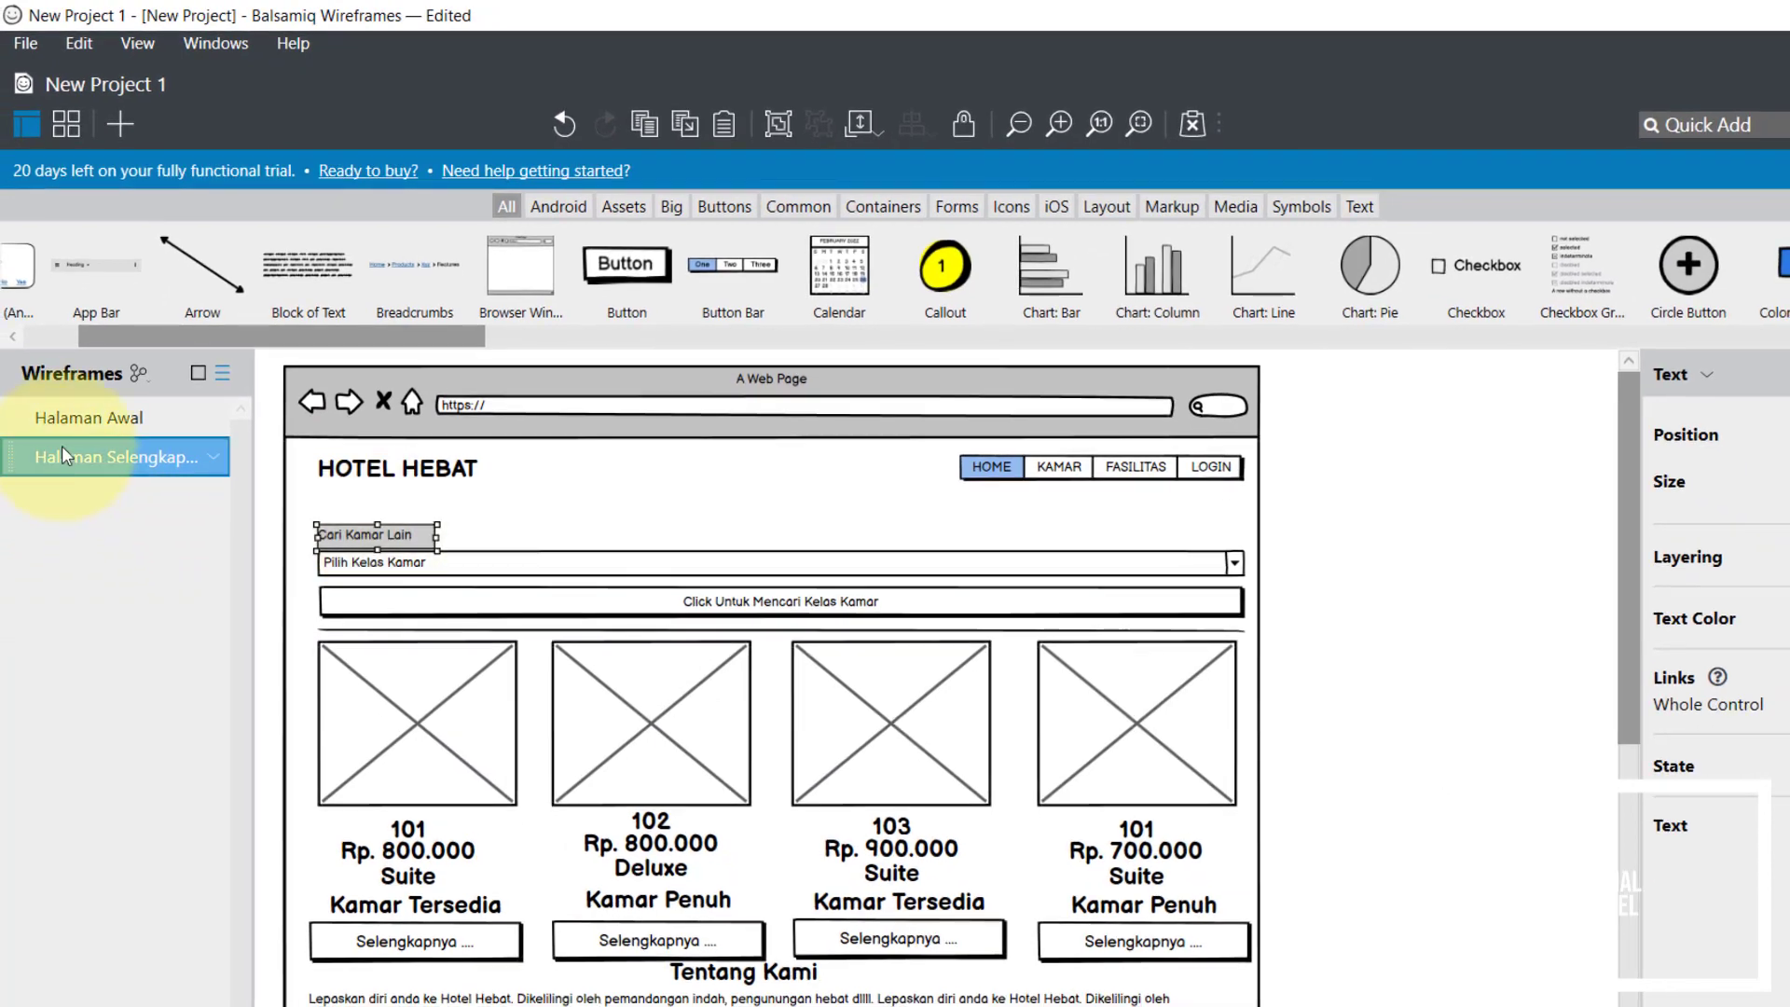
Step: Check the page against Halaman Awal and set the Cari Kamar Lain label's font size to 16
{"action": "left_click", "coordinate": [19, 573]}
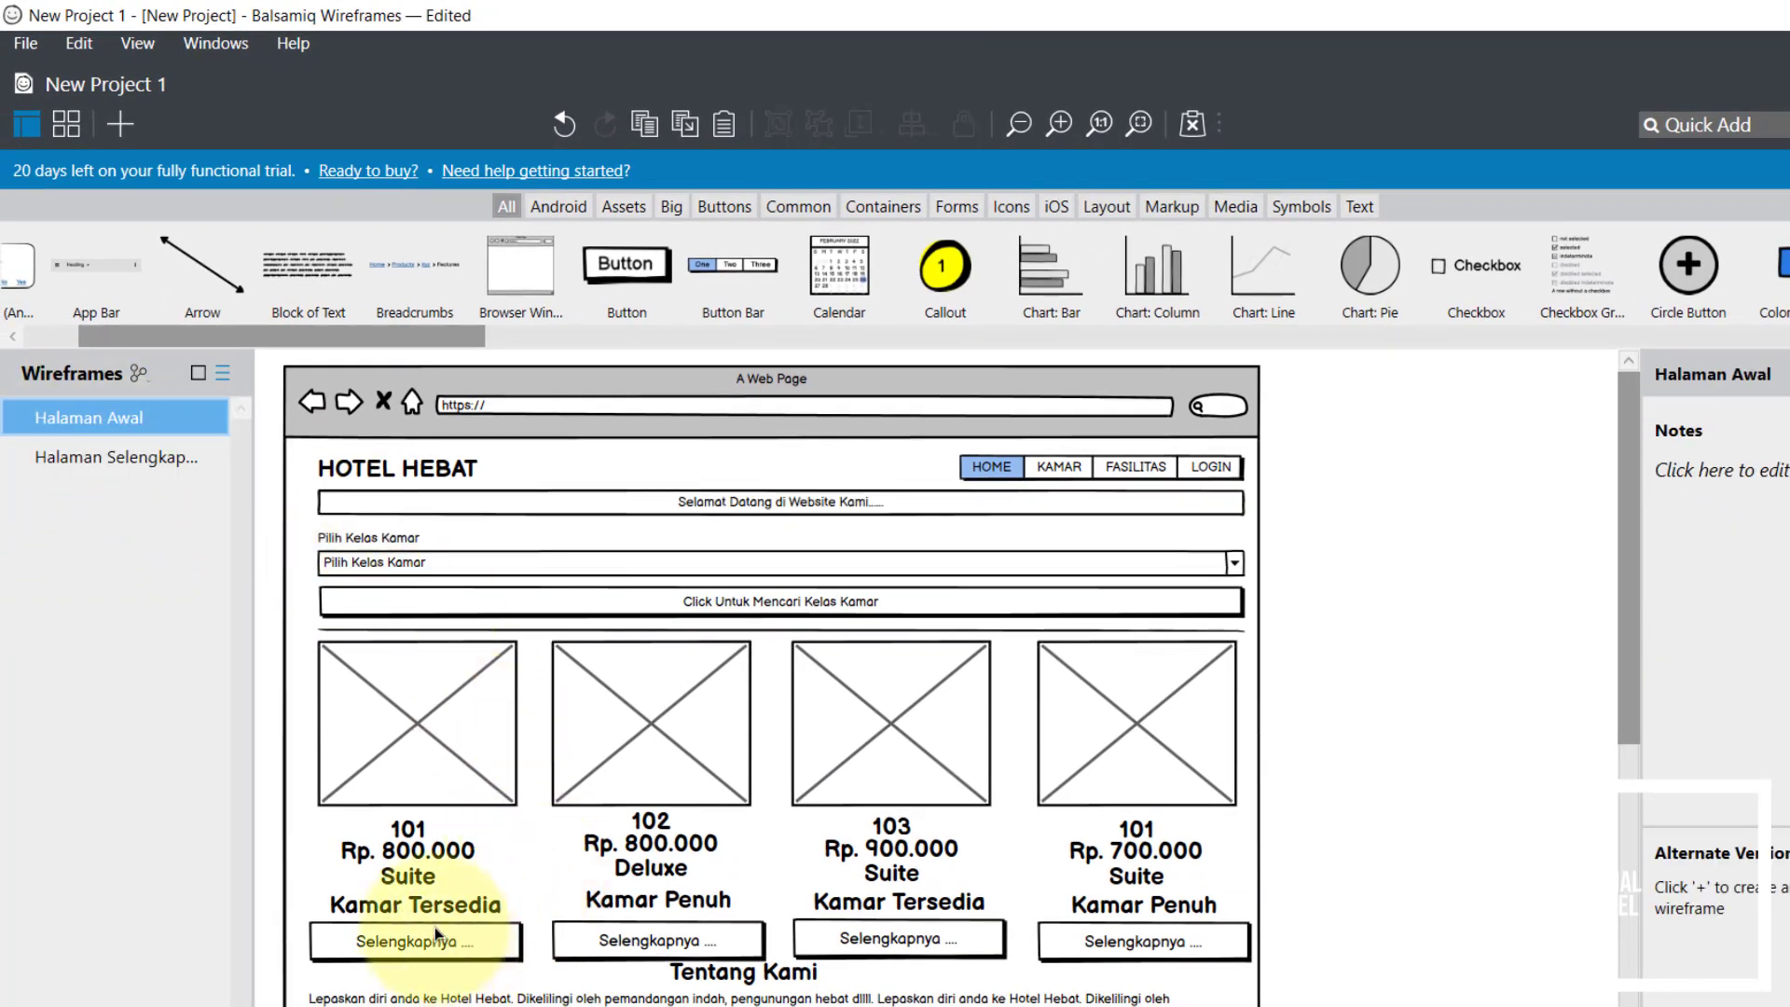
{"action": "left_click", "coordinate": [136, 460]}
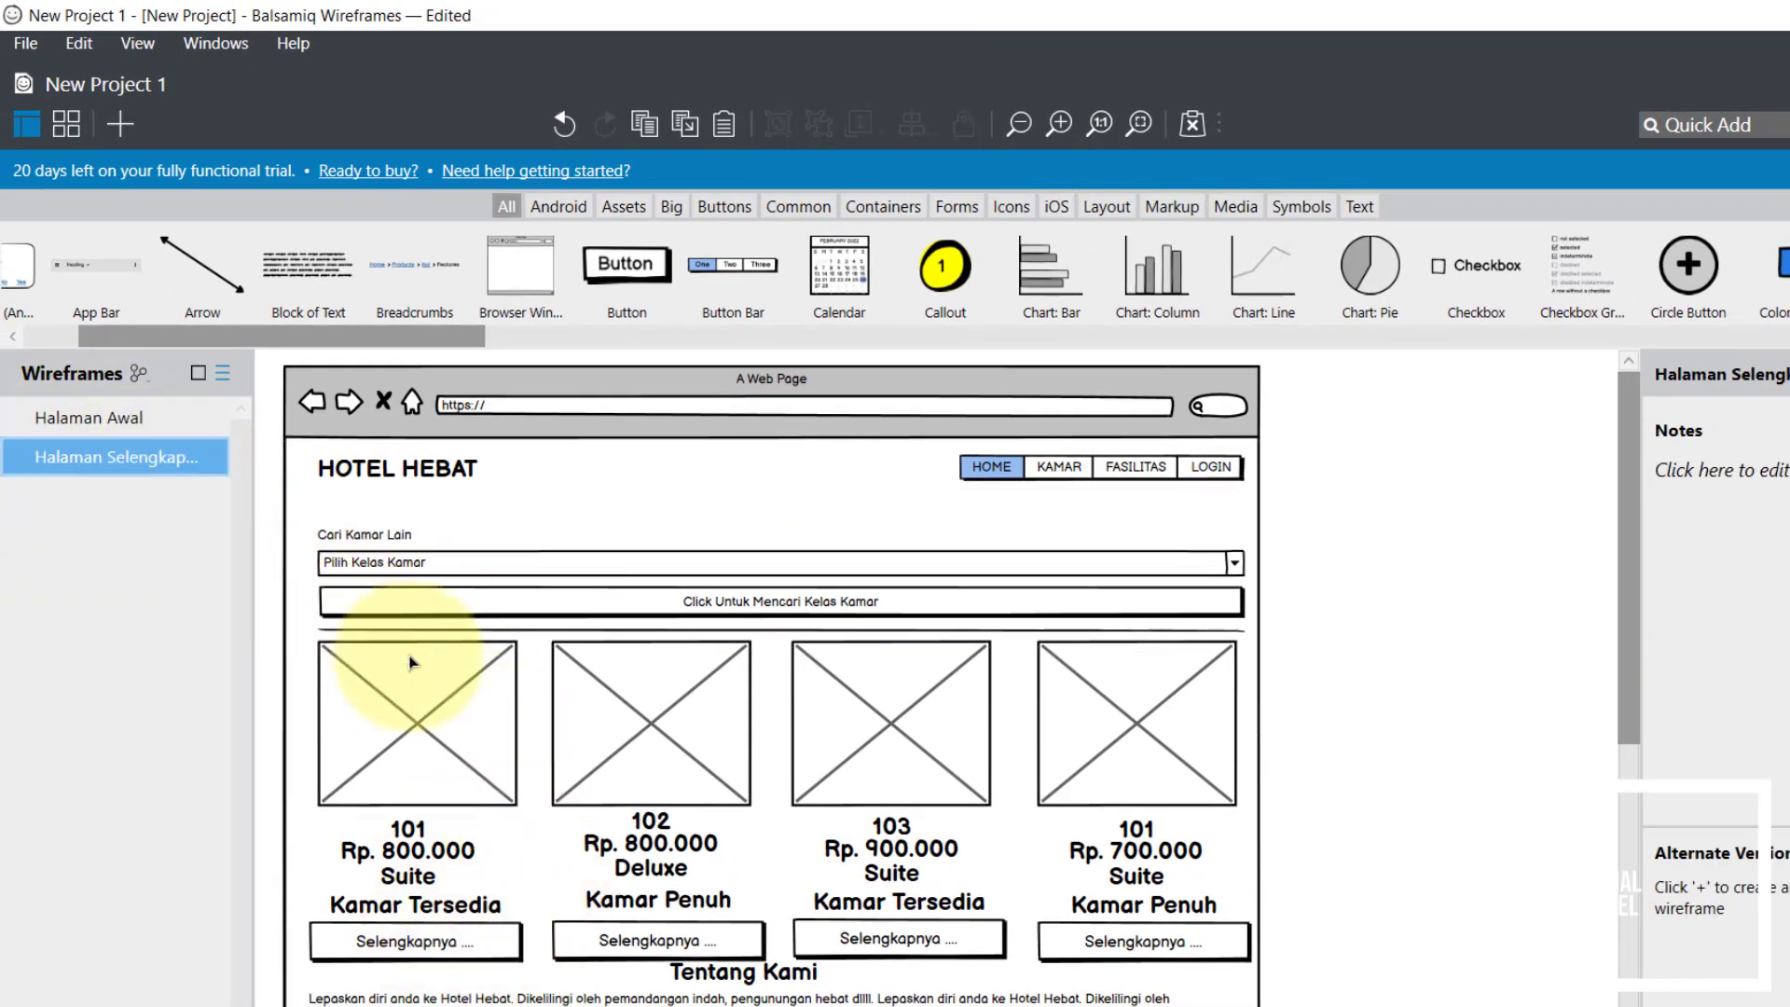
{"action": "left_click", "coordinate": [346, 536]}
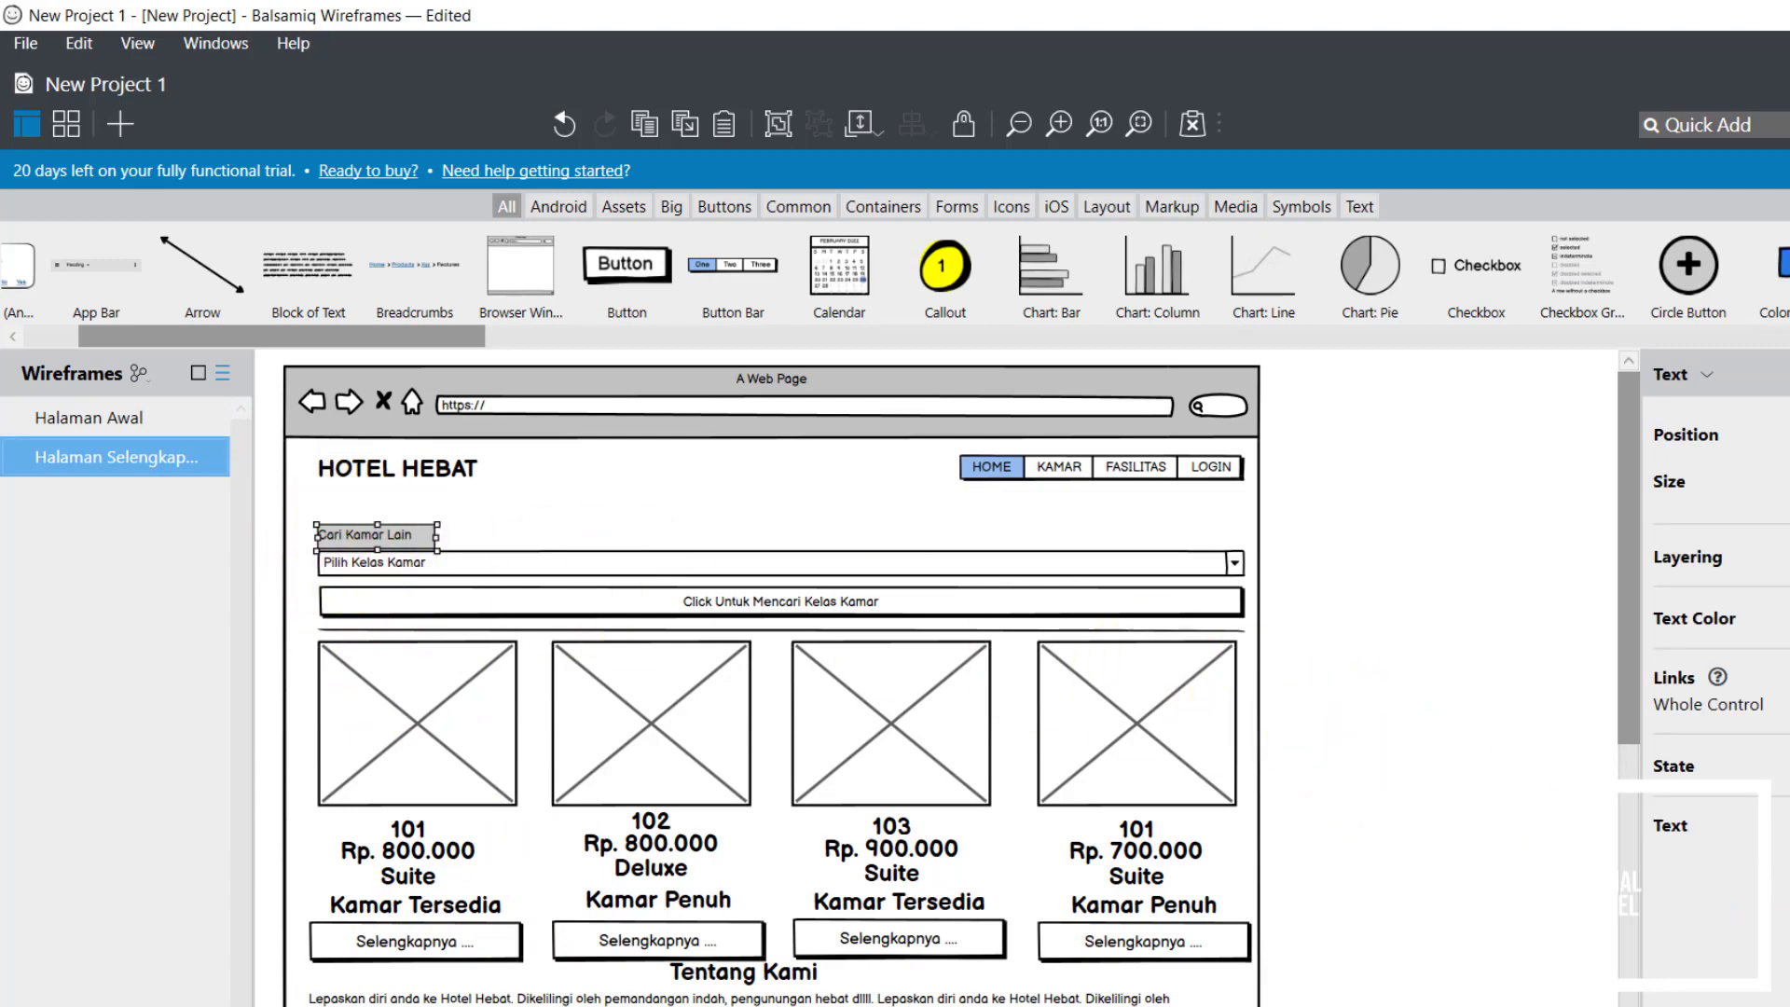
{"action": "left_click", "coordinate": [1627, 758]}
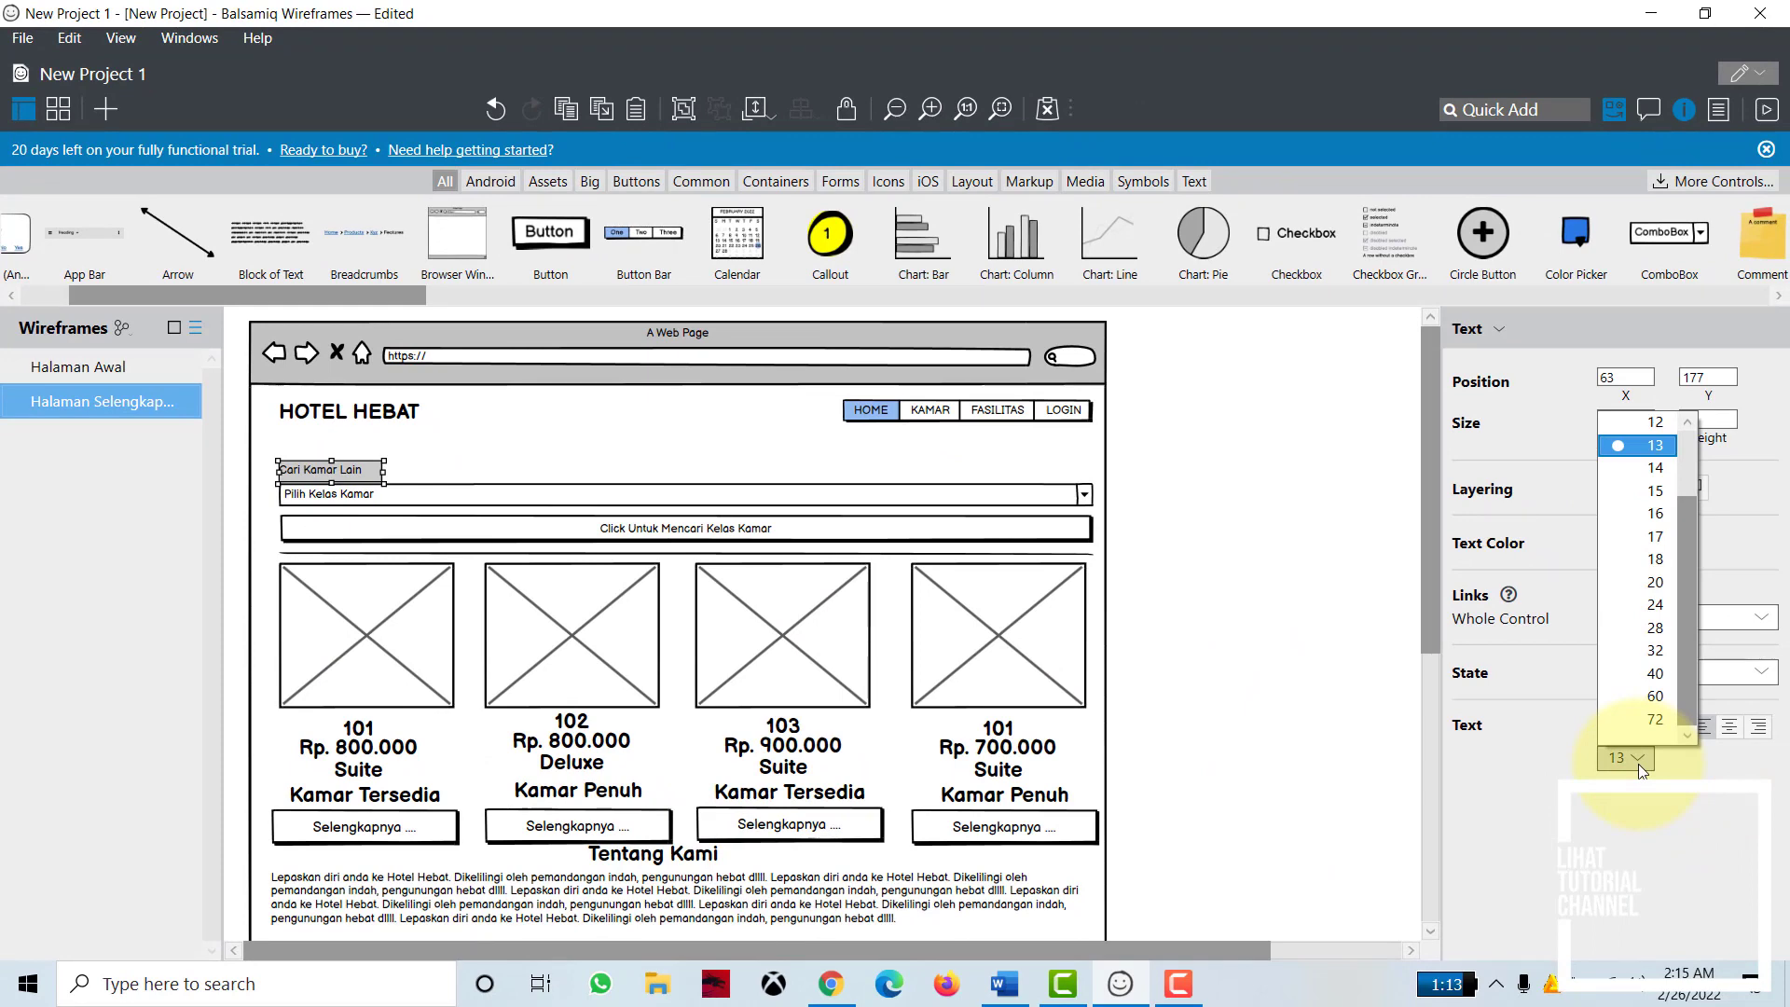
{"action": "left_click", "coordinate": [1653, 496]}
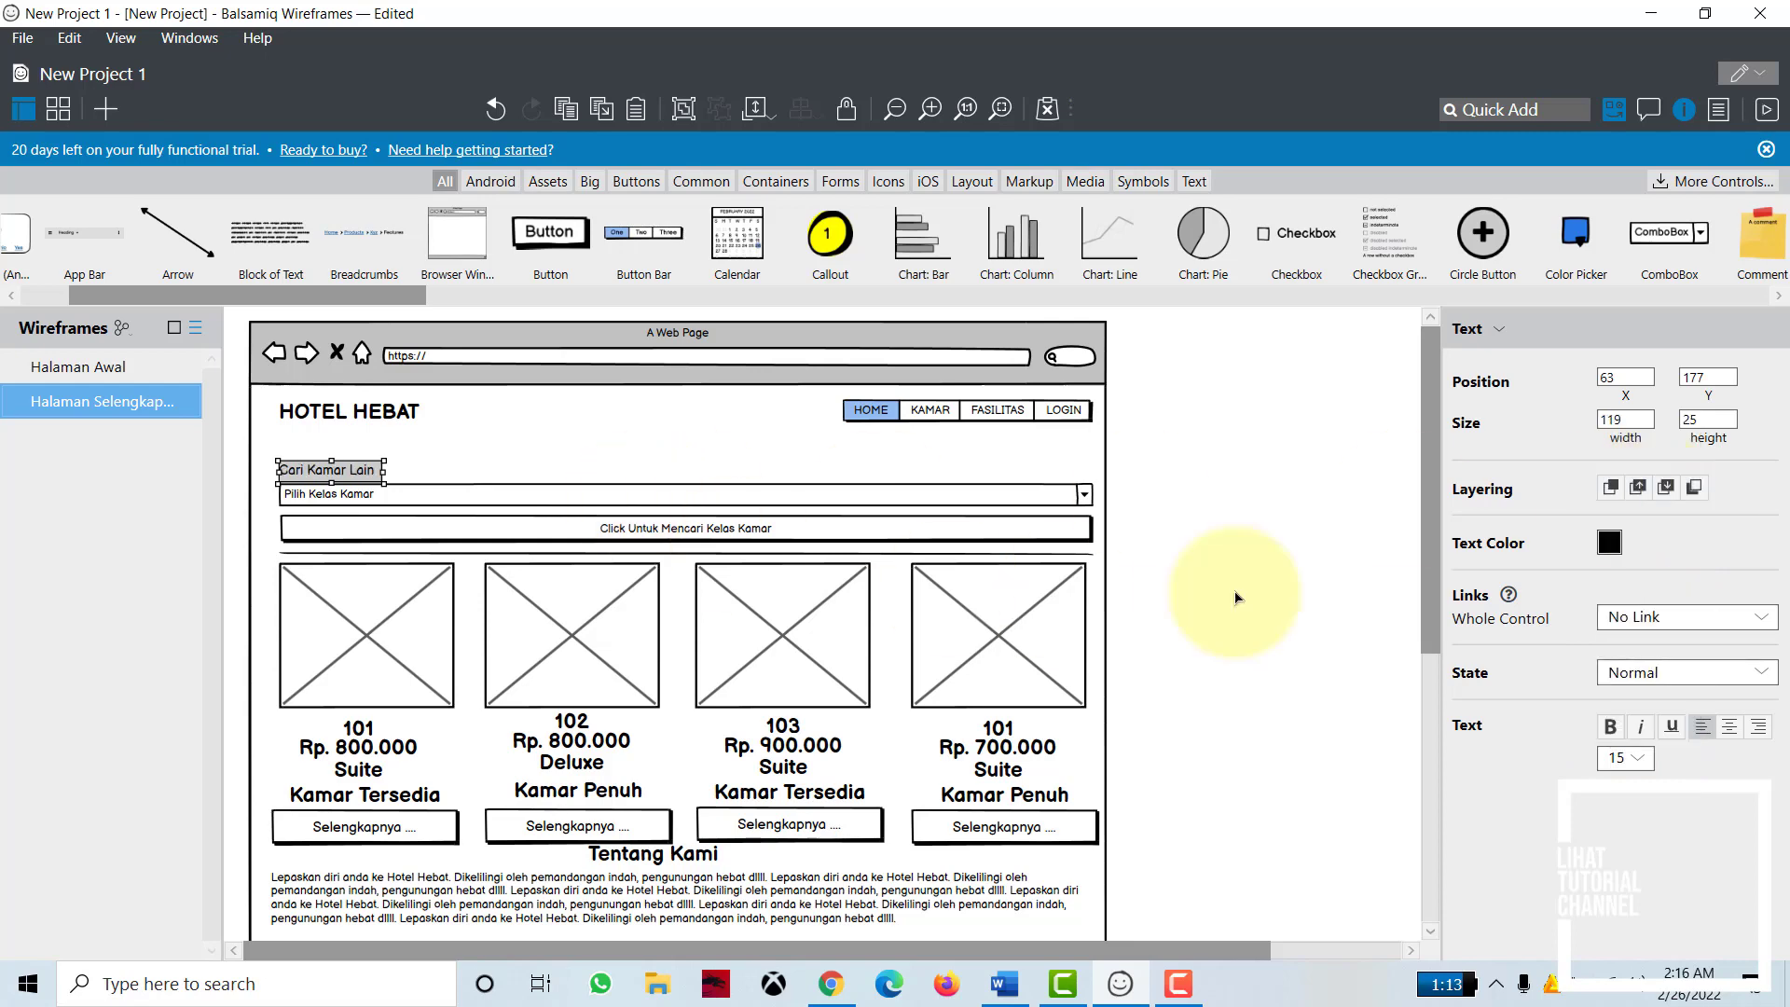
{"action": "left_click", "coordinate": [1641, 757]}
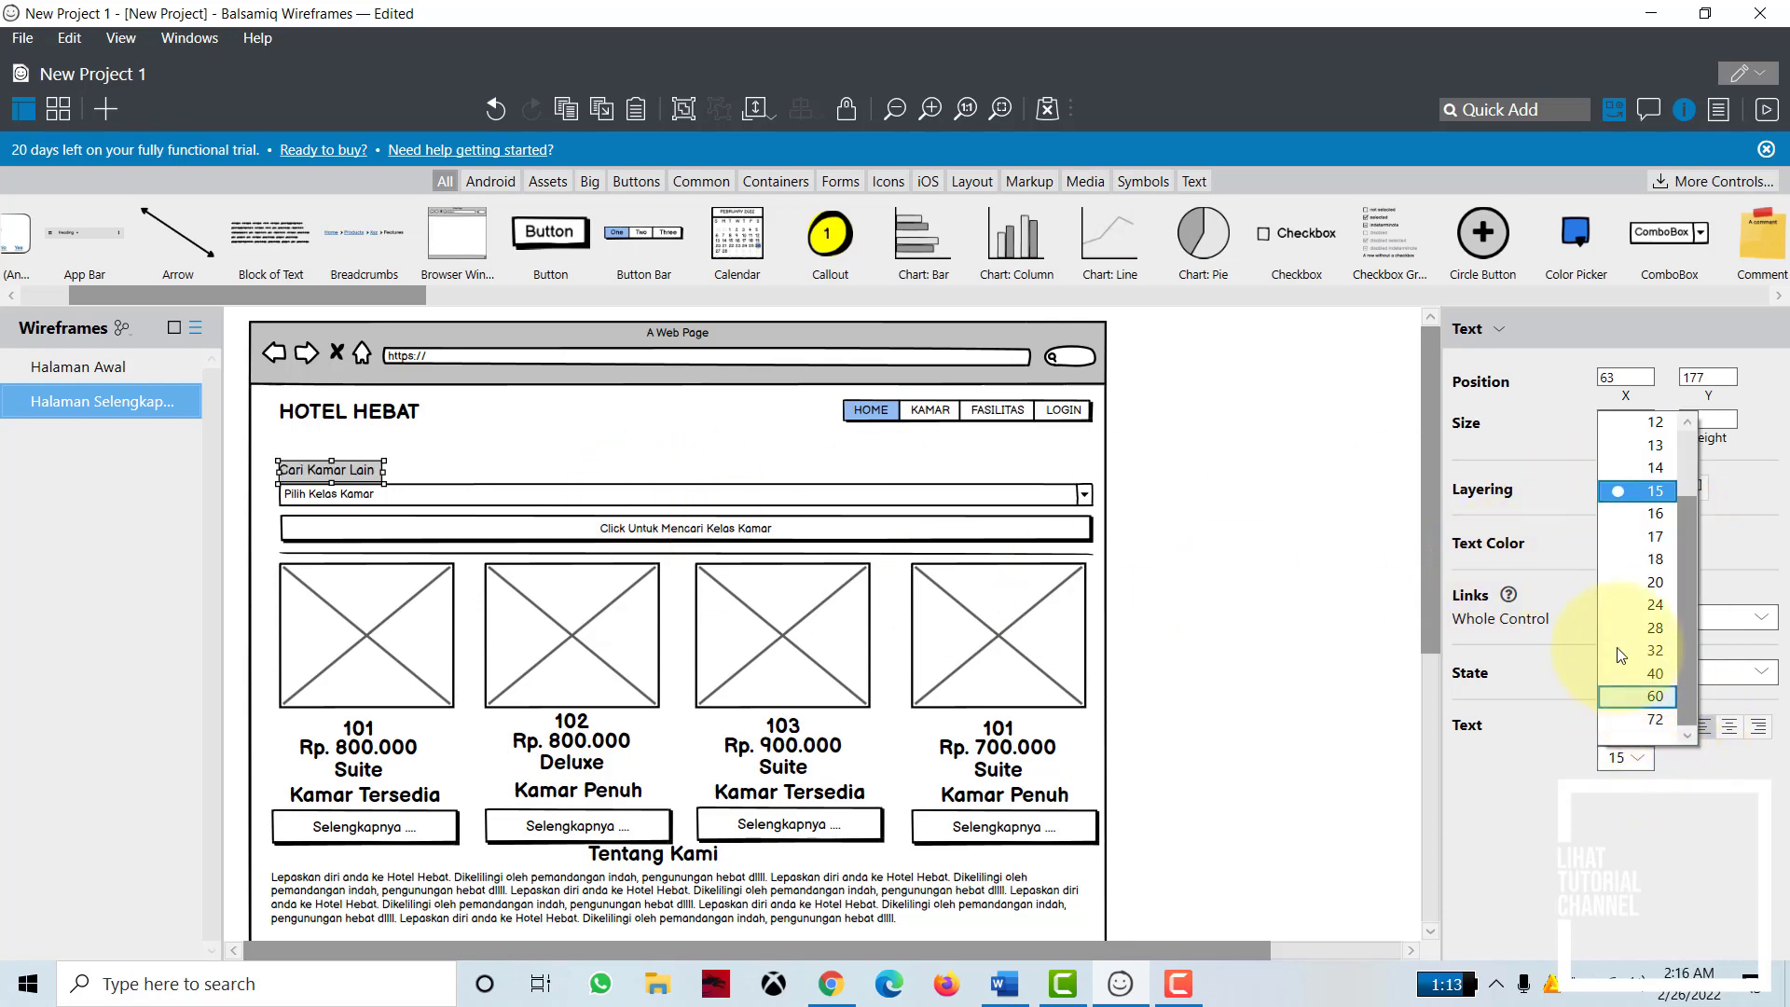
{"action": "left_click", "coordinate": [1629, 514]}
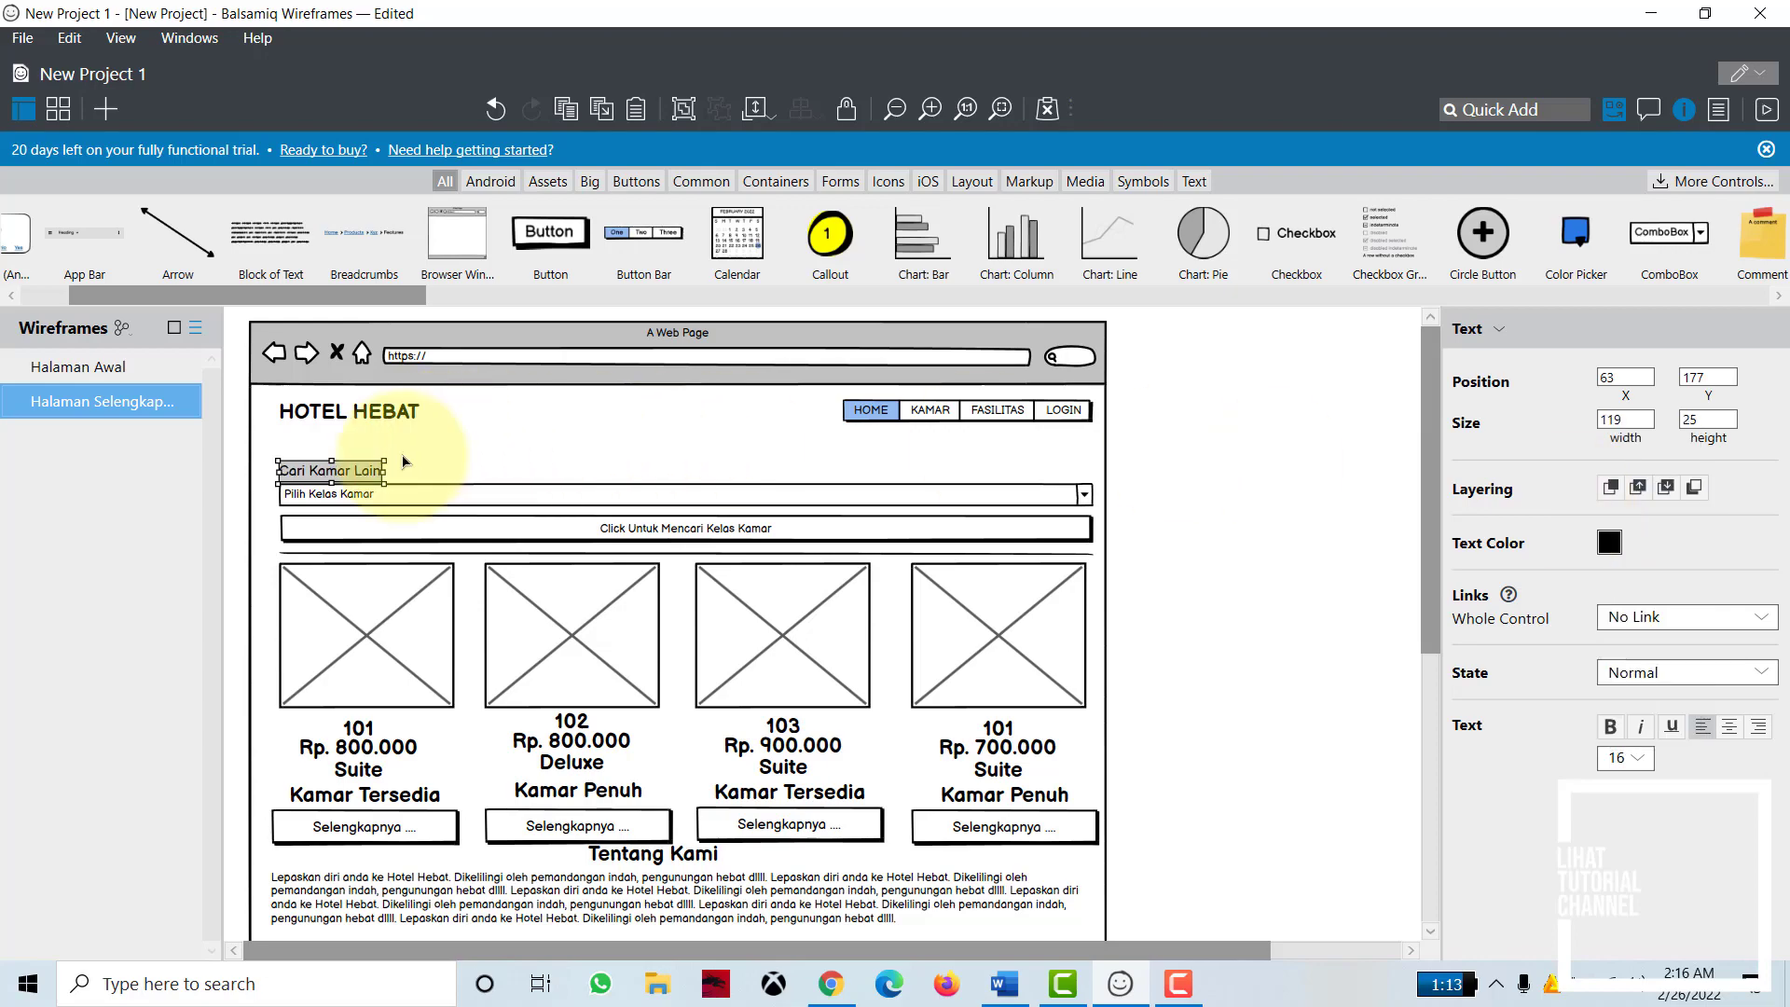
Step: Shorten the Pilih Kelas Kamar dropdown and the search button below it to about the width of the Cari Kamar Lain label
{"action": "left_click", "coordinate": [371, 503]}
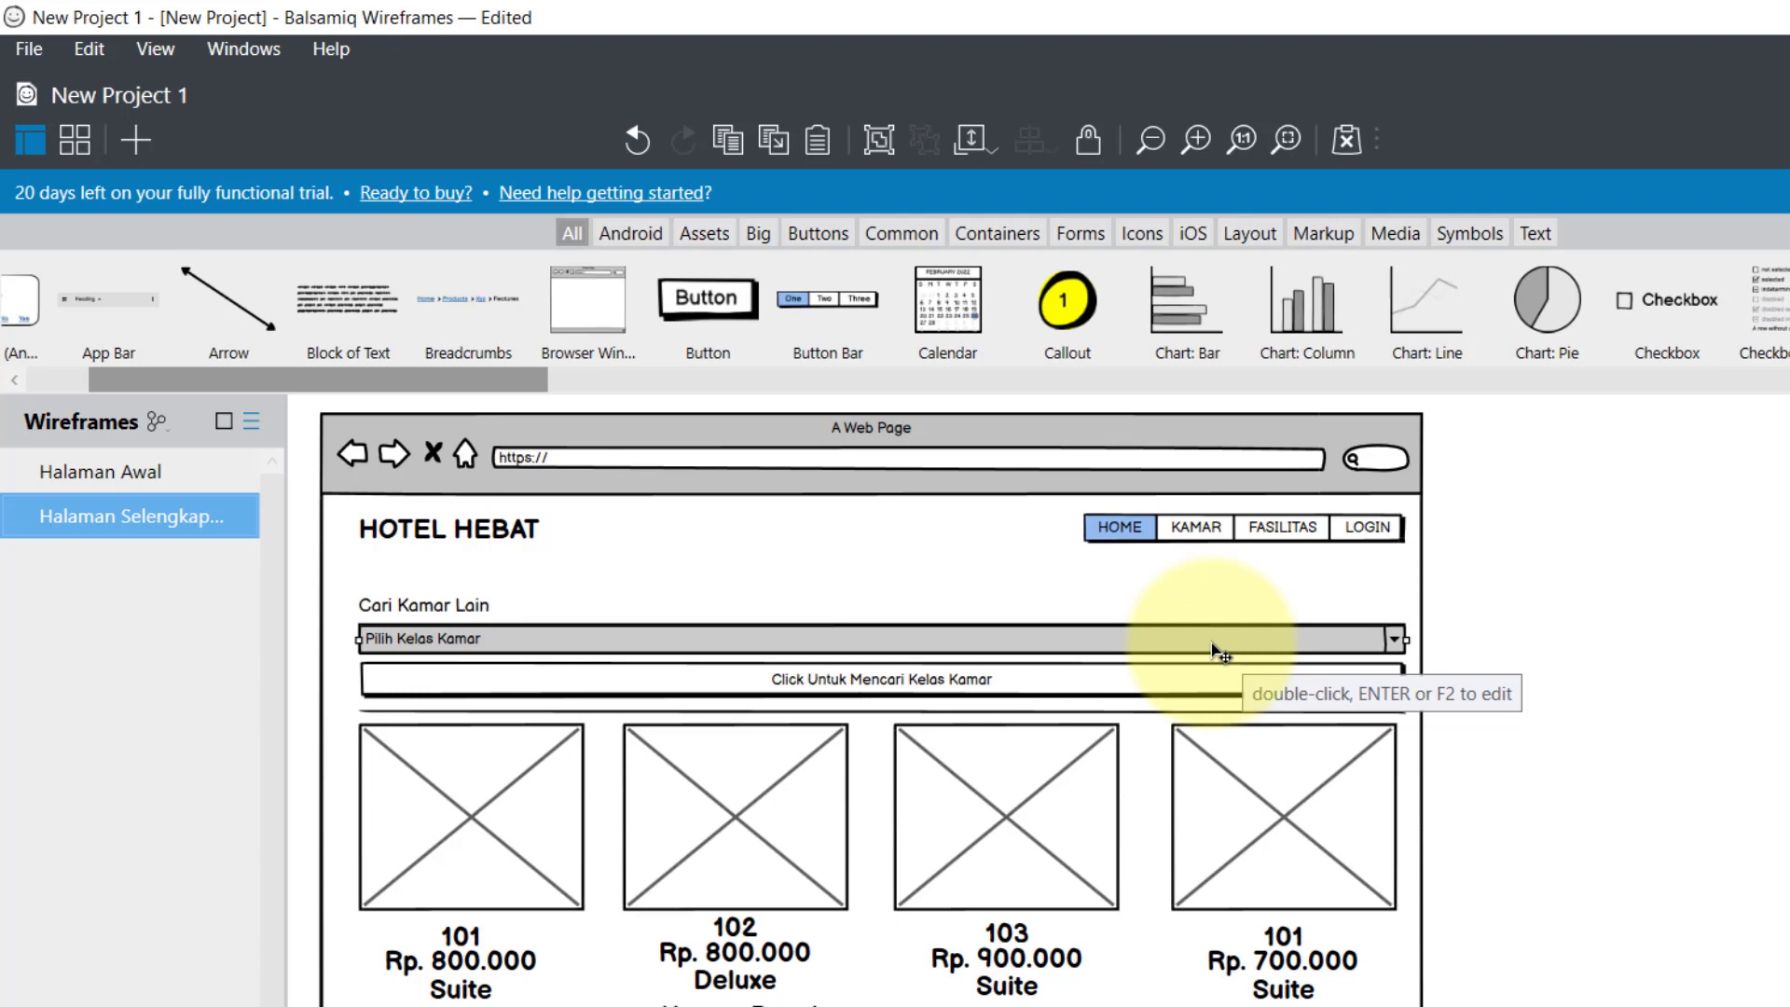
{"action": "left_click_drag", "start_coordinate": [1405, 644], "coordinate": [513, 645]}
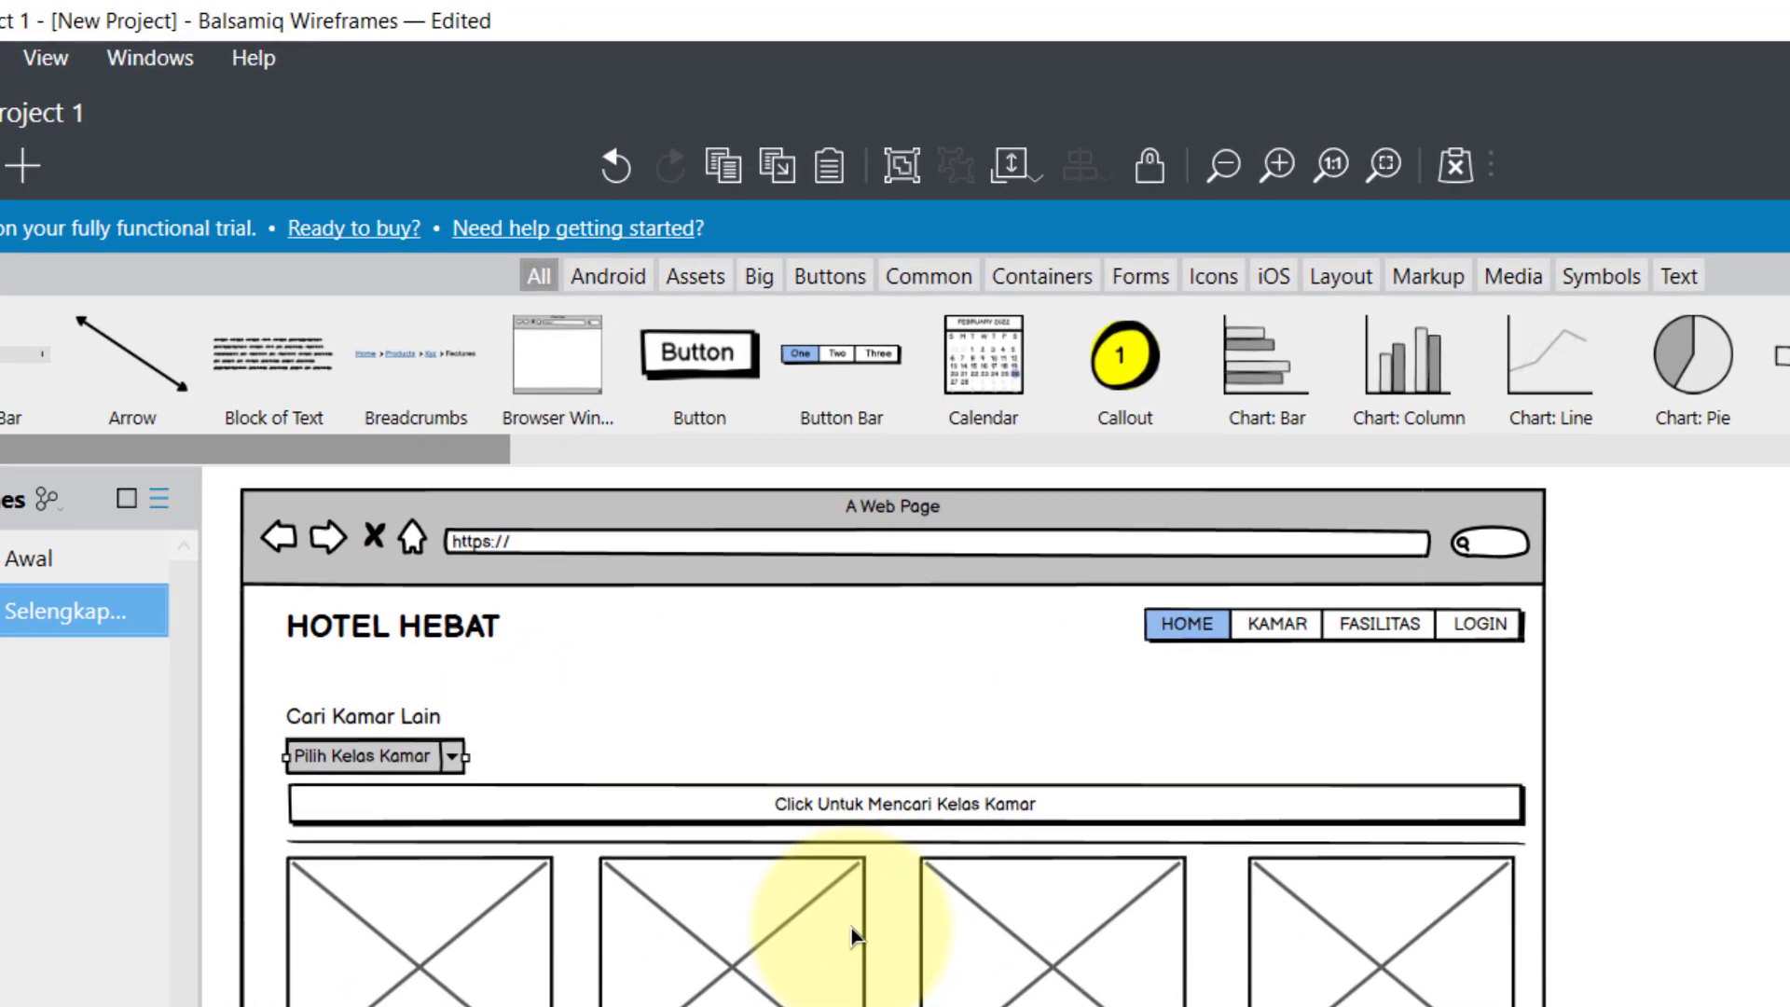
{"action": "left_click", "coordinate": [643, 813]}
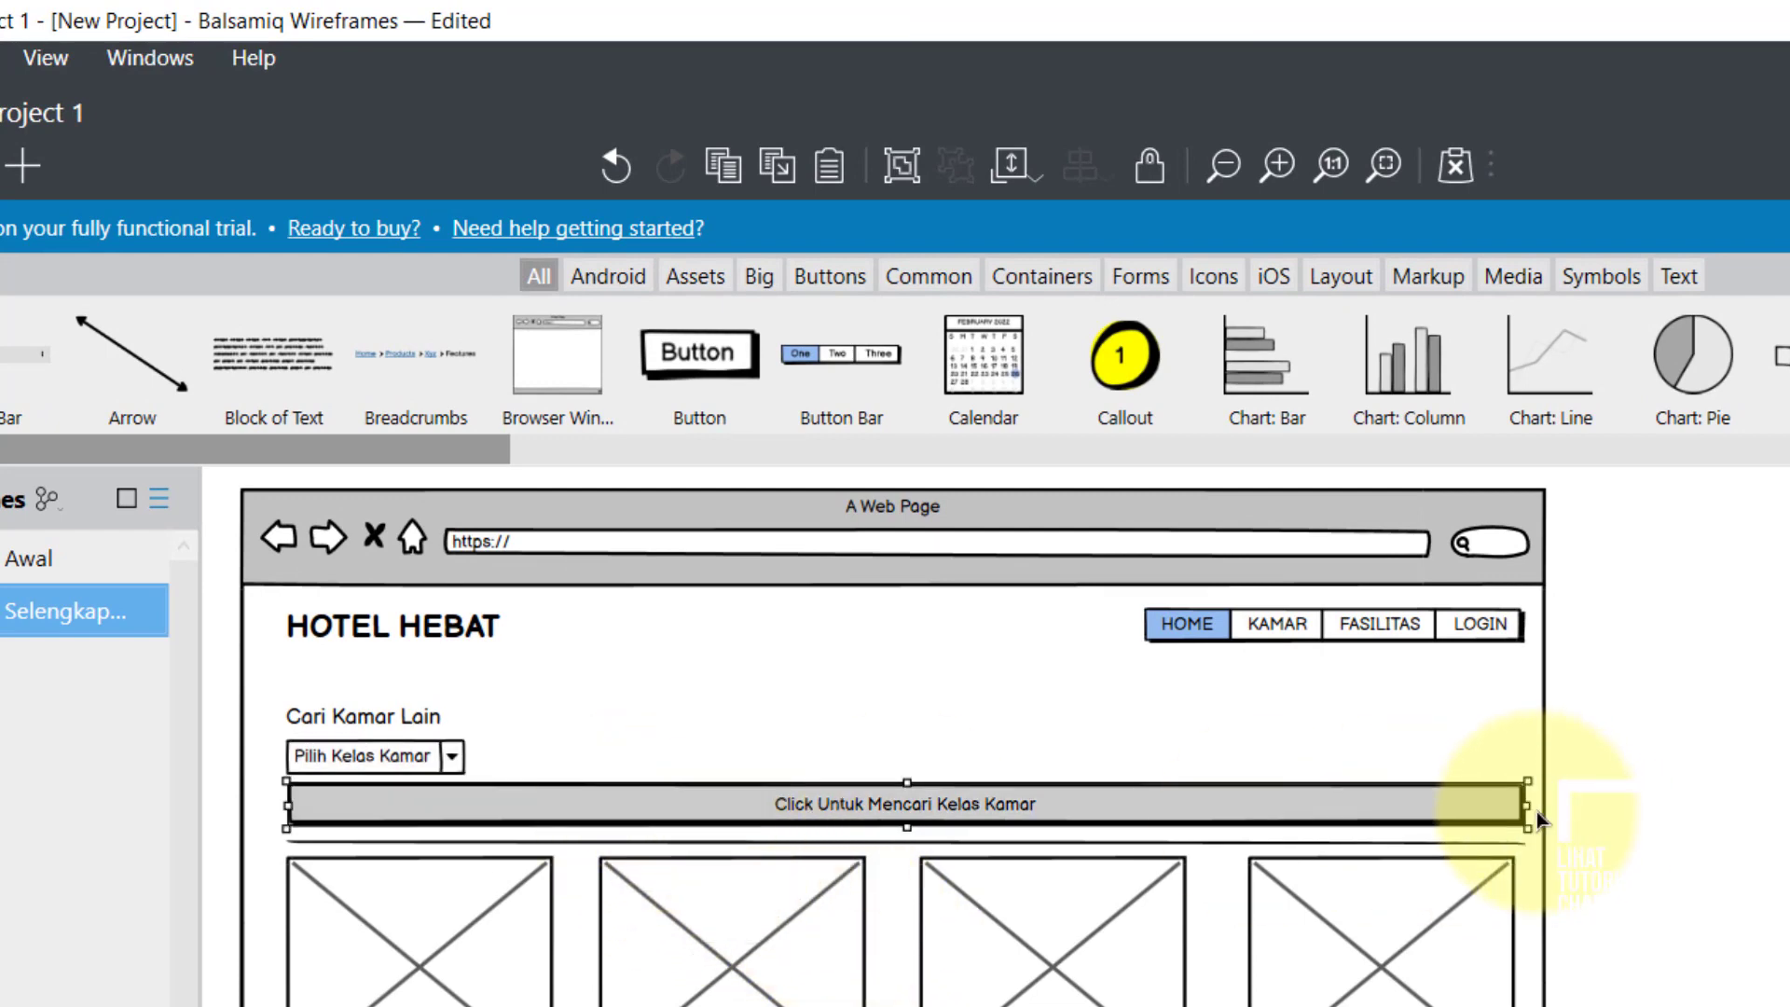
{"action": "left_click_drag", "start_coordinate": [1529, 806], "coordinate": [472, 868]}
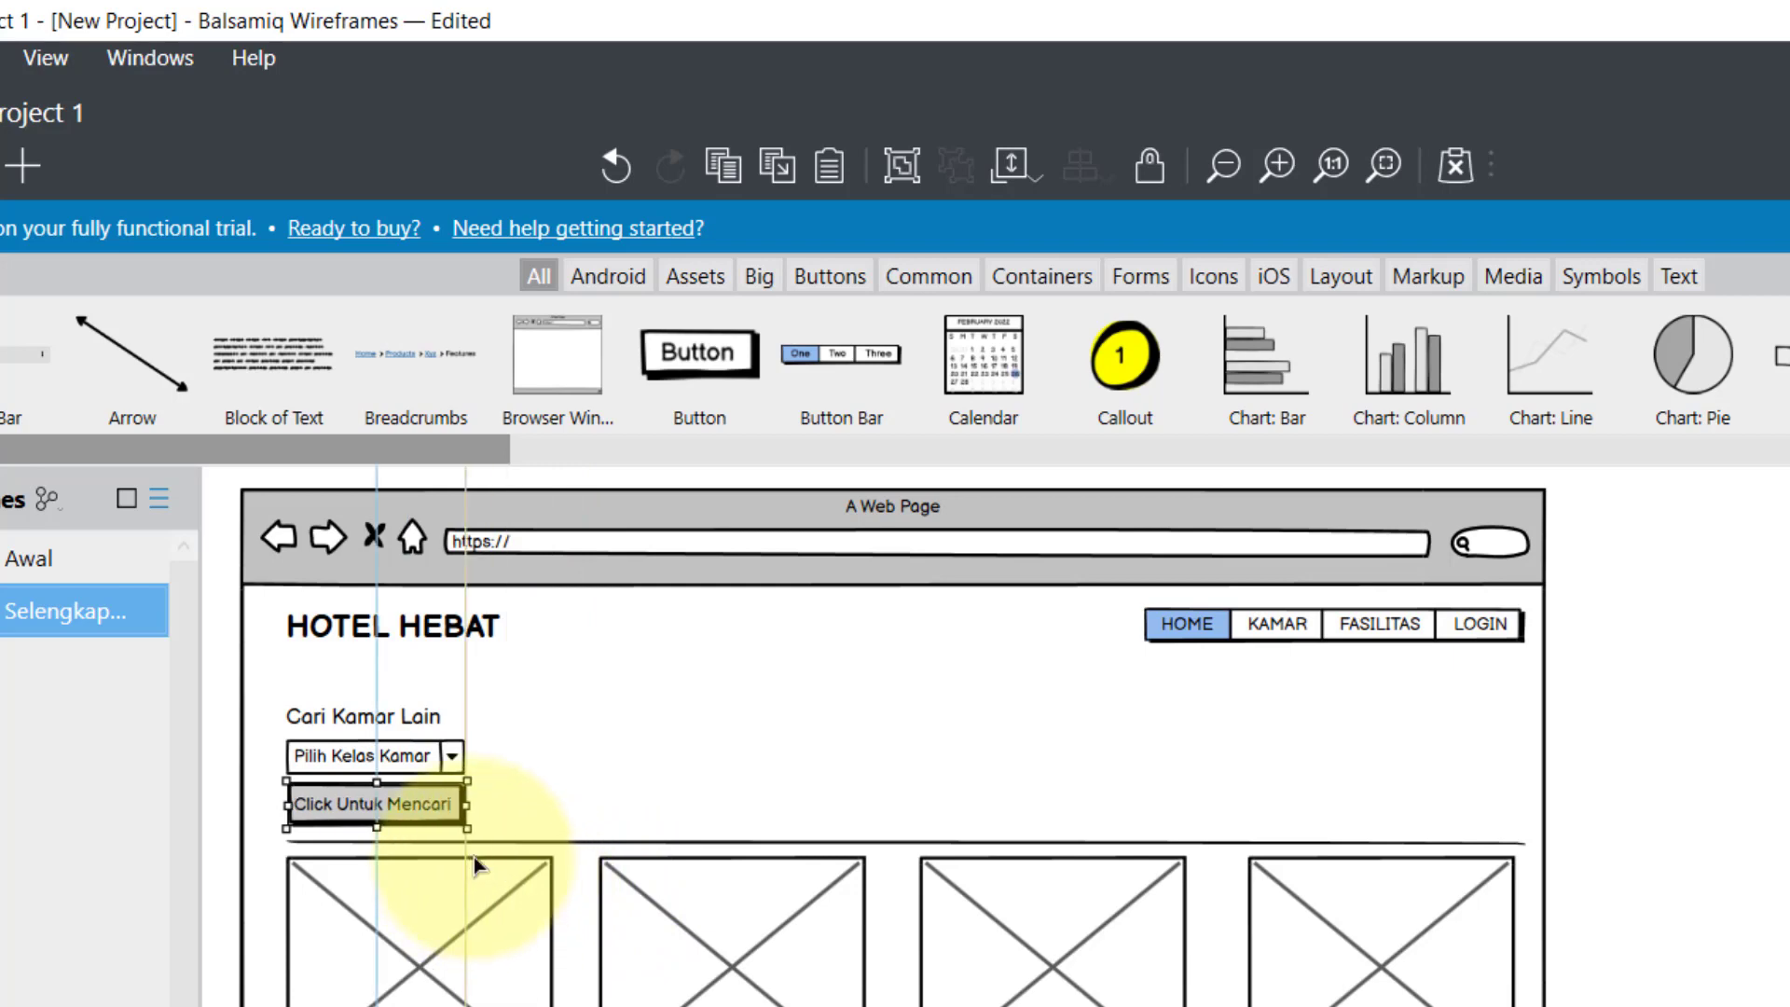
Step: Relabel the search button "Cari Kelas Kamar Lain" and widen both it and the dropdown above so the text fits
{"action": "double_click", "coordinate": [411, 805]}
{"action": "type", "text": "Cari Kelas Kamar Lain"}
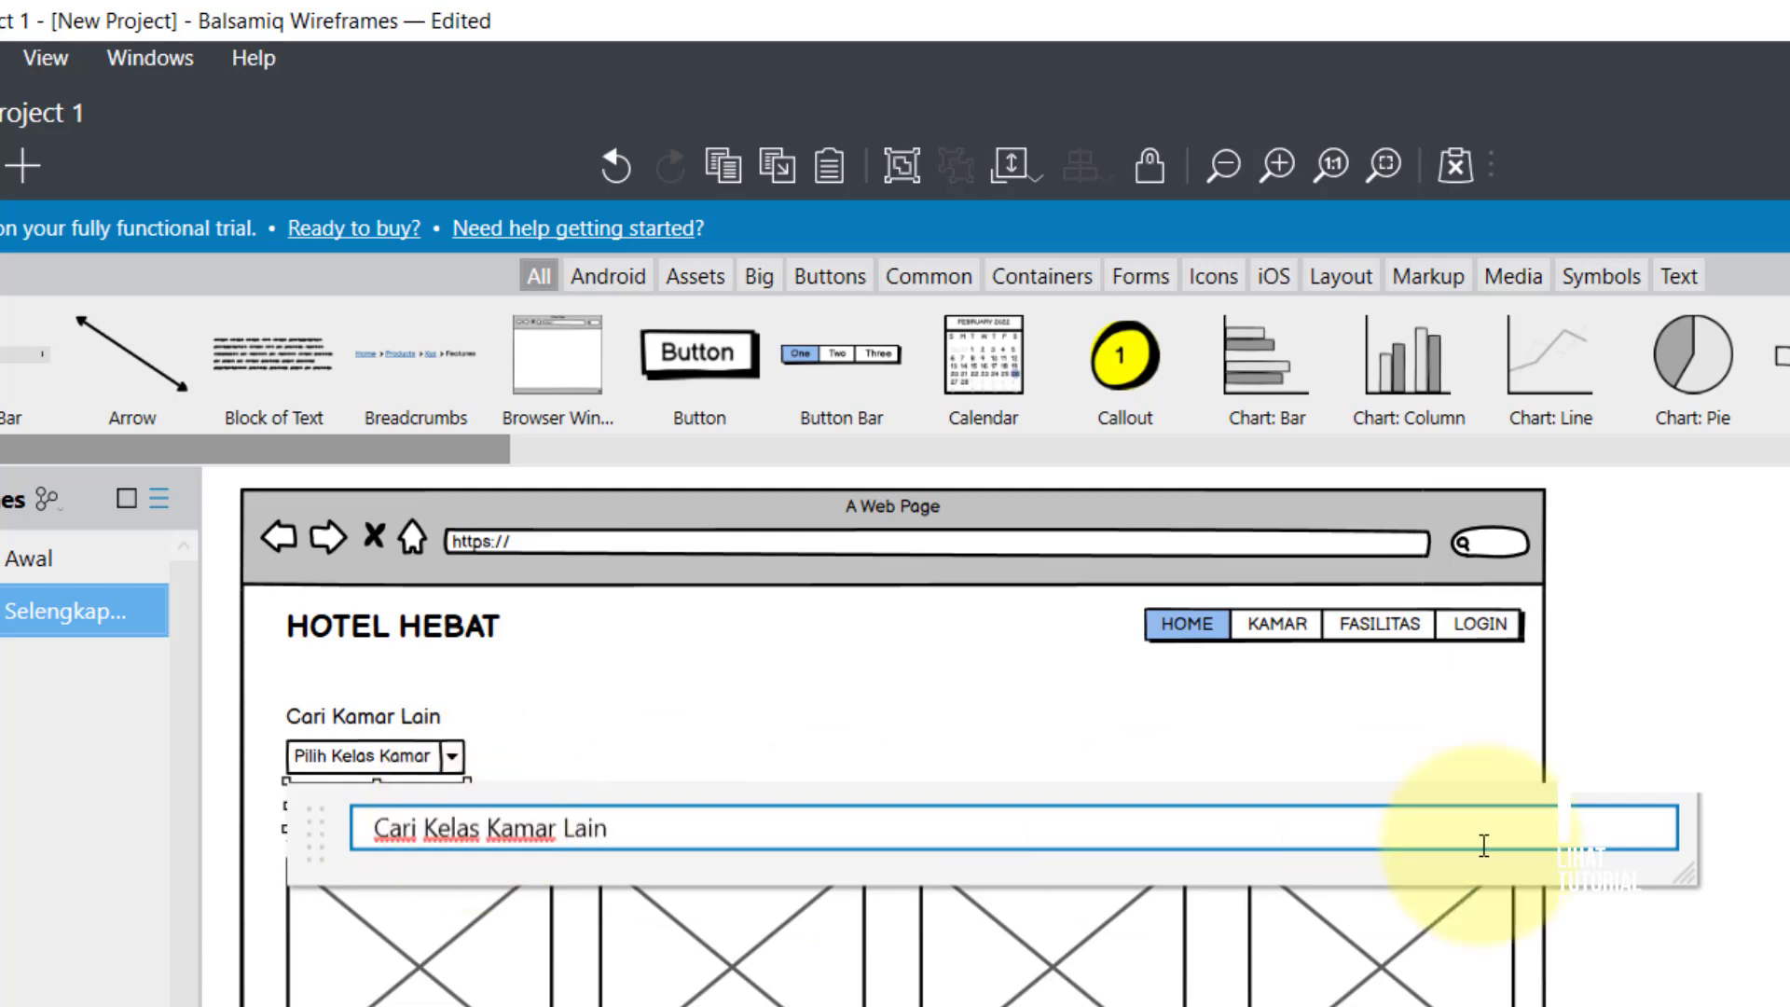
{"action": "left_click", "coordinate": [1706, 739]}
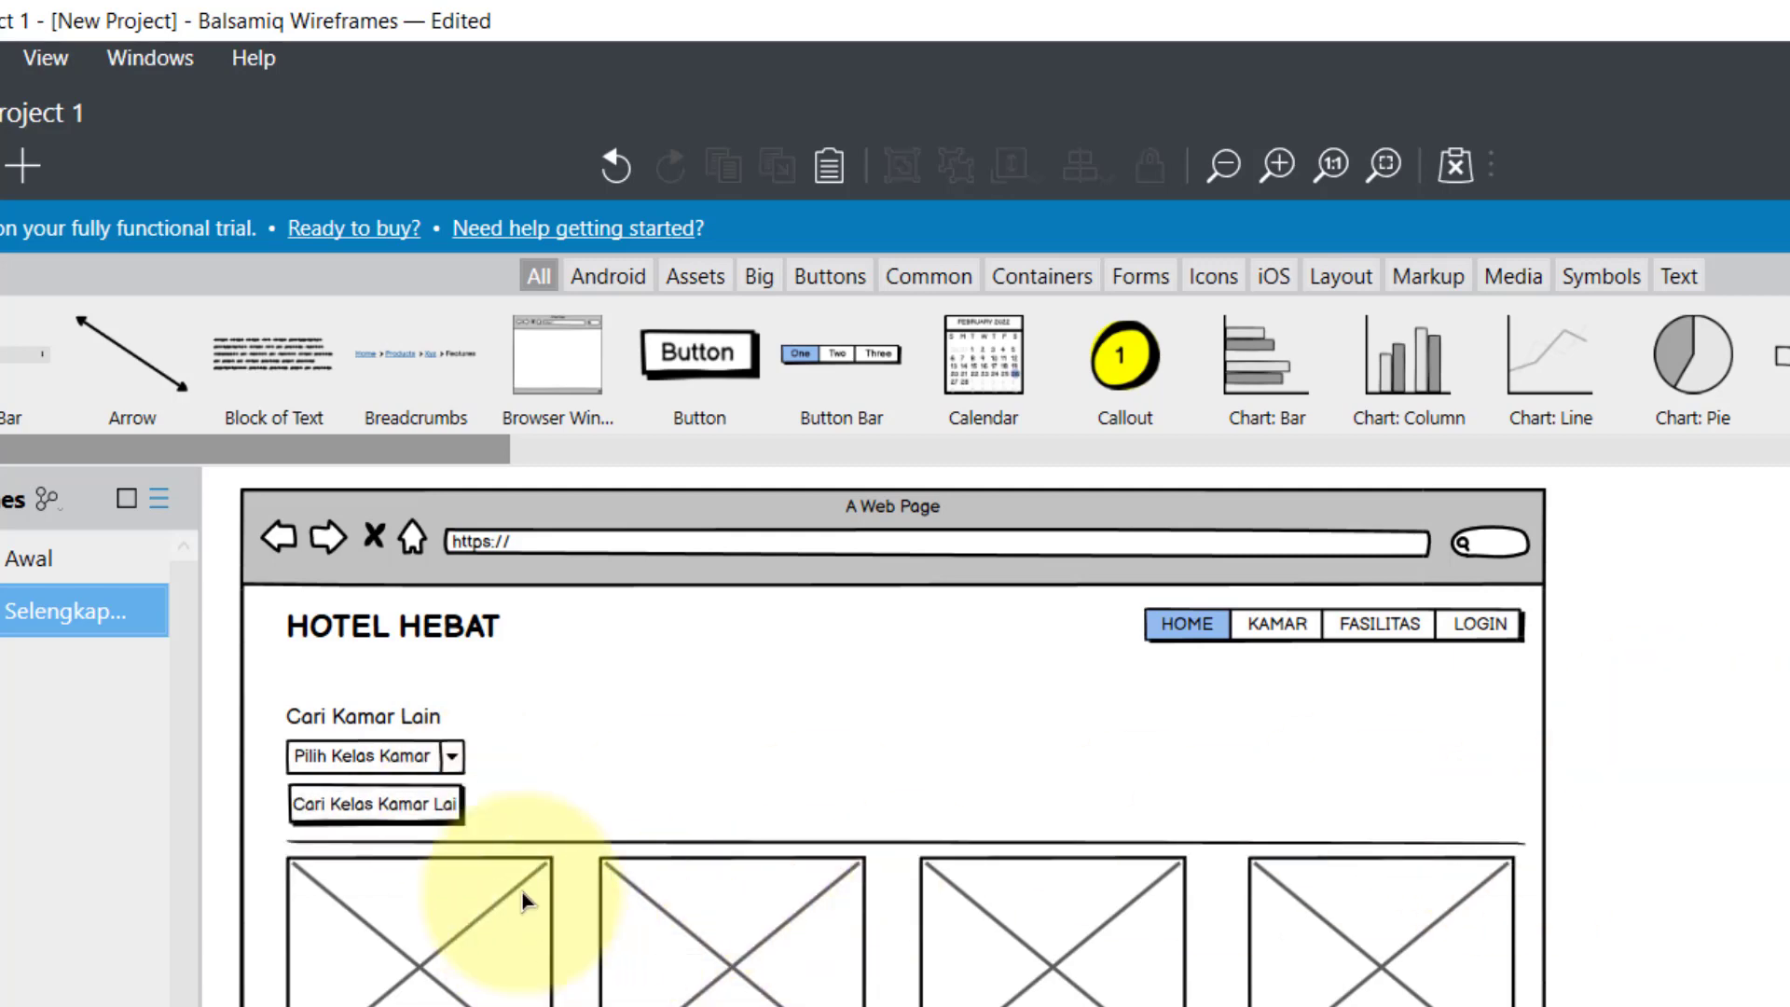
{"action": "left_click", "coordinate": [448, 820]}
{"action": "left_click_drag", "start_coordinate": [471, 808], "coordinate": [500, 757]}
{"action": "left_click", "coordinate": [438, 757]}
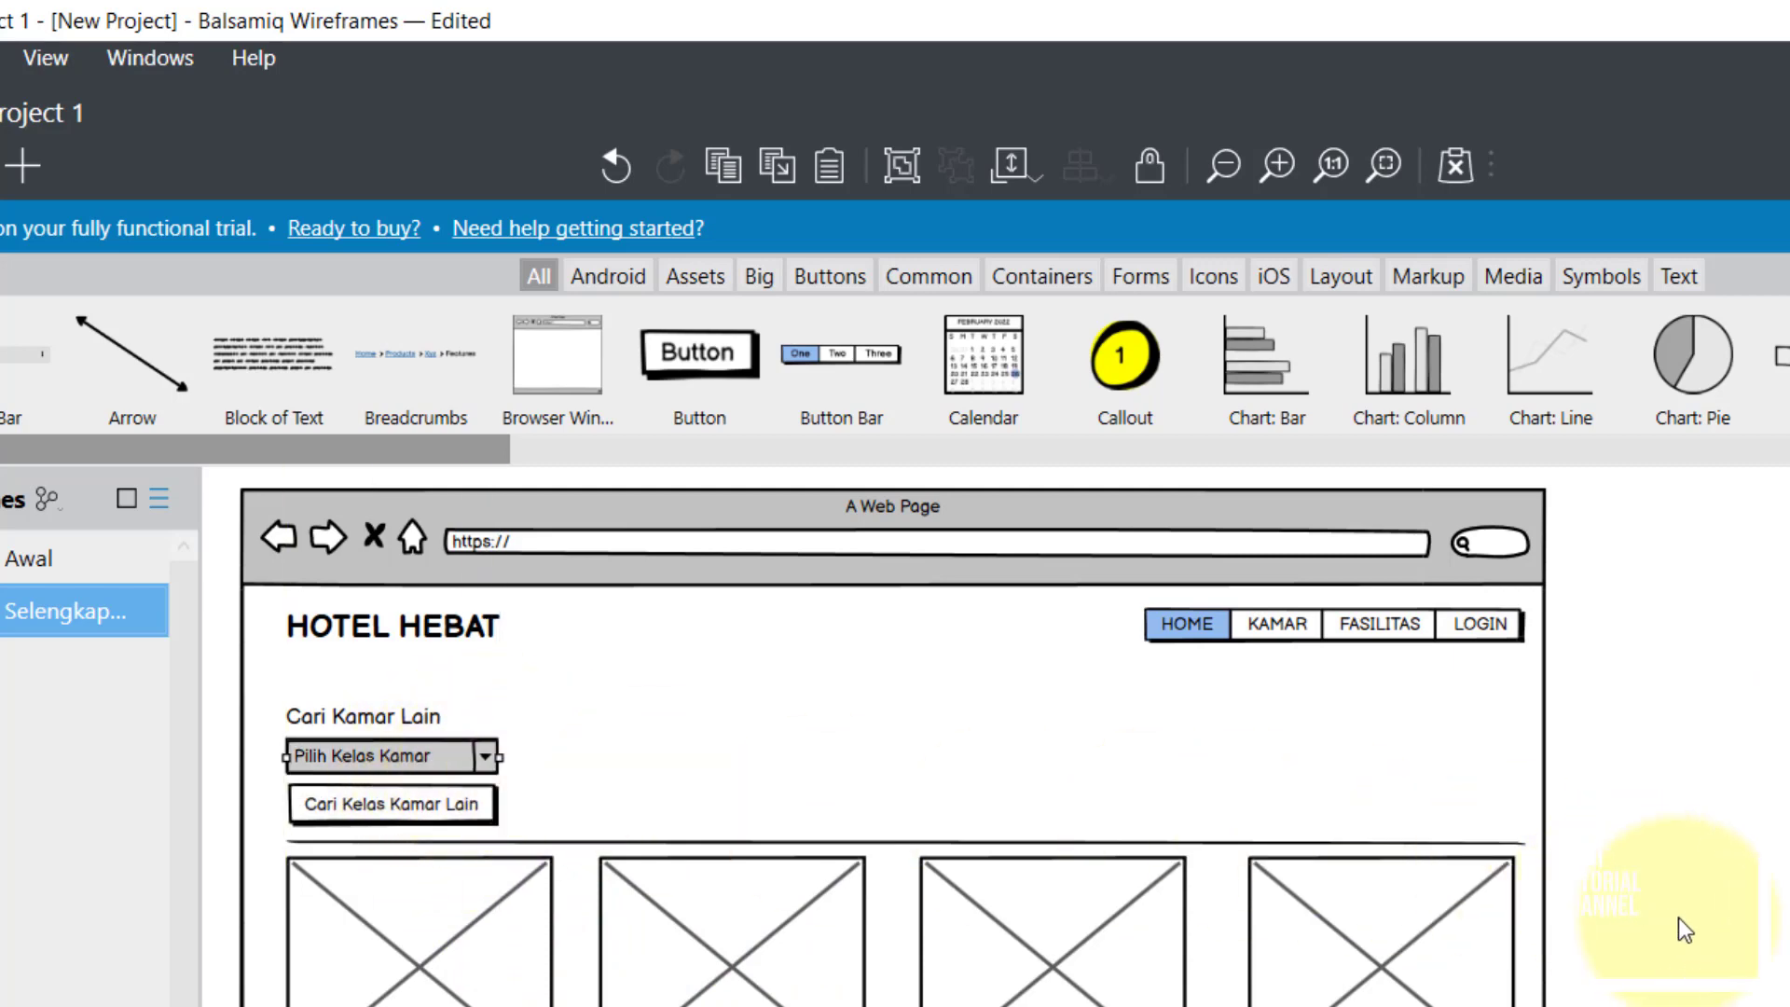
{"action": "left_click", "coordinate": [450, 820]}
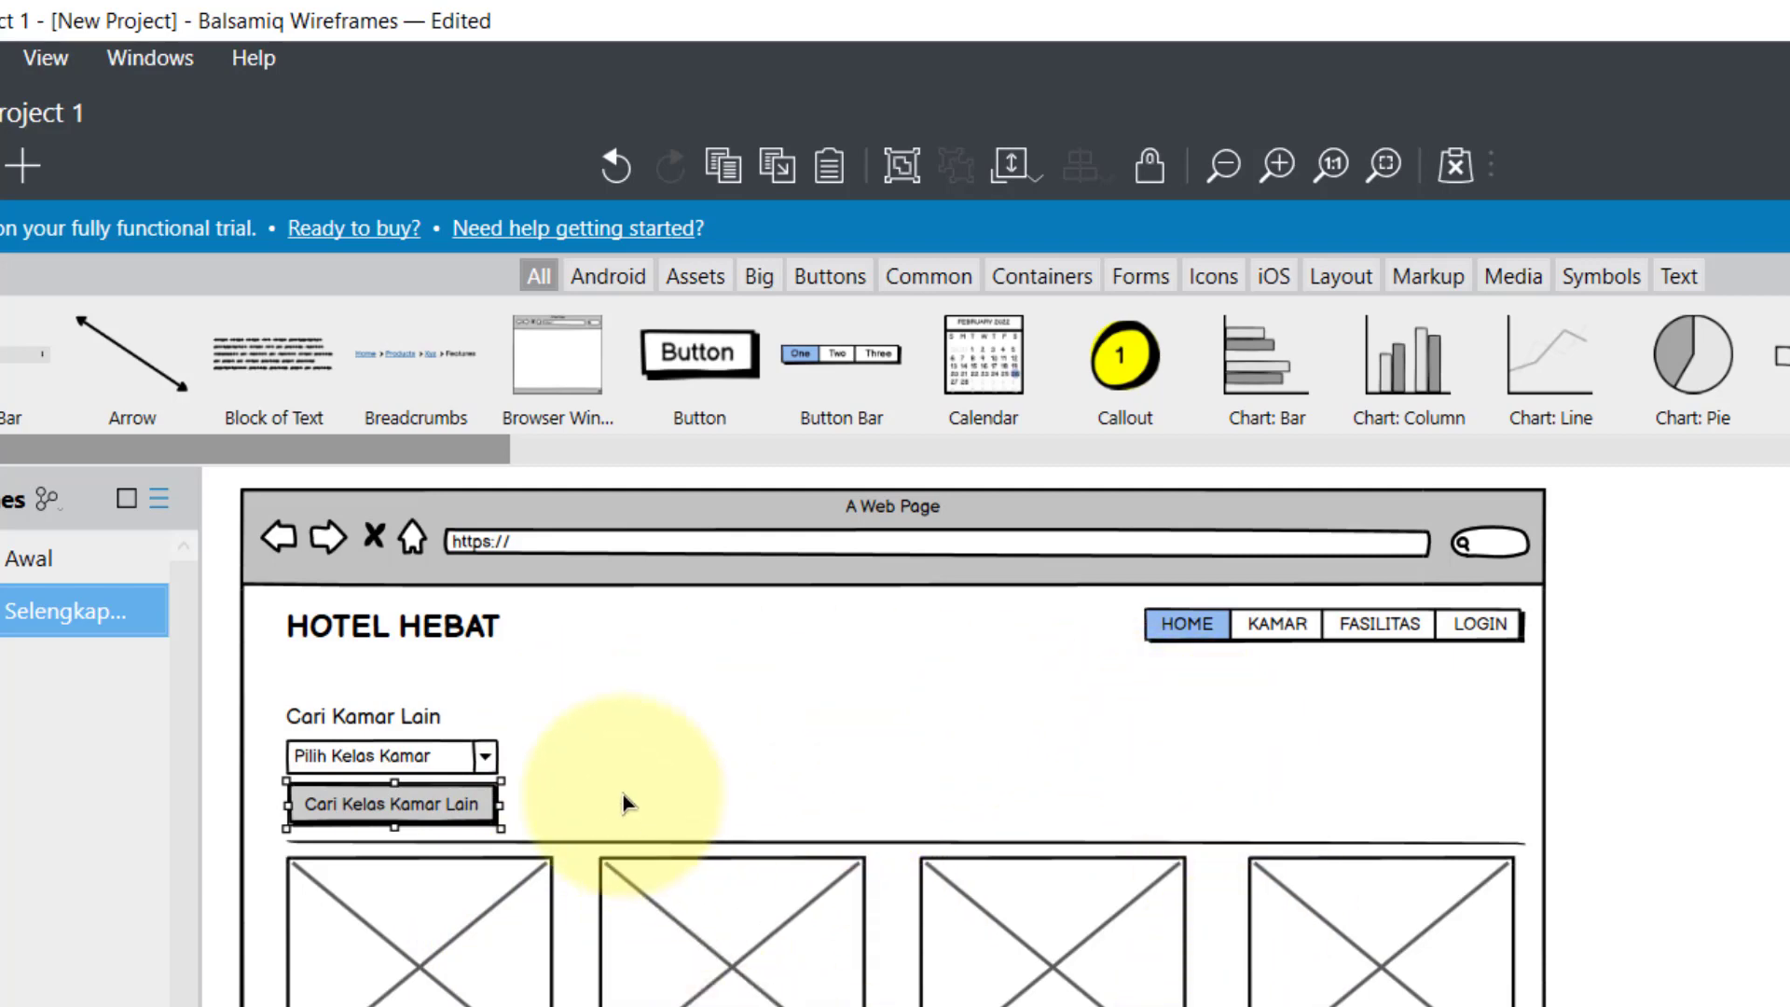
Step: Add a Cover Flow beside the room search controls, above the divider line, and scale it down
{"action": "left_click_drag", "start_coordinate": [296, 451], "coordinate": [617, 485]}
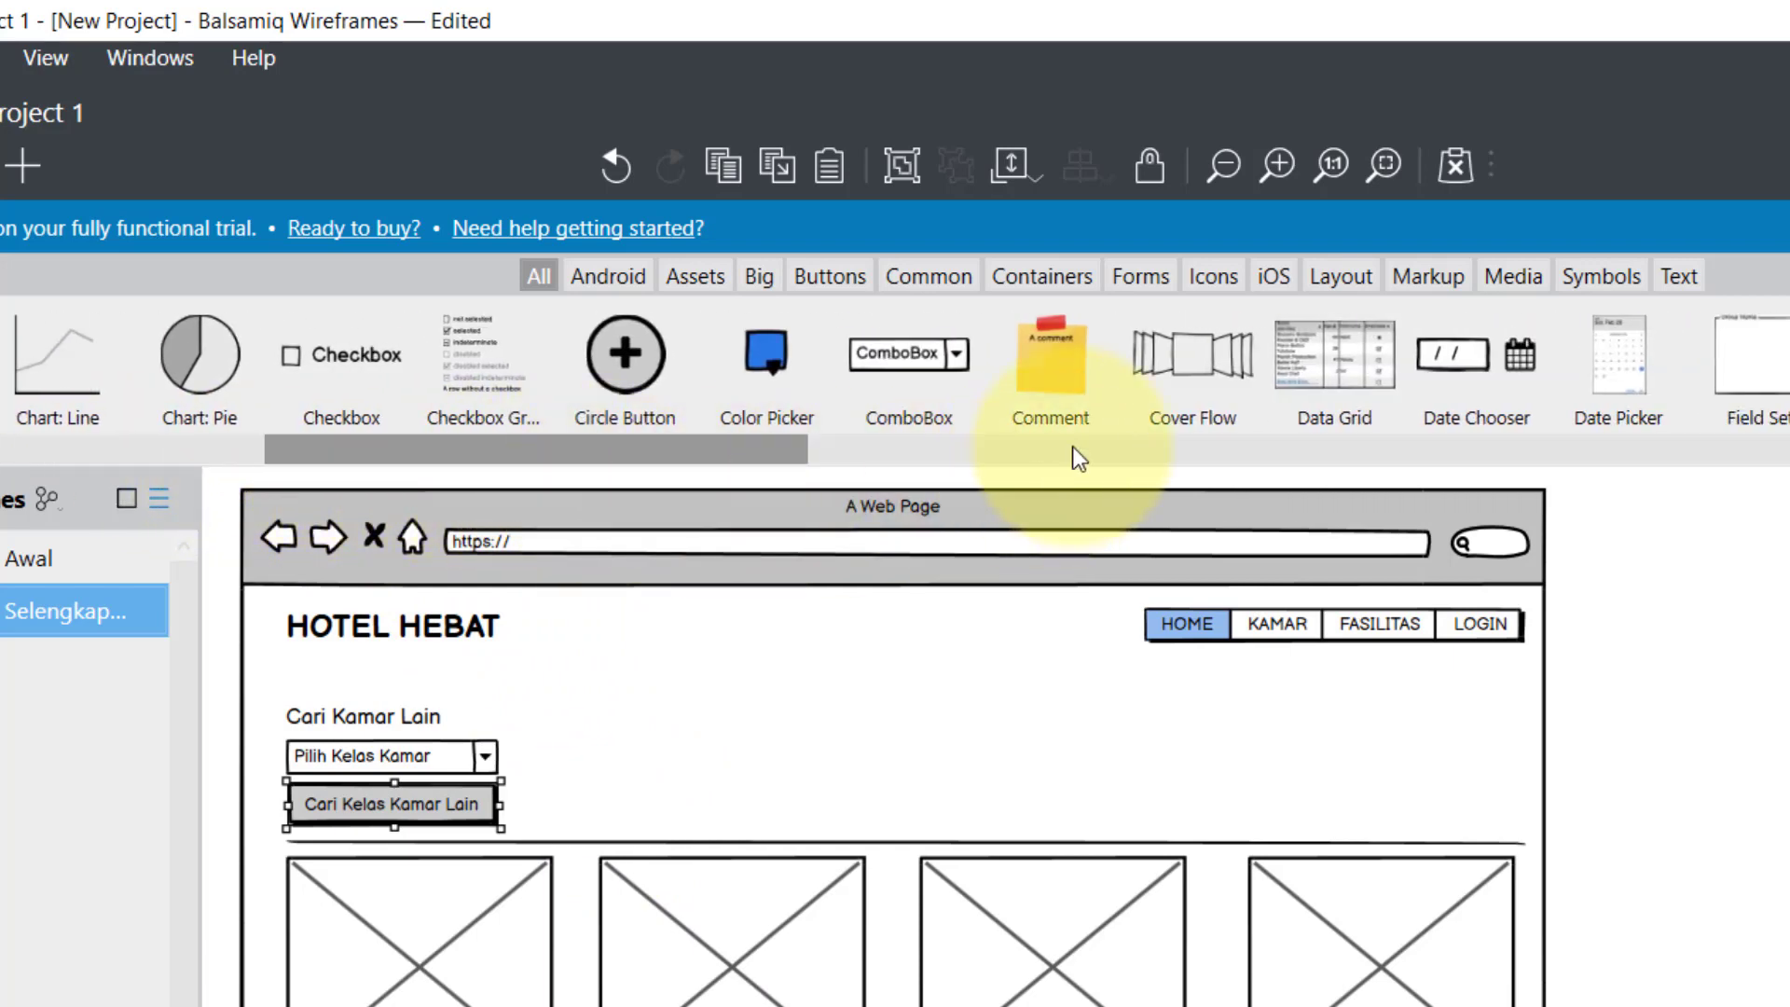
{"action": "left_click_drag", "start_coordinate": [1212, 378], "coordinate": [932, 881]}
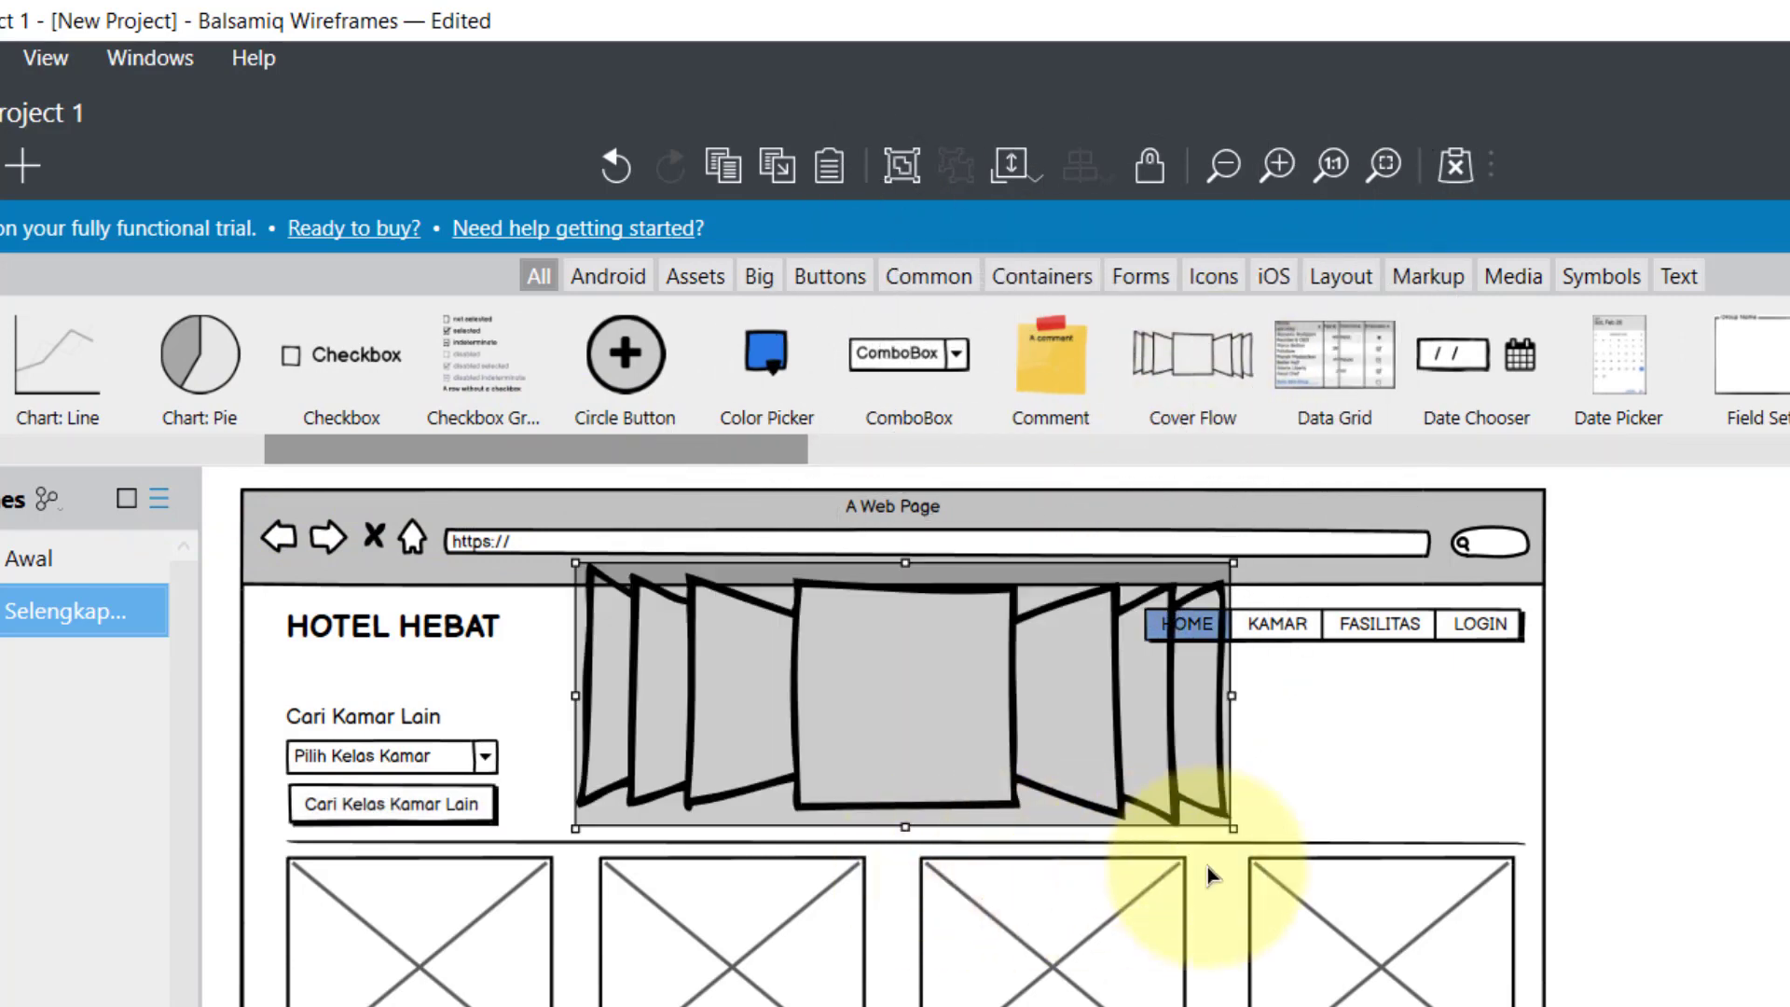
{"action": "left_click_drag", "start_coordinate": [1206, 814], "coordinate": [1155, 796]}
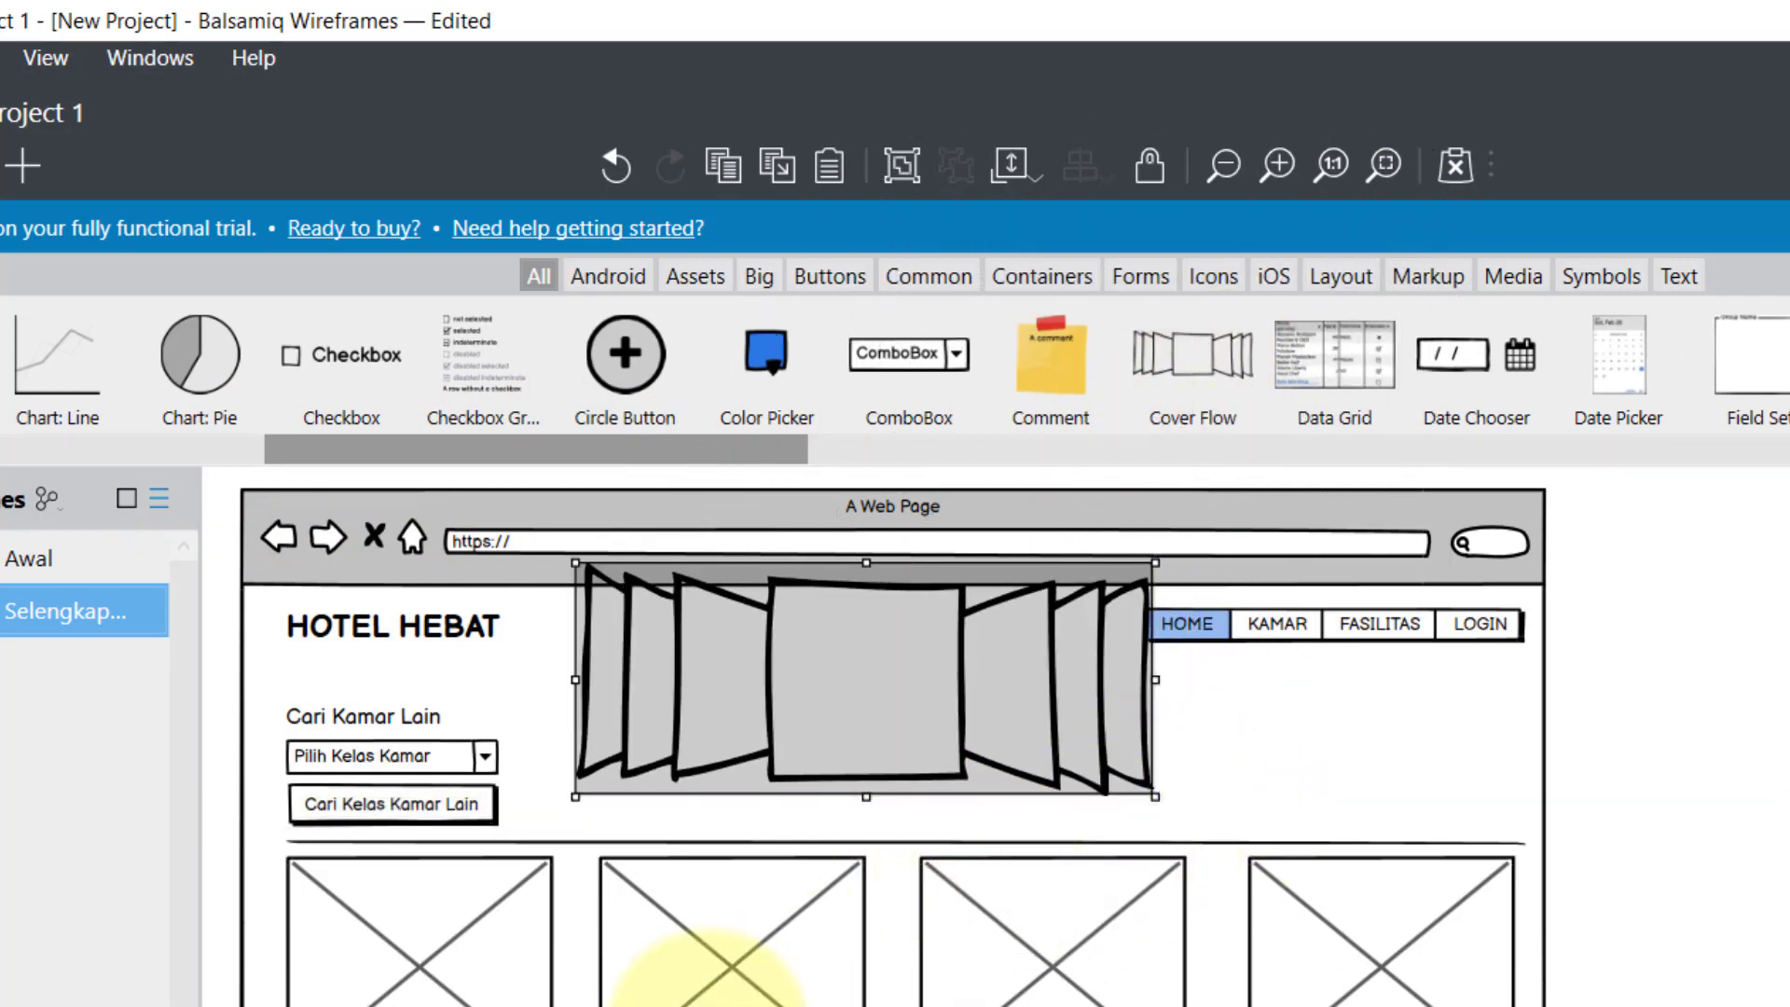
Step: Delete the four room image placeholders in the row below the divider line
{"action": "left_click", "coordinate": [760, 971]}
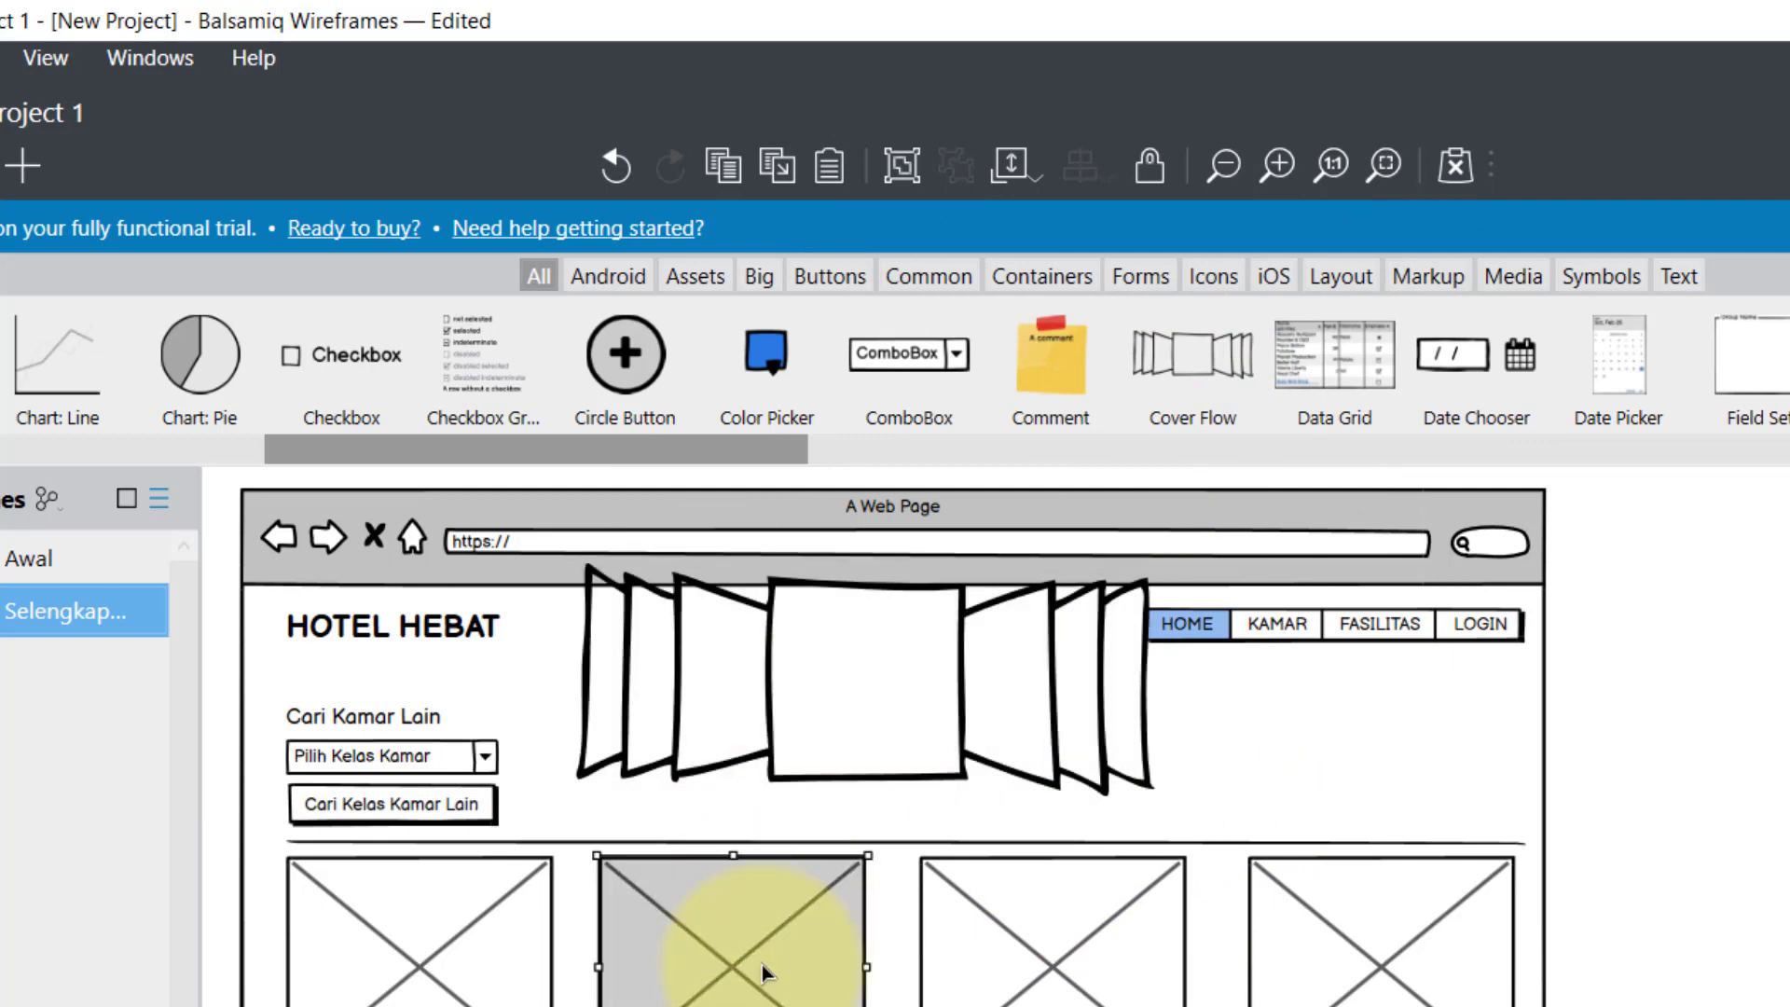
{"action": "key", "text": "Delete"}
{"action": "left_click", "coordinate": [487, 993]}
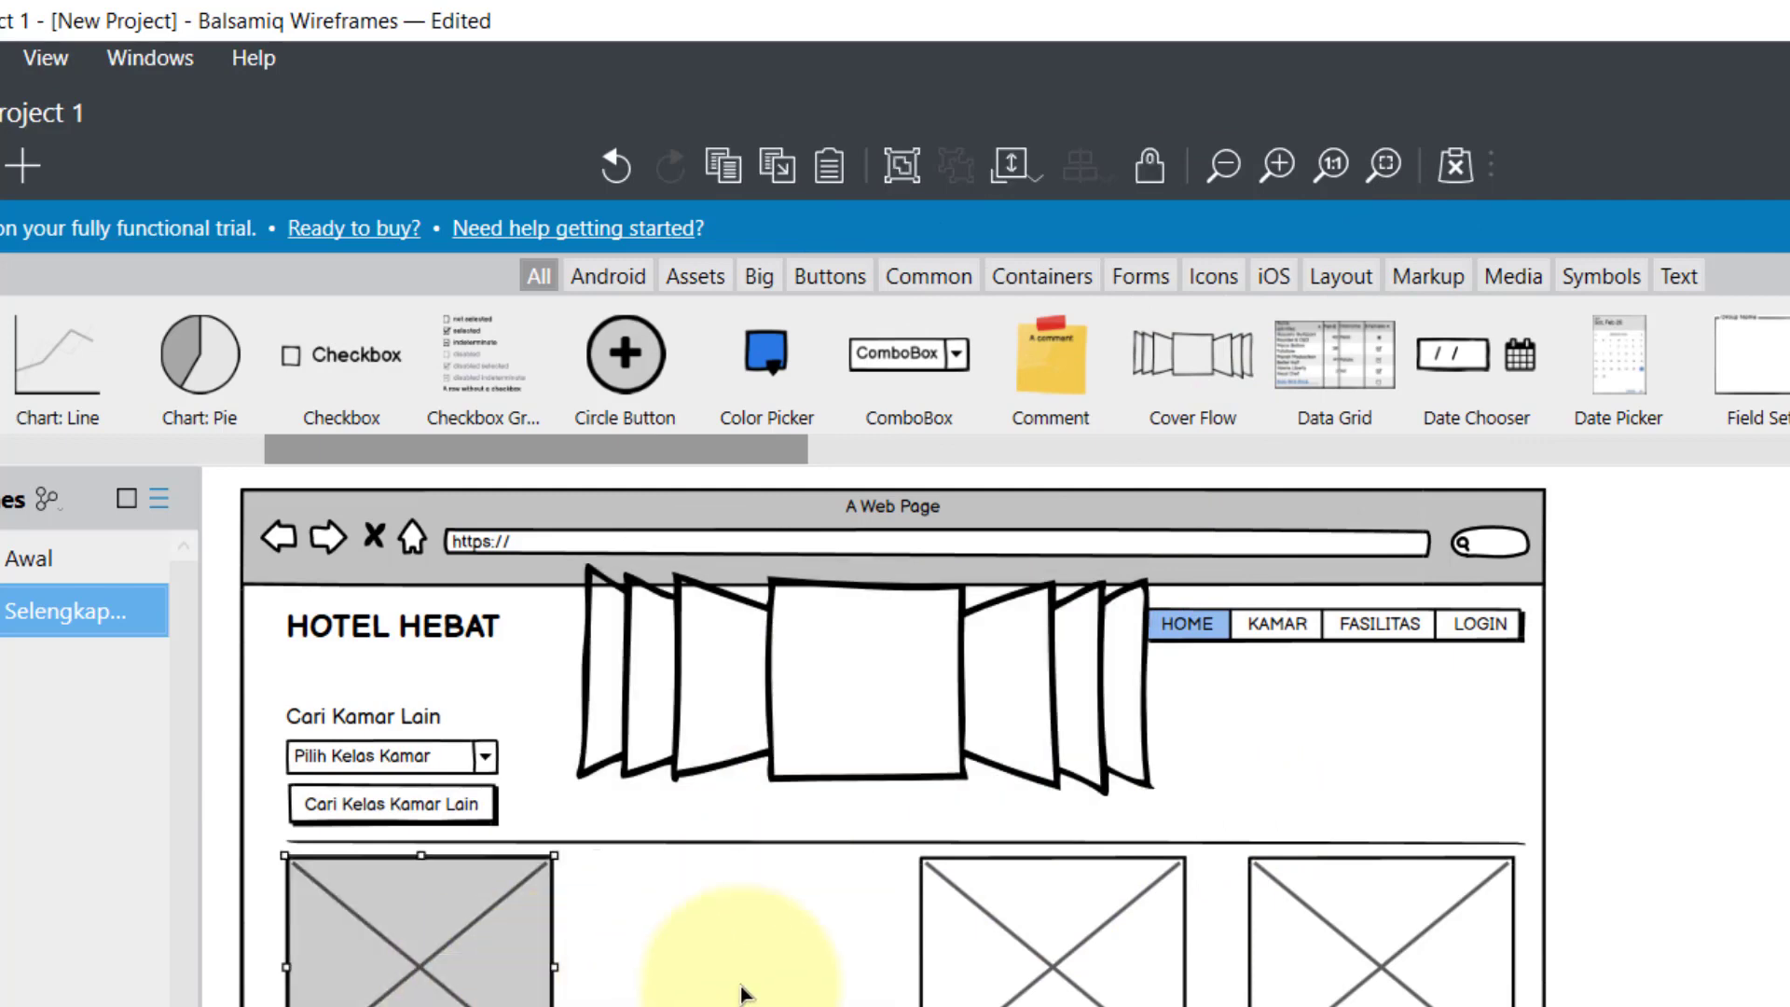
{"action": "key", "text": "Delete"}
{"action": "left_click", "coordinate": [1051, 985]}
{"action": "key", "text": "Delete"}
{"action": "left_click", "coordinate": [1358, 978]}
{"action": "key", "text": "Delete"}
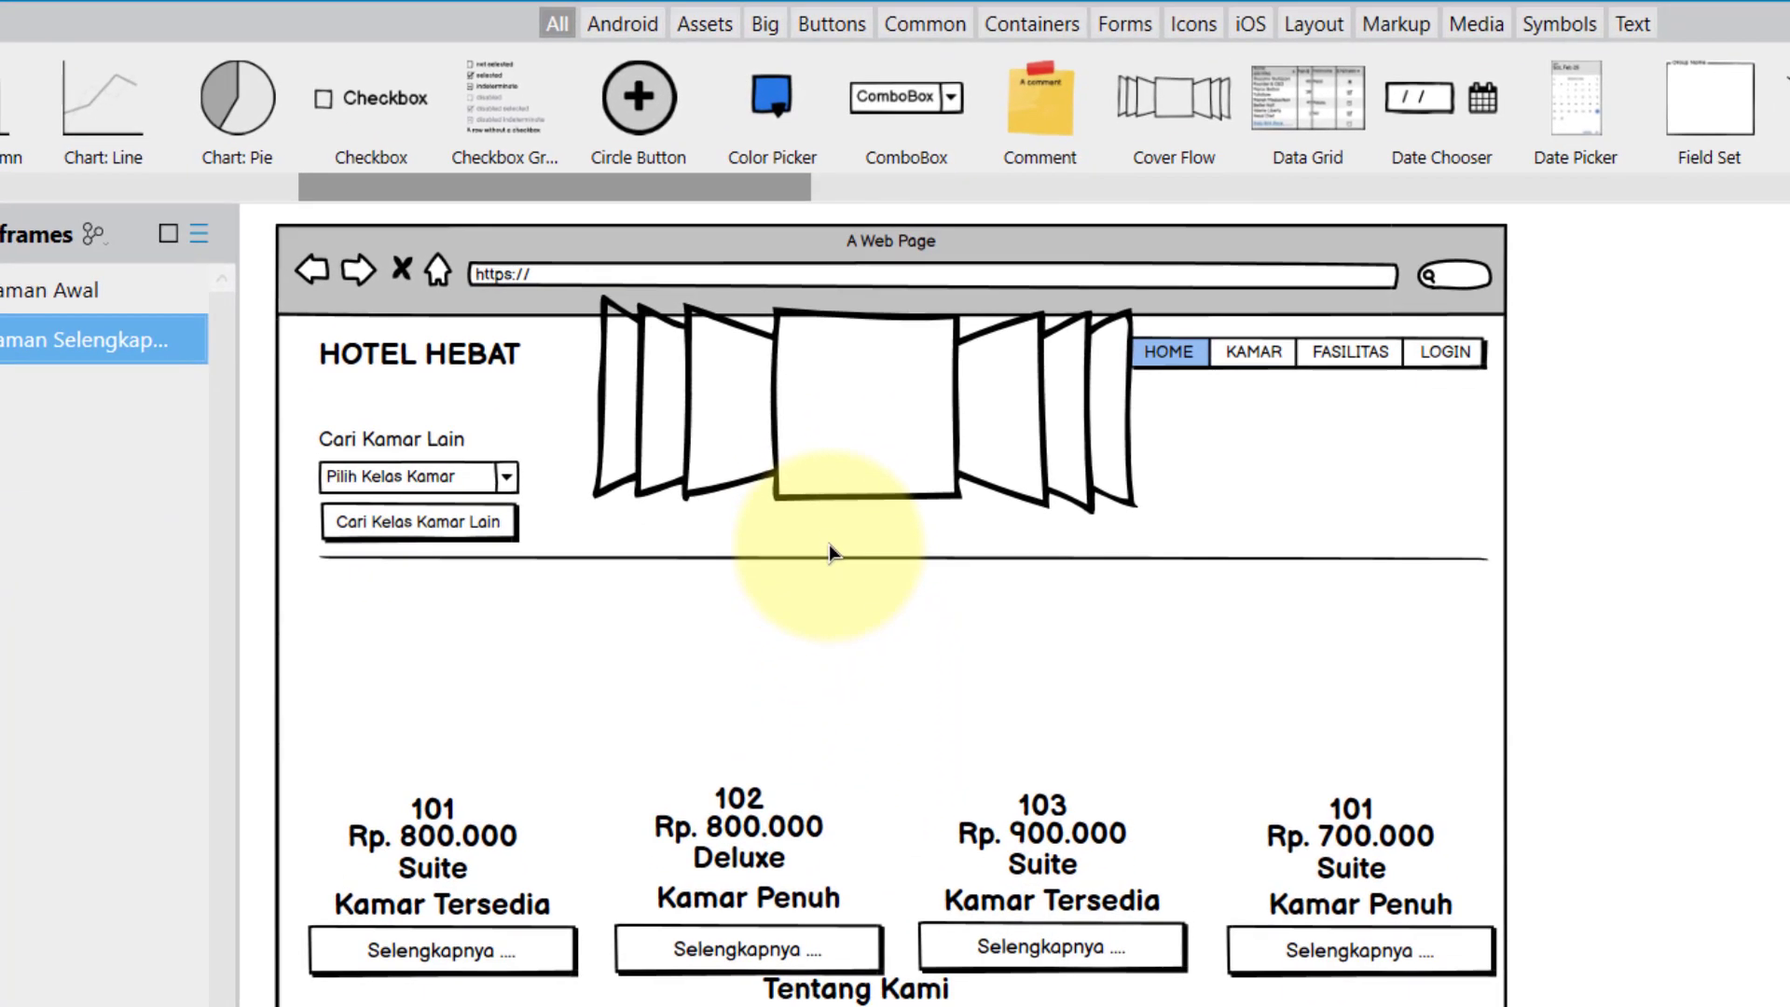
Step: Move the divider line up beneath the HOTEL HEBAT heading and place the Cover Flow below it, beside the room search controls
{"action": "left_click_drag", "start_coordinate": [719, 408], "coordinate": [716, 718]}
{"action": "left_click", "coordinate": [646, 561]}
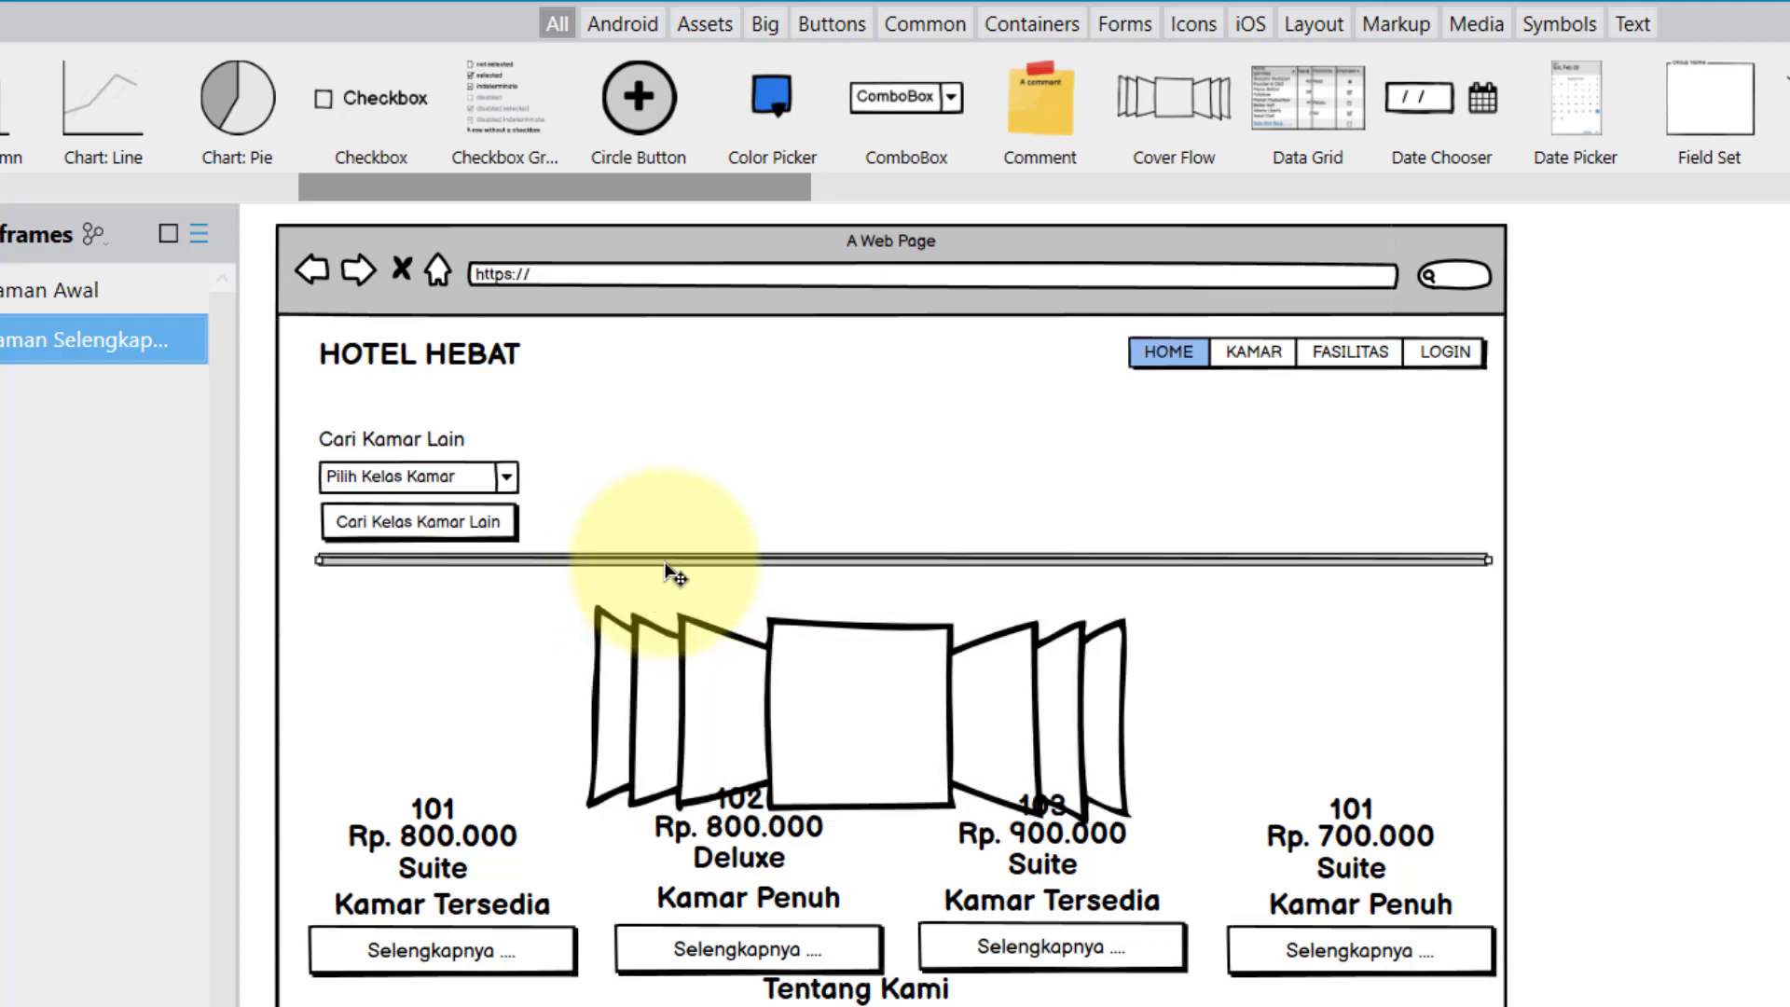
{"action": "left_click_drag", "start_coordinate": [671, 579], "coordinate": [668, 444]}
{"action": "left_click_drag", "start_coordinate": [655, 412], "coordinate": [655, 406]}
{"action": "mouse_move", "coordinate": [798, 718]}
{"action": "left_mouse_down"}
{"action": "mouse_move", "coordinate": [816, 602]}
{"action": "mouse_move", "coordinate": [802, 552]}
{"action": "left_mouse_up"}
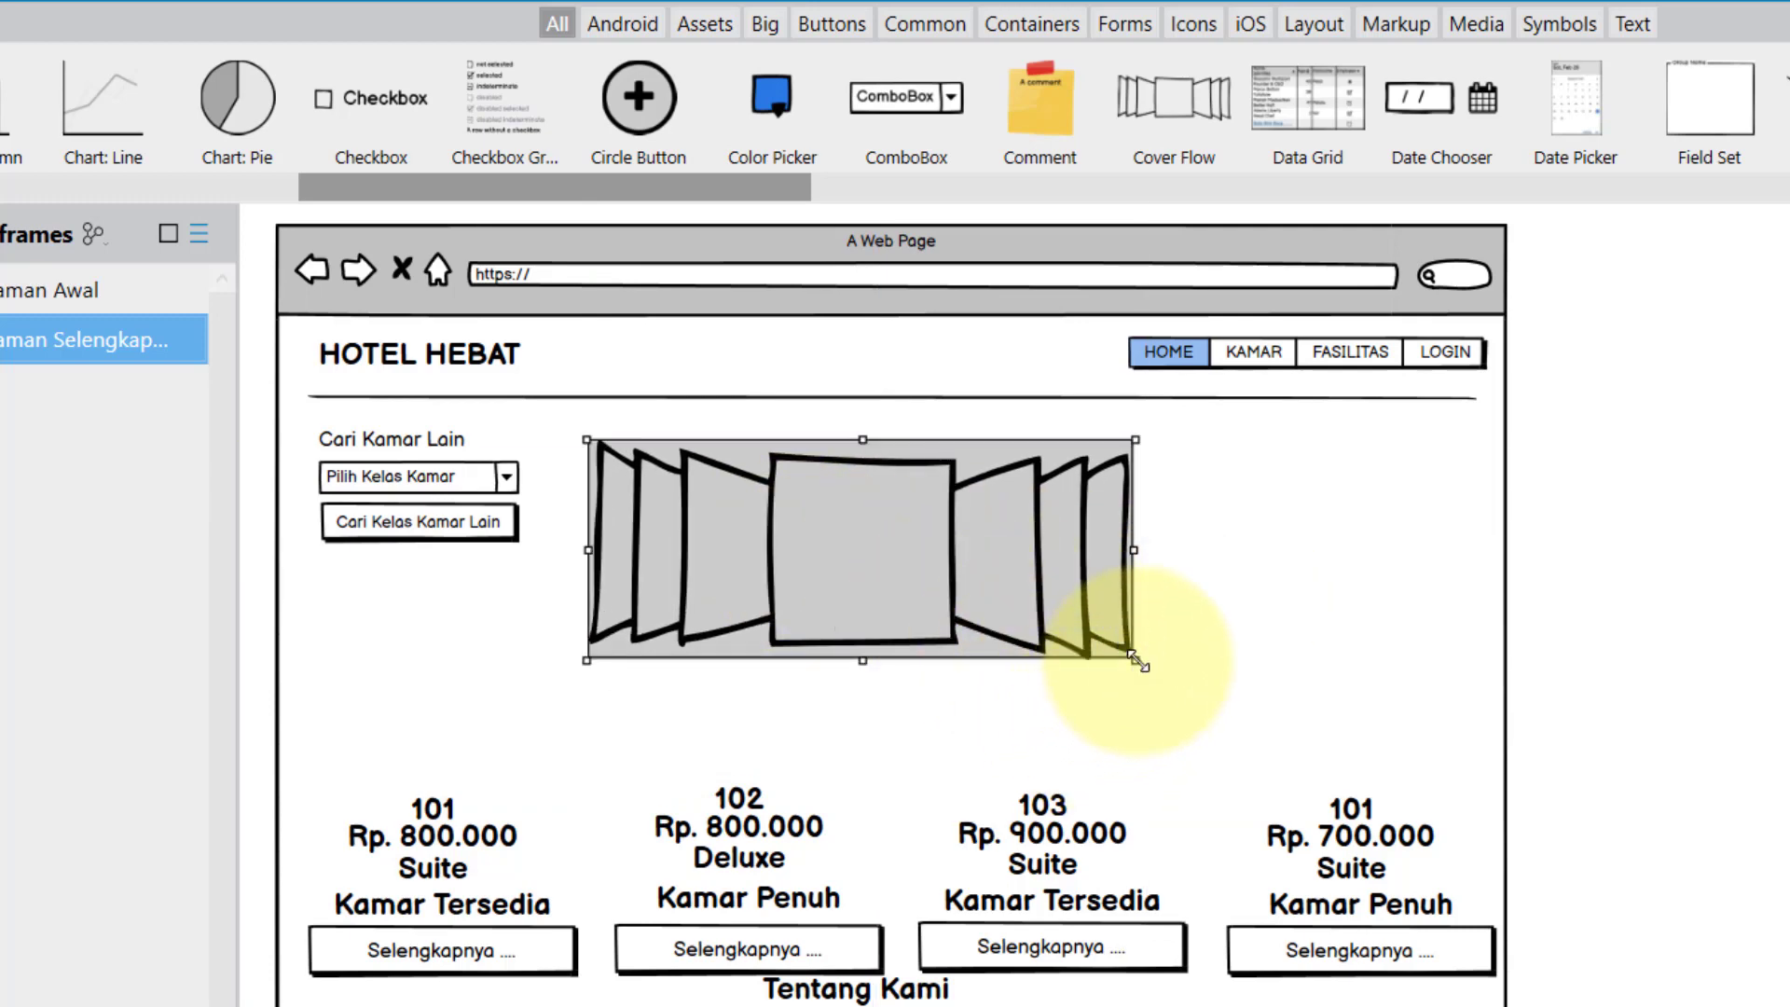
Step: Enlarge the Cover Flow to about 478 × 192 and shift it slightly to centre it on the page beside the search controls
{"action": "left_click_drag", "start_coordinate": [1137, 662], "coordinate": [1189, 682]}
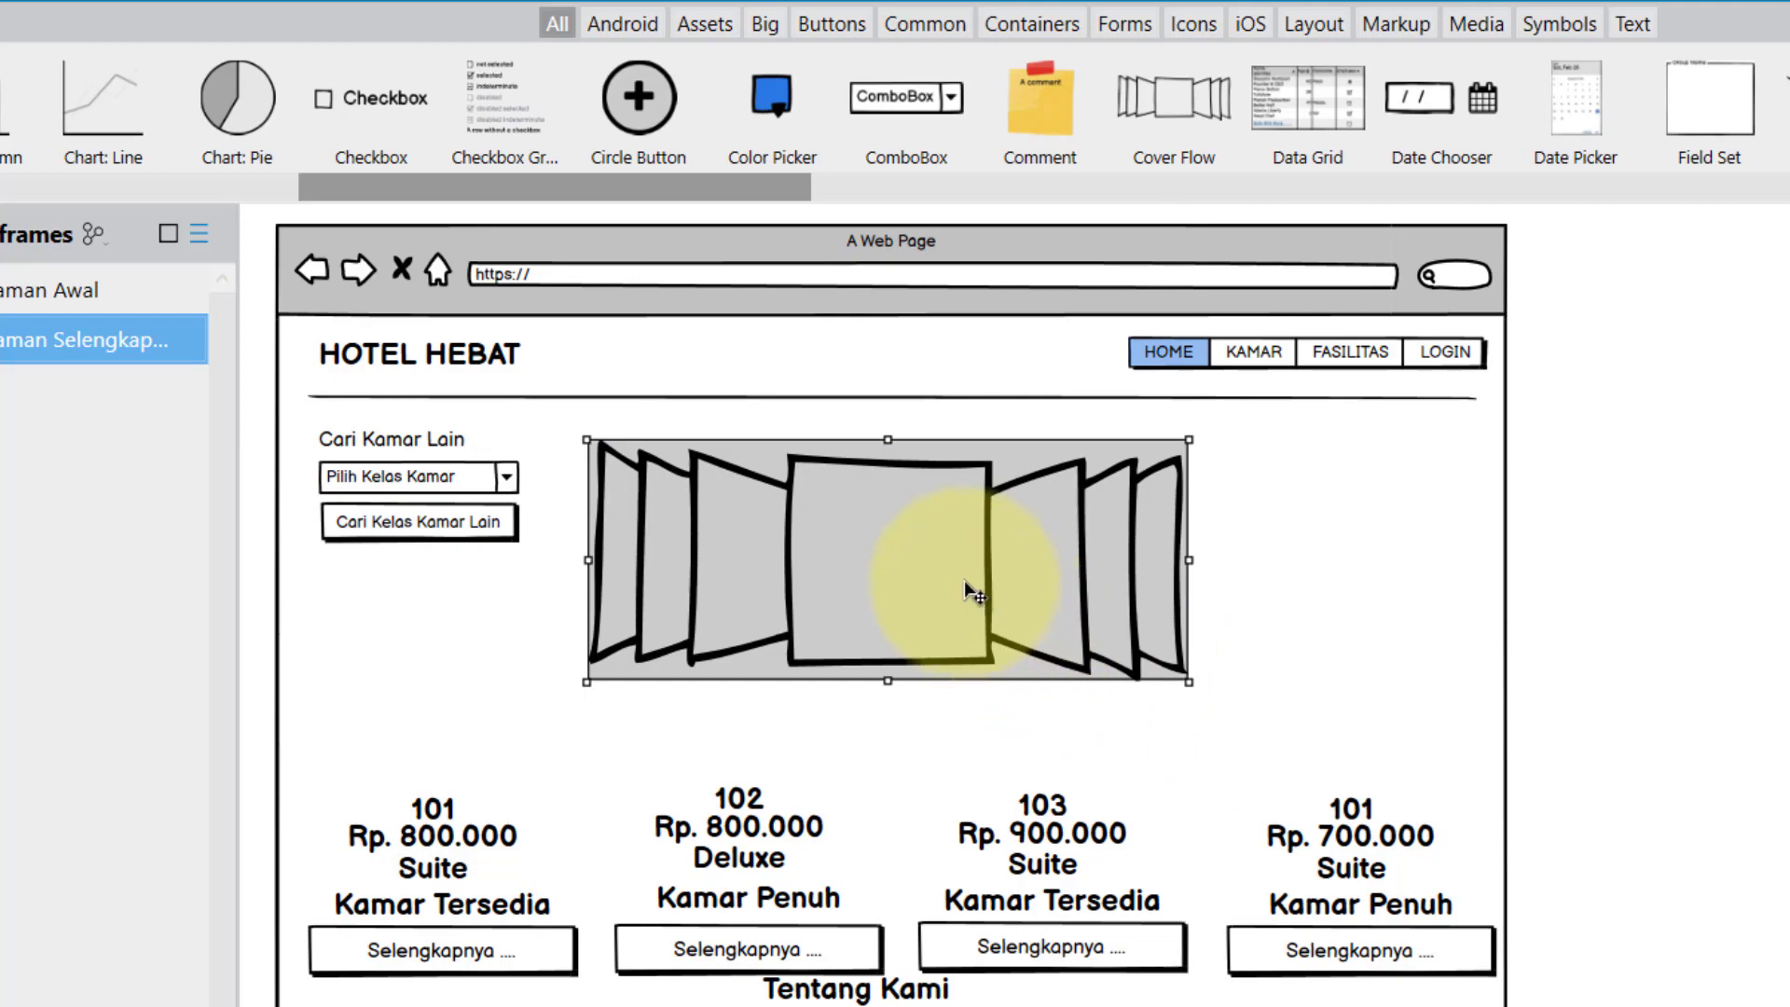
{"action": "left_click_drag", "start_coordinate": [960, 578], "coordinate": [959, 582]}
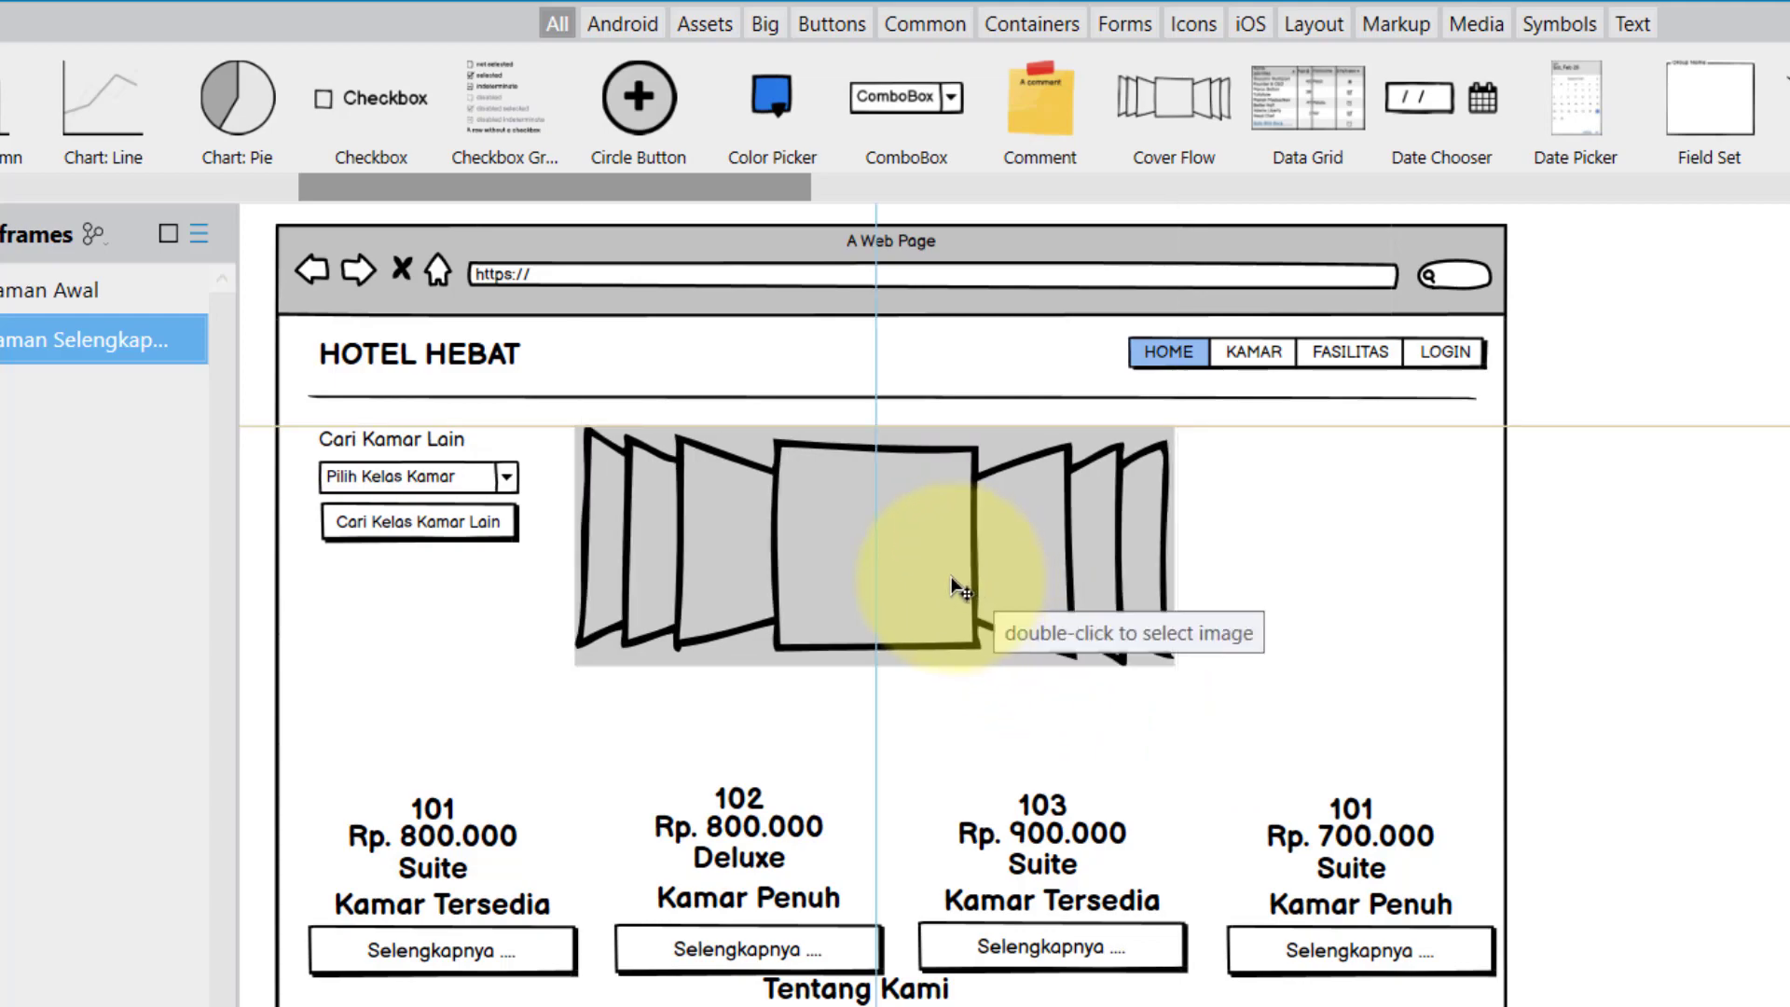
{"action": "left_click", "coordinate": [1286, 579]}
{"action": "left_click", "coordinate": [912, 575]}
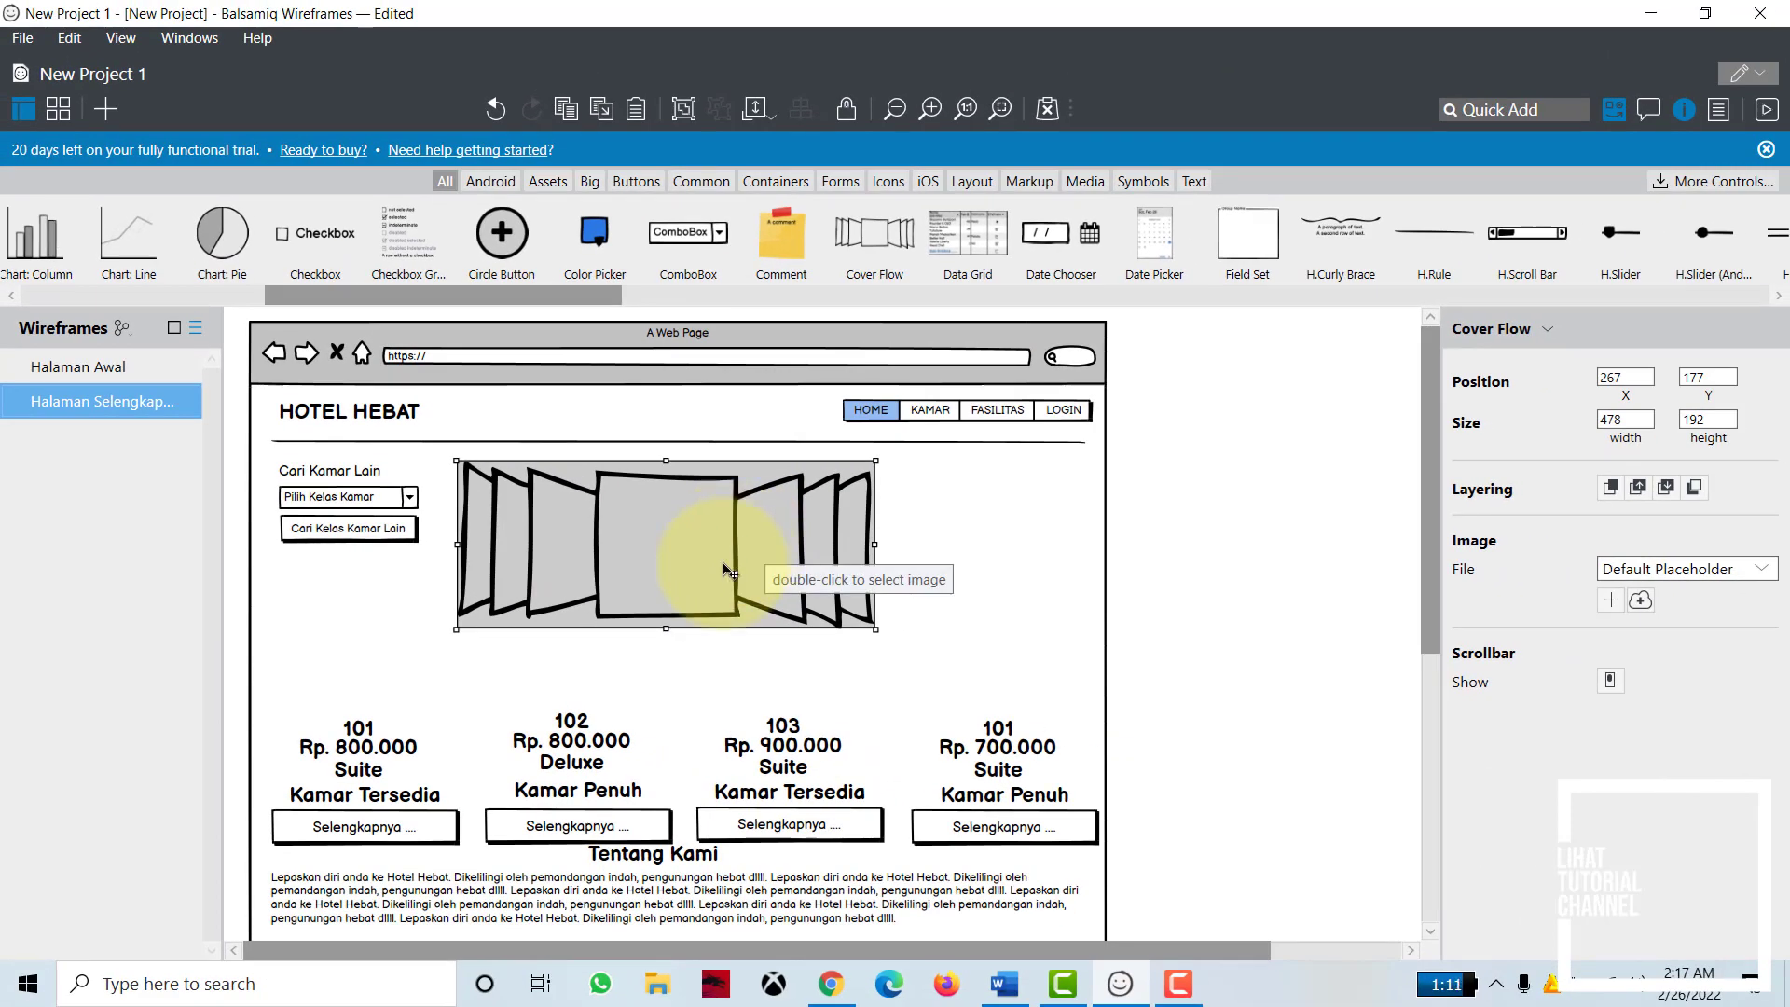
{"action": "left_click", "coordinate": [1168, 570]}
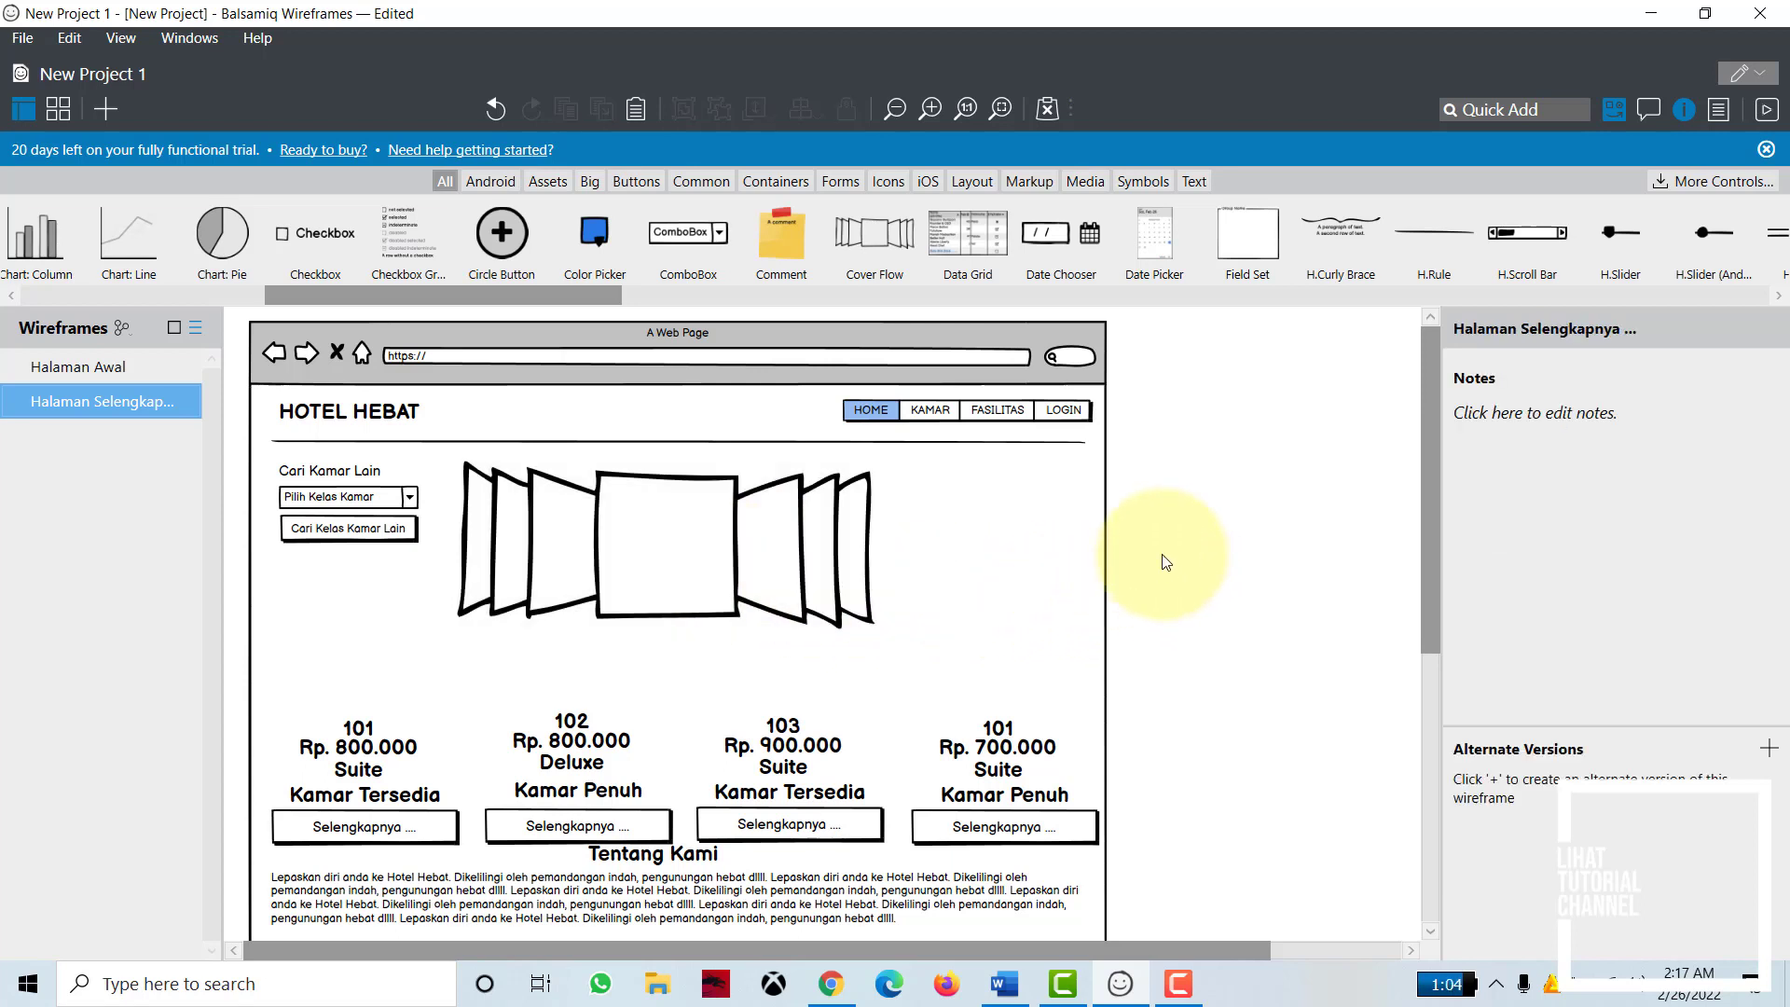
Step: Add an Image placeholder inside the Cover Flow's central panel and enlarge it to about 133 × 136 to fill the panel
{"action": "left_click", "coordinate": [1766, 297]}
{"action": "left_click", "coordinate": [1768, 300]}
{"action": "left_click", "coordinate": [1770, 300]}
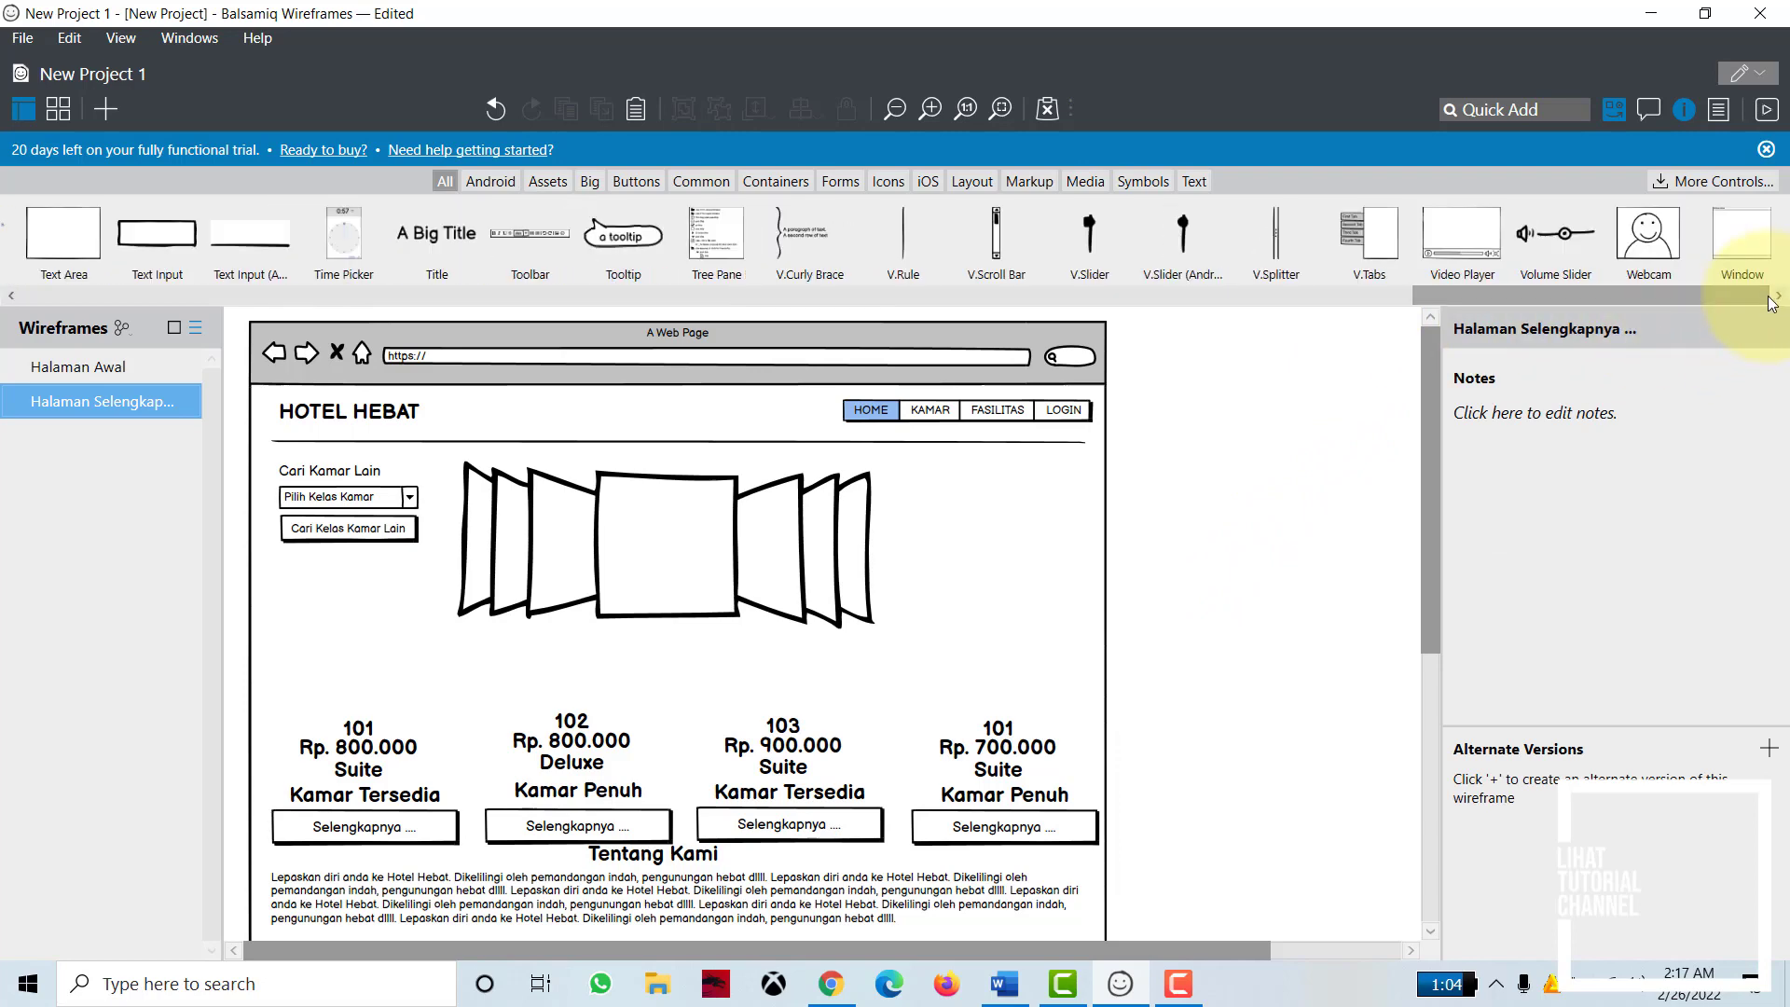
{"action": "left_click_drag", "start_coordinate": [1720, 294], "coordinate": [787, 372]}
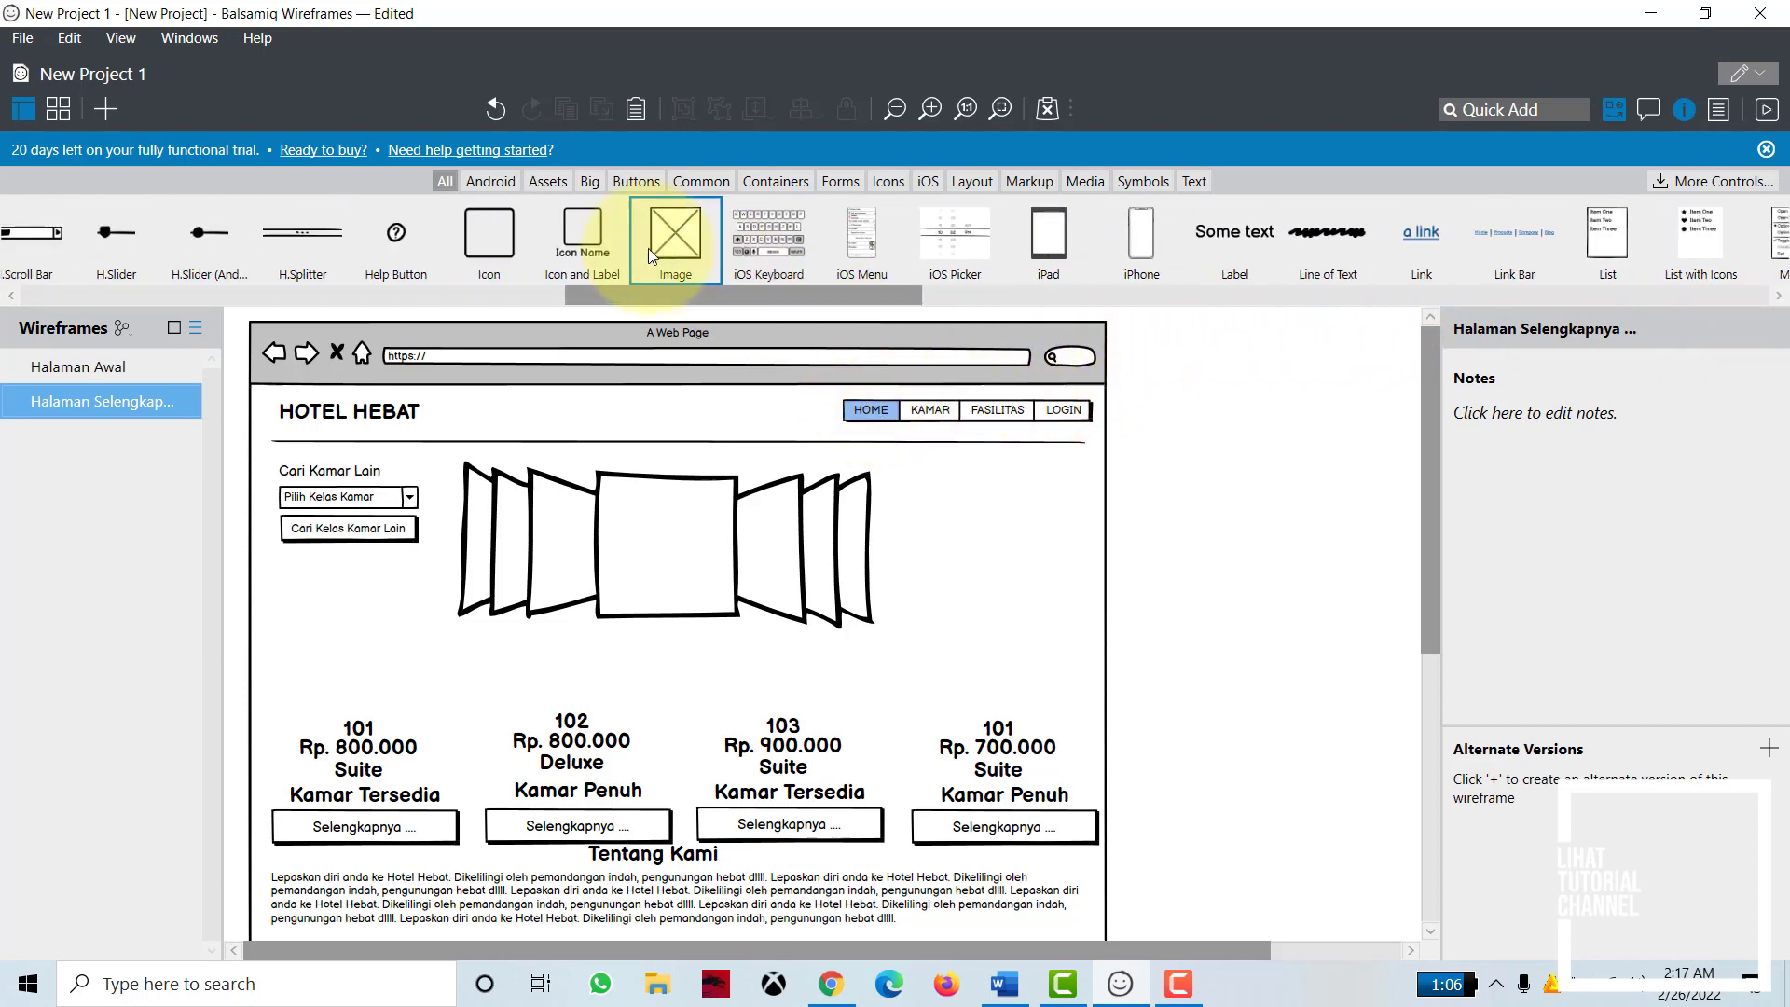
{"action": "left_click_drag", "start_coordinate": [674, 282], "coordinate": [657, 558]}
{"action": "left_click", "coordinate": [995, 688]}
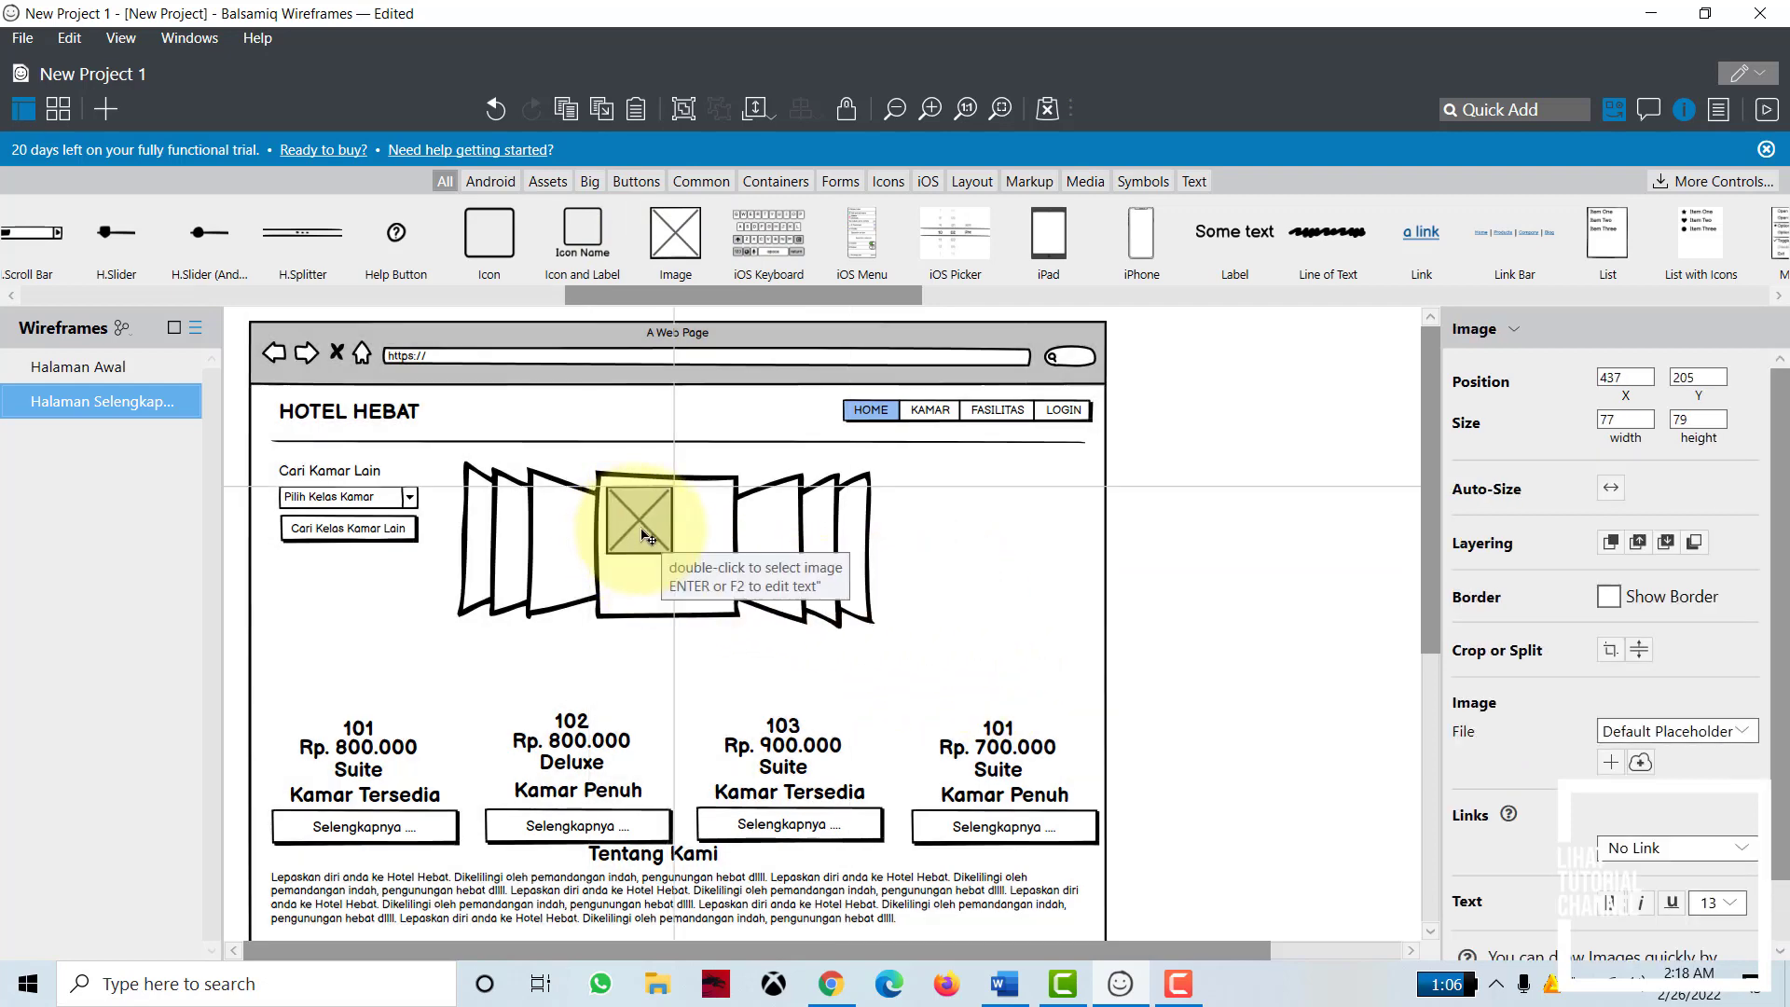
{"action": "left_click_drag", "start_coordinate": [673, 557], "coordinate": [721, 597]}
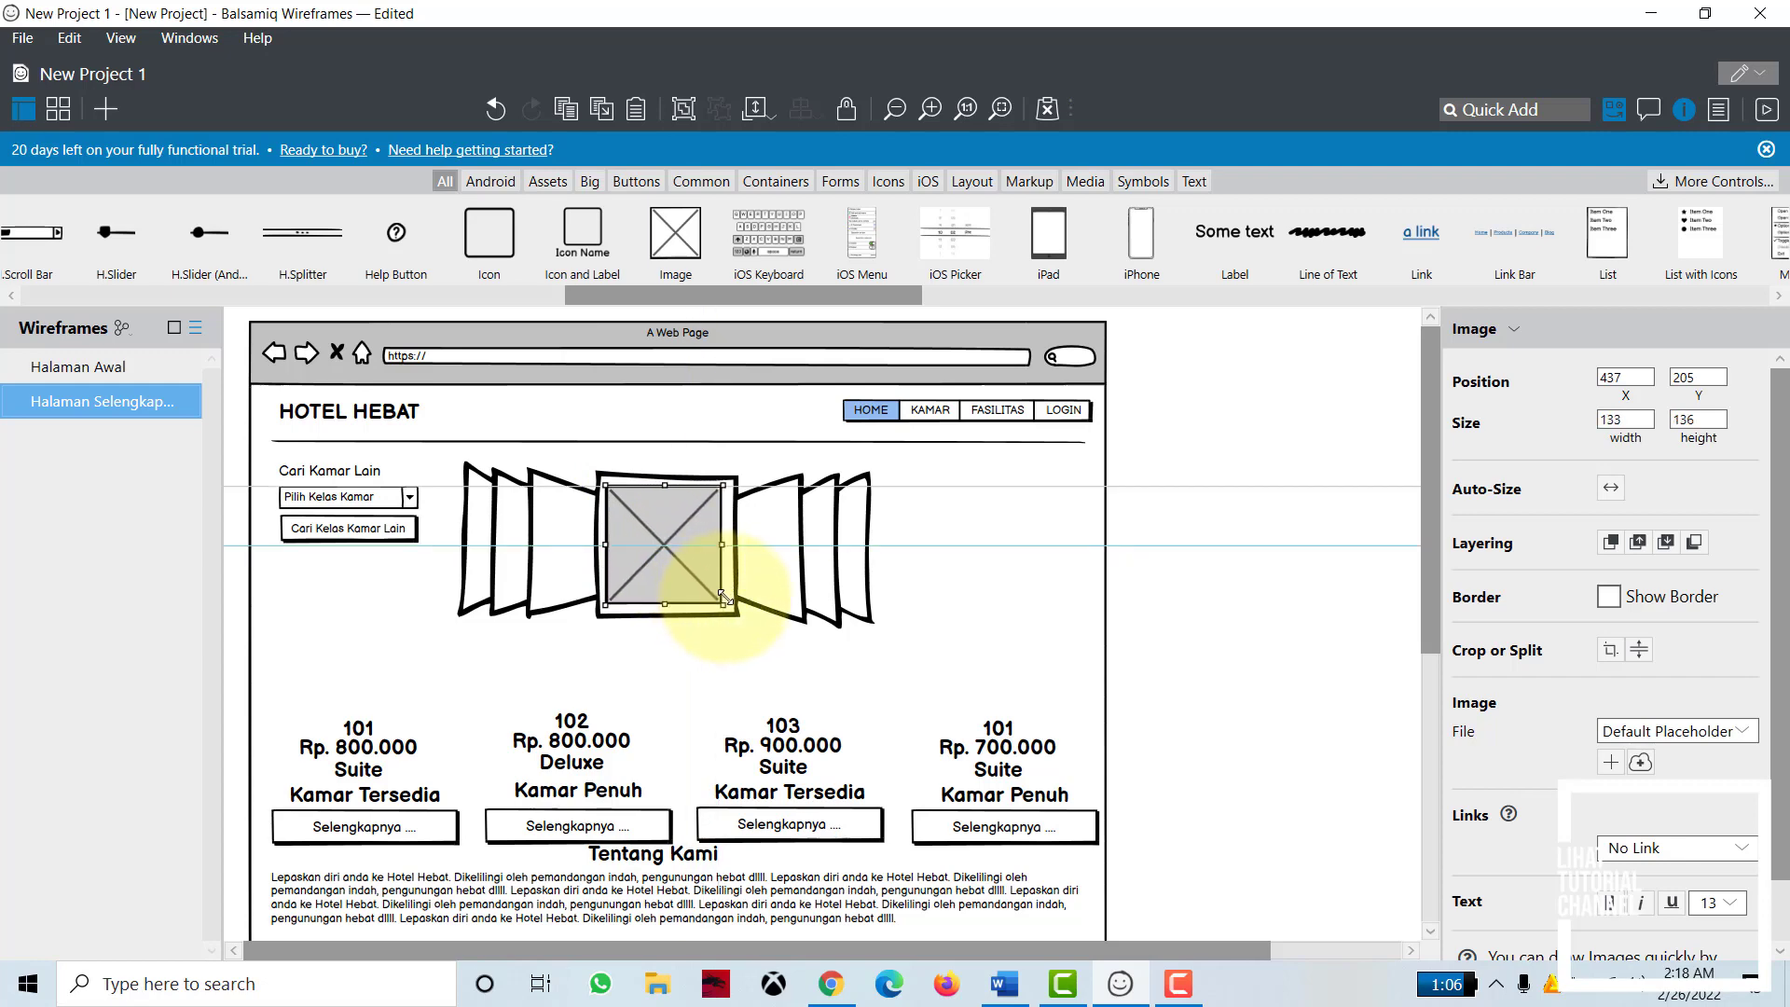
{"action": "left_click", "coordinate": [1272, 652]}
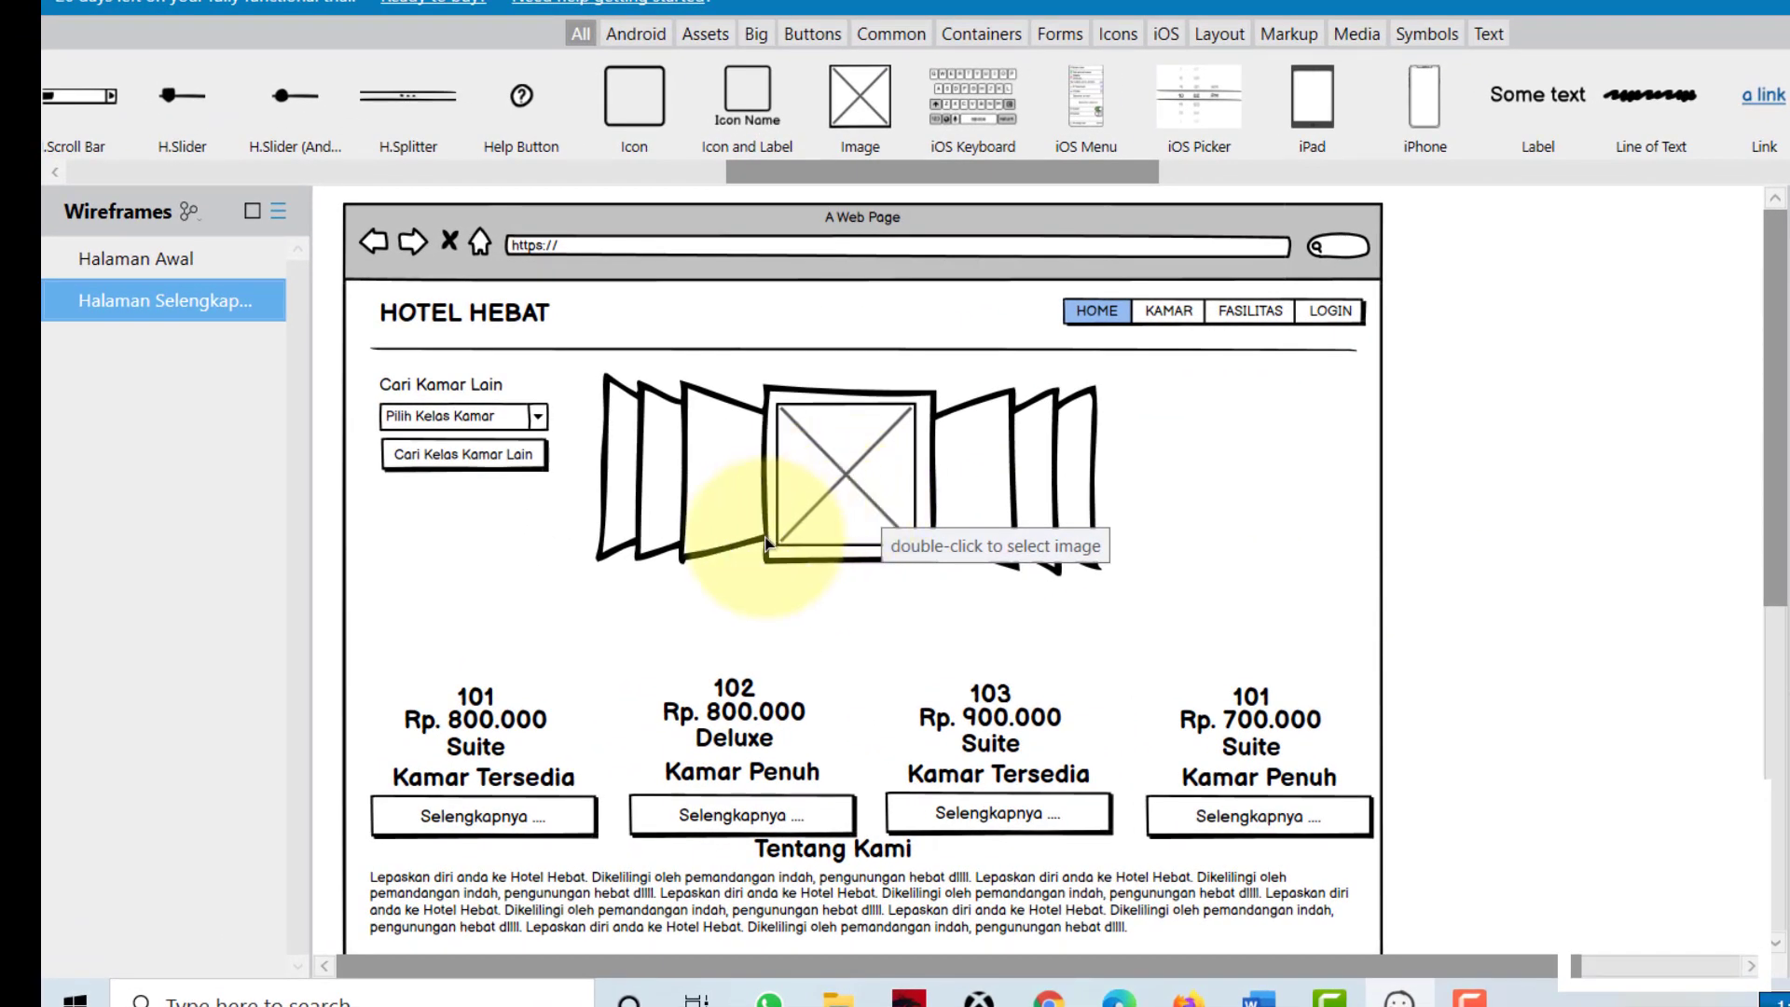
Step: Group the Image placeholder with the Cover Flow and move the group slightly down
{"action": "left_click", "coordinate": [713, 498]}
{"action": "right_click", "coordinate": [716, 499]}
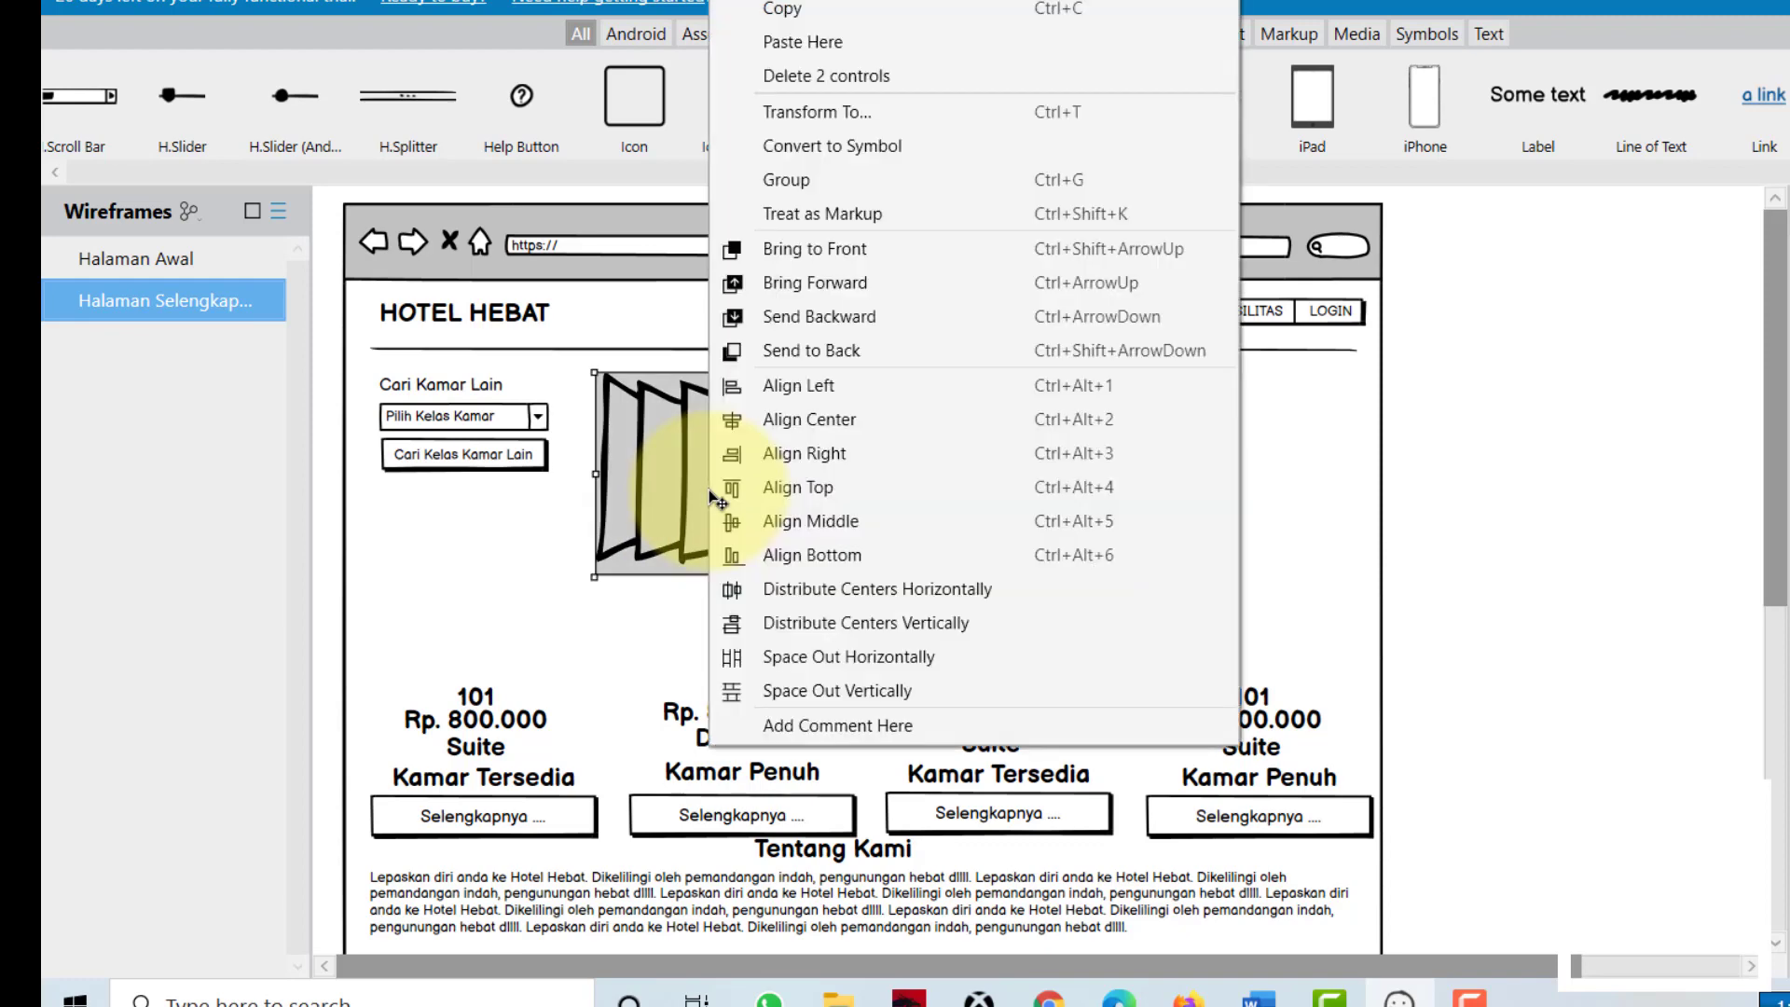
{"action": "left_click", "coordinate": [847, 179]}
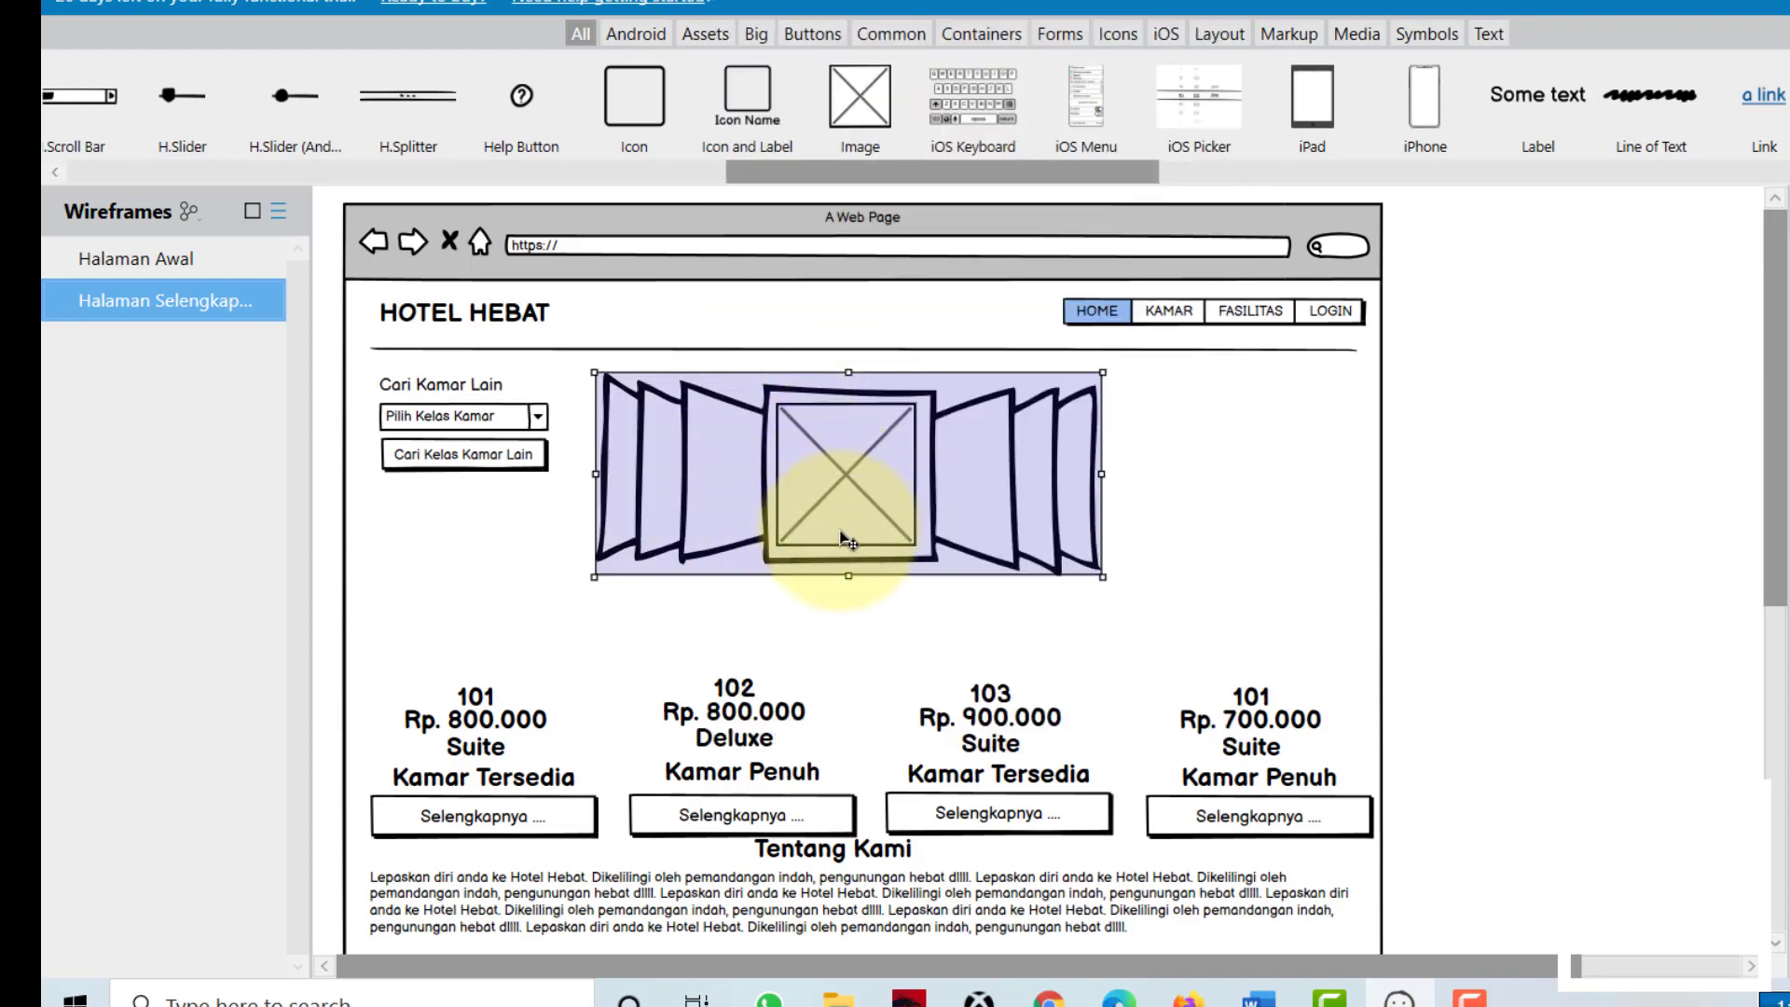
{"action": "left_click_drag", "start_coordinate": [842, 539], "coordinate": [841, 569]}
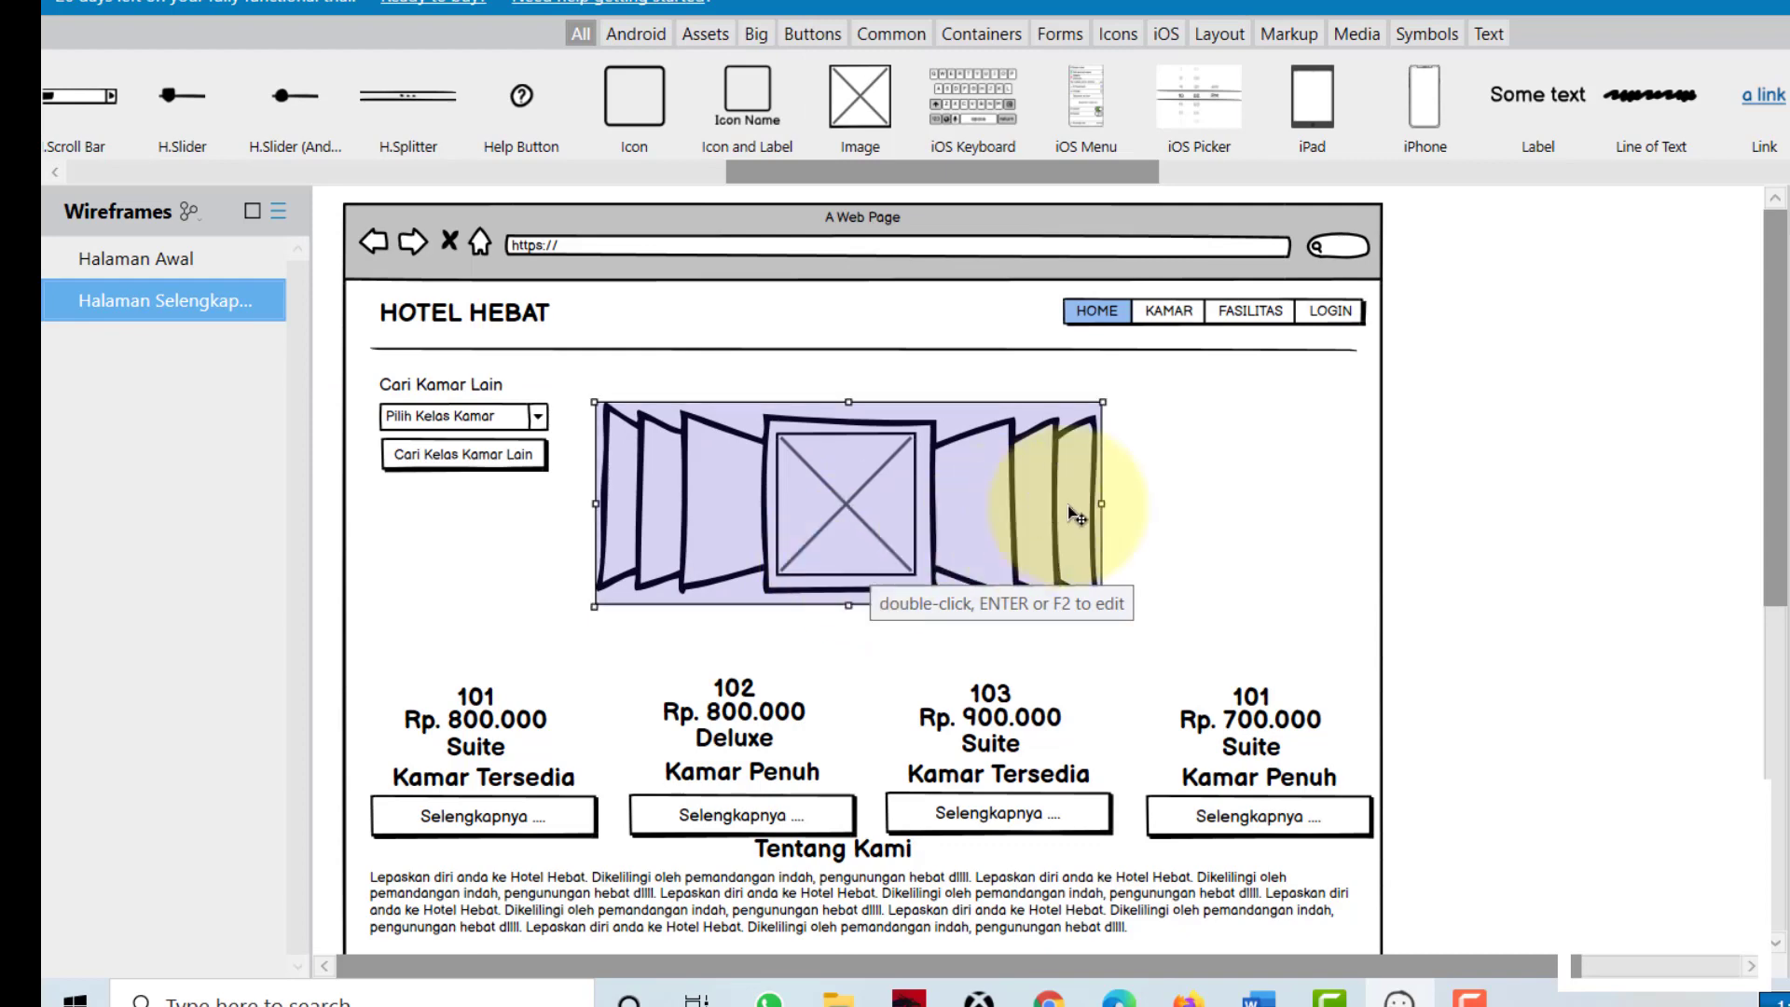
{"action": "left_click", "coordinate": [1162, 491]}
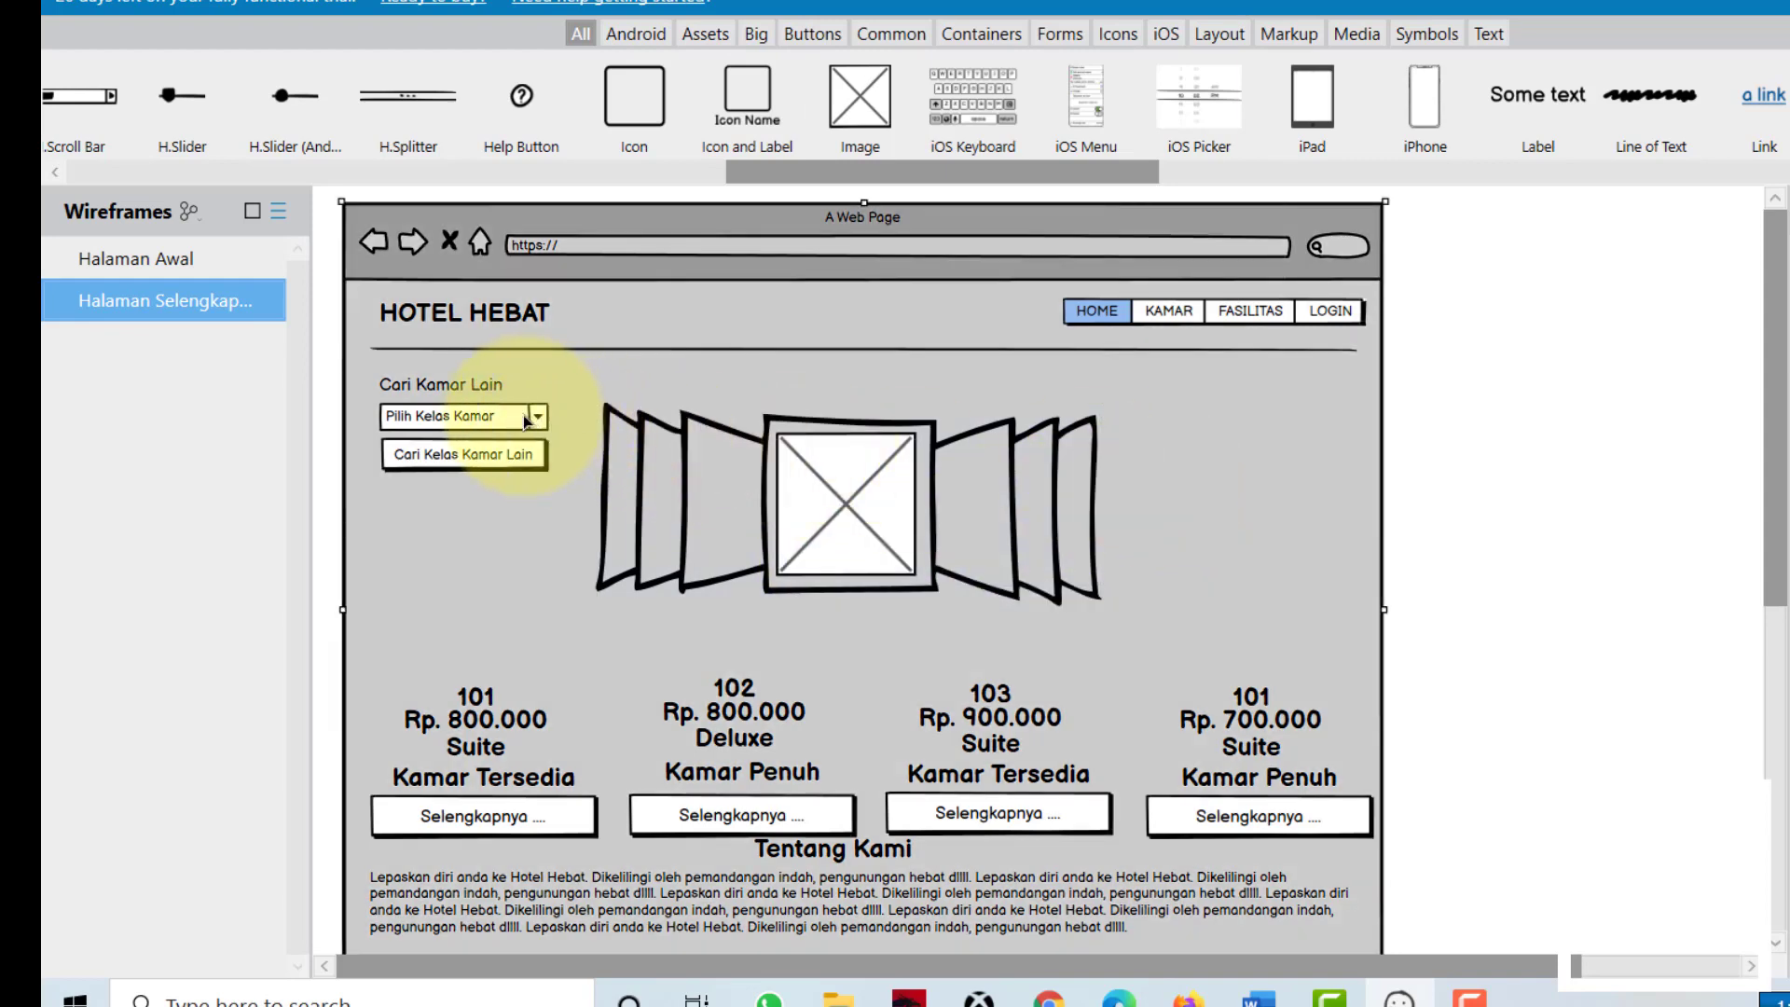
Step: Nudge the divider line down to just above the Cari Kamar Lain label
{"action": "left_click_drag", "start_coordinate": [529, 349], "coordinate": [533, 354]}
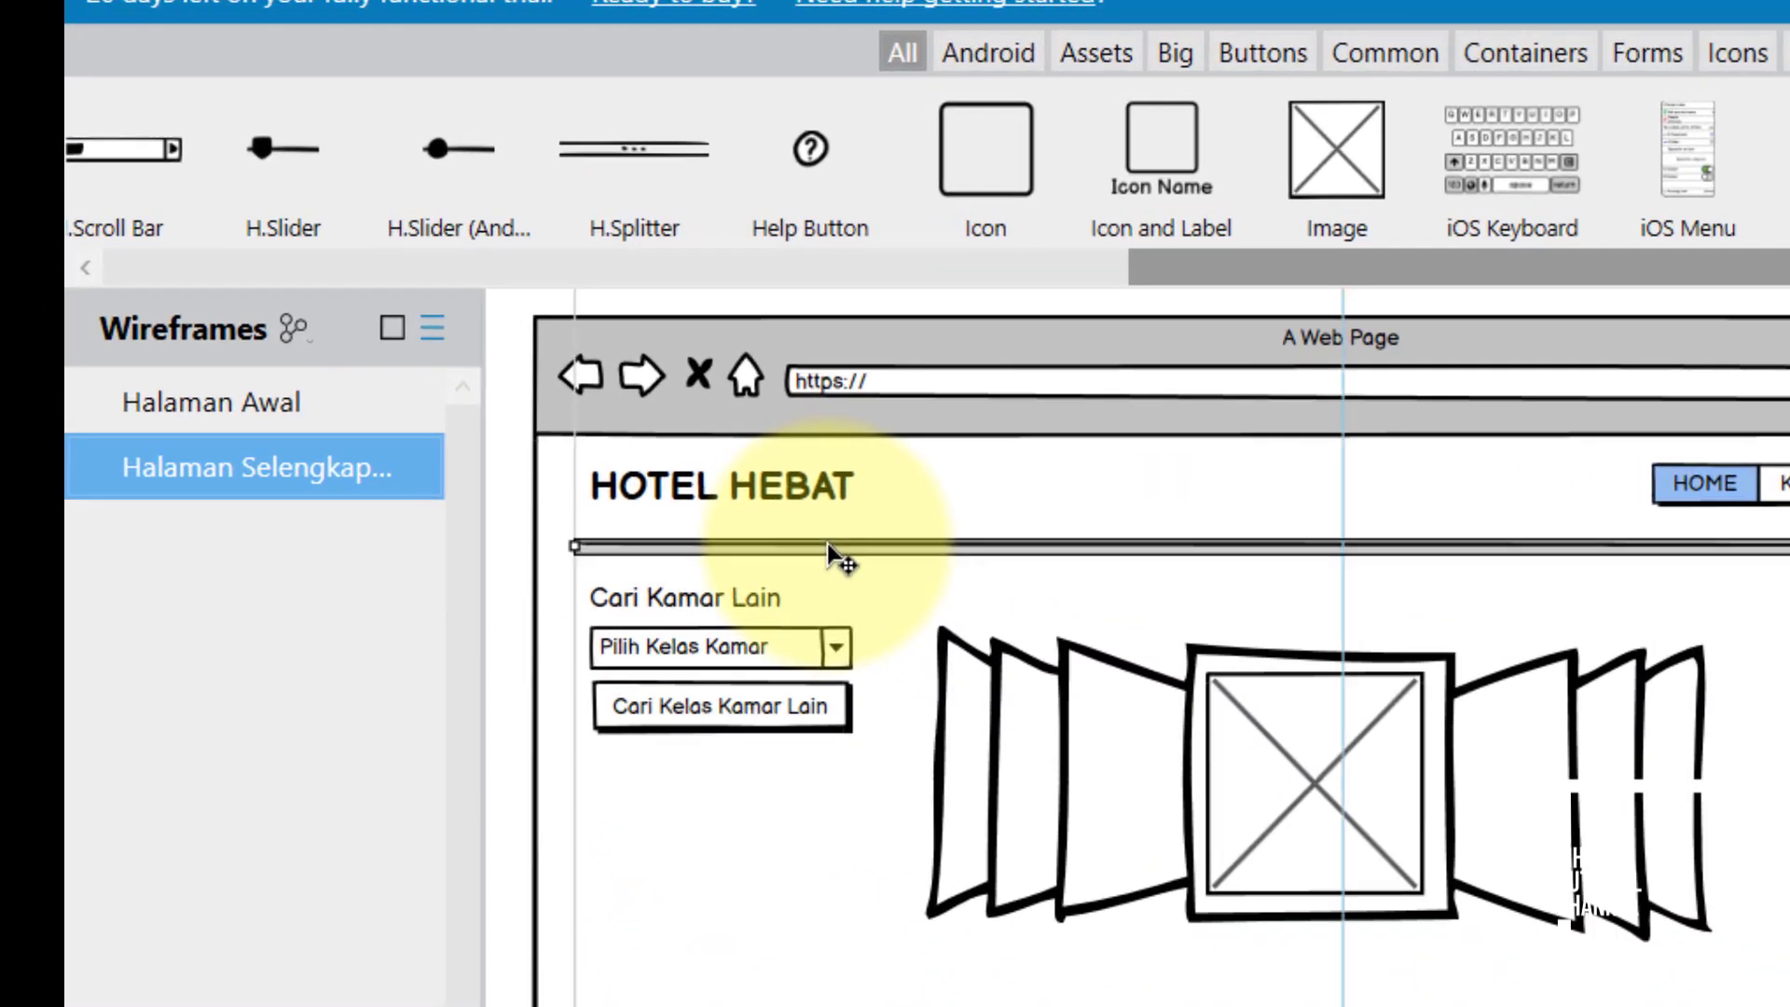
{"action": "key", "text": "Down"}
{"action": "key", "text": "Down"}
{"action": "key", "text": "Down"}
{"action": "key", "text": "Down"}
{"action": "key", "text": "Down"}
{"action": "key", "text": "Down"}
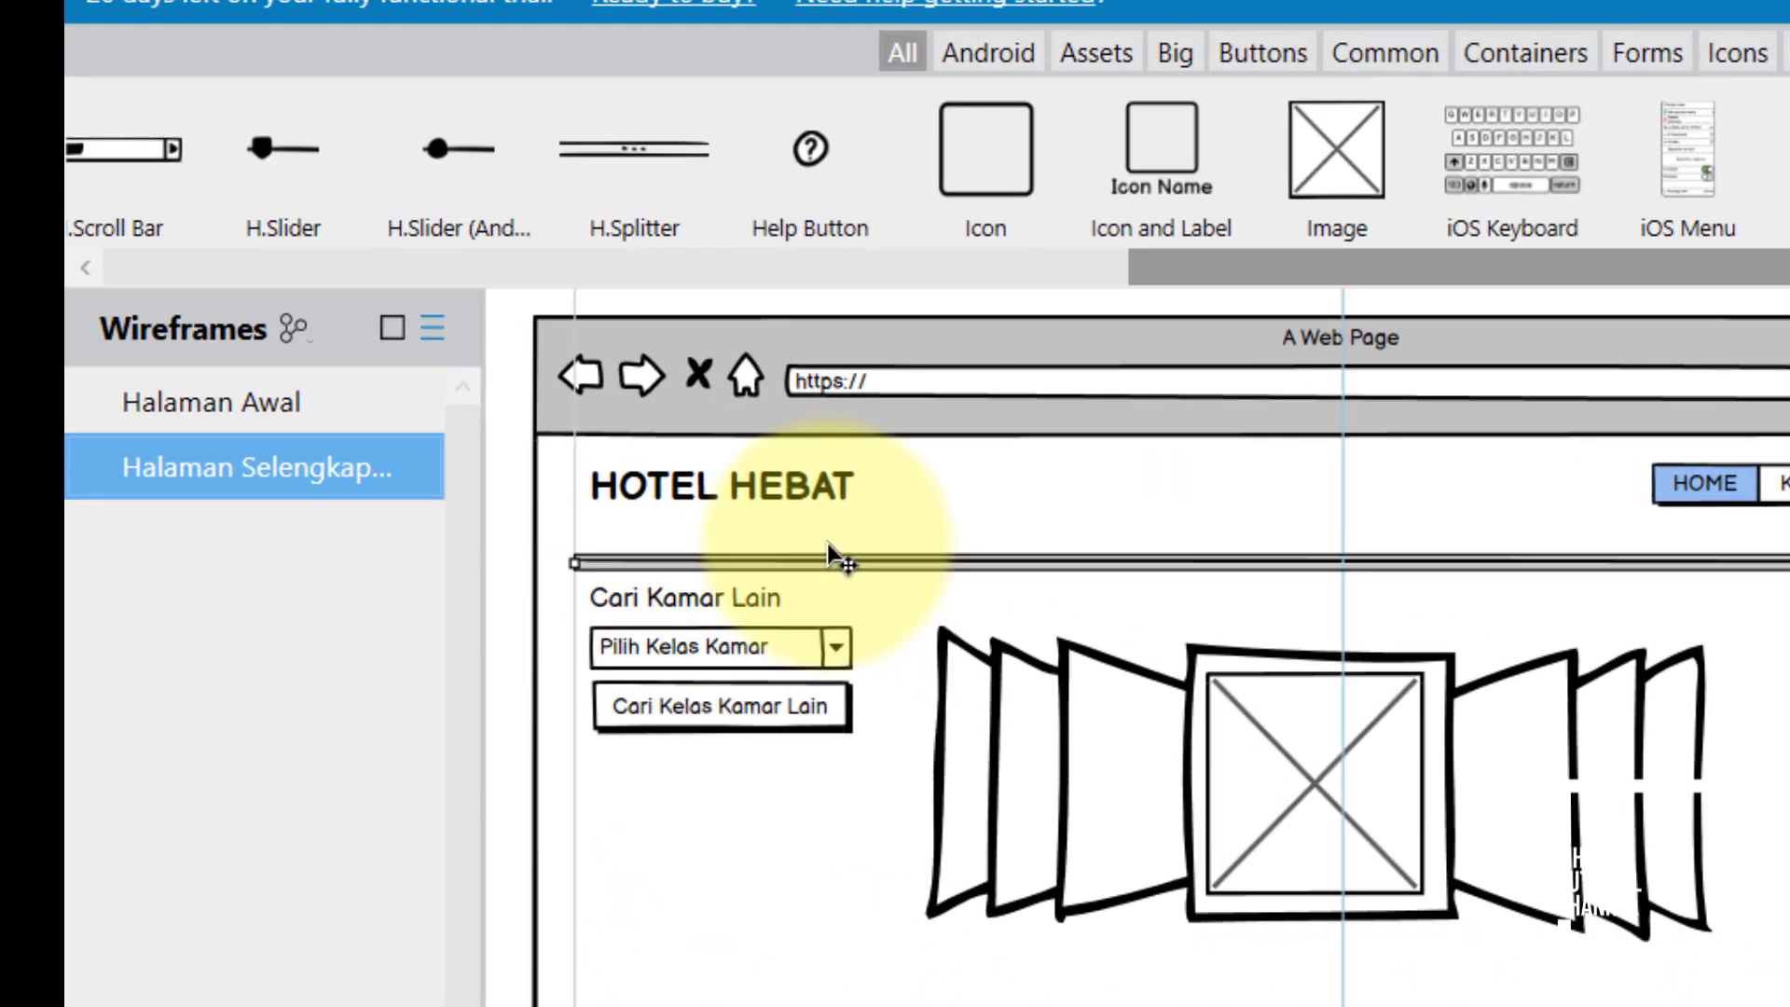
Step: Duplicate the Cari Kamar Lain label and place the copy directly below the HOTEL HEBAT heading, above the divider line
{"action": "left_click", "coordinate": [697, 487]}
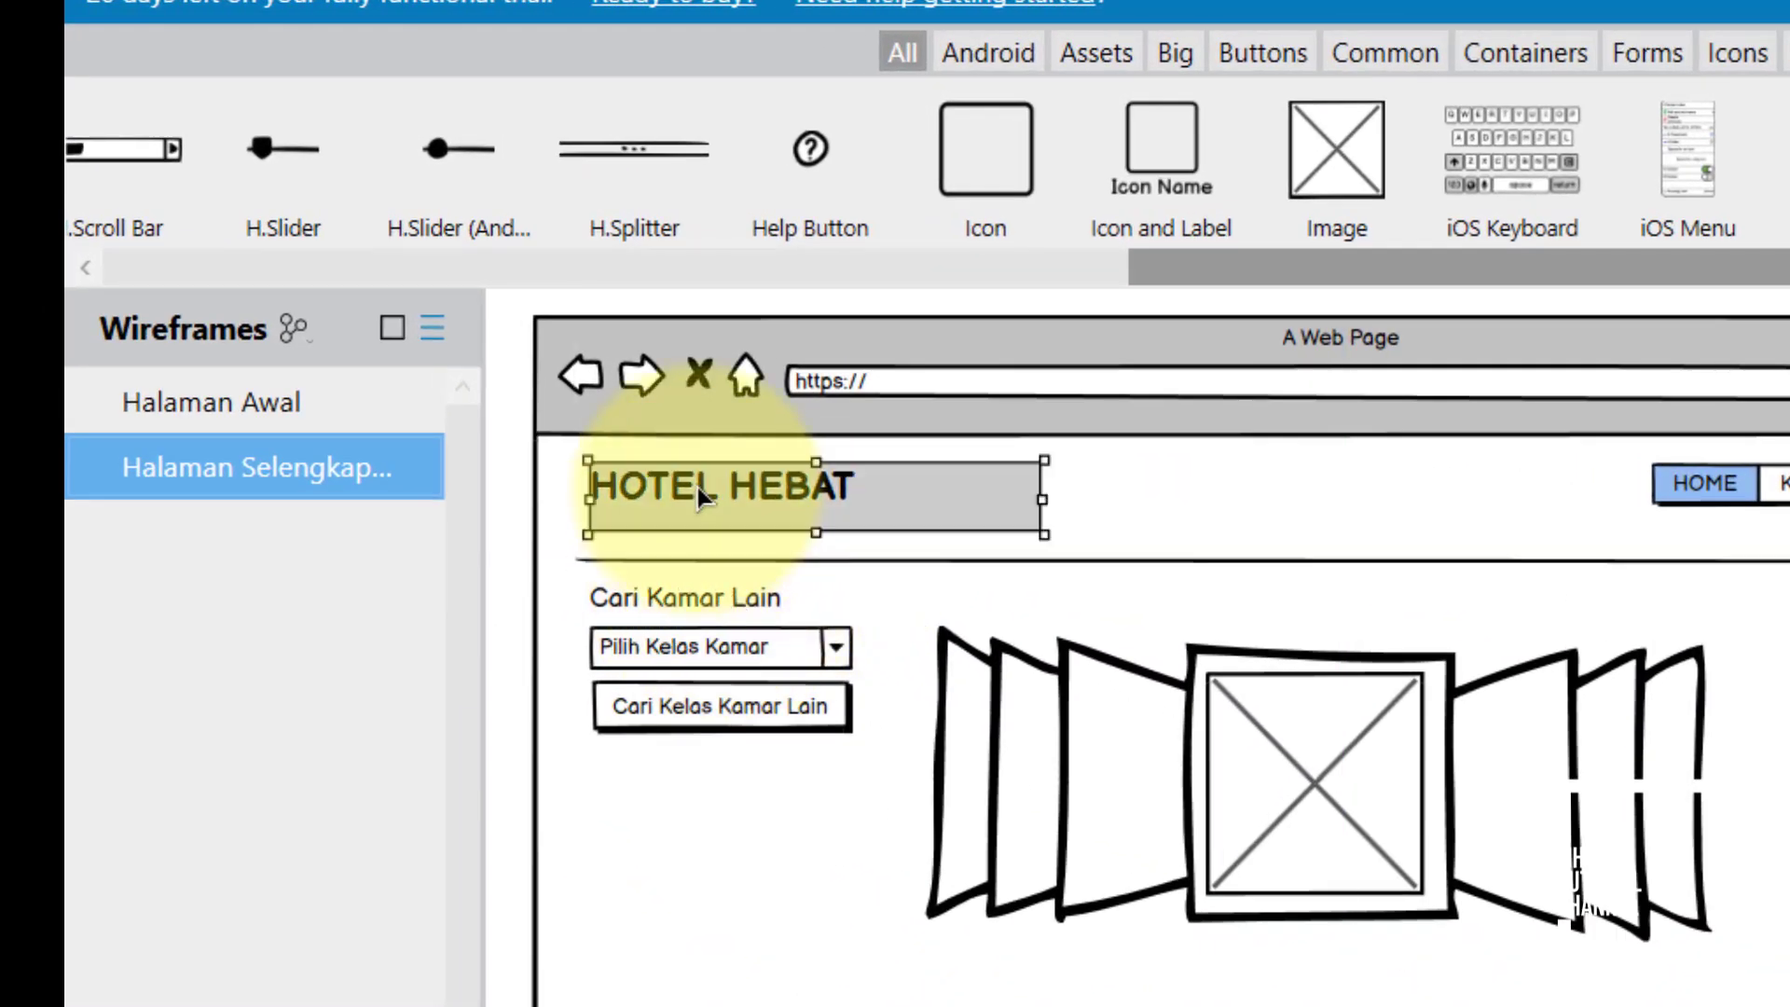
{"action": "left_click", "coordinate": [690, 604]}
{"action": "right_click", "coordinate": [690, 596]}
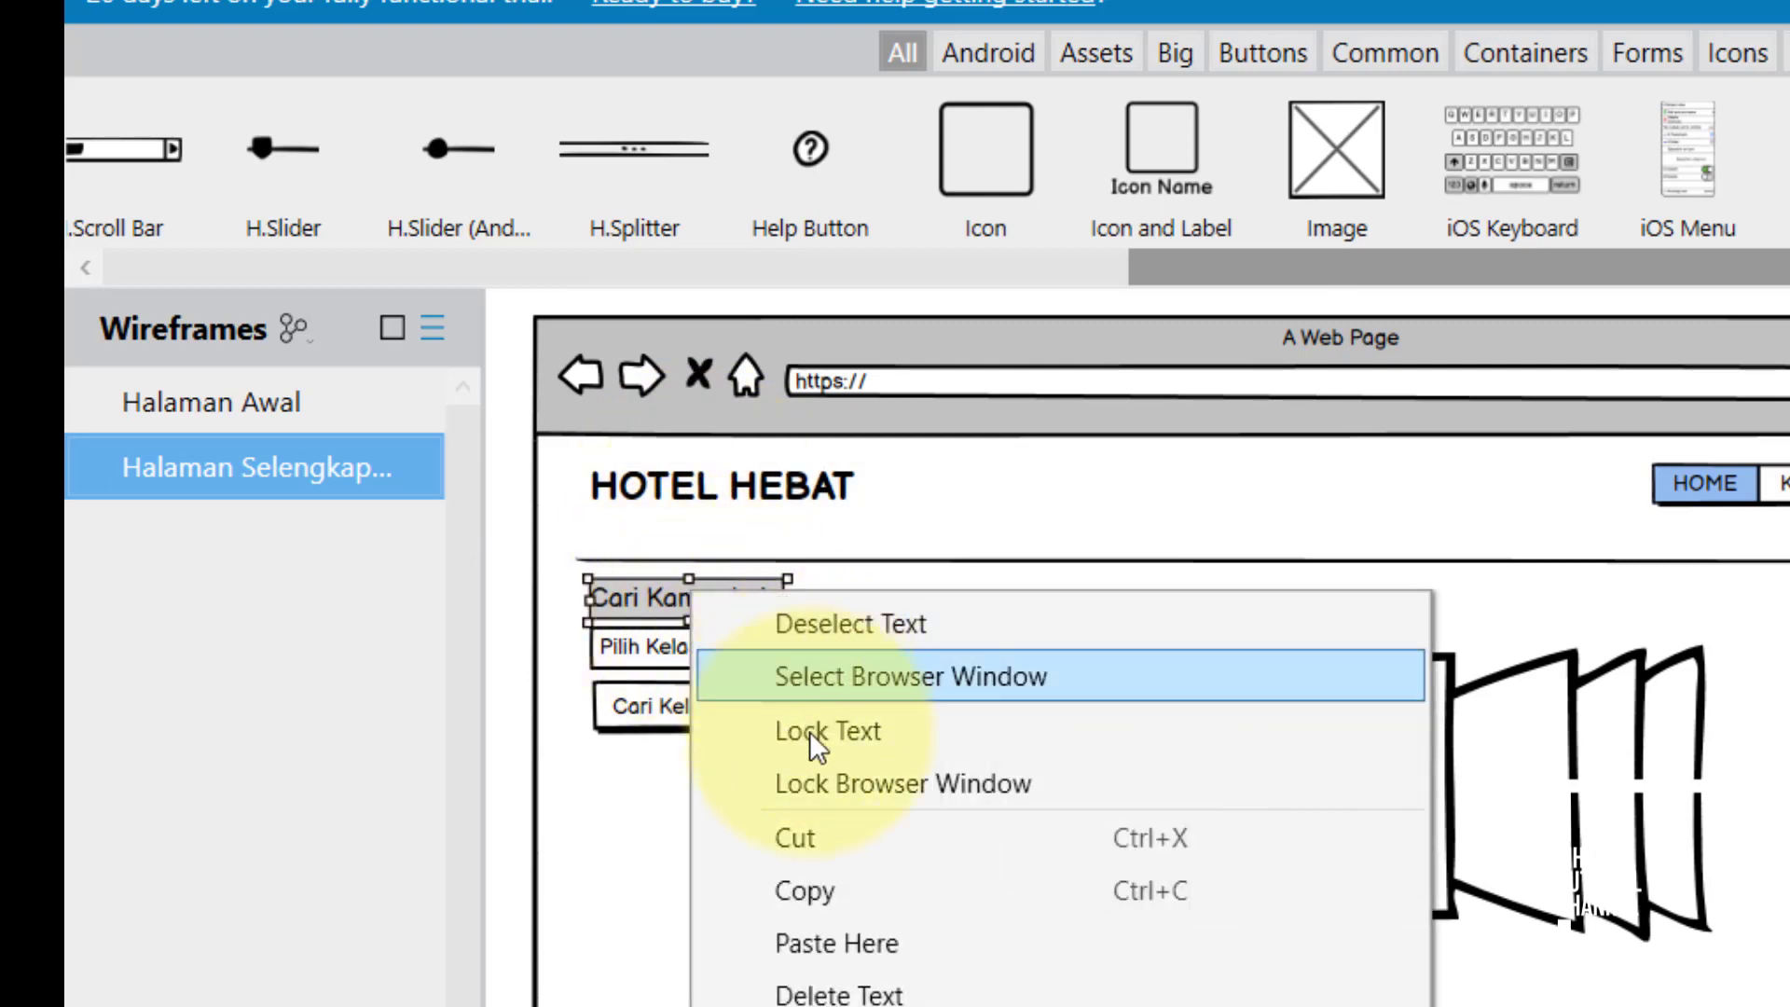
{"action": "left_click", "coordinate": [817, 891]}
{"action": "left_click", "coordinate": [617, 807]}
{"action": "right_click", "coordinate": [617, 807]}
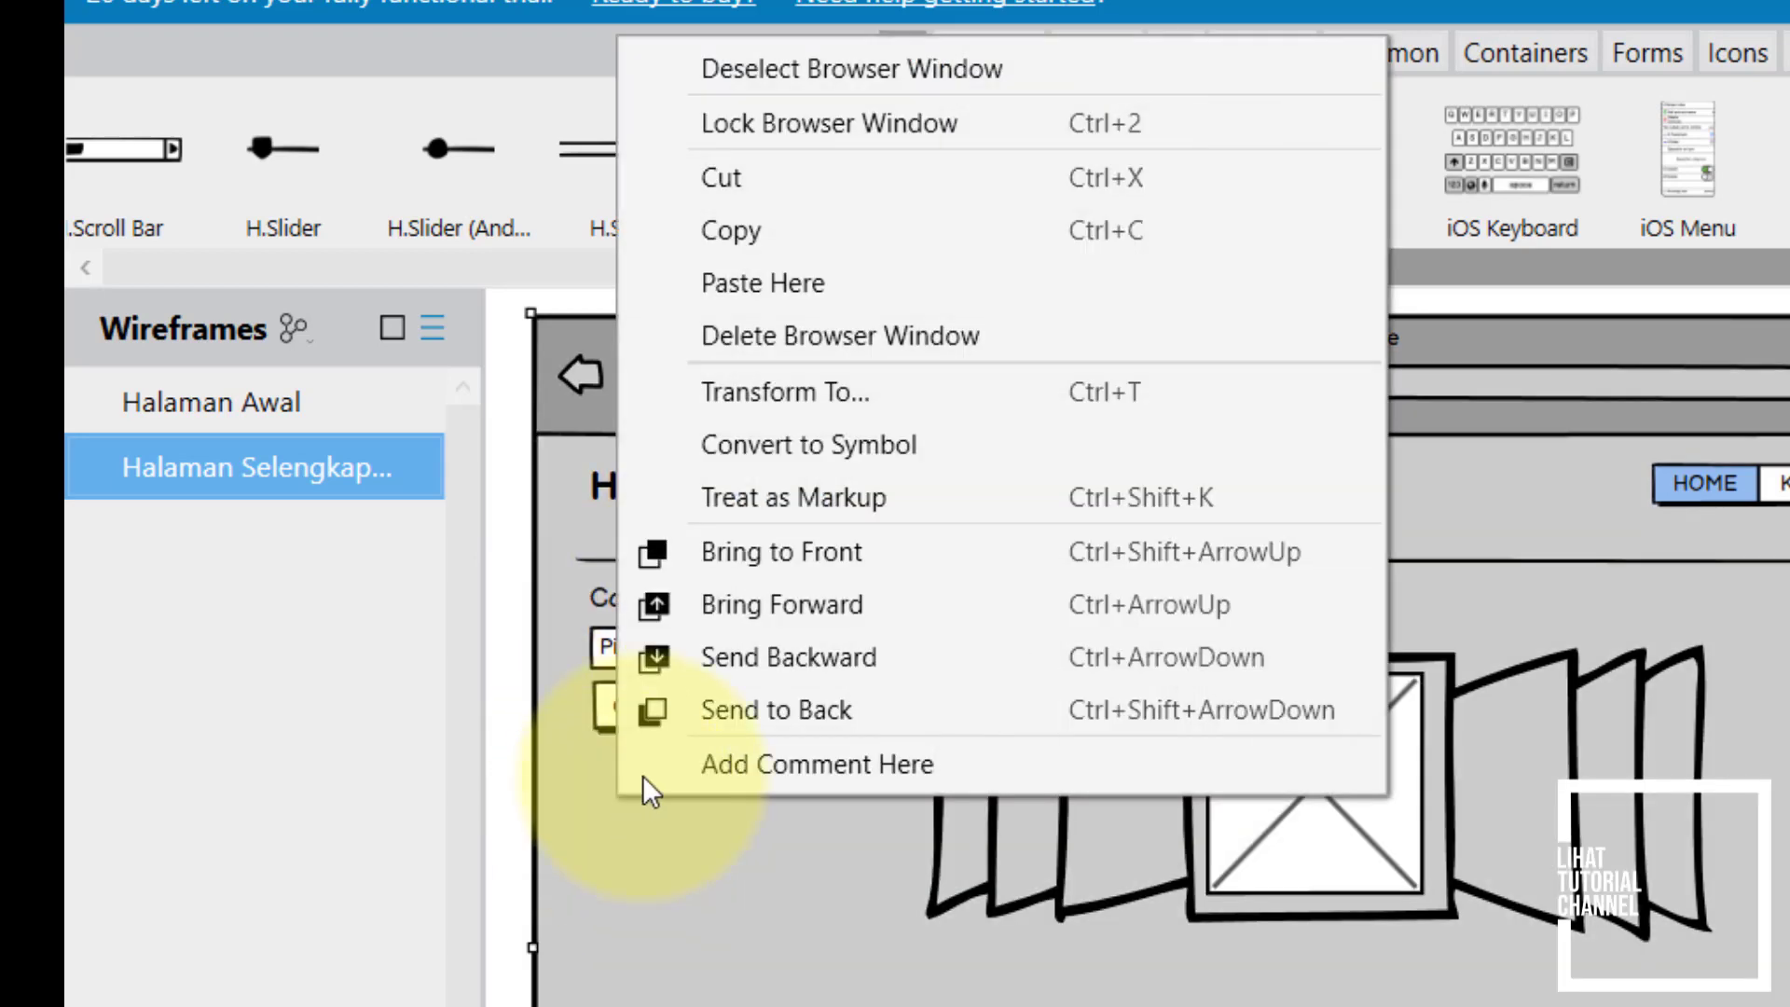
{"action": "left_click", "coordinate": [762, 283]}
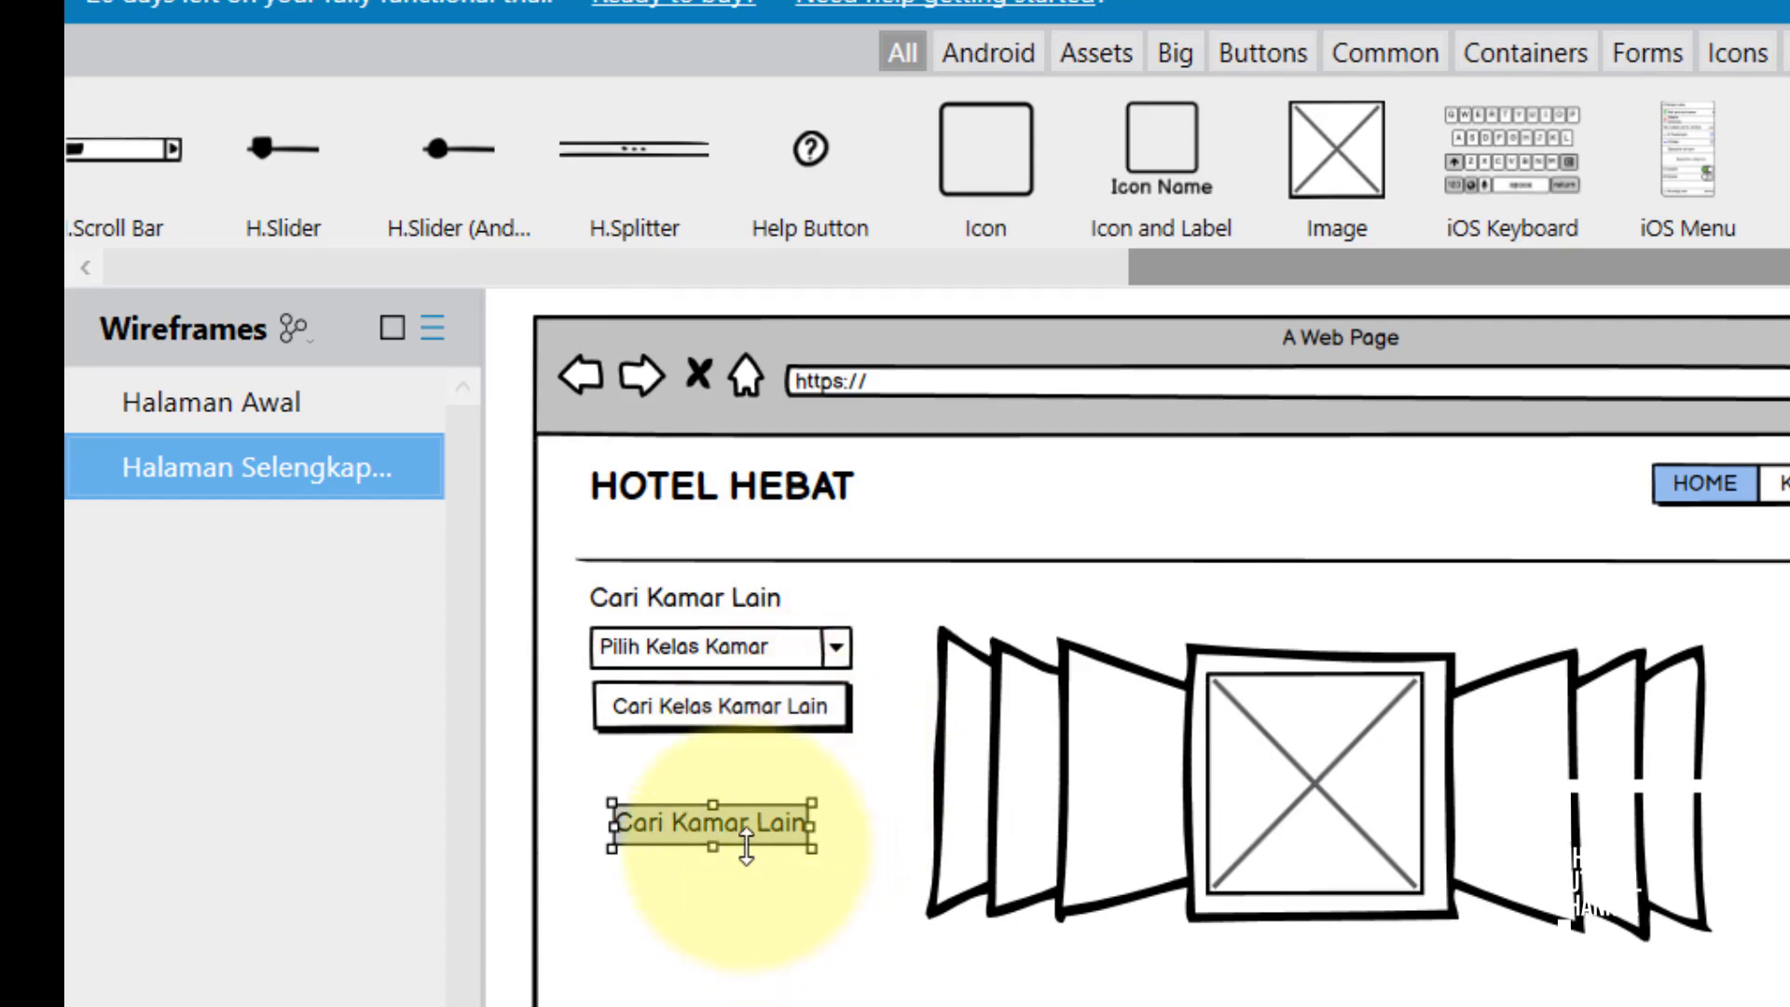
{"action": "left_click_drag", "start_coordinate": [734, 826], "coordinate": [708, 543]}
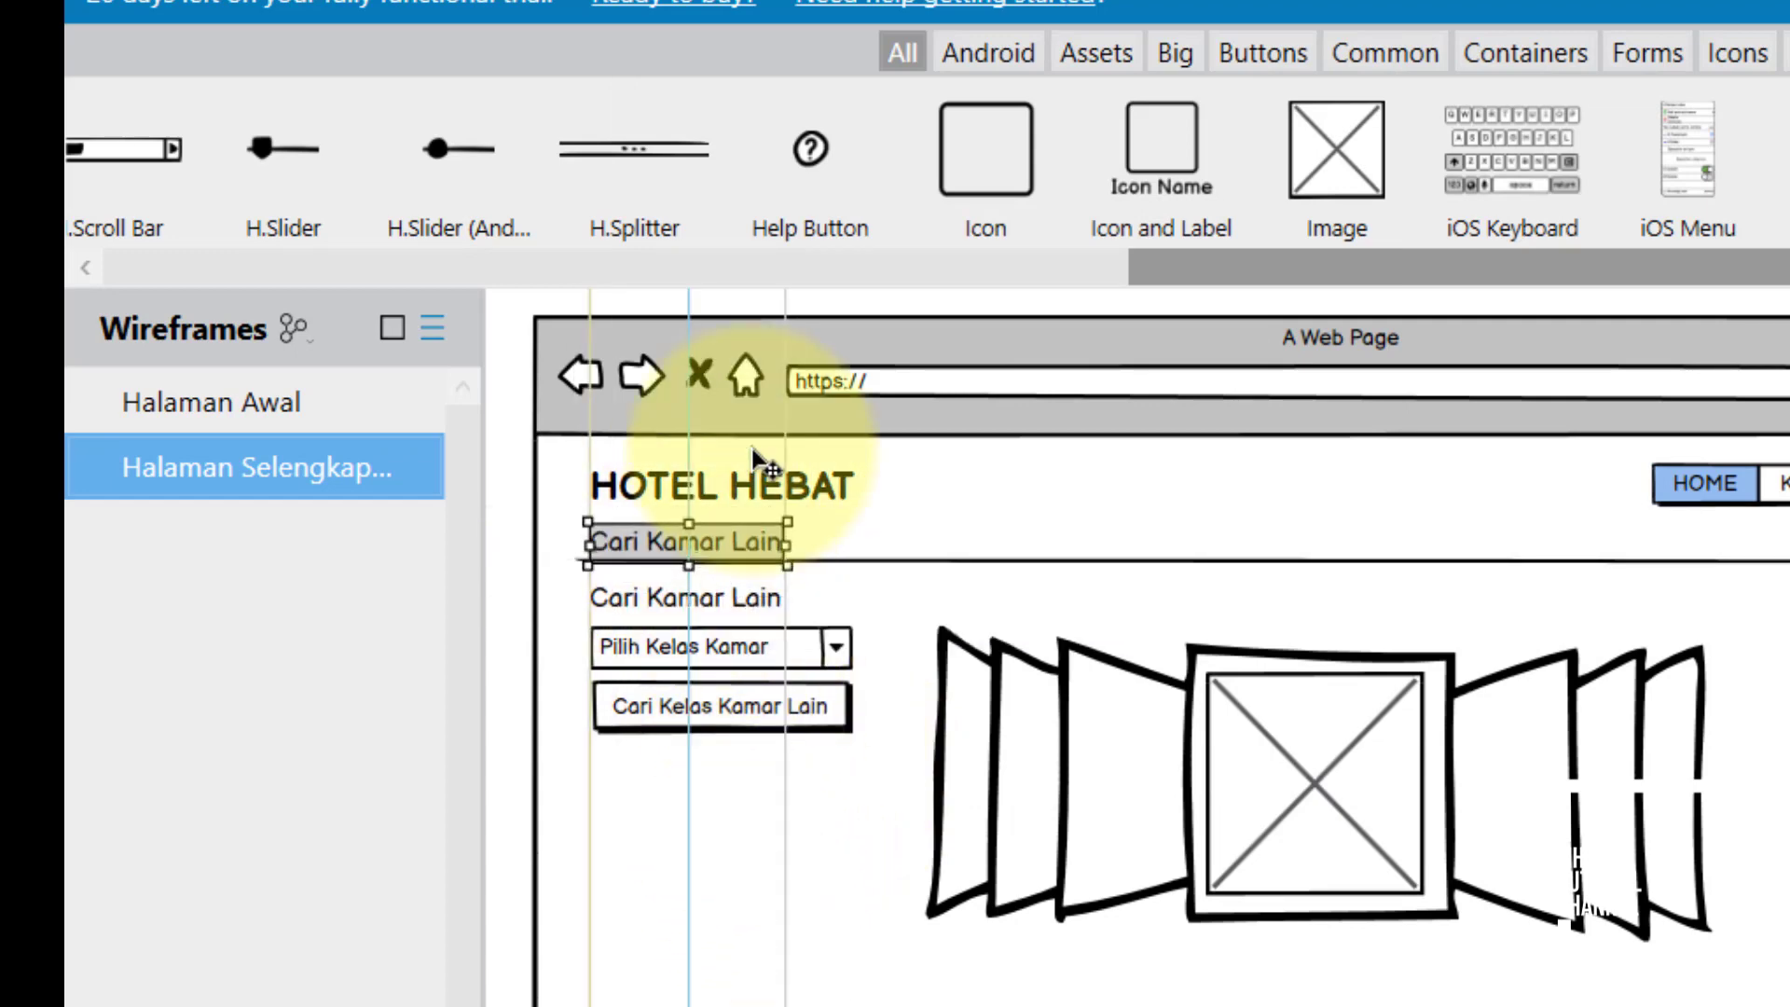
Step: Change the copied label's text below the HOTEL HEBAT heading to "Informasi Detail kamar"
{"action": "double_click", "coordinate": [651, 541]}
{"action": "type", "text": "Ifn"}
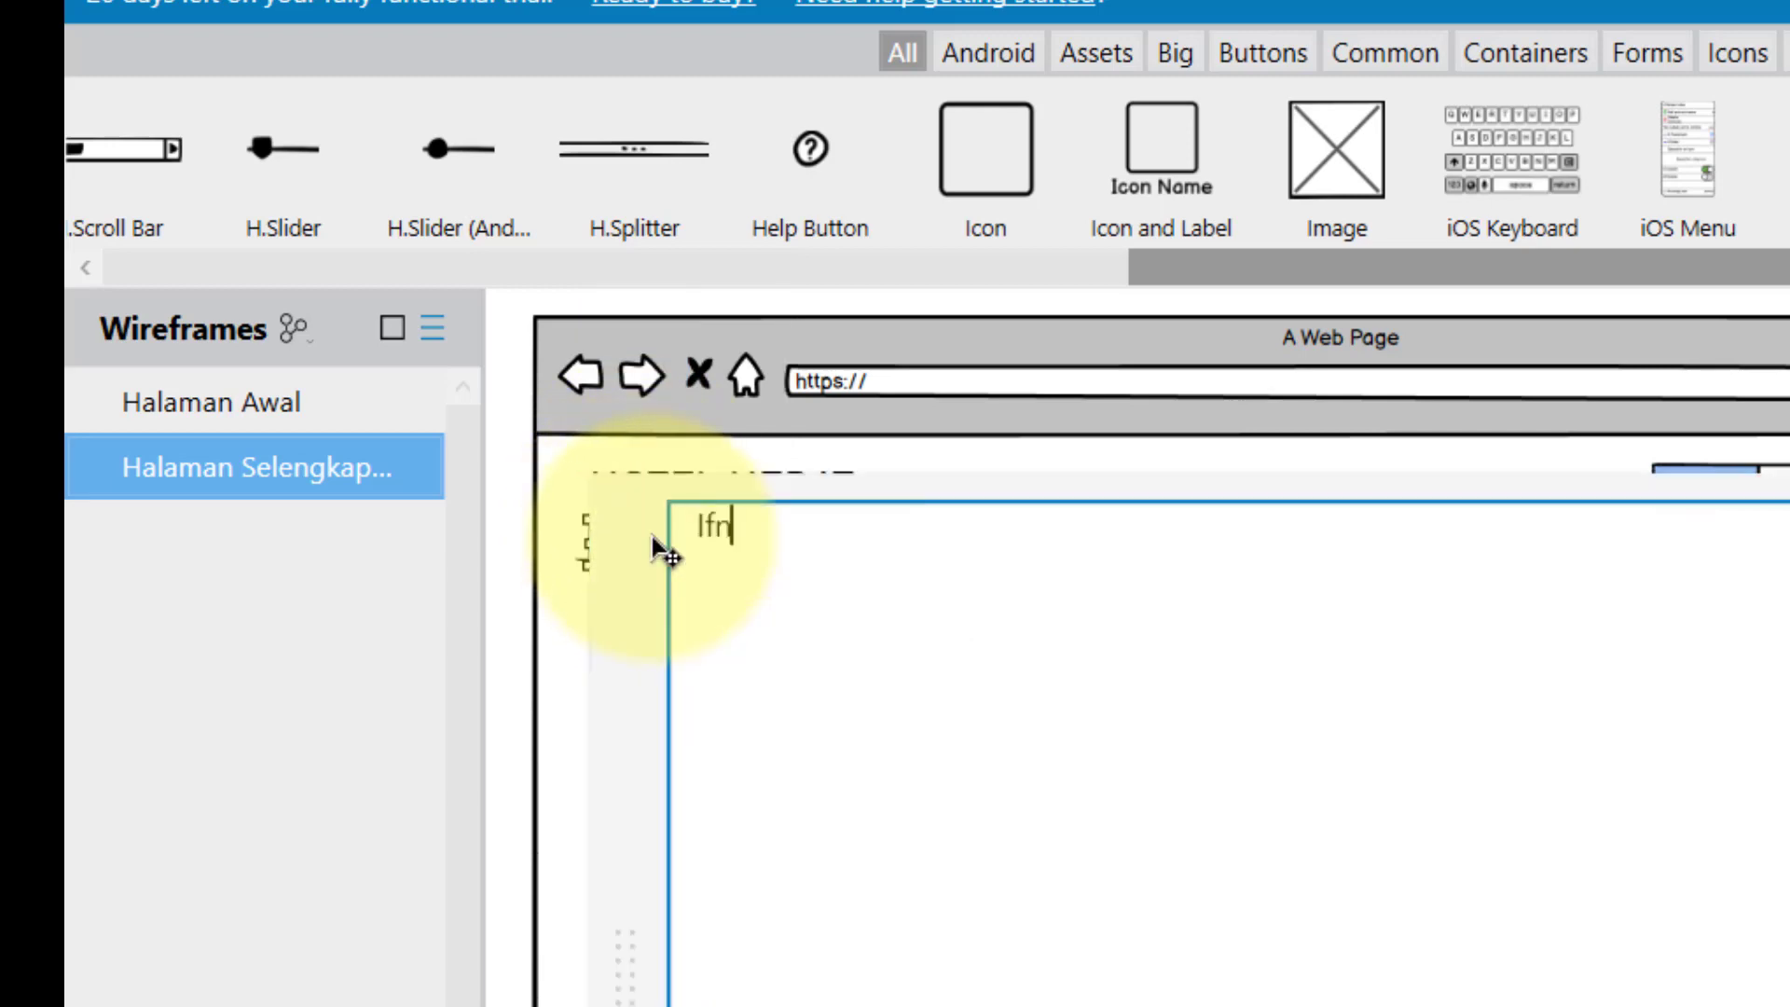
{"action": "key", "text": "BackSpace"}
{"action": "key", "text": "BackSpace"}
{"action": "type", "text": "nformasi Detail"}
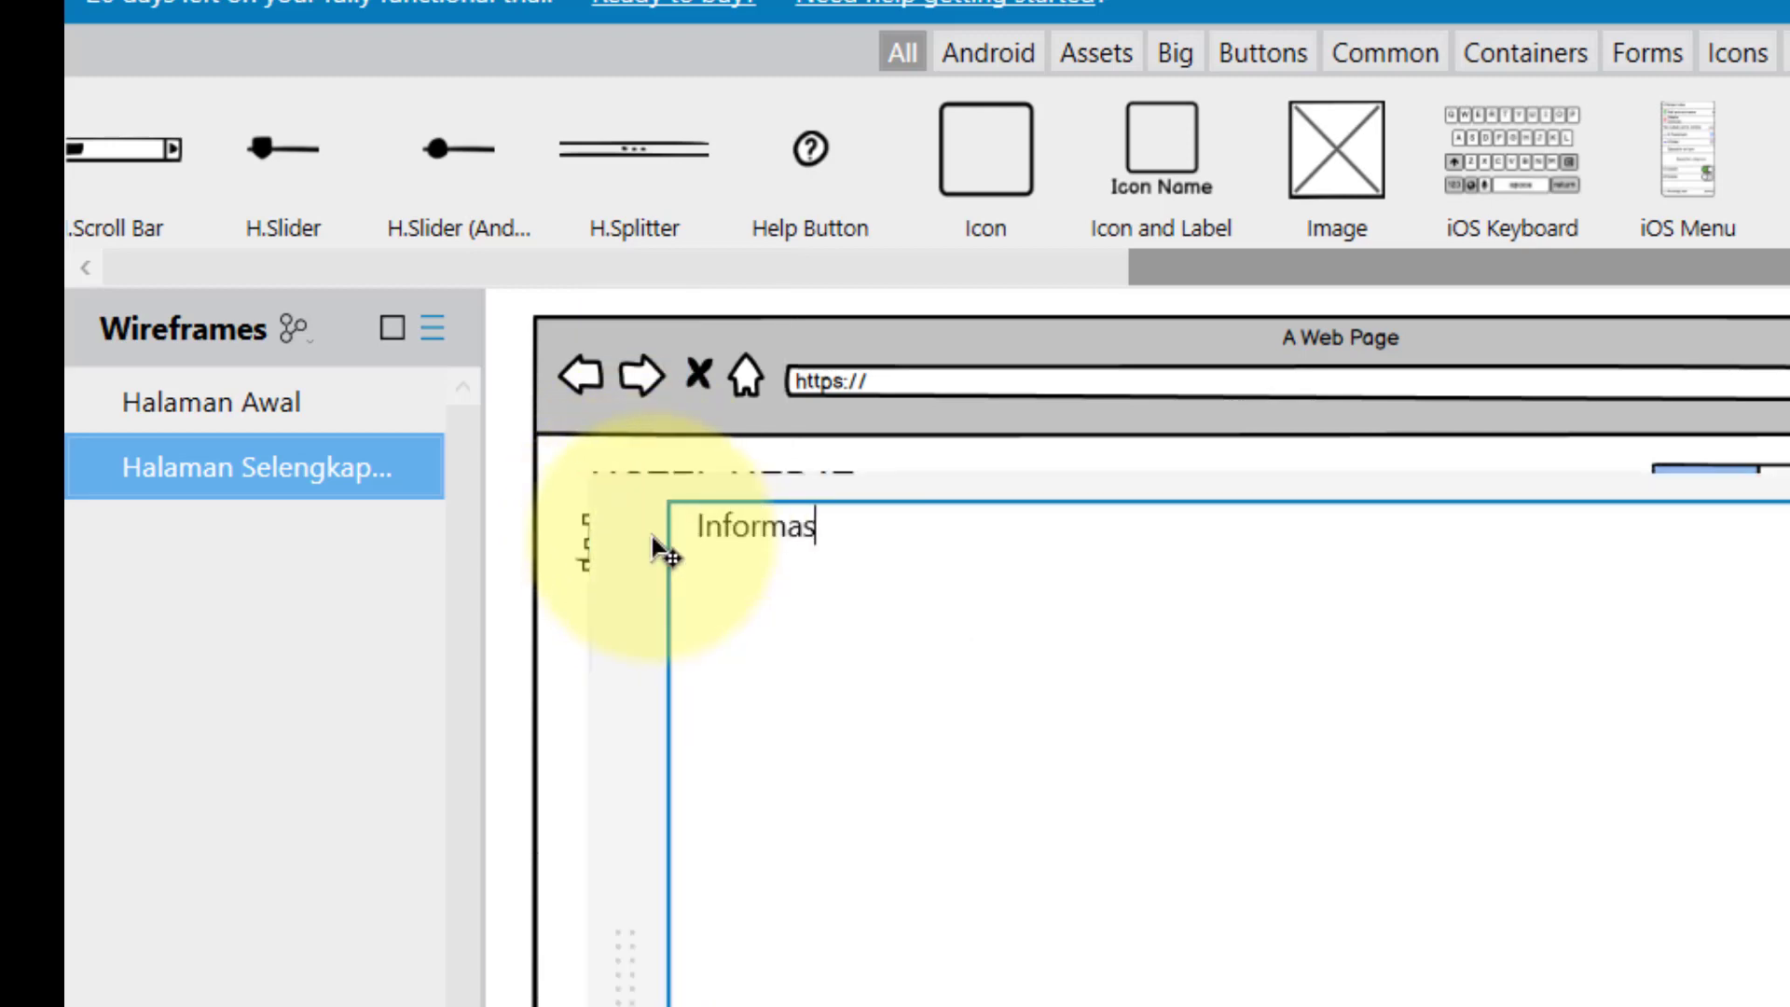
{"action": "type", "text": " kamar"}
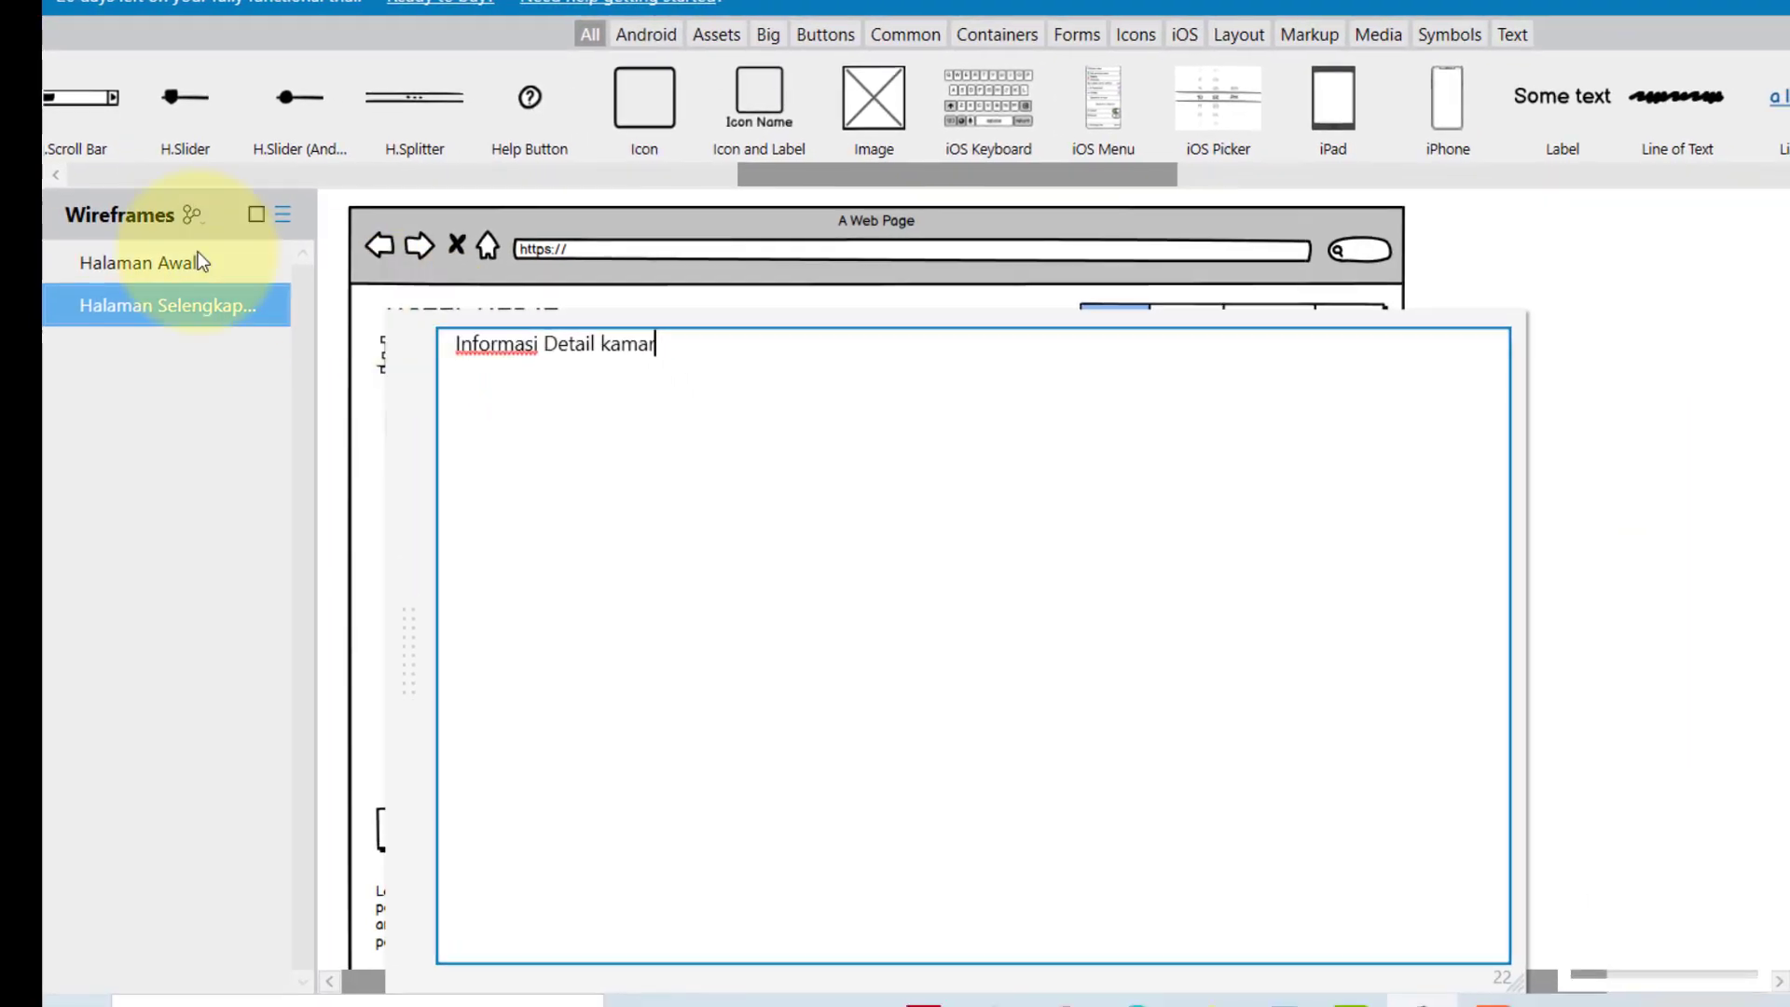
{"action": "left_click", "coordinate": [1595, 264]}
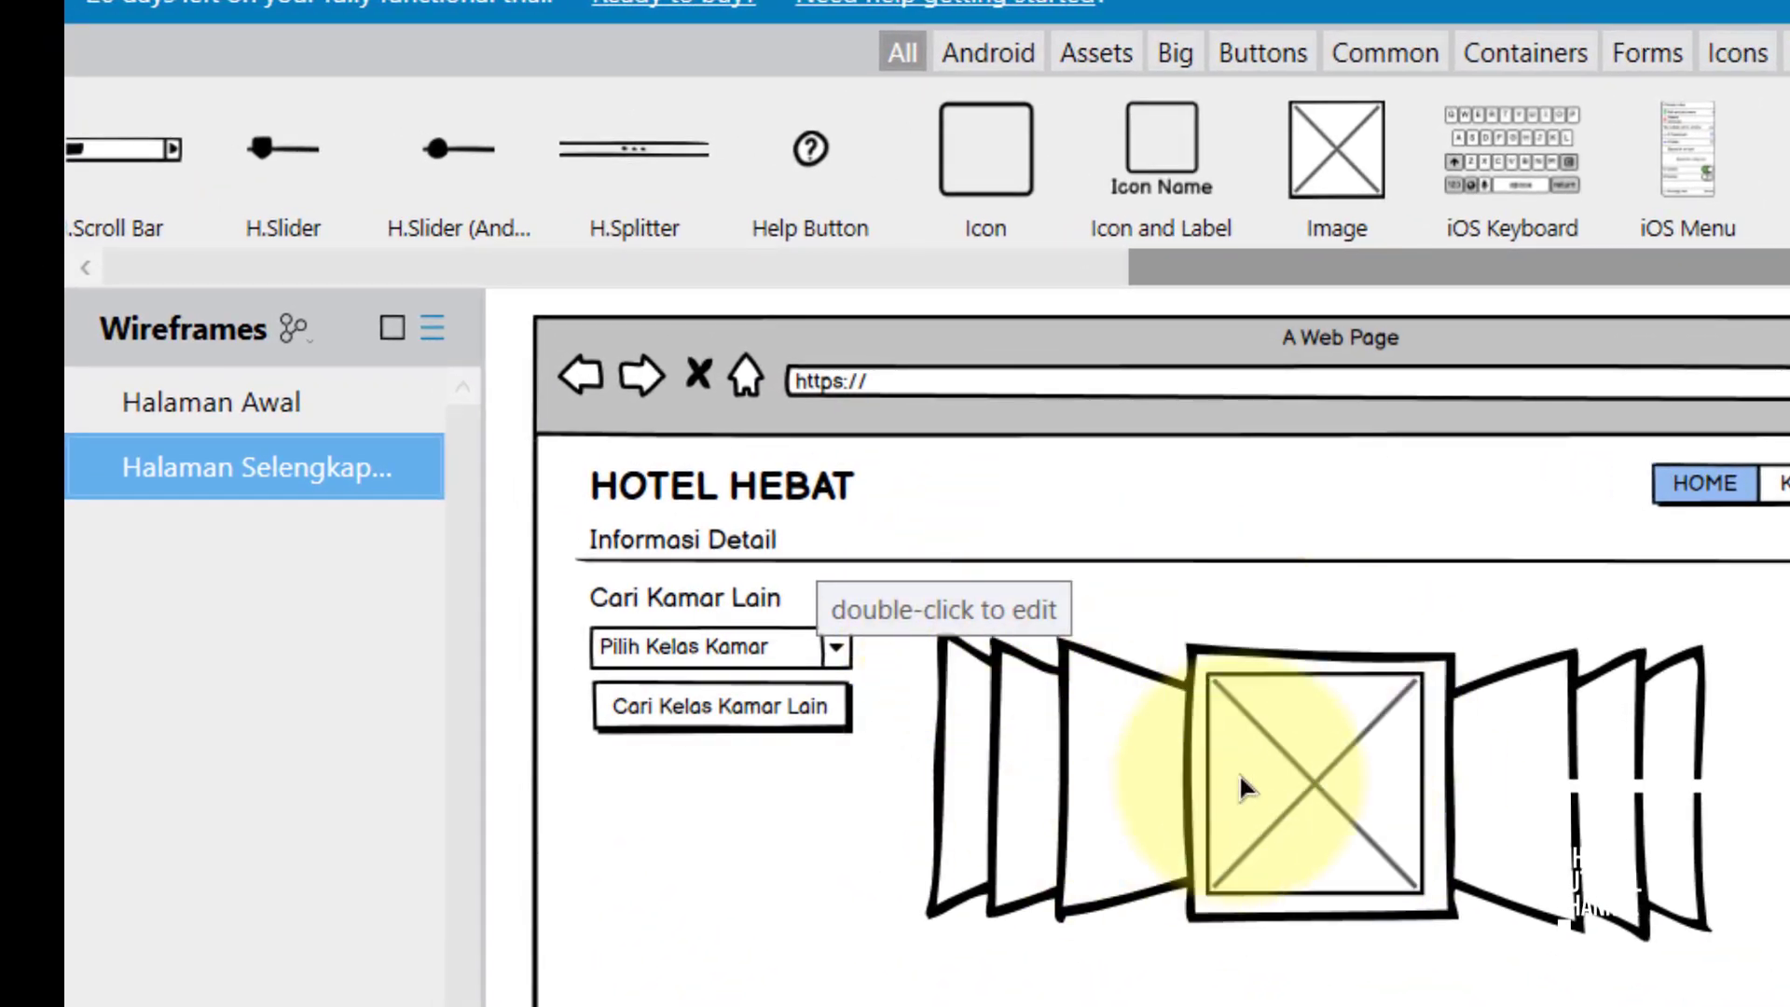
Step: Duplicate the Cari Kamar Lain label and place the copy just above the Cover Flow gallery, aligned with the original label's row
{"action": "left_click", "coordinate": [716, 606]}
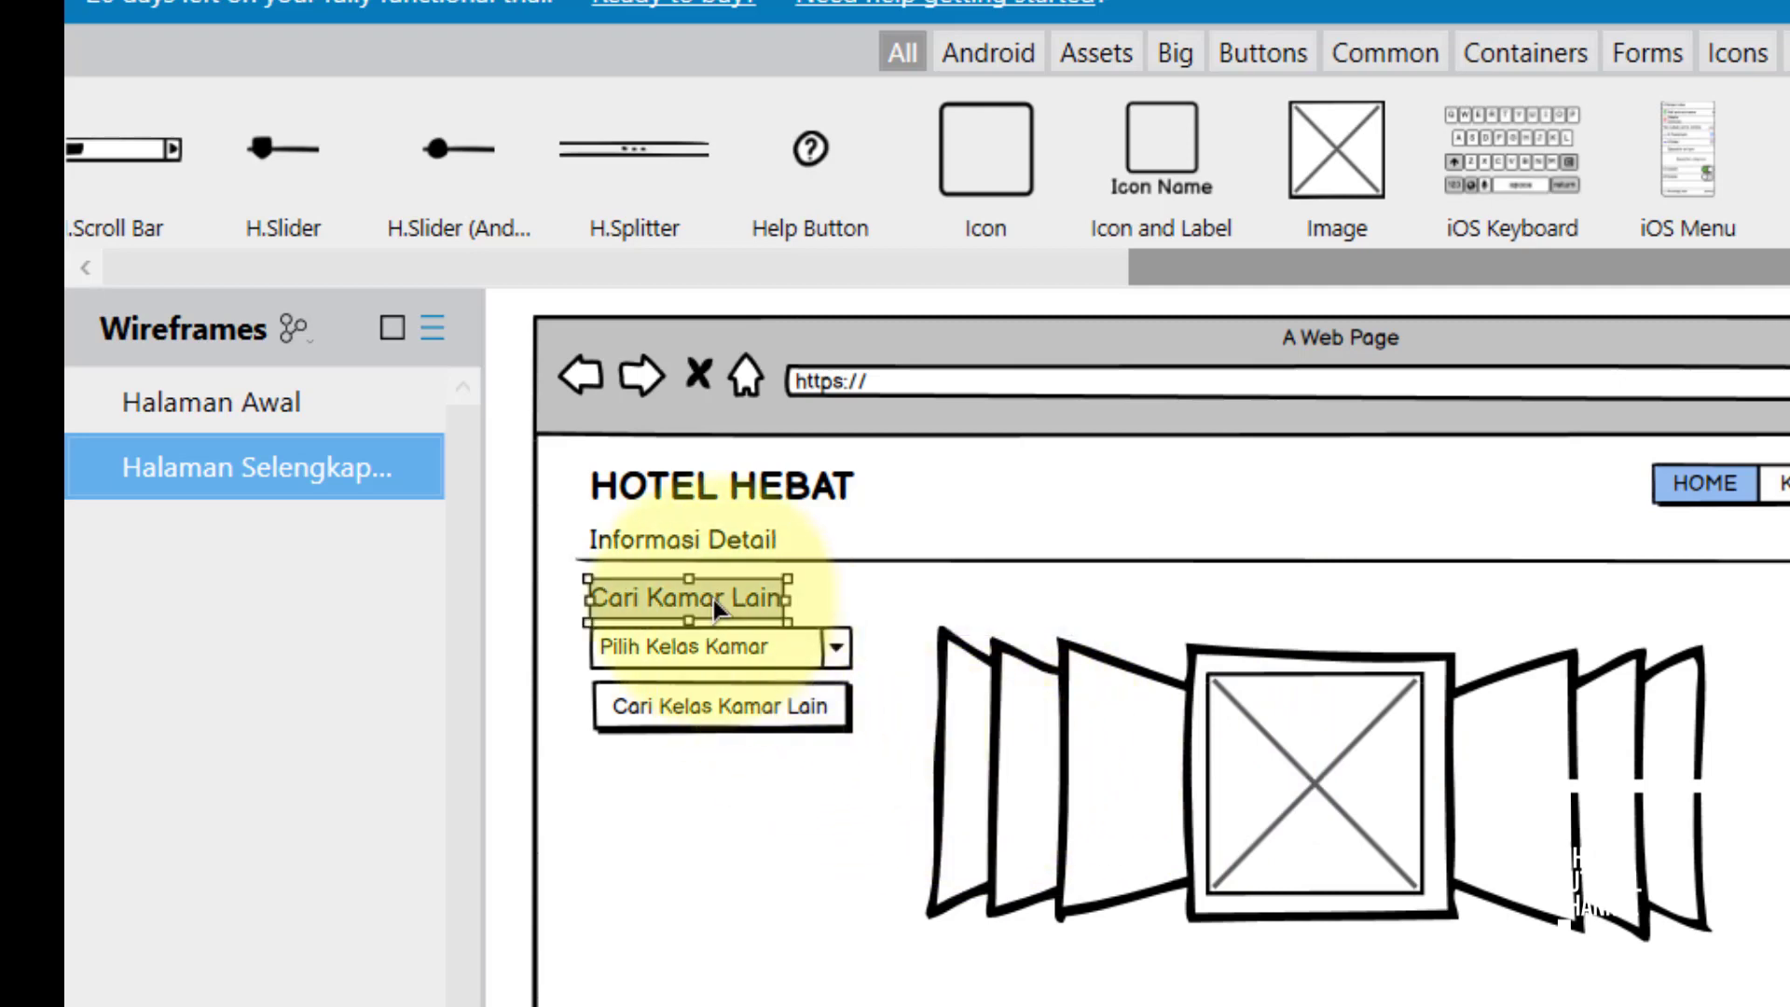
{"action": "right_click", "coordinate": [716, 606]}
{"action": "left_click", "coordinate": [815, 893]}
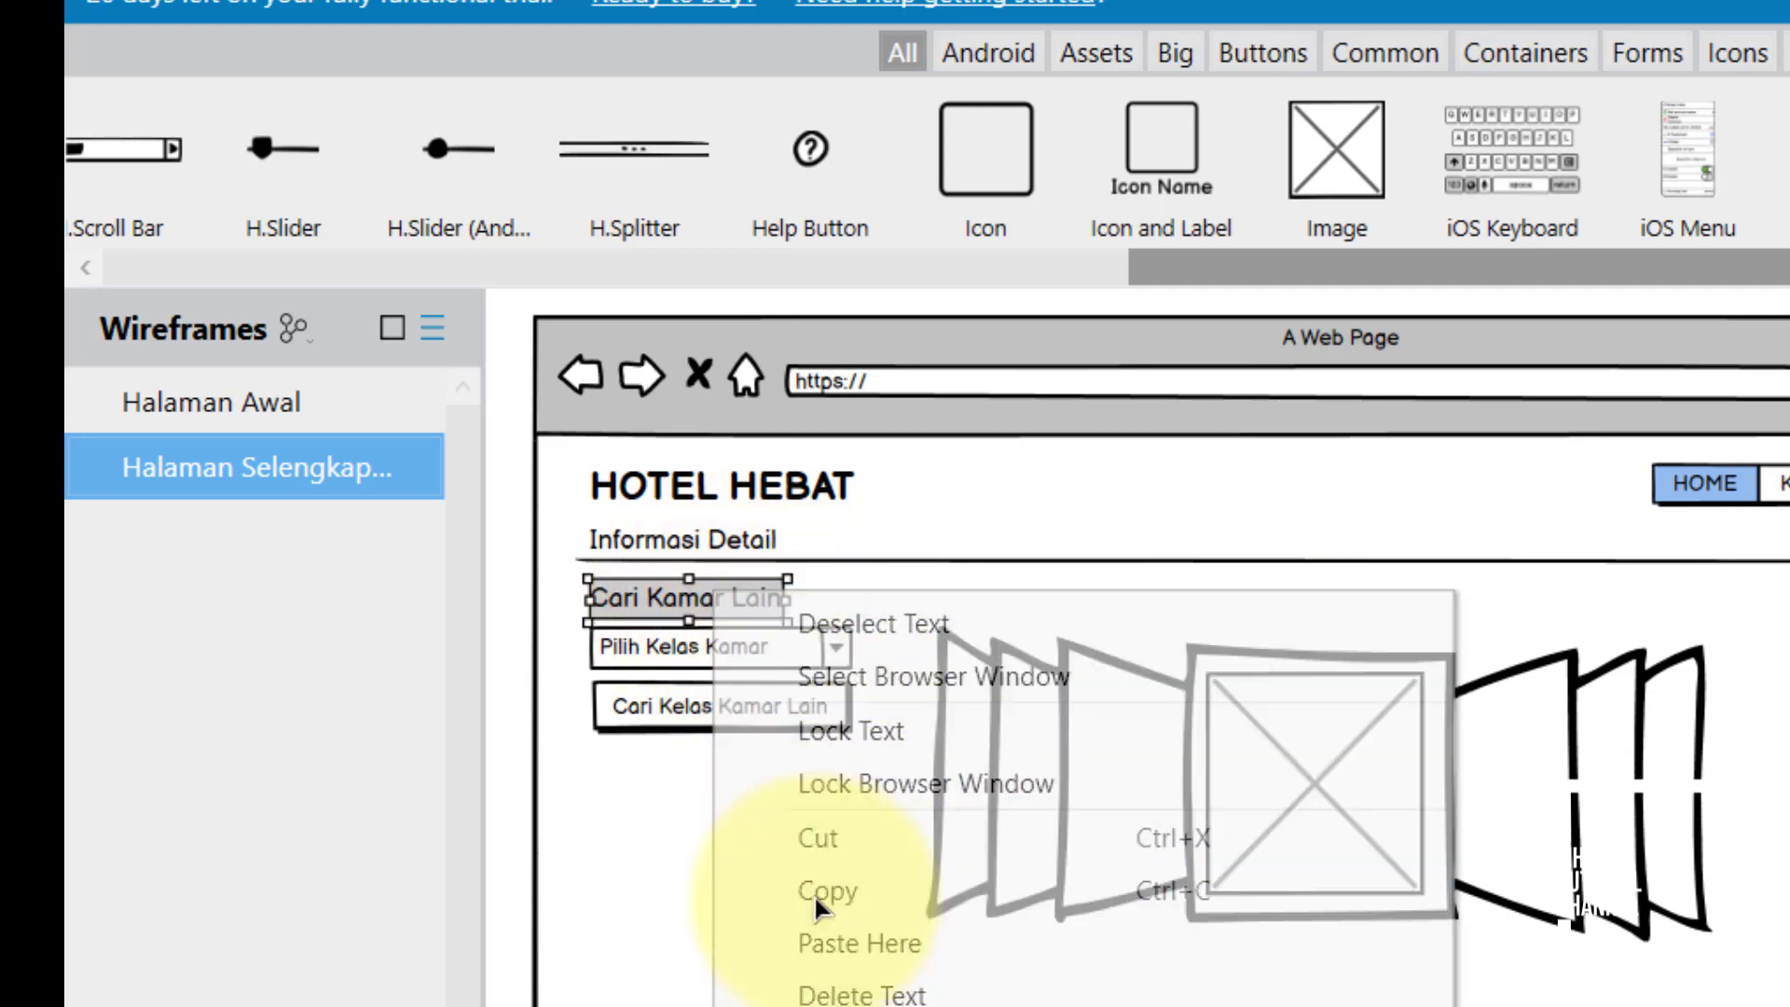
{"action": "left_click", "coordinate": [709, 882]}
{"action": "right_click", "coordinate": [708, 881]}
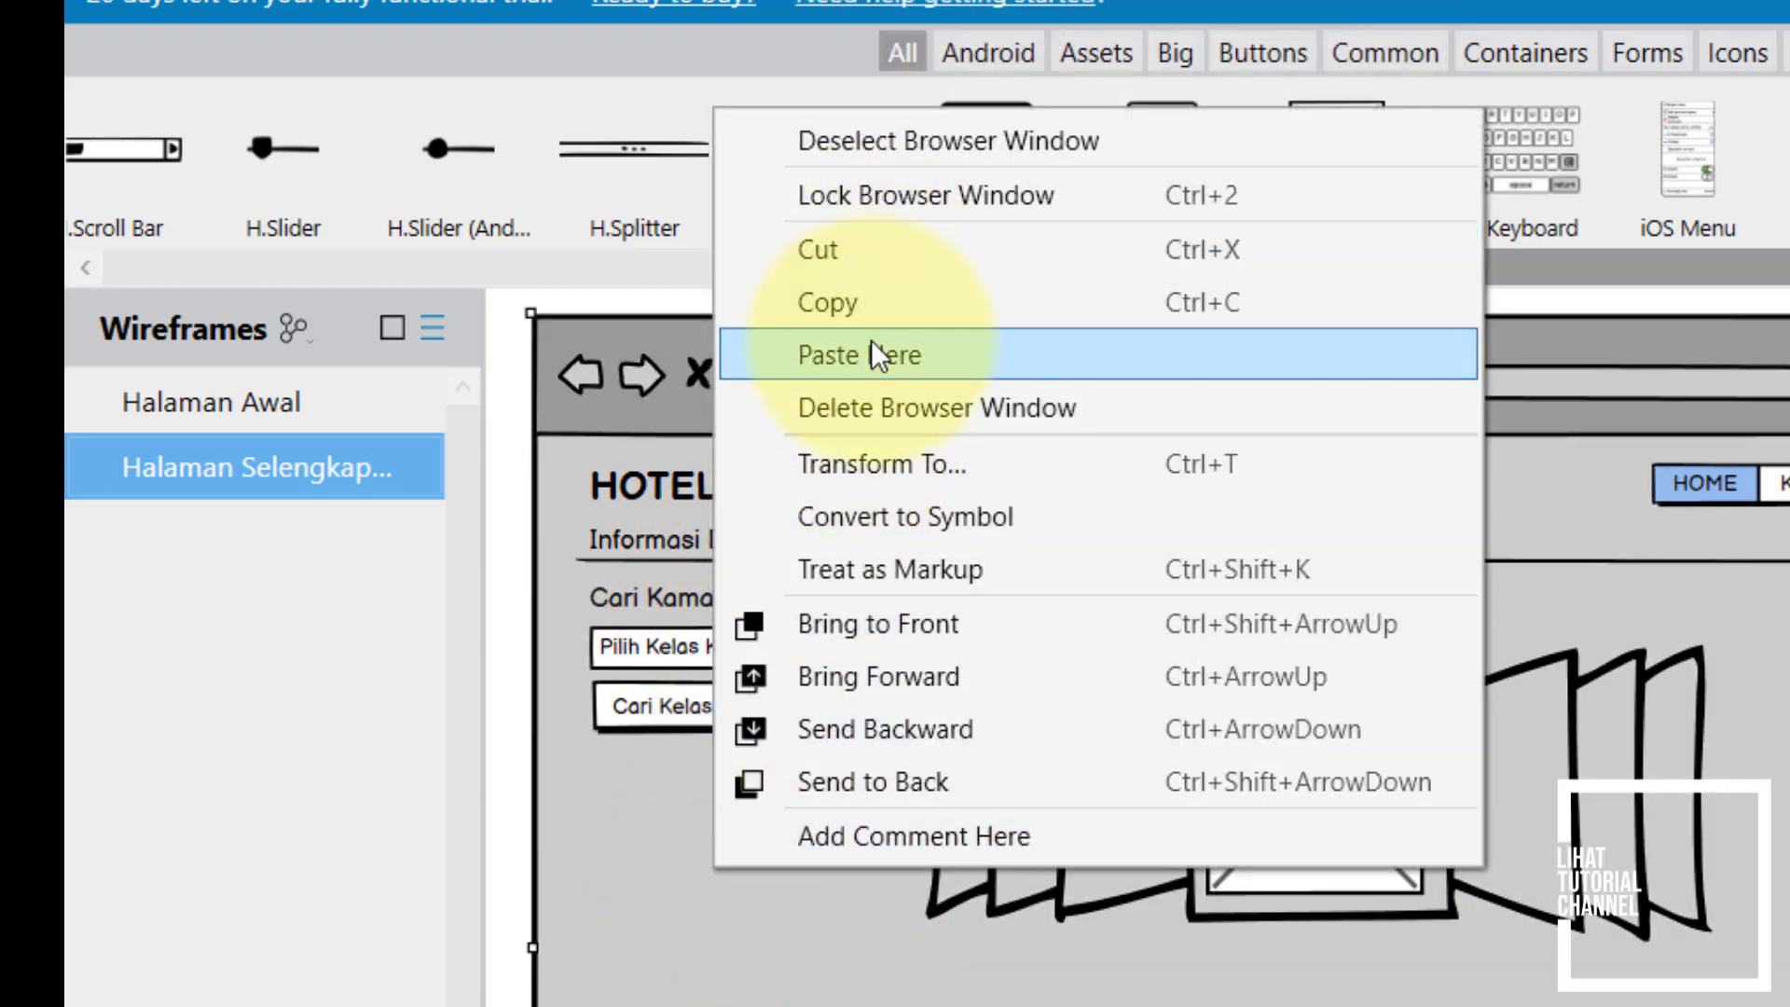
{"action": "left_click", "coordinate": [859, 355]}
{"action": "left_click_drag", "start_coordinate": [848, 926], "coordinate": [1084, 628]}
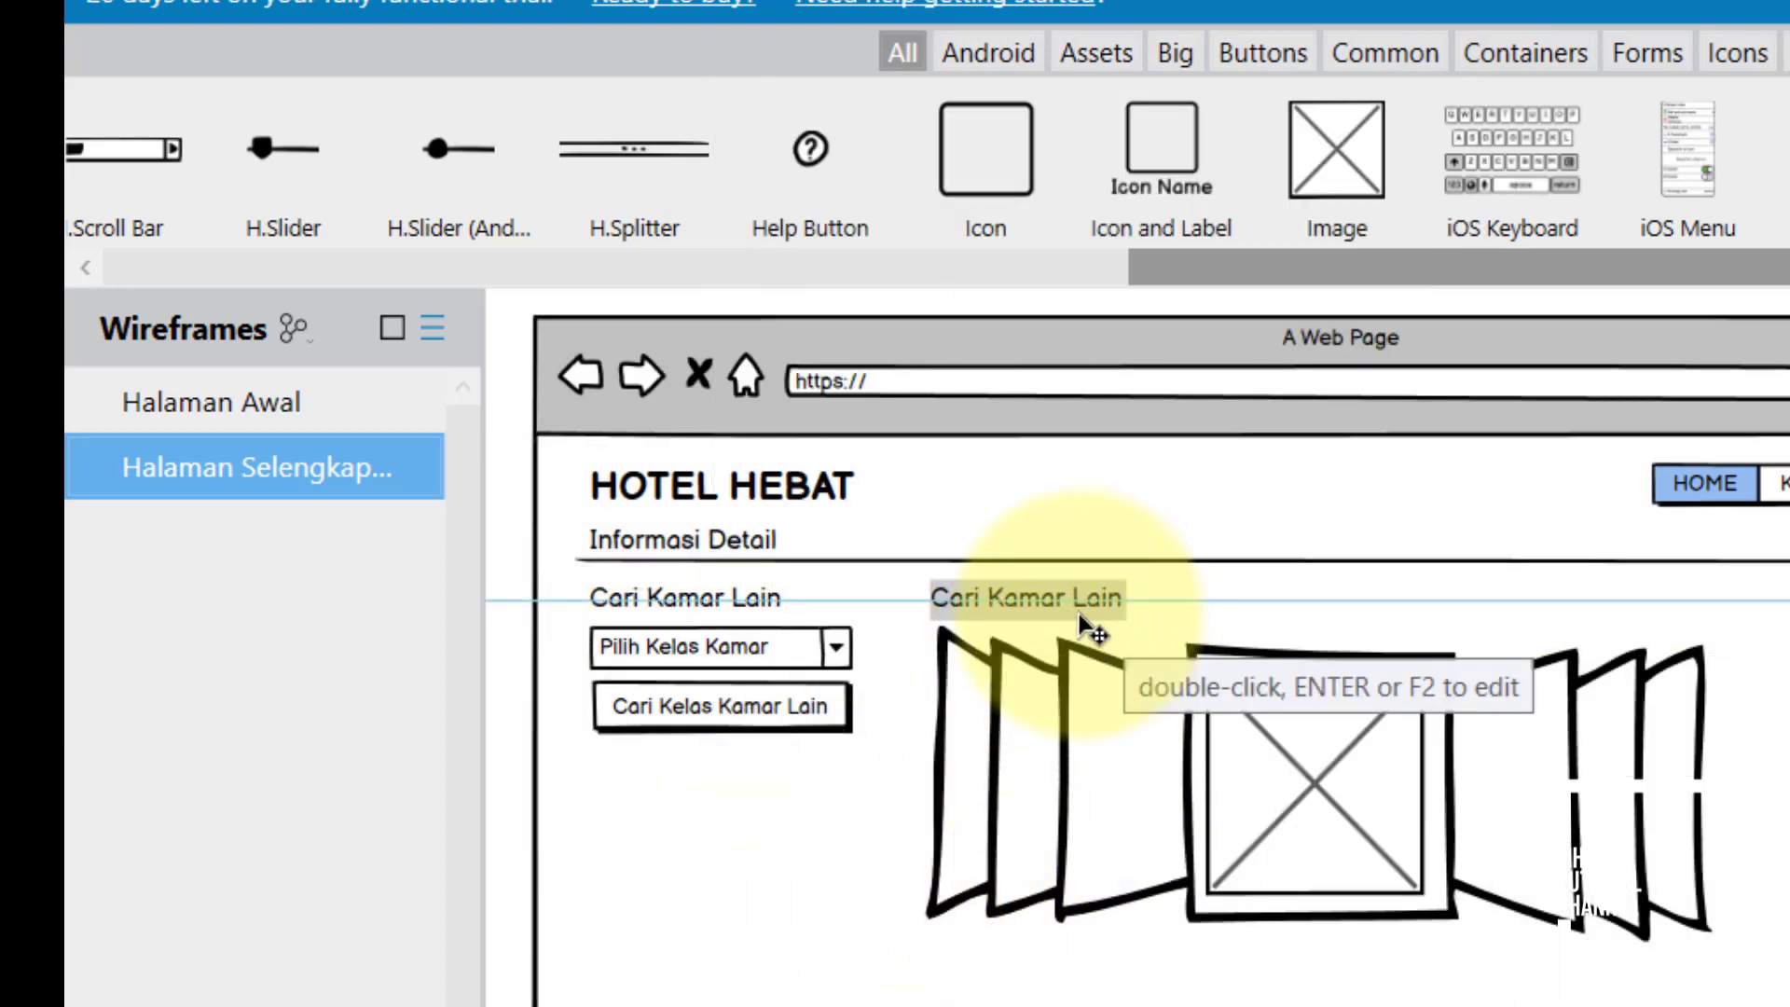
Step: Change the copied label above the gallery to "Nomor Kamar 101" and widen it so the text fits on one line
{"action": "double_click", "coordinate": [1057, 599]}
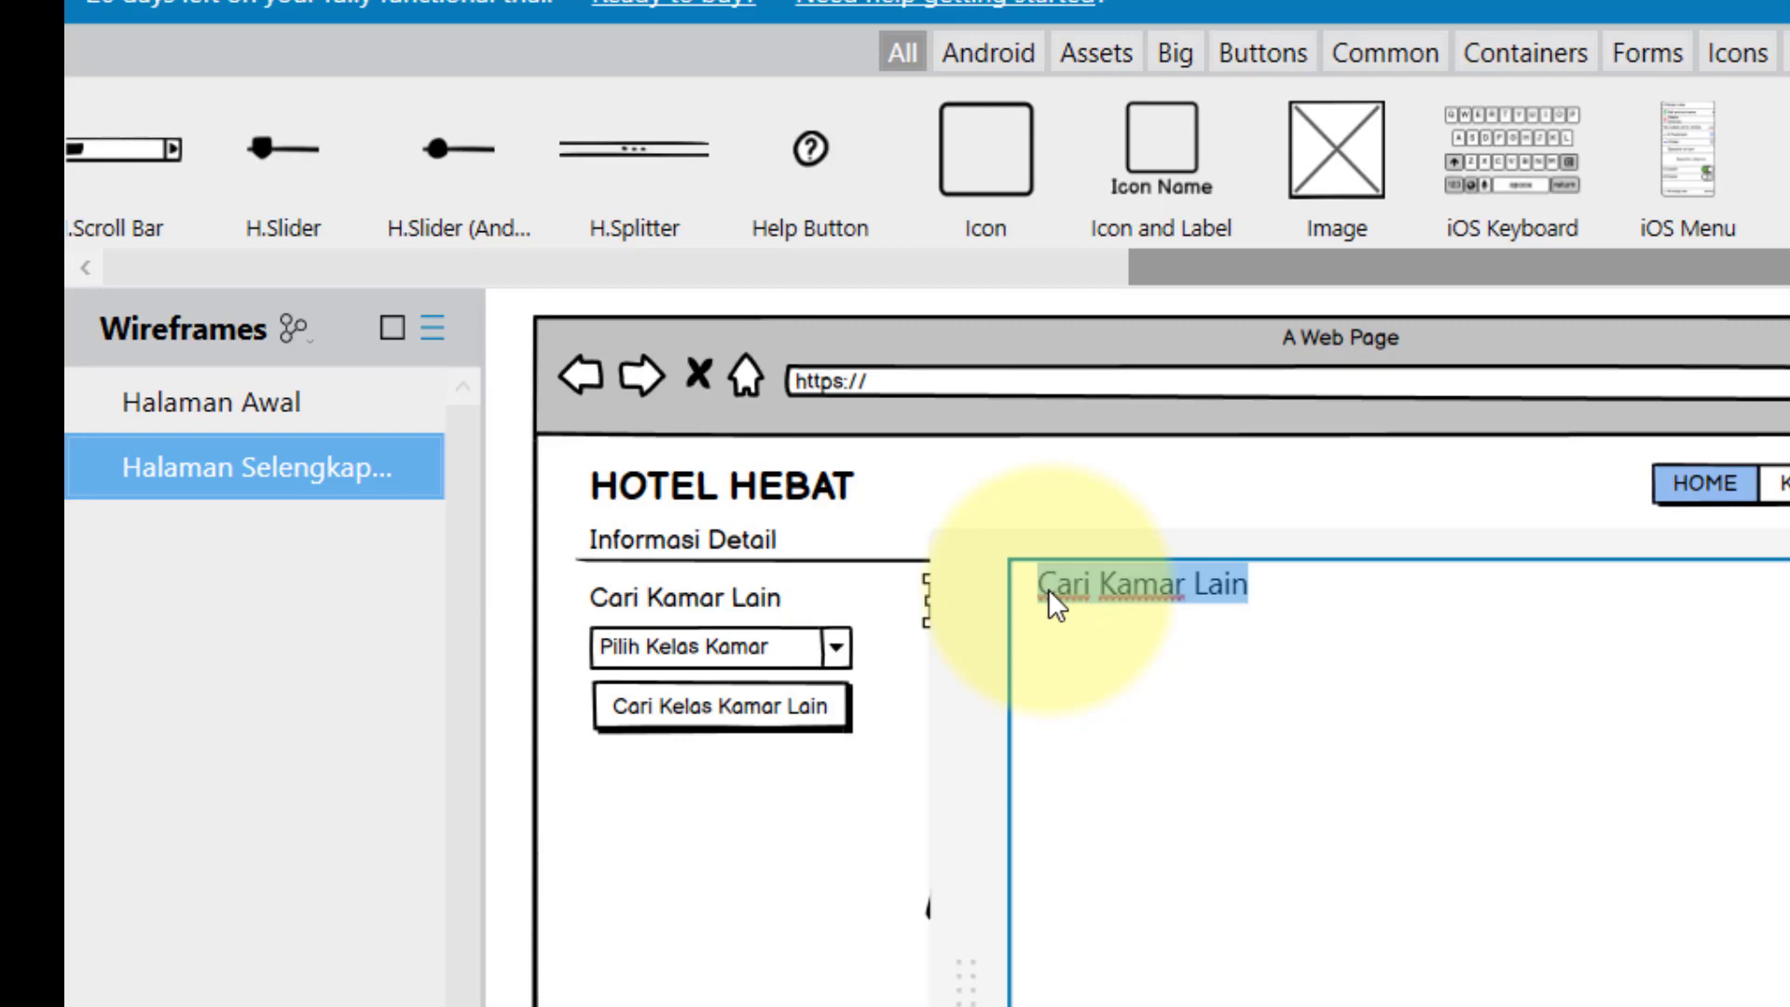
{"action": "type", "text": "Nomor Kamar 101"}
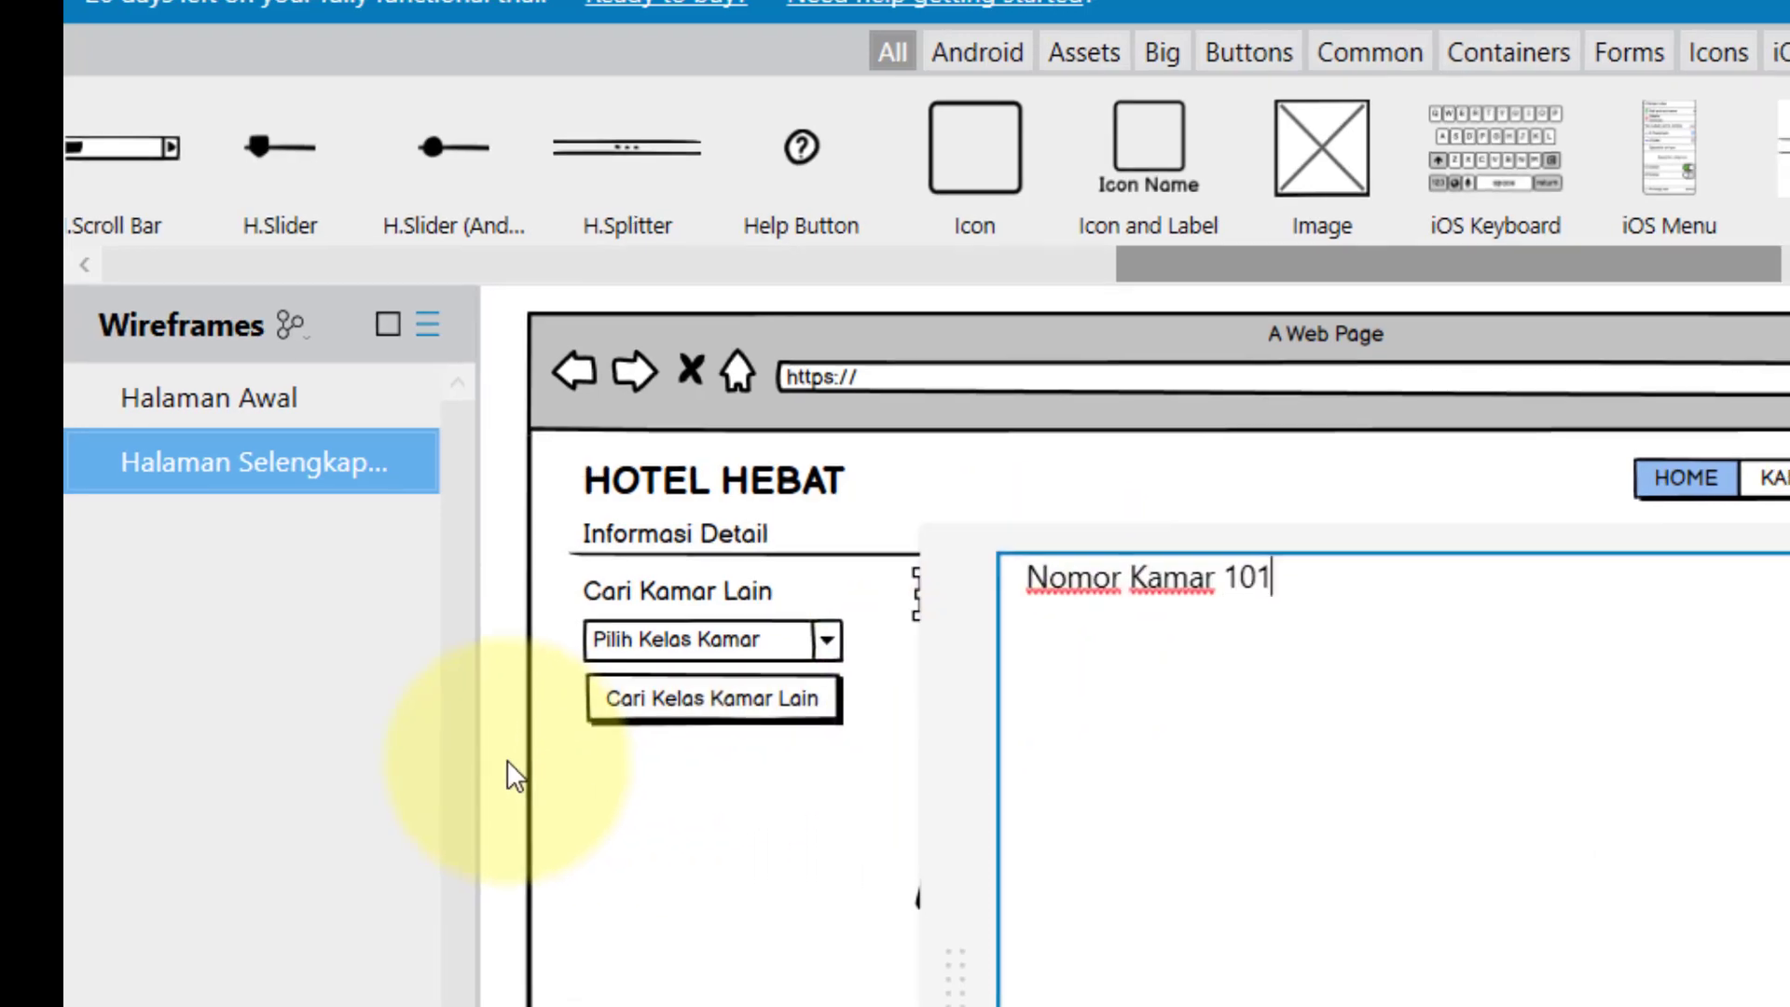
{"action": "left_click", "coordinate": [507, 764]}
{"action": "left_click", "coordinate": [1081, 612]}
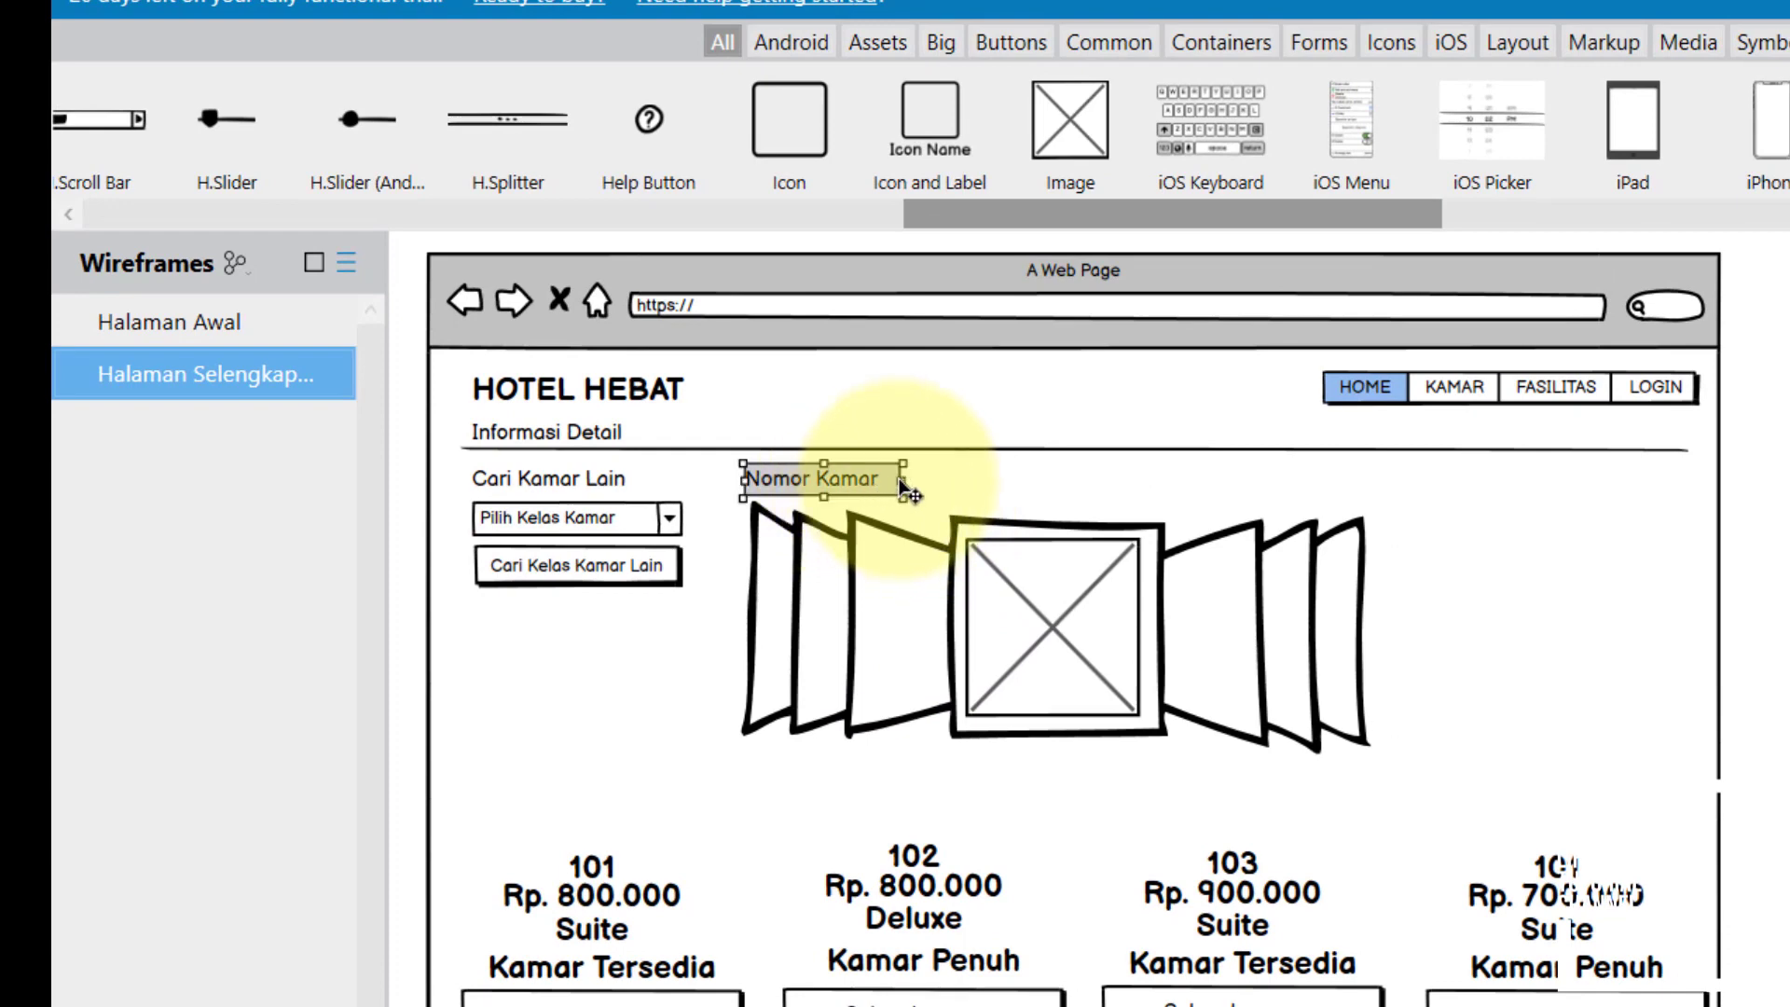
{"action": "left_click_drag", "start_coordinate": [902, 480], "coordinate": [991, 480]}
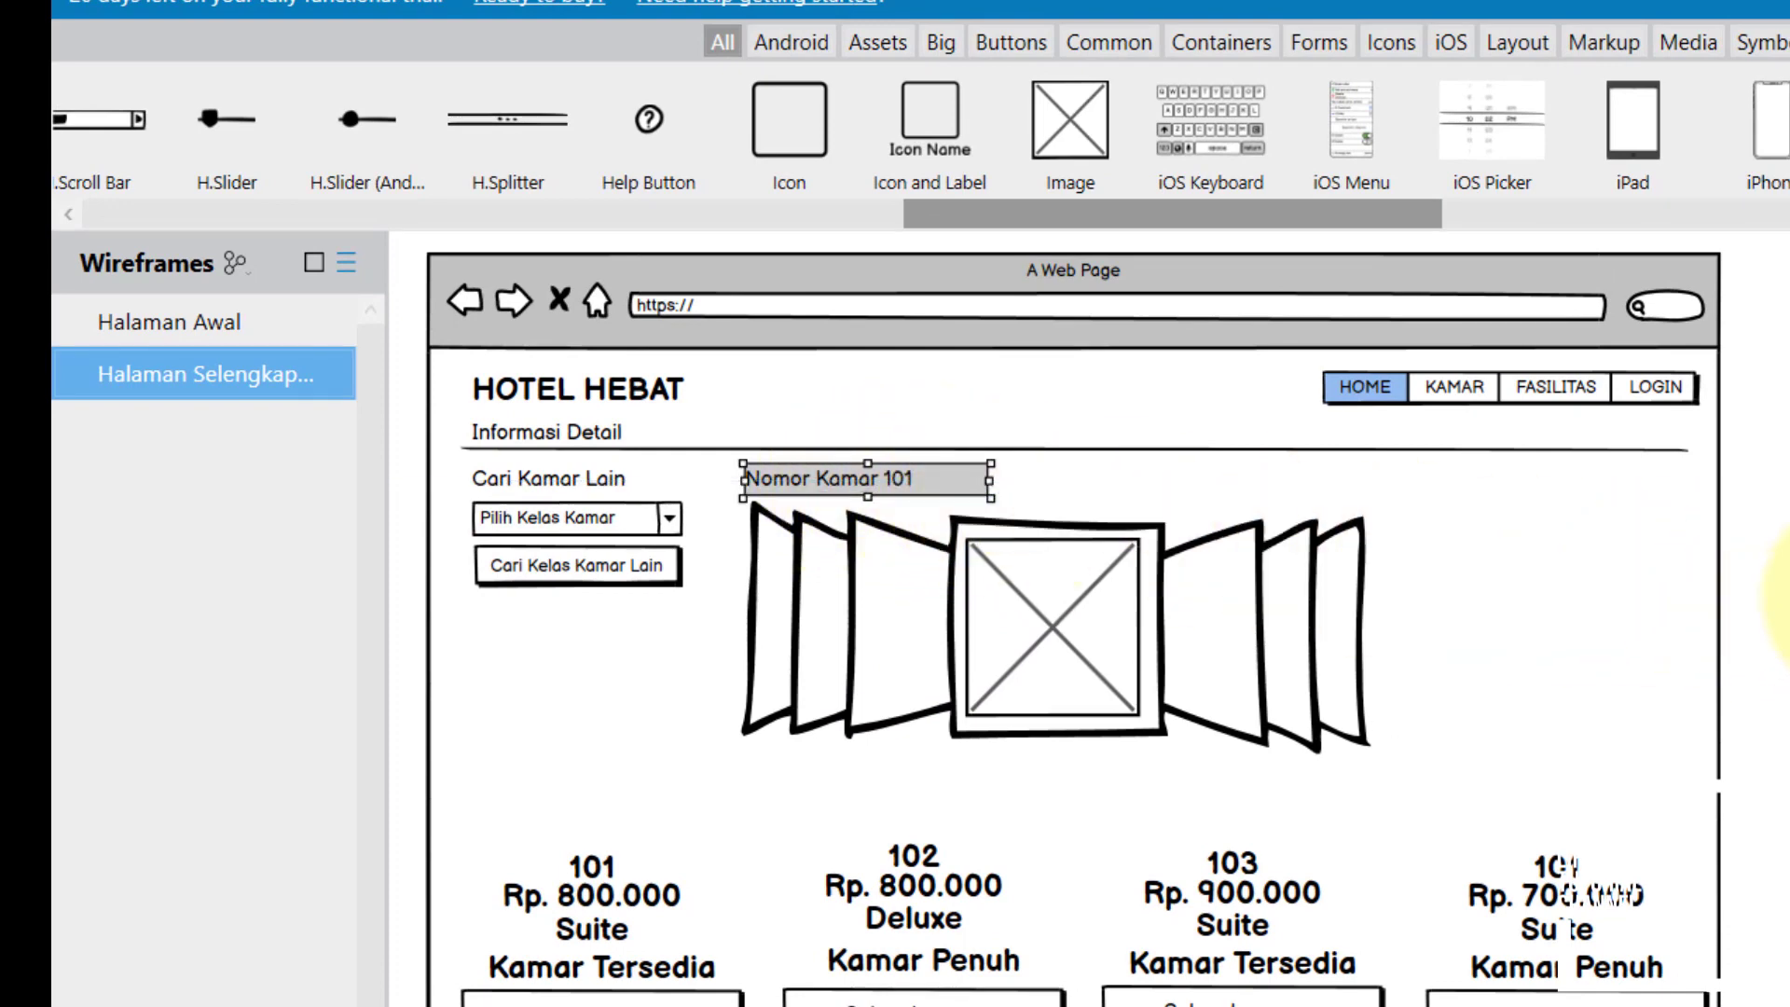
{"action": "left_click", "coordinate": [1753, 597]}
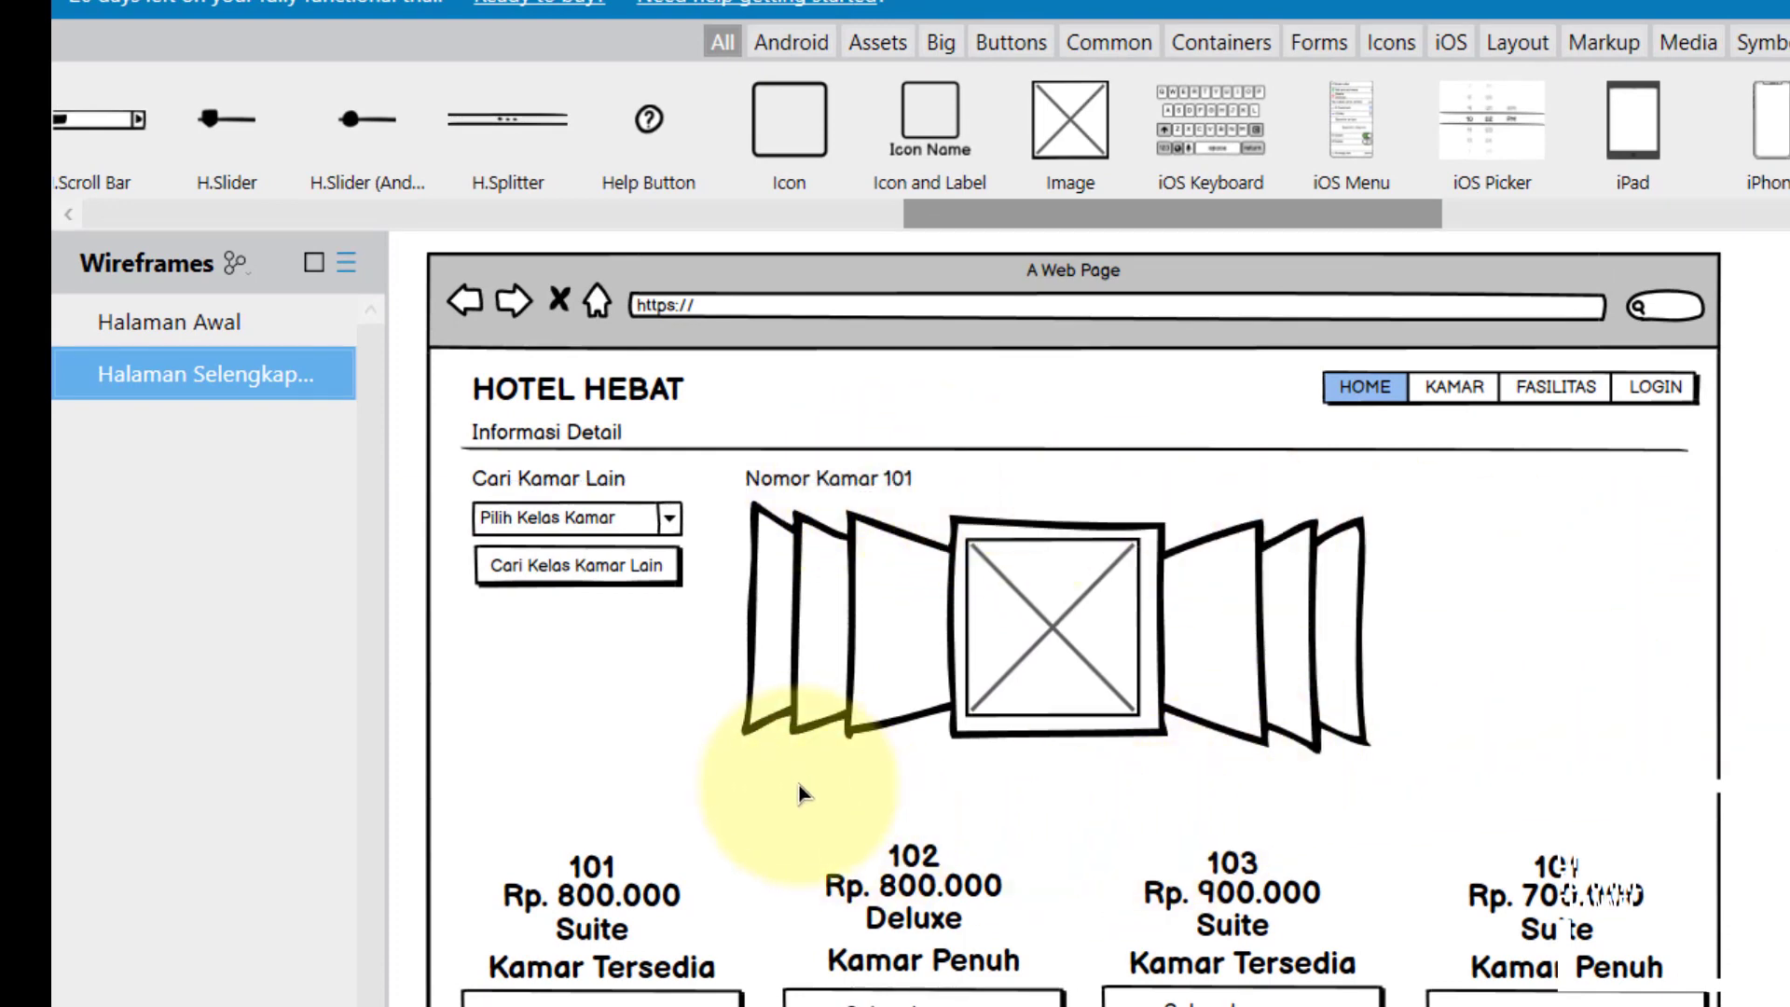
Step: Paste another copy of the Cari Kamar Lain label and place it just below the left end of the gallery
{"action": "left_click", "coordinate": [820, 479]}
{"action": "right_click", "coordinate": [831, 480]}
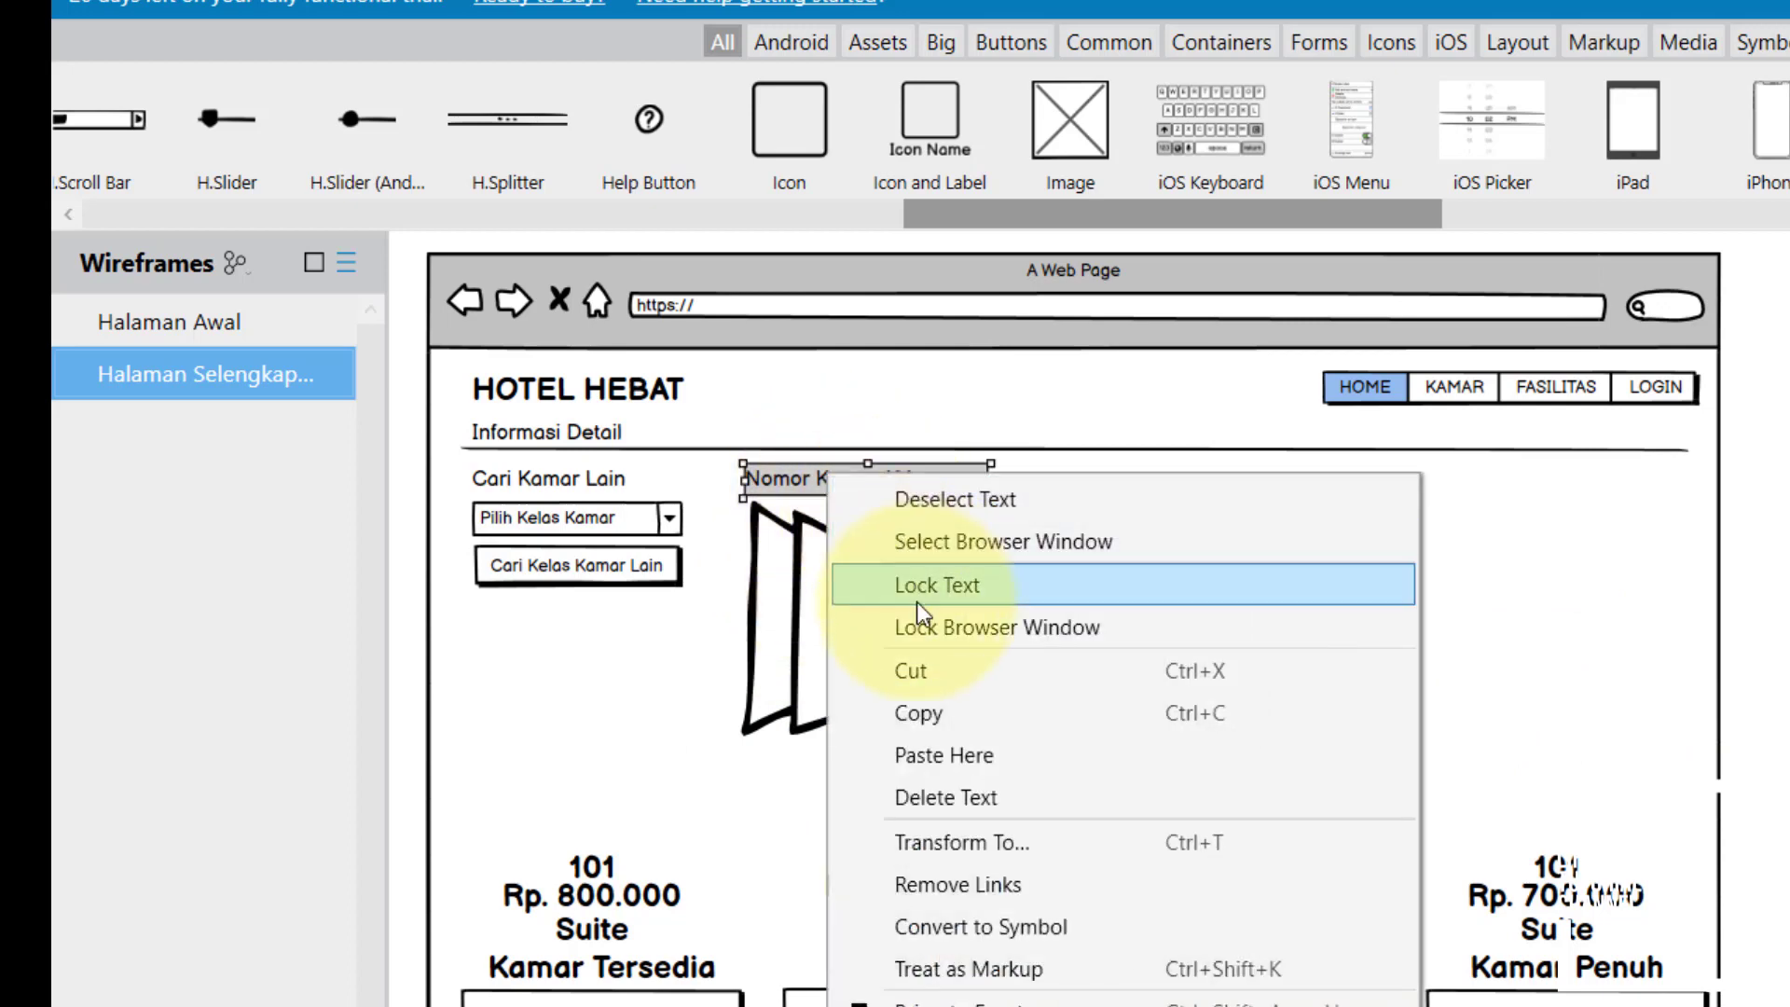
{"action": "left_click", "coordinate": [684, 732]}
{"action": "right_click", "coordinate": [685, 733]}
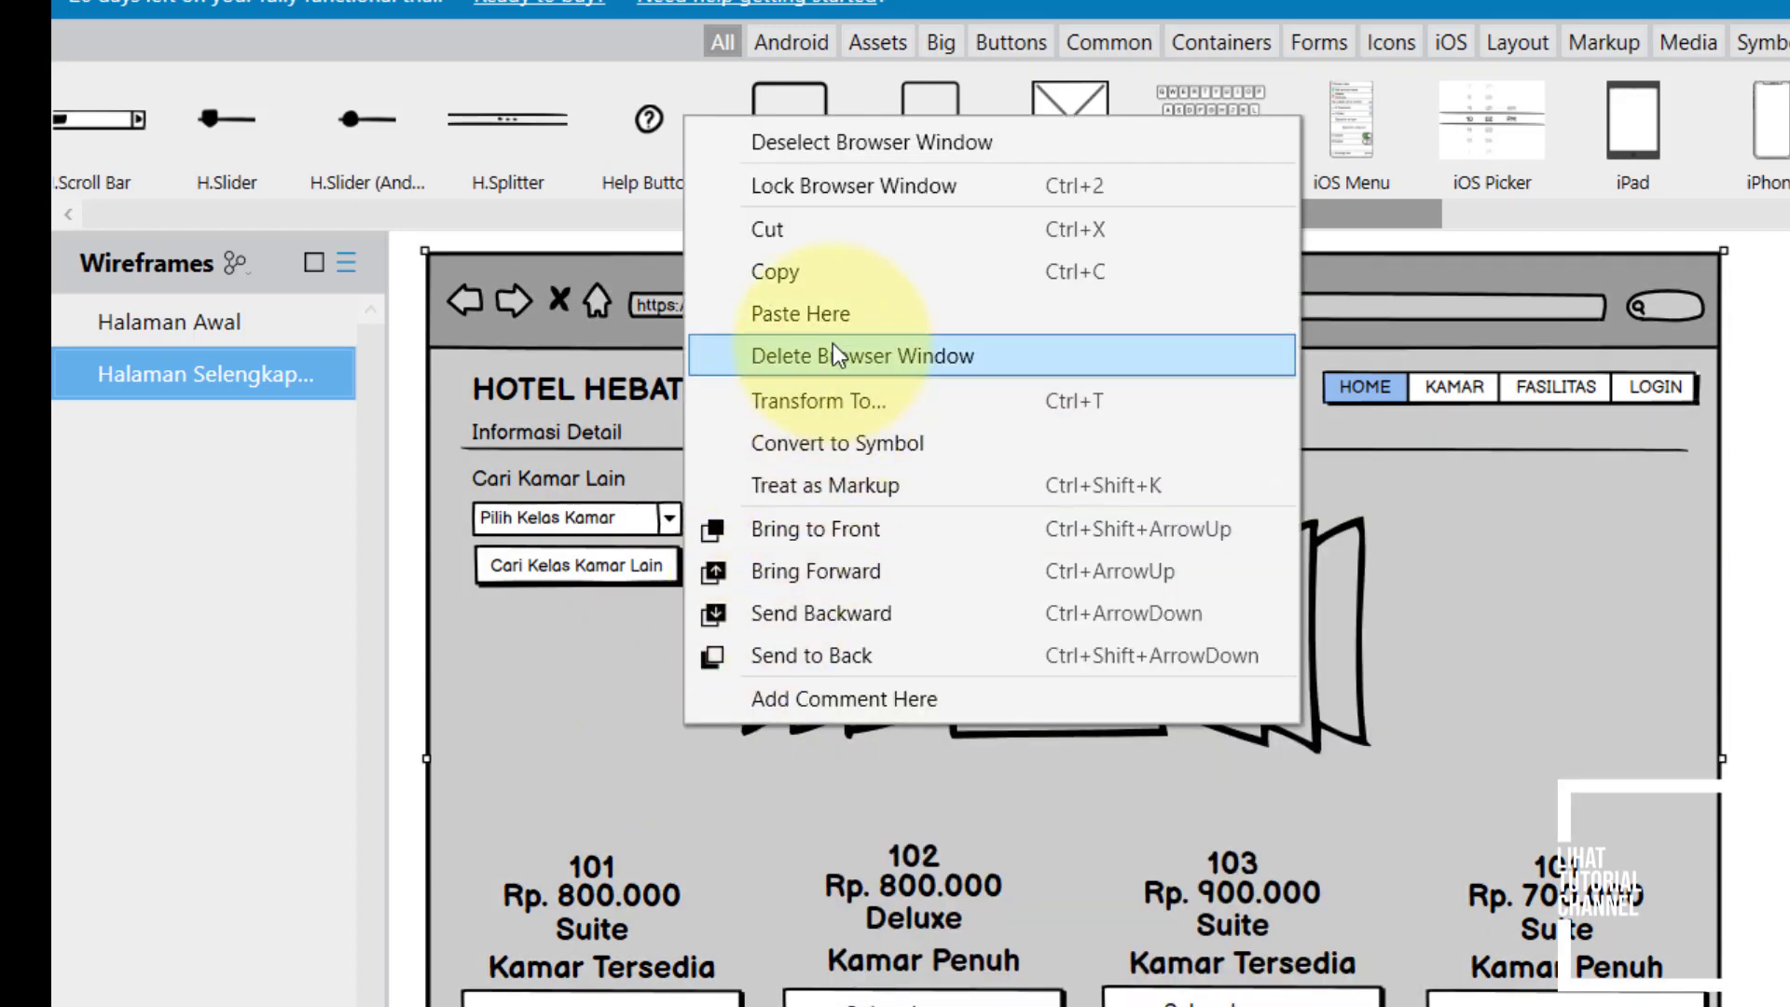
{"action": "left_click", "coordinate": [836, 314]}
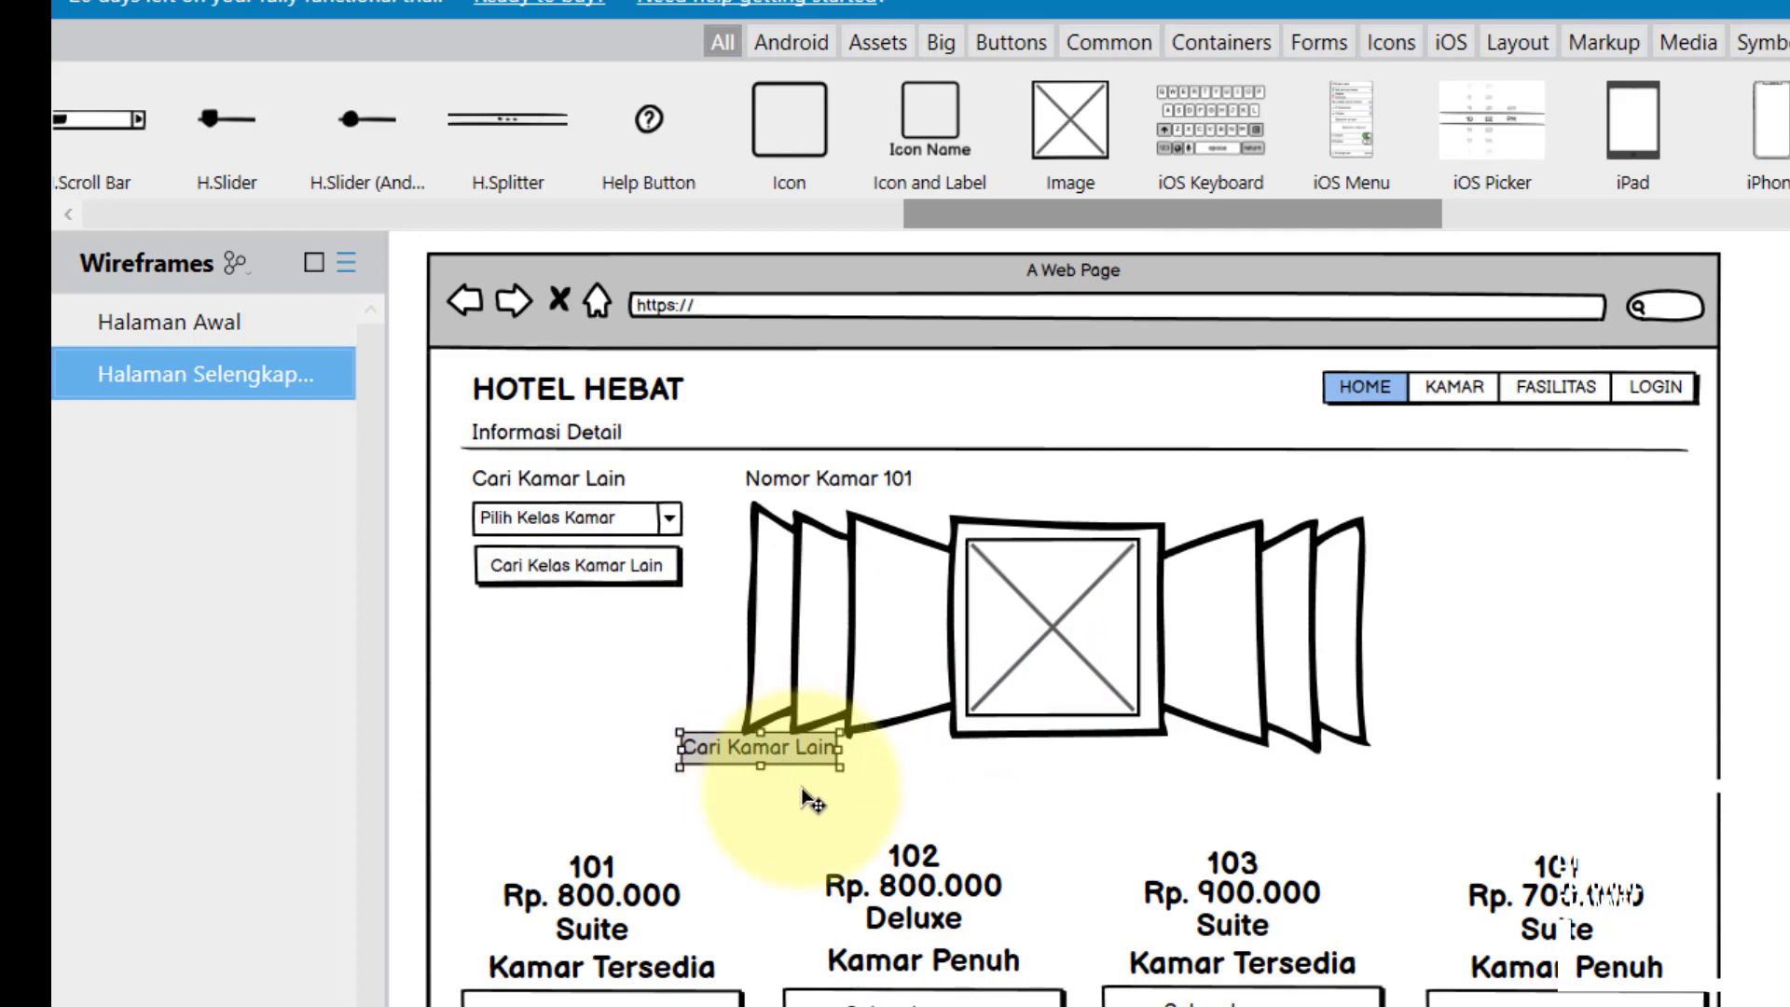
{"action": "left_click_drag", "start_coordinate": [770, 753], "coordinate": [822, 785]}
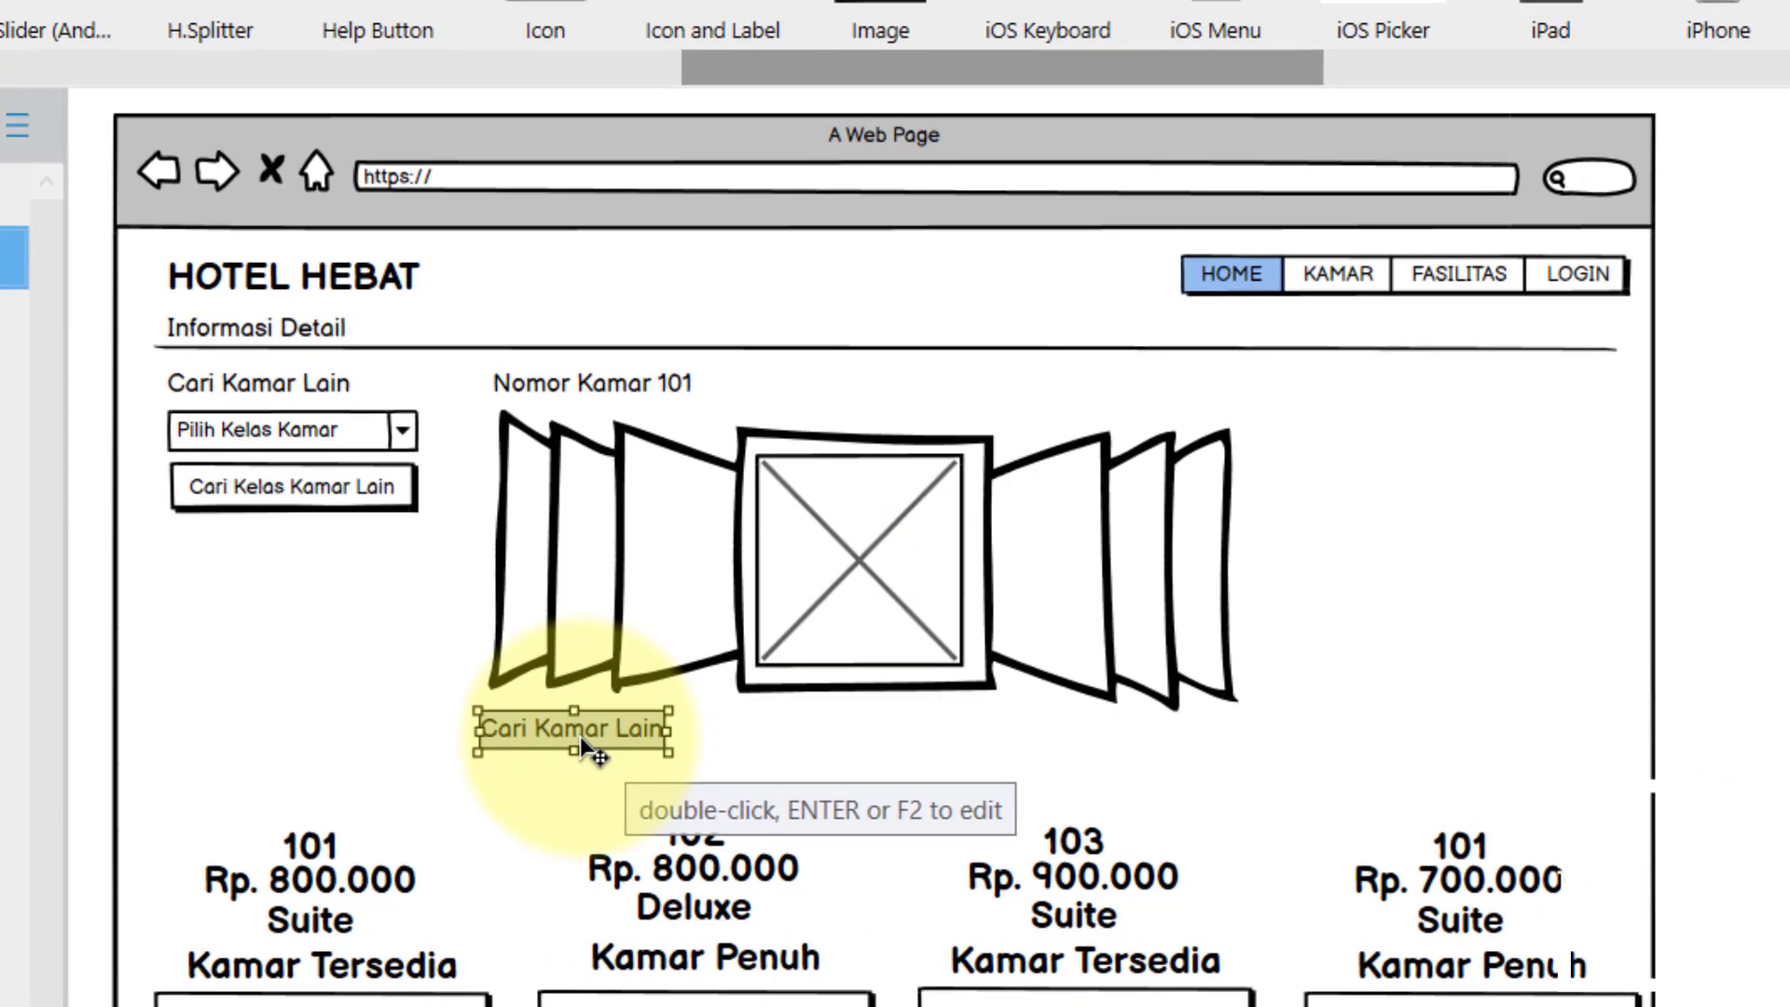
Step: Change the text of the copied label below the gallery to "Fasilitas Kamar"
{"action": "double_click", "coordinate": [683, 764]}
{"action": "type", "text": "Fasilitas Kamar"}
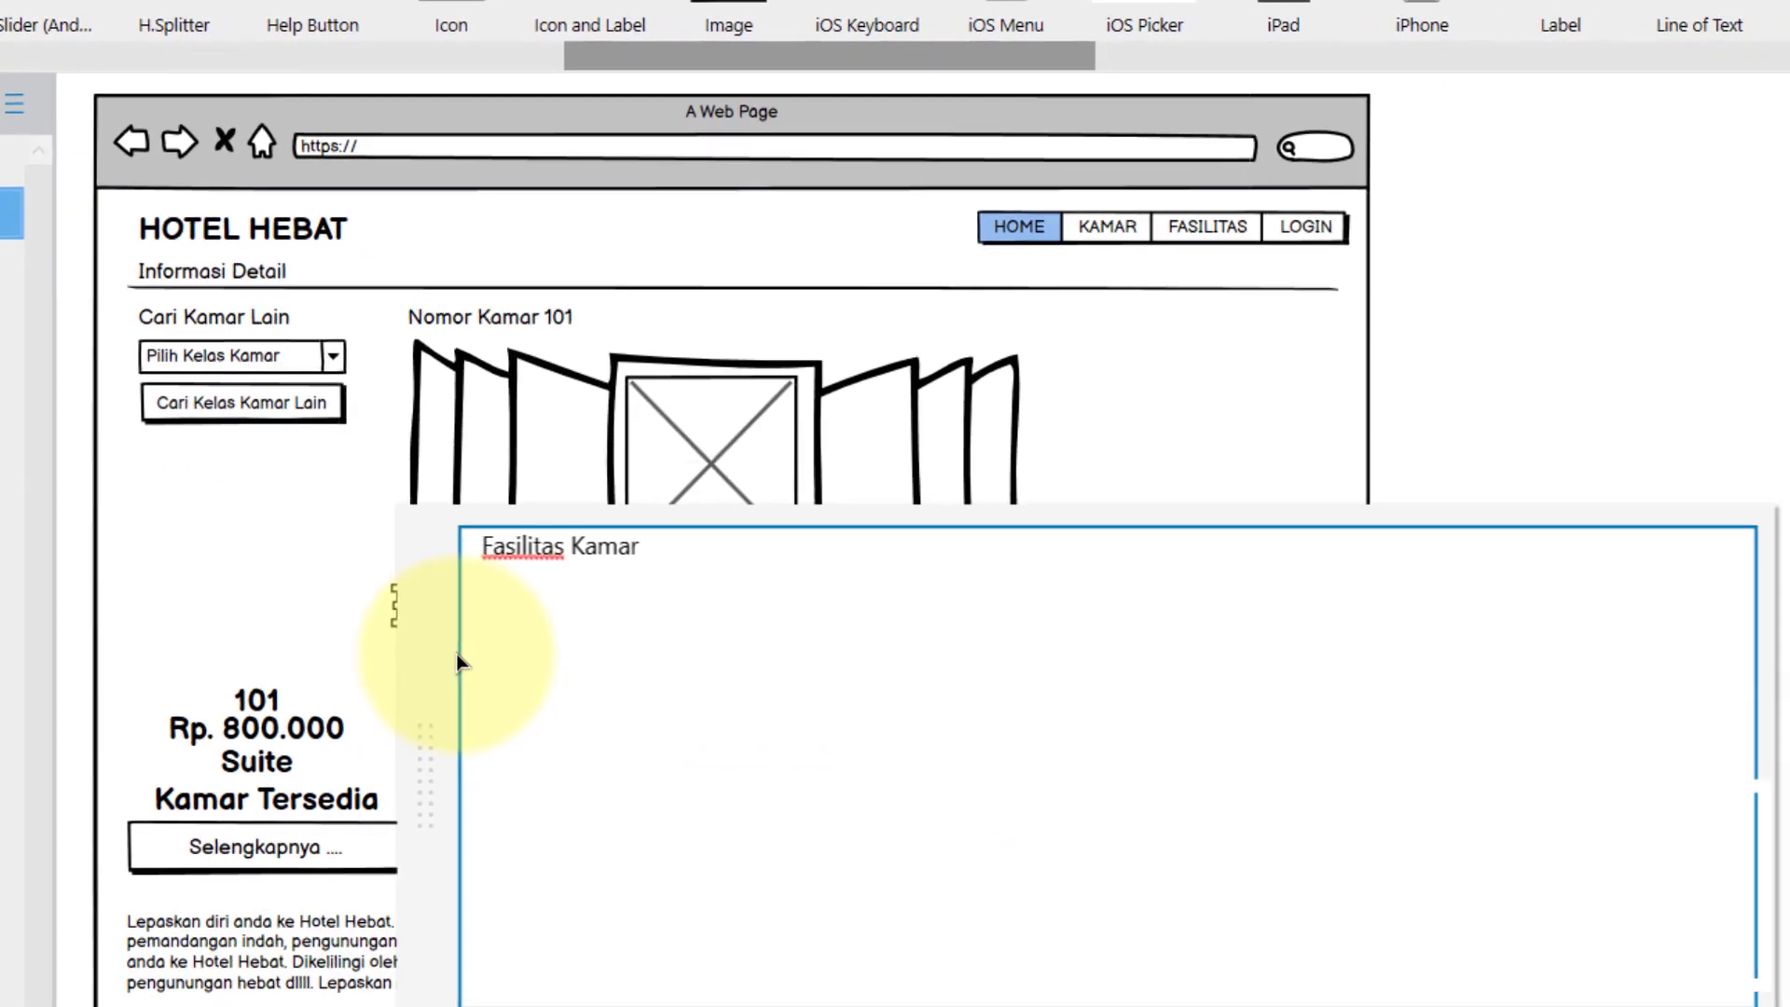
{"action": "left_click", "coordinate": [1555, 434]}
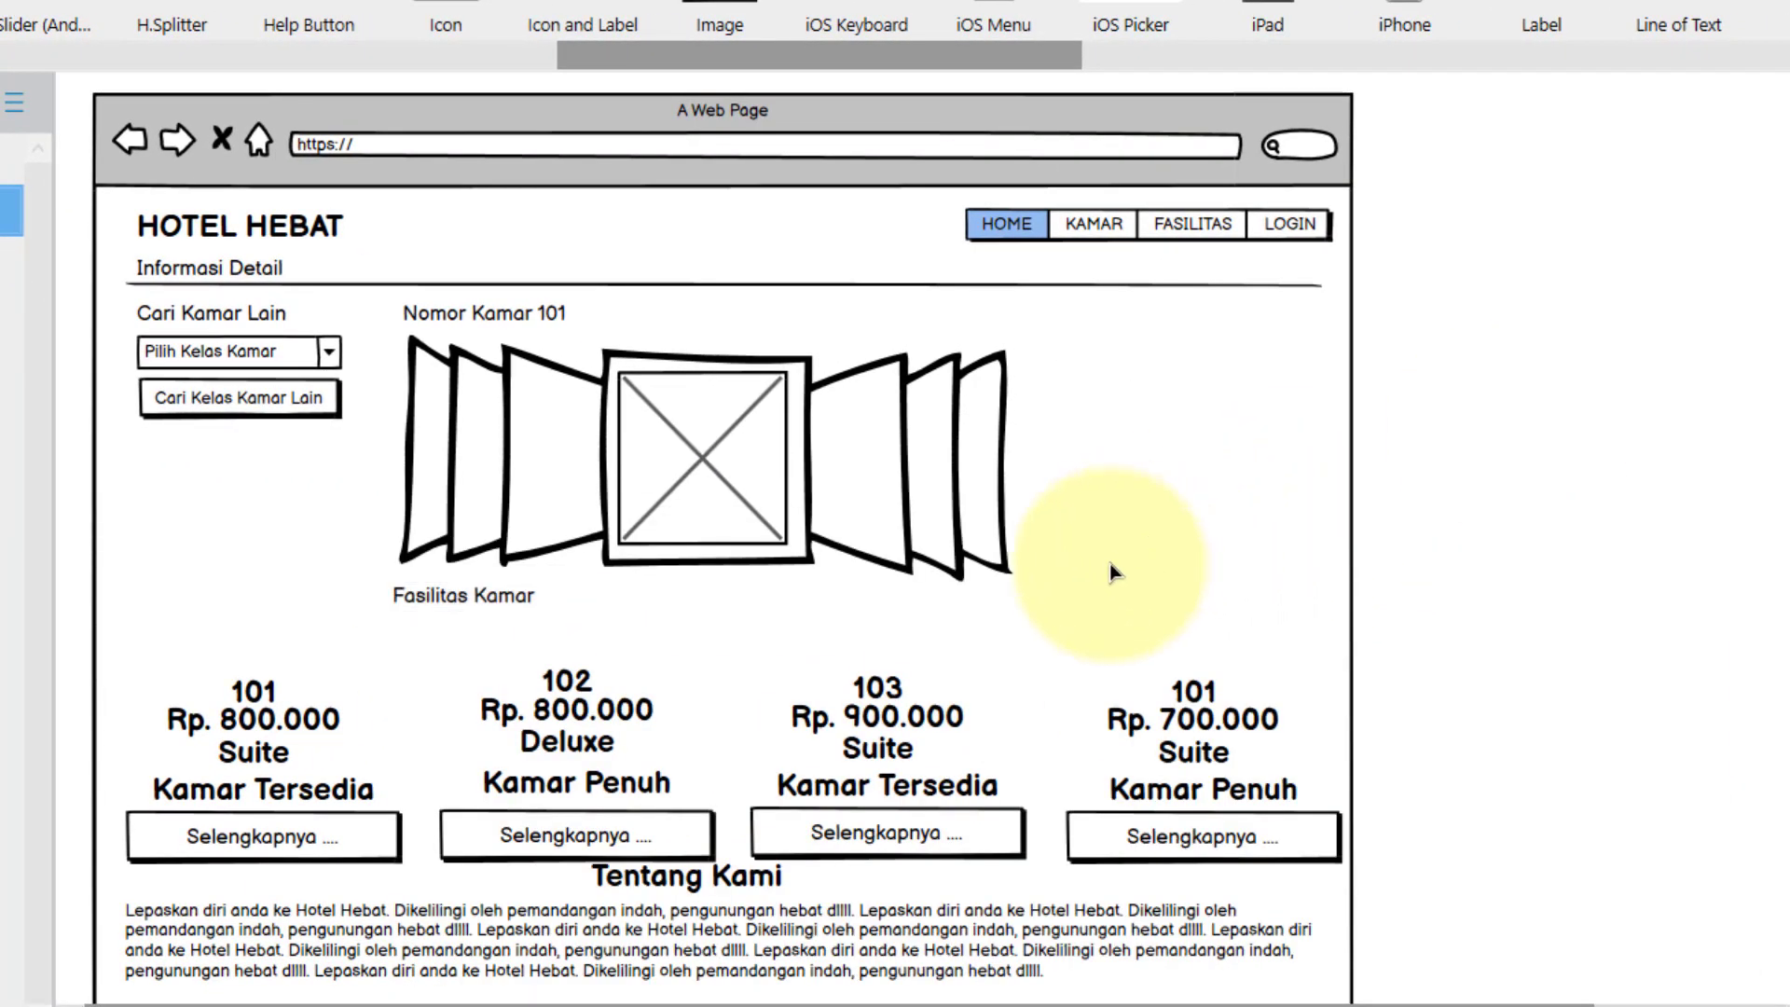
Step: Move the description paragraph from under Tentang Kami to directly below the Fasilitas Kamar label
{"action": "scroll", "coordinate": [1109, 563], "scroll_direction": "down", "scroll_amount": 2}
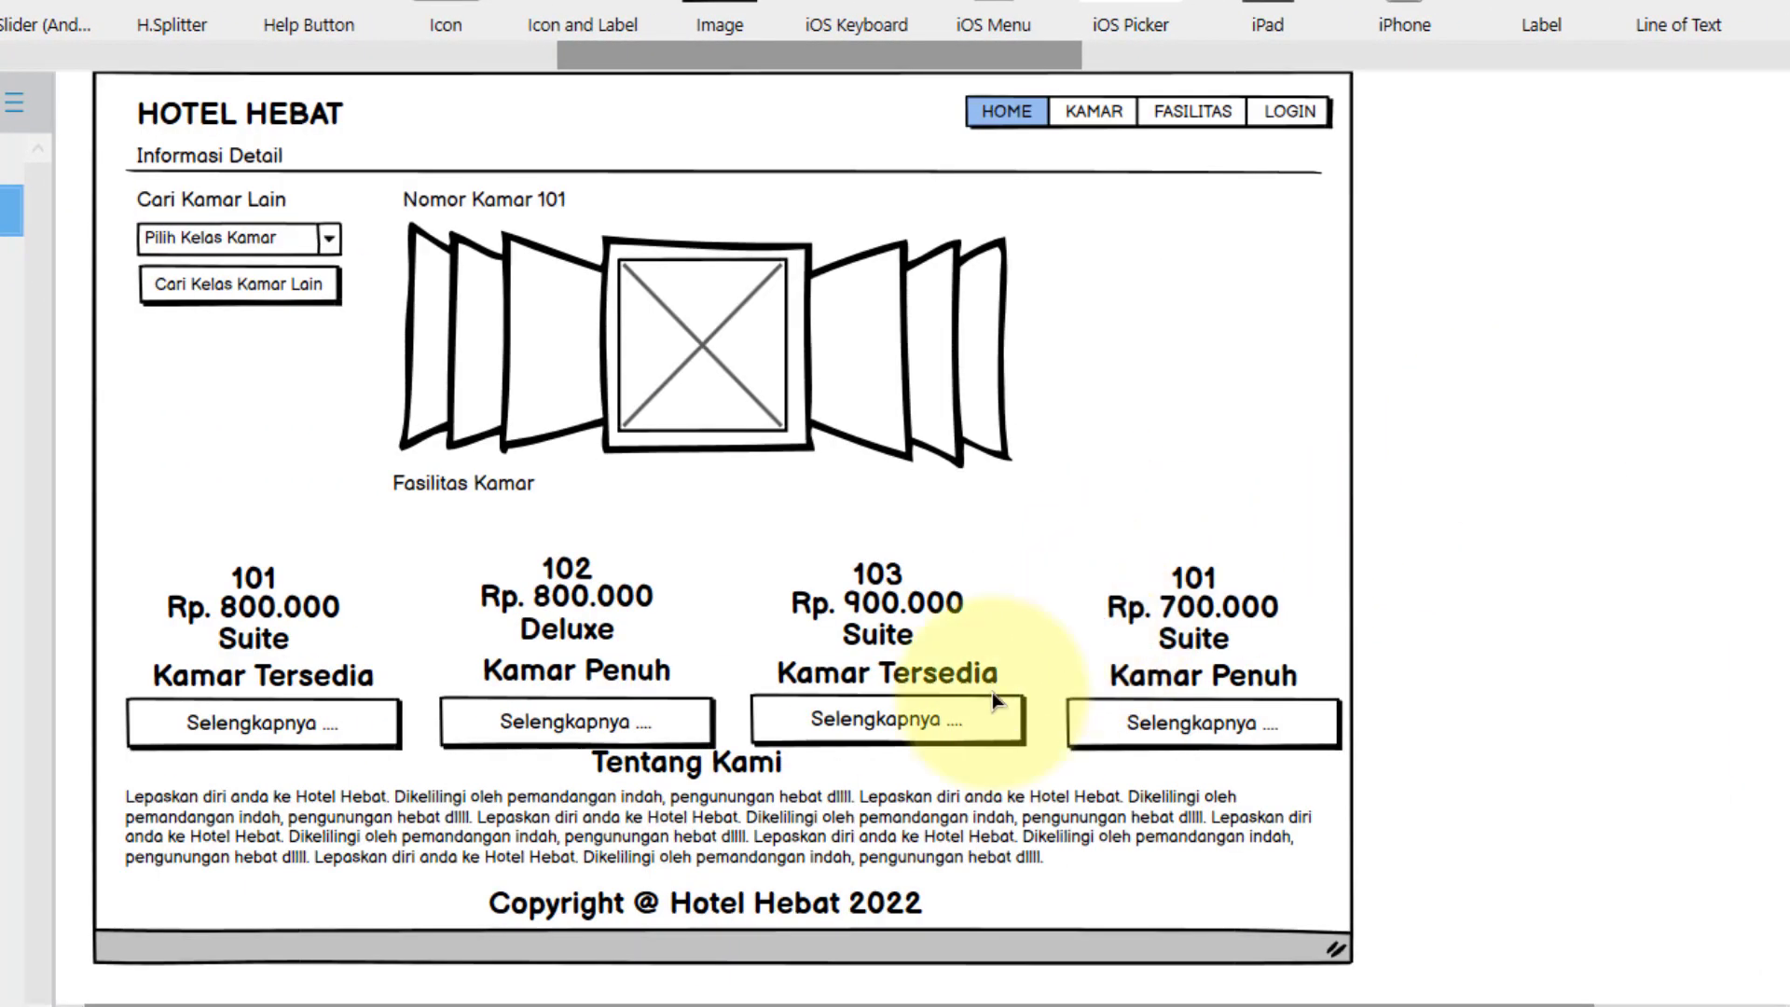
{"action": "left_click", "coordinate": [824, 798]}
{"action": "left_click_drag", "start_coordinate": [678, 852], "coordinate": [937, 574]}
Step: Replace the paragraph's text with two identical lines: "Kamar dirancang demi kenyamanan tamu. Dilengkapi dengan Televisi yang besar. Full AC. Kamar mandi yang bersih."
{"action": "double_click", "coordinate": [891, 552]}
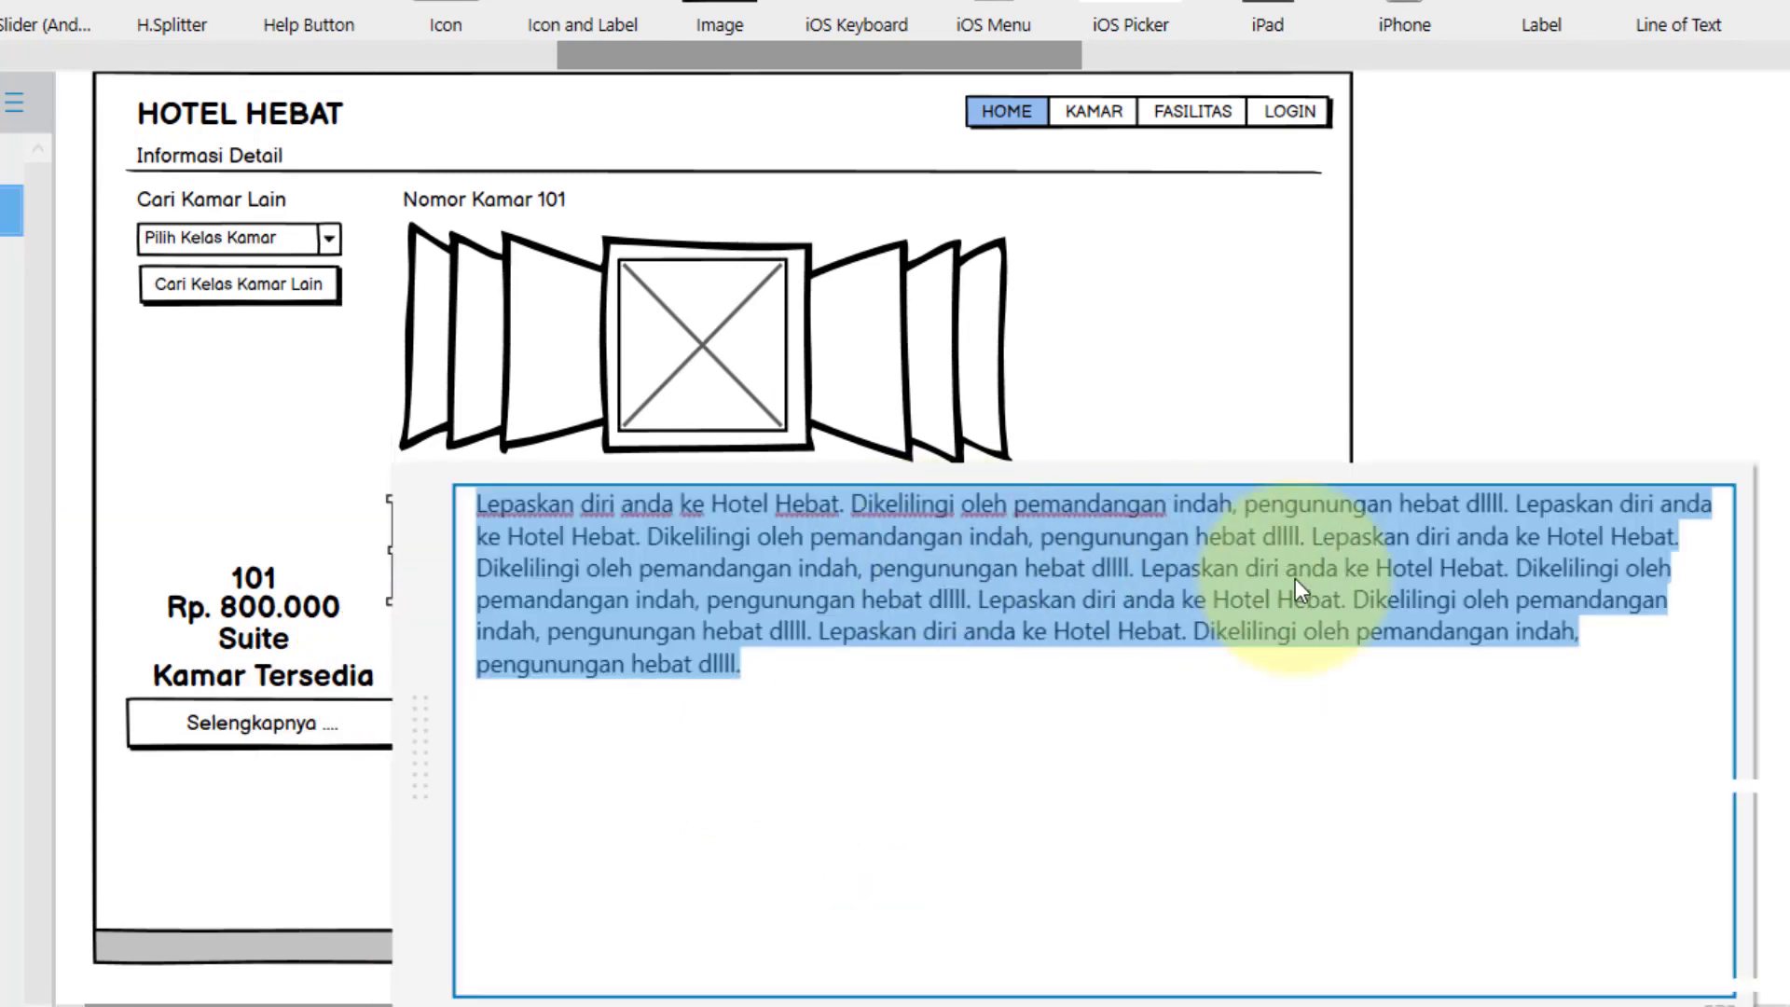
{"action": "left_click_drag", "start_coordinate": [759, 671], "coordinate": [453, 508]}
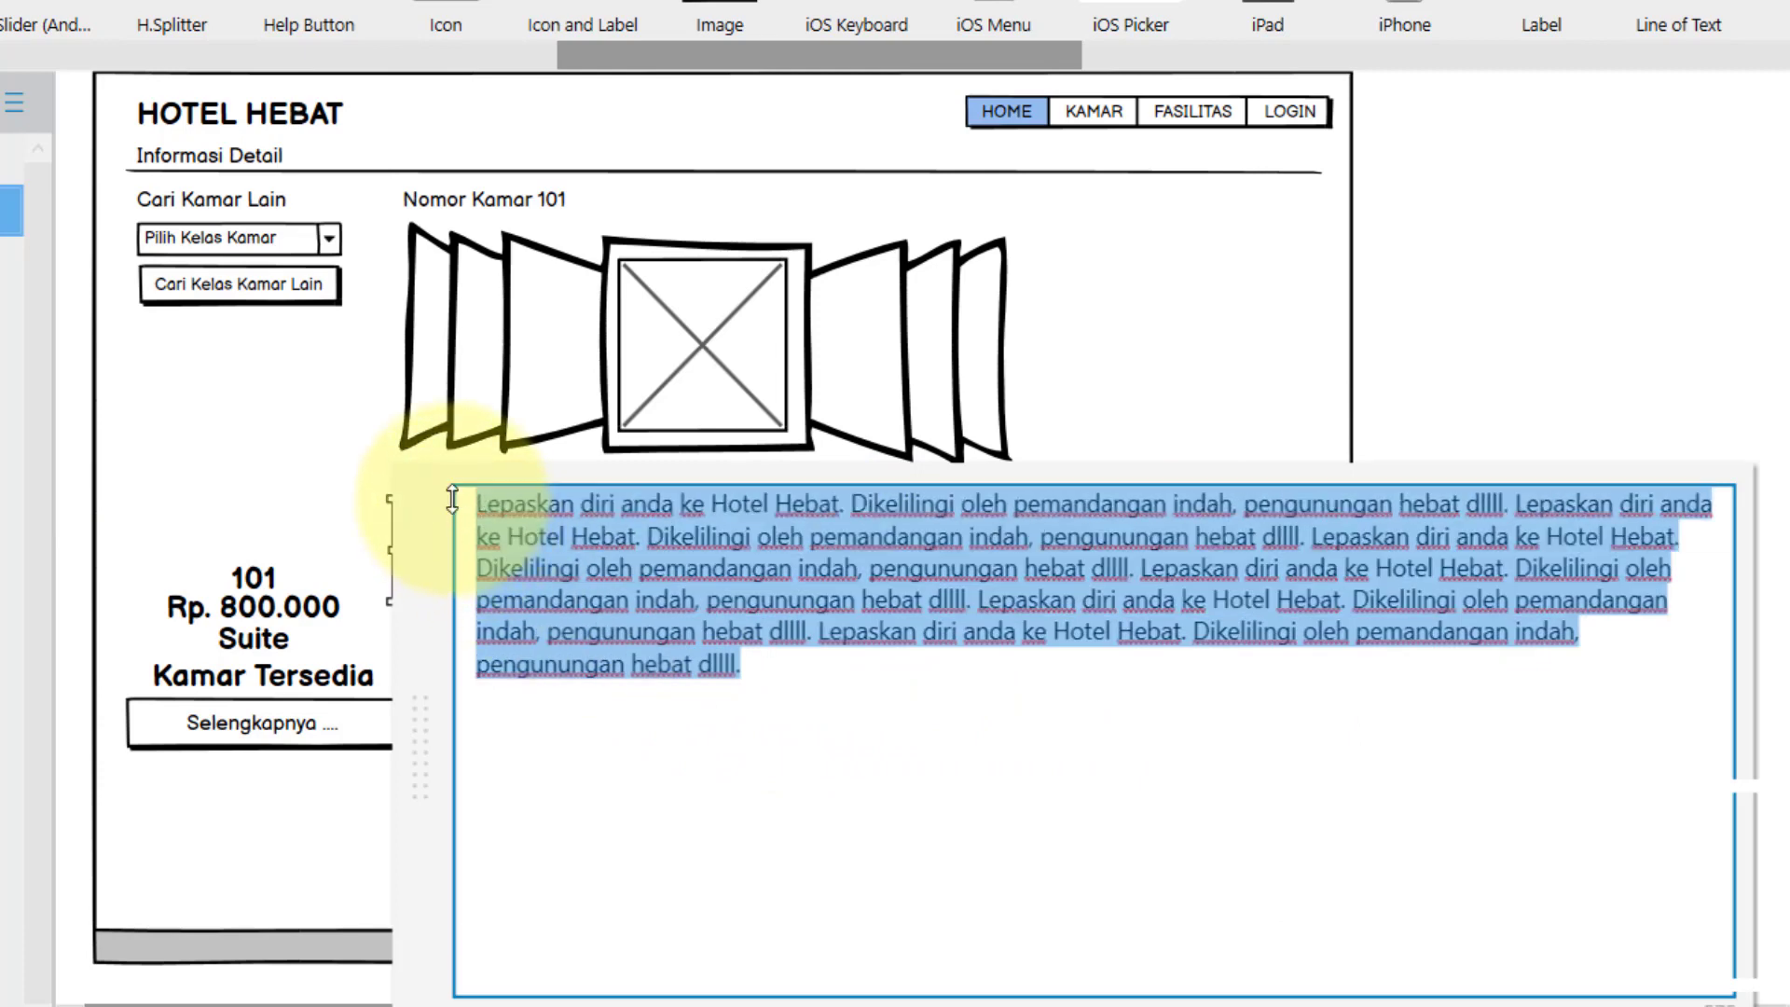
{"action": "type", "text": "Kam"}
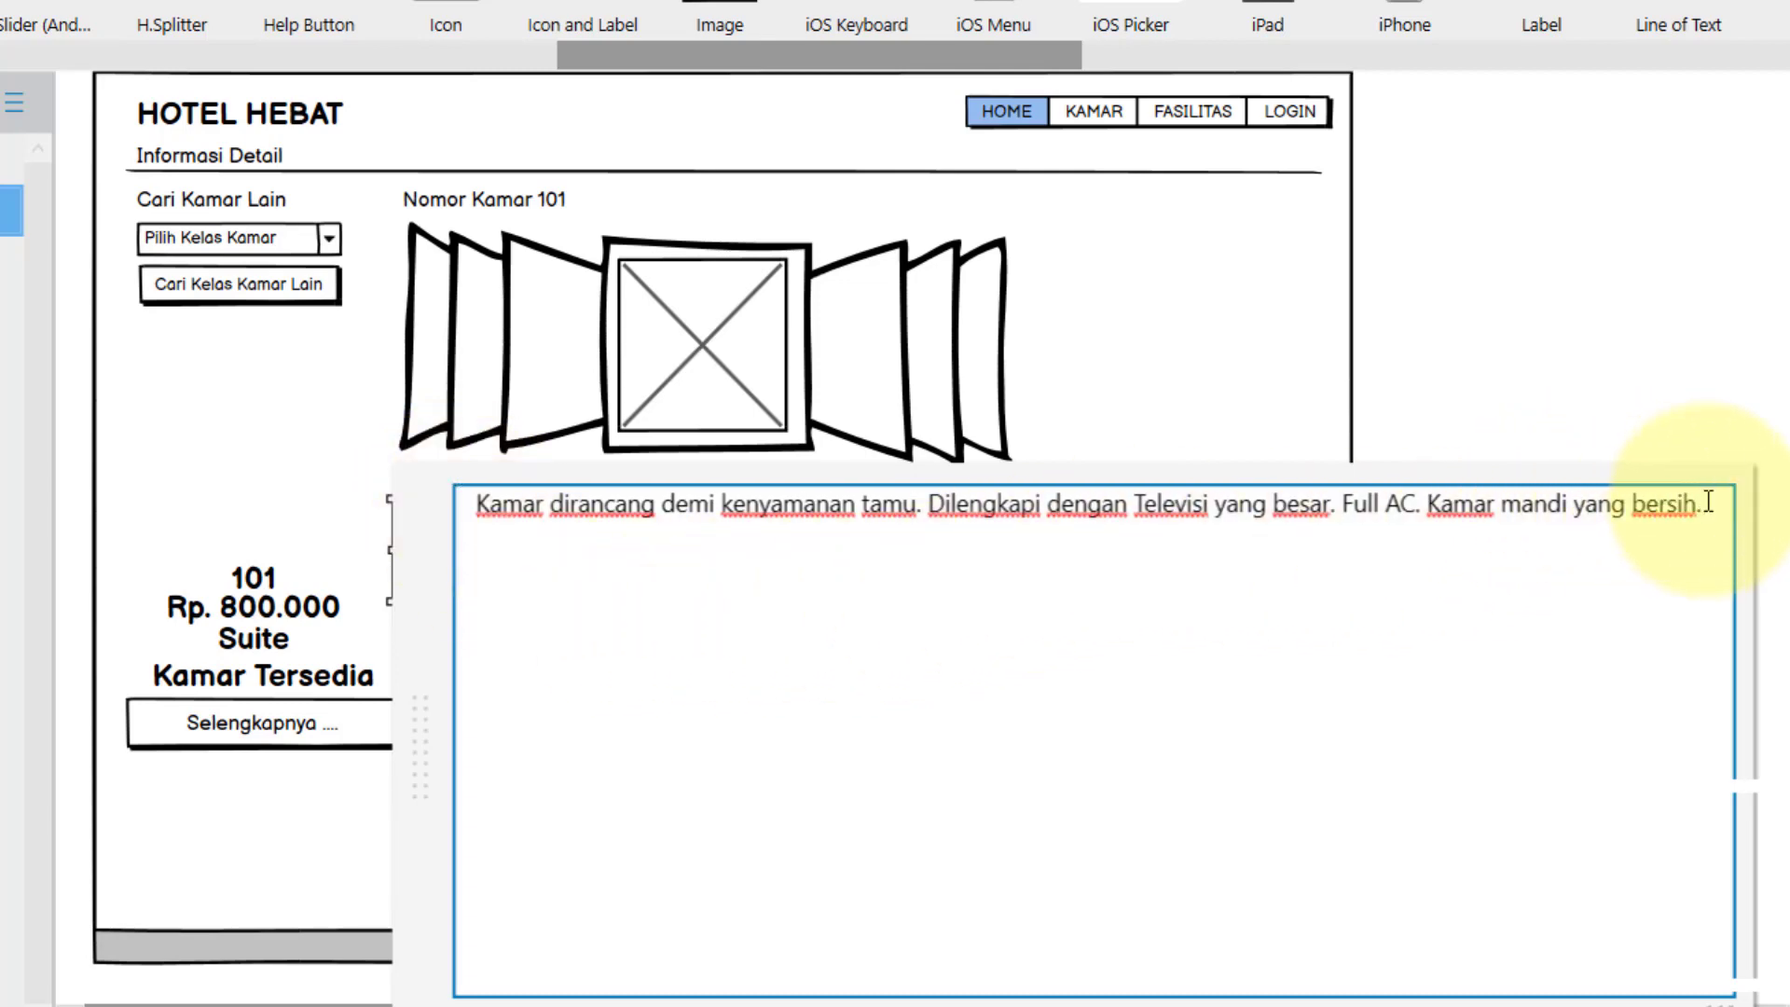
{"action": "left_click_drag", "start_coordinate": [1712, 504], "coordinate": [400, 649]}
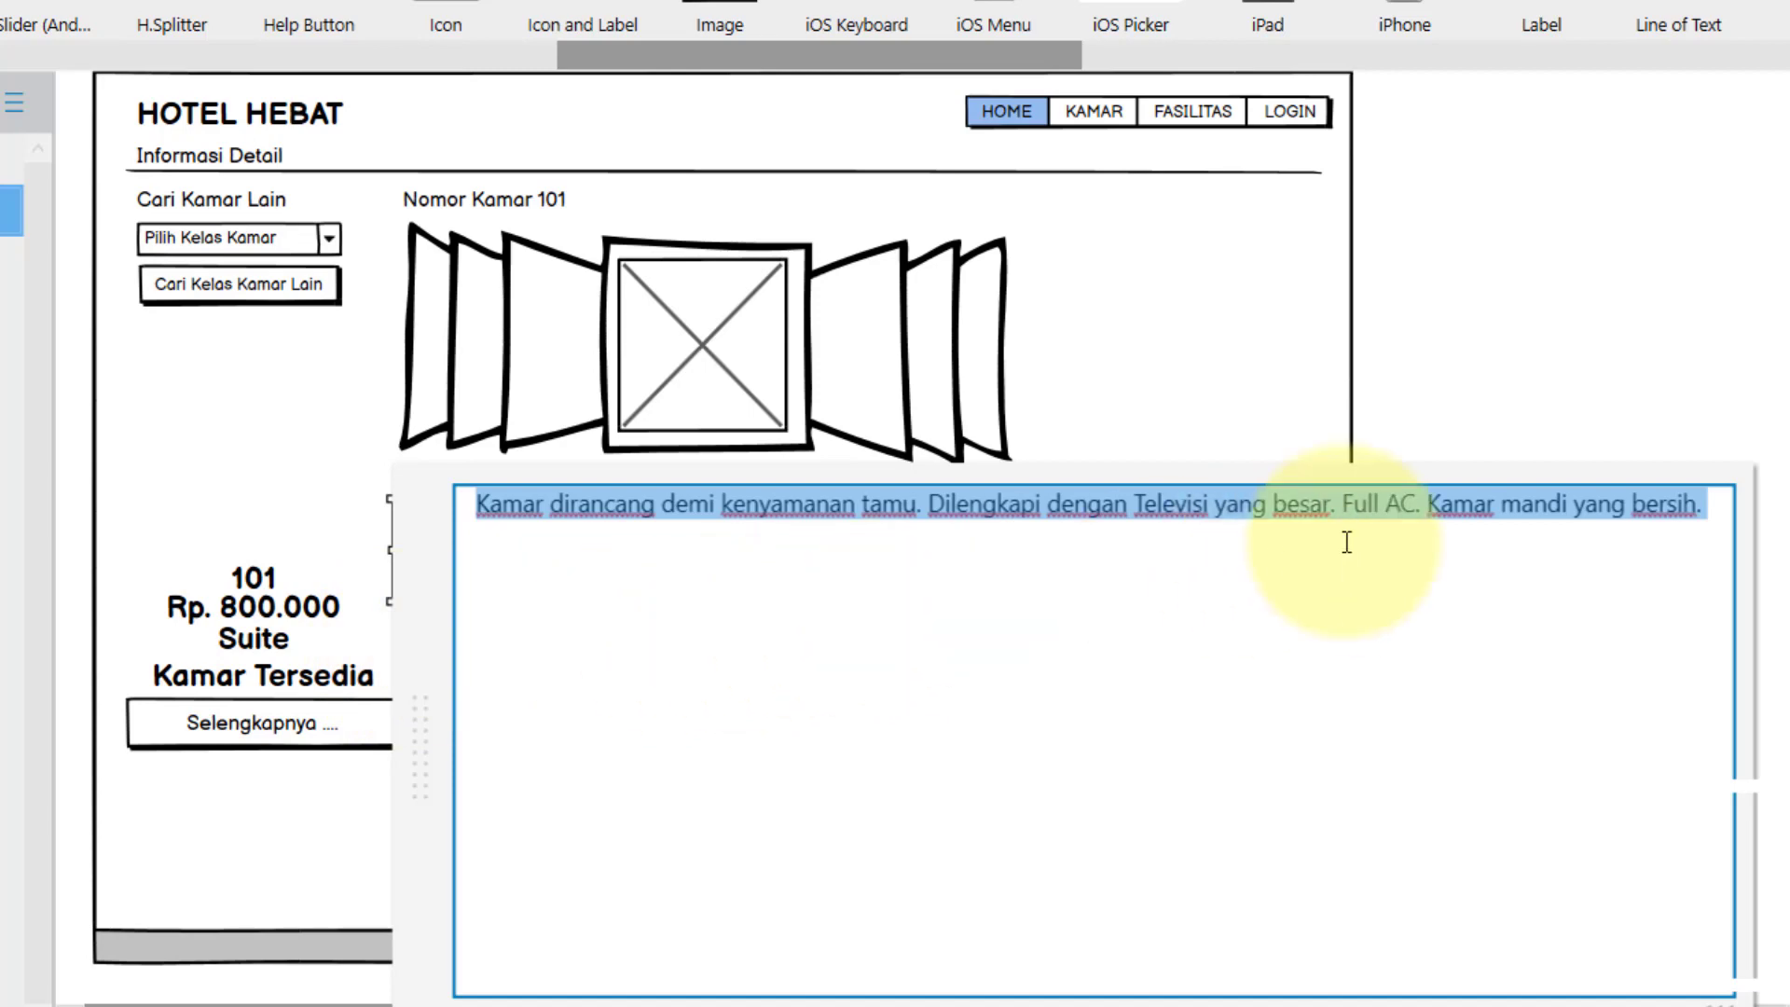
{"action": "left_click", "coordinate": [1714, 504]}
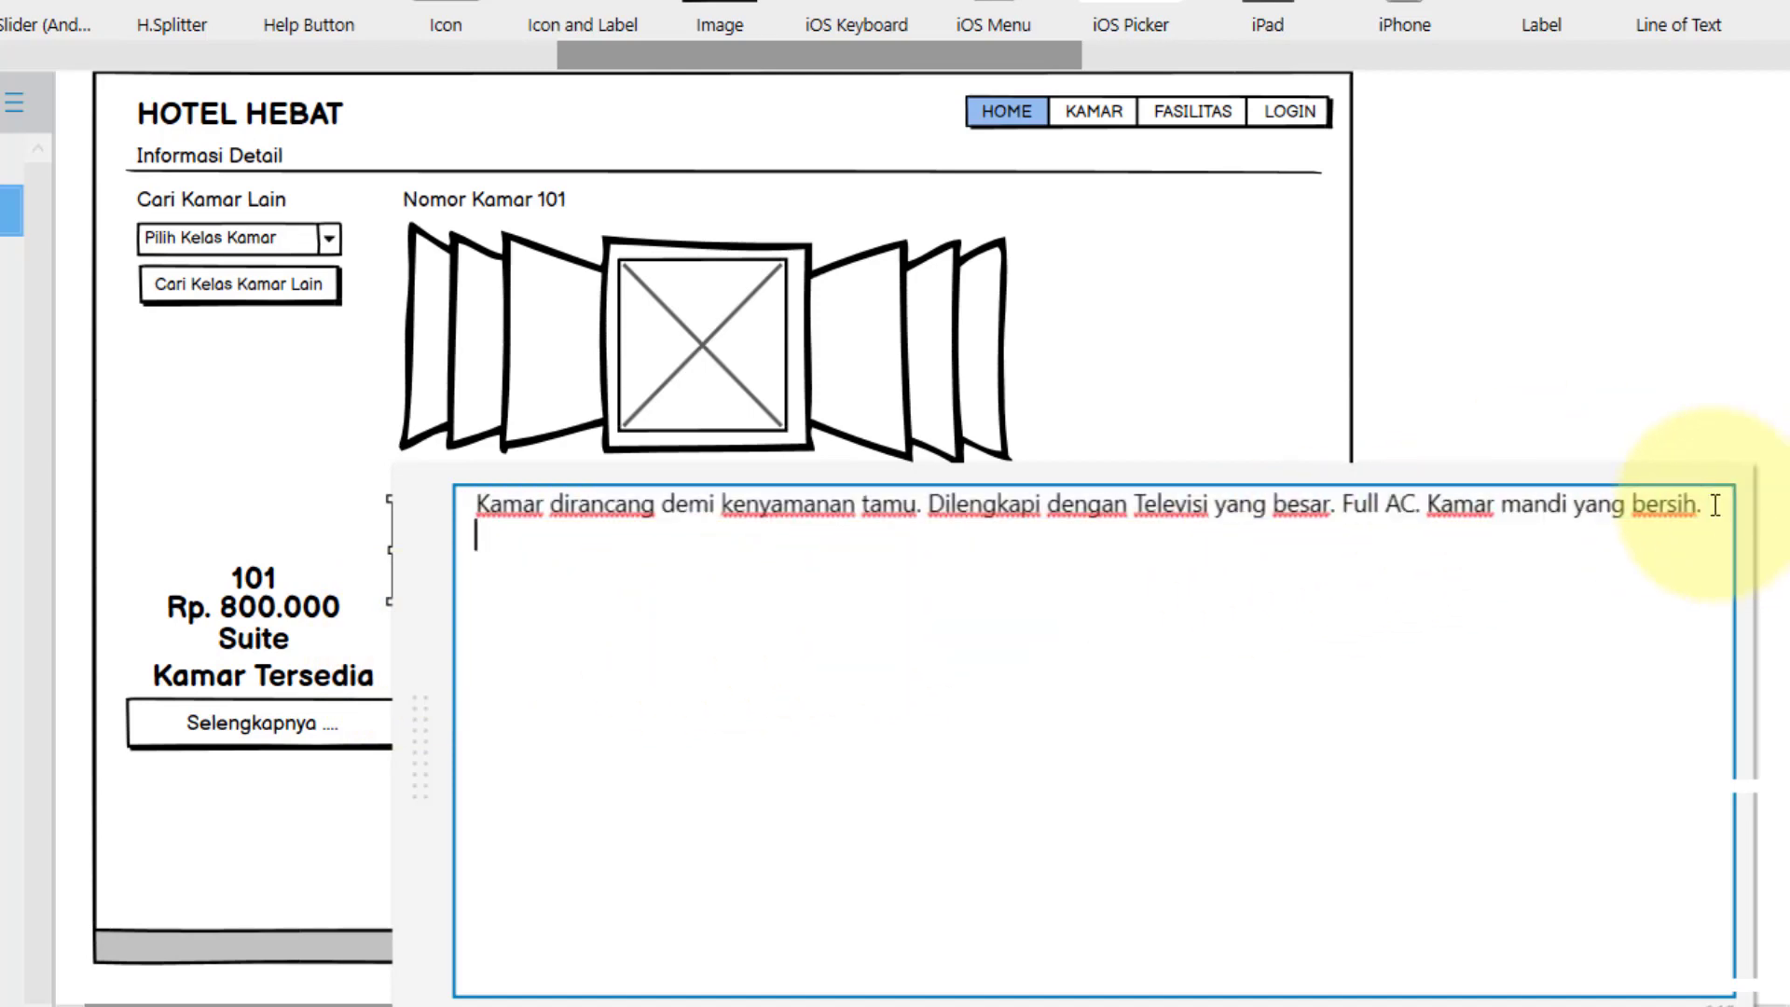
{"action": "key", "text": "Return"}
{"action": "key", "text": "ctrl+v"}
{"action": "left_click", "coordinate": [1669, 383]}
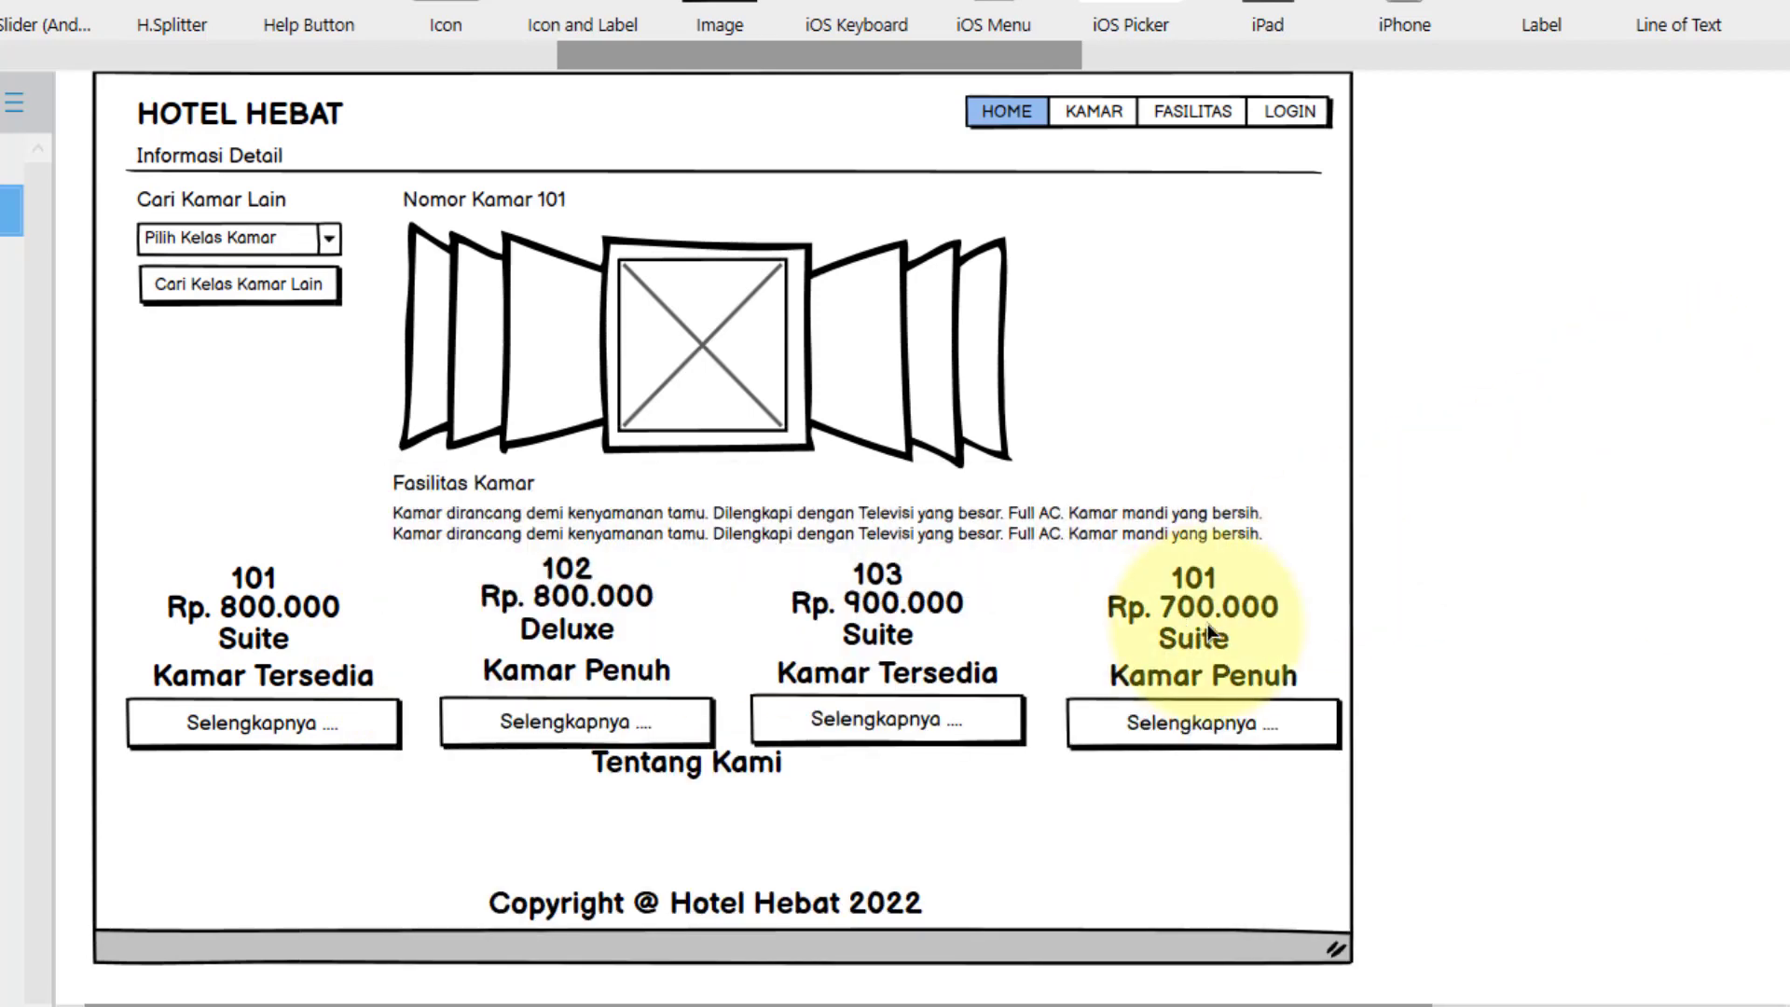
Step: Resize the facilities paragraph to about 470 wide and 85 high to match the gallery width, and set its font size to 15
{"action": "left_click", "coordinate": [1202, 546]}
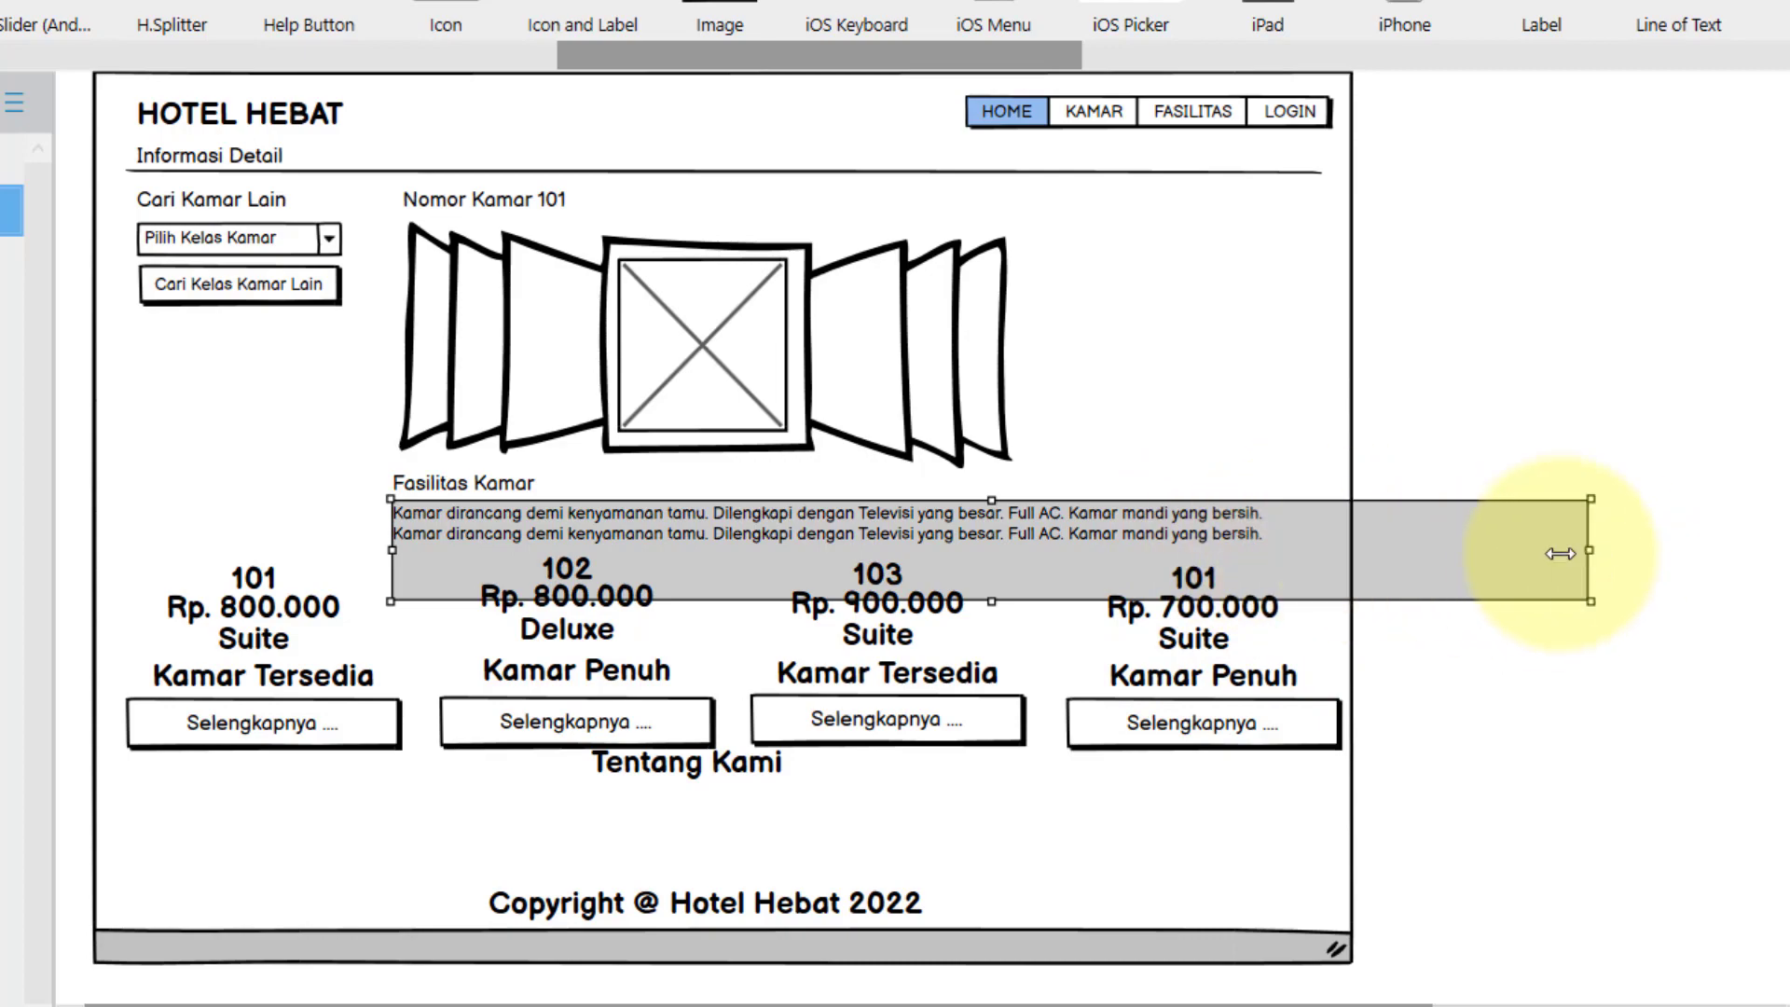
{"action": "left_click_drag", "start_coordinate": [1590, 550], "coordinate": [984, 562]}
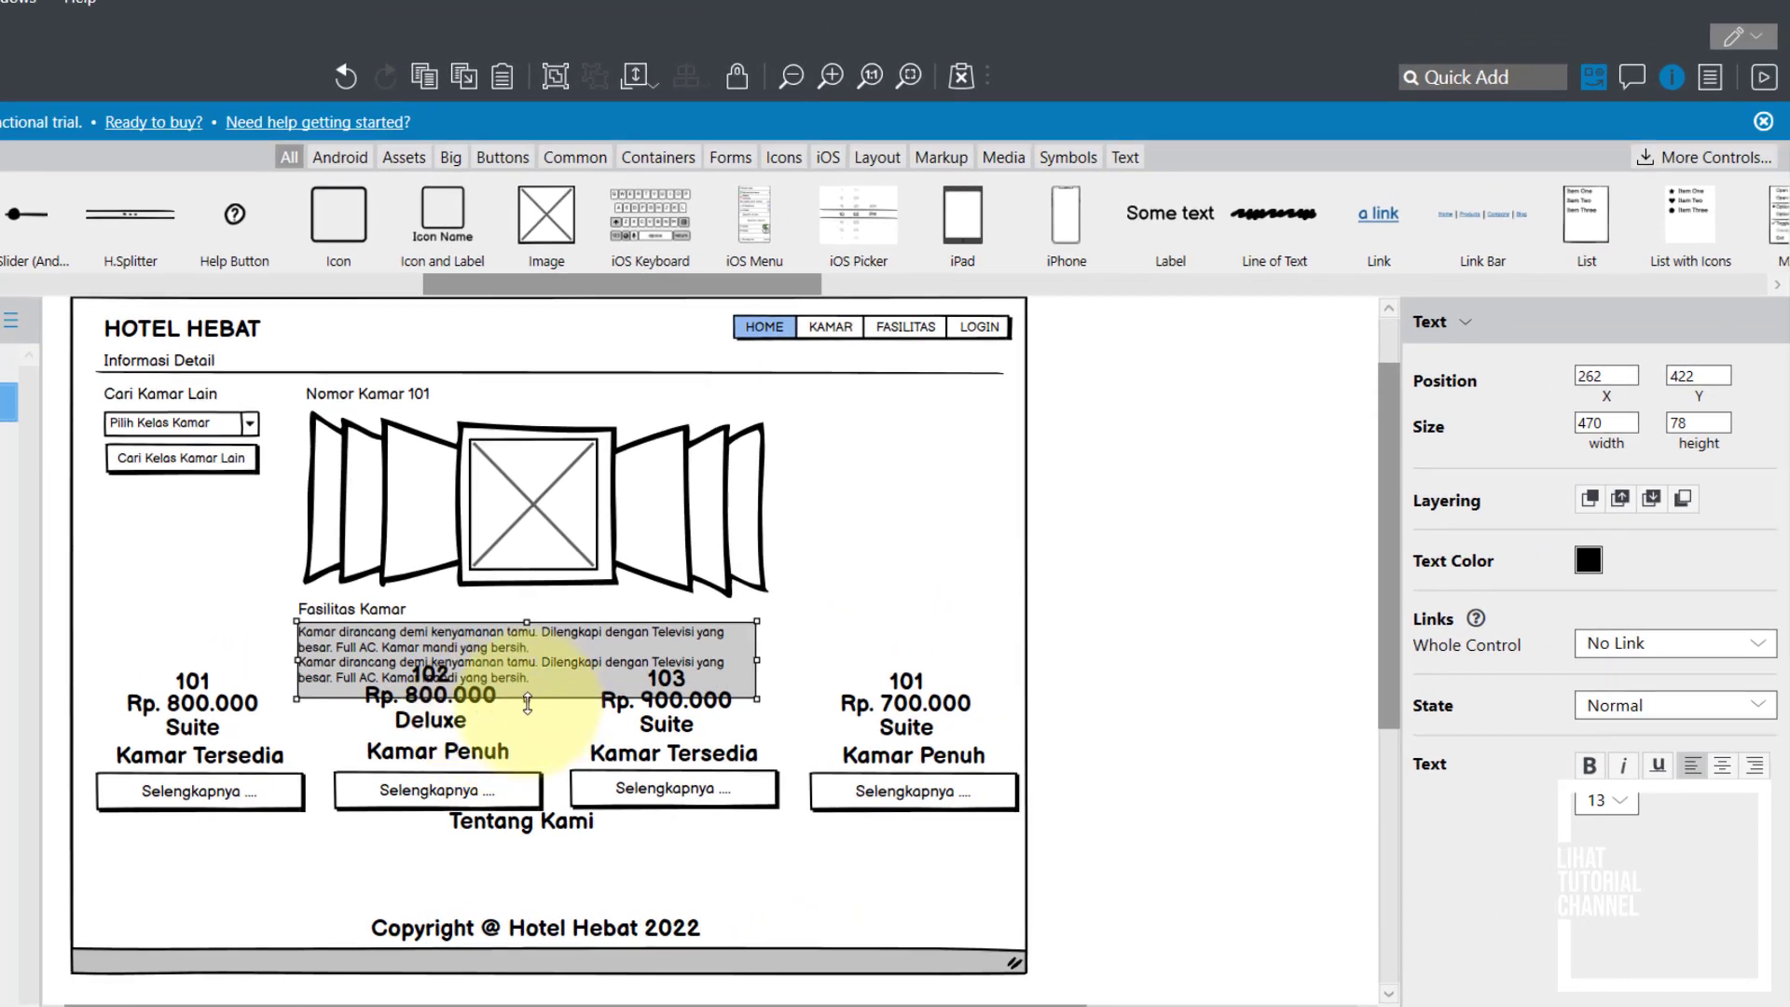
{"action": "mouse_move", "coordinate": [528, 703]}
{"action": "left_mouse_down"}
{"action": "mouse_move", "coordinate": [525, 744]}
{"action": "mouse_move", "coordinate": [557, 706]}
{"action": "left_mouse_up"}
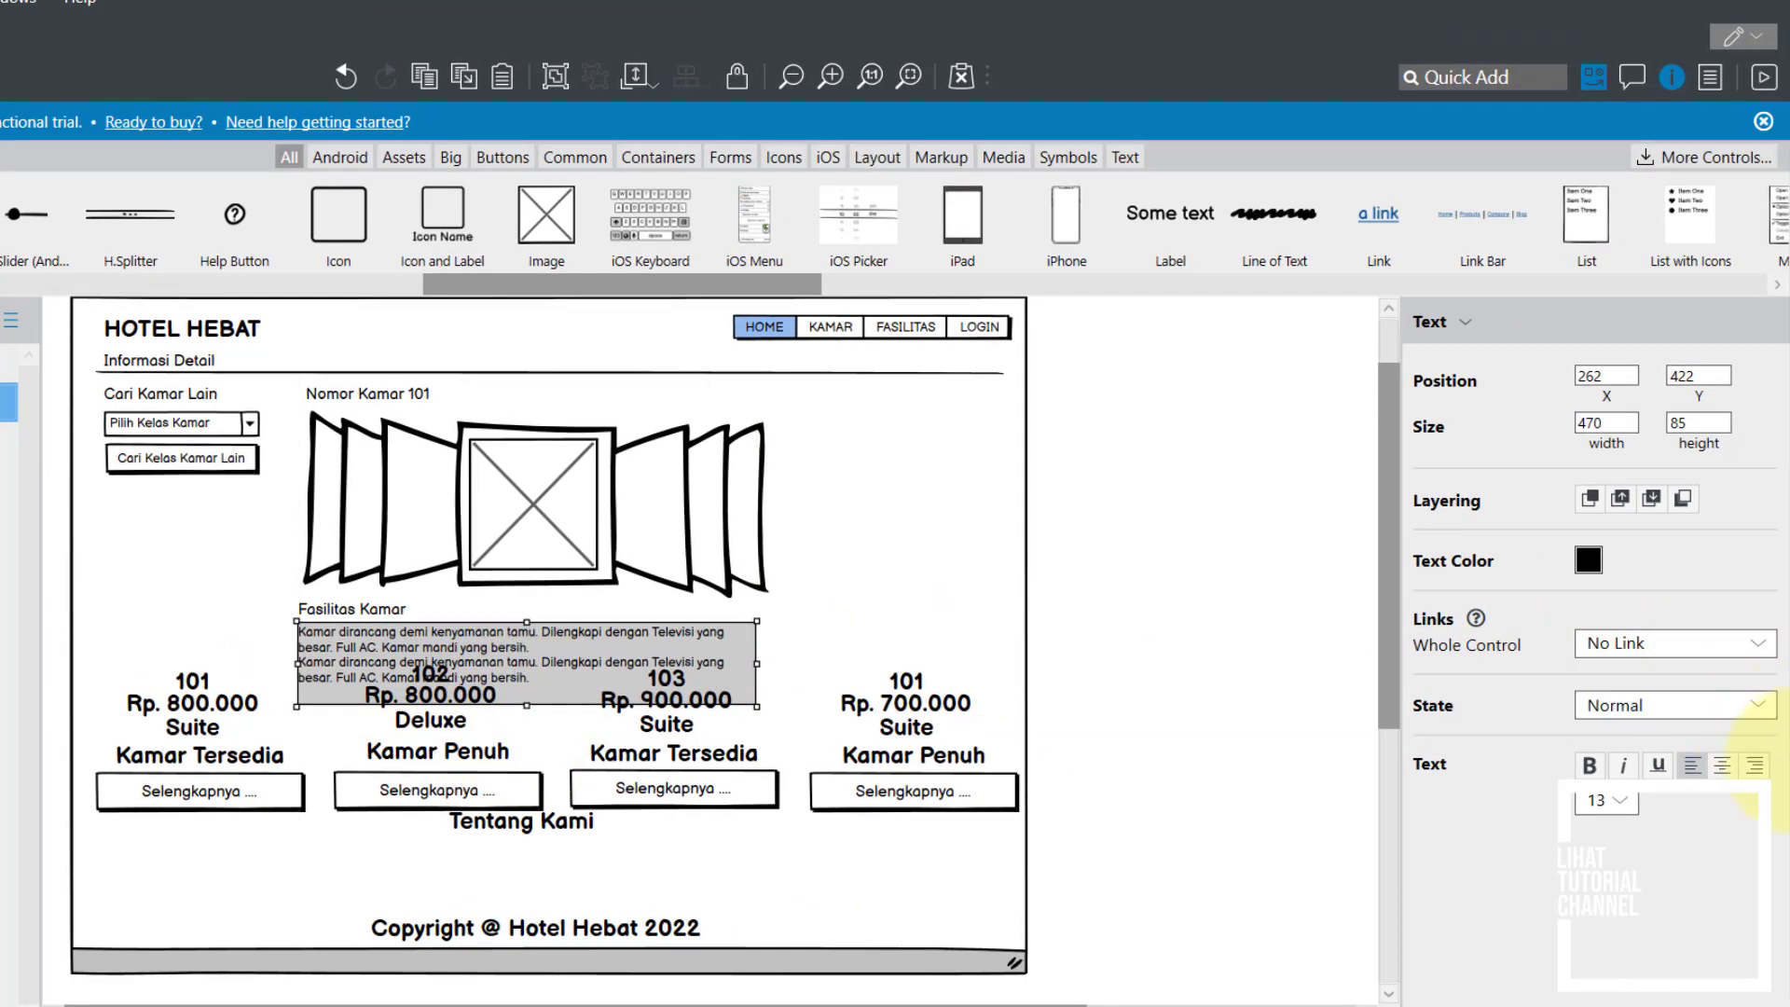
{"action": "left_click", "coordinate": [1620, 800]}
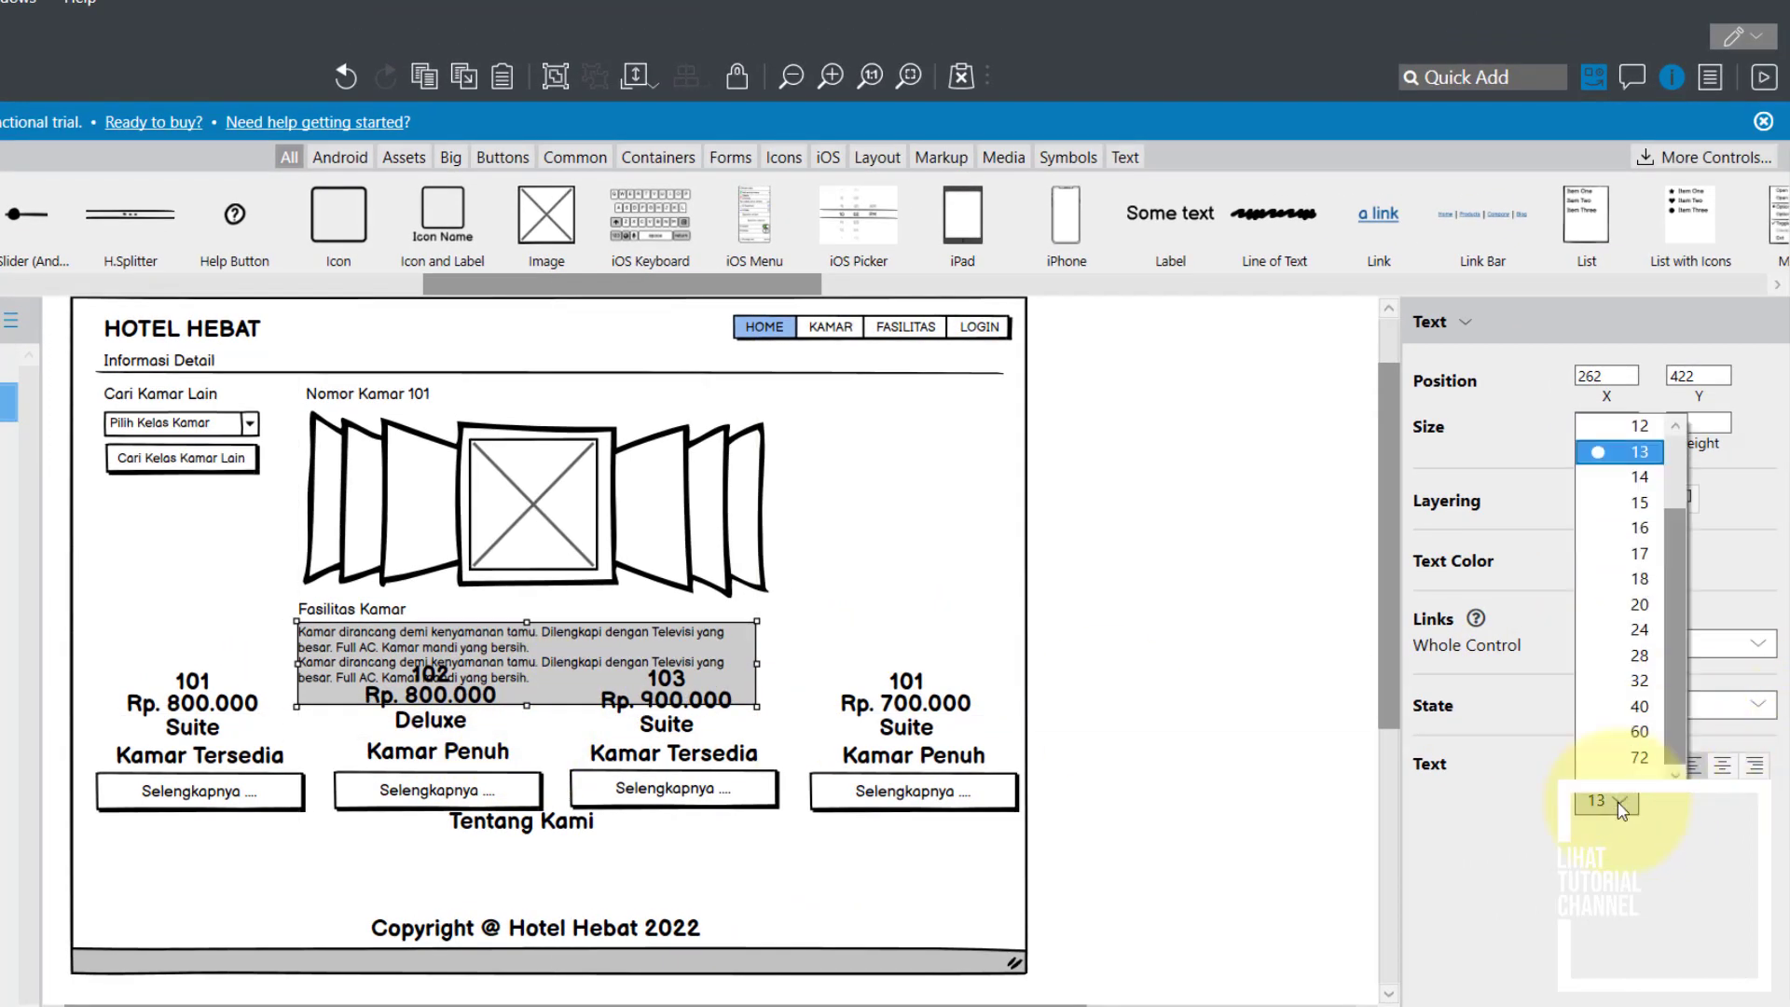
{"action": "left_click", "coordinate": [1629, 494]}
{"action": "left_click", "coordinate": [807, 676]}
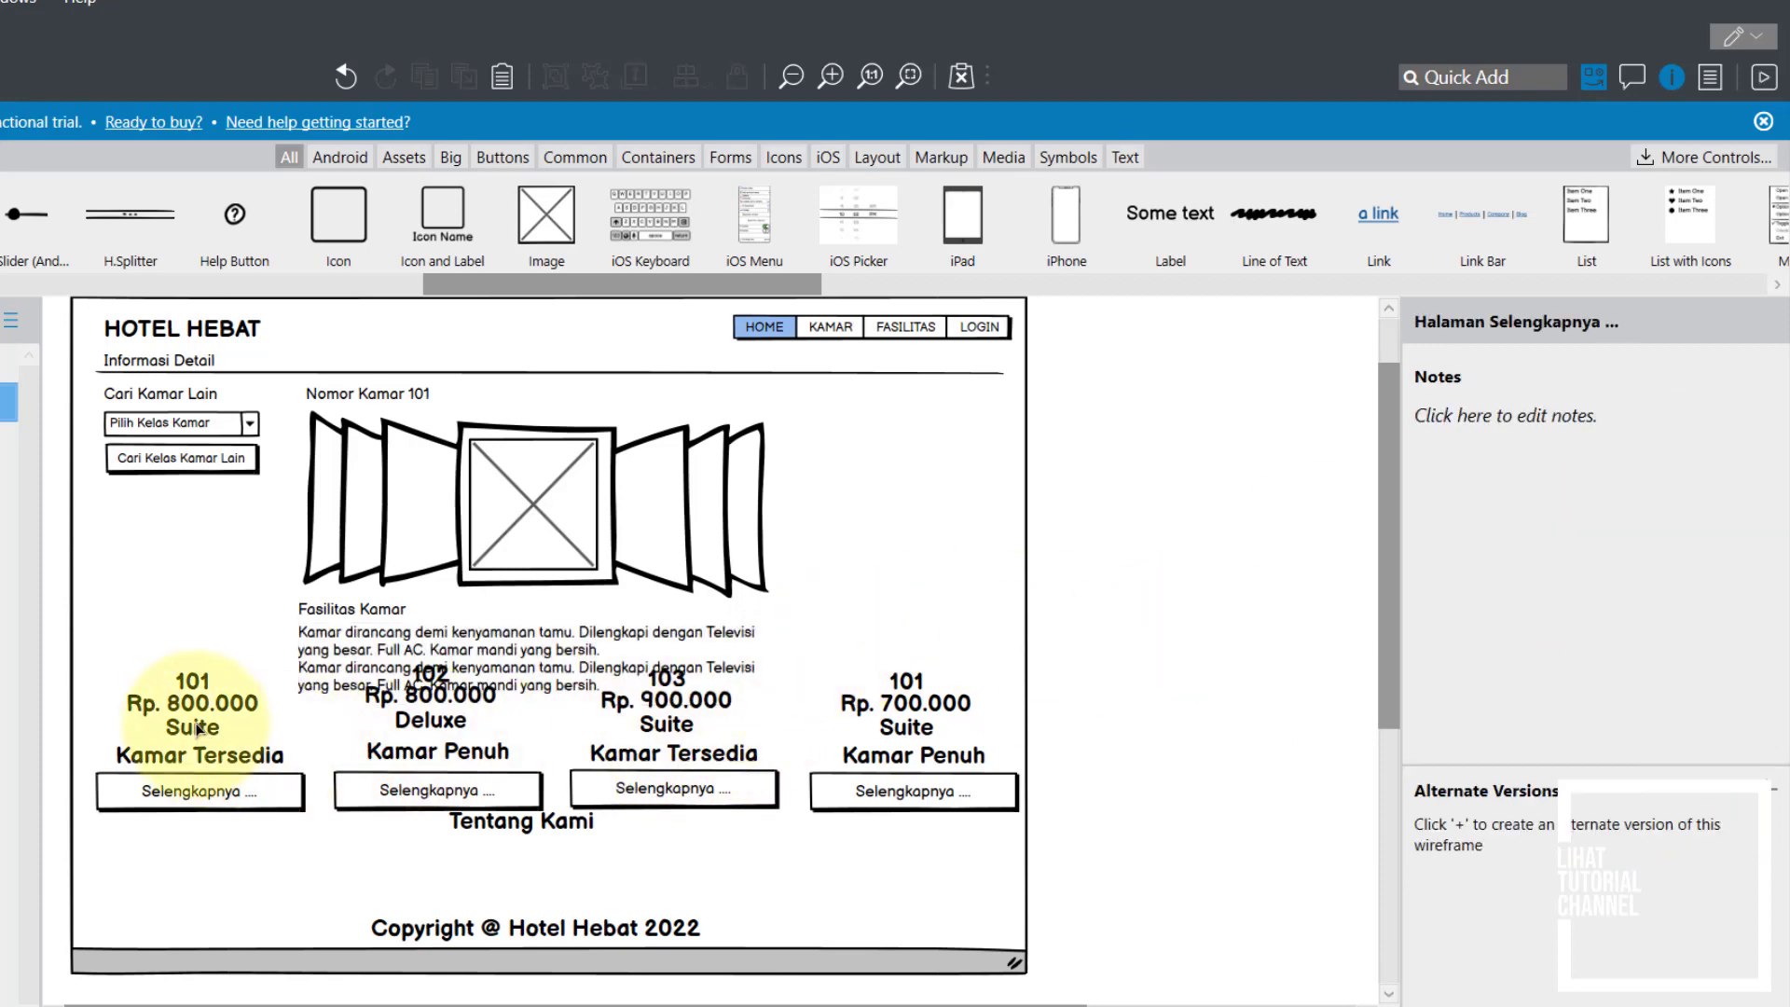
Step: Move the first room's Rp. 800.000 and Suite labels to the right of the gallery, and change Suite to "Kelas Suite"
{"action": "left_click", "coordinate": [206, 710]}
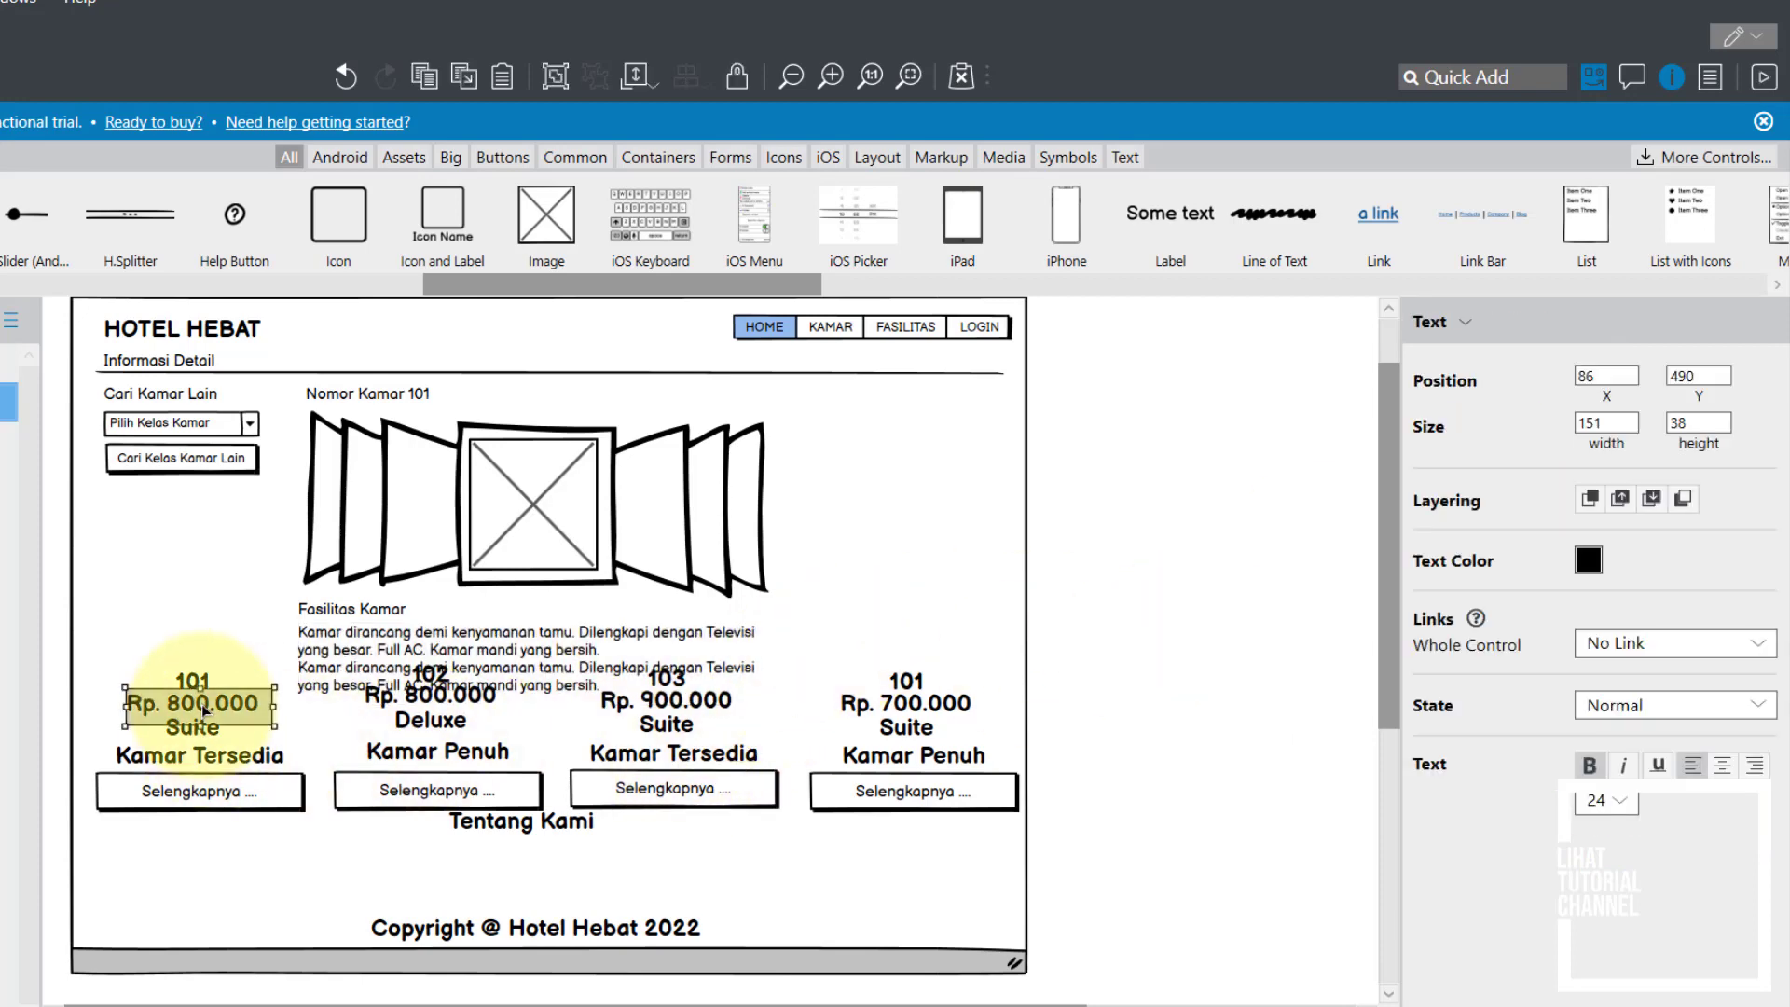
{"action": "left_click_drag", "start_coordinate": [180, 710], "coordinate": [855, 435]}
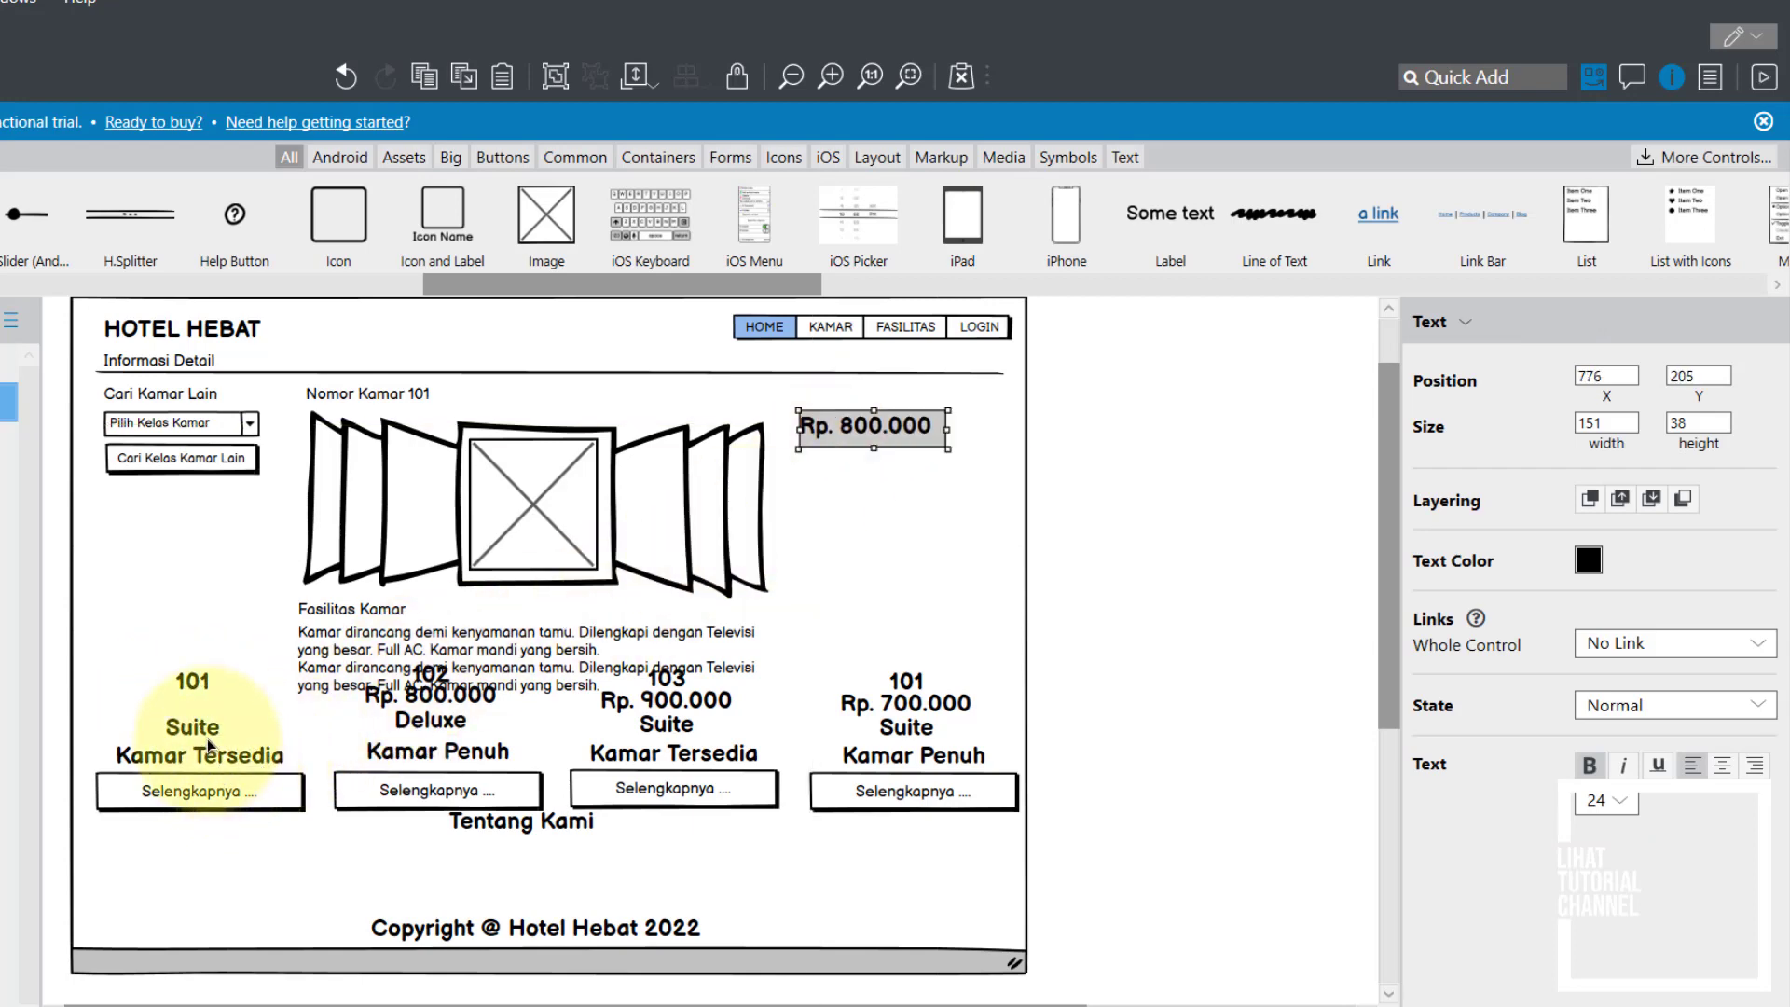
{"action": "left_click_drag", "start_coordinate": [193, 729], "coordinate": [876, 477]}
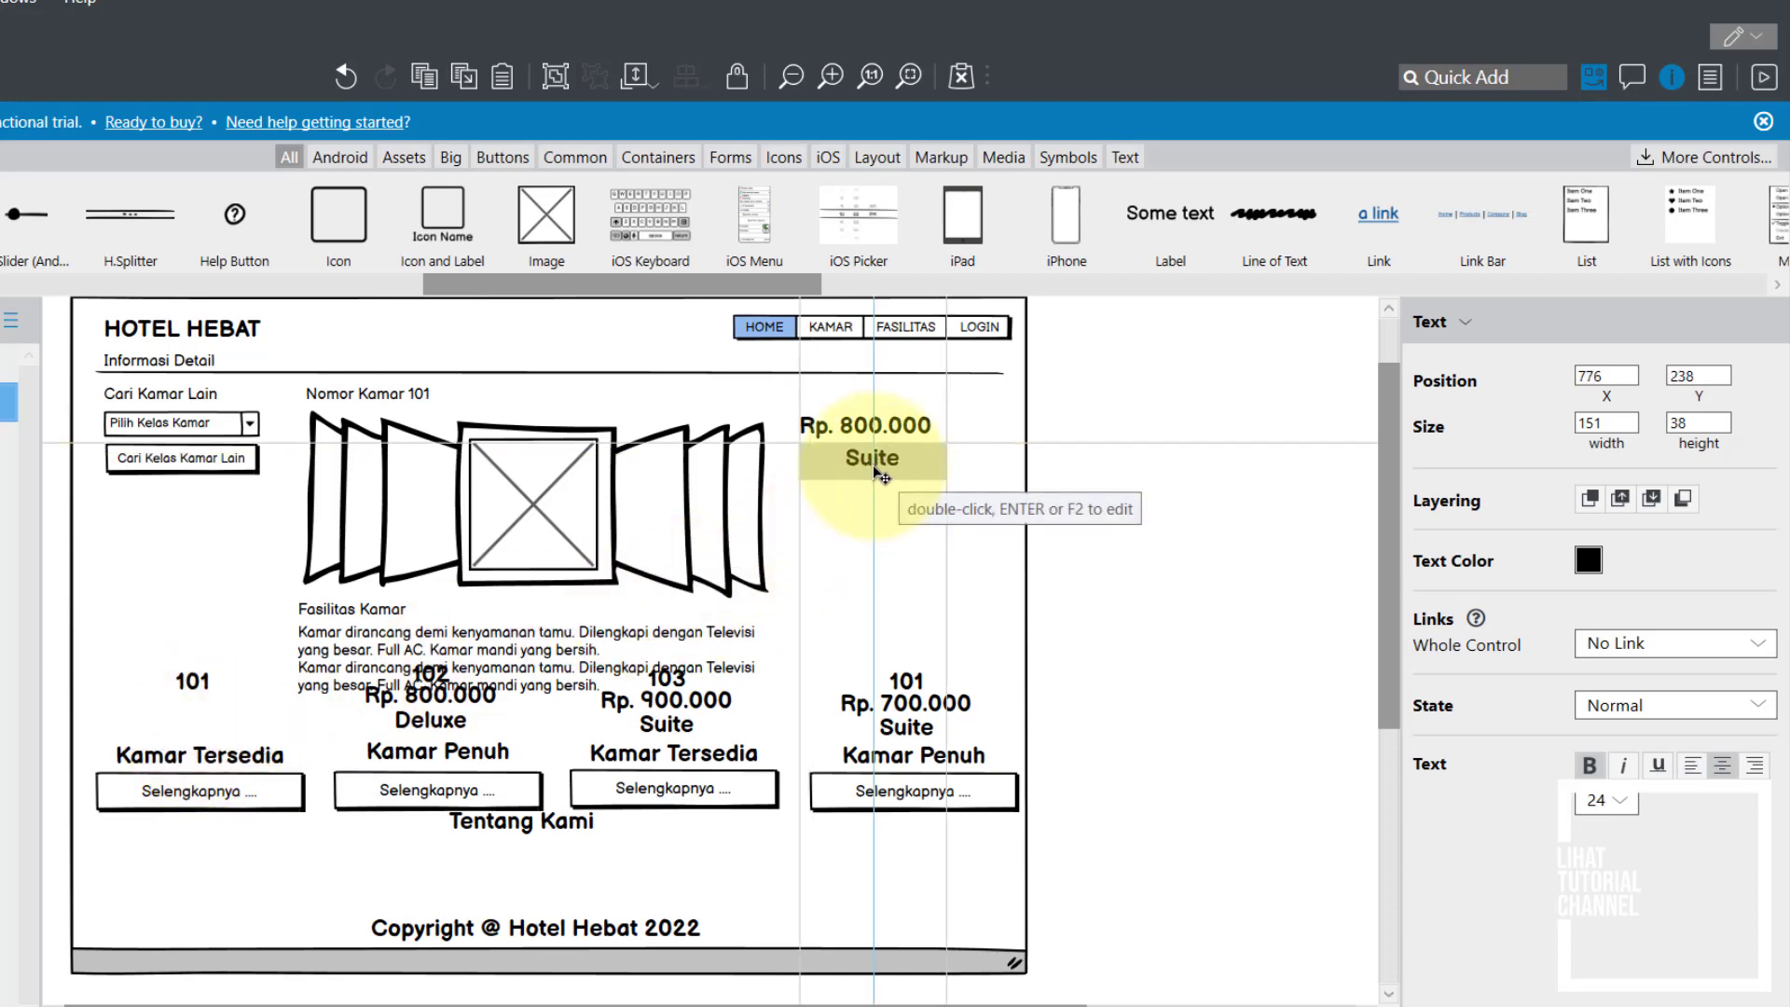
{"action": "double_click", "coordinate": [851, 460]}
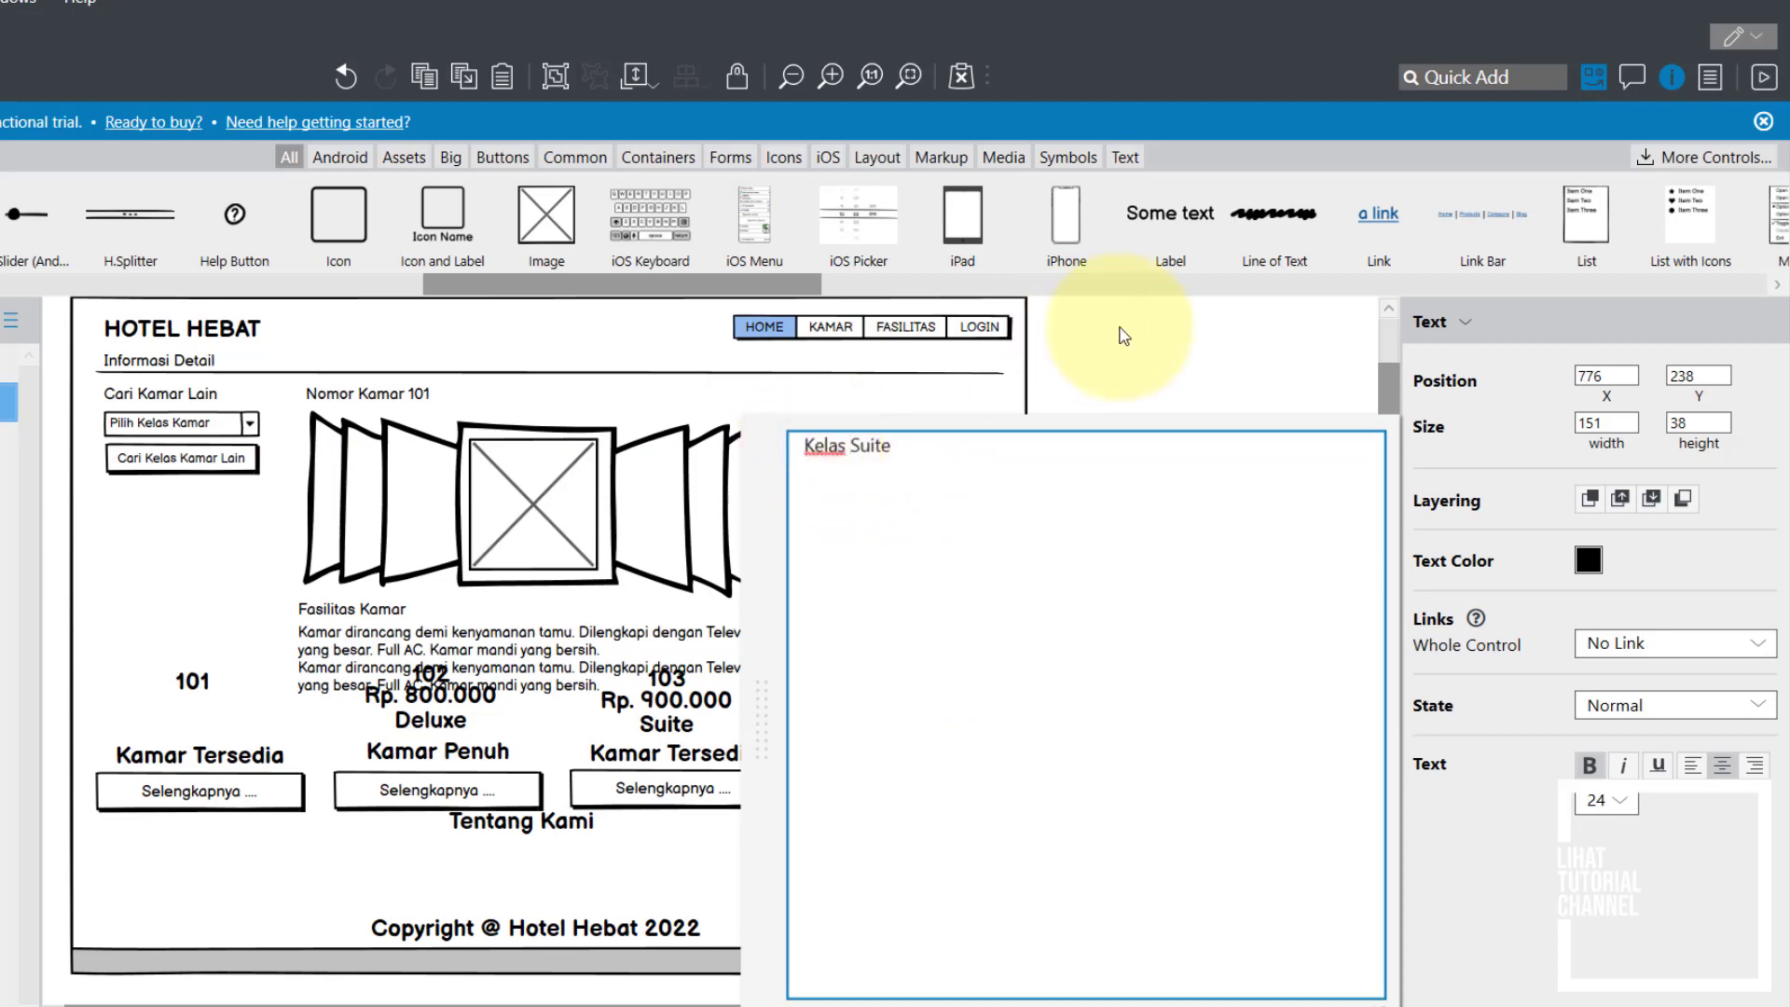
{"action": "left_click", "coordinate": [1123, 386]}
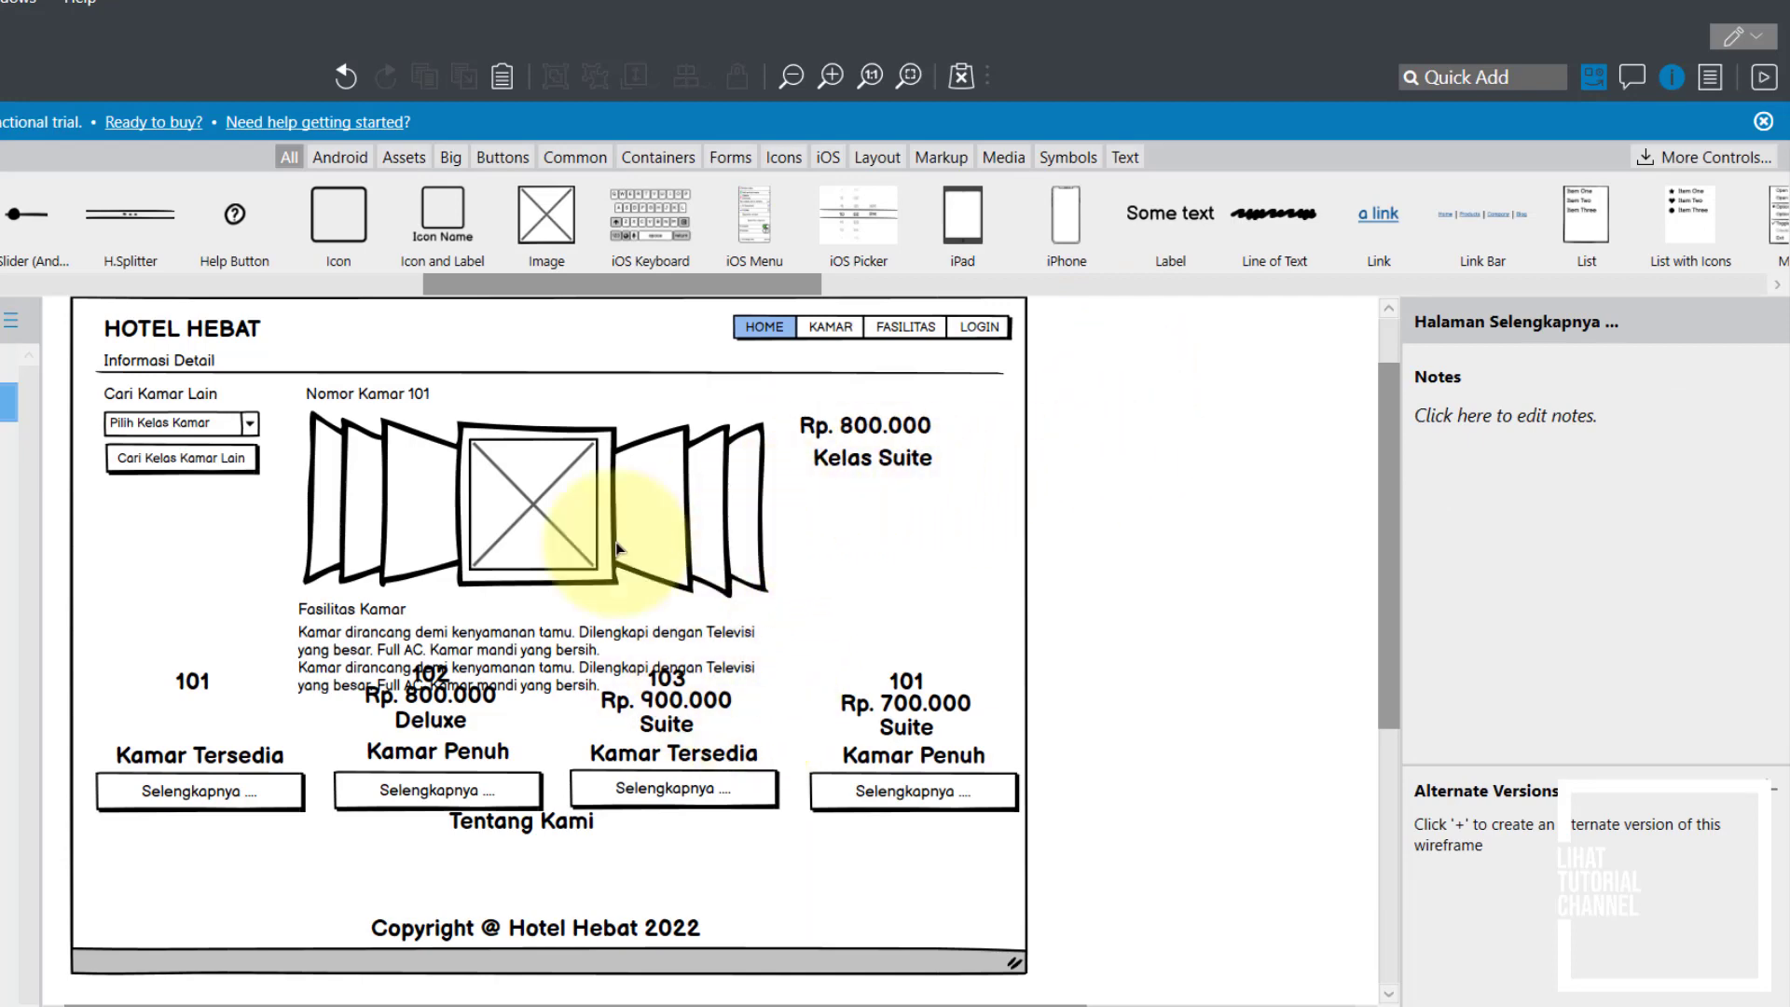
Step: Duplicate the Fasilitas Kamar label and place the copy below the Kelas Suite label
{"action": "left_click", "coordinate": [352, 619]}
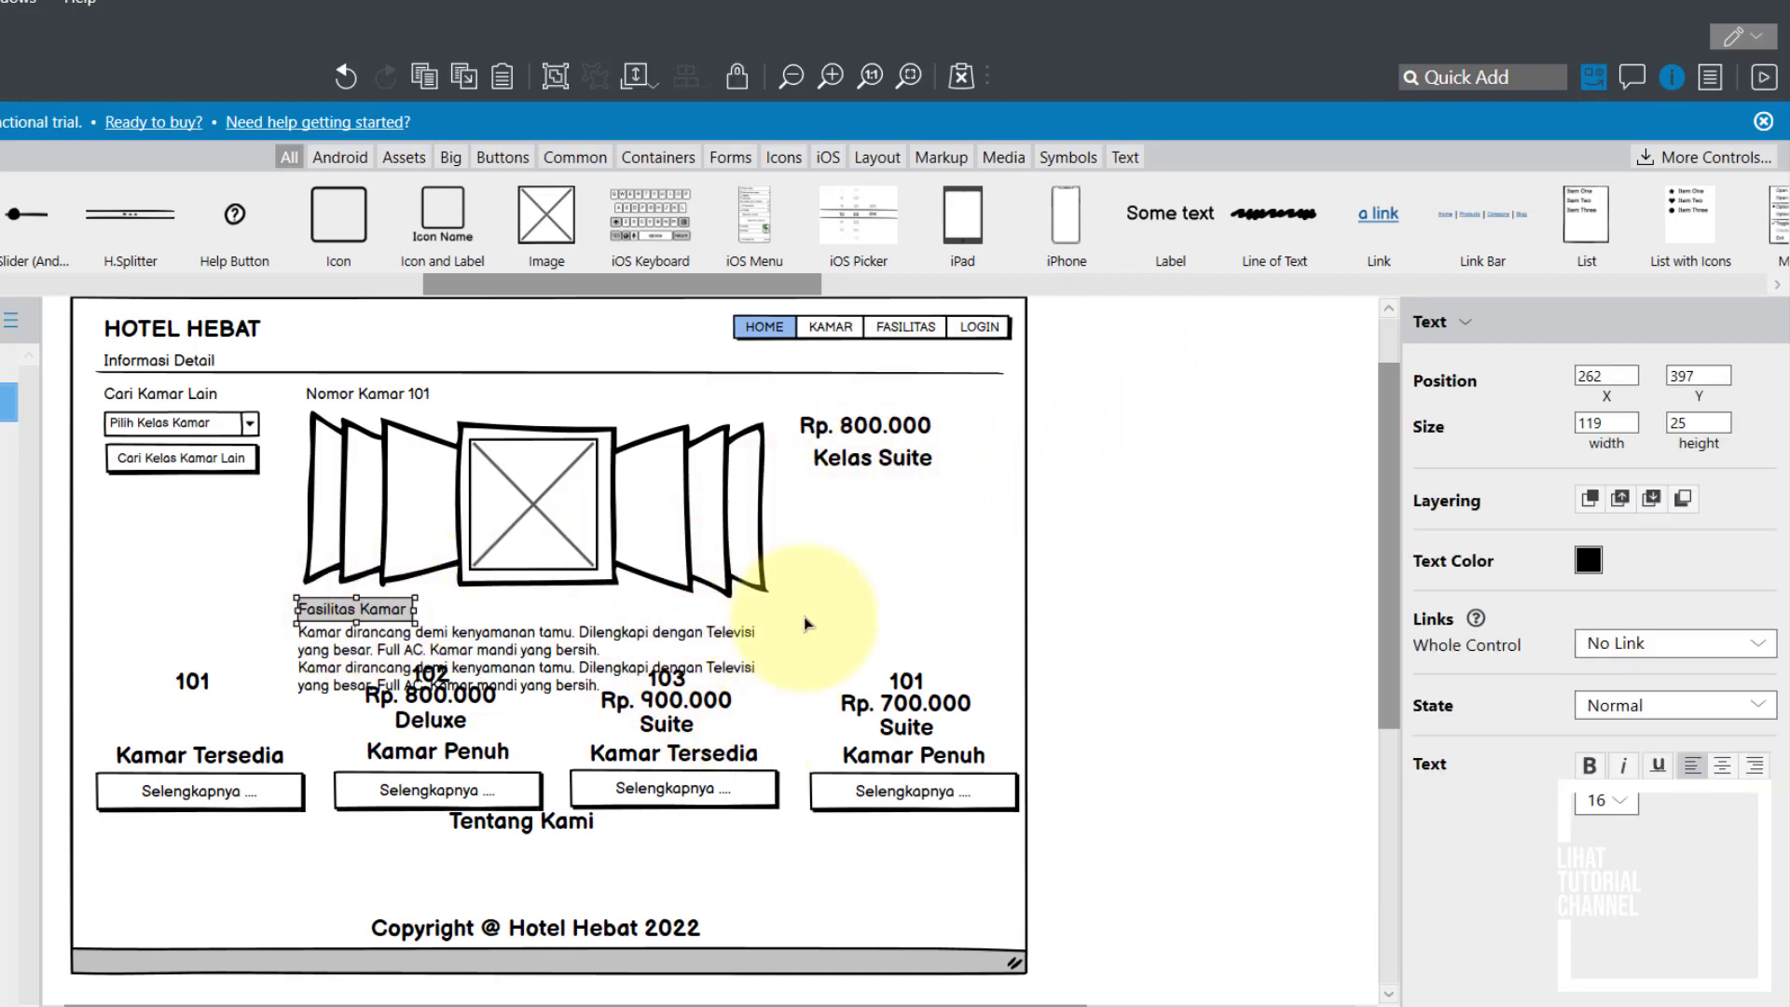
{"action": "left_click", "coordinate": [884, 587]}
{"action": "right_click", "coordinate": [885, 588]}
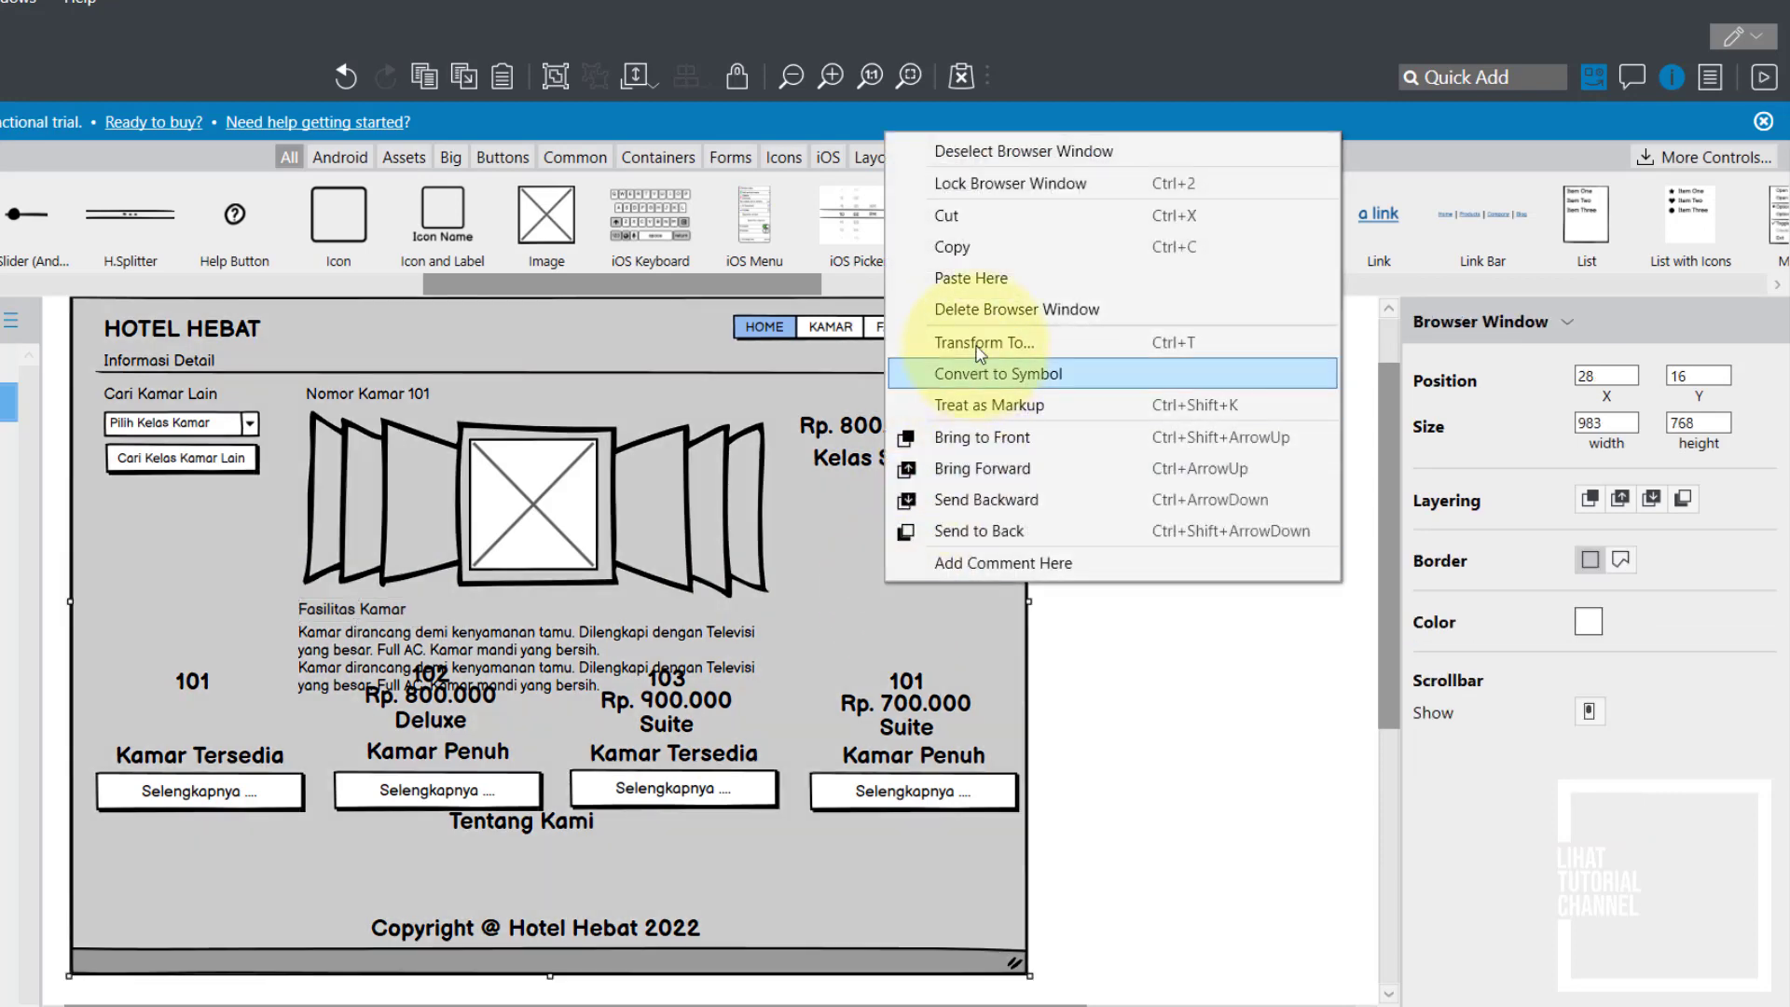
{"action": "left_click", "coordinate": [970, 277]}
{"action": "left_click_drag", "start_coordinate": [926, 607], "coordinate": [829, 496]}
Step: Change the copied label's text to "Pemesanan Kamar" and widen it to about 208 so the text fits on one line
{"action": "double_click", "coordinate": [832, 496]}
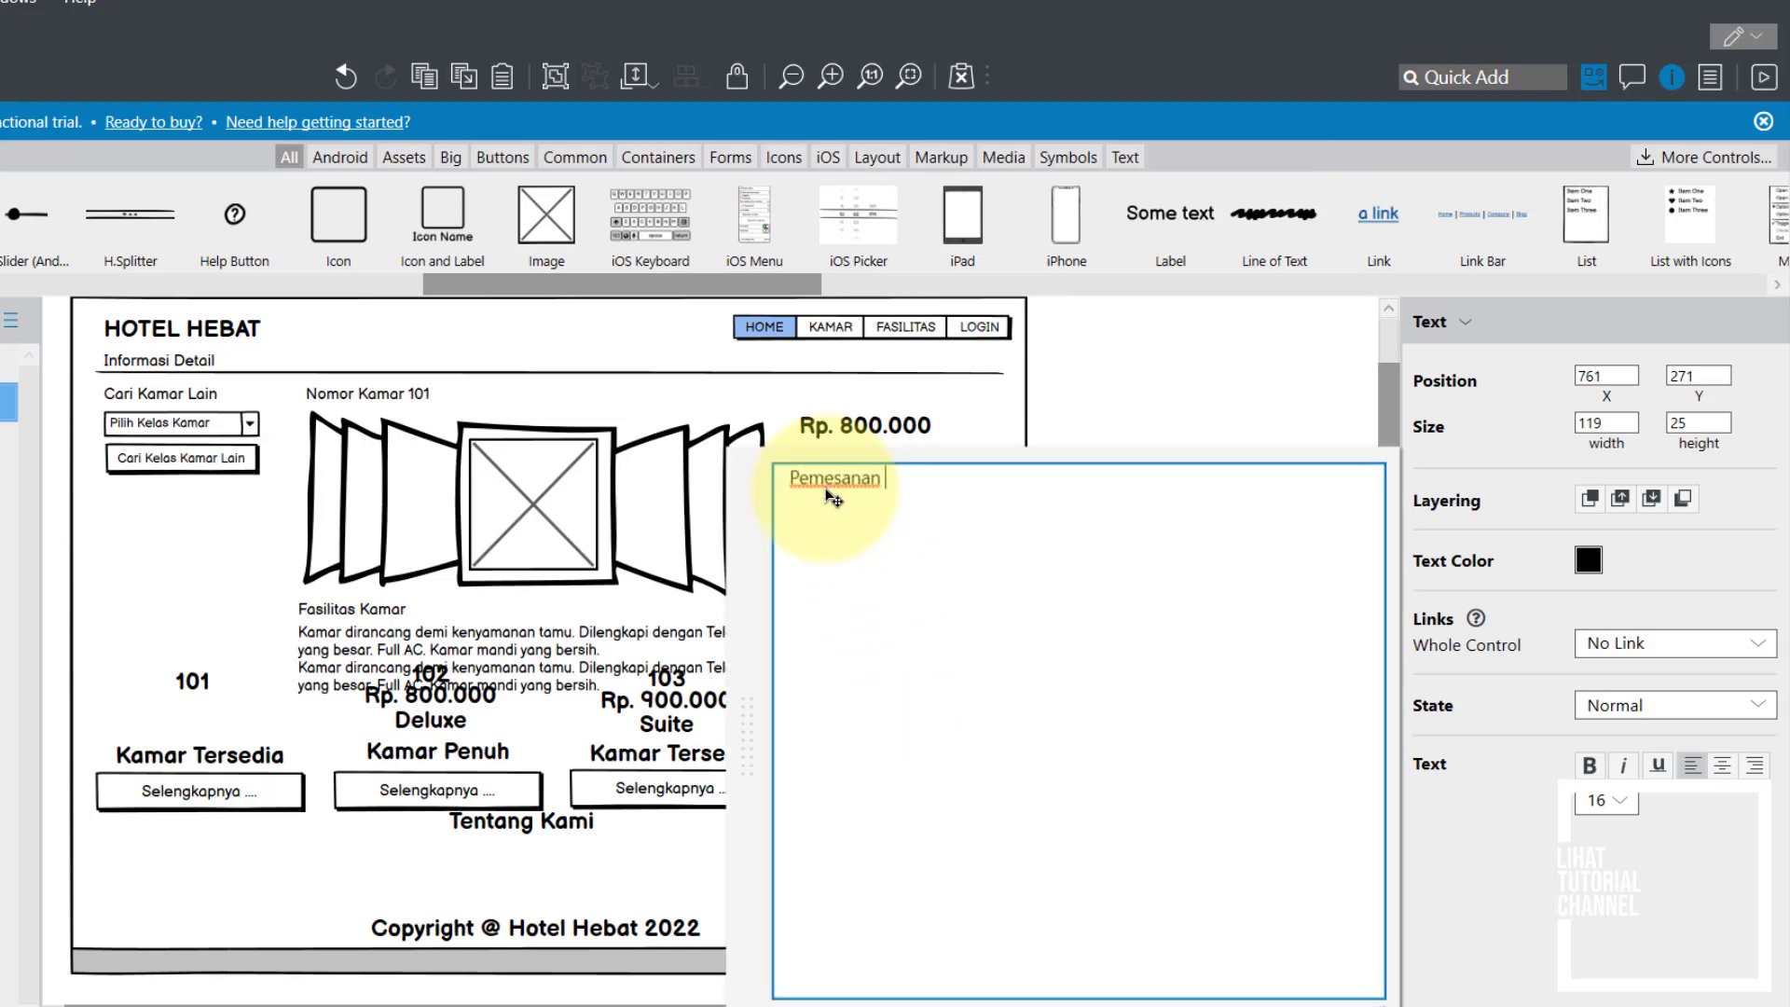
{"action": "left_click", "coordinate": [1018, 419]}
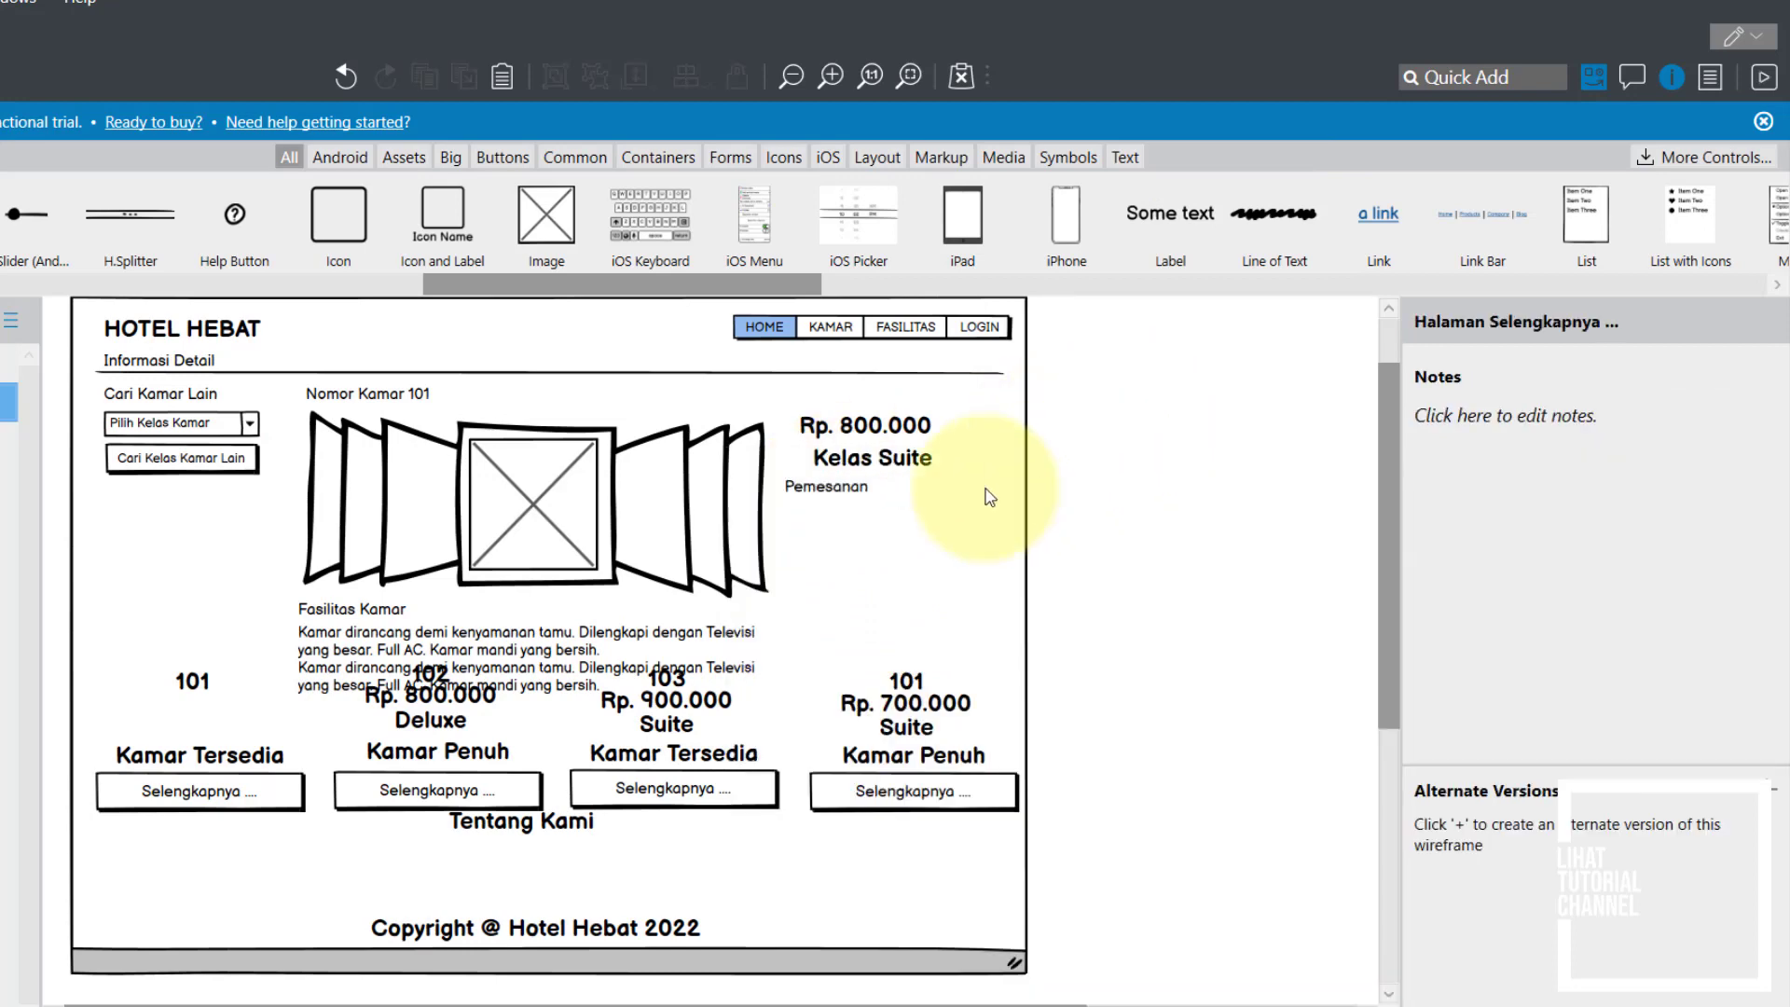
{"action": "left_click", "coordinate": [880, 500]}
{"action": "left_click_drag", "start_coordinate": [901, 487], "coordinate": [992, 496]}
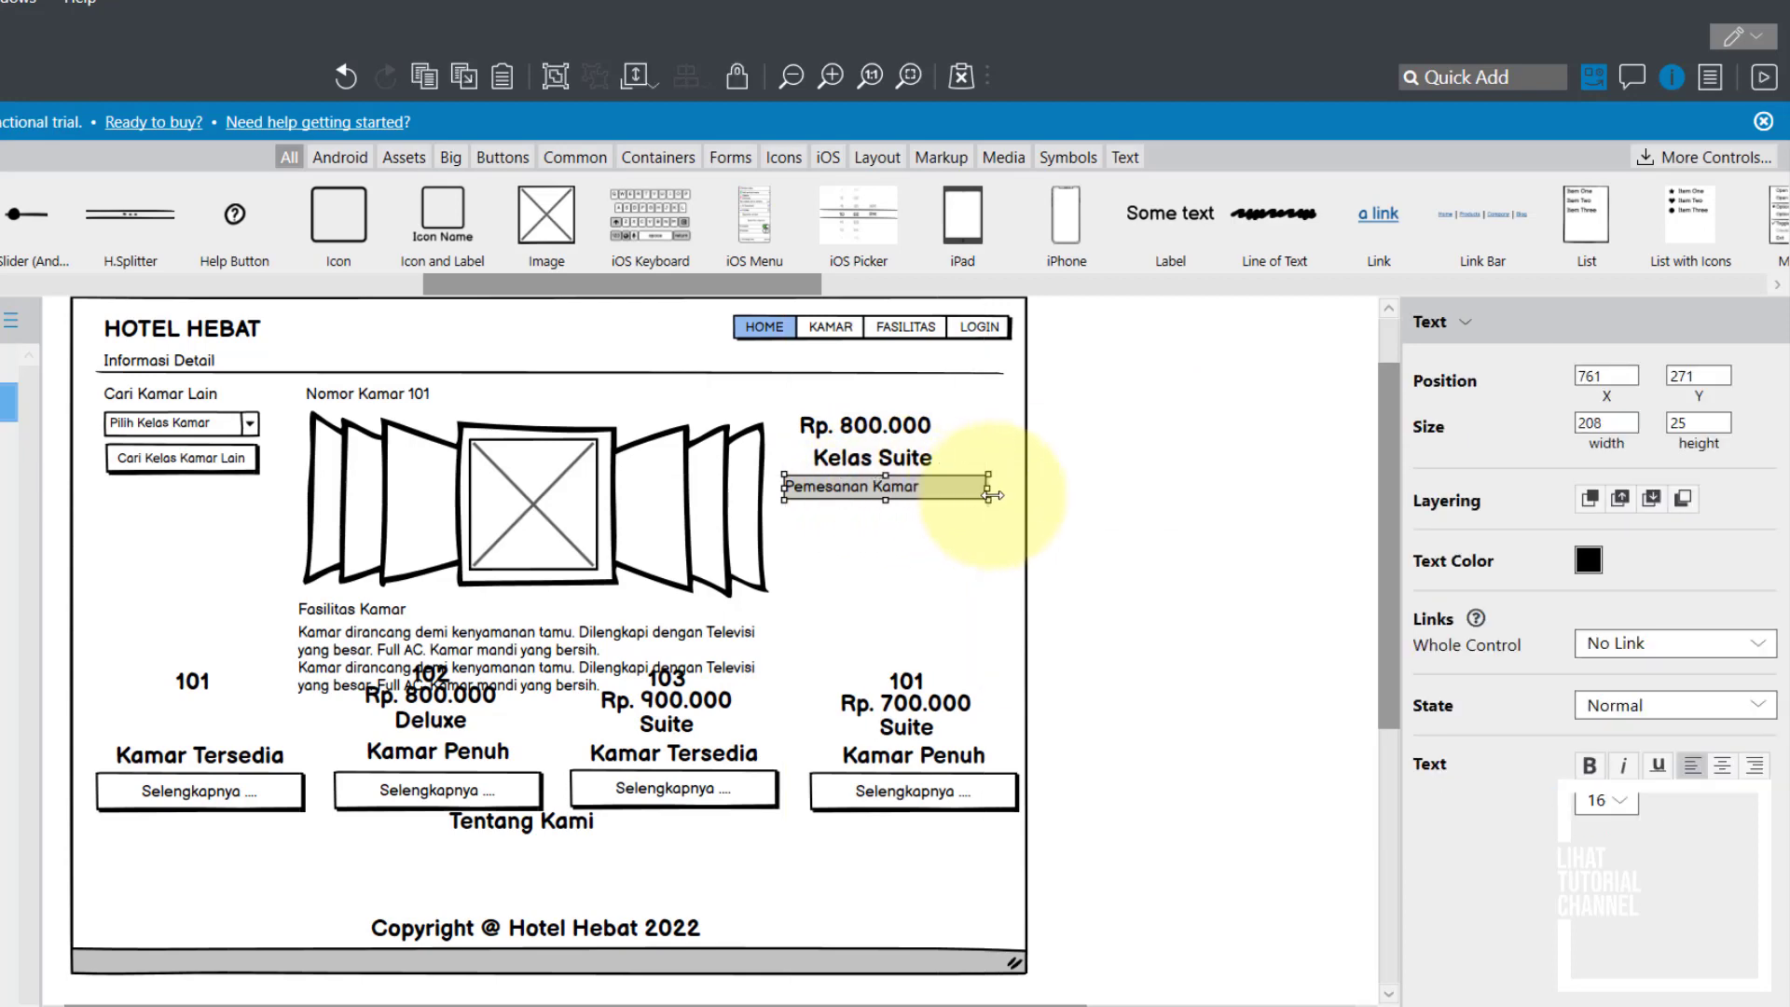
Step: Delete the first room's Kamar Tersedia label and the second room's Selengkapnya button
{"action": "left_click", "coordinate": [228, 763]}
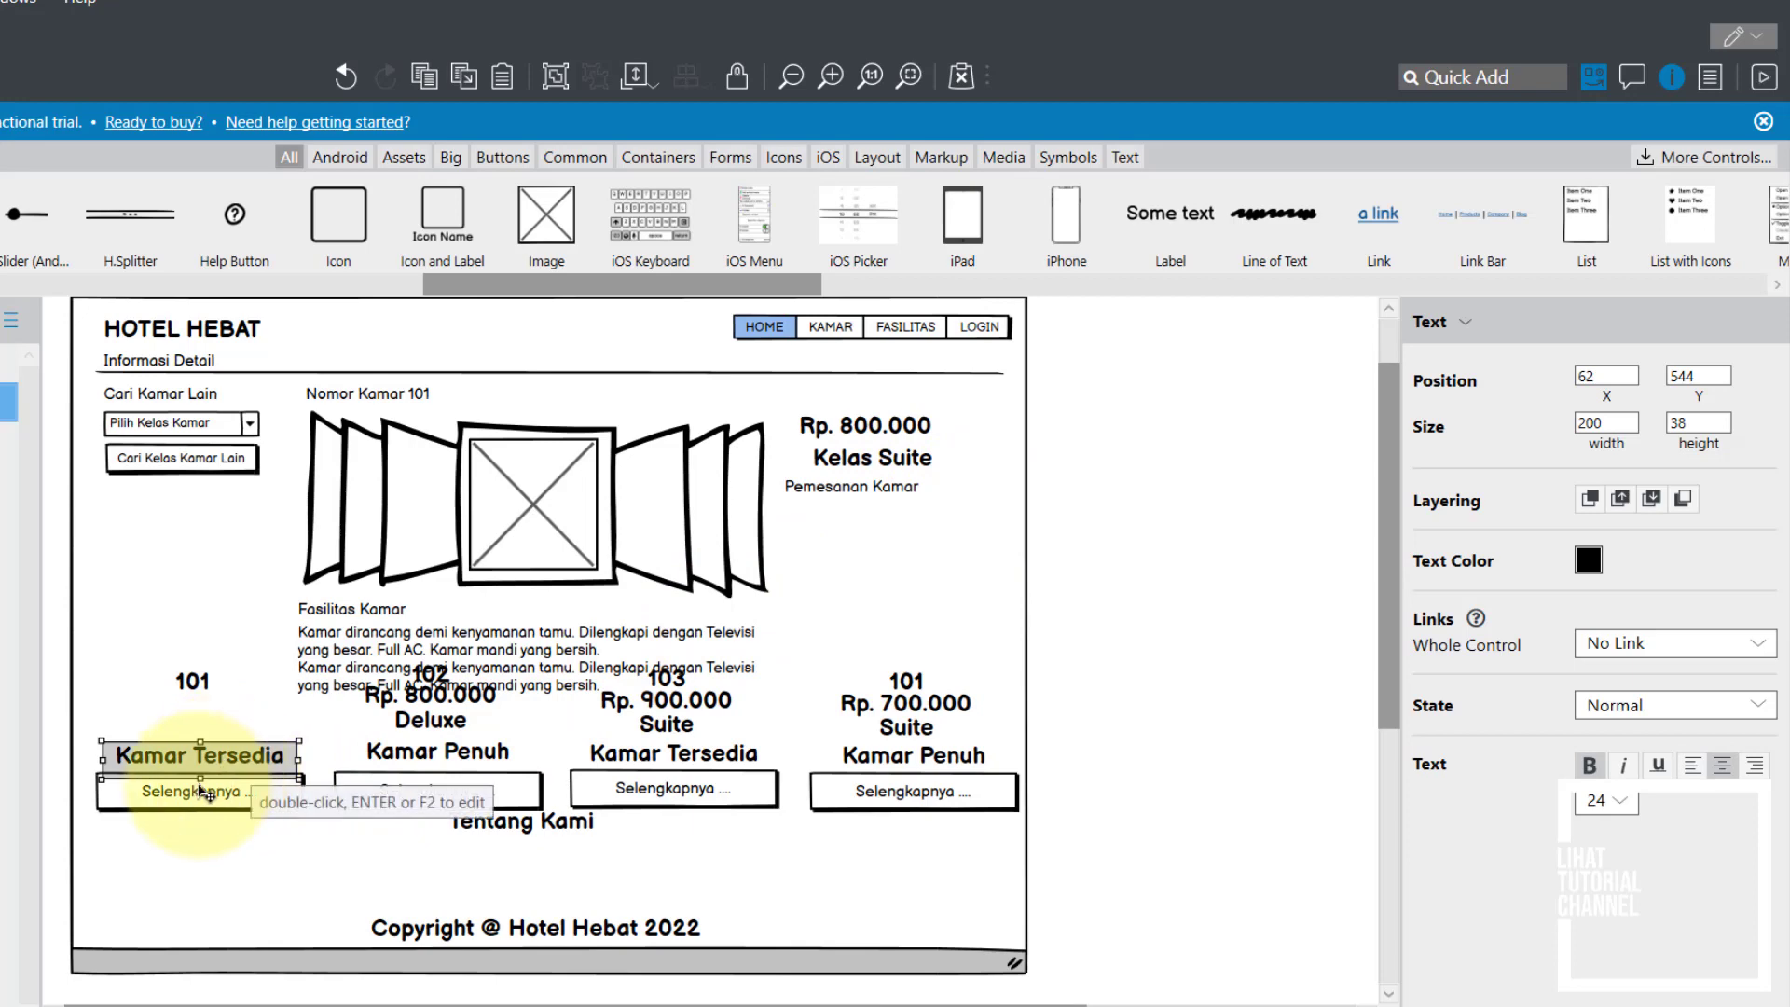
{"action": "key", "text": "Delete"}
{"action": "left_click", "coordinate": [199, 800]}
{"action": "left_click", "coordinate": [452, 800]}
{"action": "key", "text": "Delete"}
Step: Delete the second room's Kamar Penuh, Deluxe, Rp. 800.000 and 102 labels, plus the first room's leftover 101 label
{"action": "left_click", "coordinate": [447, 750]}
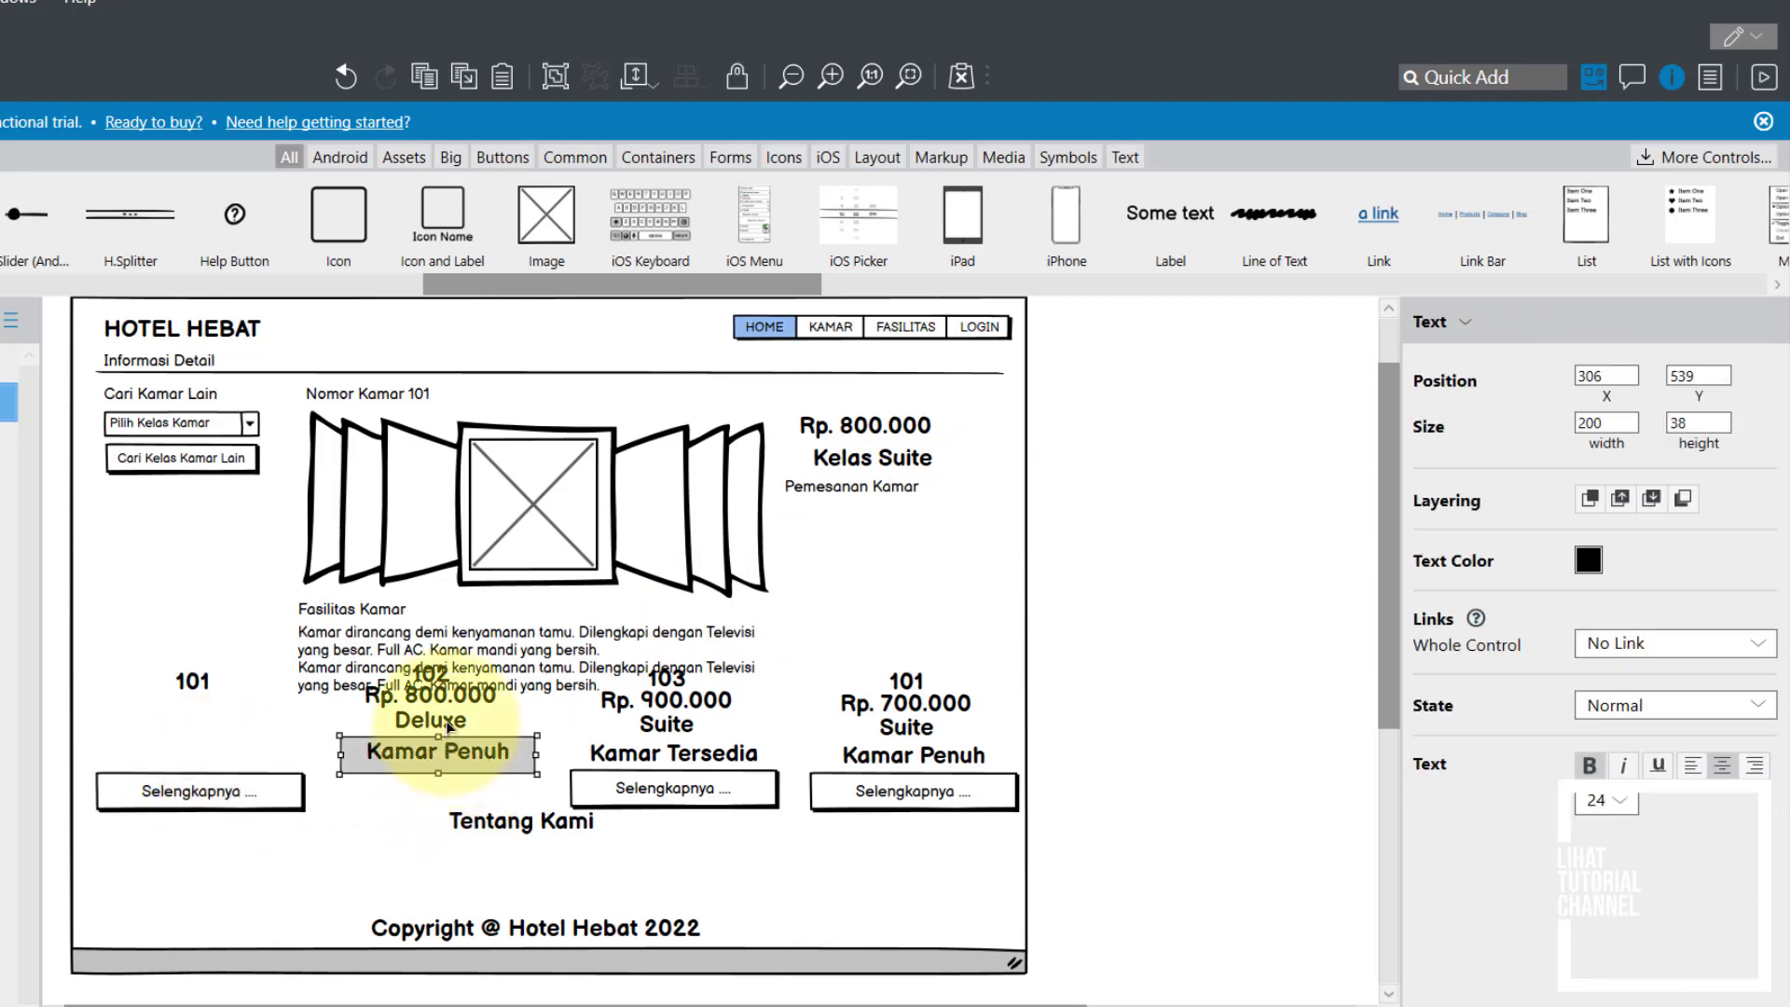
{"action": "key", "text": "Delete"}
{"action": "left_click", "coordinate": [431, 721]}
{"action": "key", "text": "Delete"}
{"action": "left_click", "coordinate": [438, 694]}
{"action": "key", "text": "Delete"}
{"action": "left_click", "coordinate": [434, 675]}
{"action": "key", "text": "Delete"}
{"action": "left_click", "coordinate": [192, 681]}
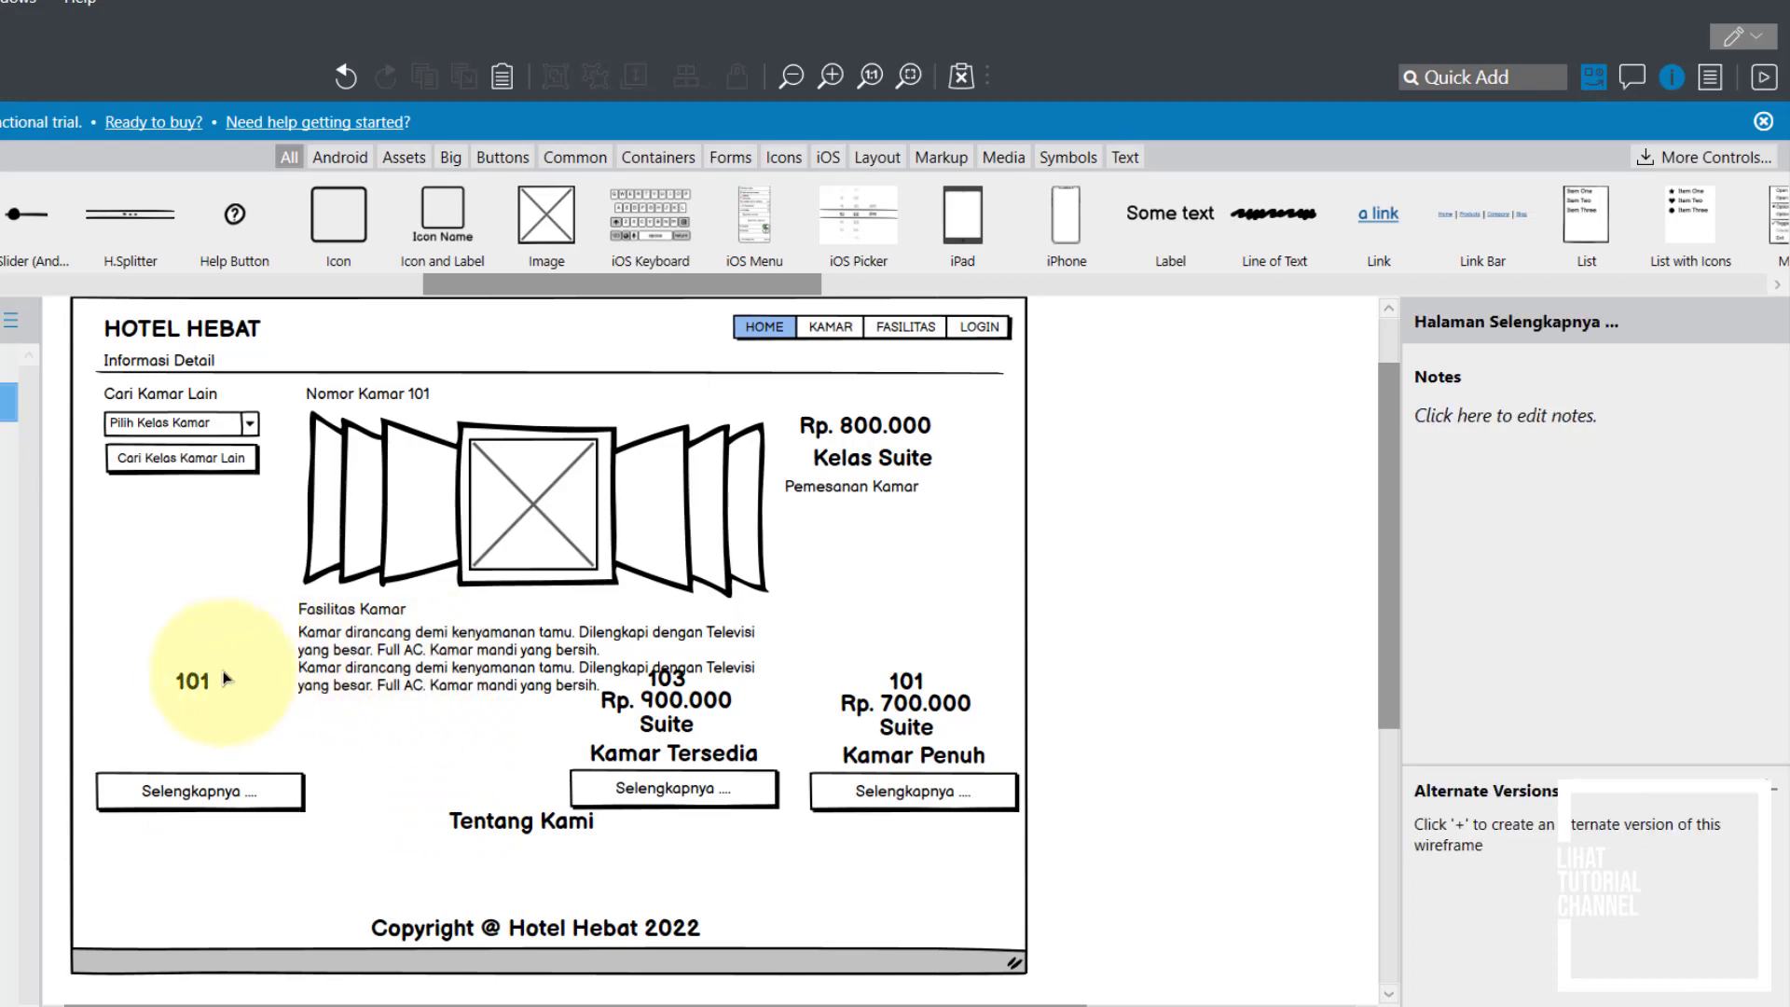
{"action": "key", "text": "Delete"}
Step: Delete the third room's Selengkapnya button and its Kamar Tersedia, Rp. 900.000, 103 and Suite labels
{"action": "left_click", "coordinate": [624, 775]}
{"action": "key", "text": "Delete"}
{"action": "left_click", "coordinate": [673, 753]}
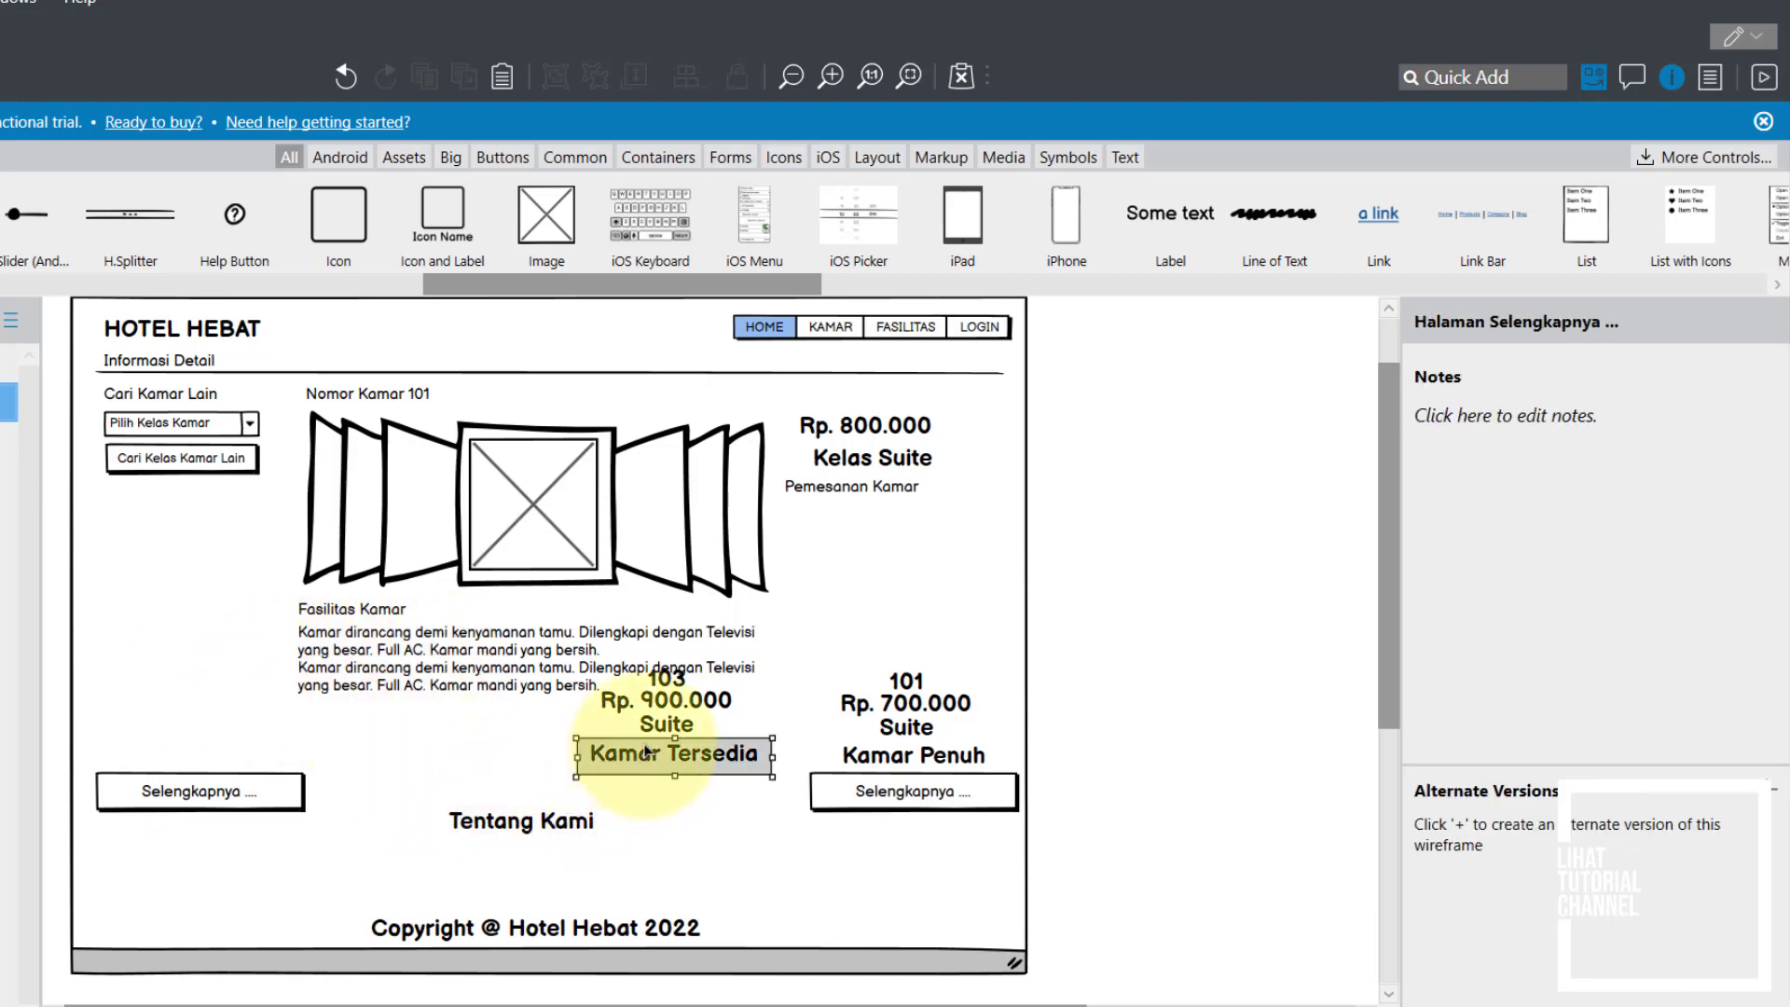
{"action": "key", "text": "Delete"}
{"action": "left_click", "coordinate": [676, 705]}
{"action": "key", "text": "Delete"}
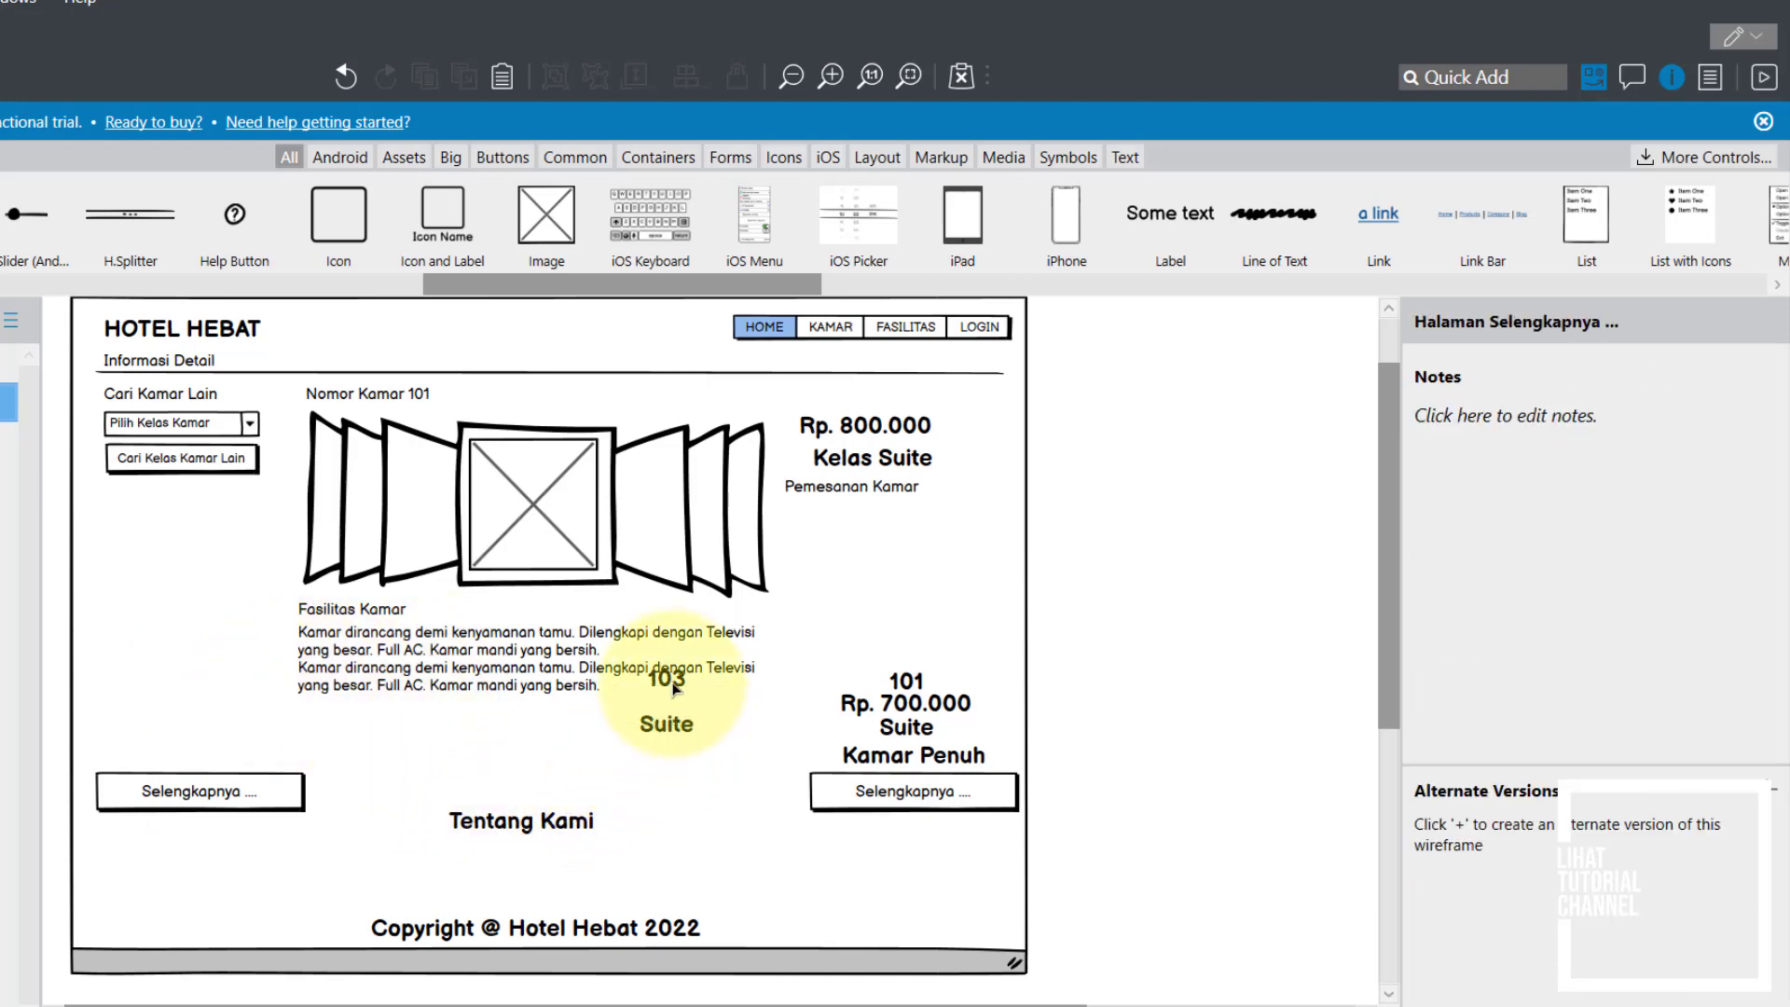
{"action": "left_click", "coordinate": [666, 678]}
{"action": "key", "text": "Delete"}
{"action": "left_click", "coordinate": [666, 724]}
{"action": "key", "text": "Delete"}
Step: Delete the fourth room's Kamar Penuh, Suite, 101 and Rp. 700.000 labels
{"action": "left_click", "coordinate": [923, 755]}
{"action": "key", "text": "Delete"}
{"action": "left_click", "coordinate": [909, 732]}
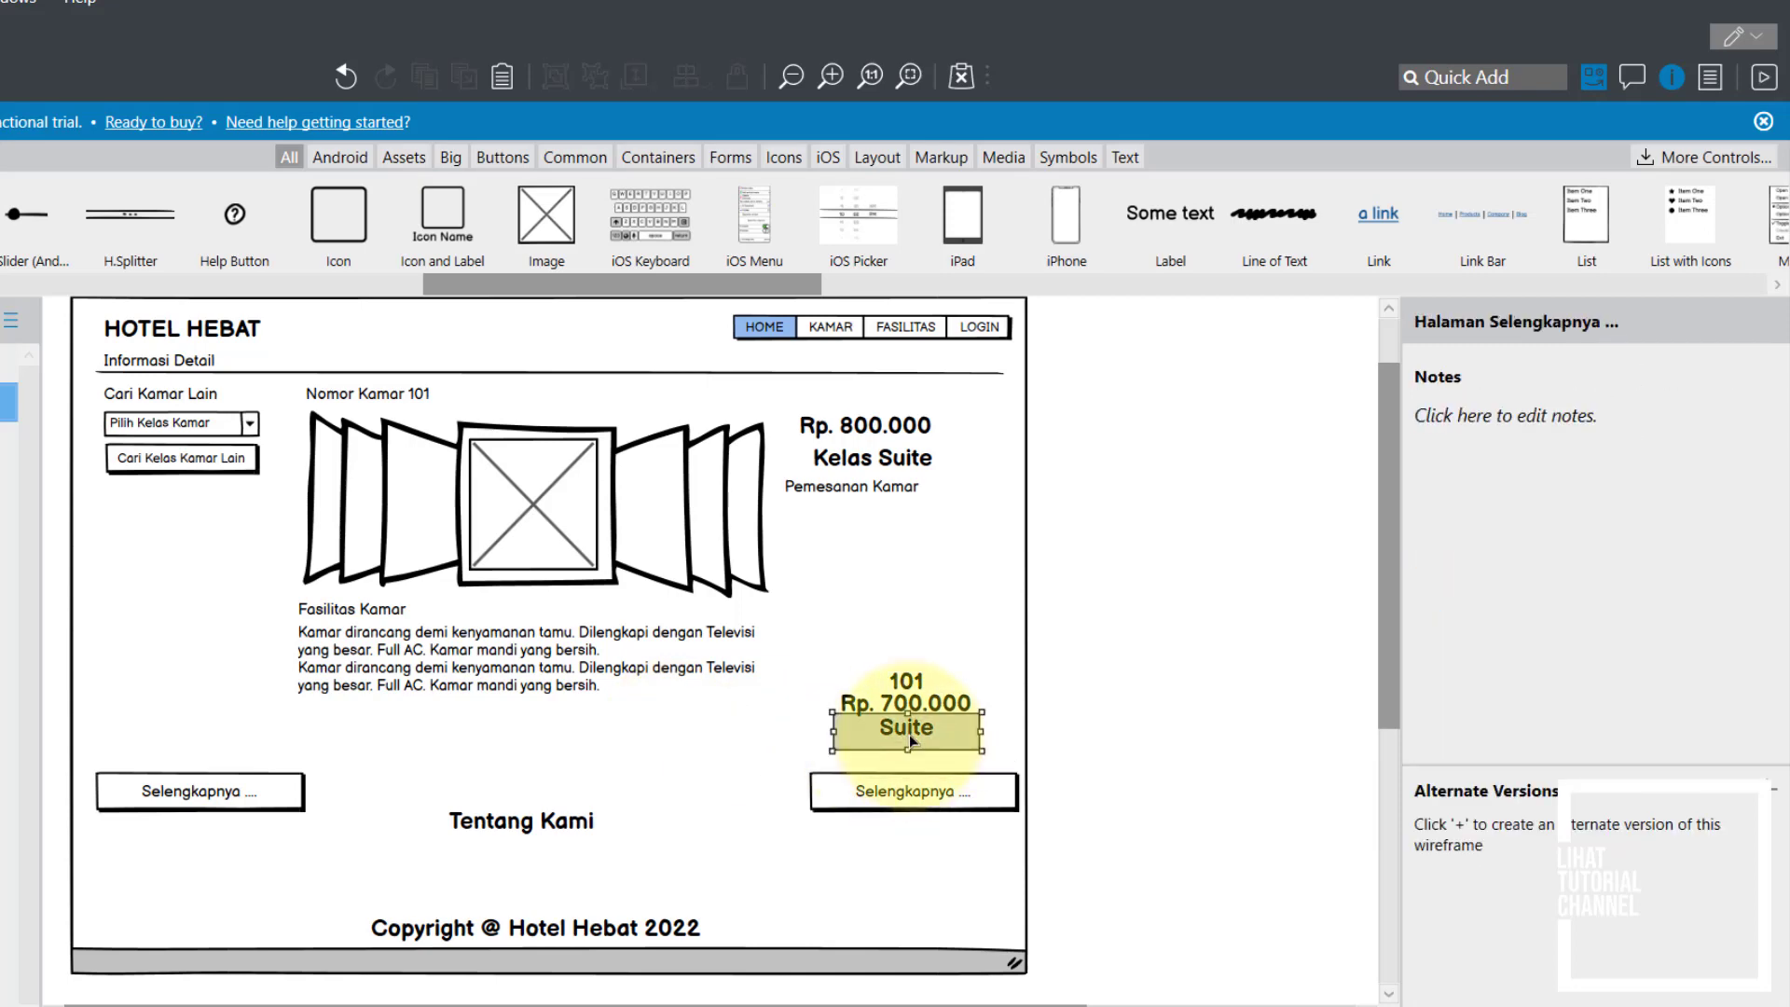
{"action": "key", "text": "Delete"}
{"action": "left_click", "coordinate": [912, 704]}
{"action": "left_click", "coordinate": [908, 680]}
{"action": "key", "text": "Delete"}
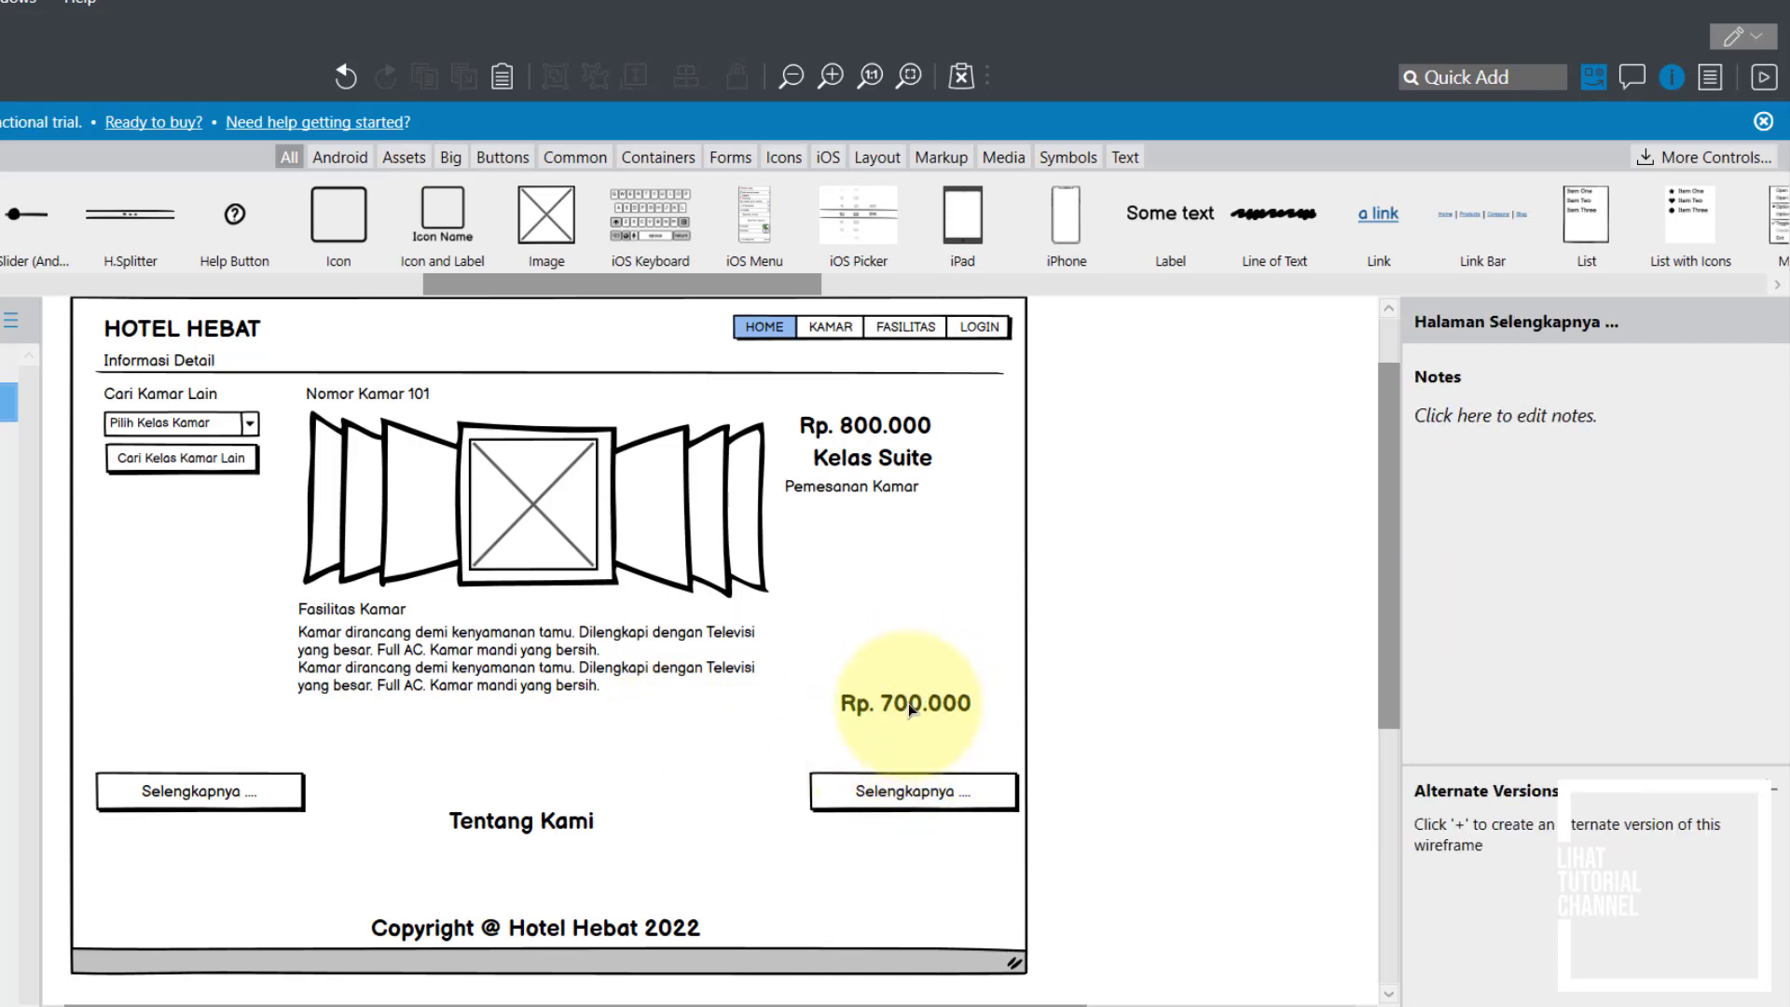
{"action": "left_click", "coordinate": [908, 702]}
{"action": "key", "text": "Delete"}
Step: Delete the first room's Selengkapnya button and the Tentang Kami heading
{"action": "left_click", "coordinate": [242, 792]}
{"action": "key", "text": "Delete"}
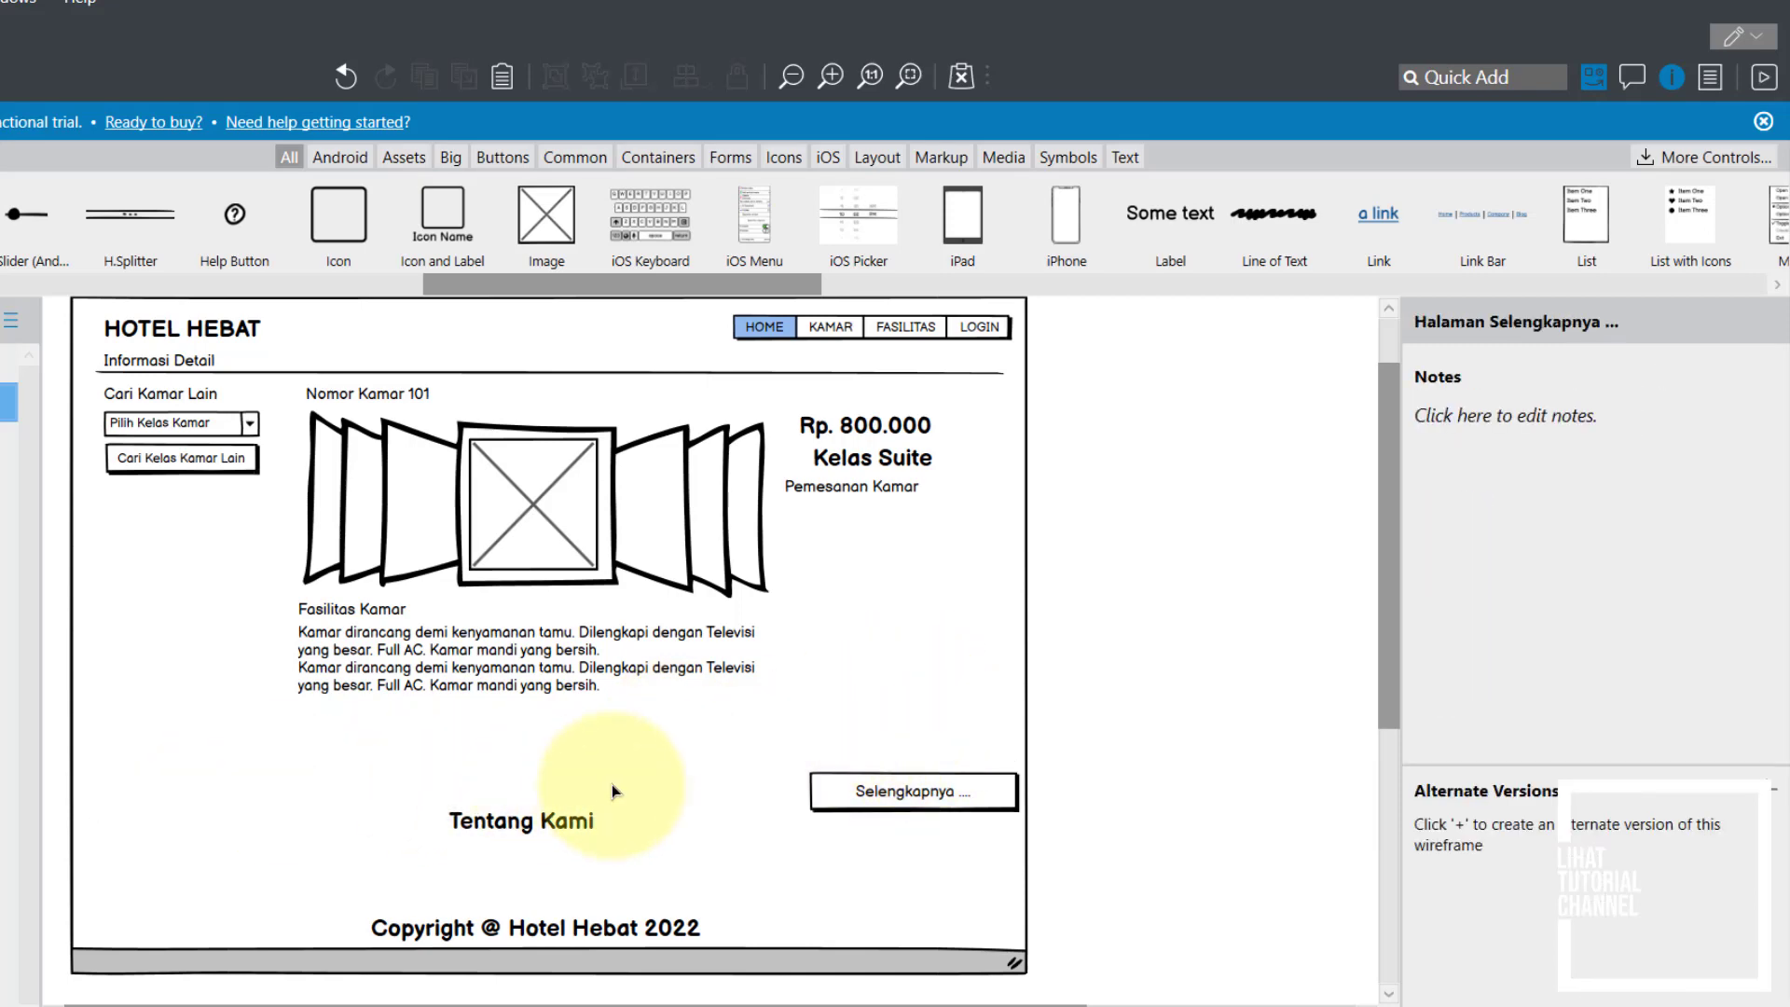
{"action": "left_click", "coordinate": [522, 811]}
{"action": "key", "text": "Delete"}
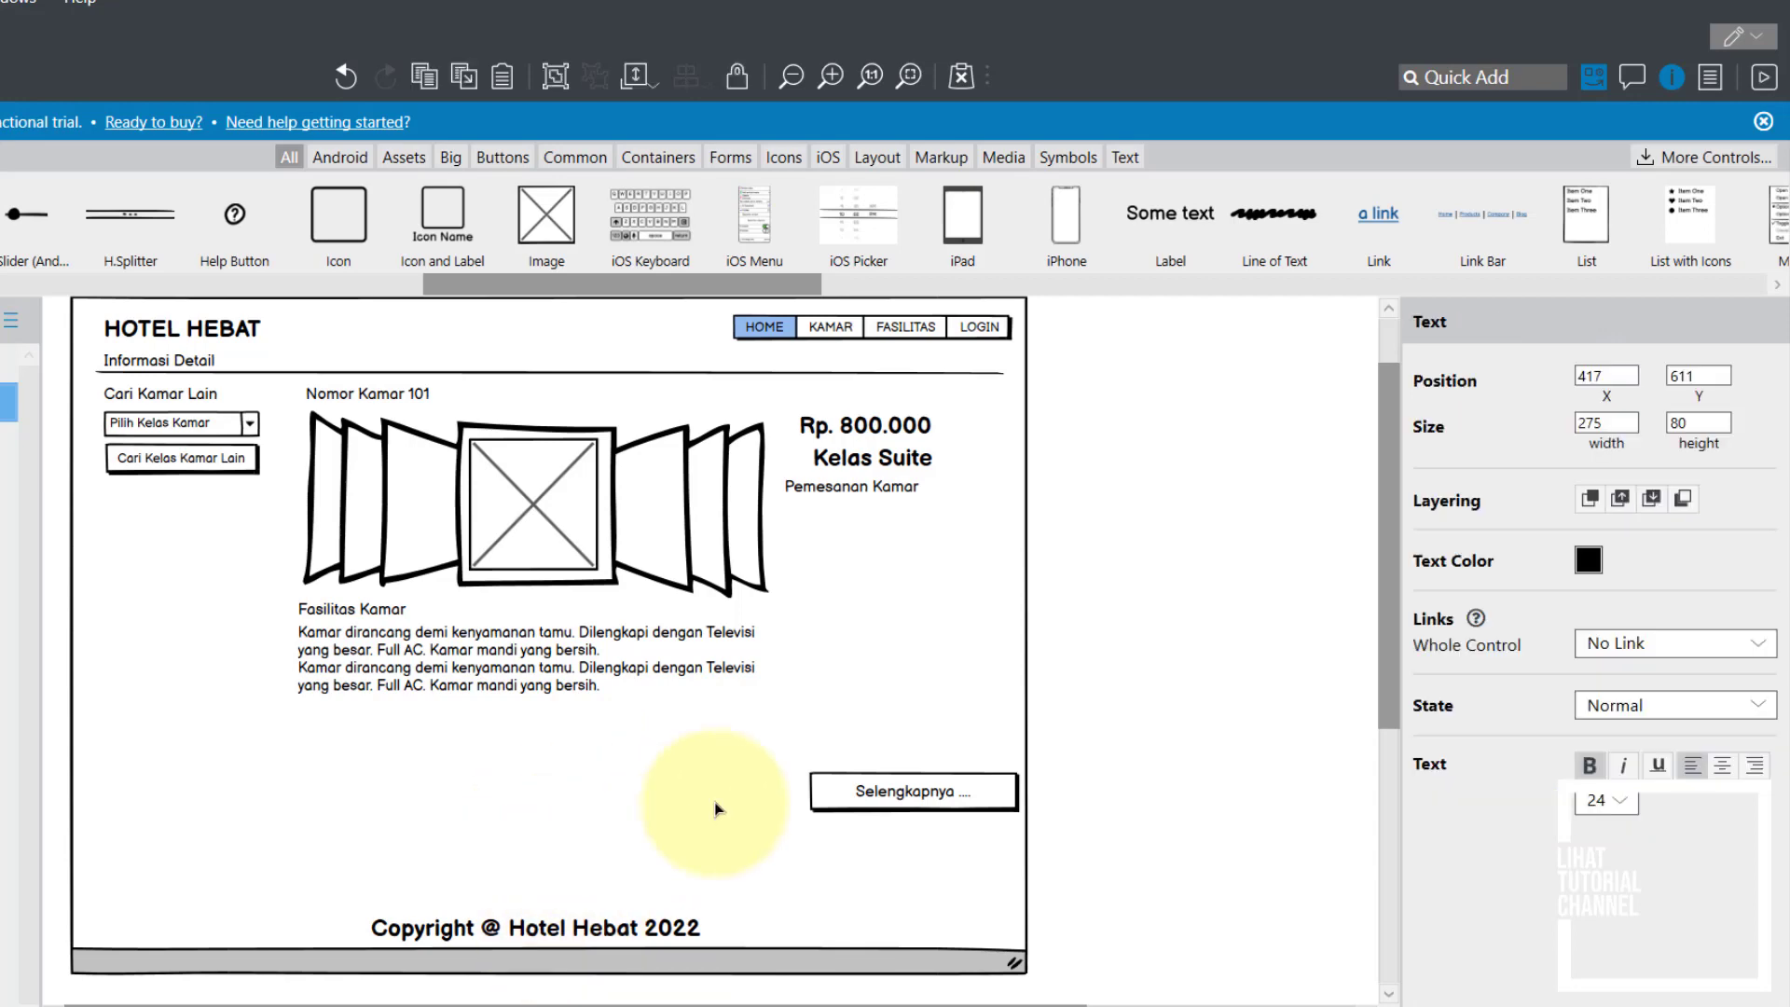
Step: Move the remaining Selengkapnya button up into the booking column beside the facilities text and rename it "Pesan Kamar"
{"action": "left_click", "coordinate": [886, 804]}
{"action": "left_click_drag", "start_coordinate": [876, 783], "coordinate": [872, 646]}
{"action": "double_click", "coordinate": [893, 652]}
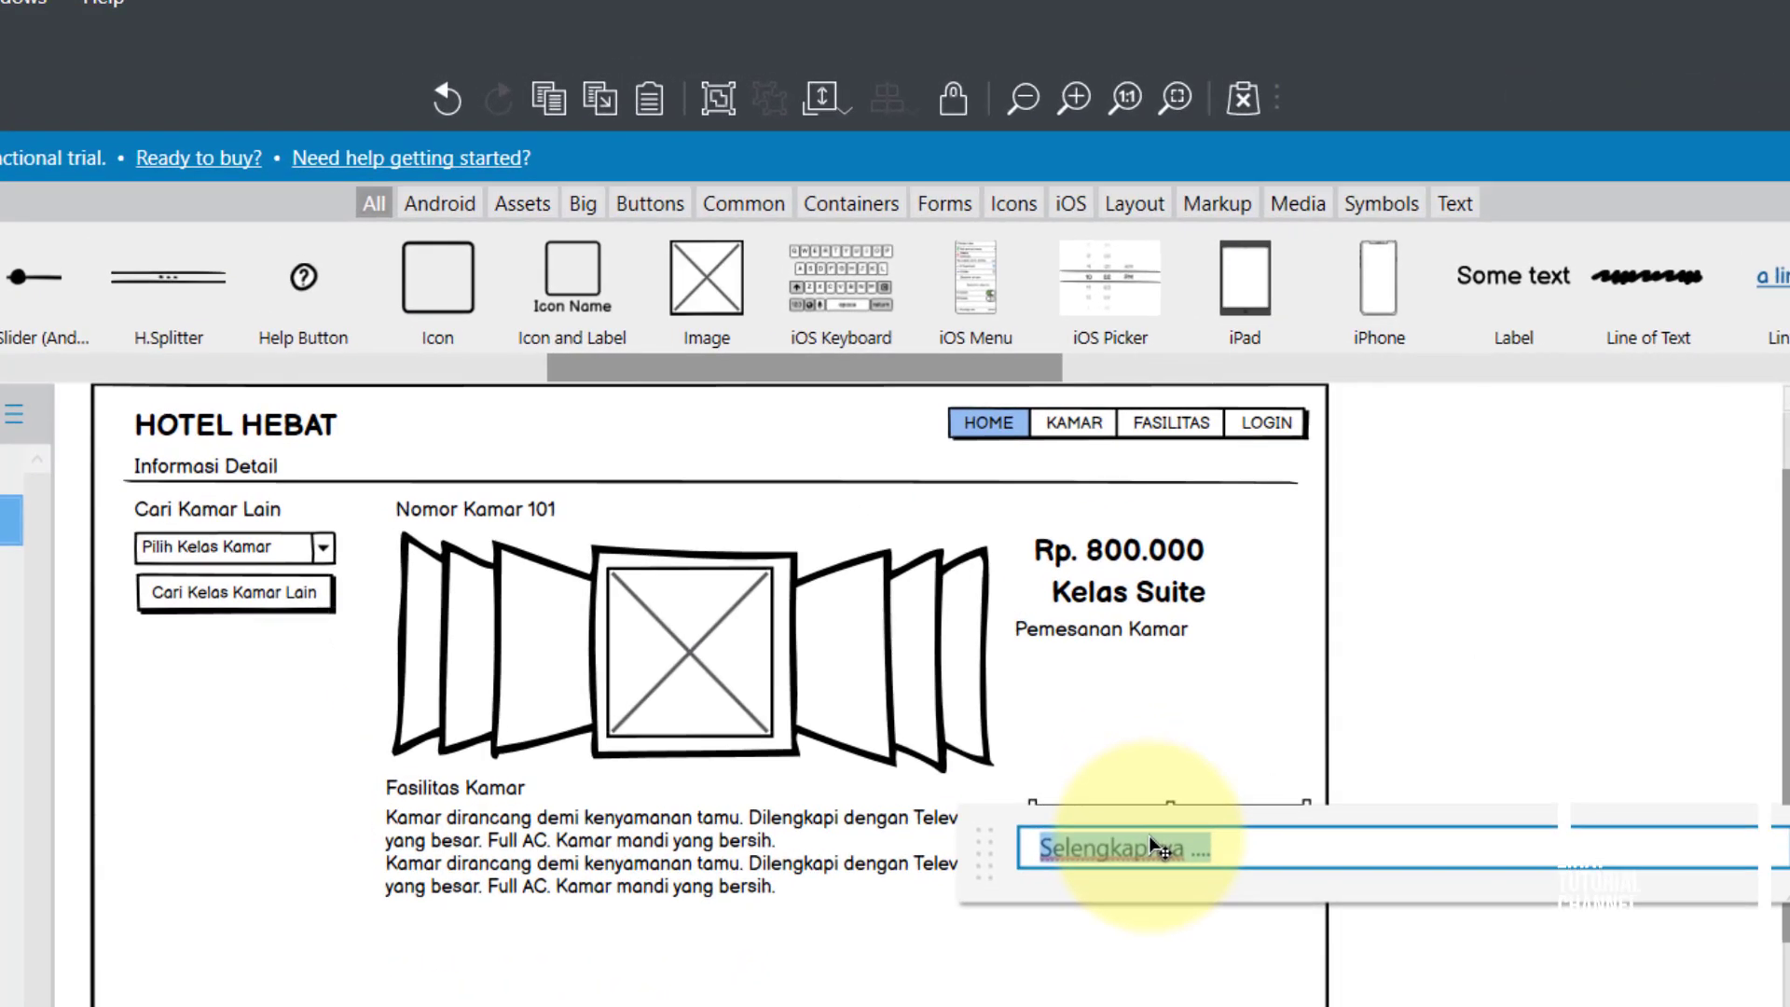
{"action": "type", "text": "Pesan Kamar"}
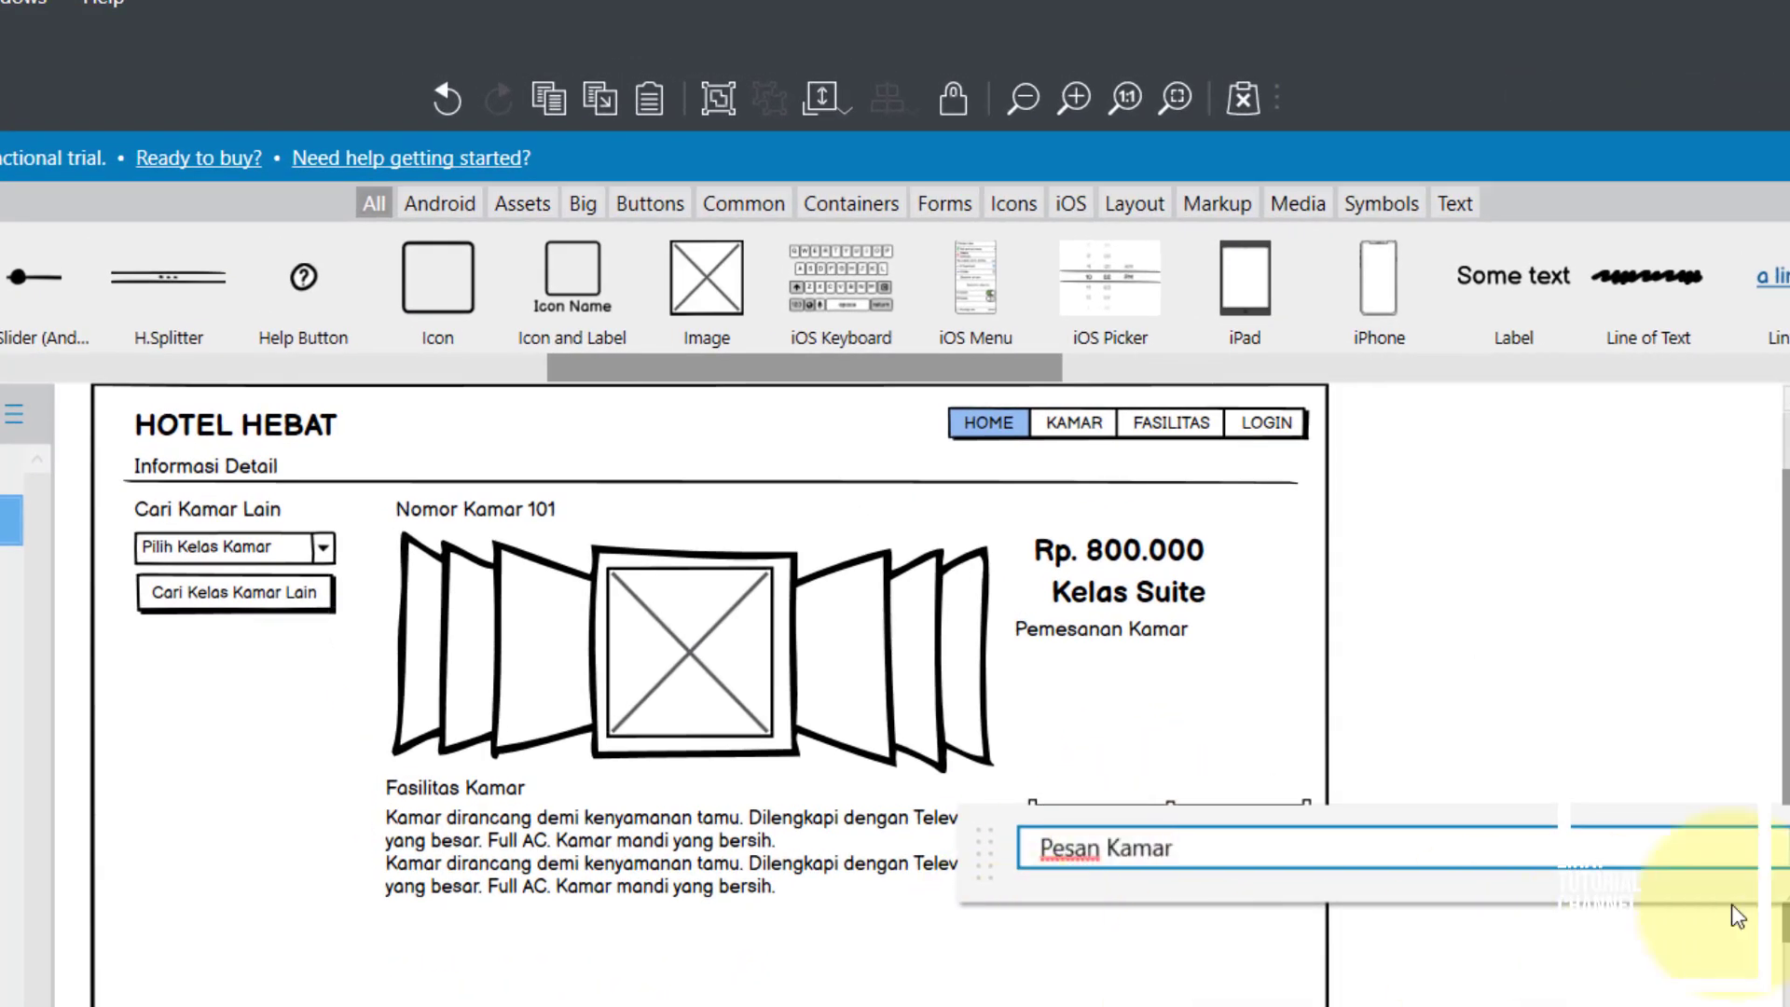
{"action": "left_click", "coordinate": [1371, 951]}
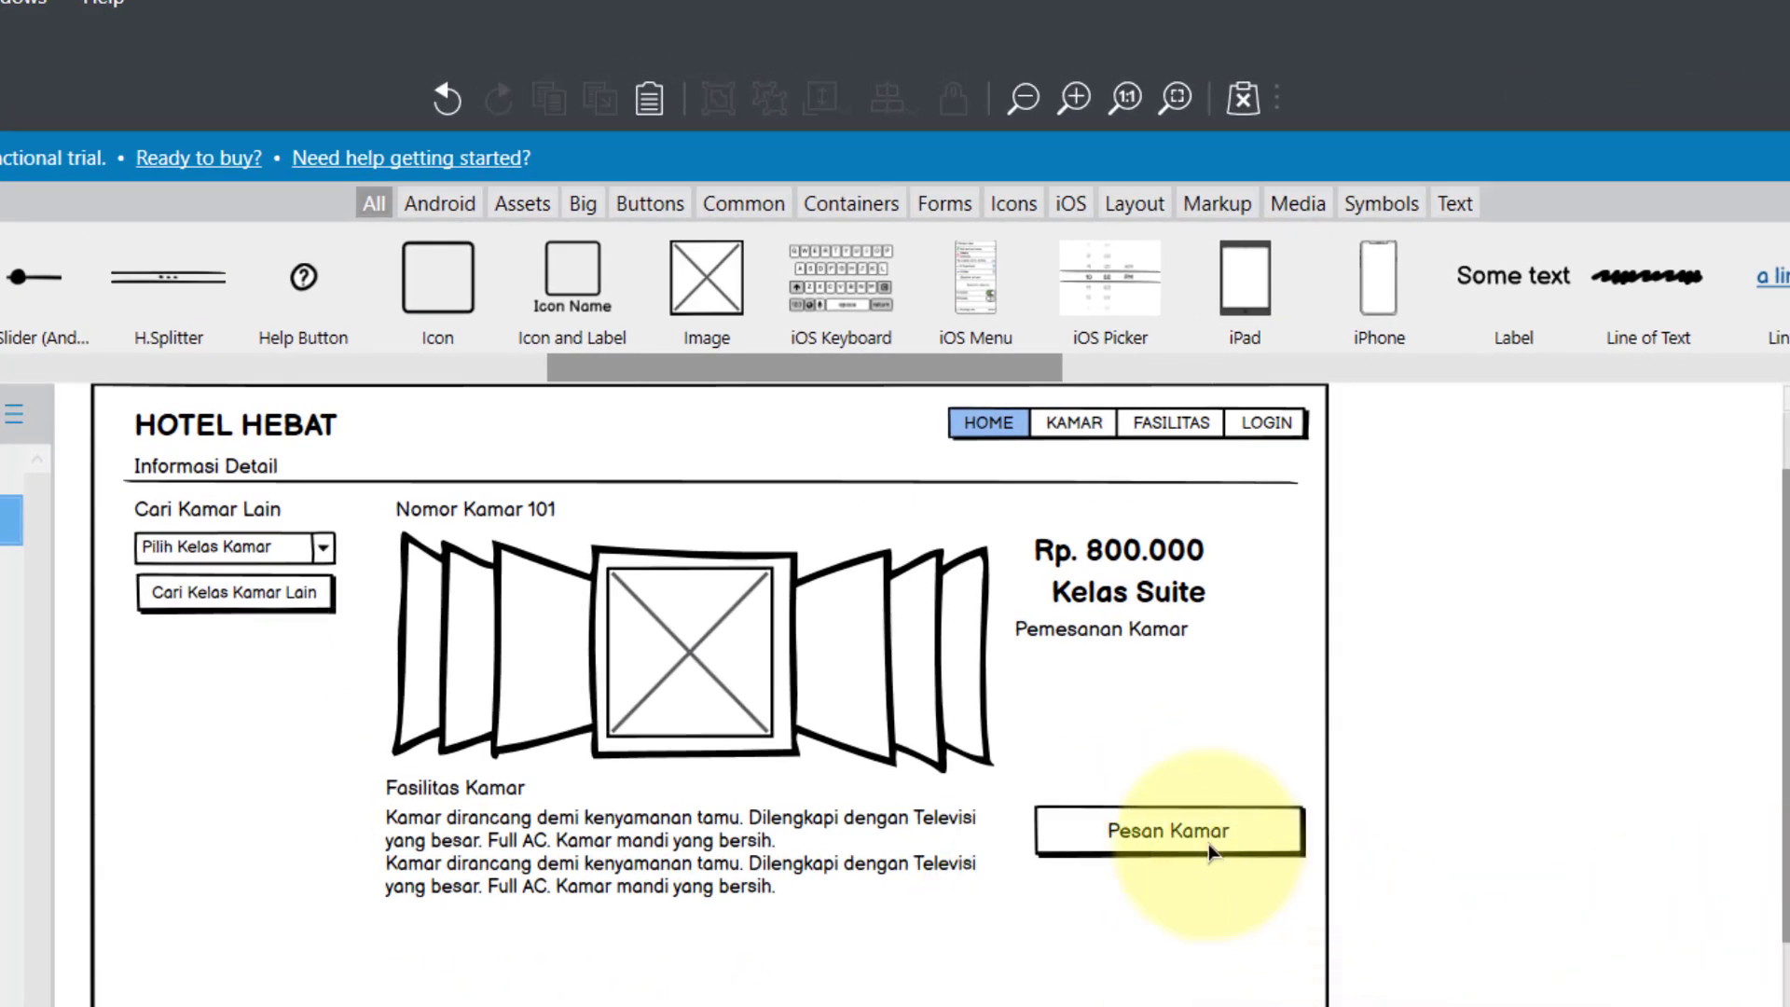
Step: Shift the Pesan Kamar button slightly lower and align the Pemesanan Kamar label's left edge with it
{"action": "mouse_move", "coordinate": [1189, 837]}
{"action": "left_mouse_down"}
{"action": "mouse_move", "coordinate": [1179, 897]}
{"action": "mouse_move", "coordinate": [1175, 869]}
{"action": "left_mouse_up"}
{"action": "left_click", "coordinate": [1123, 643]}
{"action": "left_click_drag", "start_coordinate": [1119, 633], "coordinate": [1136, 635]}
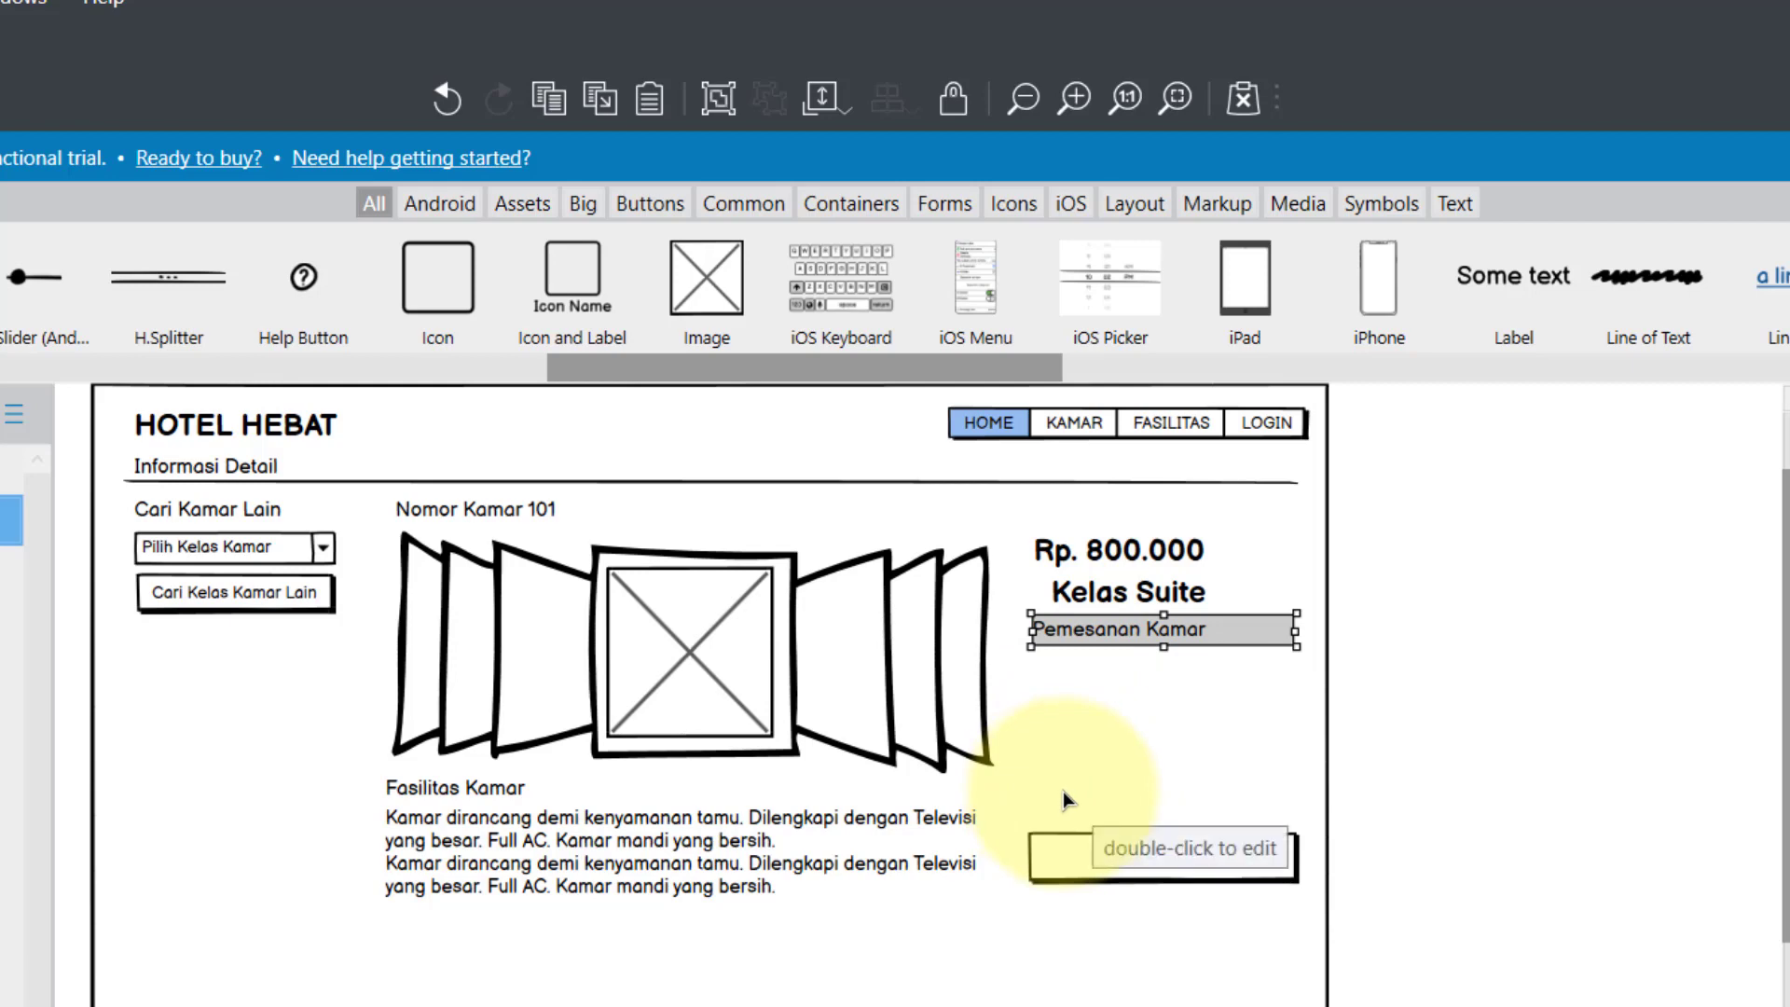
{"action": "left_click", "coordinate": [1413, 854]}
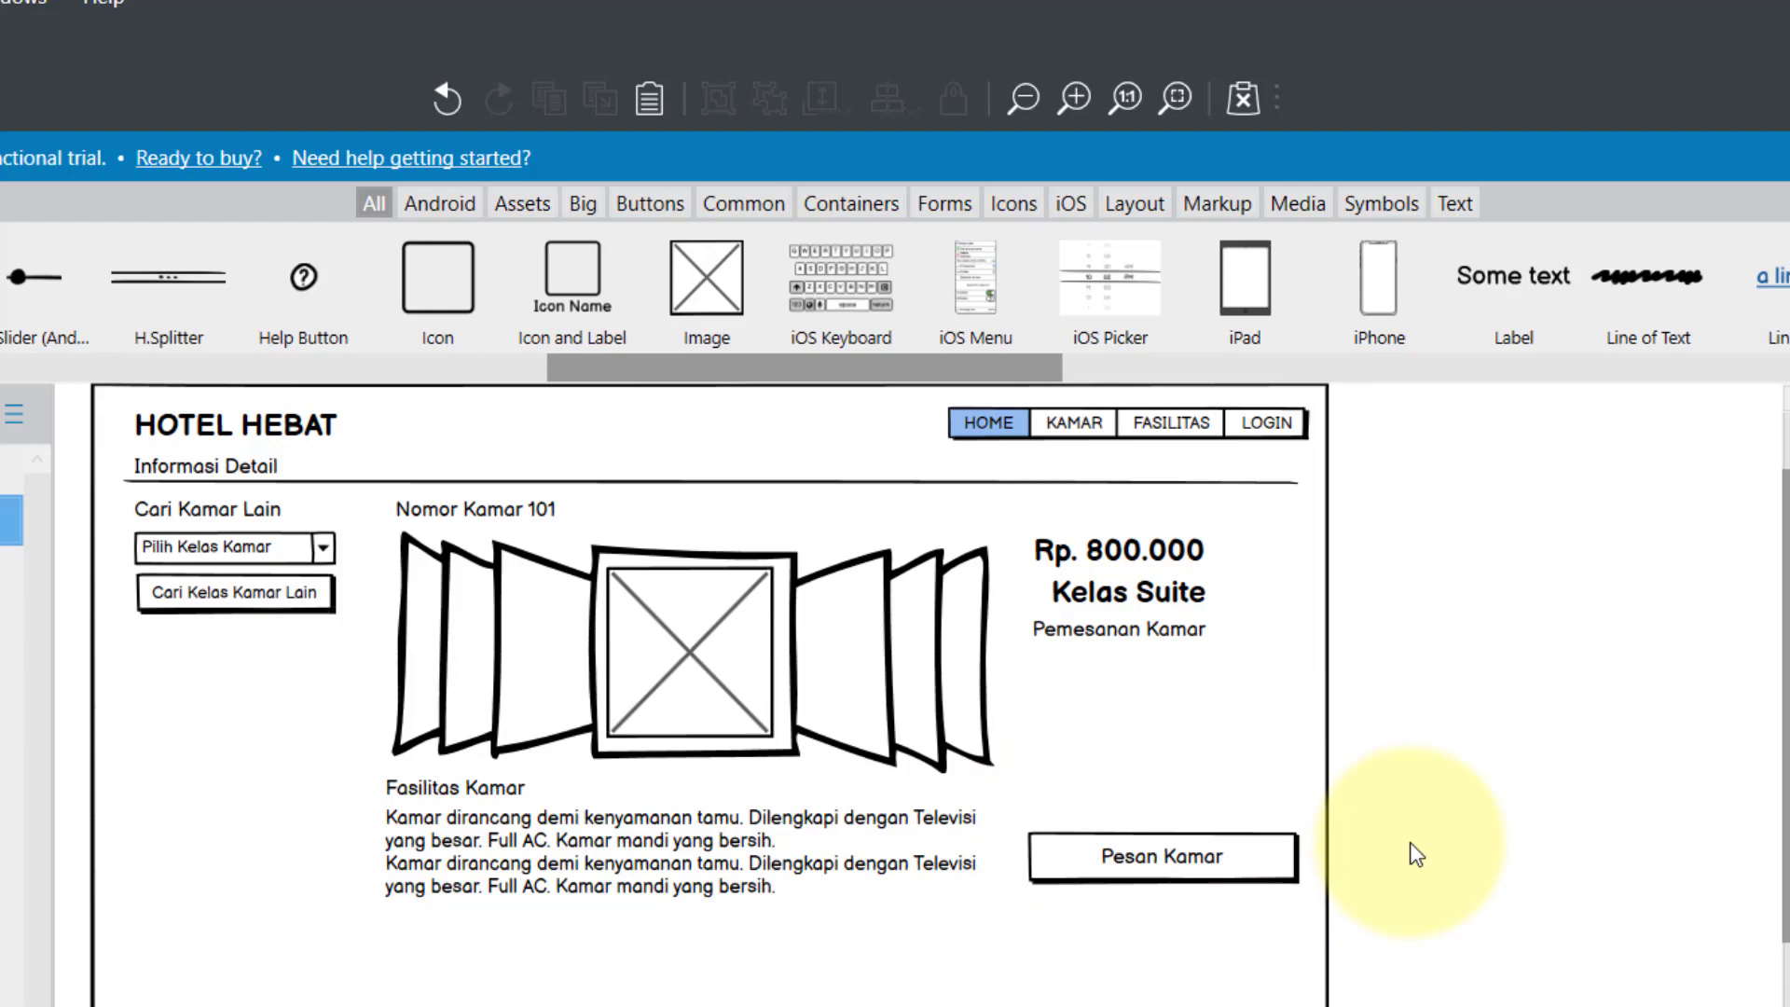
Step: Add a Date Chooser with the text "Tanggal Check In" and place it directly below the Pemesanan Kamar label
{"action": "left_click_drag", "start_coordinate": [932, 368], "coordinate": [289, 308]}
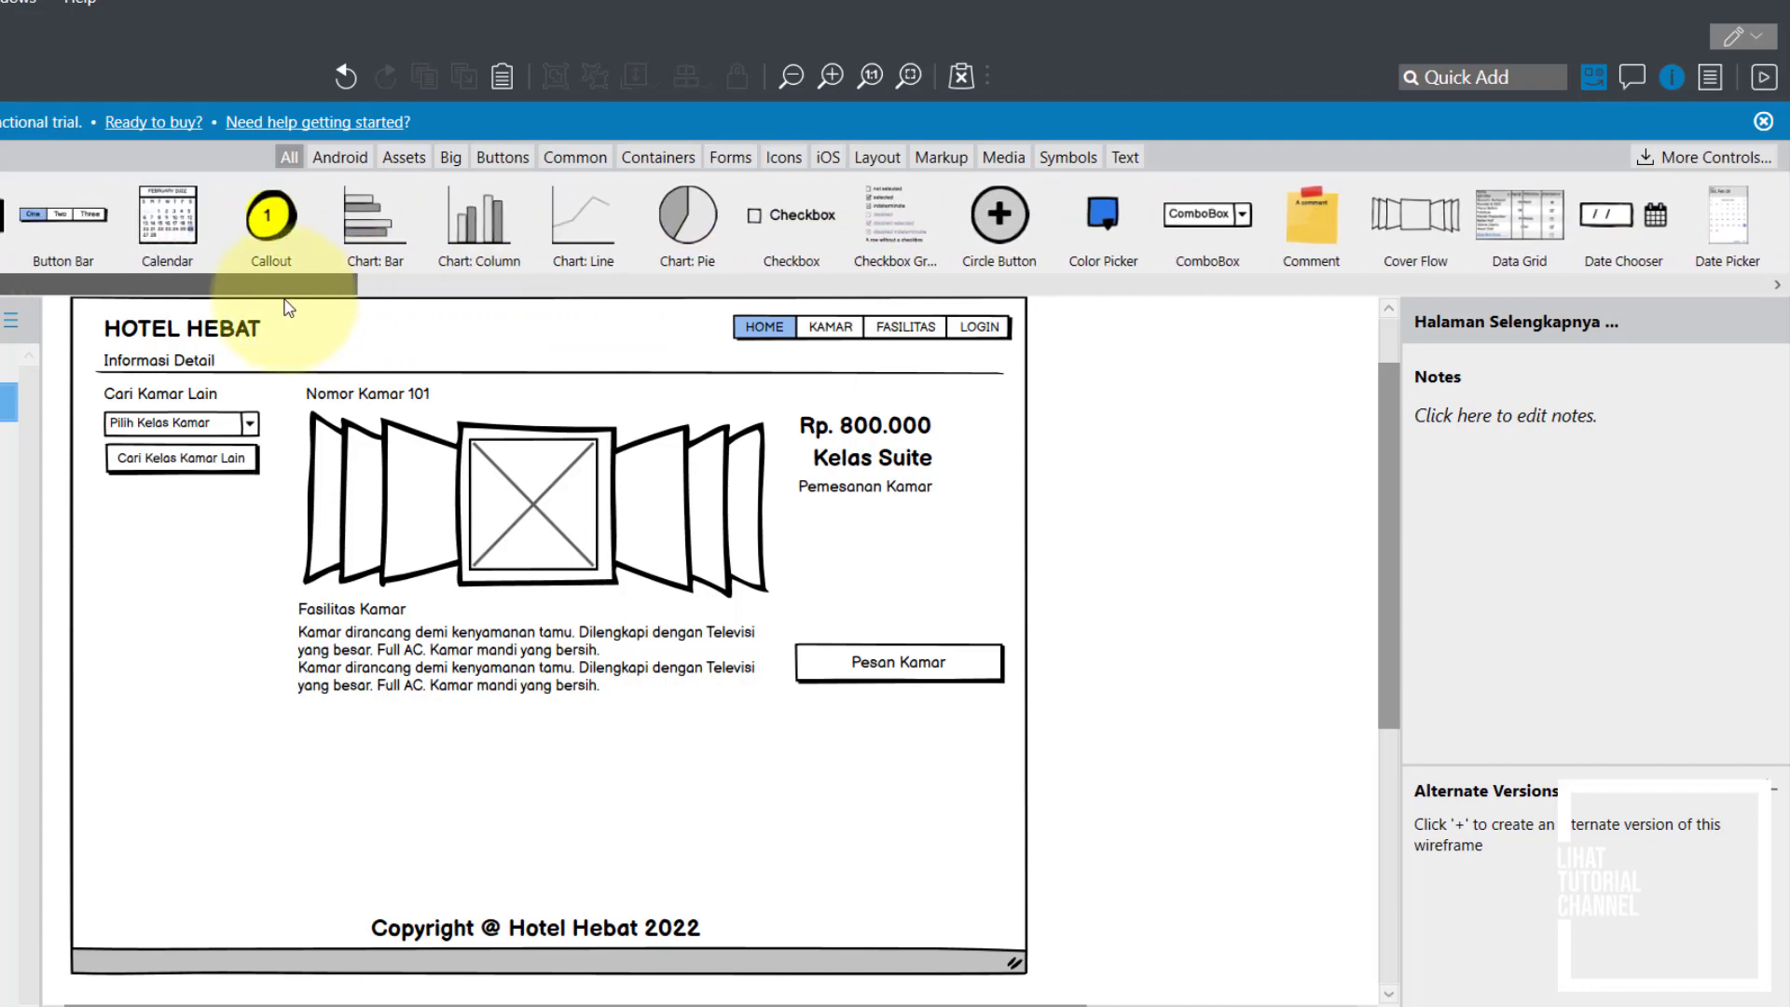
{"action": "scroll", "coordinate": [289, 307], "scroll_direction": "right", "scroll_amount": 3}
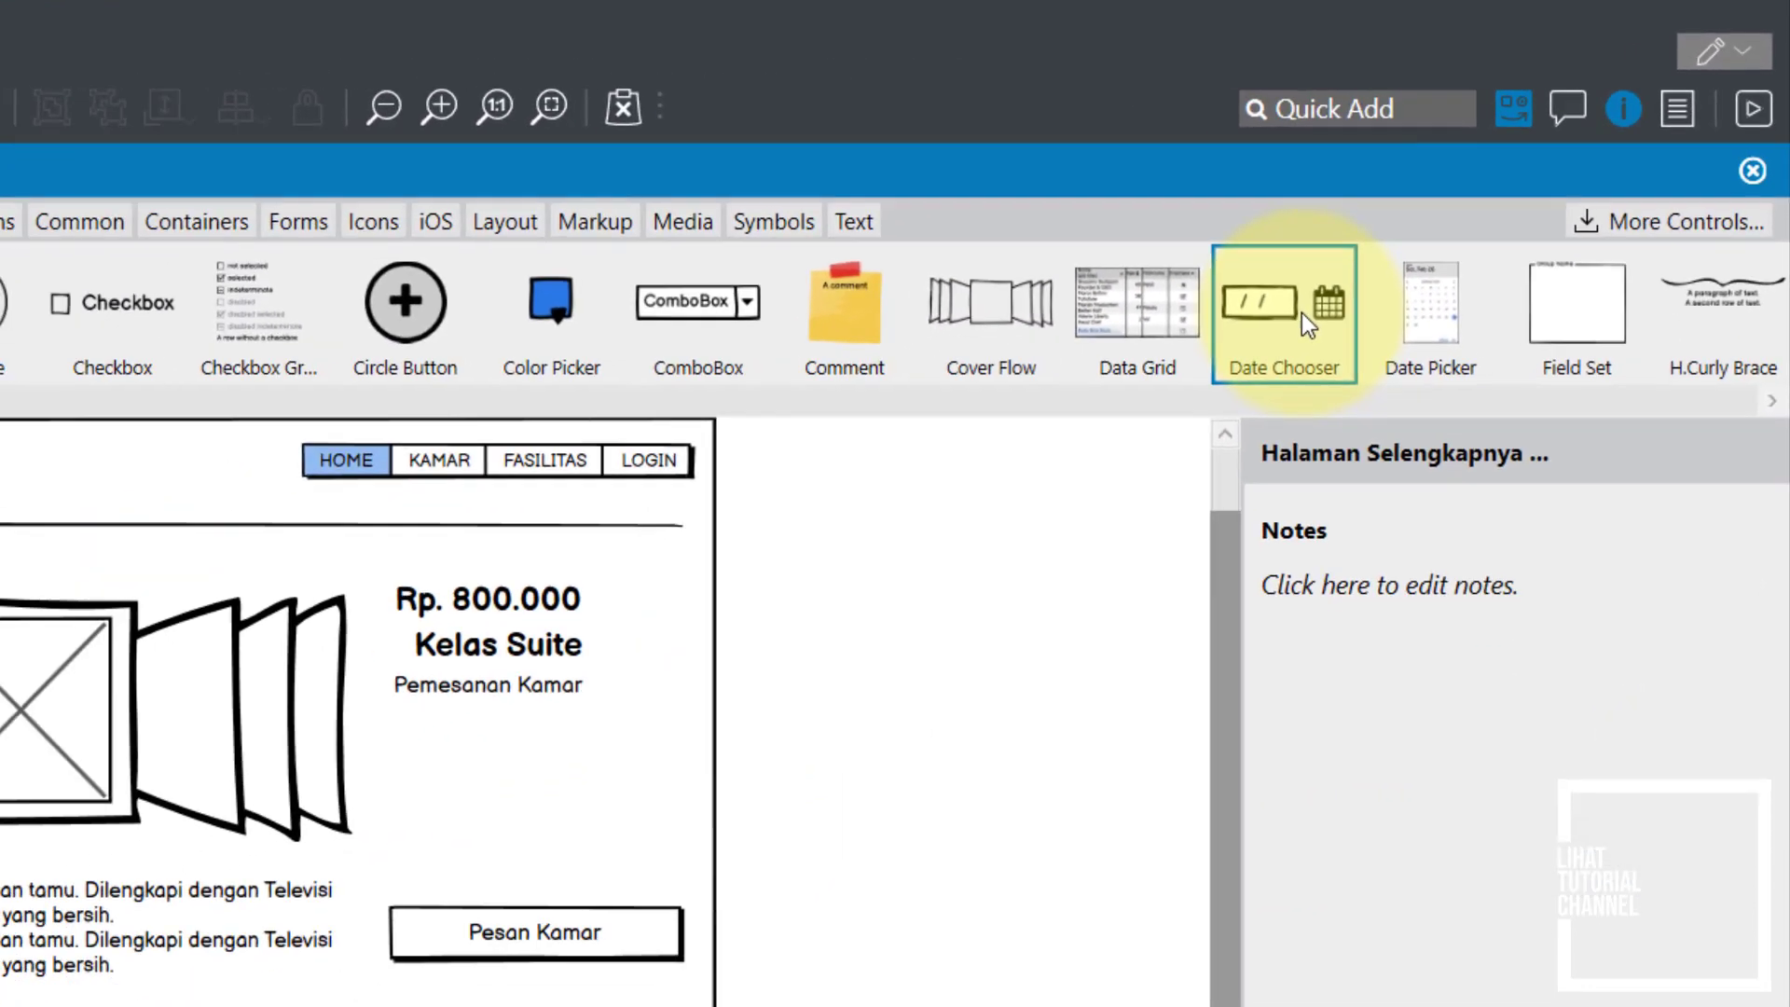
{"action": "left_click_drag", "start_coordinate": [921, 580], "coordinate": [561, 835]}
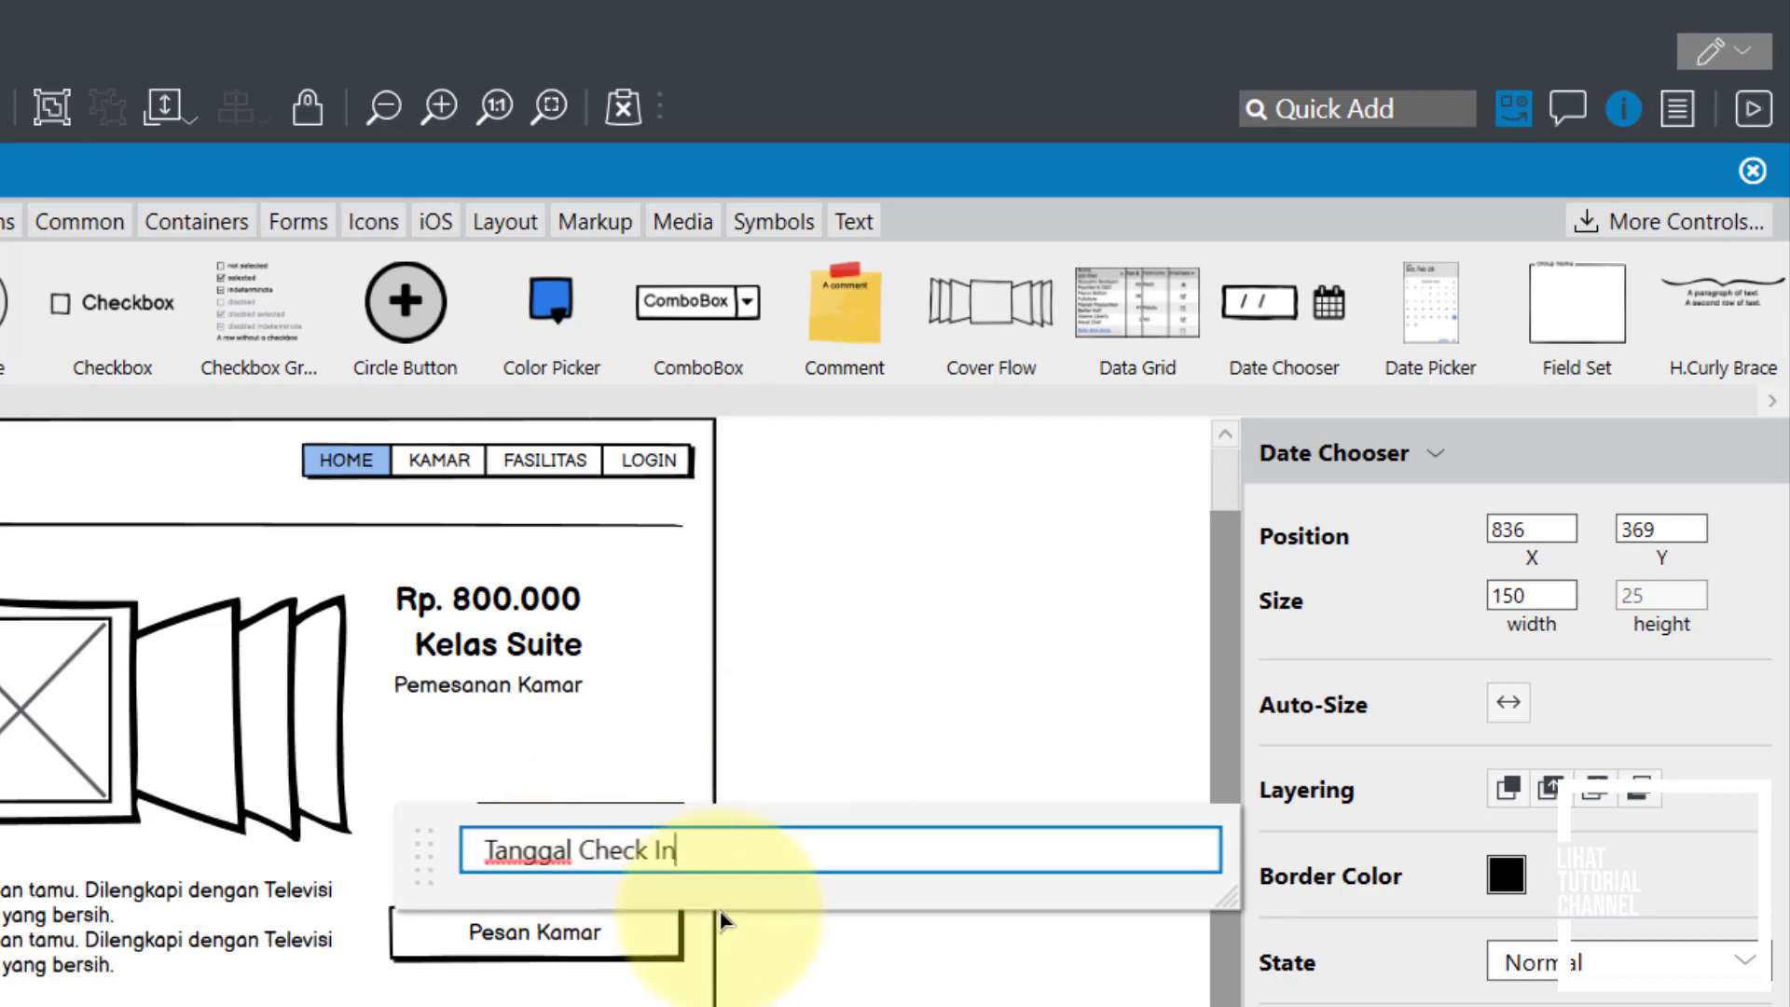
{"action": "left_click", "coordinate": [760, 947]}
{"action": "left_click", "coordinate": [578, 843]}
{"action": "left_click", "coordinate": [617, 826]}
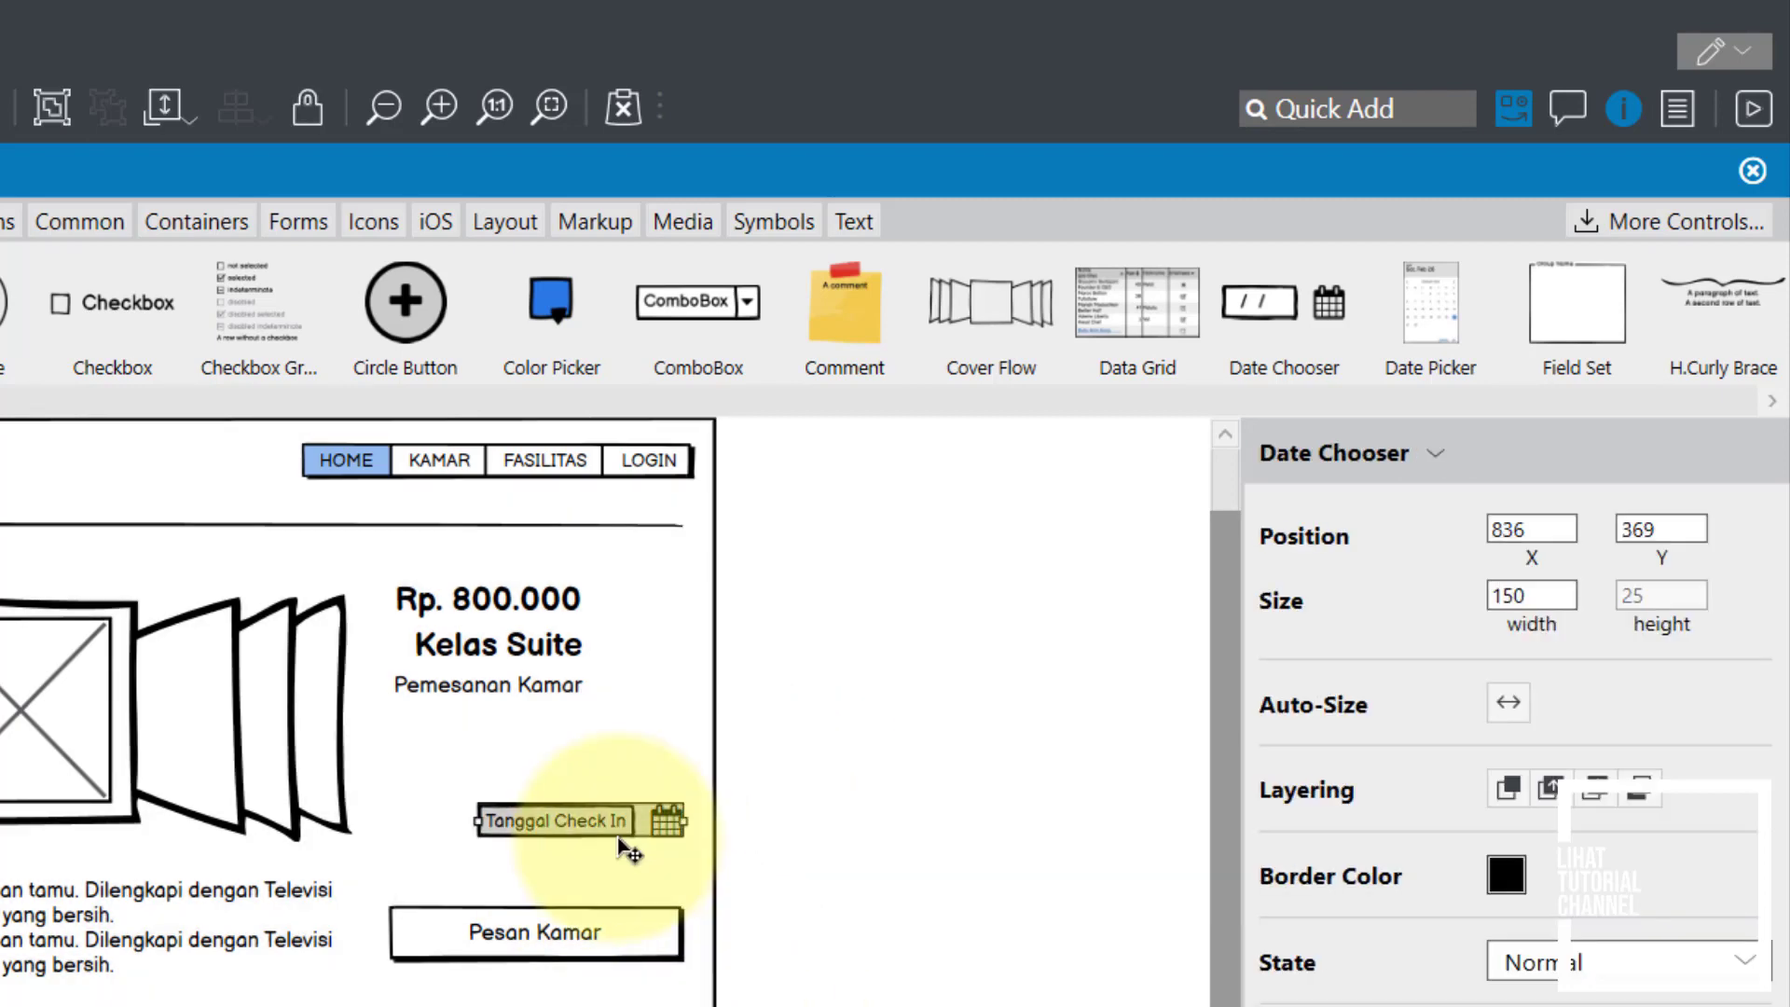
{"action": "left_click_drag", "start_coordinate": [591, 818], "coordinate": [533, 736]}
Step: Duplicate the check-in date chooser, place the copy directly below it, and change its text to "Tanggal Check Out"
{"action": "right_click", "coordinate": [523, 733]}
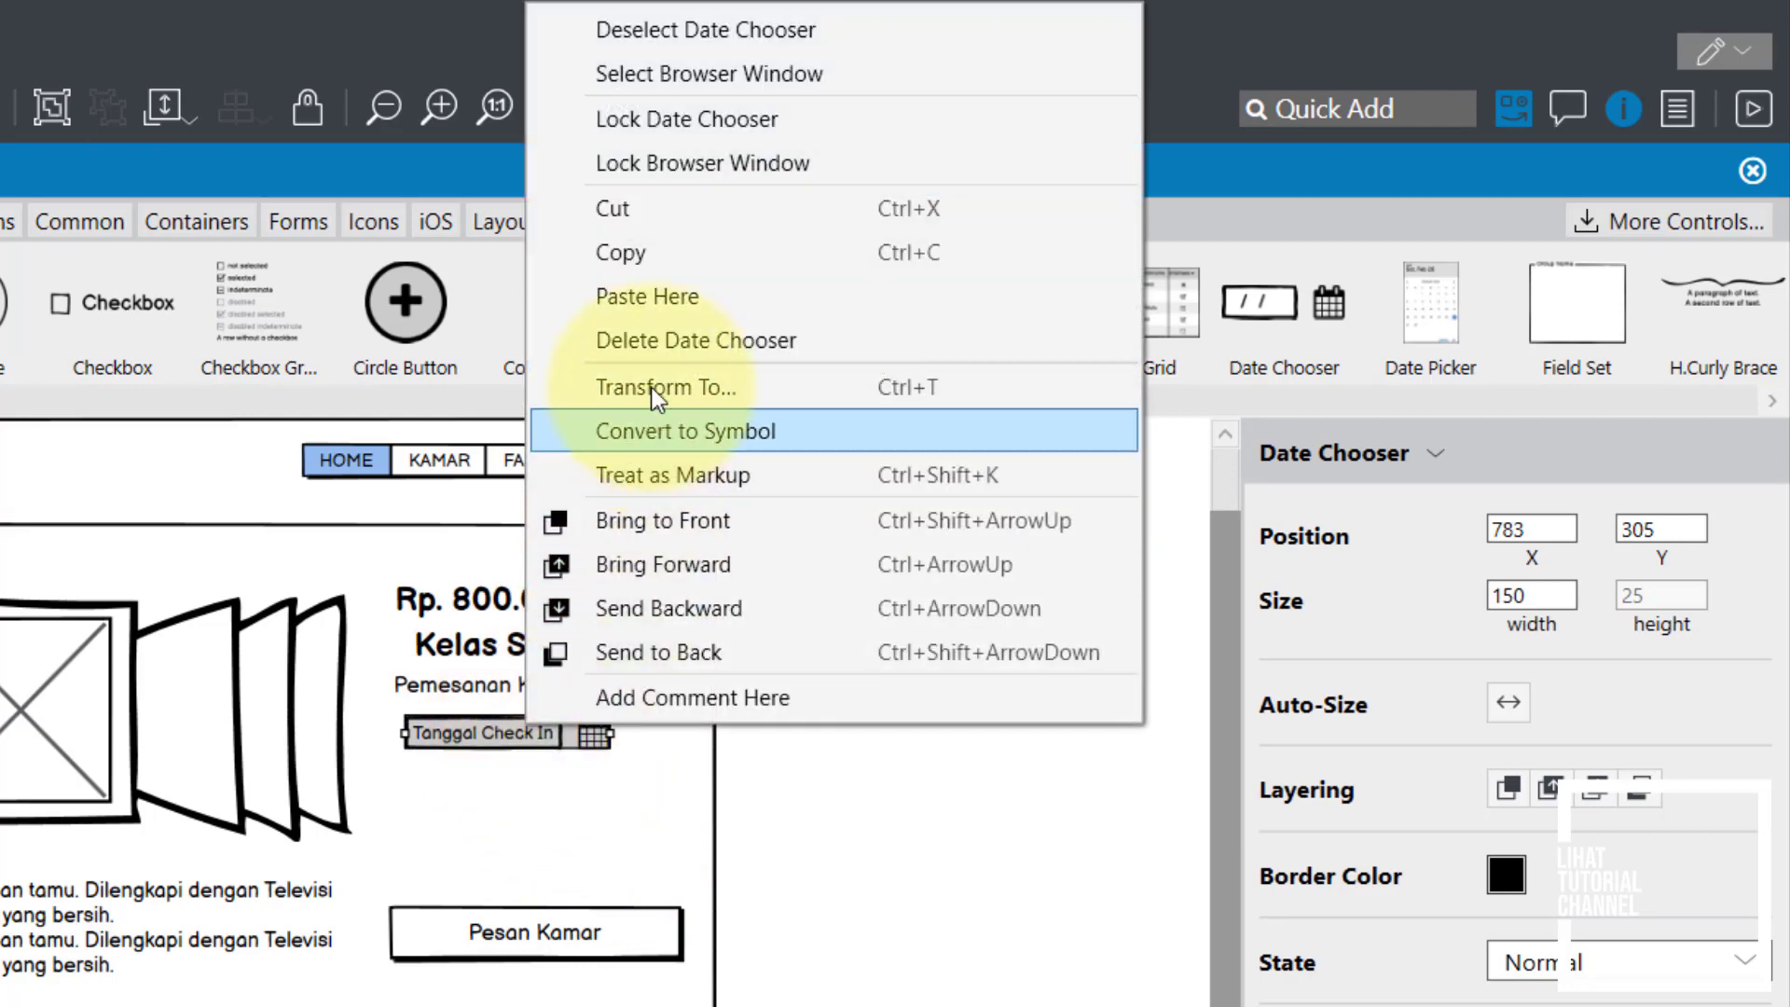
{"action": "left_click", "coordinate": [650, 261]}
{"action": "left_click", "coordinate": [593, 822]}
{"action": "right_click", "coordinate": [593, 822]}
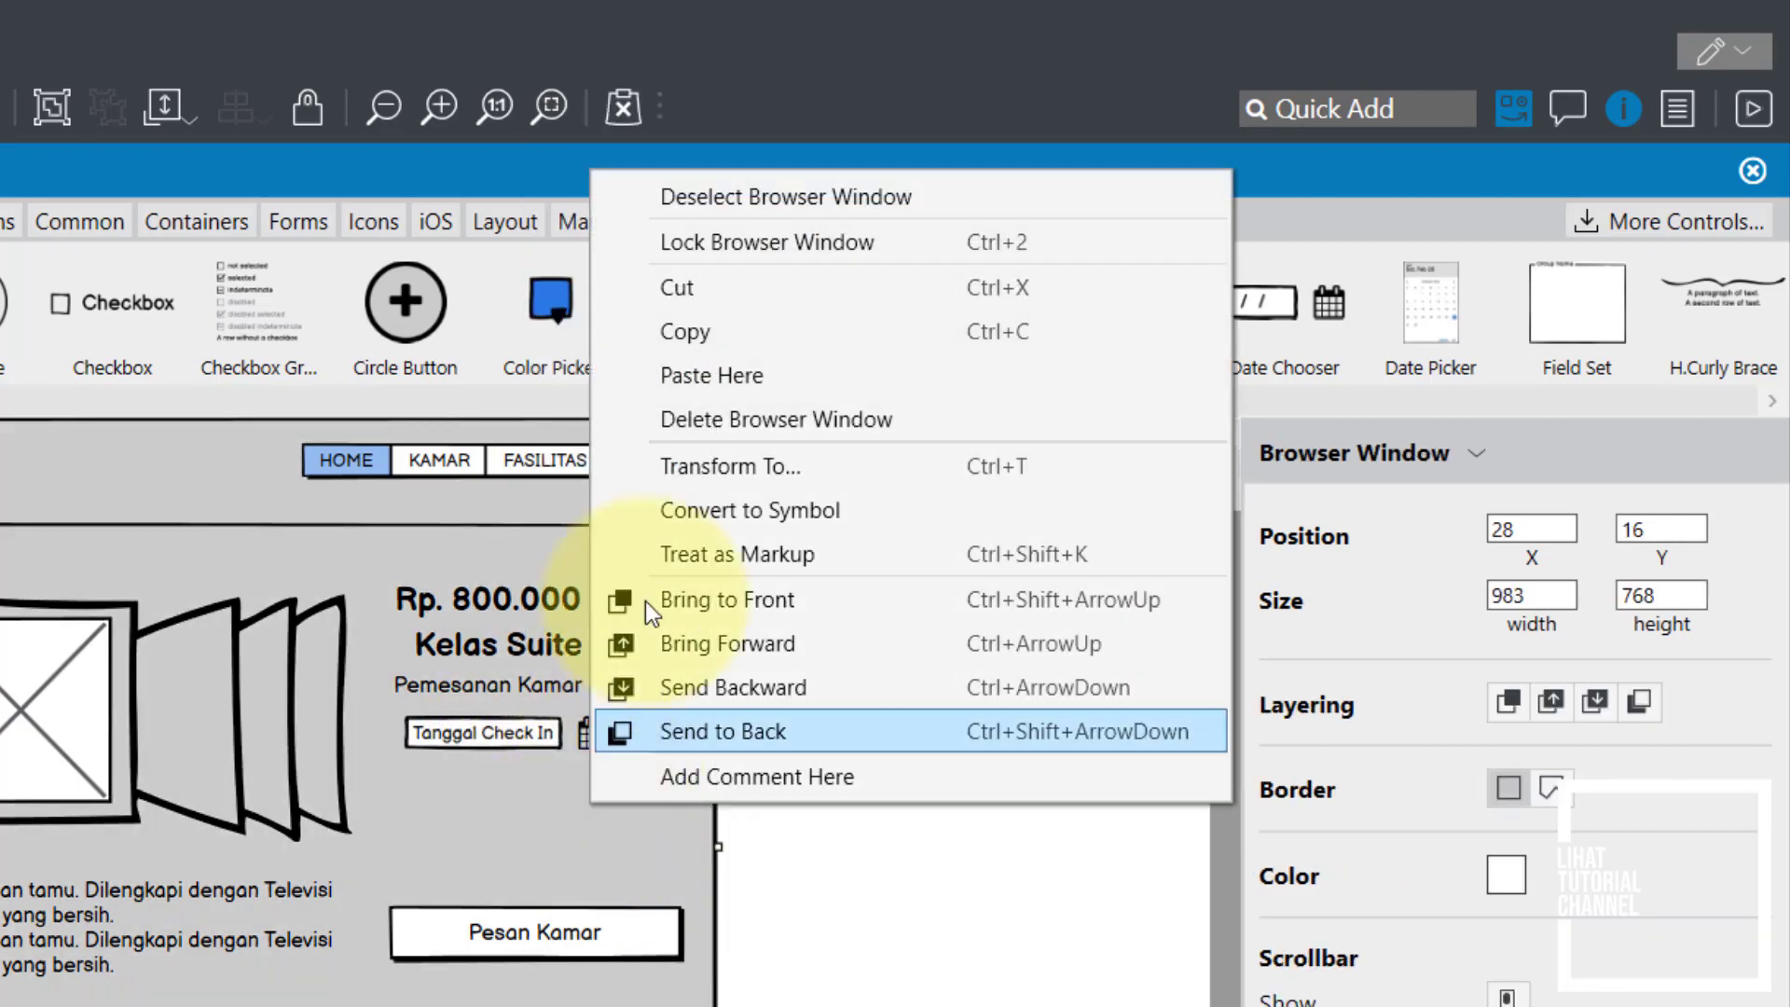
{"action": "left_click", "coordinate": [713, 376]}
{"action": "left_click_drag", "start_coordinate": [569, 835], "coordinate": [431, 794]}
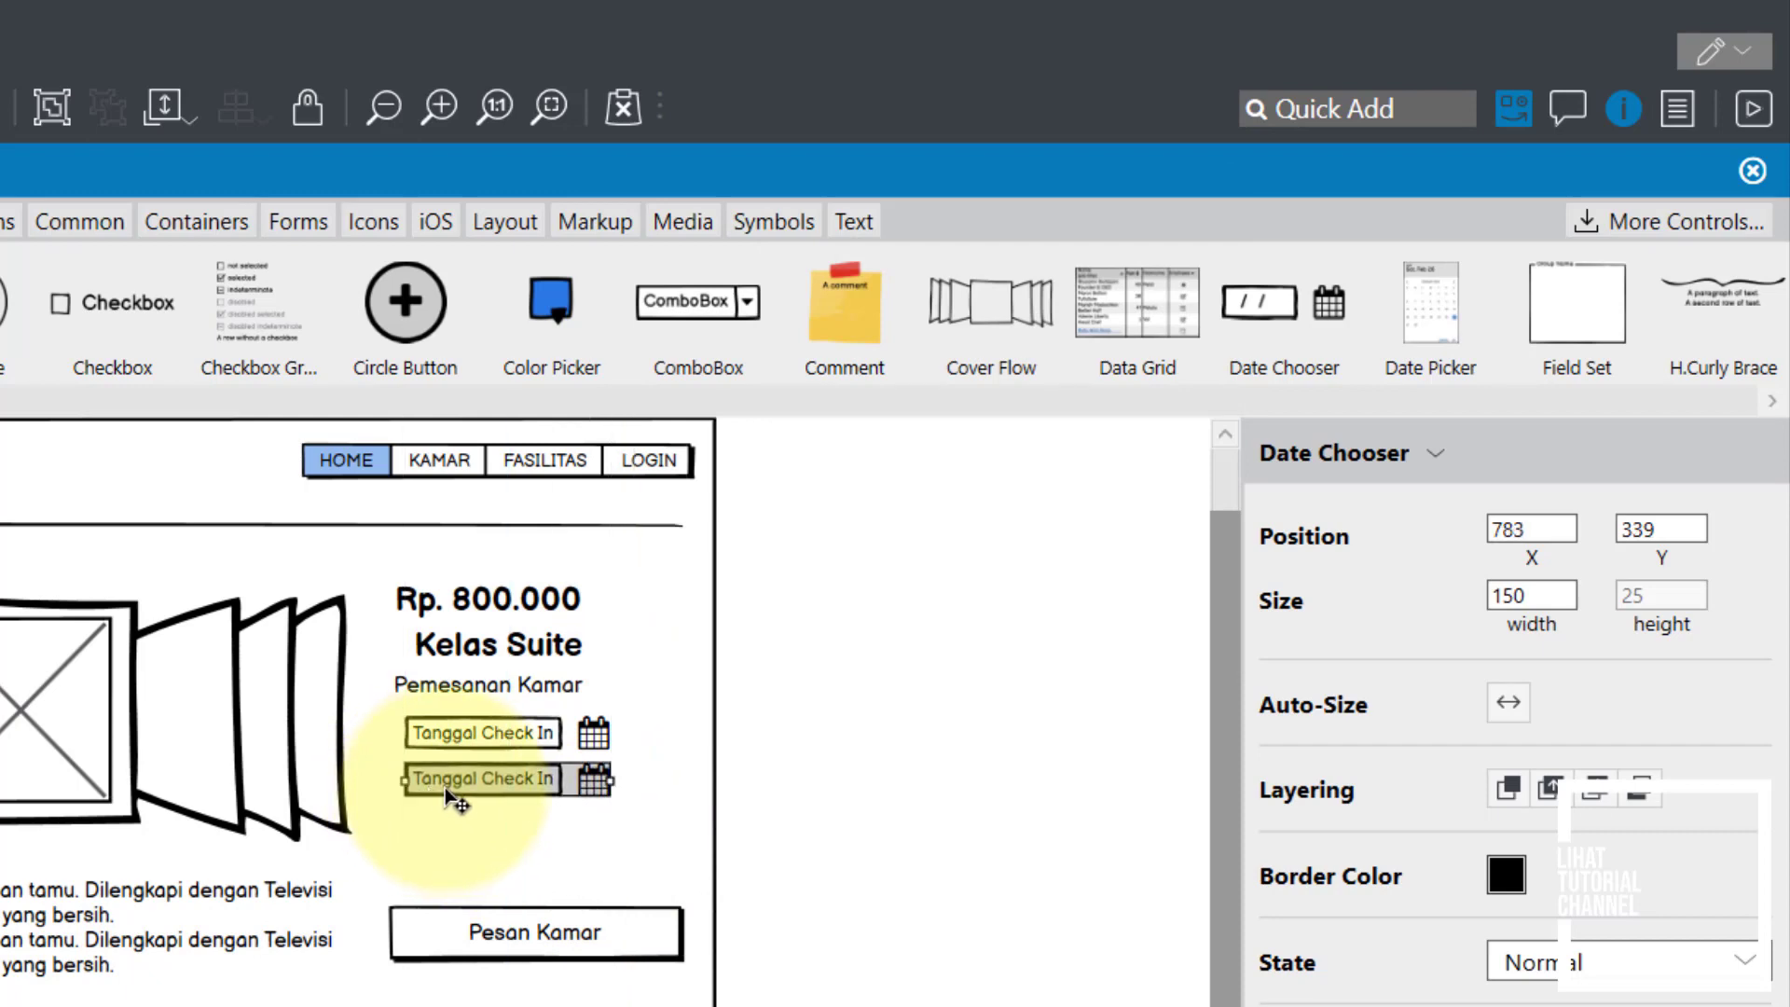
{"action": "double_click", "coordinate": [435, 789]}
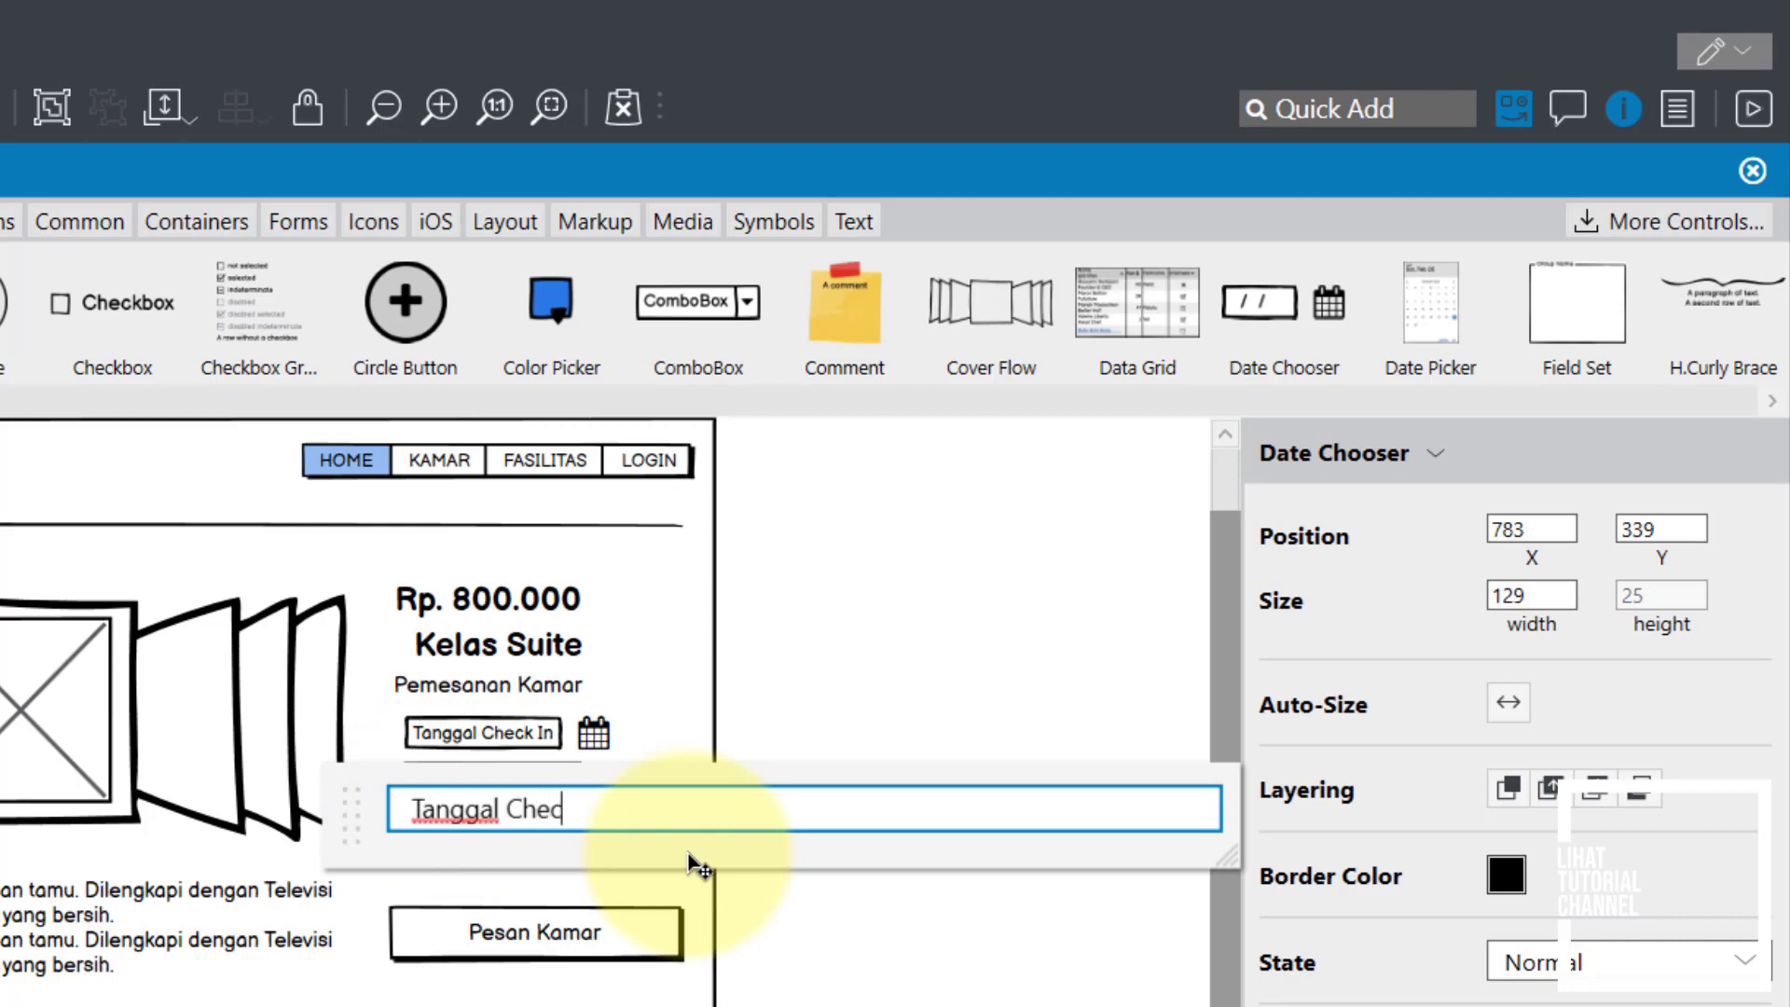
{"action": "left_click", "coordinate": [821, 658]}
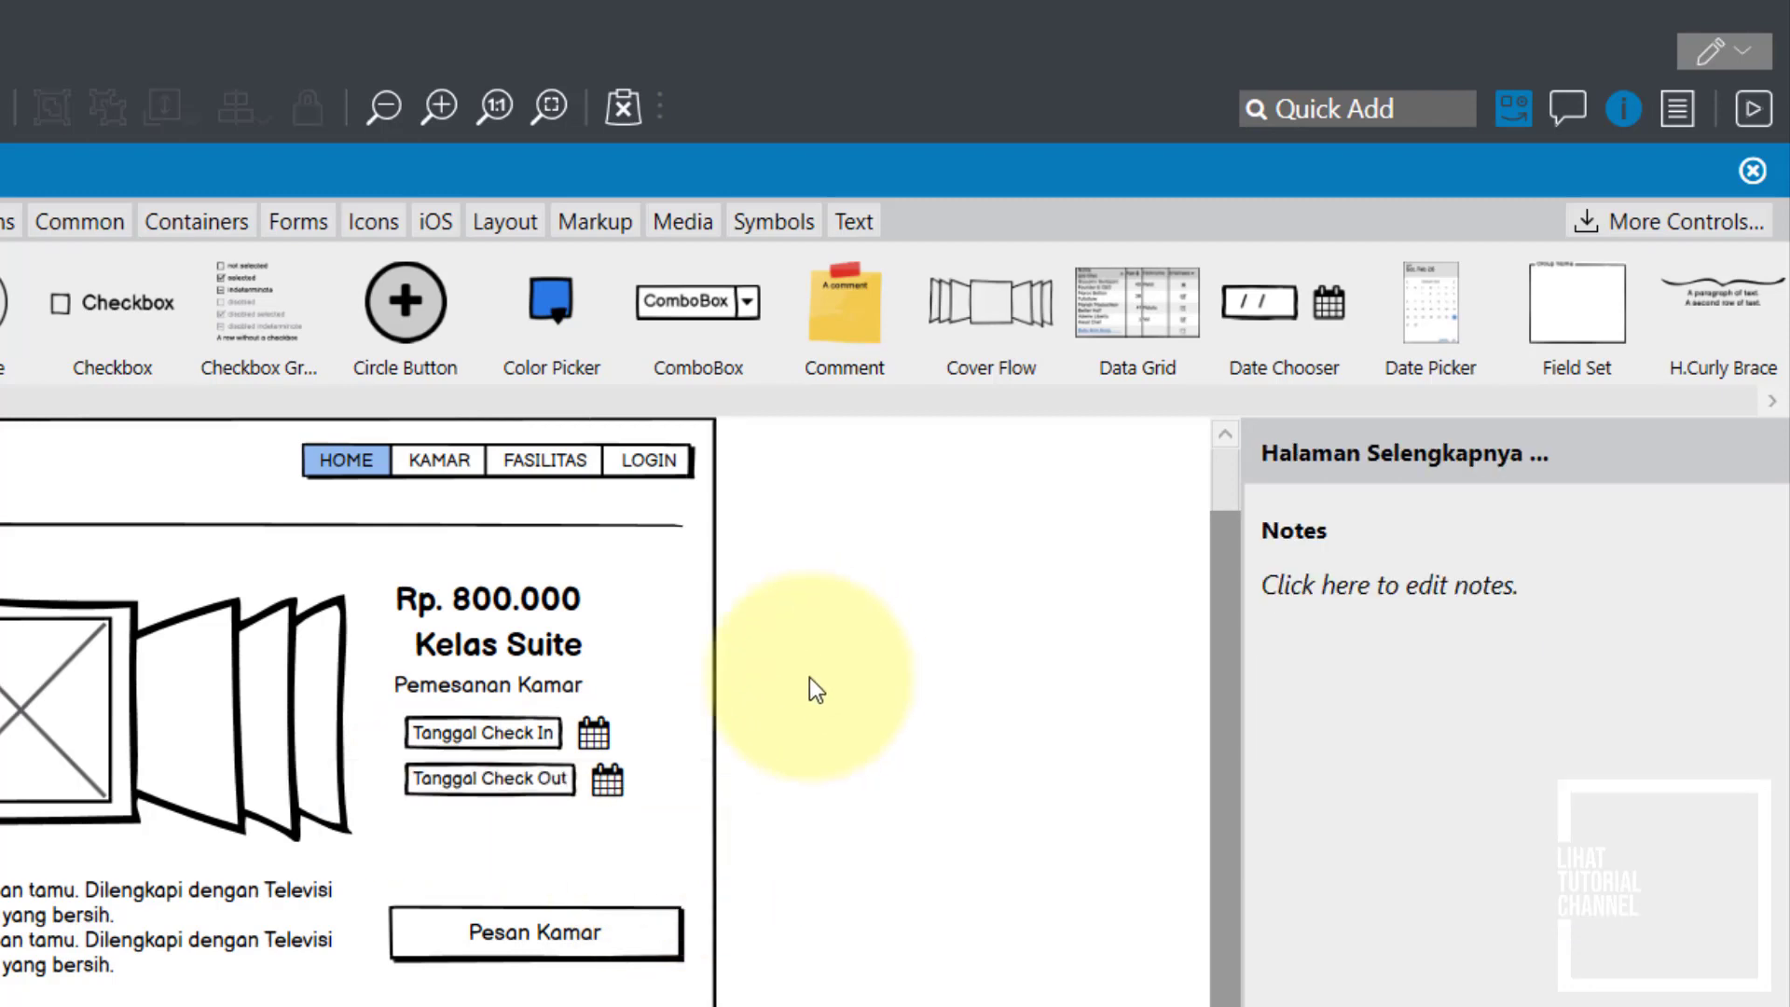
Step: Move the Pesan Kamar button down to make room, and add a Text Input below the Tanggal Check Out date chooser
{"action": "left_click_drag", "start_coordinate": [617, 949], "coordinate": [820, 819]}
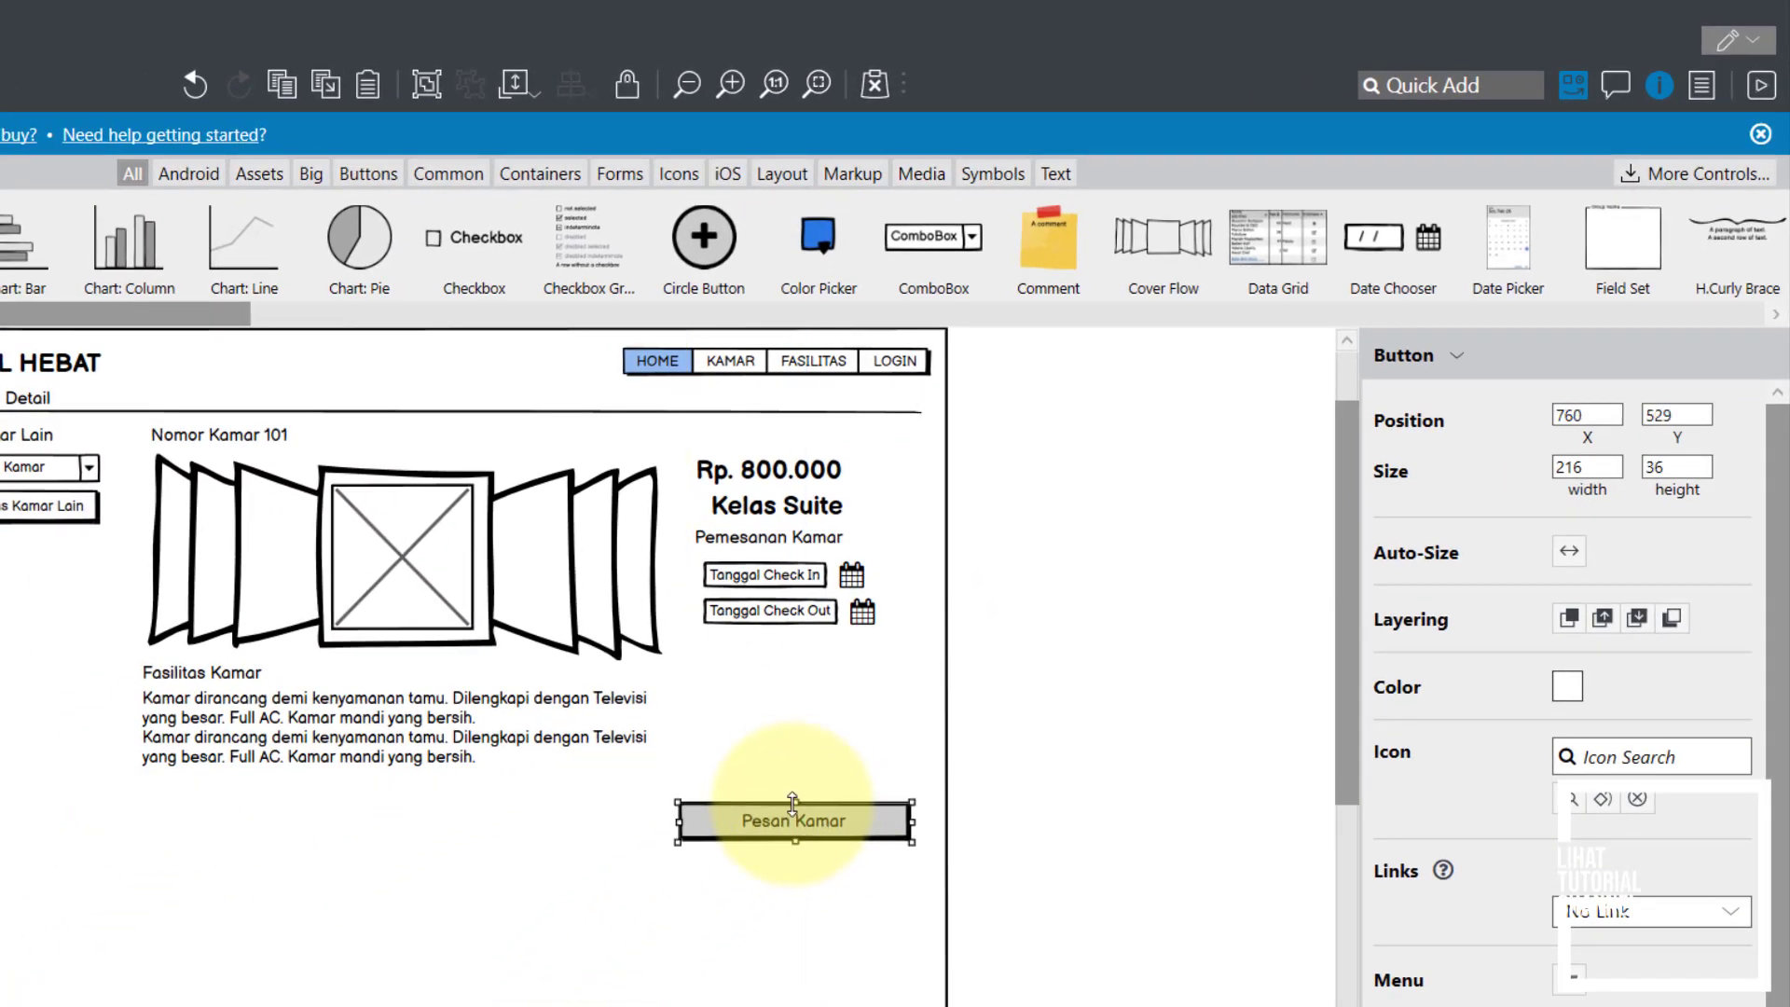
{"action": "left_click", "coordinate": [1090, 623]}
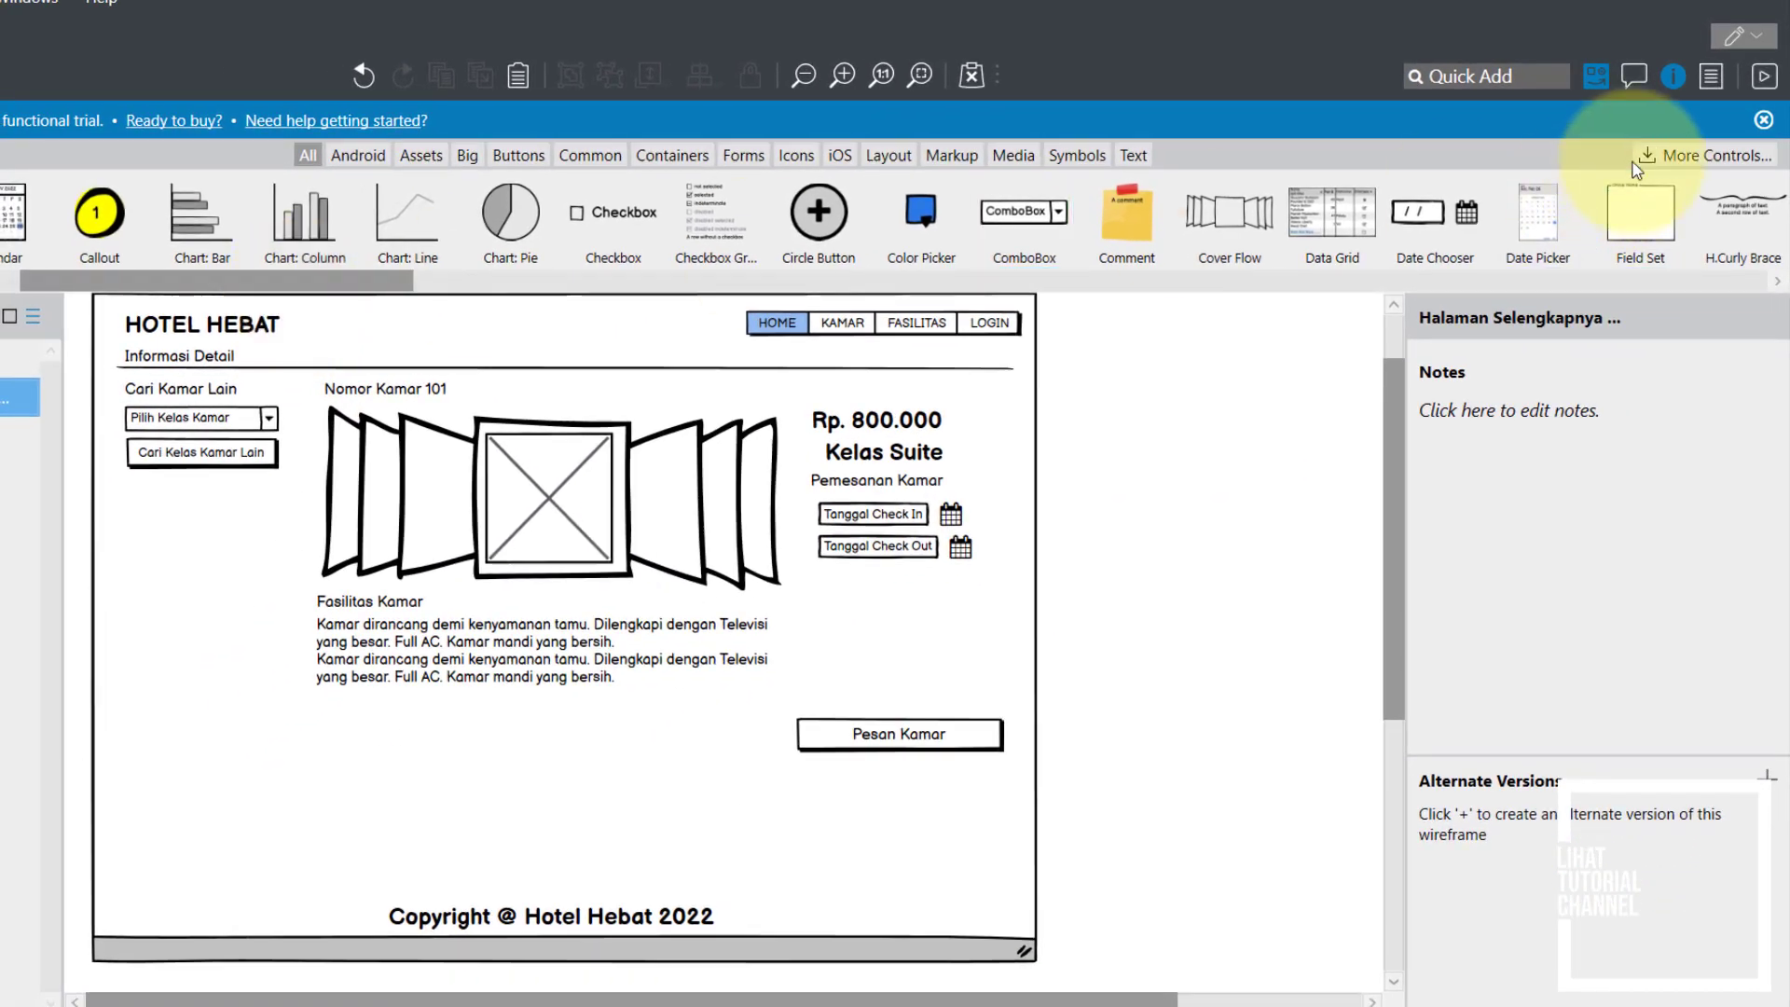
{"action": "left_click", "coordinate": [1501, 76]}
{"action": "type", "text": "text inou"}
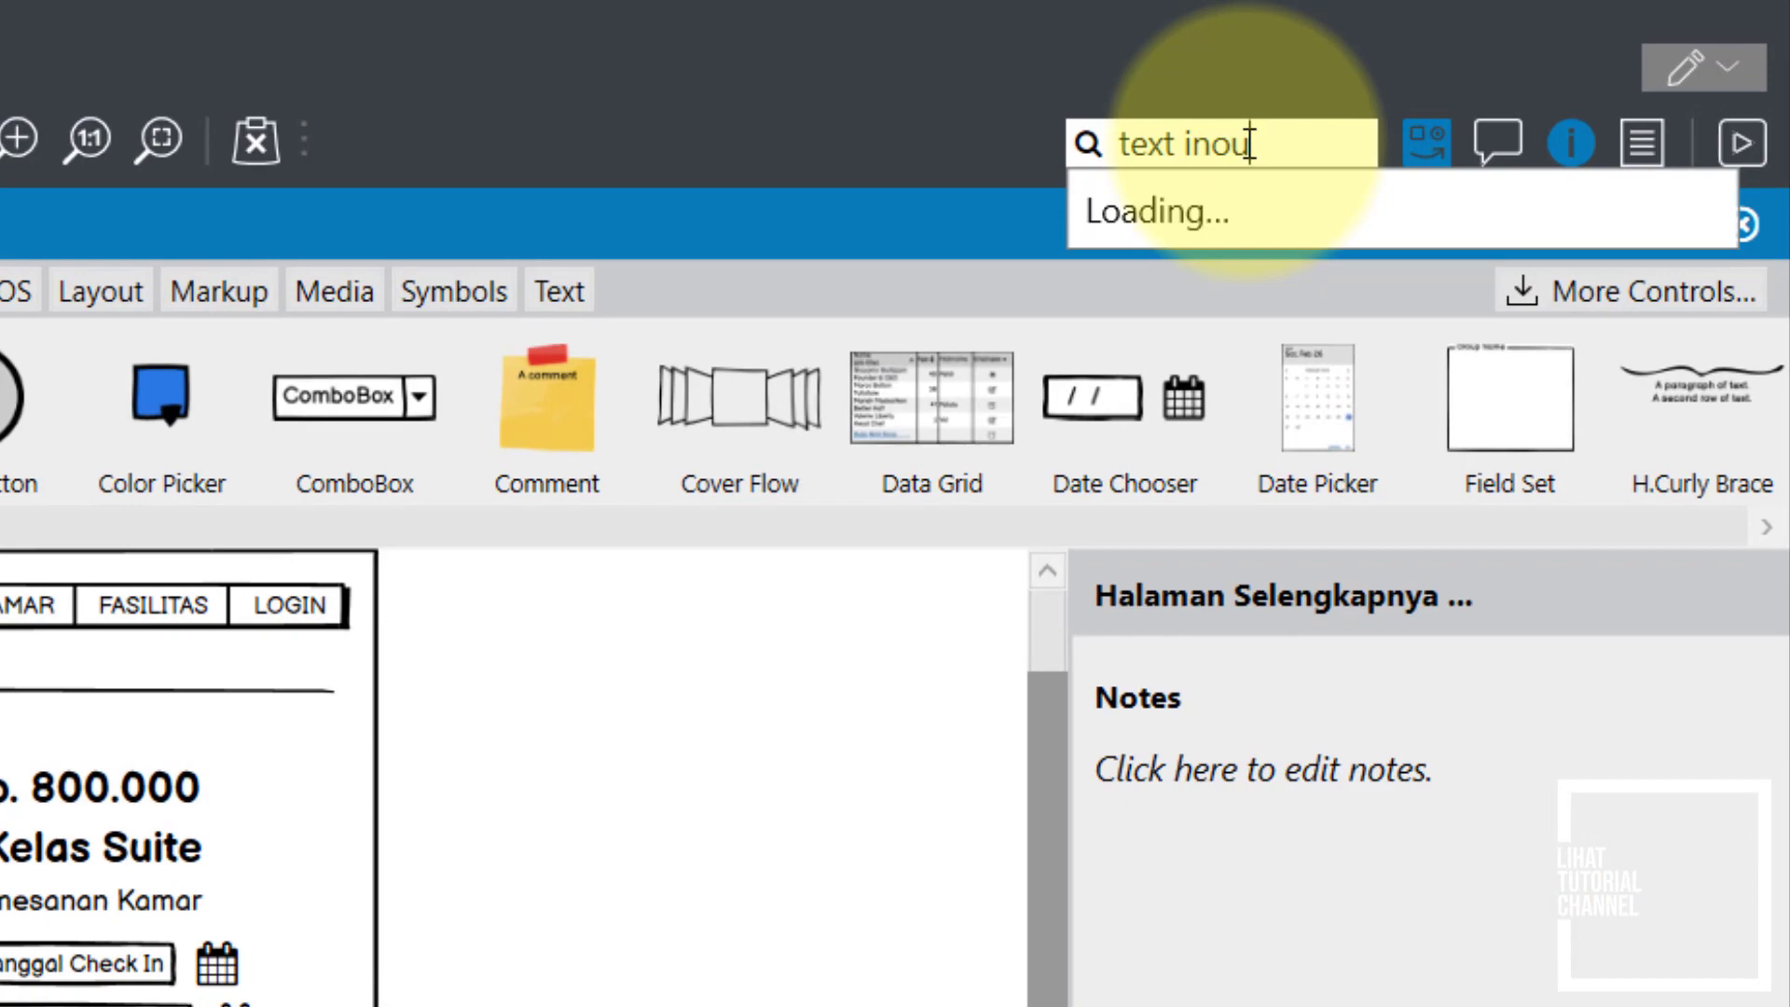
{"action": "key", "text": "BackSpace"}
{"action": "key", "text": "BackSpace"}
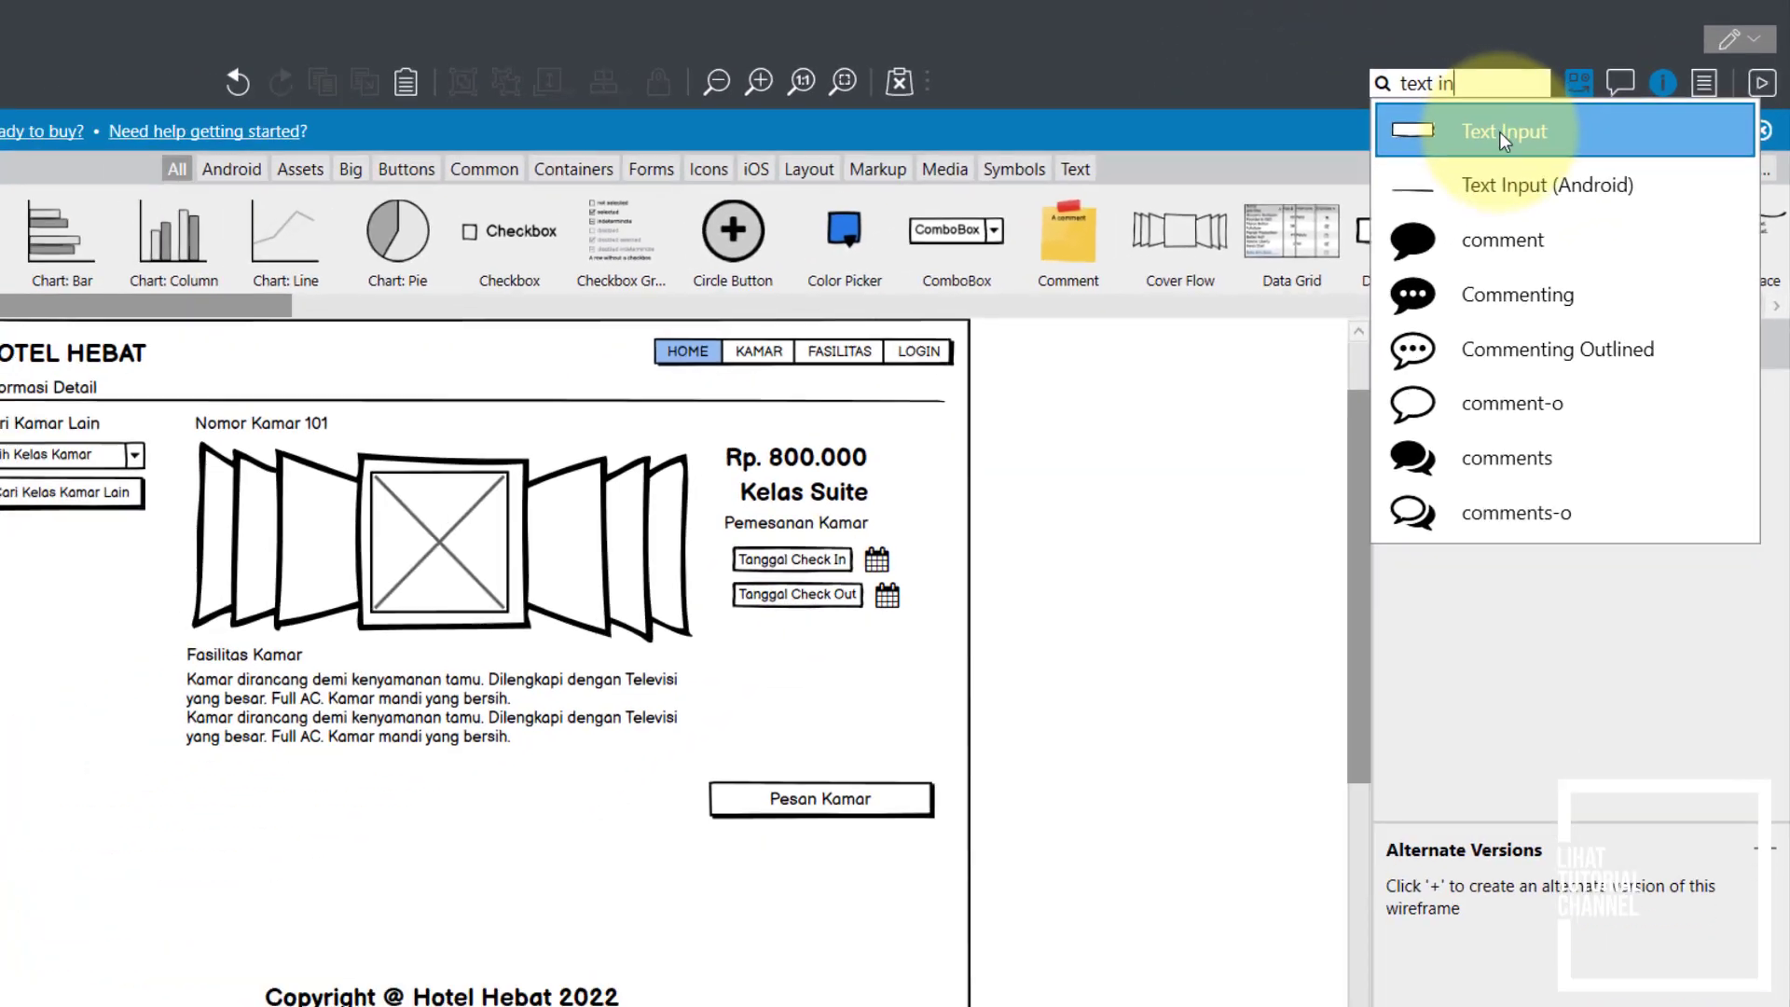
{"action": "left_click", "coordinate": [1501, 129]}
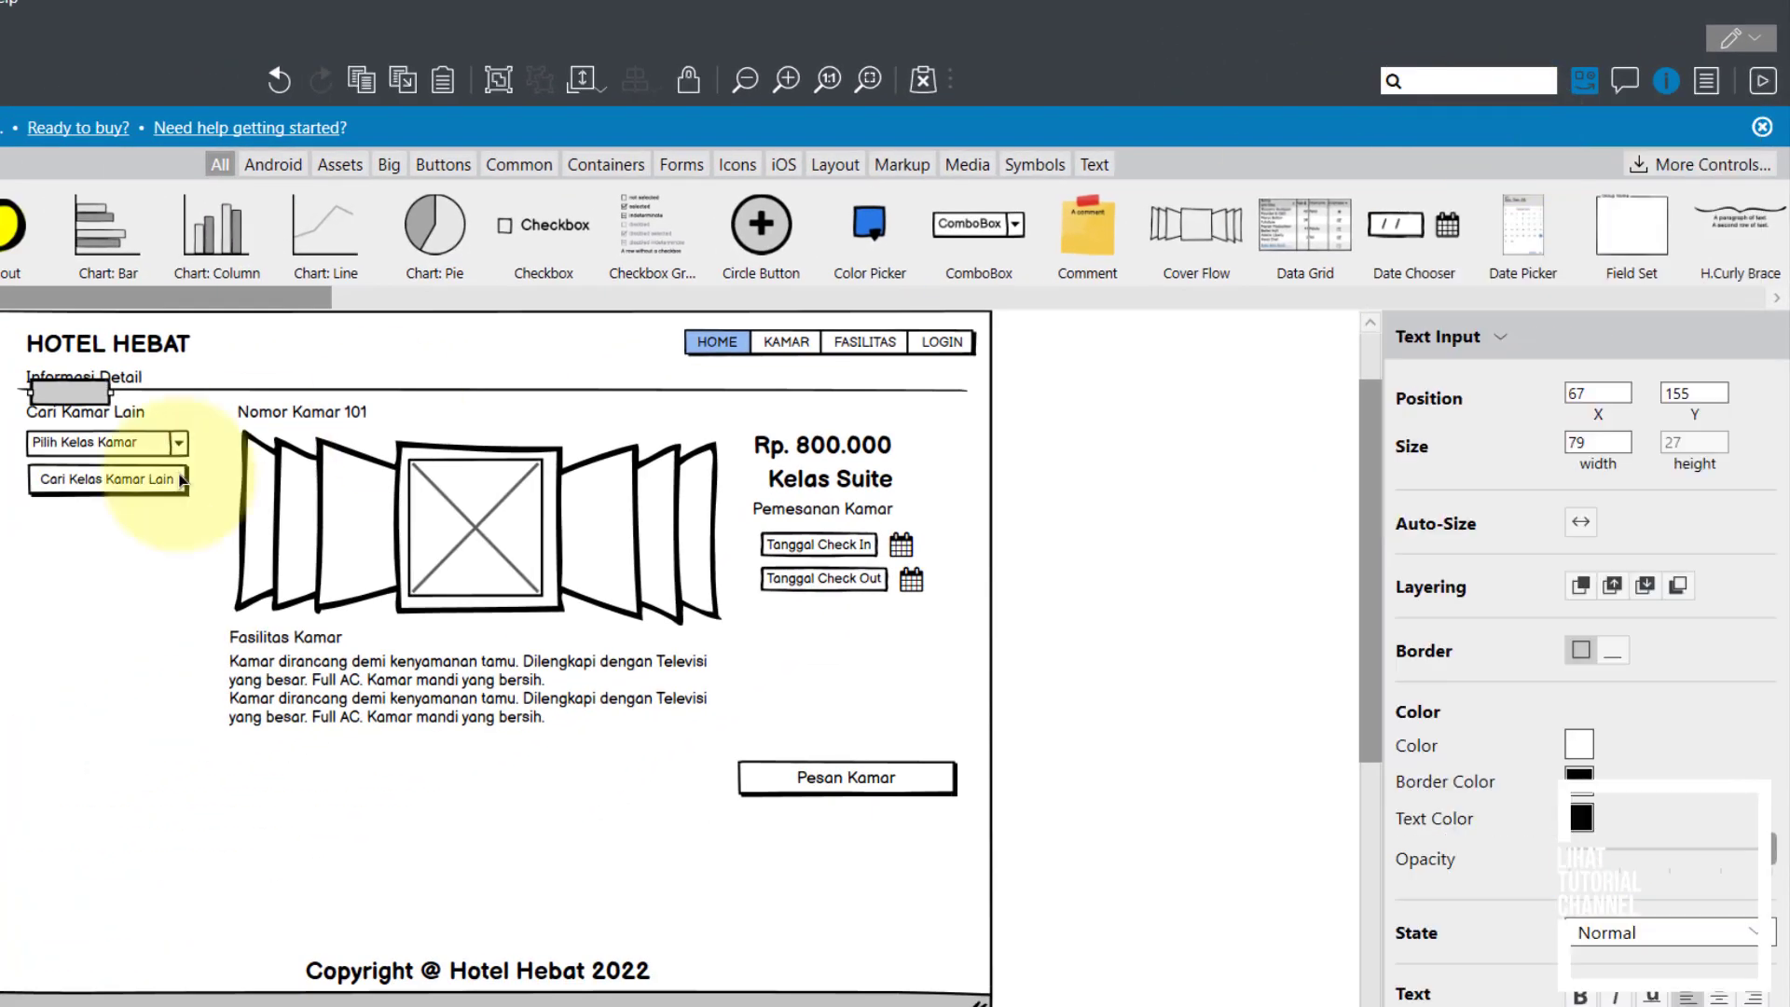
{"action": "left_click_drag", "start_coordinate": [89, 396], "coordinate": [914, 625]}
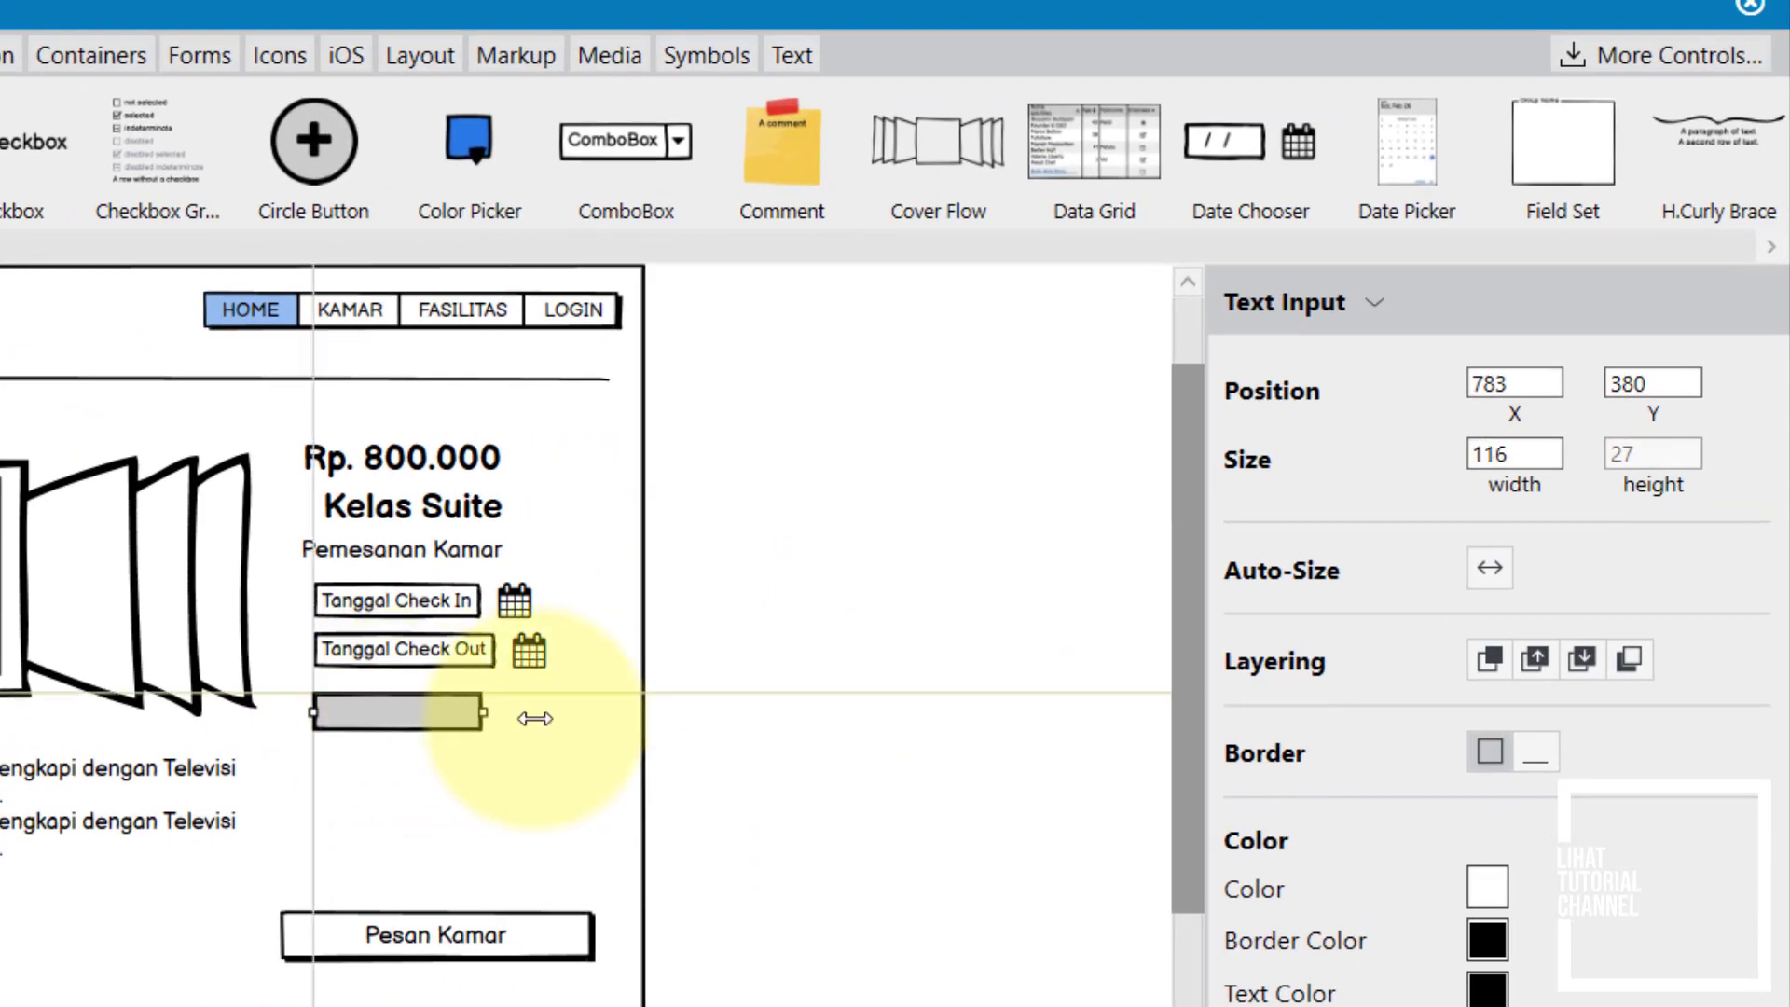
Step: Widen the Text Input below Tanggal Check Out to 212 and set its text to "Nama"
{"action": "left_click_drag", "start_coordinate": [535, 717], "coordinate": [625, 718]}
{"action": "double_click", "coordinate": [580, 708]}
{"action": "type", "text": "Nama"}
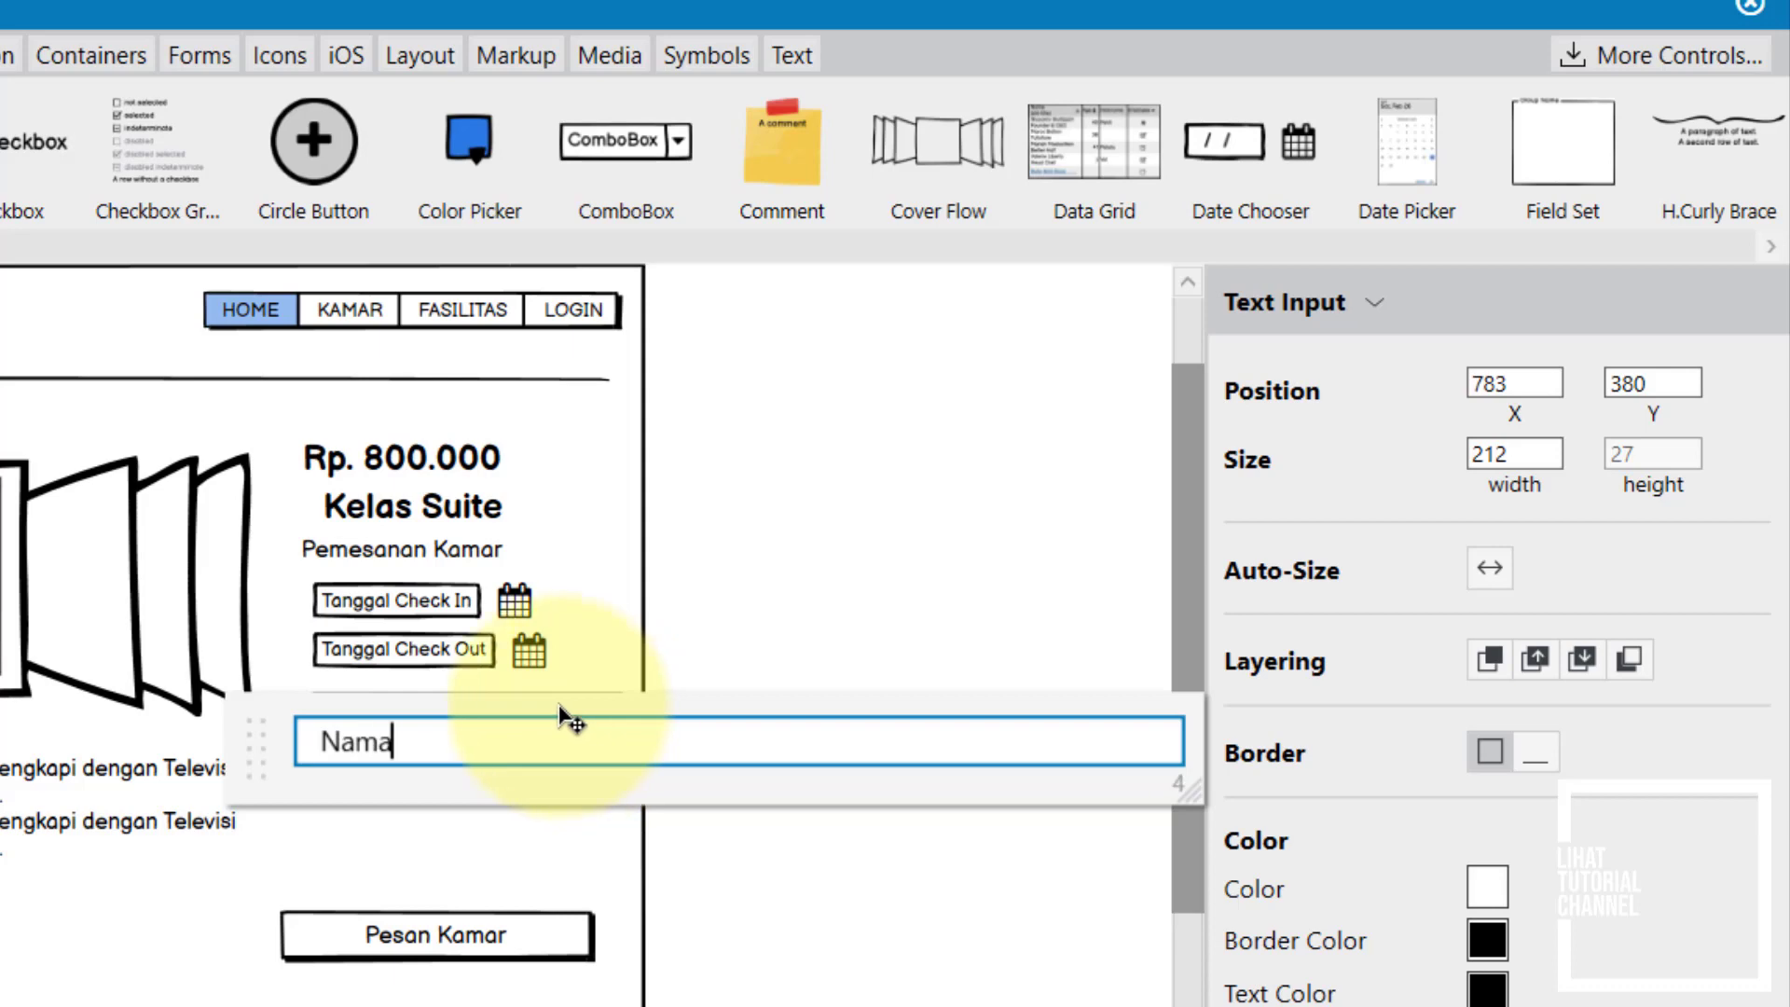
{"action": "key", "text": "Return"}
{"action": "left_click", "coordinate": [711, 902]}
Step: Duplicate the Nama input, place the copy directly below it with left edges aligned, and change its text to "No. Telpon"
{"action": "left_click", "coordinate": [520, 725]}
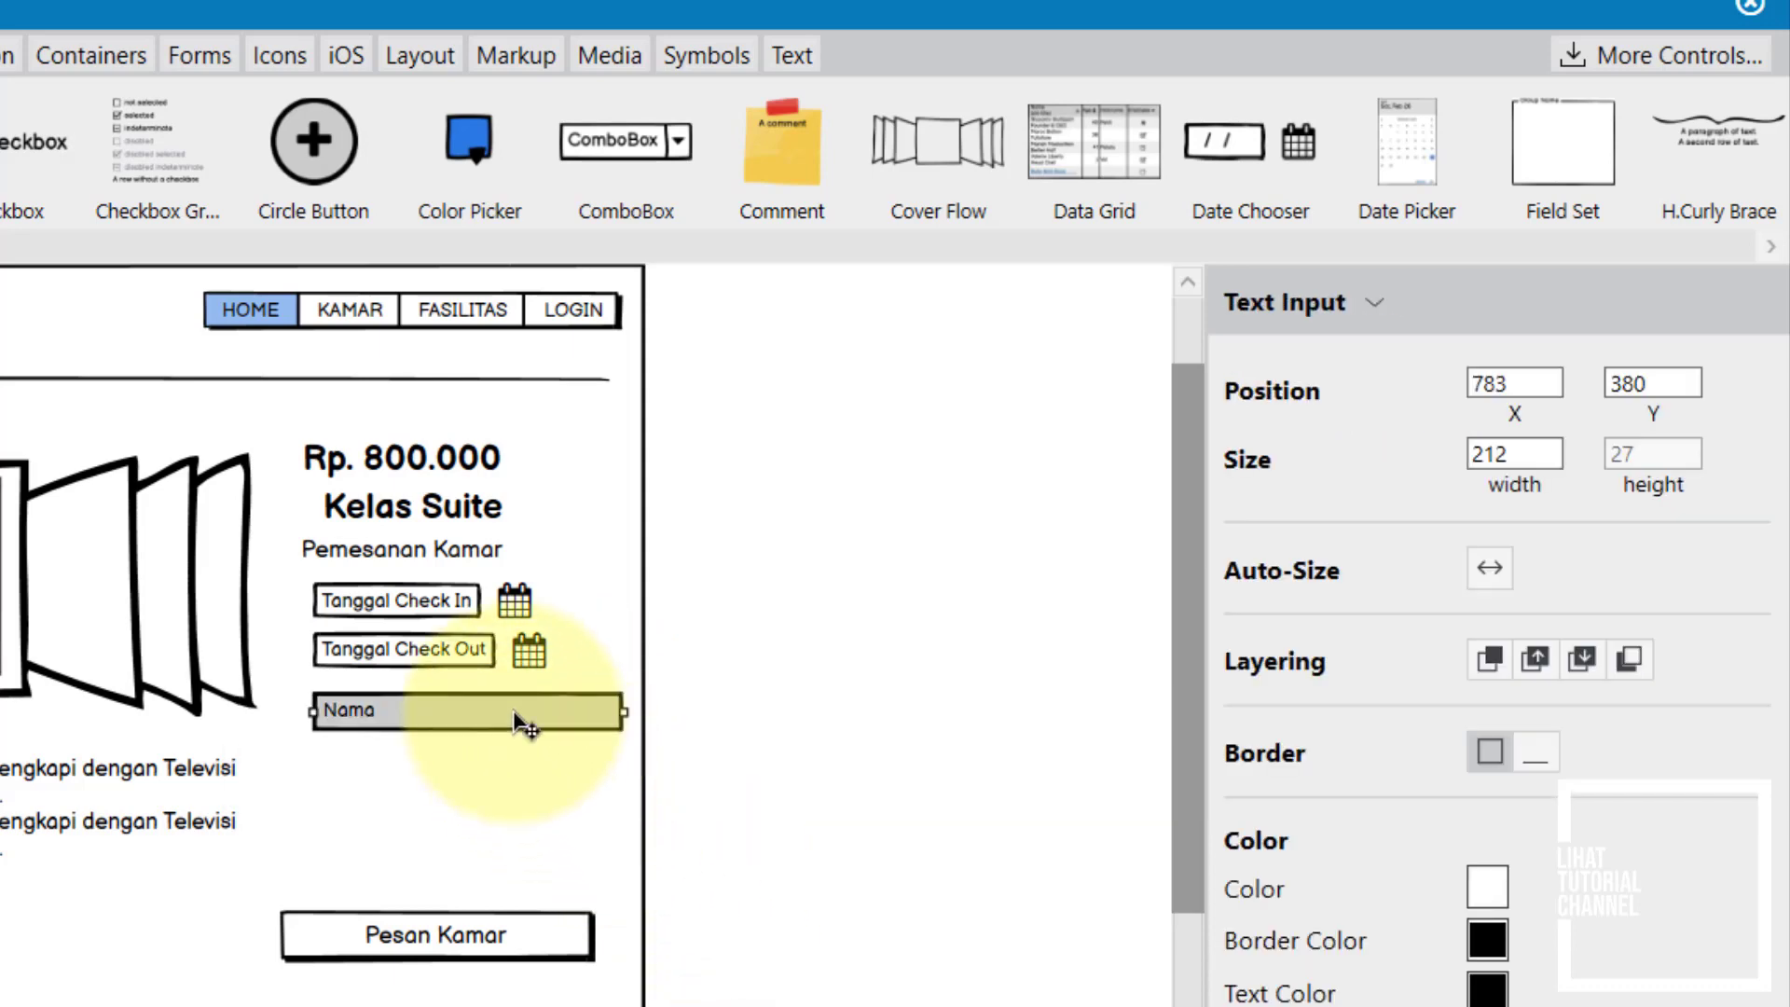
{"action": "right_click", "coordinate": [520, 727]}
{"action": "key", "text": "Escape"}
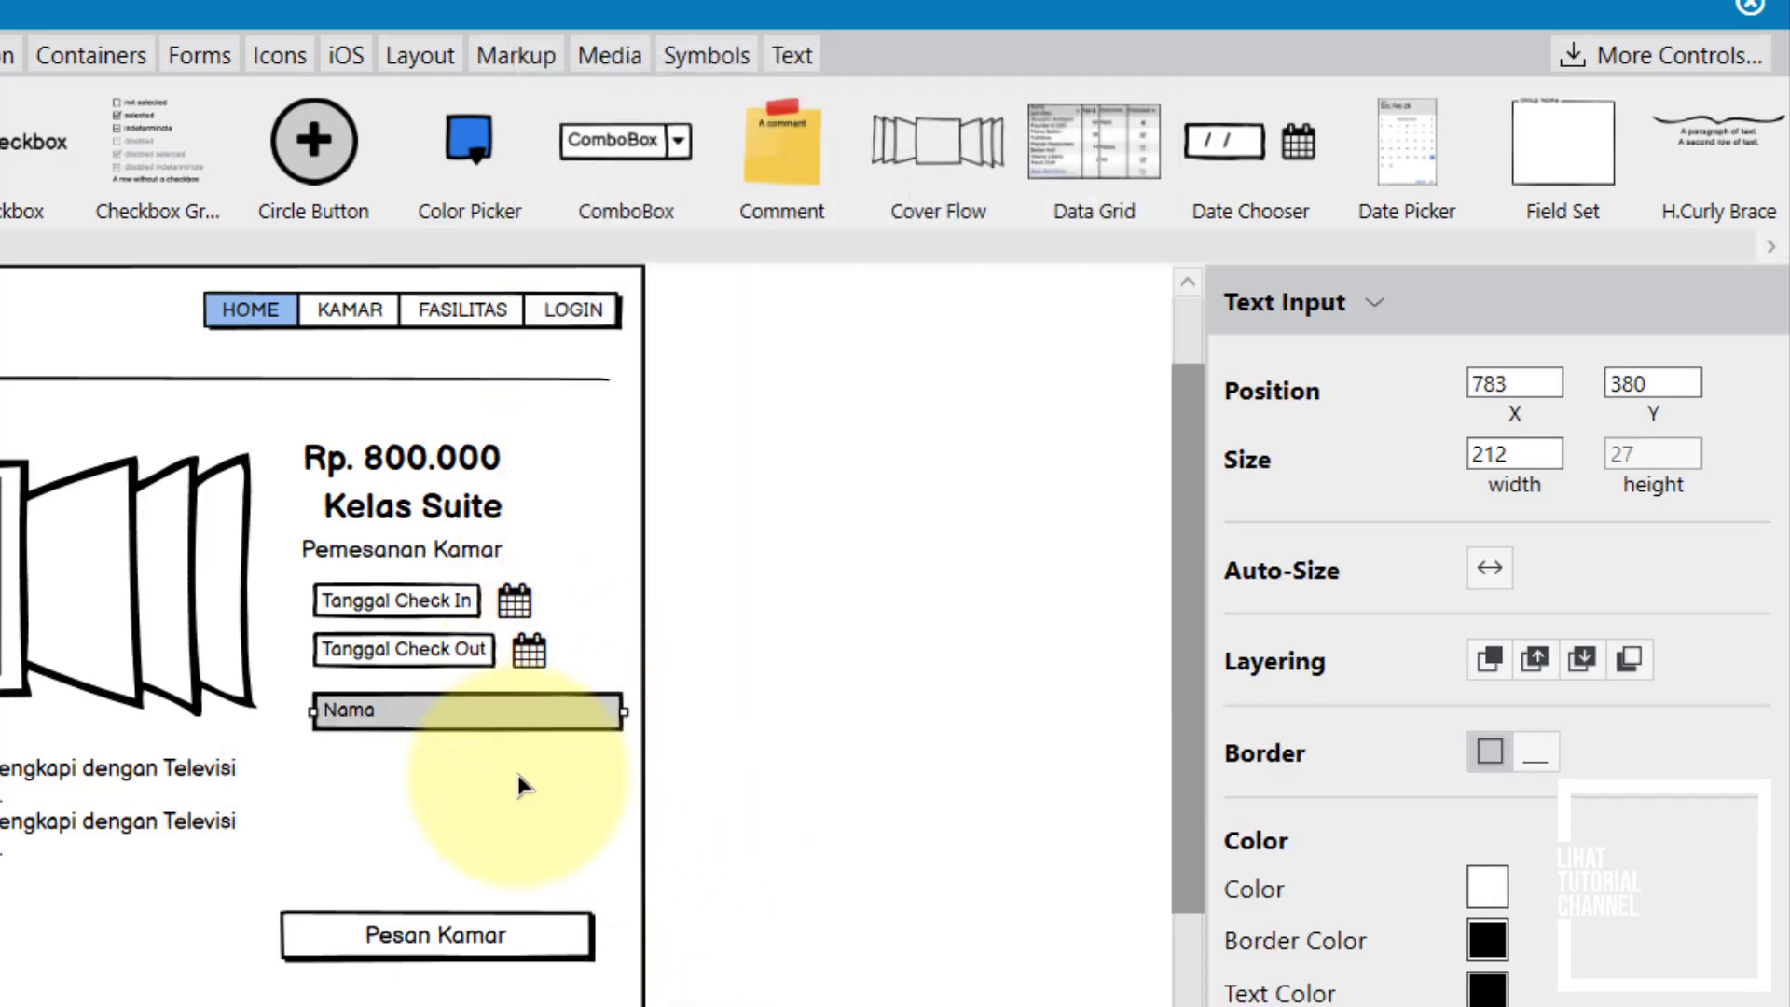
{"action": "left_click", "coordinate": [518, 773]}
{"action": "right_click", "coordinate": [517, 774]}
{"action": "left_click", "coordinate": [678, 322]}
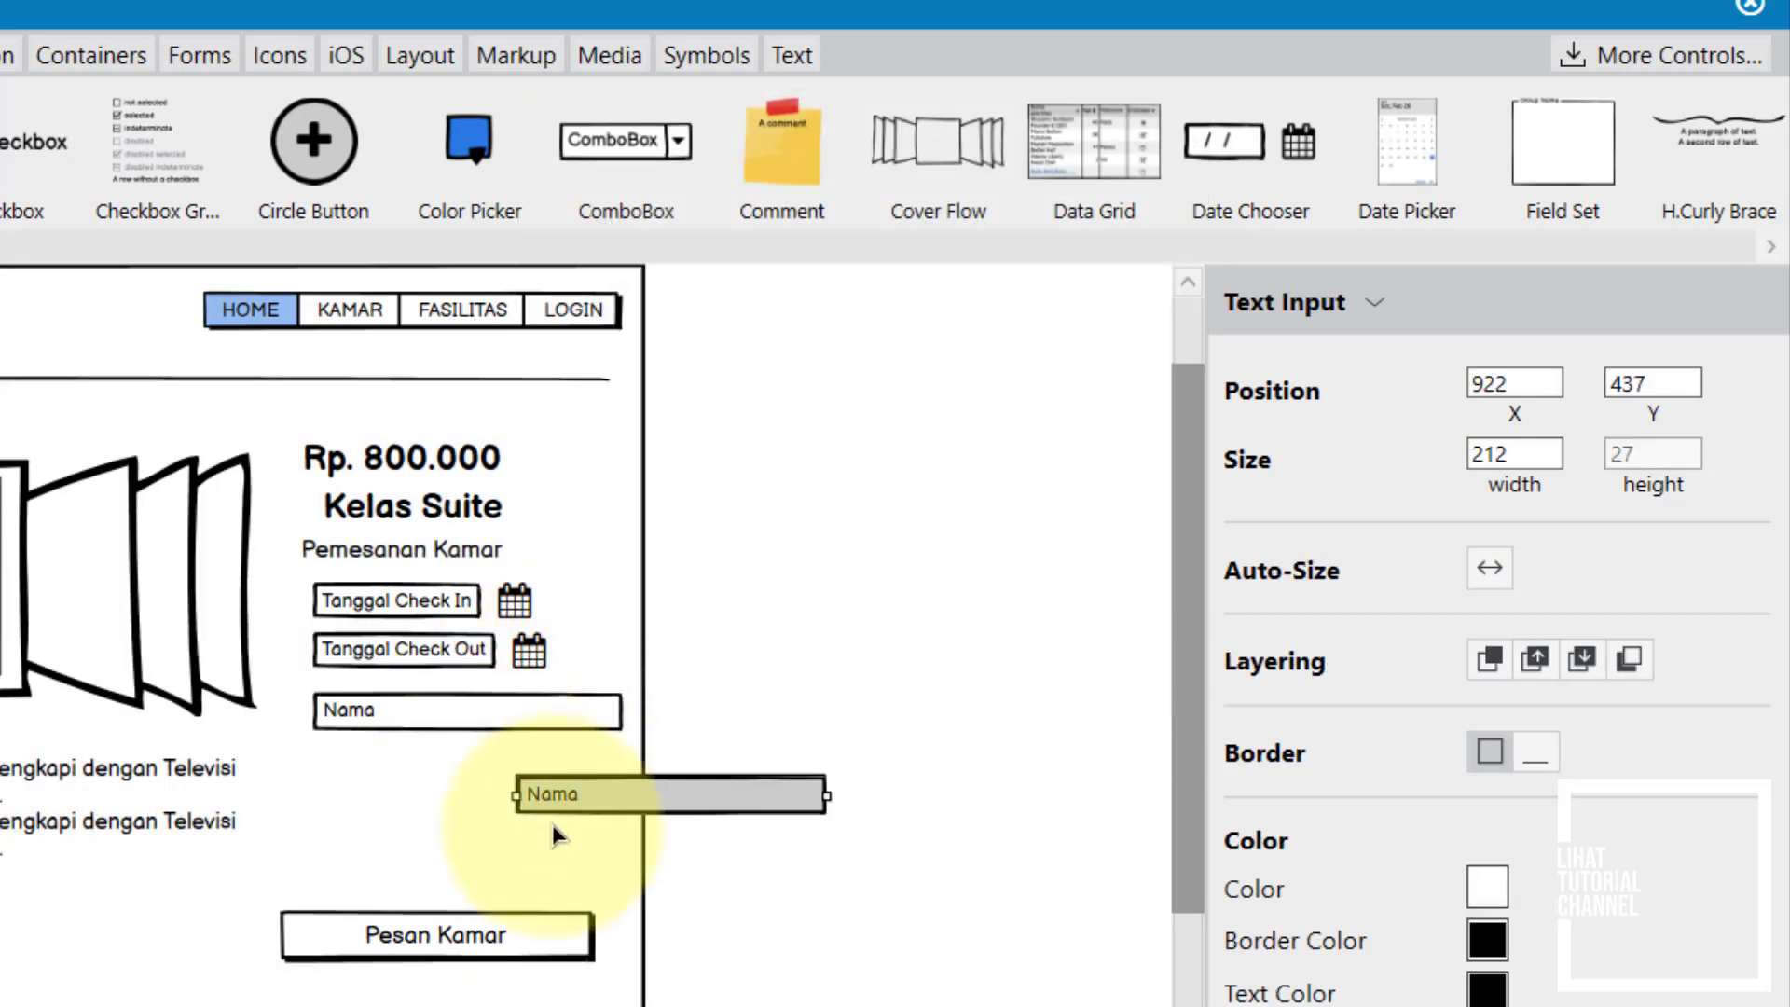
{"action": "left_click_drag", "start_coordinate": [503, 792], "coordinate": [371, 761]}
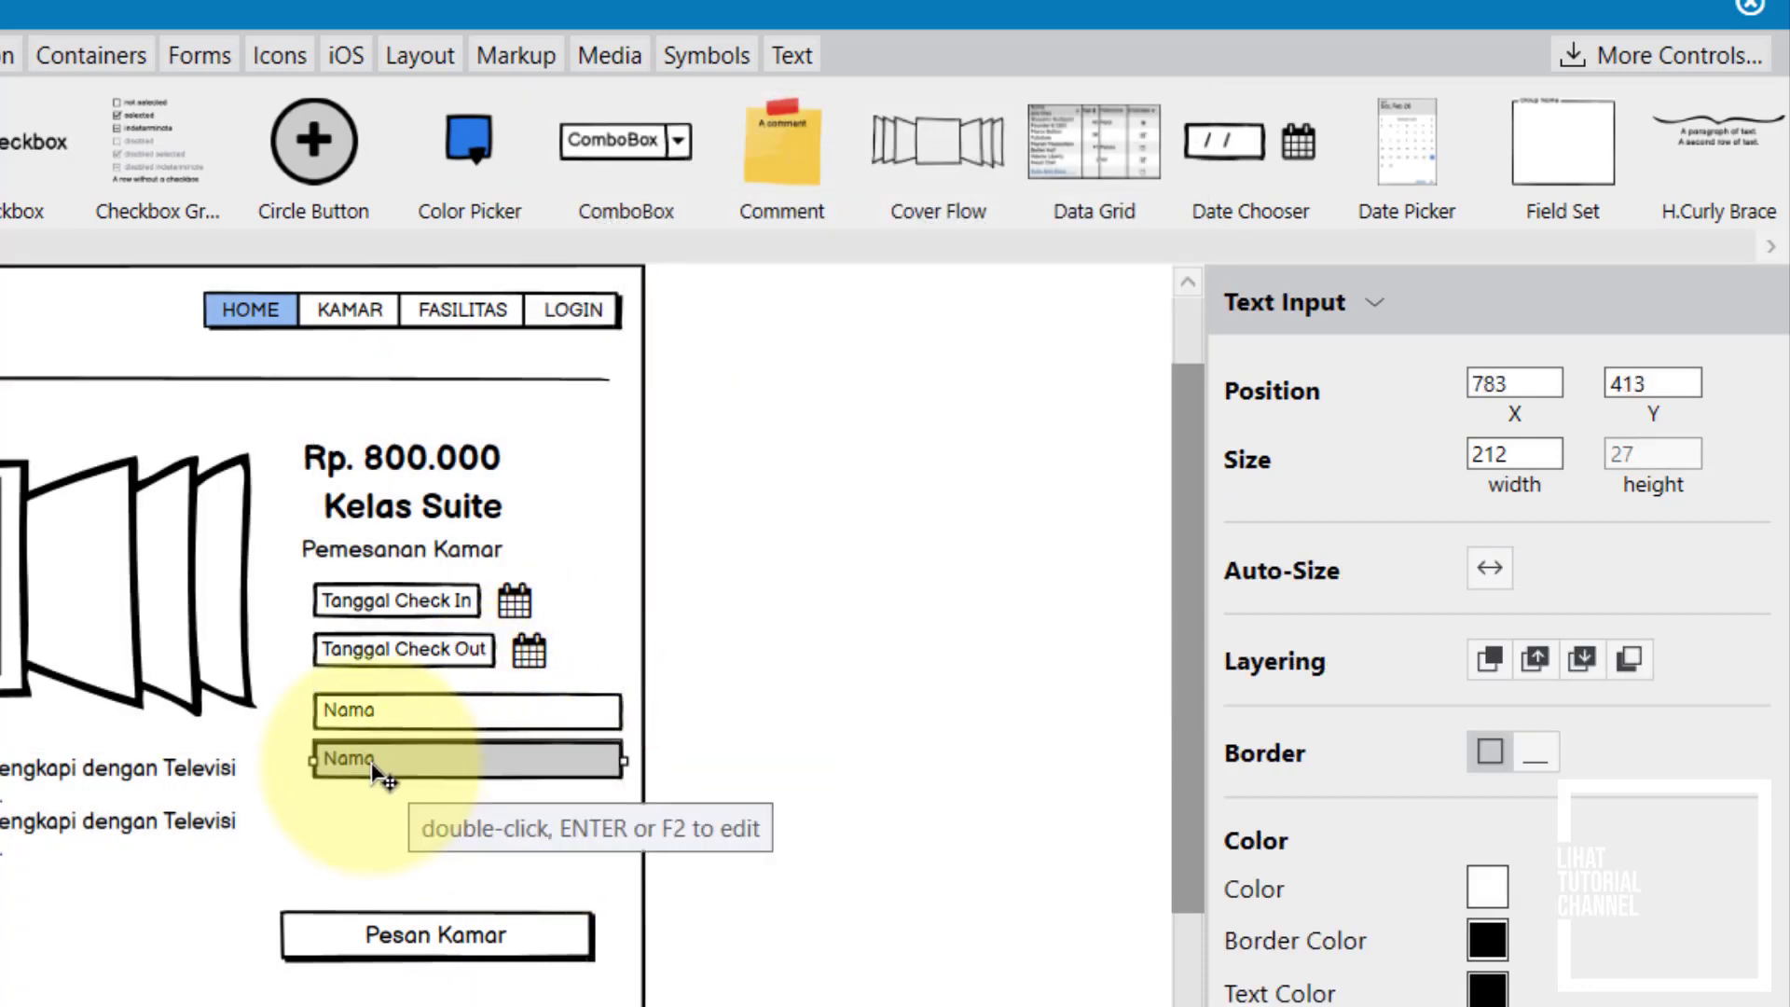
{"action": "double_click", "coordinate": [380, 767]}
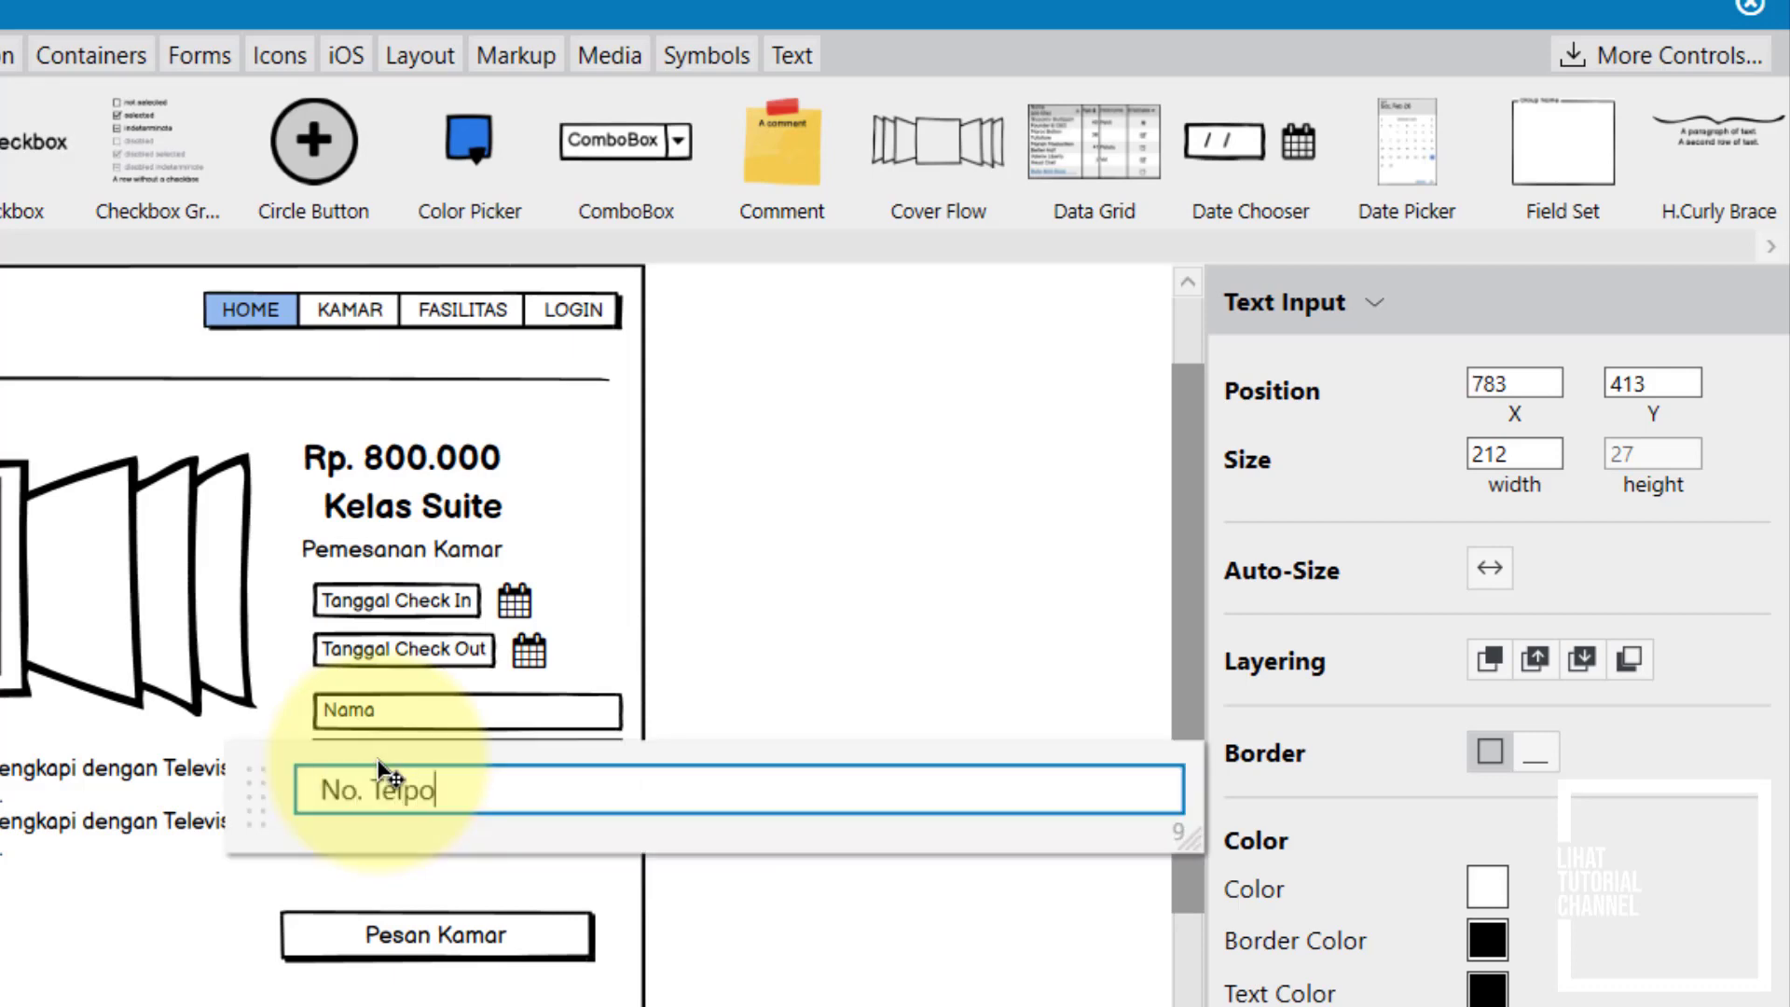
{"action": "left_click", "coordinate": [773, 951]}
Step: Try another copy of the Nama input below No. Telpon with the text "Alamat", and delete that copy
{"action": "left_click", "coordinate": [446, 864]}
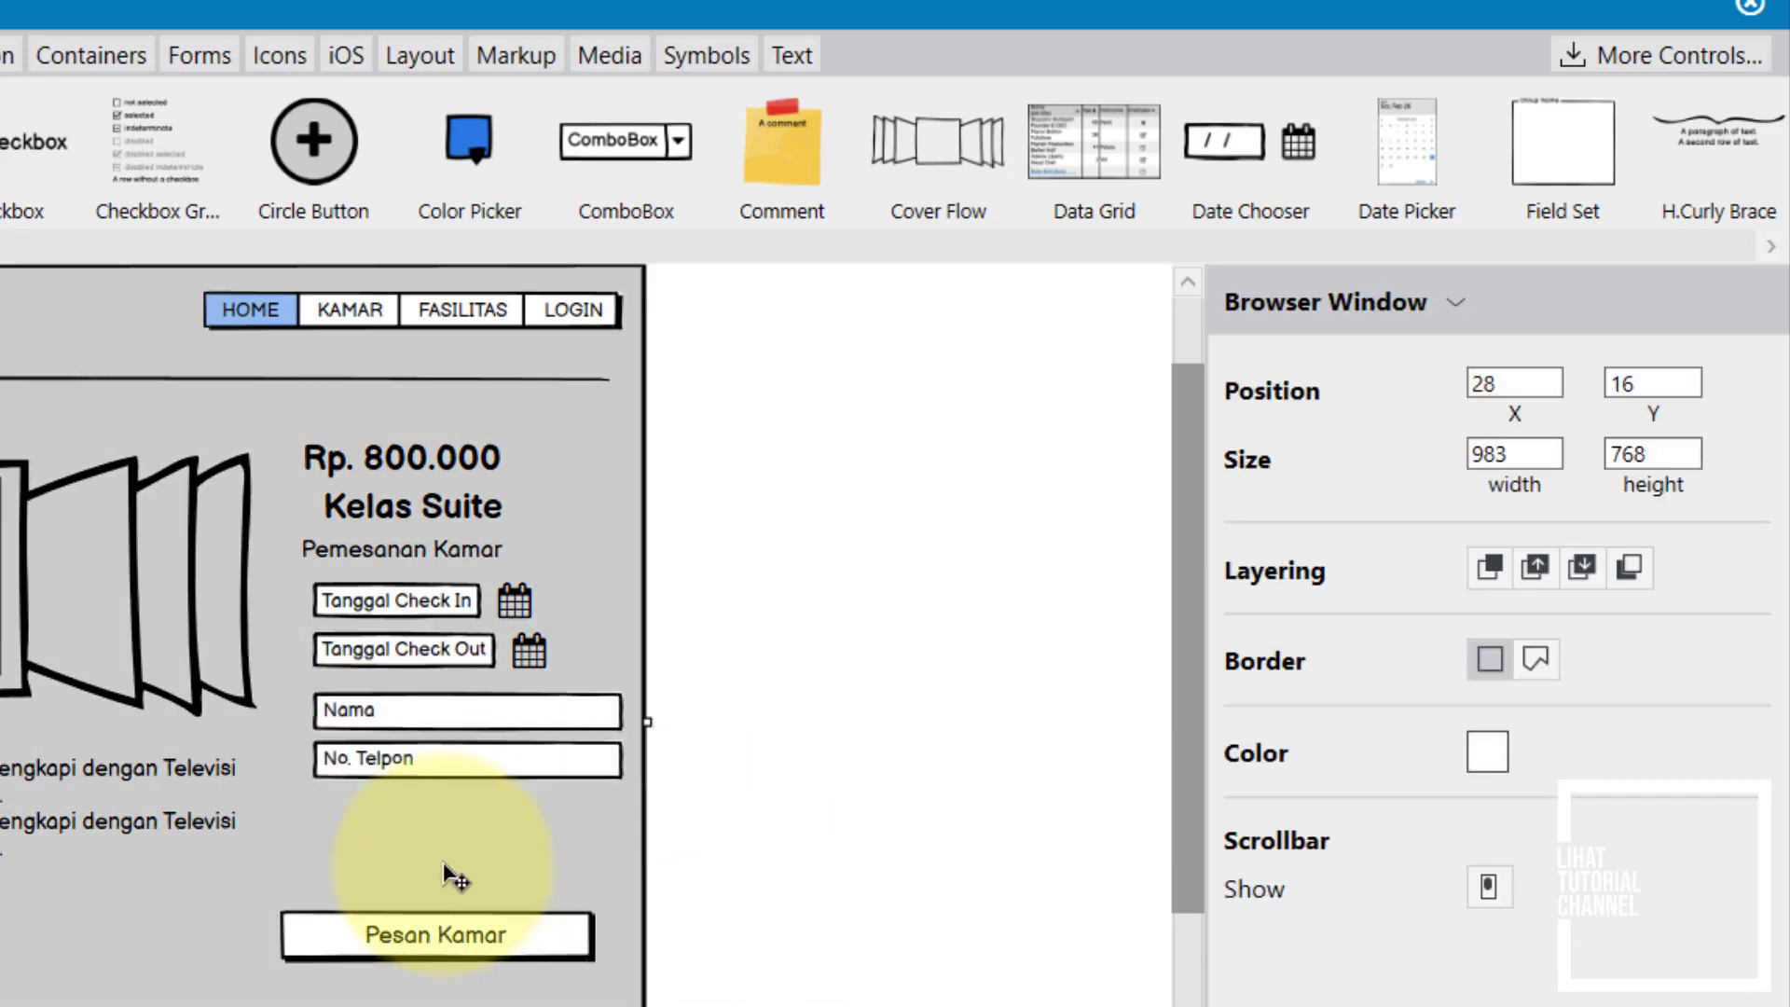
{"action": "right_click", "coordinate": [445, 863]}
{"action": "left_click", "coordinate": [573, 397]}
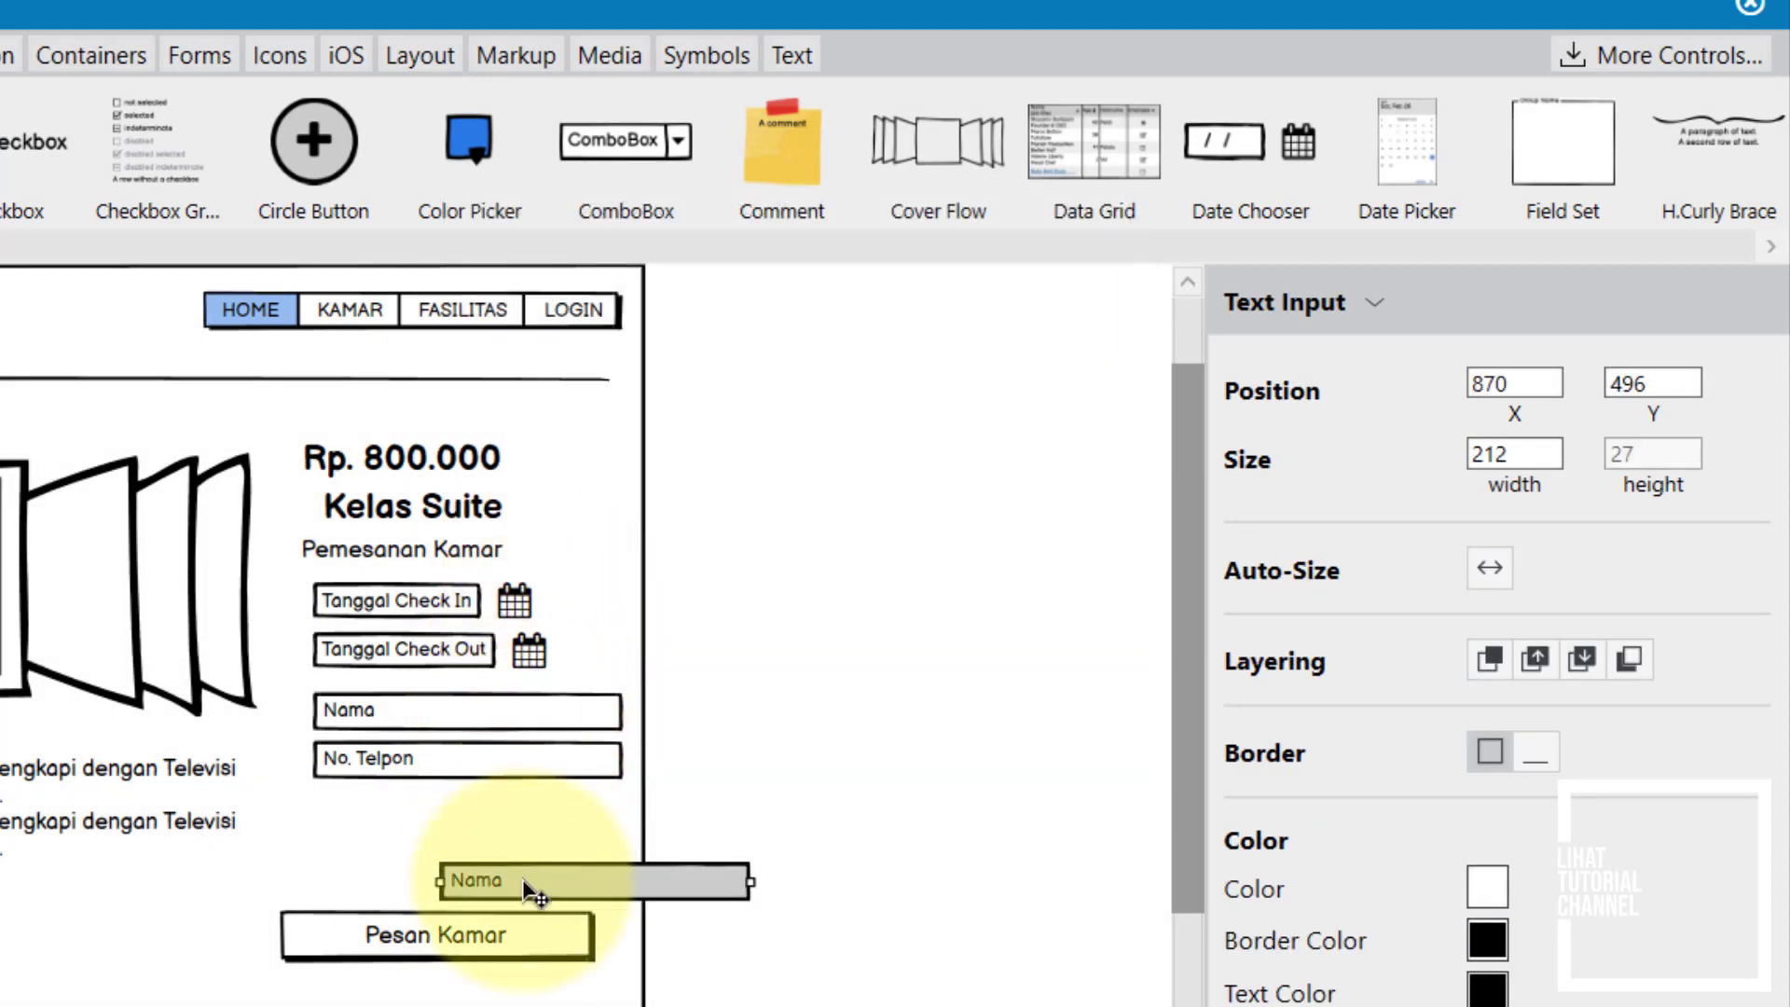
{"action": "left_click_drag", "start_coordinate": [522, 874], "coordinate": [403, 816]}
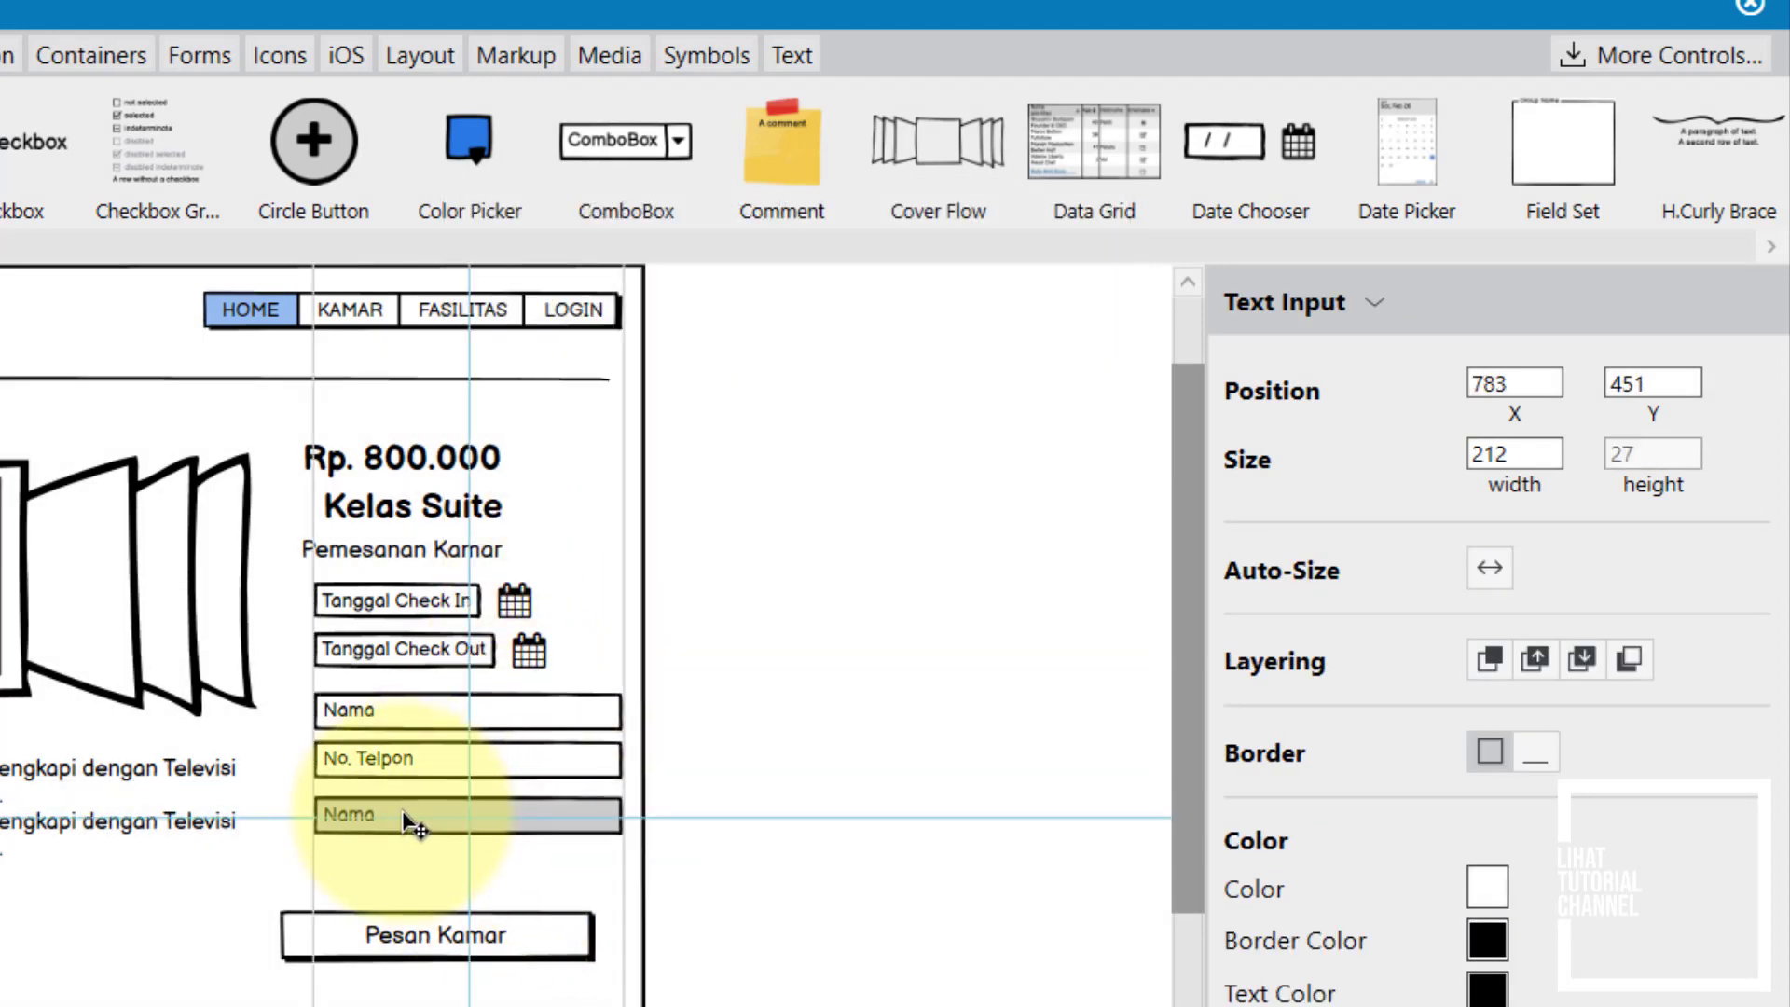
{"action": "double_click", "coordinate": [403, 816]}
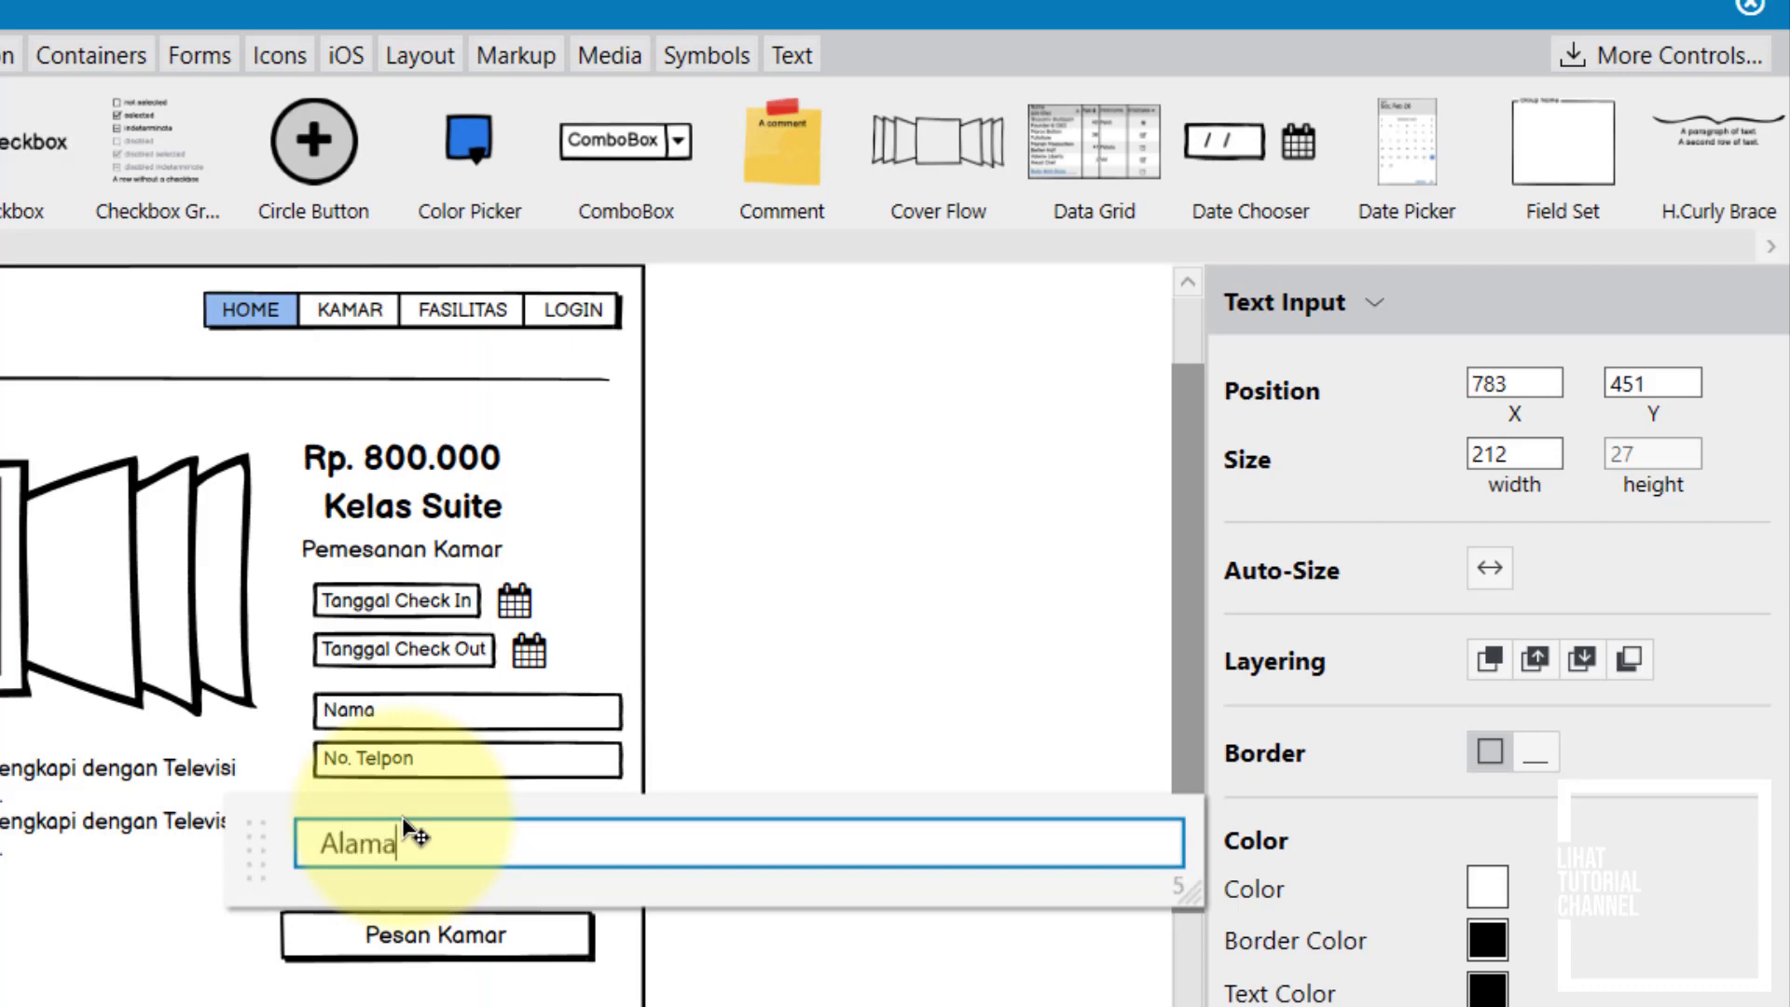
{"action": "left_click", "coordinate": [415, 996]}
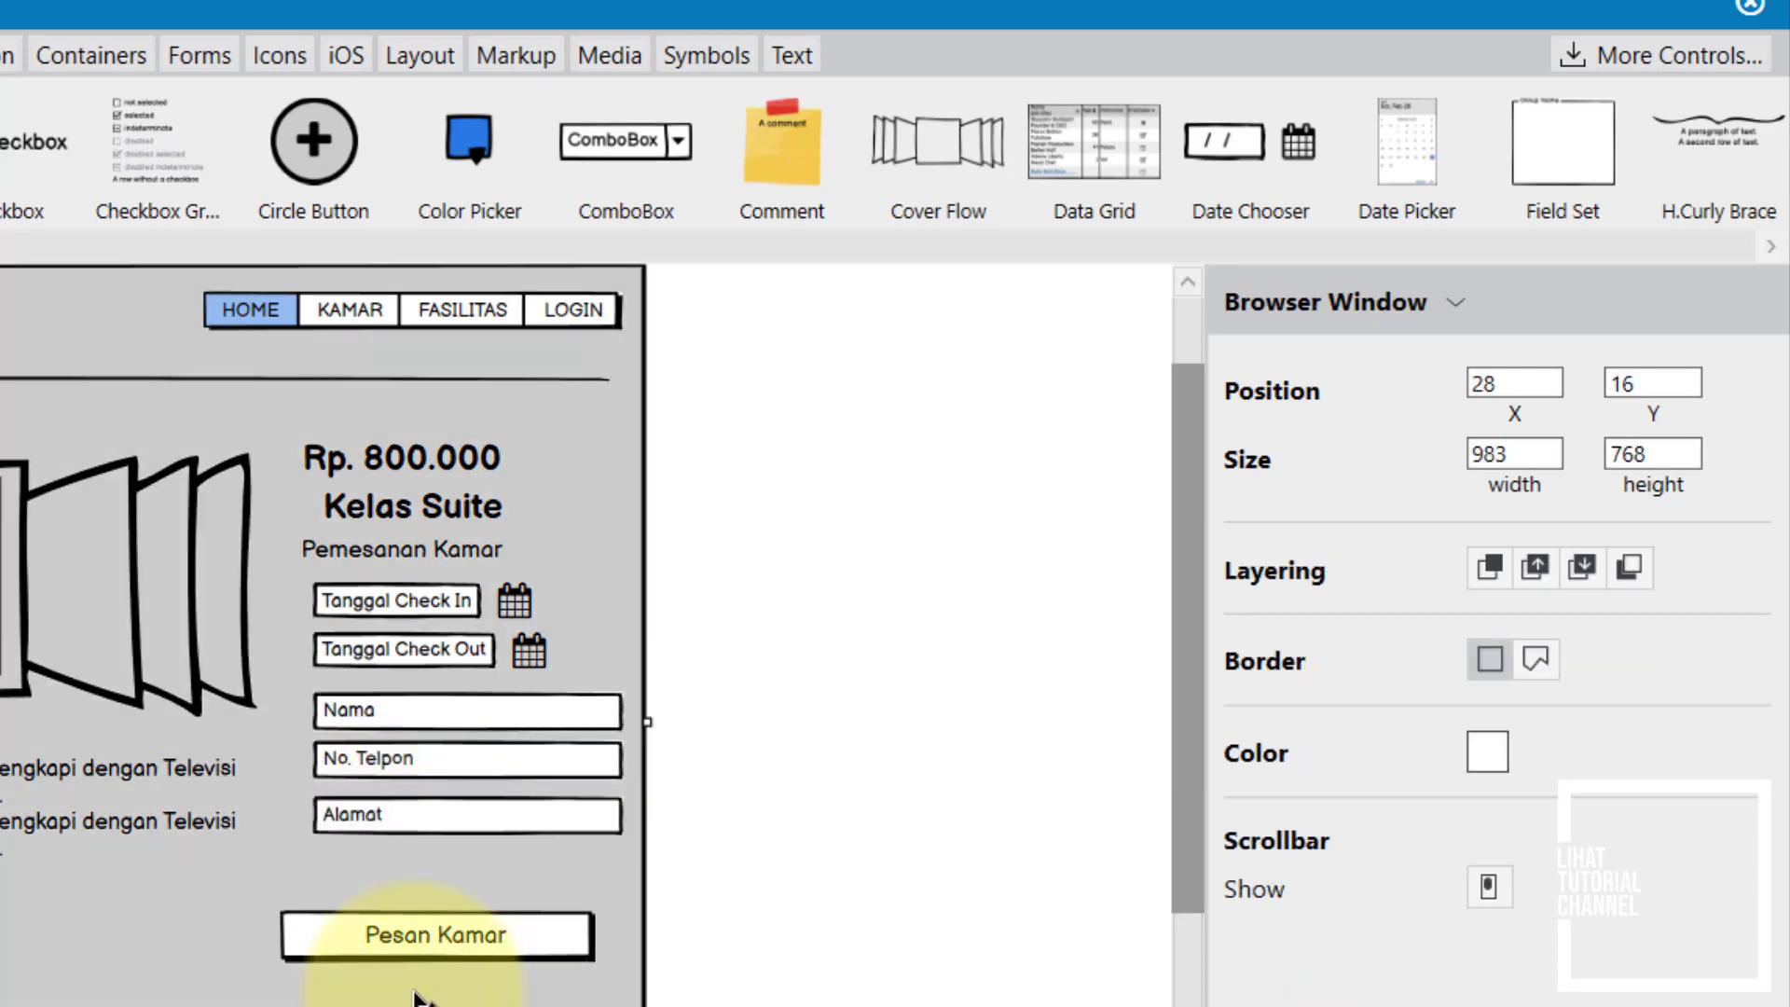
{"action": "left_click", "coordinate": [439, 818]}
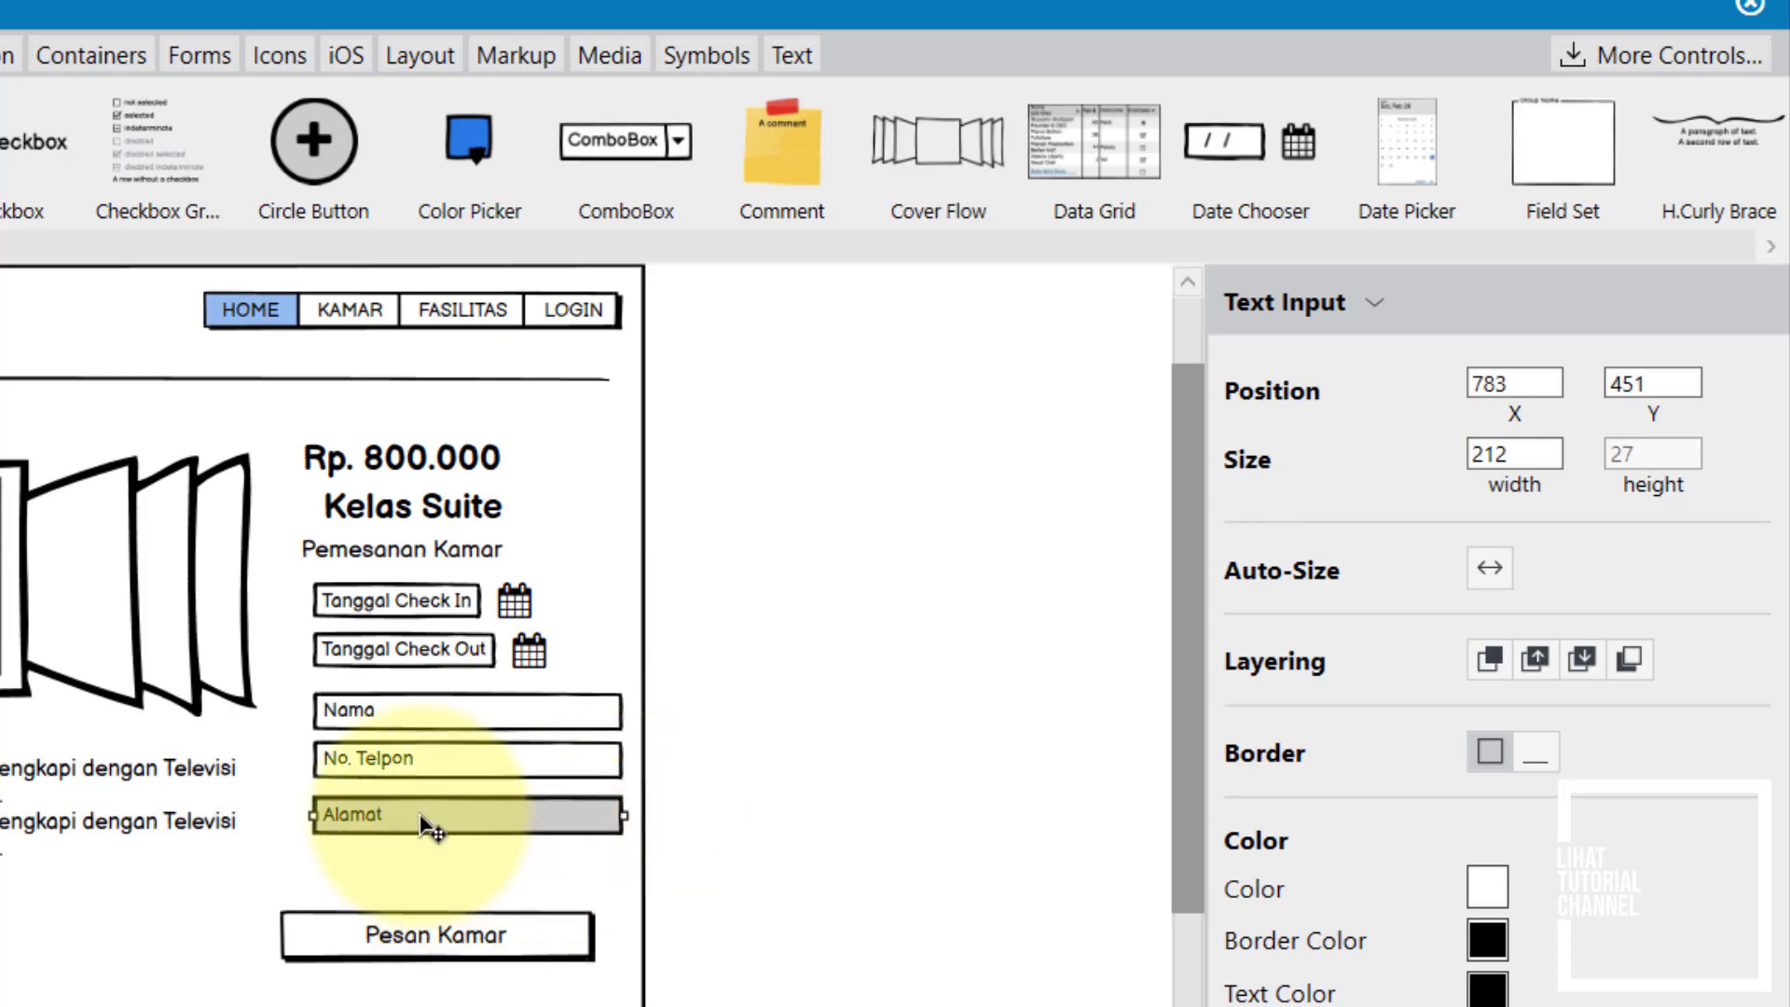
{"action": "key", "text": "Delete"}
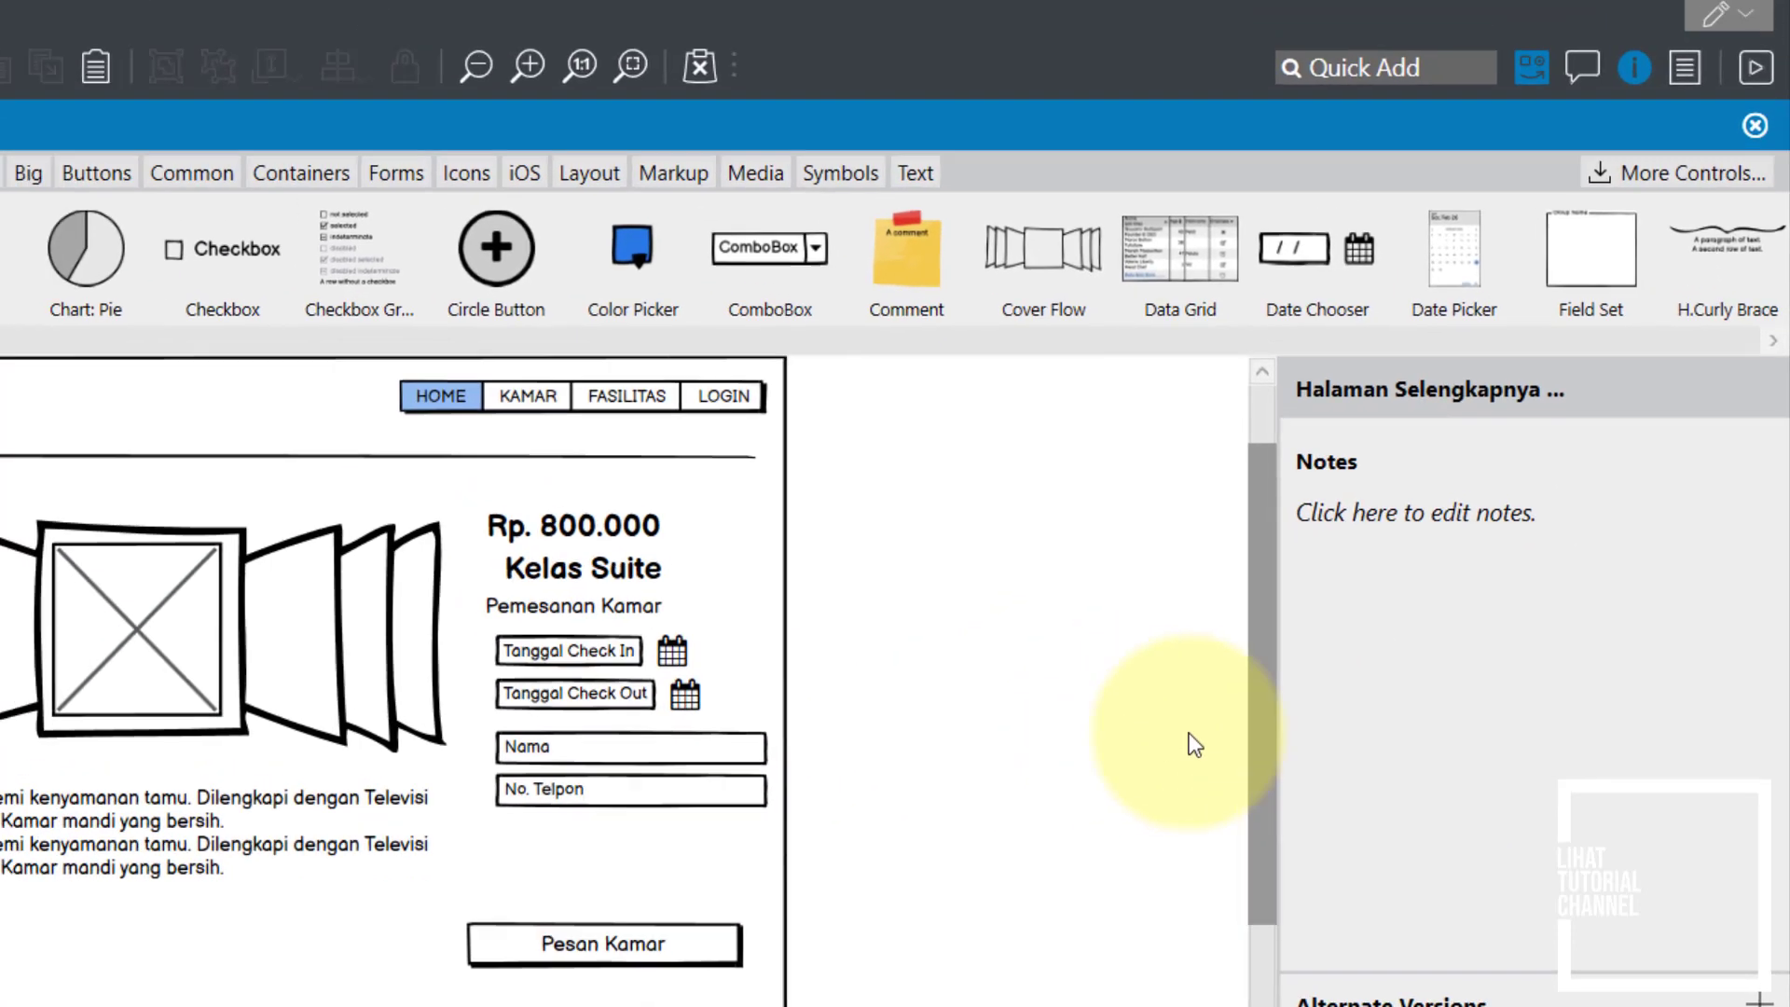
Step: Add a Text Area directly below the No. Telpon input and resize it to a short box matching the inputs' width
{"action": "left_click", "coordinate": [1415, 73]}
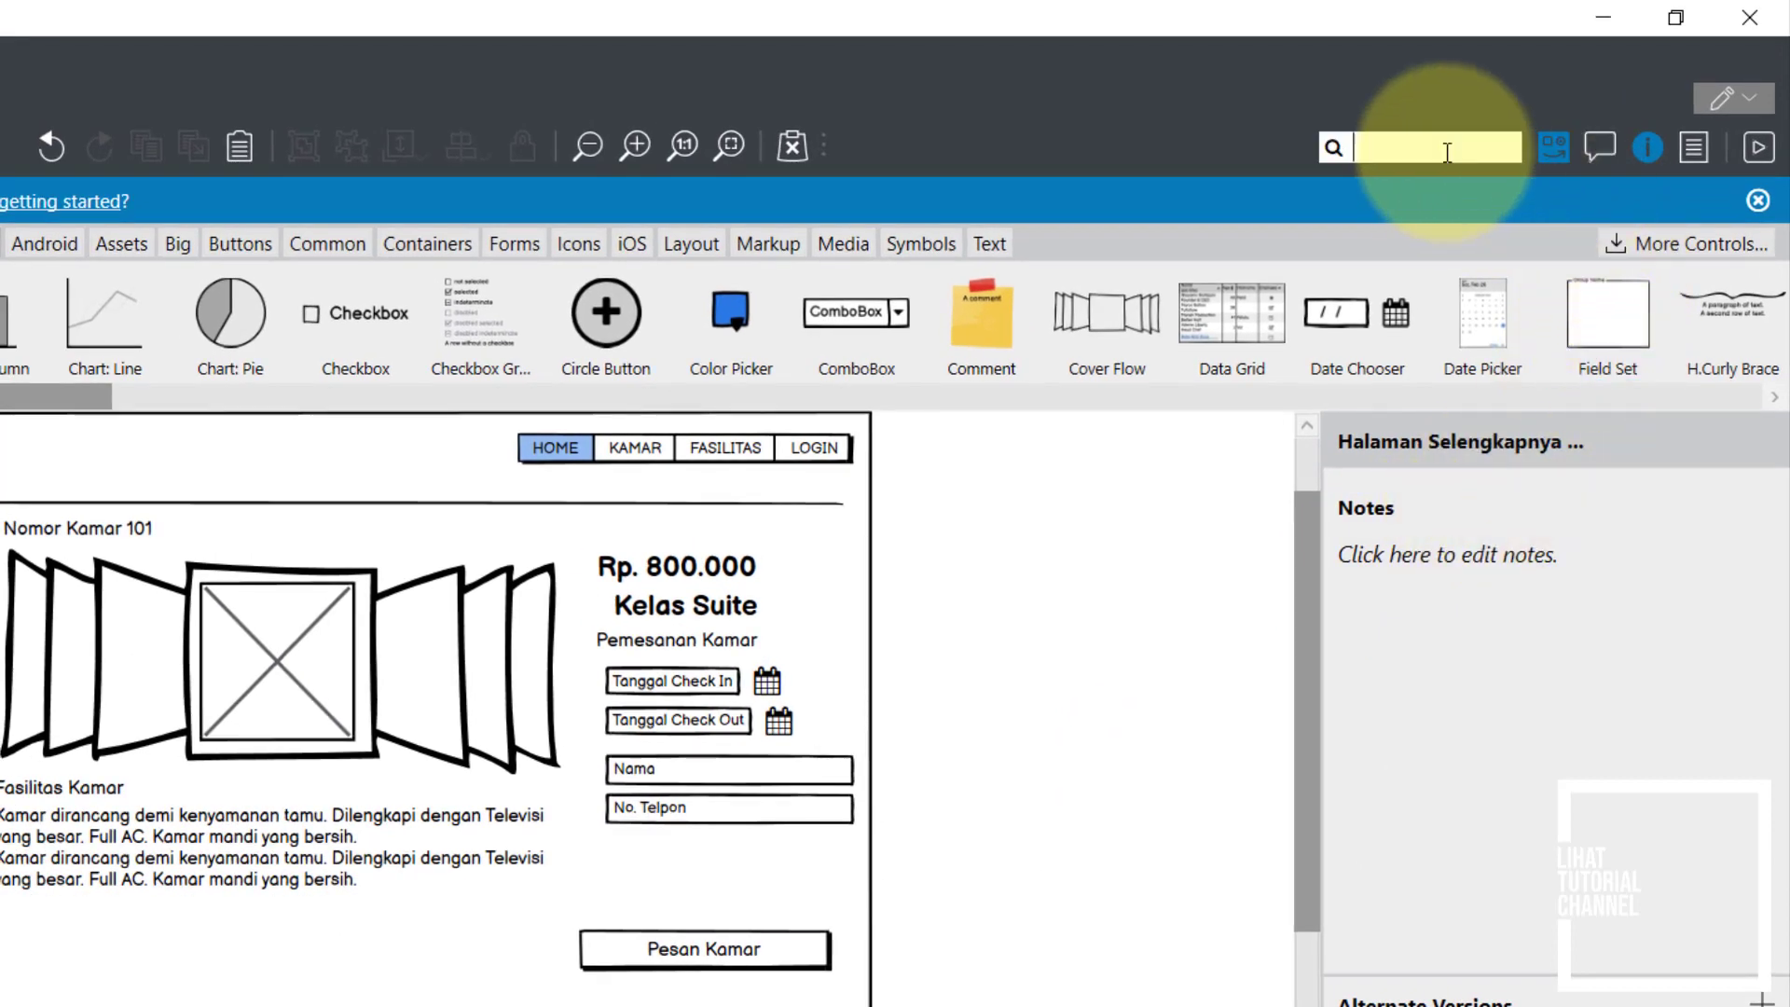
{"action": "type", "text": "text"}
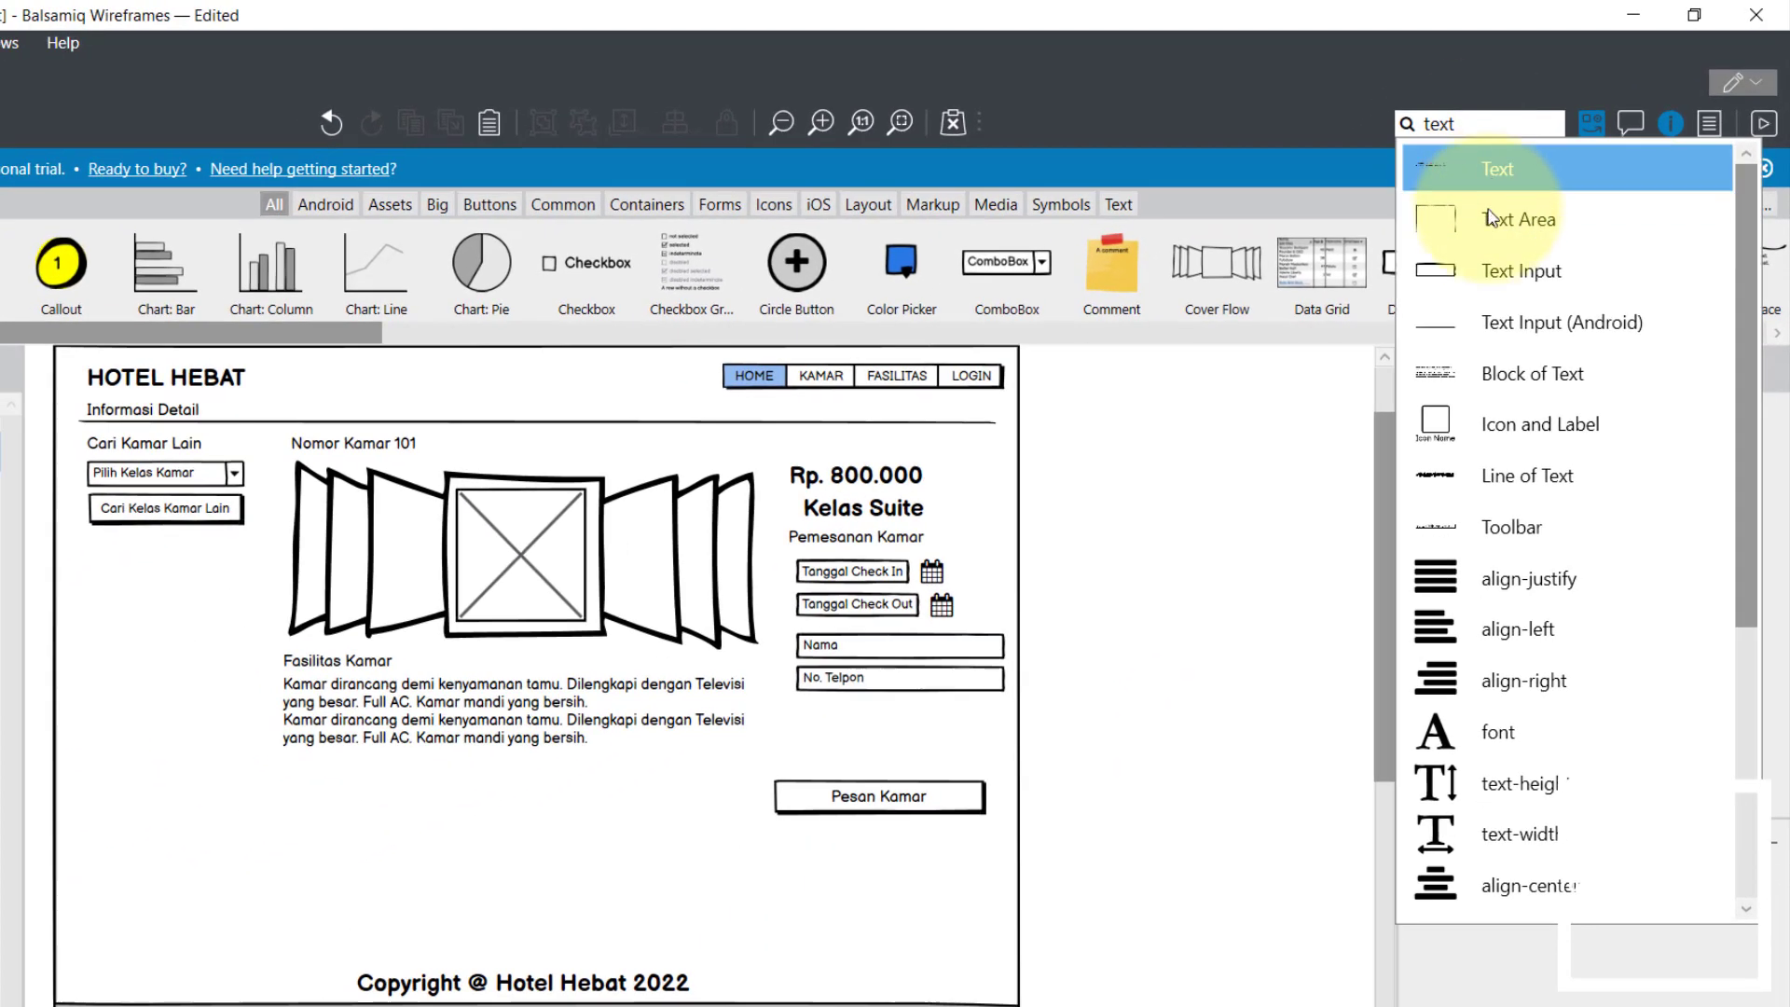
{"action": "left_click", "coordinate": [1488, 218]}
{"action": "left_click_drag", "start_coordinate": [251, 552], "coordinate": [942, 807]}
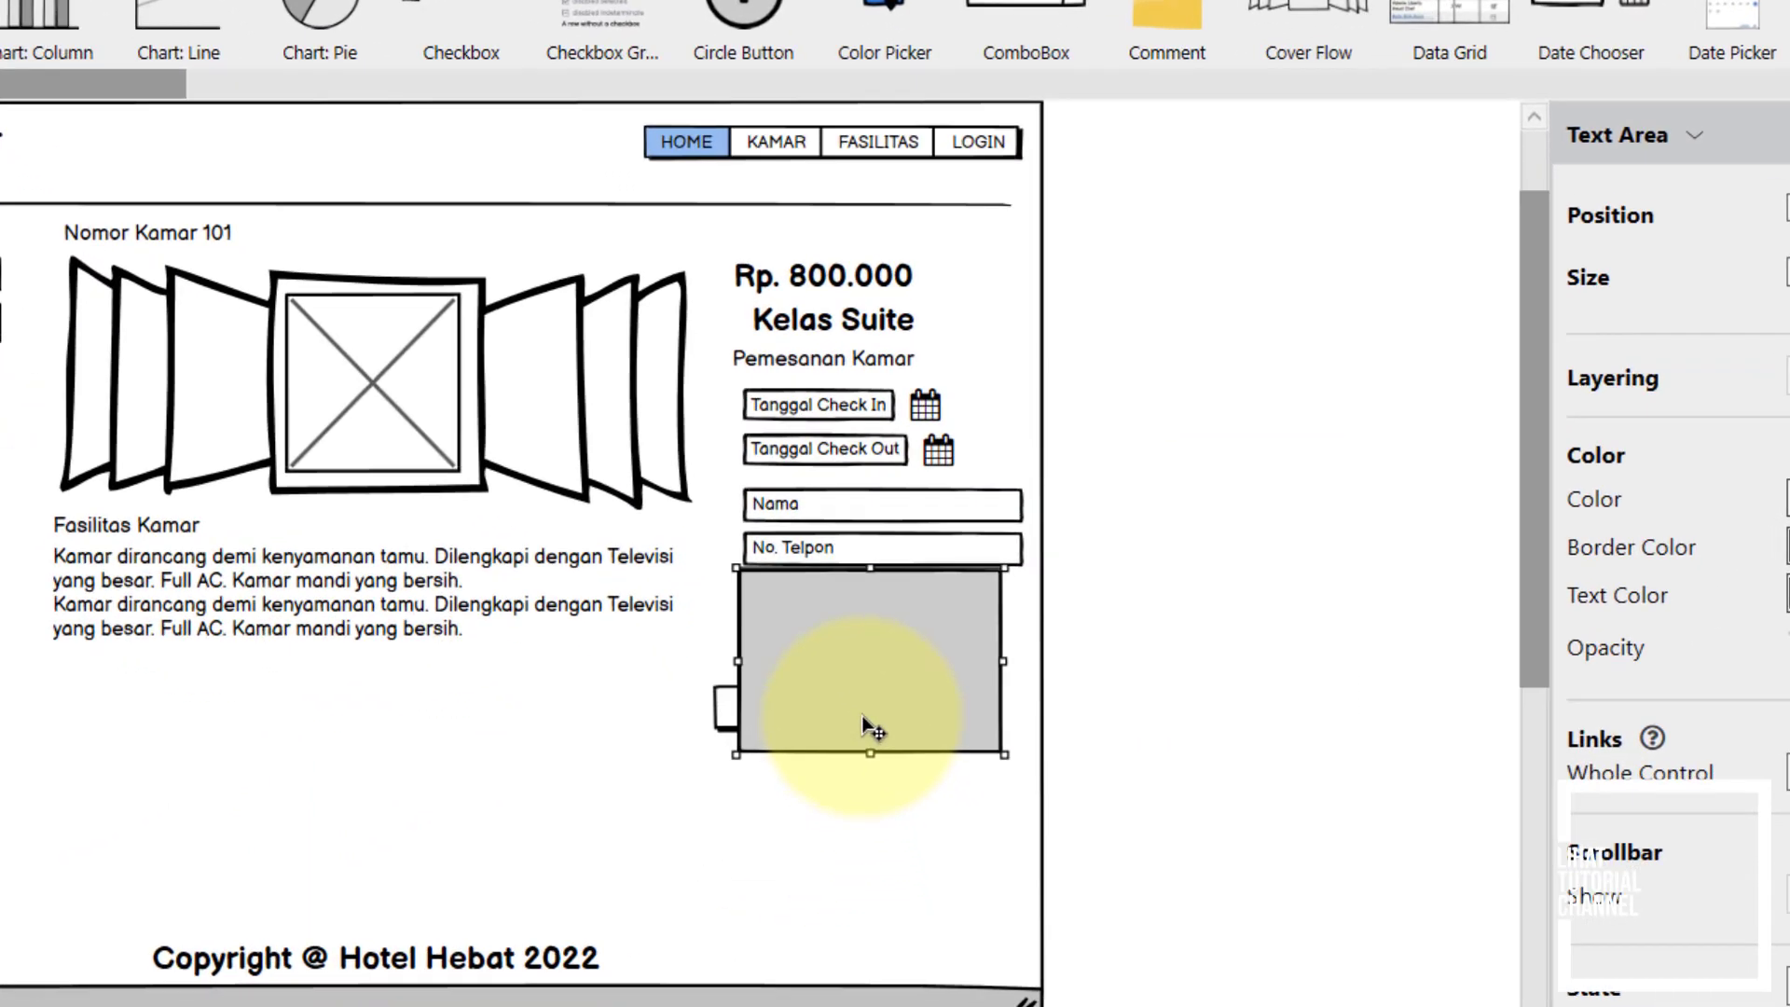
{"action": "left_click_drag", "start_coordinate": [863, 716], "coordinate": [876, 650]}
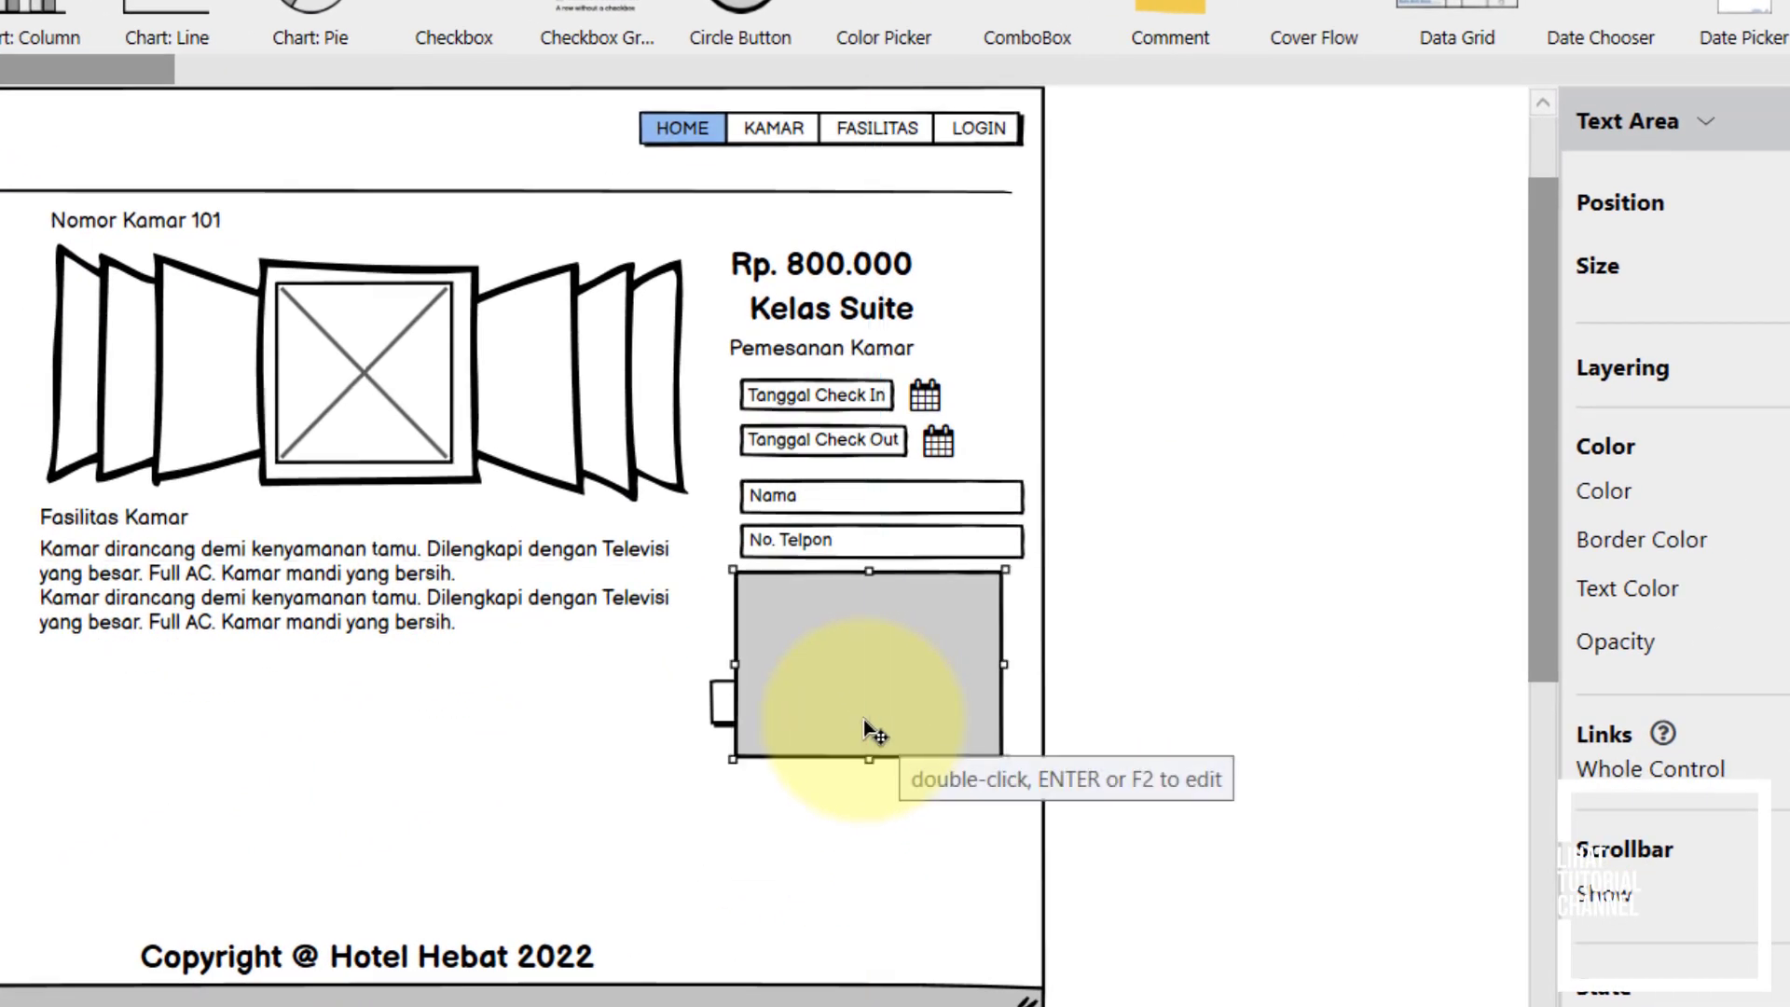
{"action": "left_click_drag", "start_coordinate": [1013, 613], "coordinate": [1022, 609]}
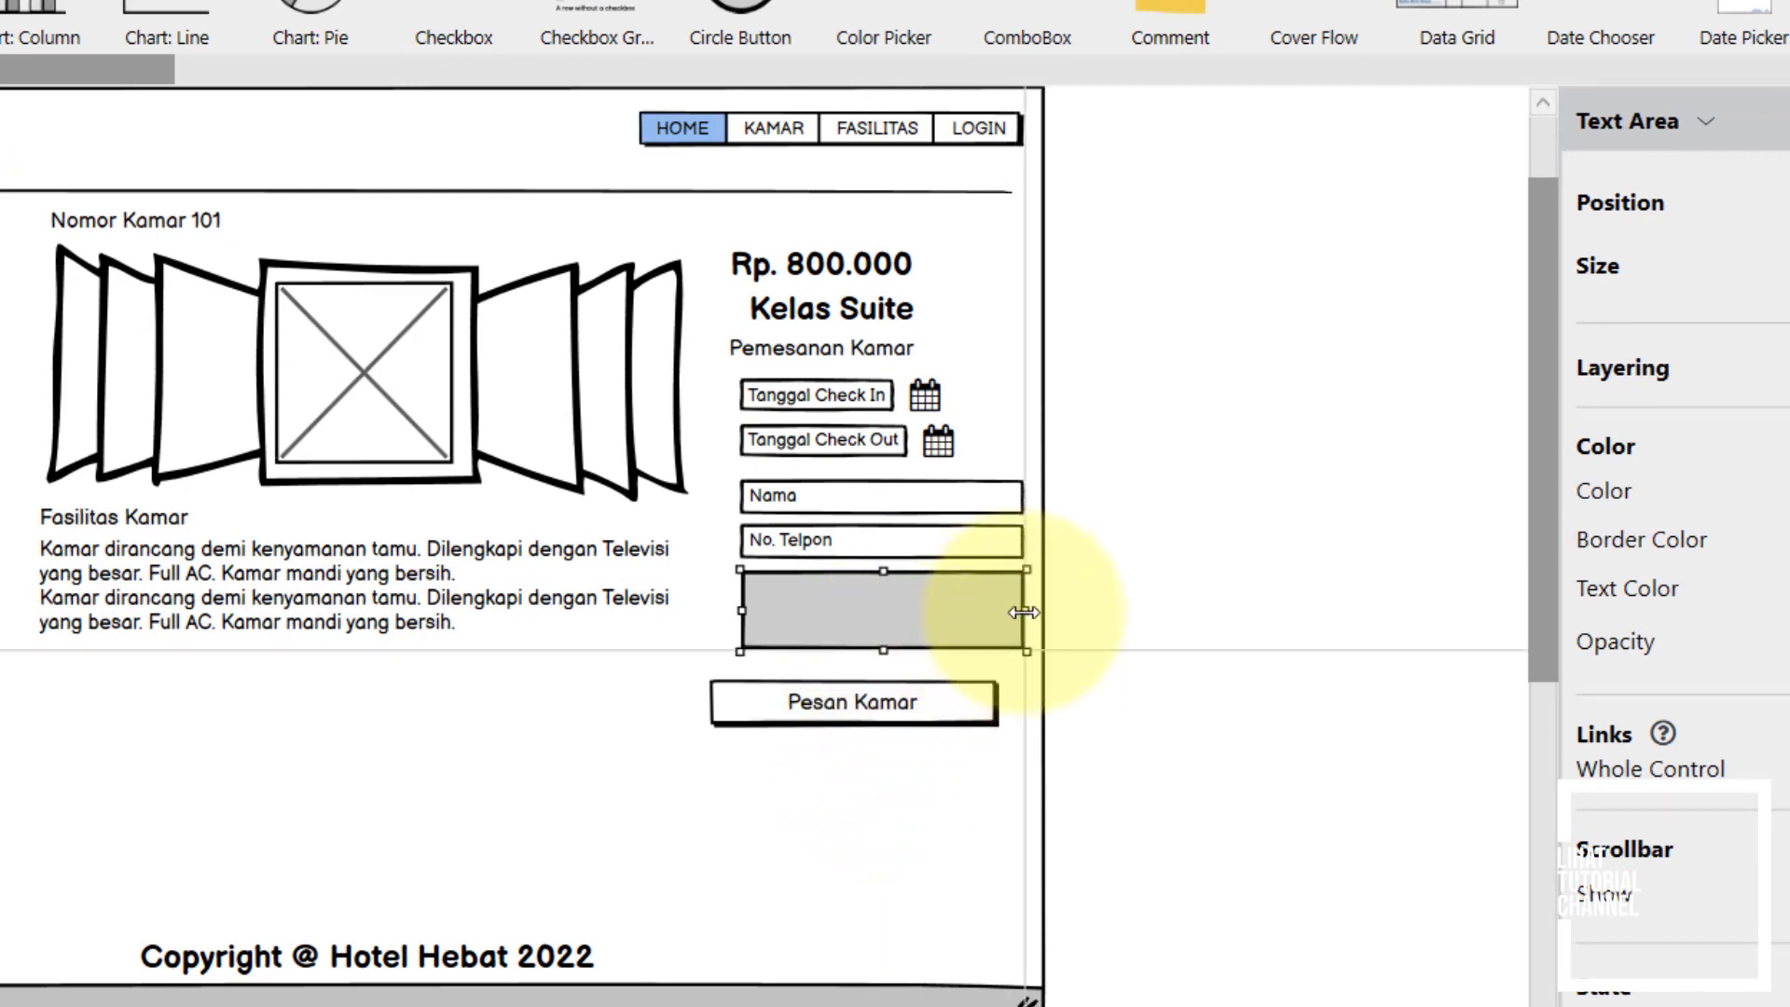
Step: Set the text area's text to "Alamat" and align the Pesan Kamar button directly beneath it
{"action": "double_click", "coordinate": [869, 604]}
{"action": "type", "text": "Alamat"}
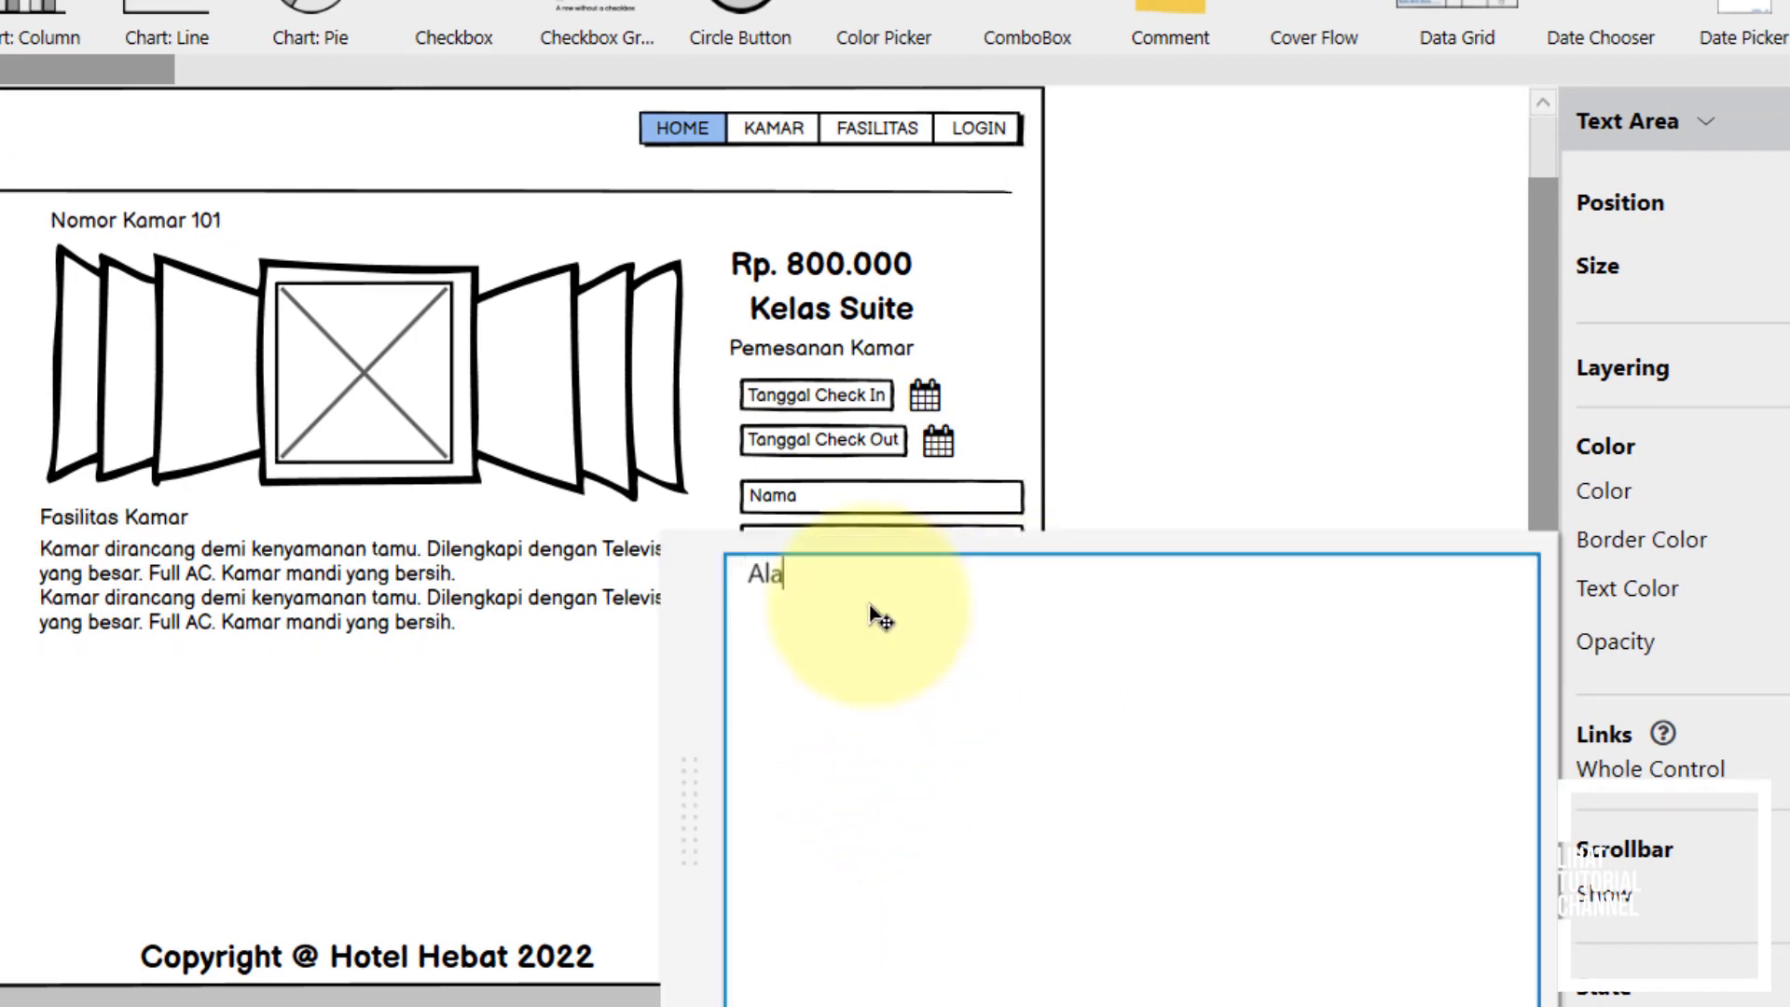
{"action": "left_click", "coordinate": [1182, 396]}
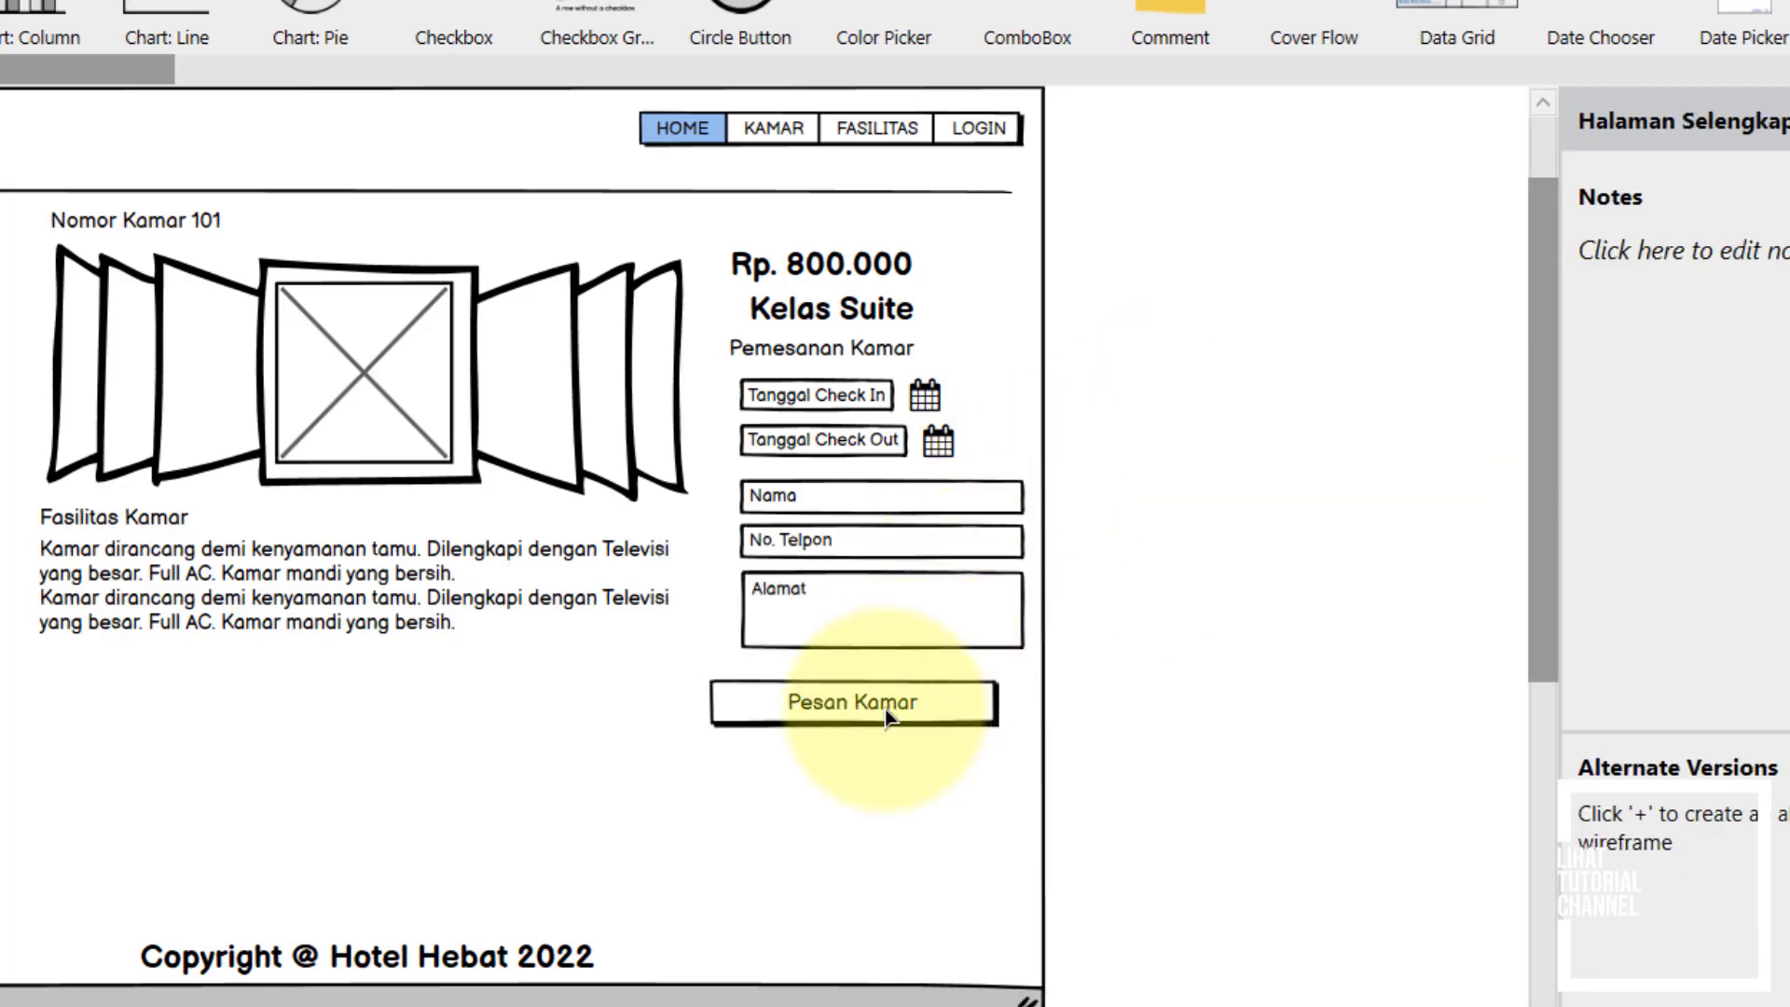
{"action": "left_click_drag", "start_coordinate": [886, 708], "coordinate": [916, 698]}
{"action": "left_click", "coordinate": [448, 787]}
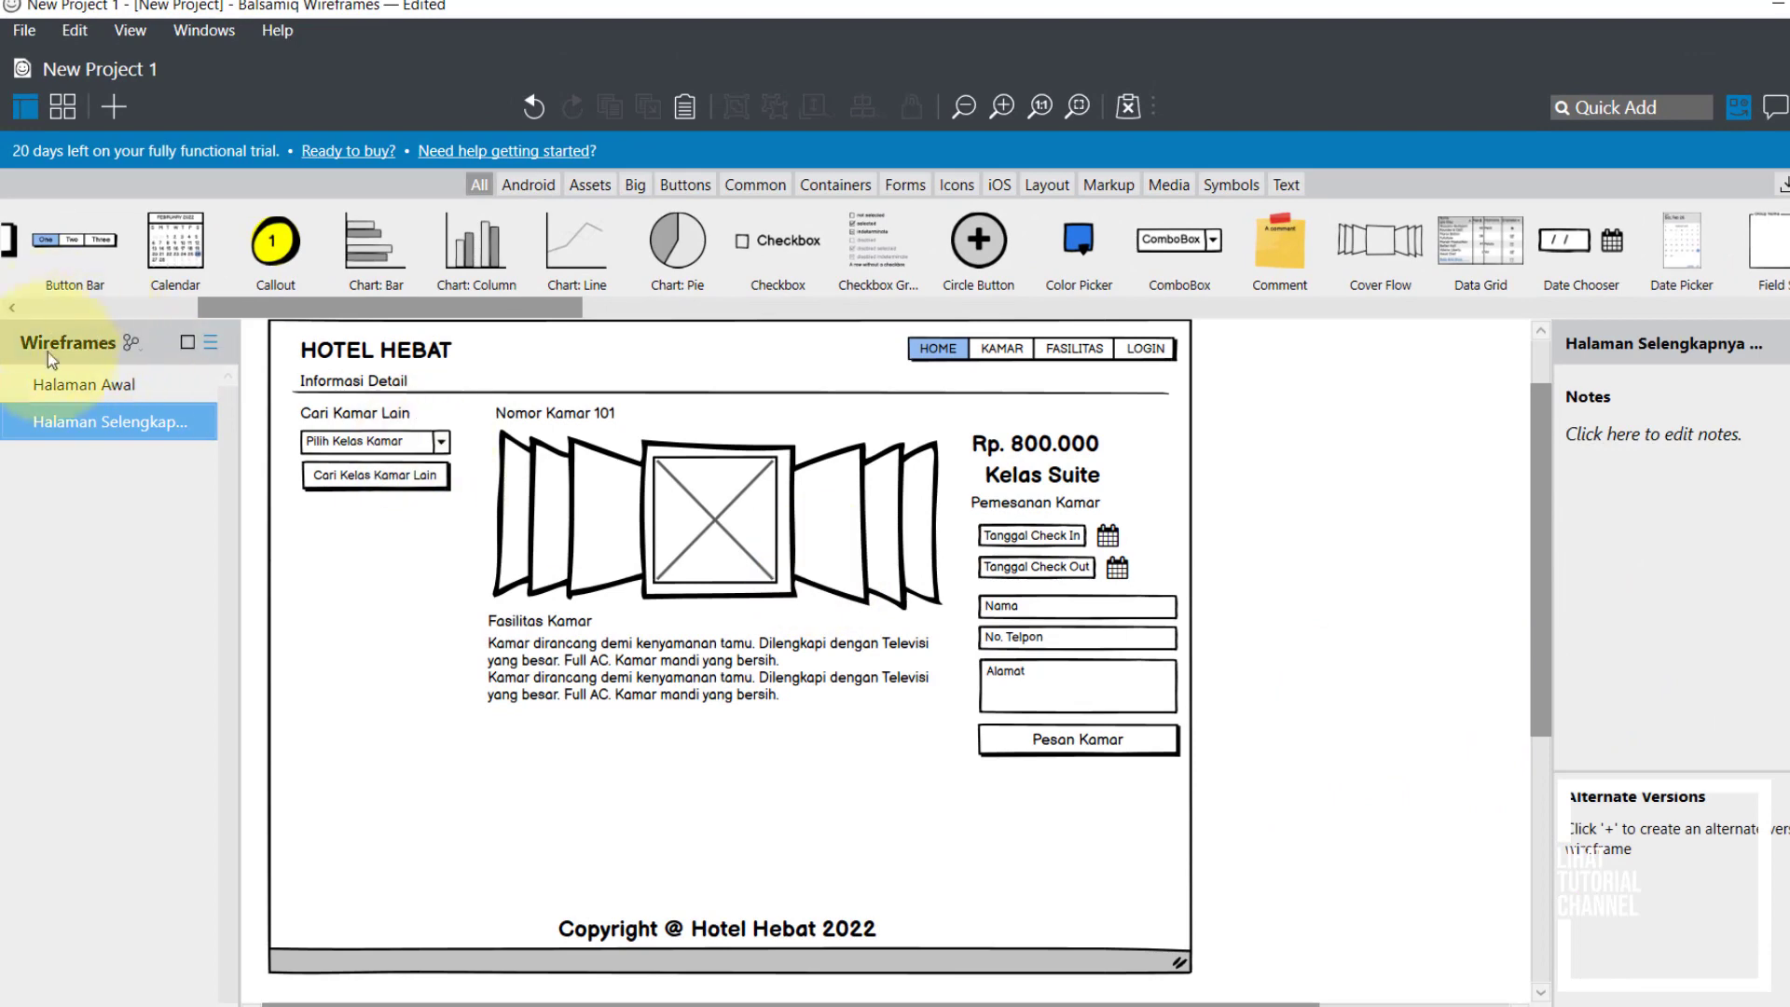
Step: Review Halaman Awal and room 101's Selengkapnya button, and return to the Halaman Selengkapnya wireframe
{"action": "left_click", "coordinate": [75, 396]}
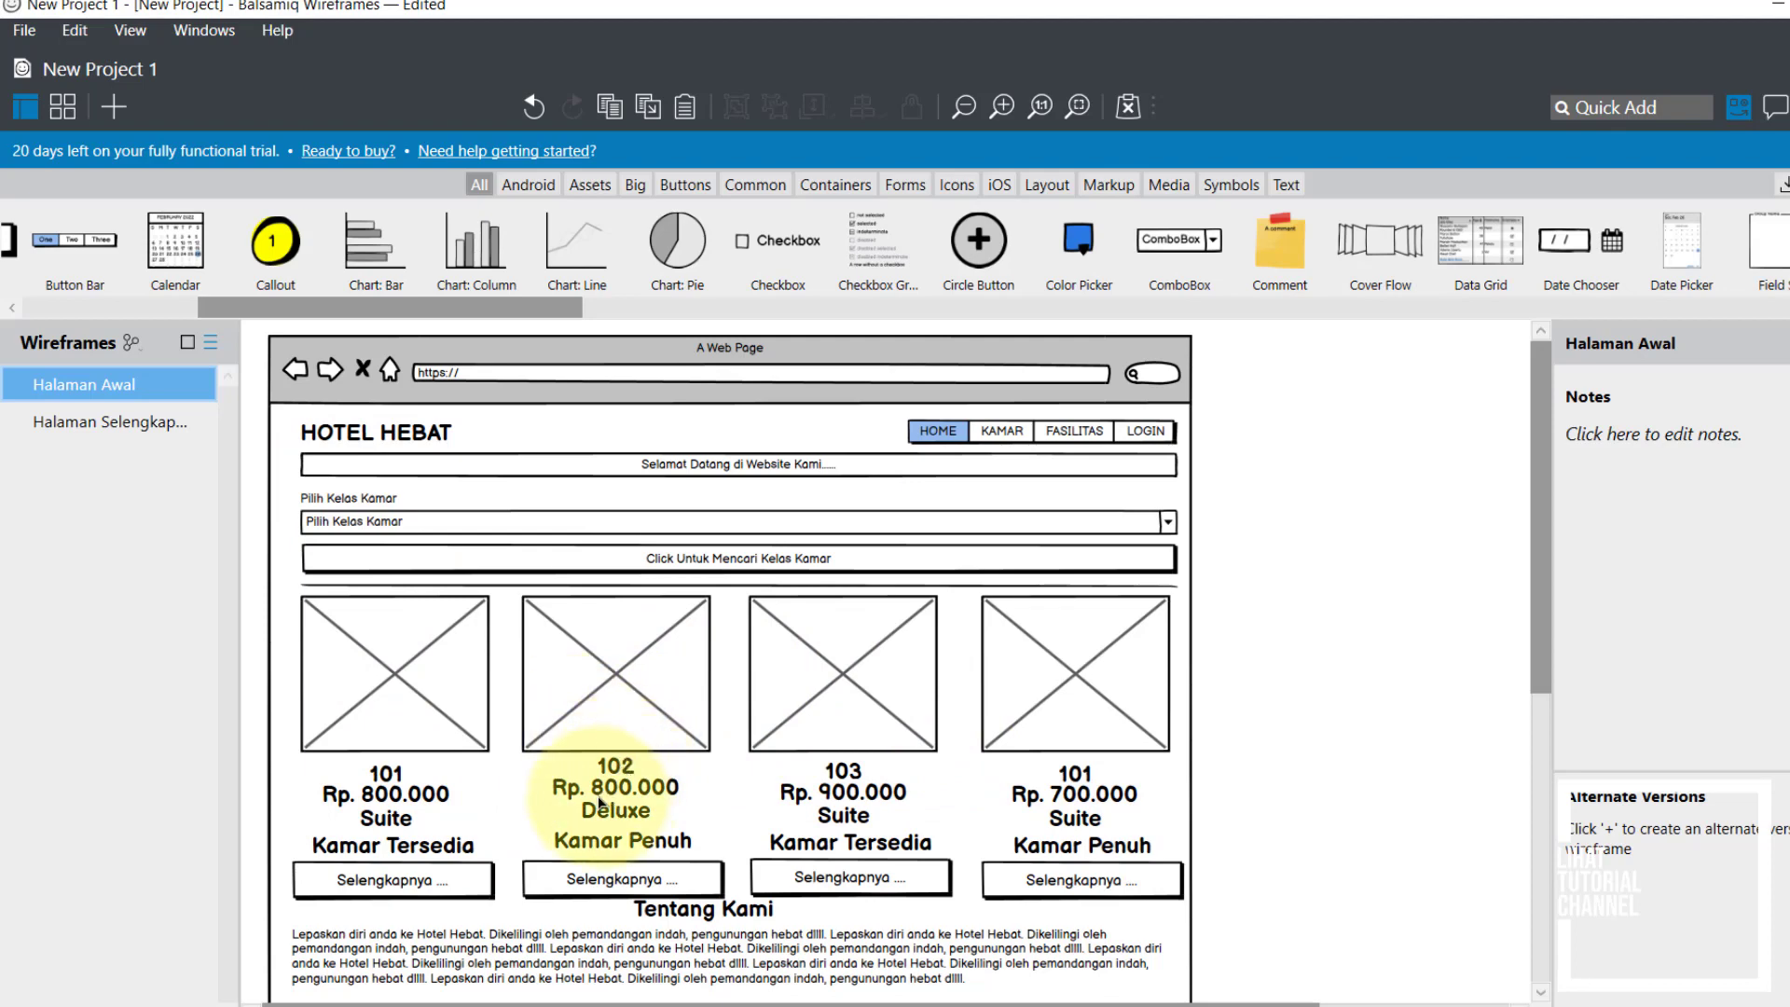
{"action": "left_click", "coordinate": [421, 890]}
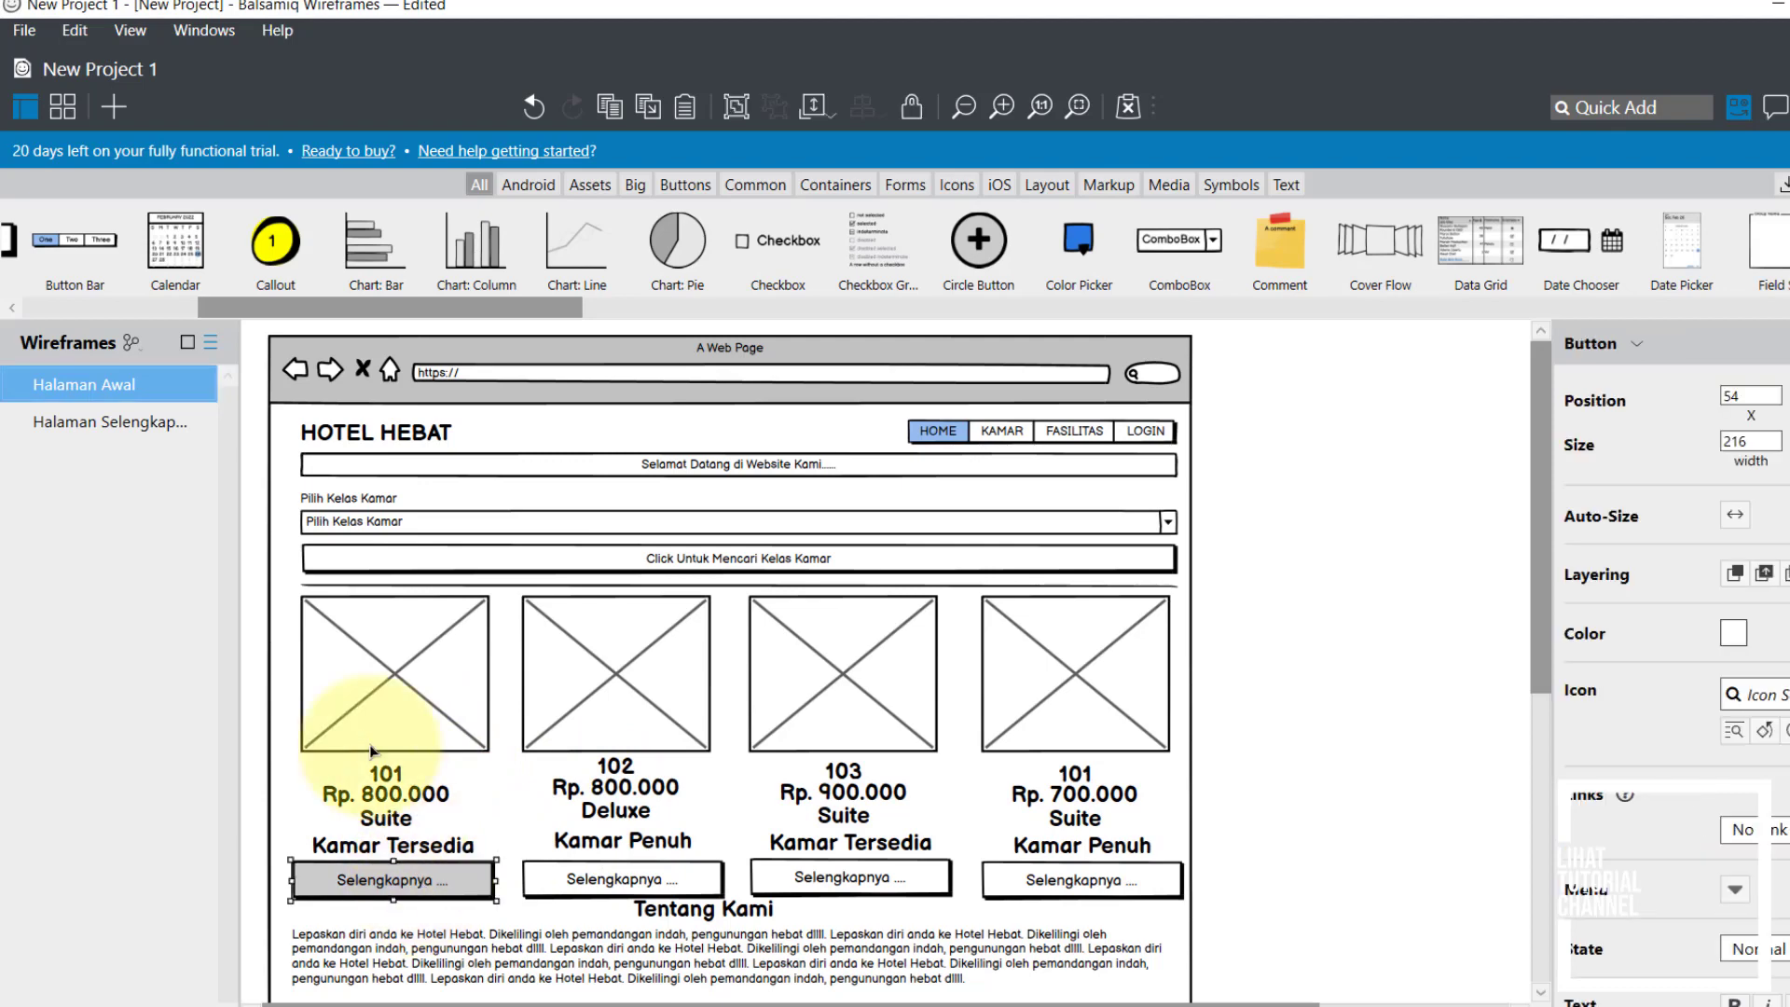
{"action": "left_click", "coordinate": [160, 427]}
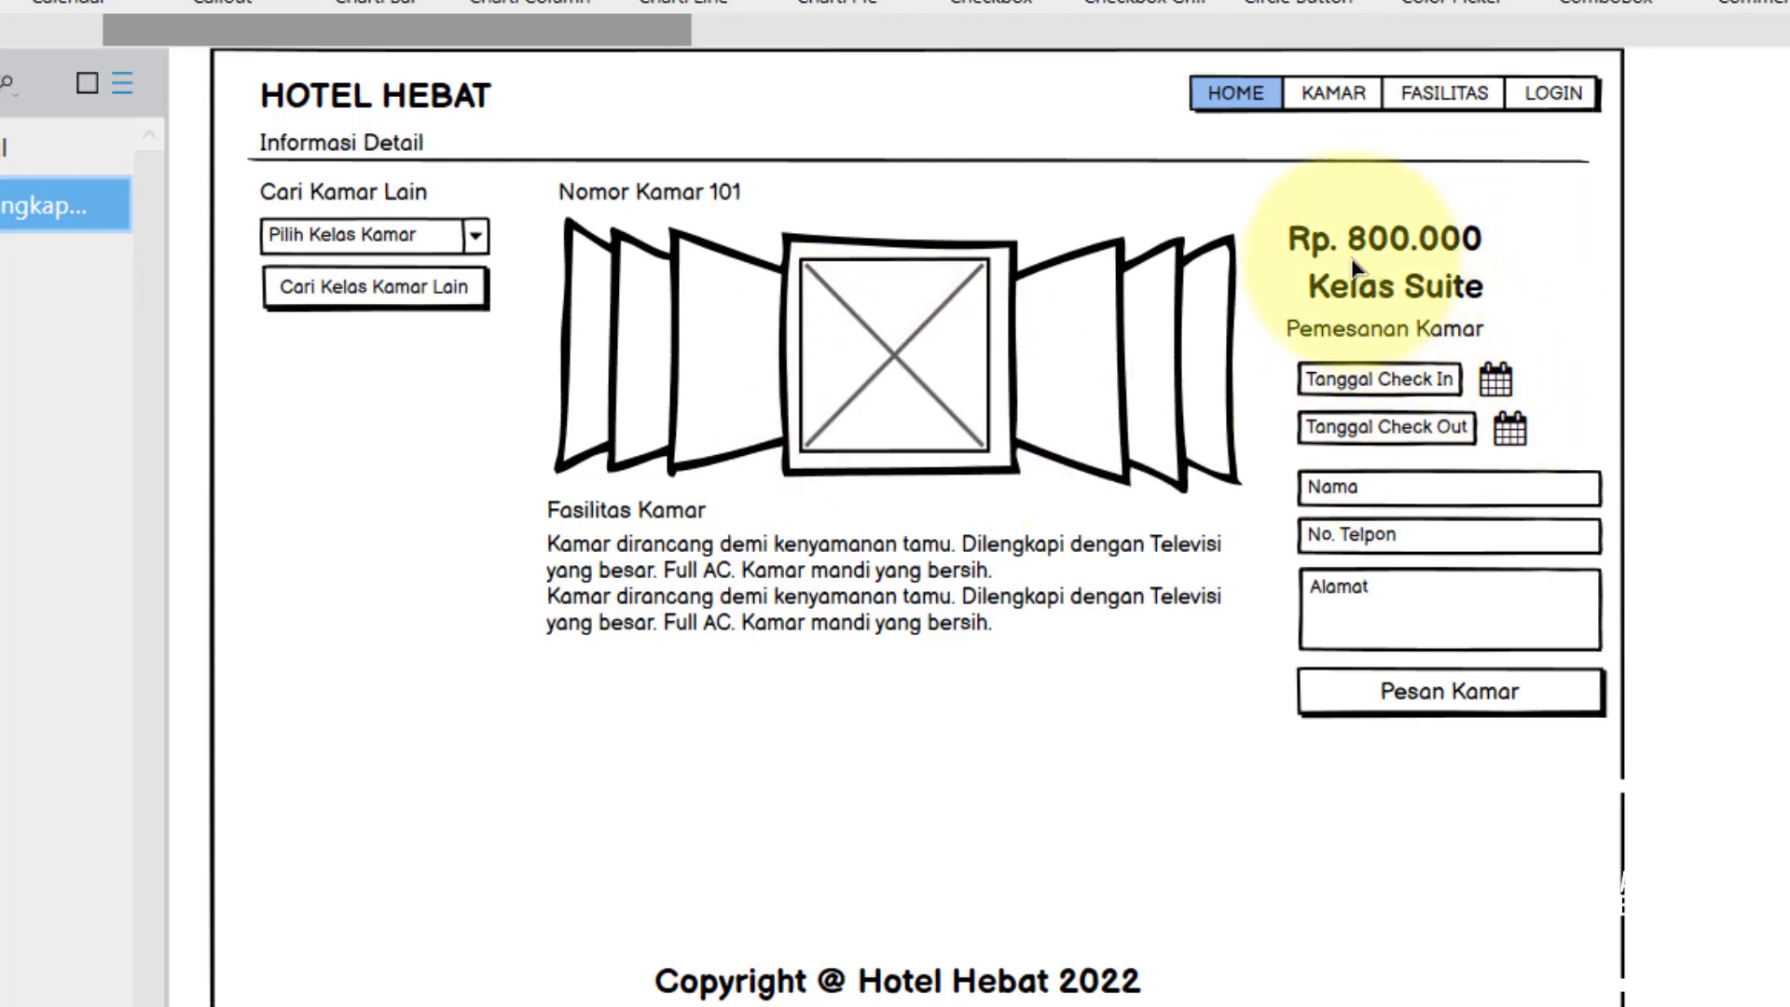
Step: Align the Rp. 800.000 price and the Pemesanan Kamar label with the left edge of the booking form fields
{"action": "left_click_drag", "start_coordinate": [1353, 257], "coordinate": [1403, 354]}
{"action": "left_click", "coordinate": [1398, 296]}
{"action": "left_click", "coordinate": [1391, 337]}
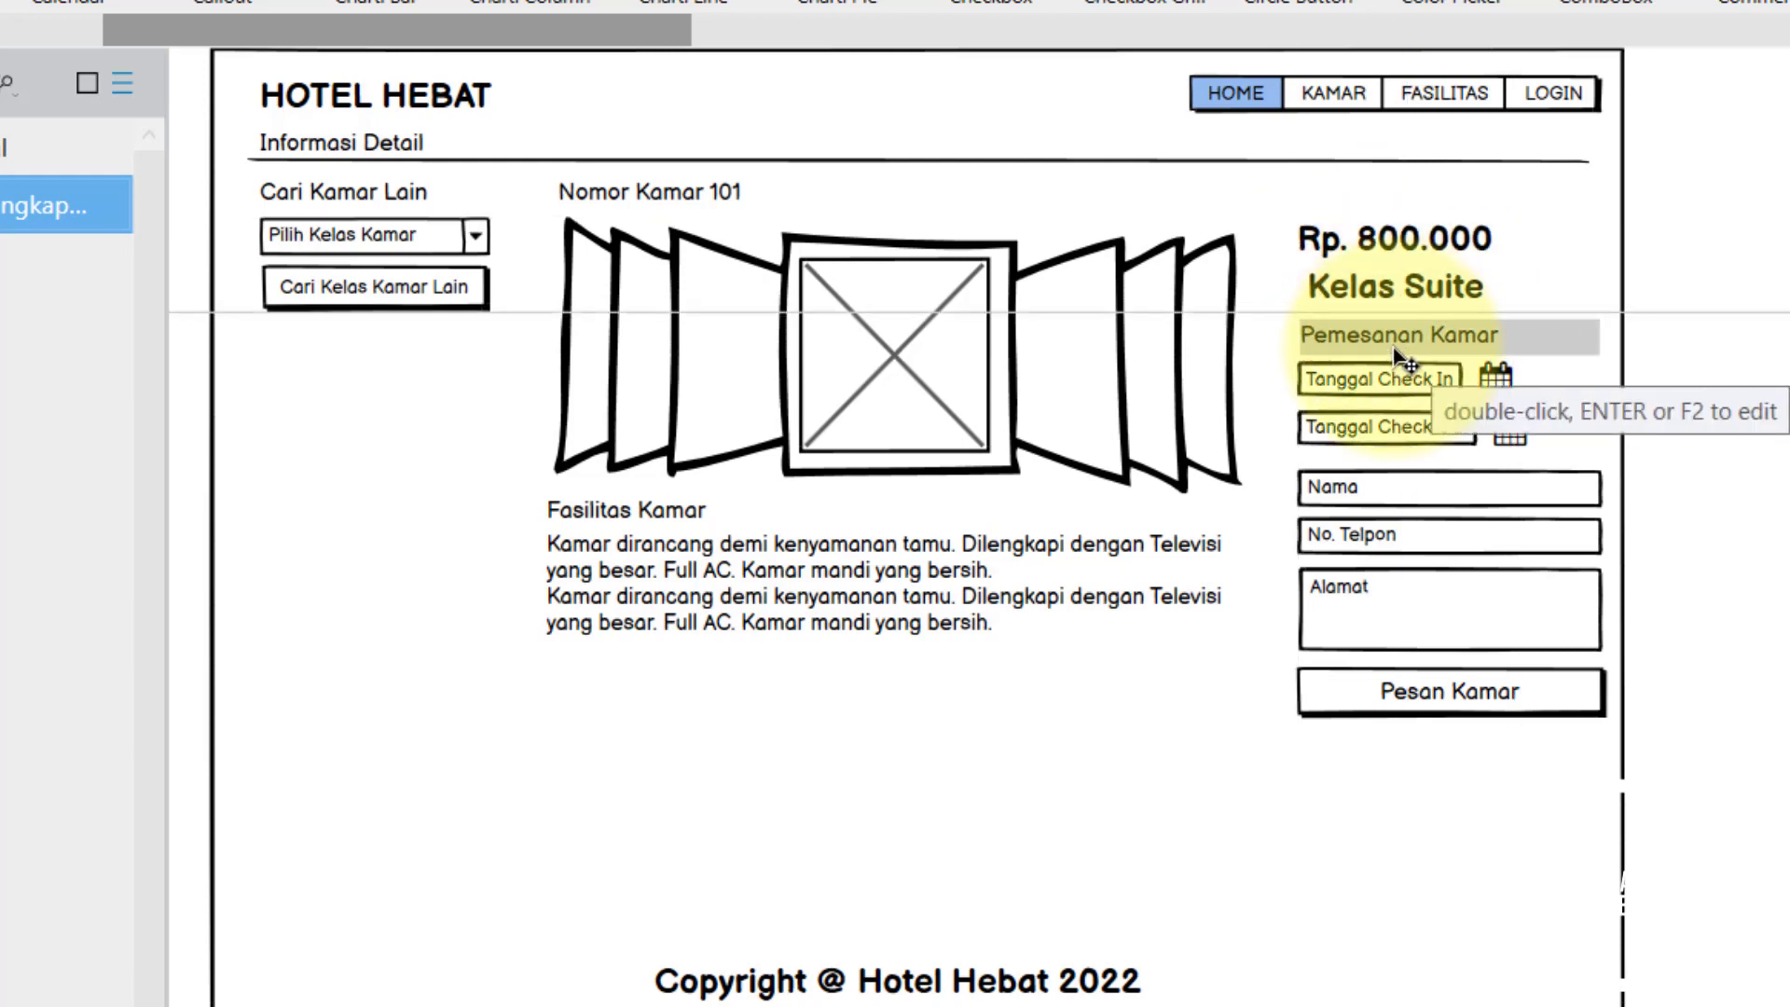
Step: Review the booking form's elements one by one, from Tanggal Check In down to the Pesan Kamar button
{"action": "left_click", "coordinate": [1389, 377]}
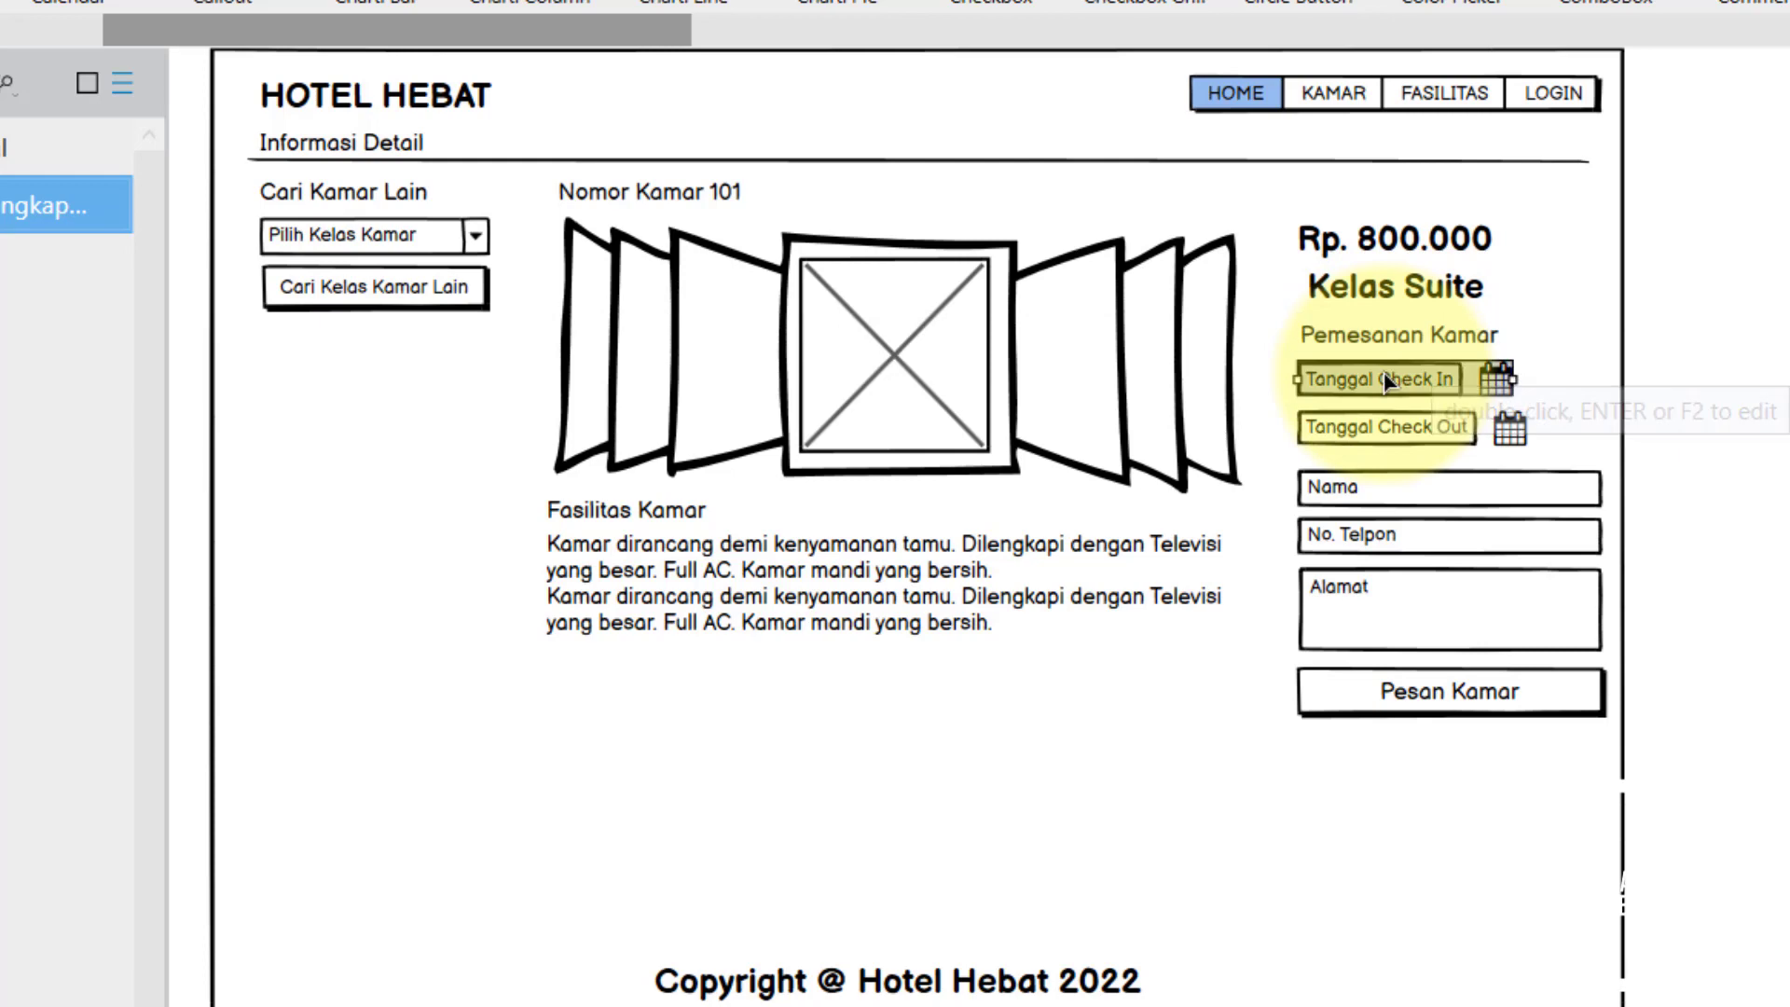
{"action": "left_click", "coordinate": [1395, 433]}
{"action": "left_click", "coordinate": [1359, 496]}
{"action": "left_click", "coordinate": [1363, 539]}
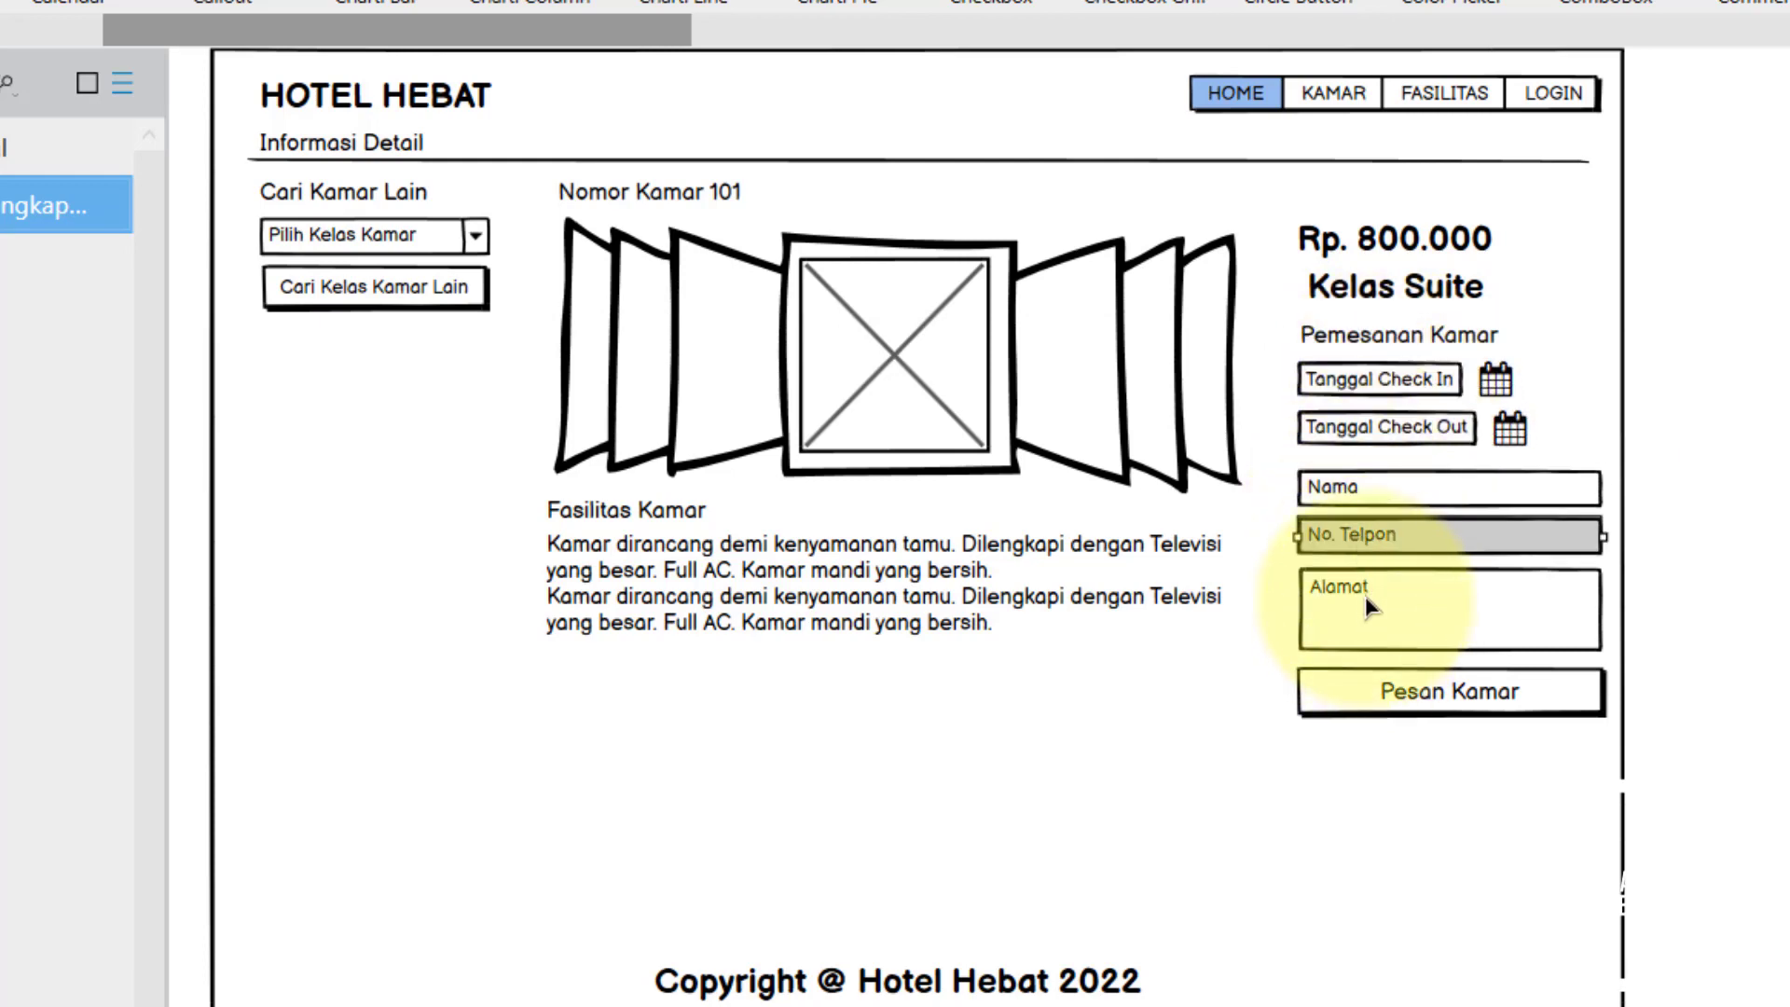
{"action": "left_click", "coordinate": [1365, 596]}
{"action": "left_click", "coordinate": [1382, 699]}
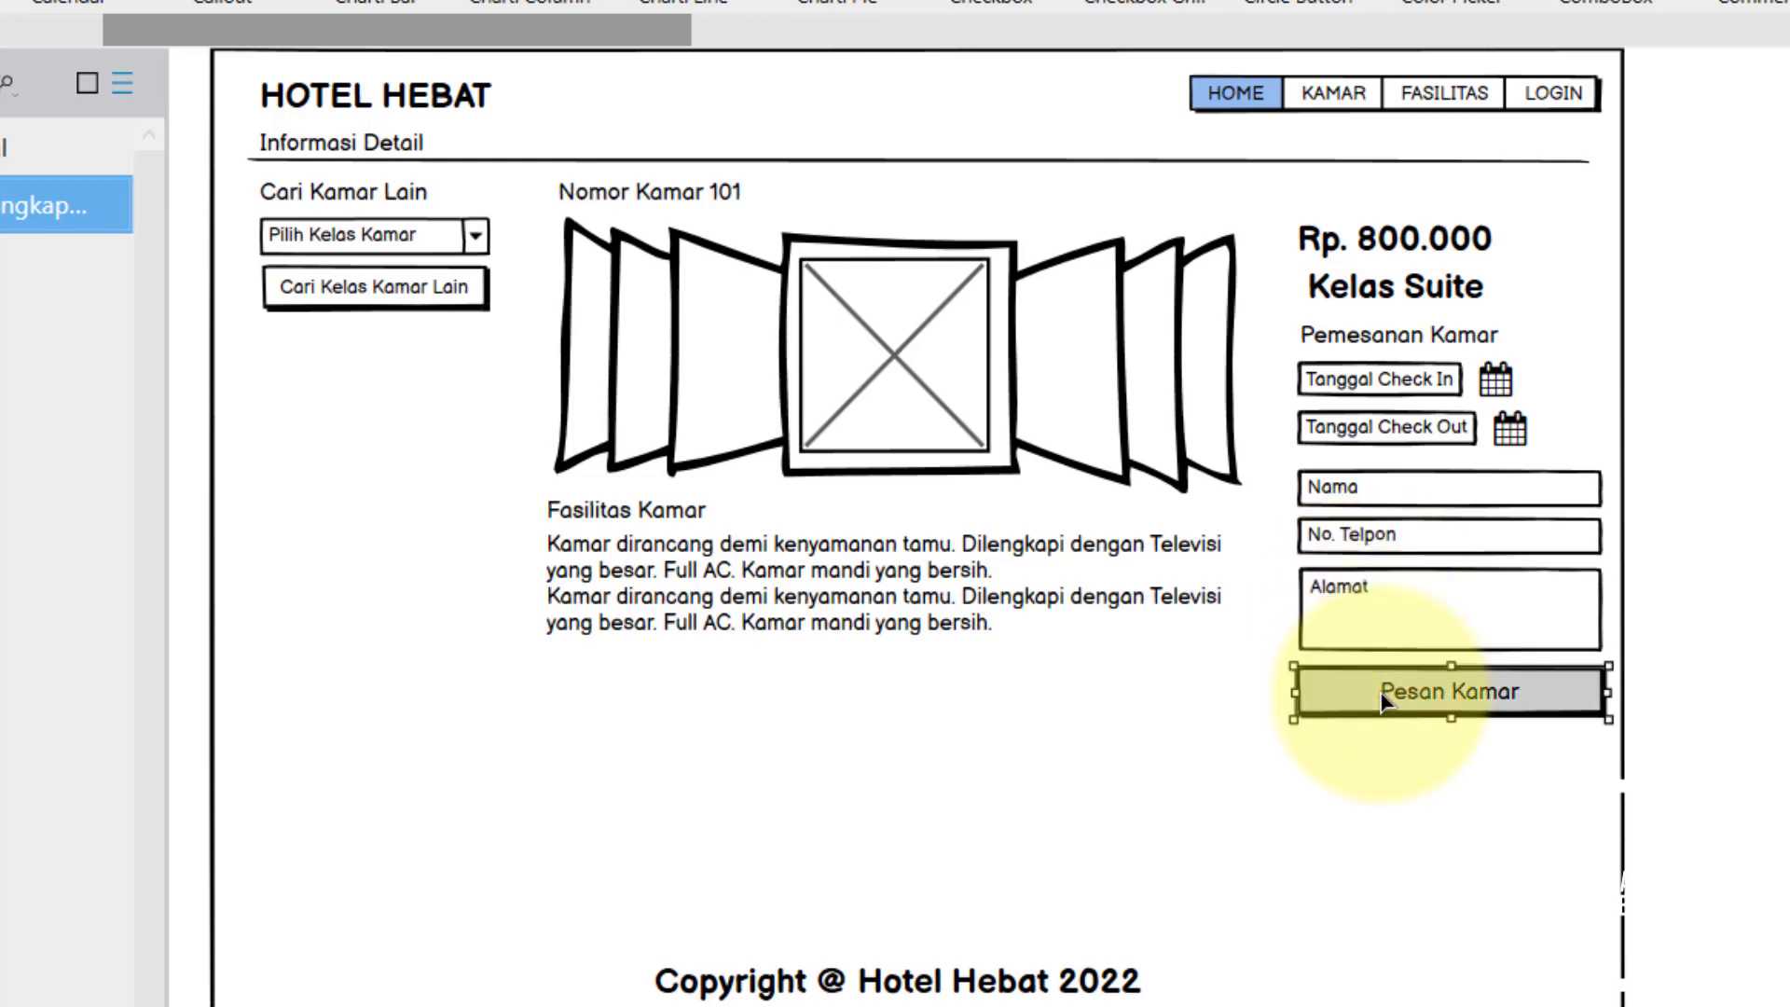
{"action": "left_click", "coordinate": [1161, 762]}
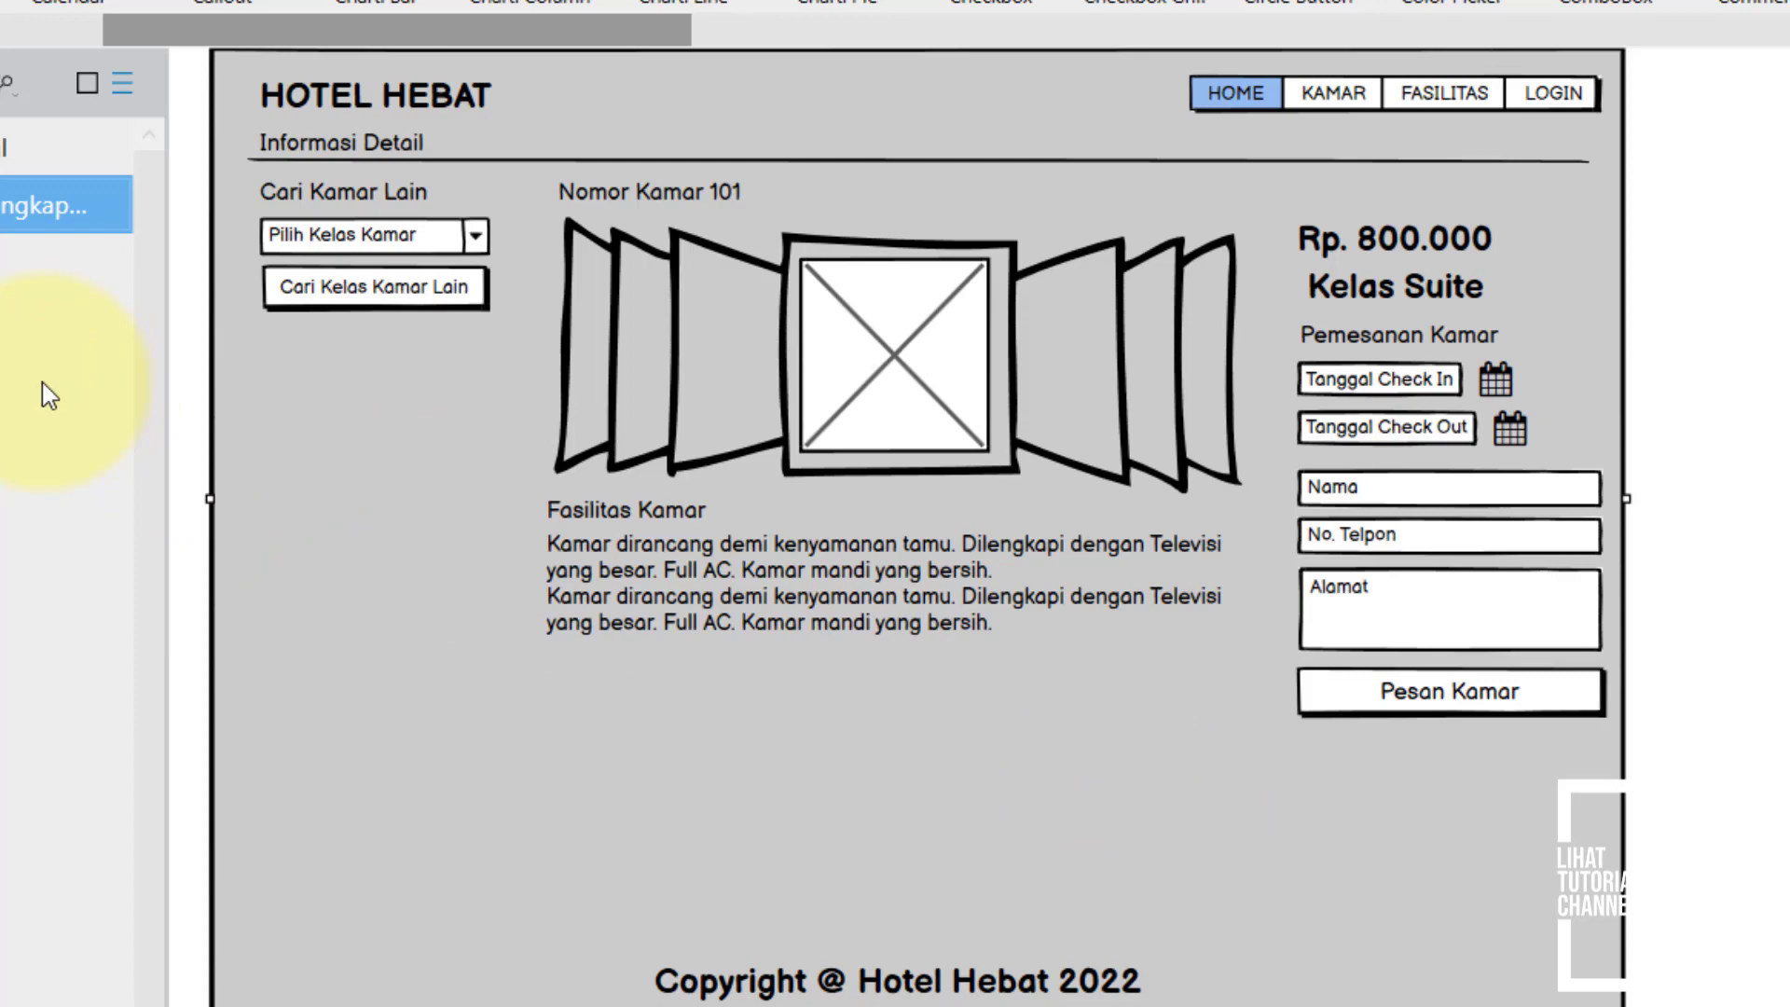
Step: Compare Halaman Awal with the sample hotel pages in Word's P2-Soal Praktik document, and return to Halaman Selengkapnya in Balsamiq Wireframes
{"action": "left_click", "coordinate": [10, 149]}
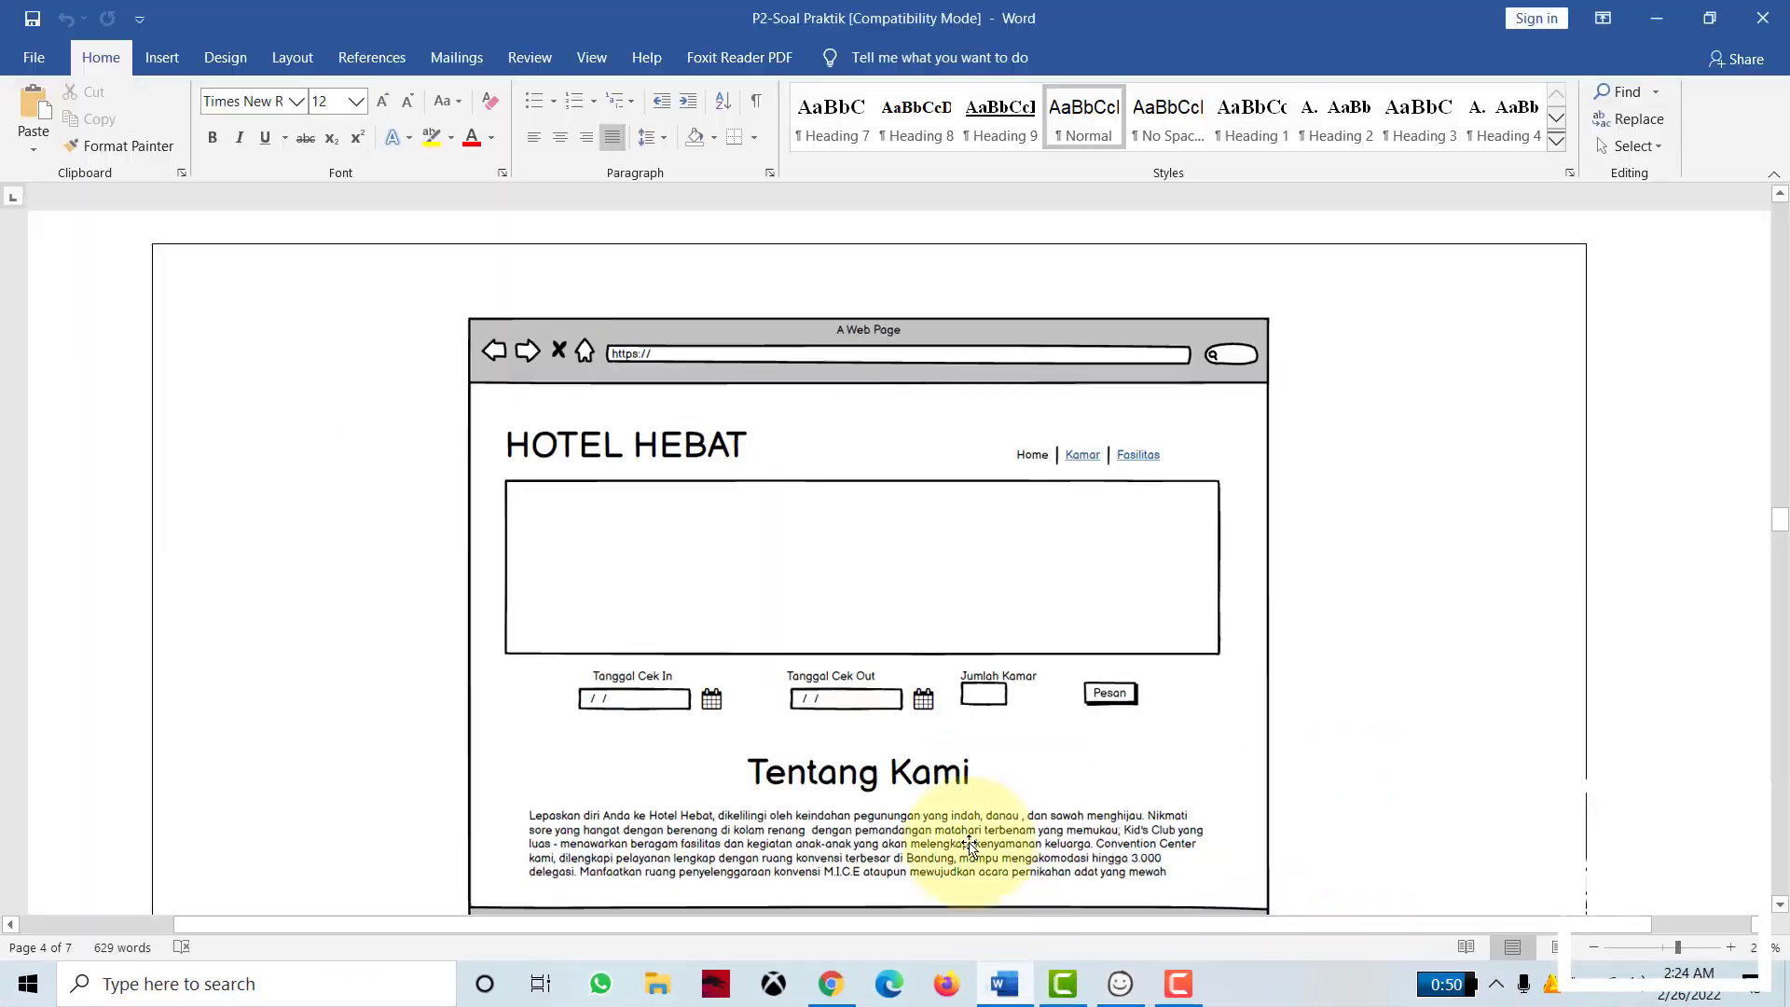
{"action": "scroll", "coordinate": [1031, 639], "scroll_direction": "down", "scroll_amount": 20}
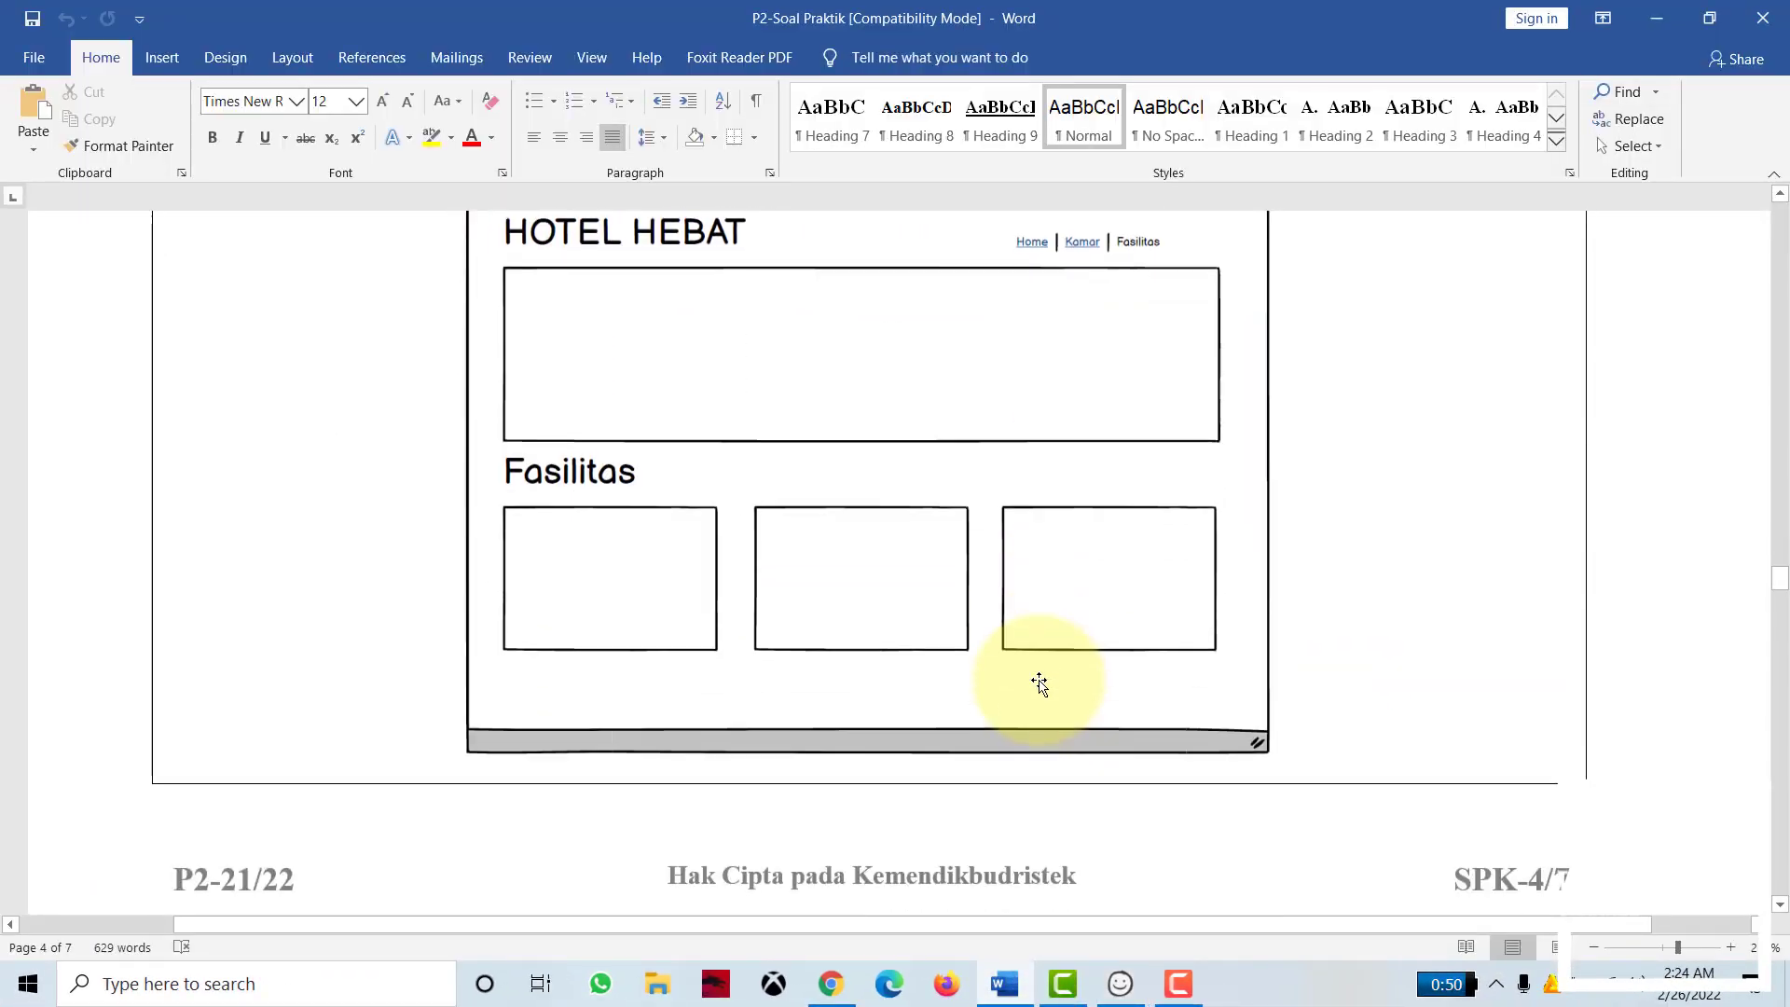
{"action": "scroll", "coordinate": [1039, 688], "scroll_direction": "down", "scroll_amount": 8}
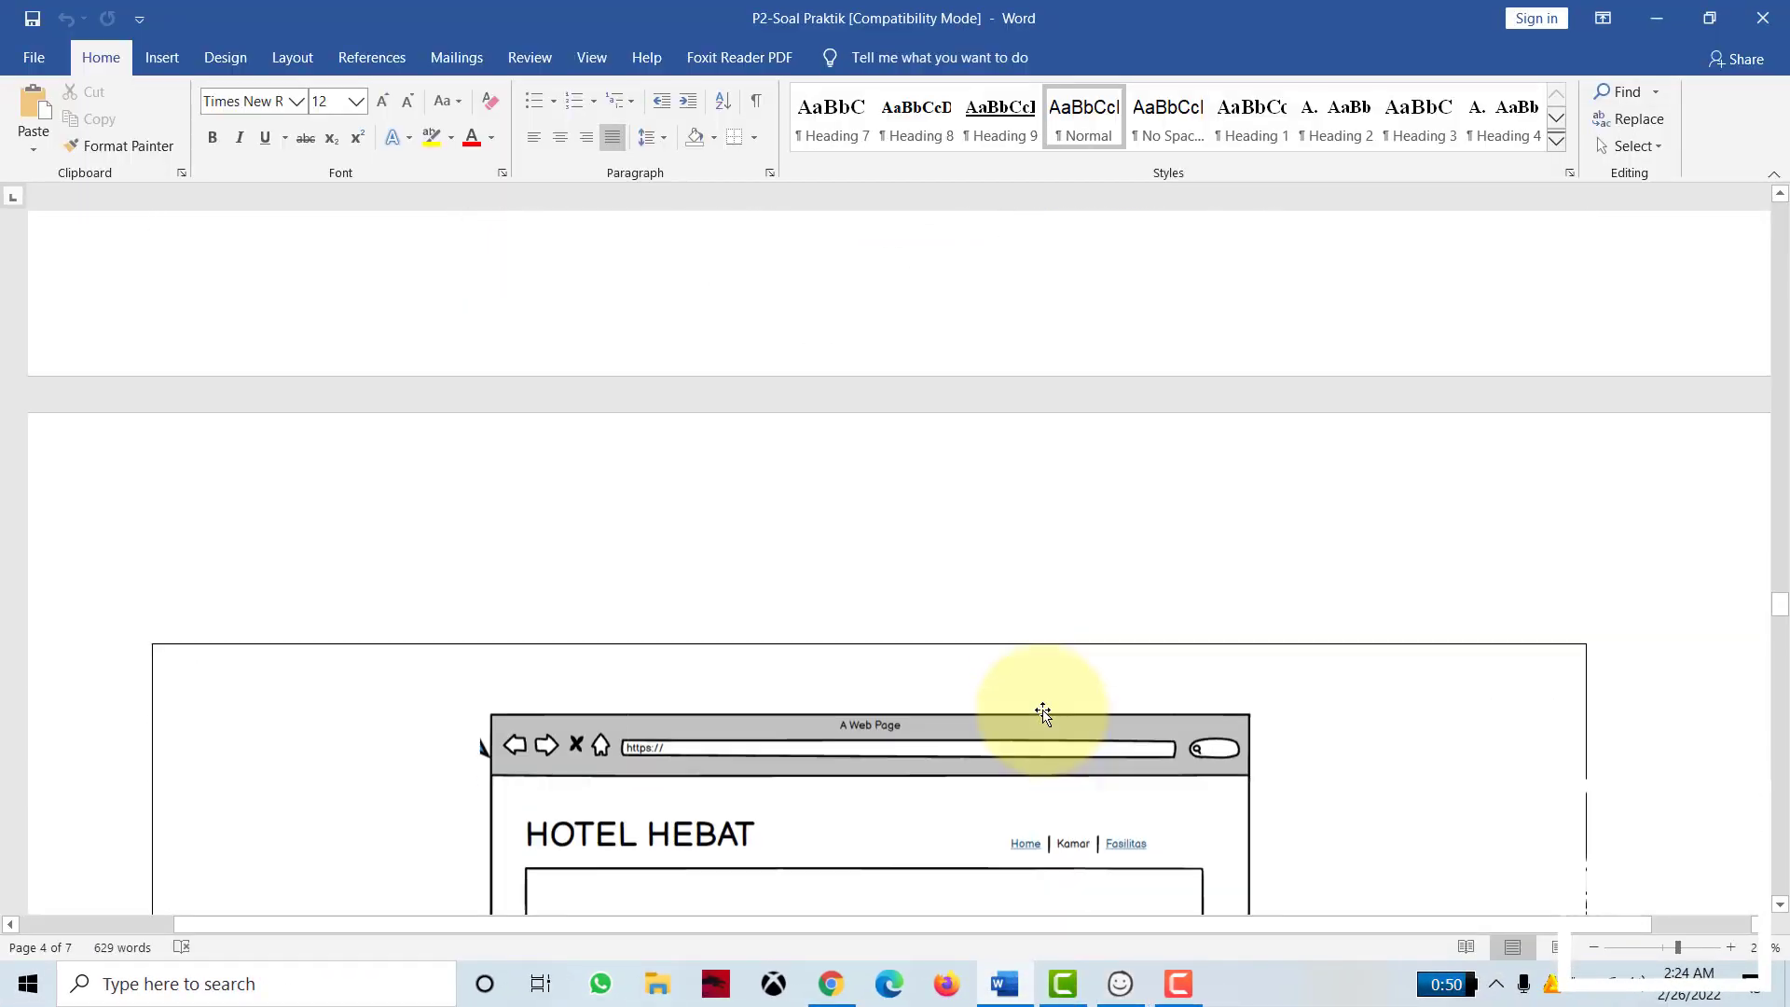
{"action": "scroll", "coordinate": [1042, 713], "scroll_direction": "down", "scroll_amount": 3}
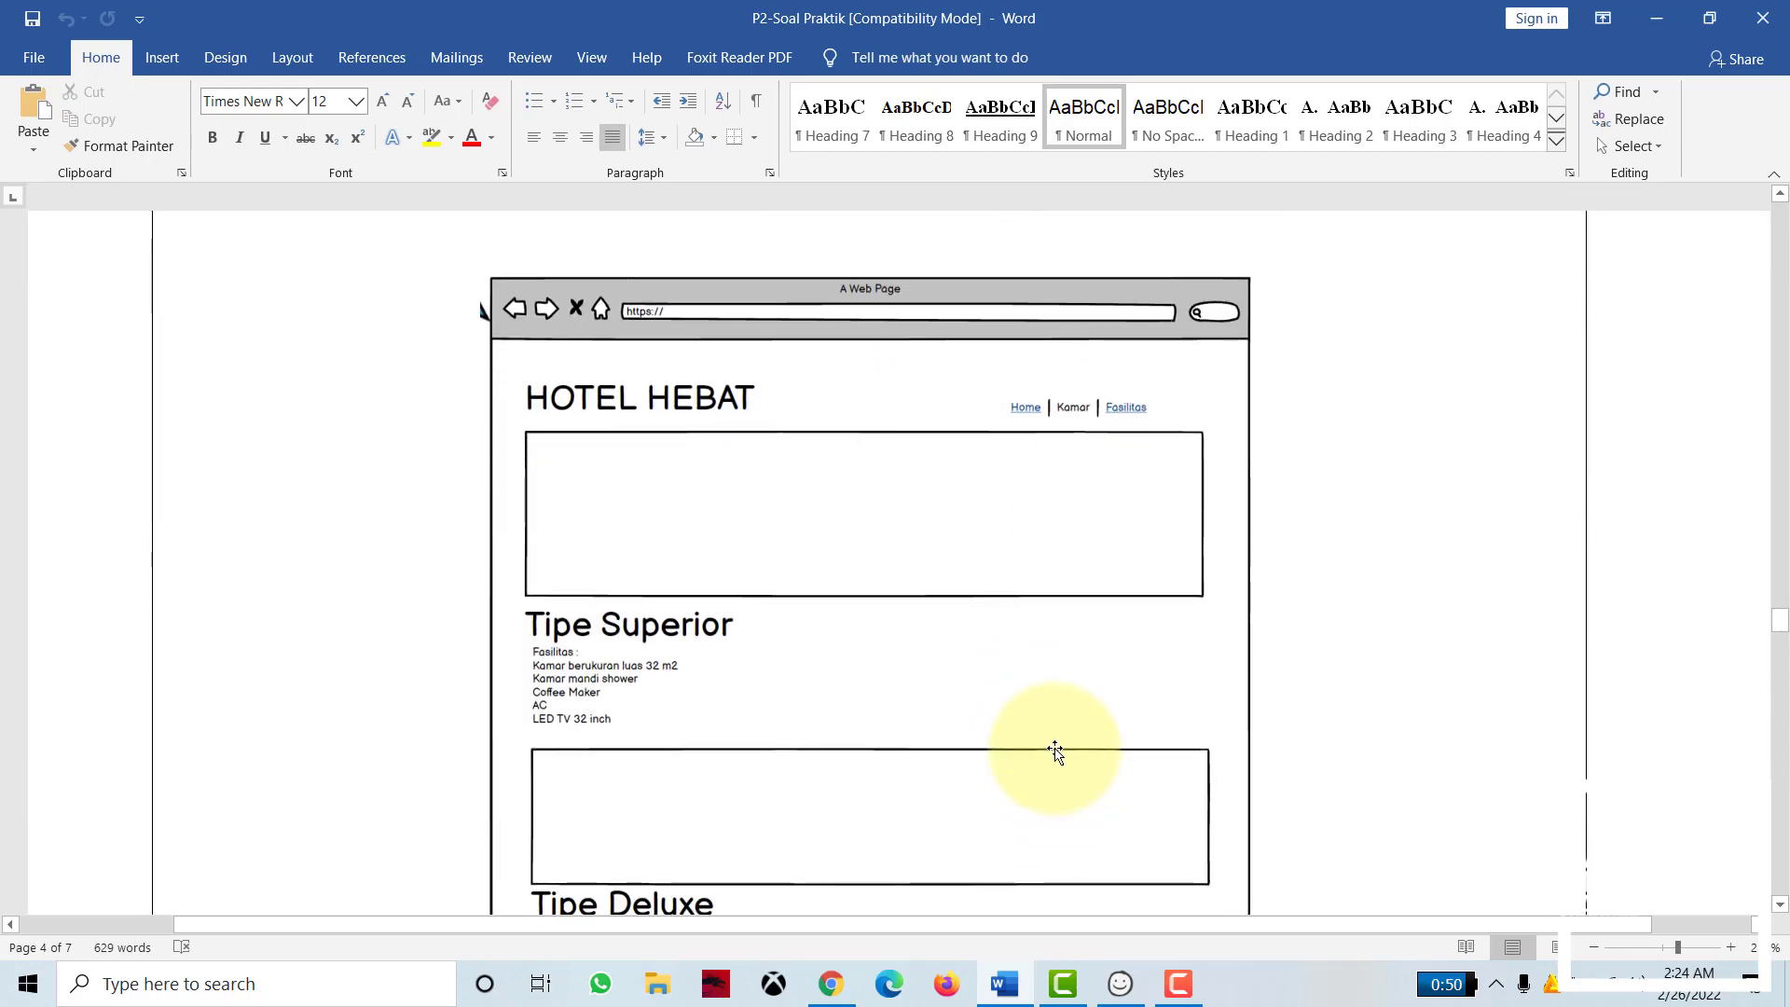
{"action": "left_click", "coordinate": [1120, 981]}
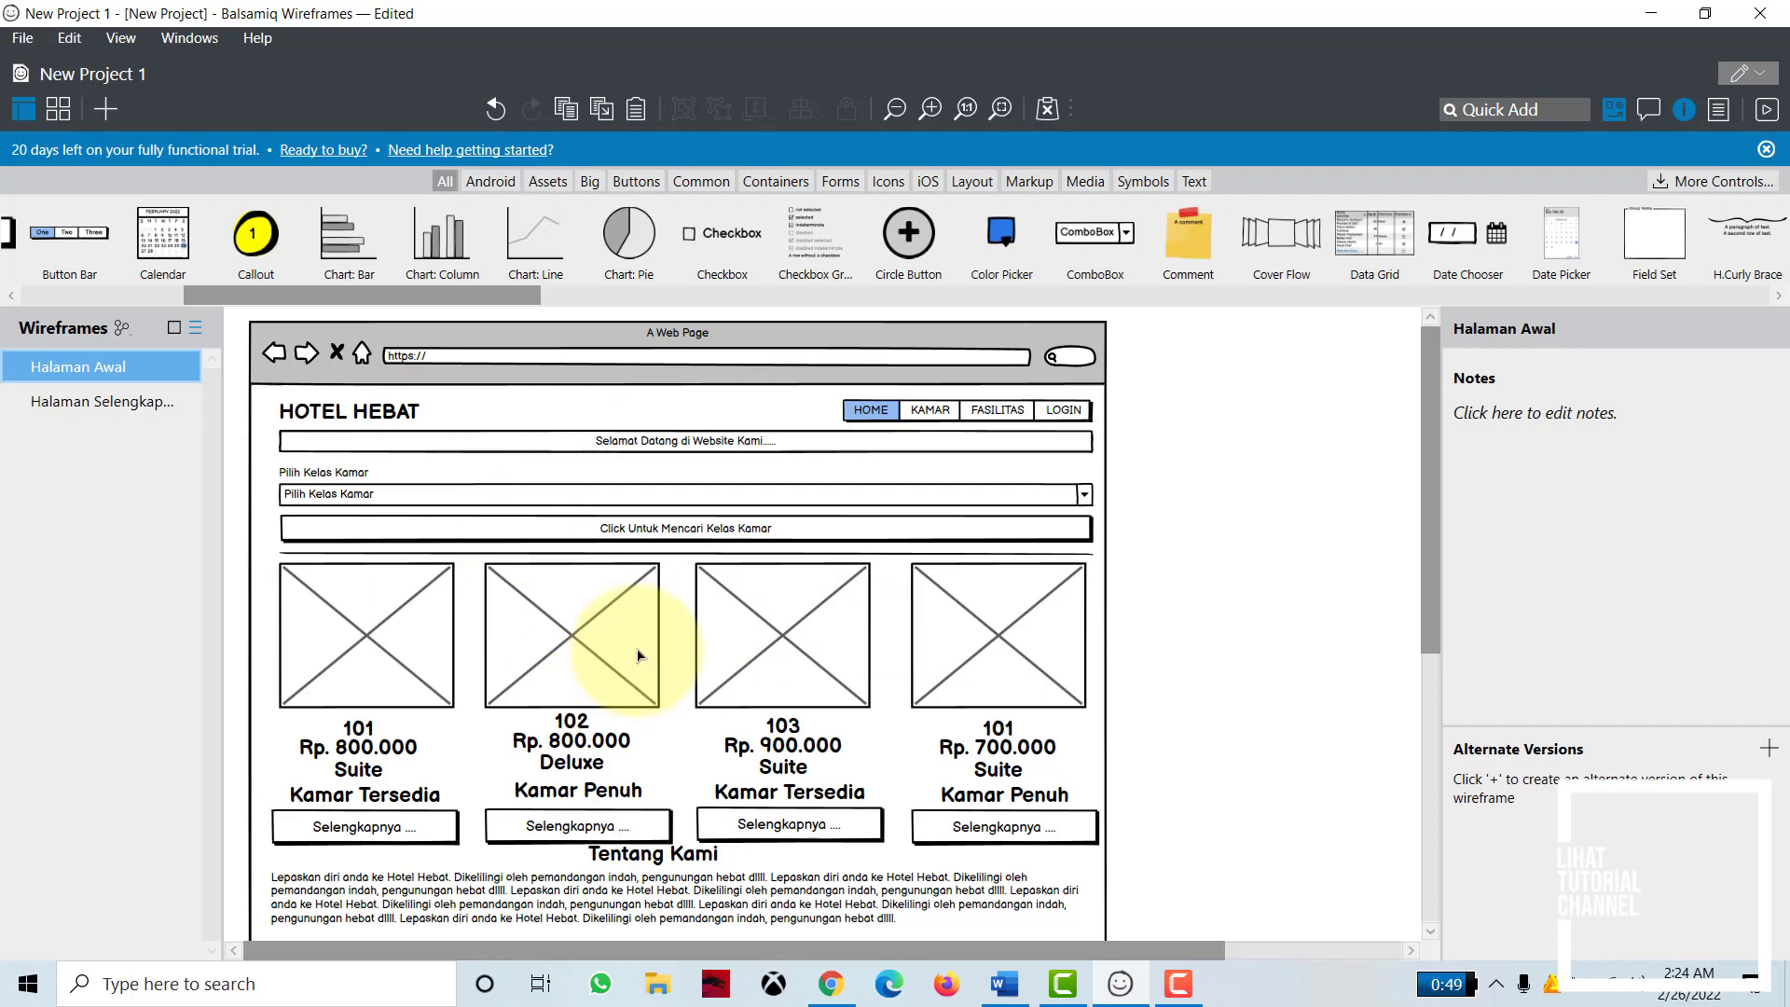
{"action": "left_click", "coordinate": [131, 407]}
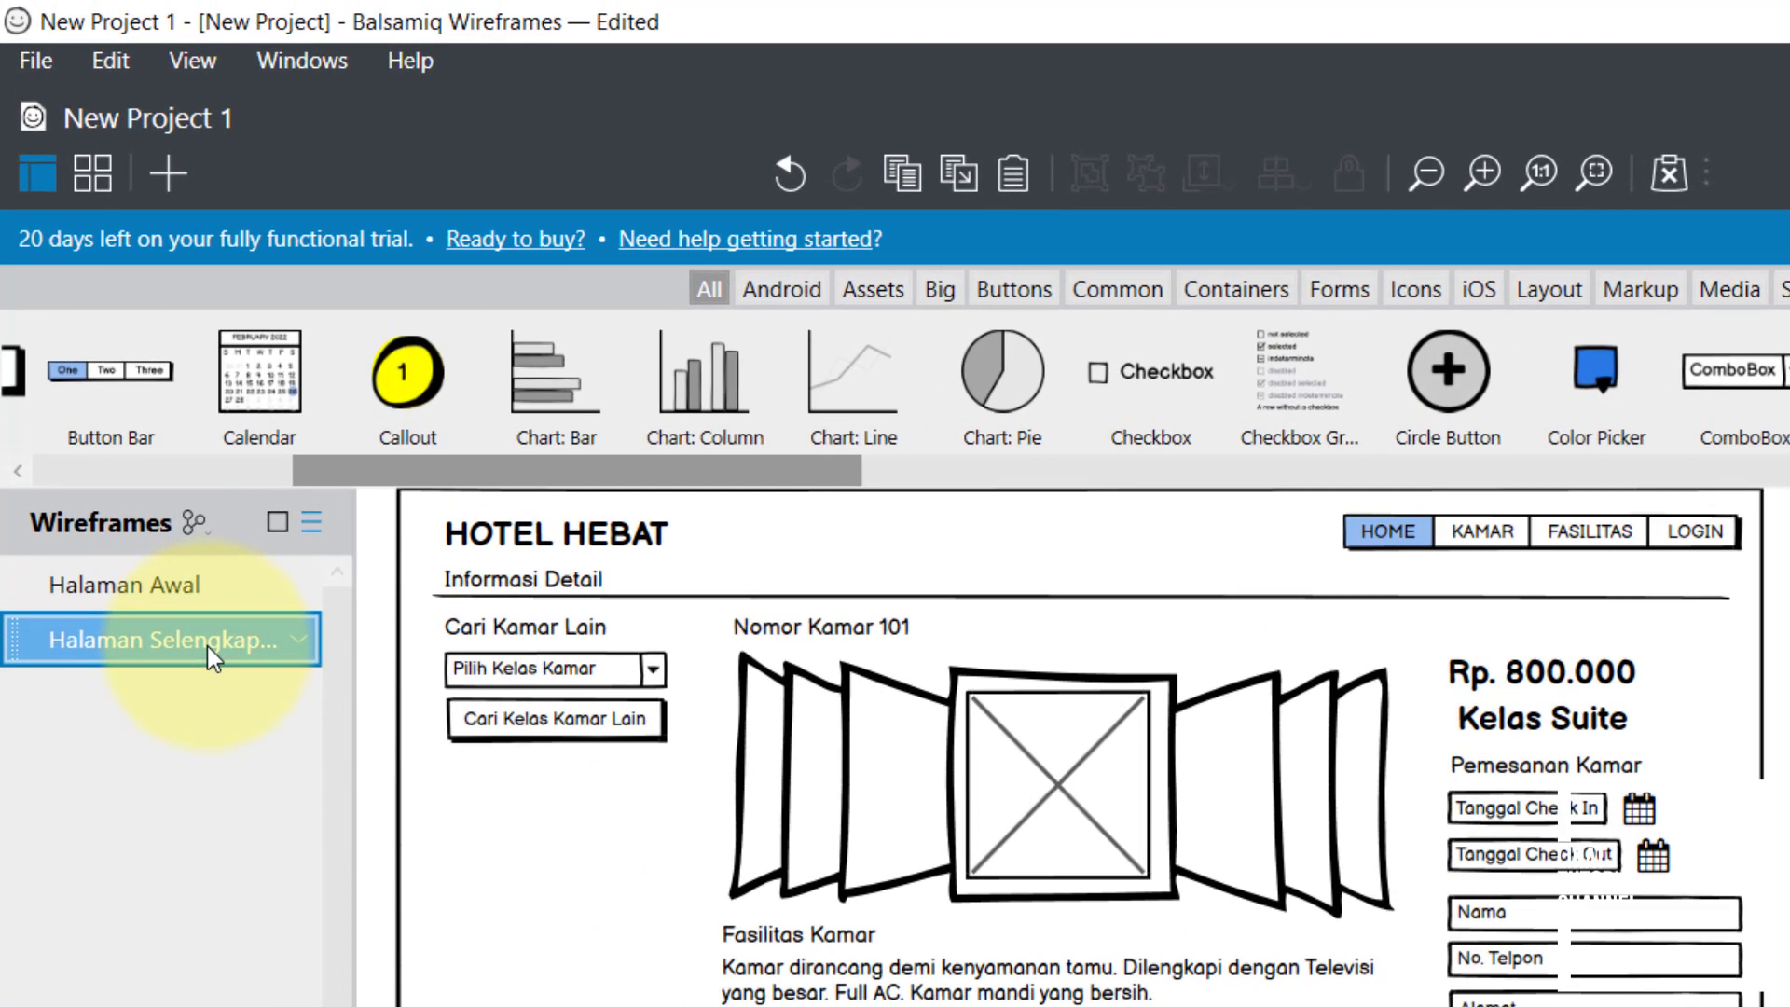
Step: Look over both wireframes, check the sample Tipe Superior and Tipe Deluxe page in Word's P2-Soal Praktik, and return to Balsamiq Wireframes
{"action": "right_click", "coordinate": [207, 645]}
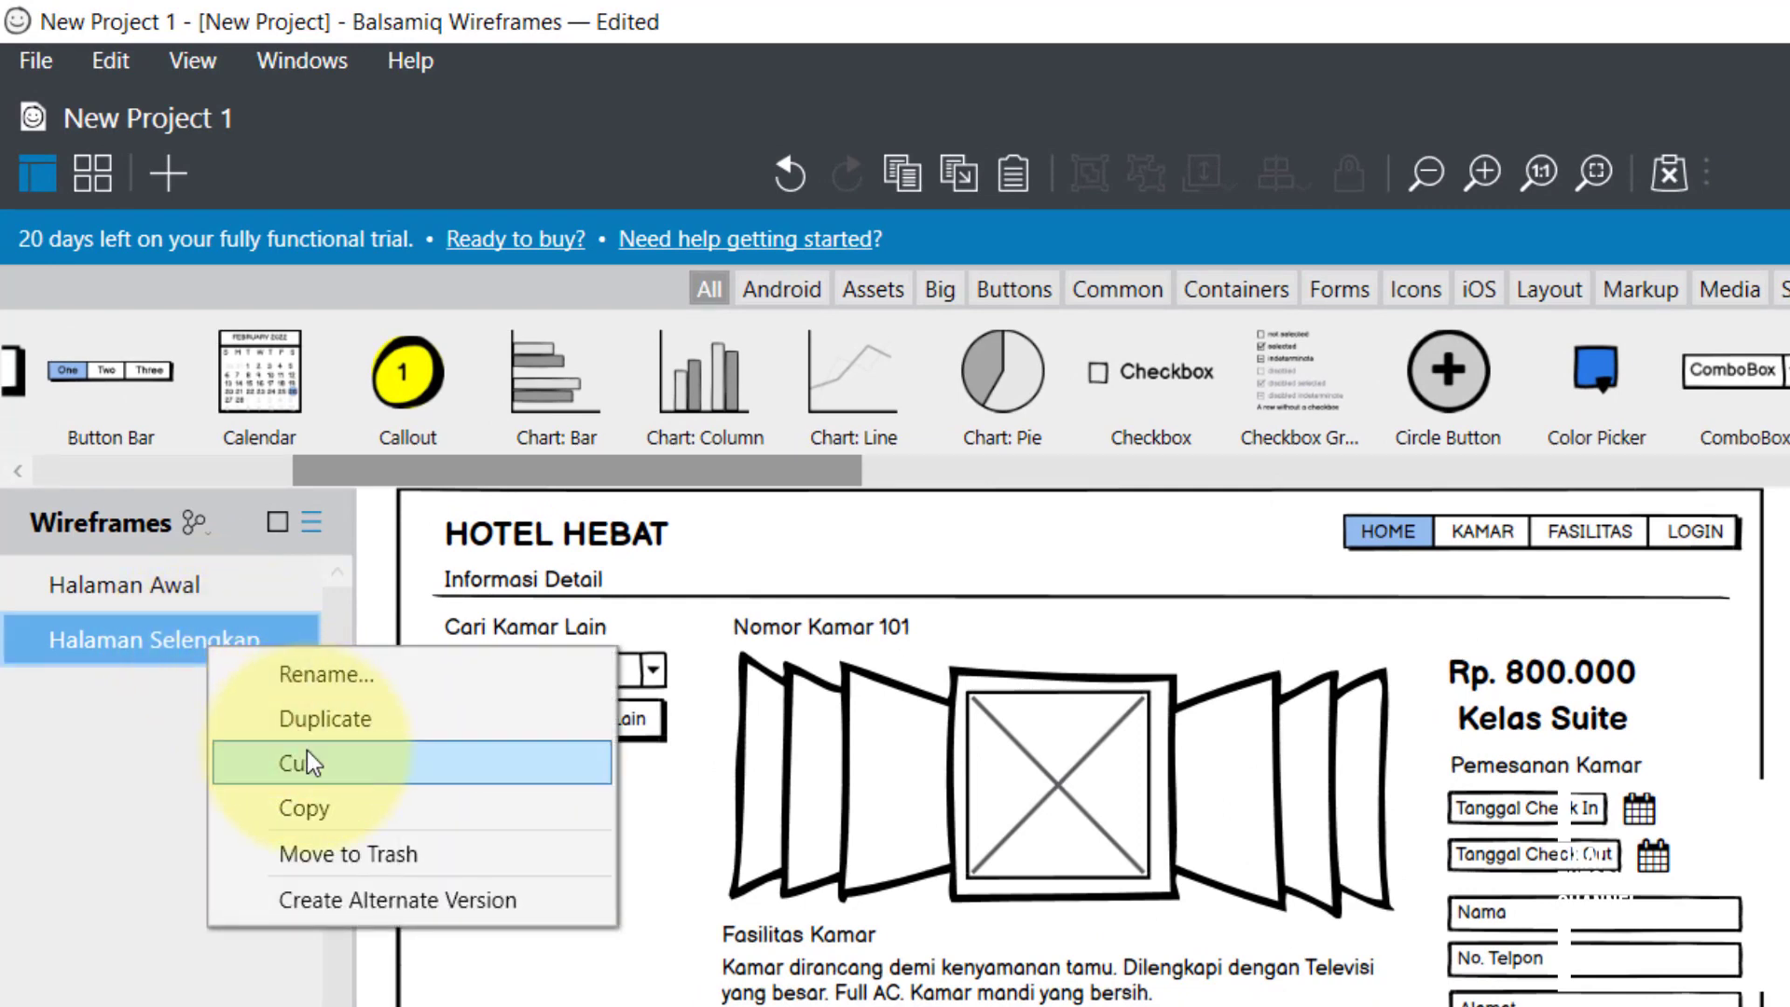
{"action": "left_click", "coordinate": [137, 726]}
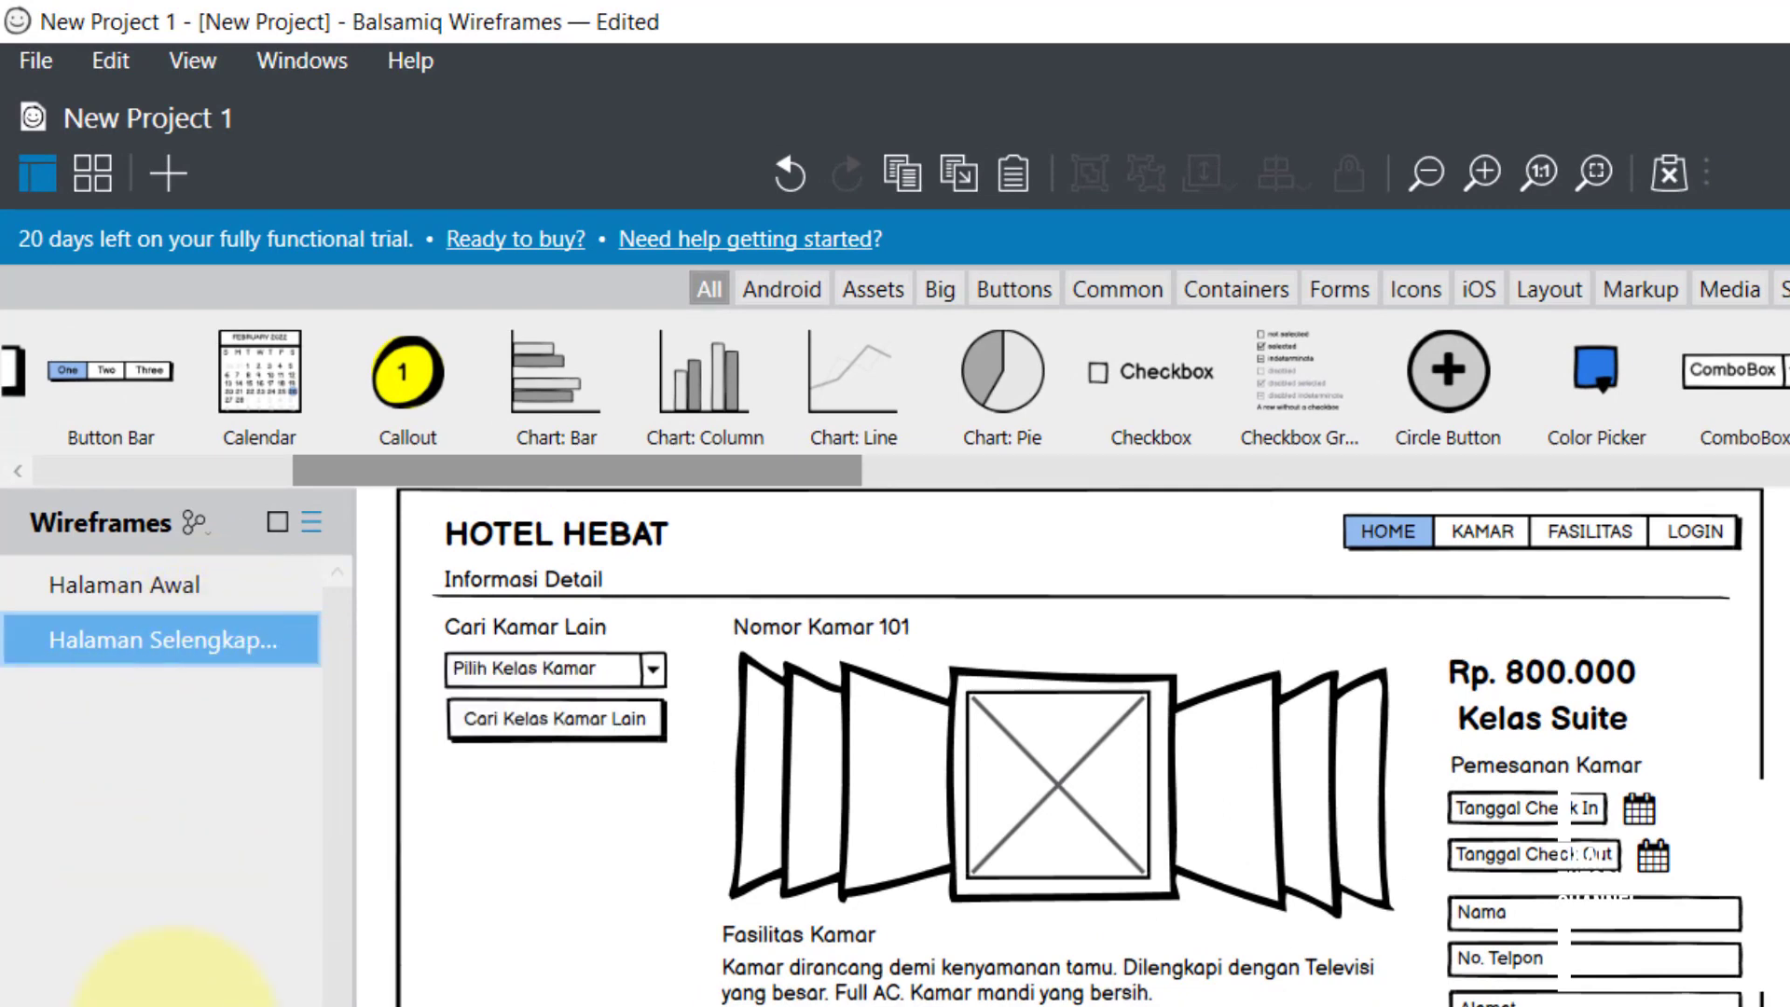
{"action": "left_click", "coordinate": [138, 587]}
{"action": "left_click", "coordinate": [144, 652]}
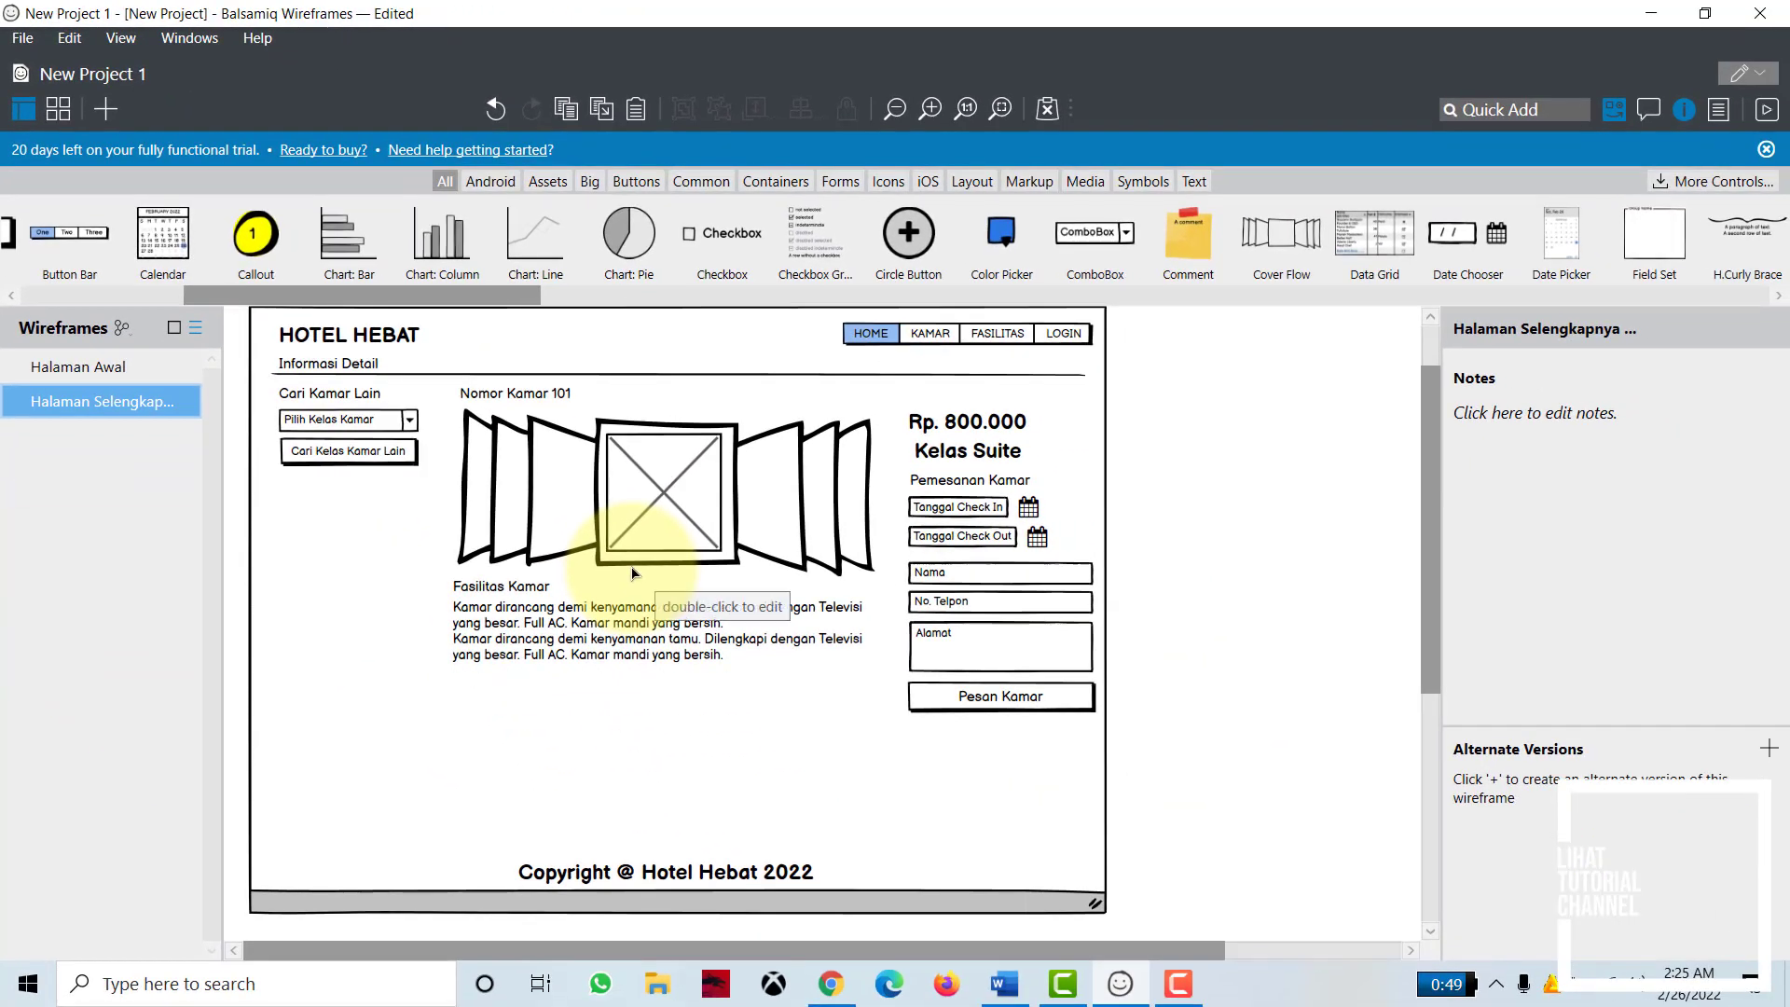
{"action": "left_click", "coordinate": [1004, 984]}
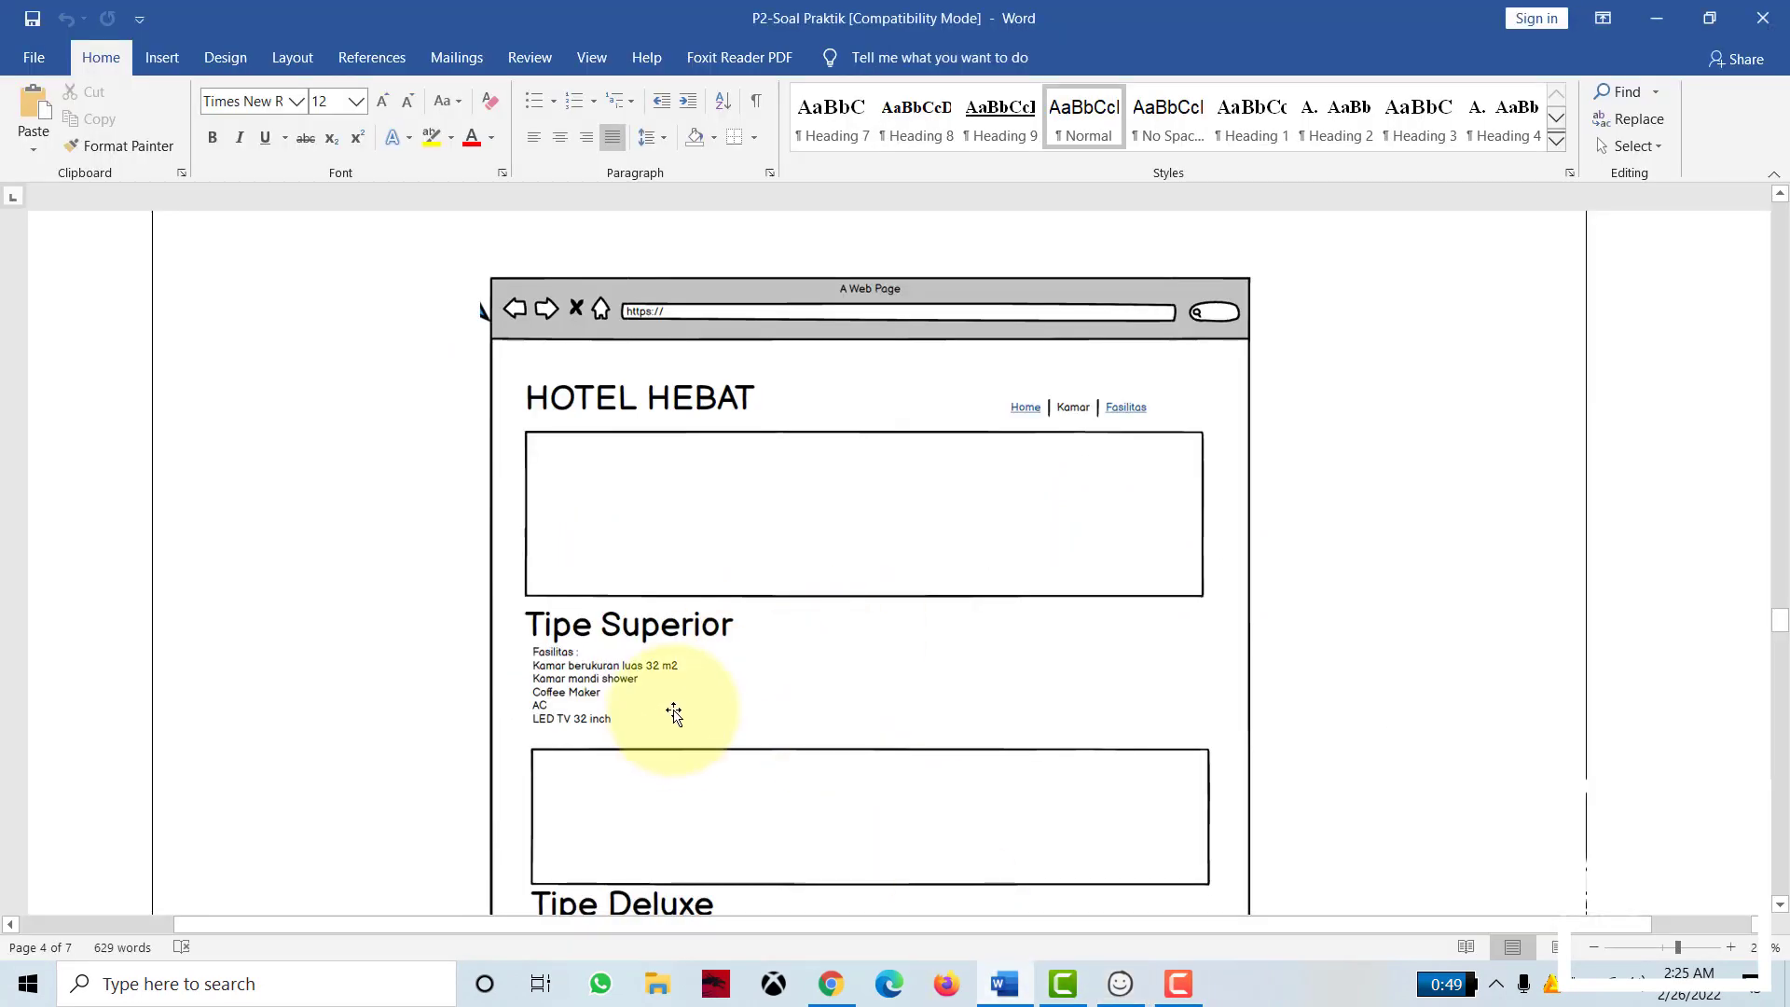
{"action": "scroll", "coordinate": [673, 705], "scroll_direction": "down", "scroll_amount": 3}
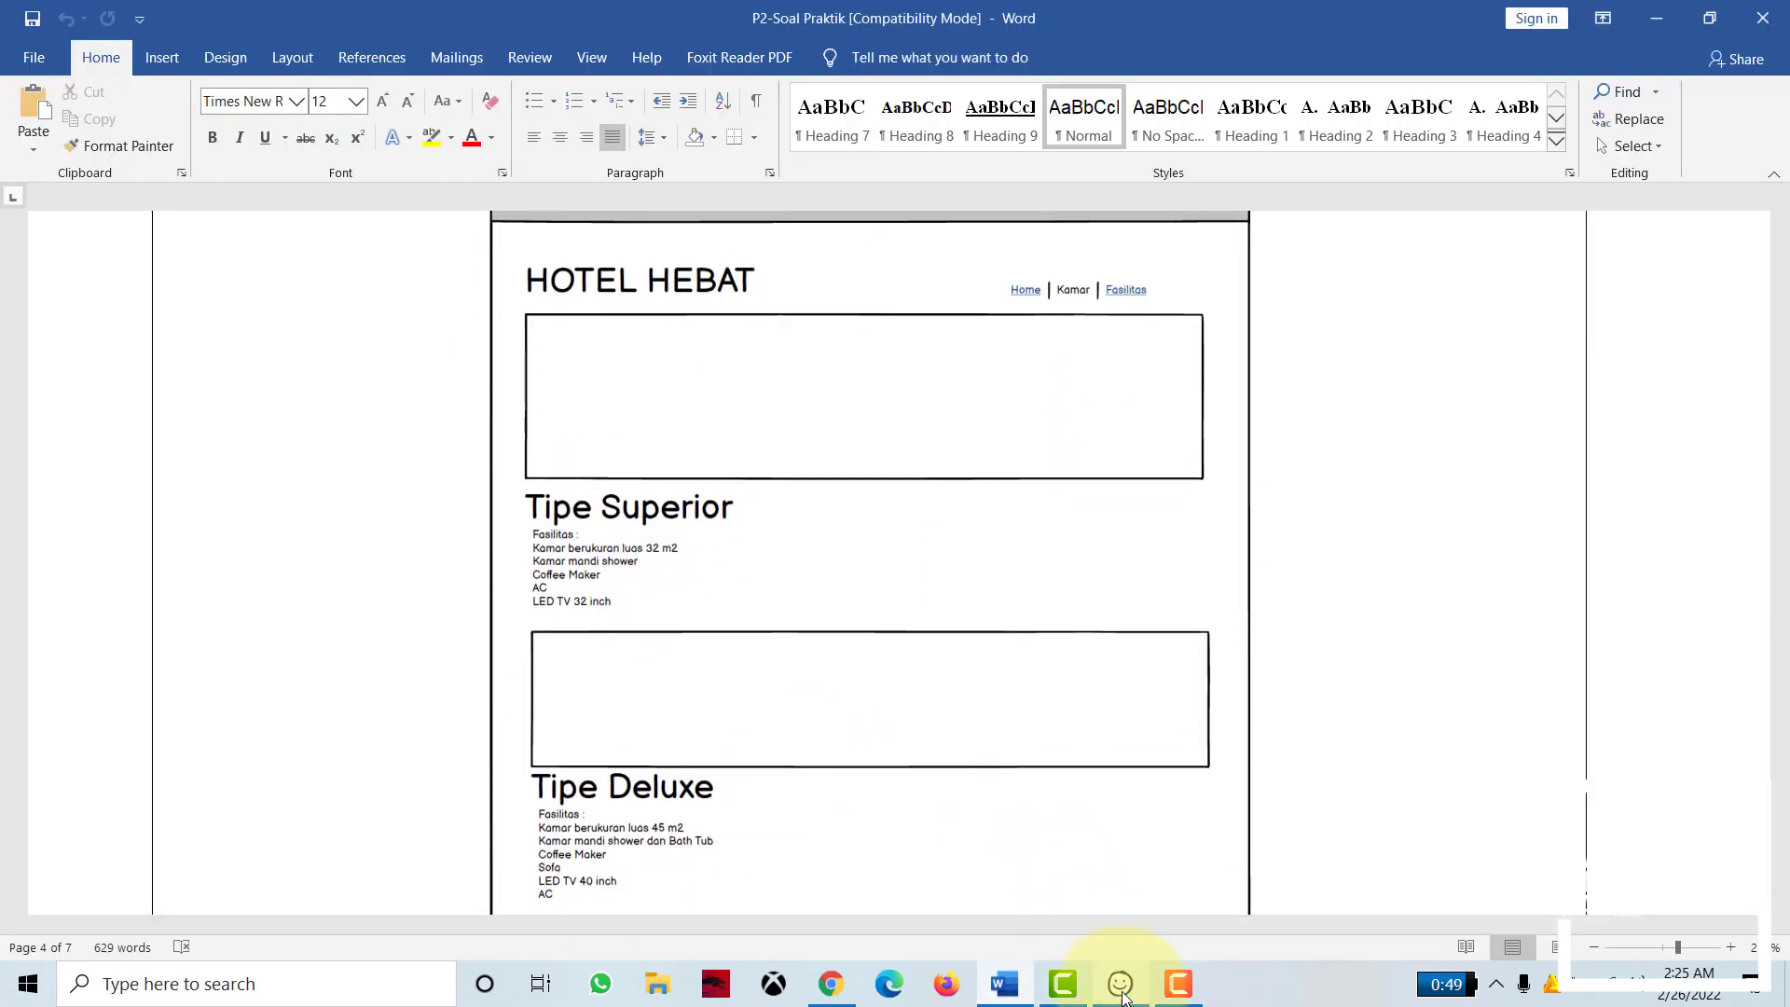
{"action": "left_click", "coordinate": [1120, 984]}
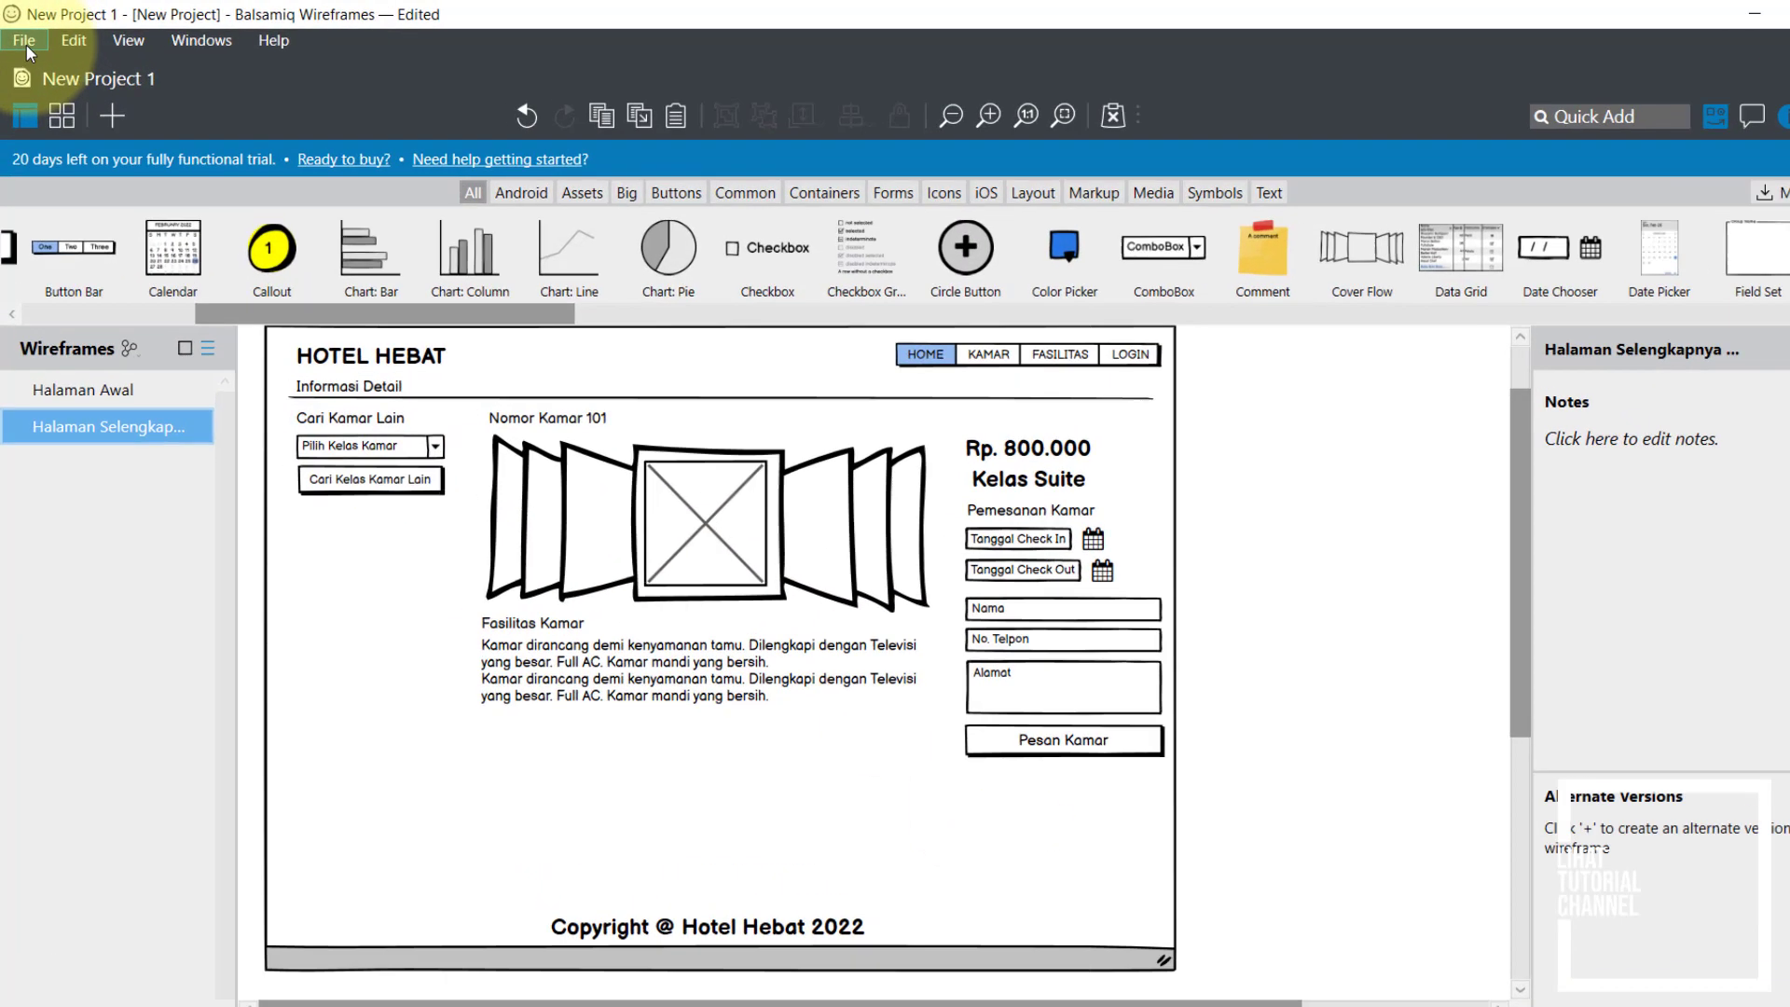
Step: Save the project as Contoh Mockup in the Soal dan Panduan Penilaian folder inside Administrasi UKK
{"action": "left_click", "coordinate": [26, 45]}
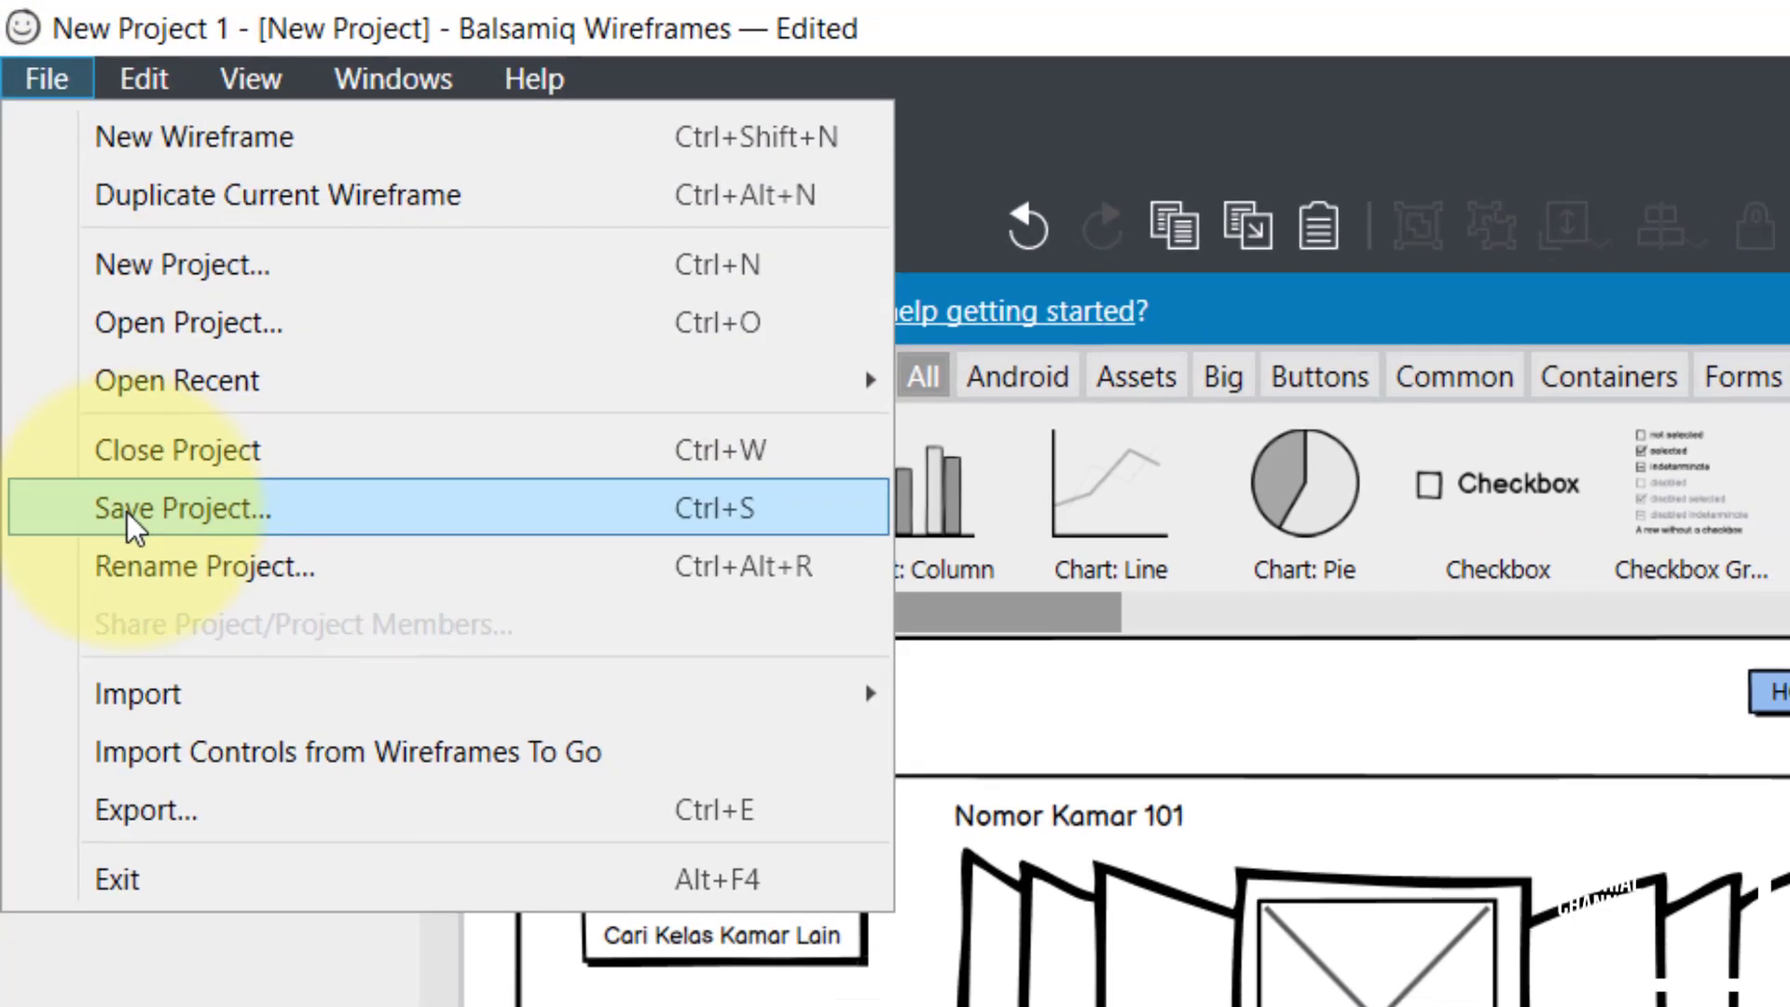
{"action": "left_click", "coordinate": [75, 519]}
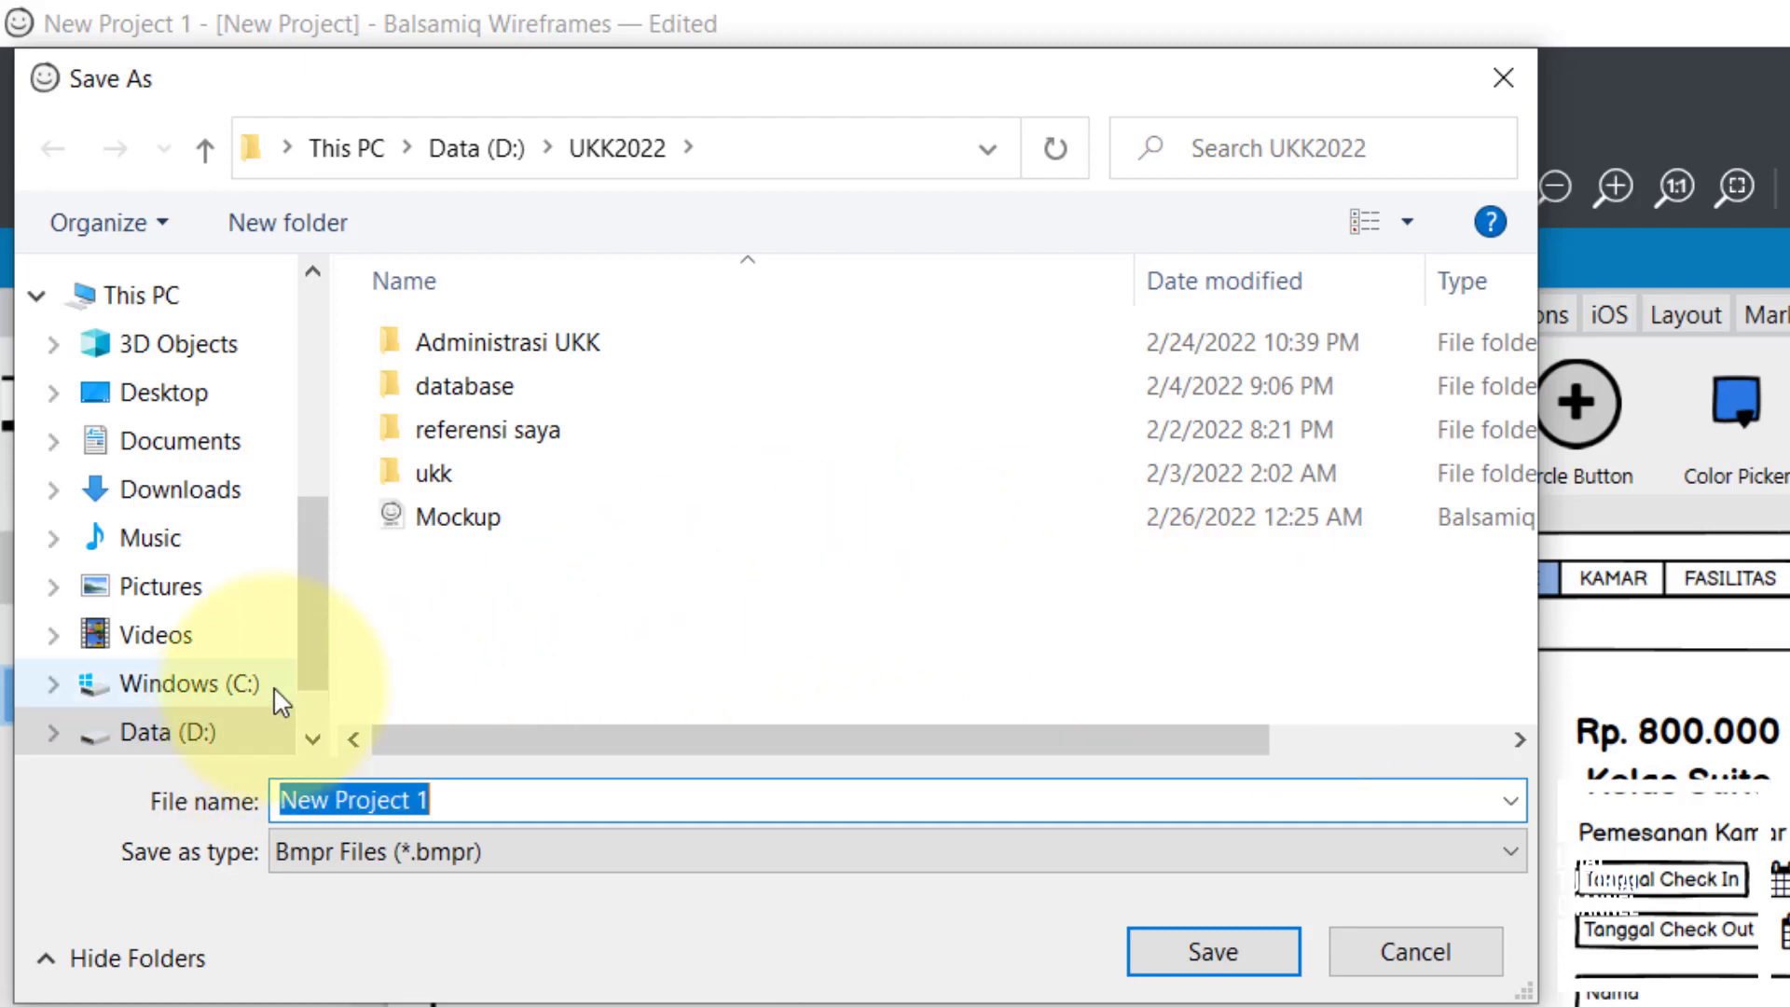
{"action": "double_click", "coordinate": [500, 342]}
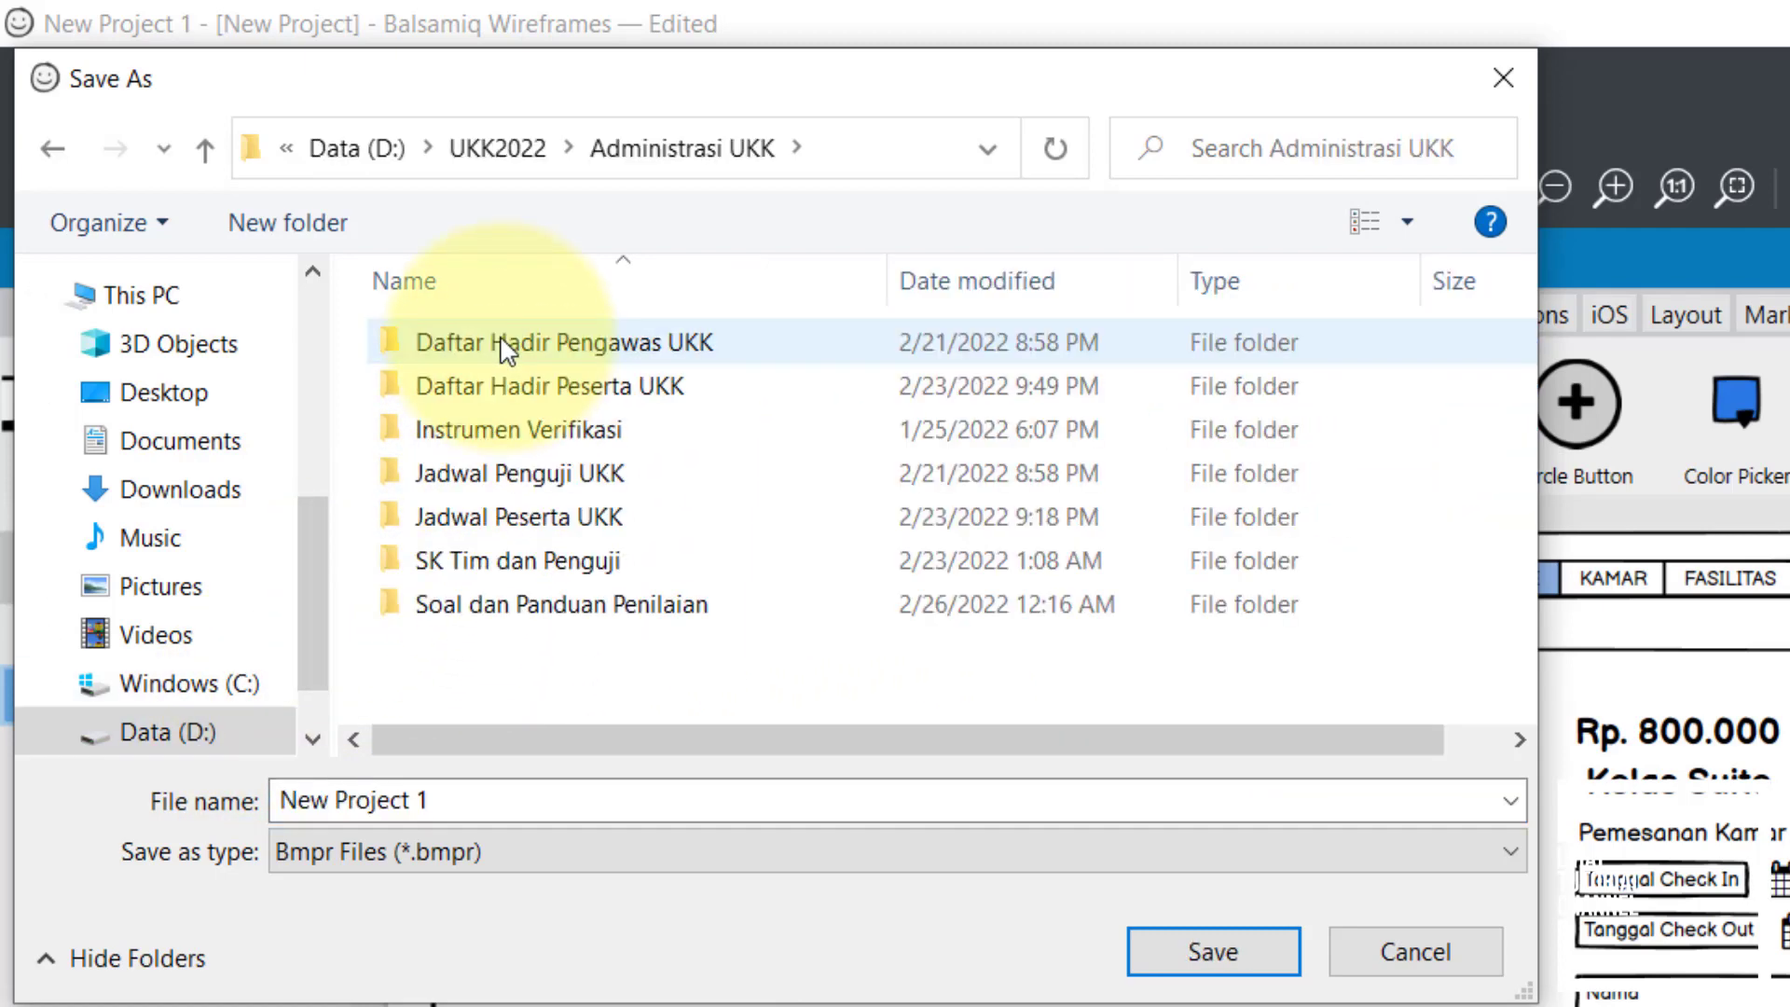
{"action": "double_click", "coordinate": [535, 590]}
{"action": "left_click", "coordinate": [496, 799]}
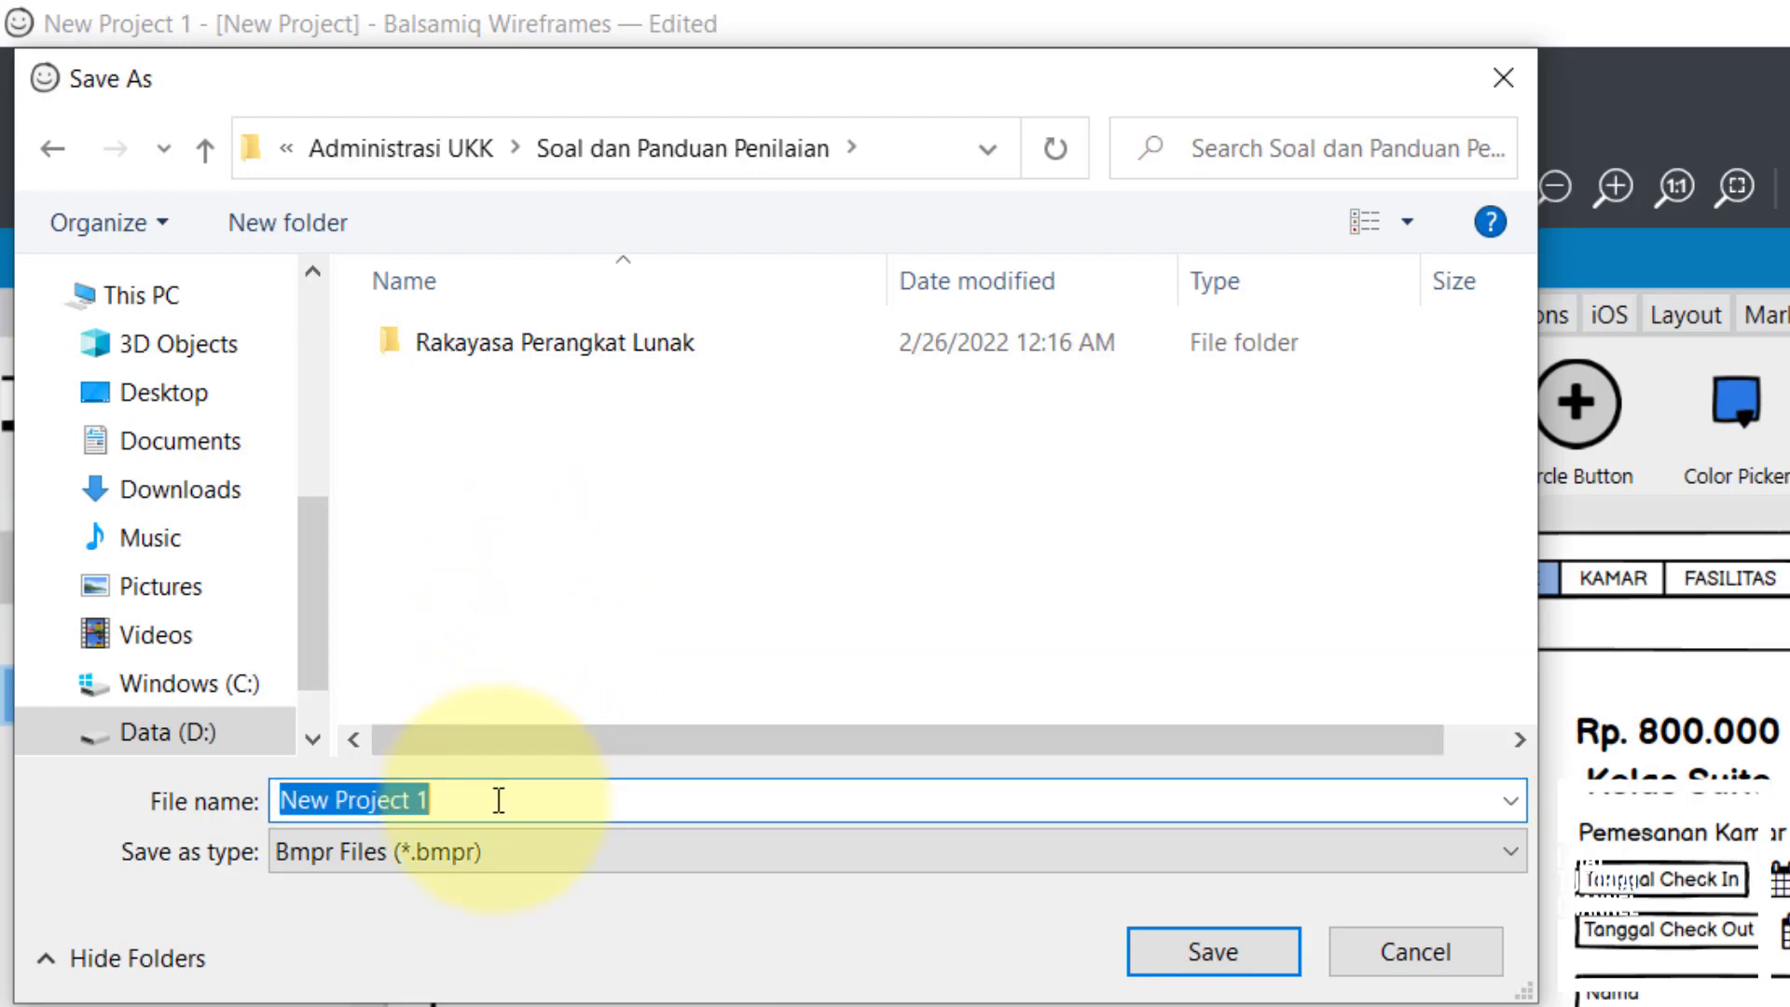
{"action": "type", "text": "Contoh Mockup"}
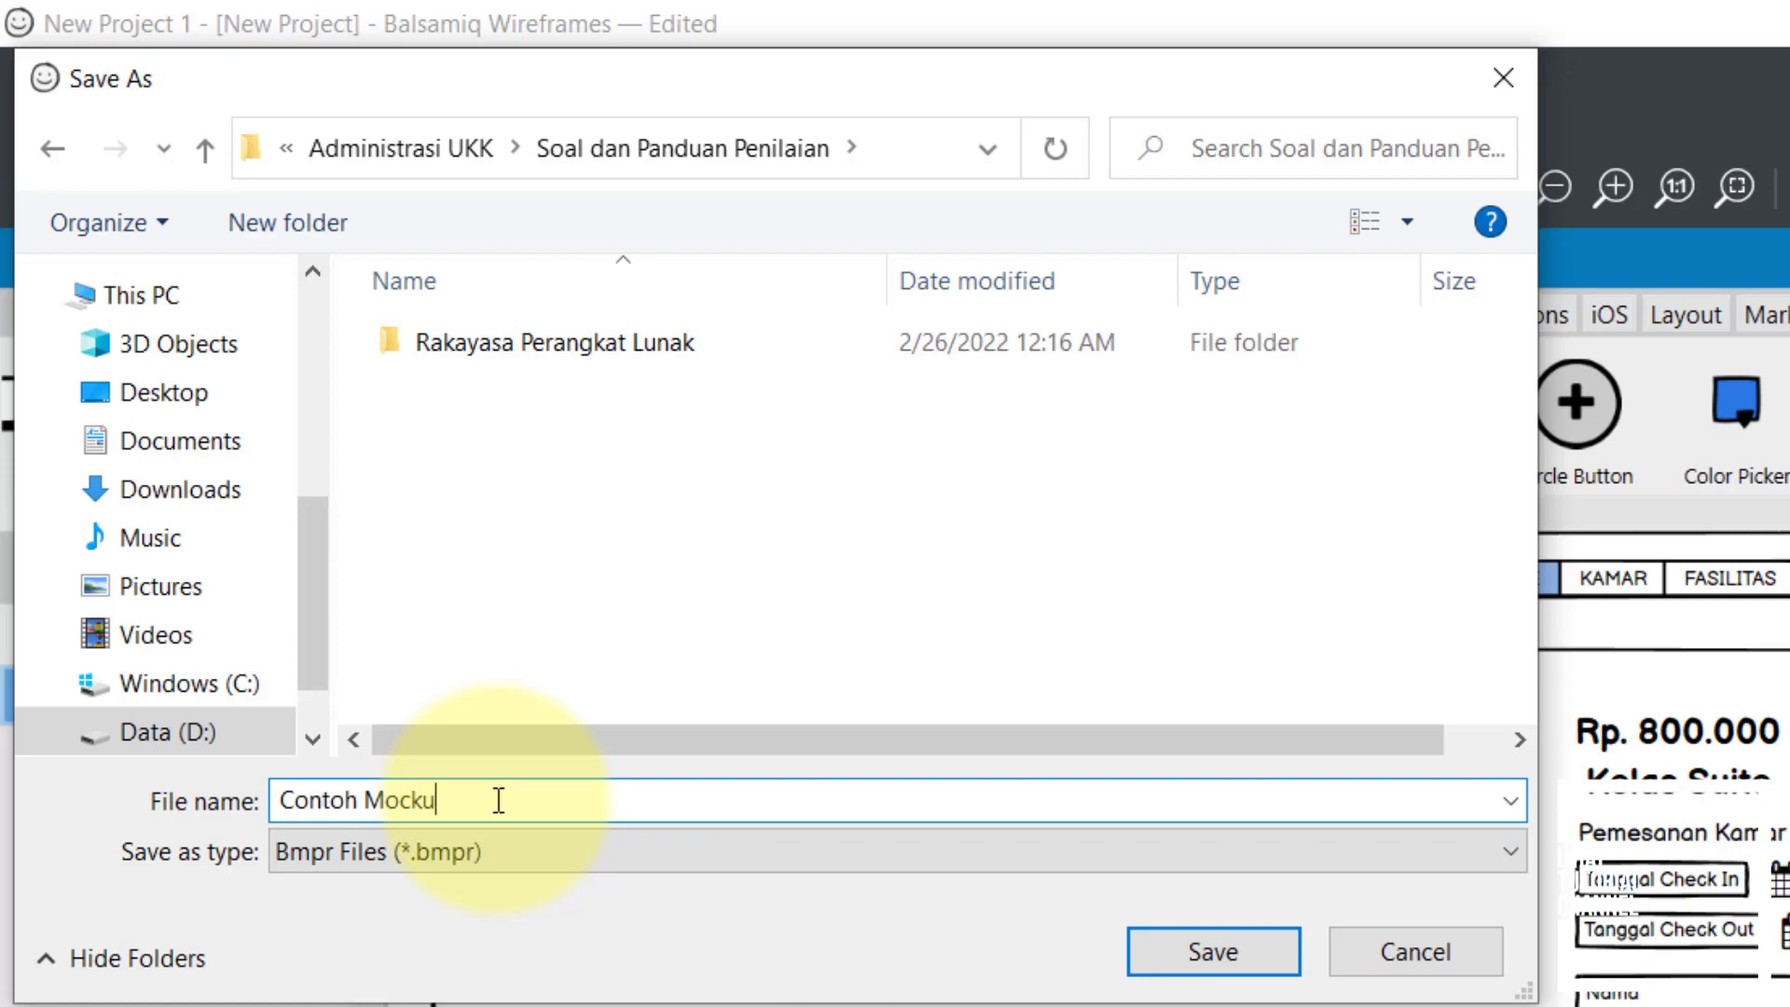
{"action": "left_click", "coordinate": [1171, 960]}
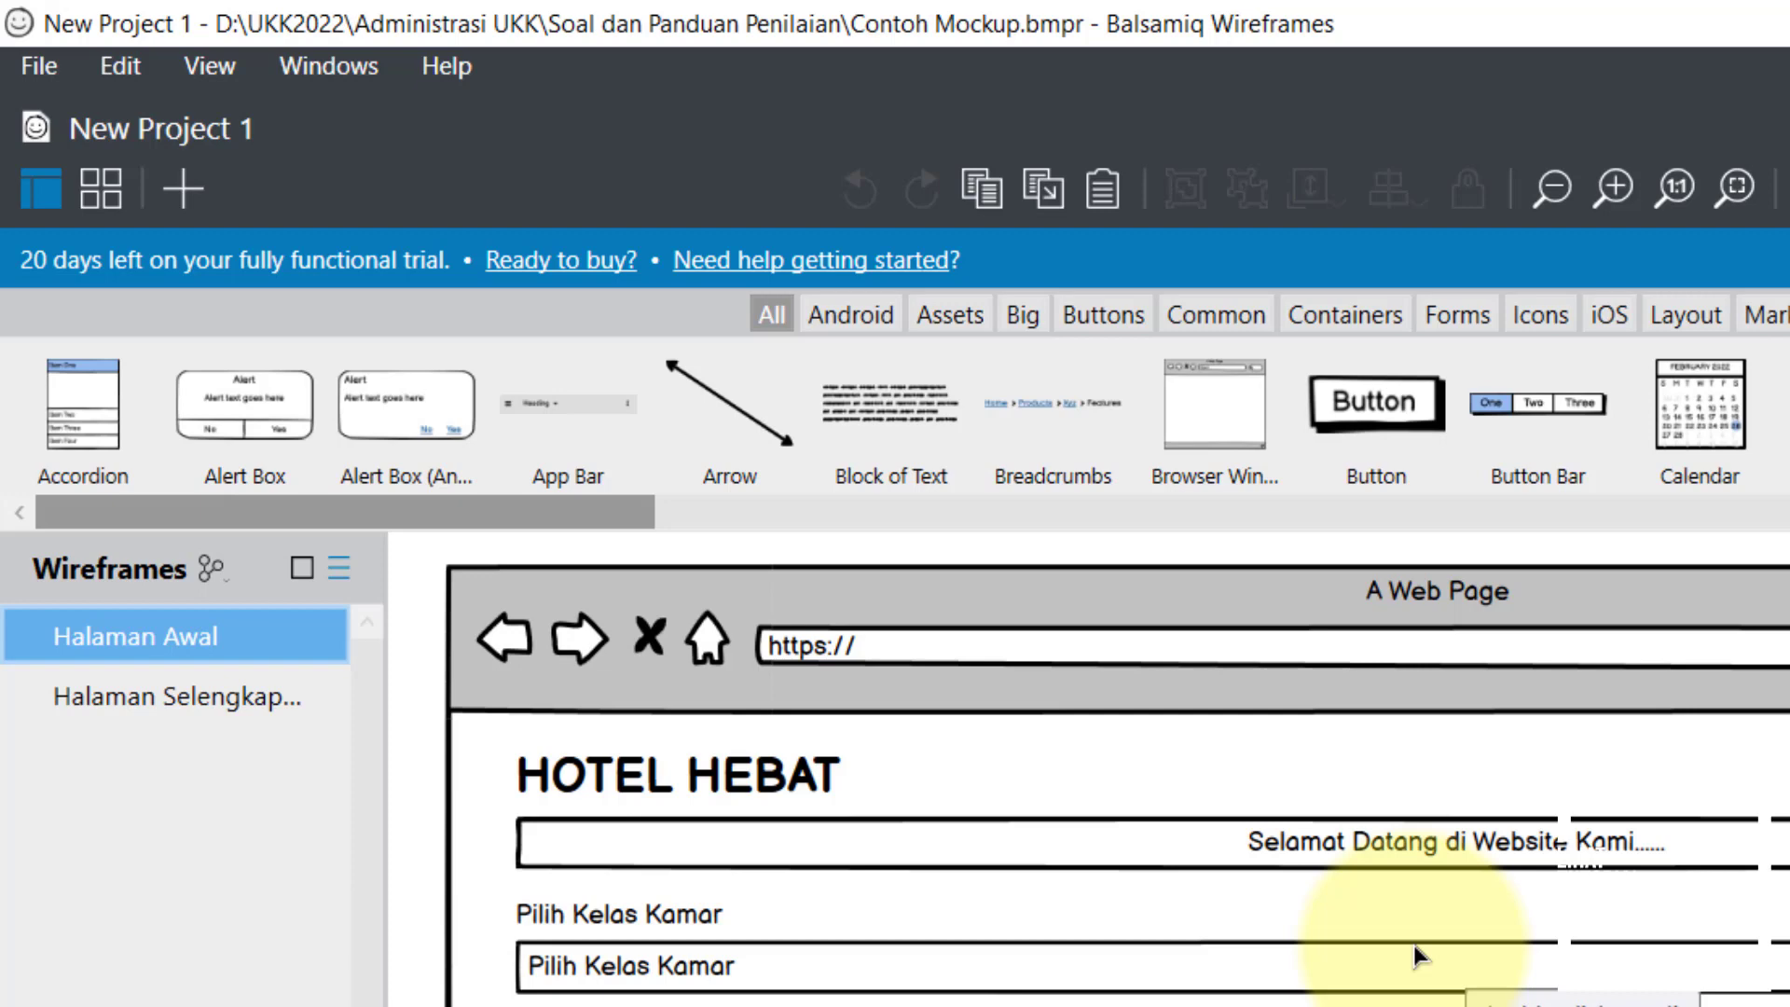
Step: Export all wireframes as images with a transparent background to a zip file named Hasil Mockup
{"action": "left_click", "coordinate": [39, 67]}
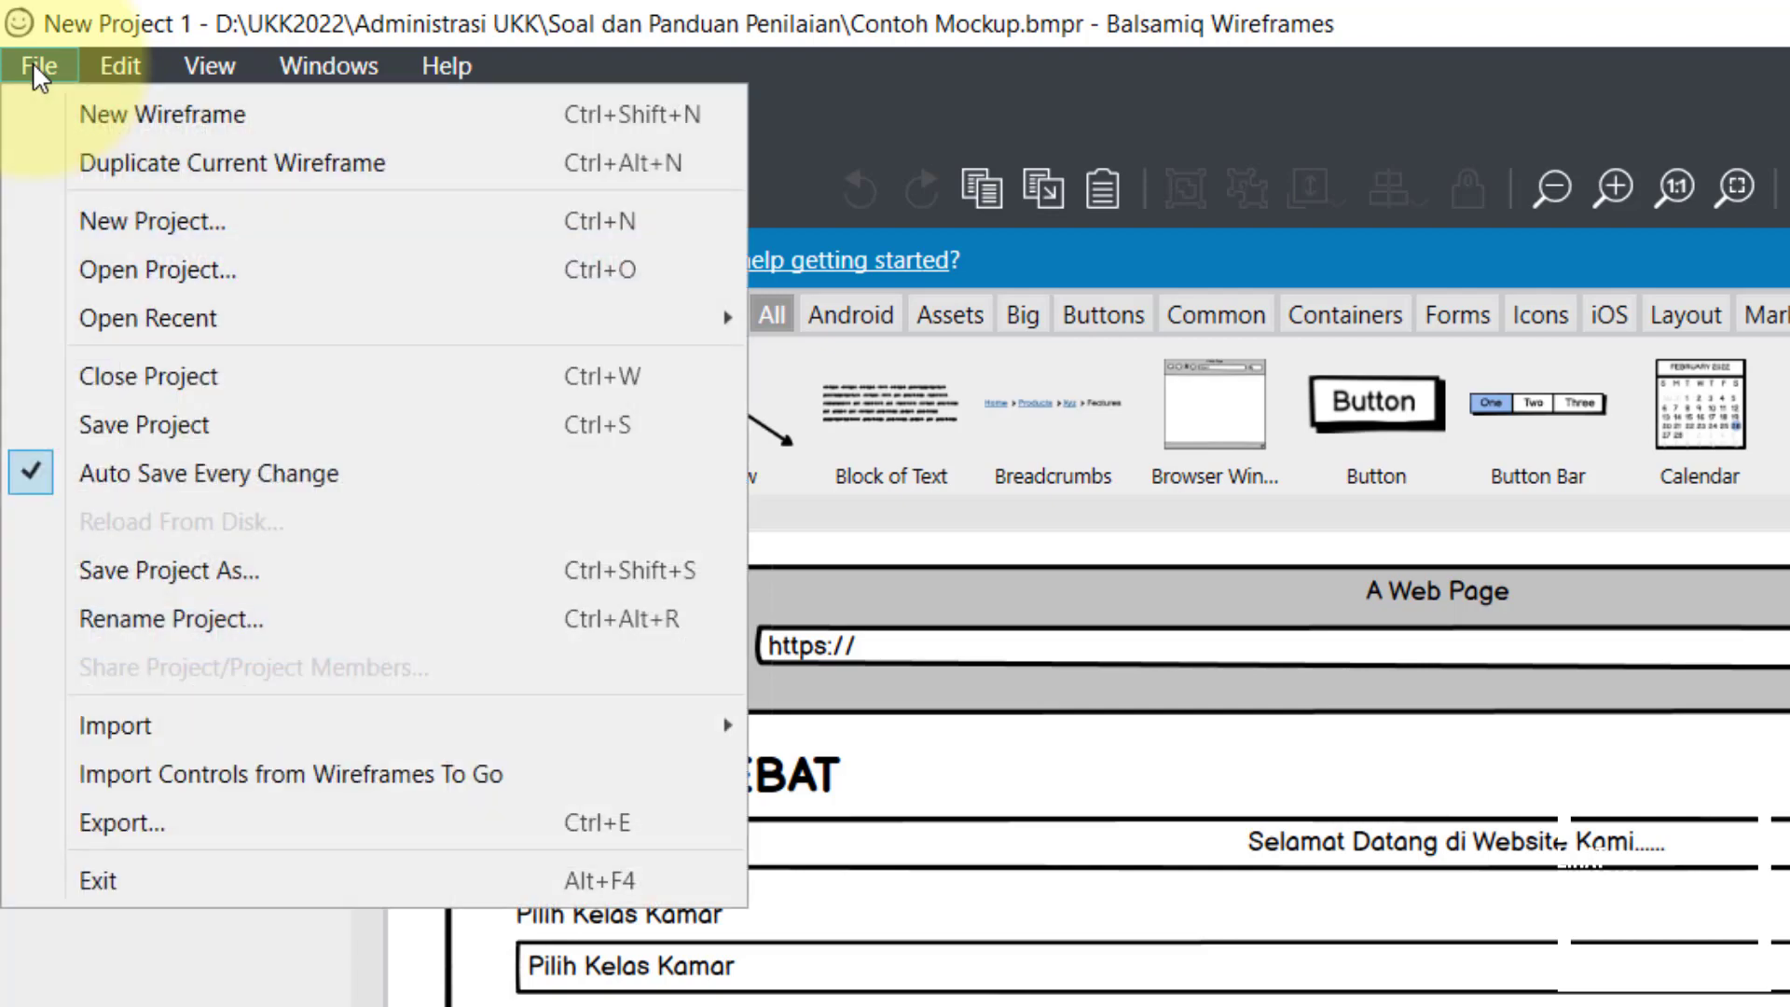
{"action": "left_click", "coordinate": [132, 825]}
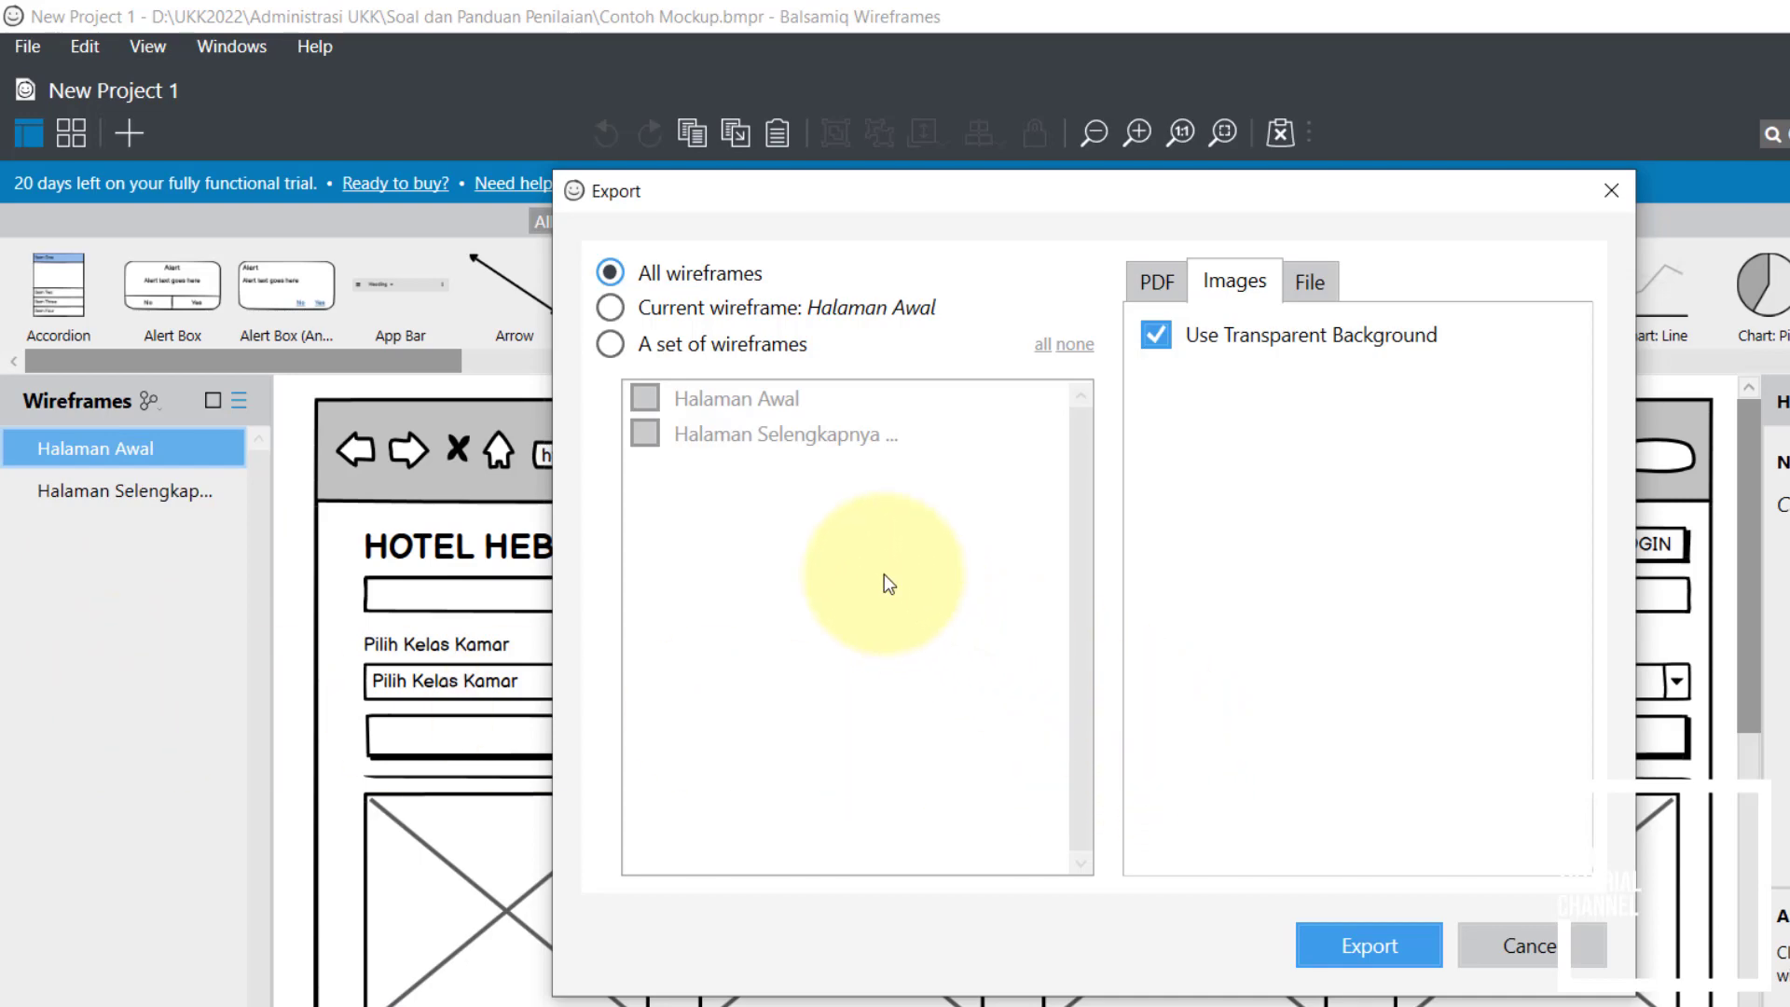
{"action": "left_click", "coordinate": [1154, 290]}
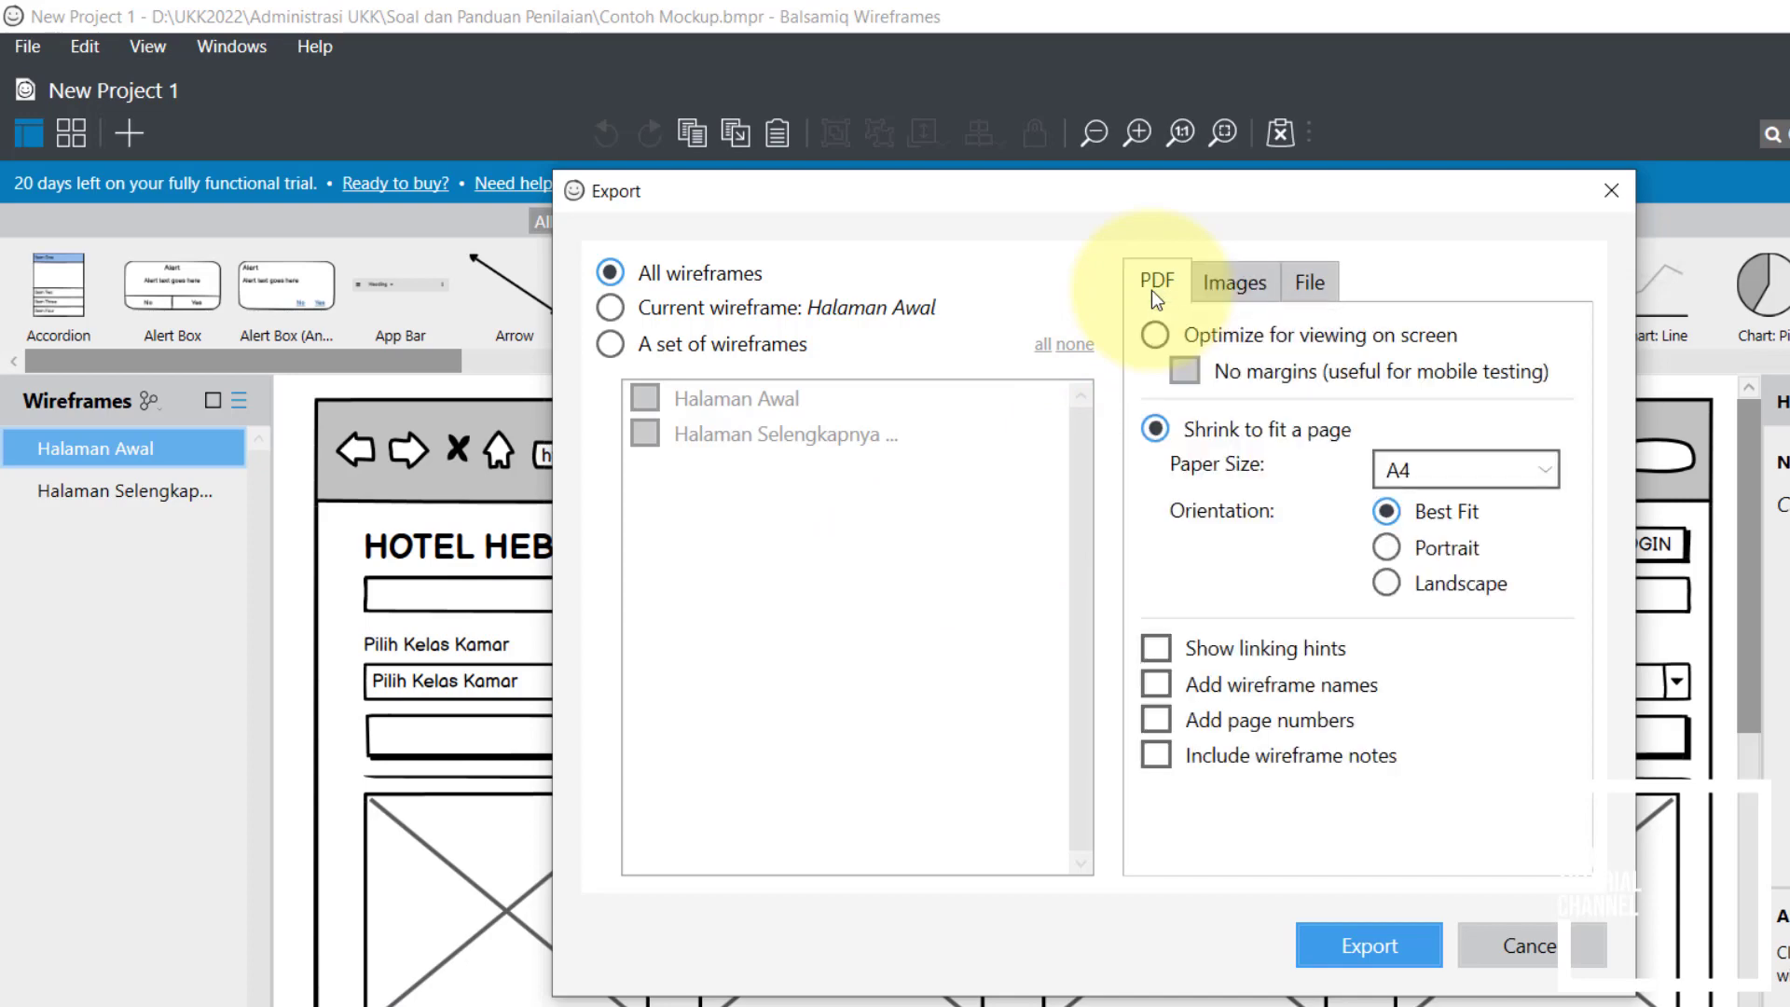
{"action": "left_click", "coordinate": [1226, 289]}
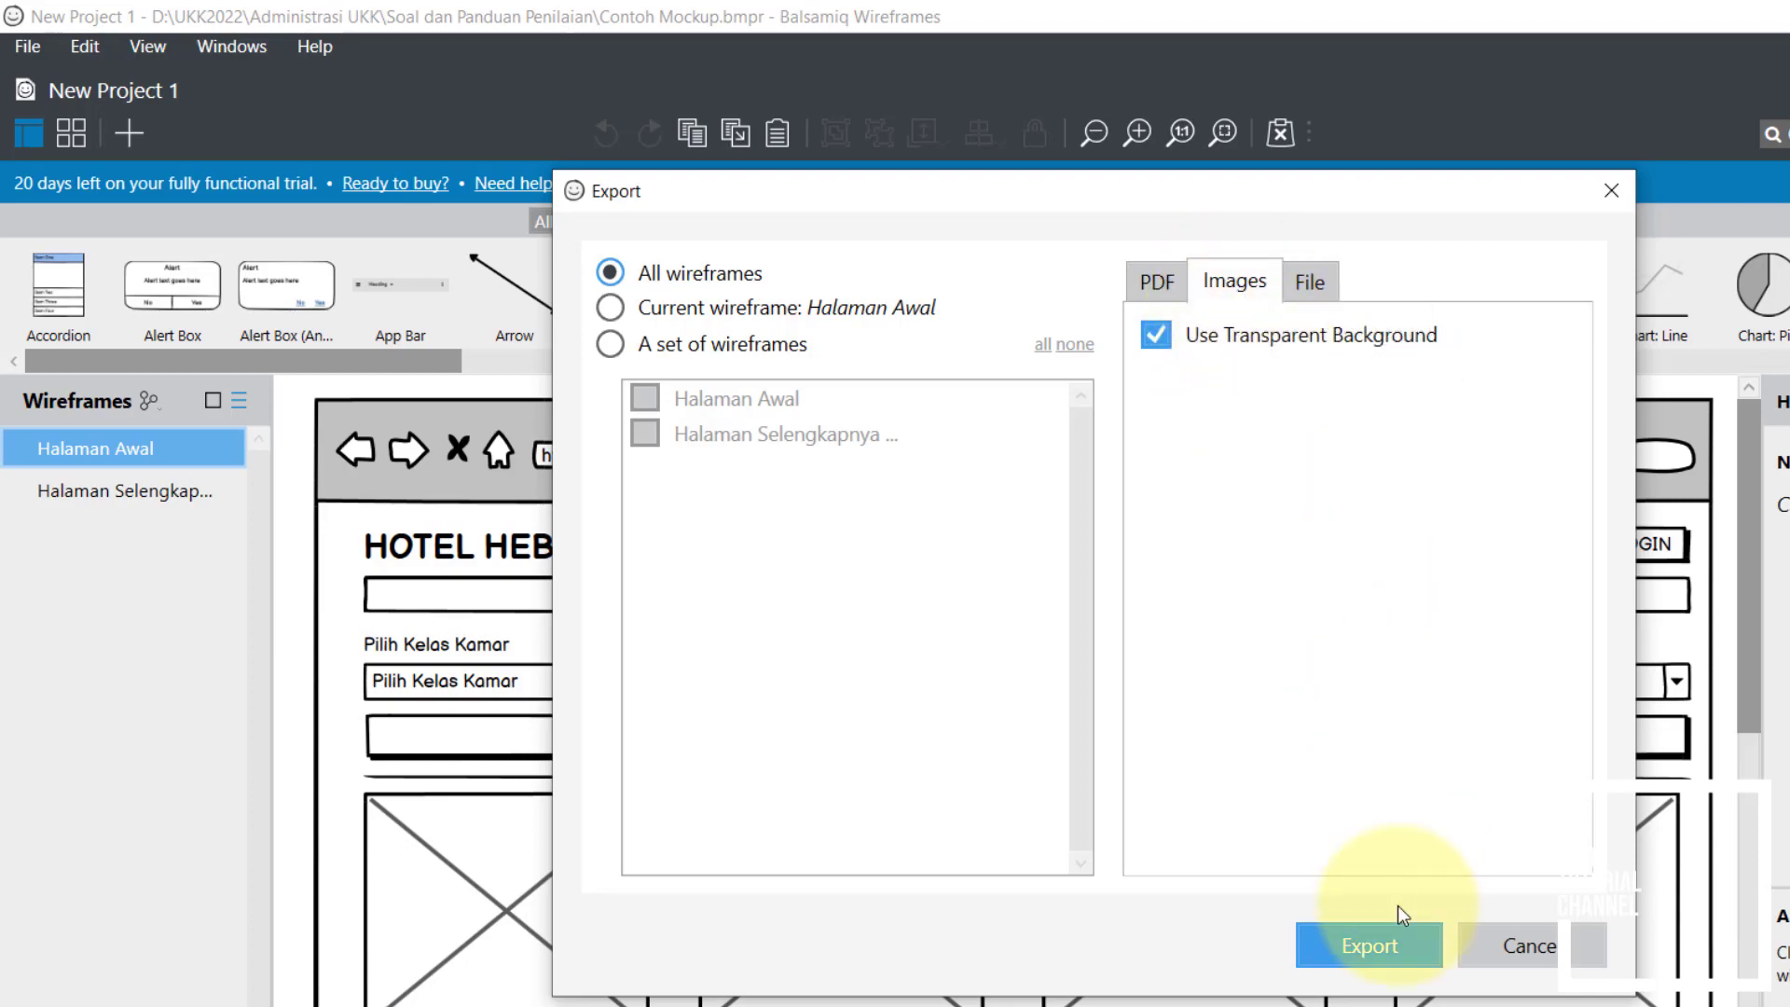
{"action": "left_click", "coordinate": [1367, 955]}
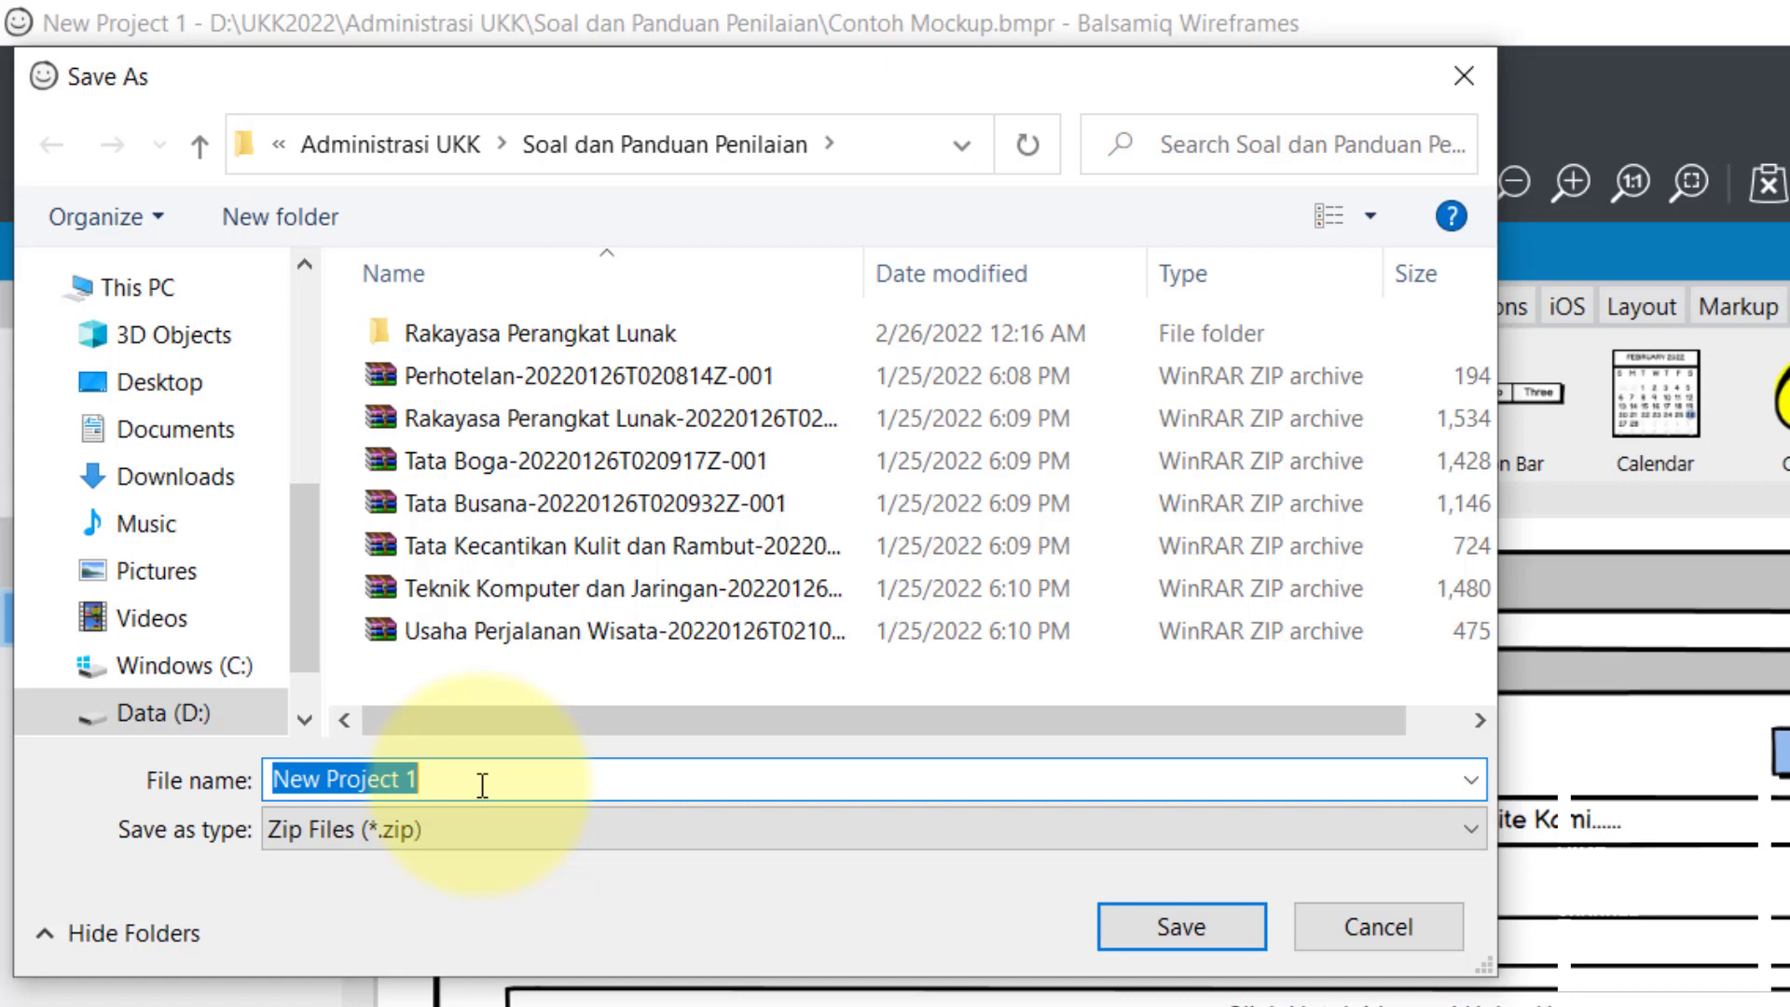
{"action": "type", "text": "Hasil Mockup"}
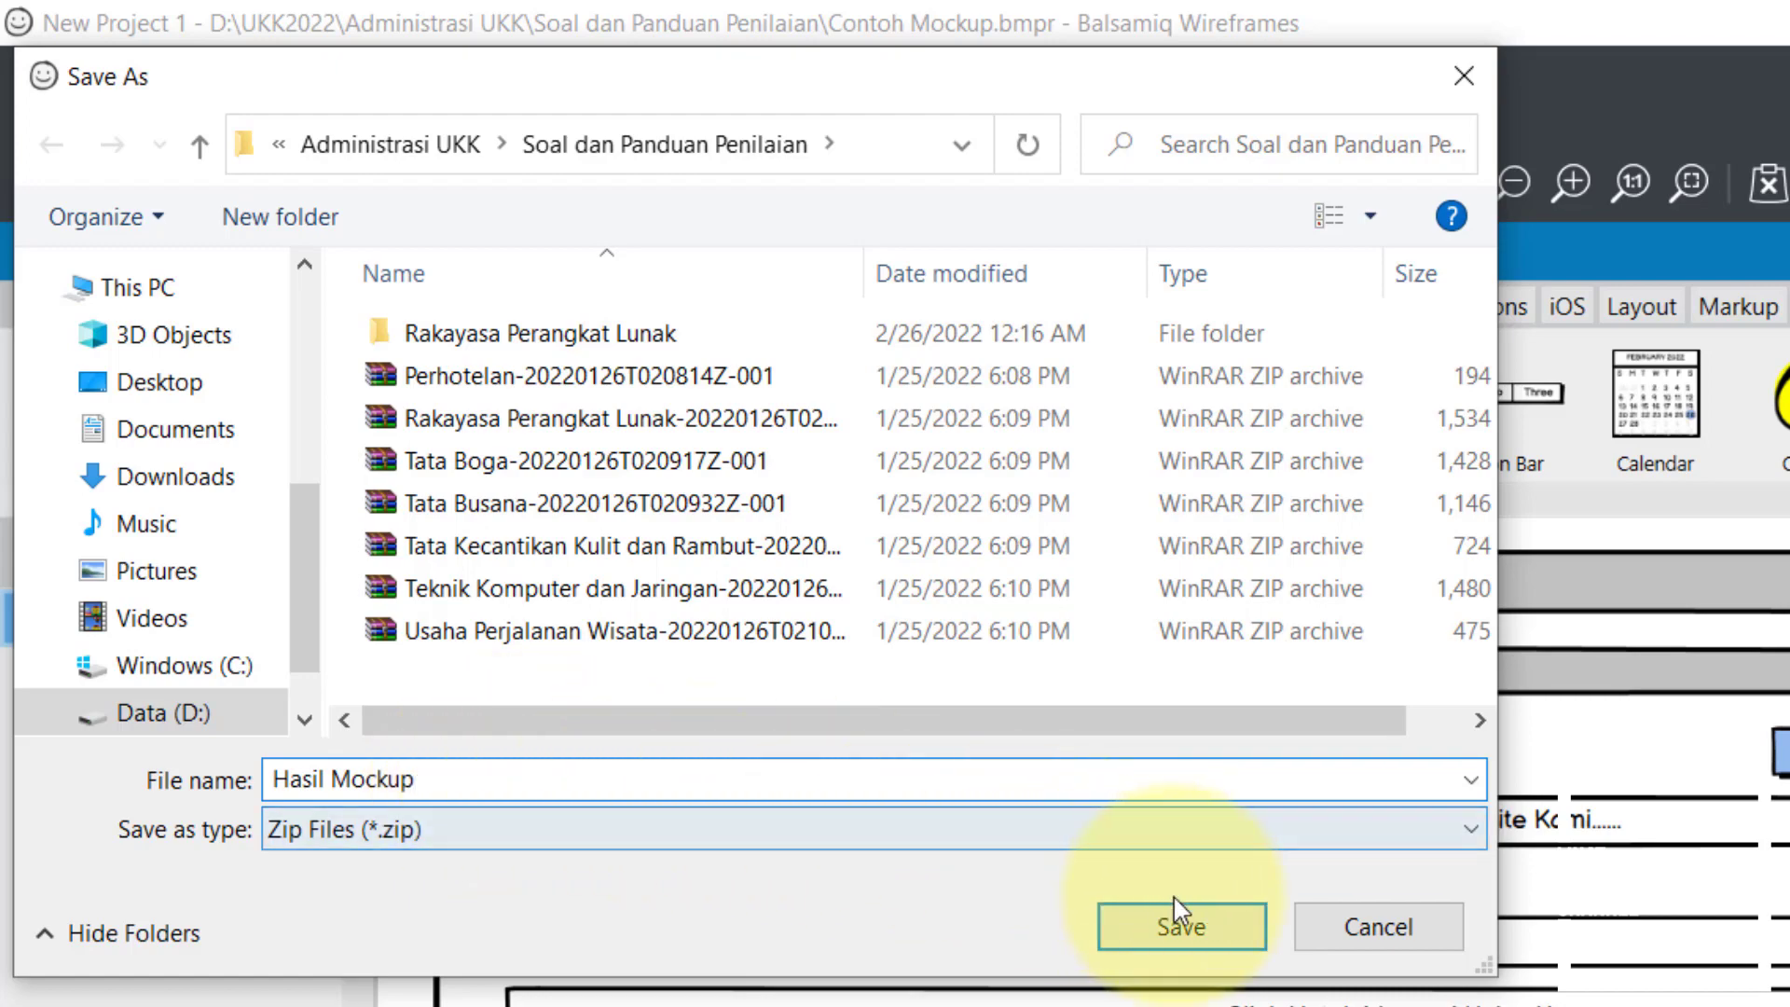
{"action": "left_click", "coordinate": [1181, 926]}
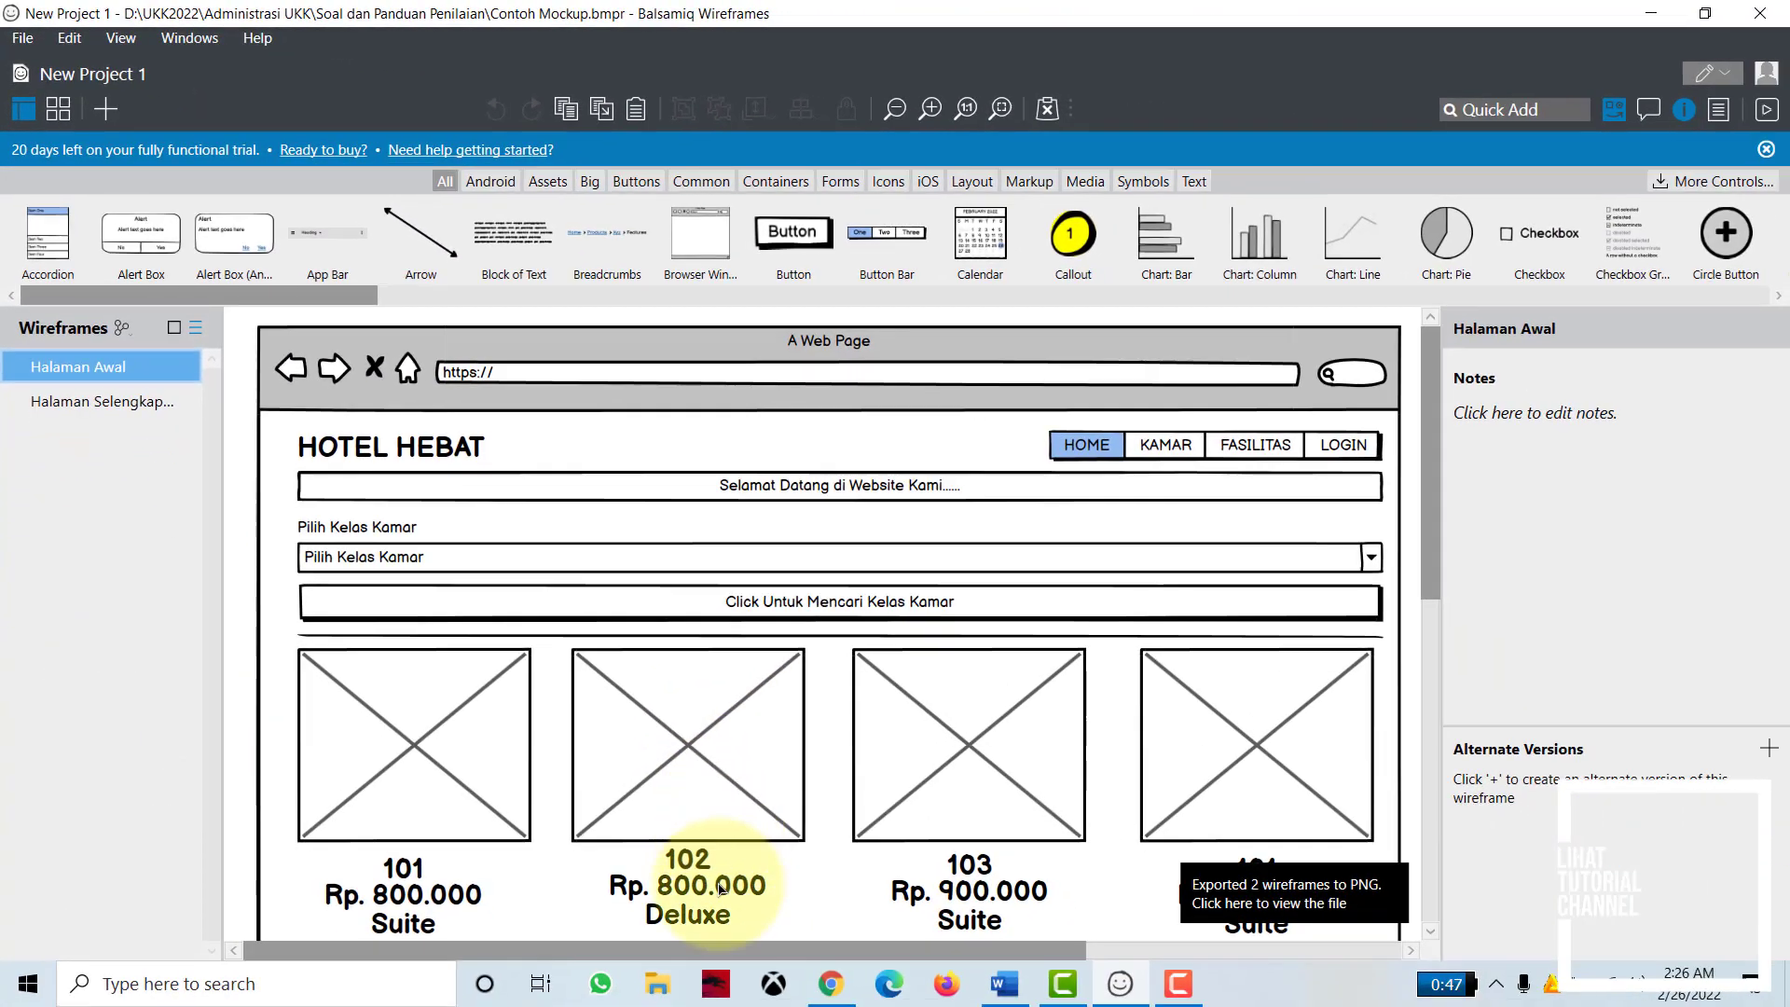
Step: Switch to File Explorer and extract the Hasil Mockup archive into the Soal dan Panduan Penilaian folder
{"action": "left_click", "coordinate": [658, 981]}
{"action": "left_click", "coordinate": [330, 205]}
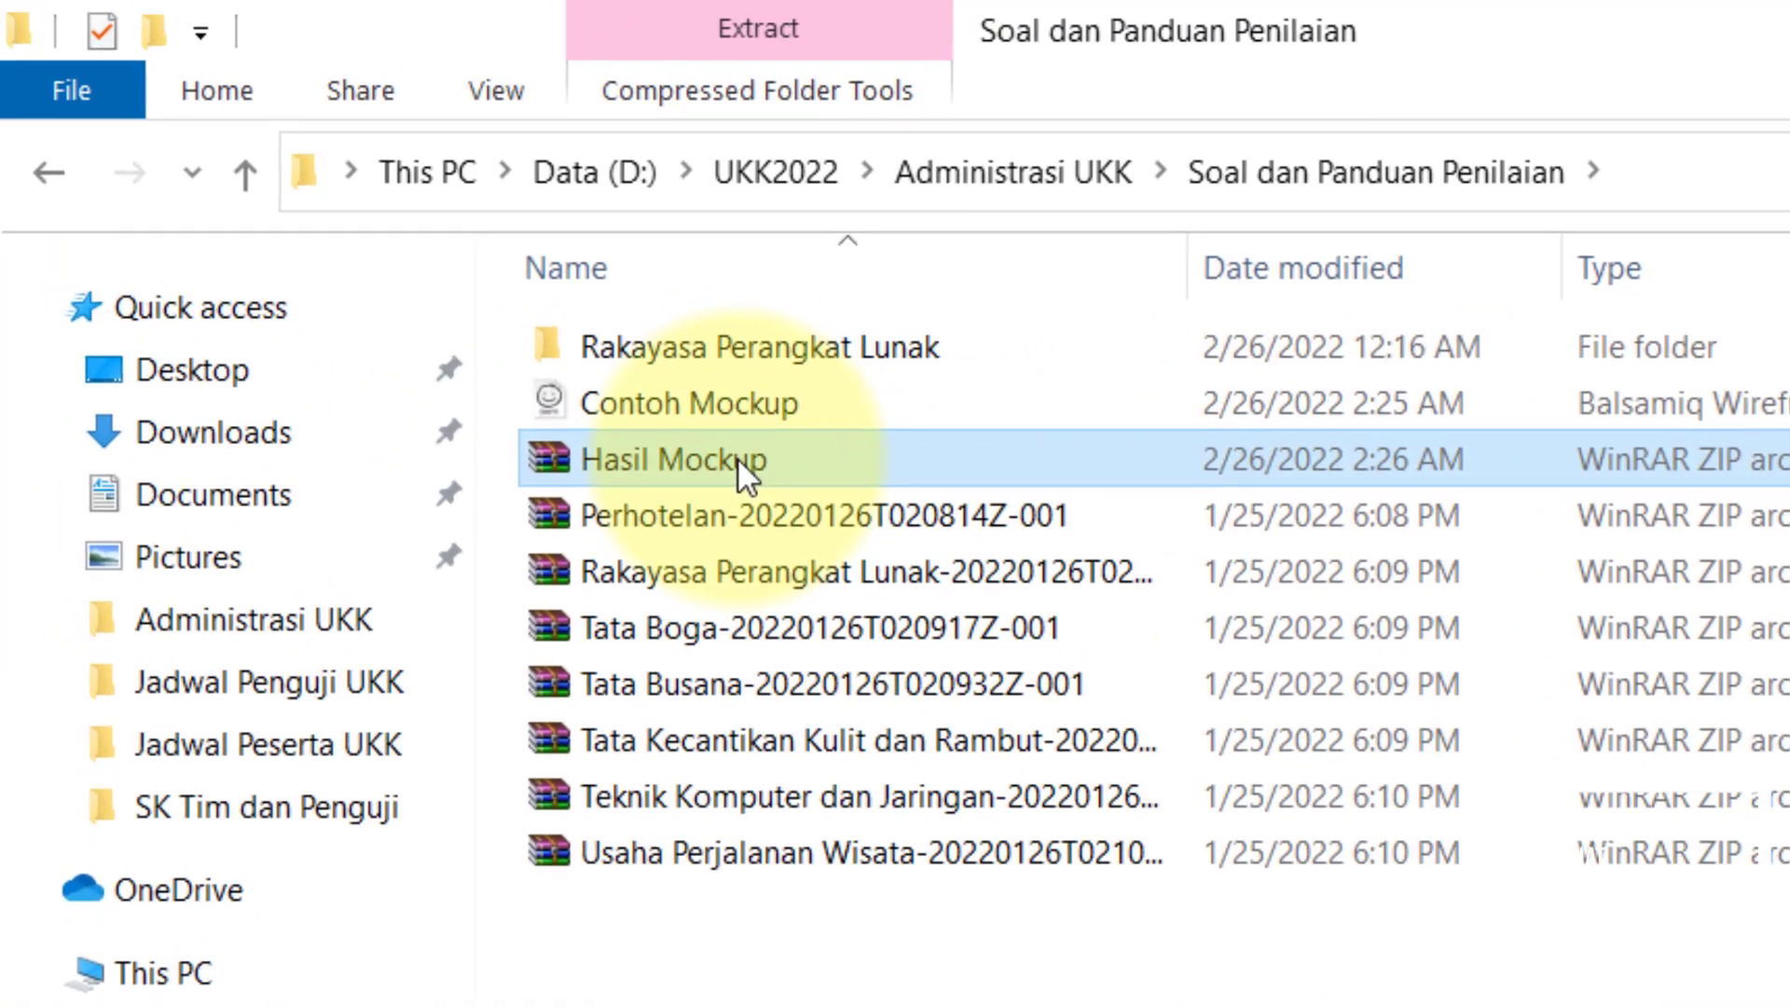
{"action": "right_click", "coordinate": [330, 205]}
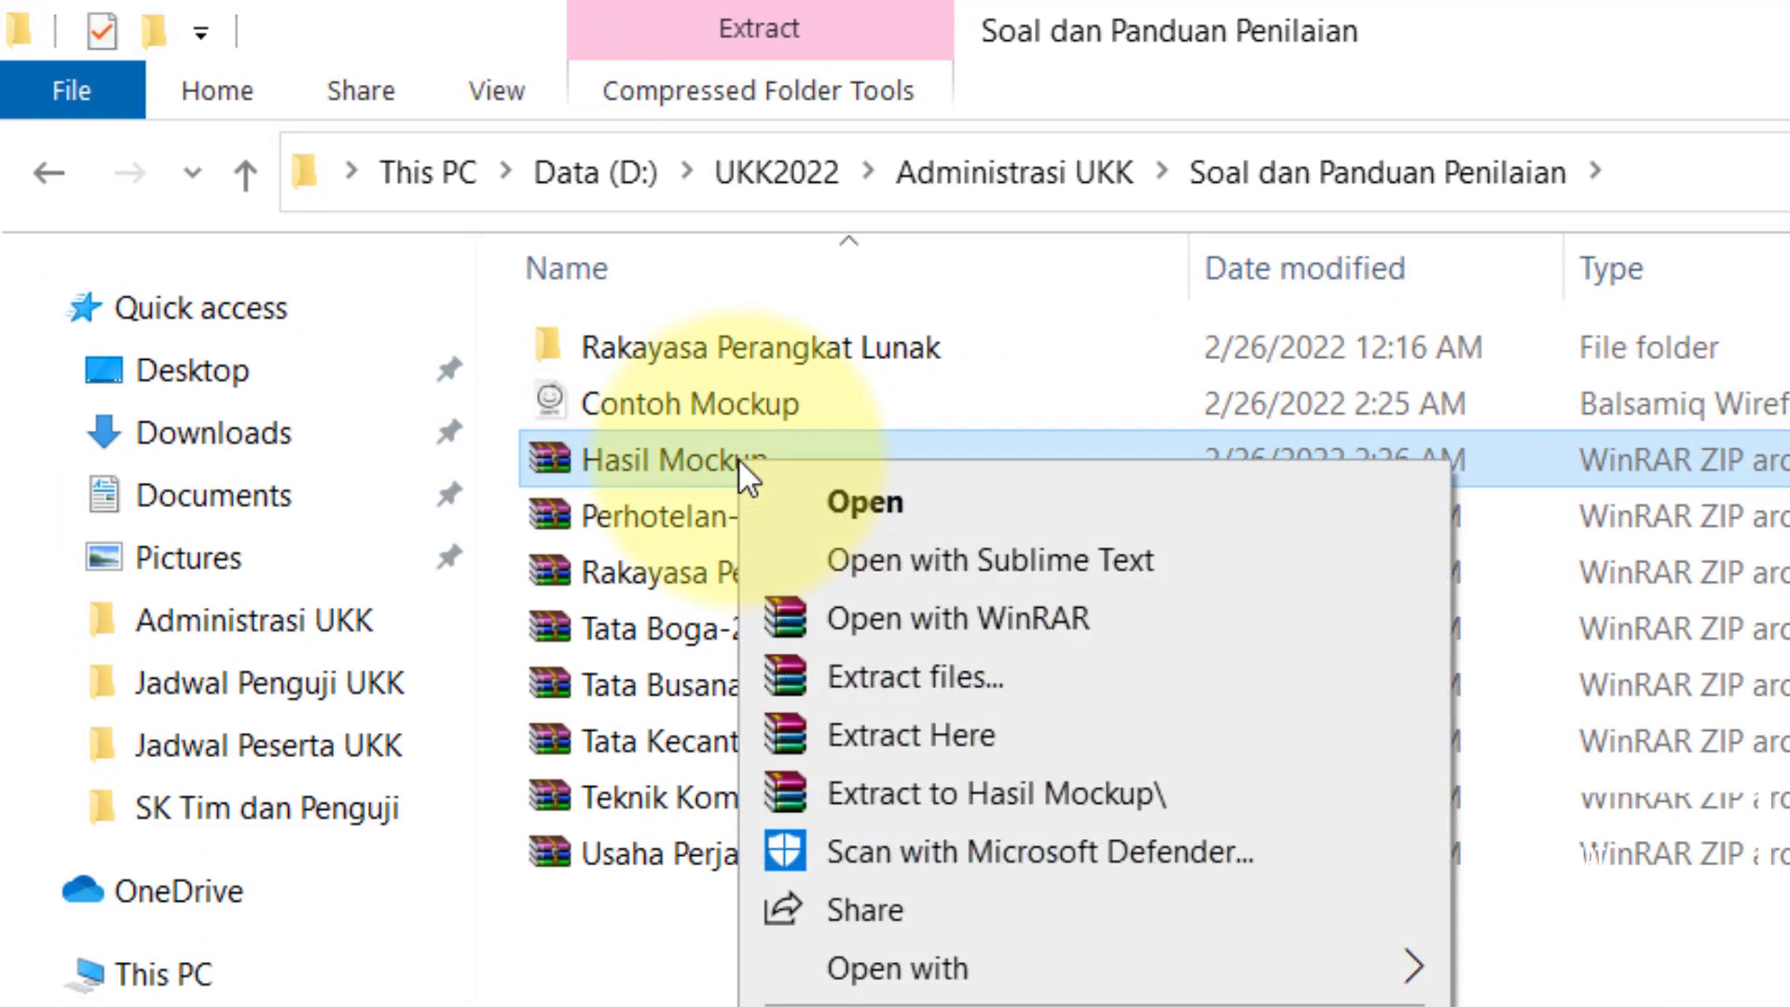
{"action": "left_click", "coordinate": [919, 737]}
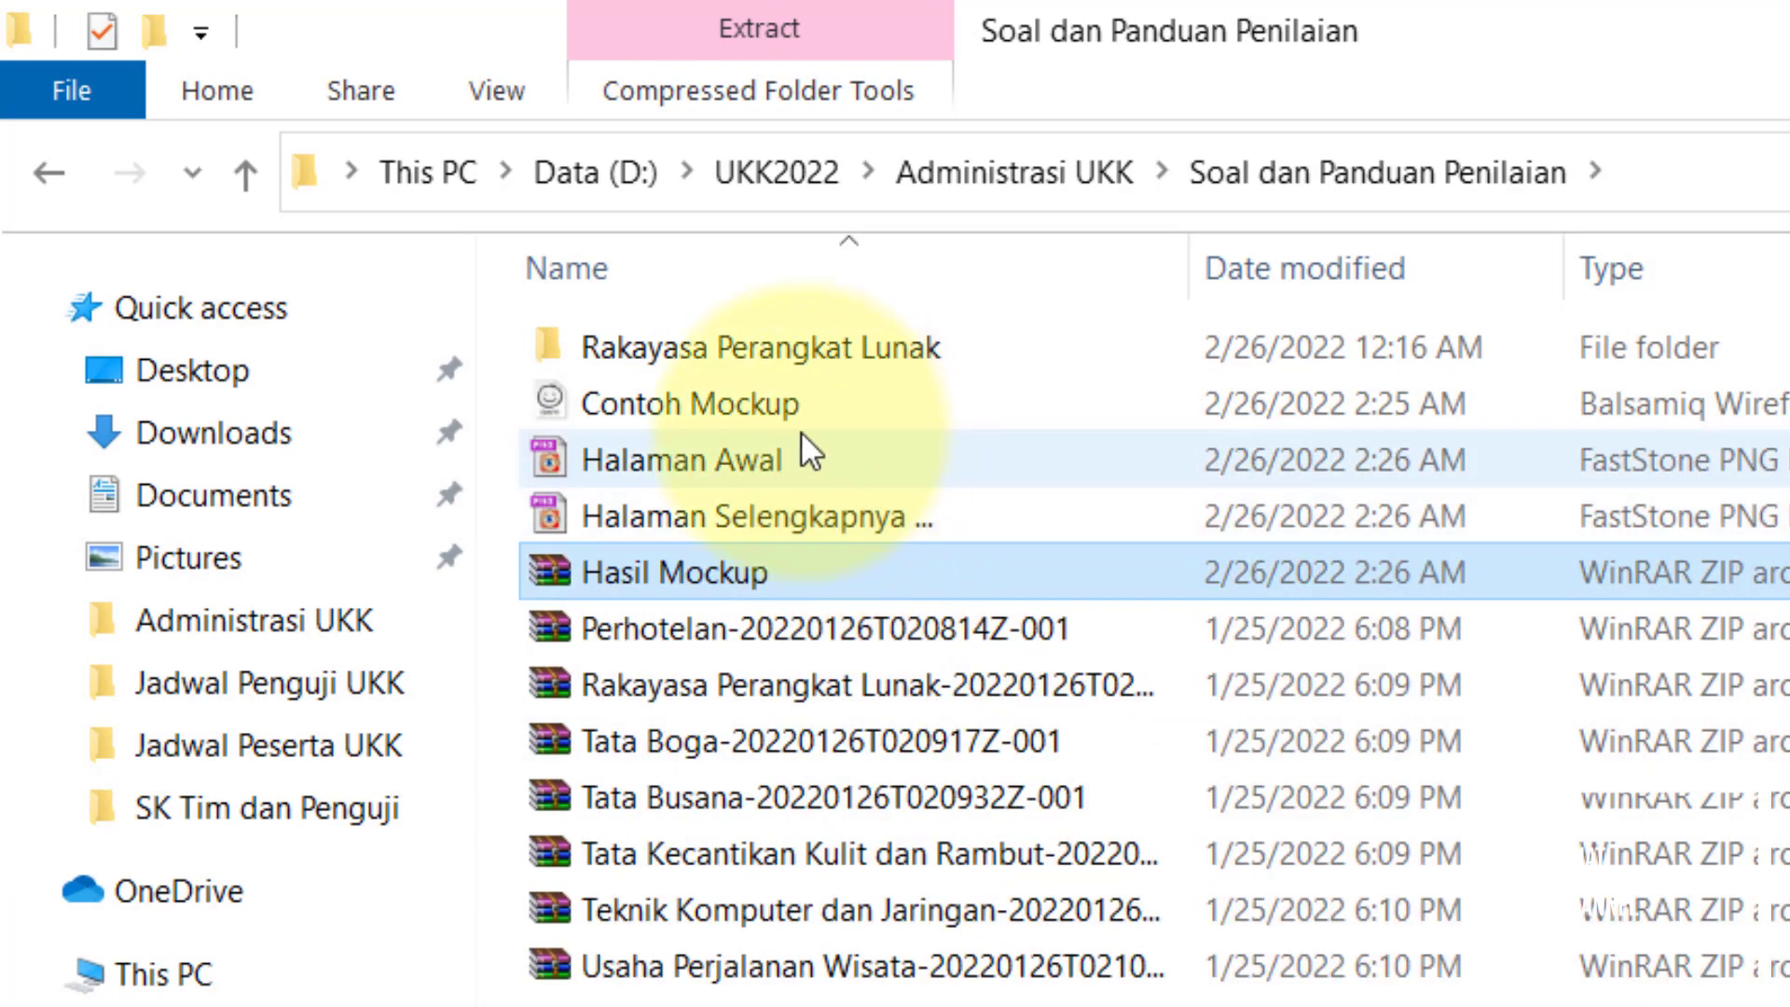
Step: View the extracted Halaman Awal and Halaman Selengkapnya images full screen, and exit the image viewer
{"action": "double_click", "coordinate": [803, 453]}
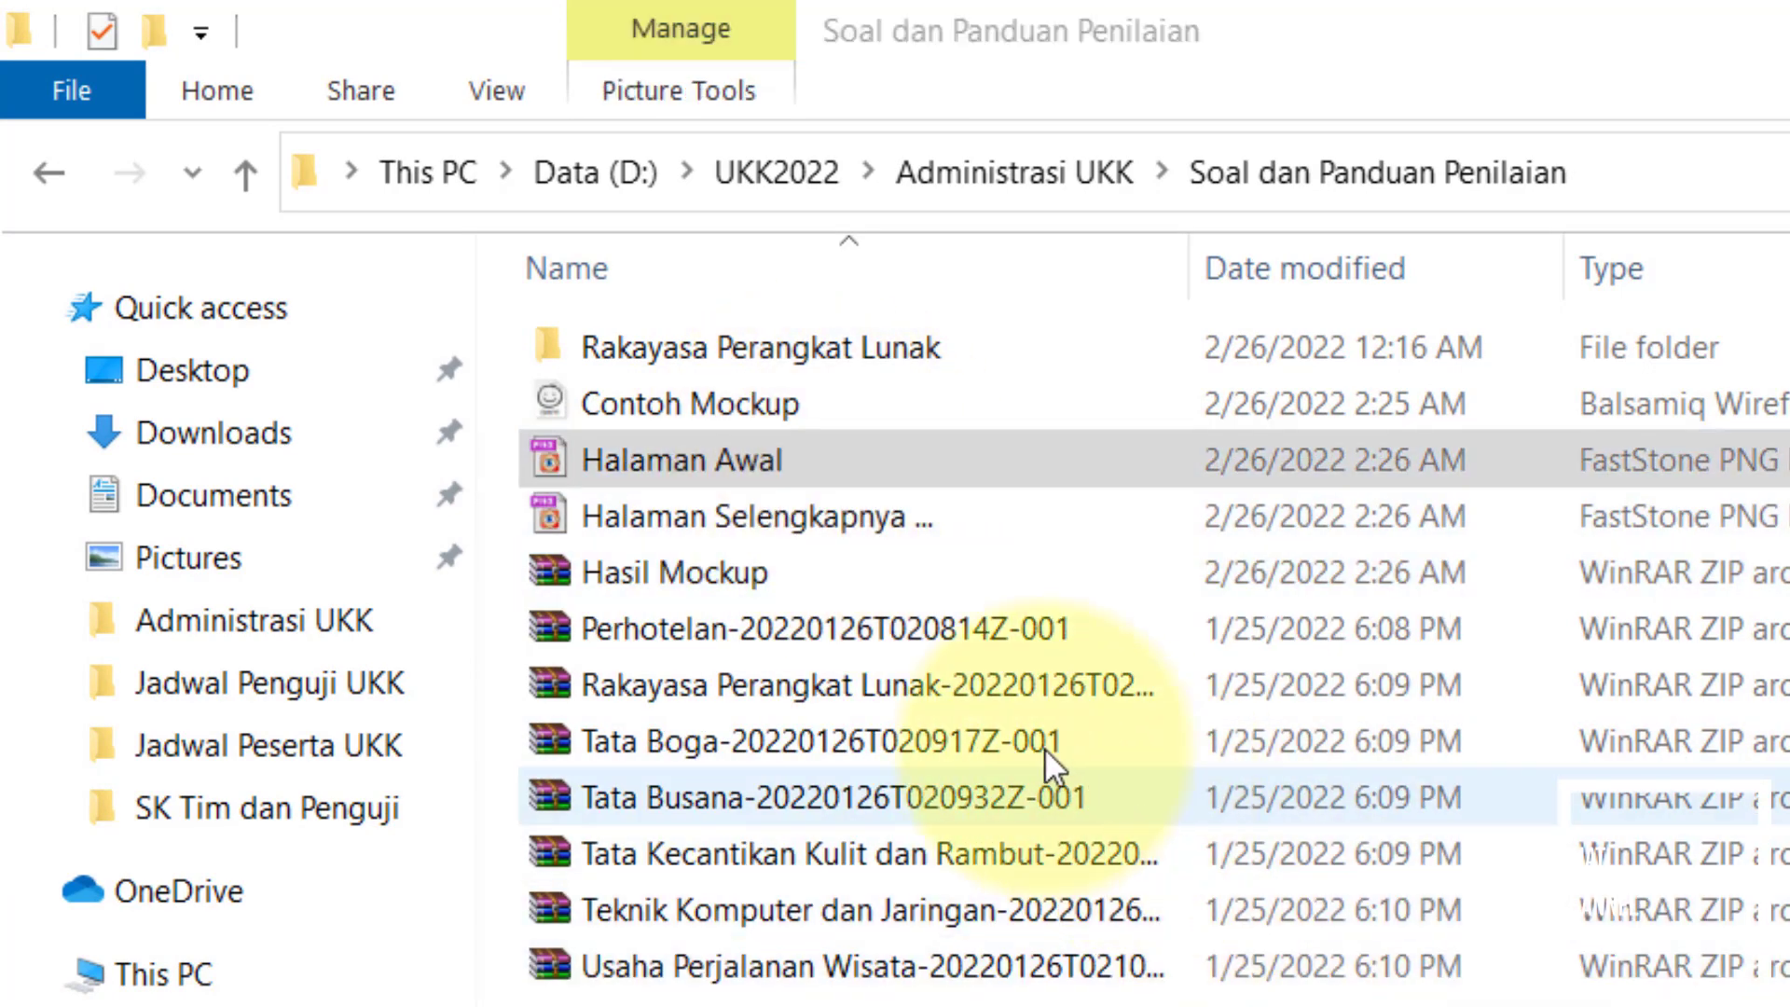
{"action": "left_click", "coordinate": [709, 461]}
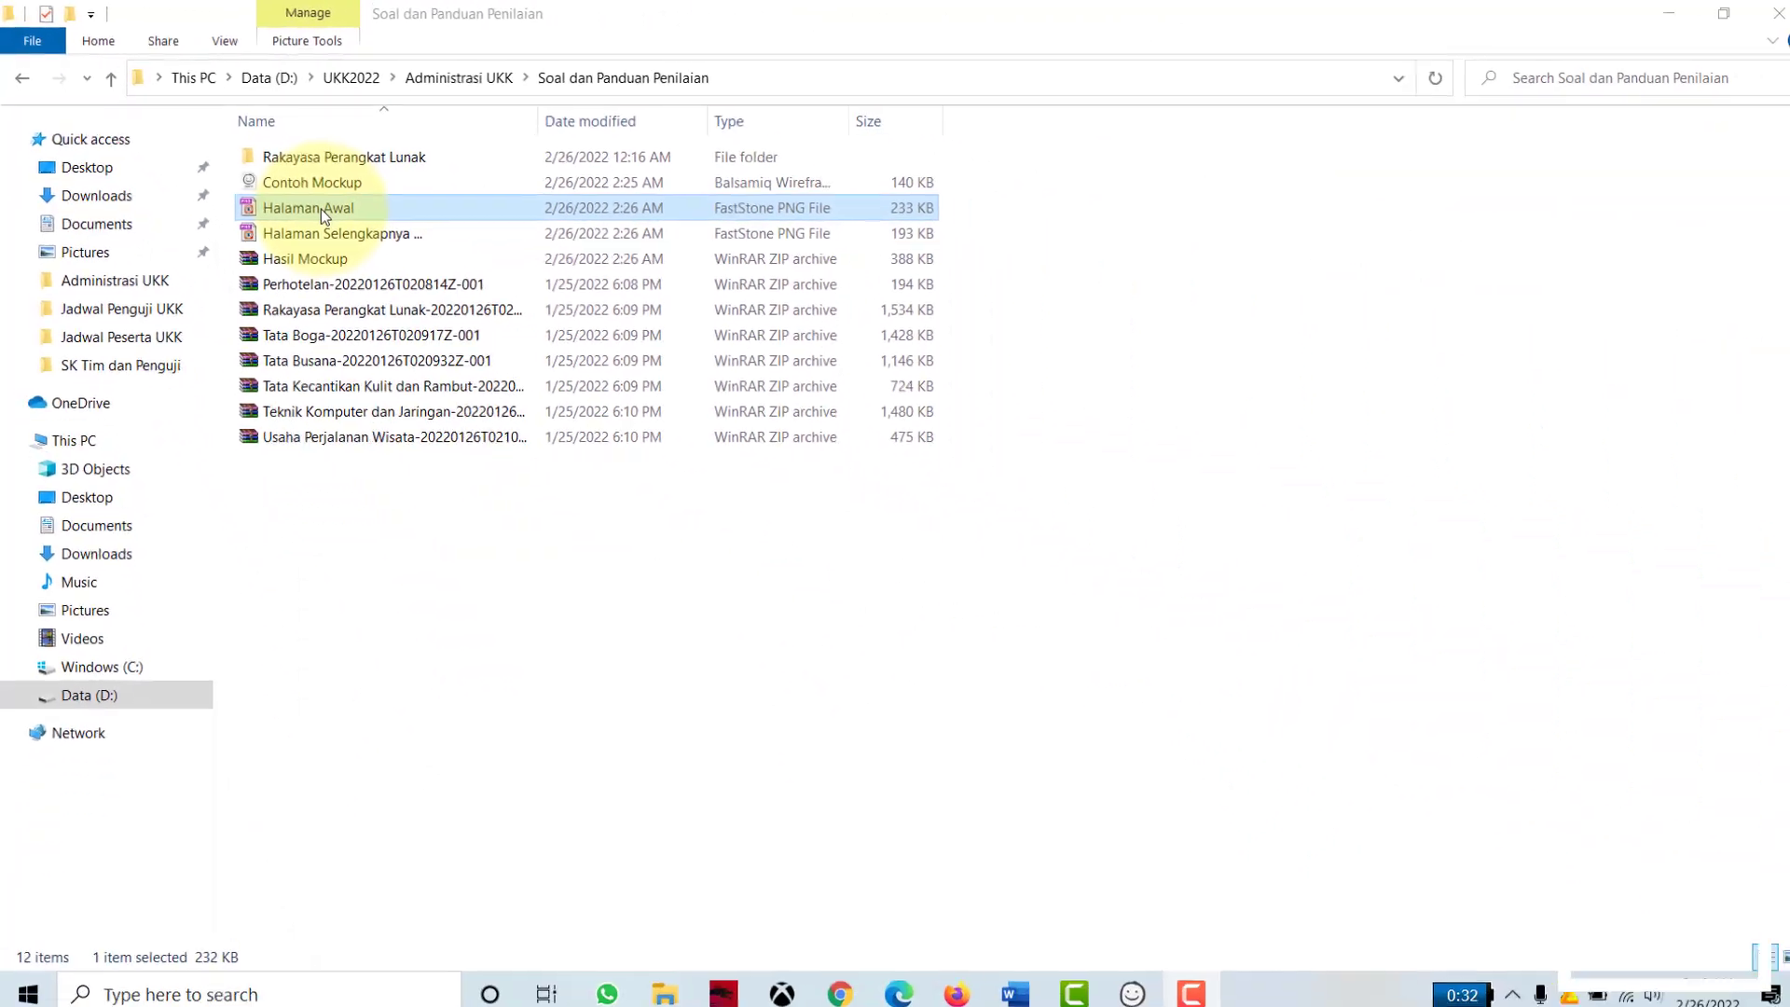
{"action": "double_click", "coordinate": [317, 205]}
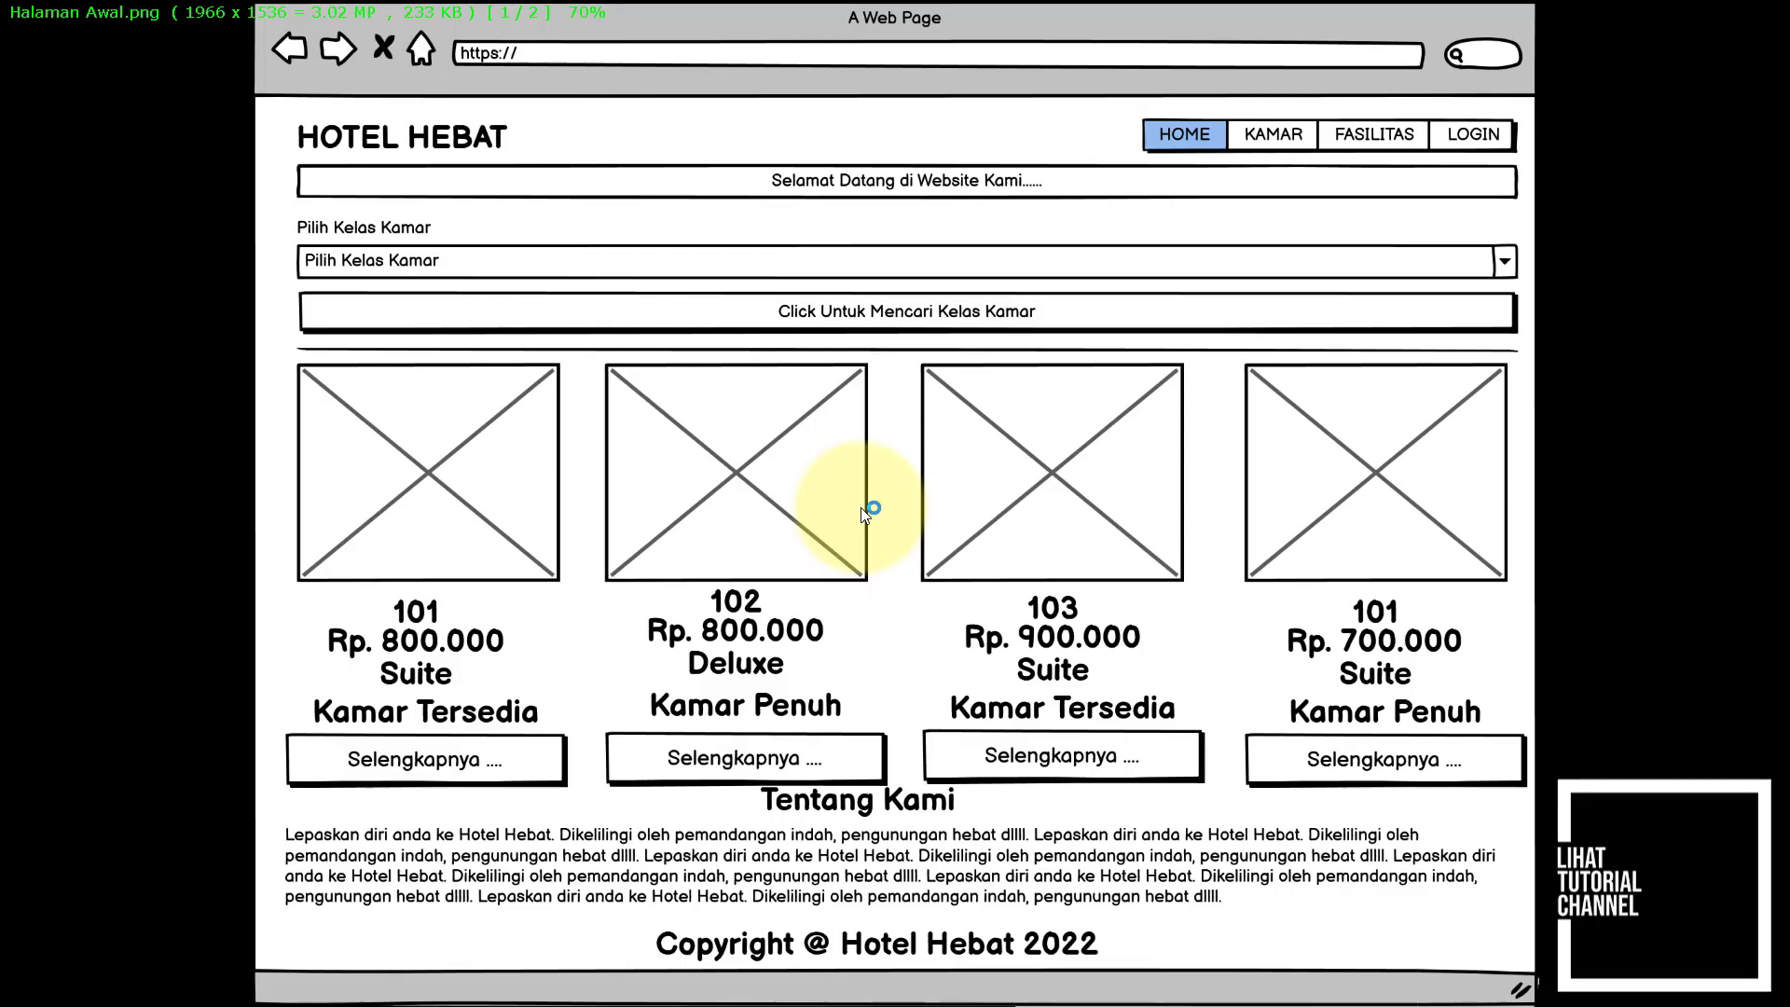
{"action": "scroll", "coordinate": [862, 509], "scroll_direction": "down", "scroll_amount": 1}
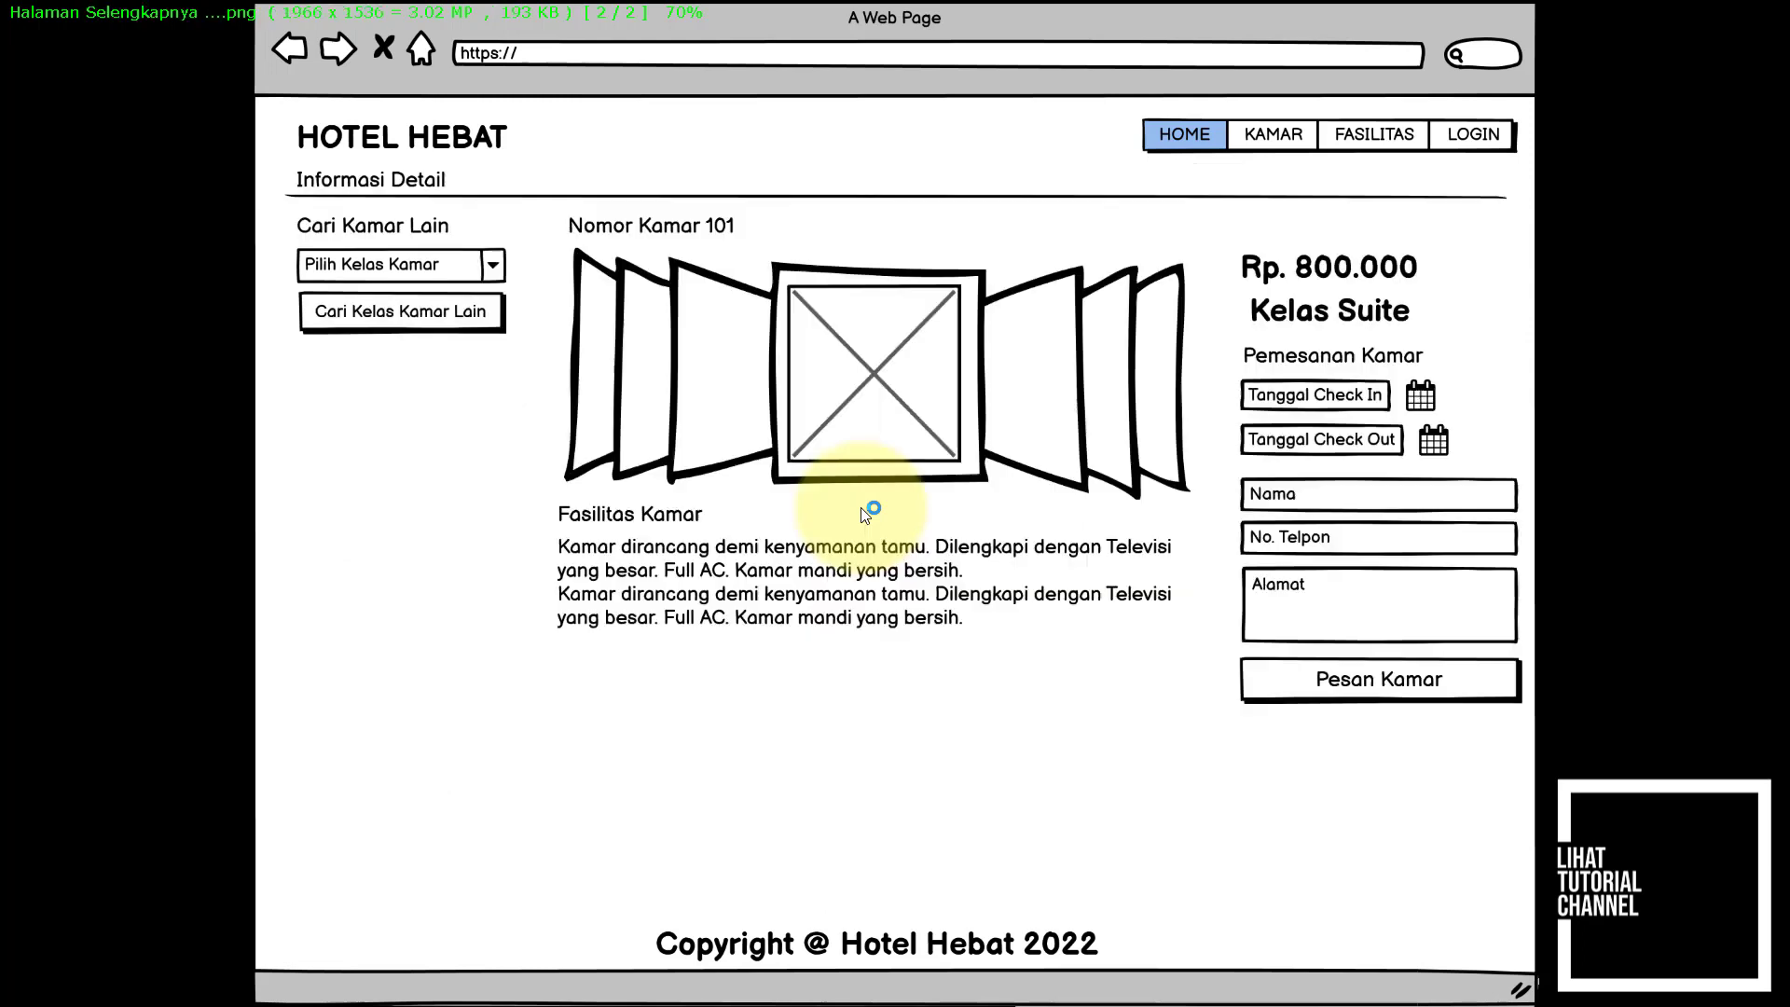
{"action": "scroll", "coordinate": [862, 509], "scroll_direction": "up", "scroll_amount": 1}
{"action": "scroll", "coordinate": [863, 509], "scroll_direction": "down", "scroll_amount": 1}
{"action": "scroll", "coordinate": [862, 508], "scroll_direction": "up", "scroll_amount": 1}
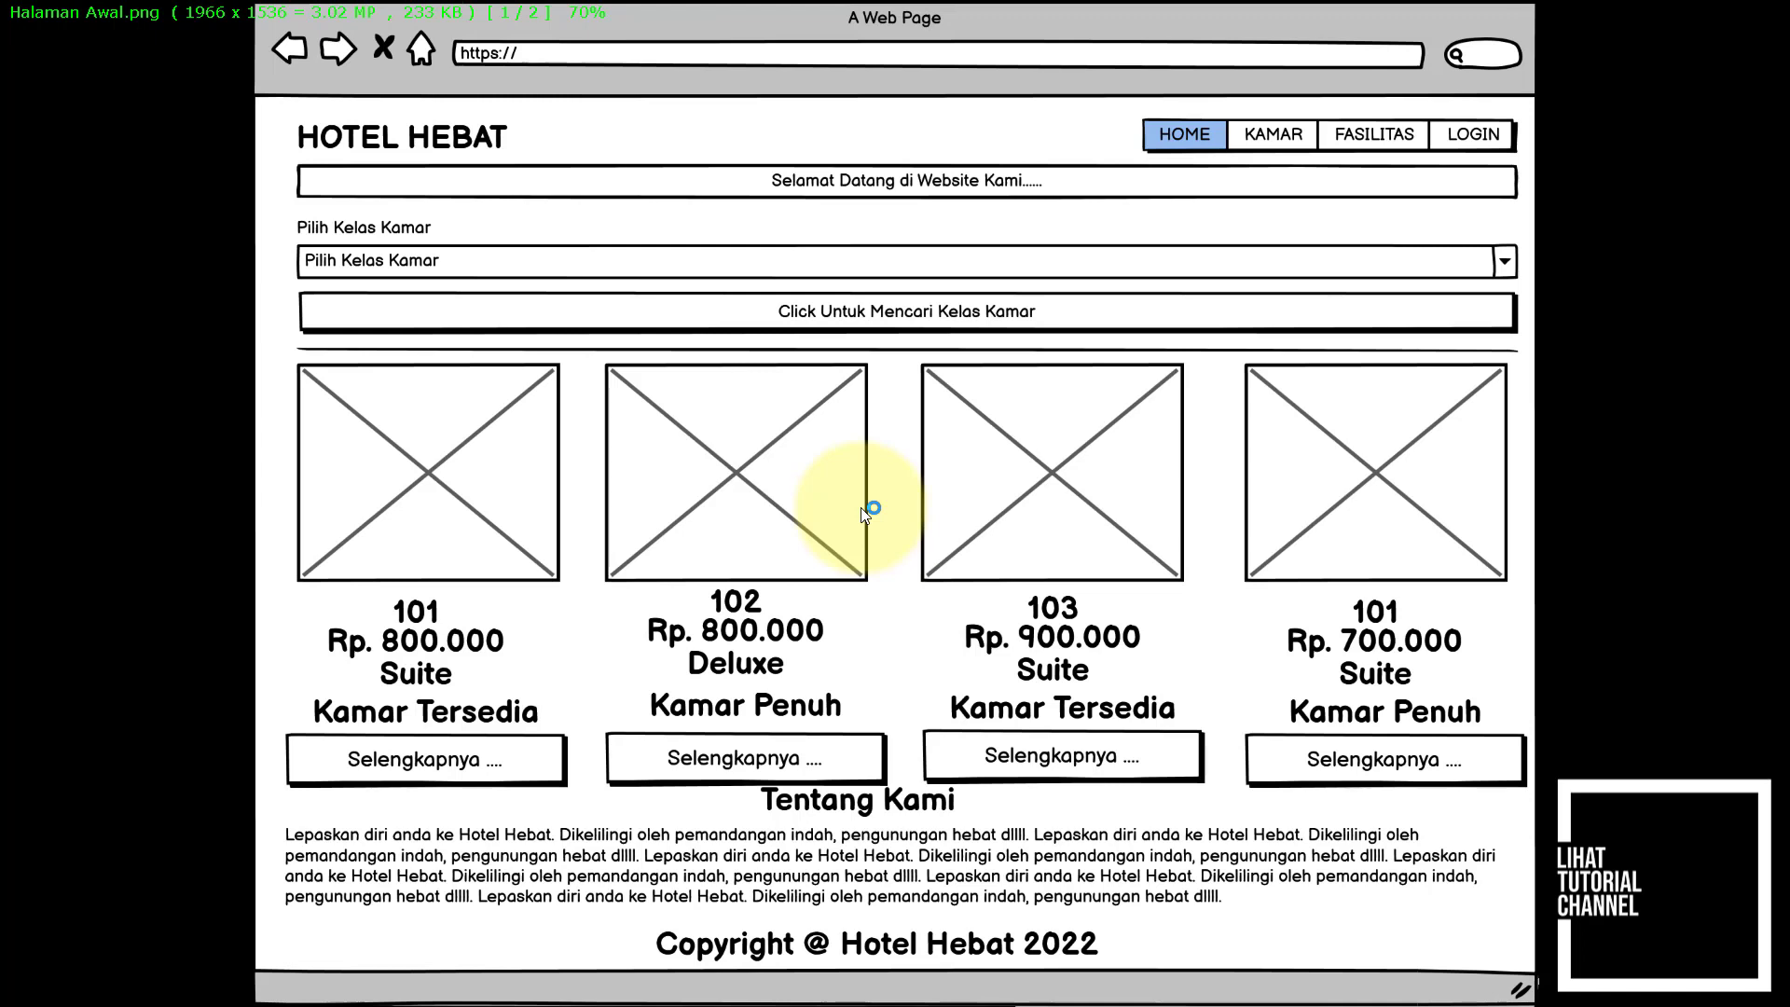
{"action": "scroll", "coordinate": [862, 509], "scroll_direction": "down", "scroll_amount": 1}
{"action": "key", "text": "Escape"}
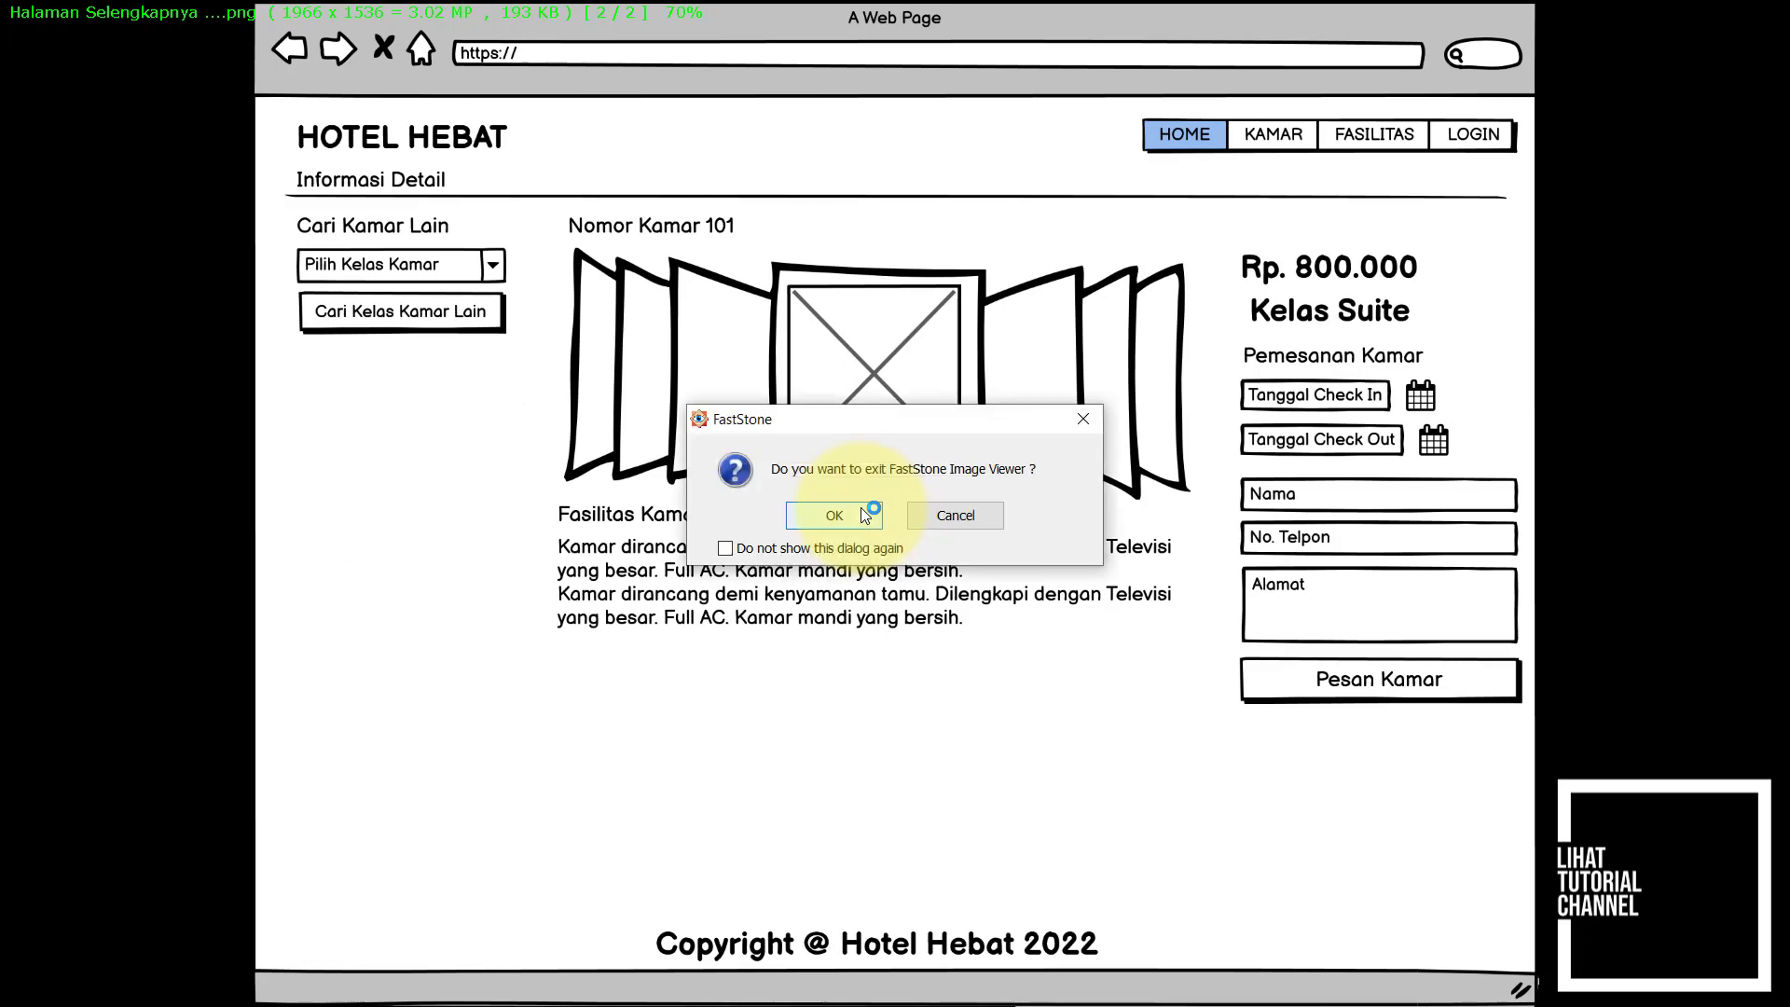
{"action": "left_click", "coordinate": [862, 512]}
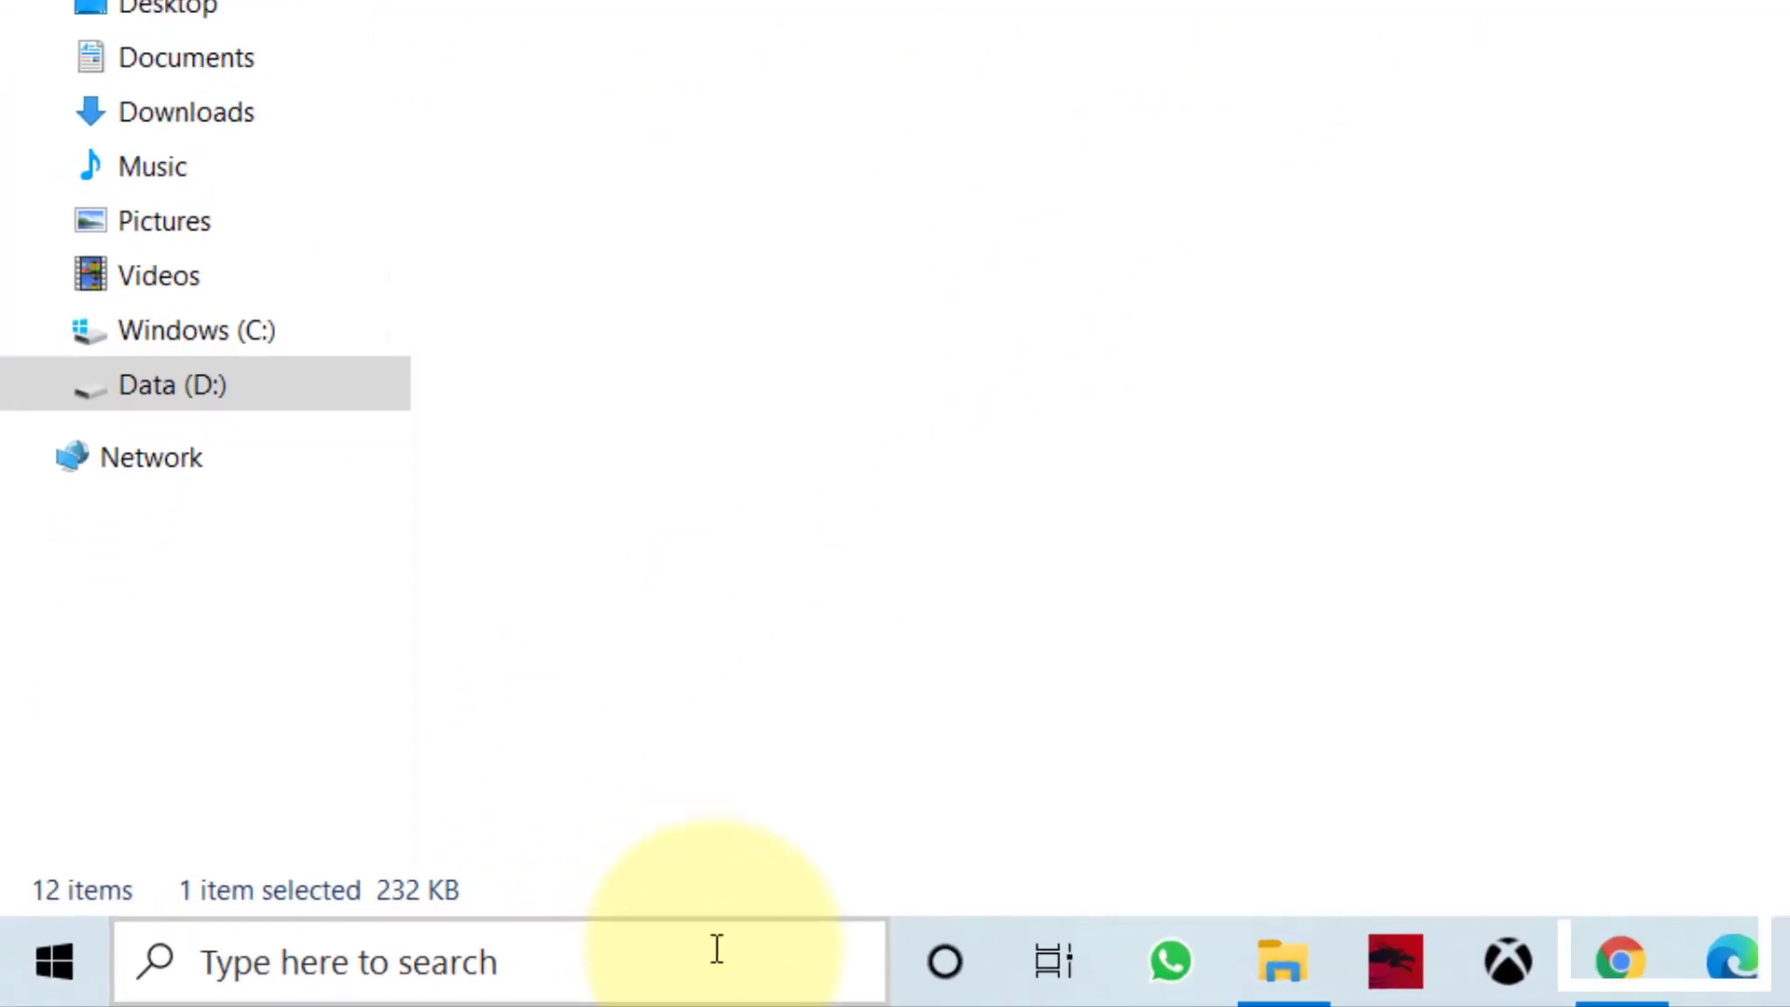
Step: Launch Word and create a new blank document
{"action": "left_click", "coordinate": [717, 948]}
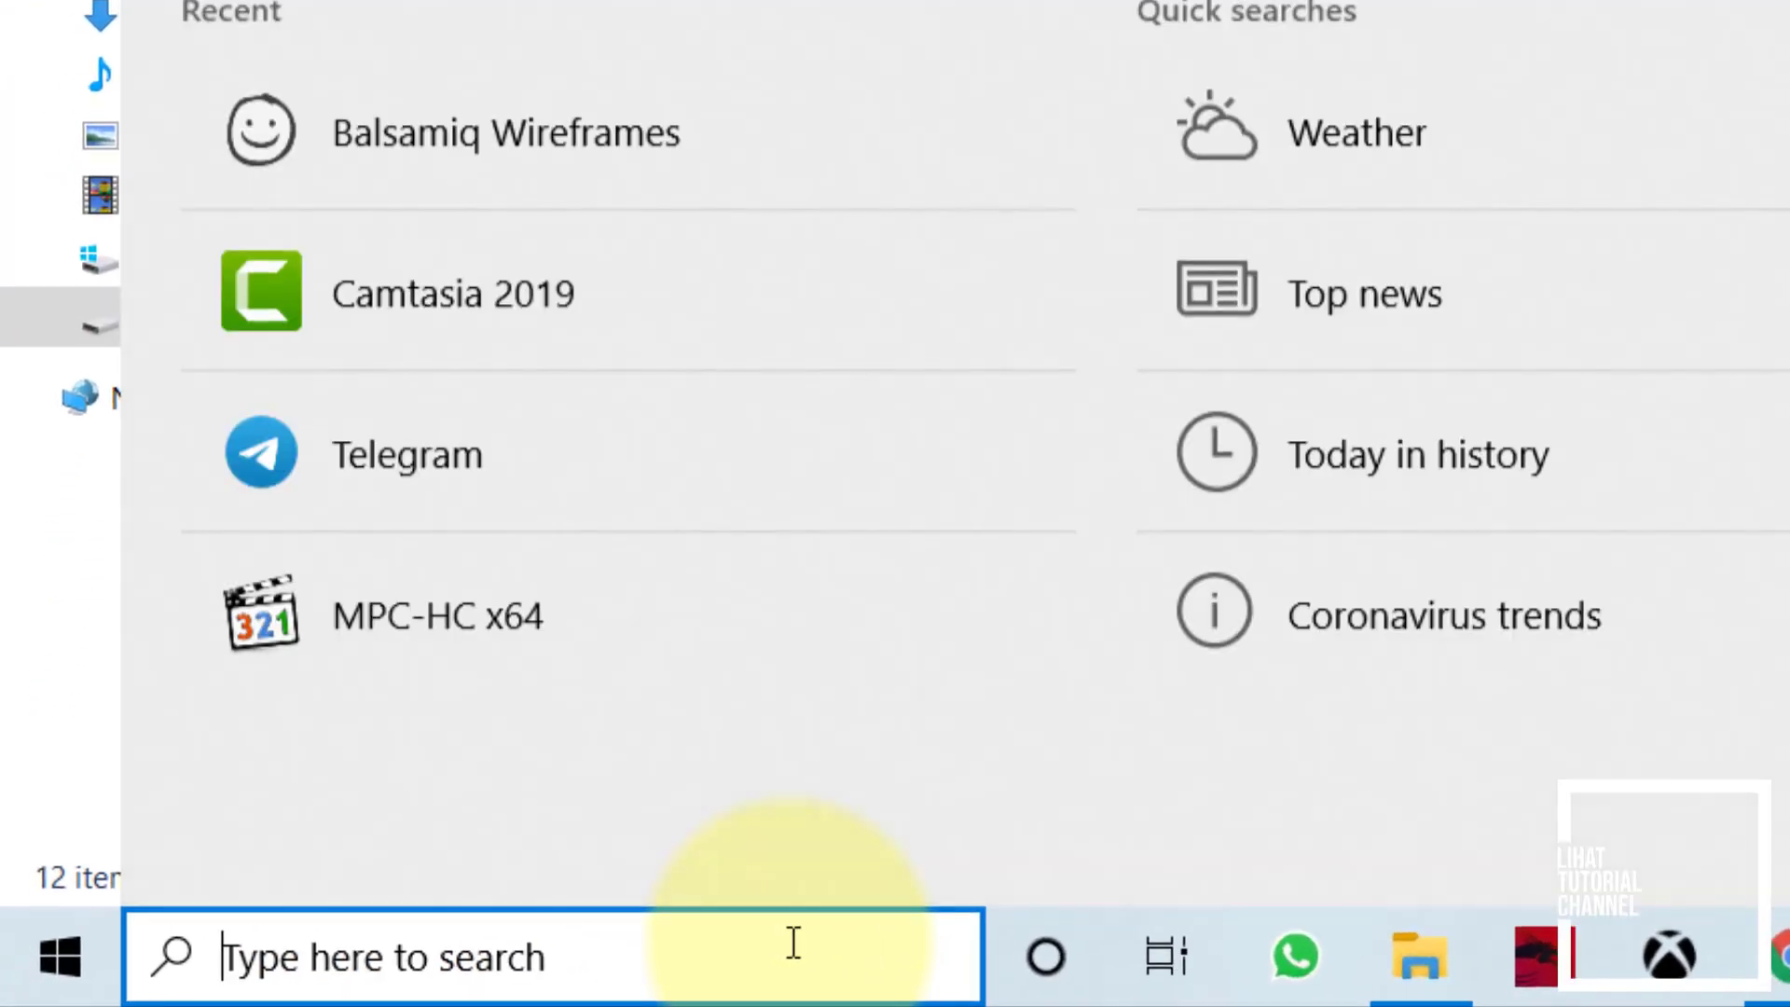
{"action": "type", "text": "word"}
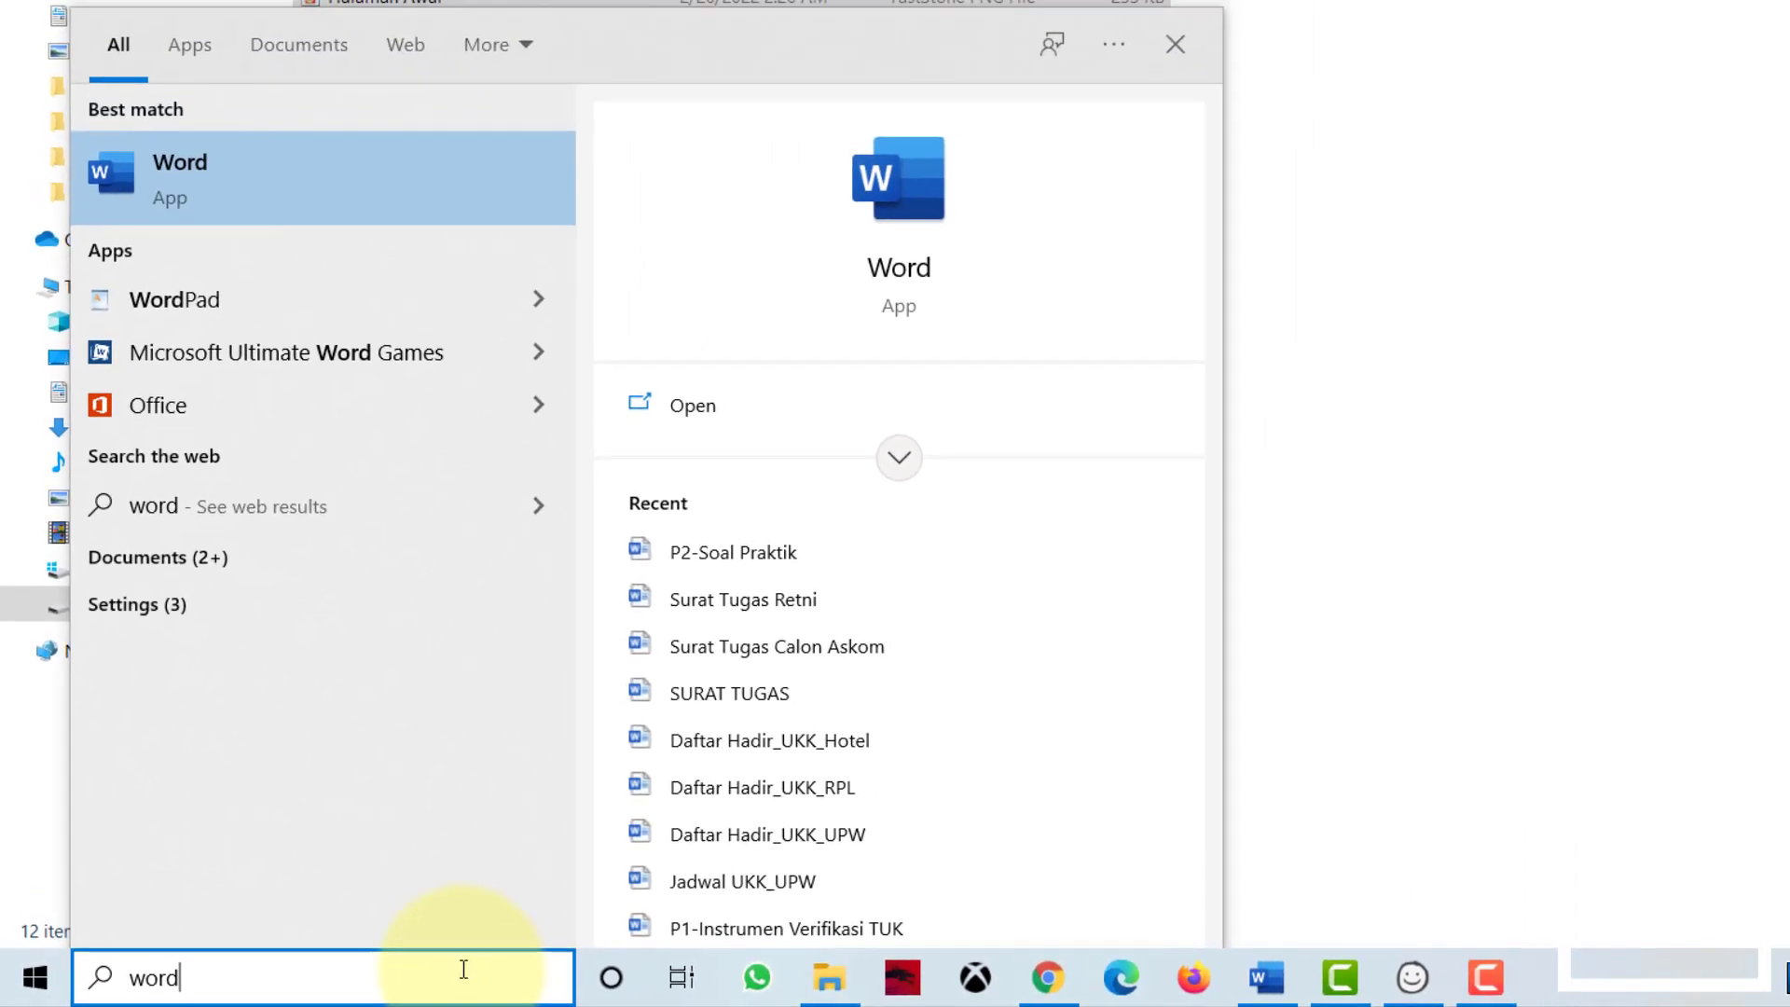
{"action": "key", "text": "Return"}
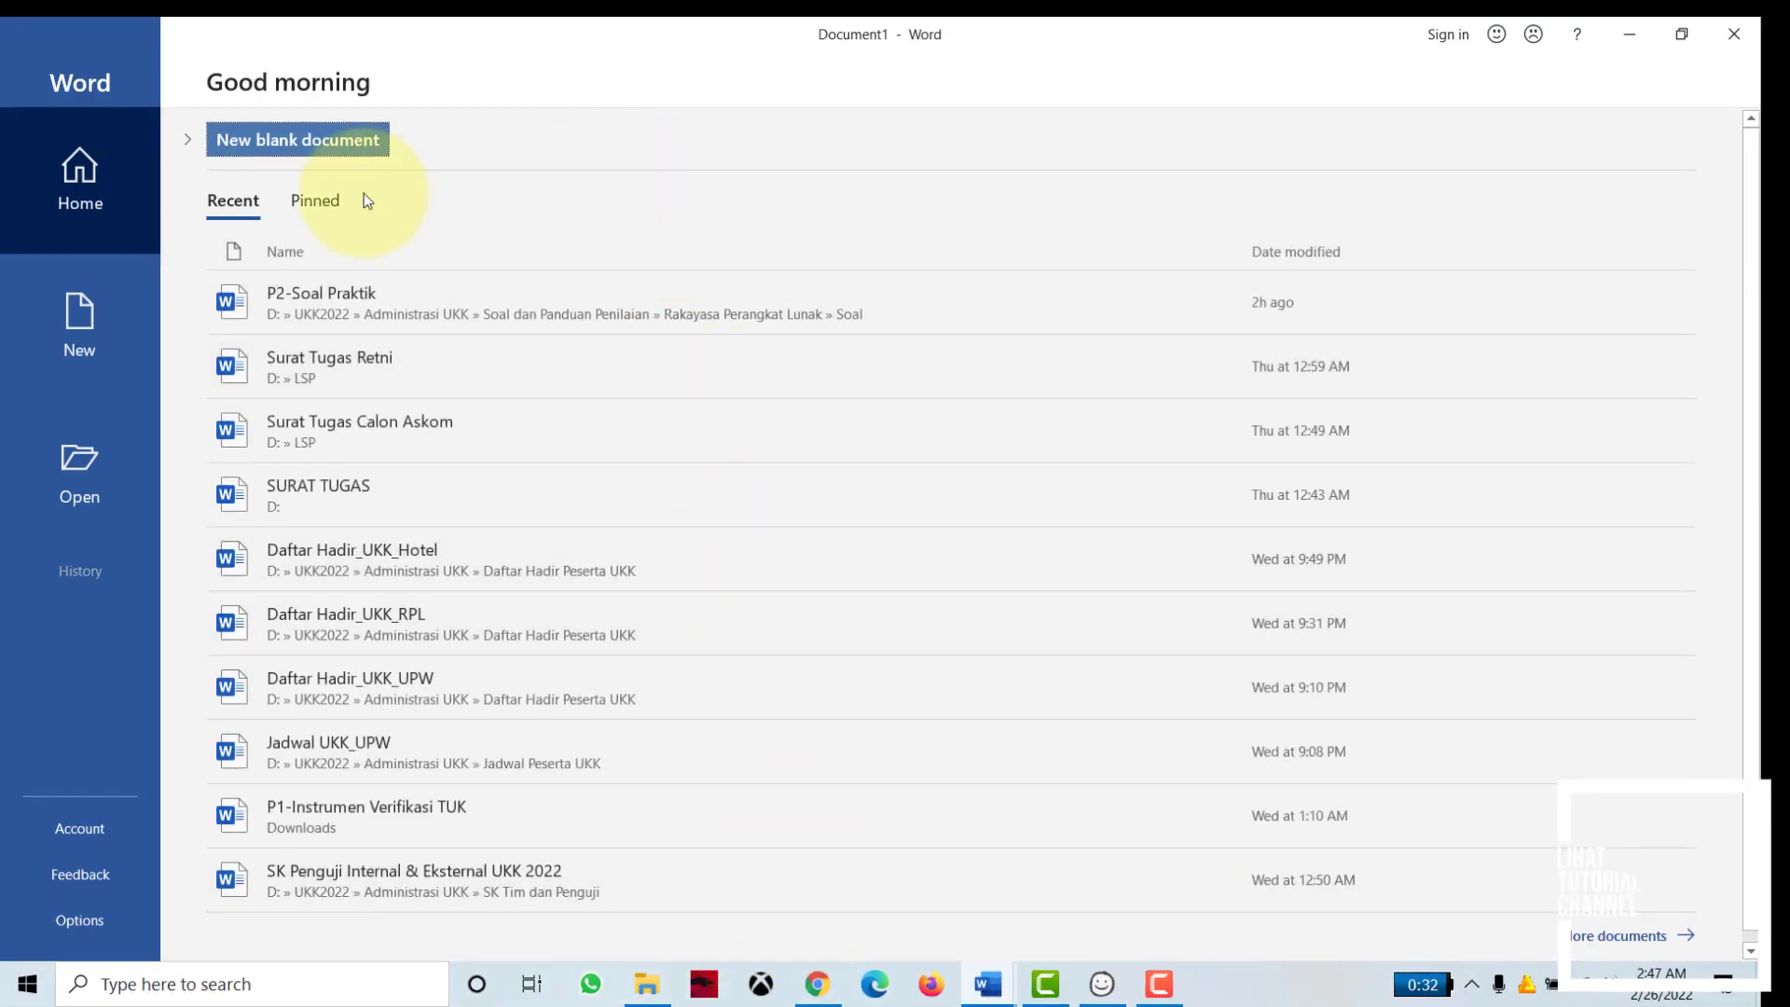
{"action": "left_click", "coordinate": [308, 142]}
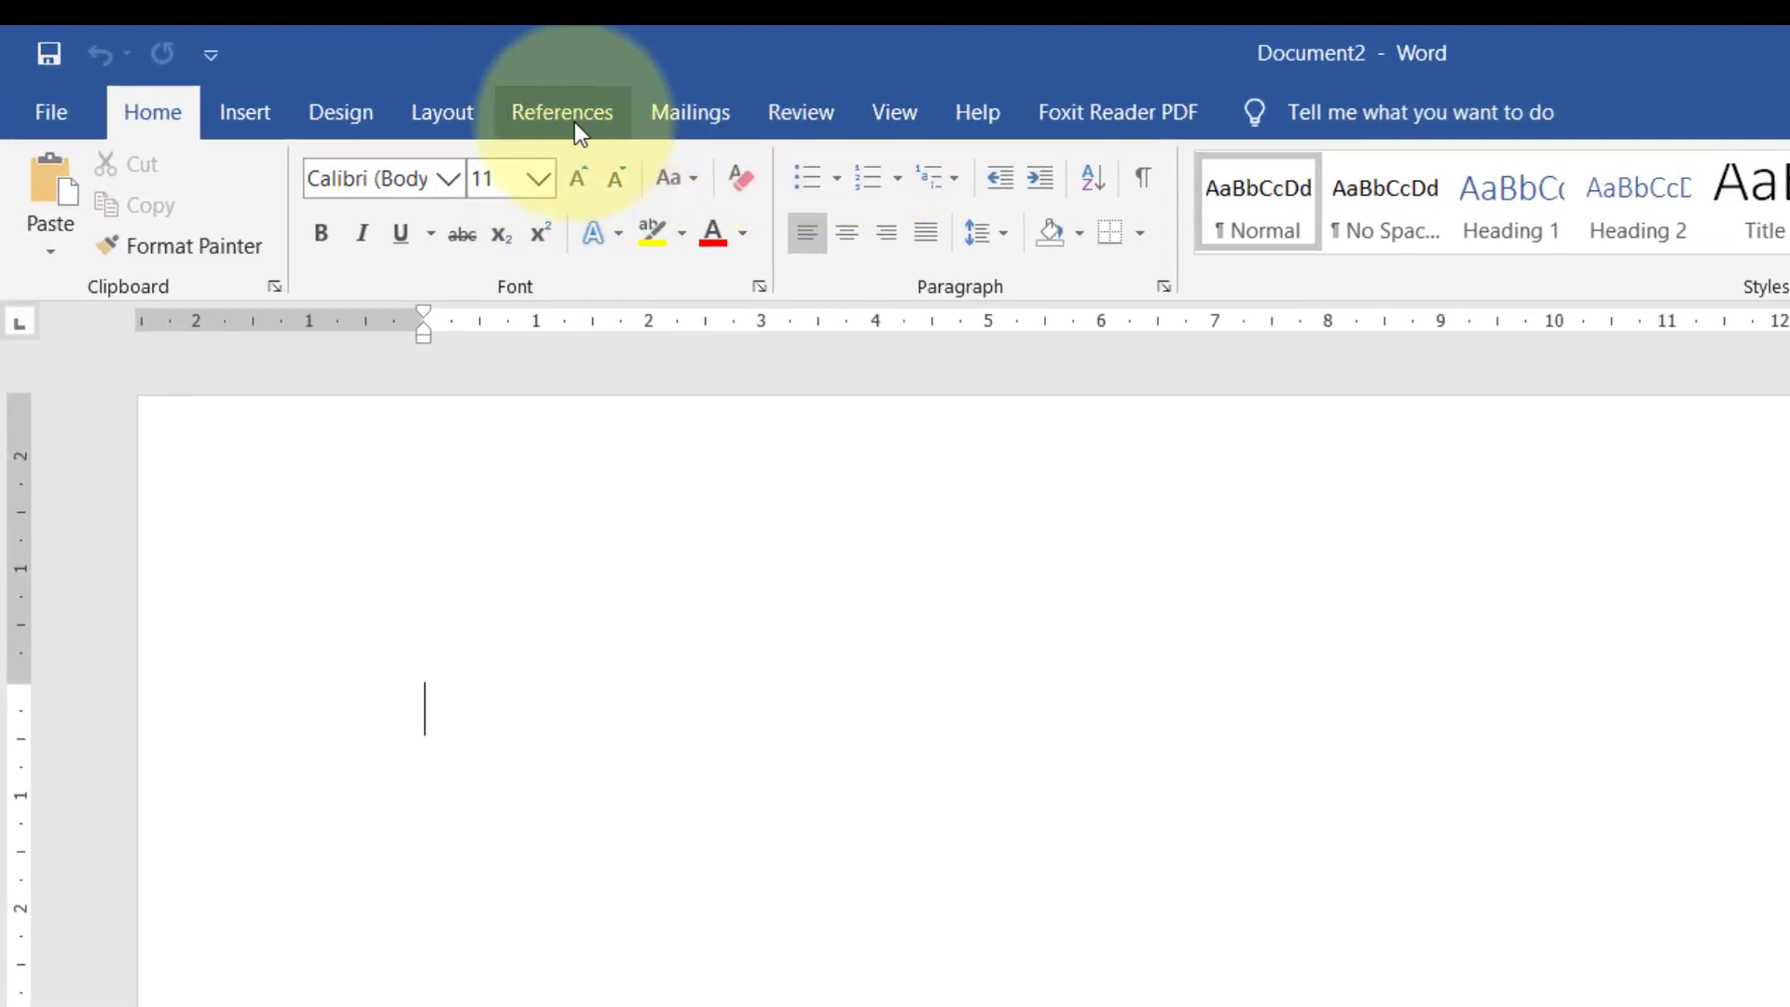
Step: Set the new document's page size to A4 210 x 297 mm and its orientation to landscape
{"action": "left_click", "coordinate": [430, 121]}
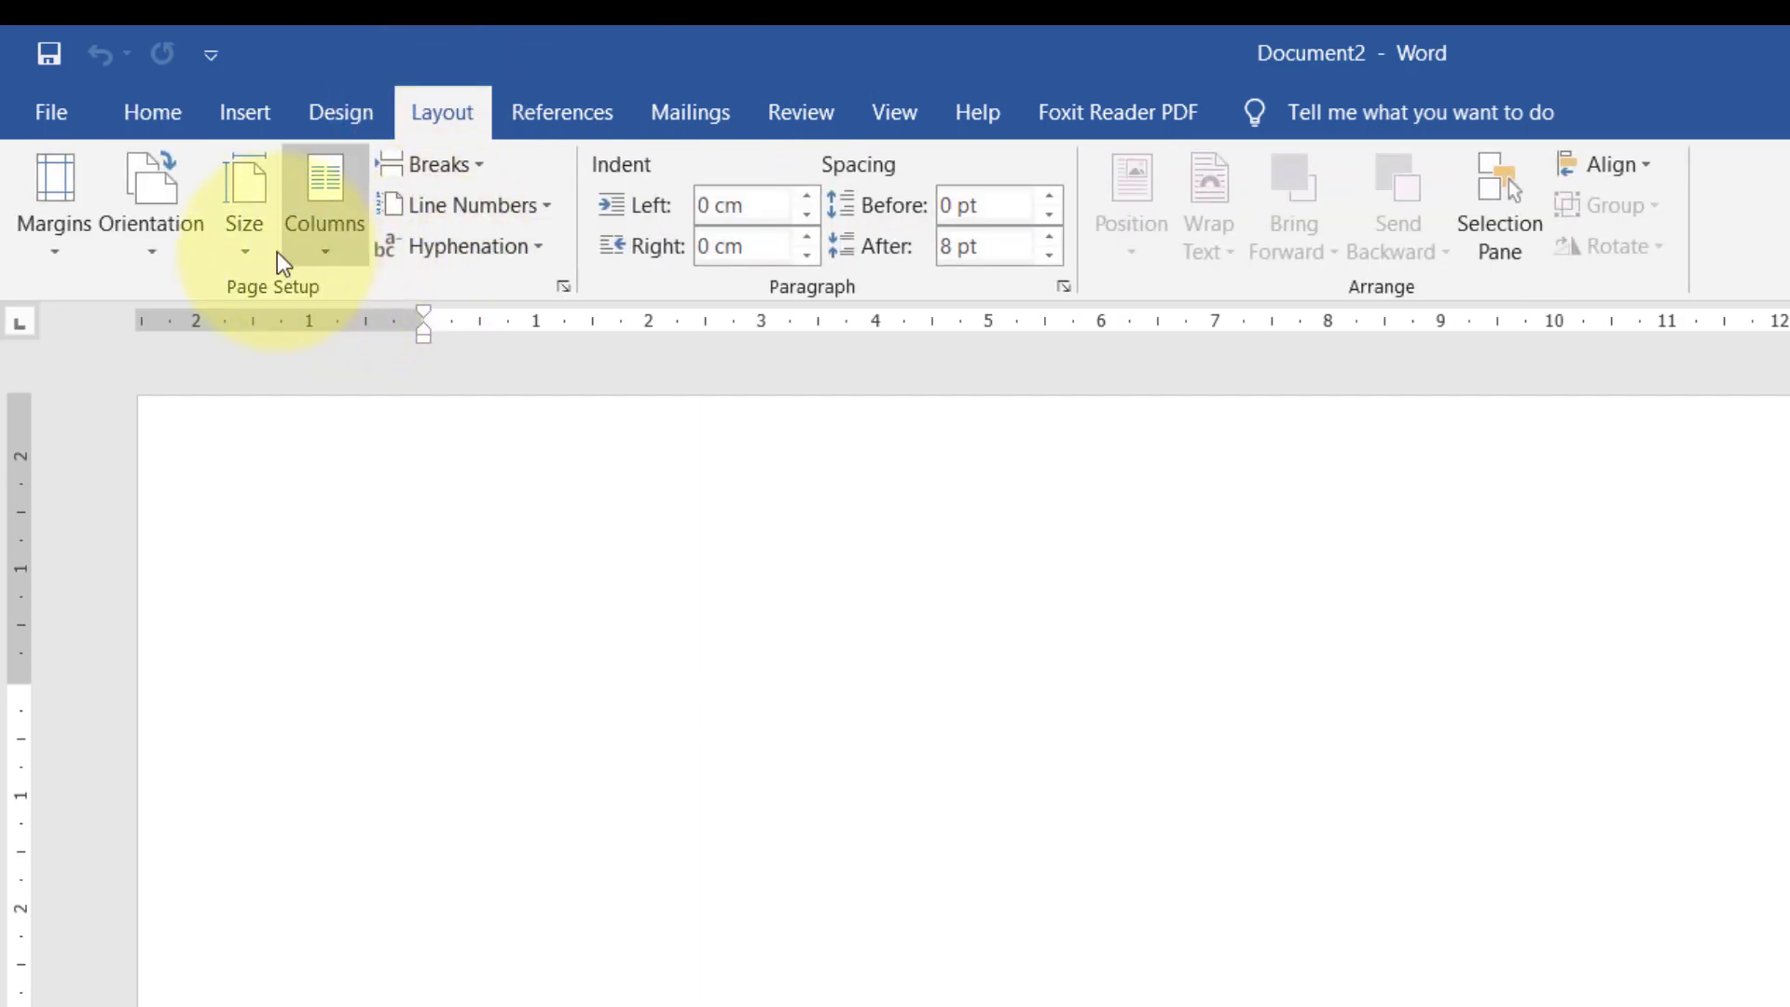
{"action": "left_click", "coordinate": [245, 228]}
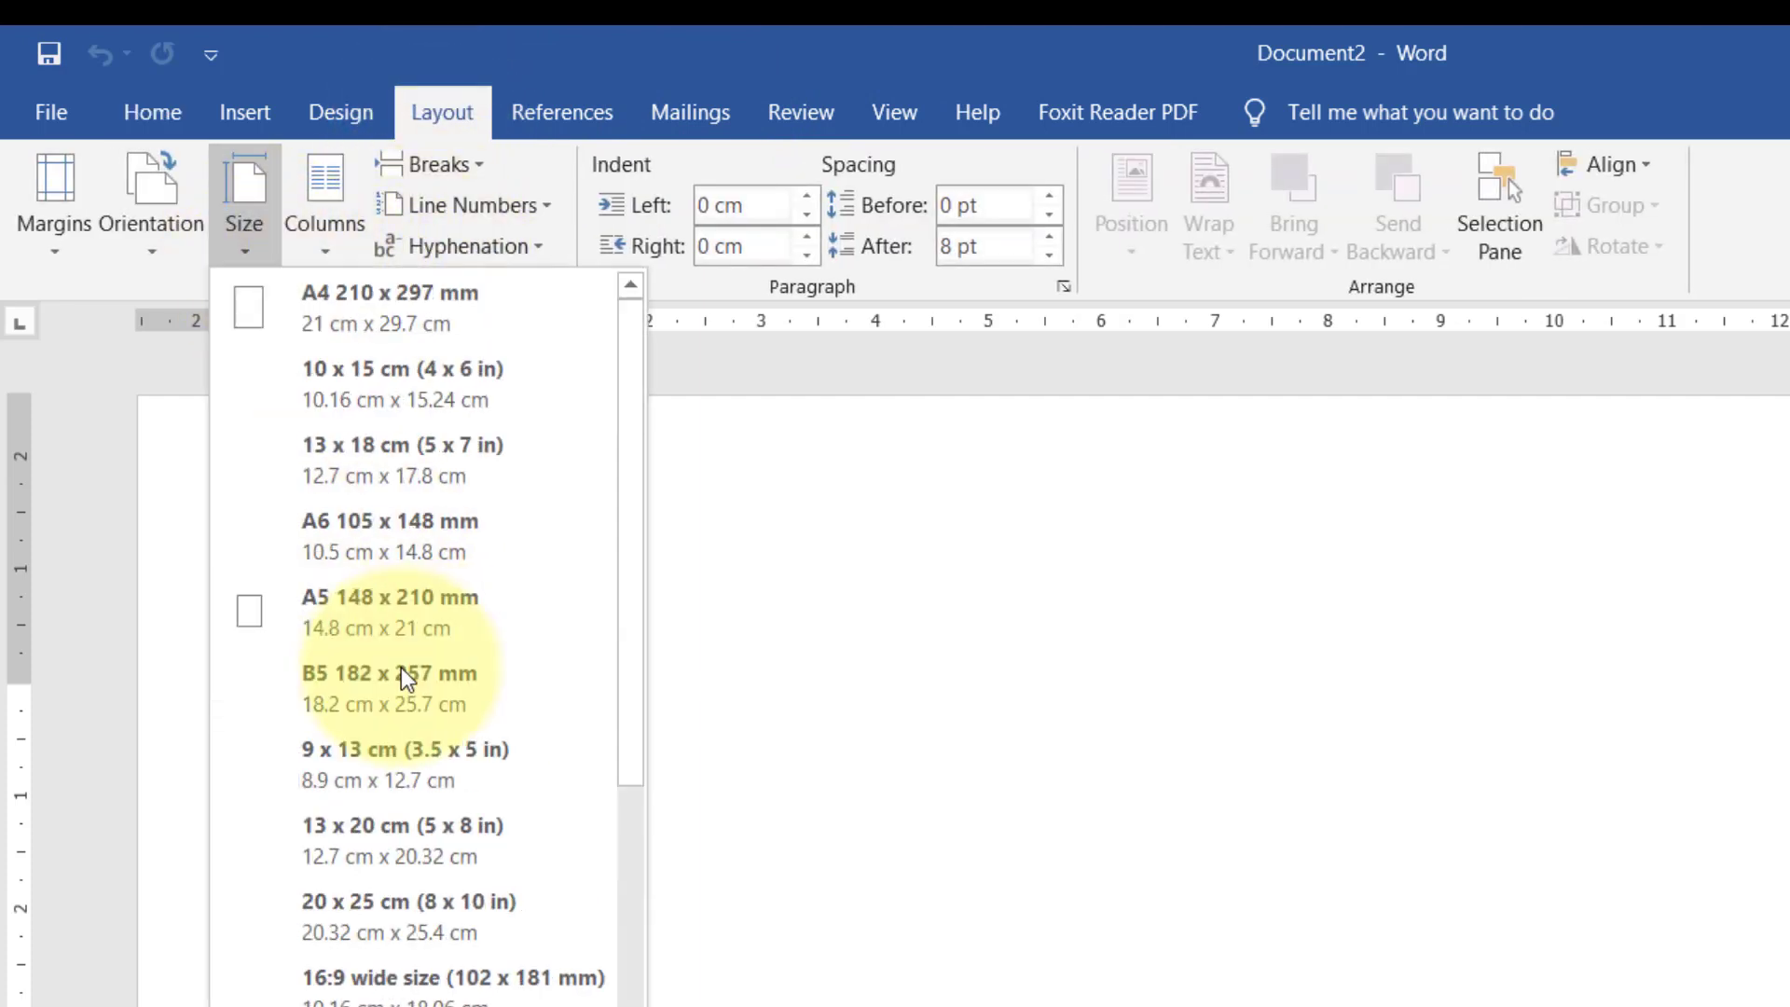
{"action": "left_click", "coordinate": [355, 311]}
{"action": "left_click", "coordinate": [151, 244]}
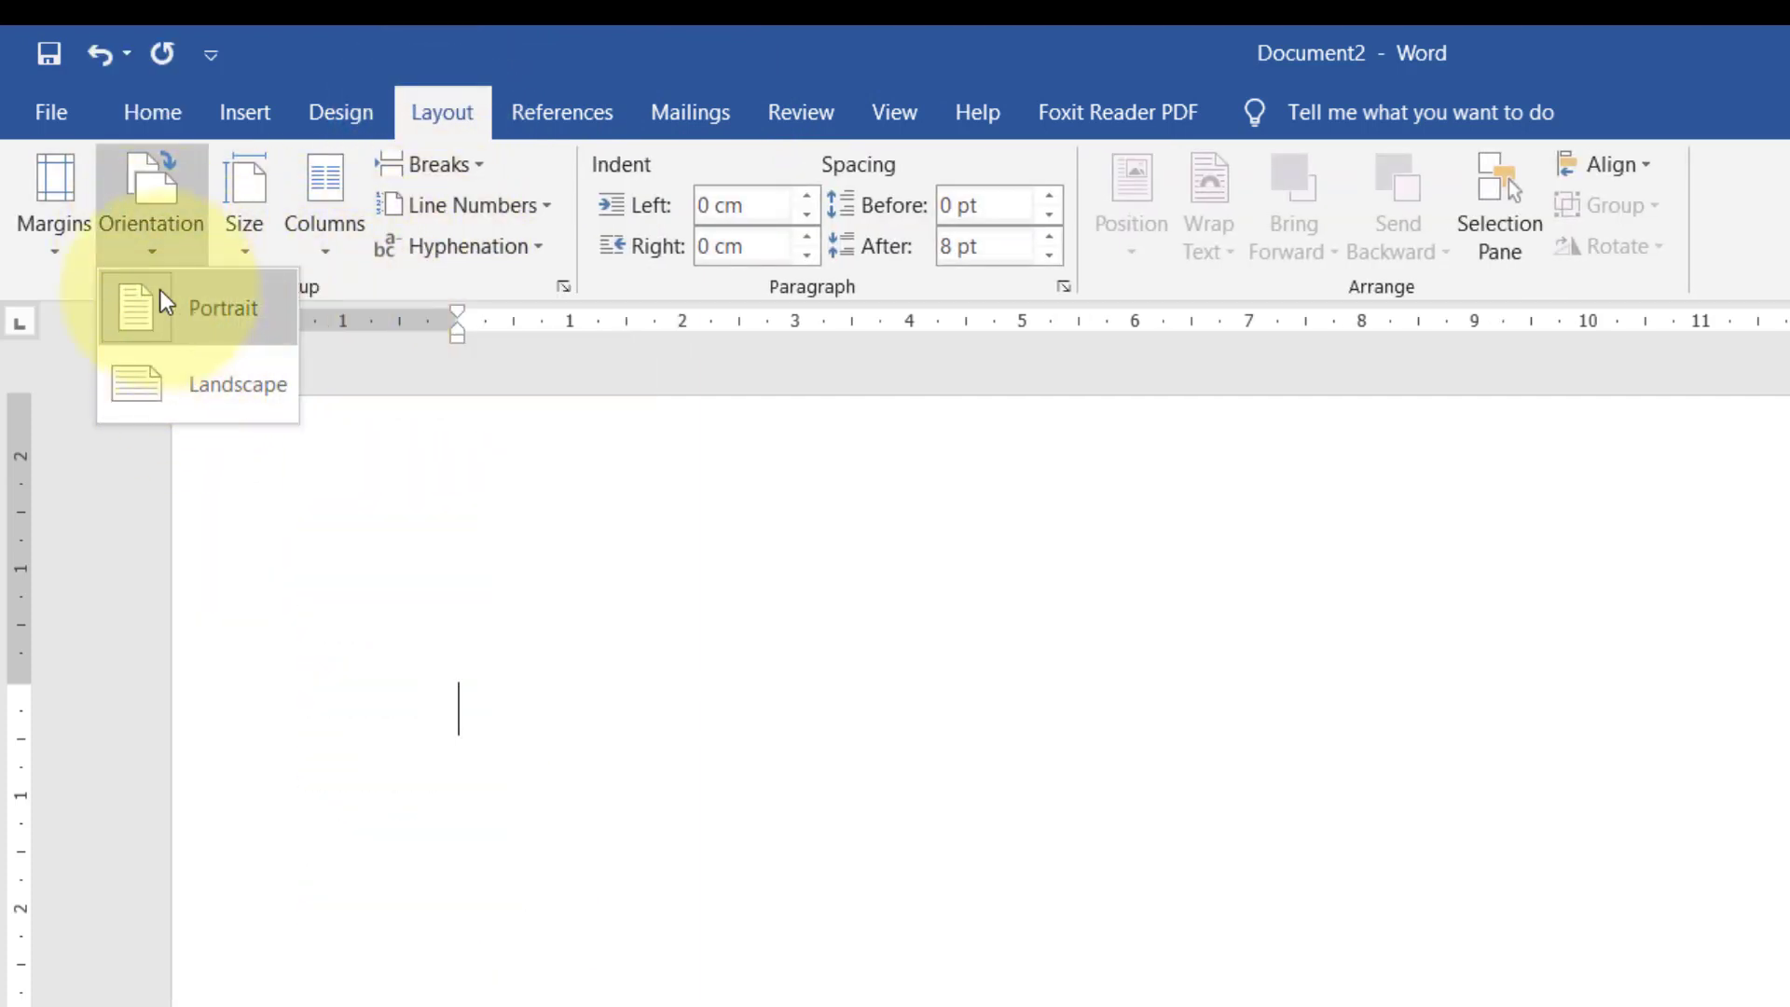
{"action": "left_click", "coordinate": [196, 384]}
Step: Switch to File Explorer and place the Halaman Awal image into Document1 in Word
{"action": "left_click", "coordinate": [914, 739]}
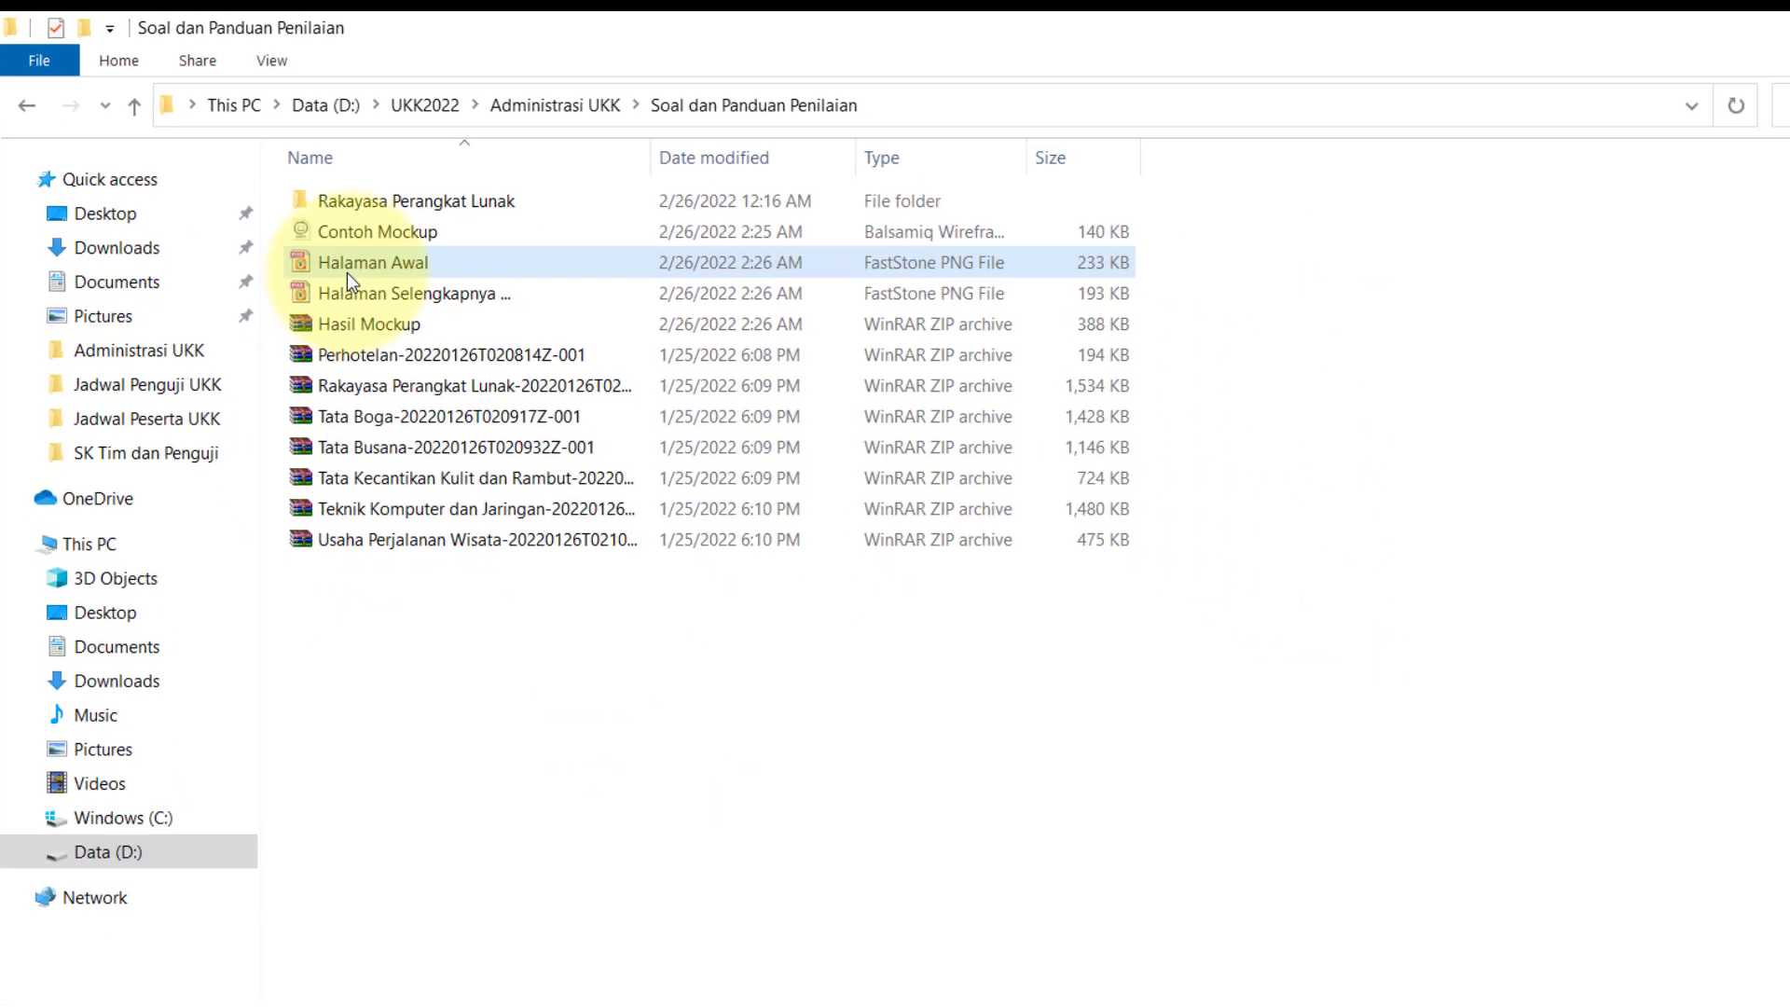
{"action": "left_click_drag", "start_coordinate": [295, 209], "coordinate": [701, 414]}
{"action": "left_click_drag", "start_coordinate": [1092, 878], "coordinate": [848, 512]}
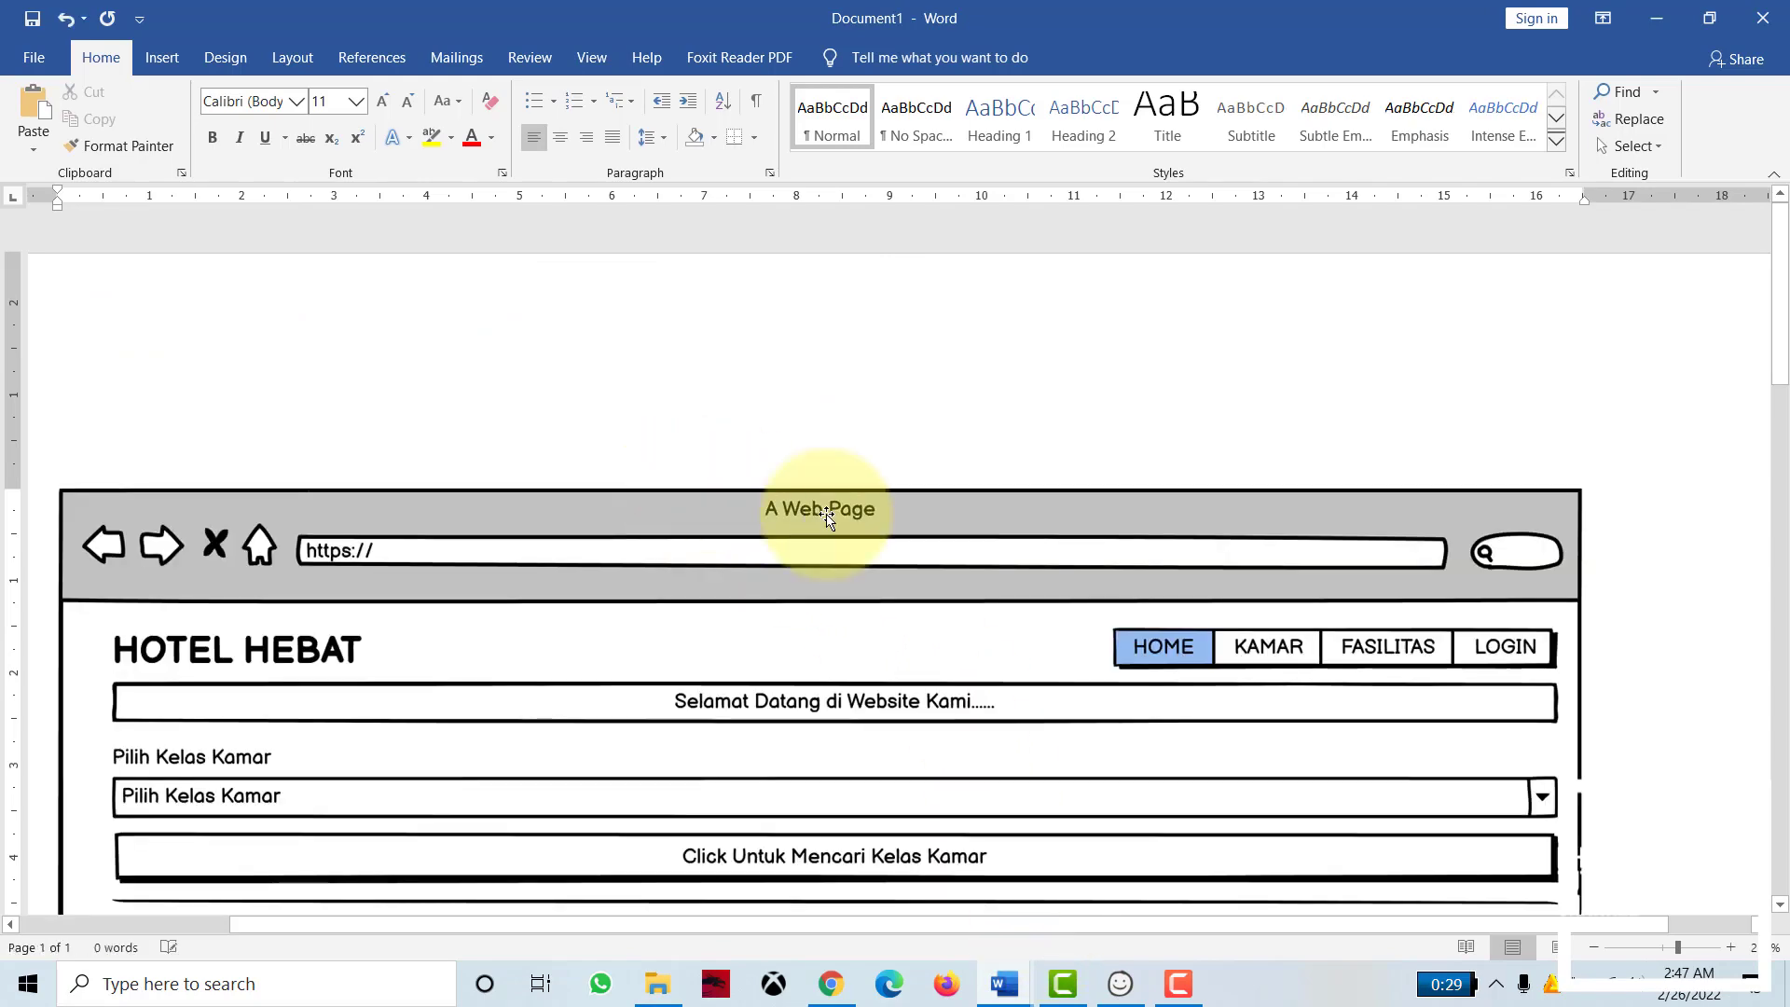
Step: Examine the inserted Halaman Awal wireframe from its header down to the copyright footer
{"action": "scroll", "coordinate": [1311, 543], "scroll_direction": "down", "scroll_amount": 2}
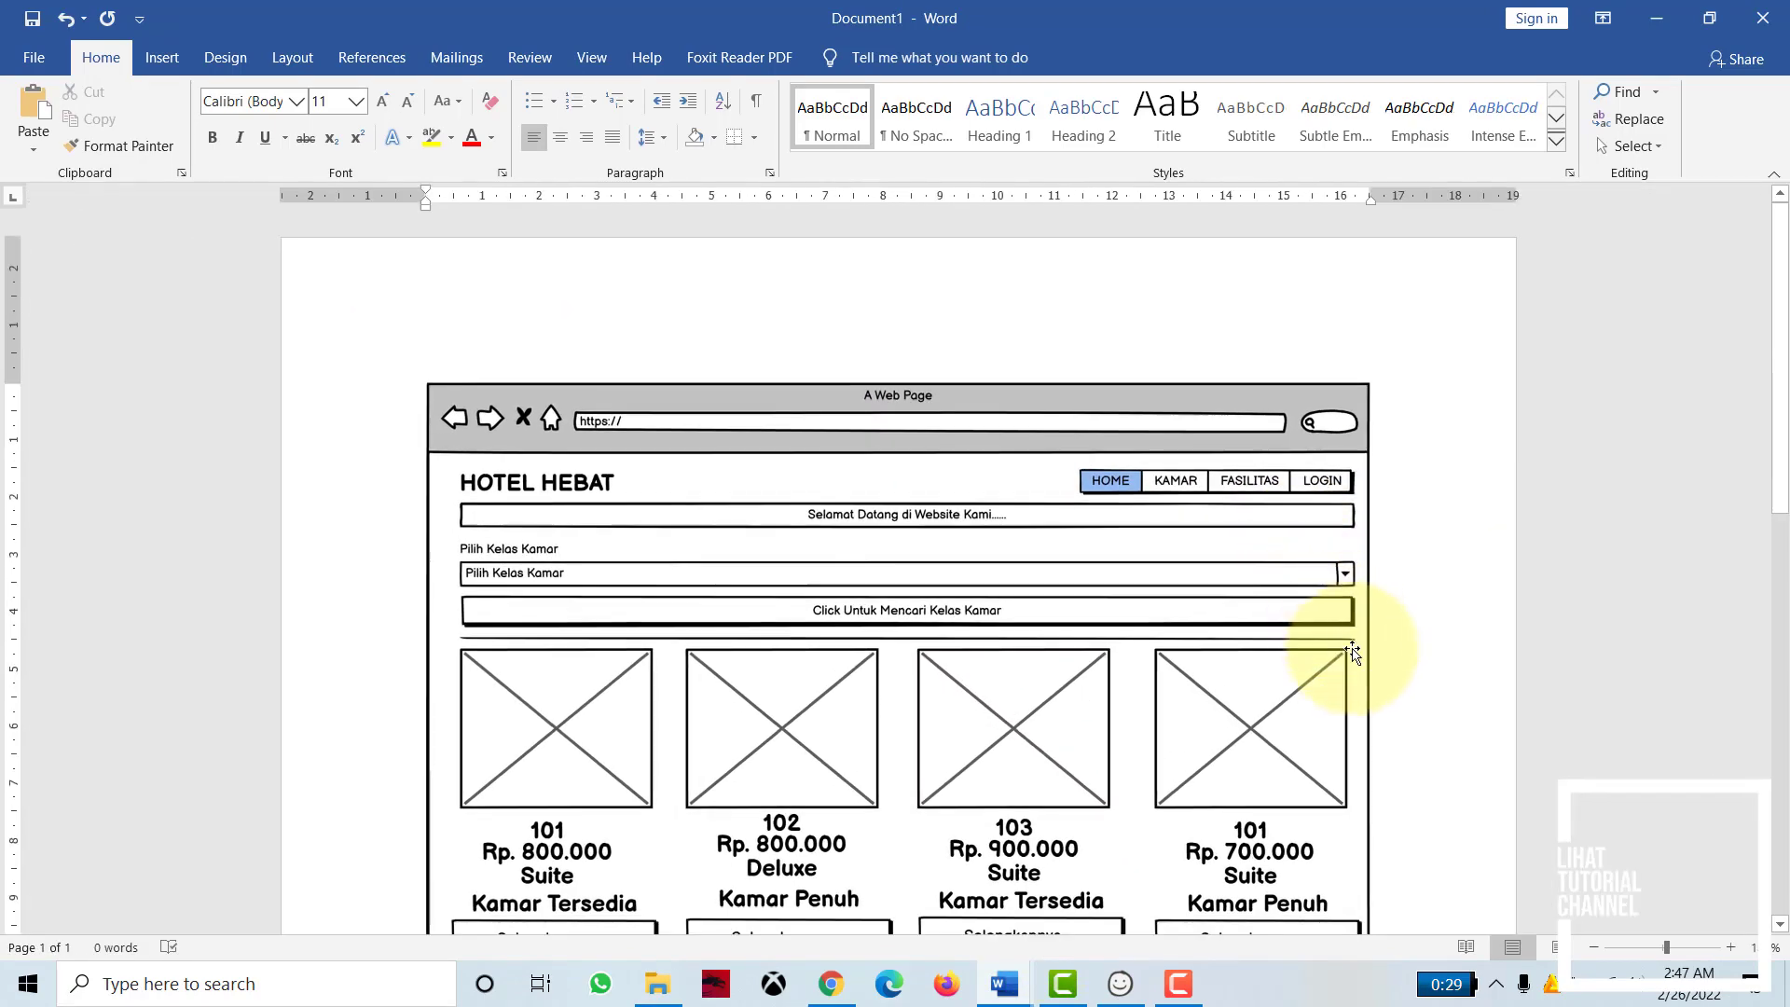
{"action": "scroll", "coordinate": [1356, 658], "scroll_direction": "down", "scroll_amount": 5}
{"action": "scroll", "coordinate": [1356, 658], "scroll_direction": "up", "scroll_amount": 4}
{"action": "scroll", "coordinate": [1199, 659], "scroll_direction": "down", "scroll_amount": 8}
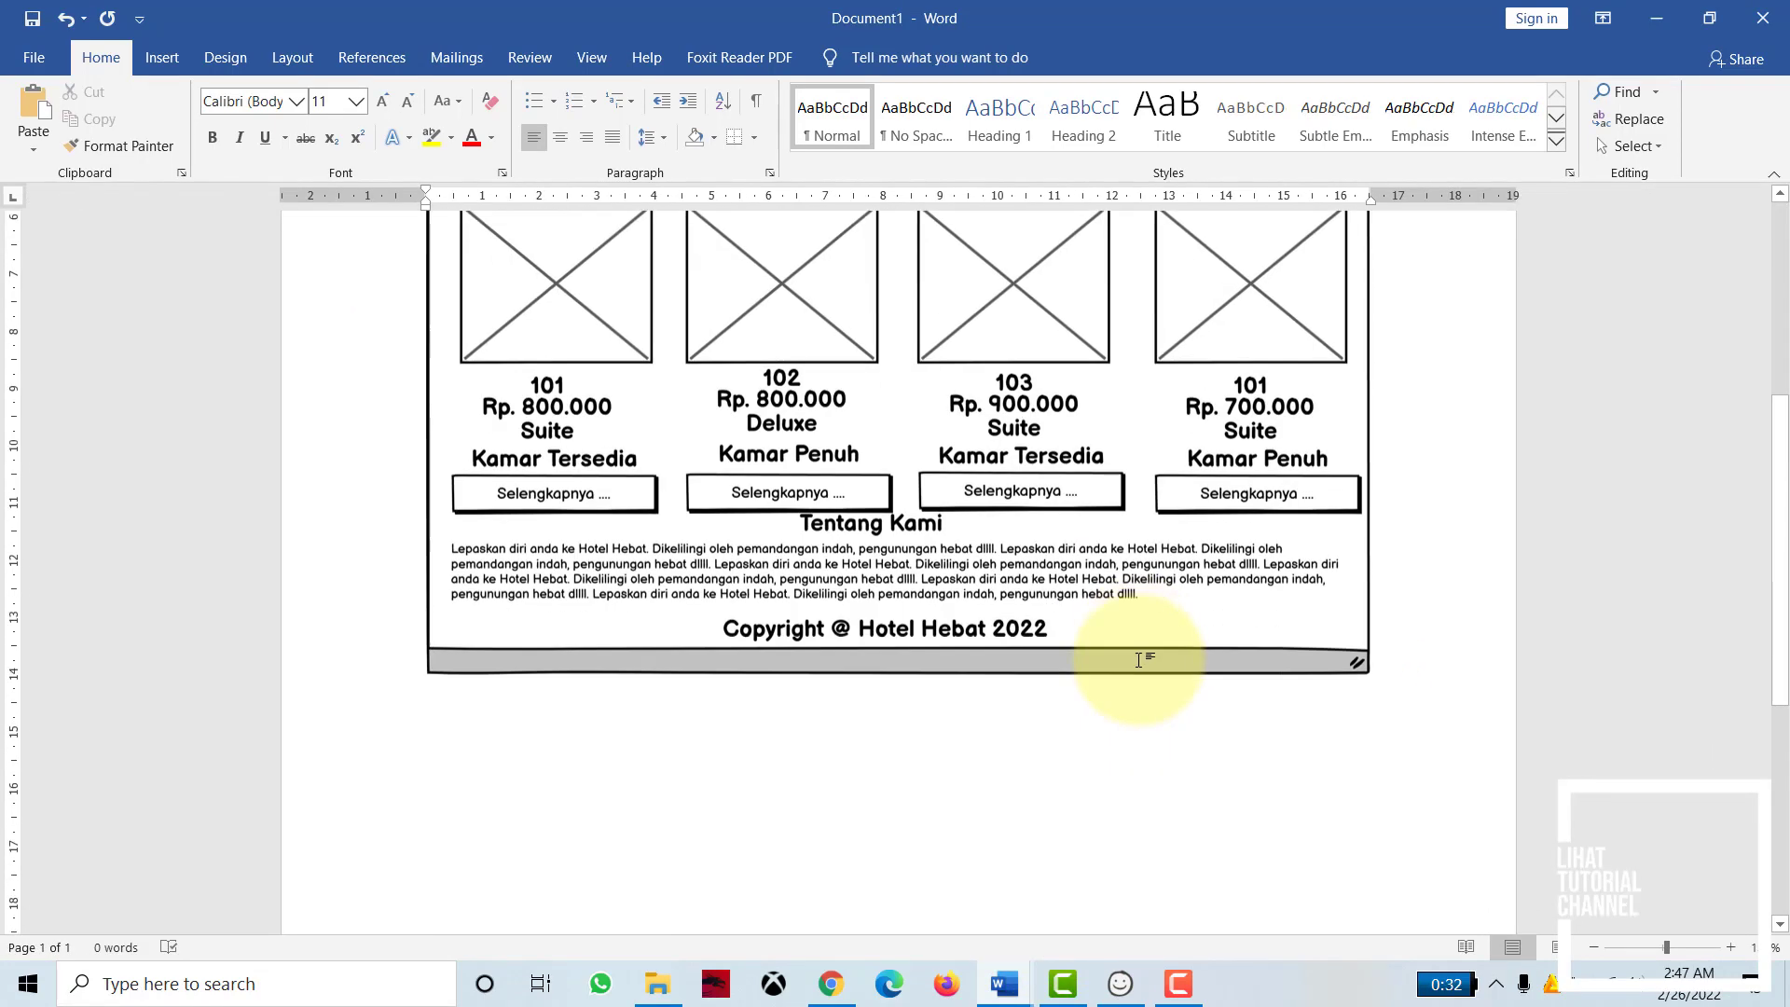
{"action": "scroll", "coordinate": [1138, 659], "scroll_direction": "up", "scroll_amount": 5}
{"action": "scroll", "coordinate": [1135, 675], "scroll_direction": "up", "scroll_amount": 3}
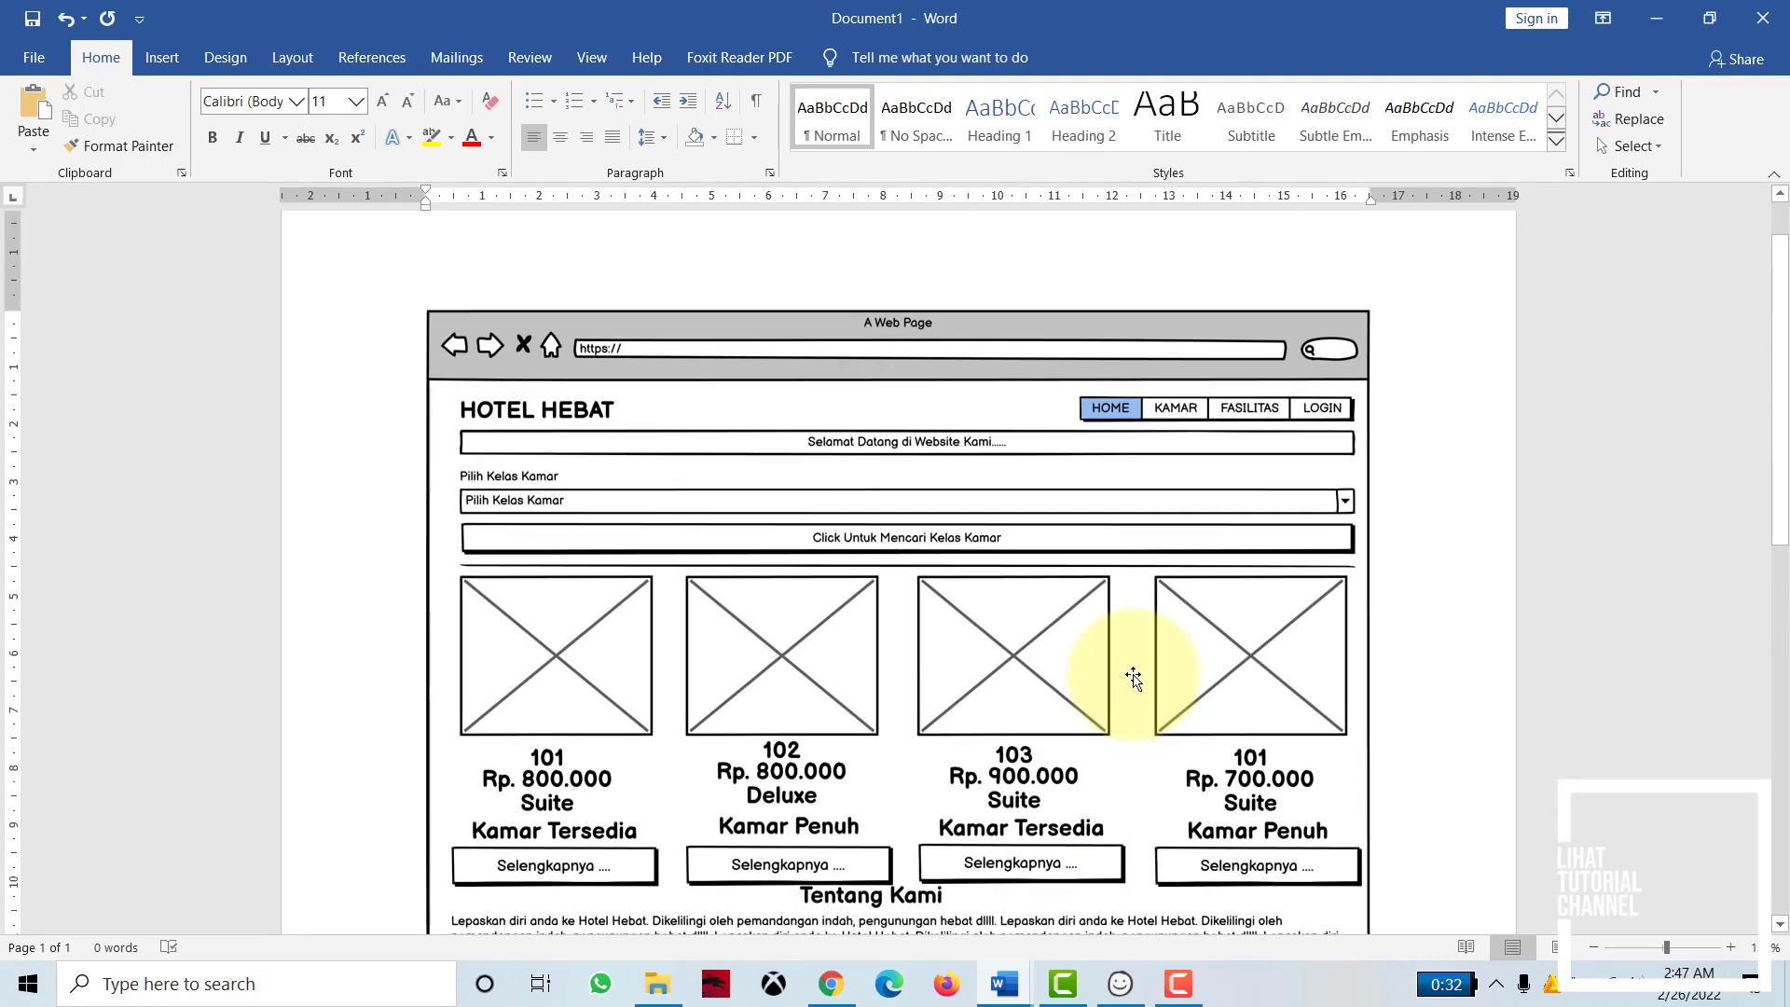
{"action": "scroll", "coordinate": [1135, 675], "scroll_direction": "down", "scroll_amount": 3}
{"action": "scroll", "coordinate": [1247, 679], "scroll_direction": "up", "scroll_amount": 3}
{"action": "scroll", "coordinate": [1247, 679], "scroll_direction": "down", "scroll_amount": 4}
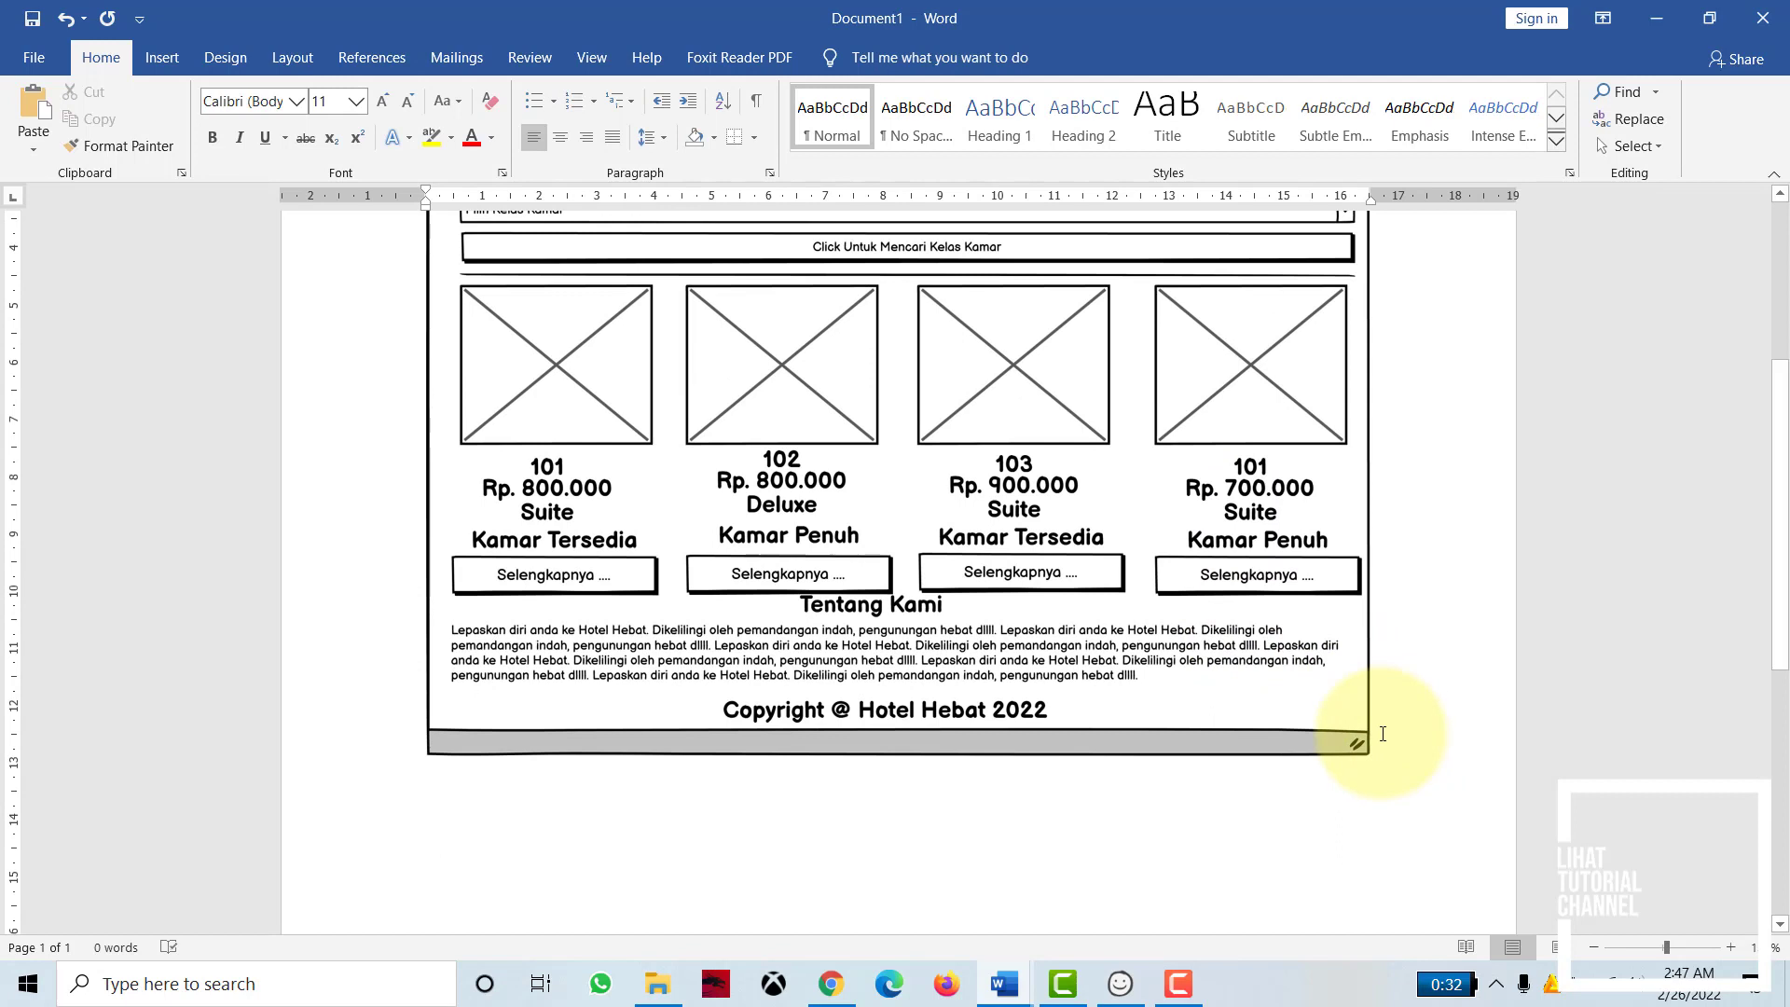
{"action": "scroll", "coordinate": [1383, 733], "scroll_direction": "down", "scroll_amount": 3}
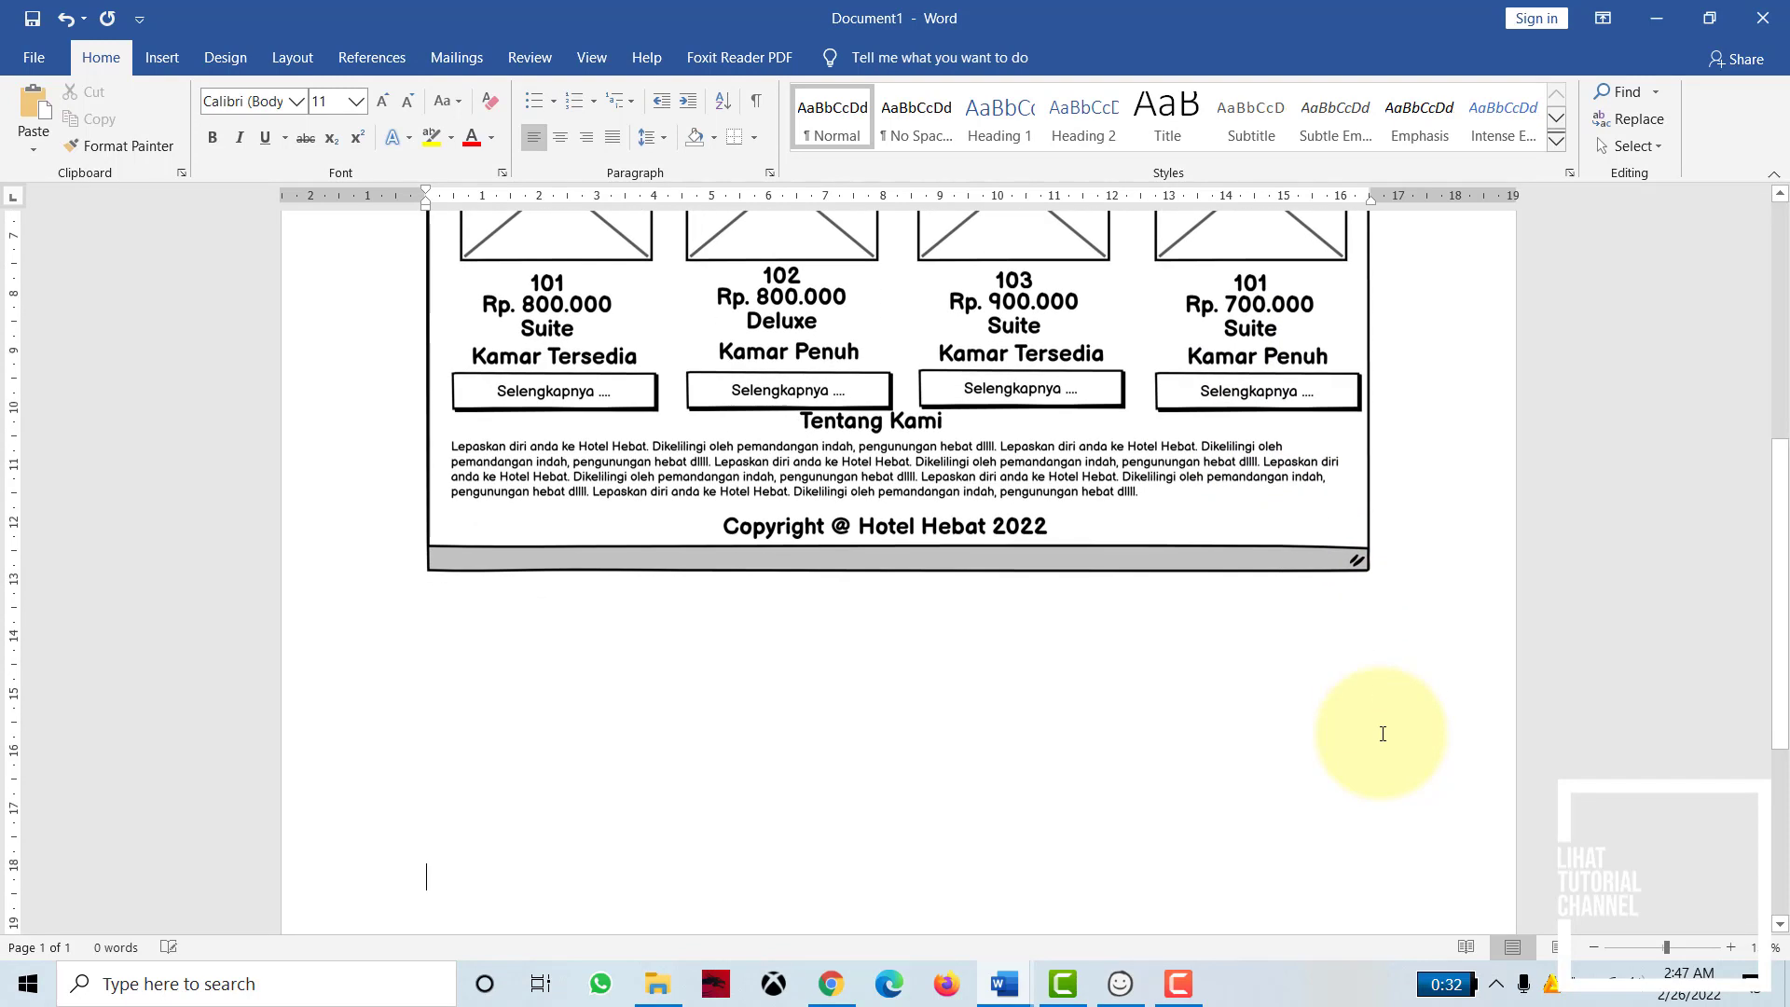
Step: Insert the Halaman Selengkapnya image from File Explorer below the Halaman Awal picture in Document1
{"action": "left_click", "coordinate": [463, 645]}
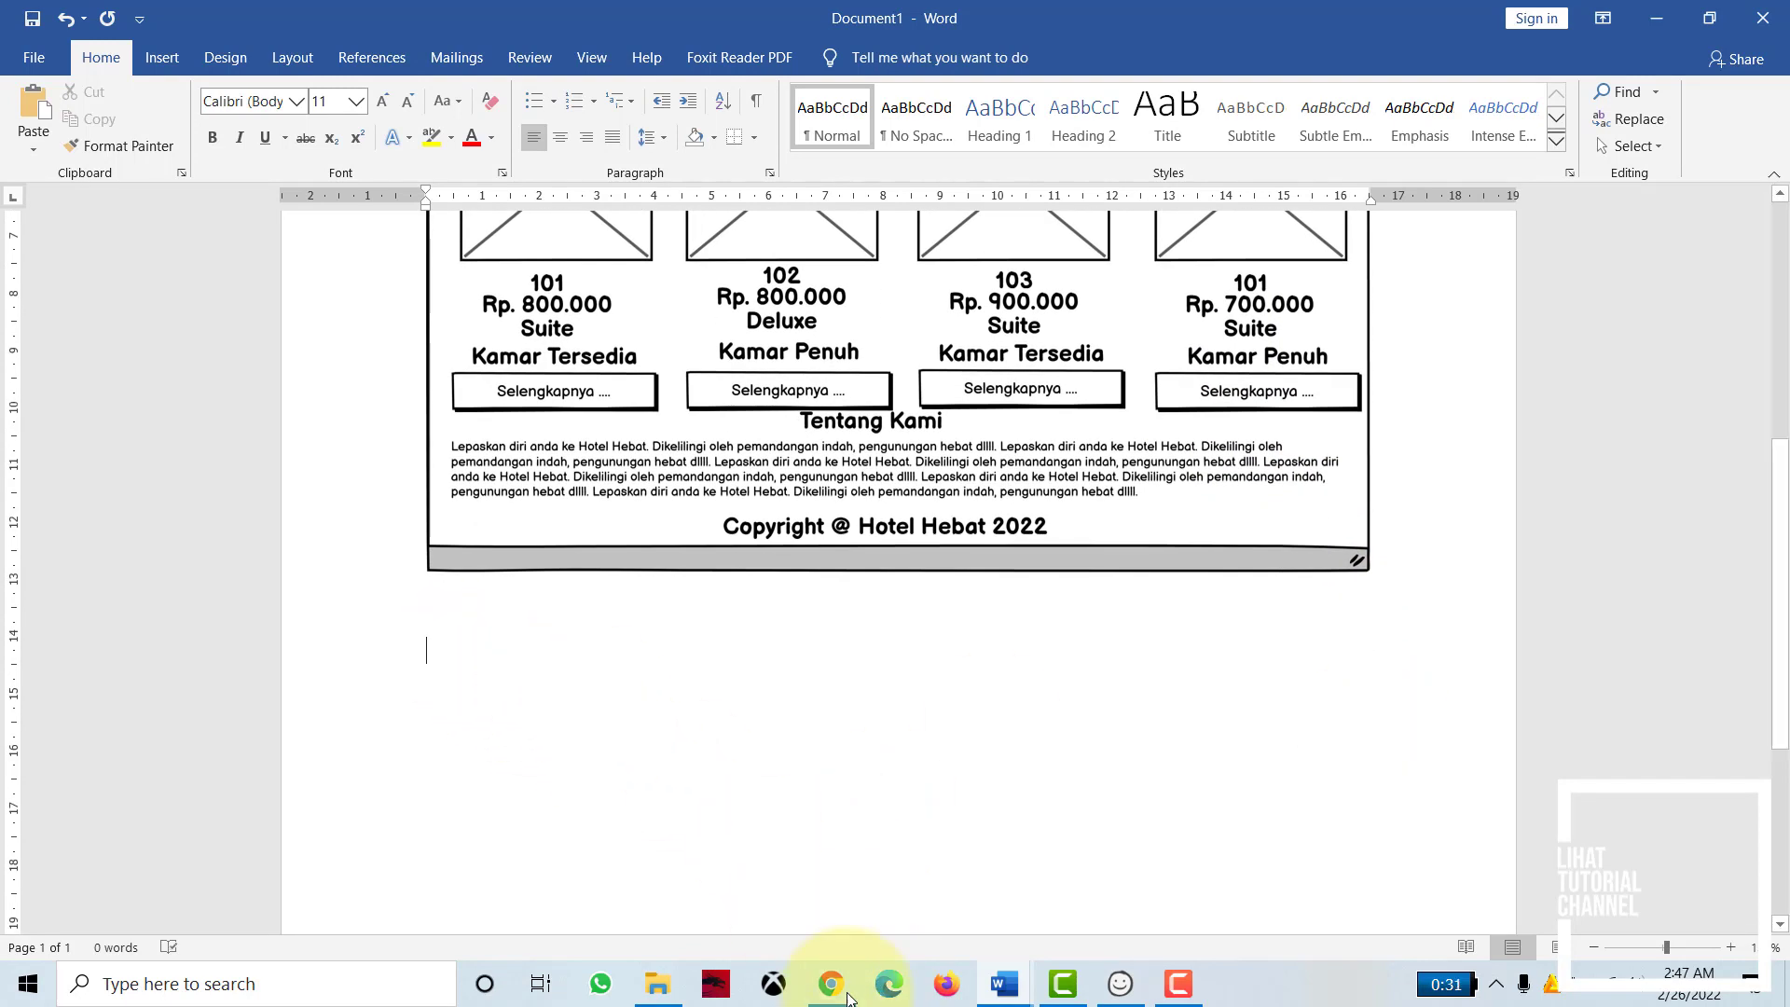
{"action": "left_click", "coordinate": [652, 986]}
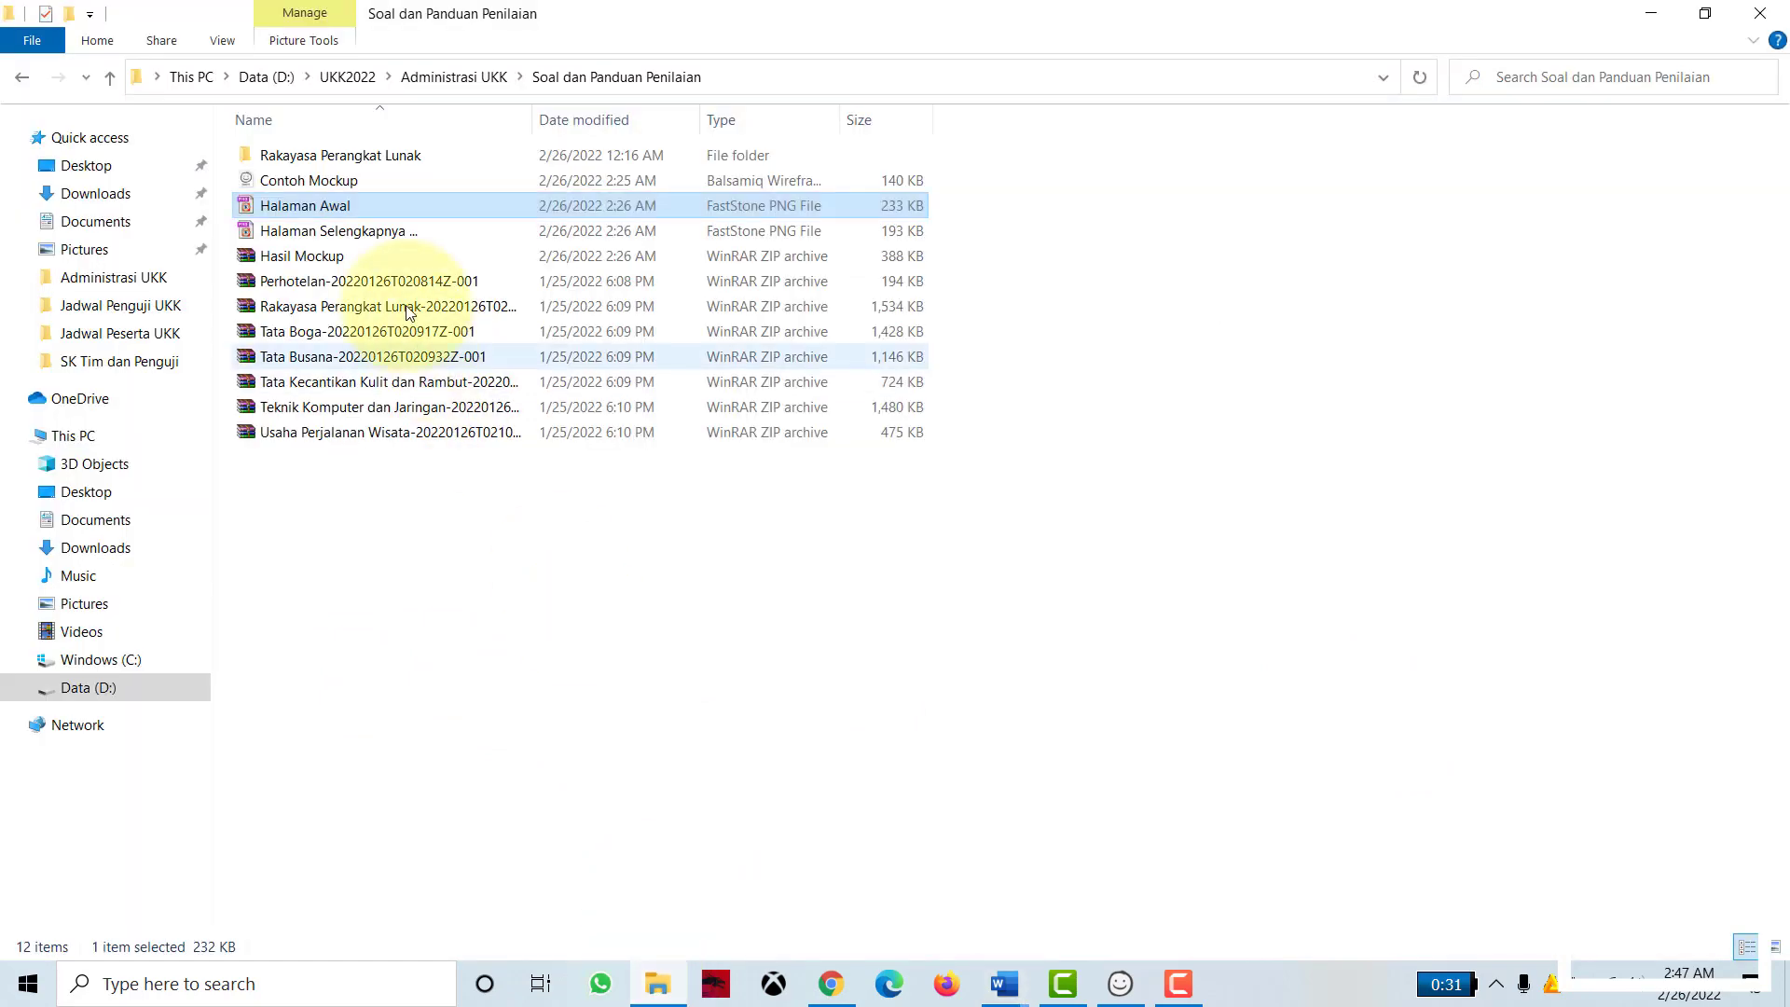
{"action": "left_click", "coordinate": [368, 235]}
{"action": "left_click_drag", "start_coordinate": [371, 241], "coordinate": [579, 488]}
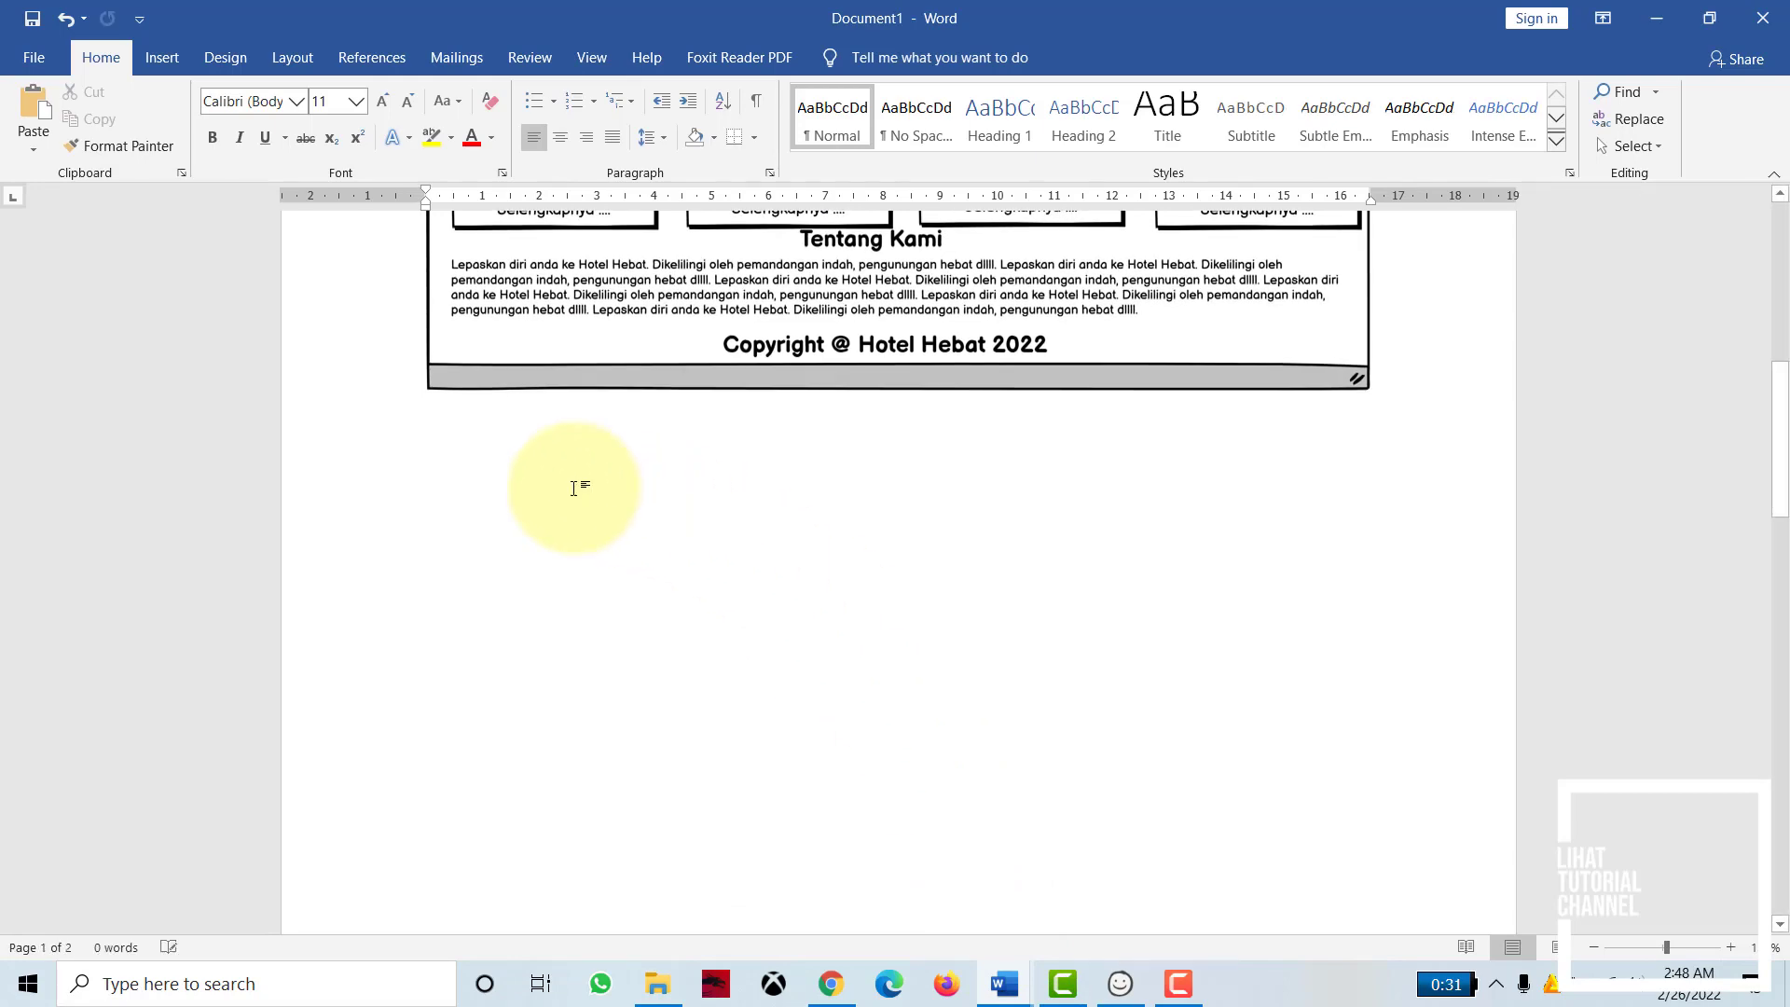
{"action": "left_click", "coordinate": [891, 749]}
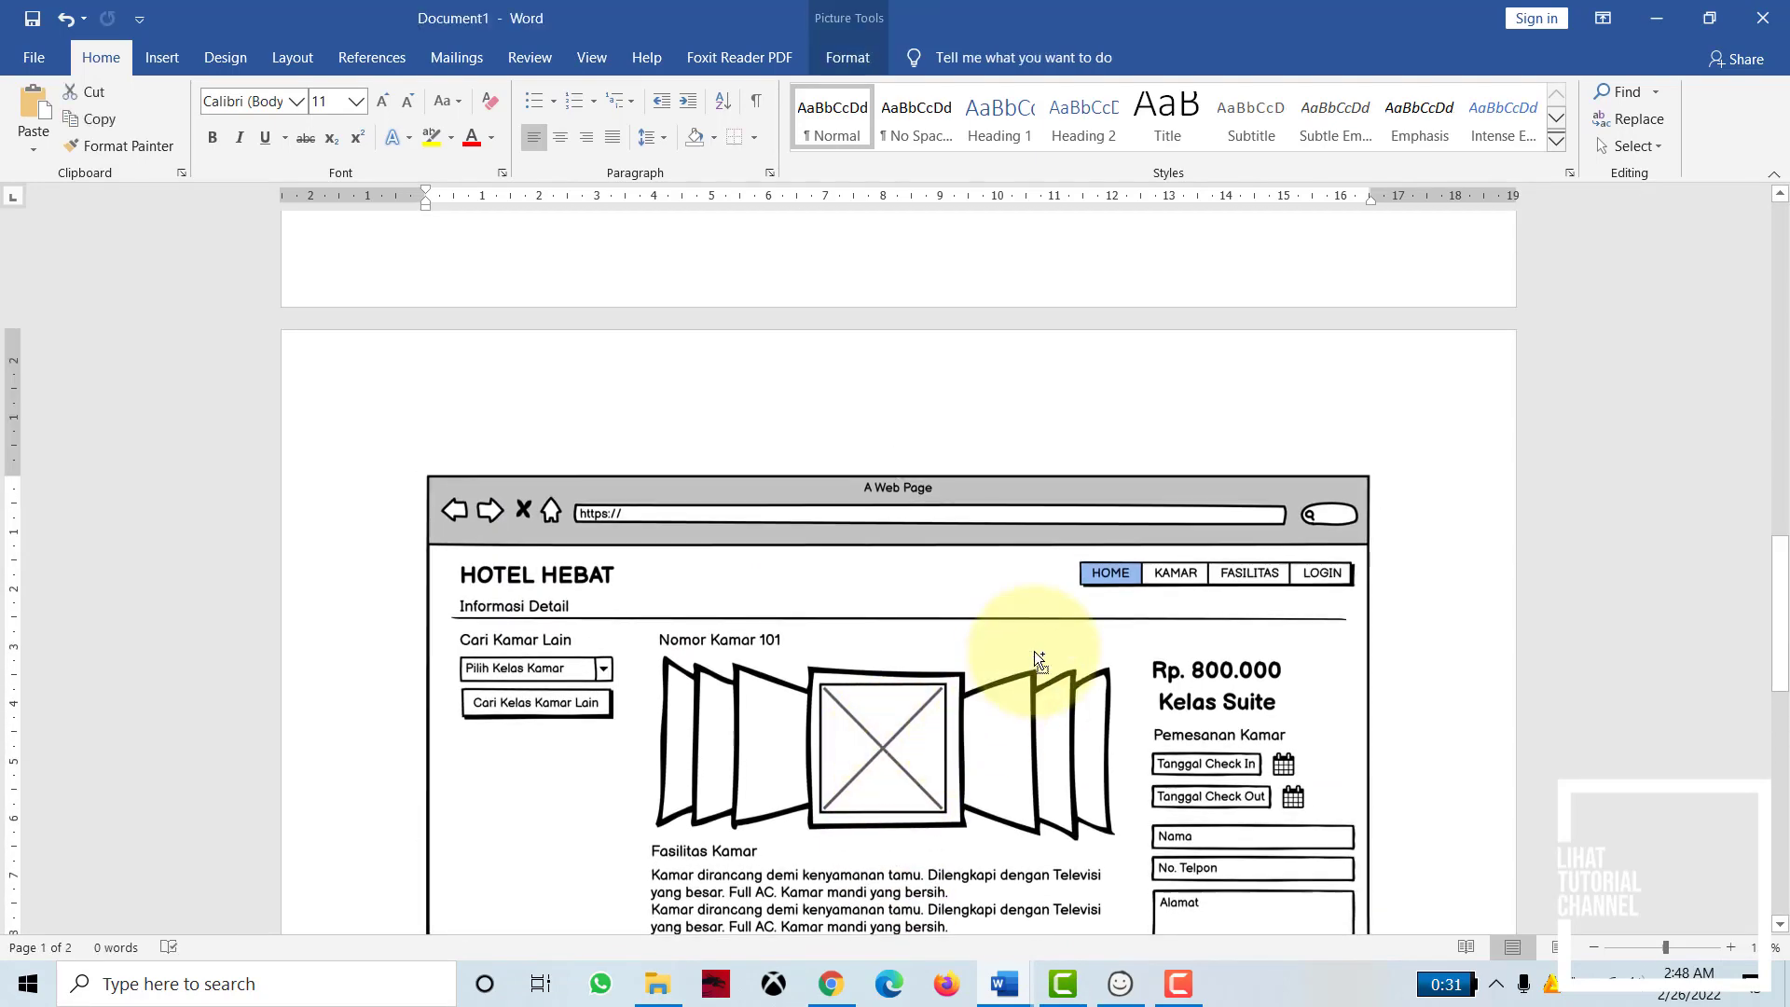
Step: Shrink the Halaman Awal picture proportionally to about 14 cm wide
{"action": "scroll", "coordinate": [1033, 651], "scroll_direction": "down", "scroll_amount": 3}
{"action": "scroll", "coordinate": [1033, 651], "scroll_direction": "up", "scroll_amount": 3}
{"action": "scroll", "coordinate": [1023, 654], "scroll_direction": "down", "scroll_amount": 10}
{"action": "scroll", "coordinate": [1014, 652], "scroll_direction": "up", "scroll_amount": 1}
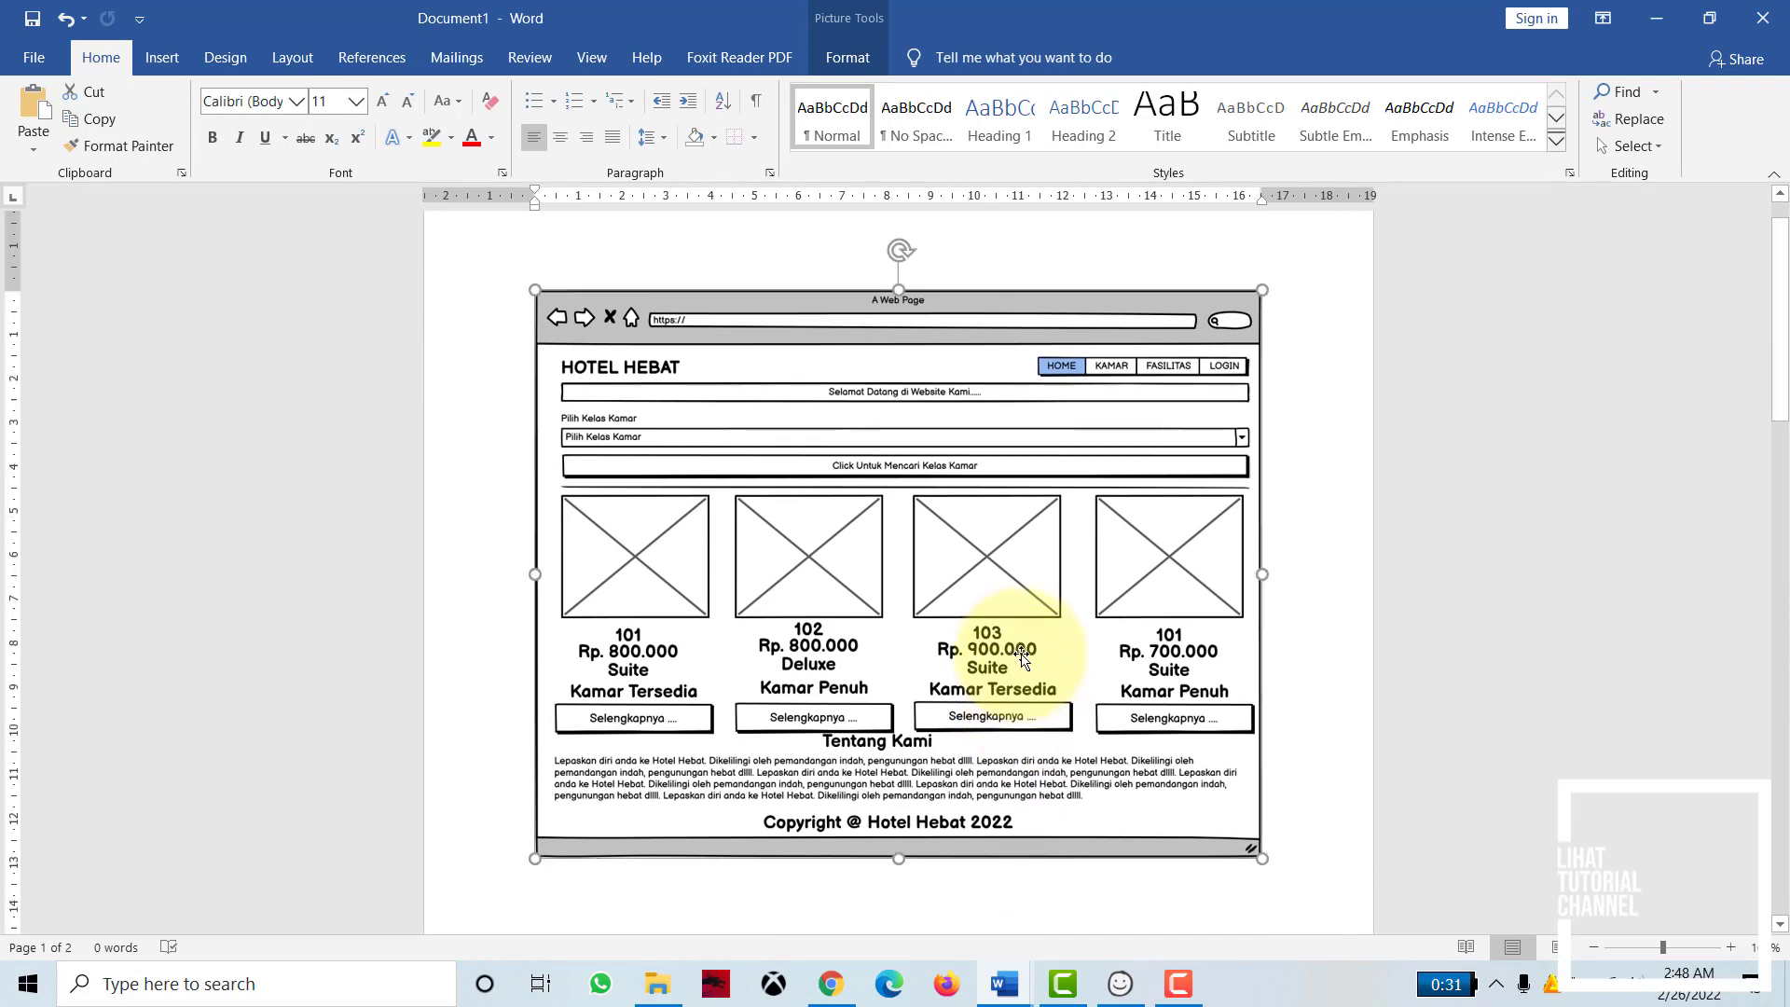
{"action": "left_click_drag", "start_coordinate": [1260, 859], "coordinate": [1117, 695]}
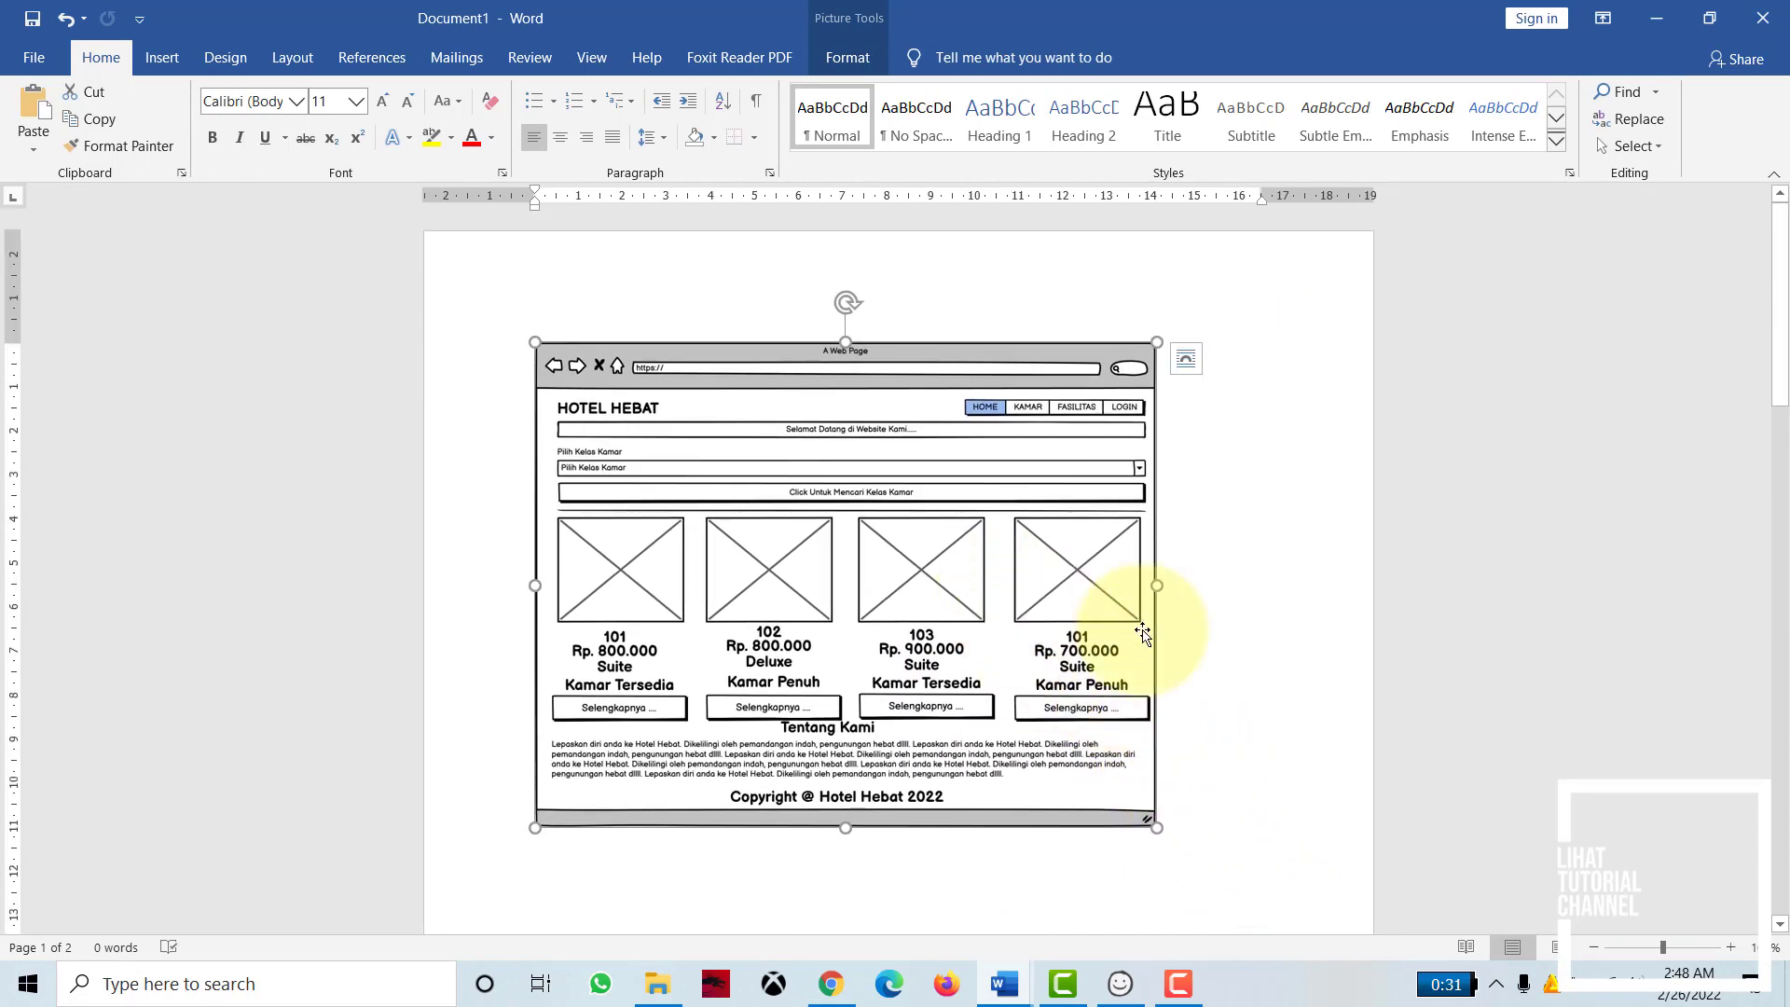
Step: Shrink the Halaman Selengkapnya picture proportionally to about 14 cm wide so both pictures share the first page
{"action": "scroll", "coordinate": [1226, 687], "scroll_direction": "down", "scroll_amount": 10}
{"action": "scroll", "coordinate": [1151, 721], "scroll_direction": "up", "scroll_amount": 2}
{"action": "scroll", "coordinate": [1150, 721], "scroll_direction": "down", "scroll_amount": 7}
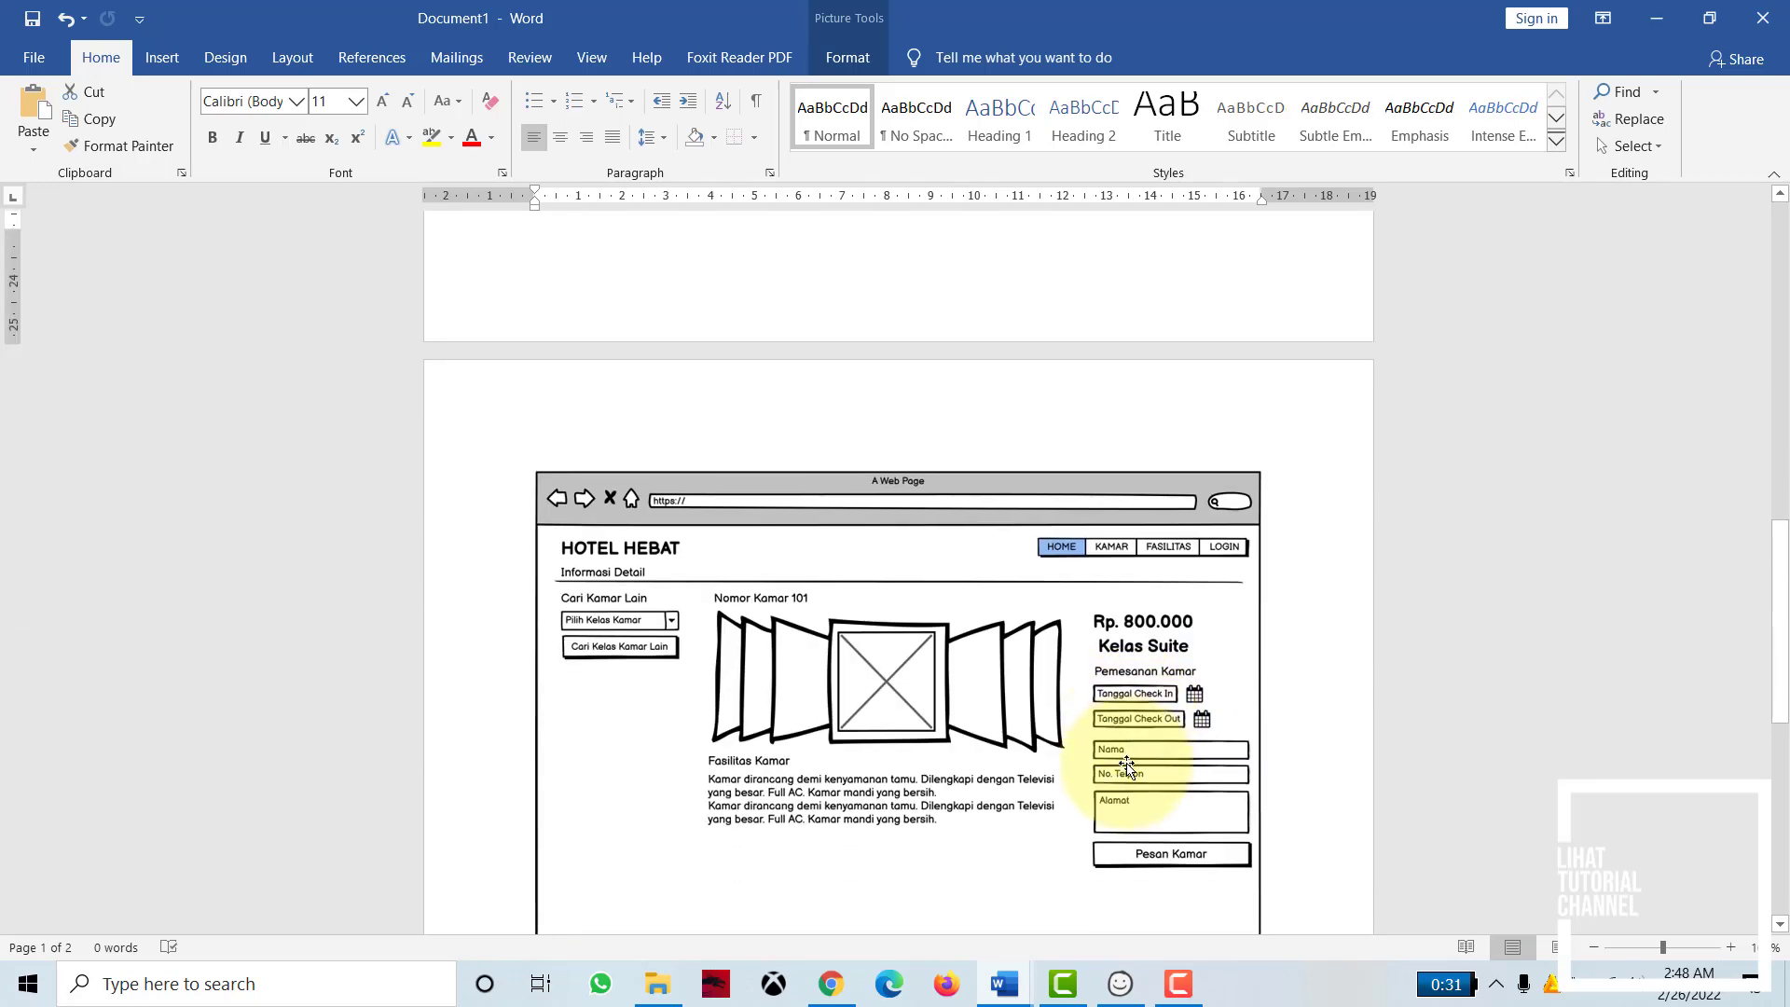
{"action": "left_click_drag", "start_coordinate": [1262, 705], "coordinate": [1150, 579]}
Step: Center both wireframe pictures horizontally on the page
{"action": "scroll", "coordinate": [1186, 694], "scroll_direction": "up", "scroll_amount": 1}
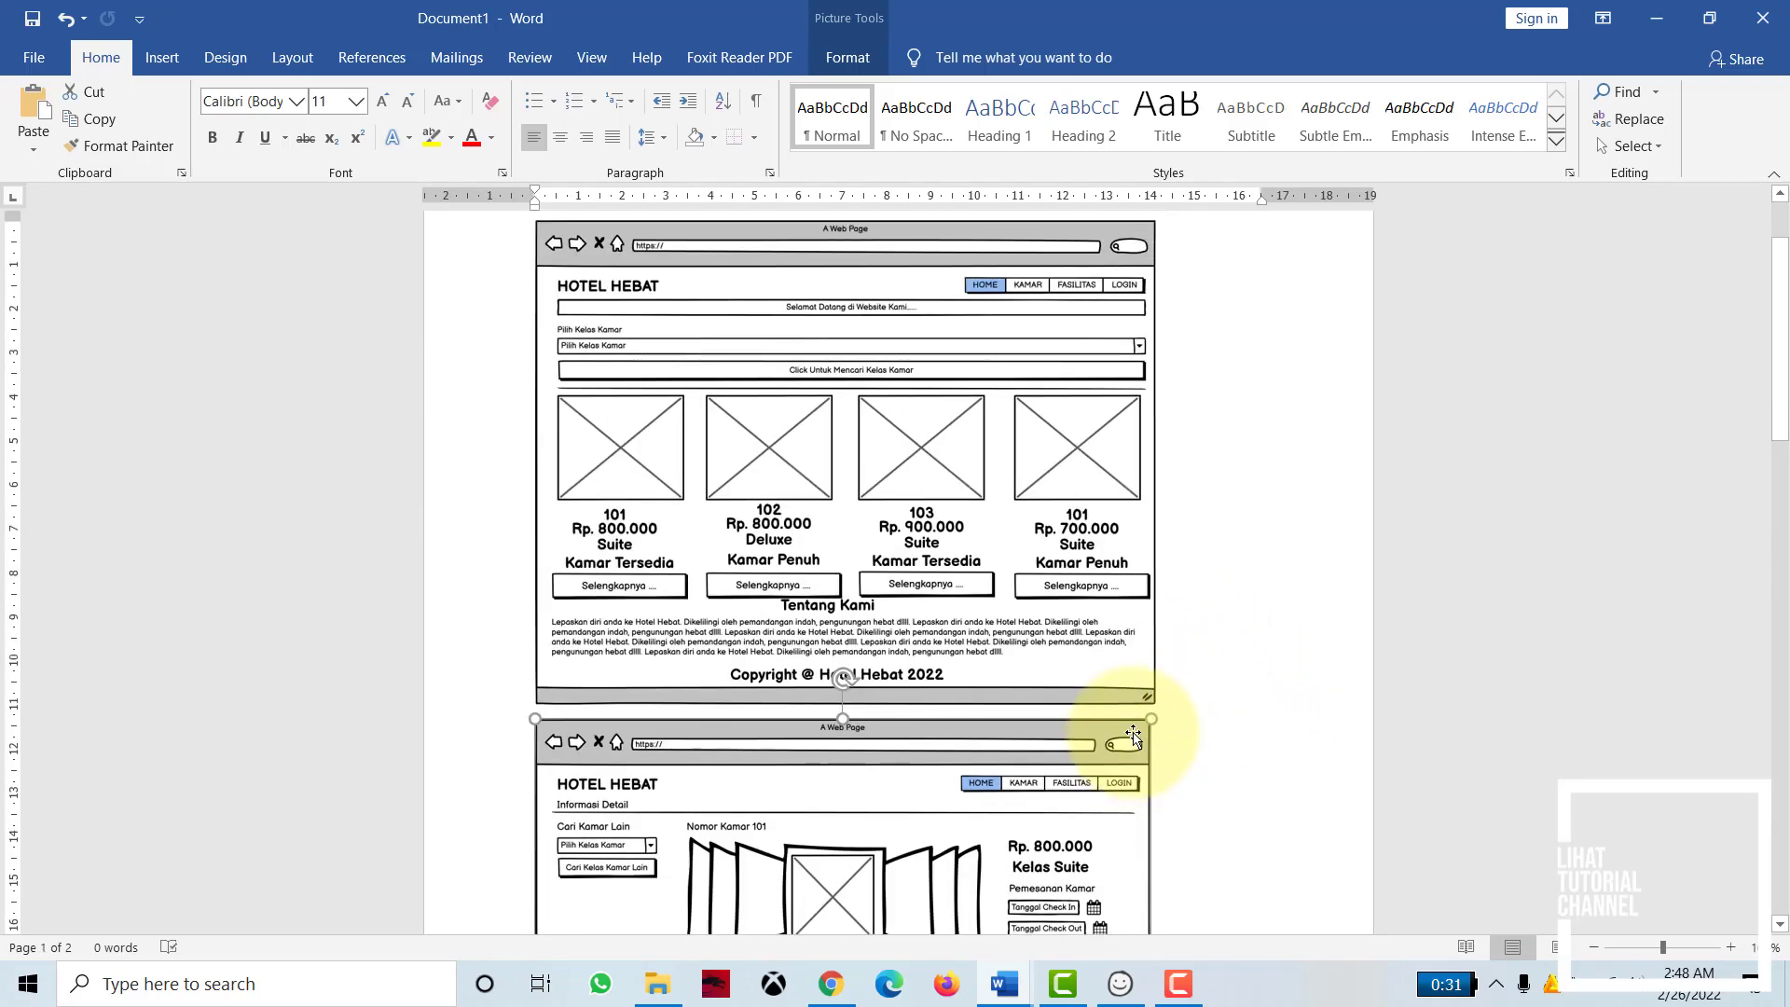
{"action": "key", "text": "ctrl+e"}
{"action": "scroll", "coordinate": [1044, 583], "scroll_direction": "down", "scroll_amount": 3}
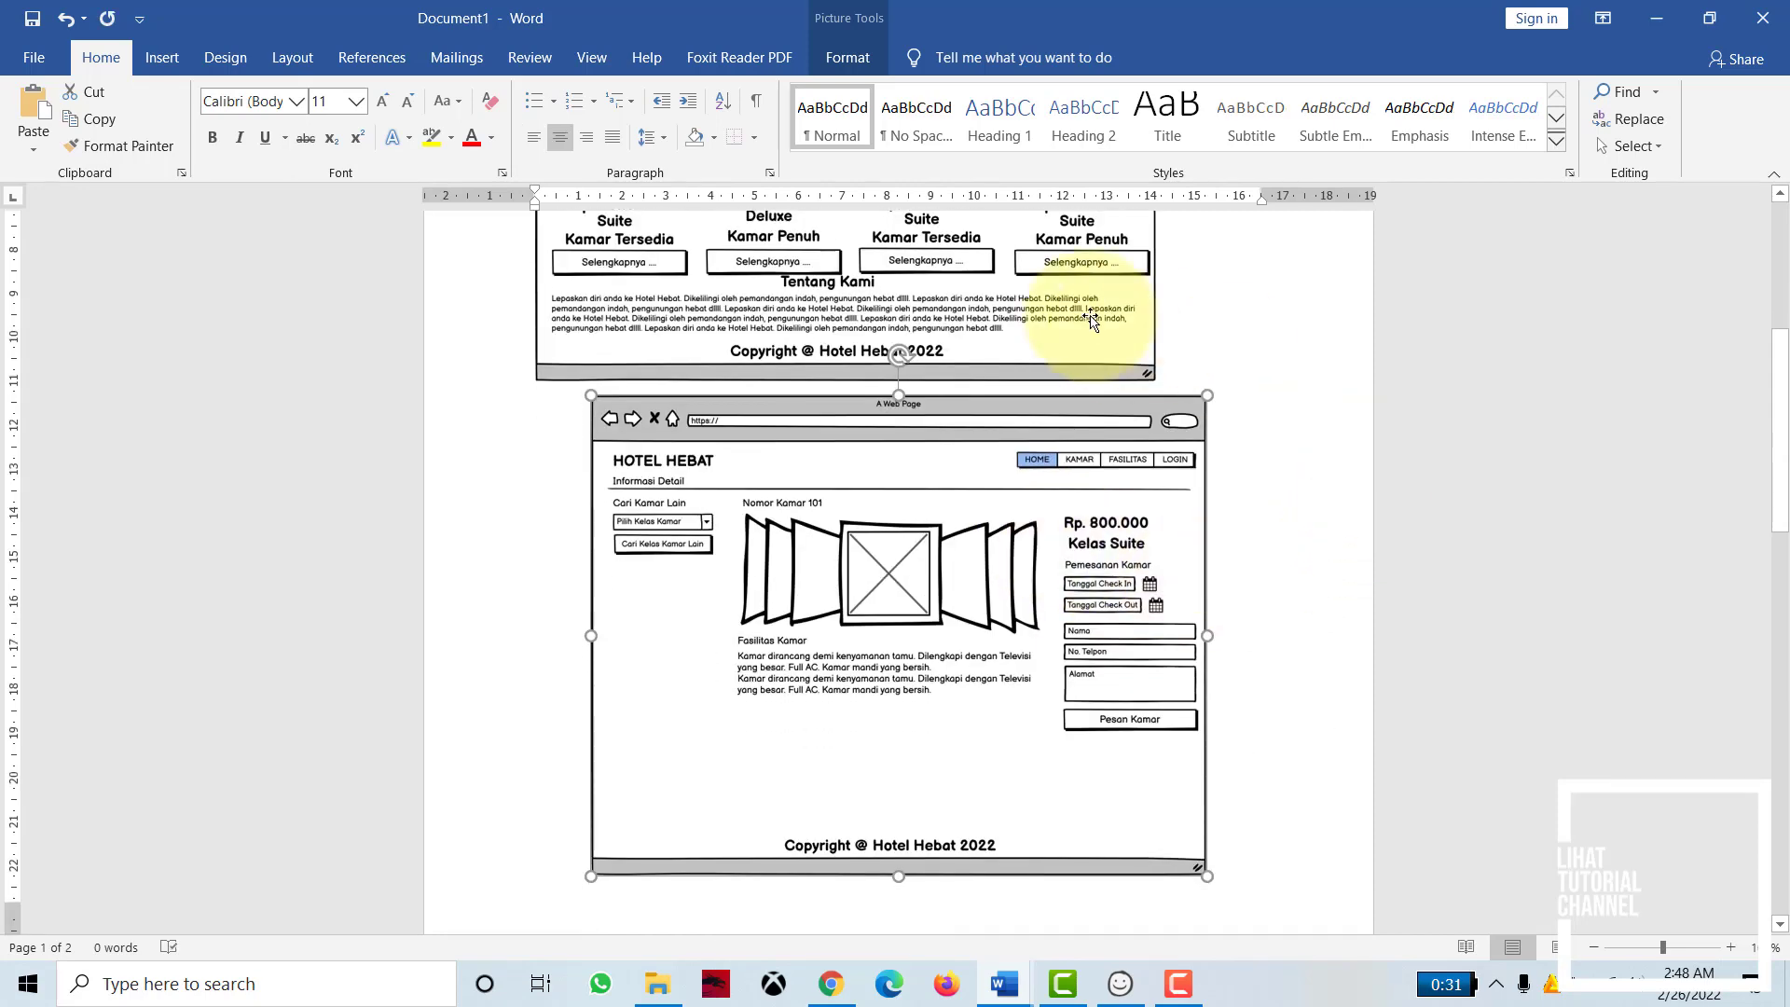
{"action": "left_click", "coordinate": [1079, 345]}
{"action": "key", "text": "ctrl+e"}
{"action": "scroll", "coordinate": [1305, 475], "scroll_direction": "up", "scroll_amount": 4}
{"action": "left_click", "coordinate": [1258, 519]}
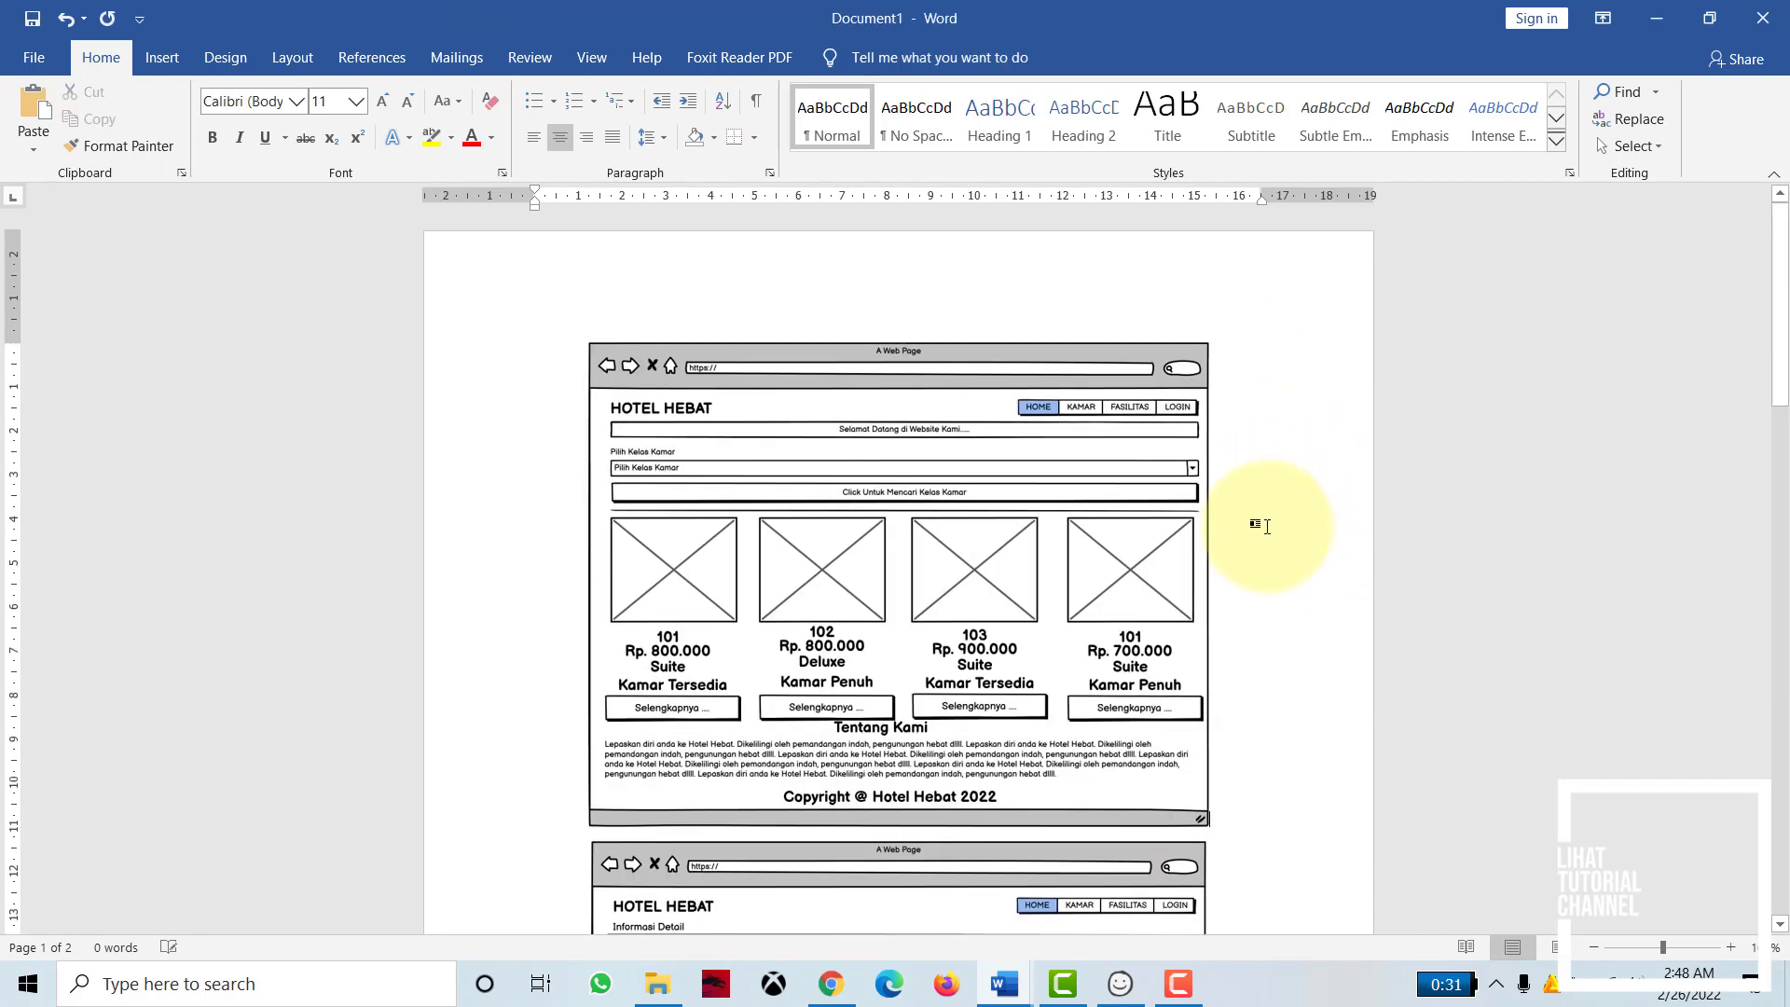
Step: Review the layout of the two wireframe pictures in Document1
{"action": "scroll", "coordinate": [1258, 519], "scroll_direction": "down", "scroll_amount": 2}
{"action": "left_click", "coordinate": [887, 669]}
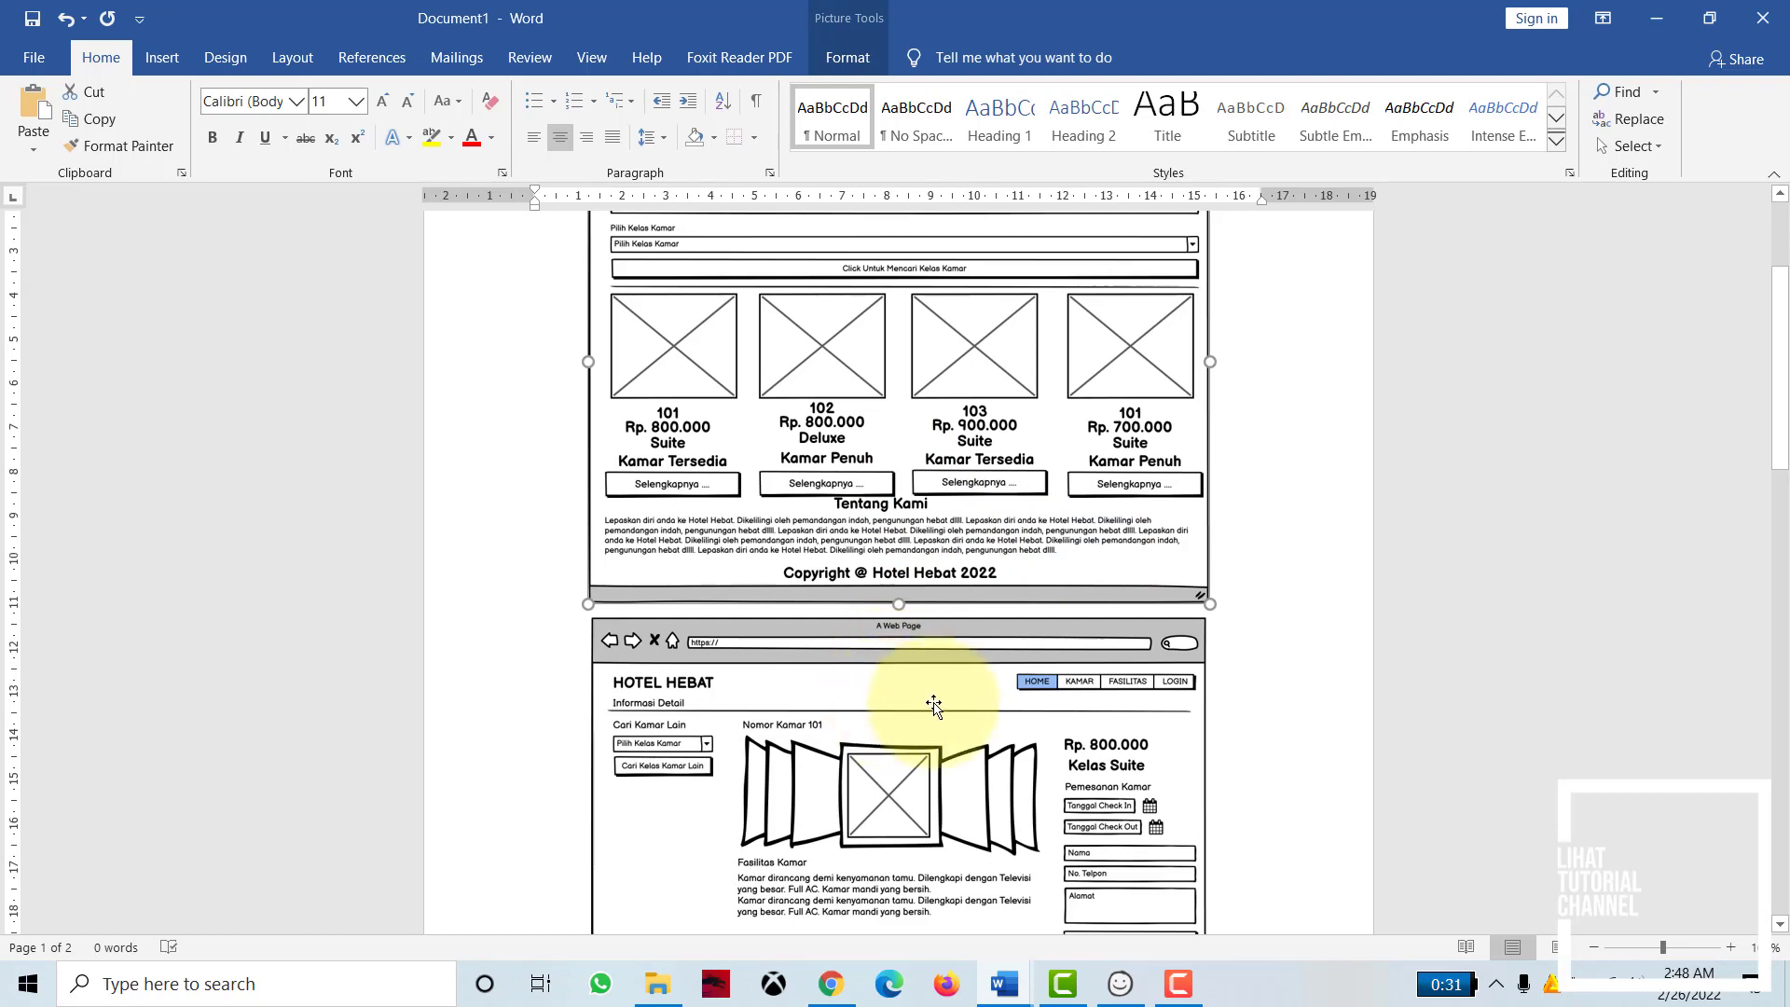
{"action": "scroll", "coordinate": [933, 708], "scroll_direction": "down", "scroll_amount": 2}
{"action": "scroll", "coordinate": [1165, 687], "scroll_direction": "up", "scroll_amount": 1}
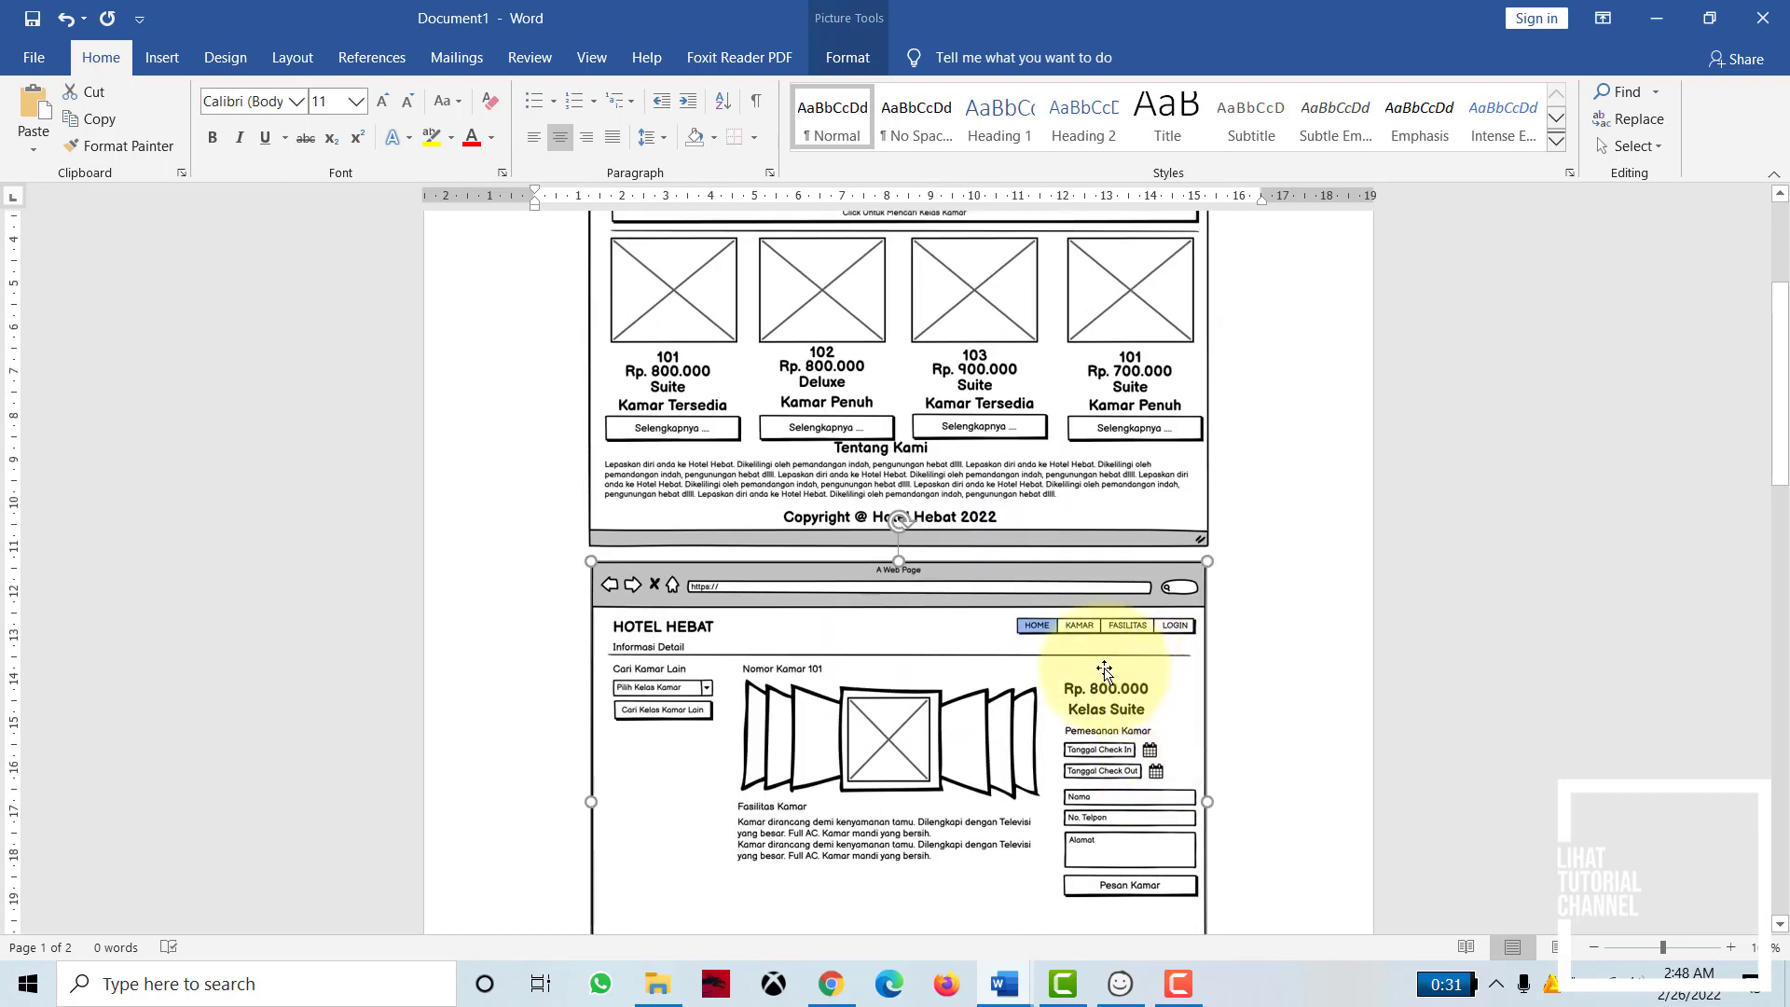
{"action": "scroll", "coordinate": [1165, 664], "scroll_direction": "up", "scroll_amount": 2}
{"action": "left_click", "coordinate": [1221, 566]}
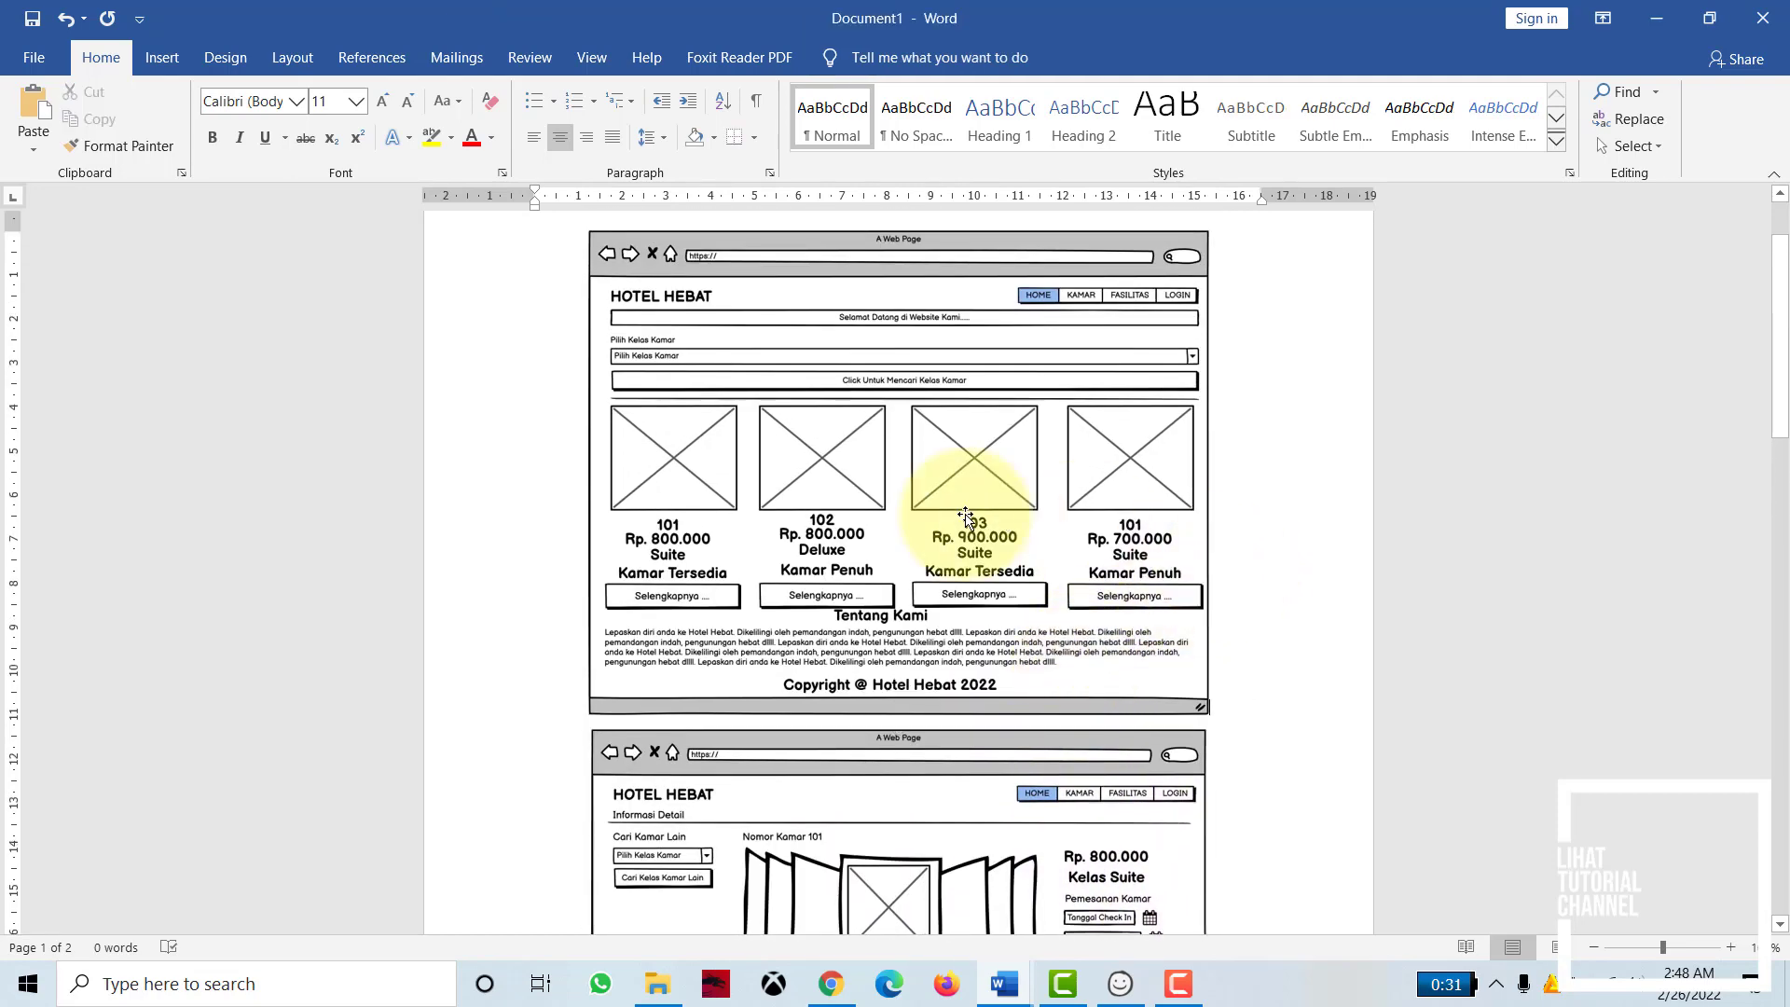
Step: Check the sample Hotel Hebat wireframes in the P2-Soal Praktik document, and return to Balsamiq Wireframes
{"action": "left_click", "coordinate": [1121, 983]}
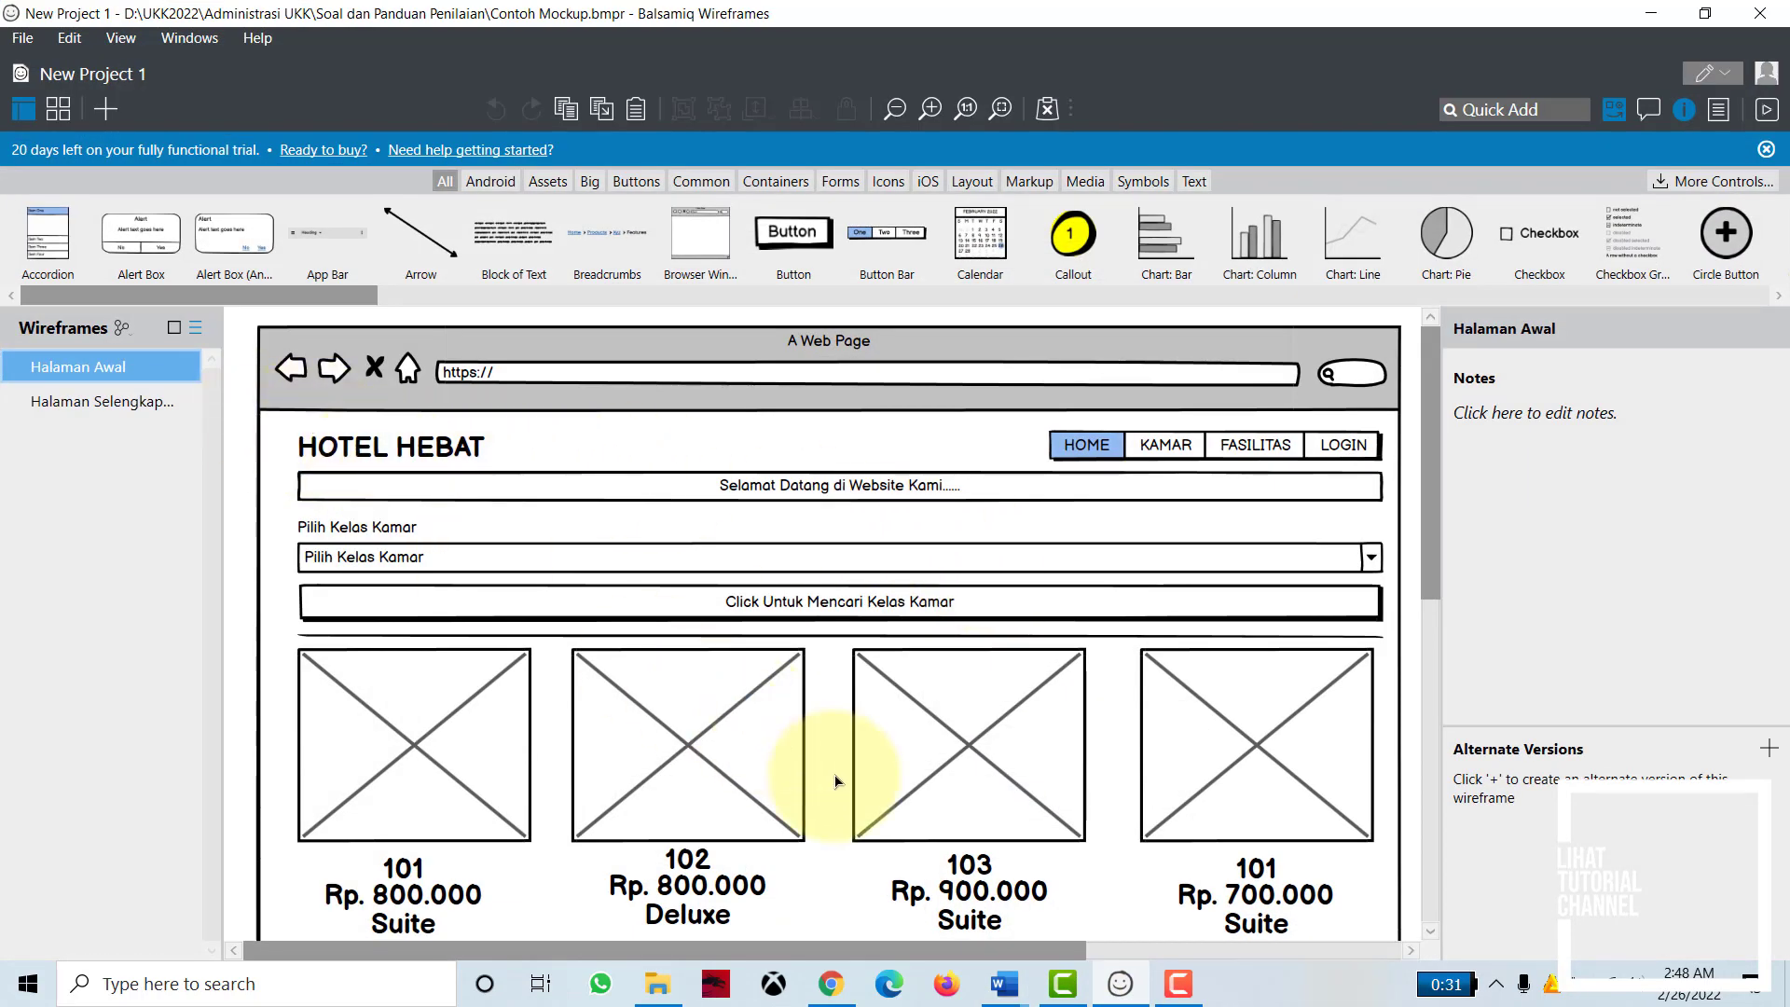
{"action": "left_click", "coordinate": [1016, 987]}
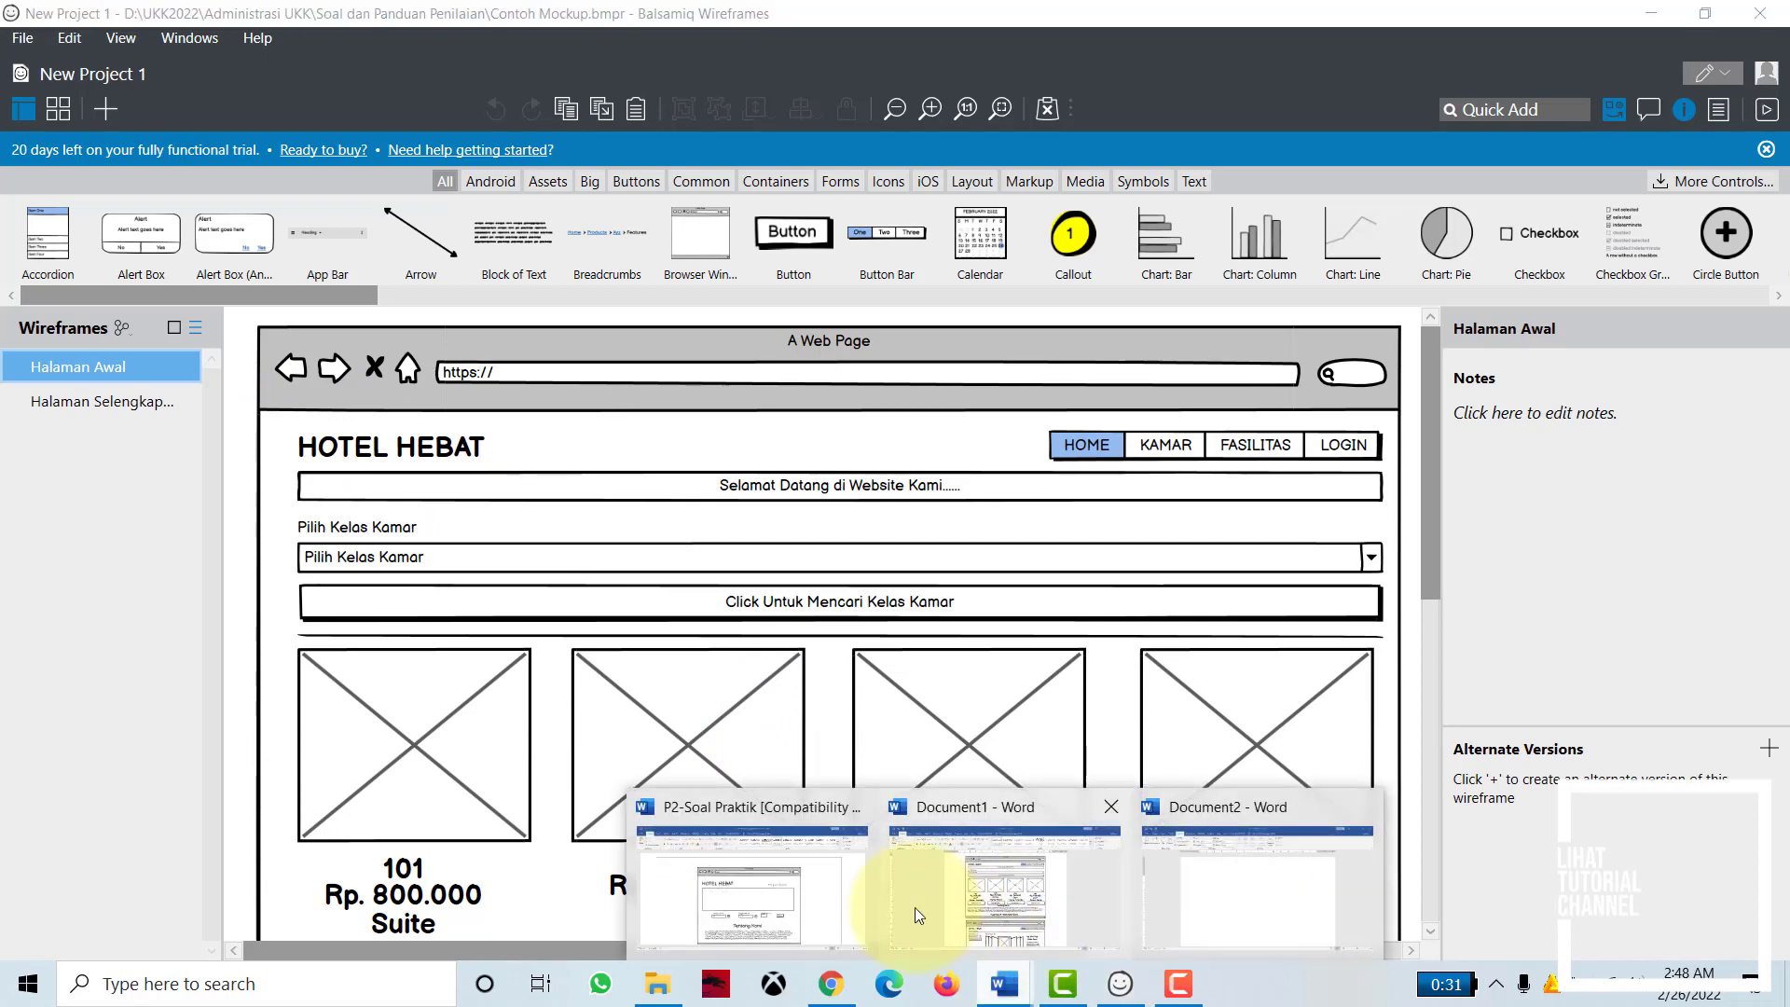
{"action": "left_click", "coordinate": [848, 825]}
{"action": "scroll", "coordinate": [1011, 607], "scroll_direction": "down", "scroll_amount": 10}
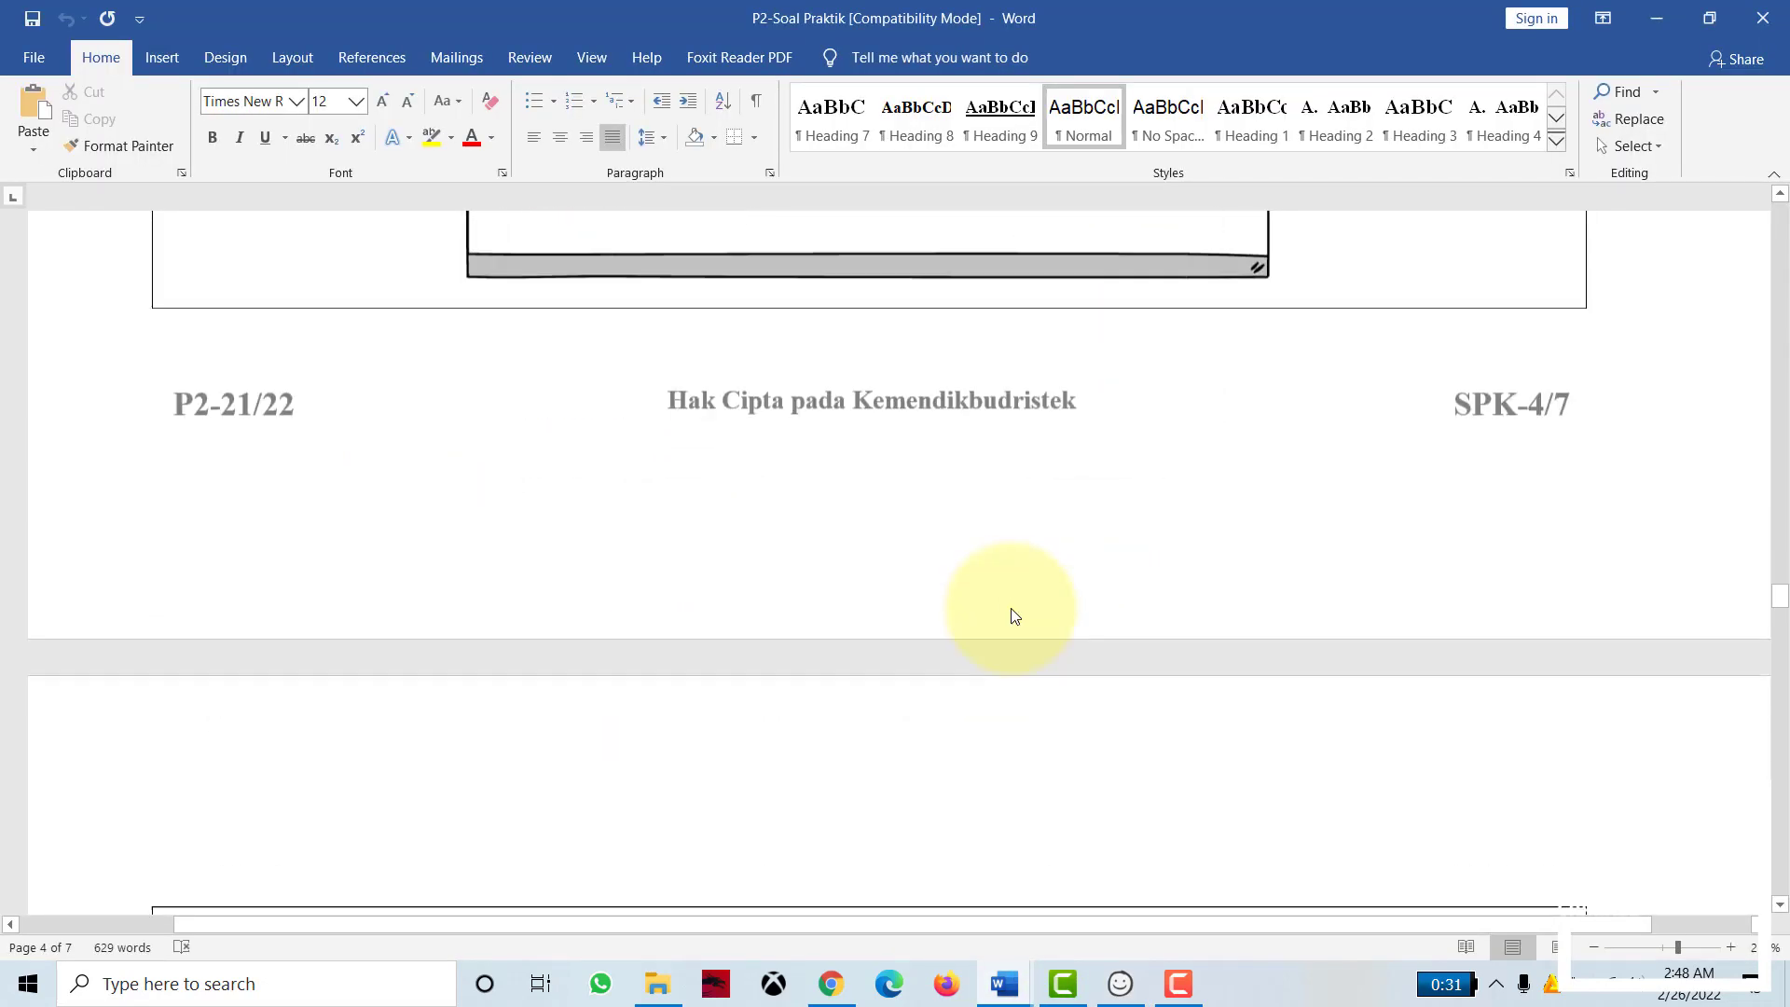
{"action": "scroll", "coordinate": [1011, 617], "scroll_direction": "down", "scroll_amount": 8}
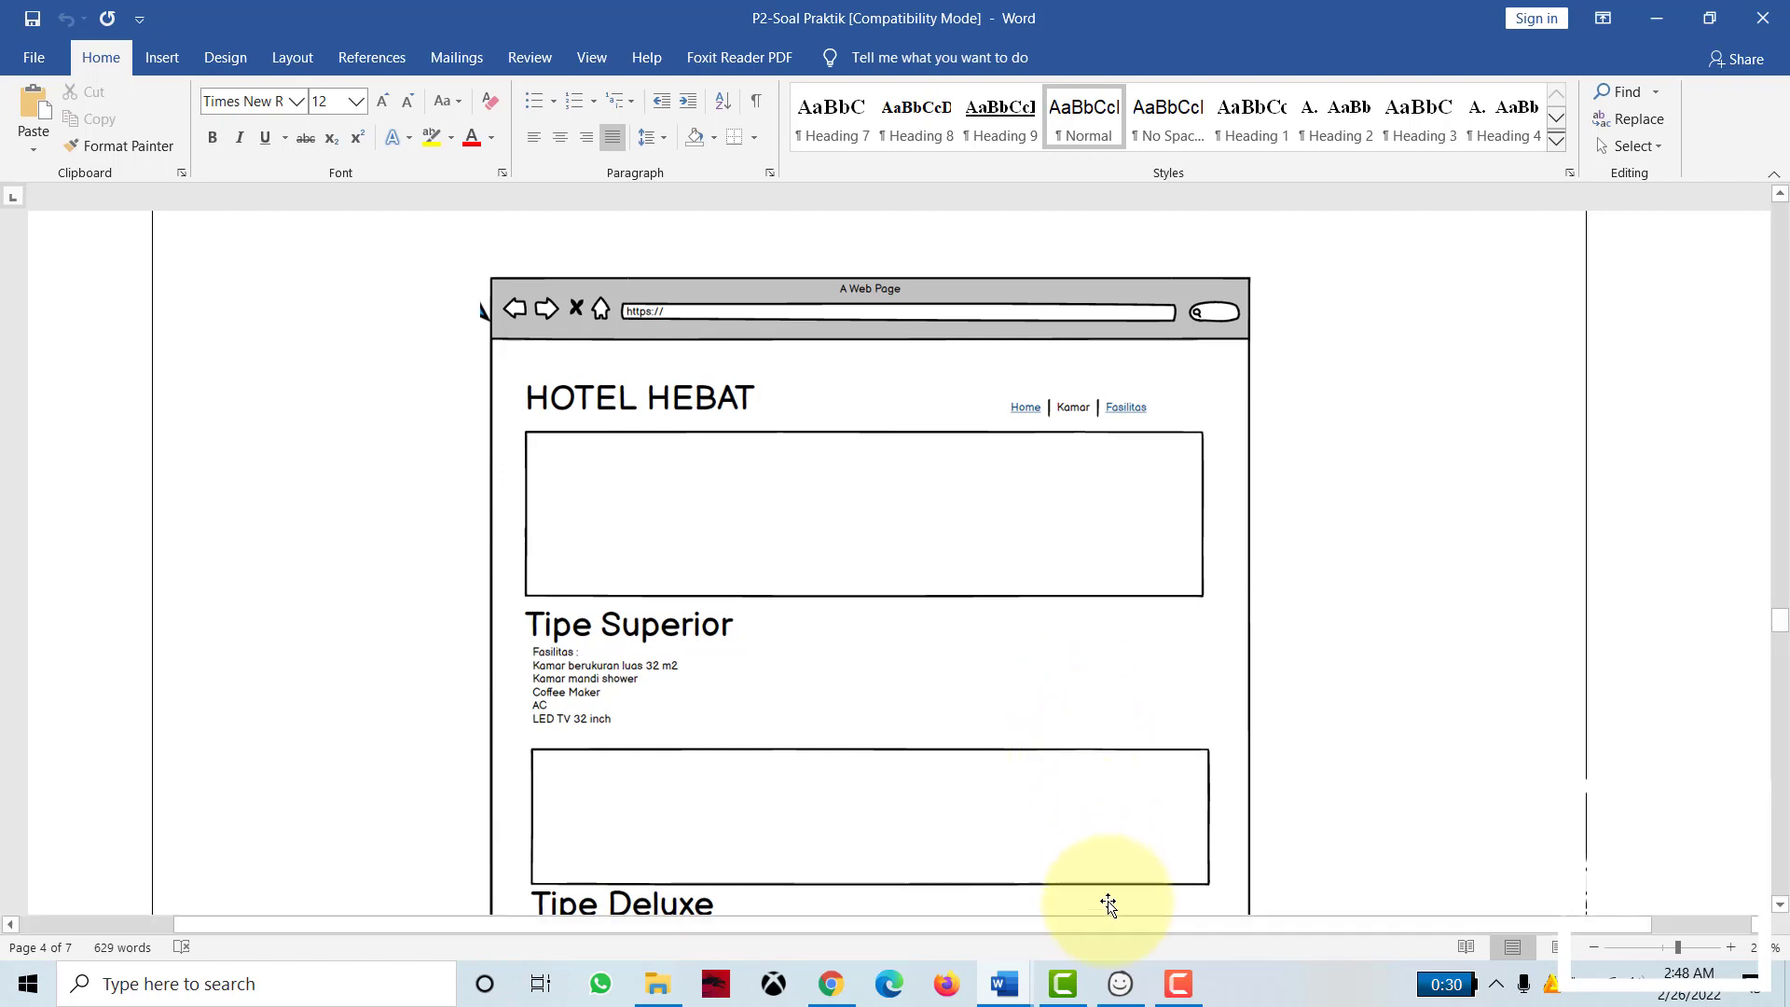
{"action": "left_click", "coordinate": [1119, 983]}
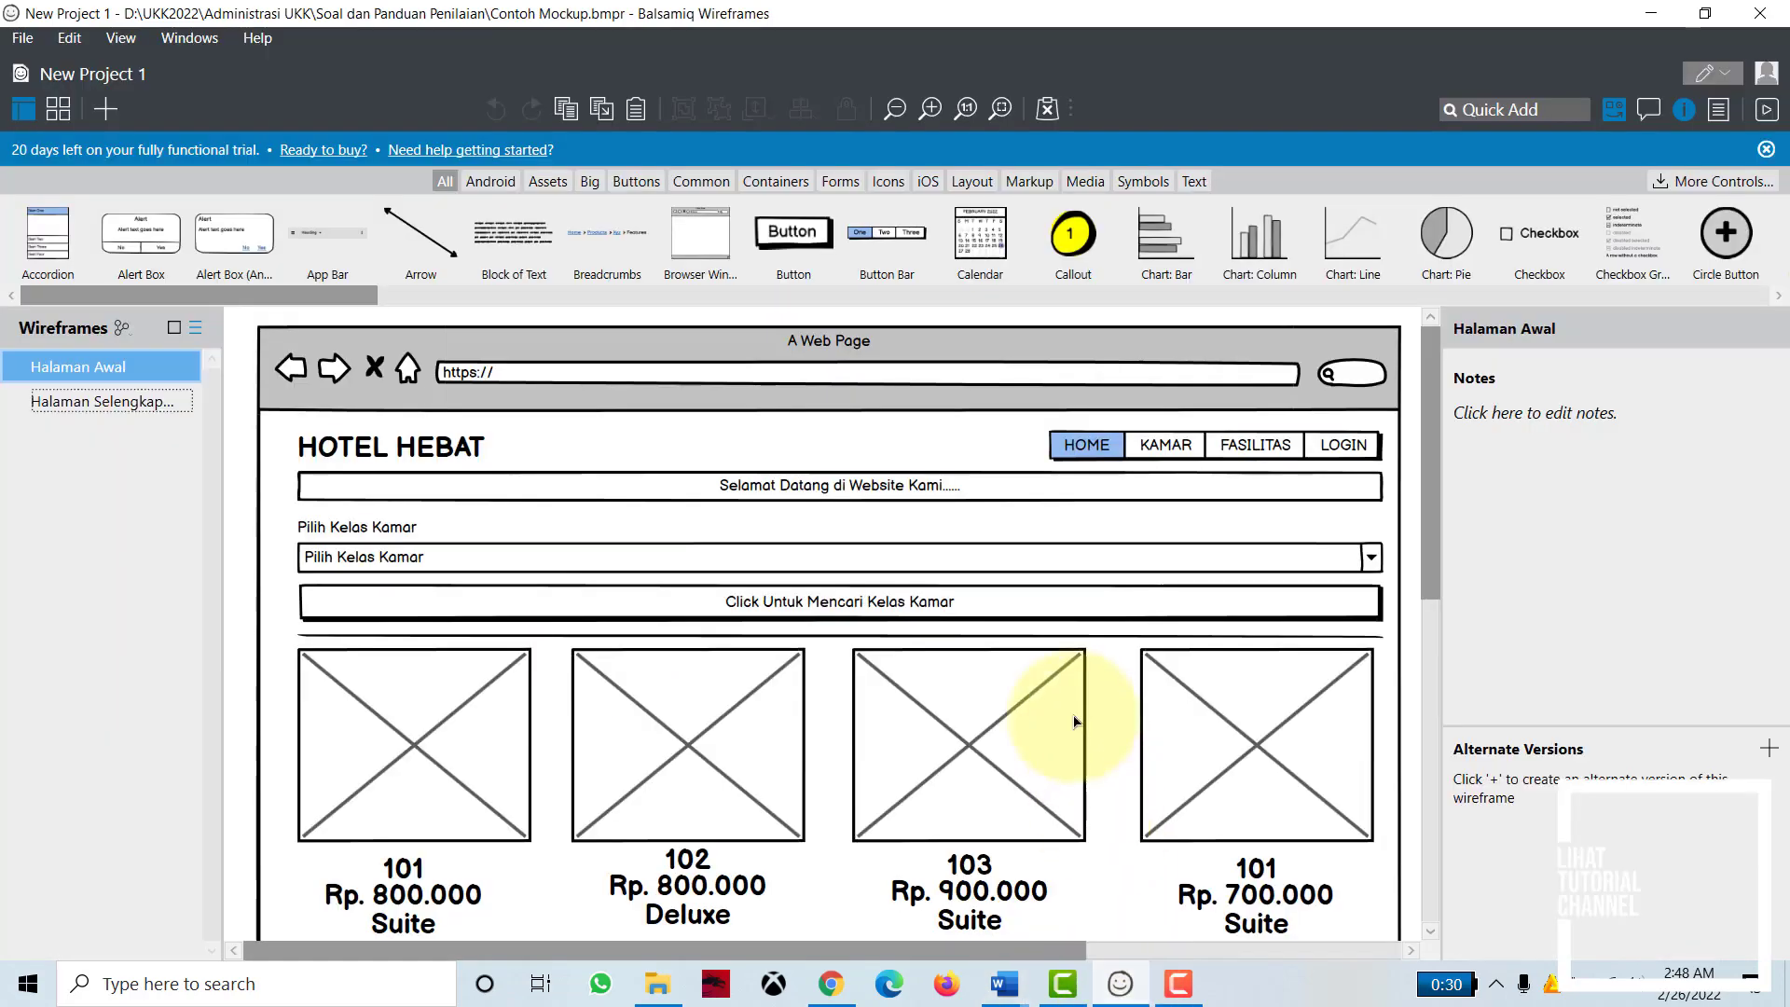